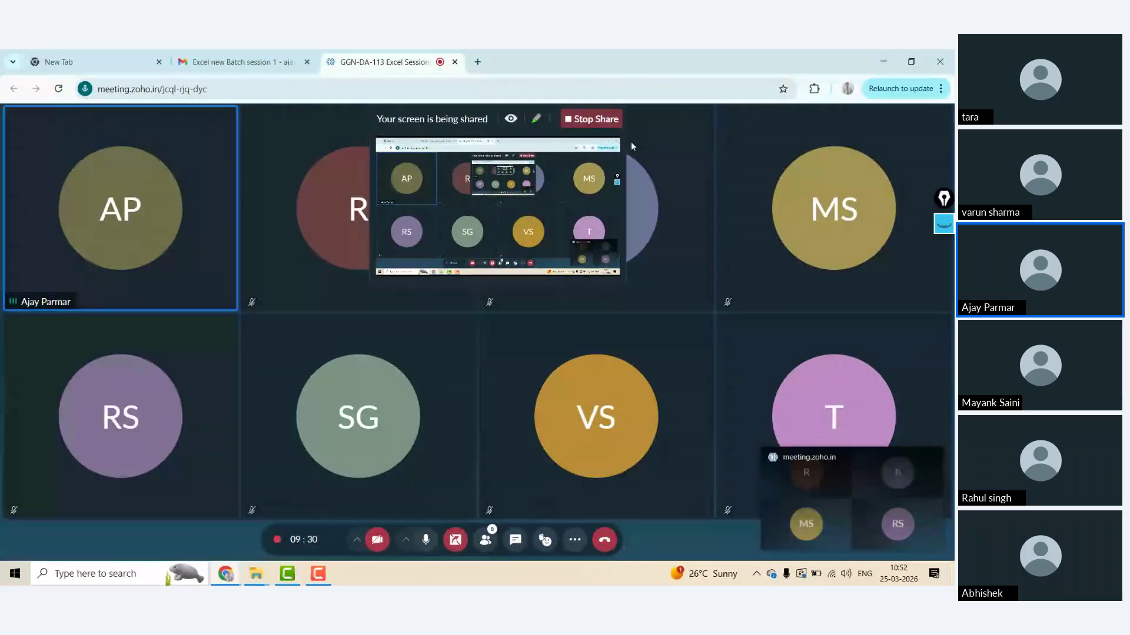
- Close the Gmail message tab and move the meeting tab ahead of the empty tab
left_click(260, 67)
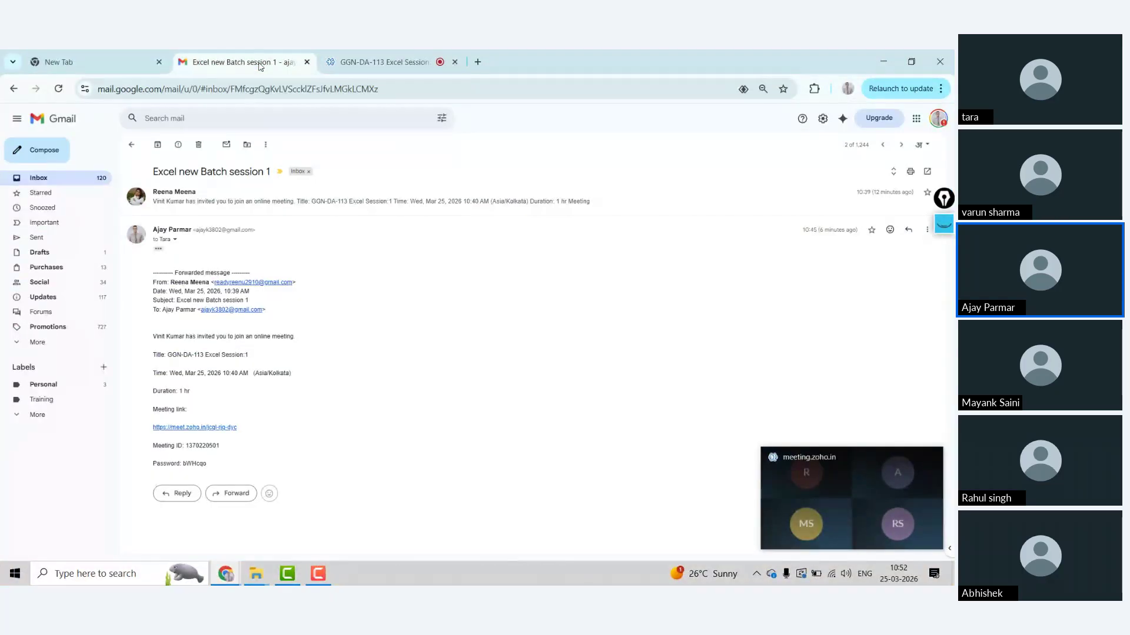
left_click(306, 62)
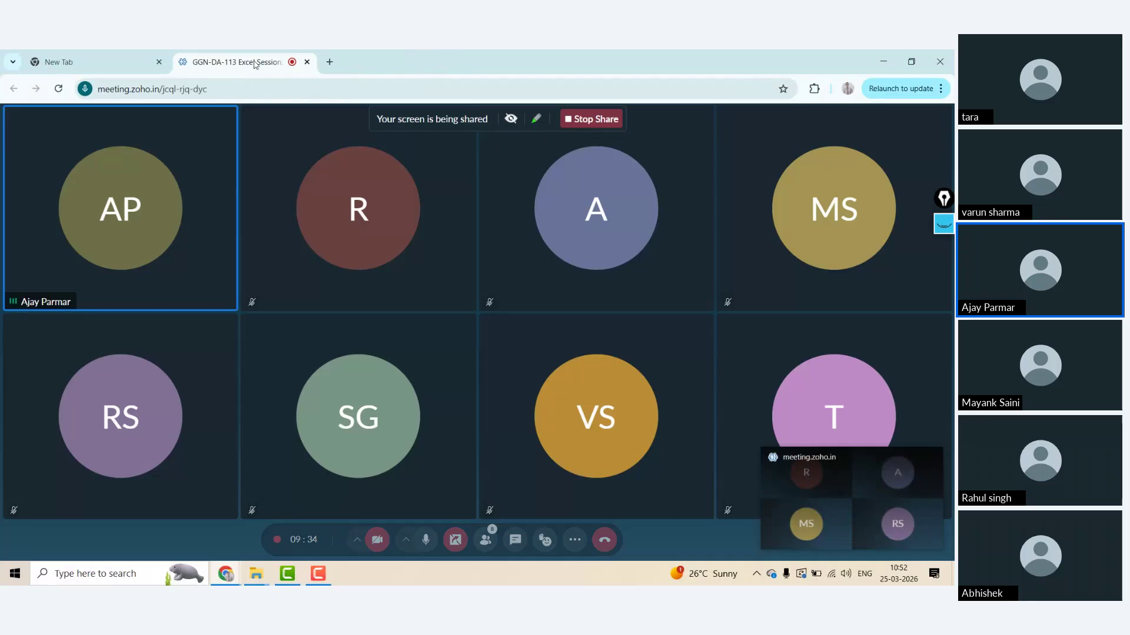
left_click(81, 56)
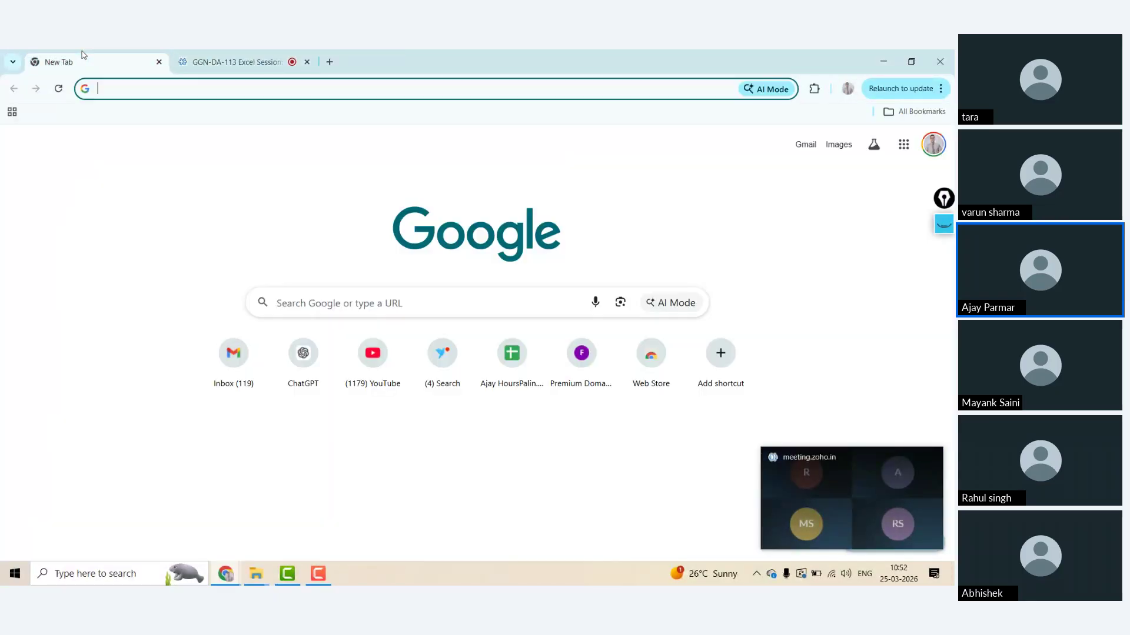
left_click_drag(243, 66, 95, 65)
- Open chatgpt.com in the empty browser tab and minimise the floating meeting window
left_click(227, 66)
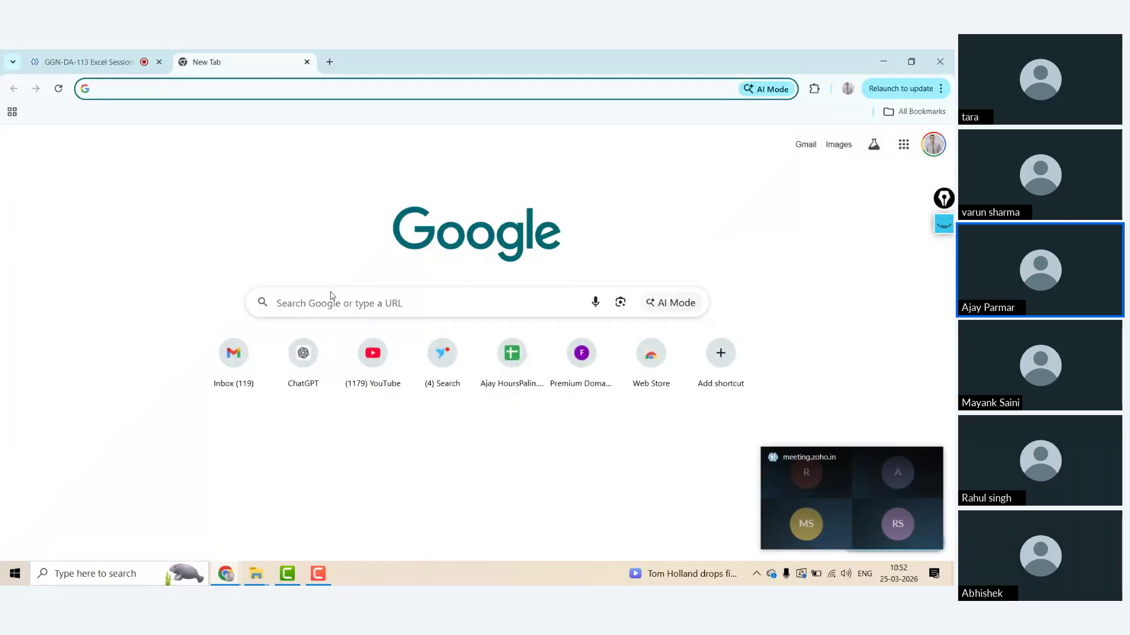
type("chatgpt.com")
key("Return")
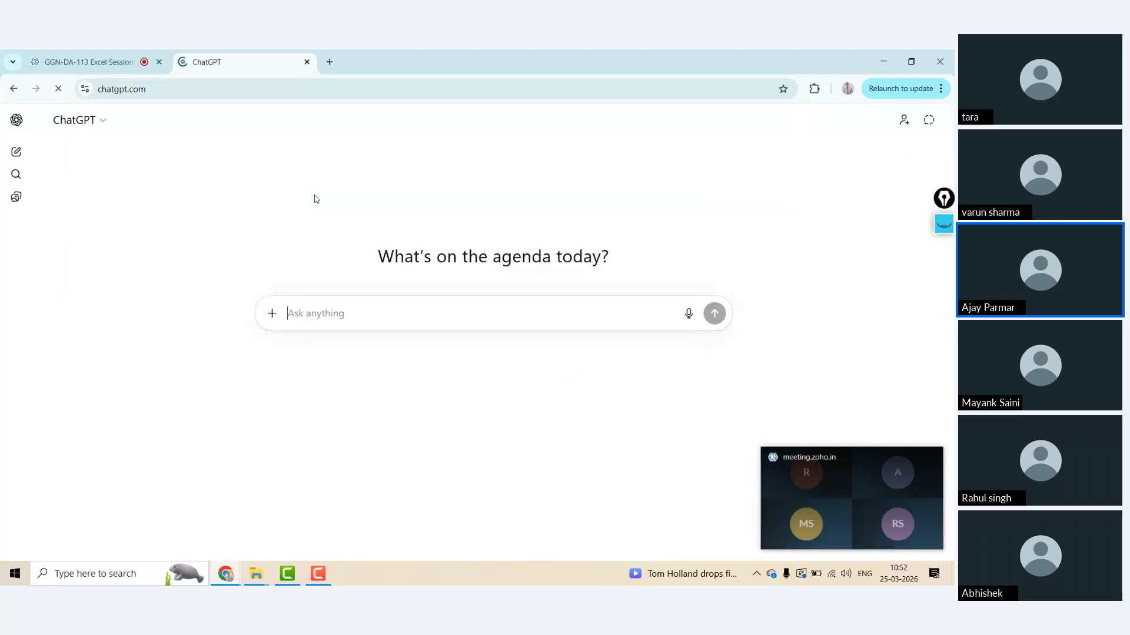
mouse_move(903, 464)
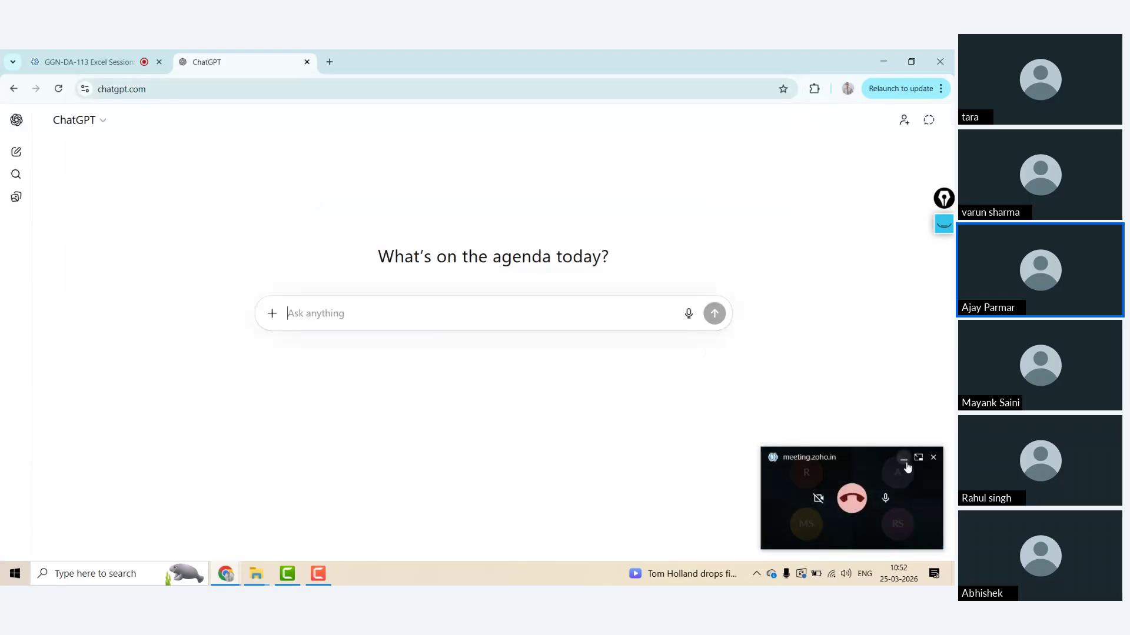
left_click(905, 462)
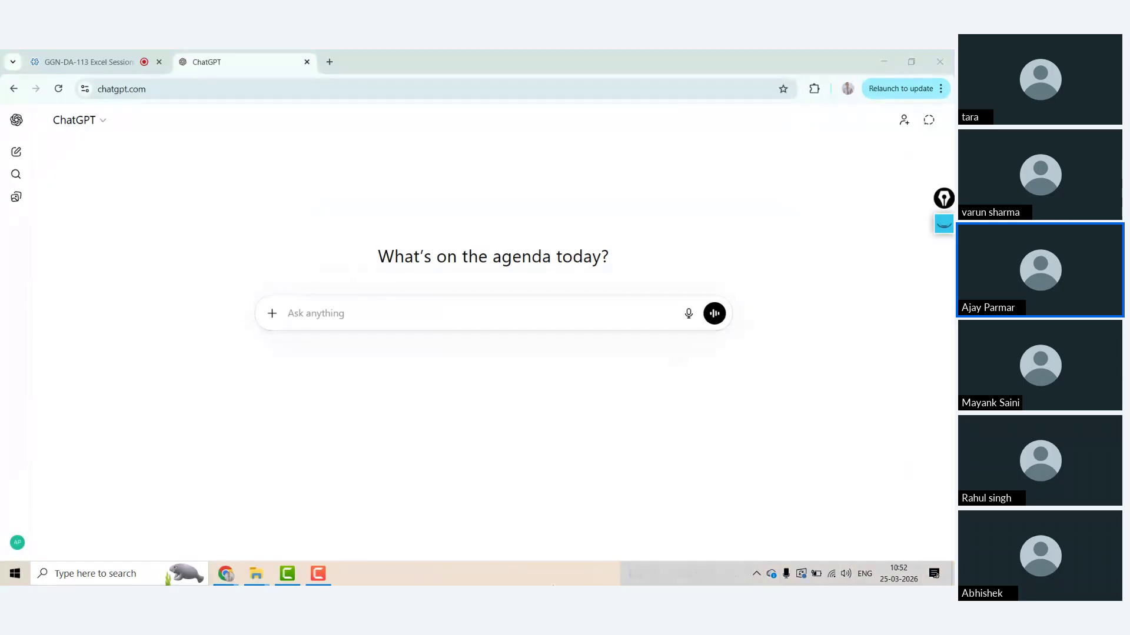
- Switch to the Batch_1030am folder in File Explorer and open the Day1 workbook in Excel
mouse_move(270, 569)
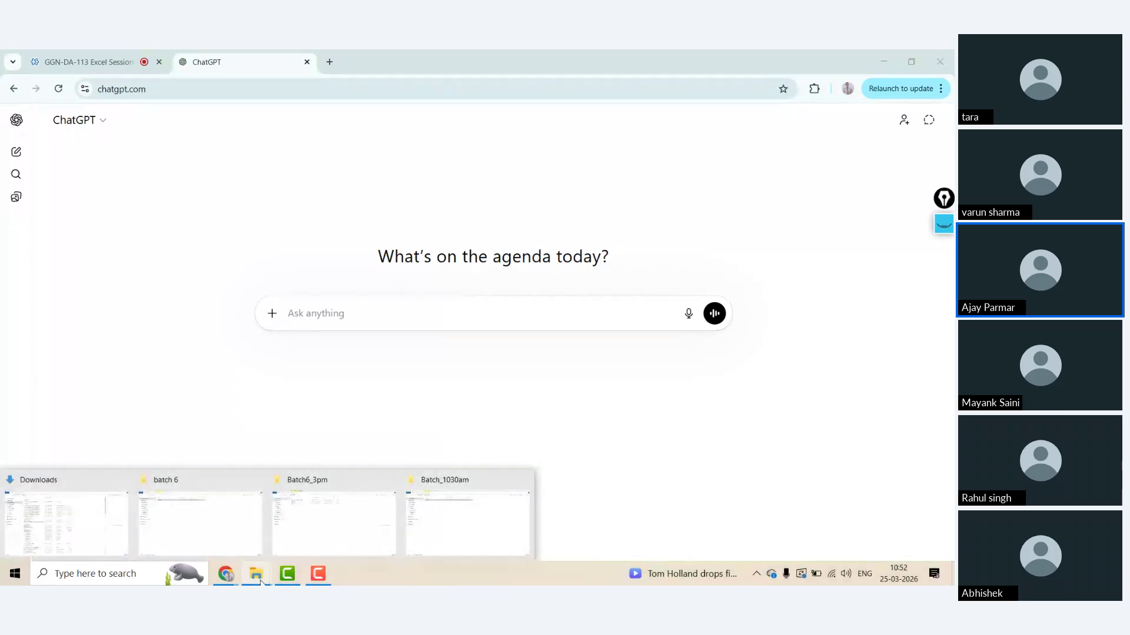
left_click(471, 524)
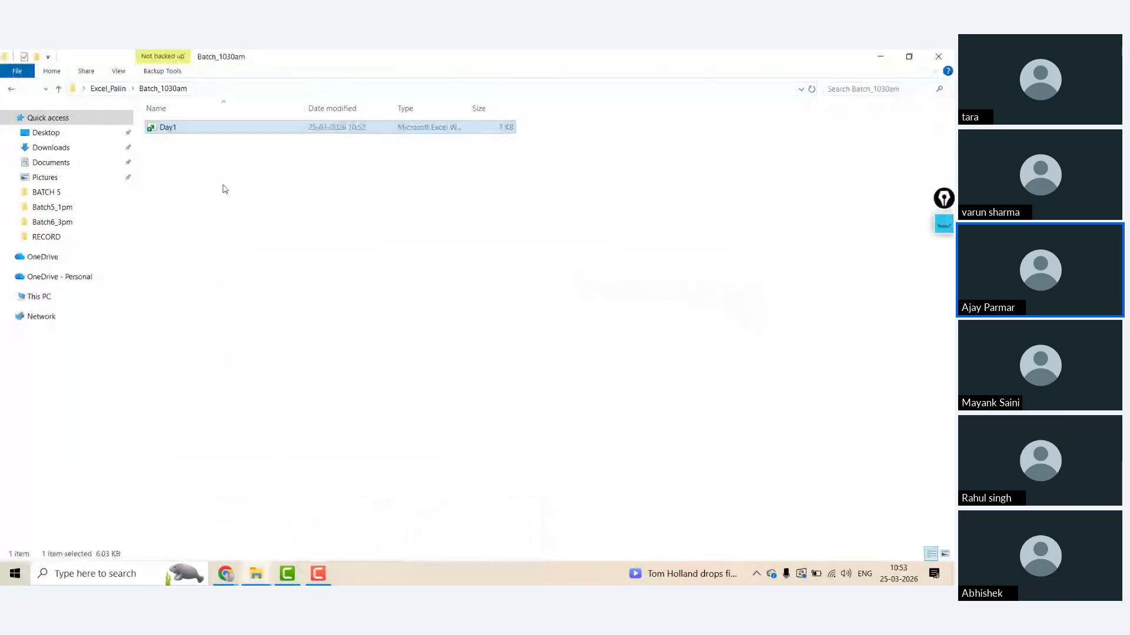
right_click(168, 130)
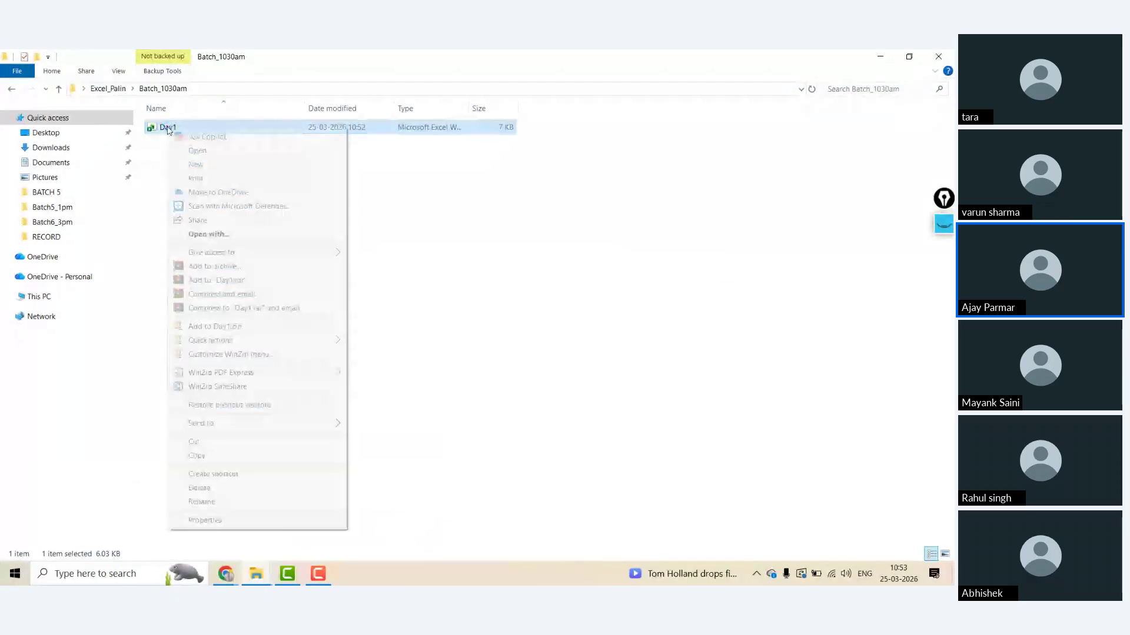
left_click(221, 155)
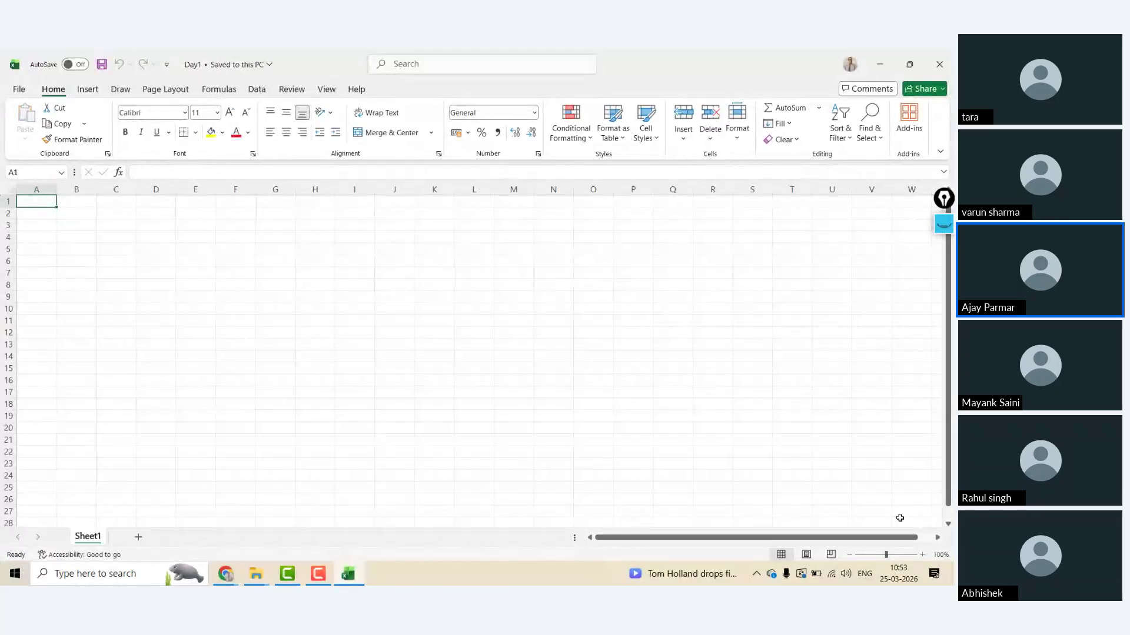
- Enlarge the blank worksheet's zoom to 150%
left_click(922, 555)
left_click(922, 555)
left_click(922, 554)
left_click(922, 555)
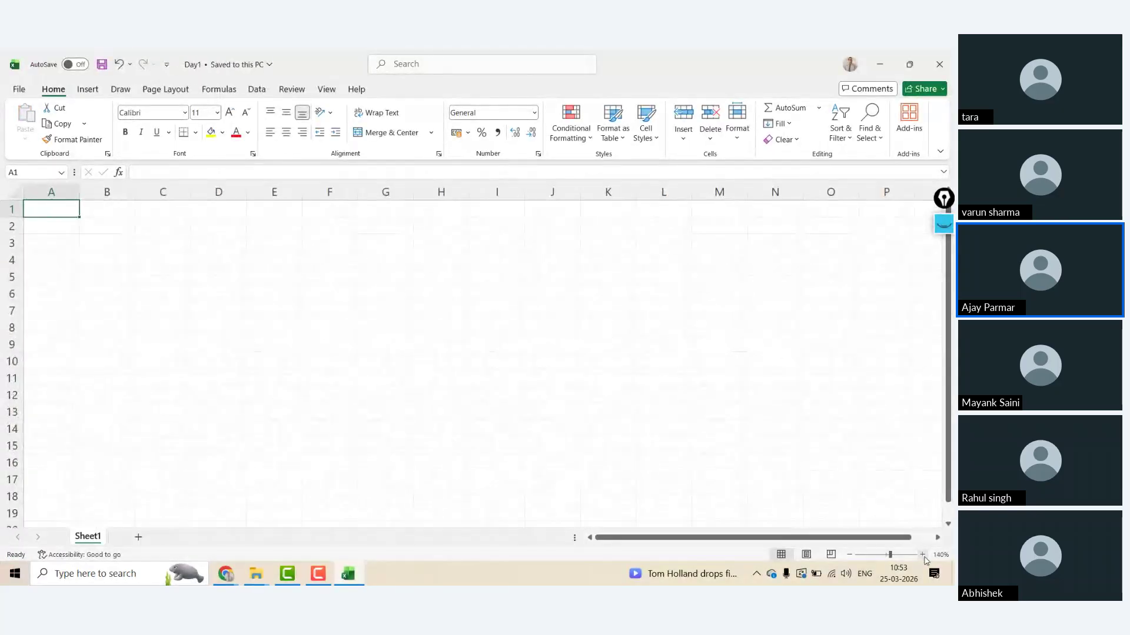
left_click(922, 555)
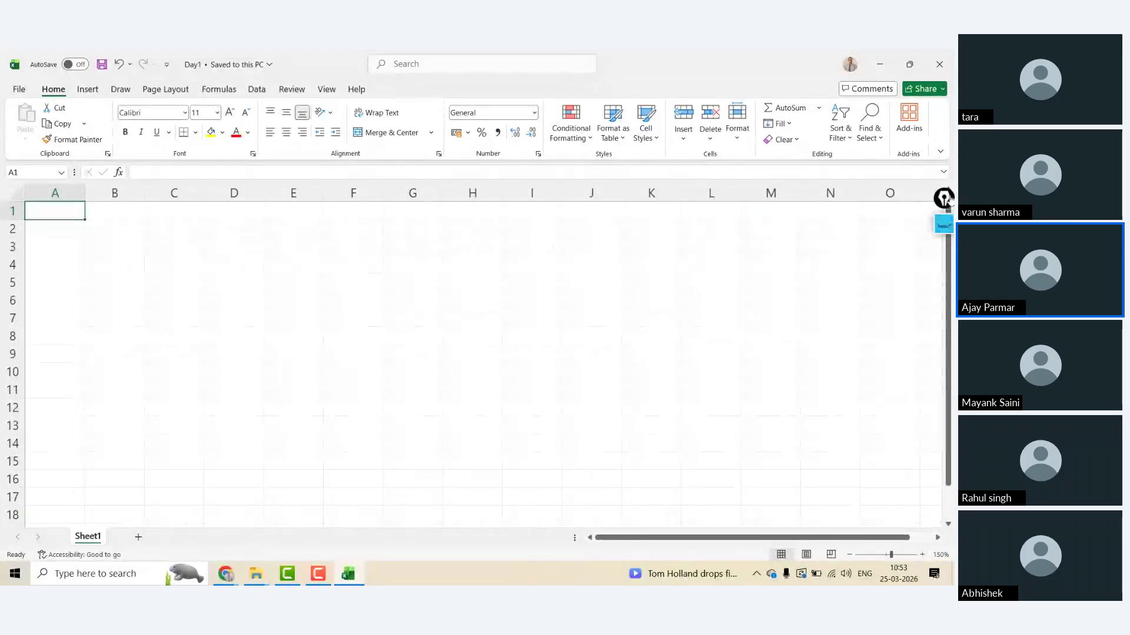
key("Right")
key("Right")
key("Right")
key("Right")
key("Right")
key("Right")
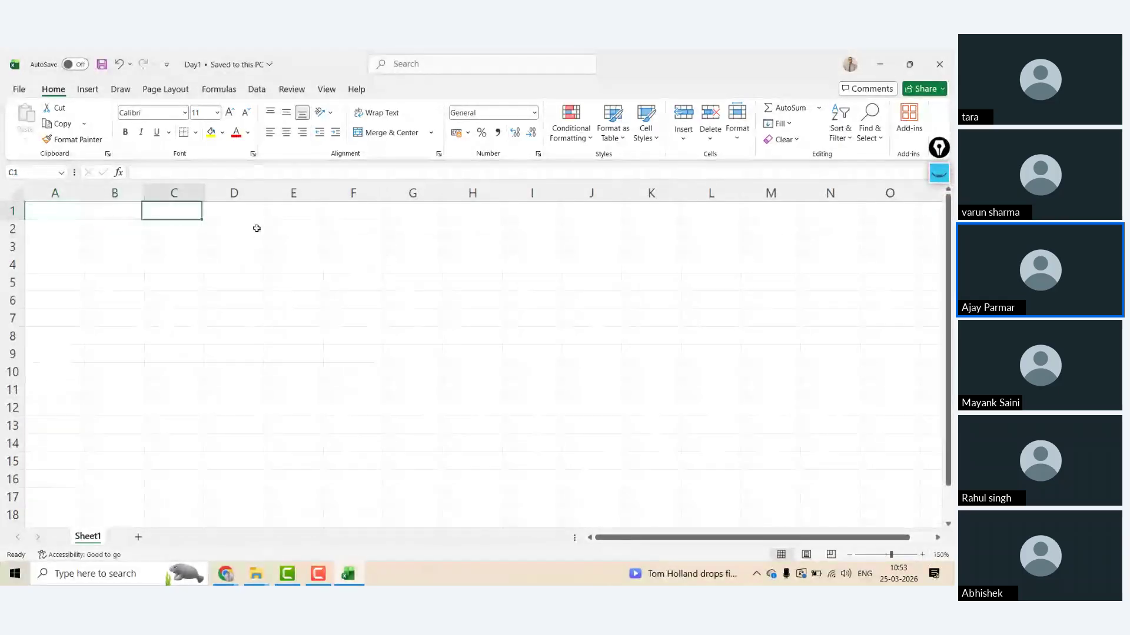
left_click(288, 211)
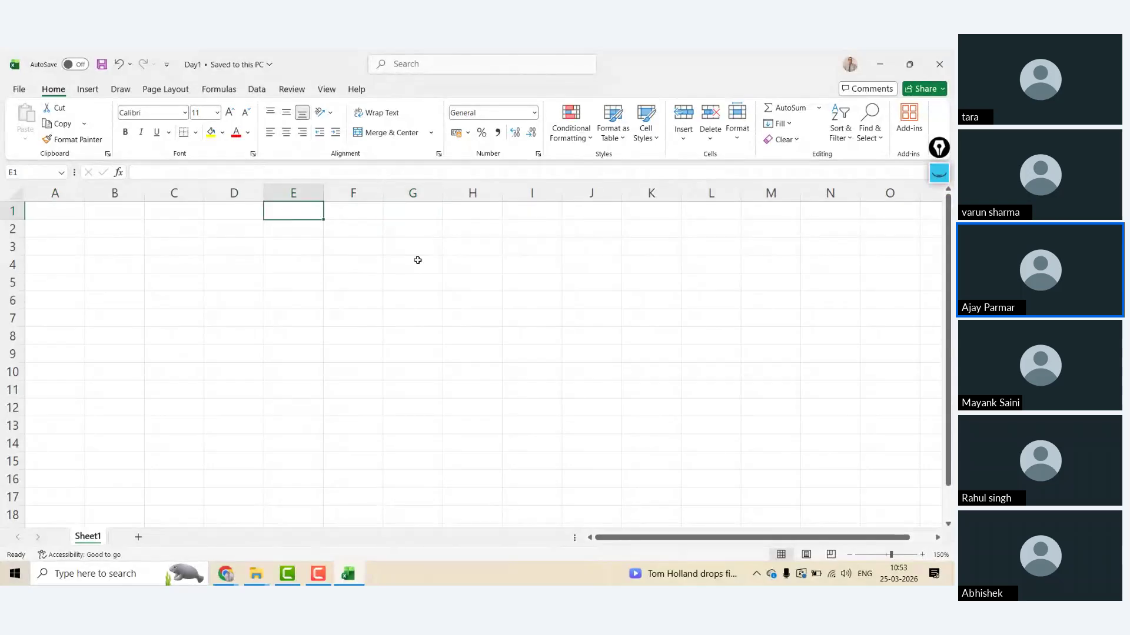
- Set the worksheet zoom to 140% and make G1 the active cell
left_click(848, 554)
key("Right")
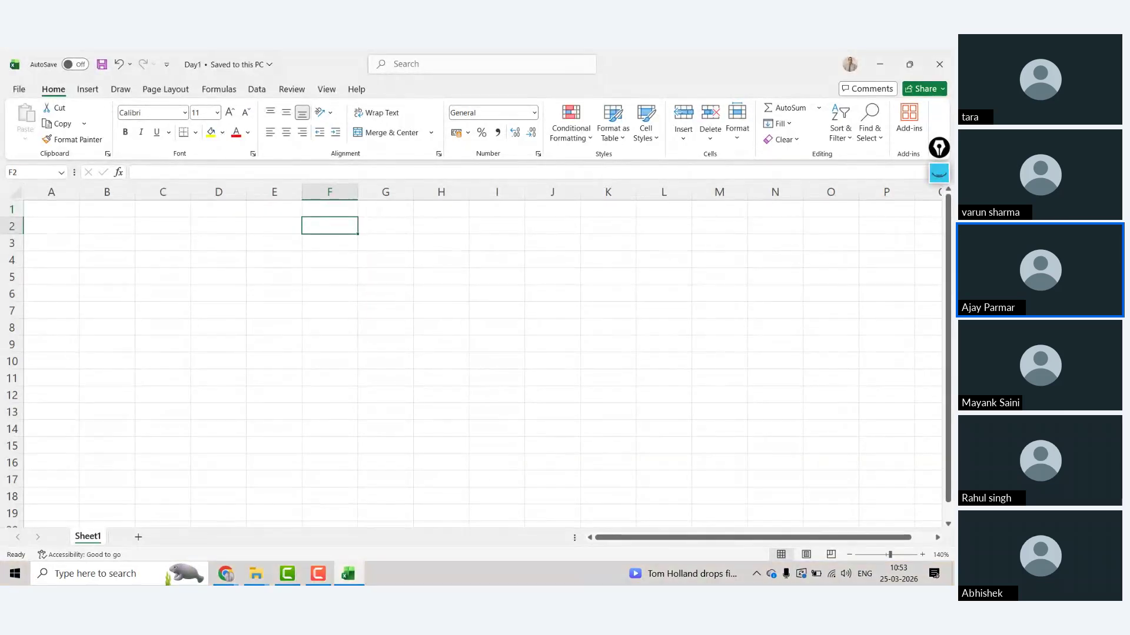
key("Right")
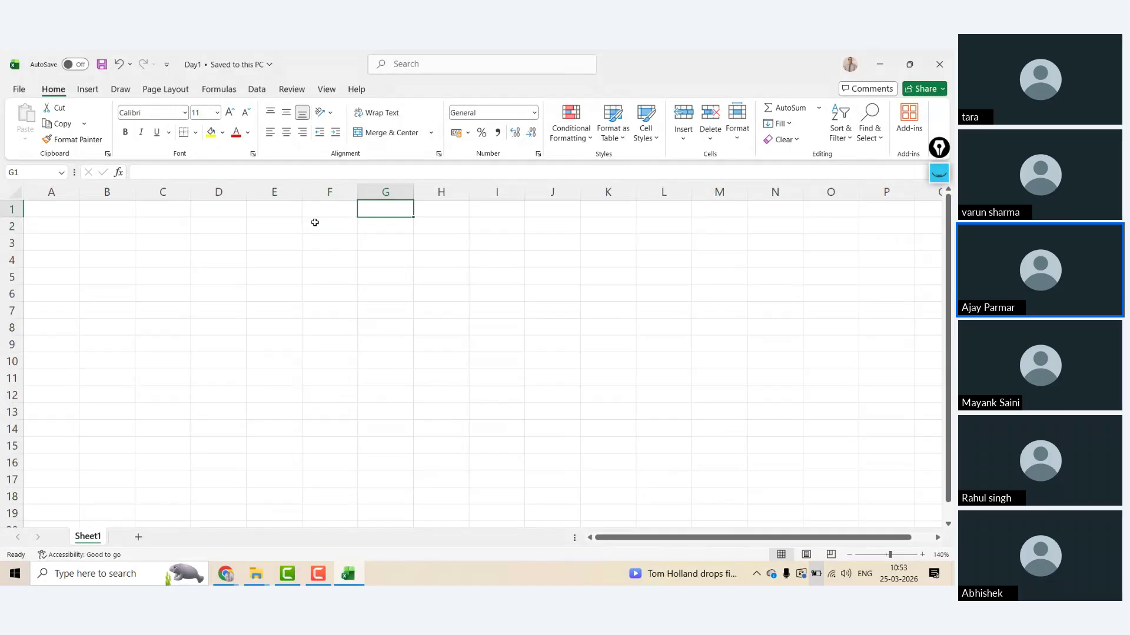
key("Left")
key("Left")
key("Right")
key("Right")
key("Left")
key("Right")
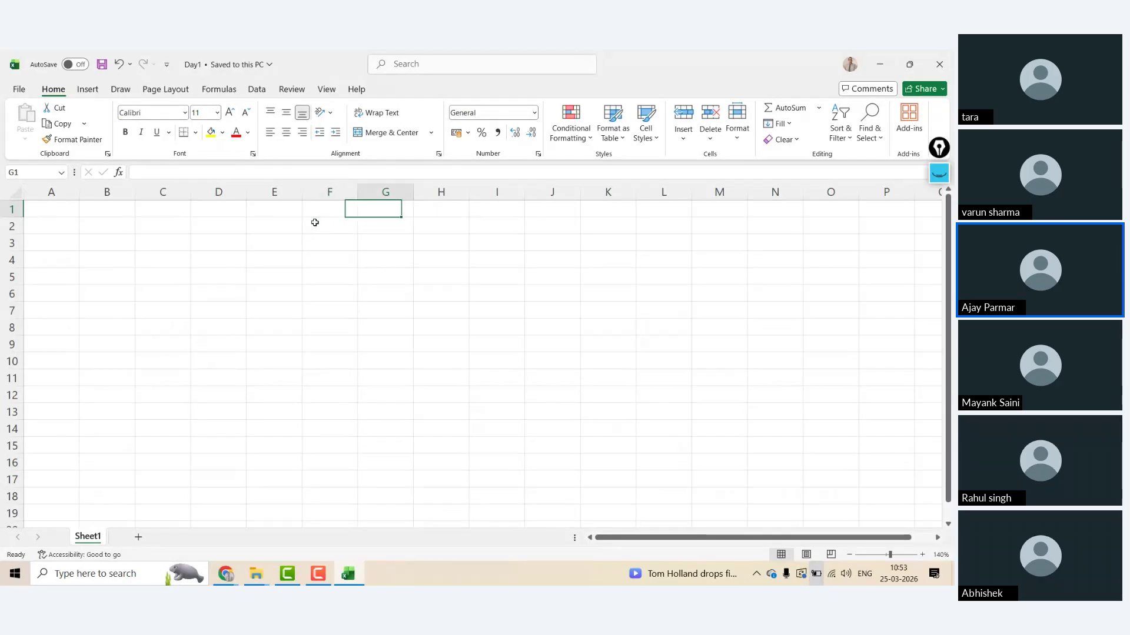
- Enter "EXCEL 2024" in cell G1 and "EXCEL 2021" in cell G2
type("EXC")
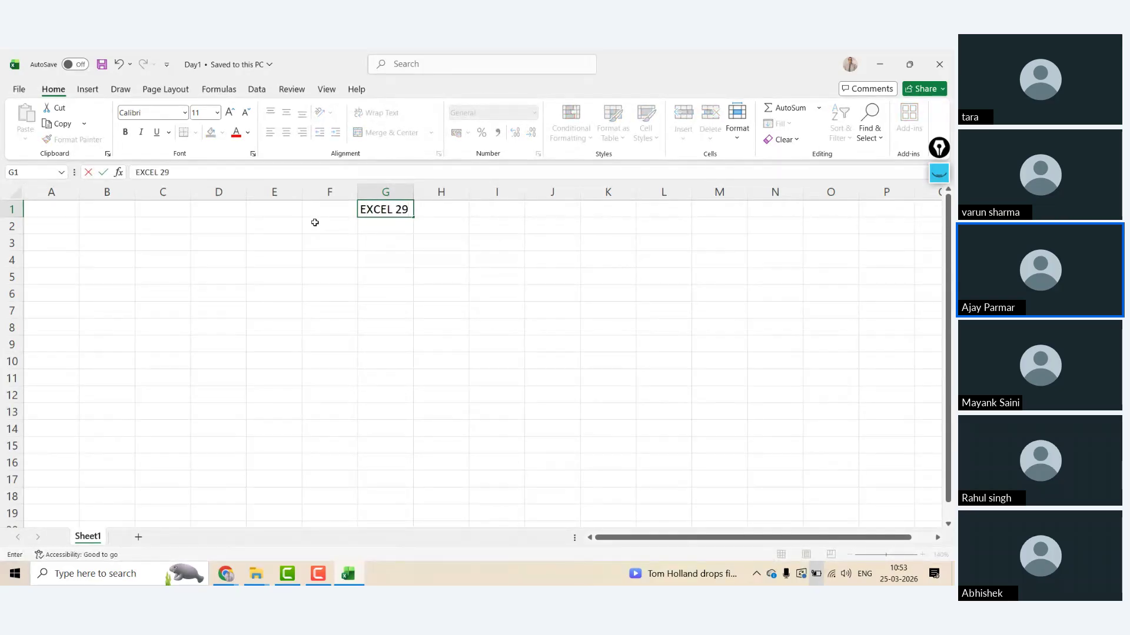
type("EL 29")
key("BackSpace")
type("024")
key("Return")
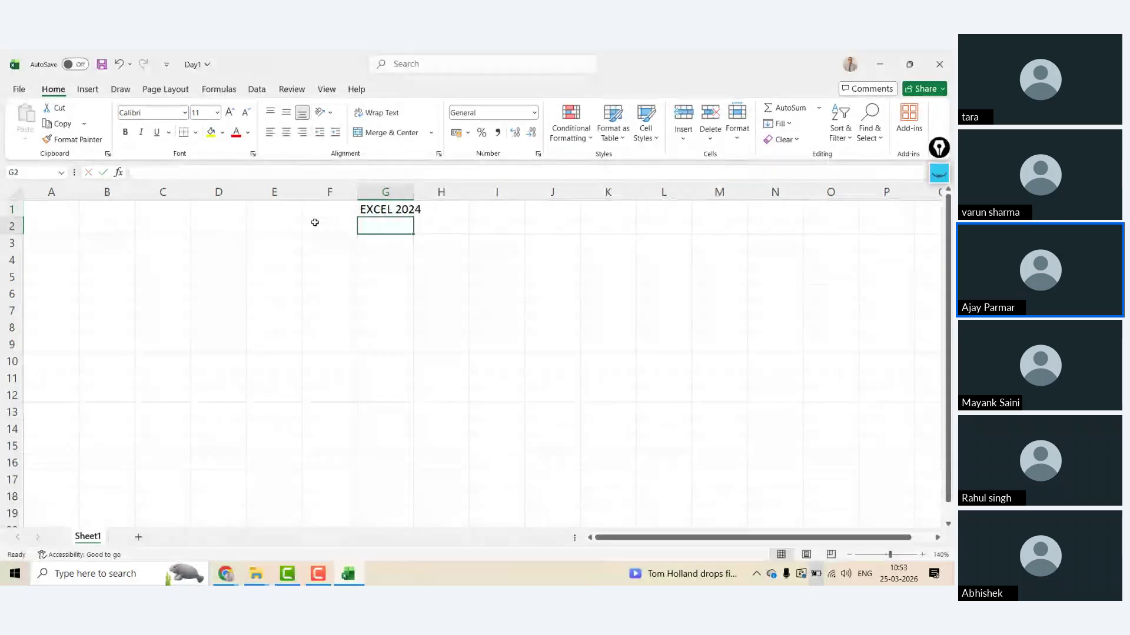
type("EXCEL 202")
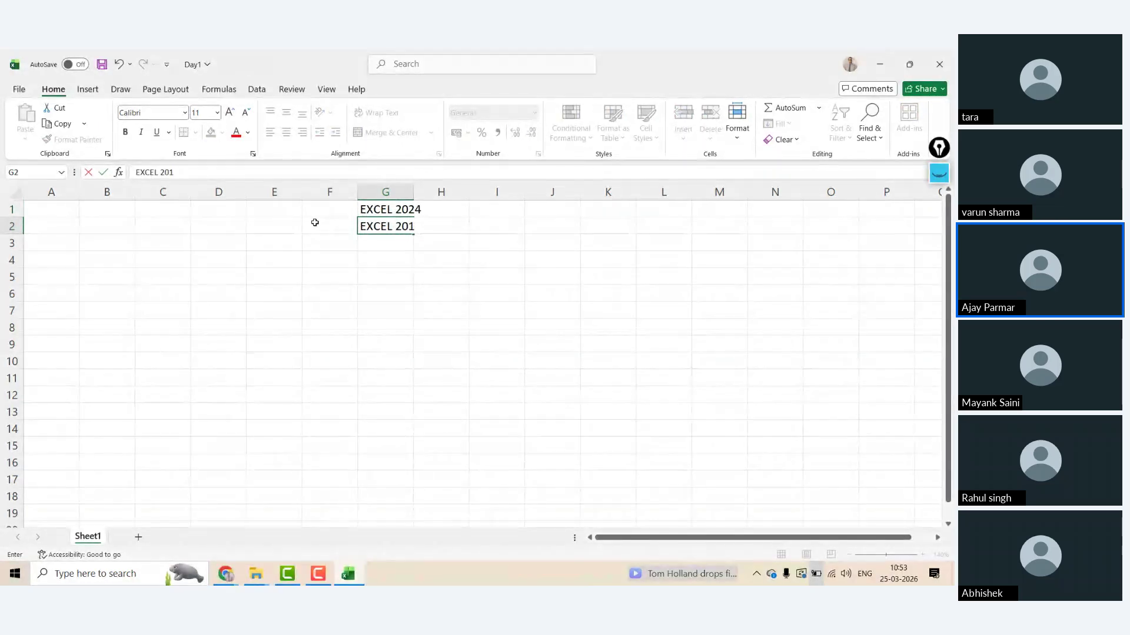
type("1")
key("Return")
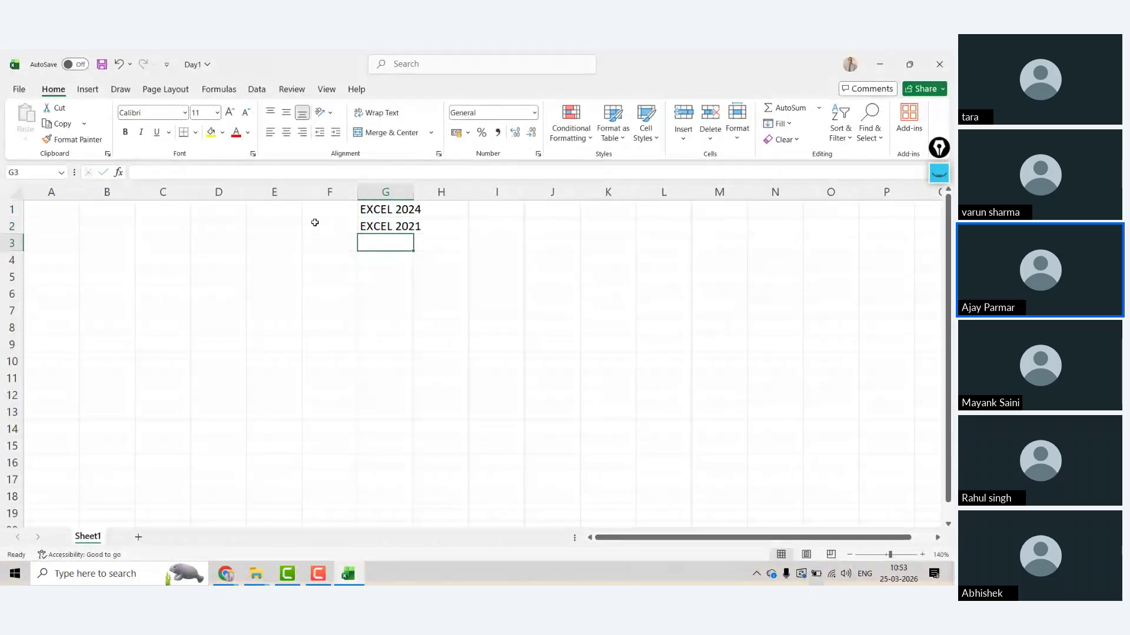
- Continue the version list with "EXCEL 2019" in cell G3 and "EXCEL 2016" in cell G4
type("EX")
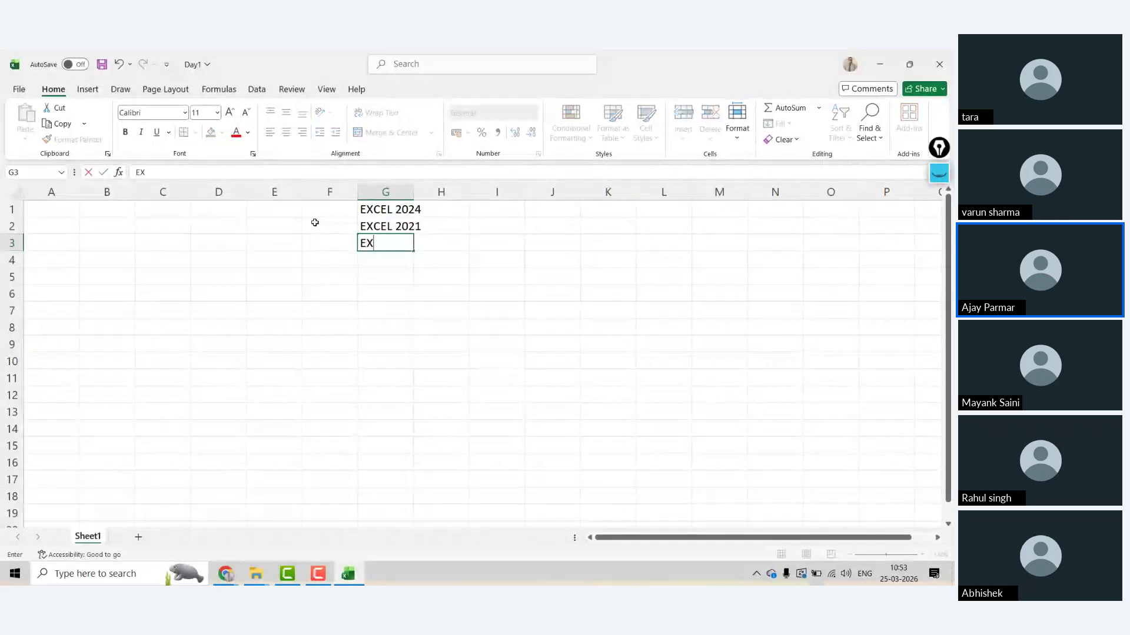
type("CEL 2019")
key("Return")
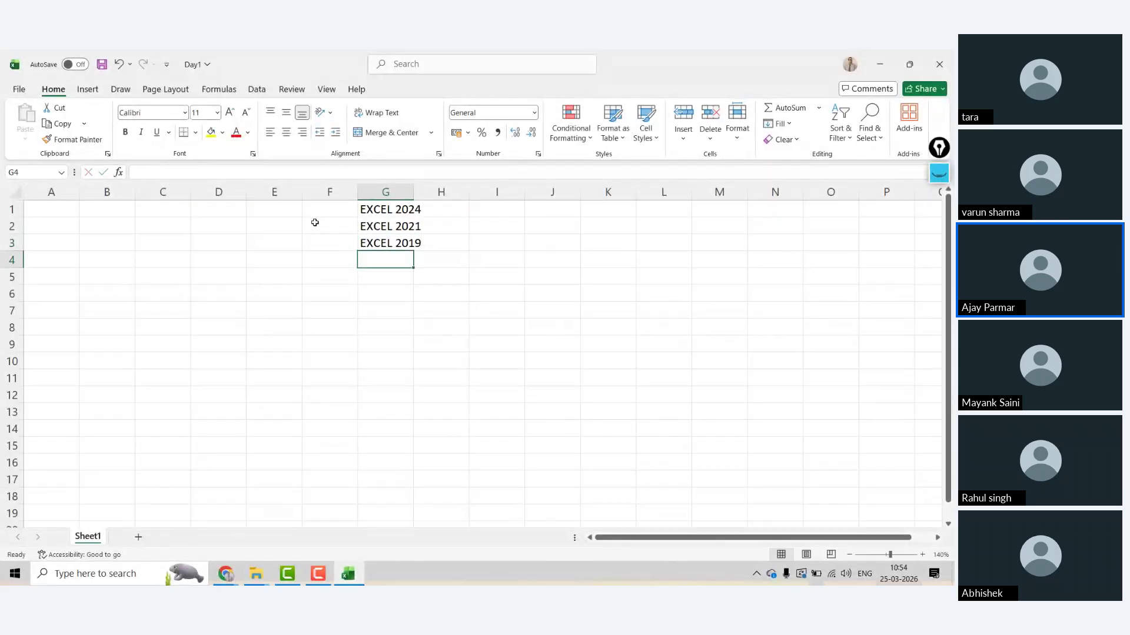
type("EXCEL 2016")
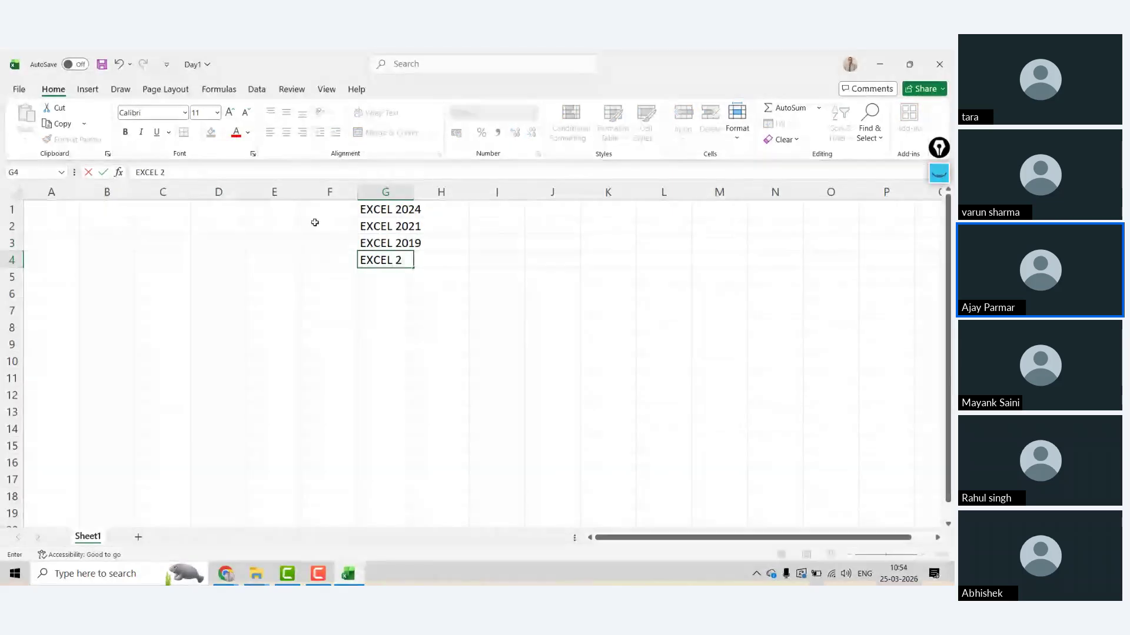
key("Return")
- Add "OFFICE 365" in cell G5 and "EXCEL 2013" in cell G6
type("OFFICE 3675")
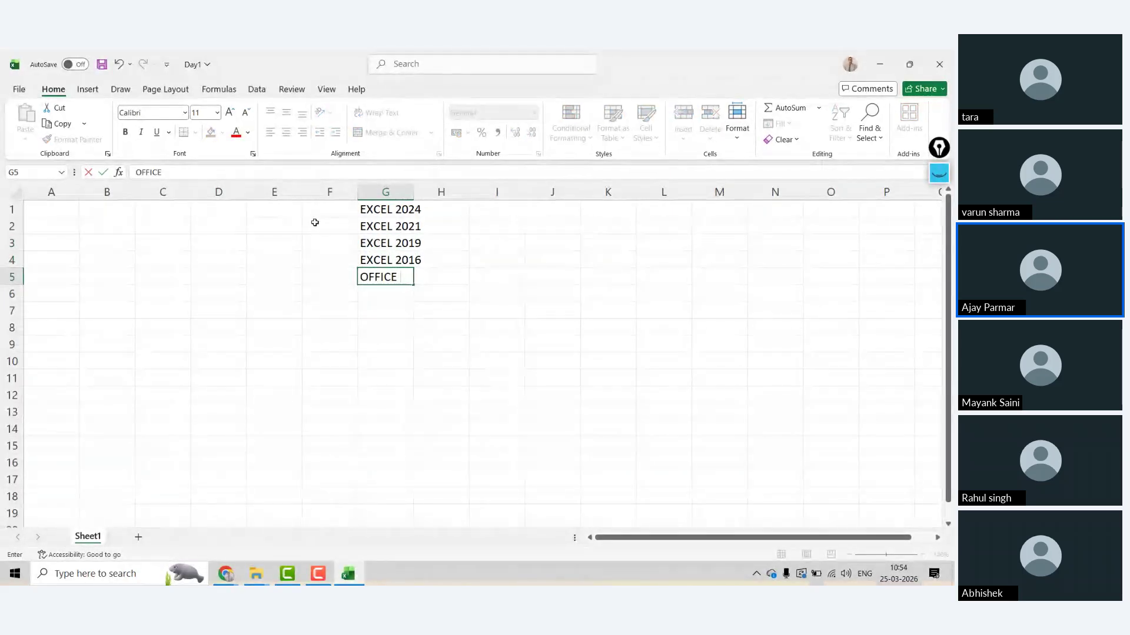
key("BackSpace")
key("BackSpace")
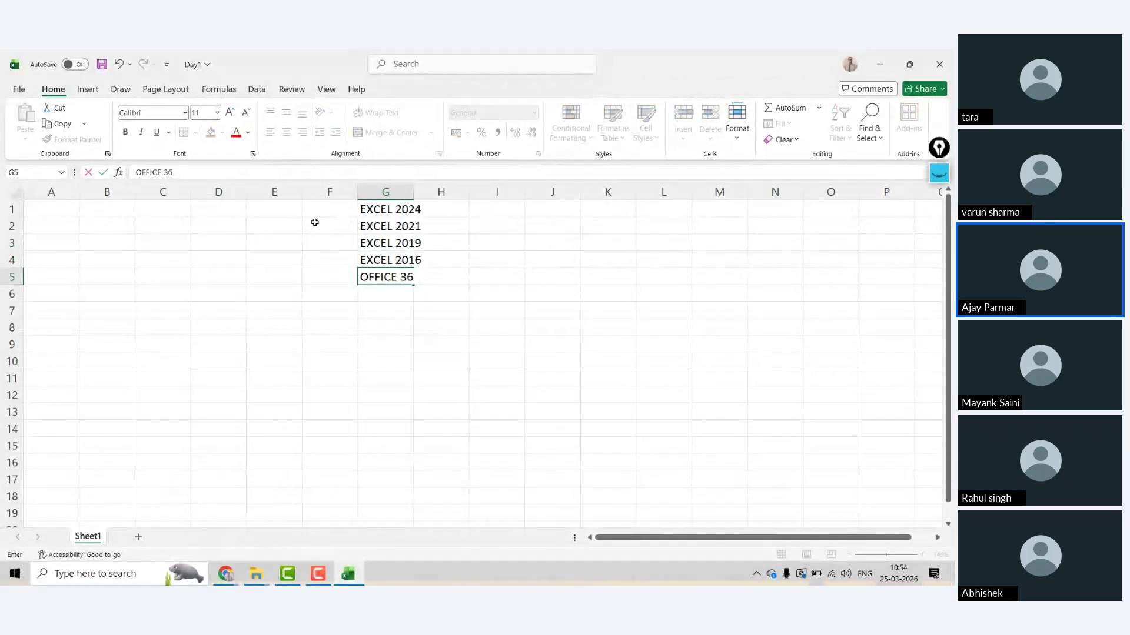
key("Return")
type("EX")
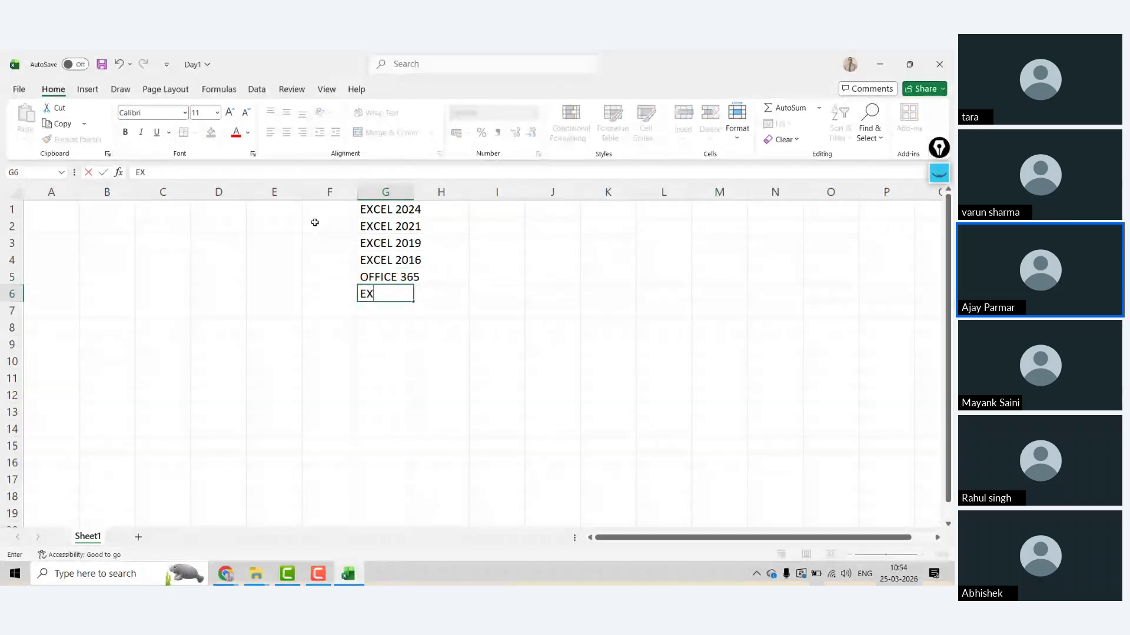
type("CEL 2013")
key("Return")
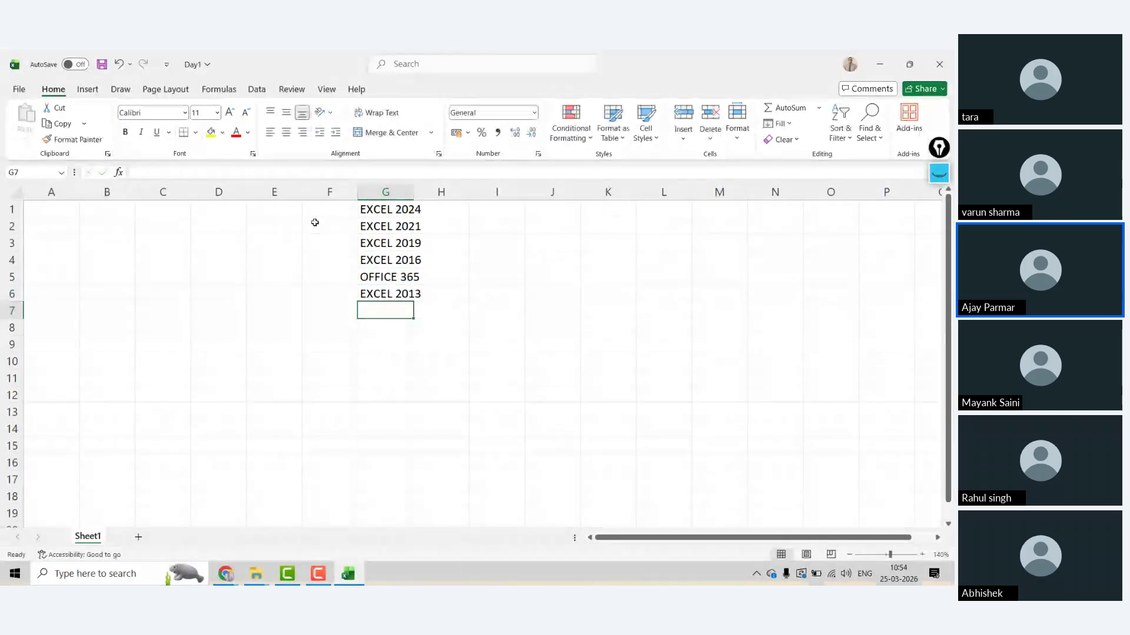
- Complete the version list with "EXCEL 2010" in cell G7 and "EXCEL 2007" in cell G8
type("EXCEL 2010")
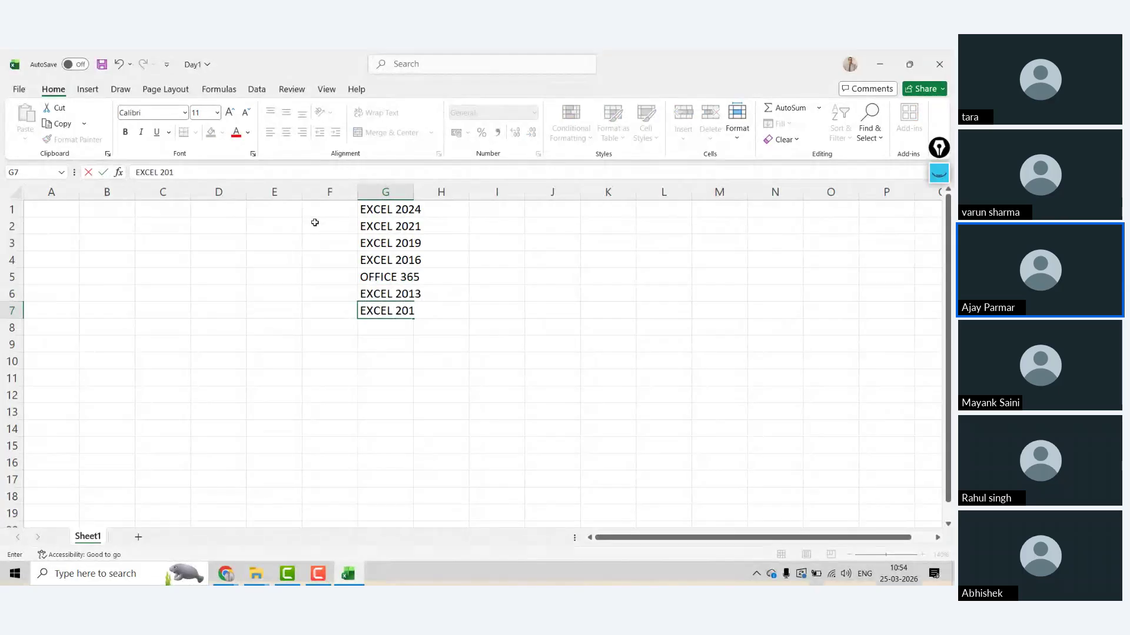
key("Return")
type("EX")
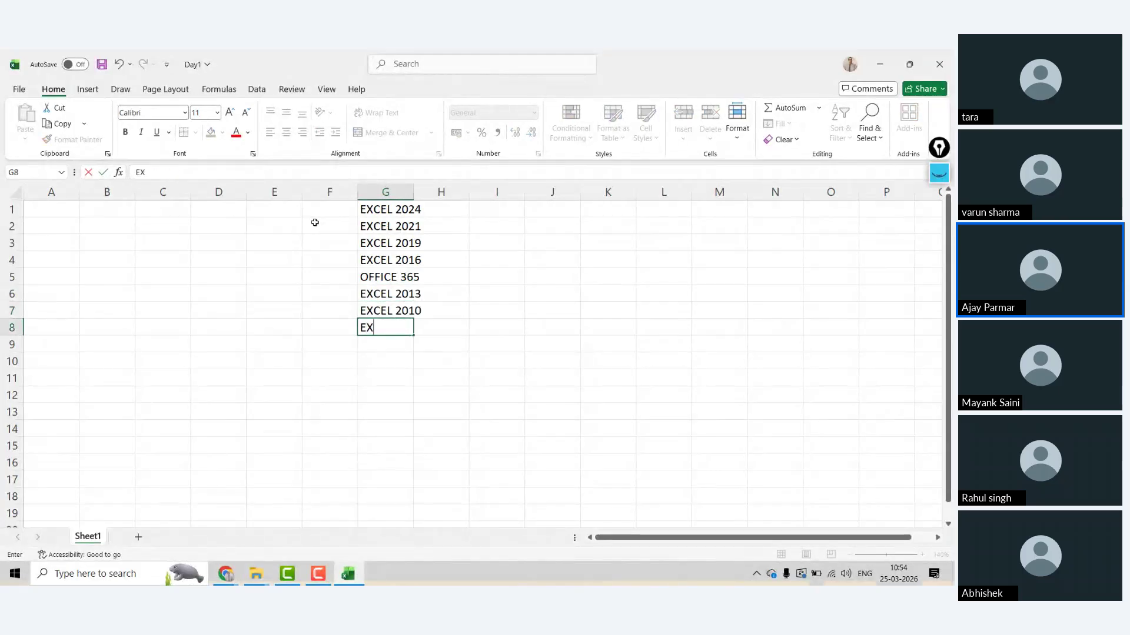
type("CEL 200")
key("Return")
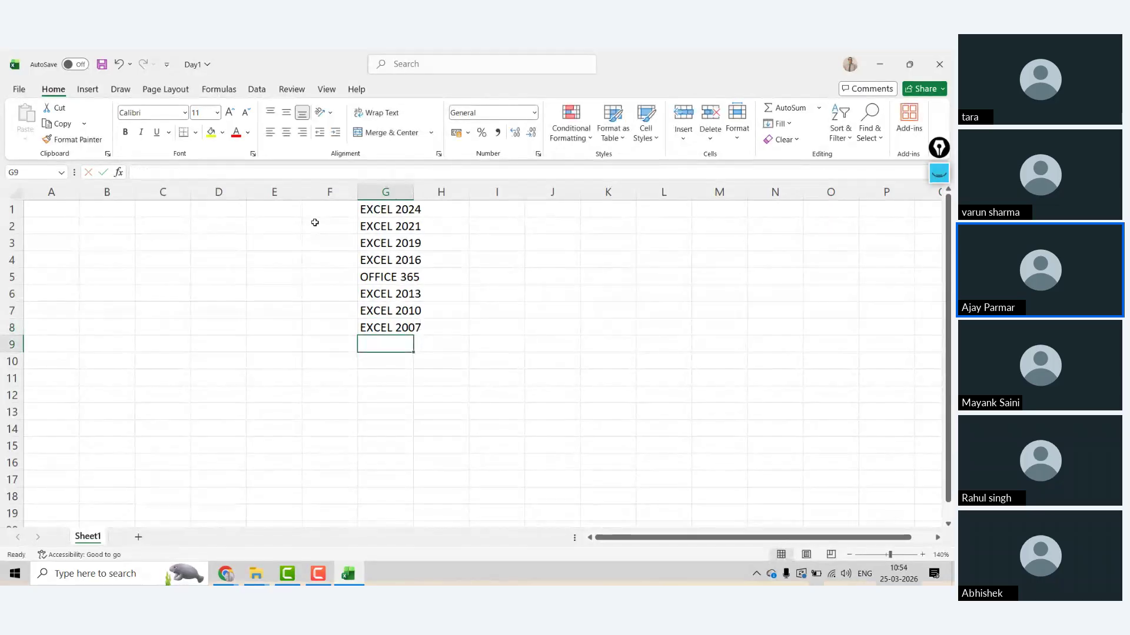
- Widen column G so the version names fit inside their cells
left_click(385, 210)
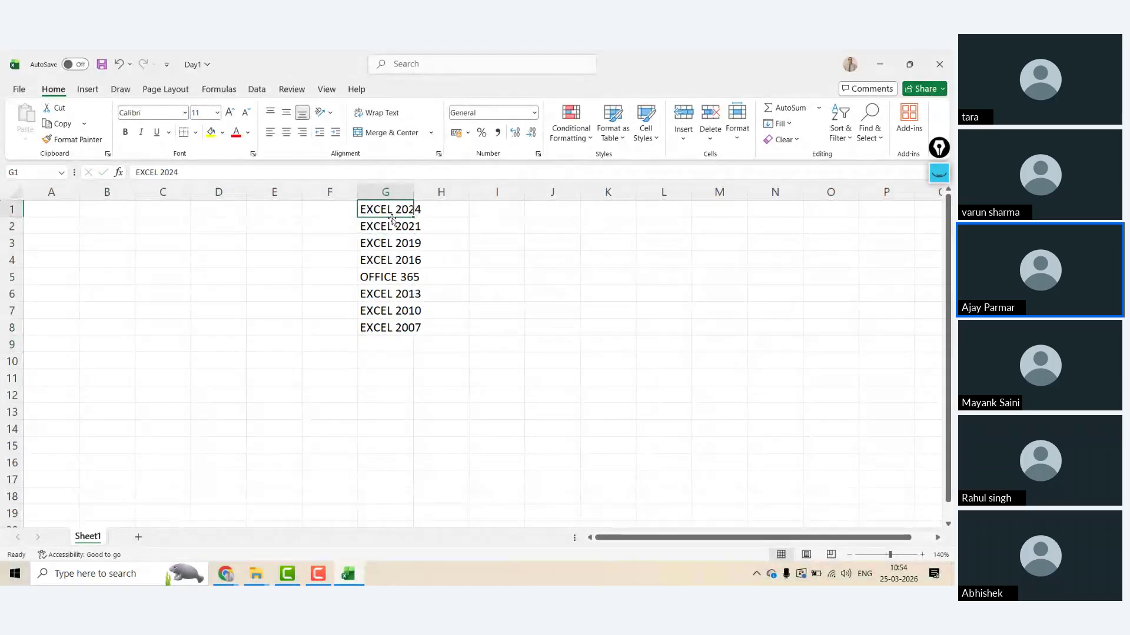
left_click_drag(413, 192, 455, 197)
- Select the first four version entries, cells G1 to G4
left_click(400, 236)
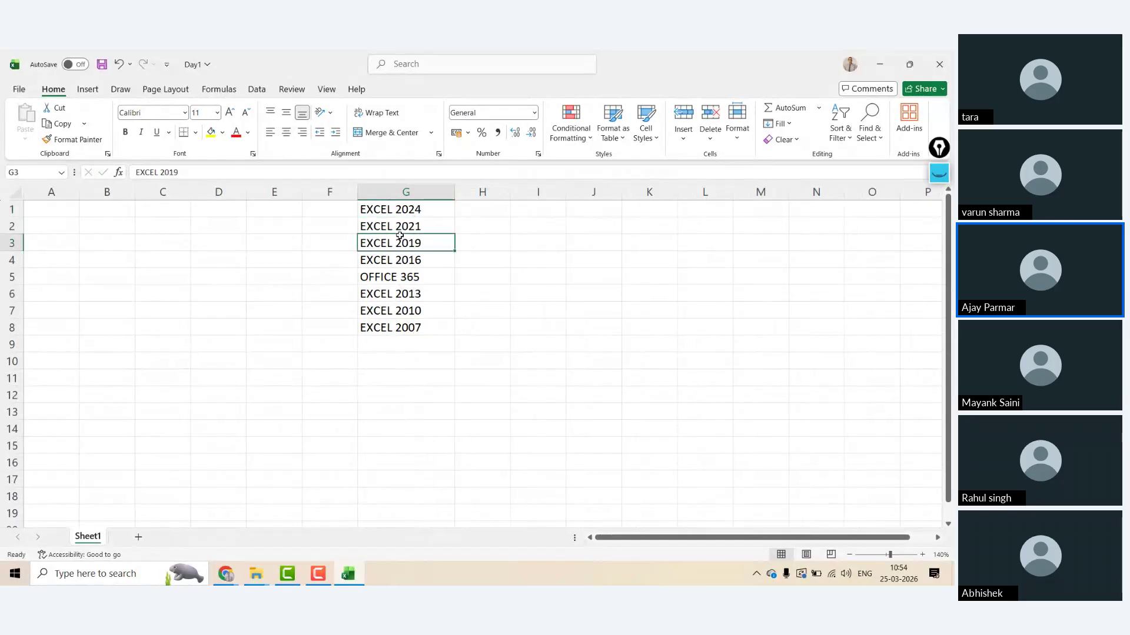
key("Down")
key("shift+Up")
key("shift+Up")
key("shift+Up")
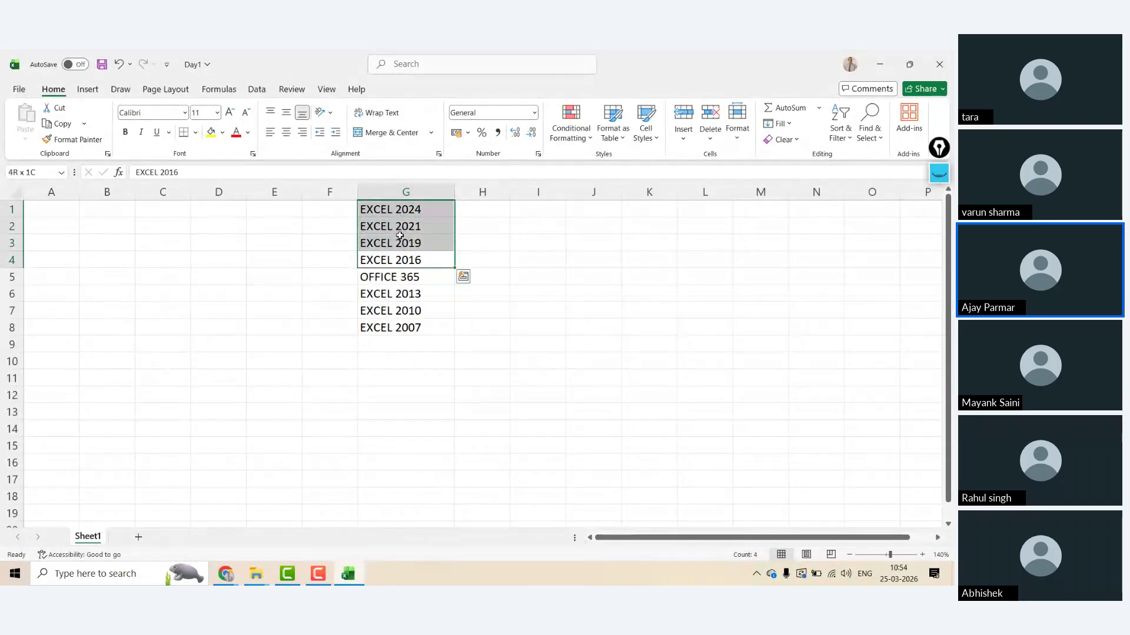
- Add "EXCEL 2003" in cell G9 below the last version in the list
left_click(411, 331)
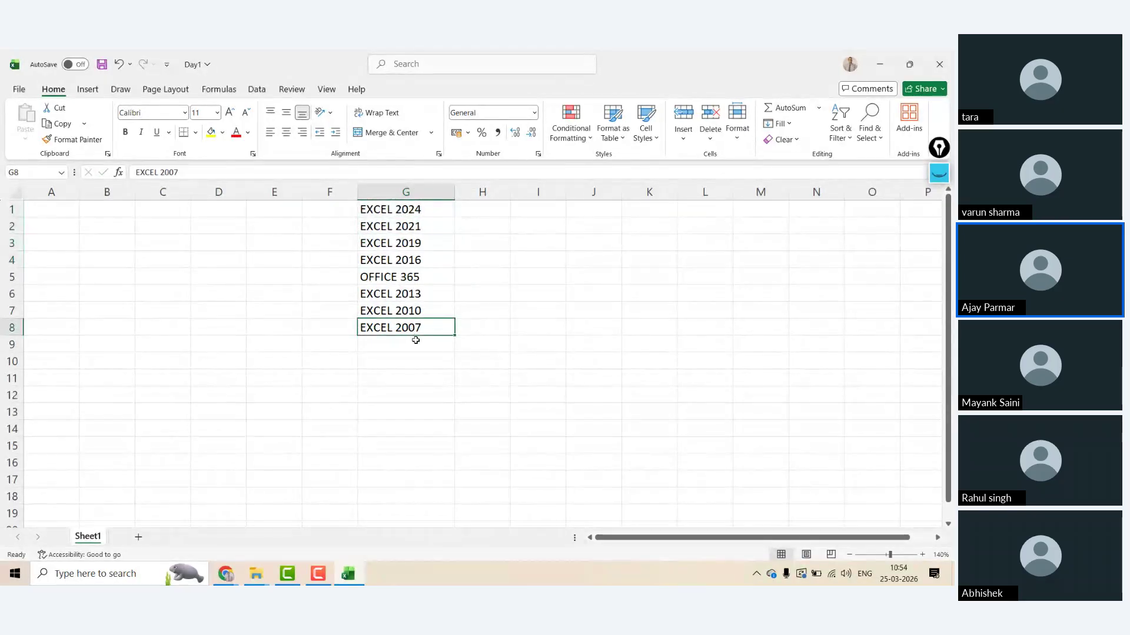
left_click(416, 338)
type("EXCEL 2003")
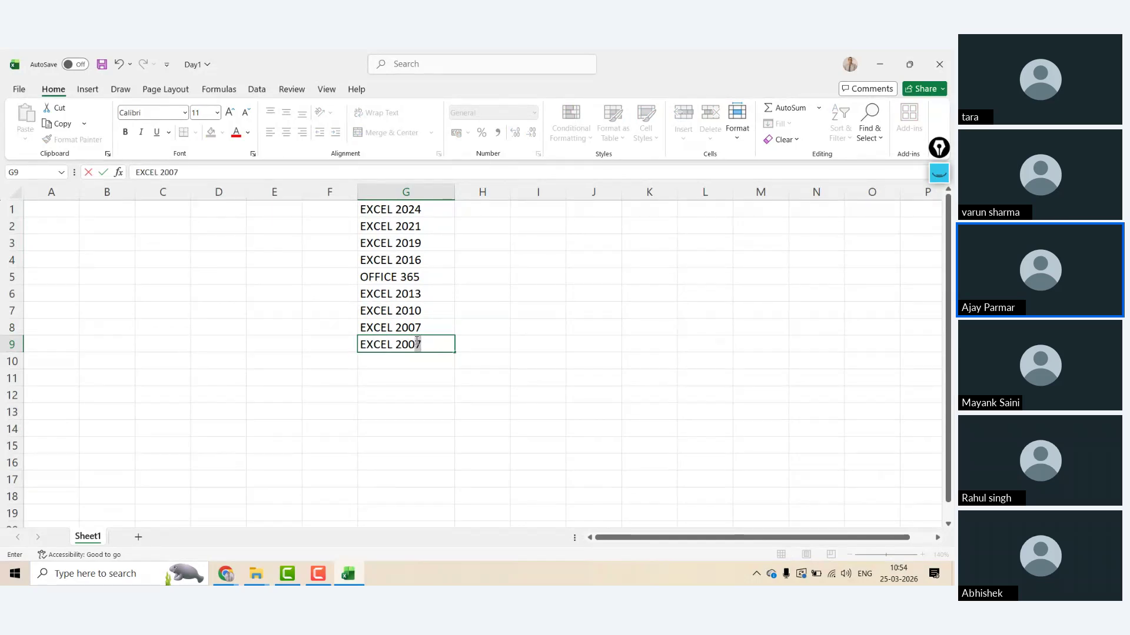
key("Return")
- Add "EXCEL 2000" in cell G10 as the oldest version in the list
left_click(416, 341)
key("Right")
key("Left")
key("Left")
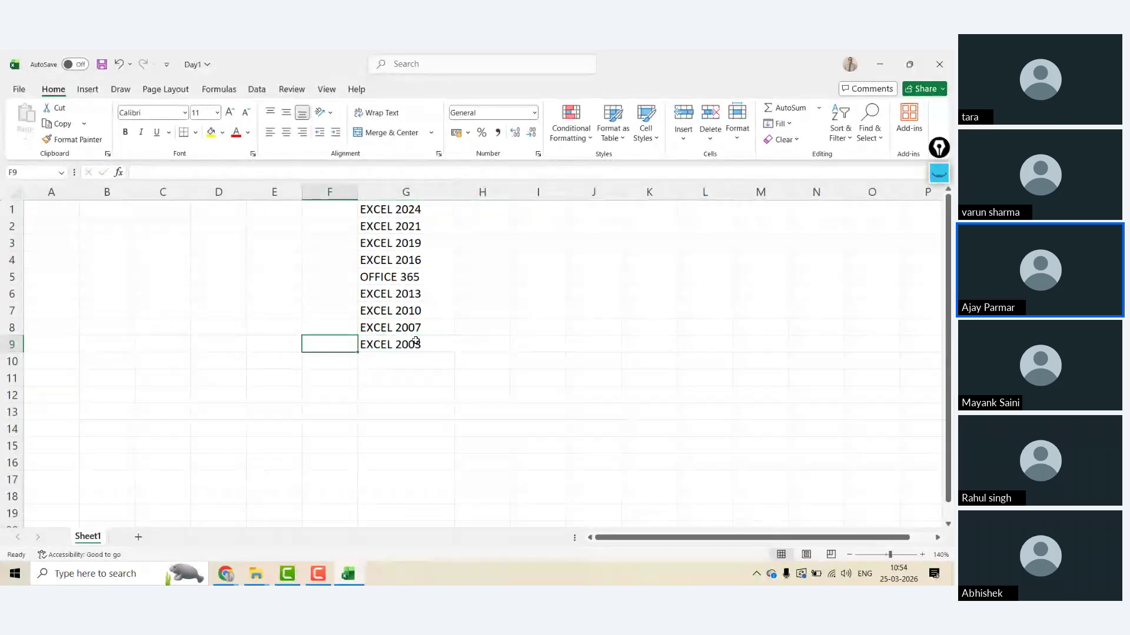
key("Right")
key("Right")
key("Left")
key("Down")
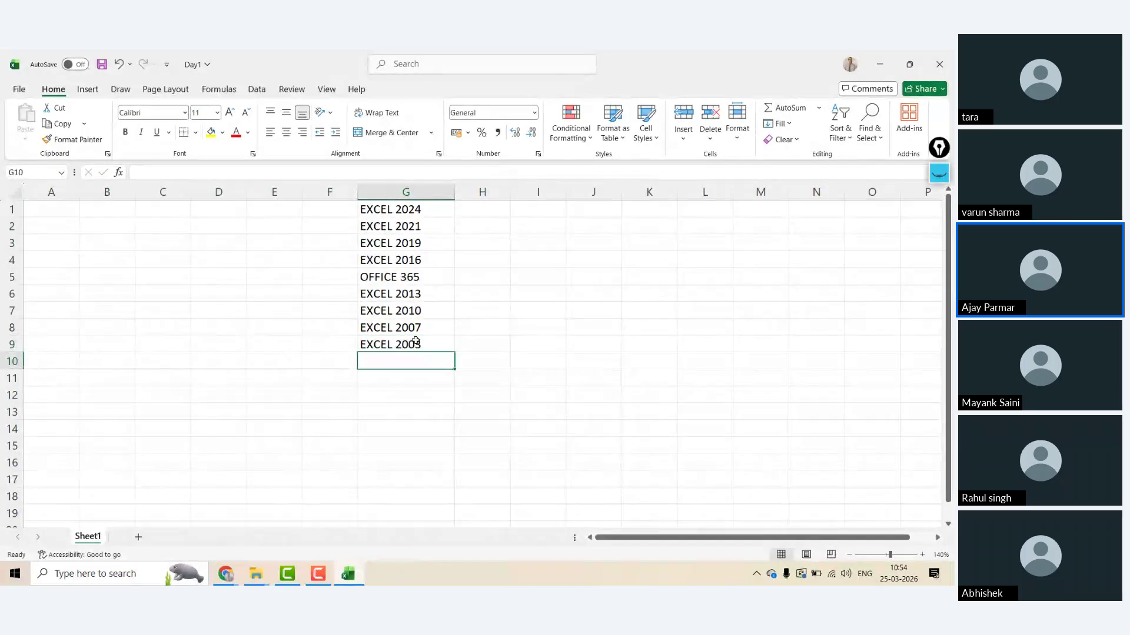
type("EXCEL 2000")
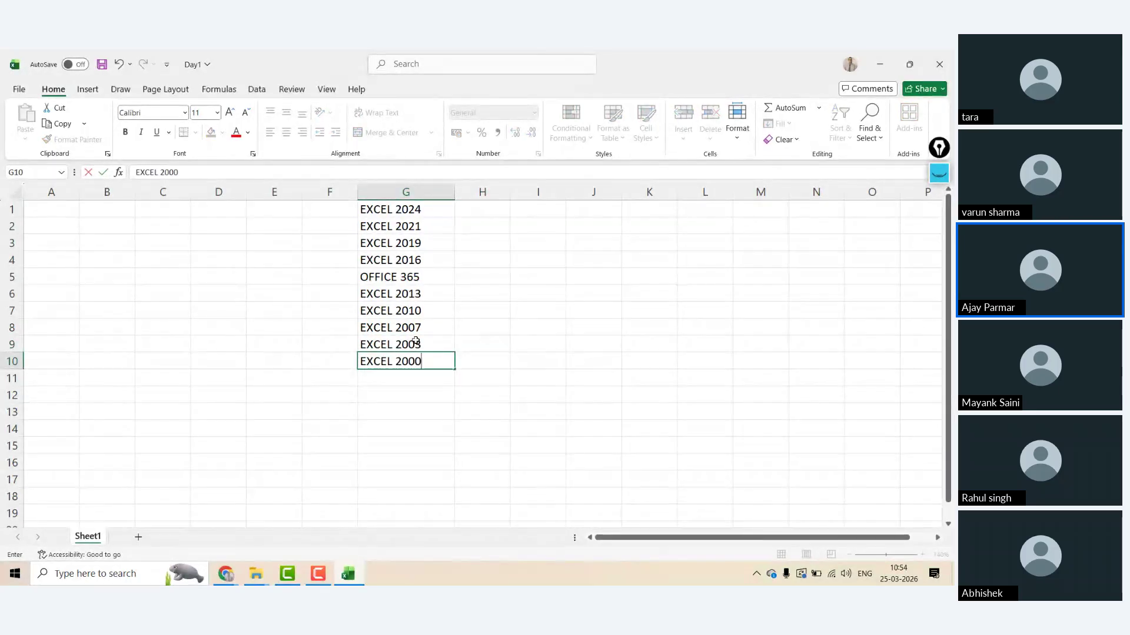
key("Return")
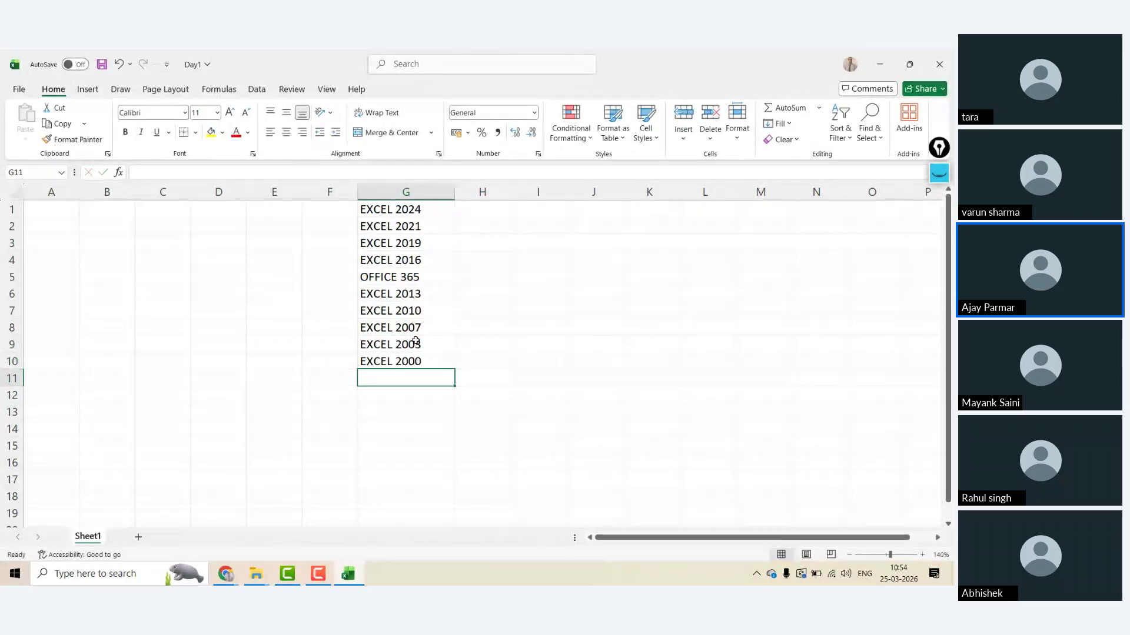
- Select cells G8 to G11 around the oldest versions and extend the selection to entire rows 8 to 11
left_click(389, 219)
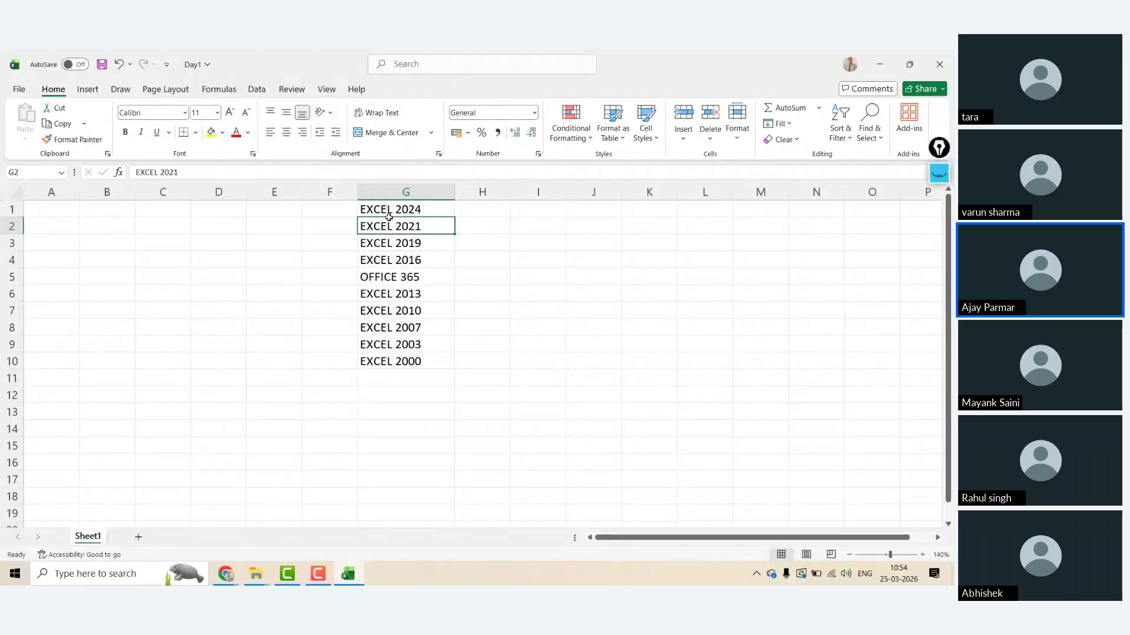
key("Down")
key("Down")
key("Down")
key("Down")
key("Down")
key("Down")
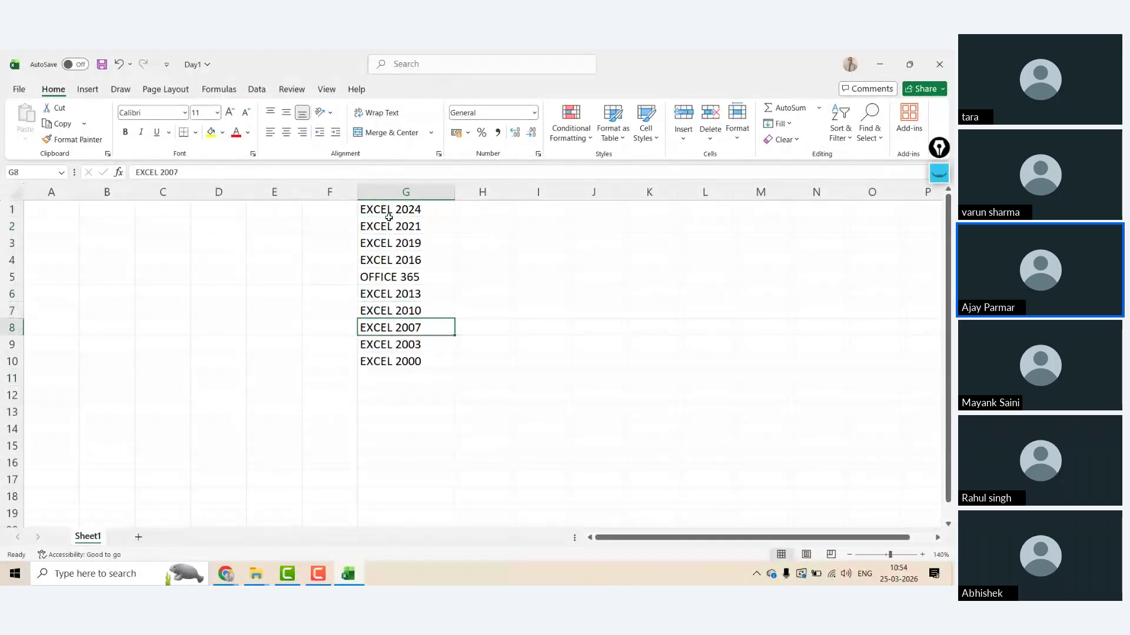
key("shift+Down")
key("shift+Down")
key("shift+Down")
key("shift+space")
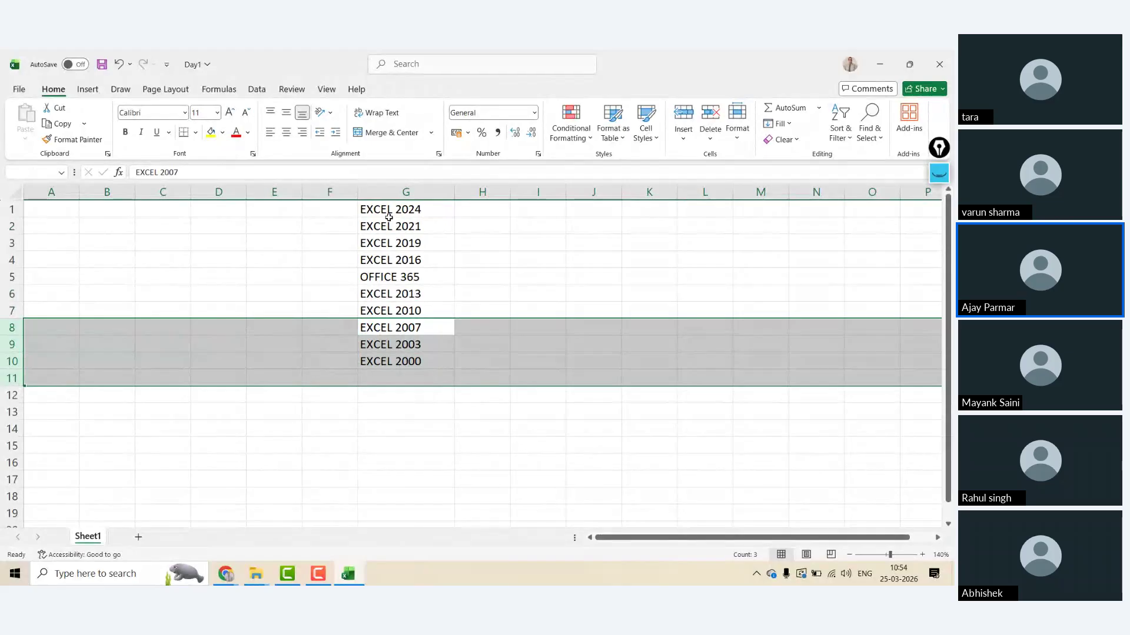
- Select the versions from EXCEL 2010 up to EXCEL 2024, cells G7 to G1
key("Up")
key("shift+Up")
key("shift+Up")
key("shift+Up")
key("shift+Up")
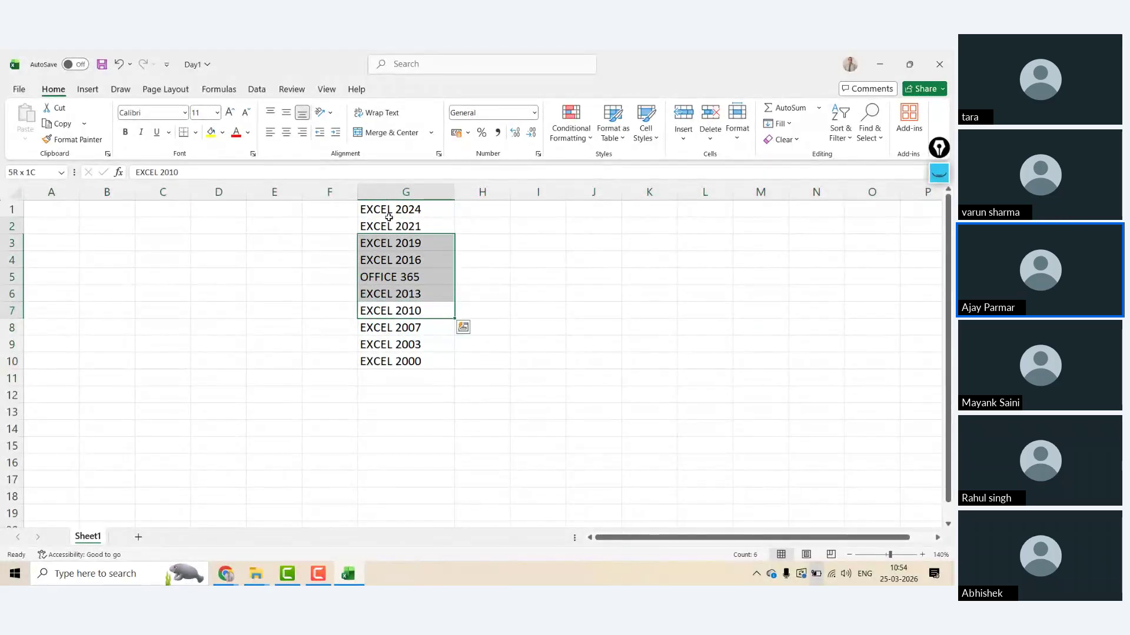
key("shift+Up")
key("shift+Up")
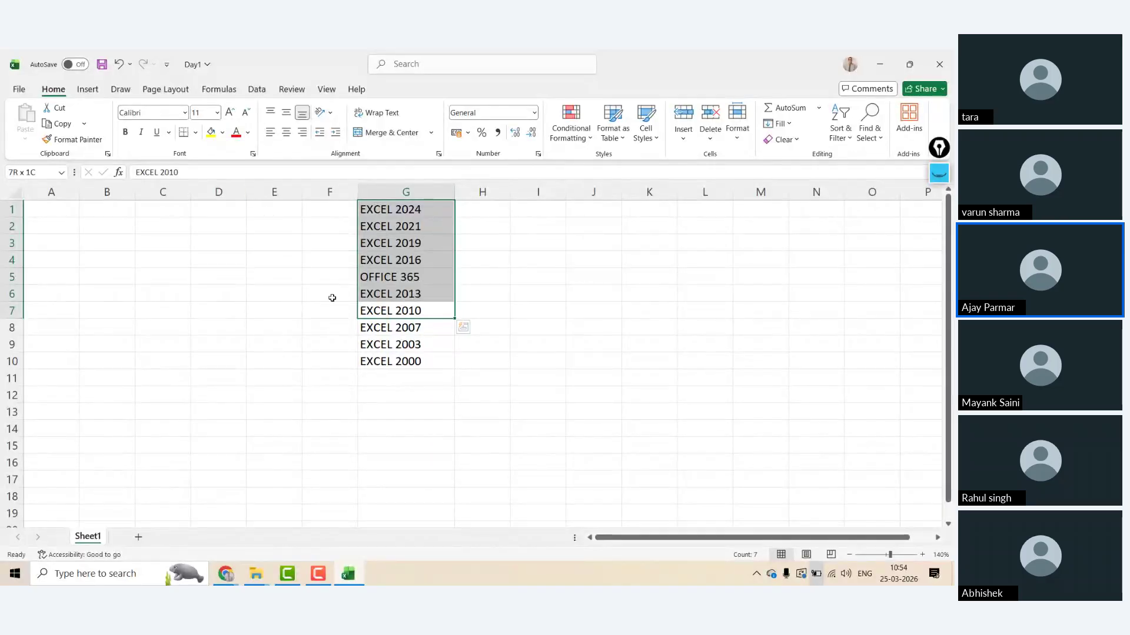
left_click(405, 226)
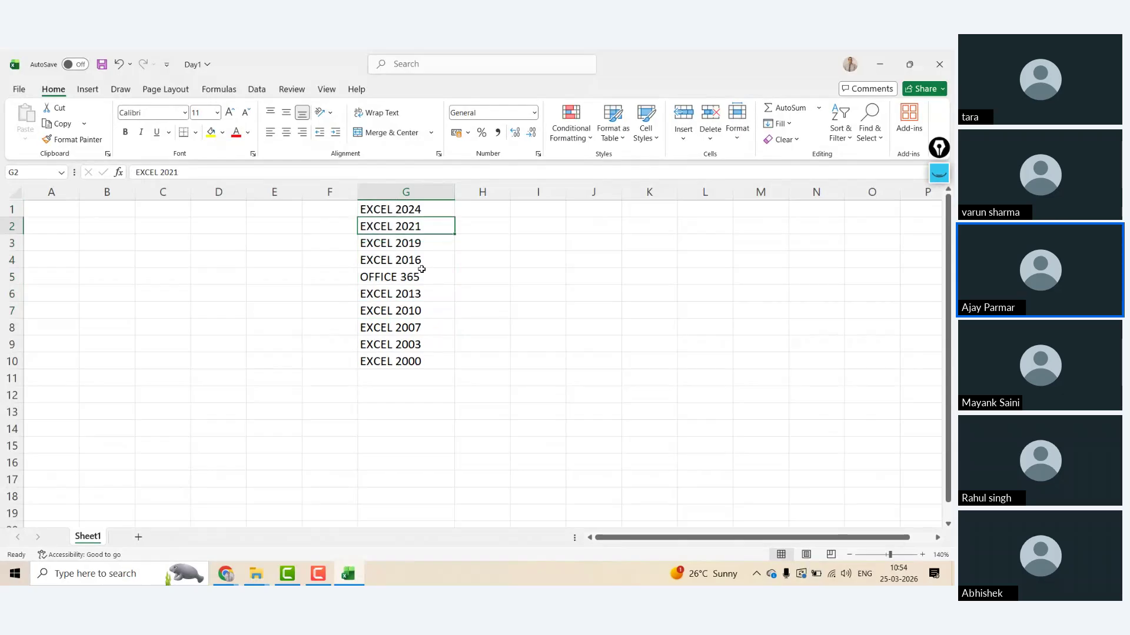
left_click(276, 258)
left_click(245, 235)
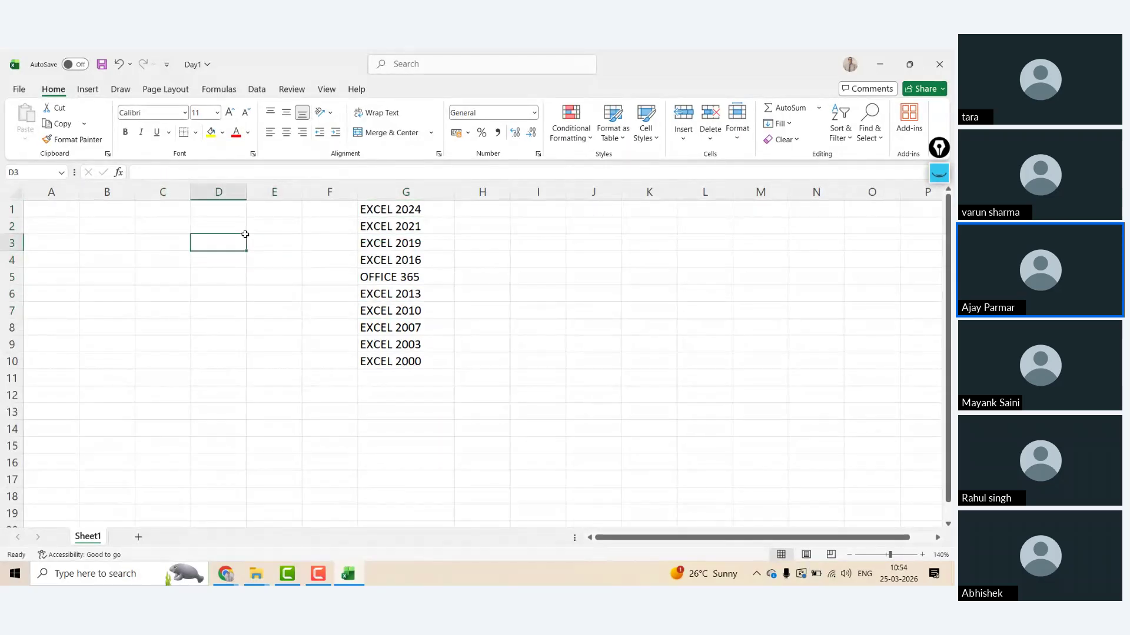
key("Up")
key("Up")
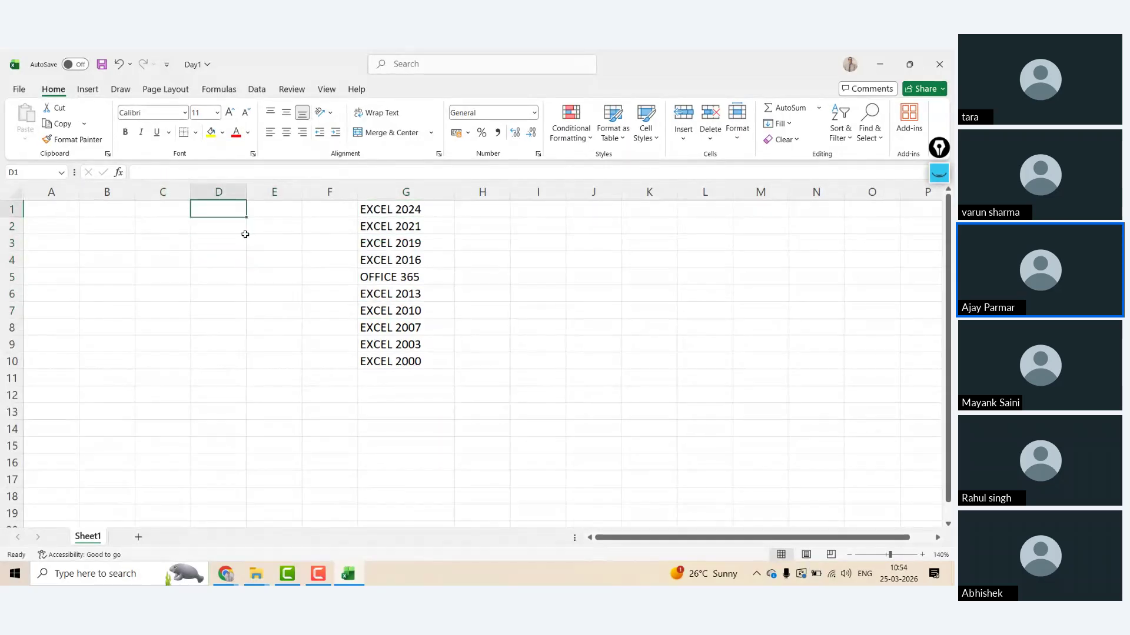
- Check which Office edition is installed in the account's product information and return to the sheet
left_click(21, 88)
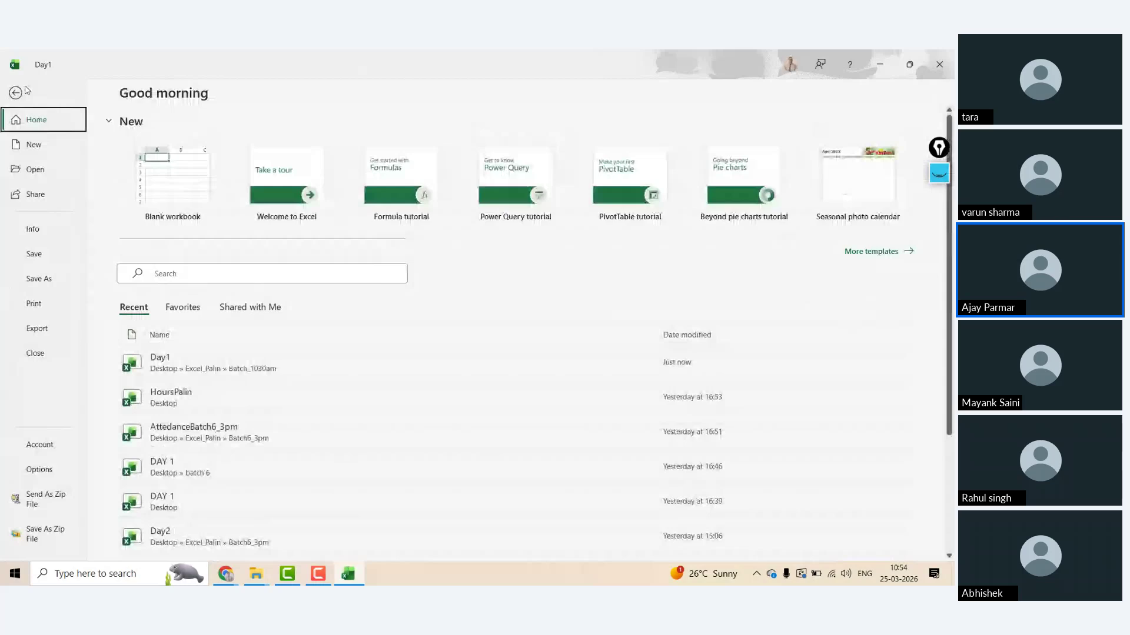
left_click(41, 446)
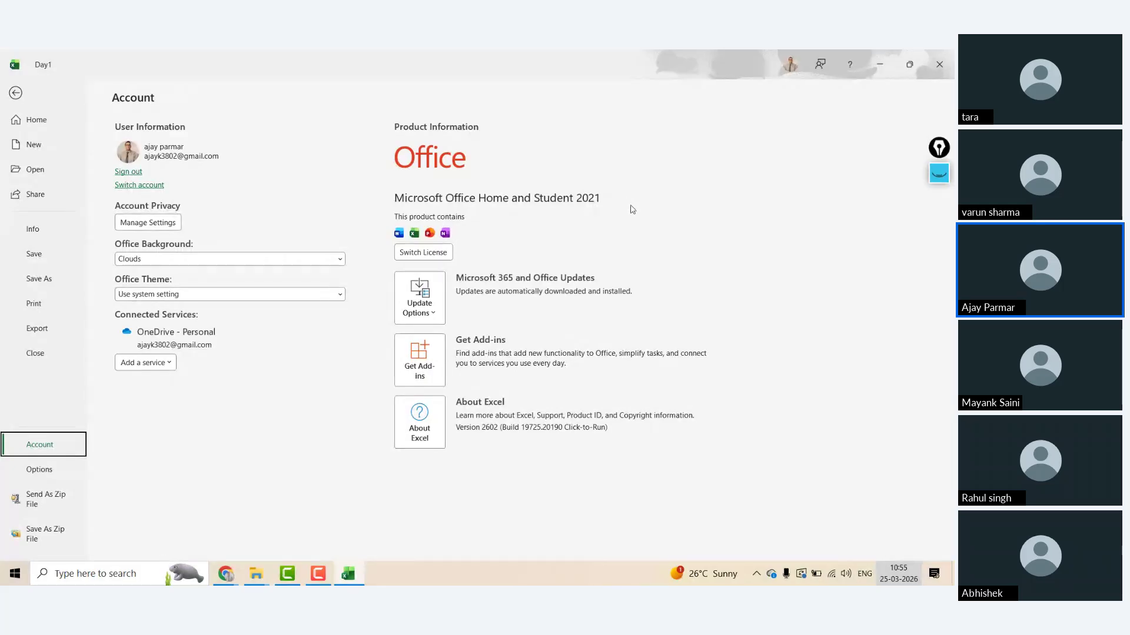
key("Escape")
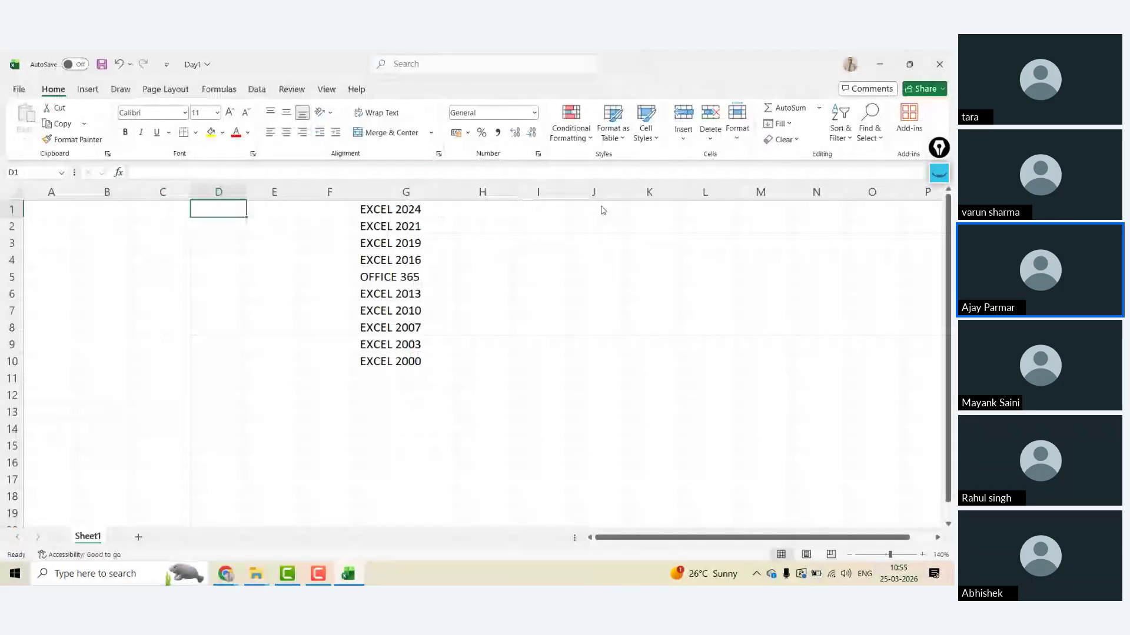
- Enter "MICROSOFT" in cell I1, beside the version list
left_click(434, 206)
key("Right")
key("Right")
type("M")
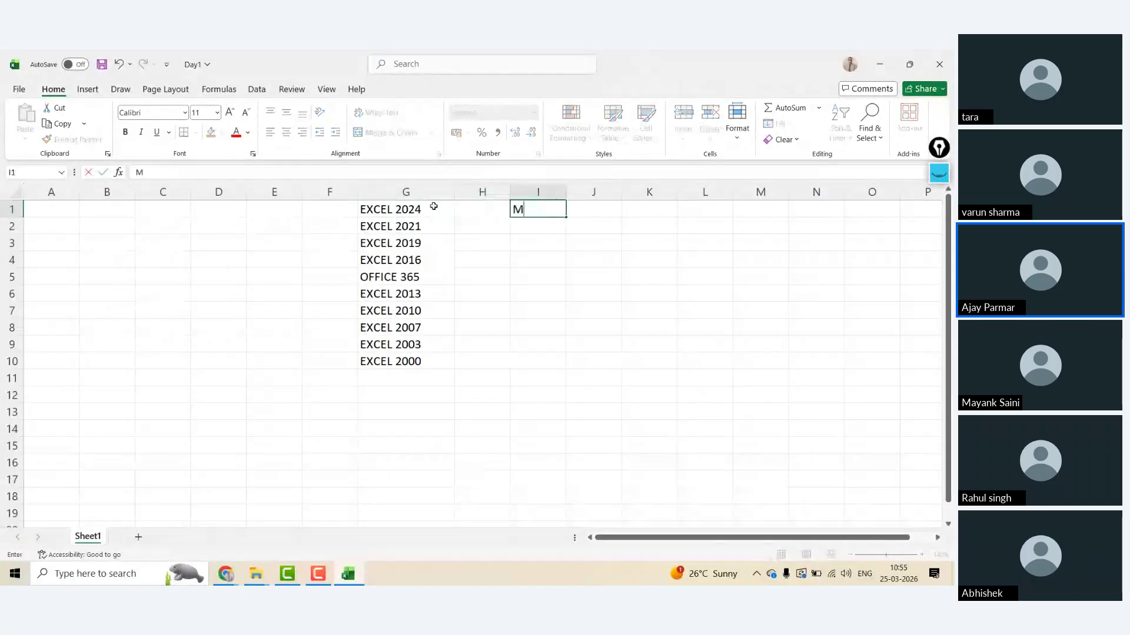
type("IC")
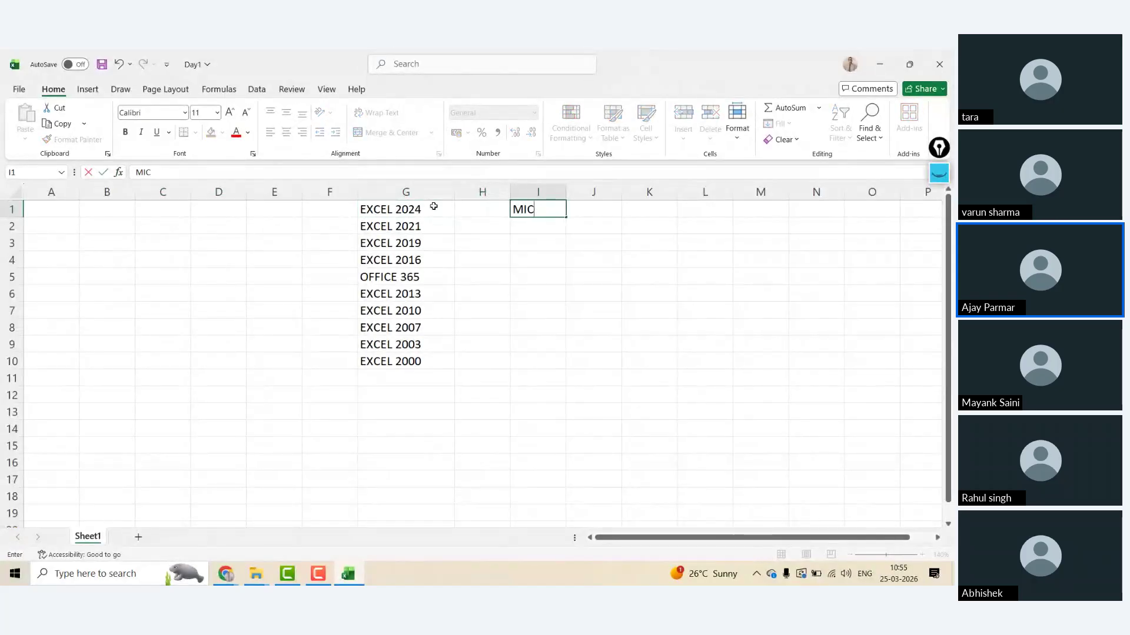
type("ORROSOFT")
key("BackSpace")
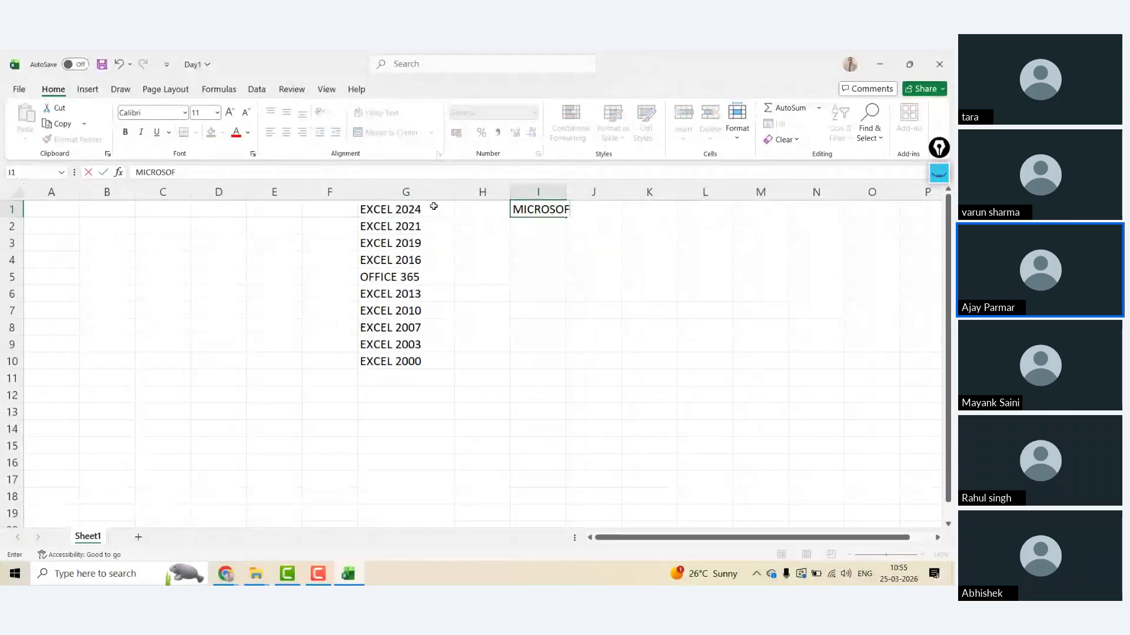
key("BackSpace")
key("BackSpace")
key("BackSpace")
type("SOFT")
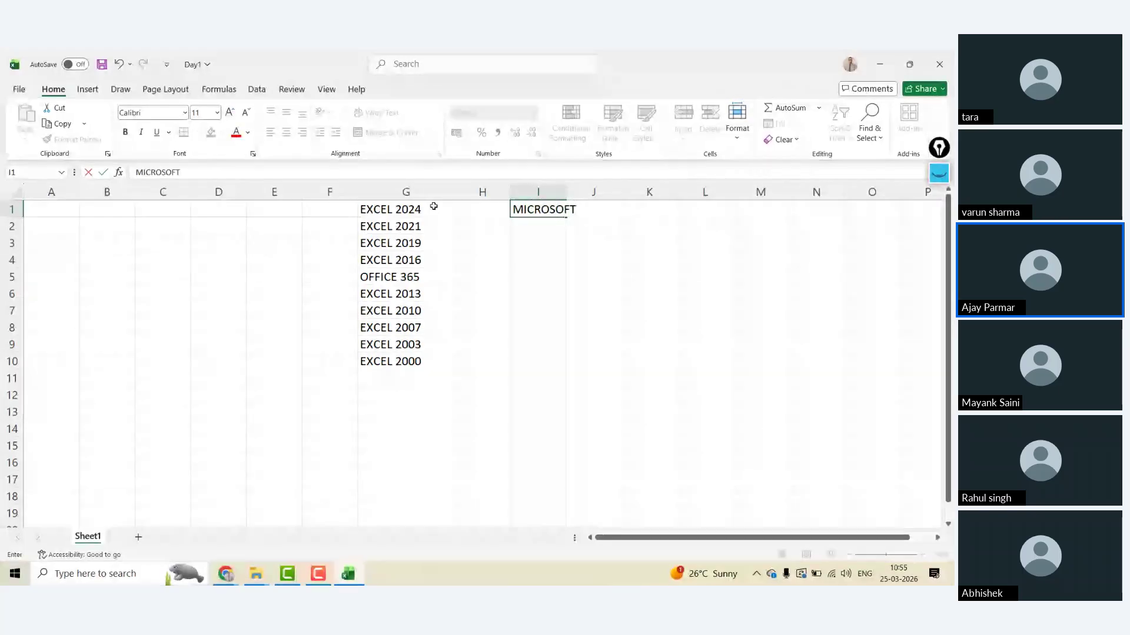
key("Return")
- Enter "GOOGLE" in cell L1 as the second company heading
left_click(434, 207)
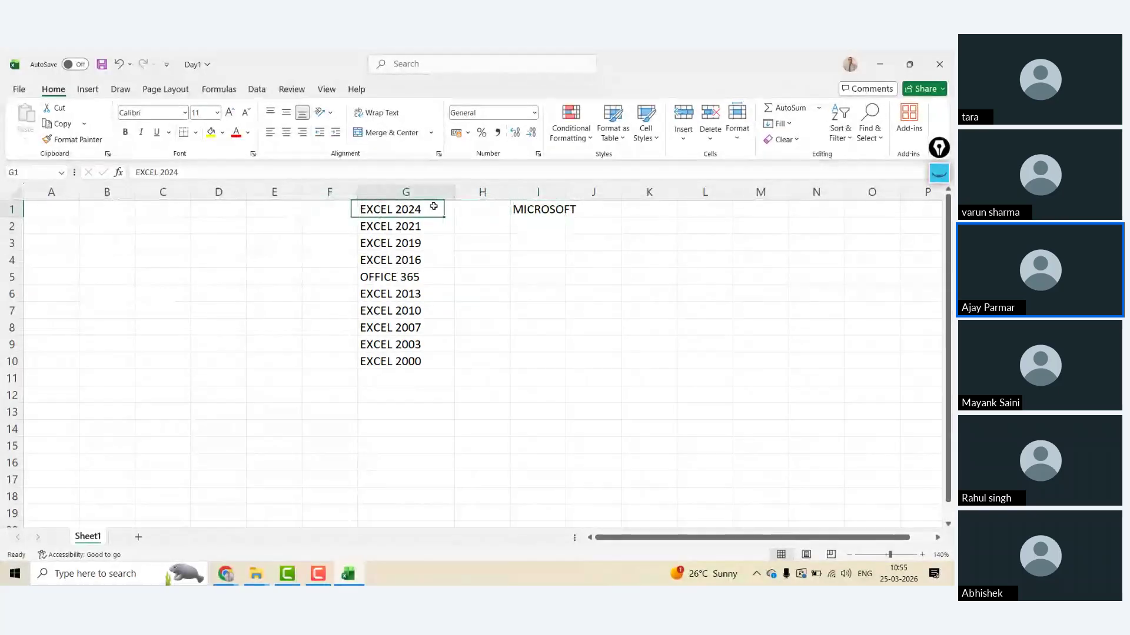
key("Right")
key("Right")
key("Right")
key("Right")
key("Right")
type("G")
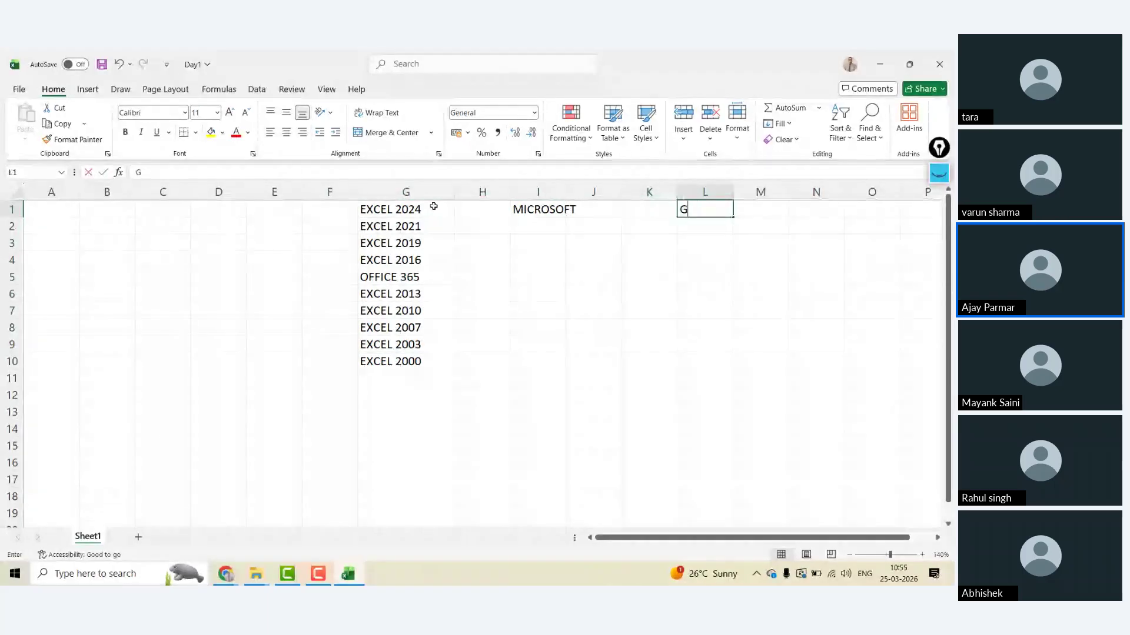
type("OOGLE")
key("Return")
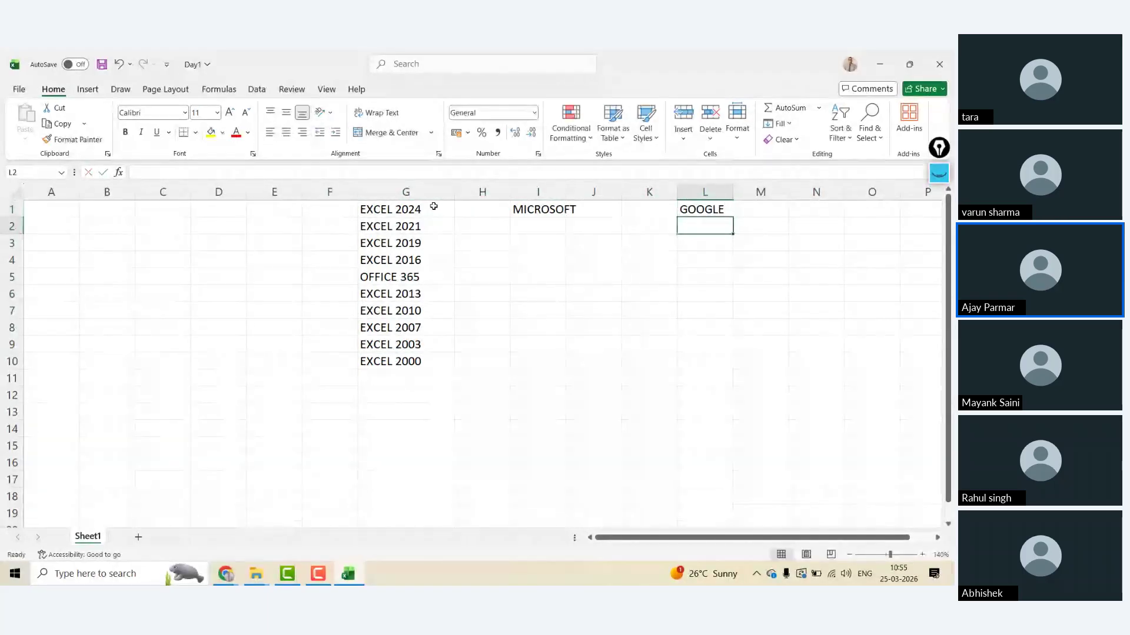
- Enter "GOOGLE SHEET" in cell L2 under the GOOGLE heading
type("GOOGLE SHEEET")
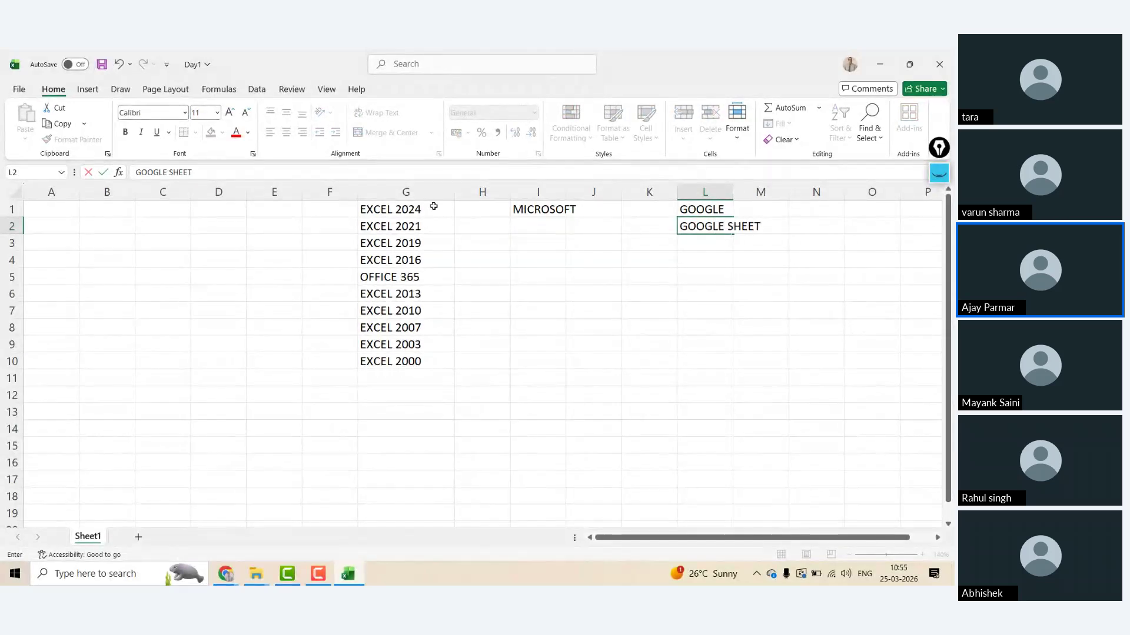
key("Return")
key("Up")
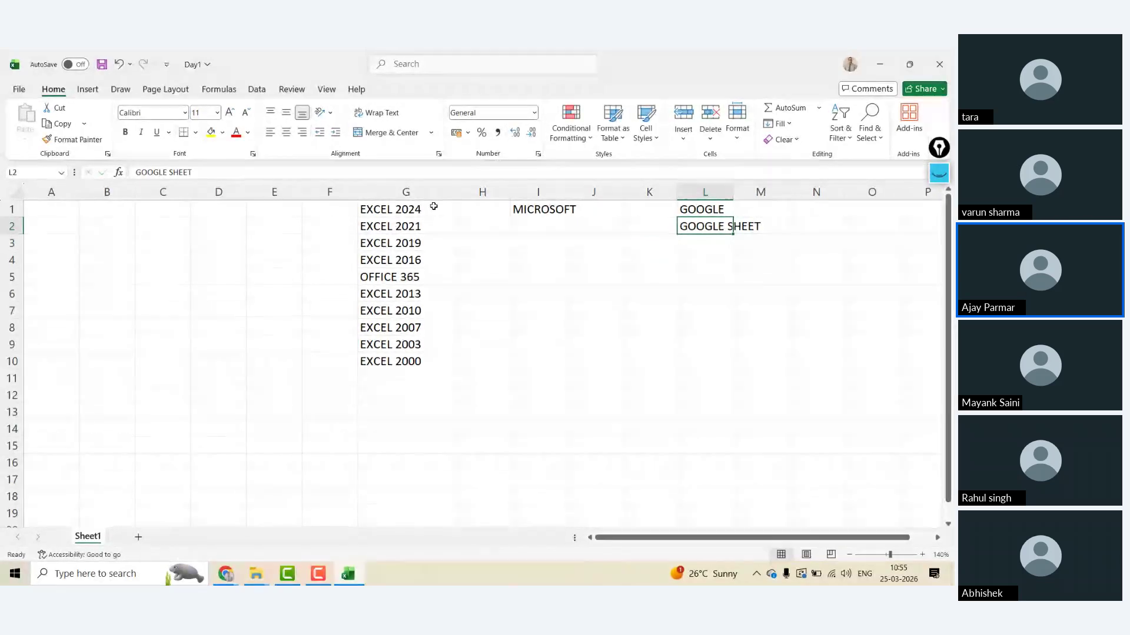
- Select the whole Excel version list, cells G1 to G10
key("Left")
key("Left")
key("Left")
key("Left")
key("Left")
key("Up")
key("ctrl+shift+Down")
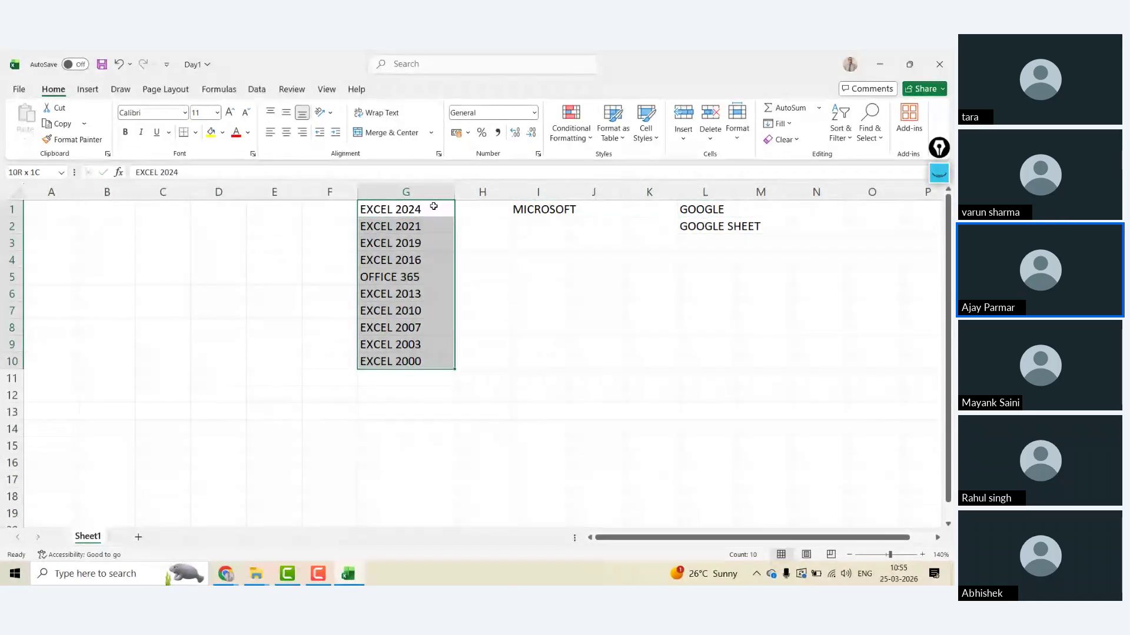
- Make the GOOGLE heading in cell L1 bold
key("Right")
key("Right")
key("Right")
key("Right")
key("Right")
key("ctrl+b")
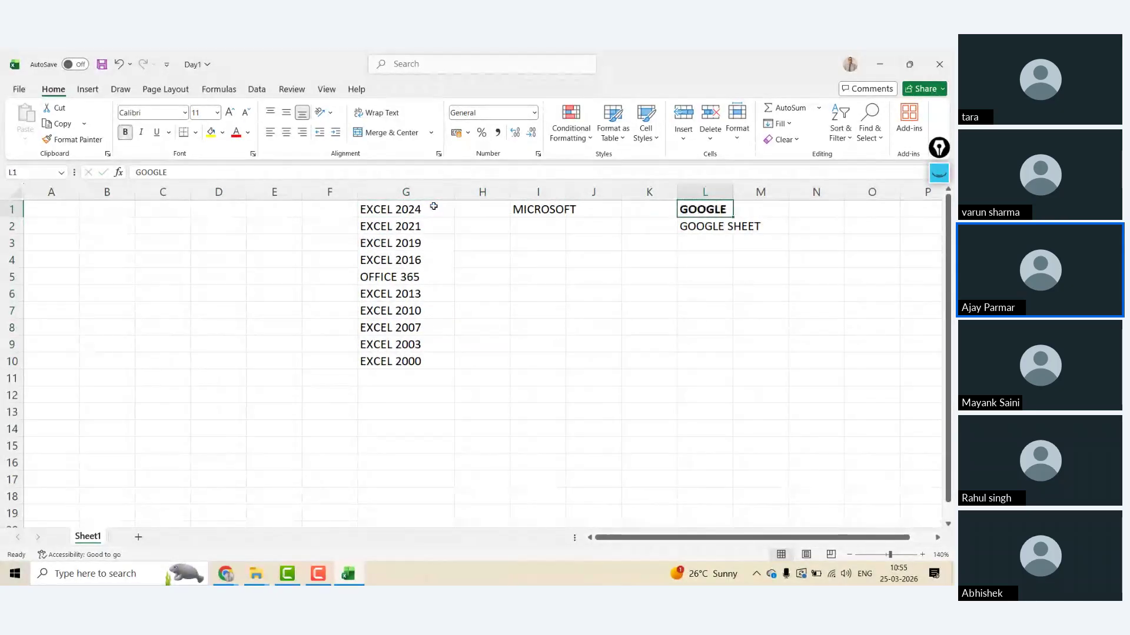
- Compare the Excel version list in cells G1 to G10 with the MICROSOFT entry in I1 and the GOOGLE entries in L1 and L2
key("Down")
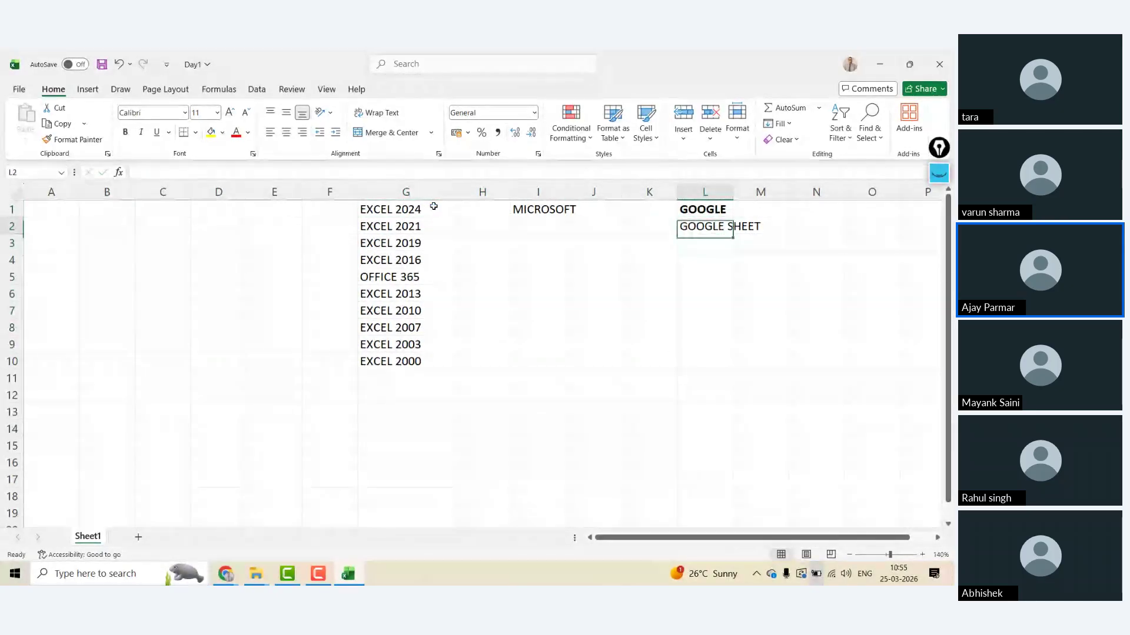
key("Up")
key("Left")
key("Left")
key("Left")
key("Left")
key("Left")
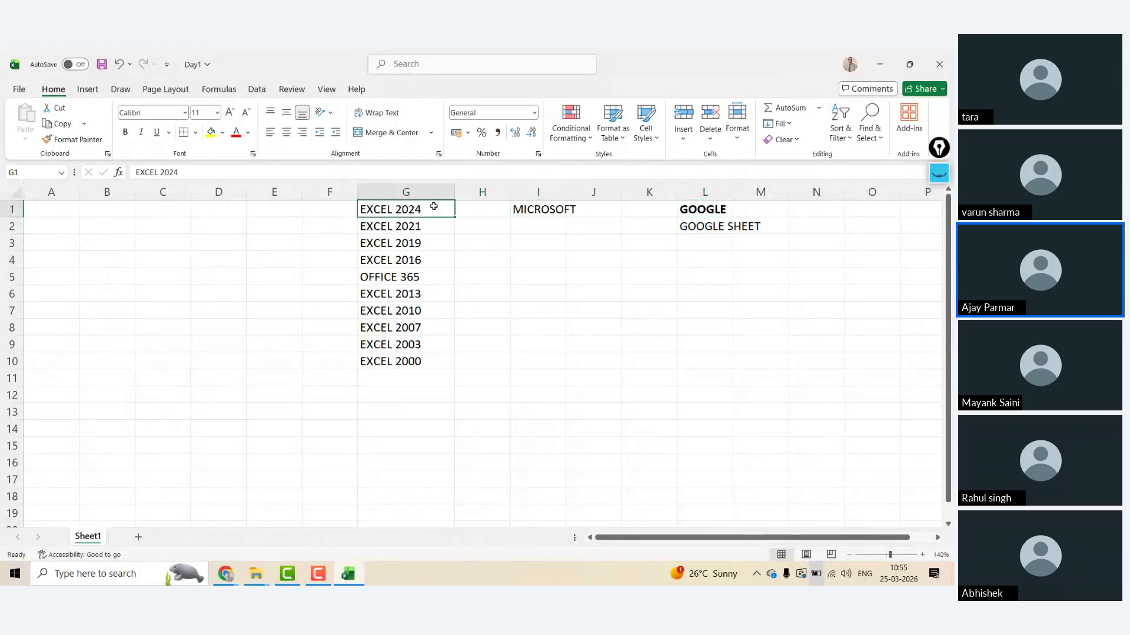
key("ctrl+shift+Down")
key("ctrl+Right")
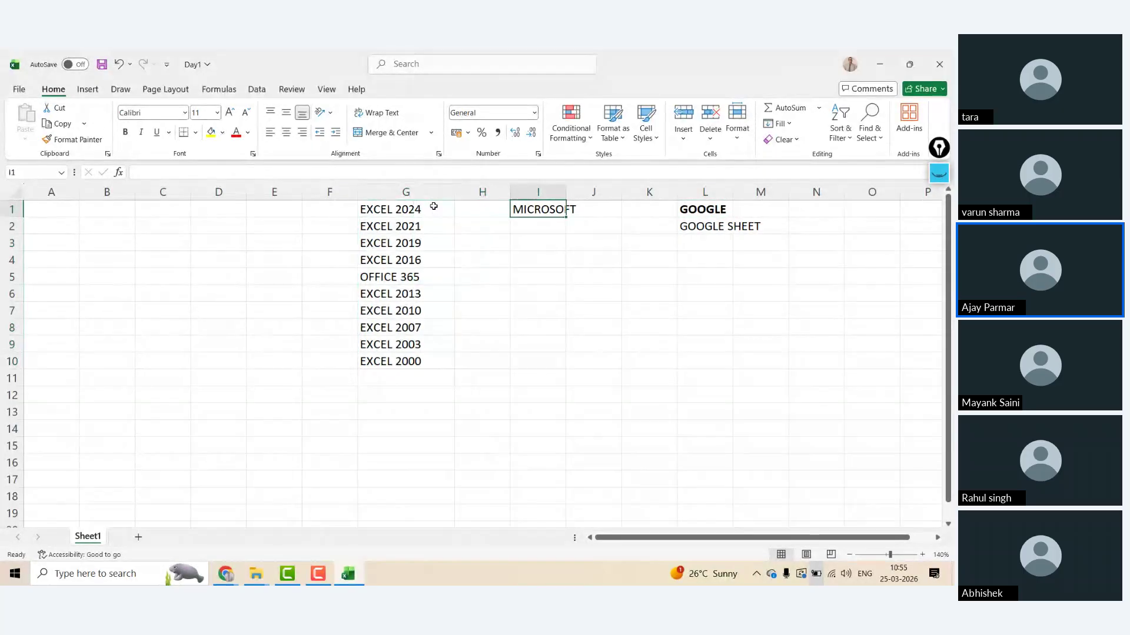
key("Right")
key("ctrl+Right")
key("Down")
key("Left")
key("Left")
key("Left")
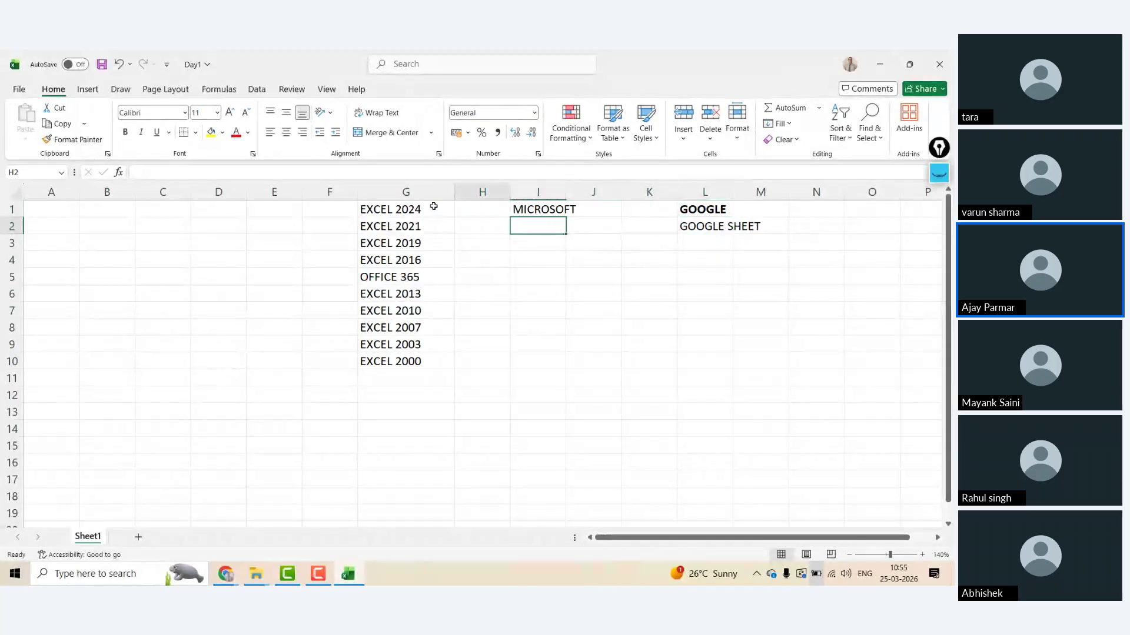
key("Left")
key("Up")
key("Left")
key("ctrl+shift+Down")
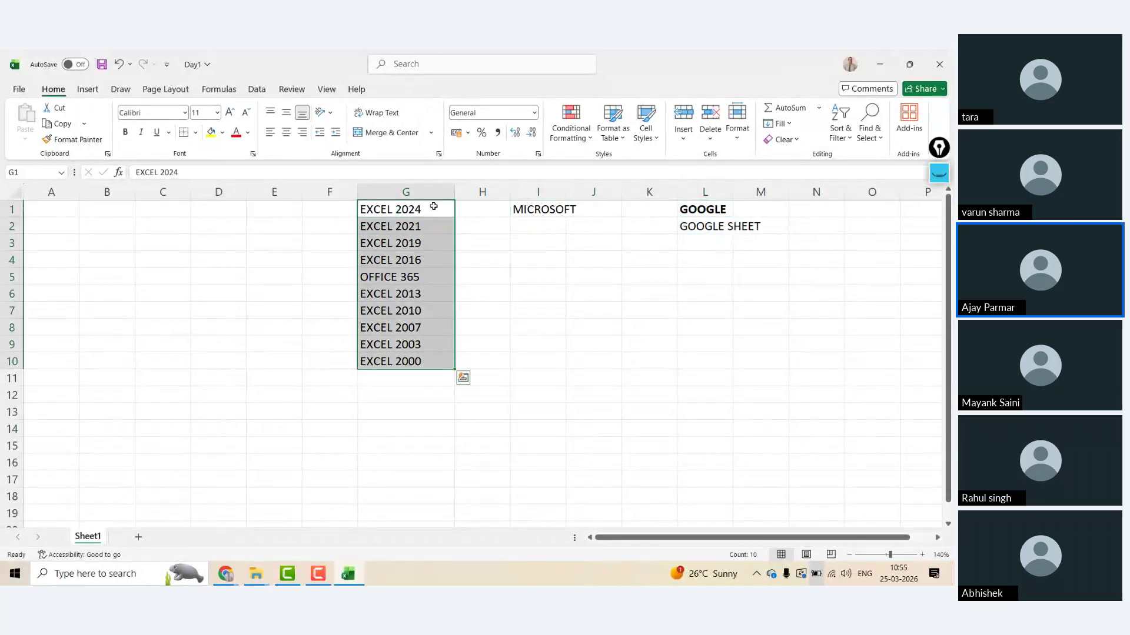
key("ctrl+Right")
key("Right")
key("ctrl+Right")
key("Down")
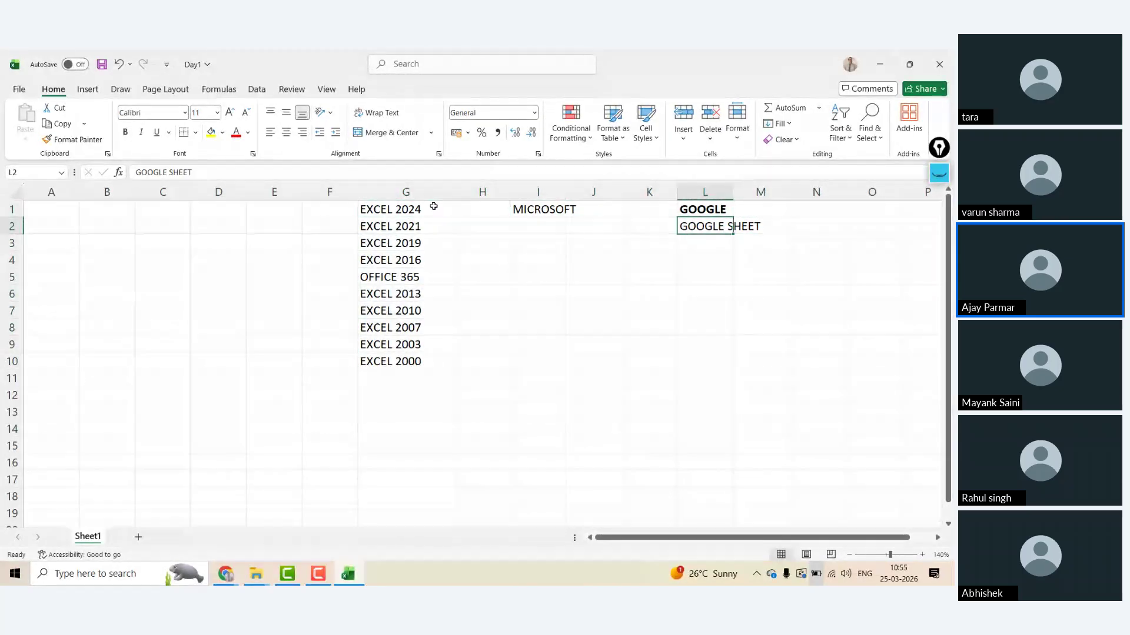
- Move the MICROSOFT entry from cell I1 to cell E1, on the other side of the Excel version list
key("Left")
key("Left")
key("Left")
key("Up")
key("ctrl+x")
key("Left")
key("Left")
key("Left")
key("Left")
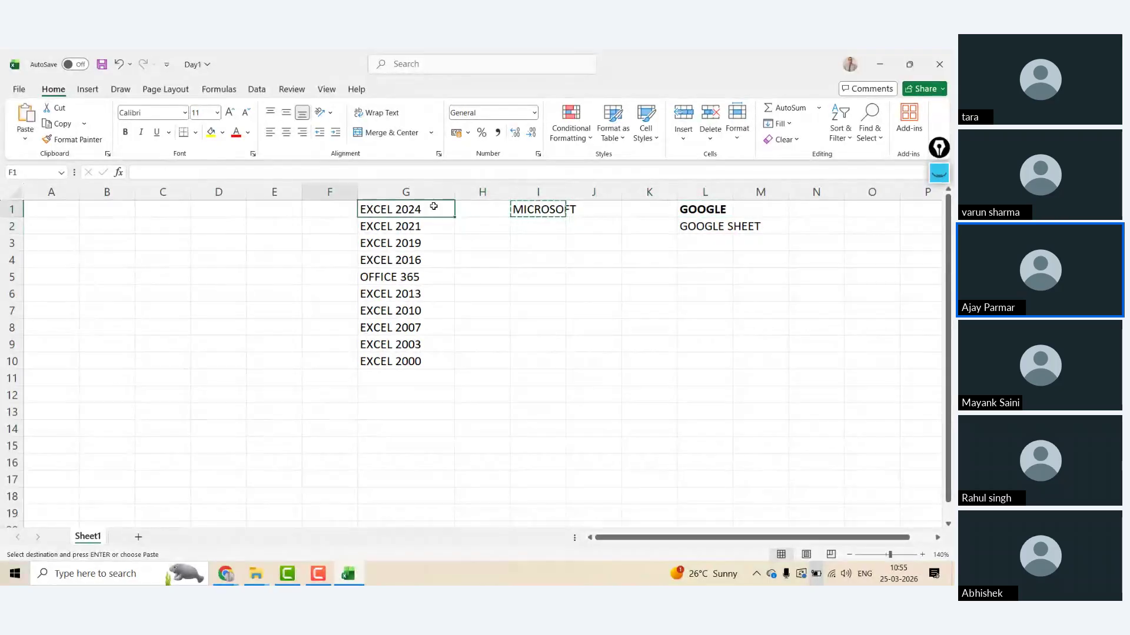
key("ctrl+v")
key("Right")
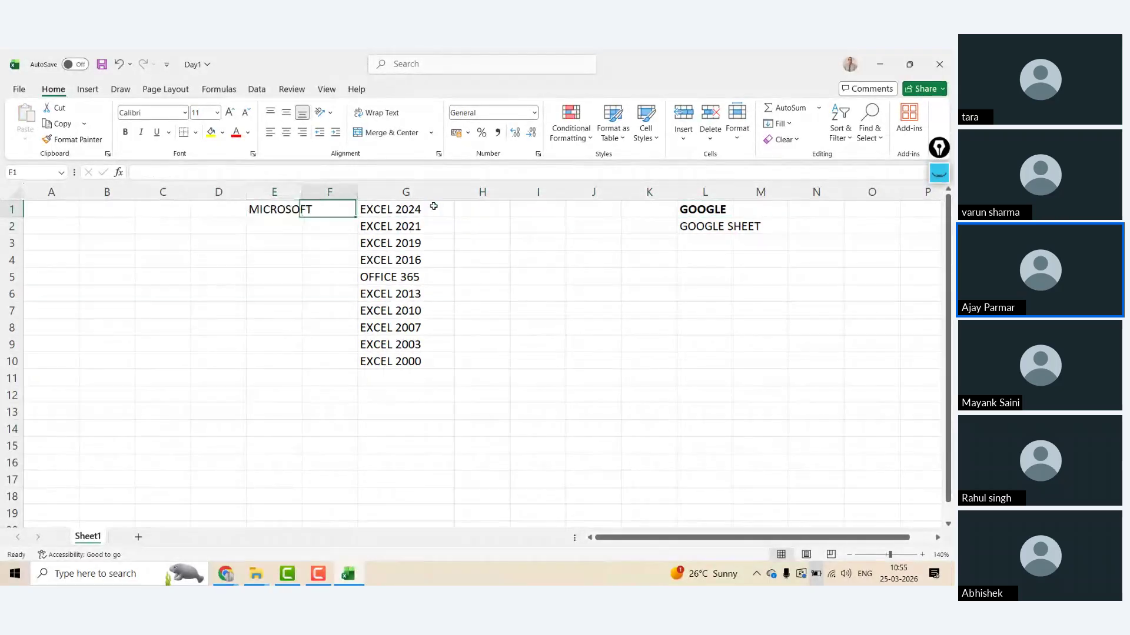
- Review the GOOGLE heading in cell L1 and the GOOGLE SHEET entry in cell L2
key("Right")
key("Right")
key("Right")
key("Right")
key("Right")
key("Right")
key("Right")
key("Right")
key("Right")
key("Left")
key("Left")
key("Left")
key("shift+Down")
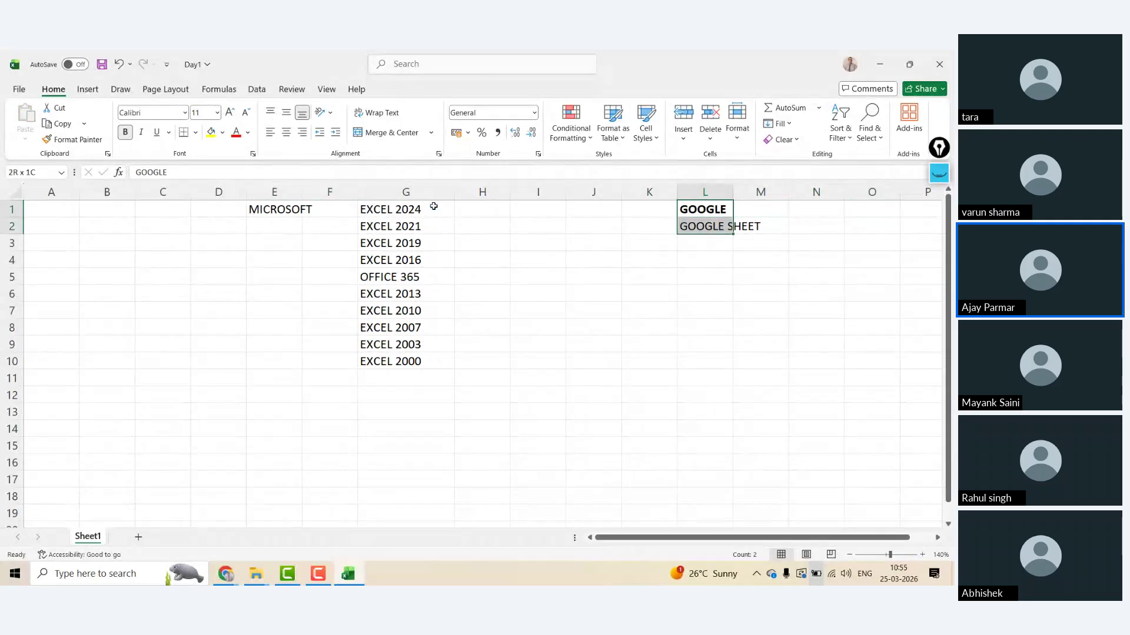
key("Down")
key("Up")
key("Down")
key("Up")
key("Down")
key("Up")
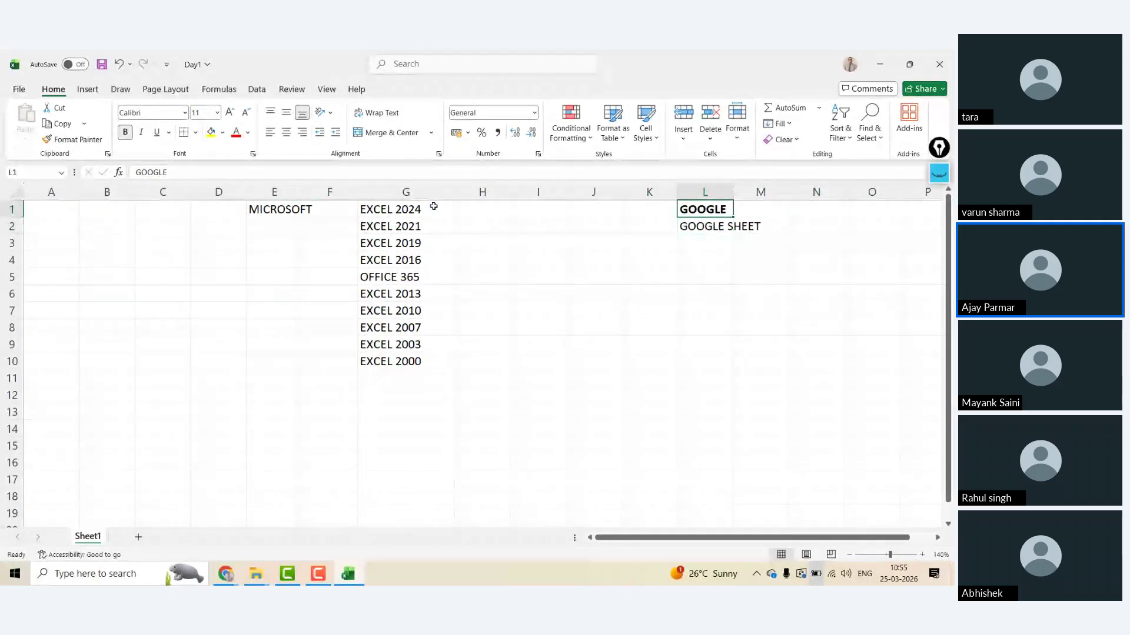
key("Down")
key("Up")
- Examine the MICROSOFT entry in cell E1 alongside the Excel version list in cells G1 to G10
key("Left")
key("Left")
key("Left")
key("Left")
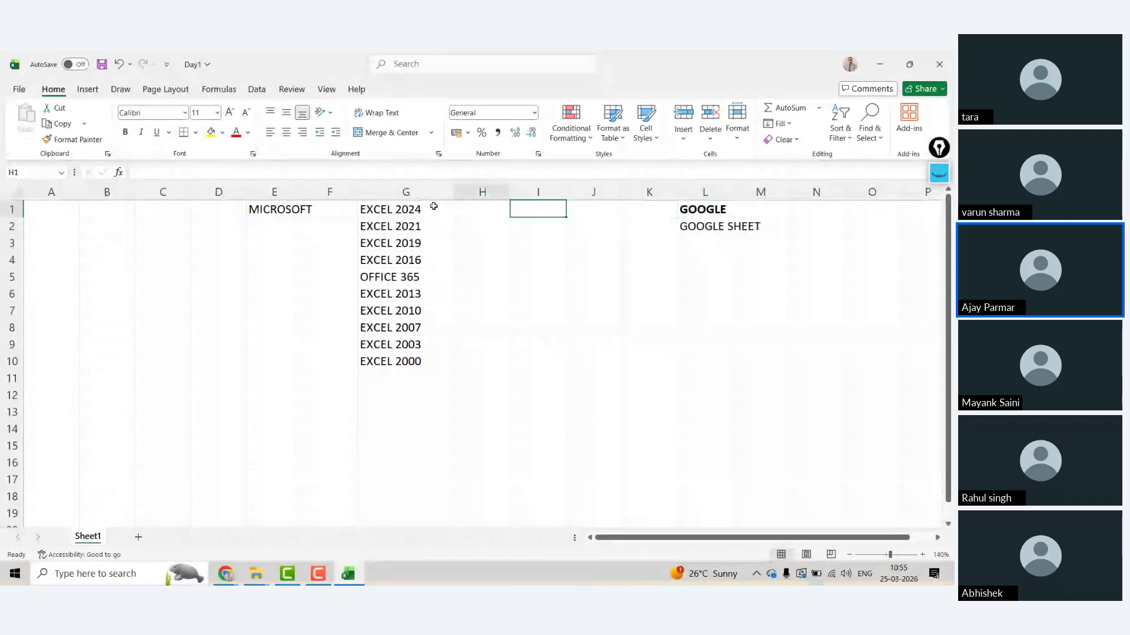
key("Left")
key("Left")
key("Left")
key("Left")
key("Right")
key("Right")
key("Right")
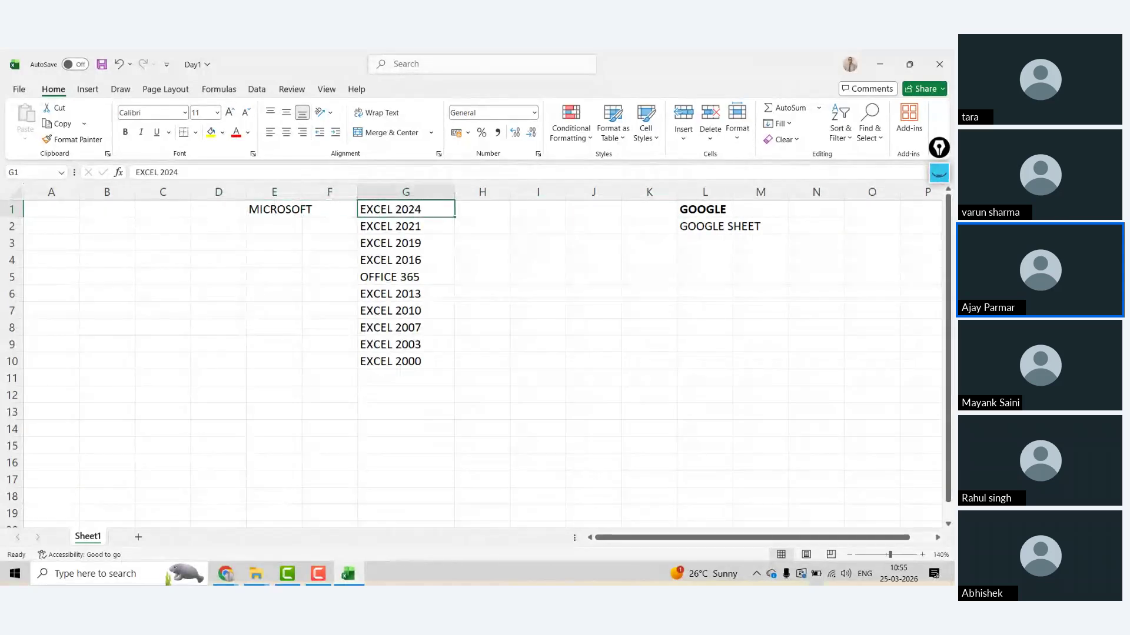
key("ctrl+shift+Down")
key("Down")
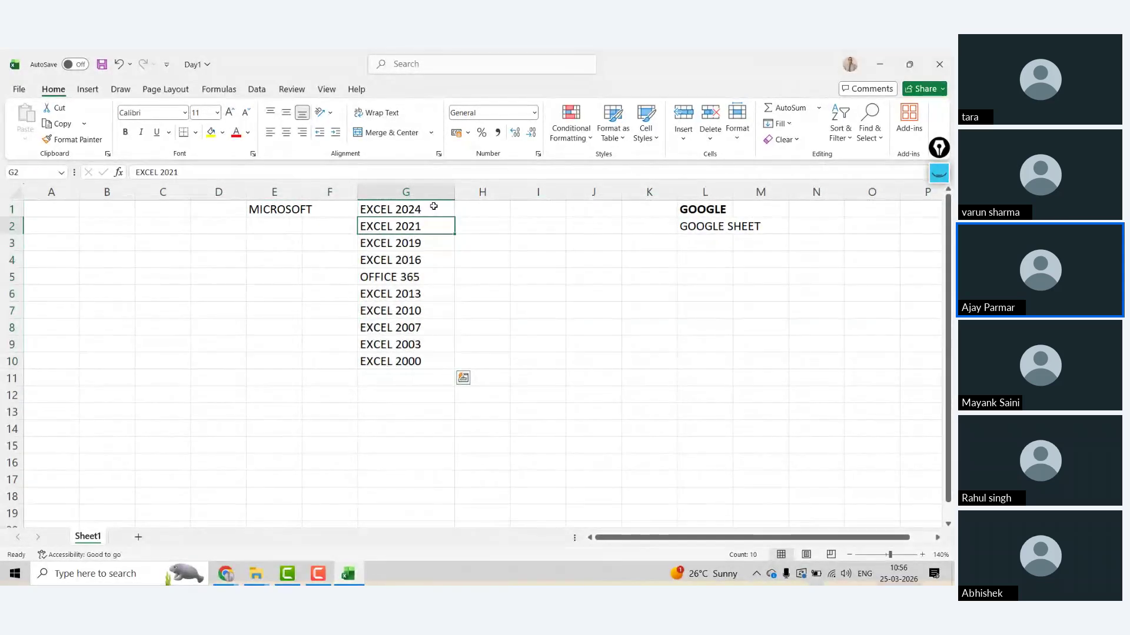
key("Up")
key("ctrl+shift+Down")
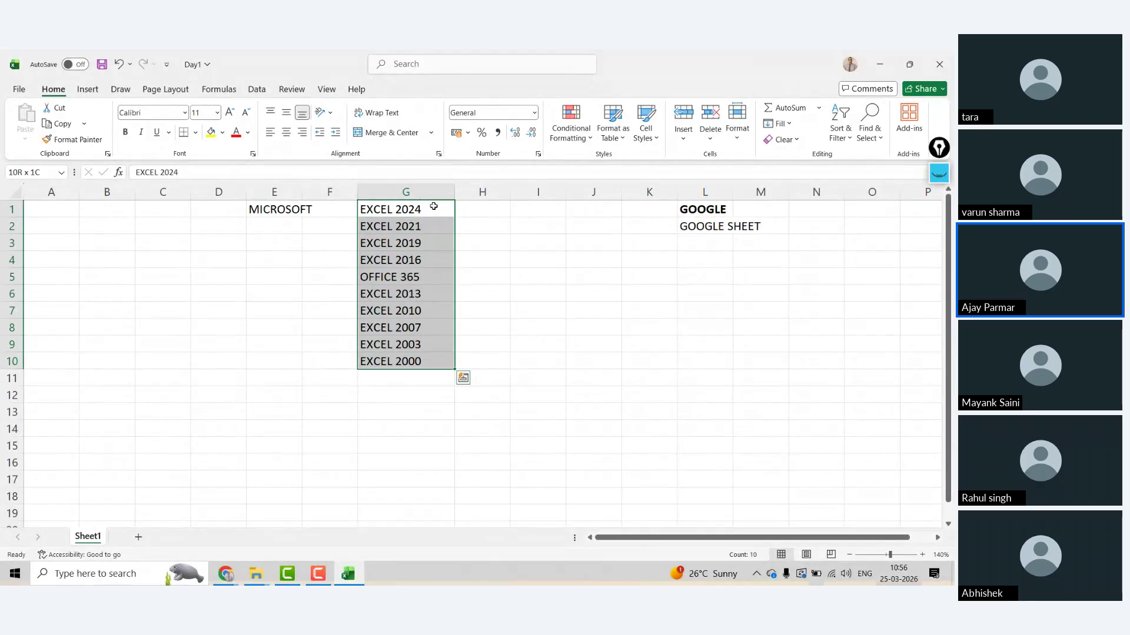
key("shift+Up")
key("shift+Up")
key("shift+Up")
key("shift+Up")
key("shift+Up")
key("shift+Up")
key("shift+Up")
key("shift+Up")
key("shift+Up")
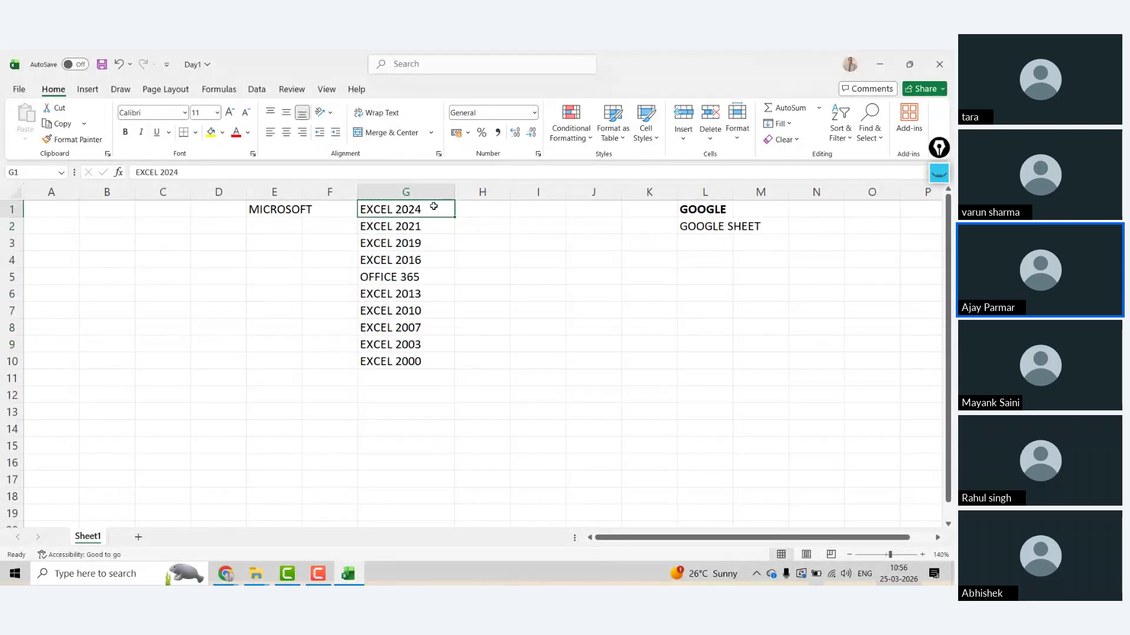
- Apply all borders to the Excel version list in cells G1 to G10 and centre its text horizontally
key("shift+Down")
key("shift+Down")
key("shift+Down")
key("shift+Down")
key("shift+Down")
key("shift+Down")
key("shift+Down")
key("shift+Down")
key("shift+Down")
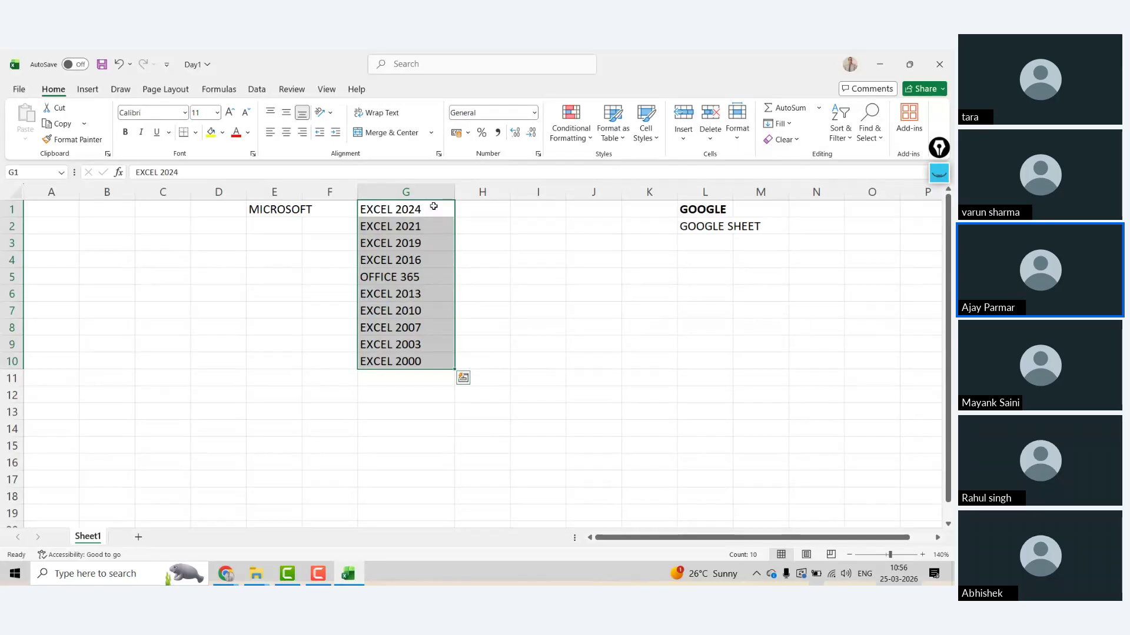
left_click(195, 133)
left_click(189, 259)
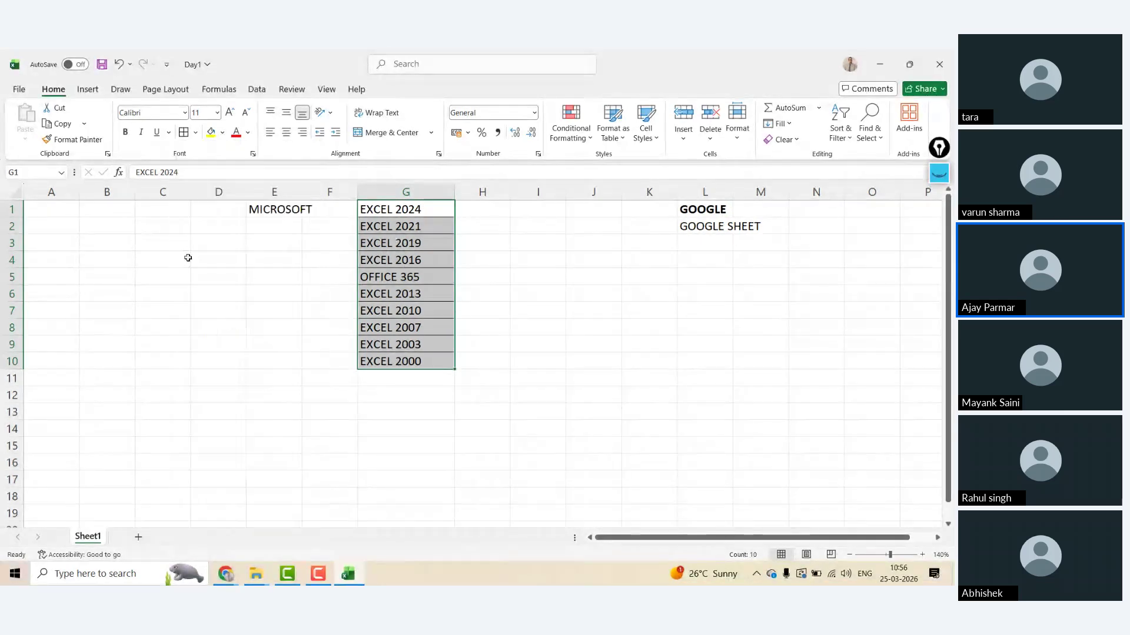
left_click(286, 134)
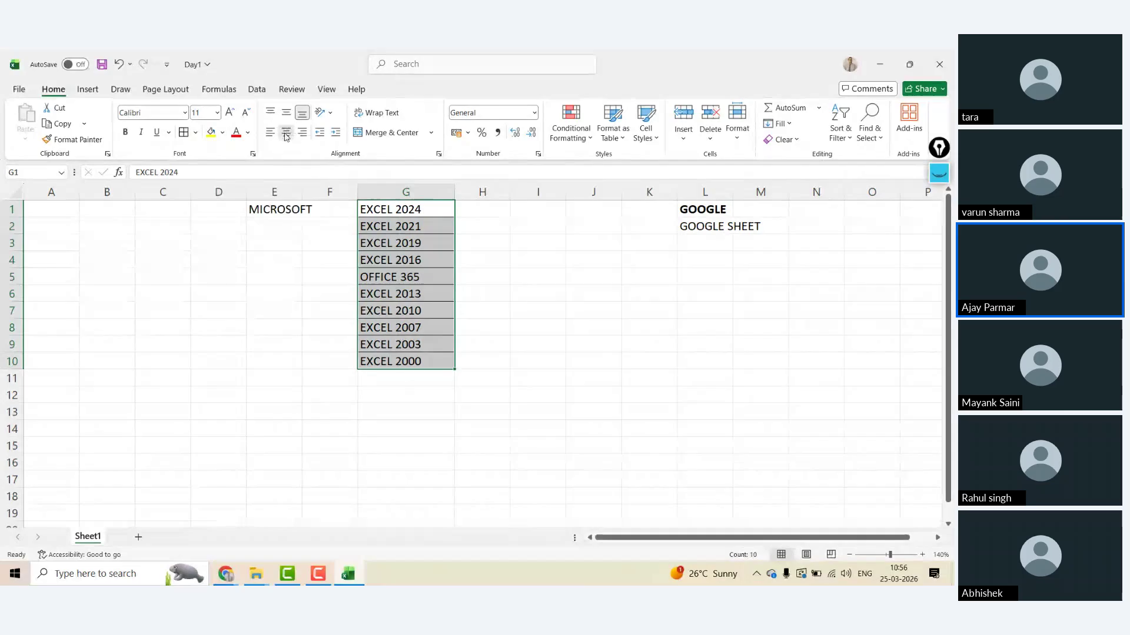
left_click(415, 207)
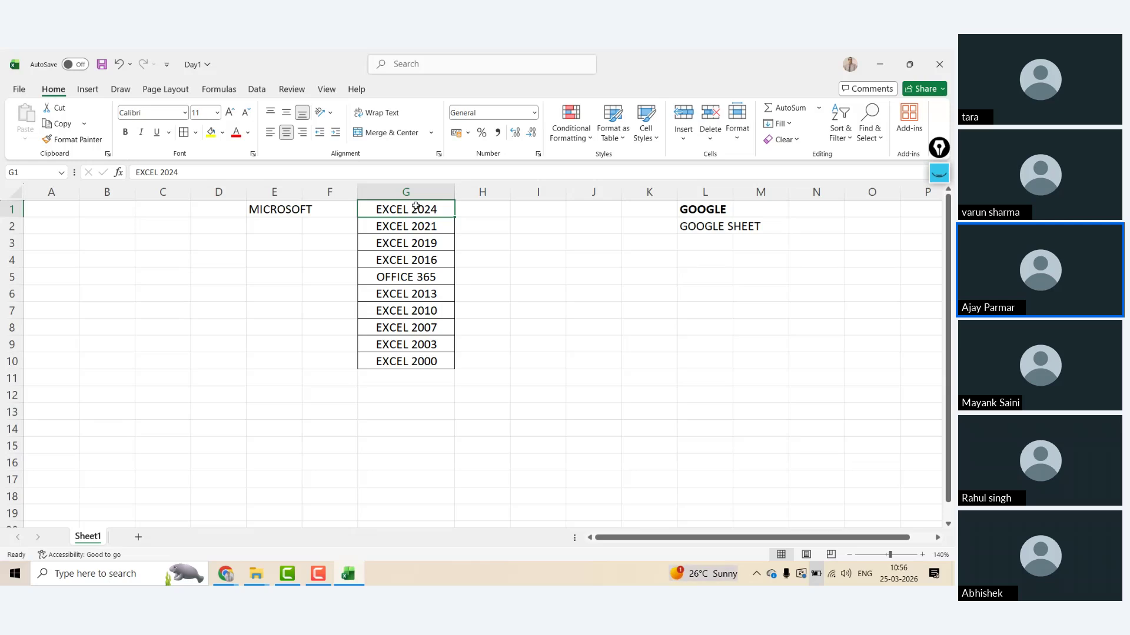
- Switch to the Chrome window with ChatGPT and look at its start page
left_click(273, 321)
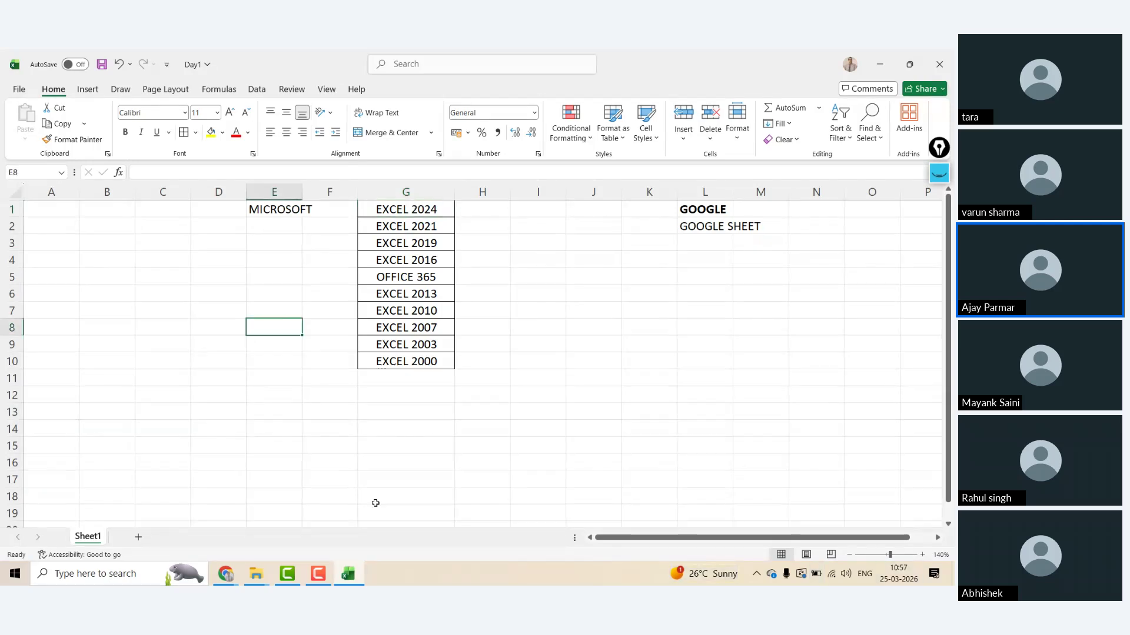
left_click(484, 222)
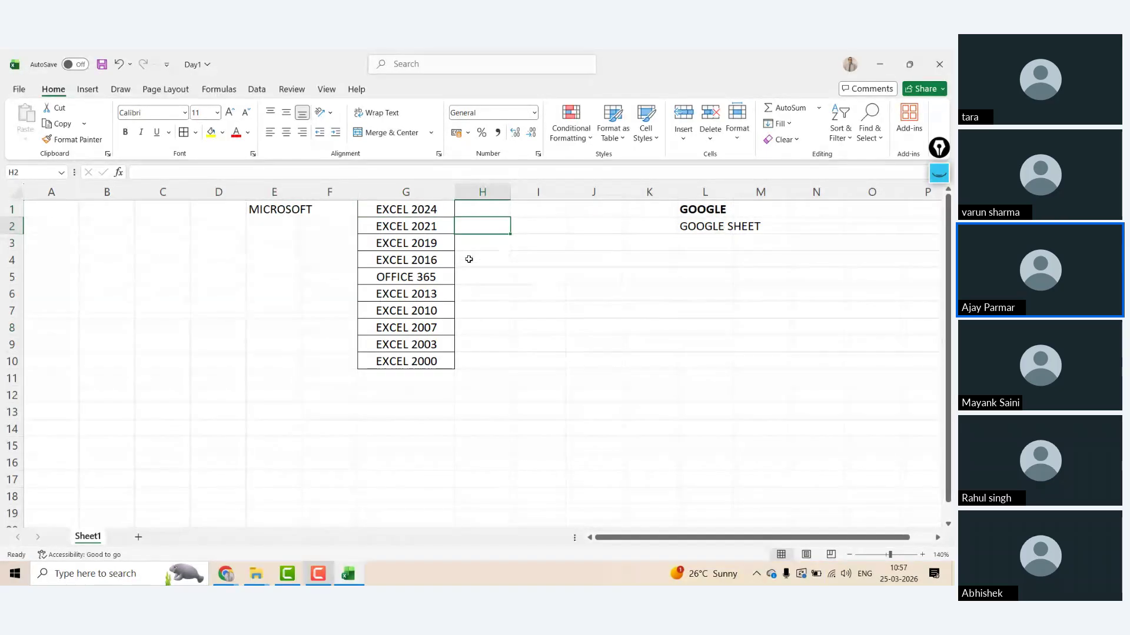
left_click(267, 204)
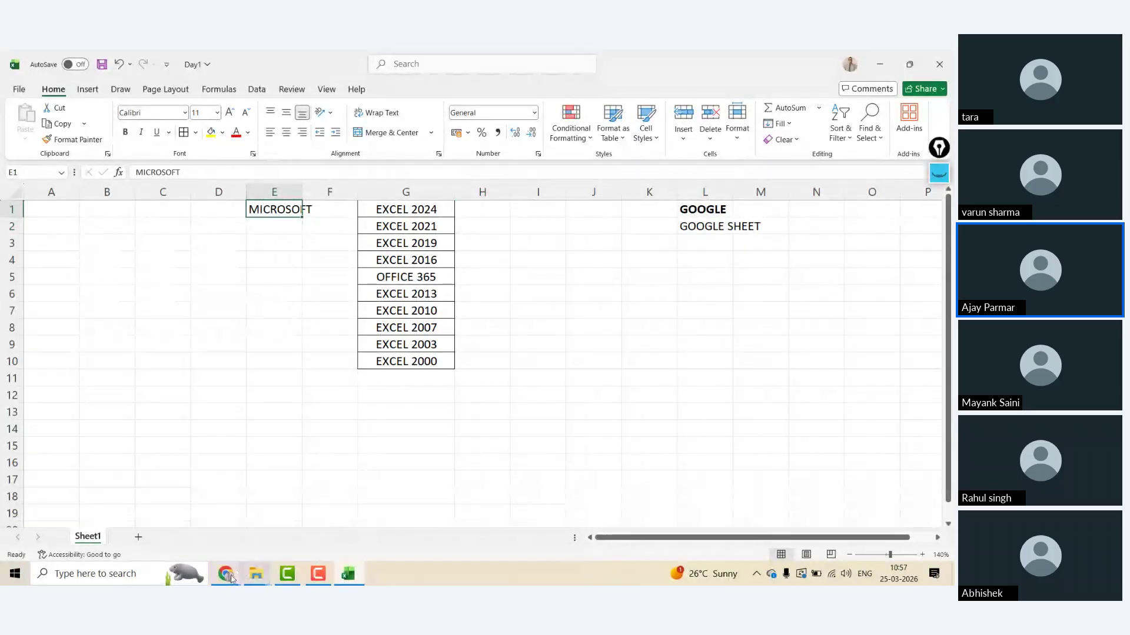
mouse_move(227, 579)
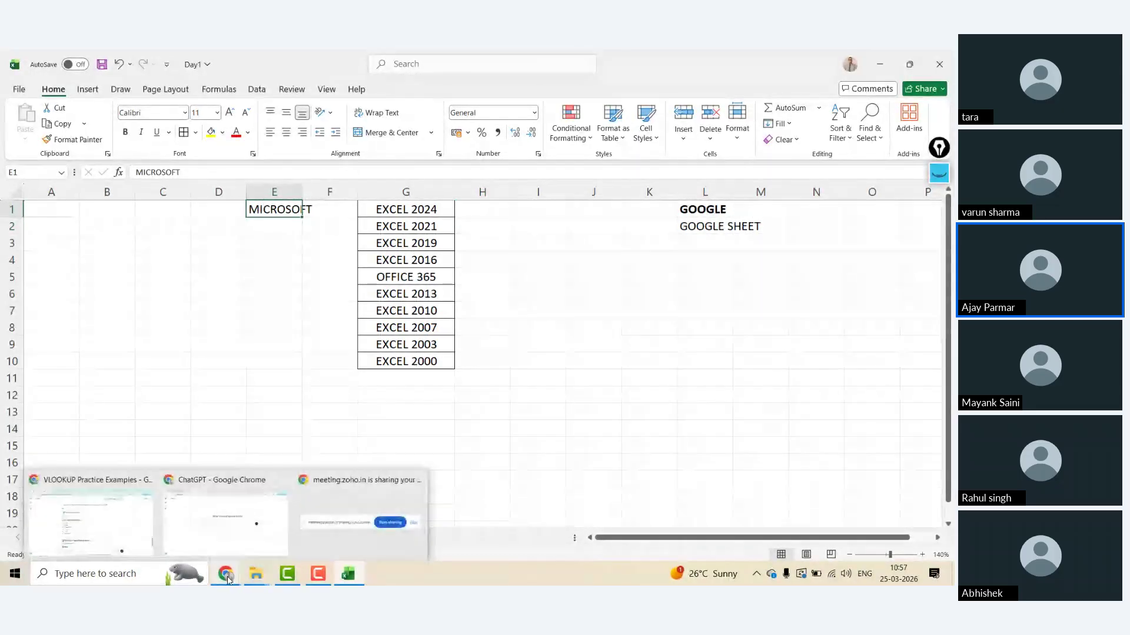
left_click(213, 527)
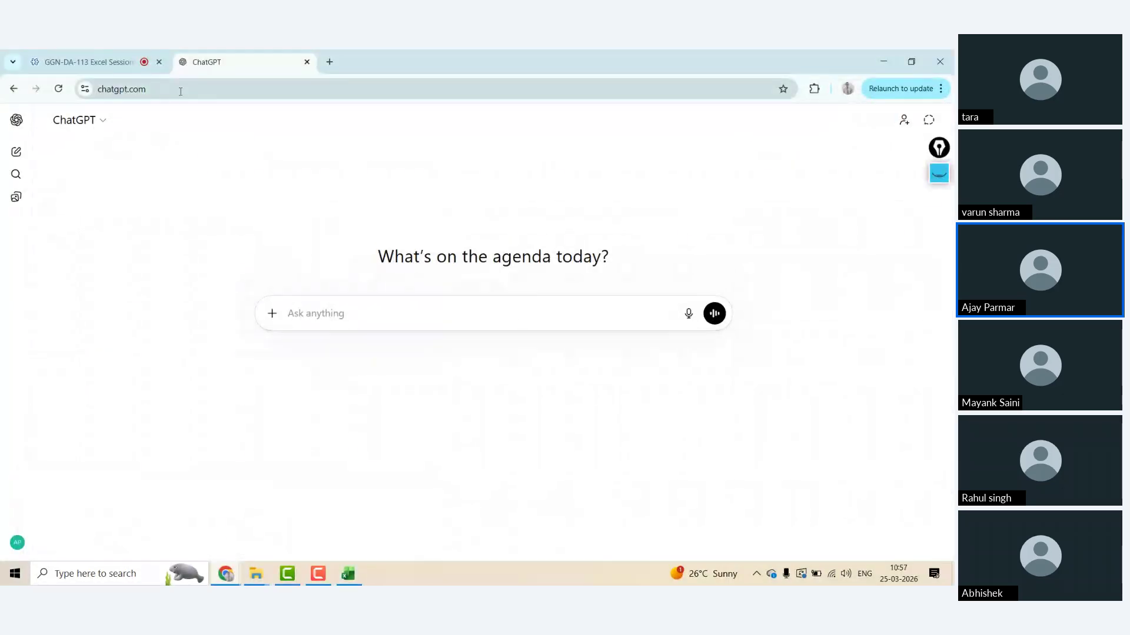
- Return to the Day1 workbook in Excel and enter "CHATGPT" in cell J8
key("alt+Tab")
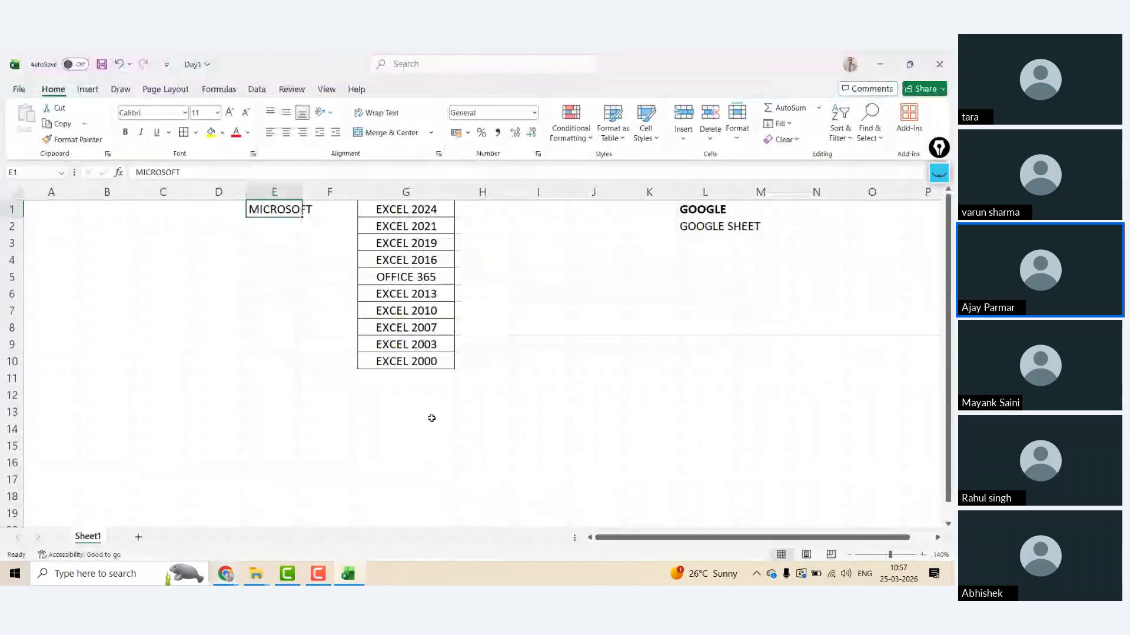
left_click(537, 294)
left_click(612, 333)
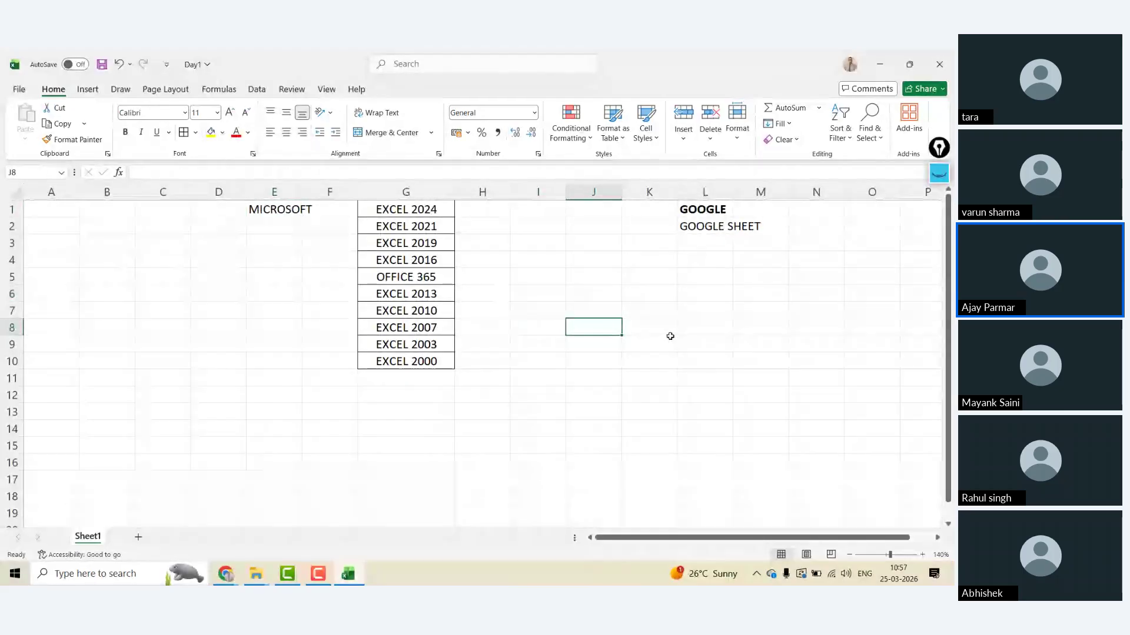
type("CHATGPT")
key("Return")
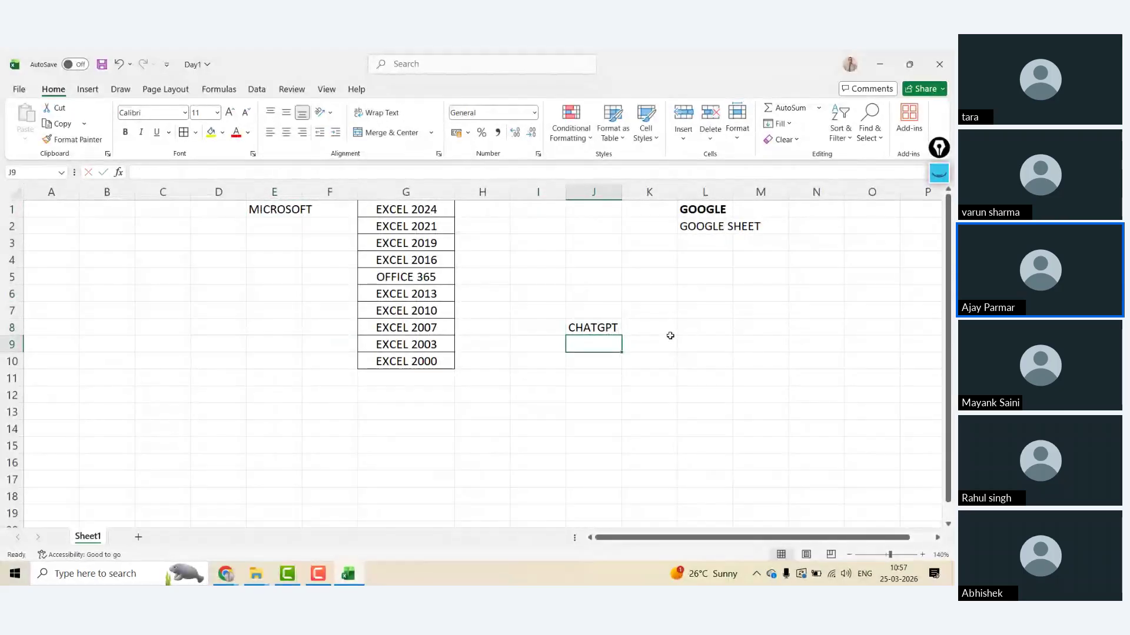
- Make the CHATGPT entry in cell J8 bold
key("Right")
key("Up")
key("Up")
key("Down")
key("Left")
key("Left")
key("Right")
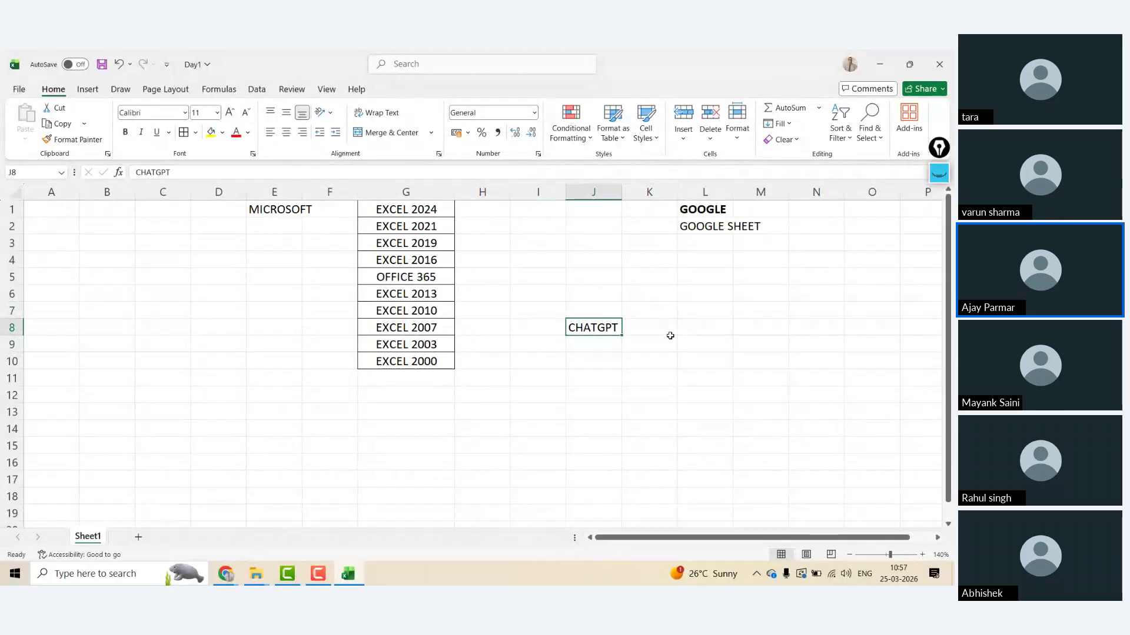
key("ctrl+b")
- Enter "OPEN AI" in cell J7, directly above the CHATGPT entry
key("Up")
type("OPEN AI")
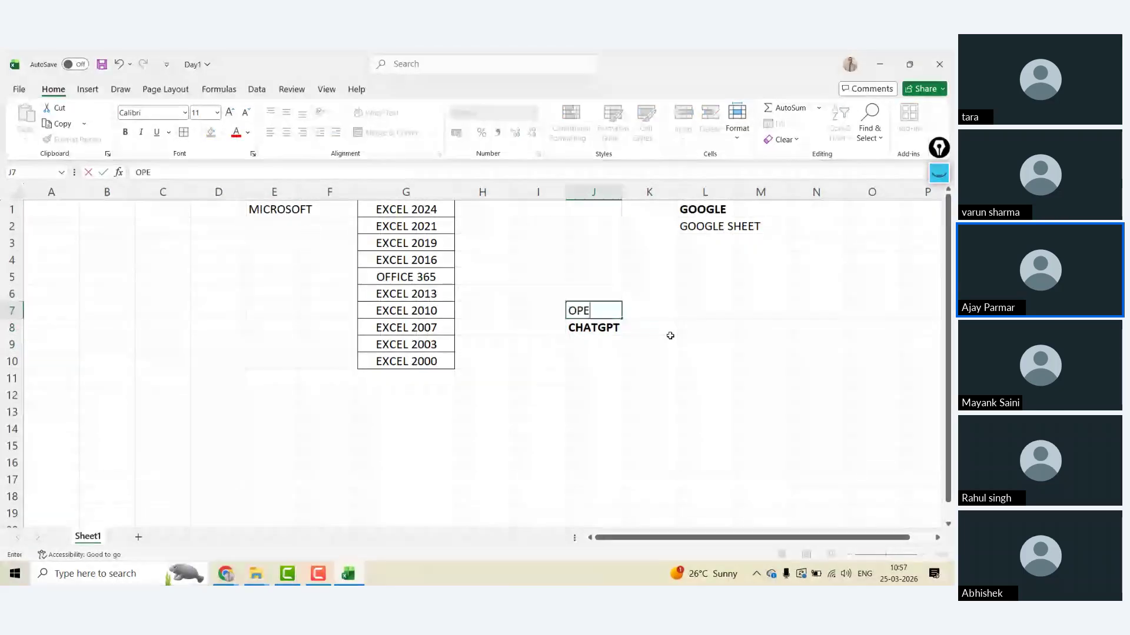
key("Return")
key("Up")
key("Right")
key("Left")
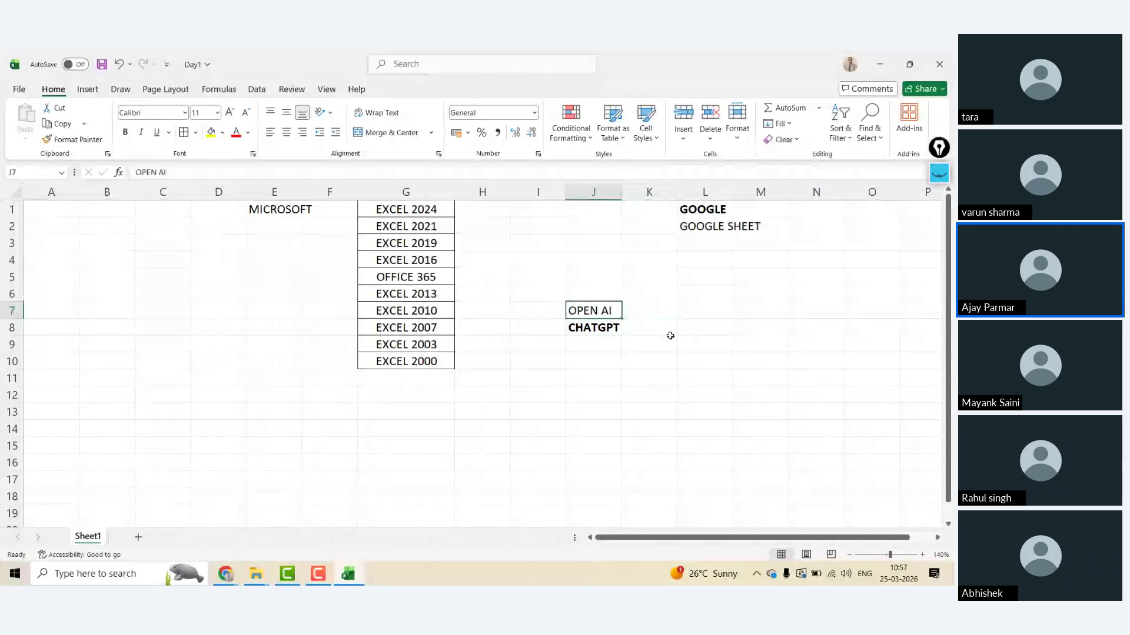
- Enter "SAM ALTMAN" in cell J6, directly above the OPEN AI entry
key("Up")
type("SAM ALTMAN")
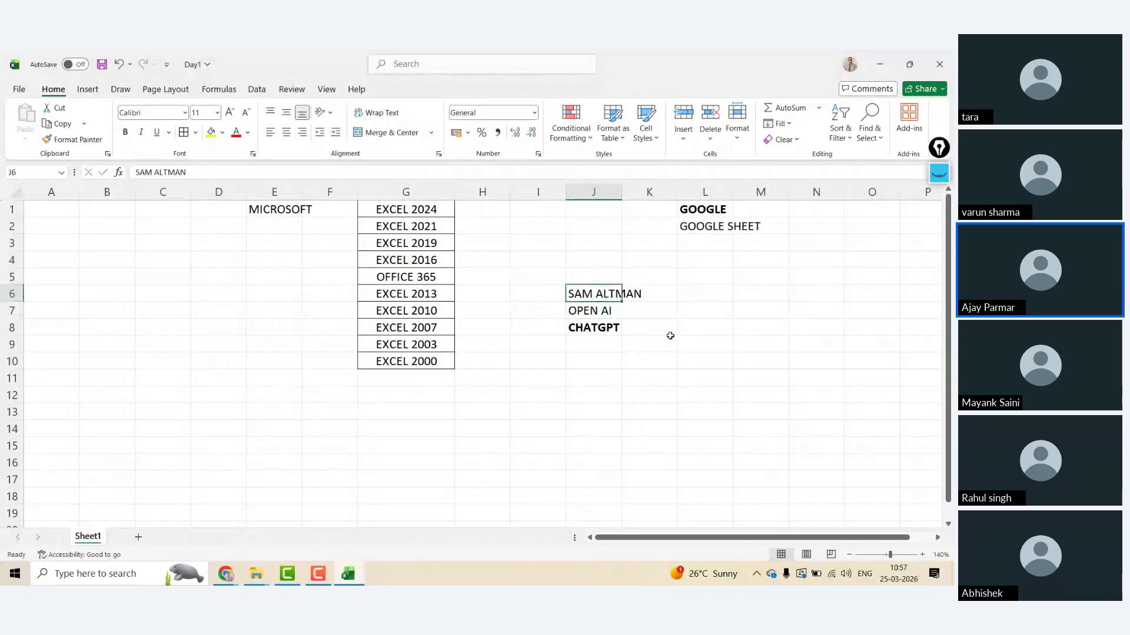
key("Right")
key("Left")
key("Right")
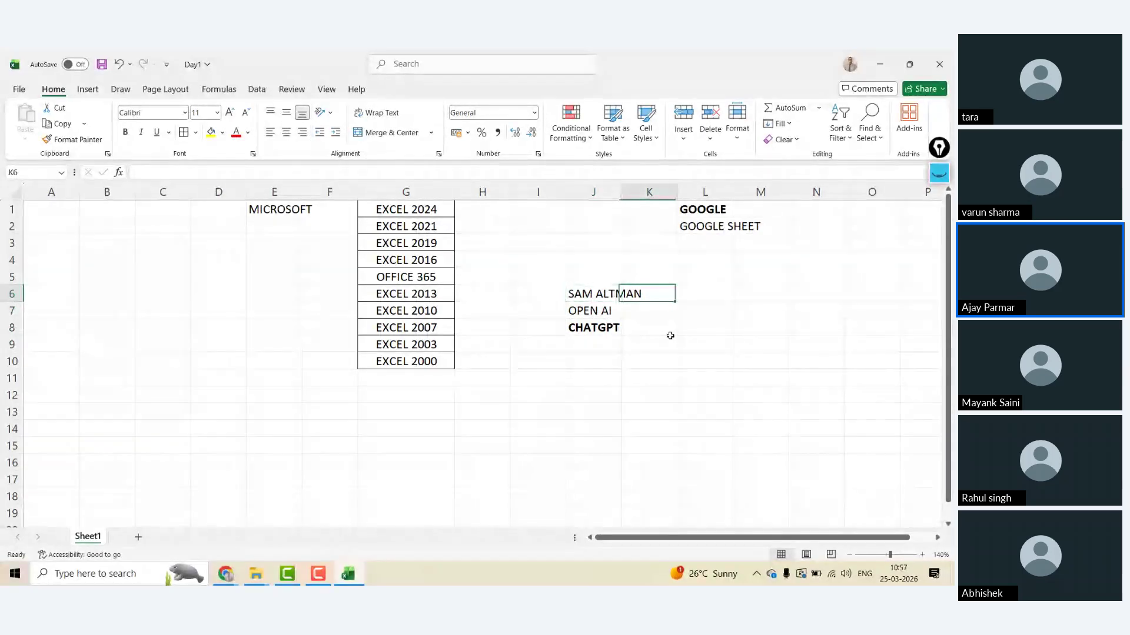
key("Down")
key("Left")
key("Down")
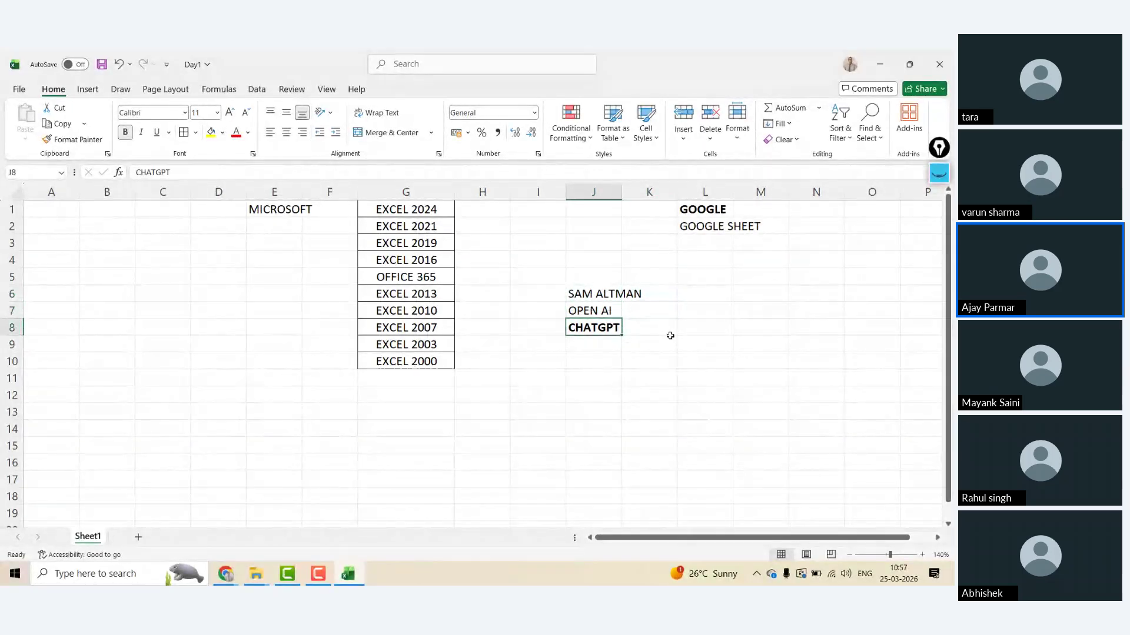
- Enter "GEMINI" in cell L8, in the same row as the CHATGPT entry
key("Right")
key("Right")
key("Right")
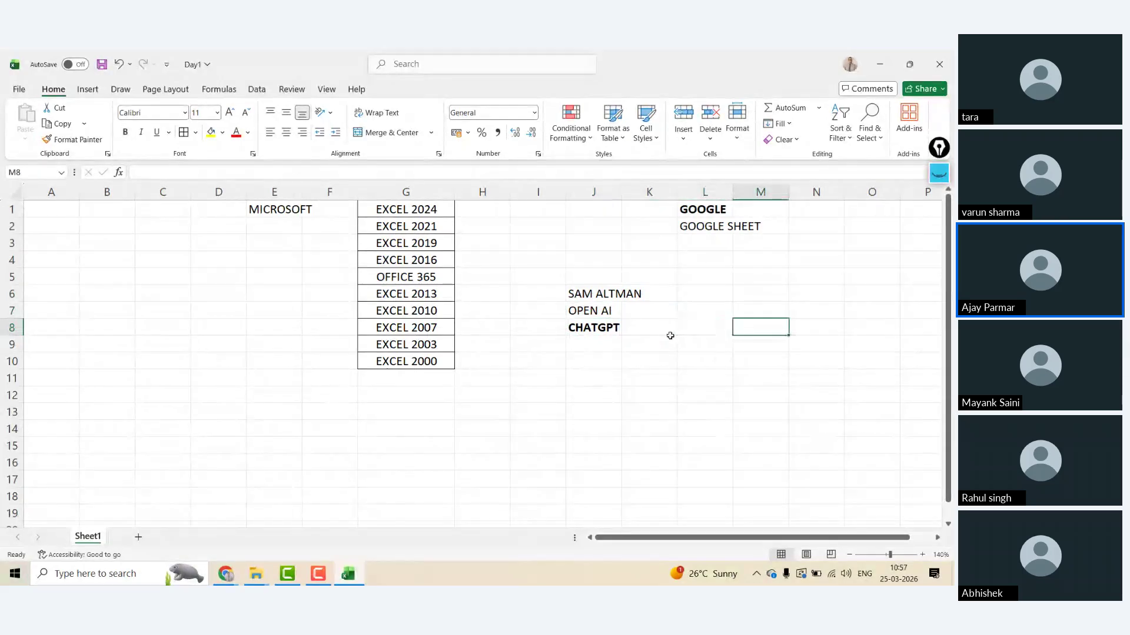
left_click(670, 335)
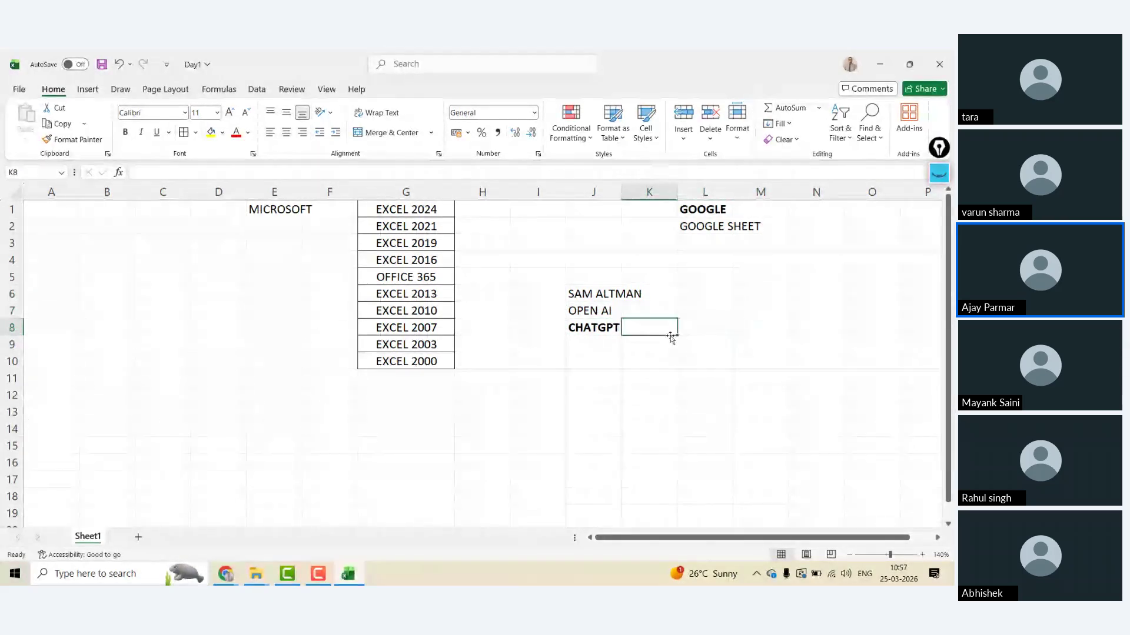
key("Right")
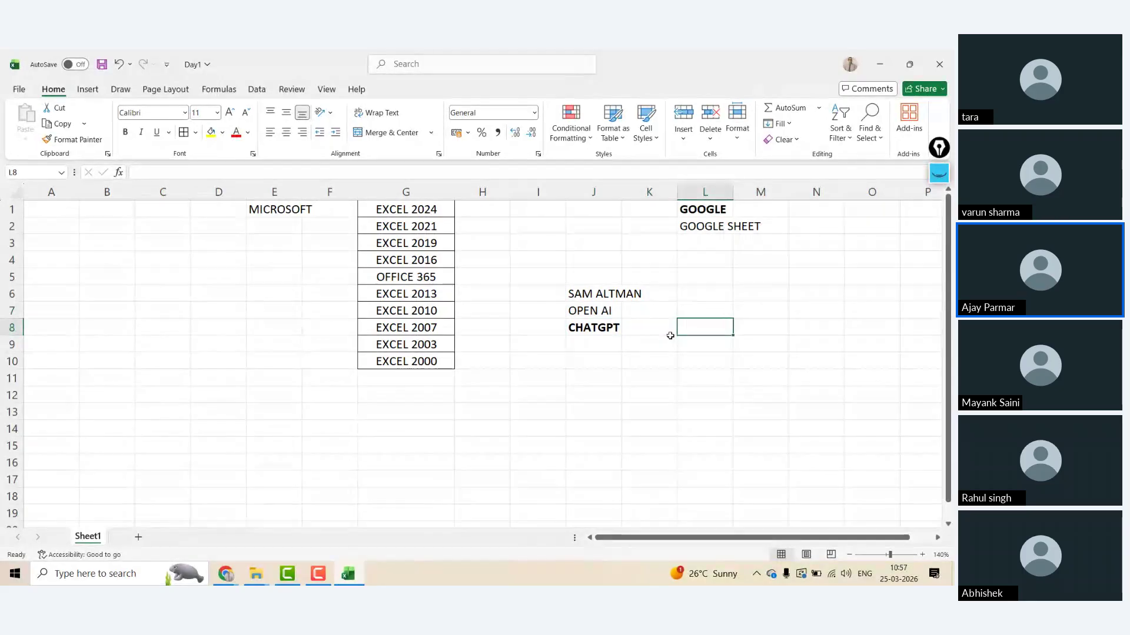
type("GEMINI")
key("Return")
key("Up")
- Enter "GOOGLE" in cell L7 above GEMINI and make it bold
key("Up")
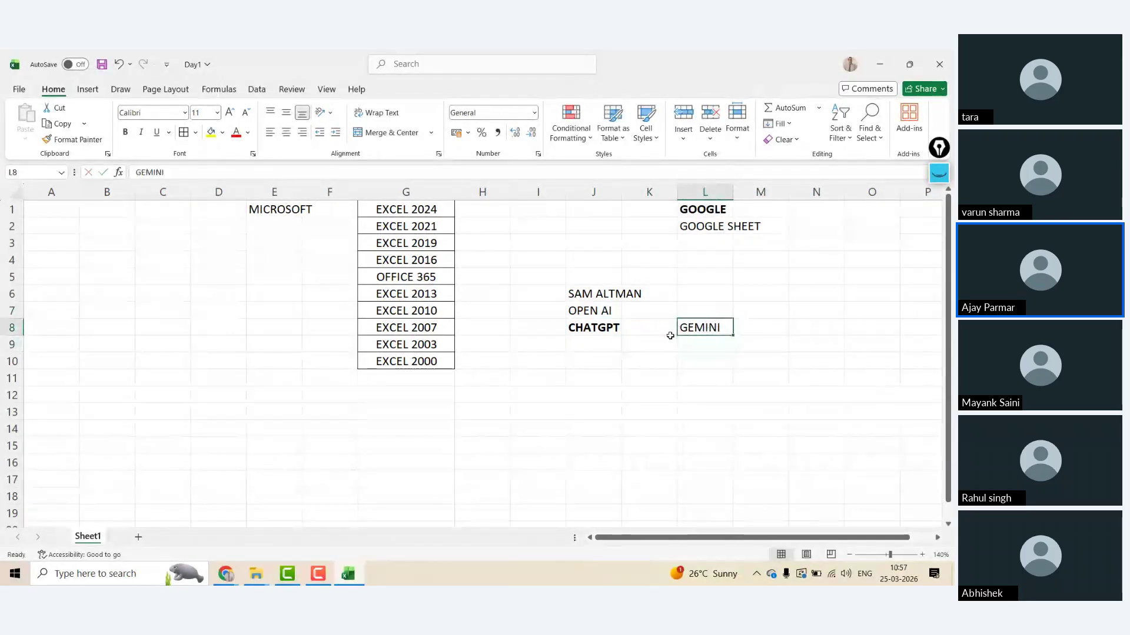
type("GOOGLE")
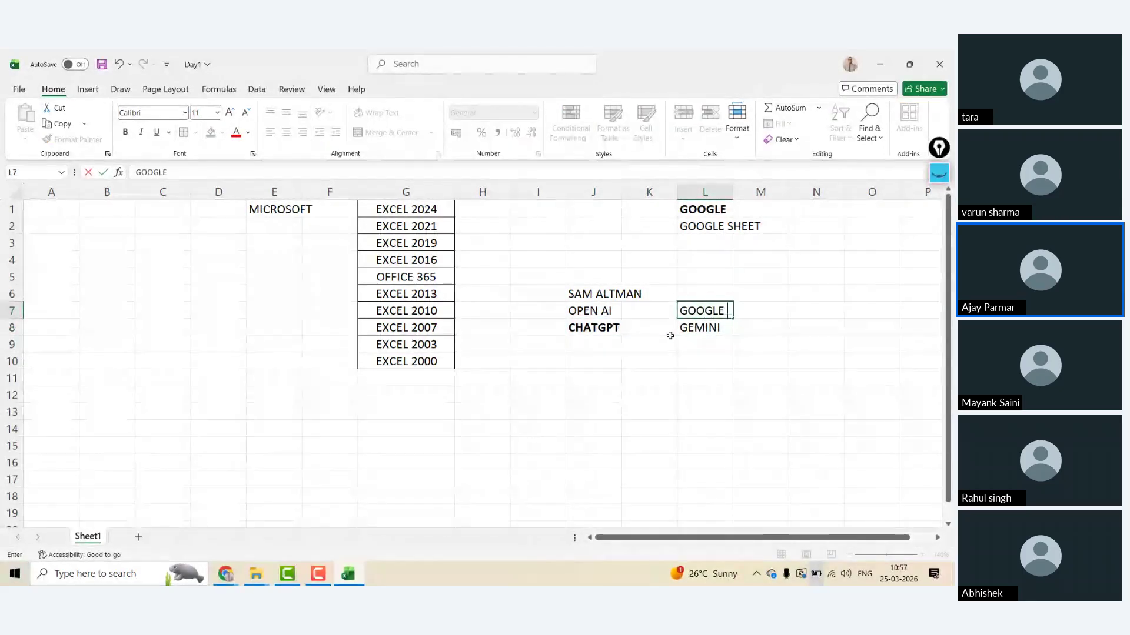
key("Right")
key("Left")
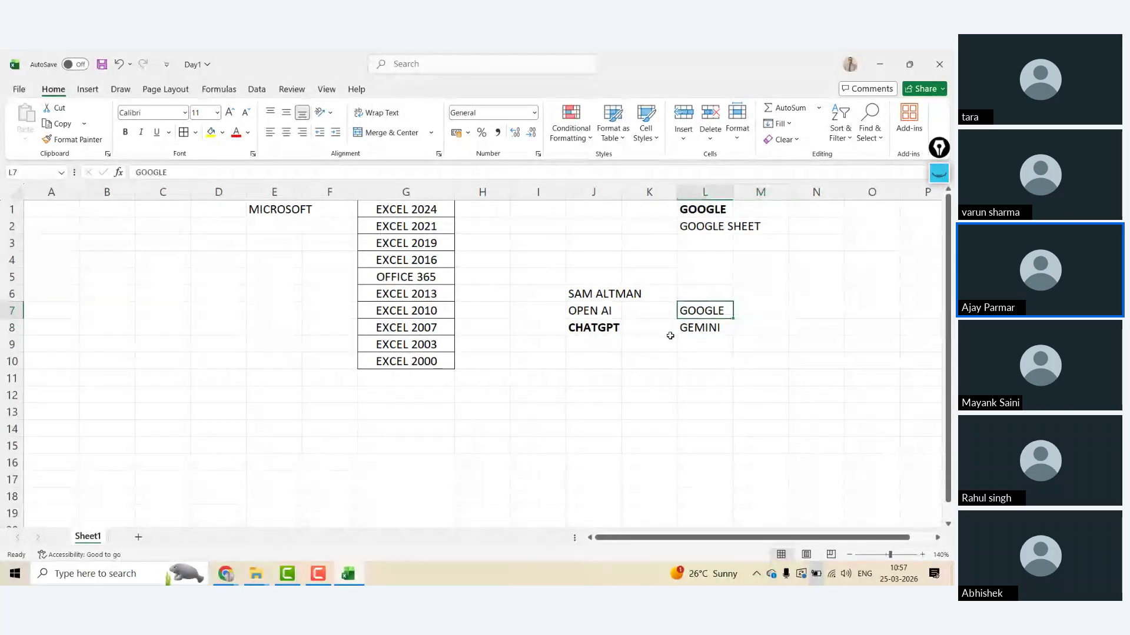
key("ctrl+b")
key("Down")
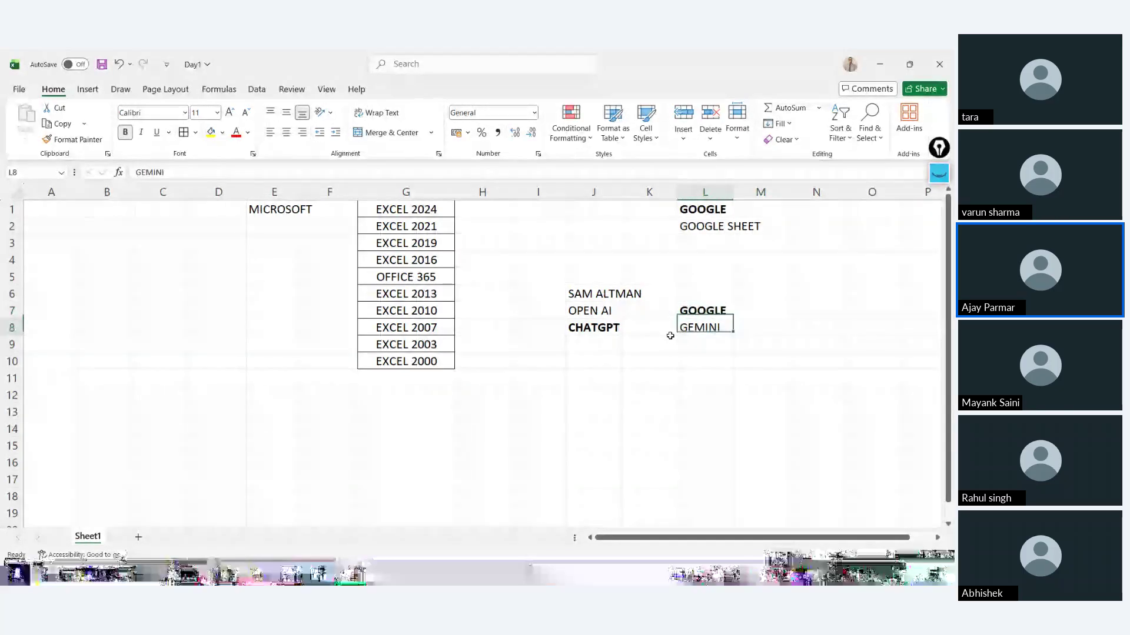
- Enter "MICROSOFT" in cell N7 and "COPILOT" directly below it in N8
key("Up")
key("Right")
key("Right")
type("MICRO")
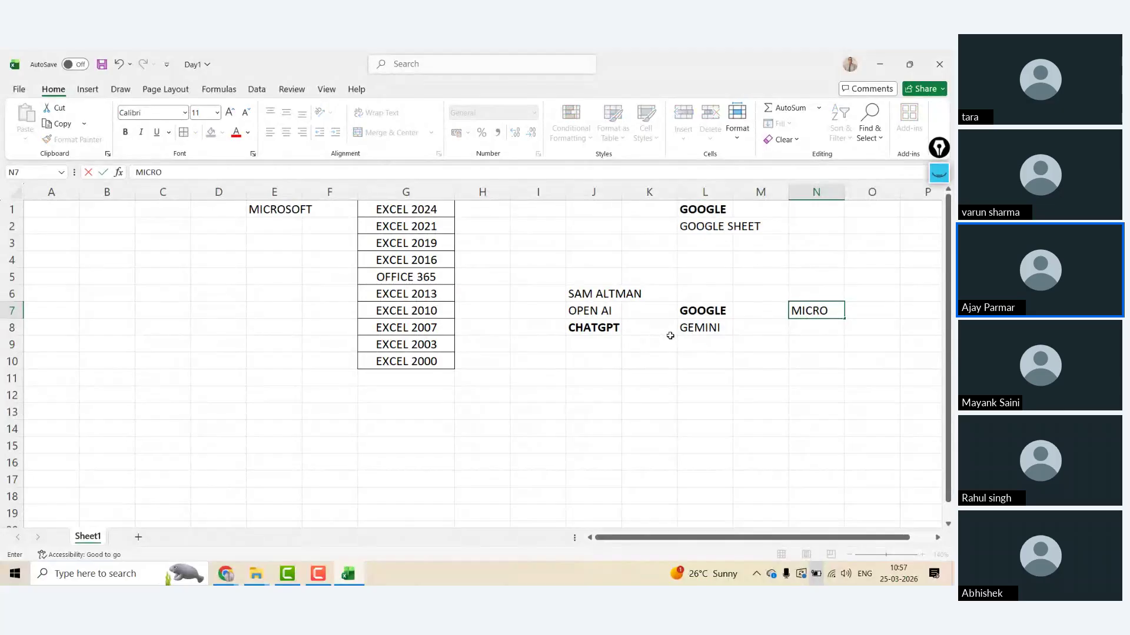
type("SOFT")
key("Return")
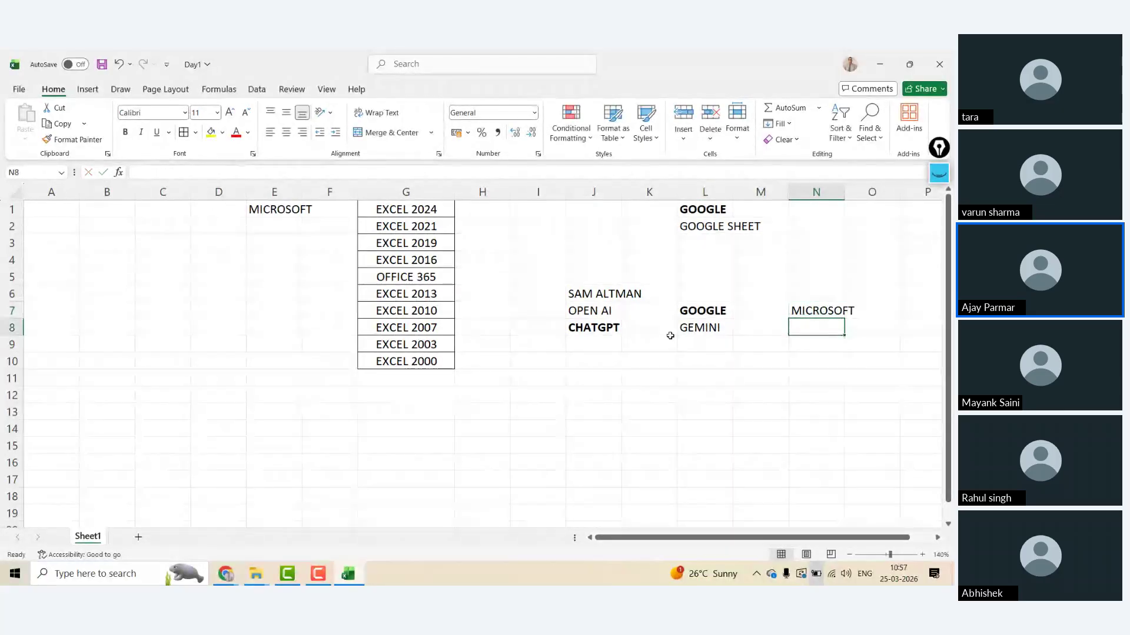
type("COPILOT")
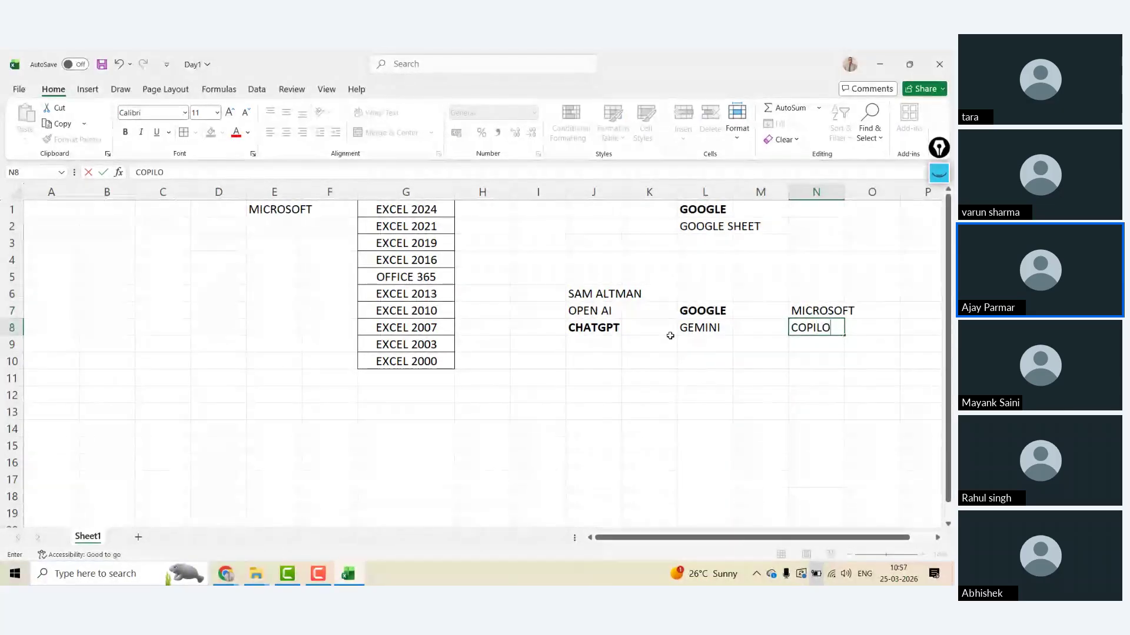
key("Return")
- Make the GEMINI and COPILOT entries in row 8 bold
key("Up")
key("Left")
key("Left")
key("ctrl+b")
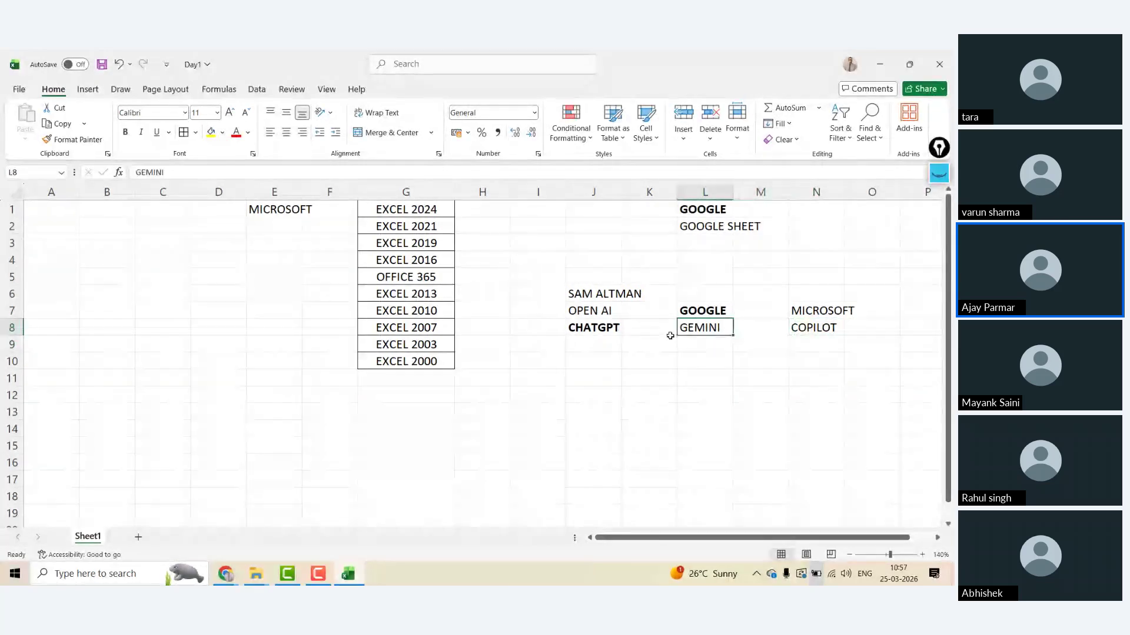
key("Right")
key("Right")
left_click(670, 333)
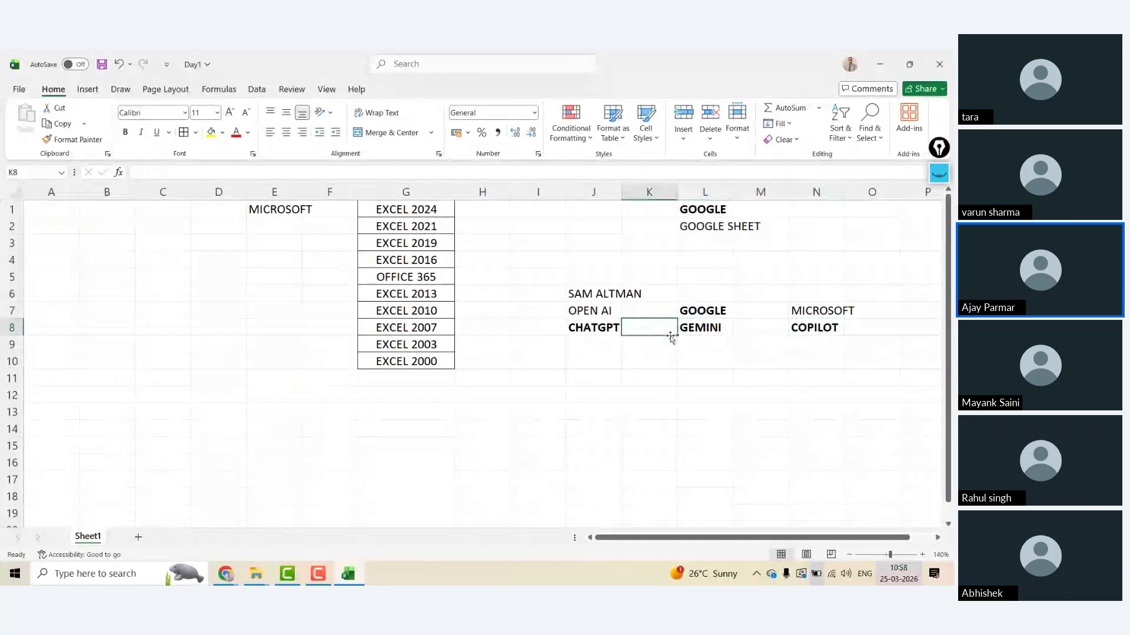
key("Left")
key("shift+Right")
key("shift+Right")
key("shift+Right")
key("shift+Right")
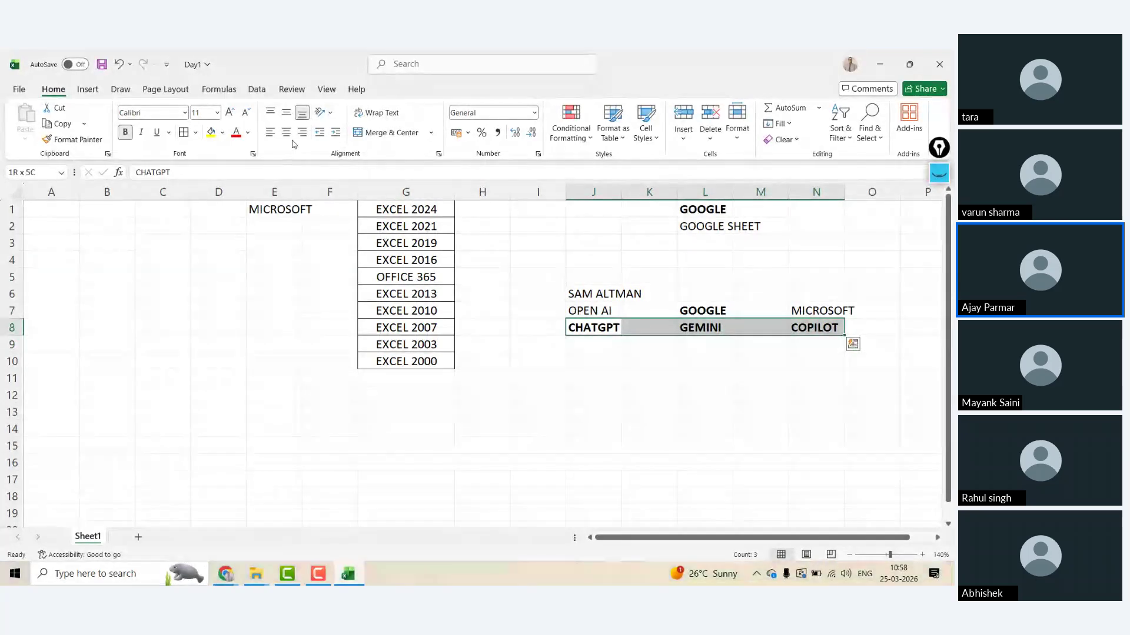
left_click(594, 364)
key("Up")
key("Up")
key("Up")
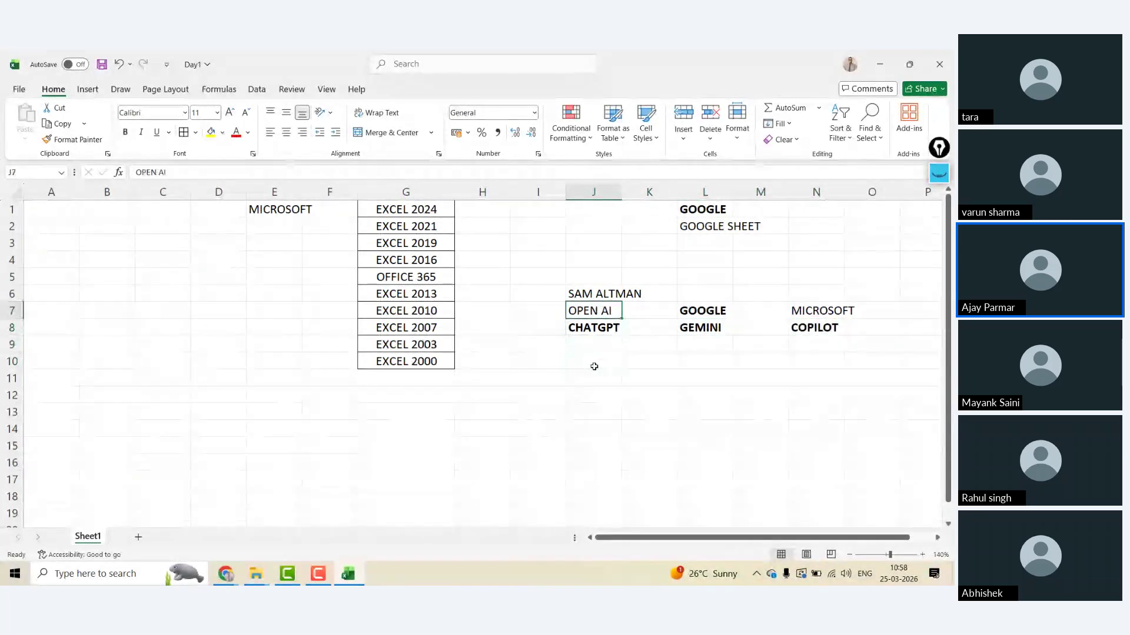
key("Up")
key("Right")
key("Right")
key("Down")
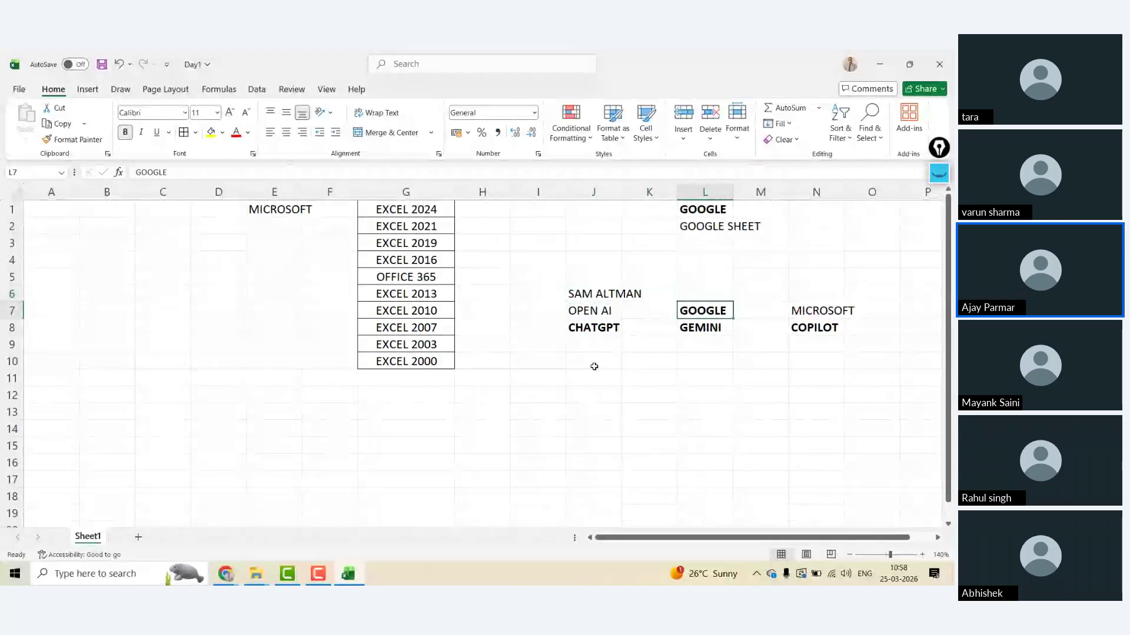
key("Up")
key("Down")
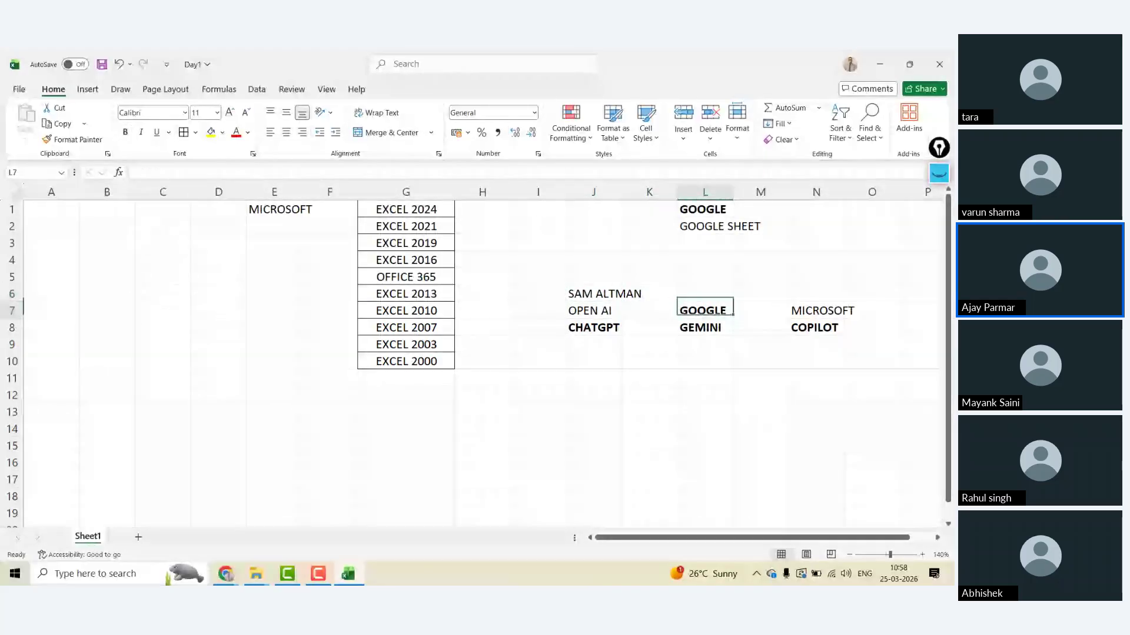
key("Right")
key("Right")
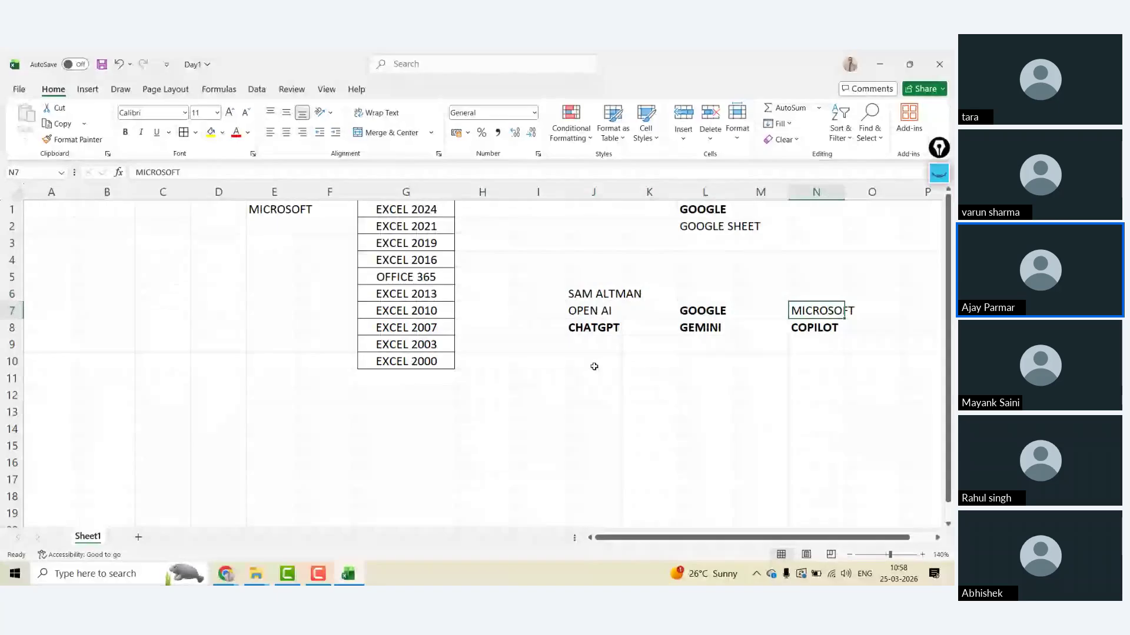
key("Up")
key("Left")
key("Left")
key("Left")
key("Left")
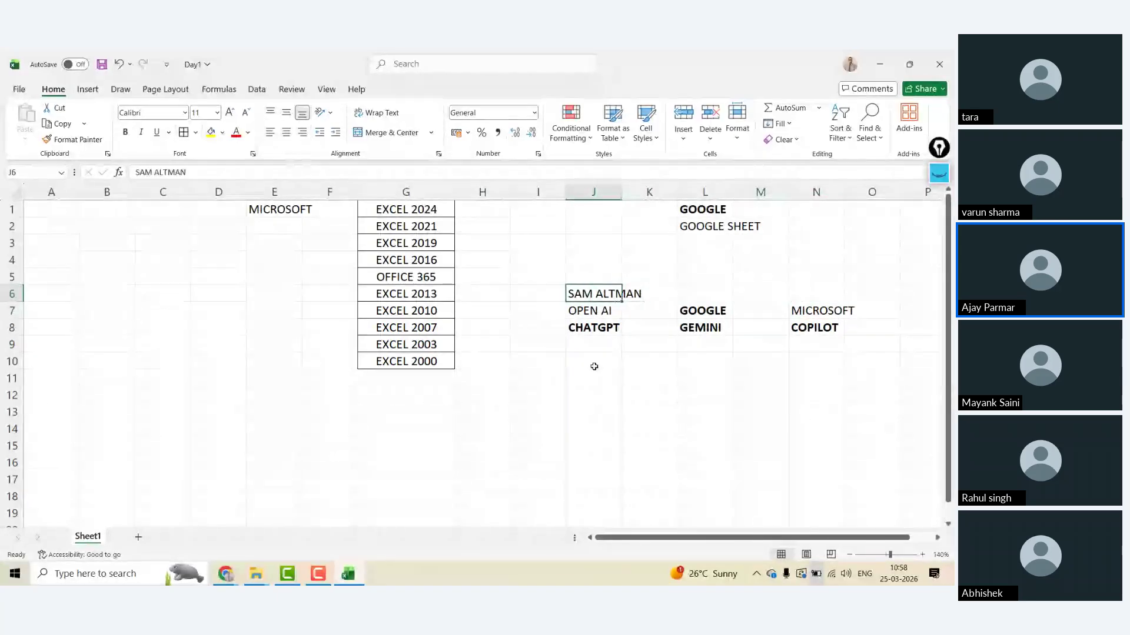
- Enter "GROK" in cell J10, two rows below CHATGPT
key("Down")
key("Down")
key("Down")
key("Down")
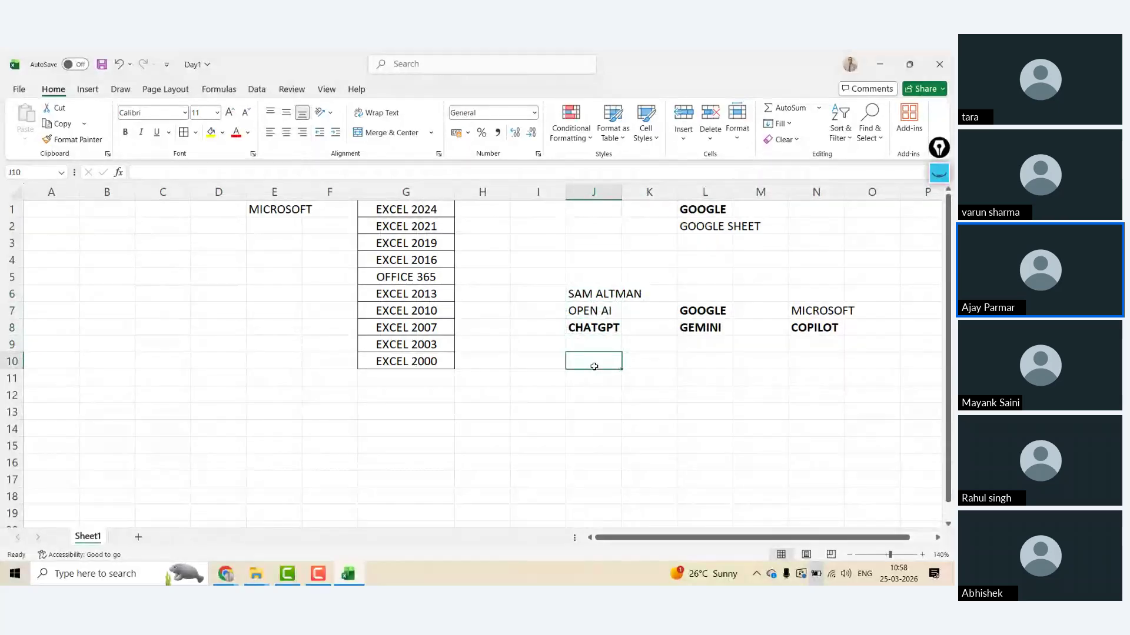
type("GROK")
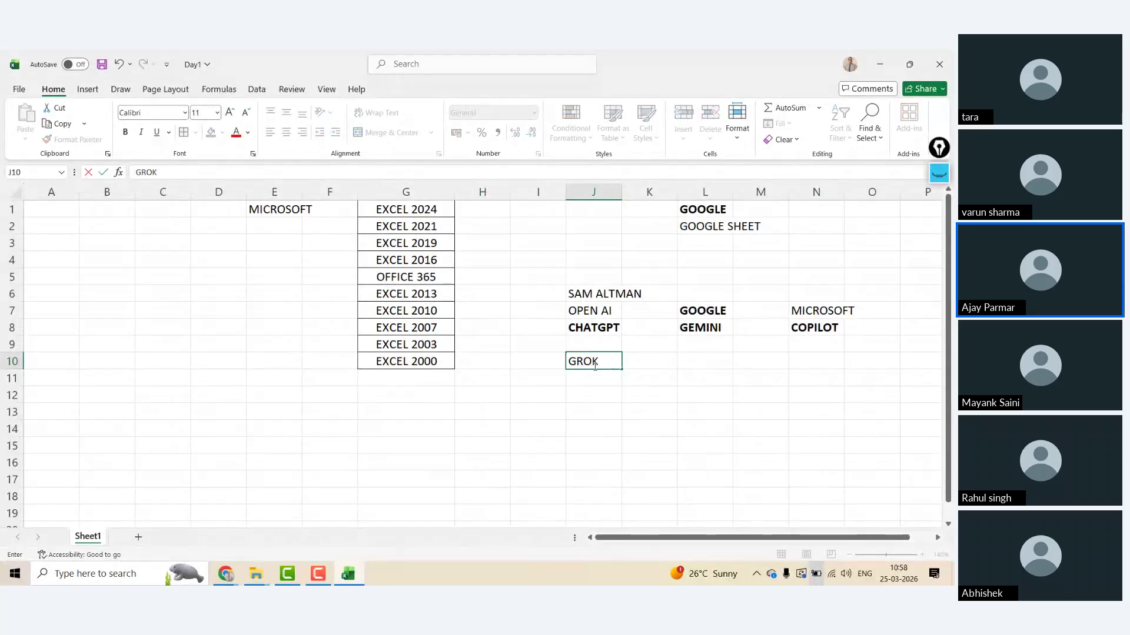
key("Return")
- Move the GROK entry from J10 down to cell J12
key("Up")
key("ctrl+x")
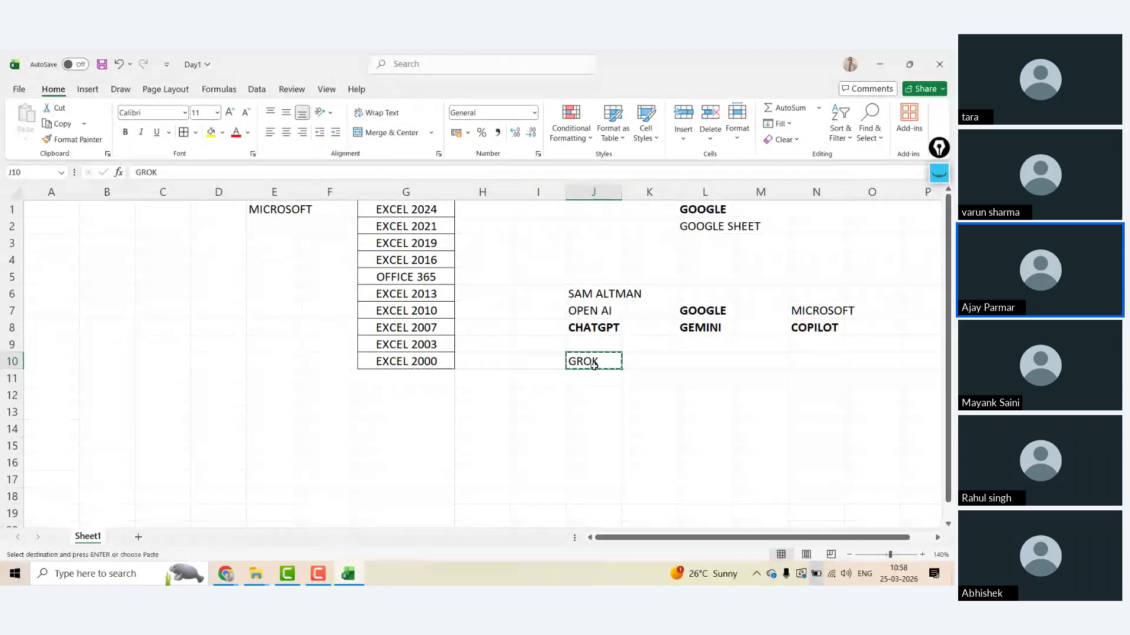
key("Down")
key("Down")
key("ctrl+v")
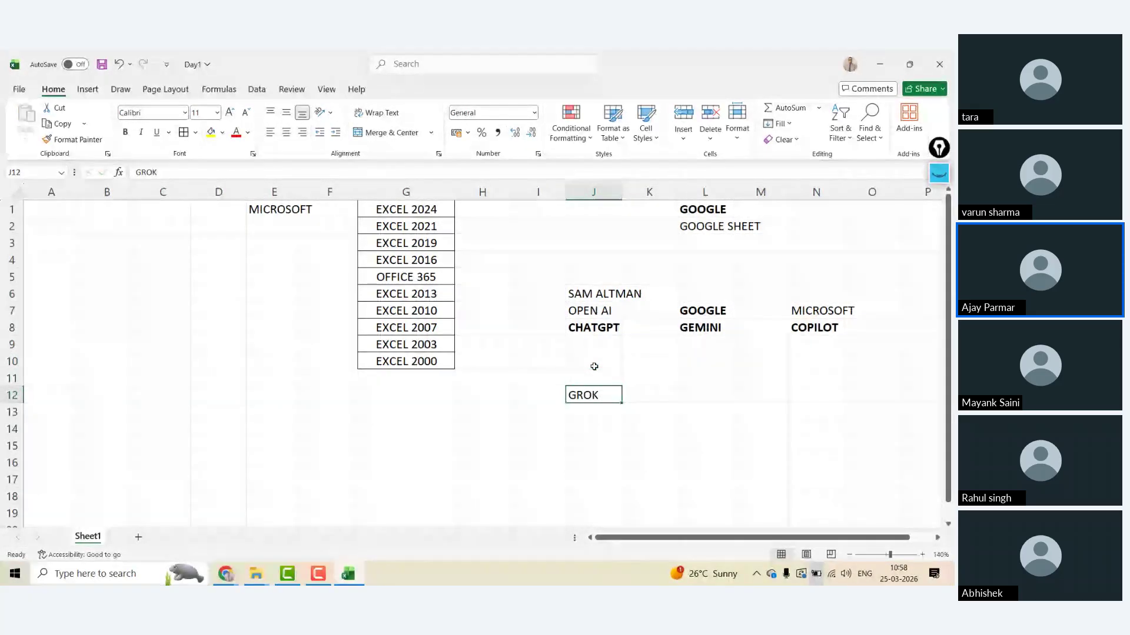
- Make the company names OPEN AI in J7 and MICROSOFT in N7 bold
key("Up")
key("Up")
key("Up")
key("Up")
key("Up")
key("Up")
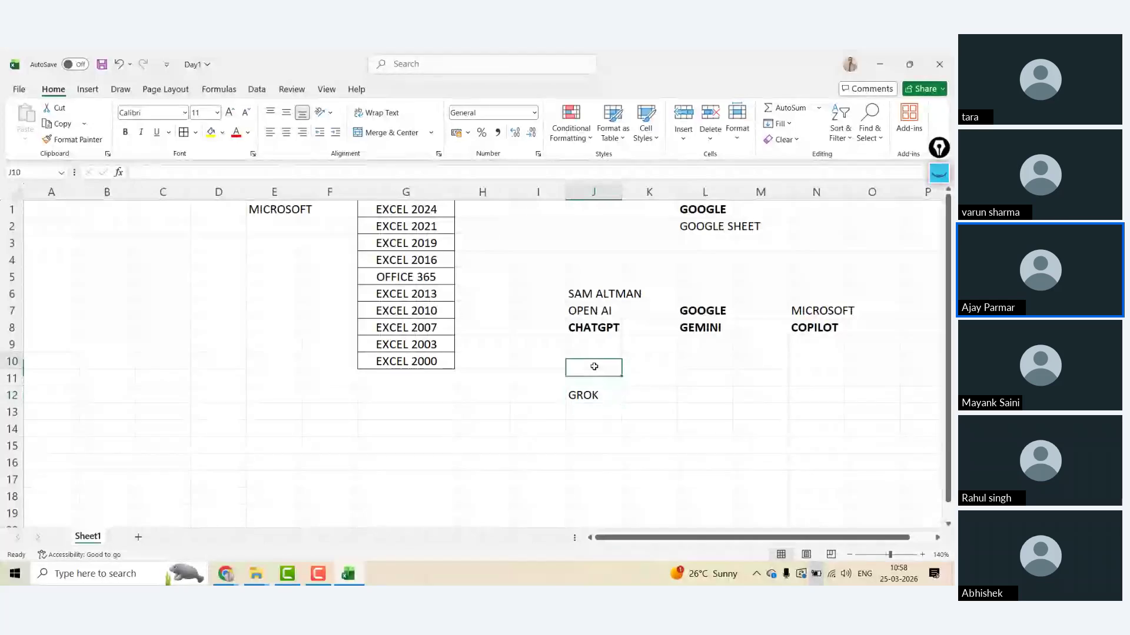
key("Down")
key("Up")
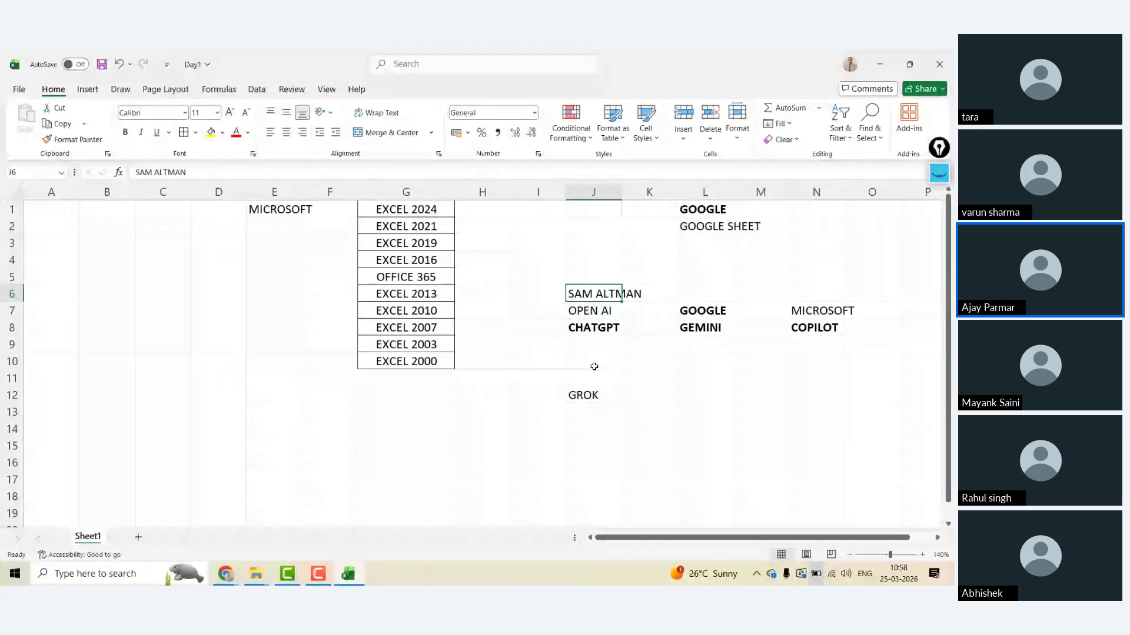
key("Down")
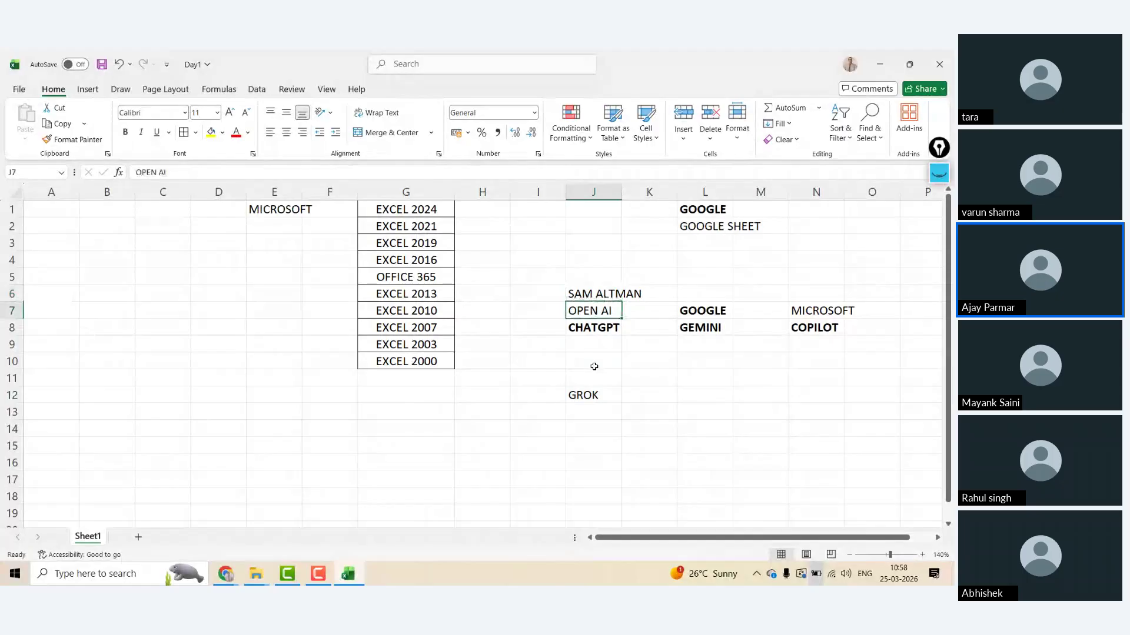
key("ctrl+b")
key("Right")
key("Right")
key("Right")
key("Right")
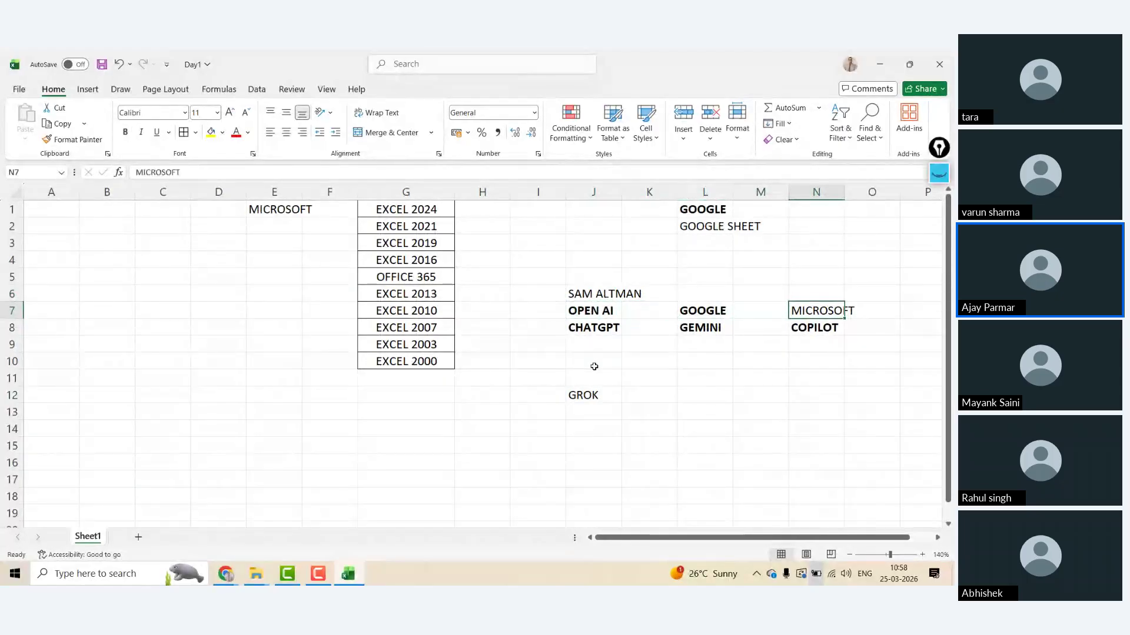
key("ctrl+b")
- Remove the bold formatting from the AI tool names in cells J8 to N8
key("Left")
key("Down")
key("Left")
key("Left")
key("Left")
key("shift+Right")
key("shift+Right")
key("shift+Right")
key("shift+Right")
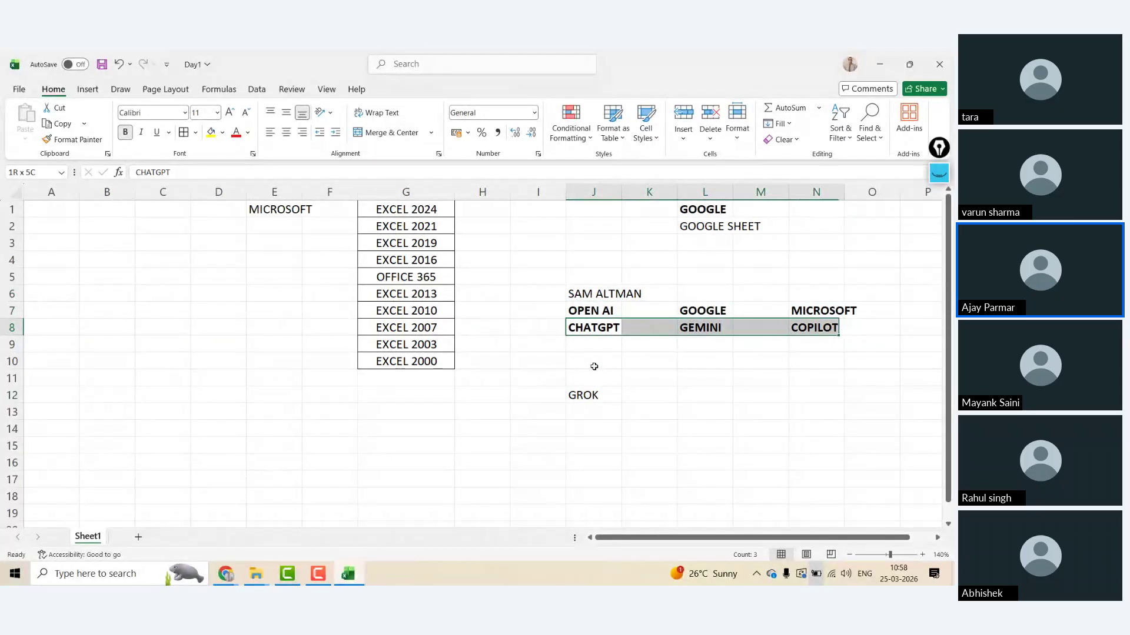
key("ctrl+b")
key("Down")
key("Up")
key("Up")
key("Up")
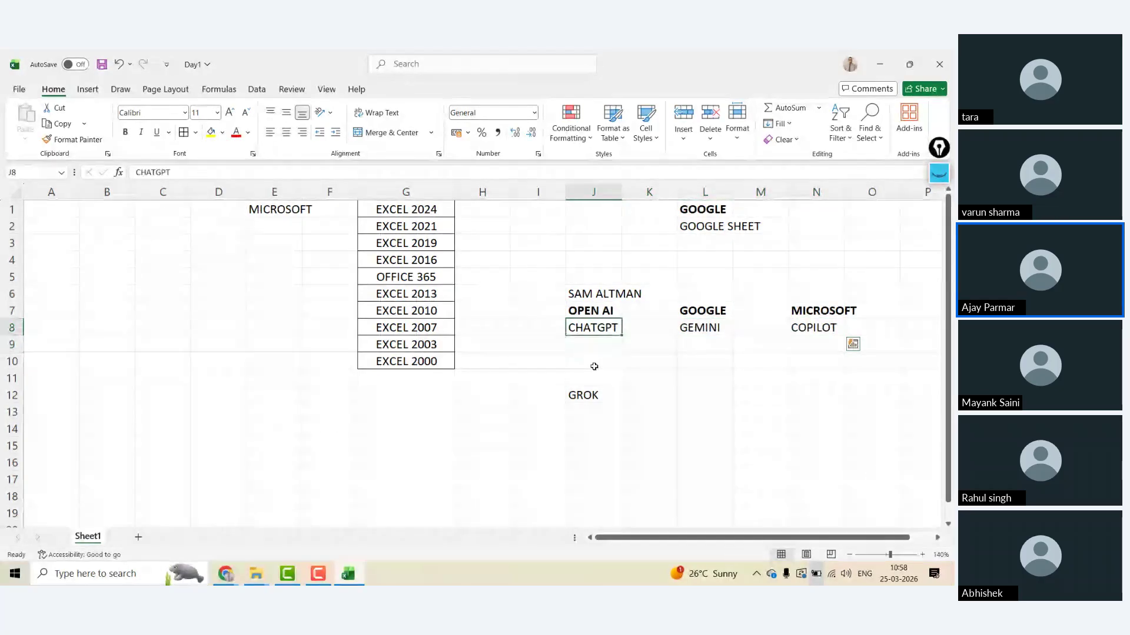
key("Down")
key("Down")
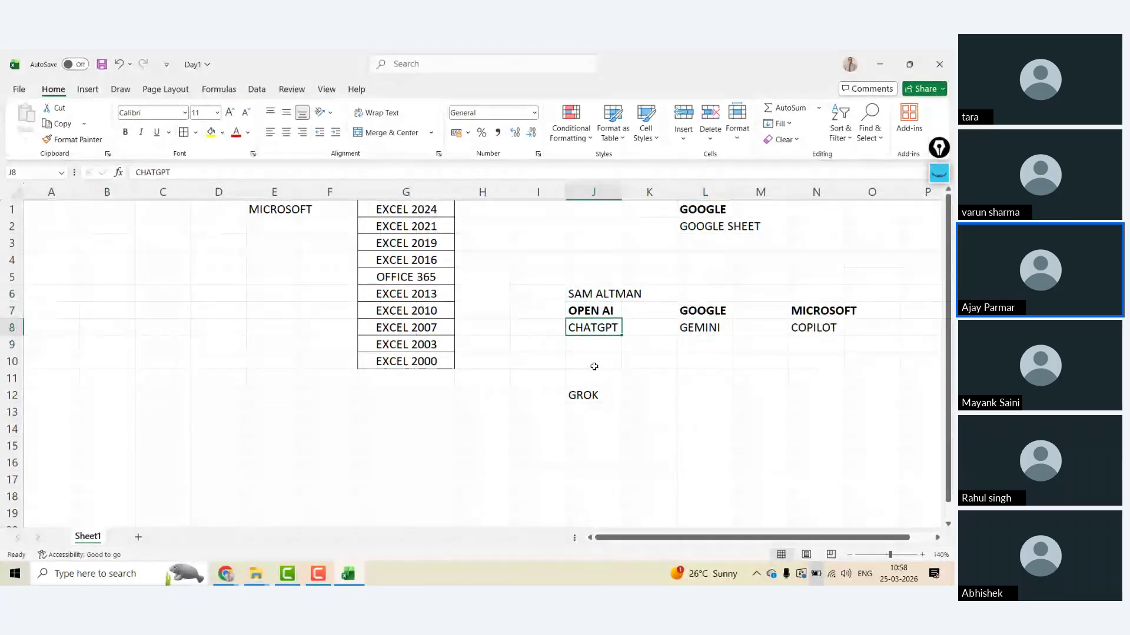
key("Up")
key("Up")
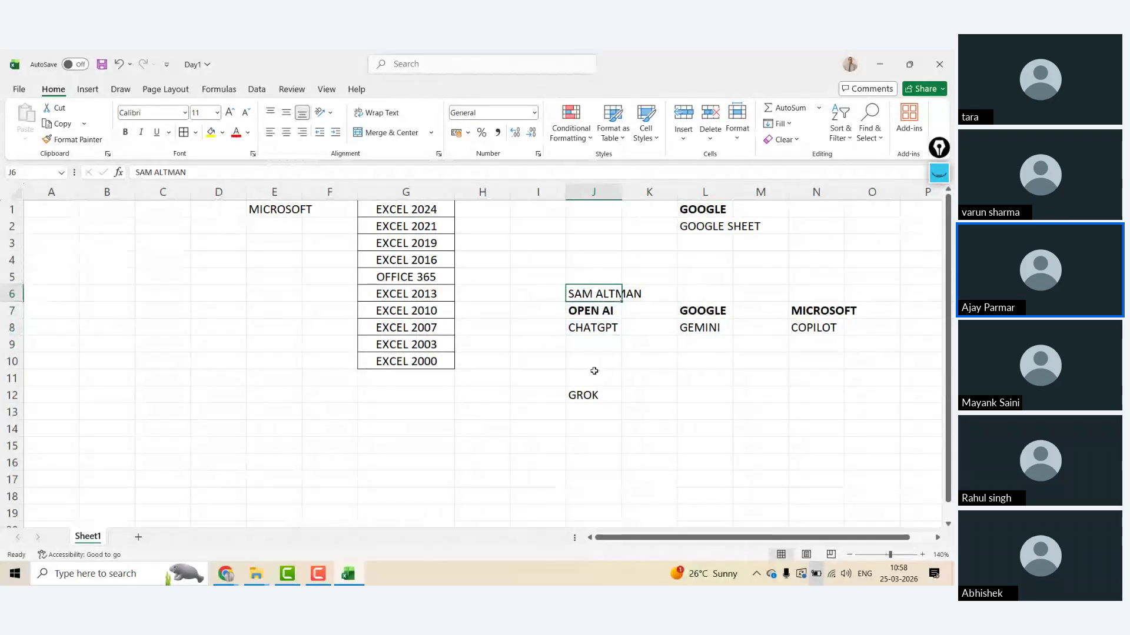
- Enter "ELON MUSK" in cell J11, directly above the GROK entry
left_click(595, 371)
type("ELON MUSK")
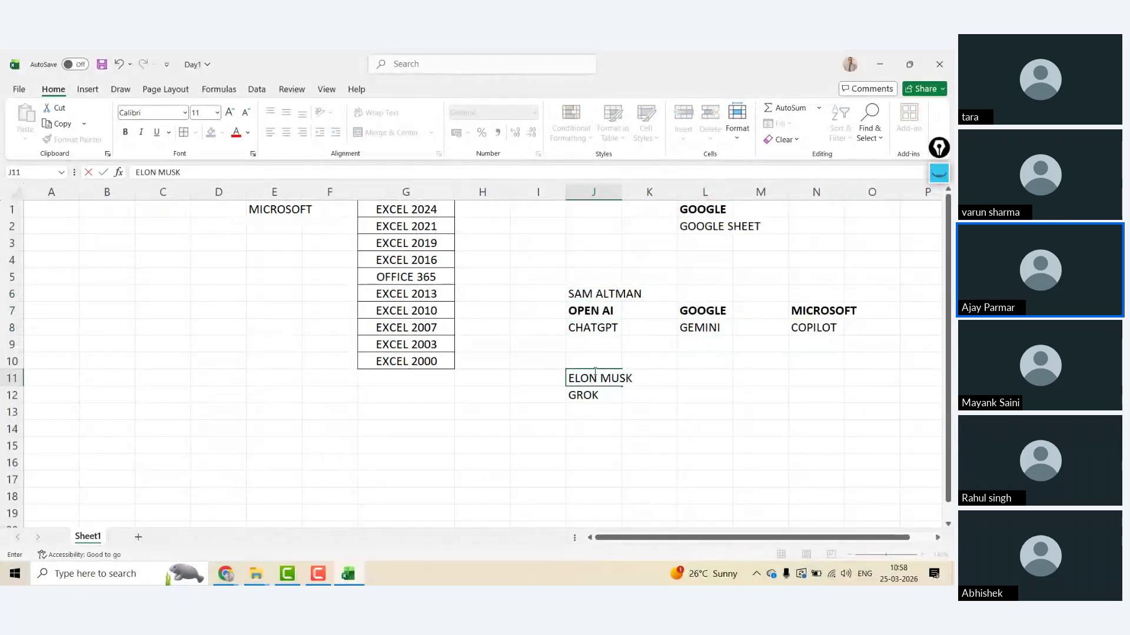
key("ctrl+Return")
key("Up")
key("Up")
key("Up")
key("Down")
key("Down")
key("Down")
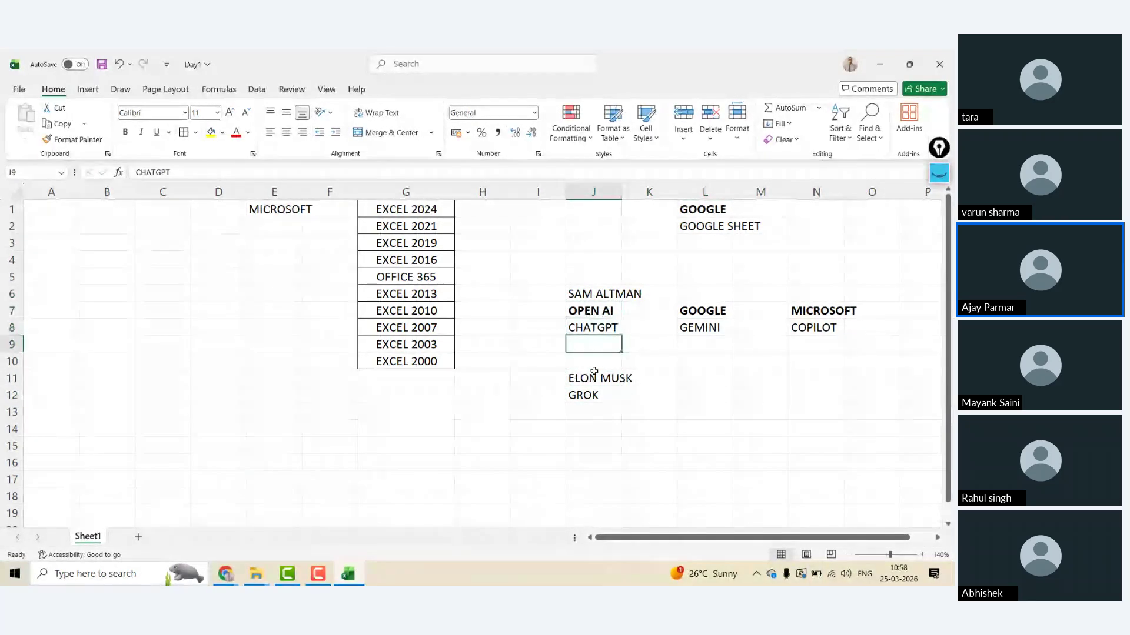
key("Down")
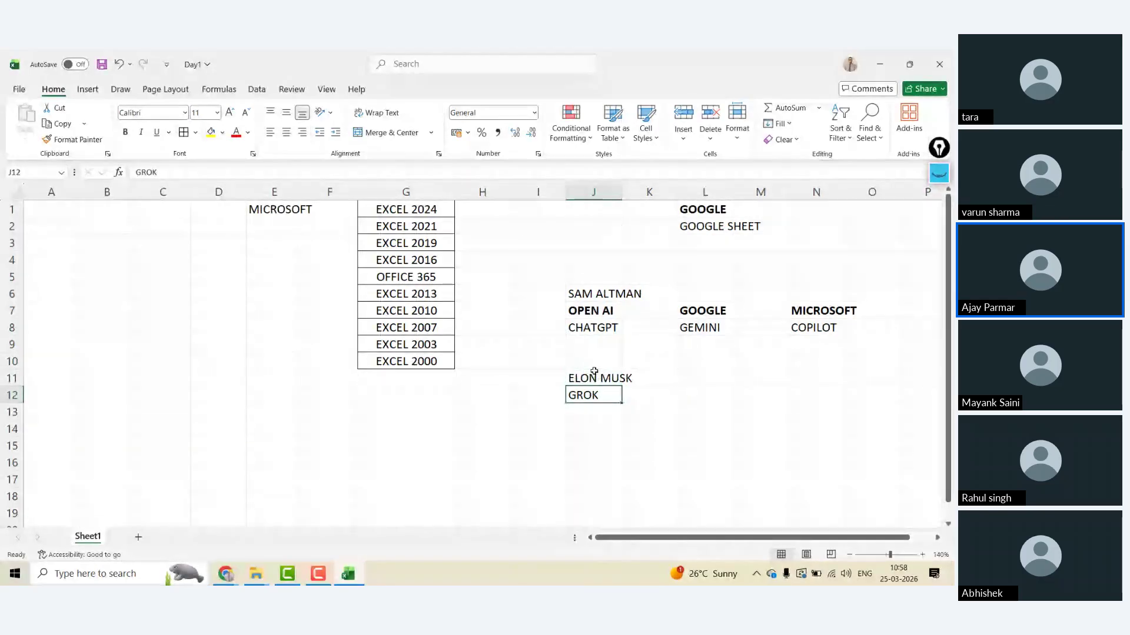
key("Up")
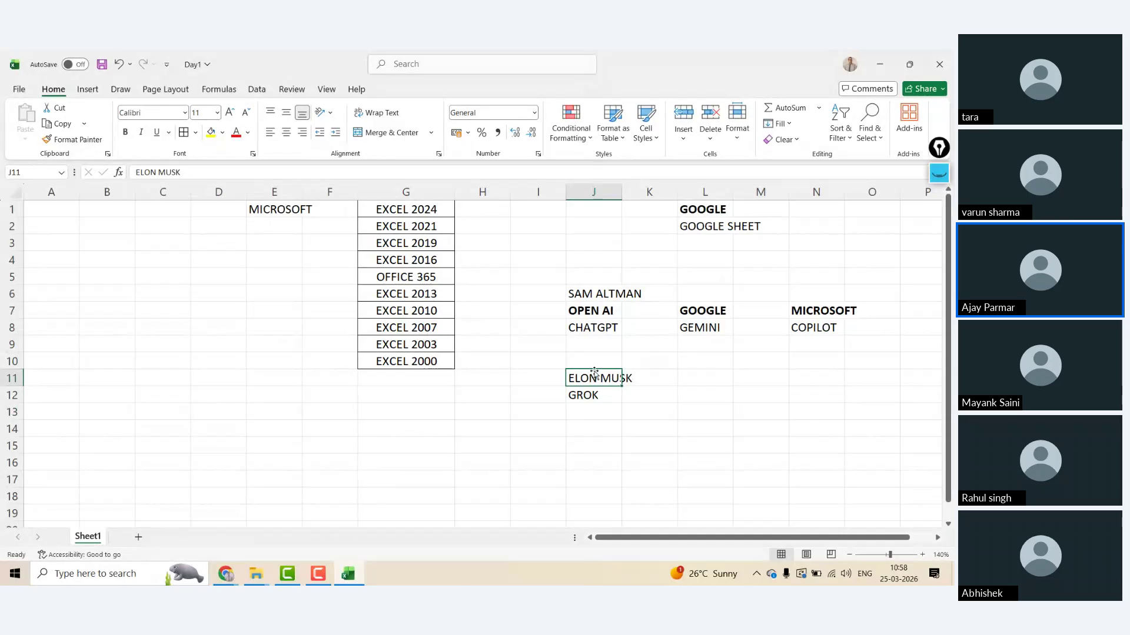
- Select the Excel version list in G1:G10 and make column G slightly narrower
left_click(403, 207)
key("ctrl+shift+Down")
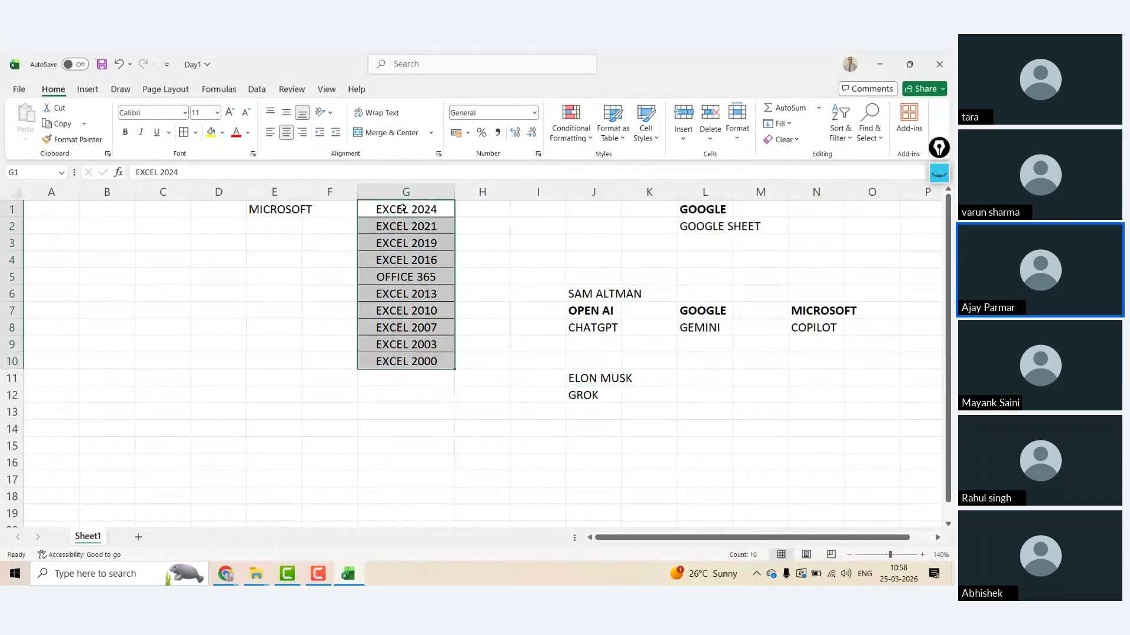
left_click_drag(454, 192, 438, 192)
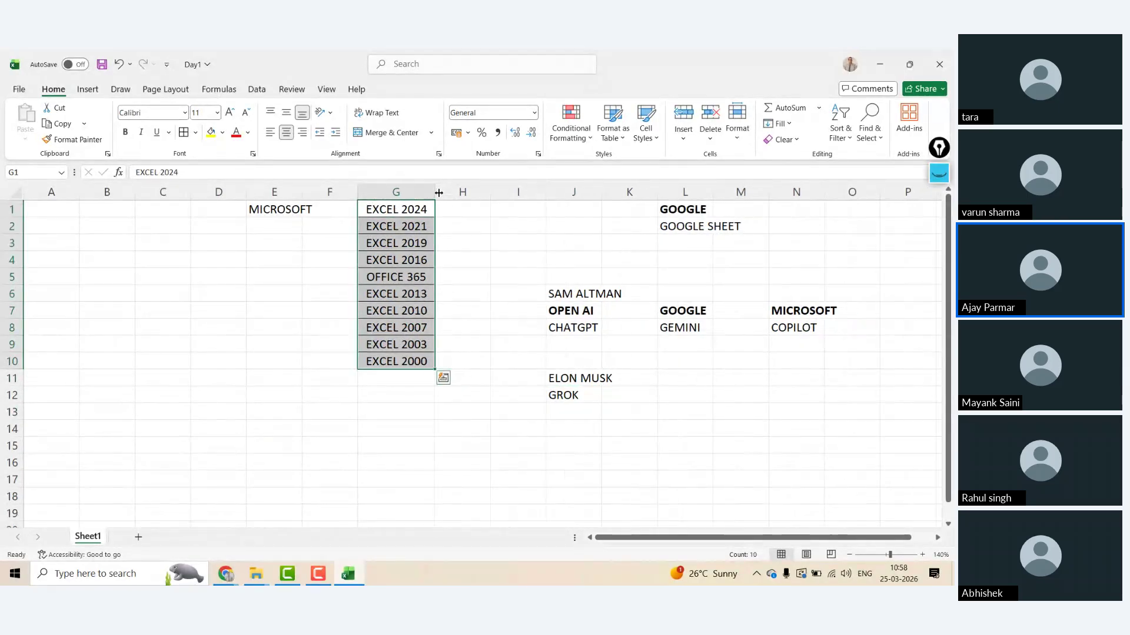
- Make the ELON MUSK entry in cell J11 bold
left_click(566, 394)
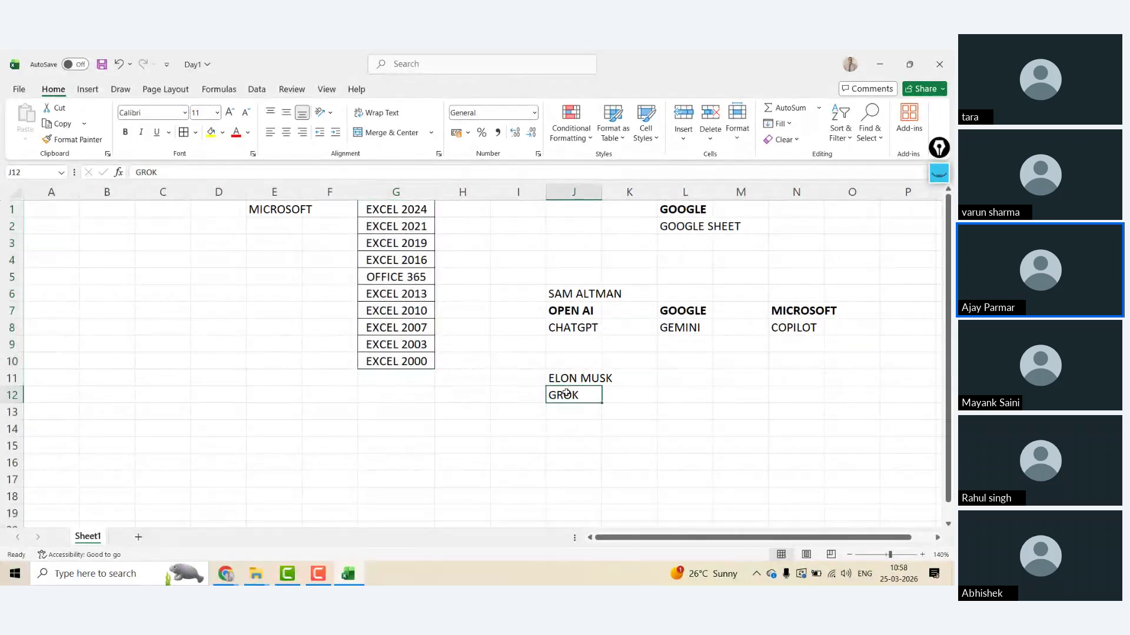
left_click(591, 381)
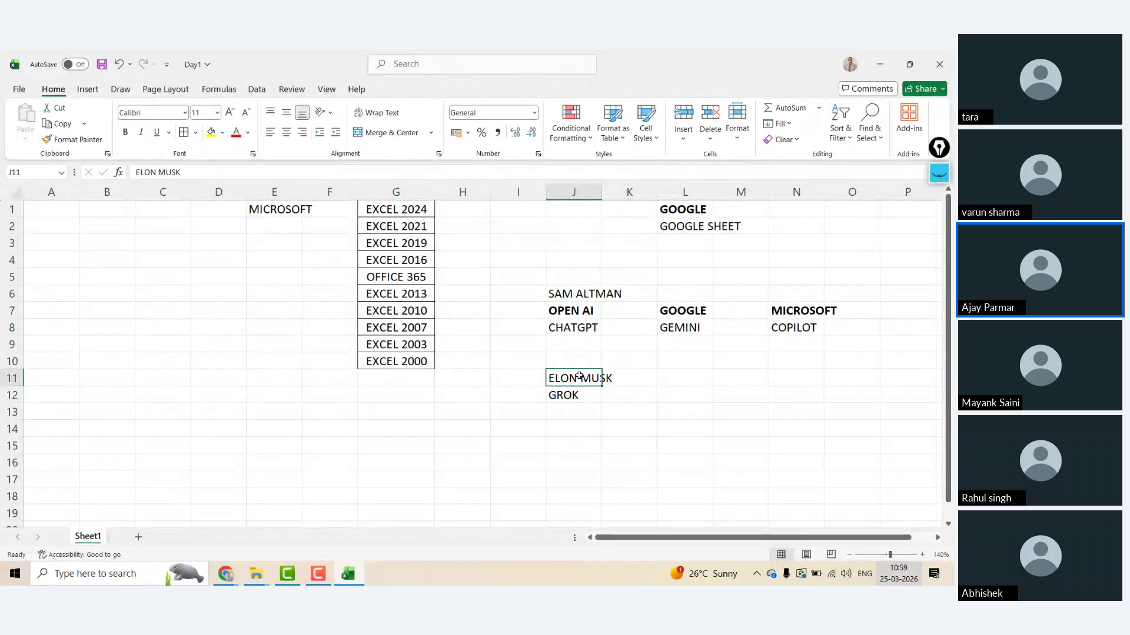
key("Down")
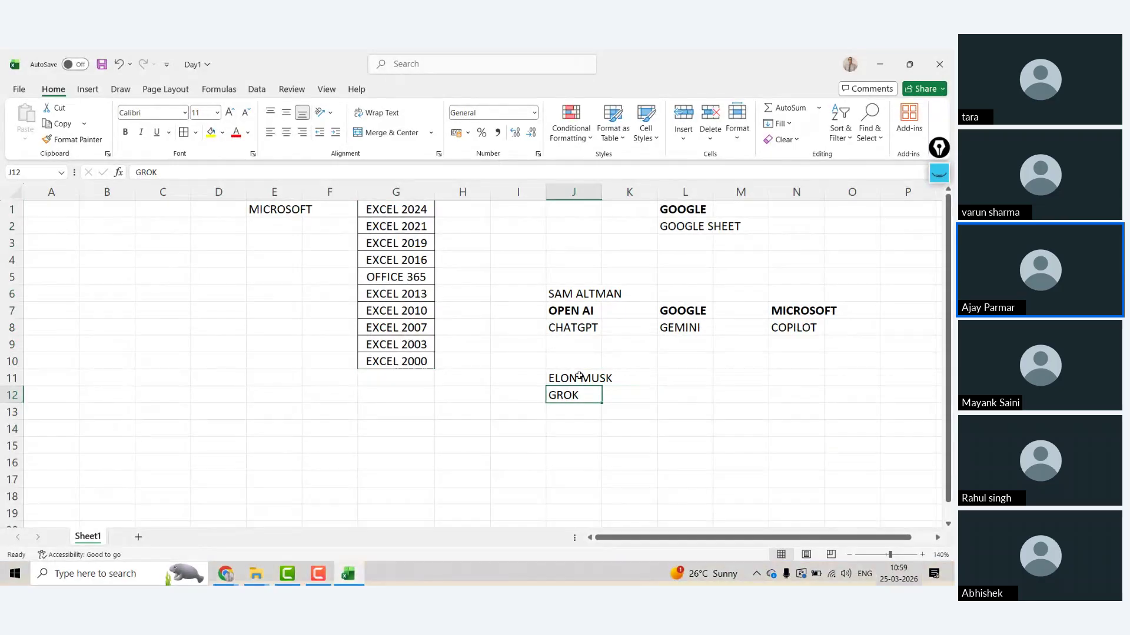
left_click(580, 376)
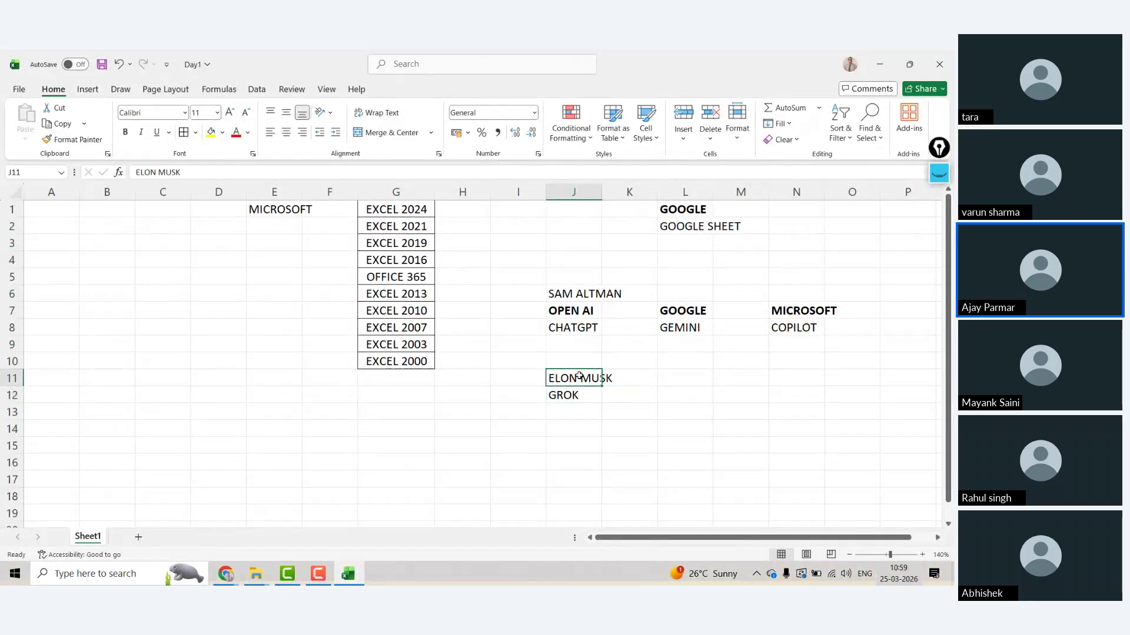
key("ctrl+b")
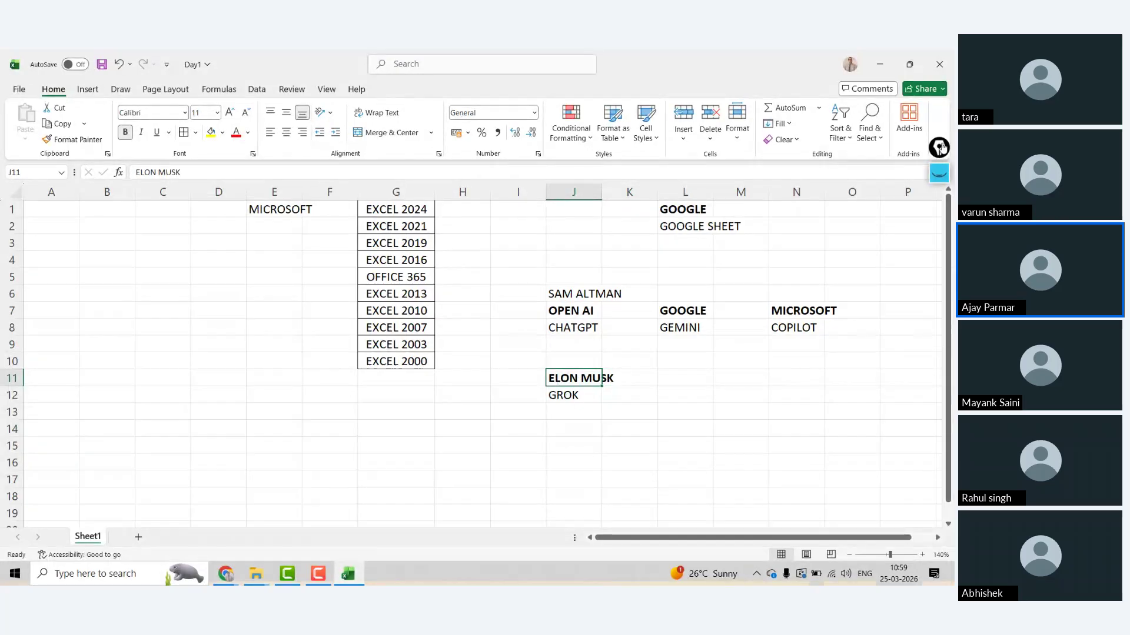
mouse_move(939, 147)
left_mouse_down()
mouse_move(945, 107)
mouse_move(946, 131)
left_mouse_up()
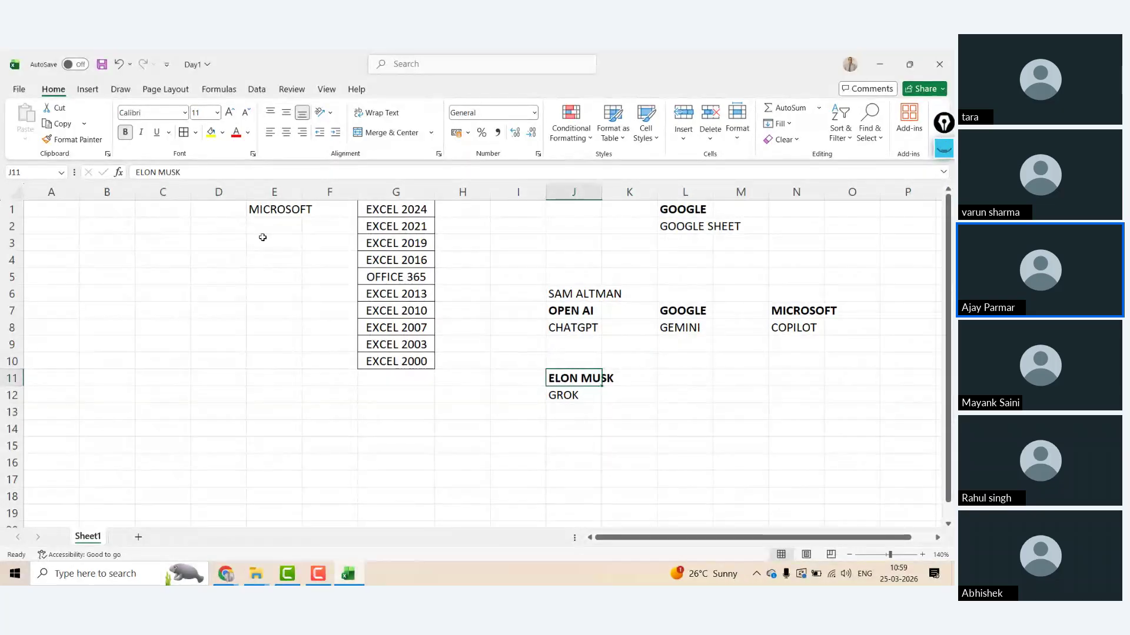
- Make the MICROSOFT heading in cell E1 bold
left_click(264, 209)
key("ctrl+b")
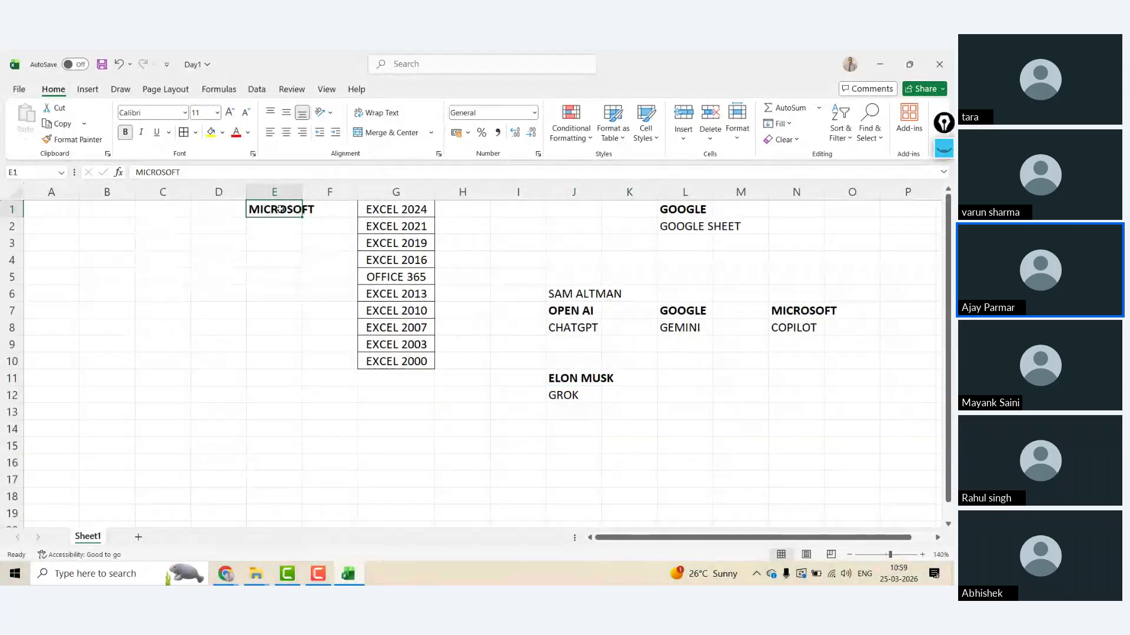
left_click(395, 203)
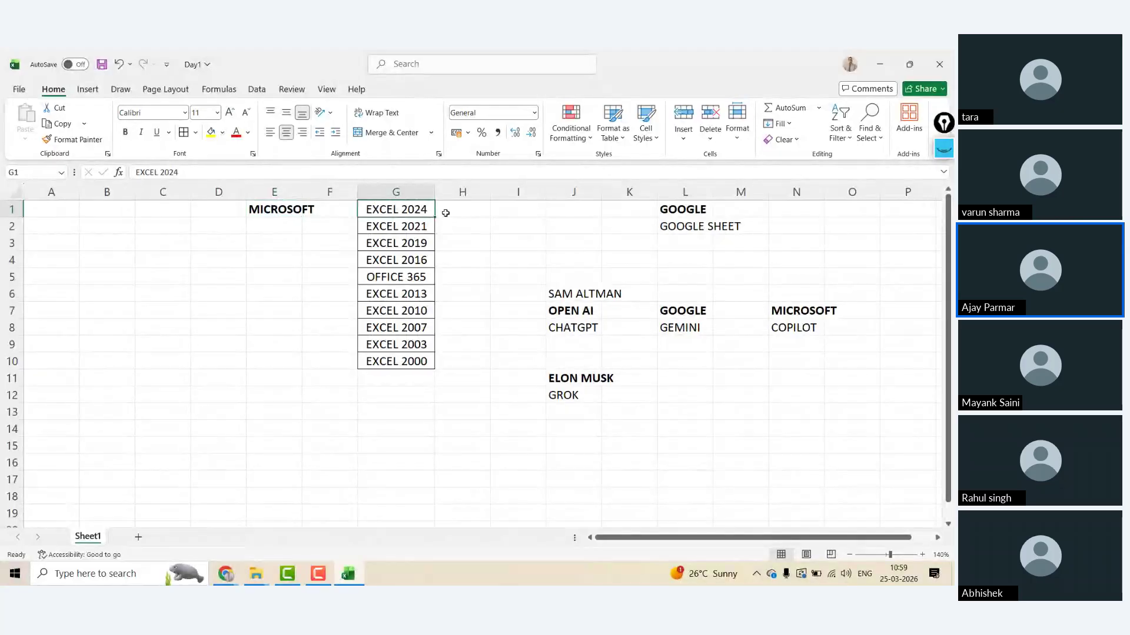
left_click(570, 328)
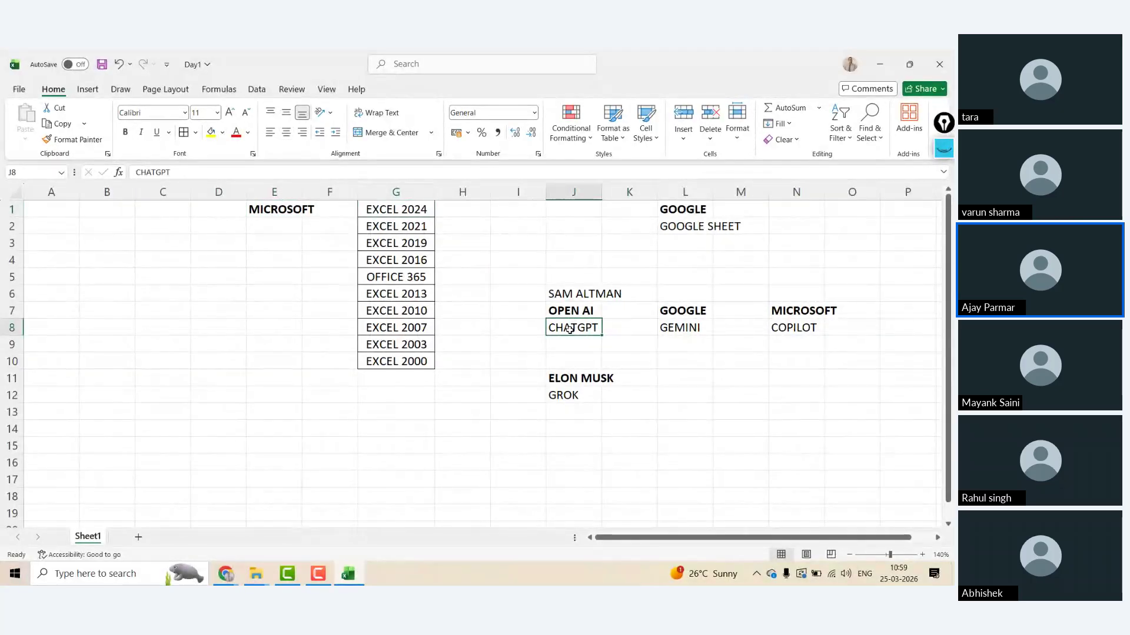
key("Right")
key("Right")
key("Right")
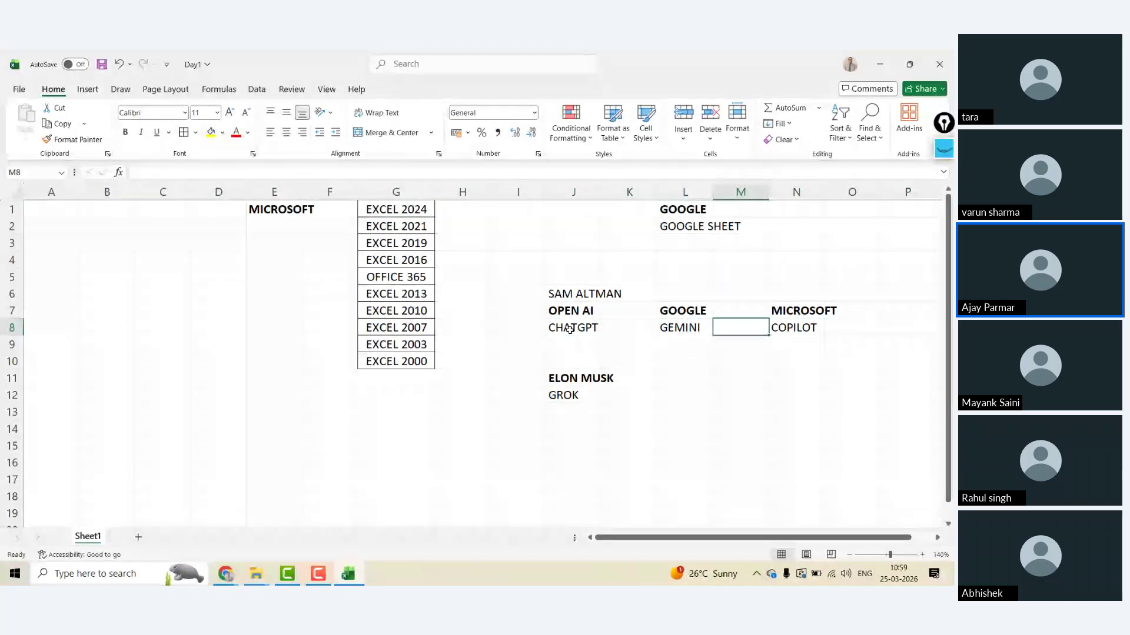
key("Left")
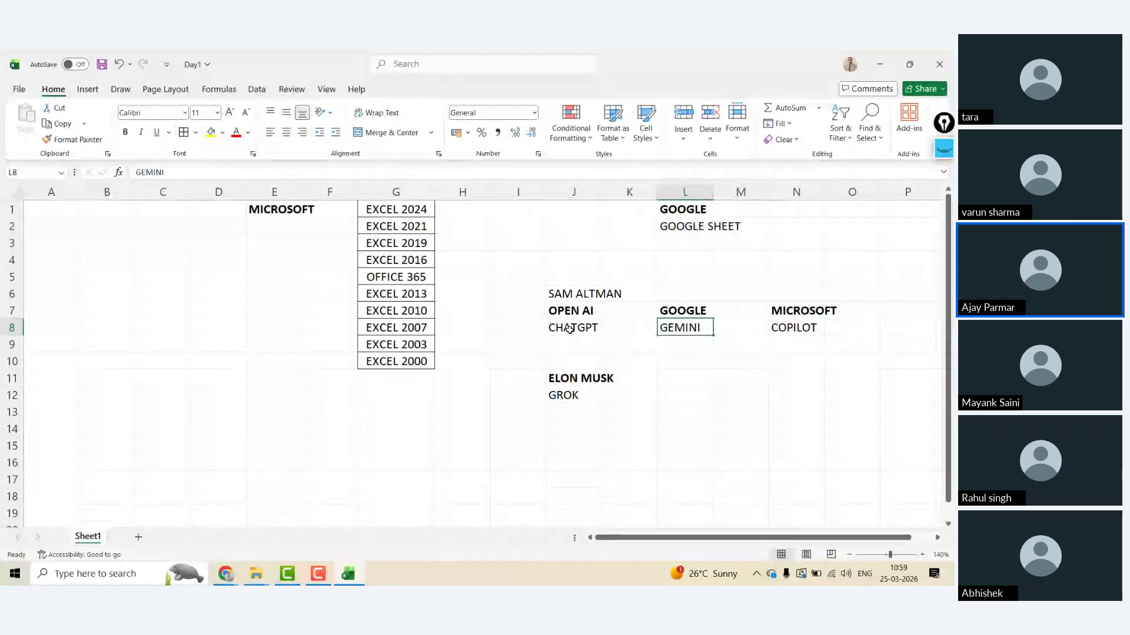
left_click(569, 329)
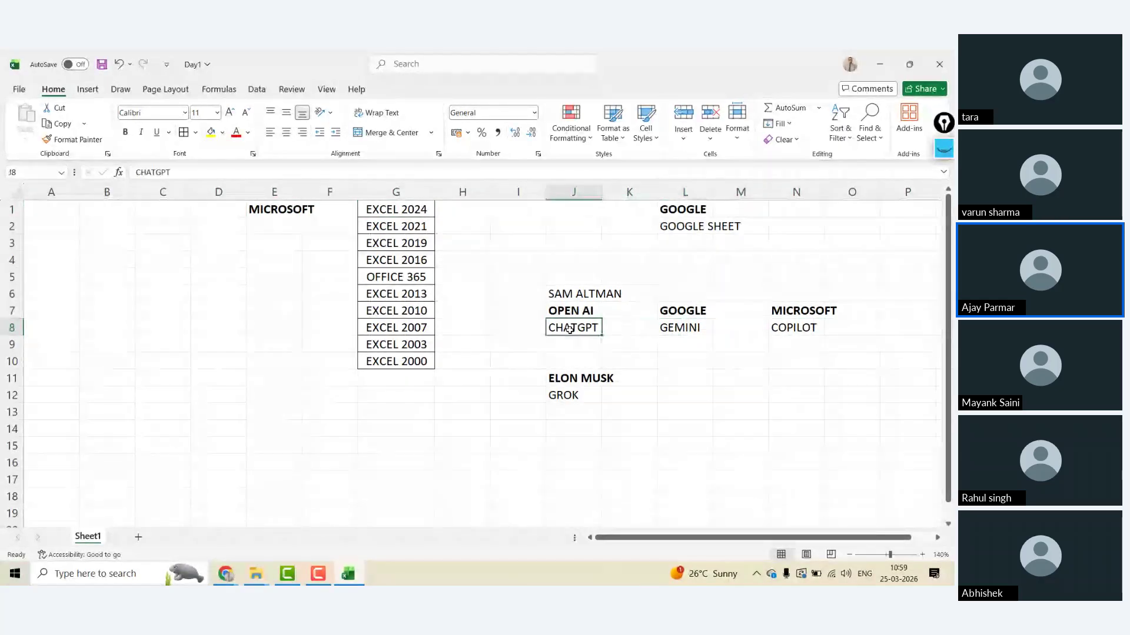
key("Right")
key("Left")
key("Down")
key("Up")
key("Right")
key("Right")
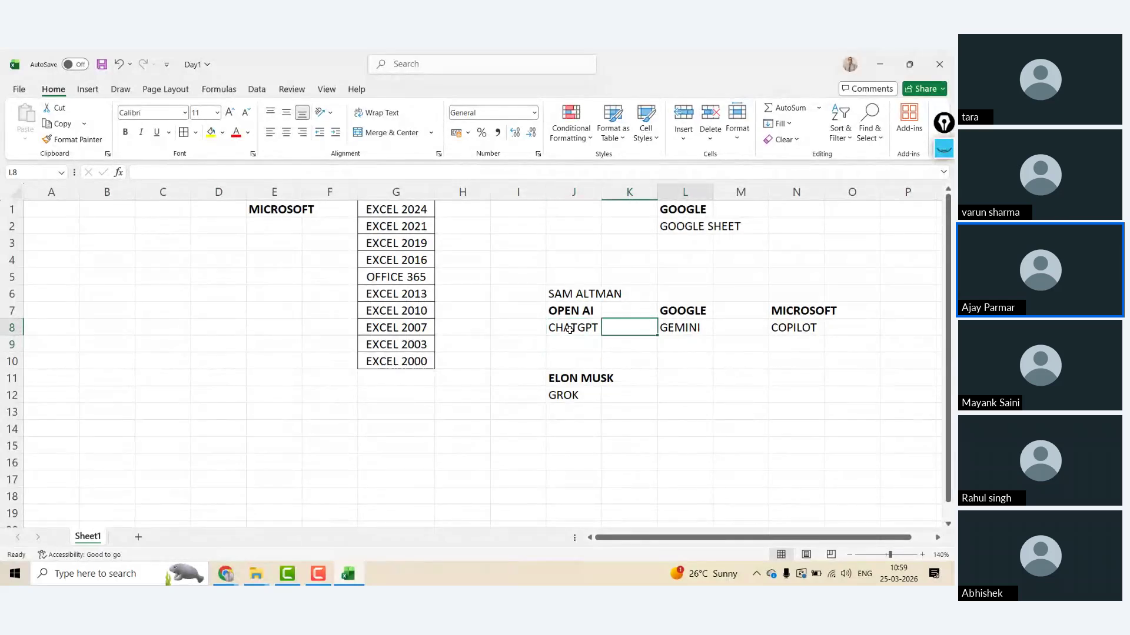
key("Right")
key("Left")
key("Left")
key("Left")
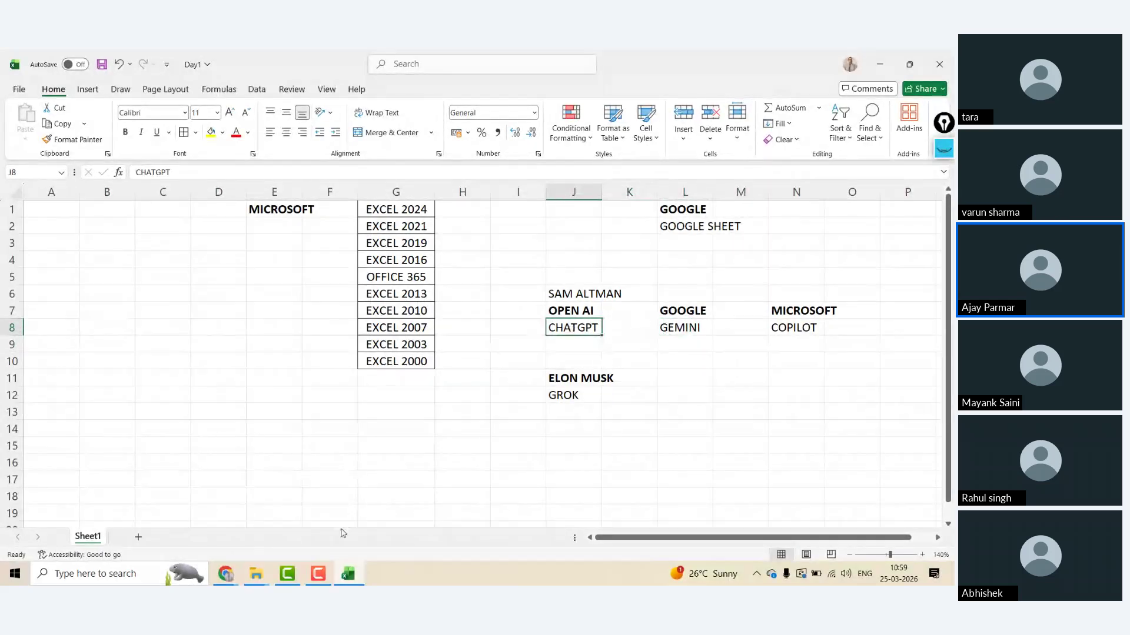
- Switch to ChatGPT in Chrome and ask "WHAT ARE THINGS I NEED TO KNOW IN BASIC EXCEL"
mouse_move(226, 574)
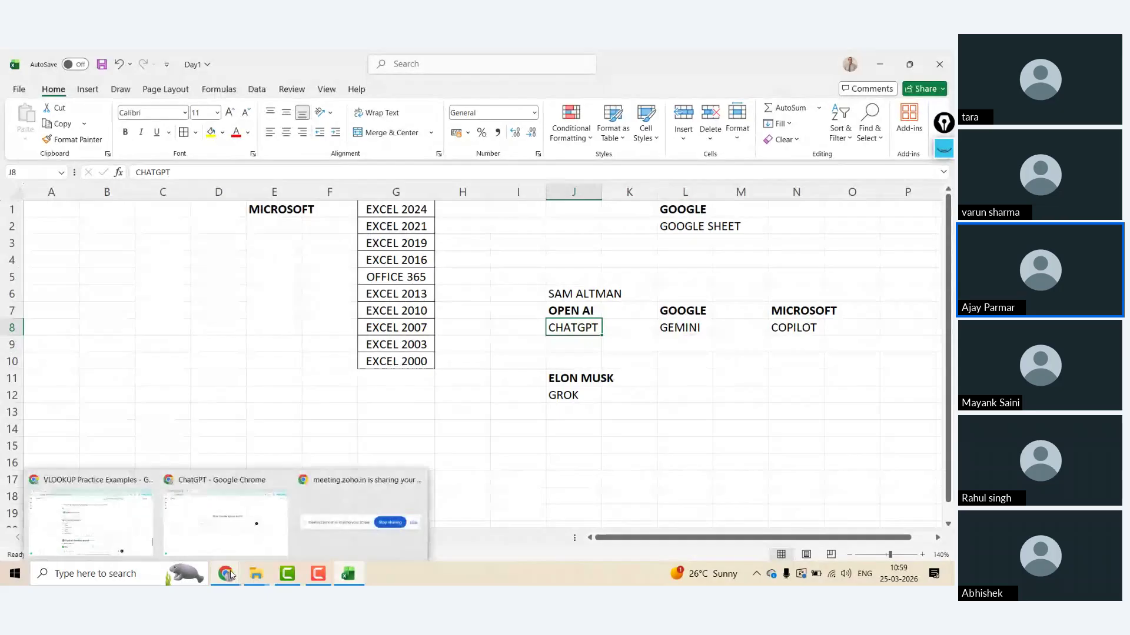
left_click(224, 531)
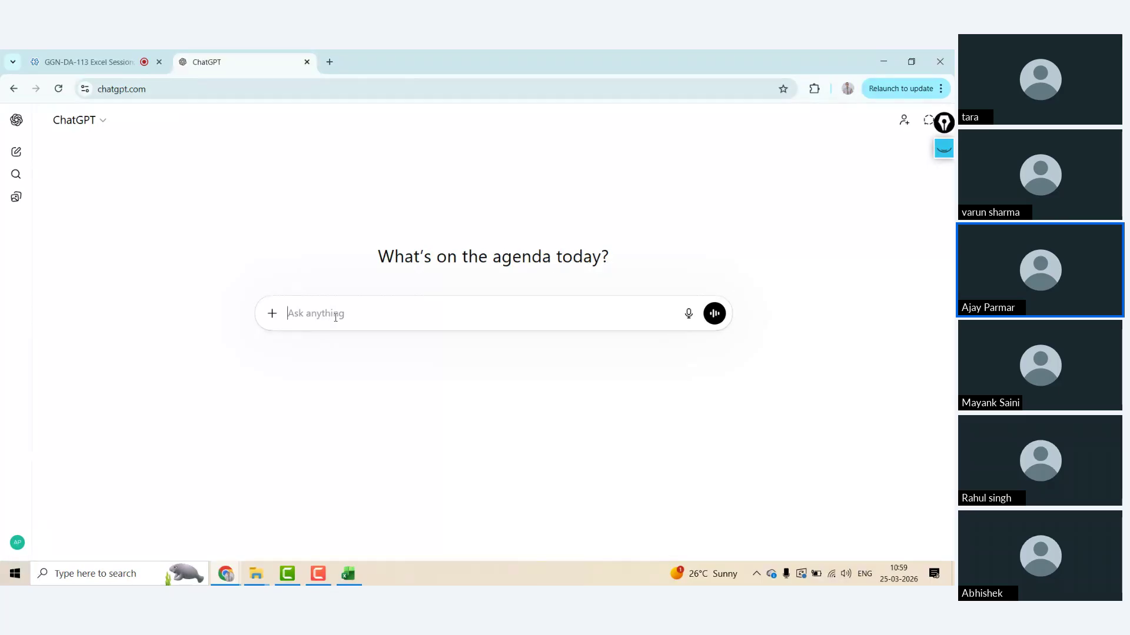
type("WHAT ARE THINGS I")
type("NEED TO KNOW IN BASIC EXCEL")
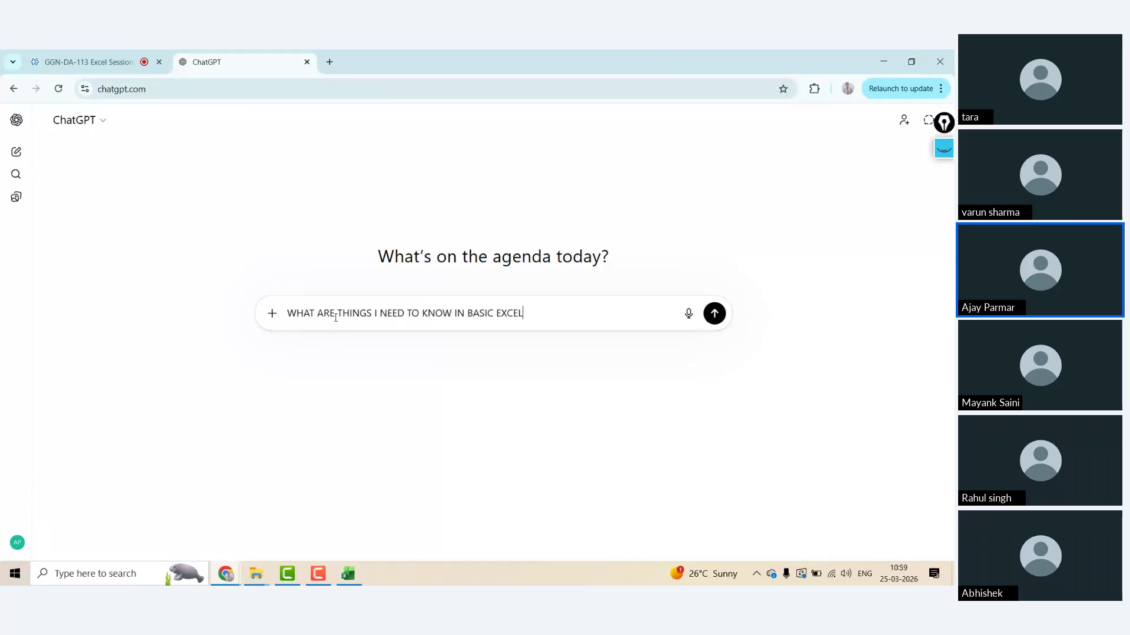
key("Return")
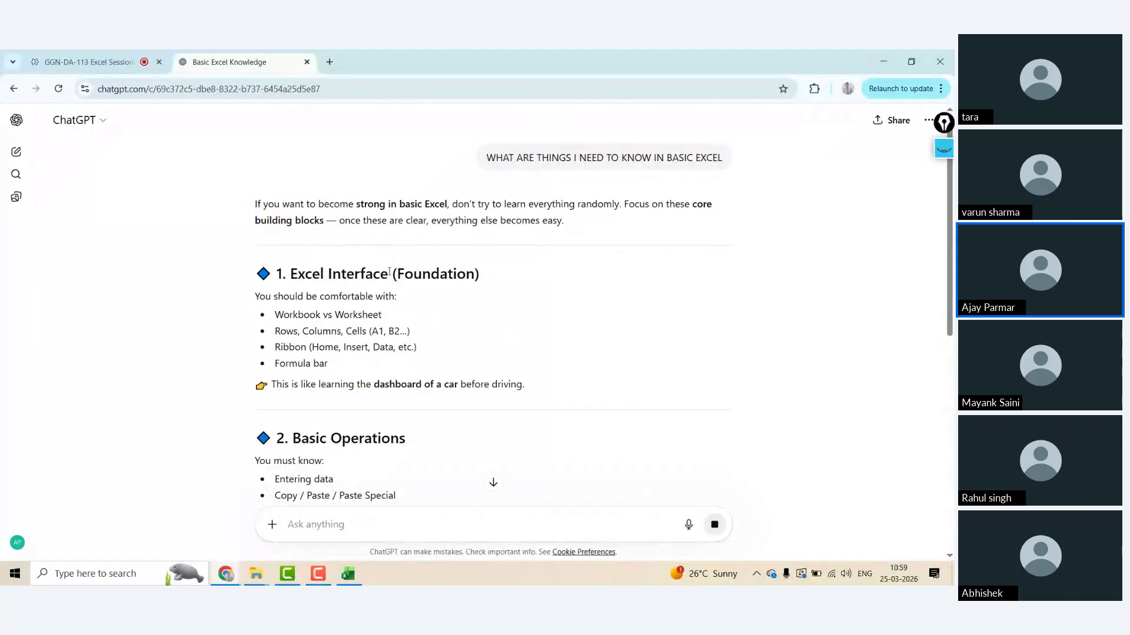
- Copy the Excel Interface (Foundation) list from "You should be comfortable with:" through the Formula bar bullet
left_click_drag(258, 296, 345, 369)
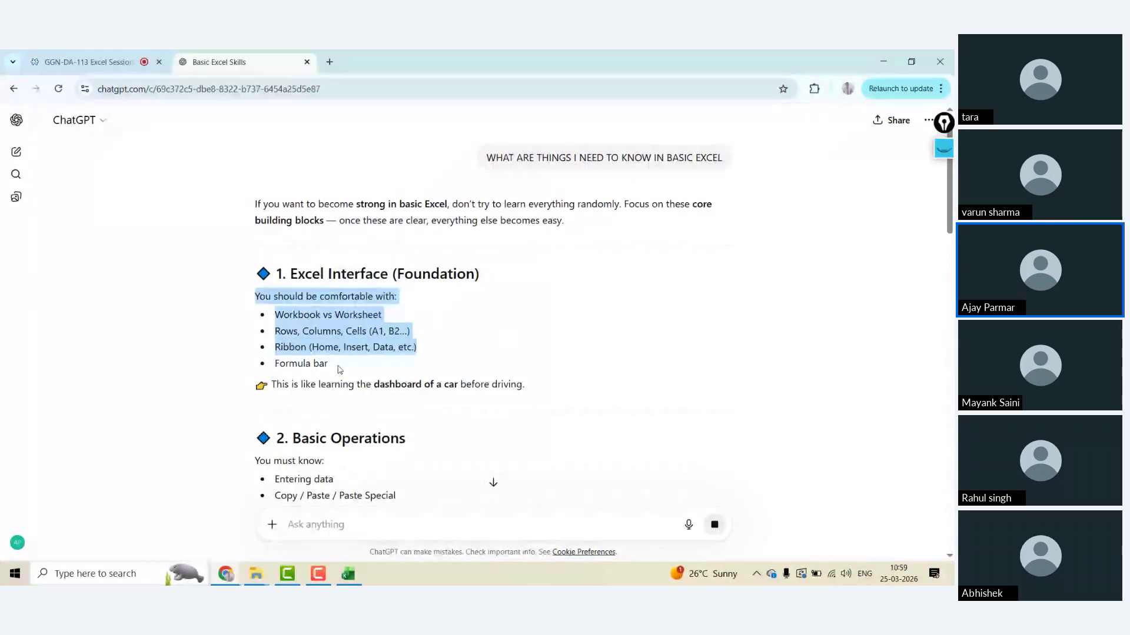
left_click_drag(323, 369, 325, 365)
key("ctrl+c")
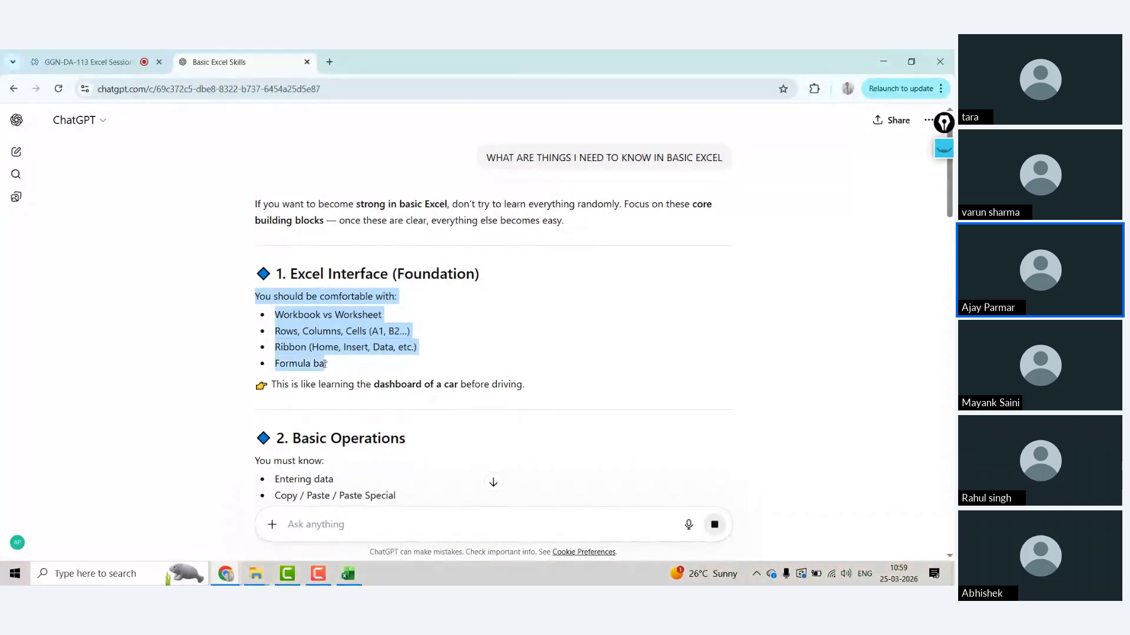
- Switch back to the Day1 workbook in Excel, add a new sheet and paste the copied list at A1
left_click(348, 575)
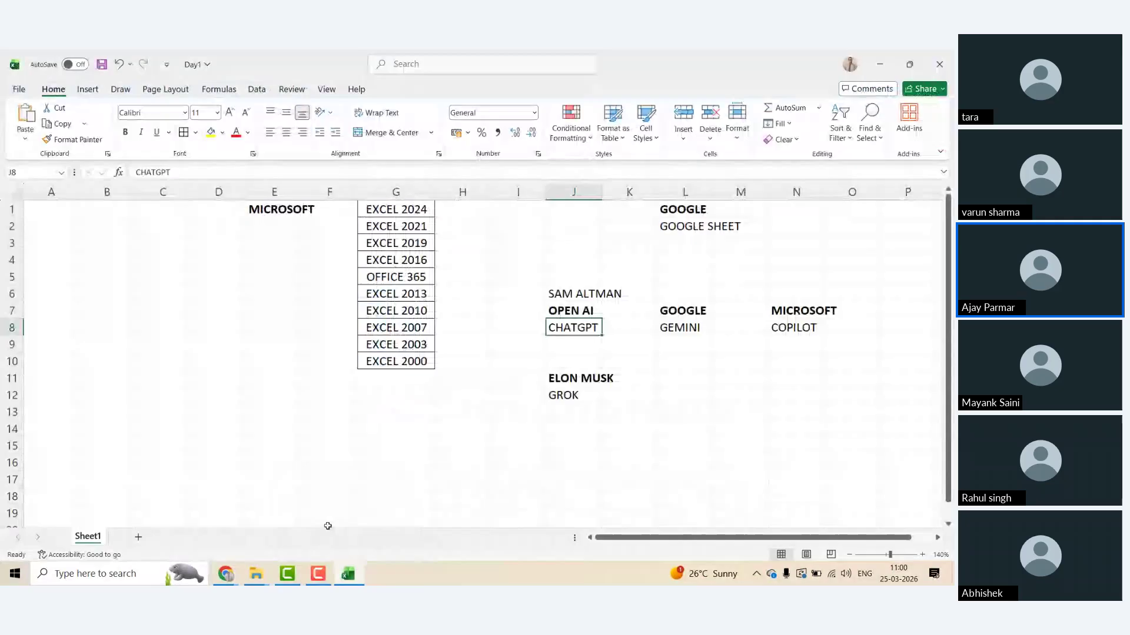
left_click(139, 538)
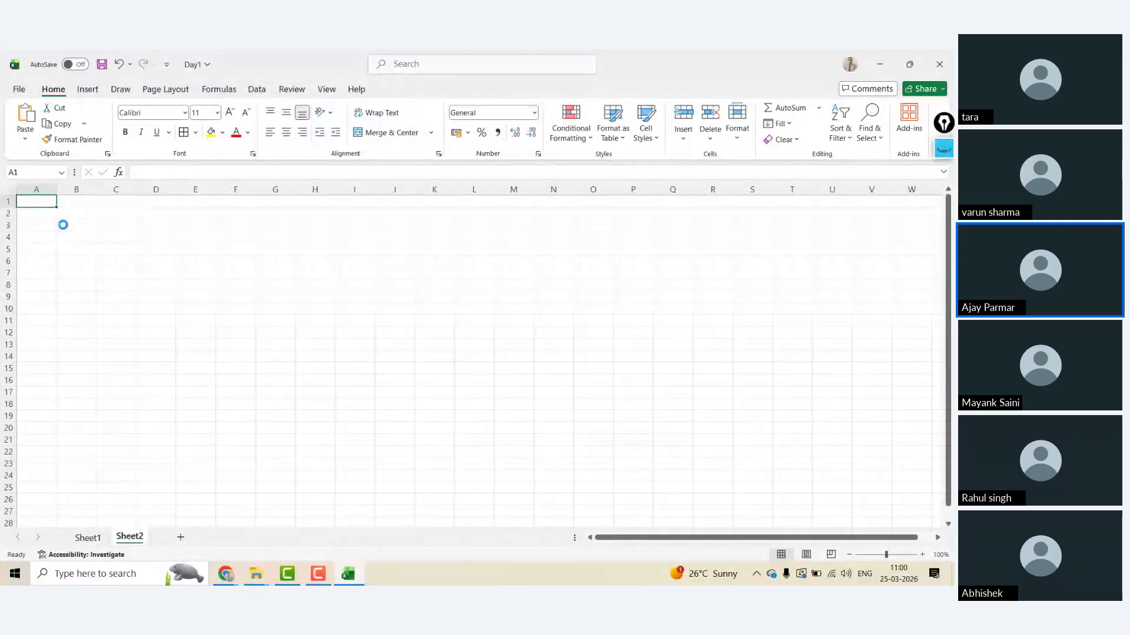
key("ctrl+v")
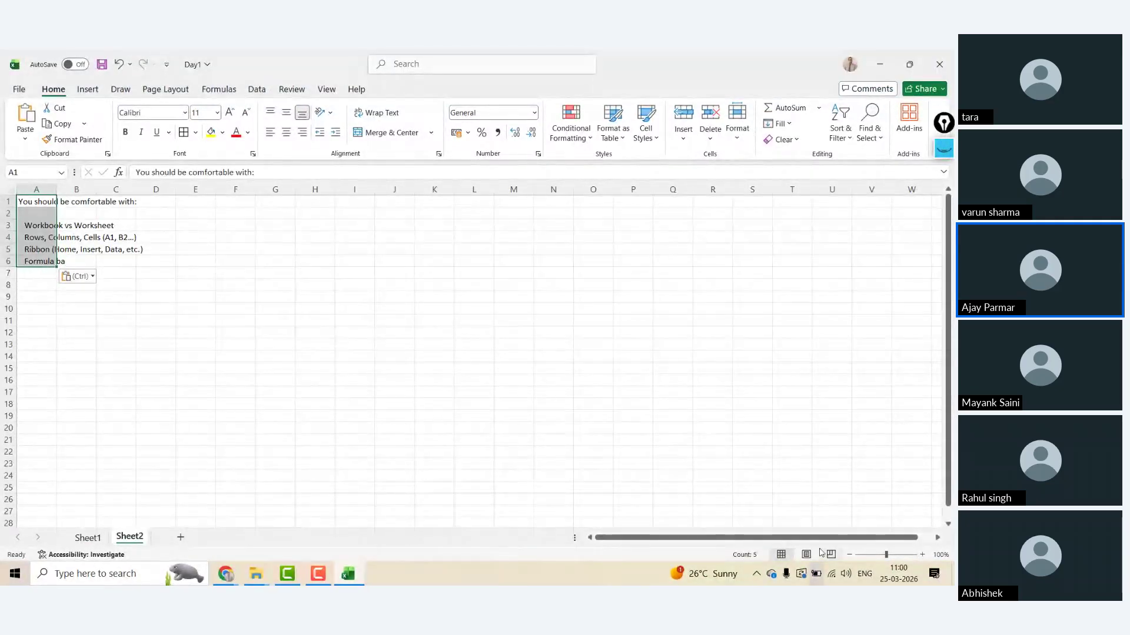
- Zoom the new sheet to 160% and delete the "You should be comfortable with:" line from cell A1
left_click(922, 554)
left_click(922, 555)
left_click(922, 554)
left_click(921, 554)
left_click(922, 554)
left_click(922, 554)
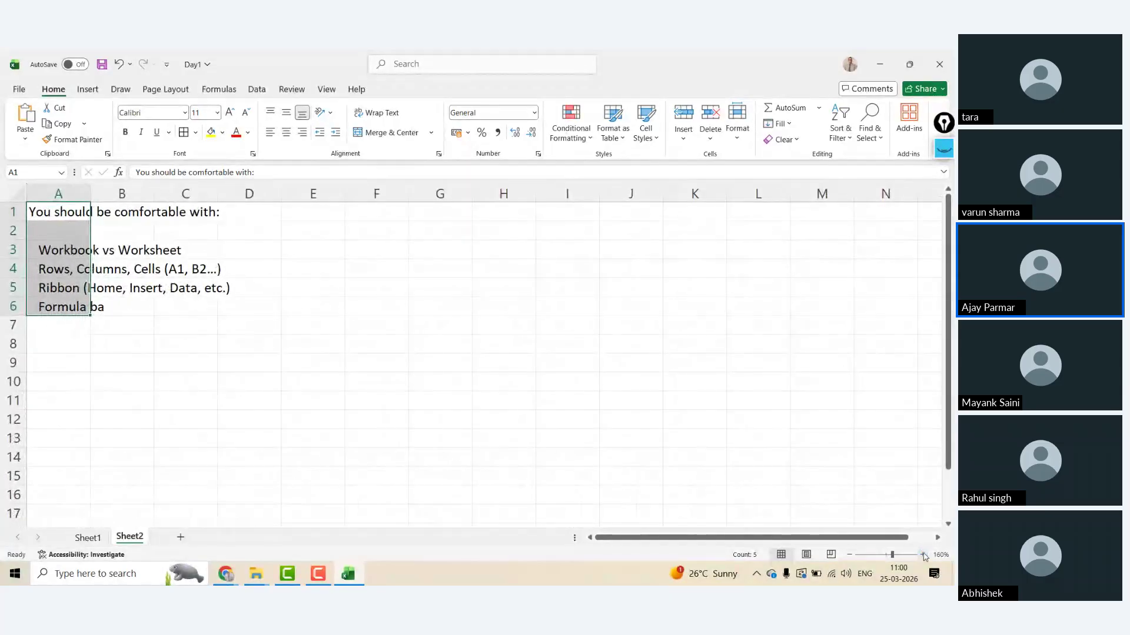
left_click(78, 209)
key("Down")
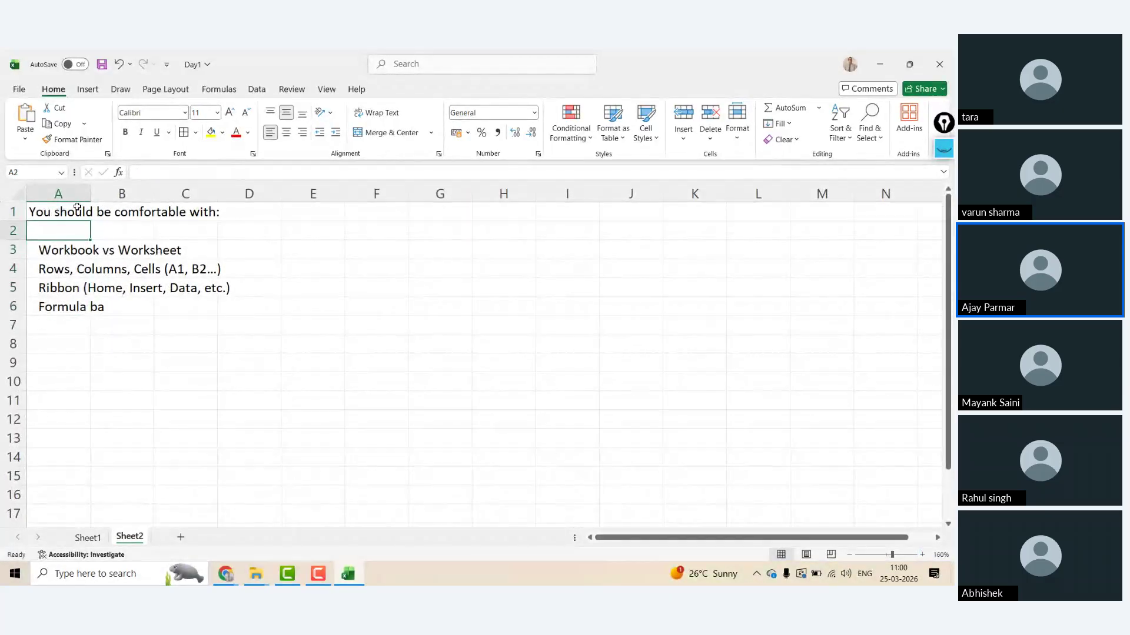
left_click(77, 207)
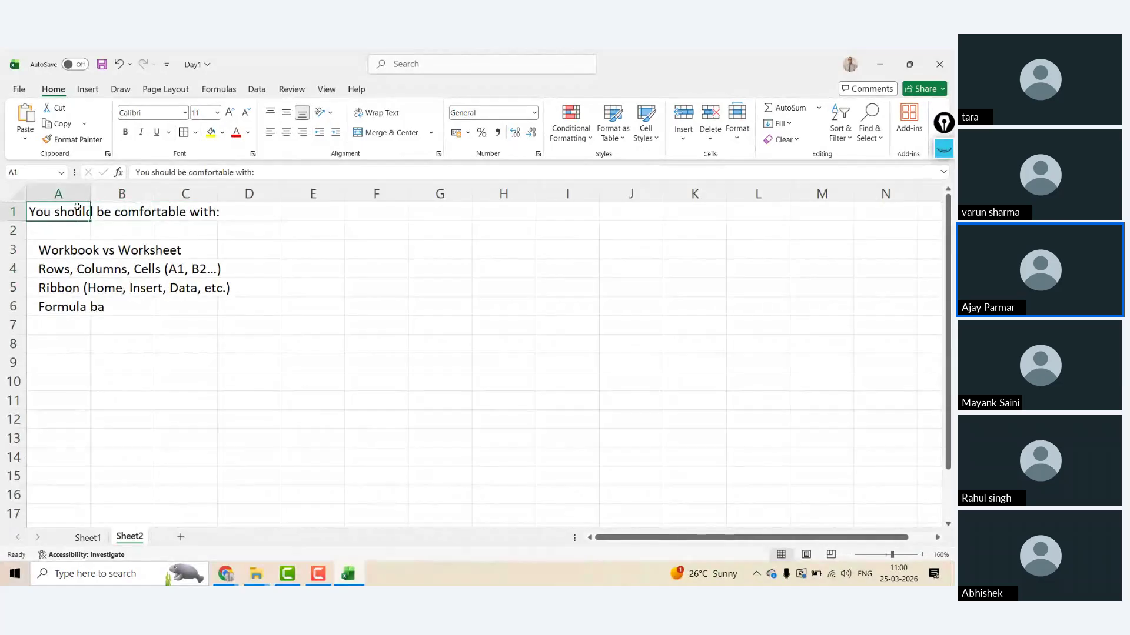
key("Delete")
- Move the four list entries in A3:A6 up so they start at cell A1
key("Down")
key("Down")
key("shift+Down")
key("shift+Down")
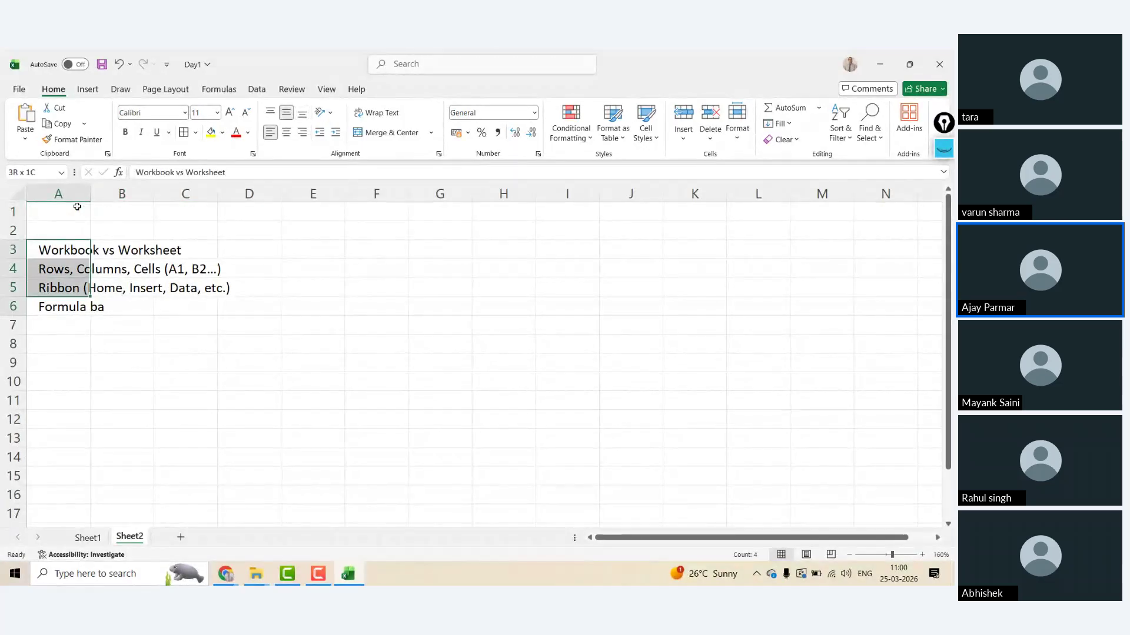
key("shift+Down")
key("ctrl+x")
left_click(77, 207)
key("ctrl+v")
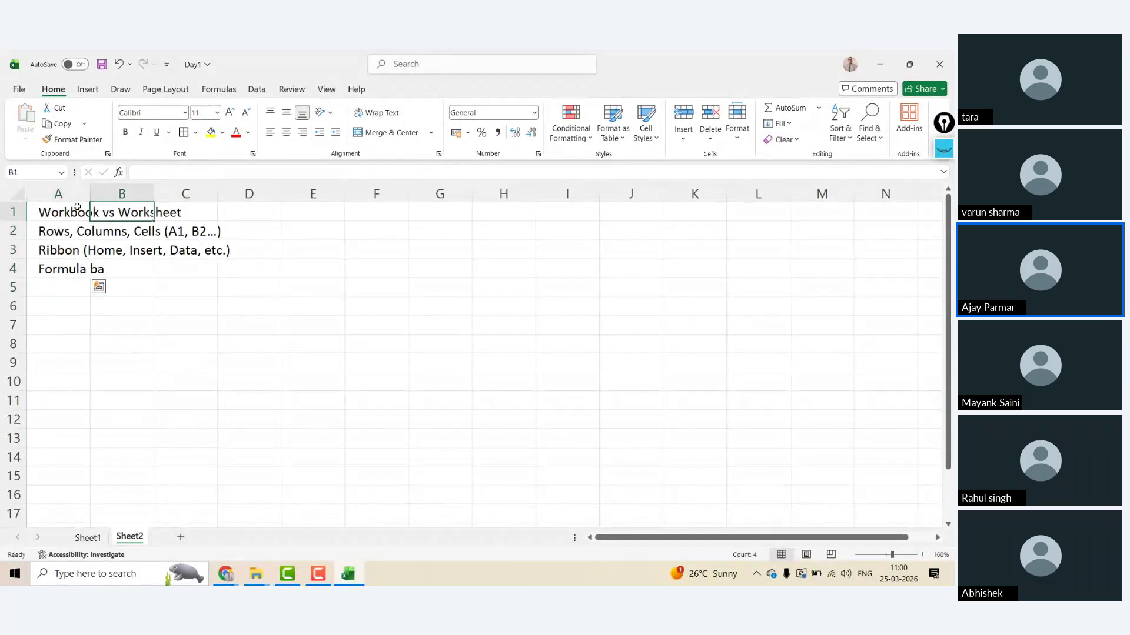
- Fit column A's width to its contents and move the entries in A2:A4 down one row to start at A3
left_click(77, 207)
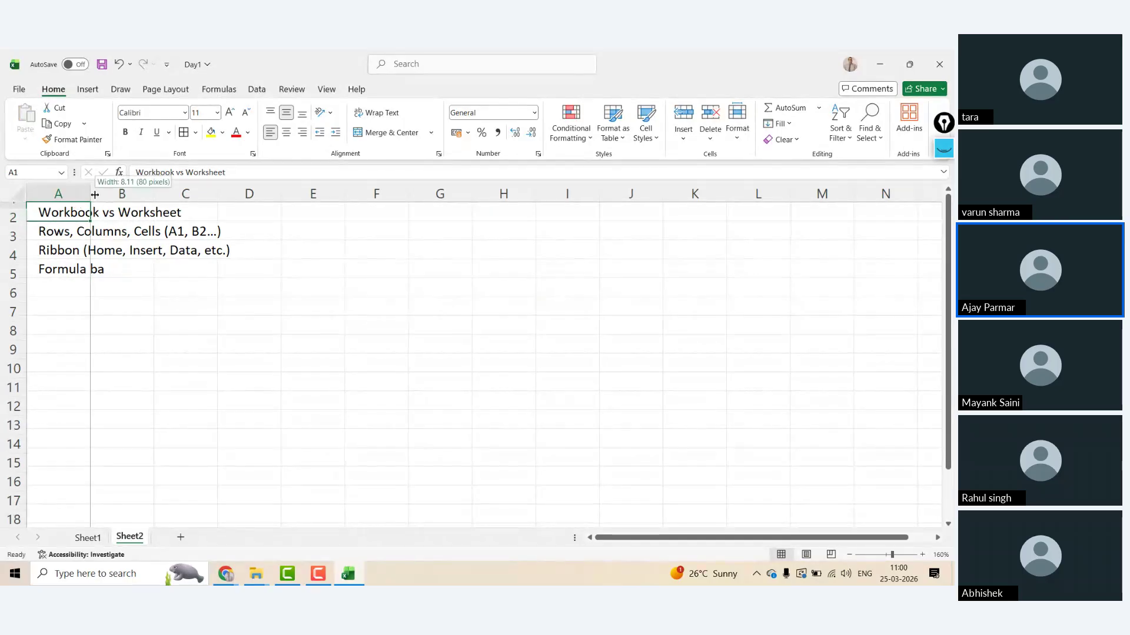
double_click(90, 193)
left_click(105, 233)
key("ctrl+shift+Down")
key("ctrl+shift+Down")
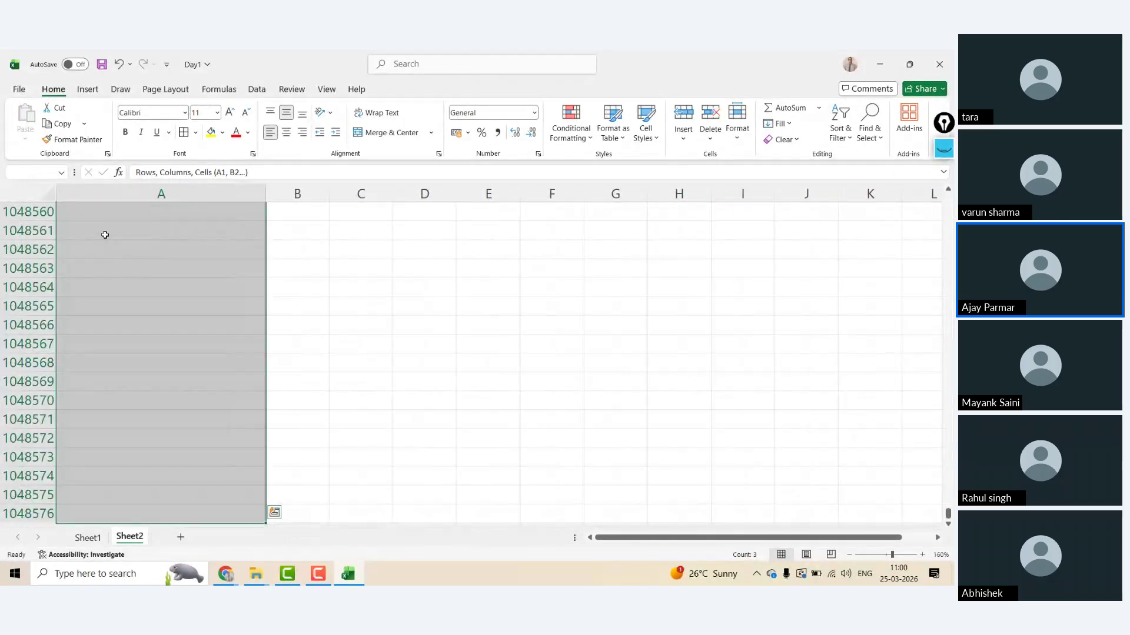
key("ctrl+shift+Up")
key("ctrl+x")
key("Down")
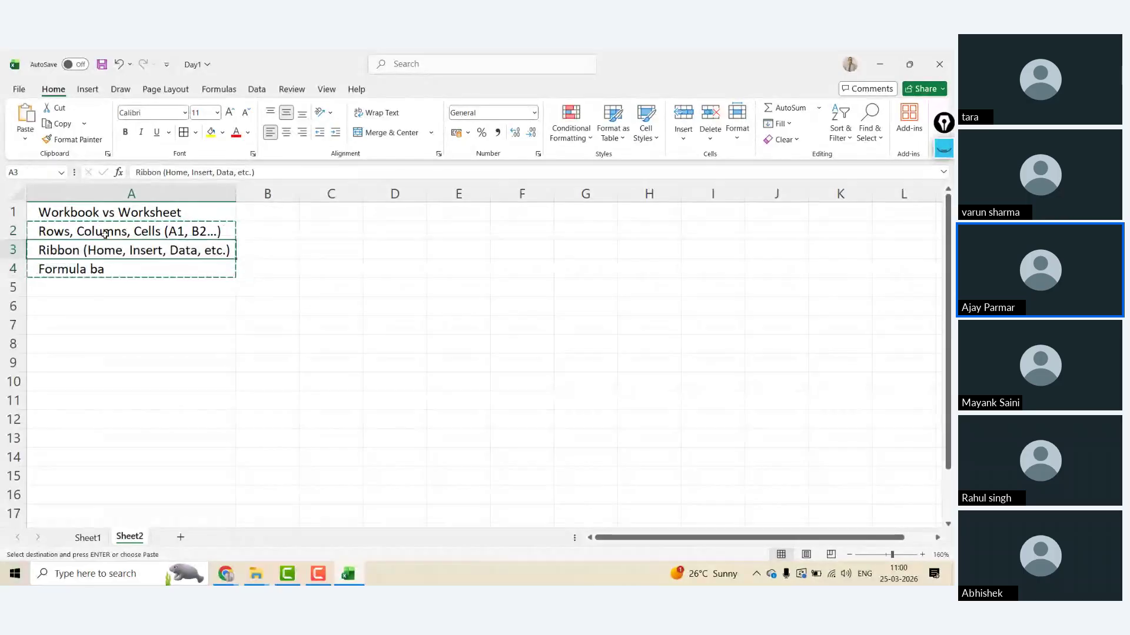
key("ctrl+v")
- Enter "Worksheet" in the empty cell A2
left_click(105, 235)
type("Worksheet")
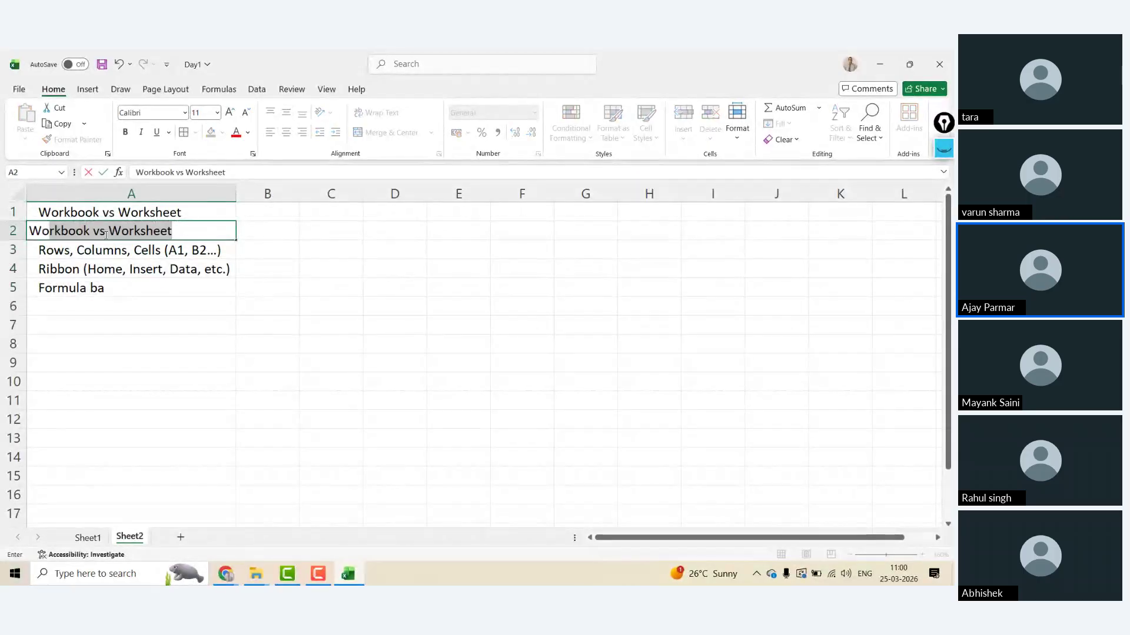
key("Up")
- Shorten the entry in cell A1 to "Workbook"
key("Up")
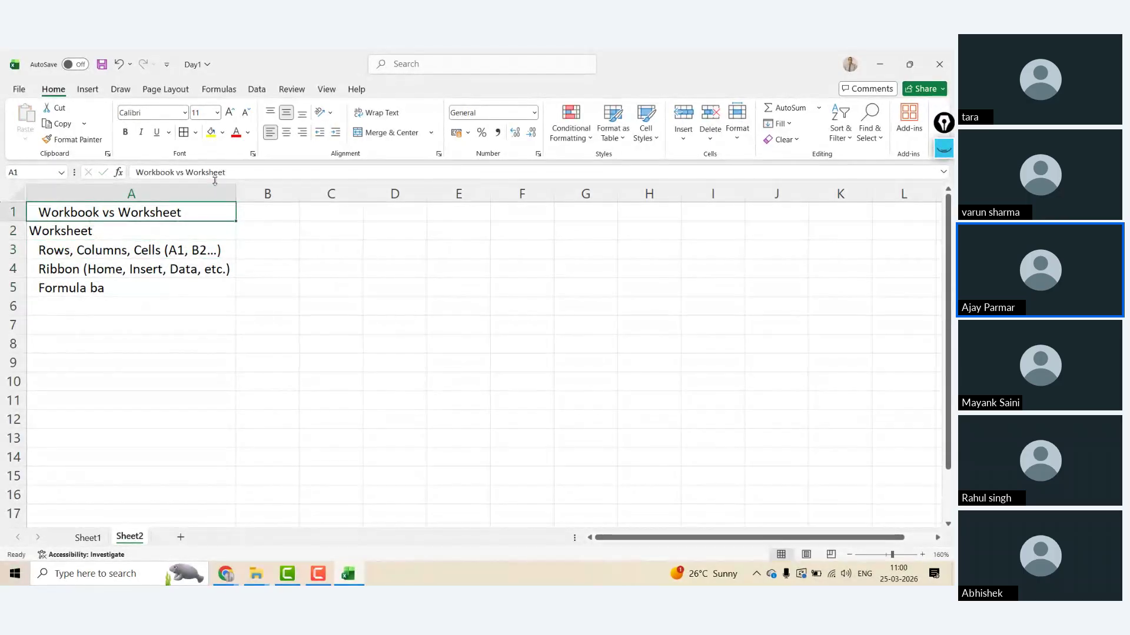
key("F2")
key("BackSpace")
key("BackSpace")
key("BackSpace")
key("BackSpace")
key("BackSpace")
key("BackSpace")
key("BackSpace")
key("BackSpace")
key("BackSpace")
key("BackSpace")
key("BackSpace")
key("BackSpace")
key("BackSpace")
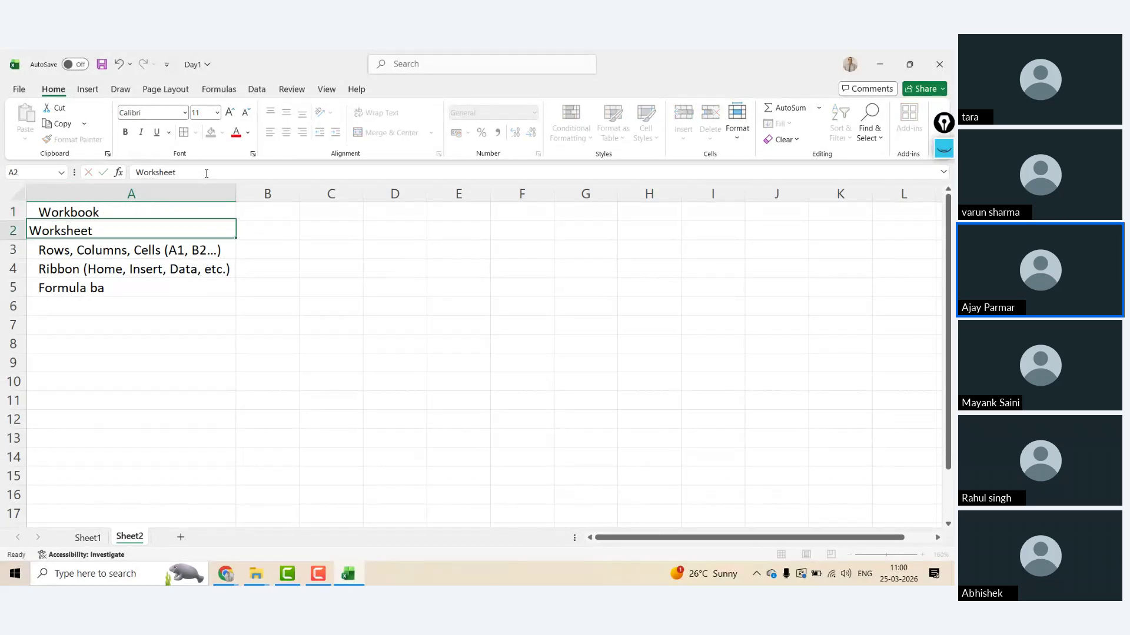
- Center the text horizontally in the whole of column A
left_click(194, 193)
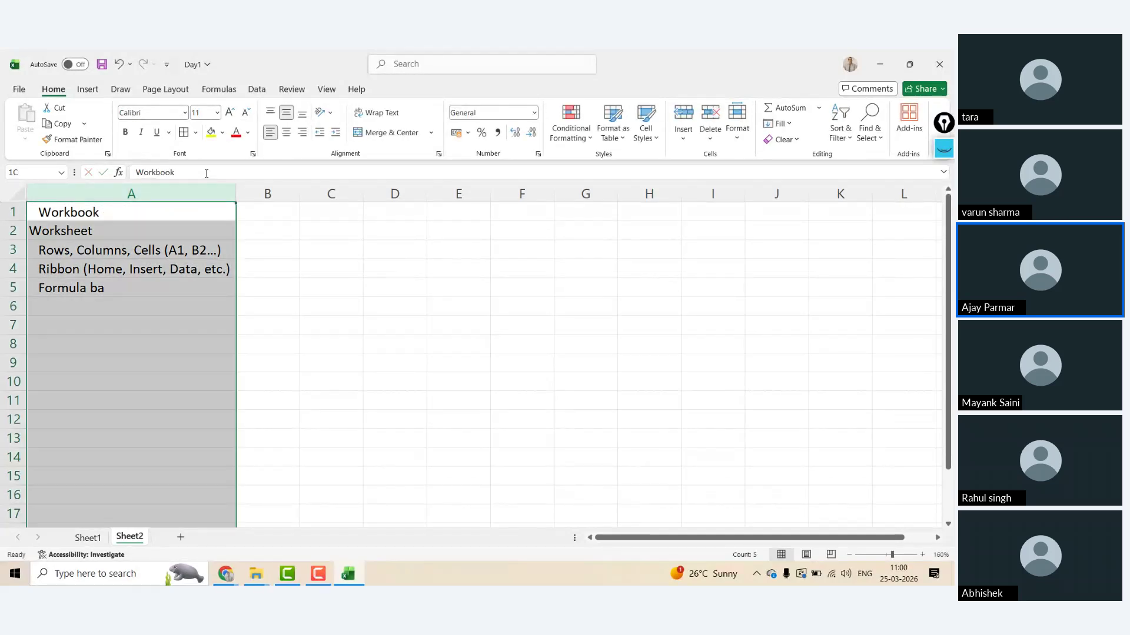
left_click(285, 132)
left_click(287, 260)
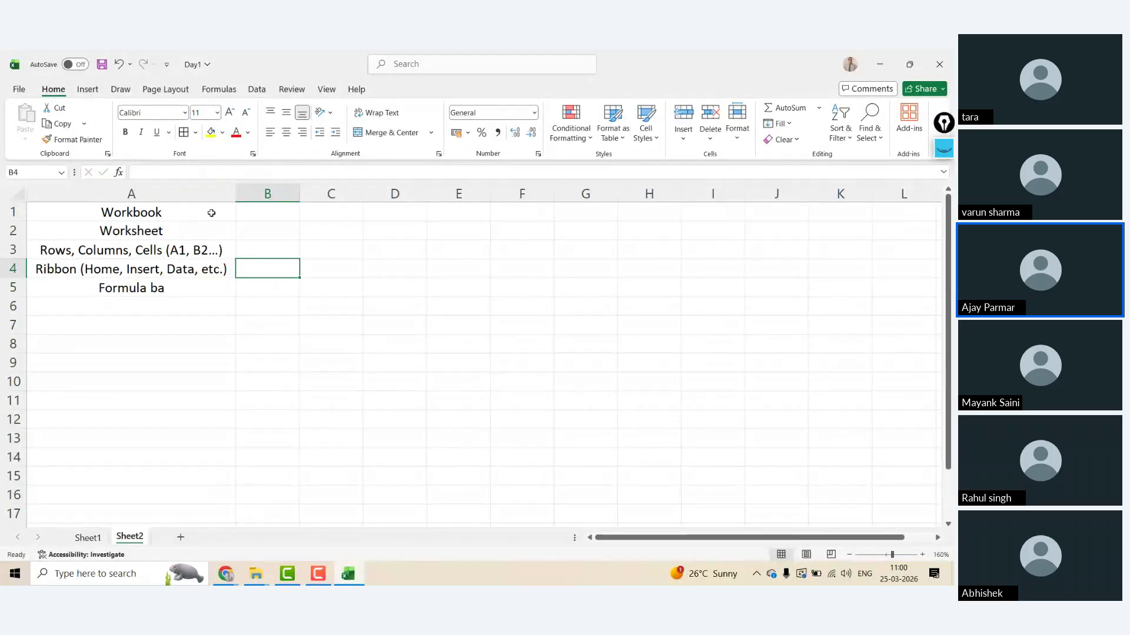
left_click(157, 211)
key("Tab")
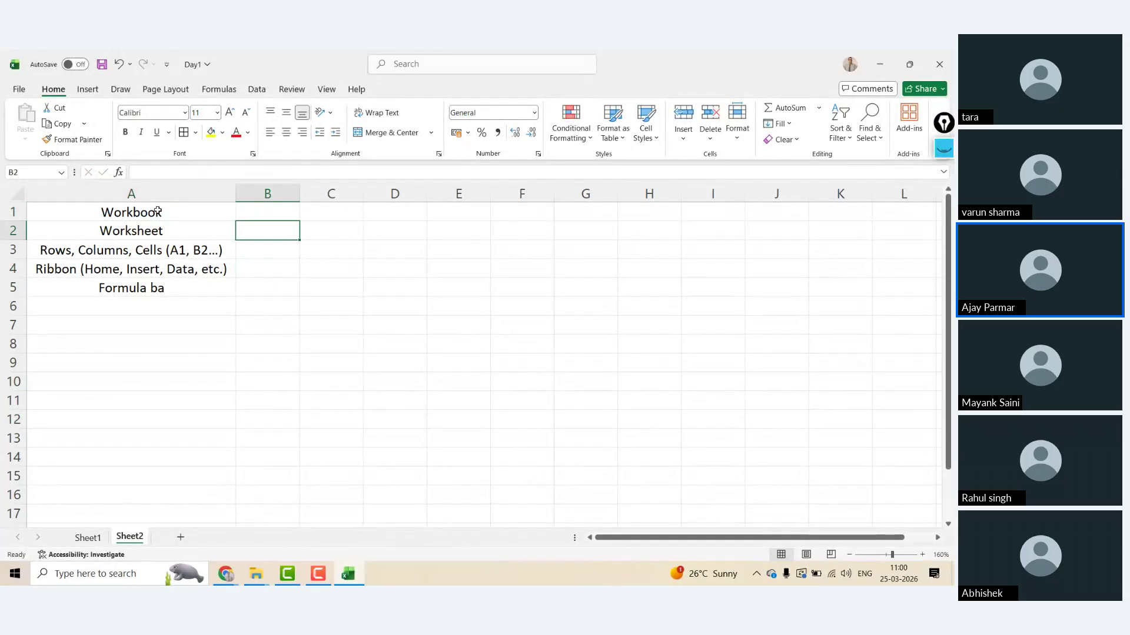
key("Return")
left_click(383, 339)
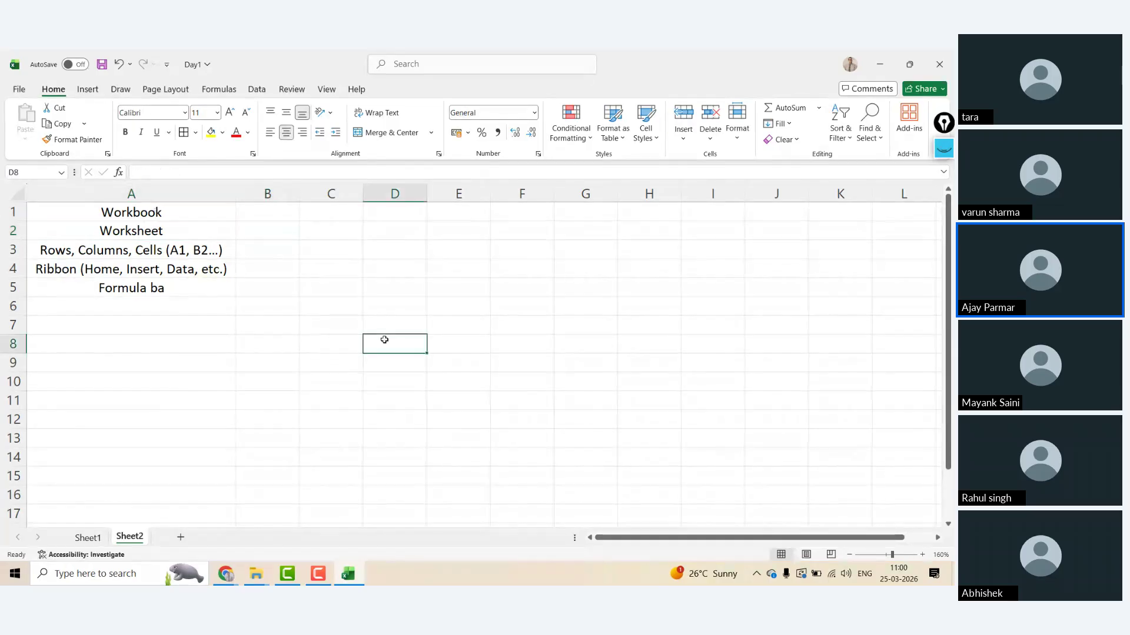
left_click(335, 259)
key("ctrl+Down")
key("Up")
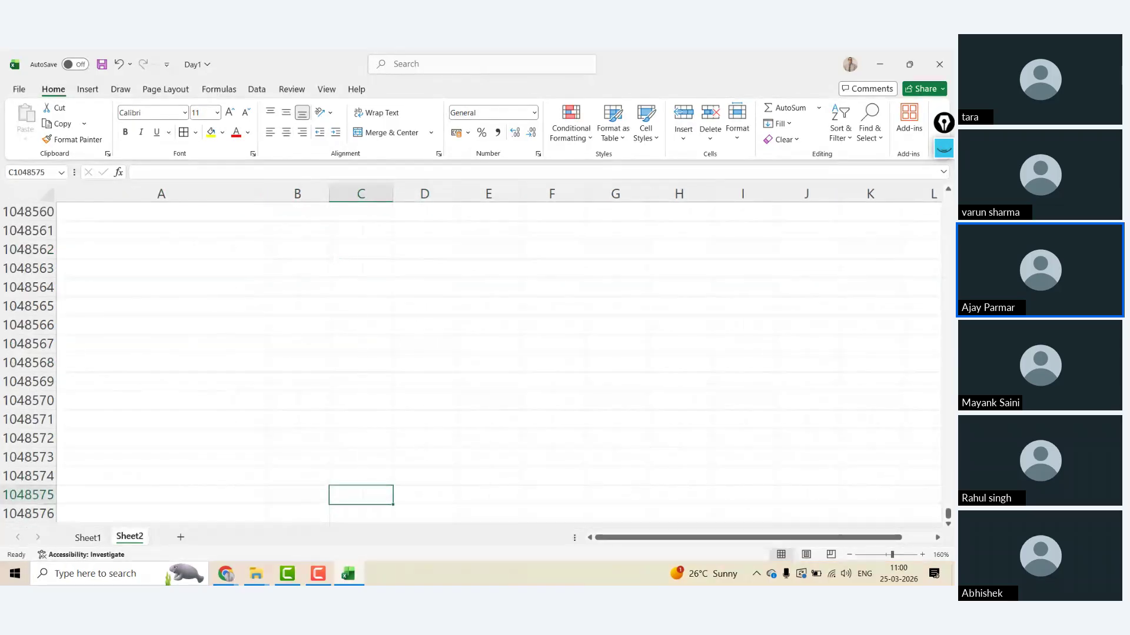
- Enter the sample texts "sdf", "sfdsf", "dsf" and "dsf" in cells E5 to E8
key("ctrl+Up")
key("Down")
key("Down")
key("Down")
key("Down")
key("Right")
key("Right")
type("sdf")
key("Return")
type("sf")
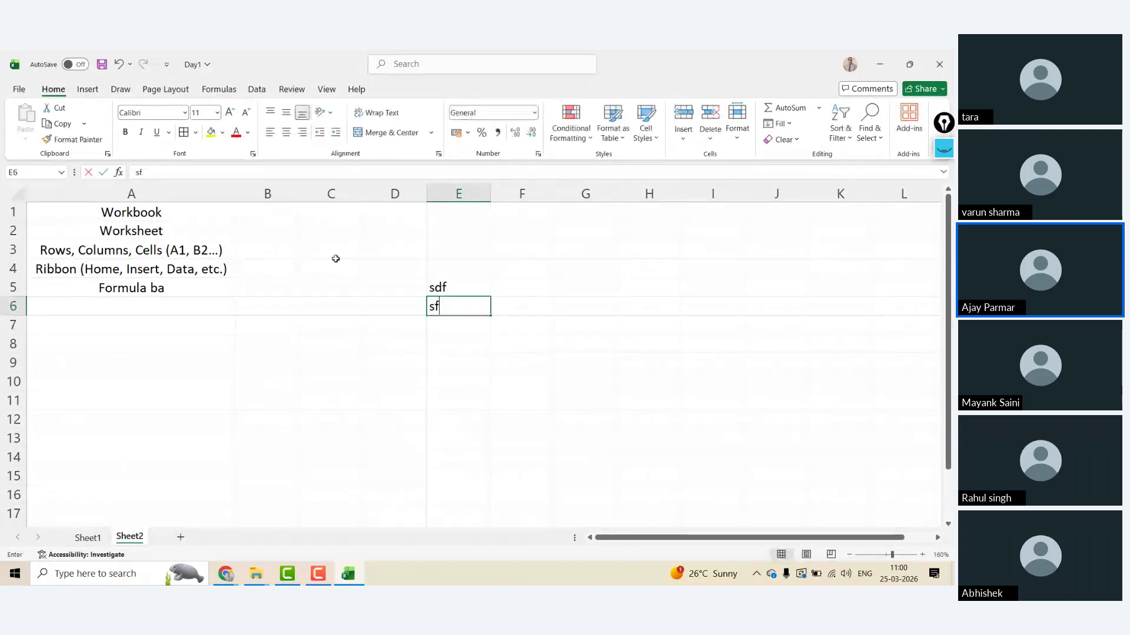
type("dsf dsf dsf")
- Clear the sample texts from cells E5 to E8 and return to the rows, columns and cells topic in A3
key("Up")
key("Up")
key("Up")
key("Up")
key("ctrl+shift+Down")
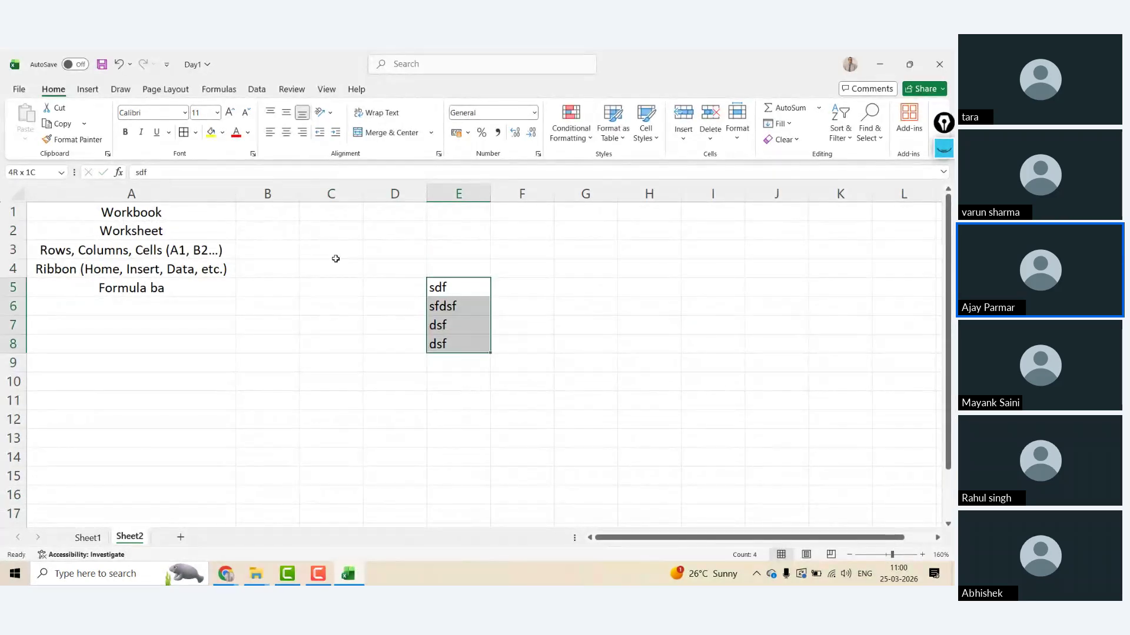
key("Delete")
key("Left")
key("Up")
key("Up")
key("Up")
key("Left")
key("Left")
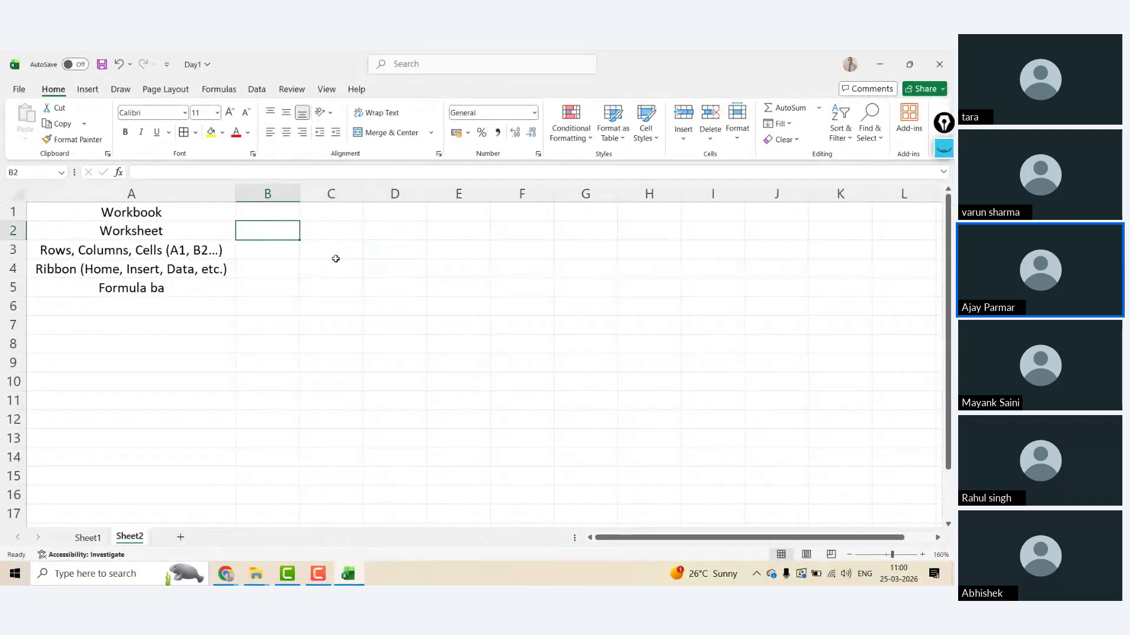
key("Left")
key("Down")
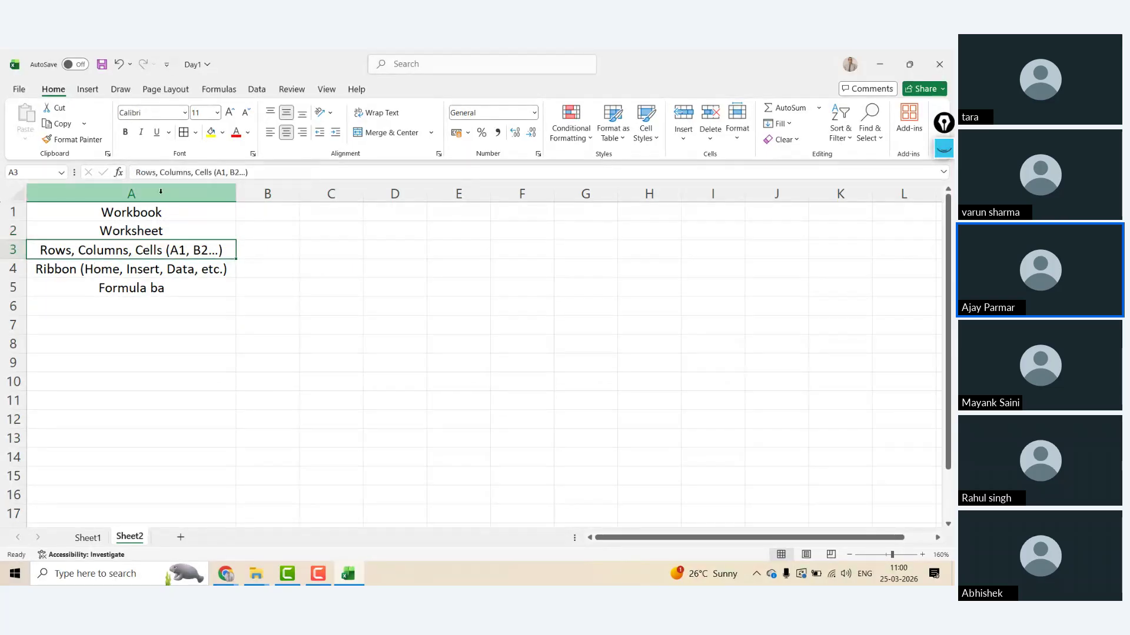
- Highlight columns A to G as a group, and move along row 1 to the sheet's last column
left_click_drag(161, 191, 588, 194)
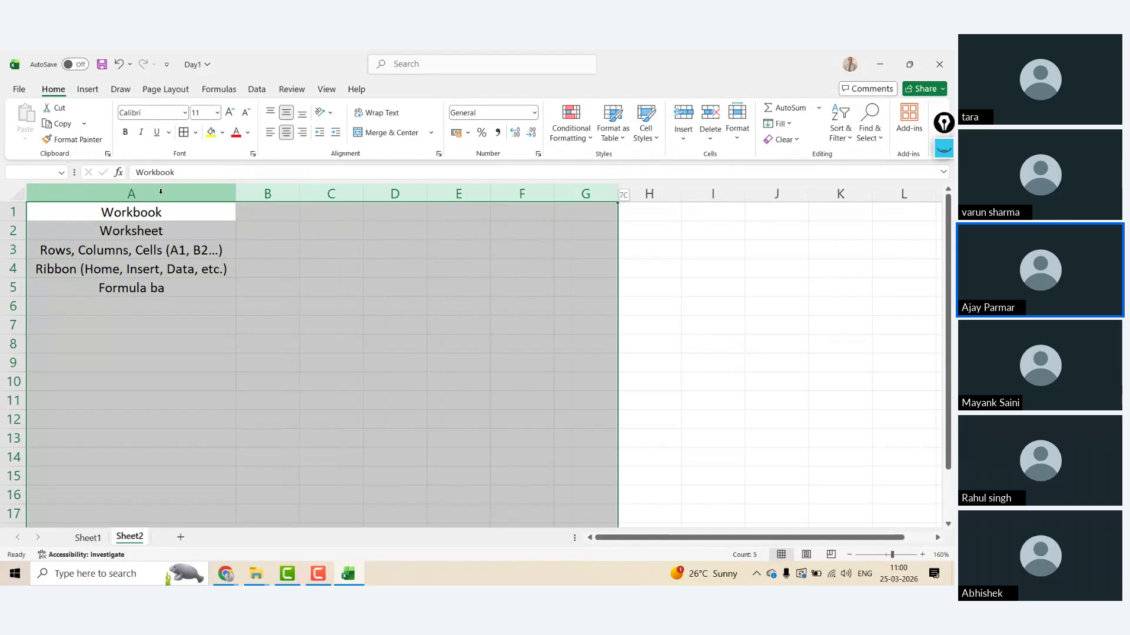
left_click(397, 213)
key("Right")
key("Right")
key("Right")
key("Right")
key("Right")
key("Right")
key("Right")
key("Right")
key("Right")
key("Right")
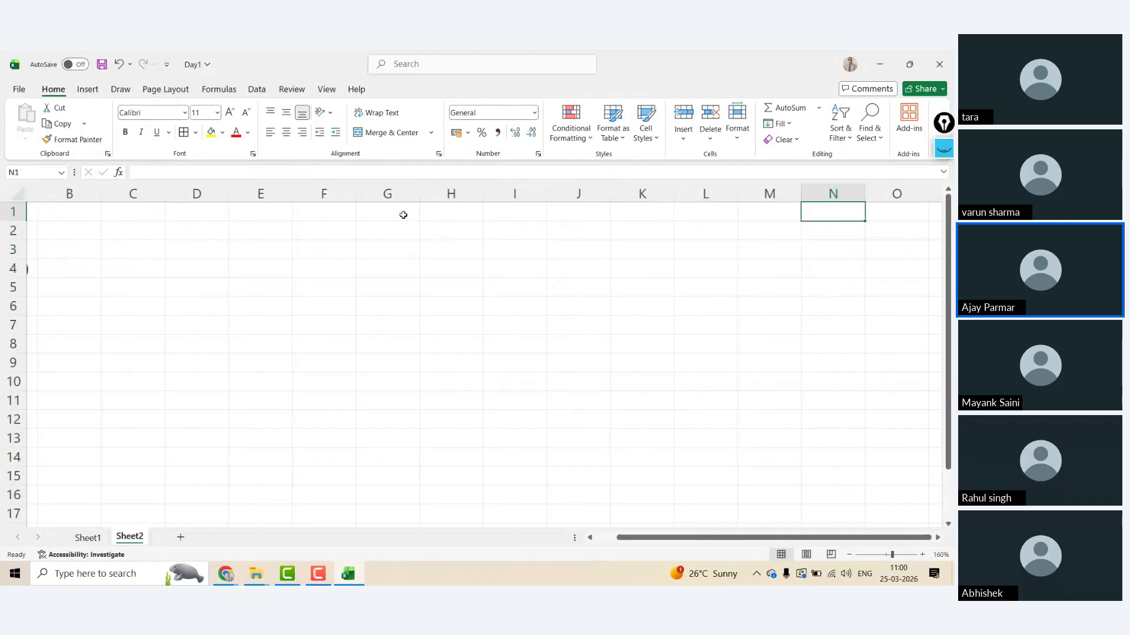
key("ctrl+Right")
key("Left")
key("Right")
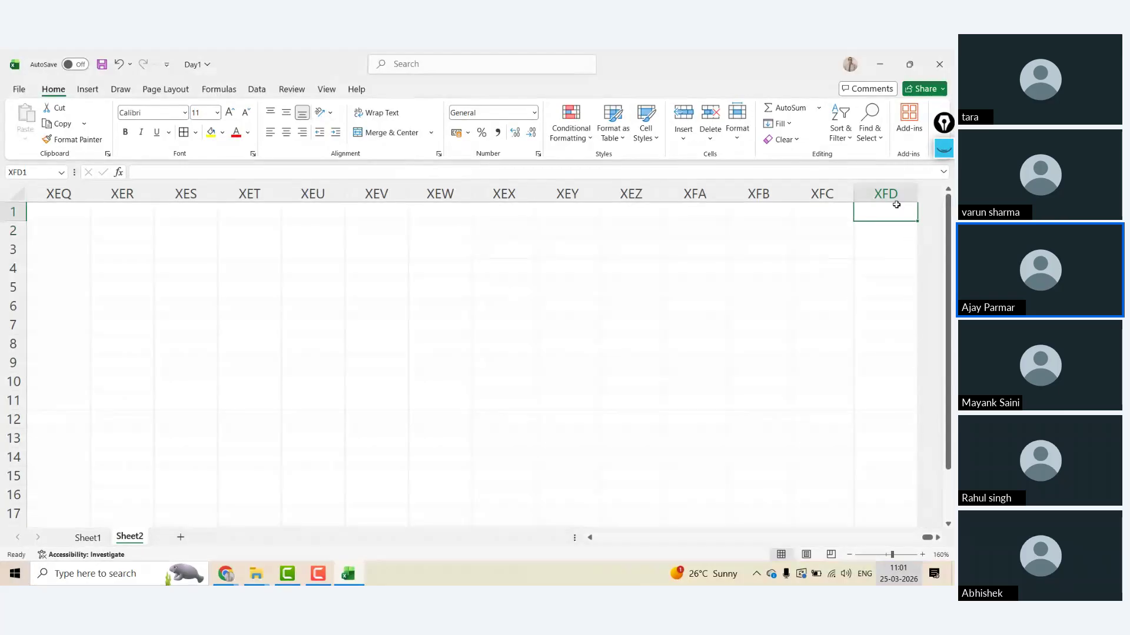
- Enter the formula =COLUMN() in cell XFD1, the first cell of the last column
key("ctrl+space")
key("Down")
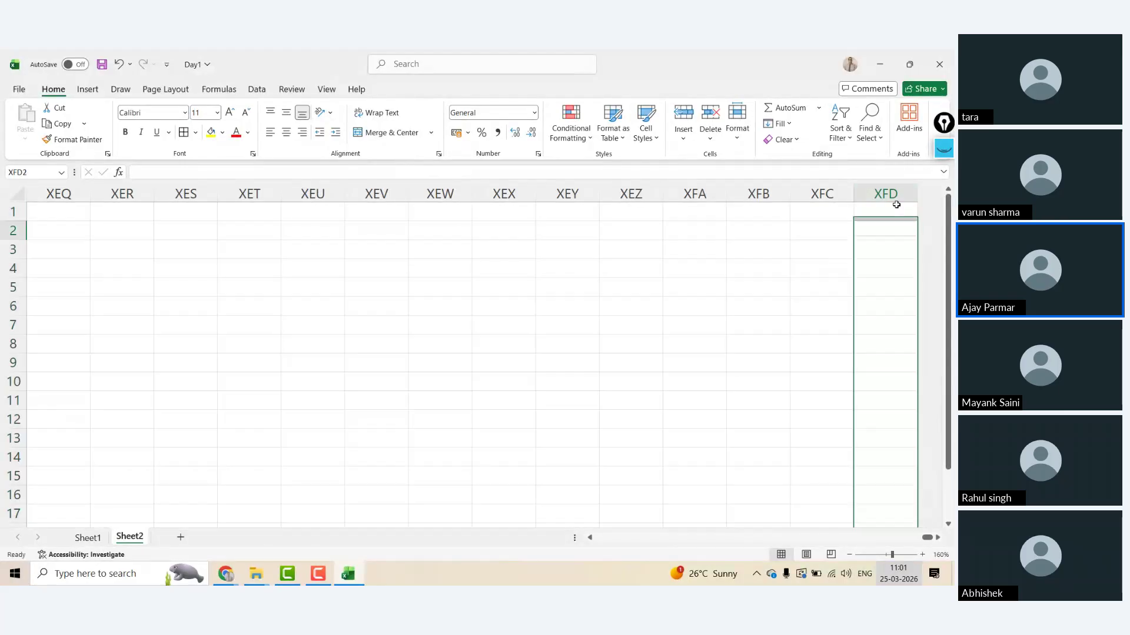
key("Up")
type("=column")
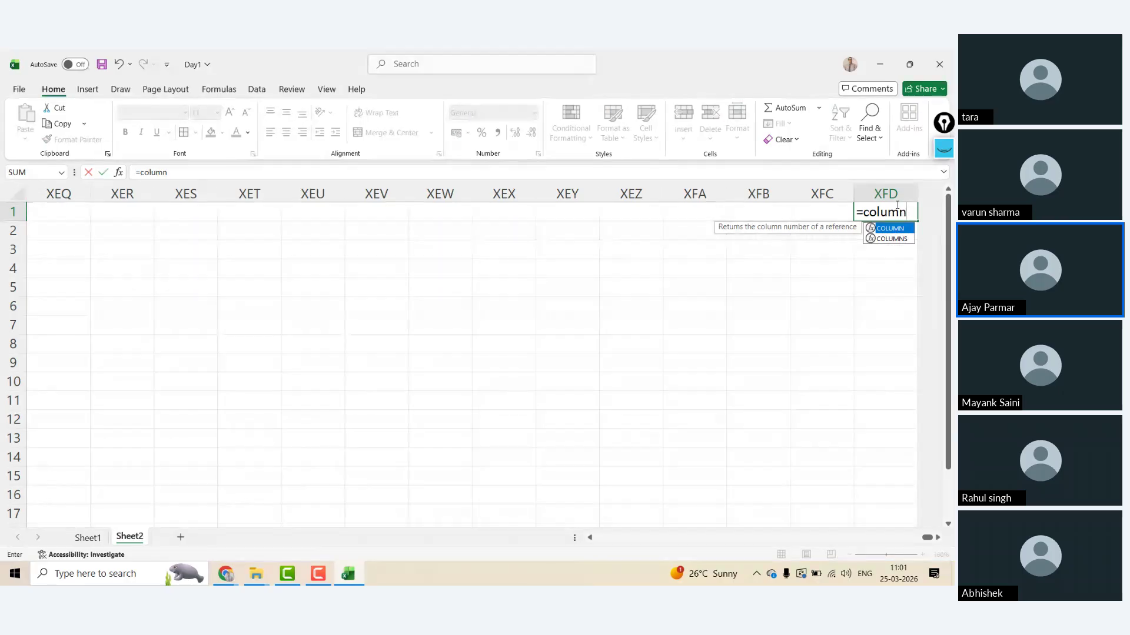
type("()")
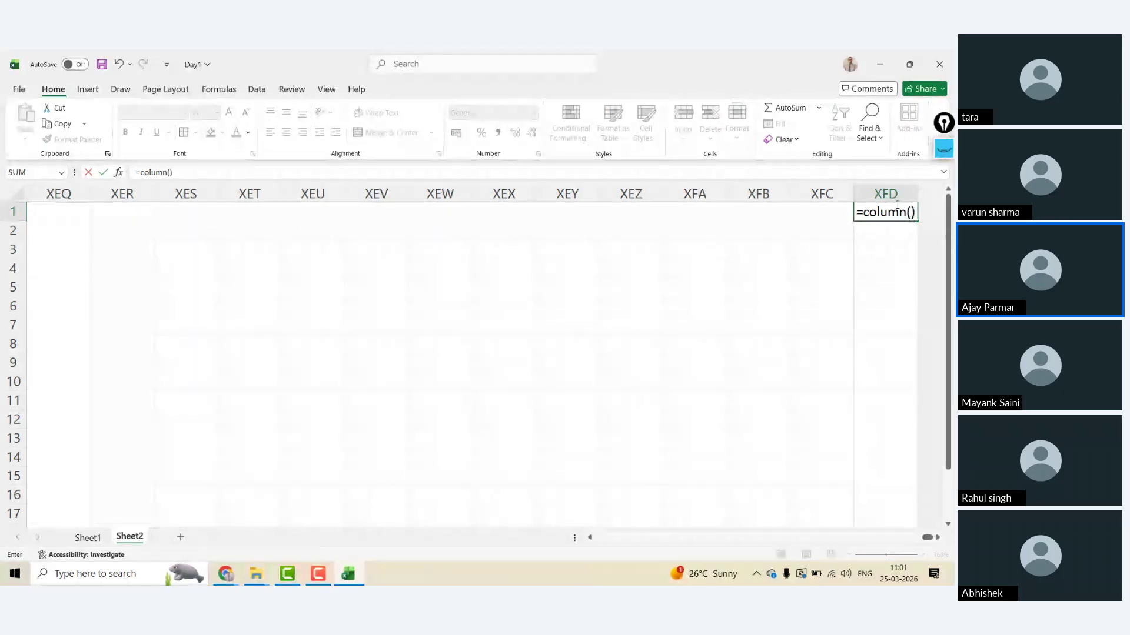
key("ctrl+Return")
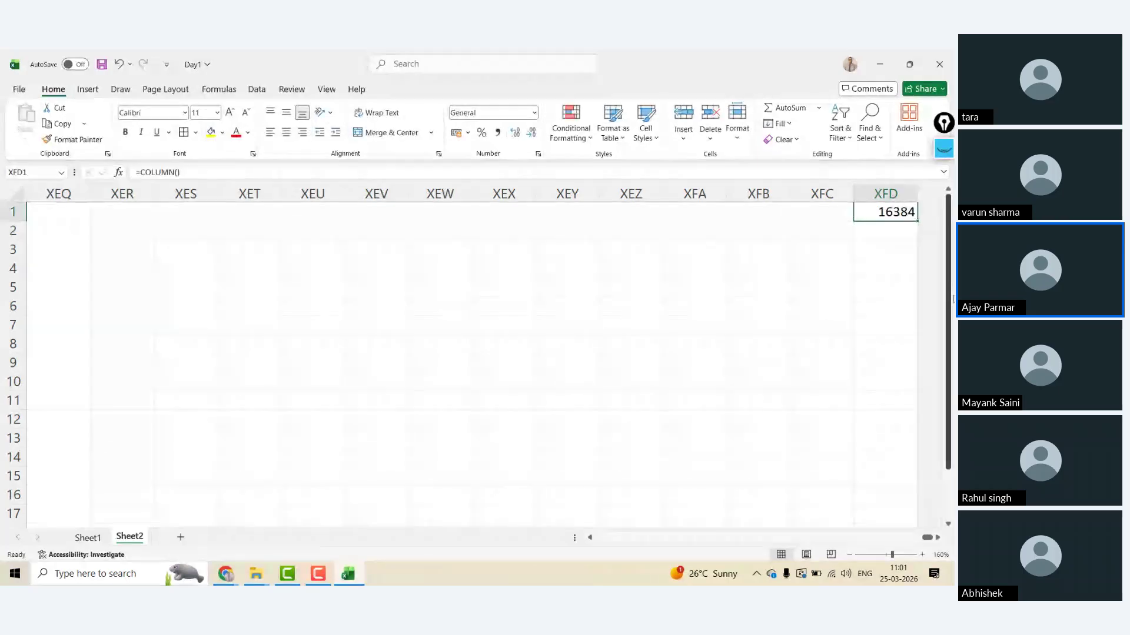
- Examine the column number returned by the formula in cell XFD1
key("Down")
key("Down")
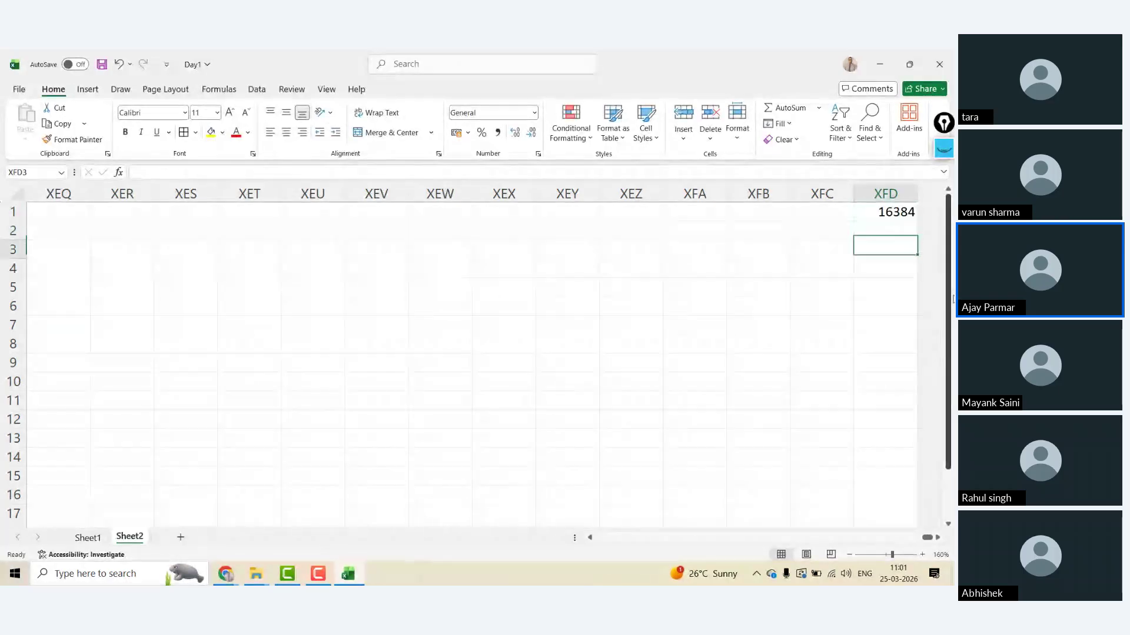
key("Up")
key("Up")
key("Down")
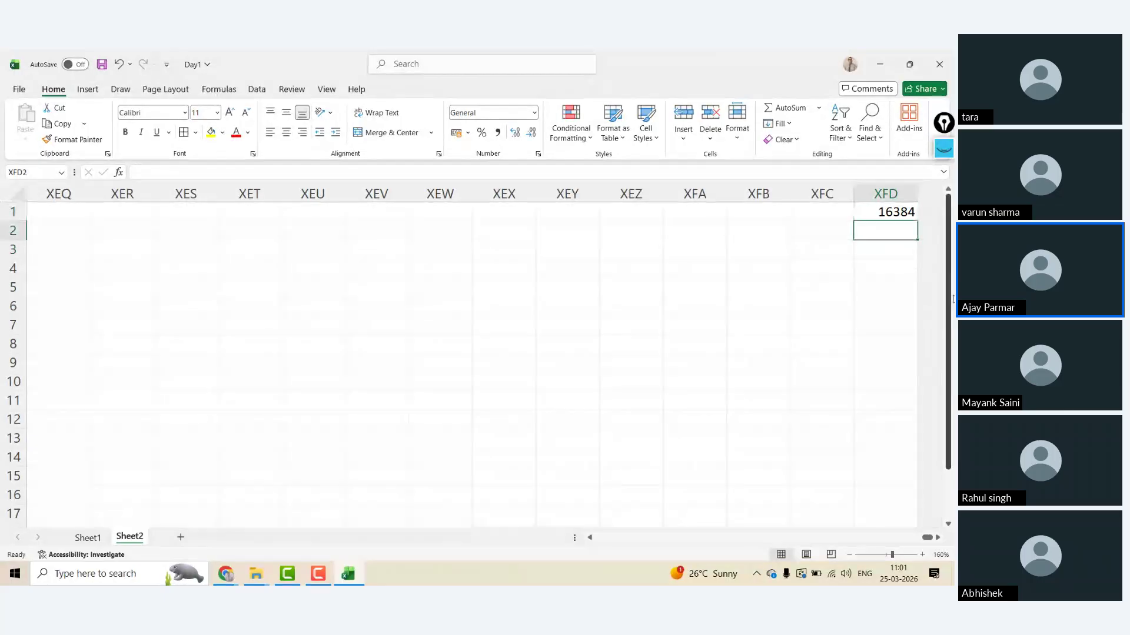
key("Up")
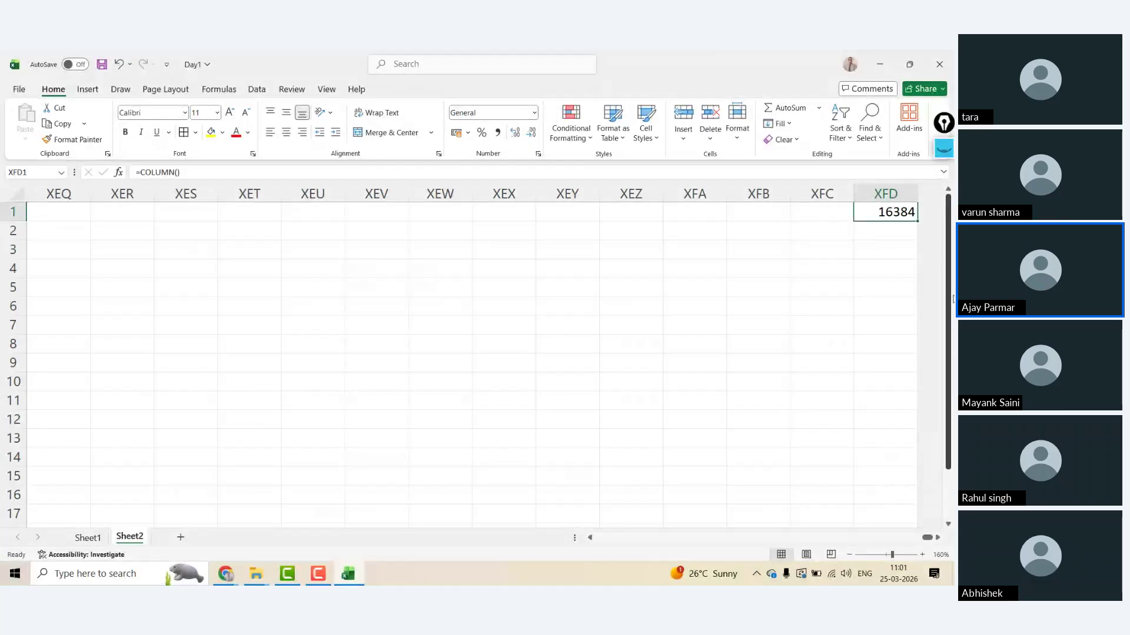
key("Down")
key("Down")
key("Up")
key("Up")
left_click(469, 250)
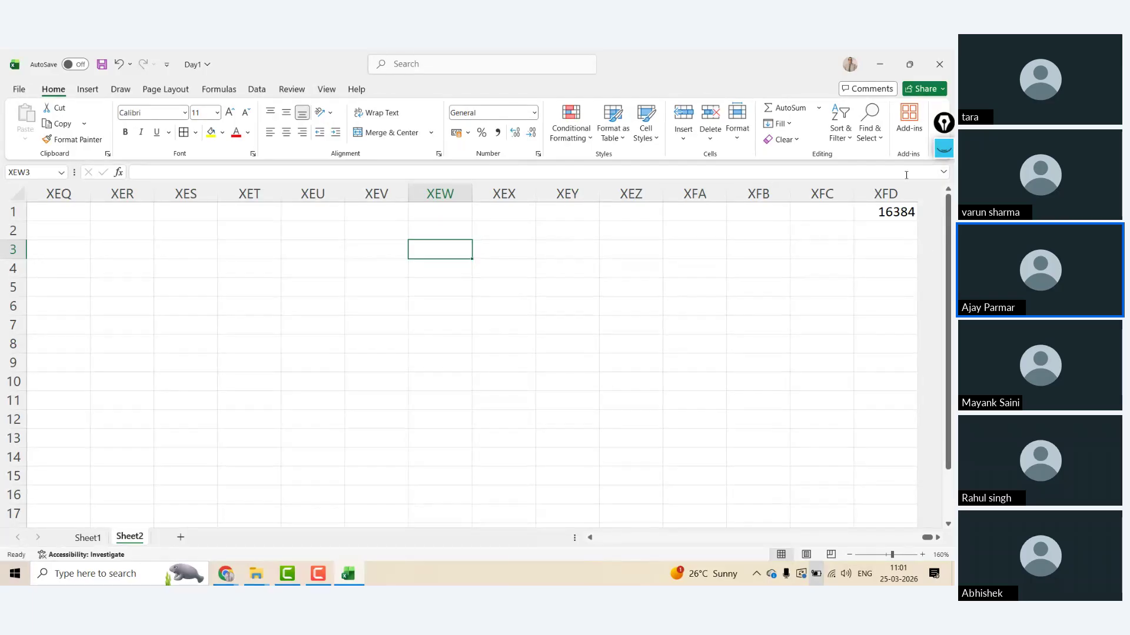
left_click(891, 214)
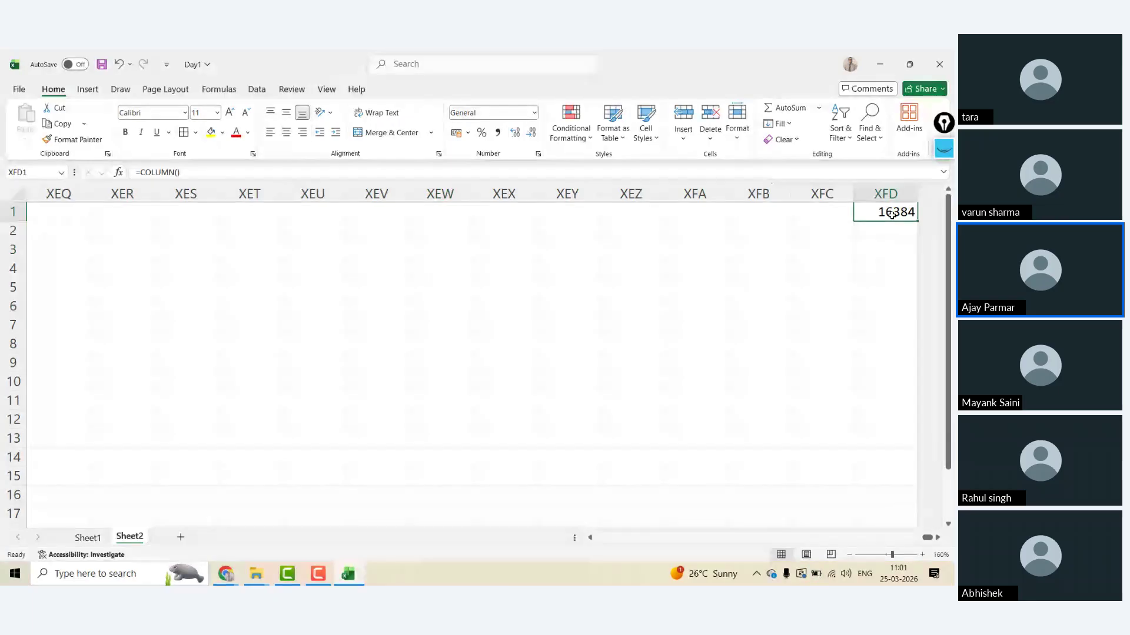
- Return to cell A1, highlight the first rows, and go down to the sheet's last row and select it entirely
key("ctrl+Home")
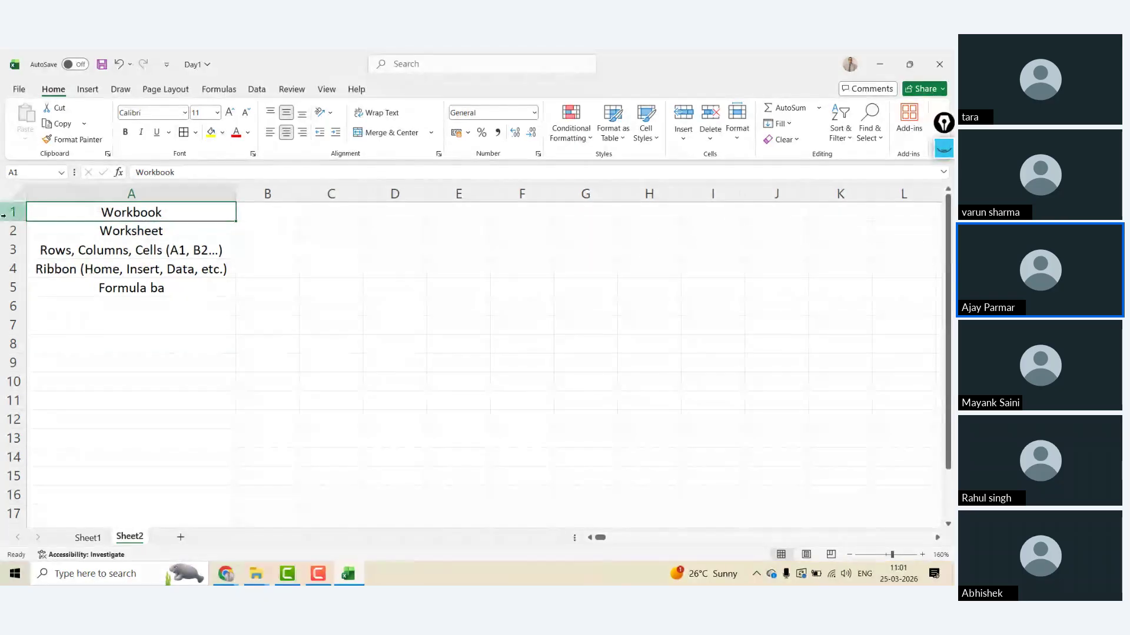
left_click_drag(11, 212, 11, 362)
key("Down")
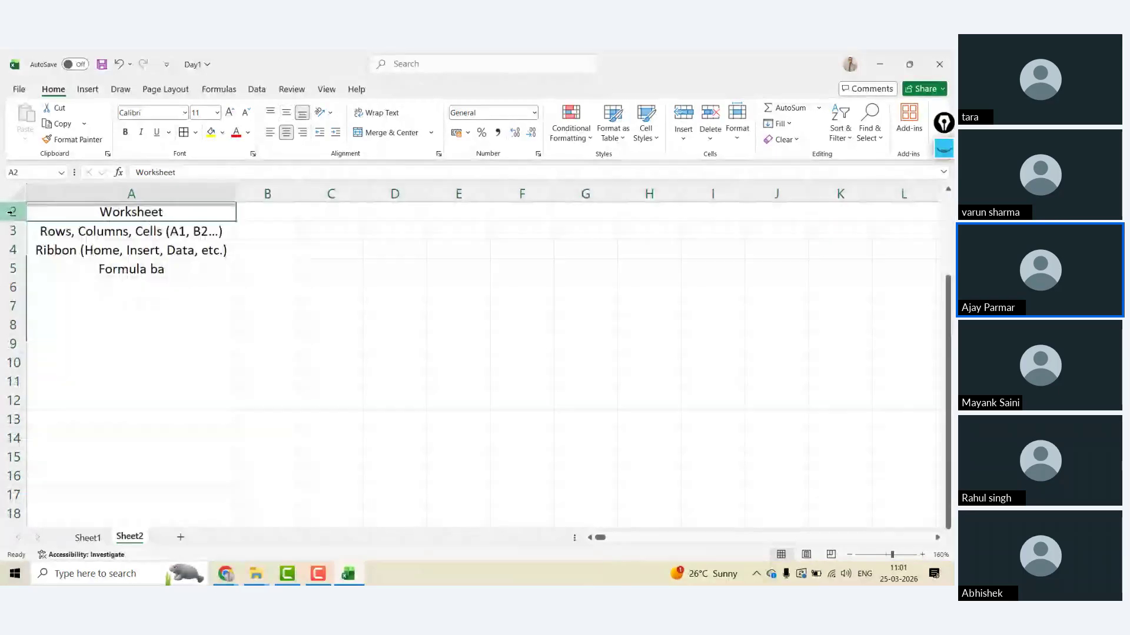
key("Down")
key("Down")
key("Down")
key("Down")
key("Down")
key("ctrl+Down")
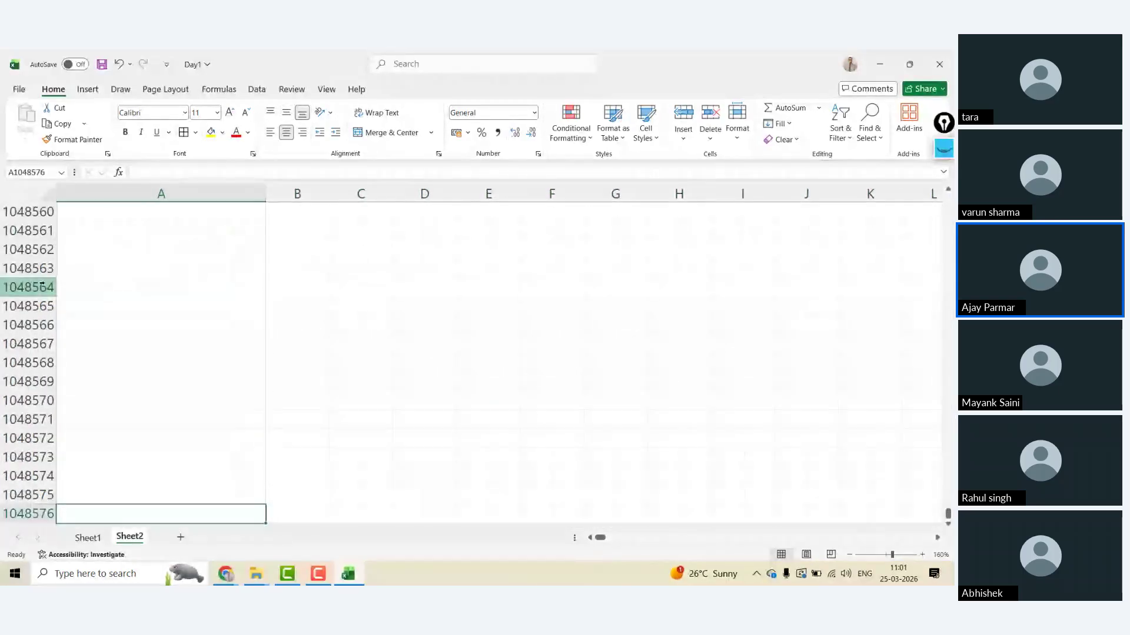
left_click(20, 513)
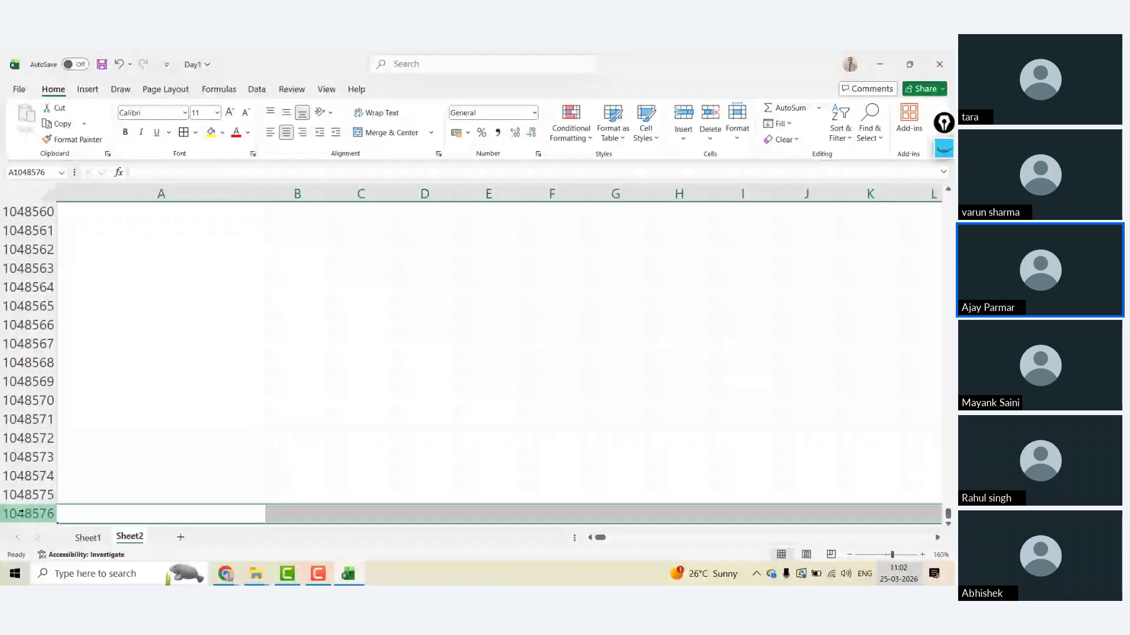
- From cell A1, visit the last column of row 1 and the last row of column A
key("ctrl+Home")
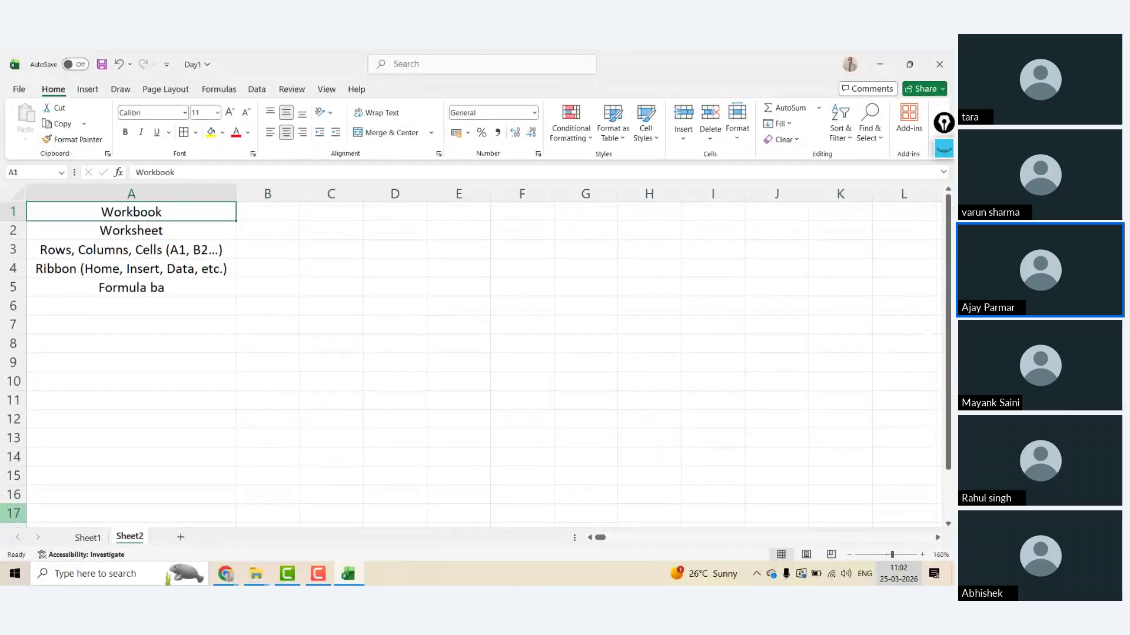
key("ctrl+Right")
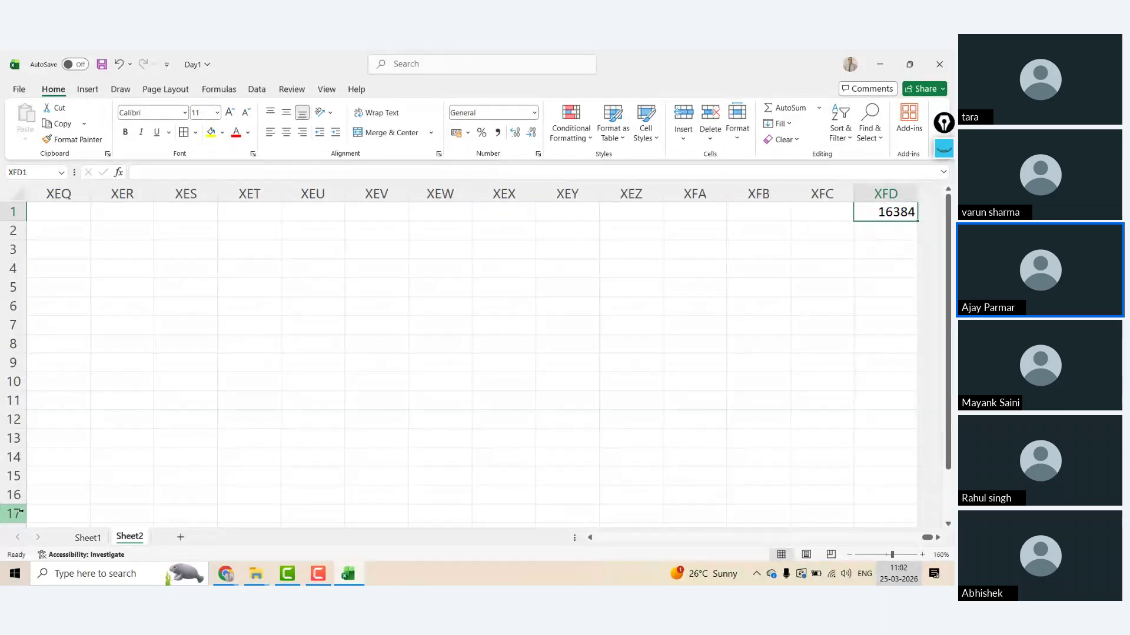
key("ctrl+Left")
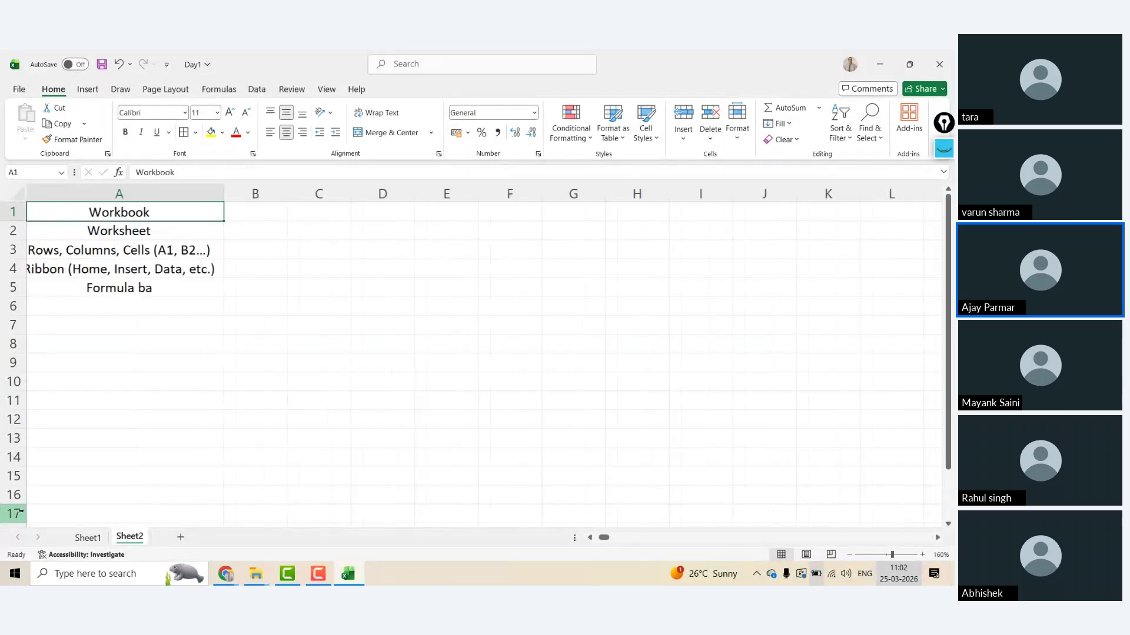
key("Down")
key("Up")
key("ctrl+Down")
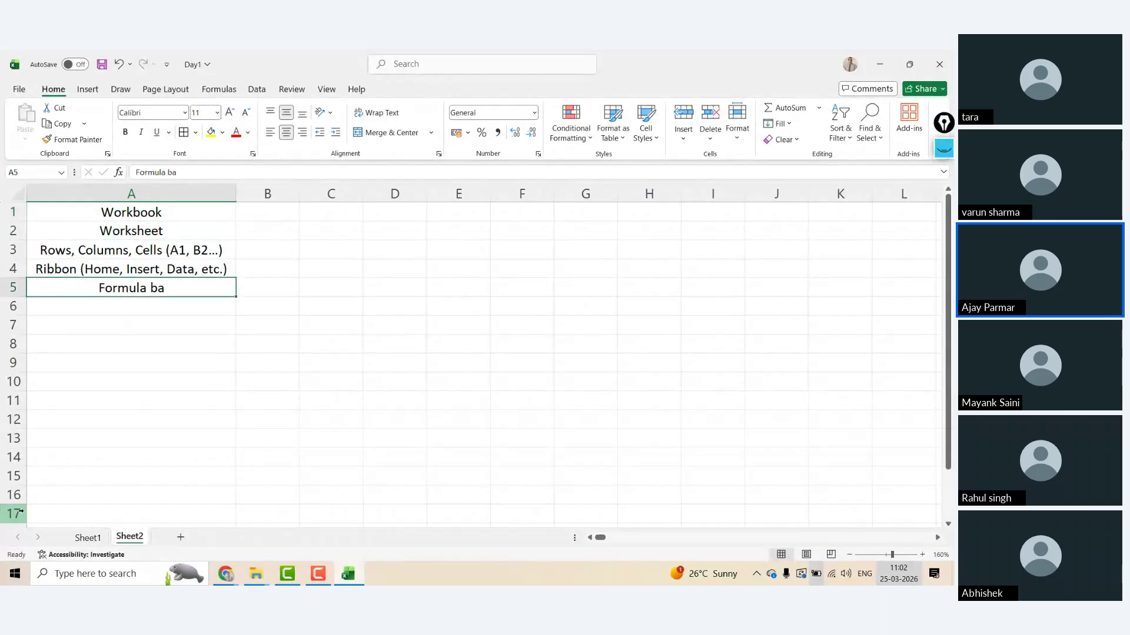
key("ctrl+Down")
key("Up")
key("Down")
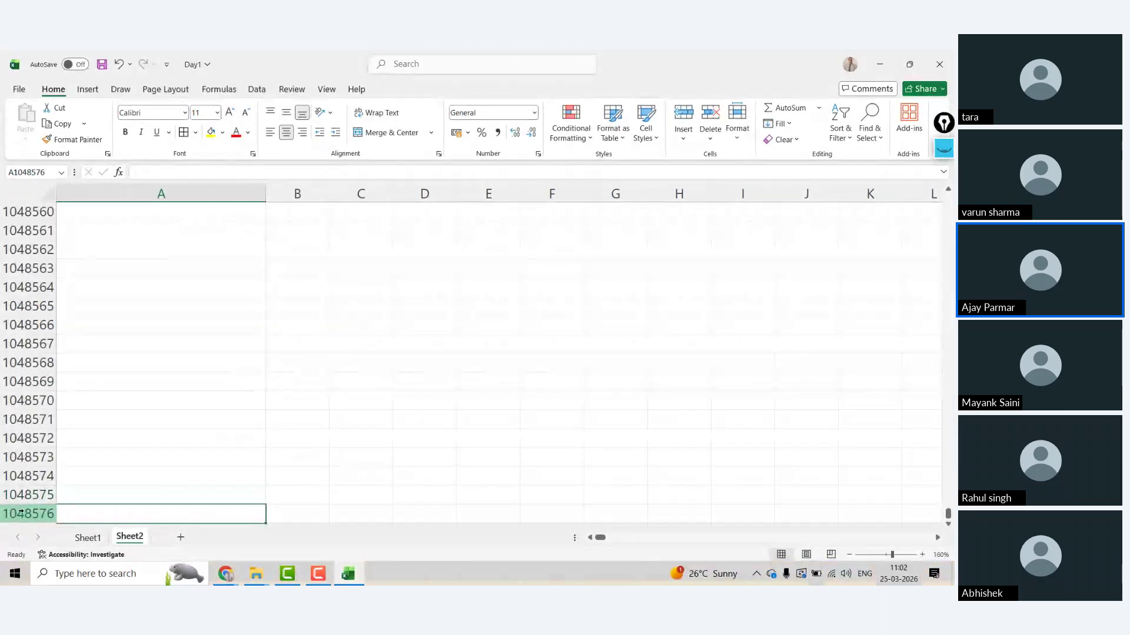
- Select the range from cell A5 down to the sheet's last row and extend it across to column AN
key("ctrl+Up")
key("ctrl+shift+Down")
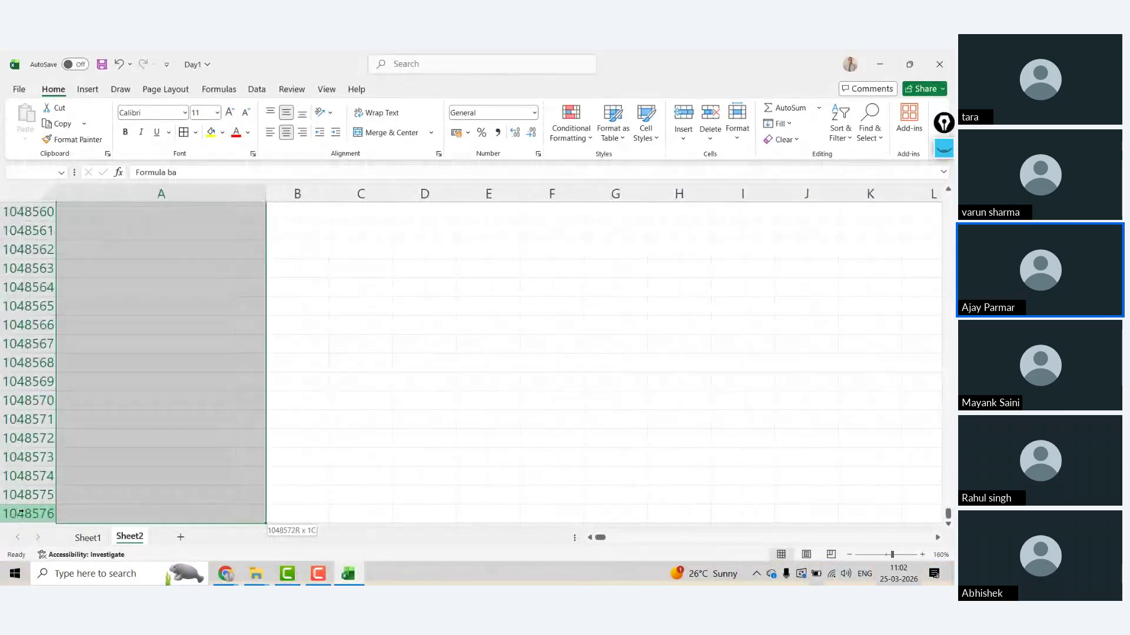
key("shift+Right")
key("shift+Right")
key("shift+Right")
key("shift+Right")
key("shift+Right")
key("shift+Right")
key("shift+Right")
key("shift+Right")
key("shift+Right")
key("shift+Right")
key("shift+Right")
key("shift+Right")
key("shift+Right")
key("shift+Right")
key("shift+Right")
key("shift+Right")
key("shift+Right")
key("shift+Right")
key("shift+Right")
key("shift+Right")
key("shift+Right")
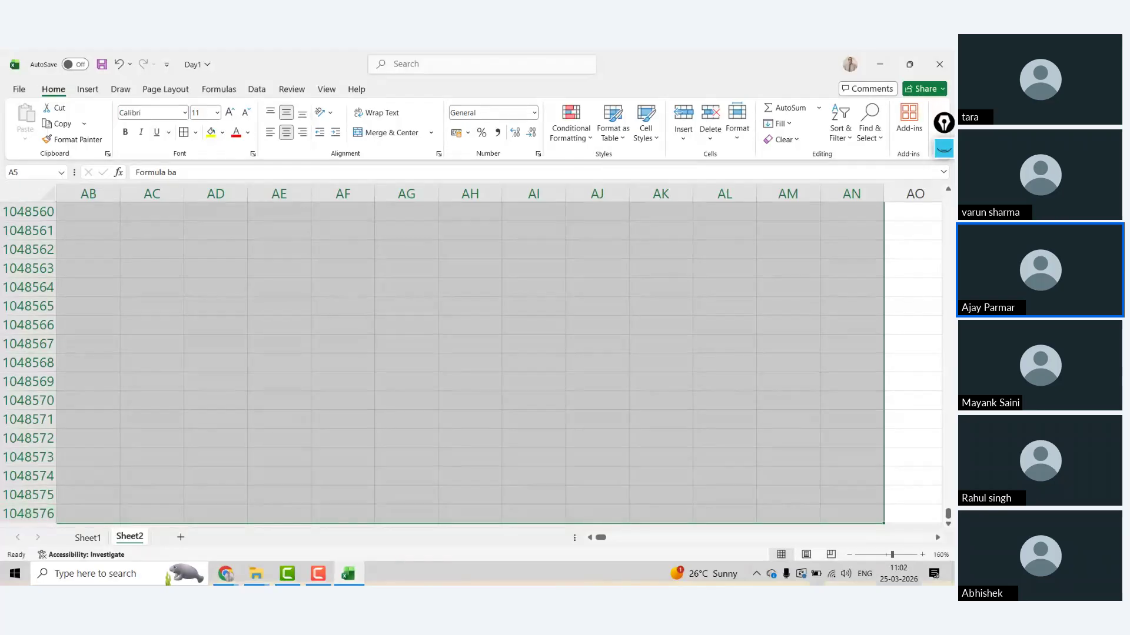
- Drop the large selection and jump between the sheet's outer edges, finishing at the last topic in column A
left_click(83, 369)
key("ctrl+Down")
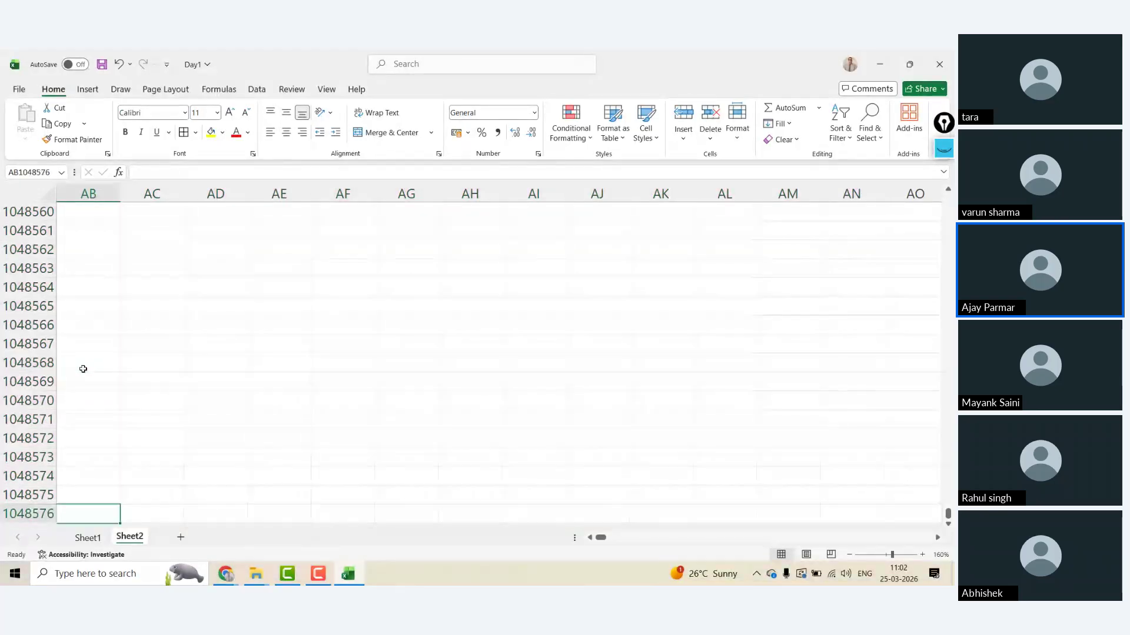
key("ctrl+Up")
key("ctrl+Left")
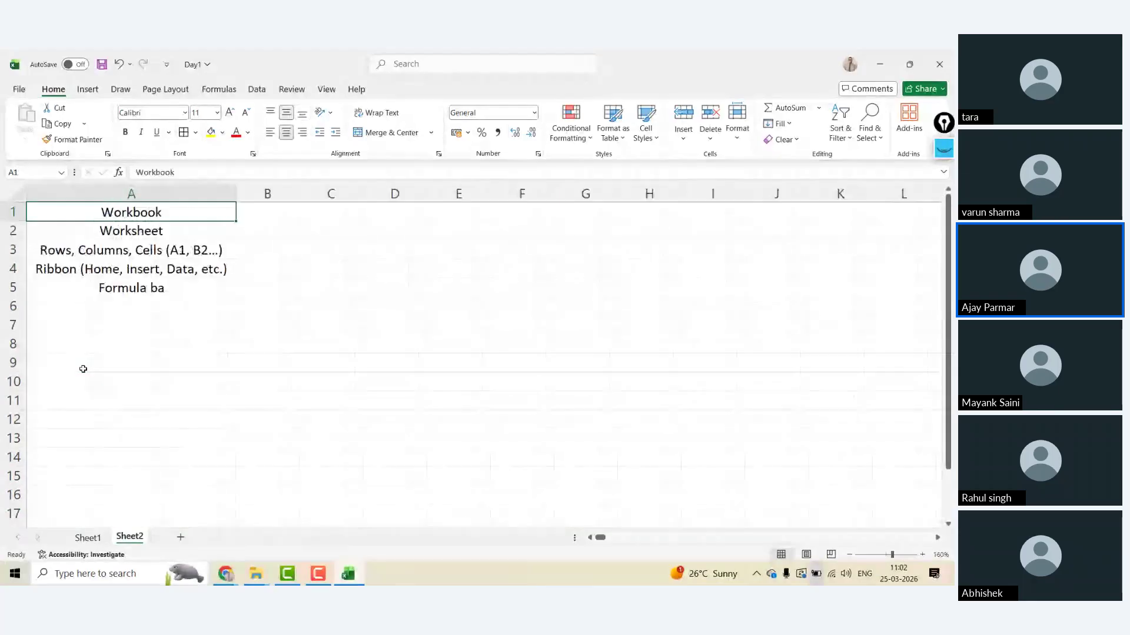
key("ctrl+Down")
key("ctrl+Down")
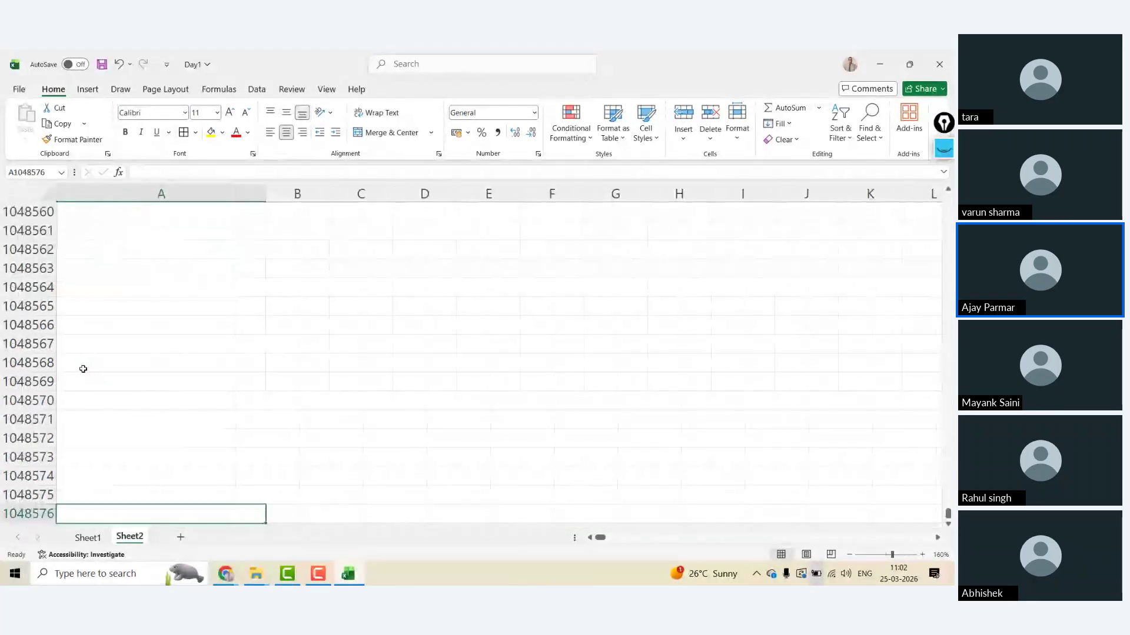
key("ctrl+Right")
key("ctrl+Left")
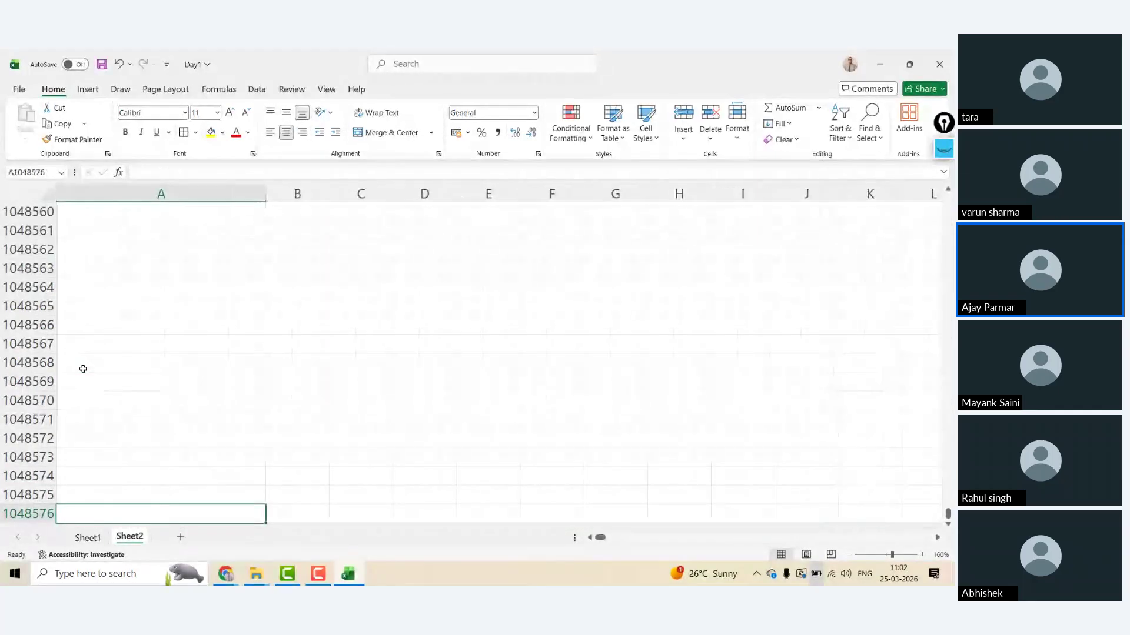
key("ctrl+Up")
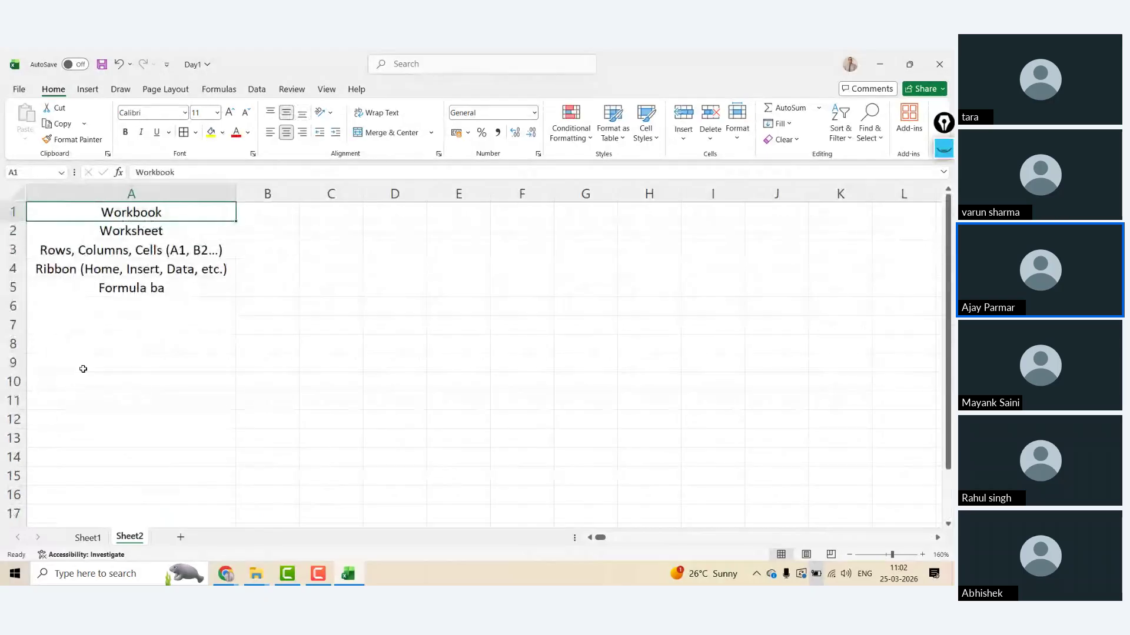
key("ctrl+Down")
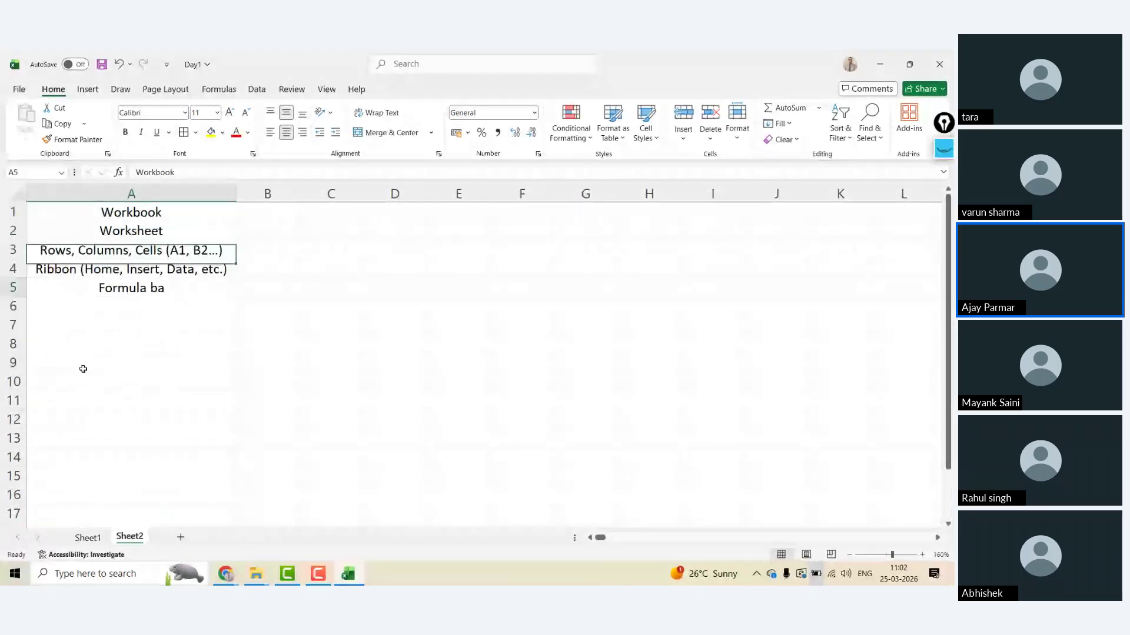
key("ctrl+Down")
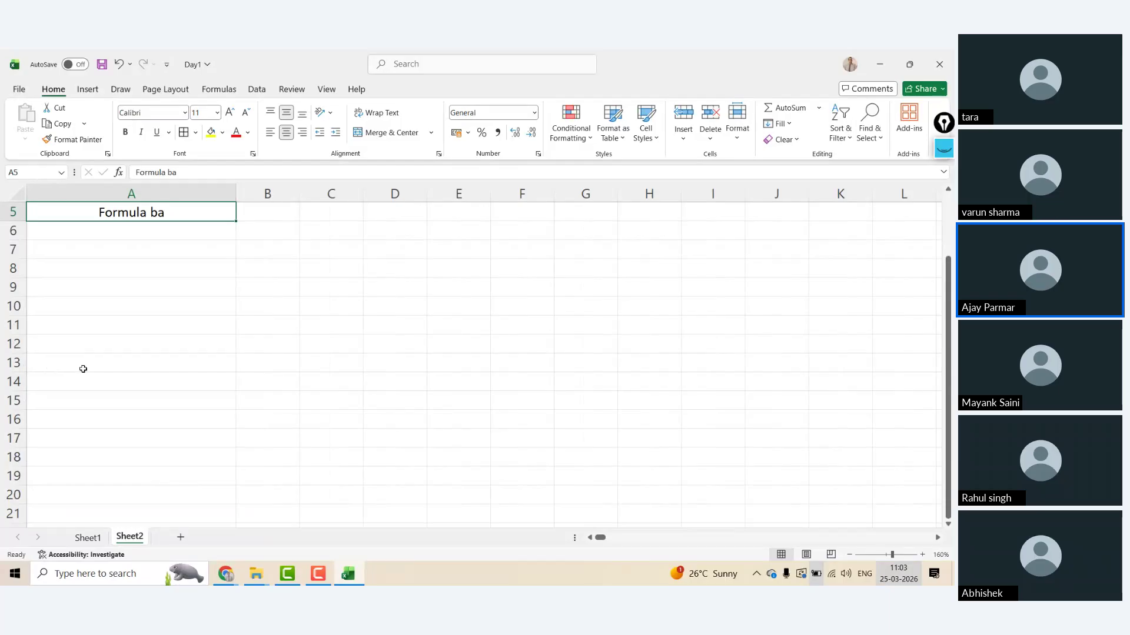
- Walk cell by cell through the topic list in column A and return to cell A1
key("ctrl+Home")
key("Down")
key("Up")
key("Down")
key("Down")
key("Down")
key("Down")
key("Down")
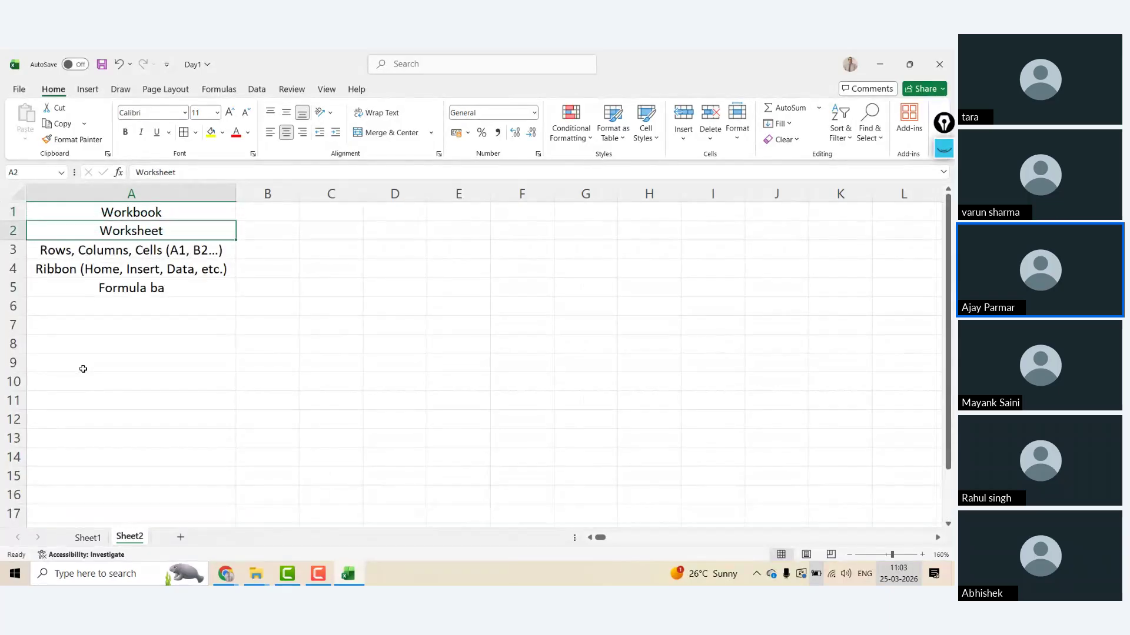
key("Up")
key("Up")
key("Up")
key("Up")
key("Up")
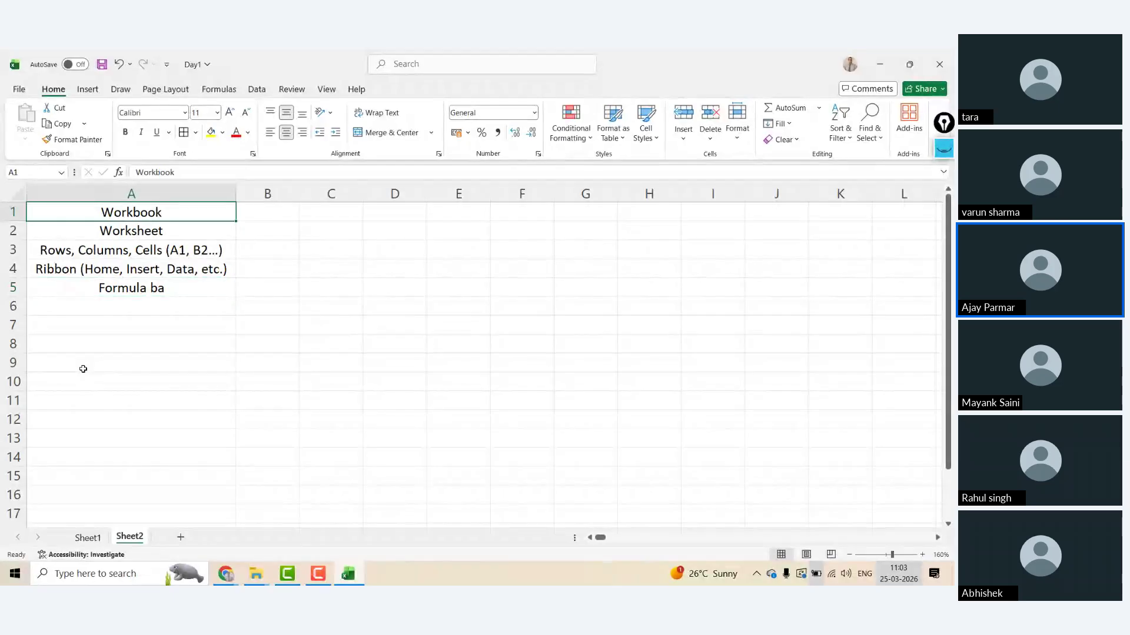
- Step down through the topics in column A to cell A5 and back up to cell A1
key("Down")
key("Down")
key("Down")
key("Down")
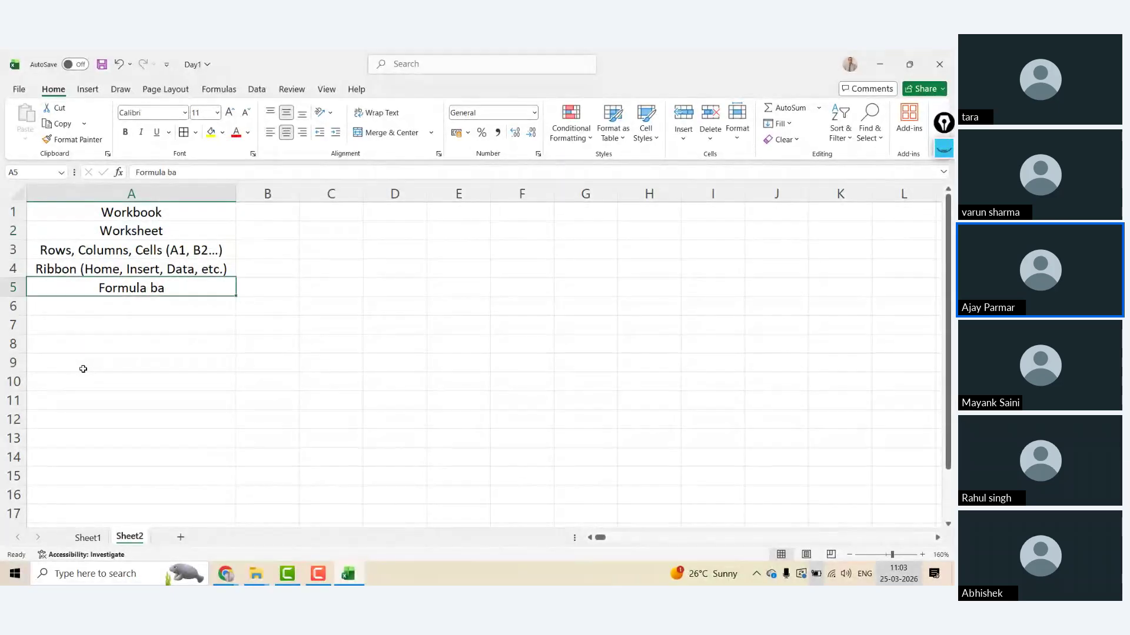
key("Up")
key("Up")
key("Up")
key("Up")
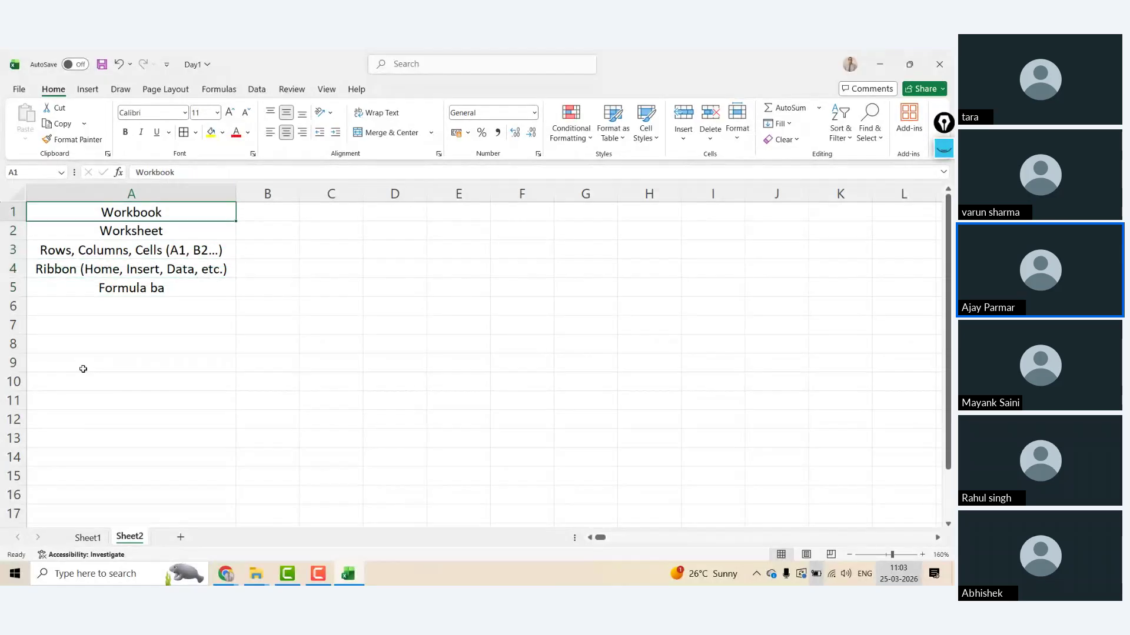
- Go down past the topic list to the last row of column A and return to cell A1
key("Down")
key("Down")
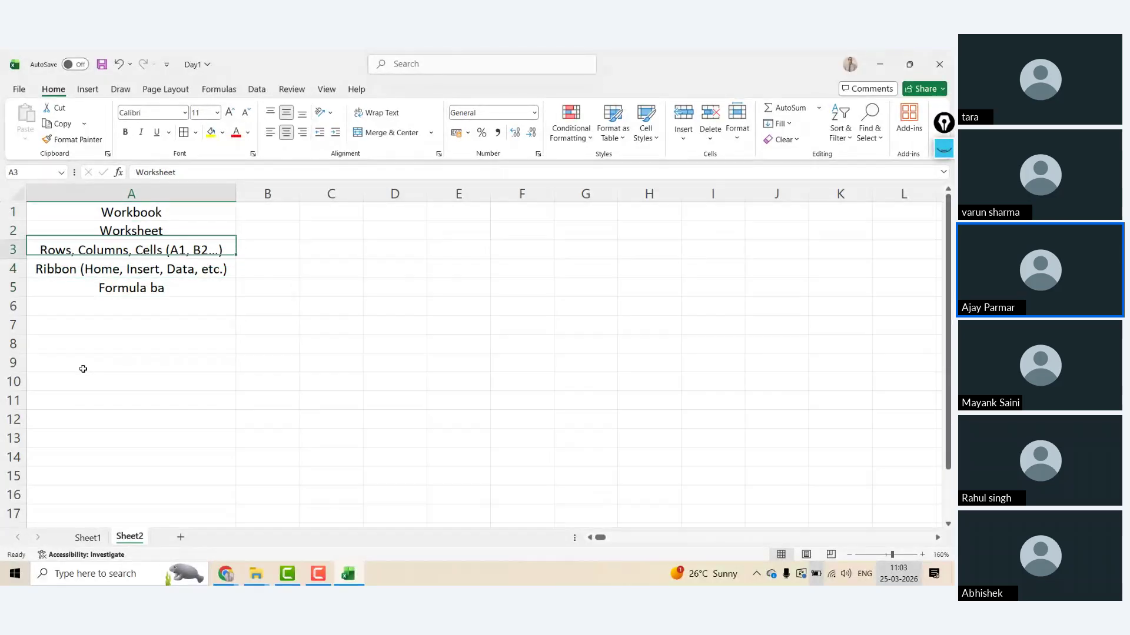
key("Down")
key("Down")
key("ctrl+Down")
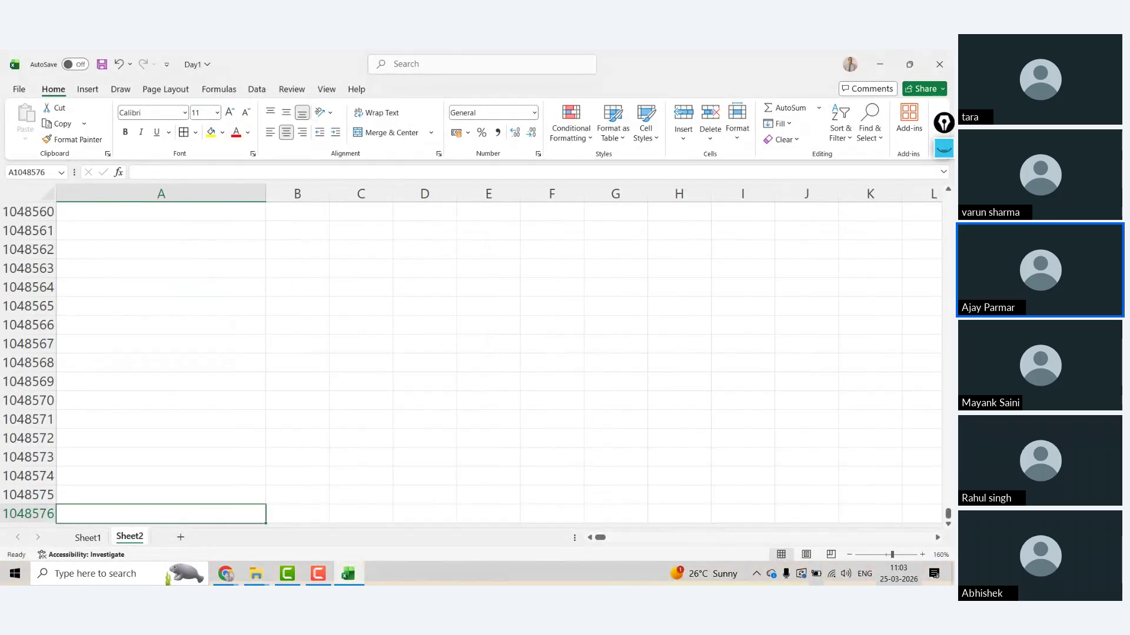
key("ctrl+Up")
key("Up")
key("Up")
key("Up")
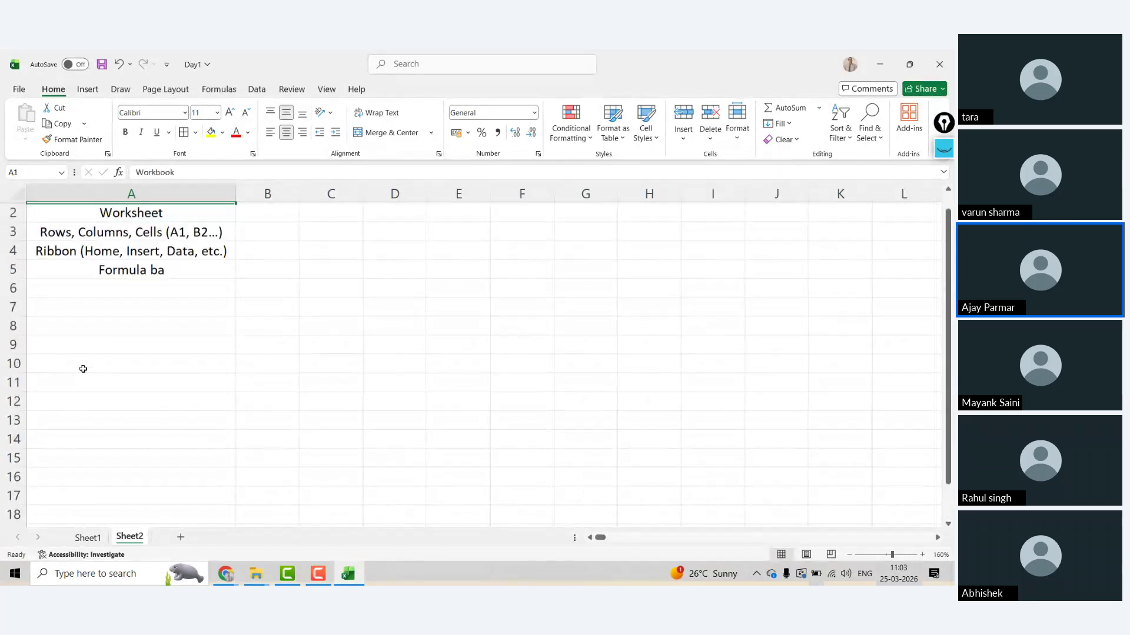
- Enter "rows moves in the downward direction / columns moves left to right (A,B,C)" in cell C3
key("Down")
key("Right")
key("Right")
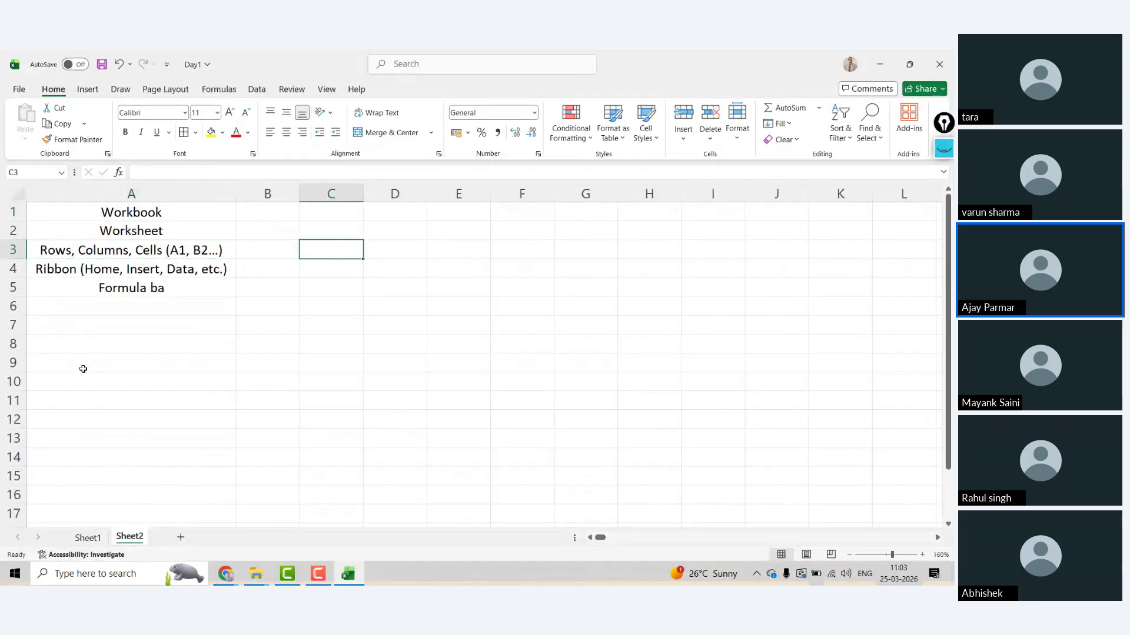
type("rows move")
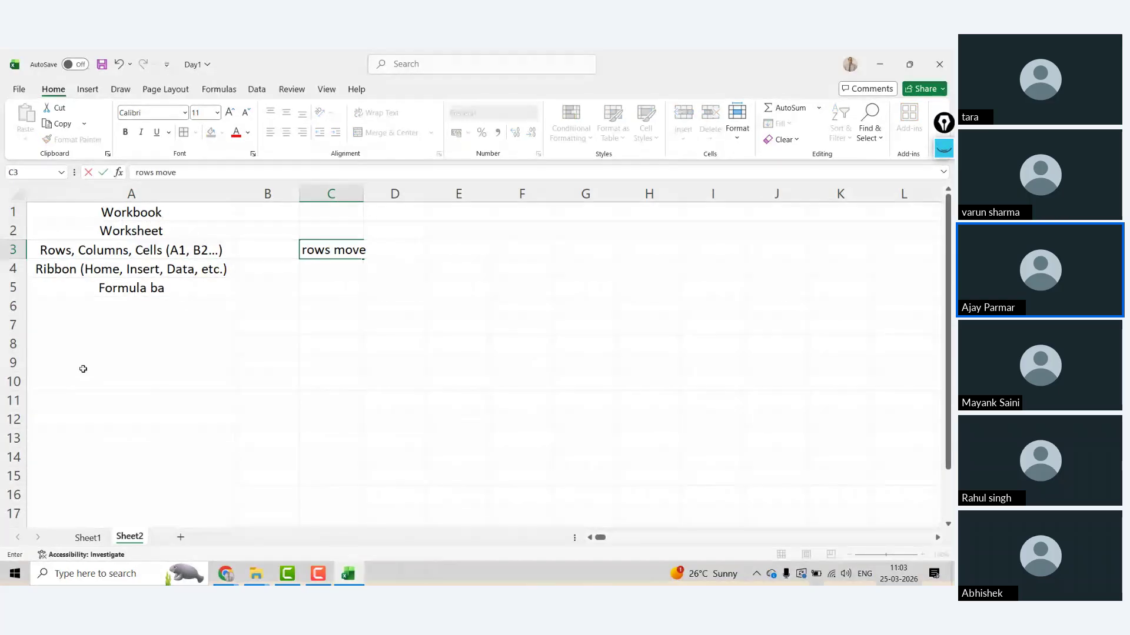
type("s in the dor")
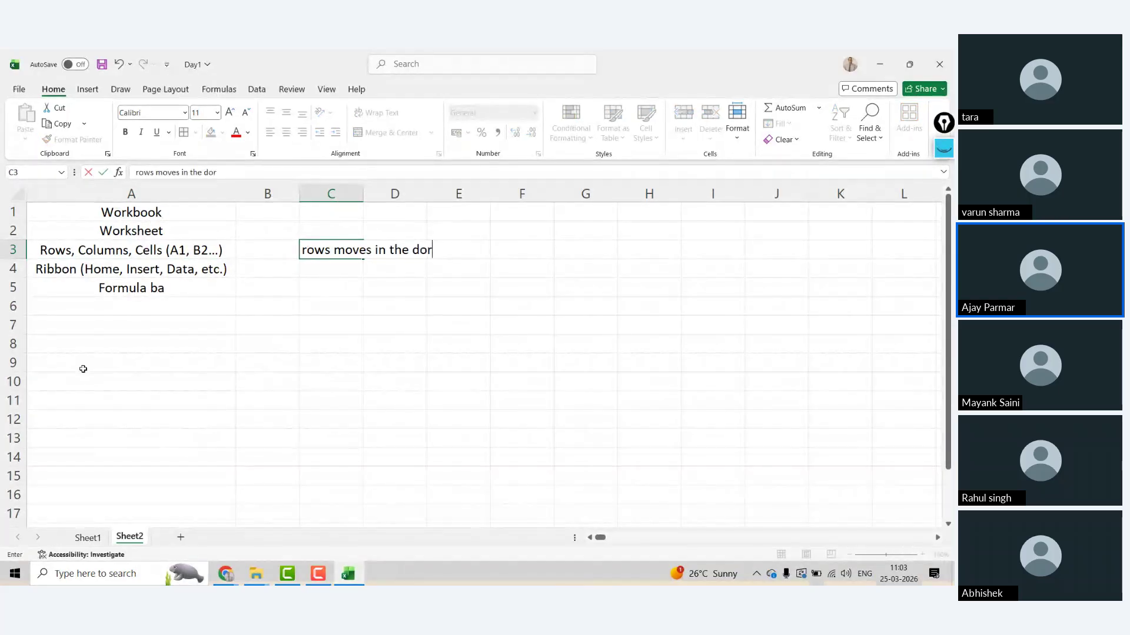
key("BackSpace")
type("wnarw")
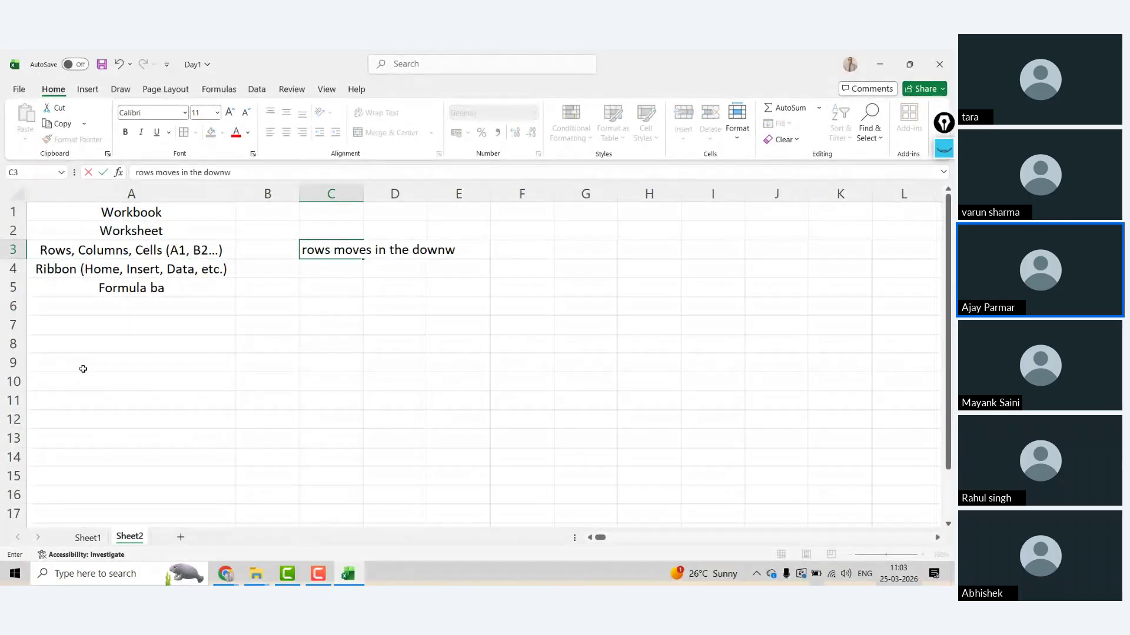
type("ard directio")
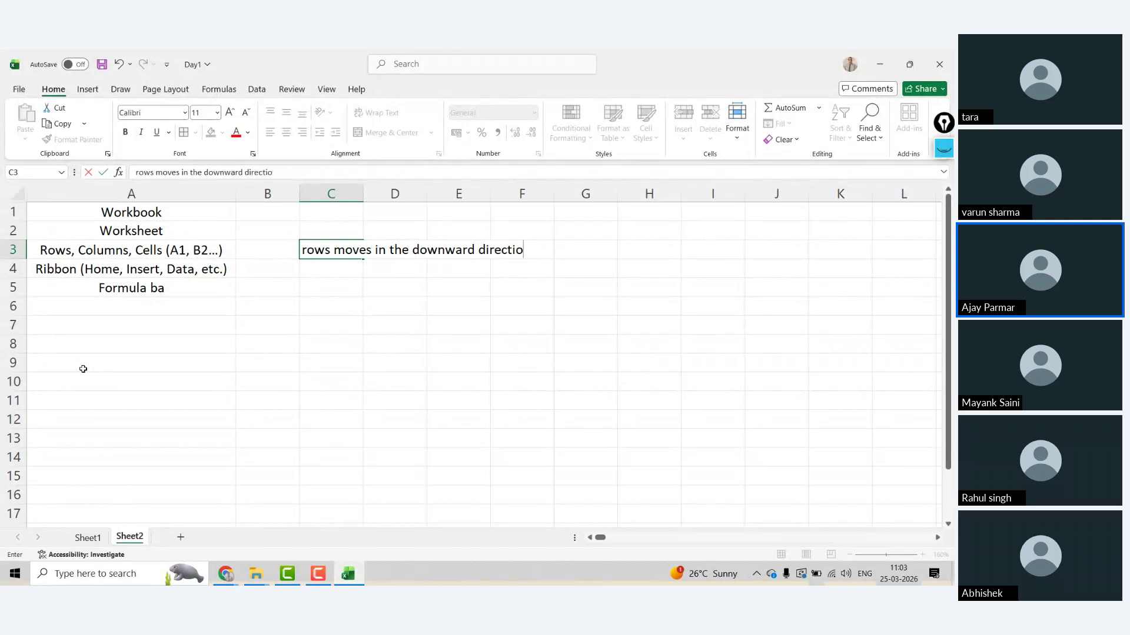
type("n / co")
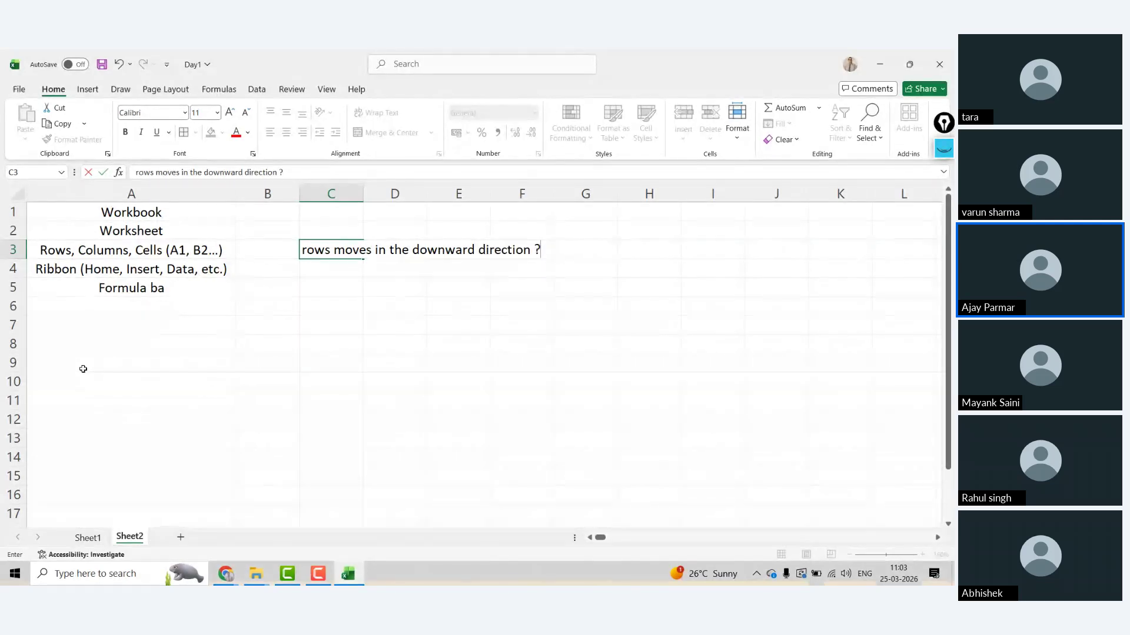
type("lumns")
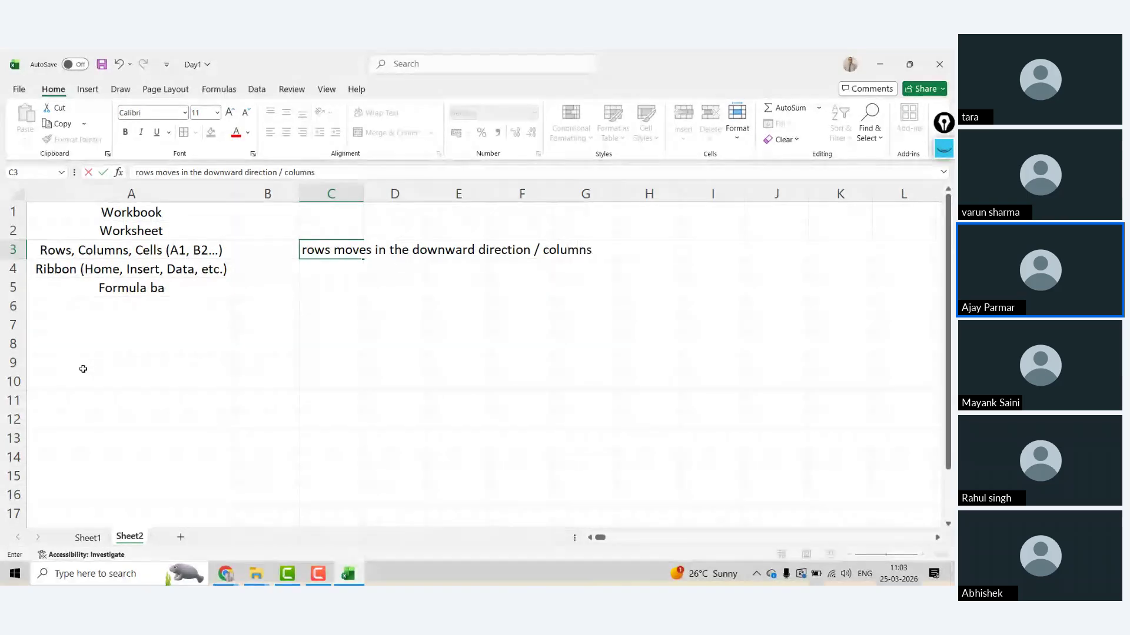
type(" mvoe")
key("BackSpace")
key("BackSpace")
key("BackSpace")
key("BackSpace")
type("ove")
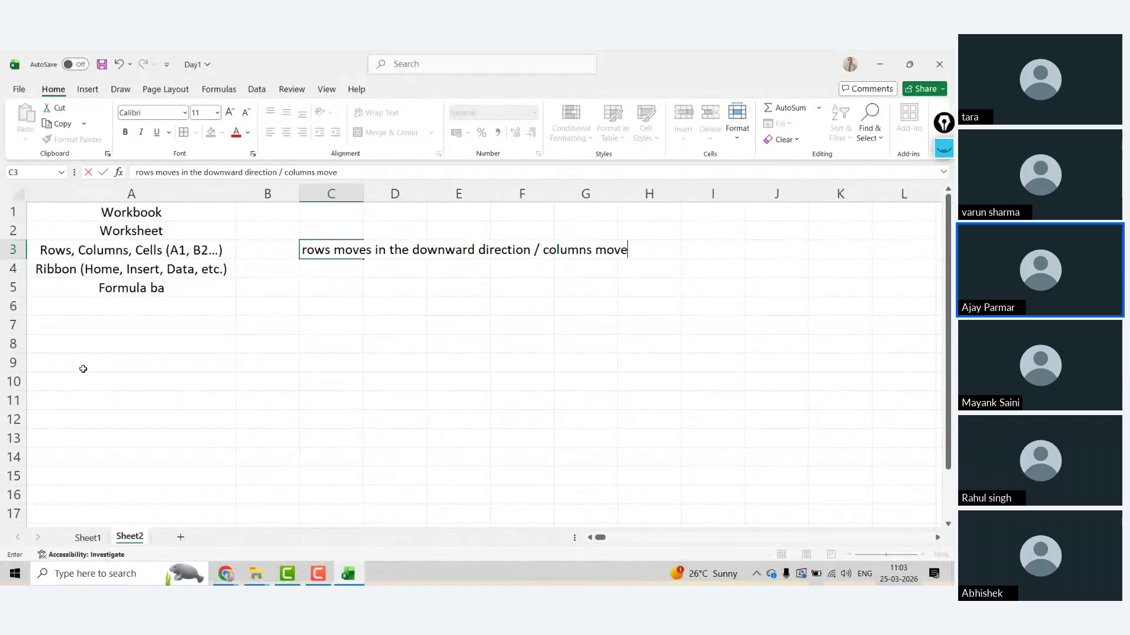
type("s left to right")
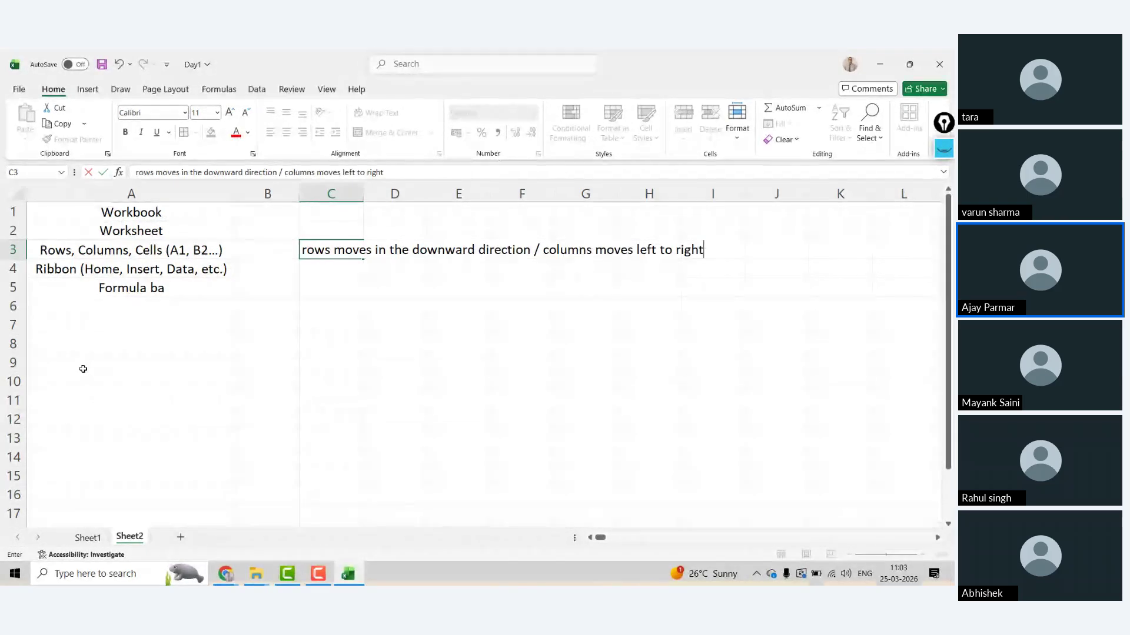
type(" (A,B,C)")
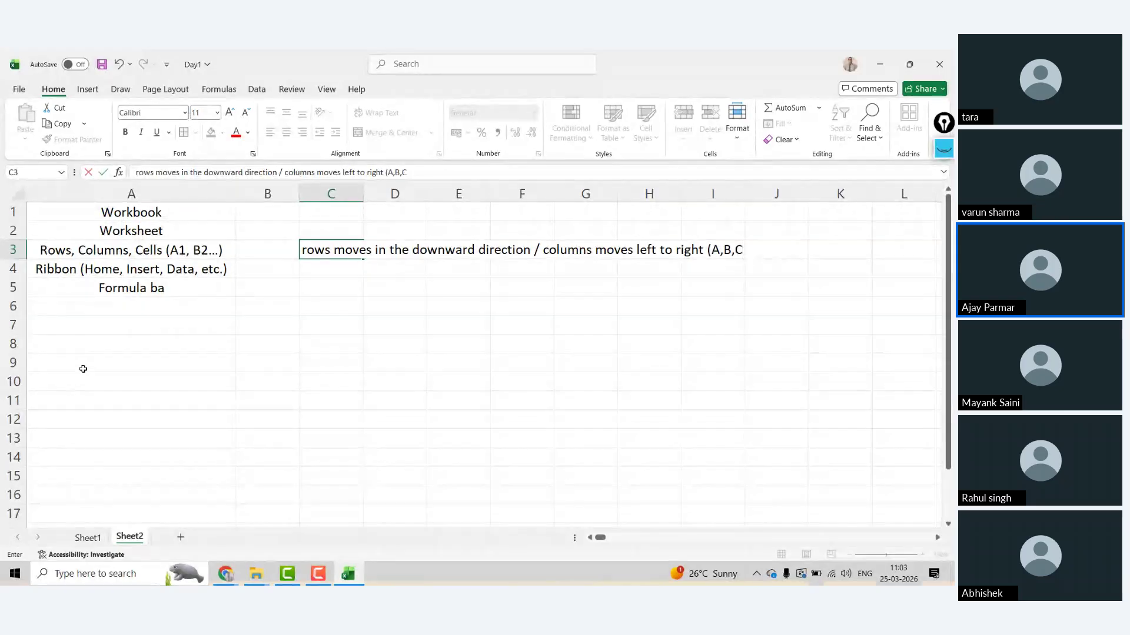
key("Return")
key("Up")
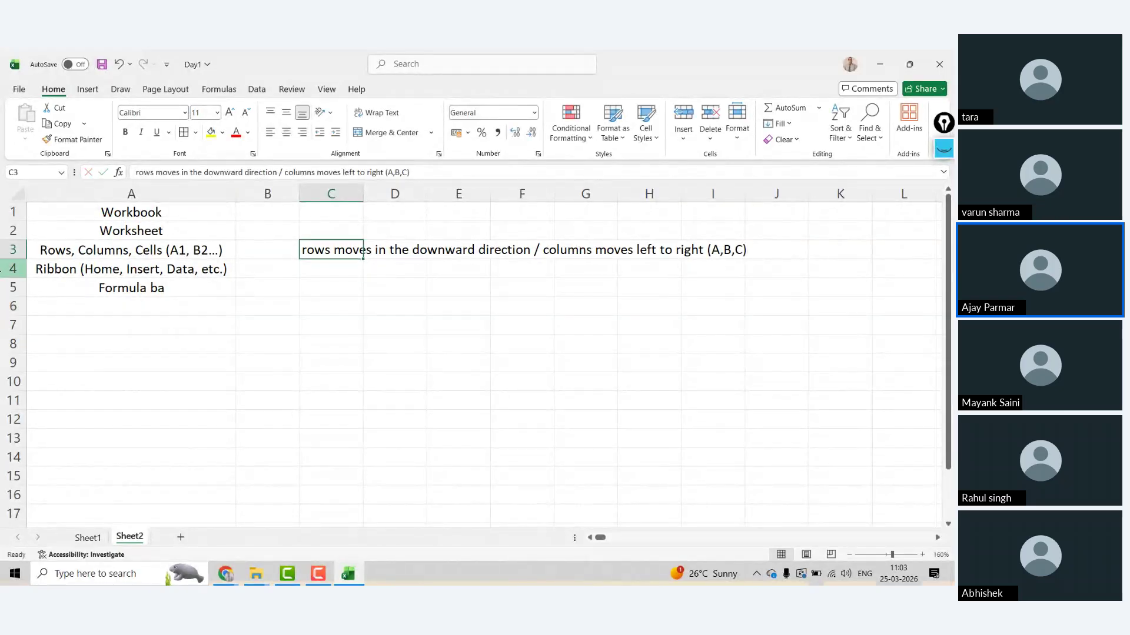
- Insert "(1,2,3)" after the word "rows" in the note in cell C3
left_click(158, 172)
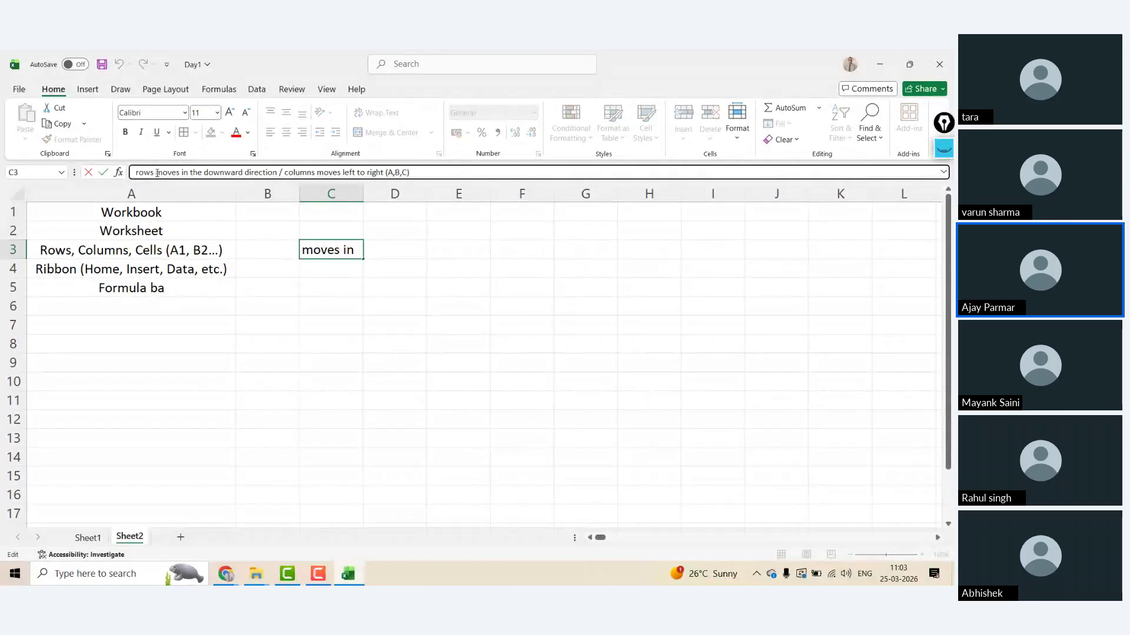
type("(1")
type(",2,3)")
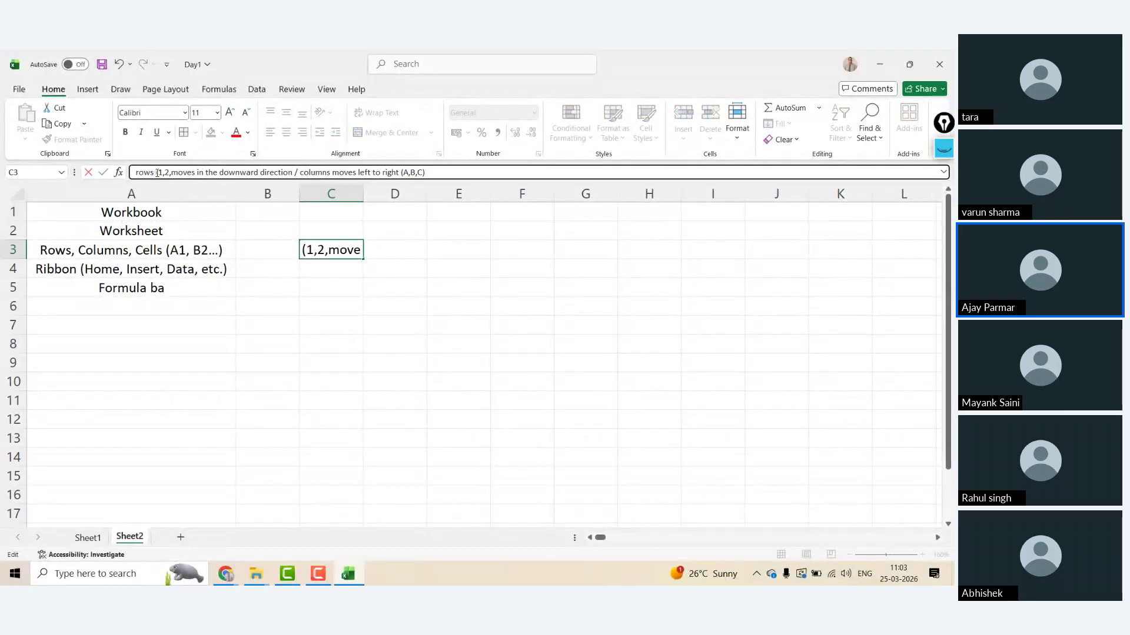
key("Return")
- Enter "EXCEL FILE" in cell C1 as the explanation of the Workbook topic
key("Up")
key("Up")
key("Up")
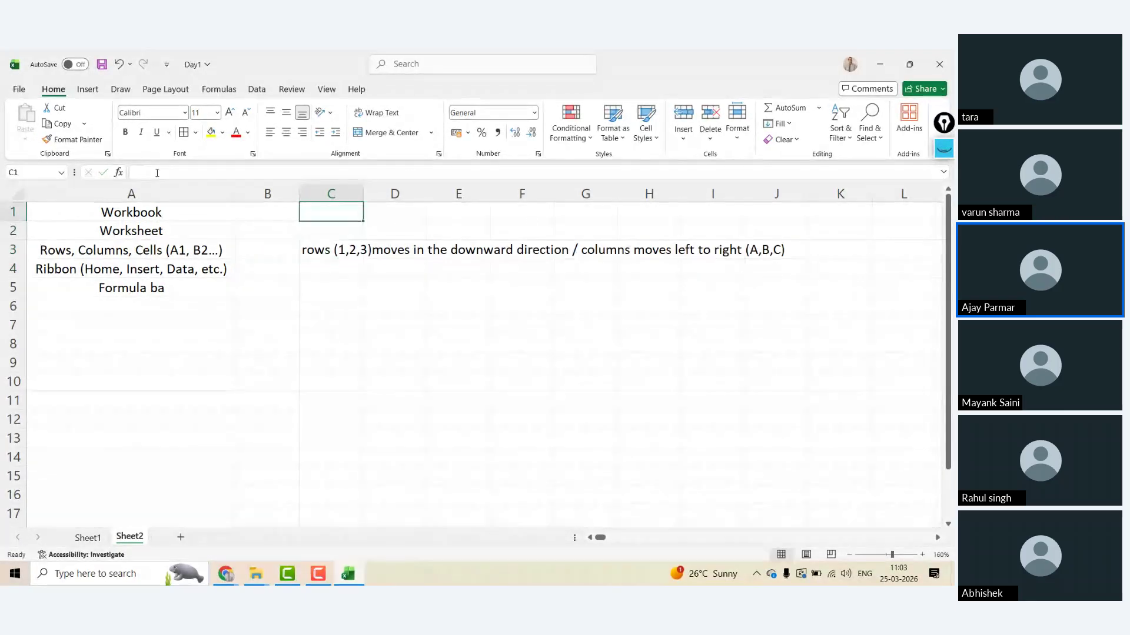
type("EXCEL FILE")
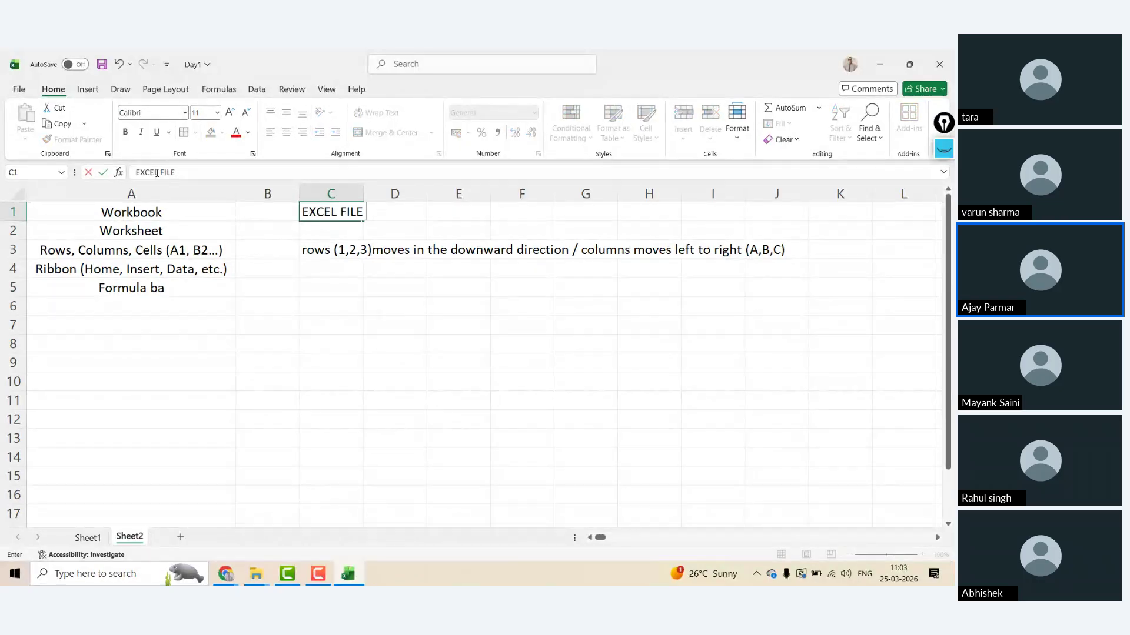
key("Return")
- Enter "SPREADSHEET - PLACE WHERE WE ENTER THE DATA" in cell C2 as the explanation of Worksheet
key("Left")
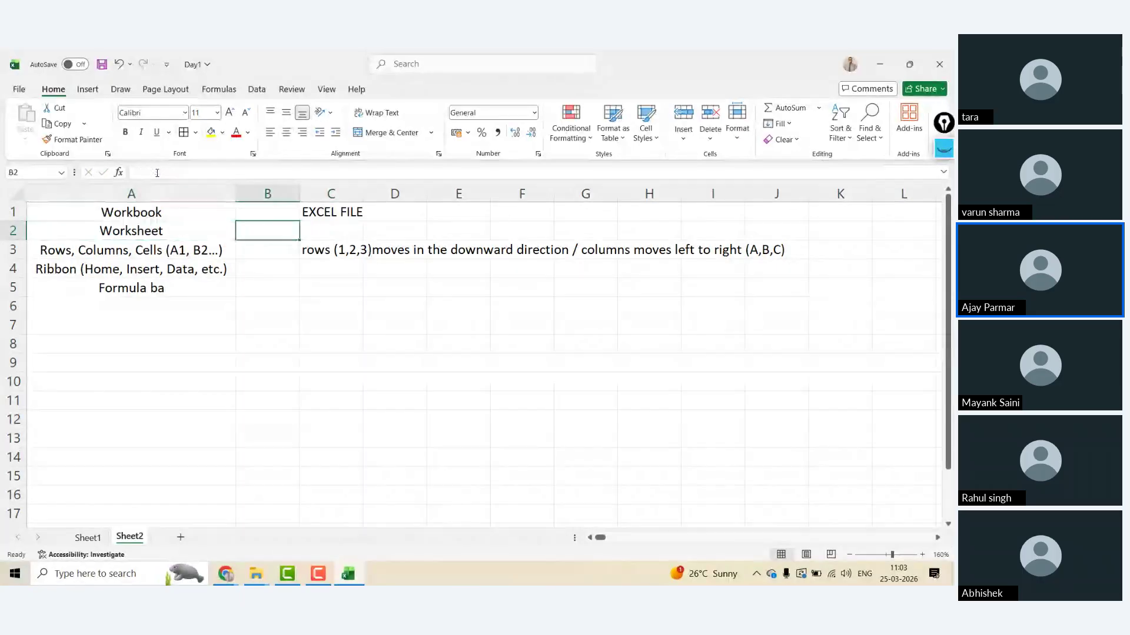
key("Right")
type("SPREADSHE")
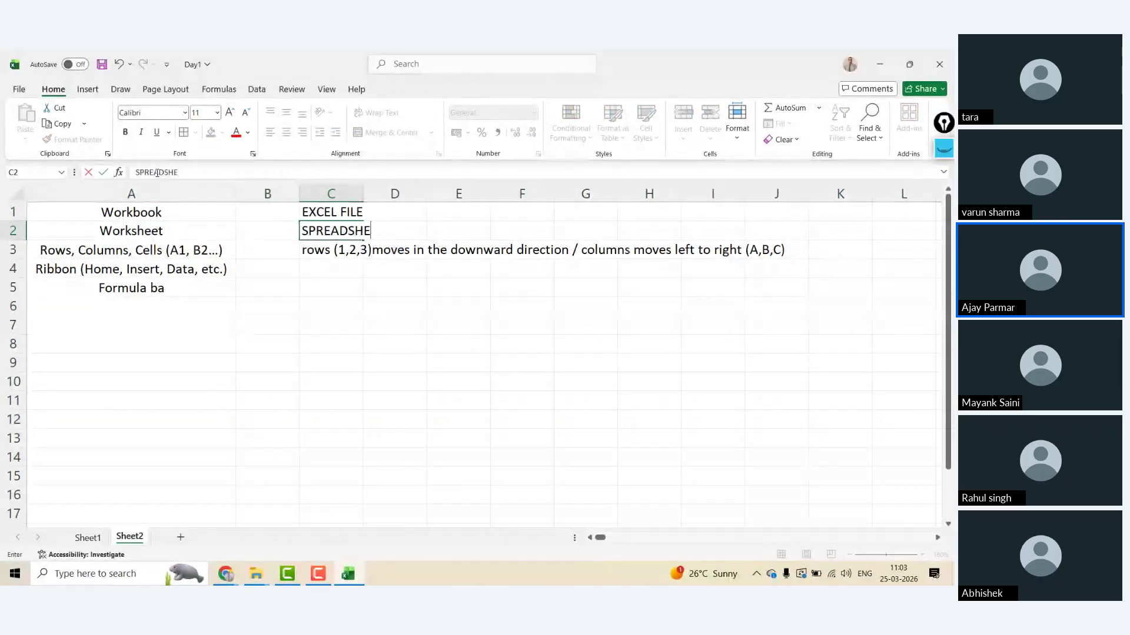
type("ET -  PLACE WHERE WE ")
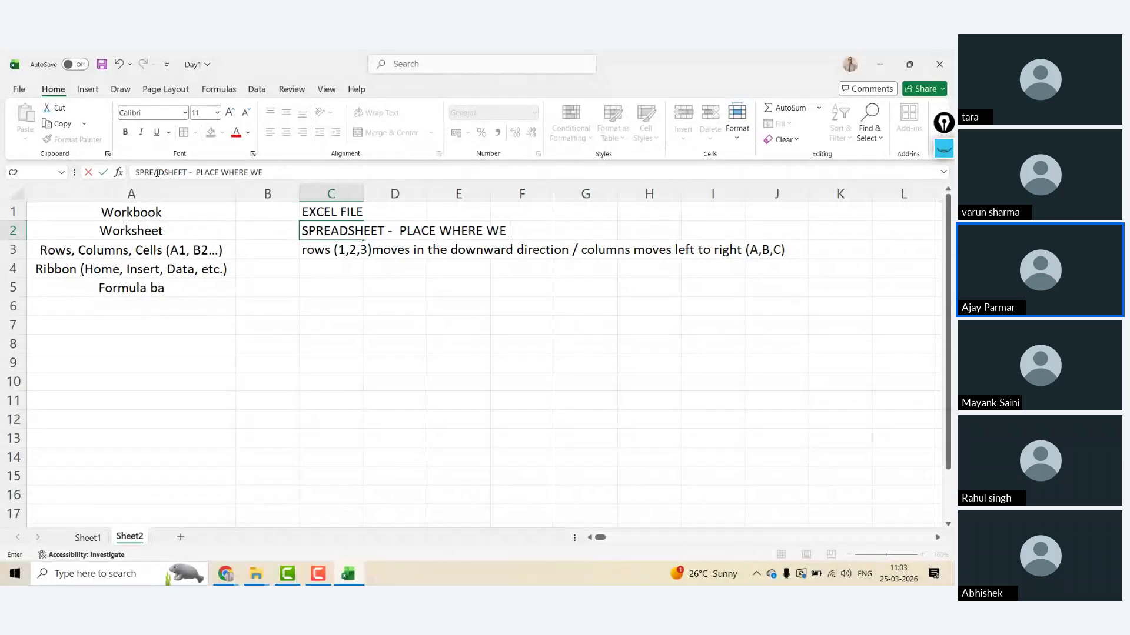
type("ENTER THE DATA")
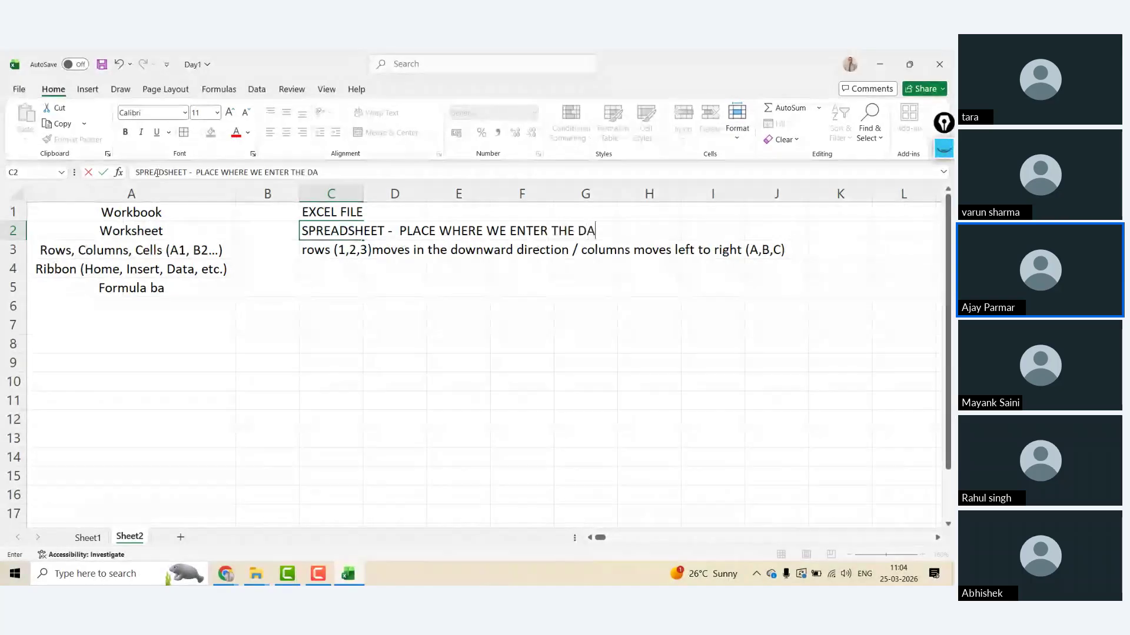
key("Return")
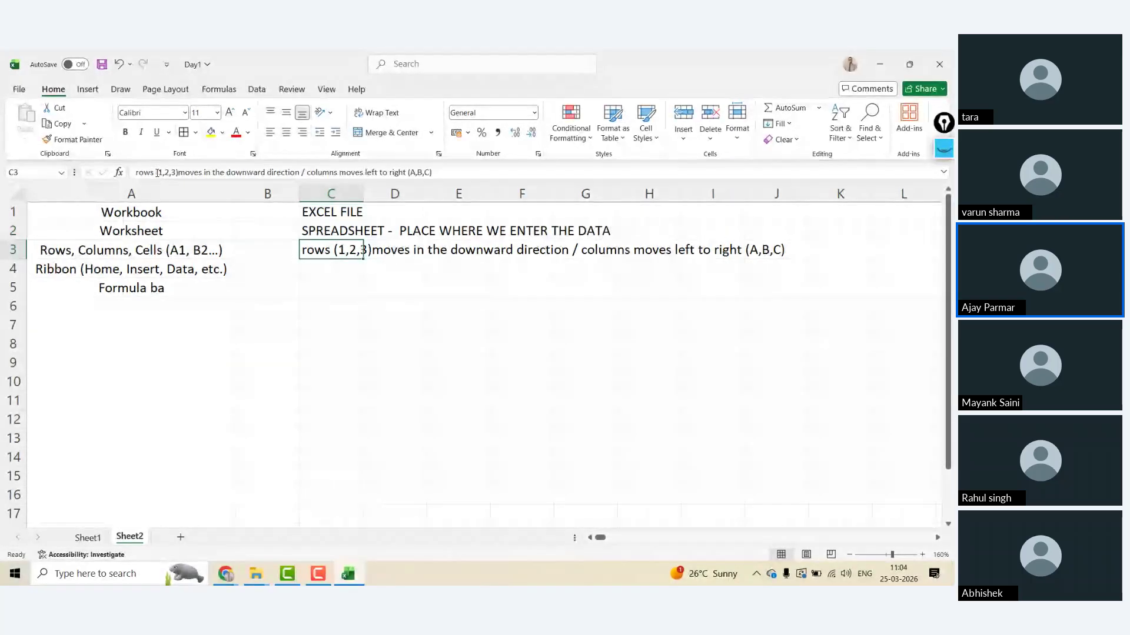
- Move the Ribbon and "Formula ba" topics from cells A4:A5 down to A6:A7
key("Left")
key("Left")
key("Down")
key("shift+Down")
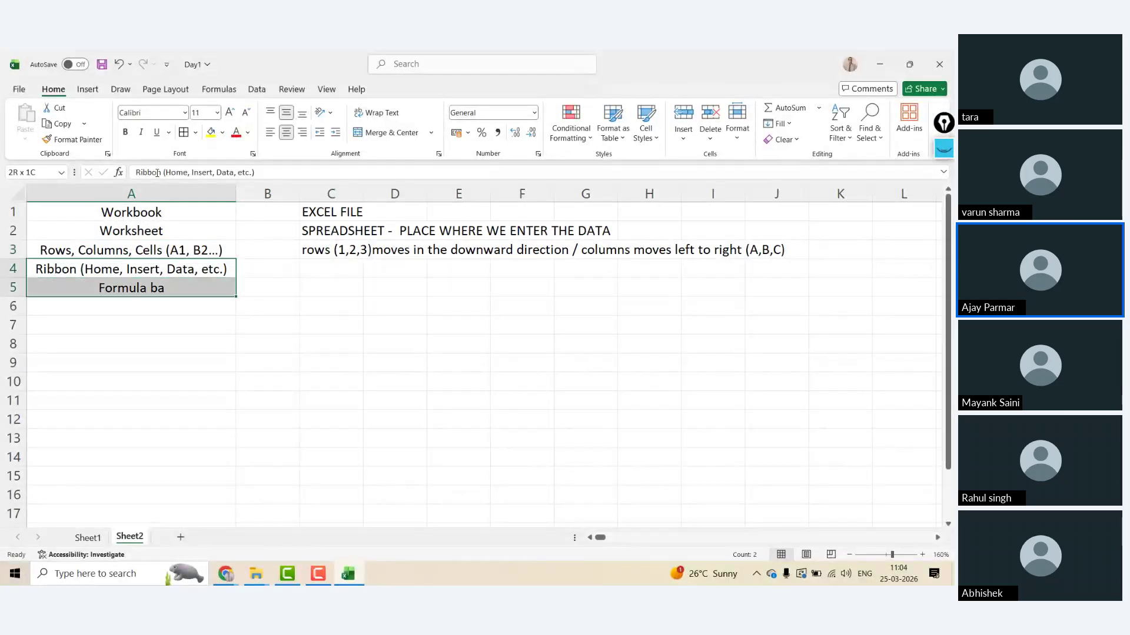
key("ctrl+c")
key("Down")
key("Down")
key("ctrl+v")
- Shorten the topic in cell A3 to "Rows, Columns" and enter "CELLS" as its own topic in cell A4
key("Up")
key("Up")
key("Up")
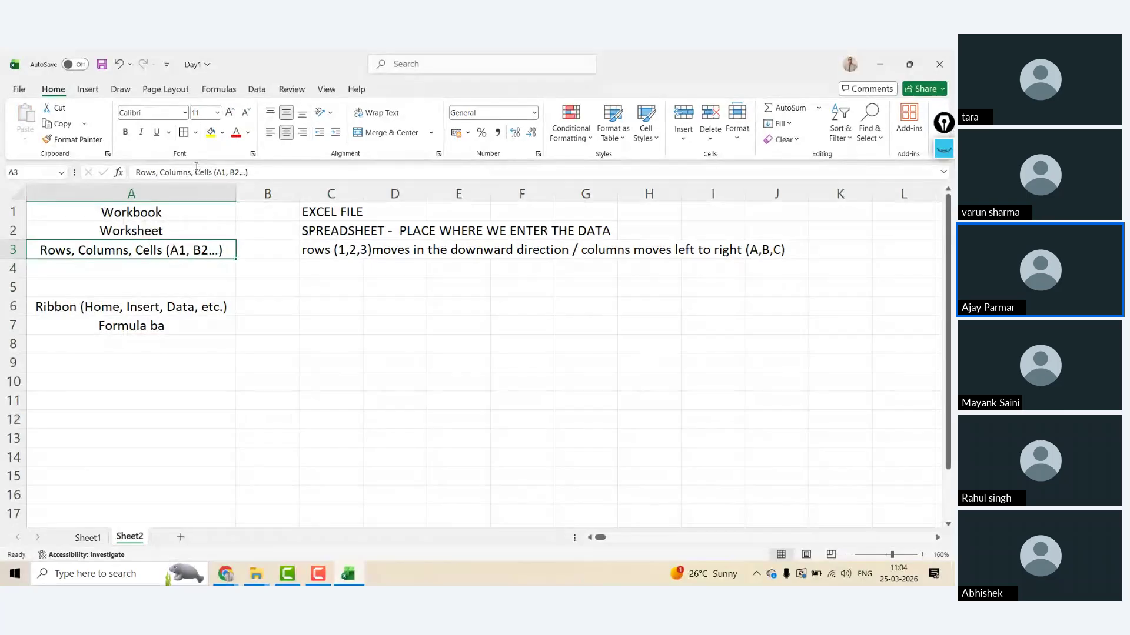
left_click(273, 191, "shift")
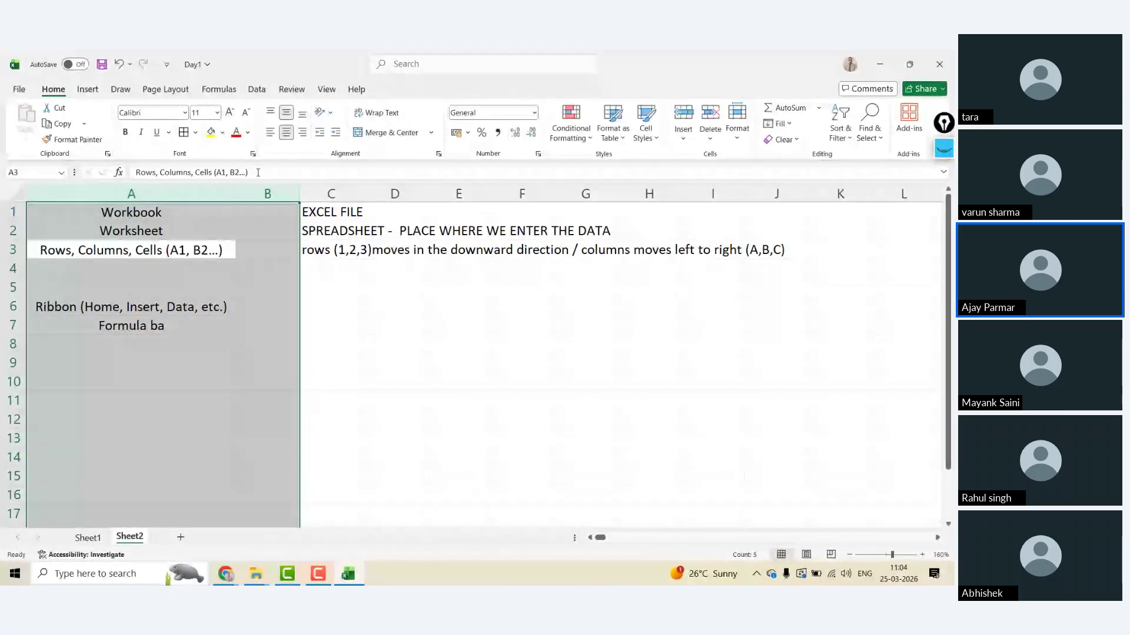
left_click(257, 172)
key("BackSpace")
key("BackSpace")
key("BackSpace")
key("BackSpace")
key("BackSpace")
key("BackSpace")
key("BackSpace")
key("BackSpace")
key("BackSpace")
key("BackSpace")
key("BackSpace")
key("BackSpace")
key("BackSpace")
key("BackSpace")
key("BackSpace")
key("BackSpace")
key("BackSpace")
key("BackSpace")
key("BackSpace")
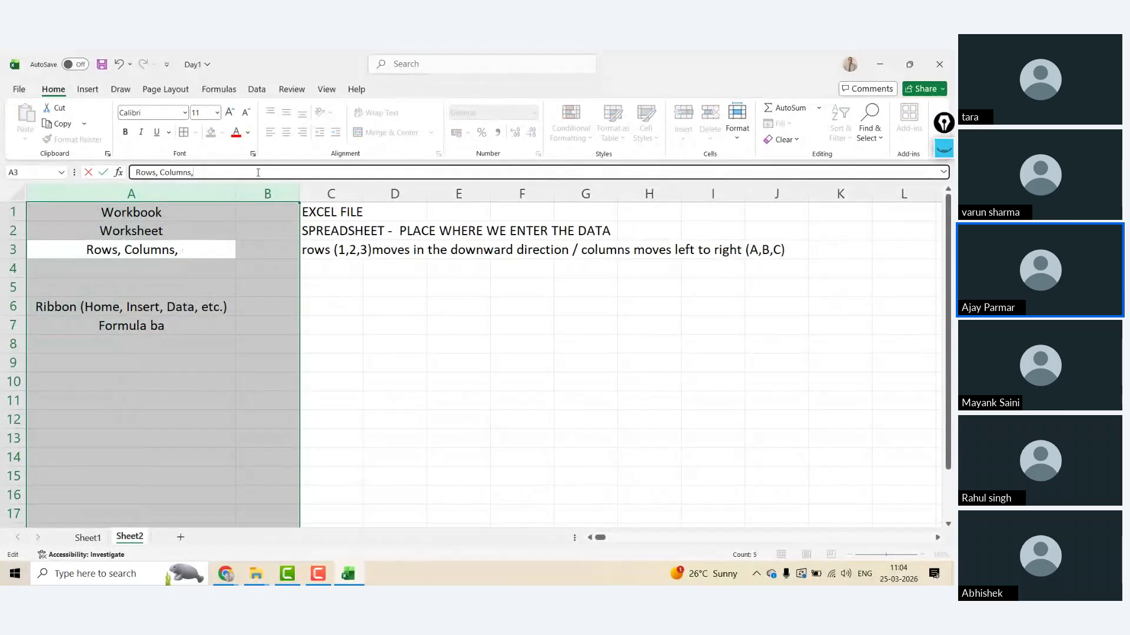
key("Return")
type("CELLS")
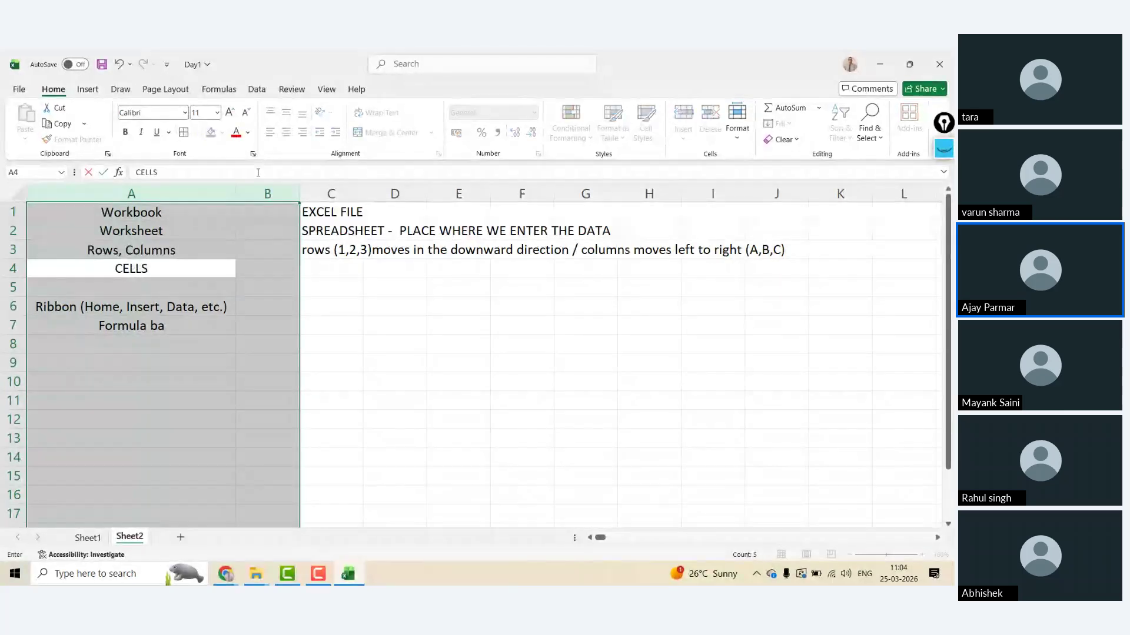
key("Return")
- Fill cell D5 with yellow as an example cell
key("Right")
key("Right")
key("Right")
key("Right")
key("Left")
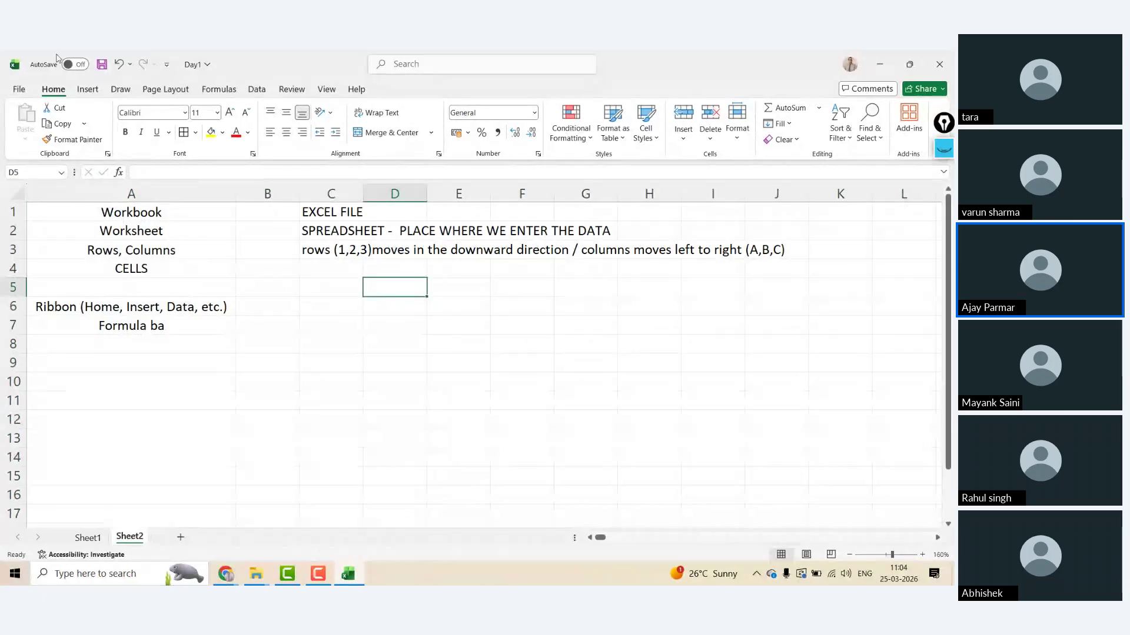
left_click(210, 132)
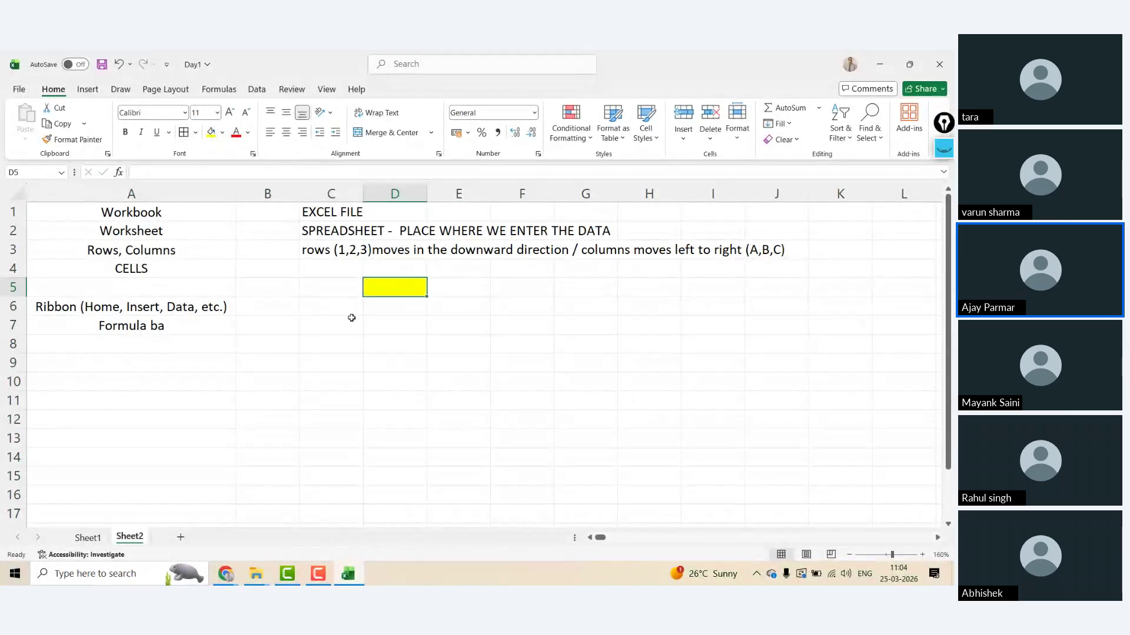
- Select column D together with row 5 to show their intersection, and drop the selection by going to D5 and D6
left_click(415, 185)
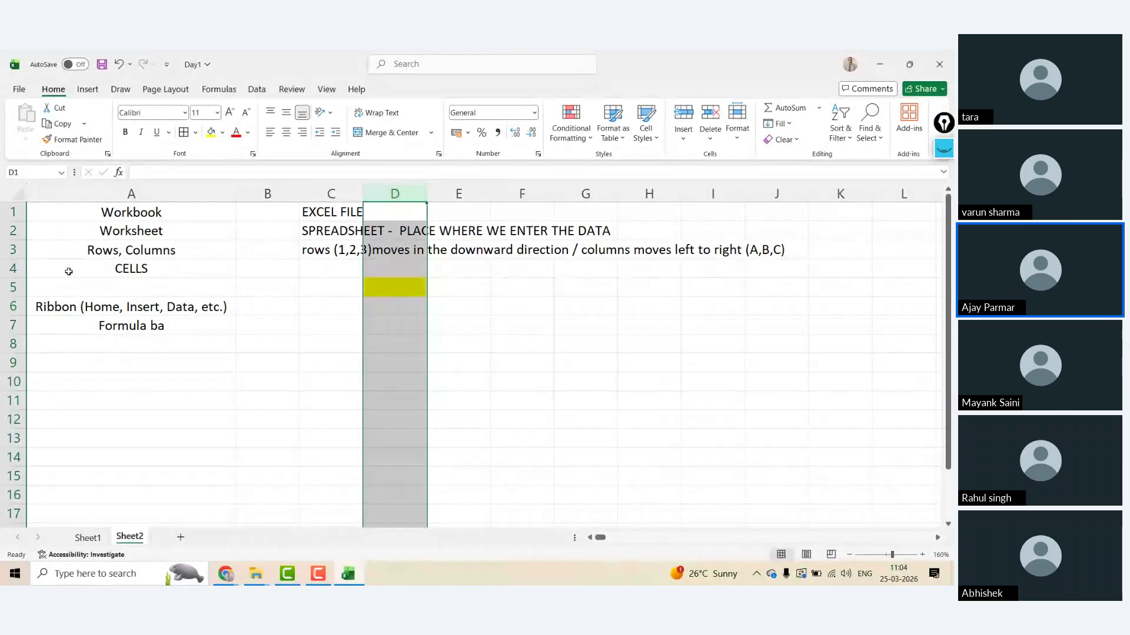
left_click(12, 289, "ctrl")
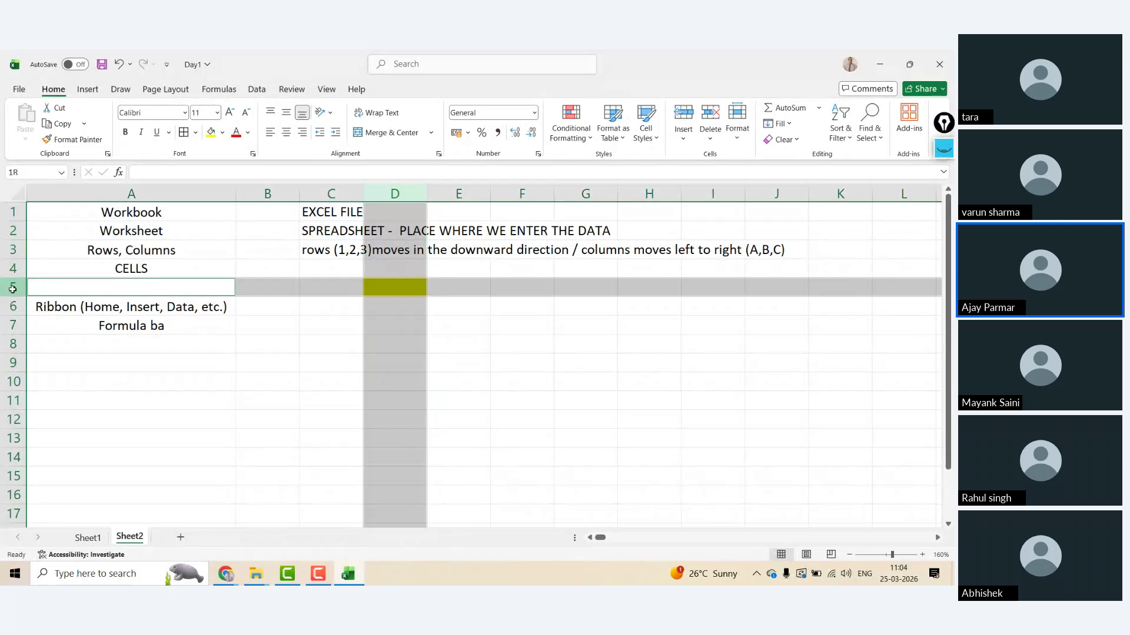
left_click(403, 291)
key("Return")
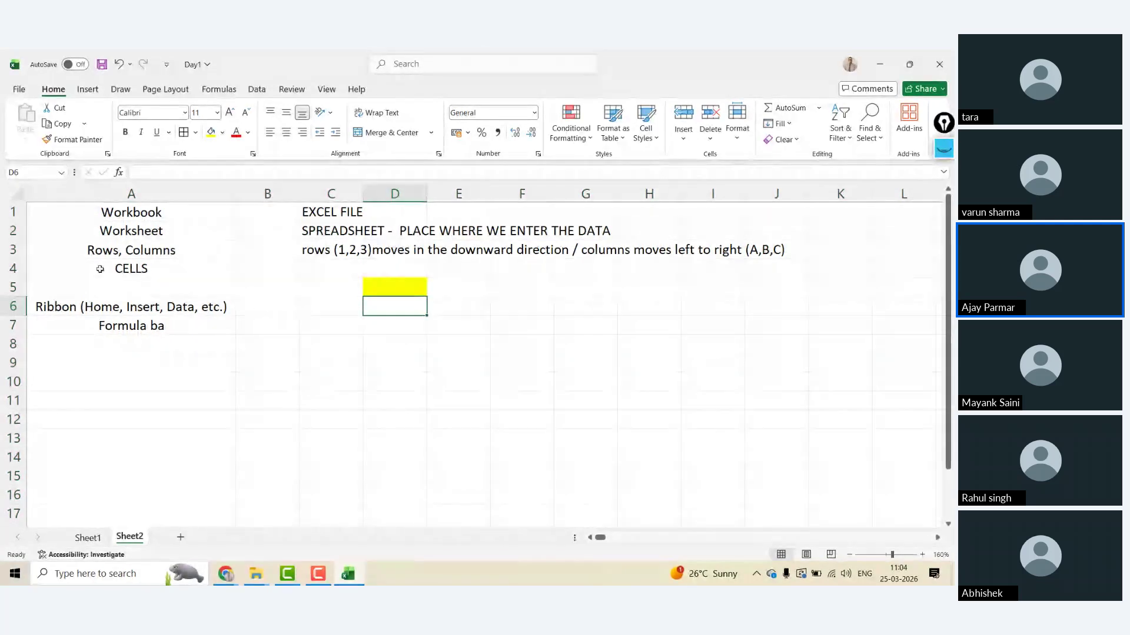
- Show the extent of Sheet2 by jumping to its last row and last column, and return to cell A1
left_click(176, 385)
key("ctrl+Down")
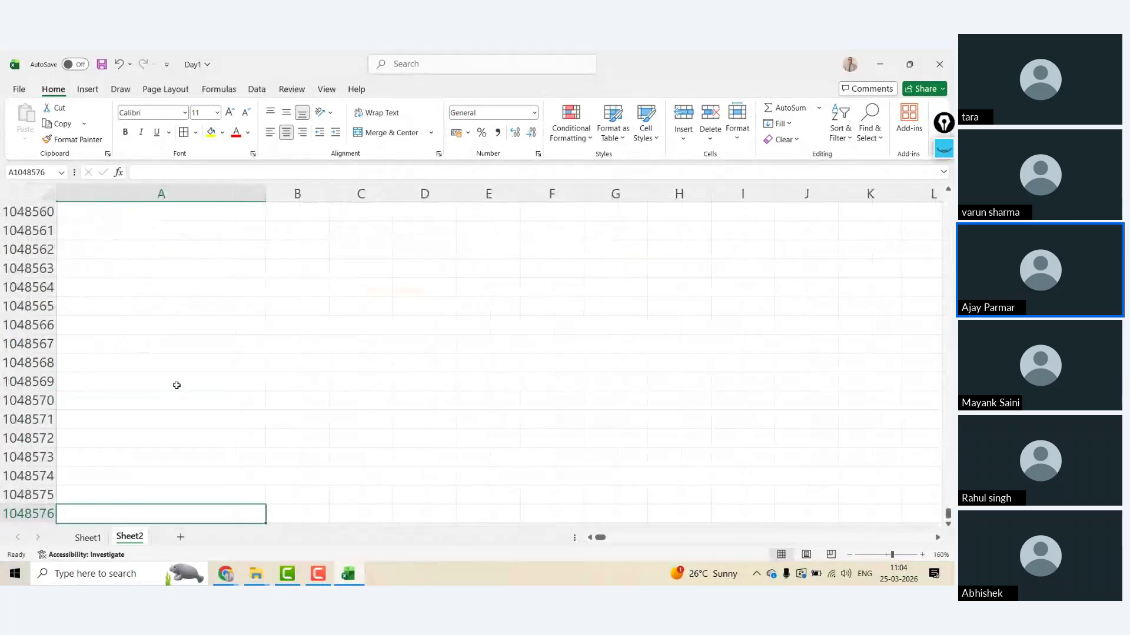
key("ctrl+Right")
key("ctrl+Left")
key("ctrl+Up")
key("ctrl+Up")
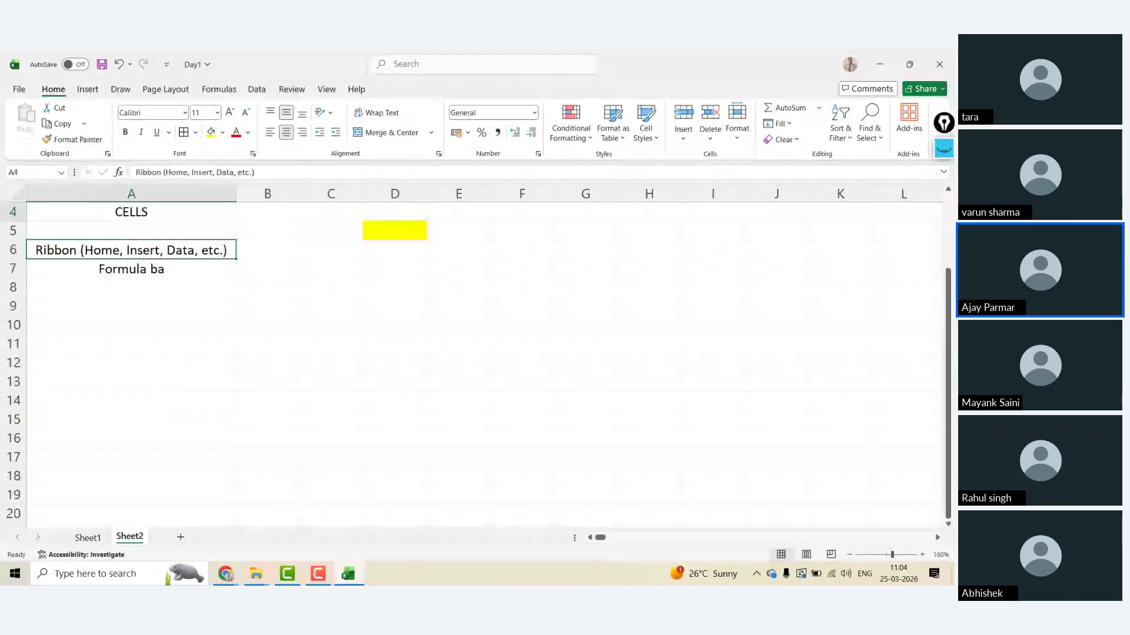
key("ctrl+Up")
key("ctrl+Up")
- Show how cell addresses combine column and row by selecting E6, yellow cell D5, column D and cell B6
key("Right")
key("Right")
key("Right")
key("Right")
key("Down")
key("Down")
key("Down")
key("Down")
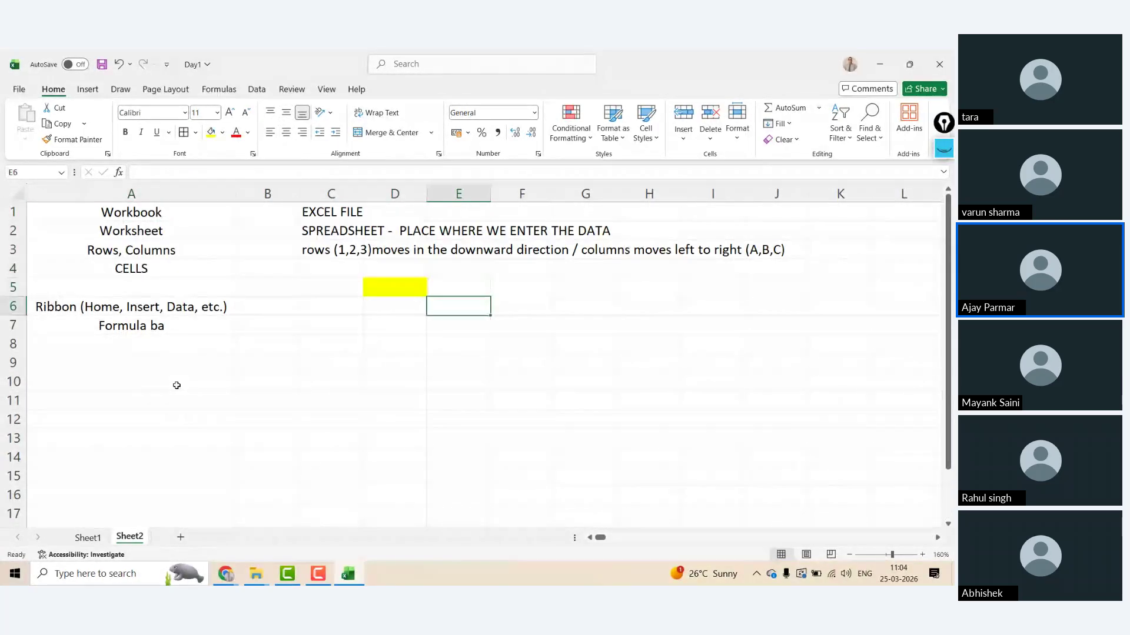
key("Left")
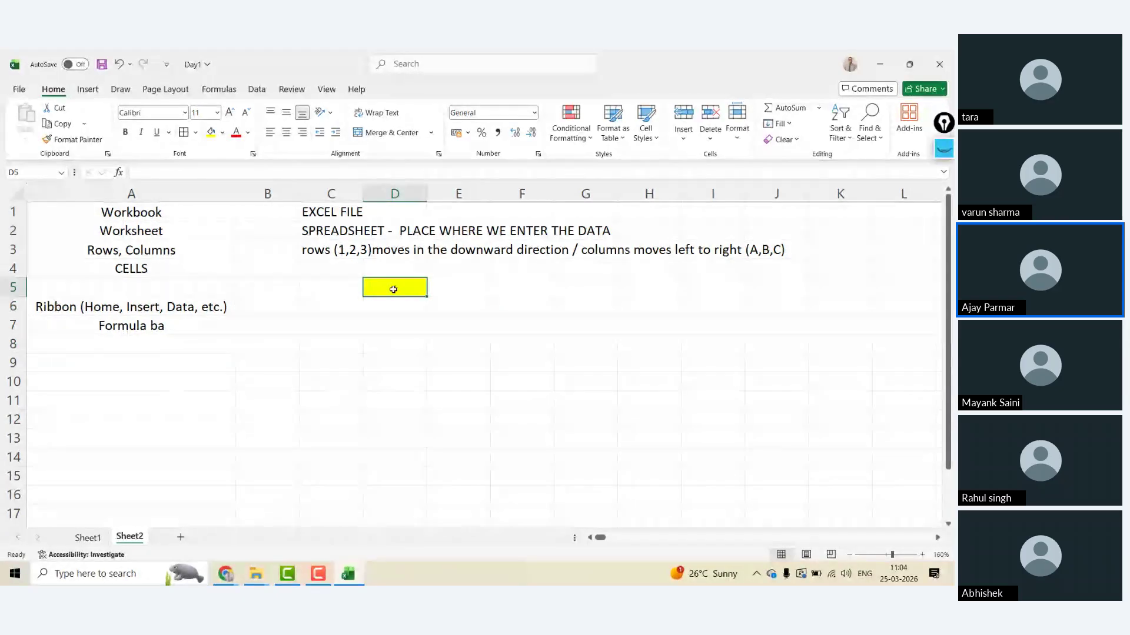
left_click(395, 194)
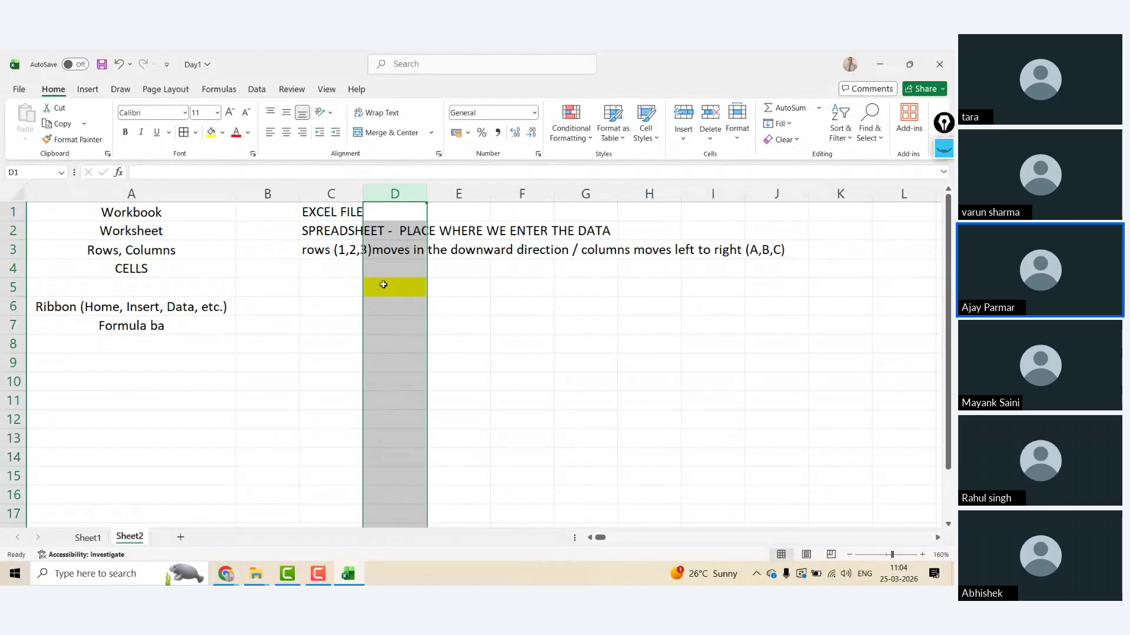
left_click(383, 285)
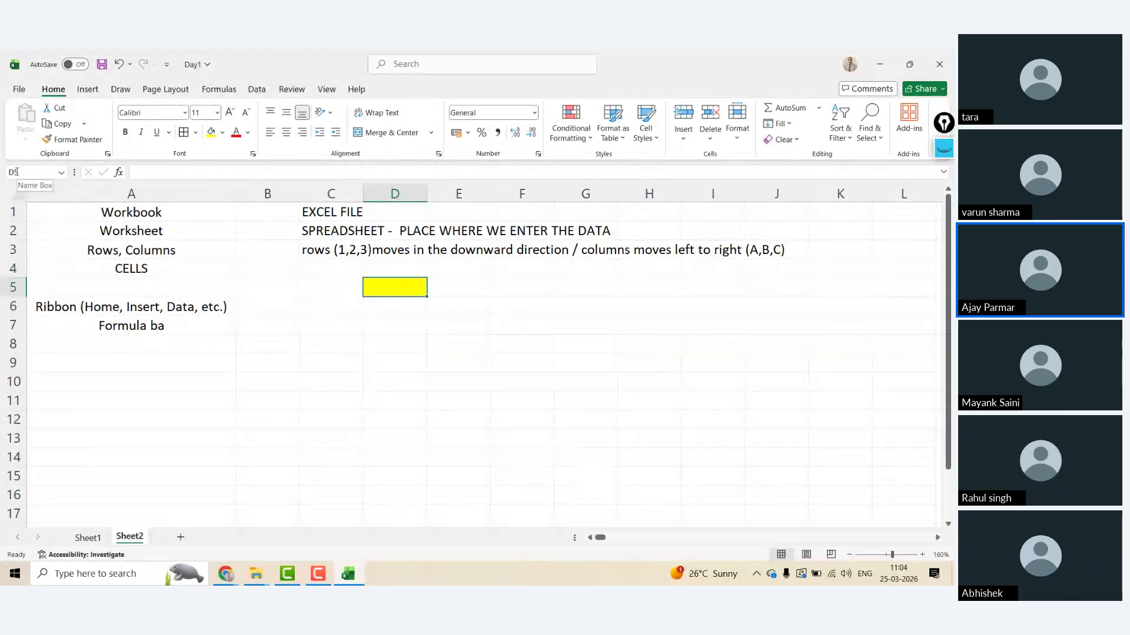
left_click(274, 311)
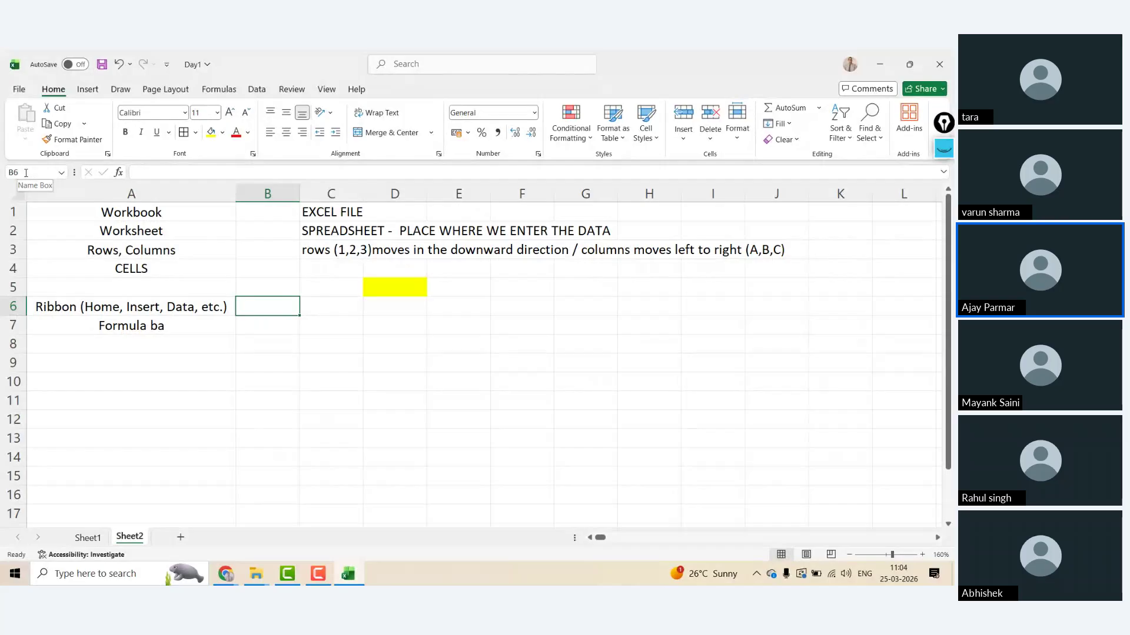
- Enter "NAME BOX" as a topic in cell A5
key("Up")
key("Left")
type("N")
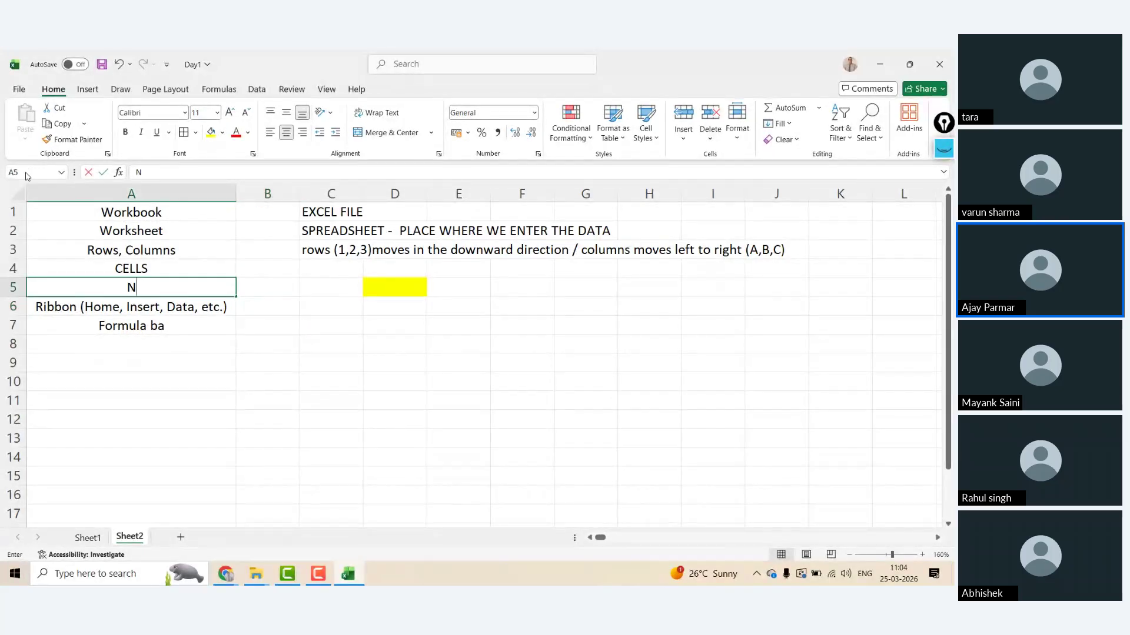
type("AME BOX")
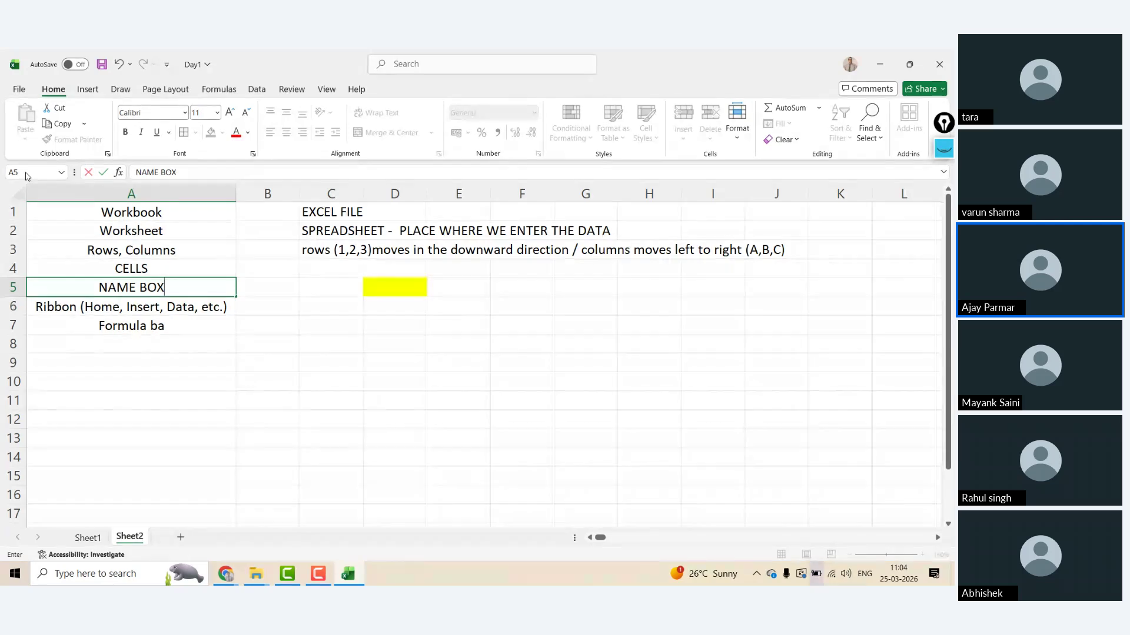
key("Return")
- Select cells E6, C6 and A5 in turn to check the address displayed for each
key("Up")
key("Right")
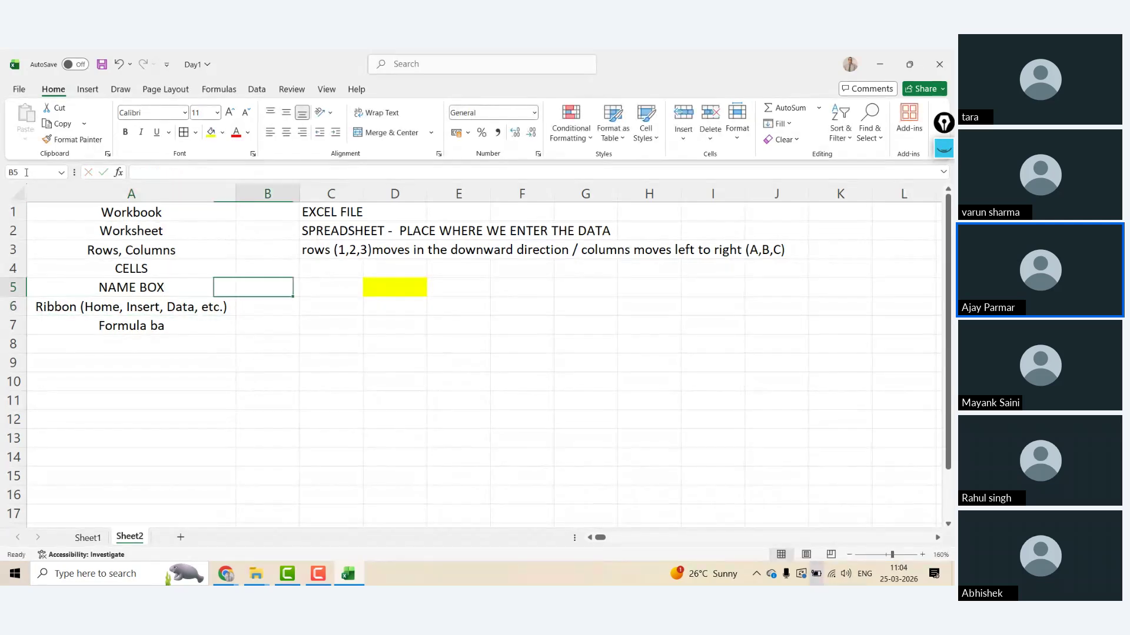
key("Right")
left_click(484, 300)
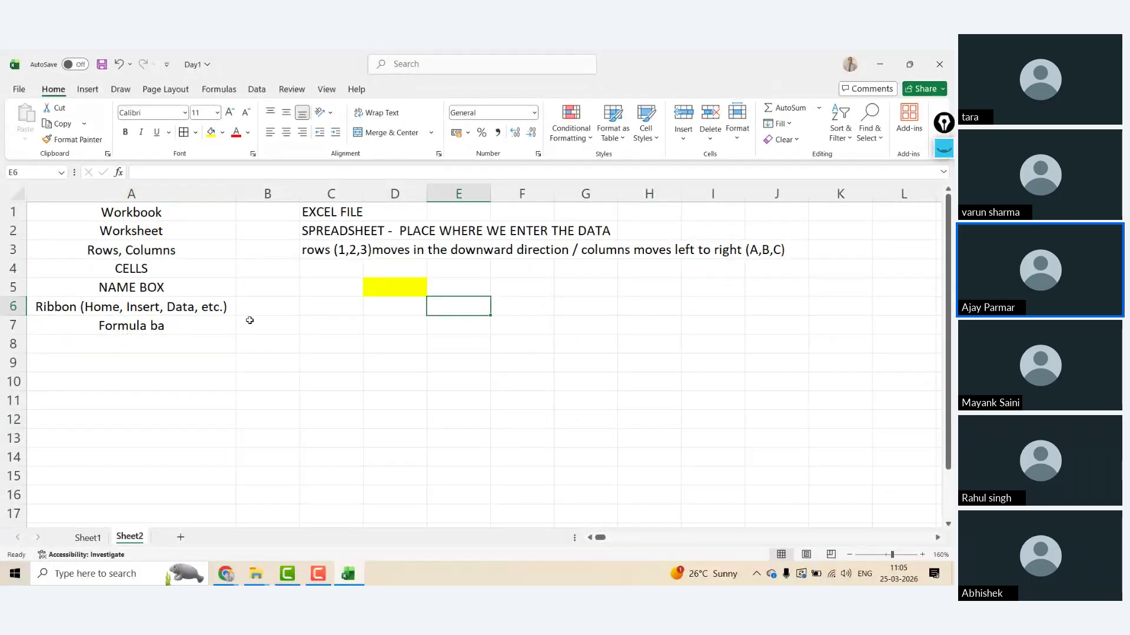
left_click(343, 300)
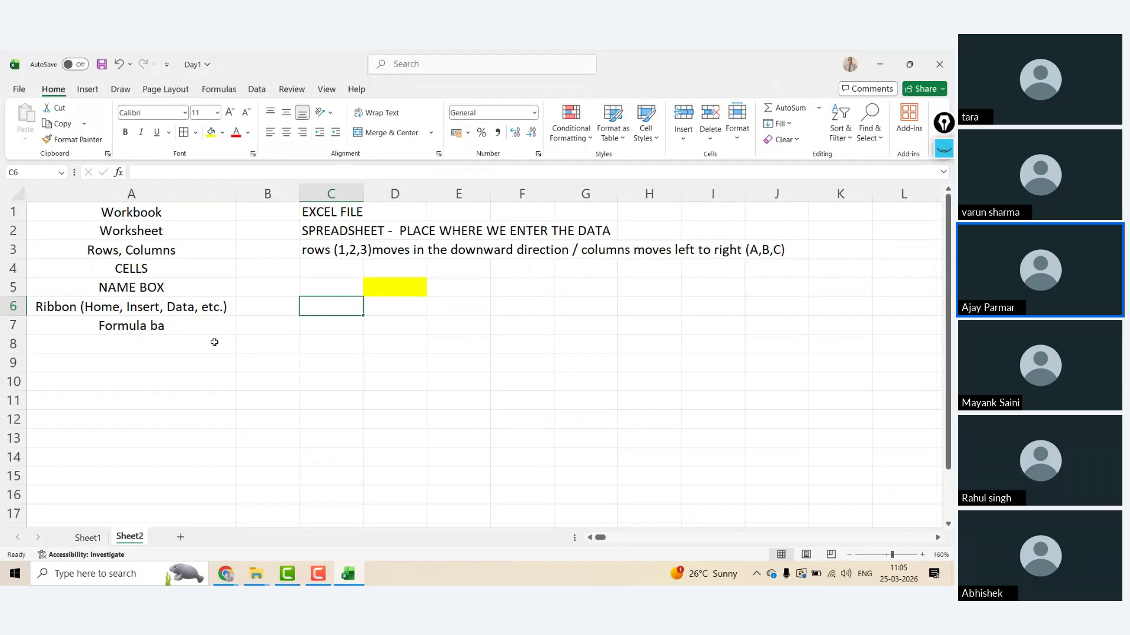
left_click(165, 284)
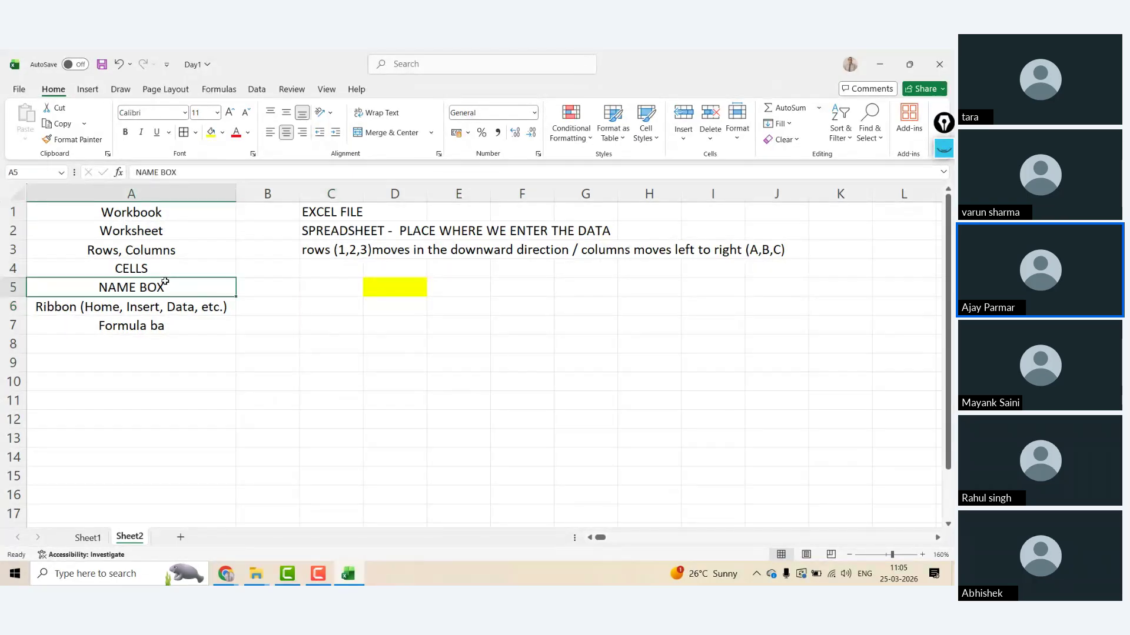
- Enter "A1295" in cell H8 as a sample cell address
left_click(646, 337)
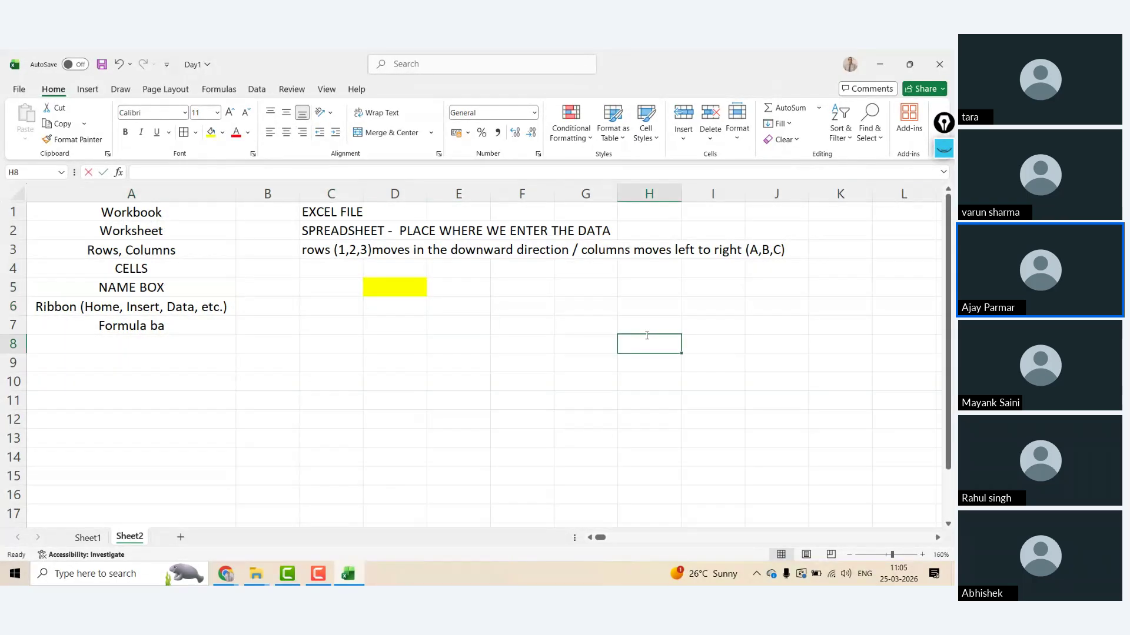
type("A129")
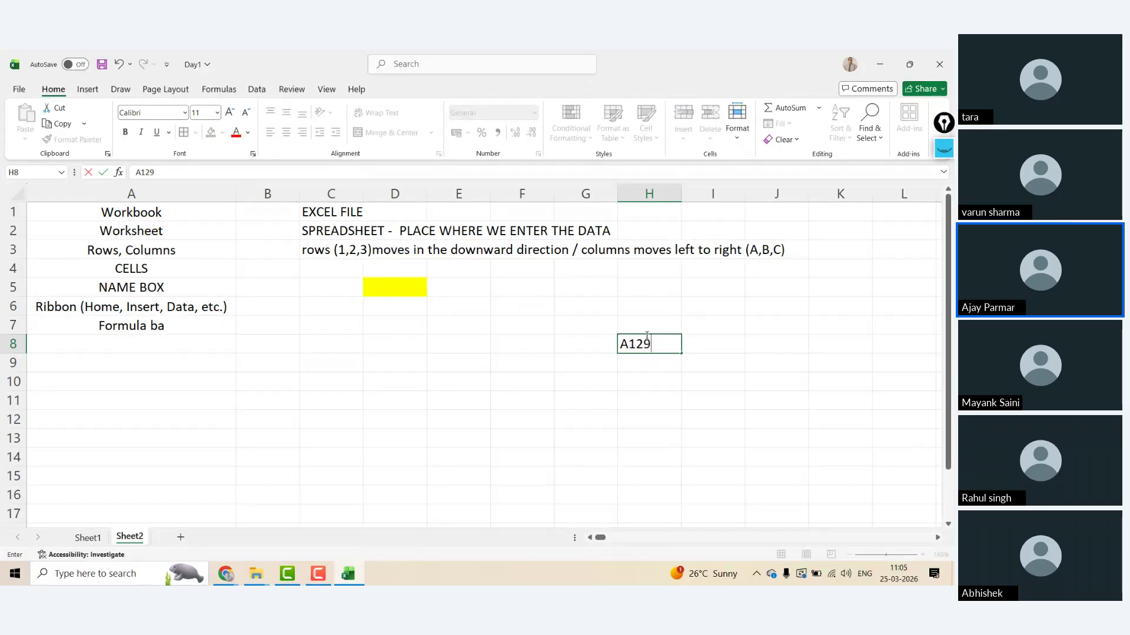
type("5")
key("Return")
left_click(646, 337)
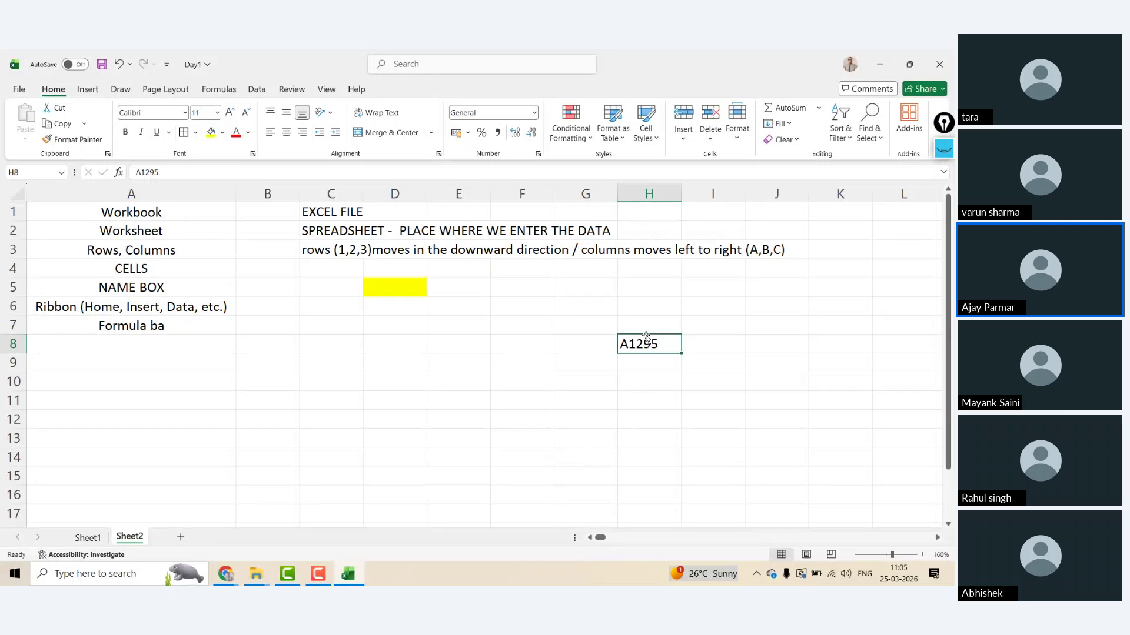
- Move cell by cell down column A from A9 to A185, and return to cell A1
left_click(126, 365)
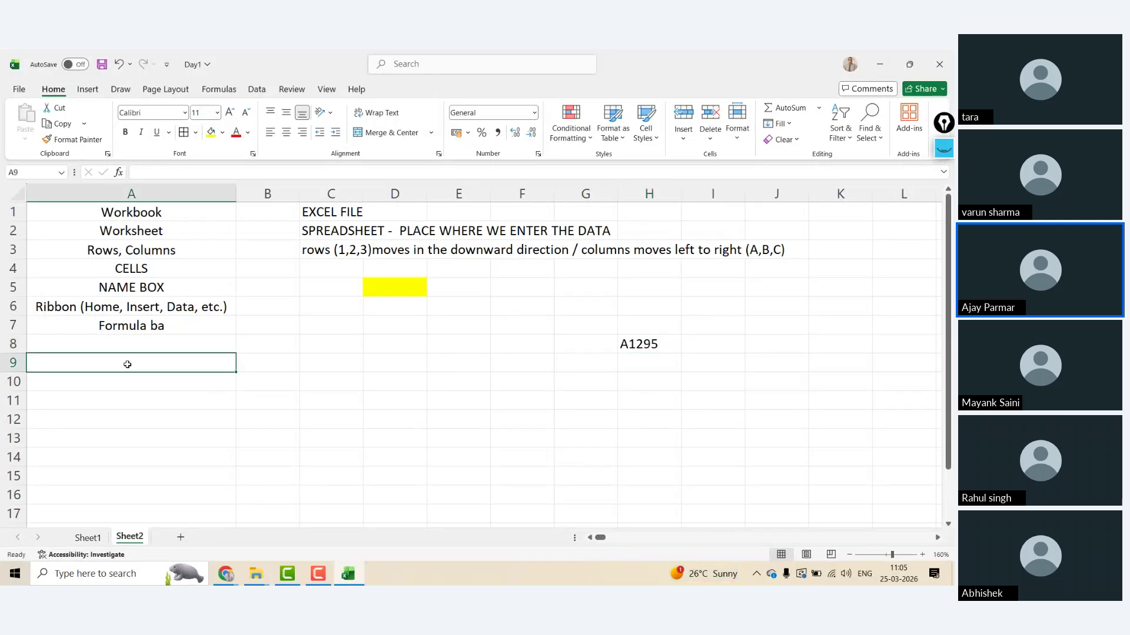
key("Down")
key("Down")
key("Down")
key("Down")
key("Down")
key("Down")
key("Down")
key("Down")
key("Down")
key("Down")
key("Down")
key("Down")
key("Down")
key("Down")
key("Down")
key("Down")
key("Down")
key("Down")
key("Down")
key("Down")
key("Down")
key("Down")
key("Down")
key("Down")
key("Down")
key("Down")
key("Down")
key("Down")
key("Down")
key("Down")
key("Down")
key("Down")
key("Down")
key("Down")
key("Down")
key("Down")
key("Down")
key("Down")
key("Down")
key("Down")
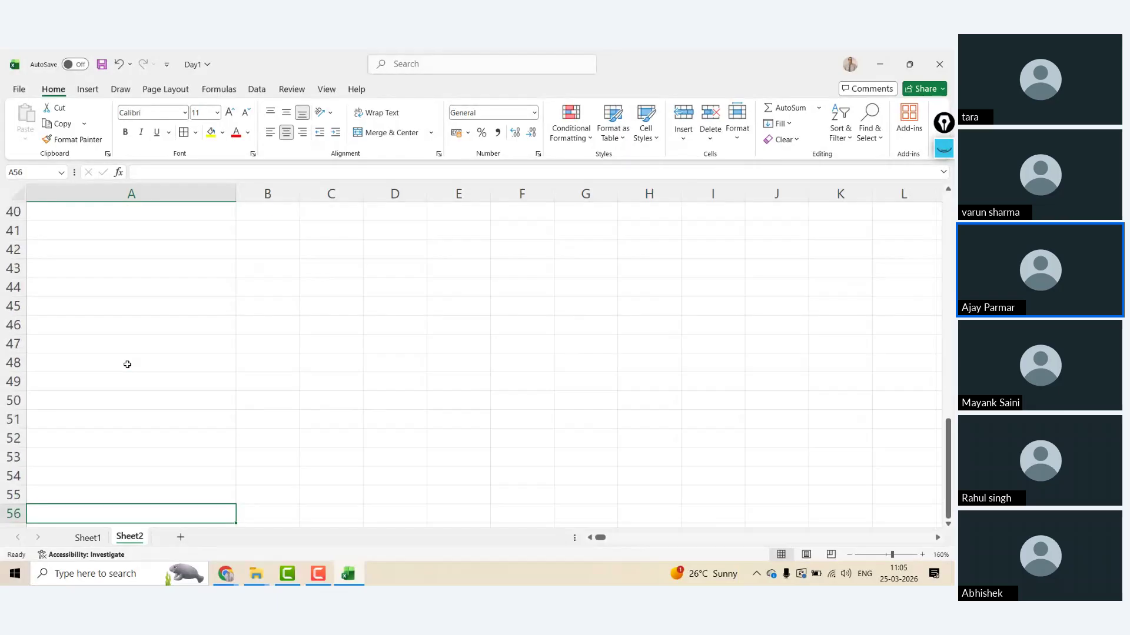
key("Down")
key("Down")
key("Down")
key("Down")
key("Down")
key("Down")
key("Down")
key("Down")
key("Down")
key("Down")
key("Down")
key("Down")
key("Down")
key("Down")
key("Down")
key("Down")
key("Down")
key("Down")
key("Down")
key("Down")
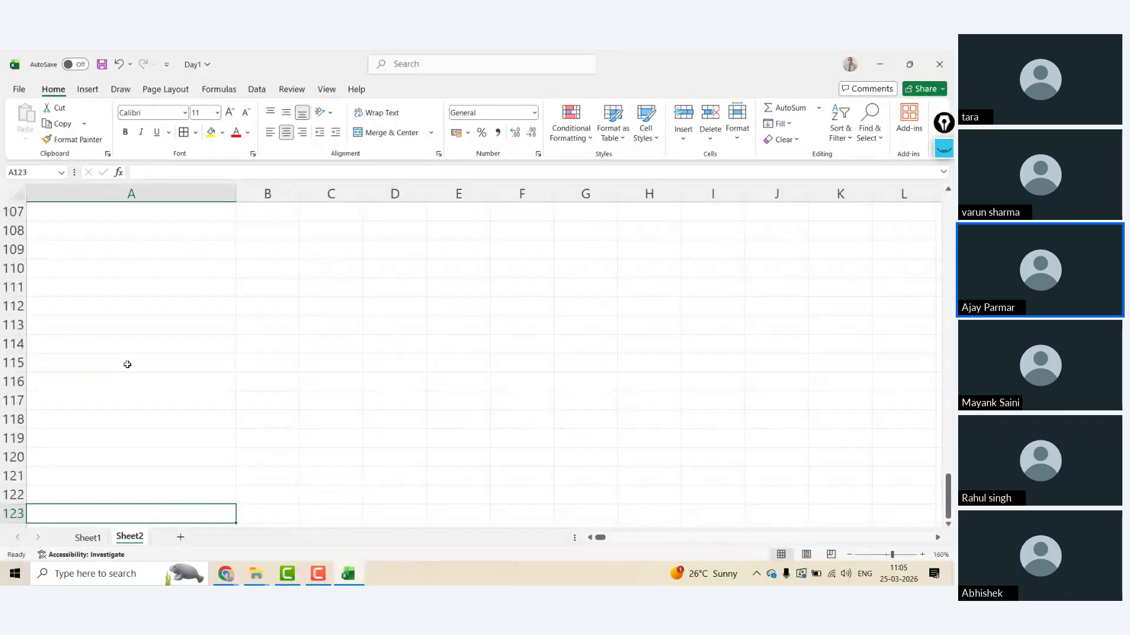
key("Down")
key("Down")
key("Down")
key("Down")
key("Down")
key("Down")
key("Down")
key("Down")
key("Down")
key("Down")
key("Down")
key("Down")
key("Down")
key("Down")
key("Down")
key("Down")
key("Down")
key("Down")
key("Down")
key("Down")
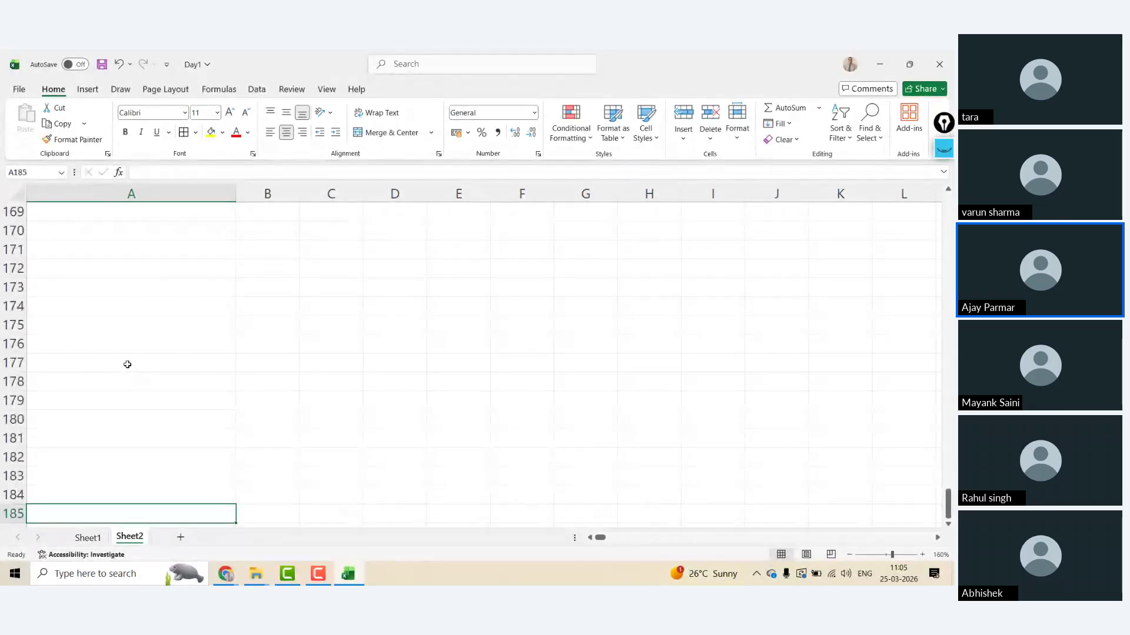
key("ctrl+Home")
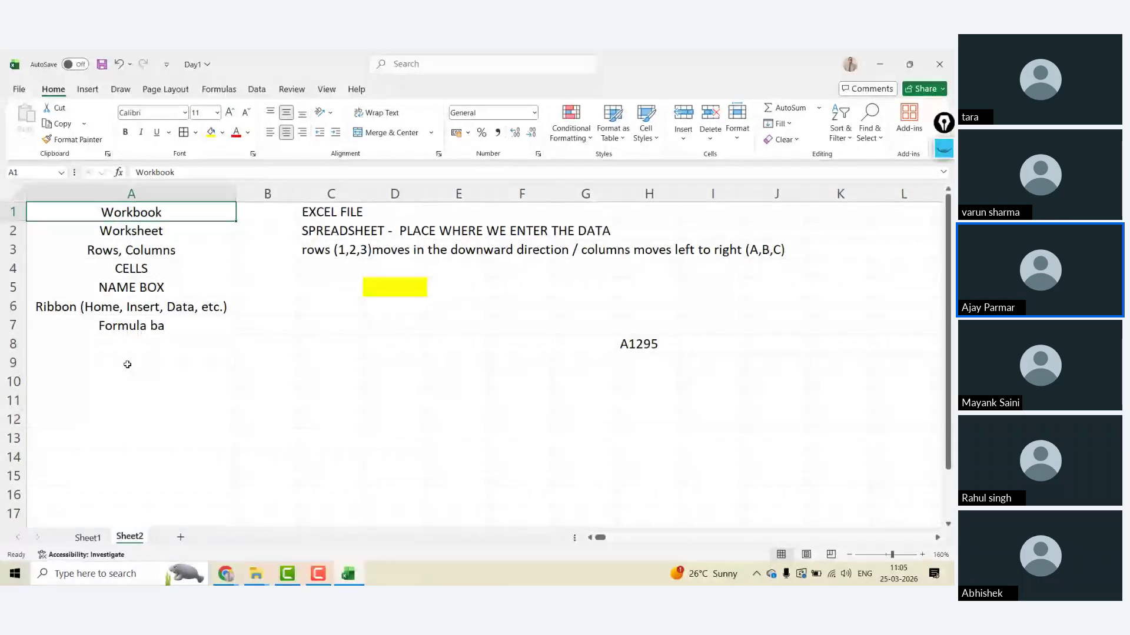
- Jump directly to cell A1295 by its address and come back to A1 the same way
left_click(635, 345)
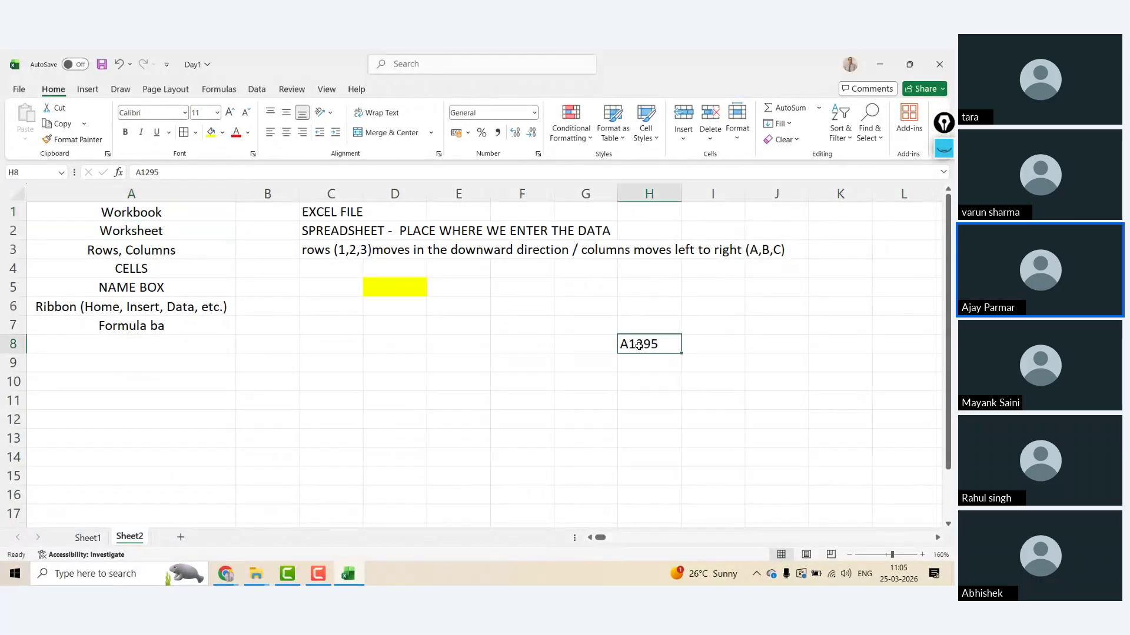
left_click(31, 172)
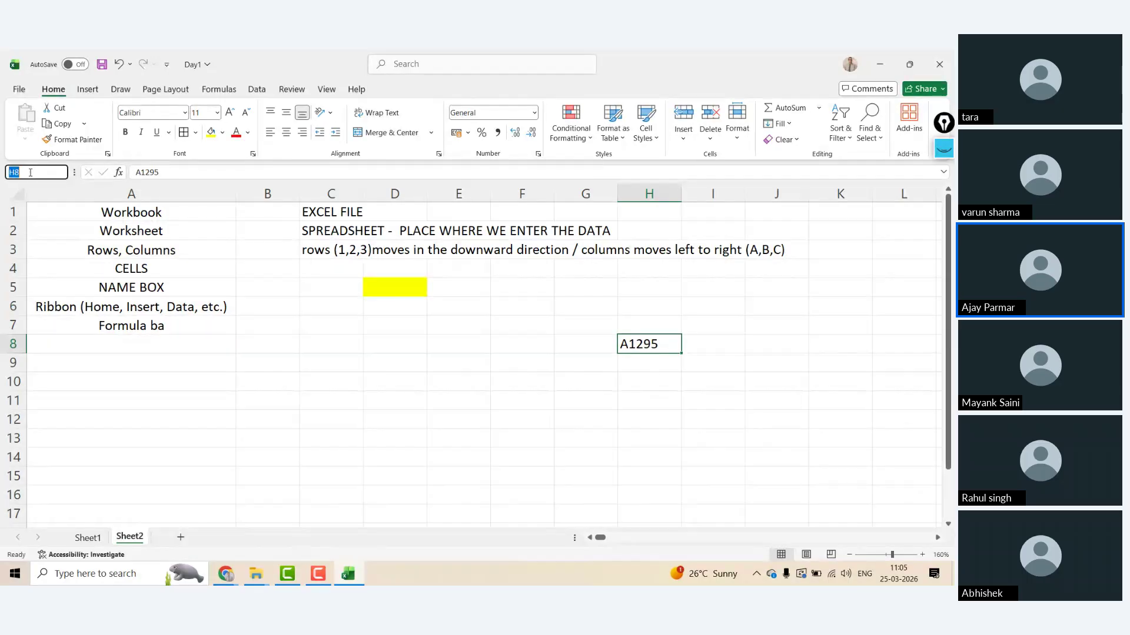
type("A1295")
key("Return")
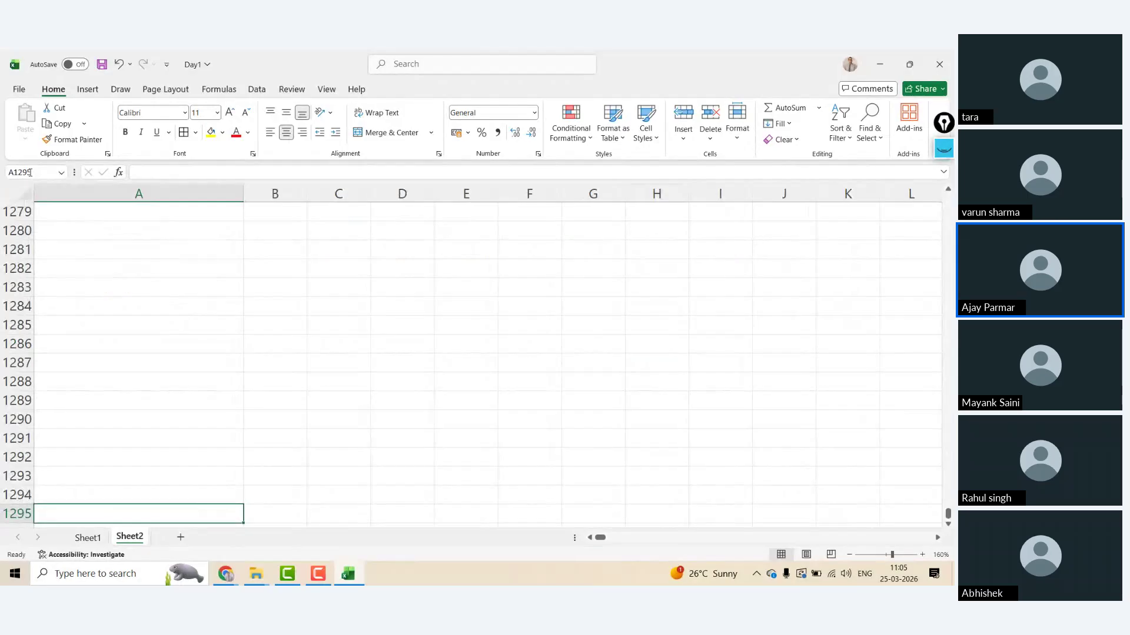
left_click(38, 172)
type("A1")
key("Return")
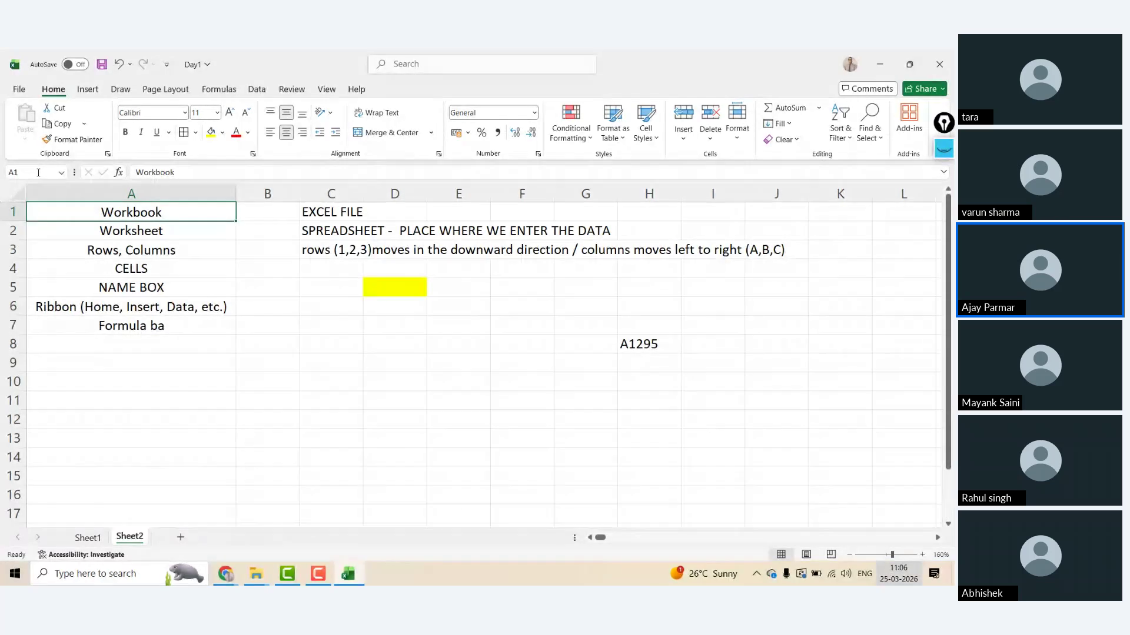
- Jump directly to cell A1000 by its address and return to the start of column A
left_click(38, 172)
type("A1000")
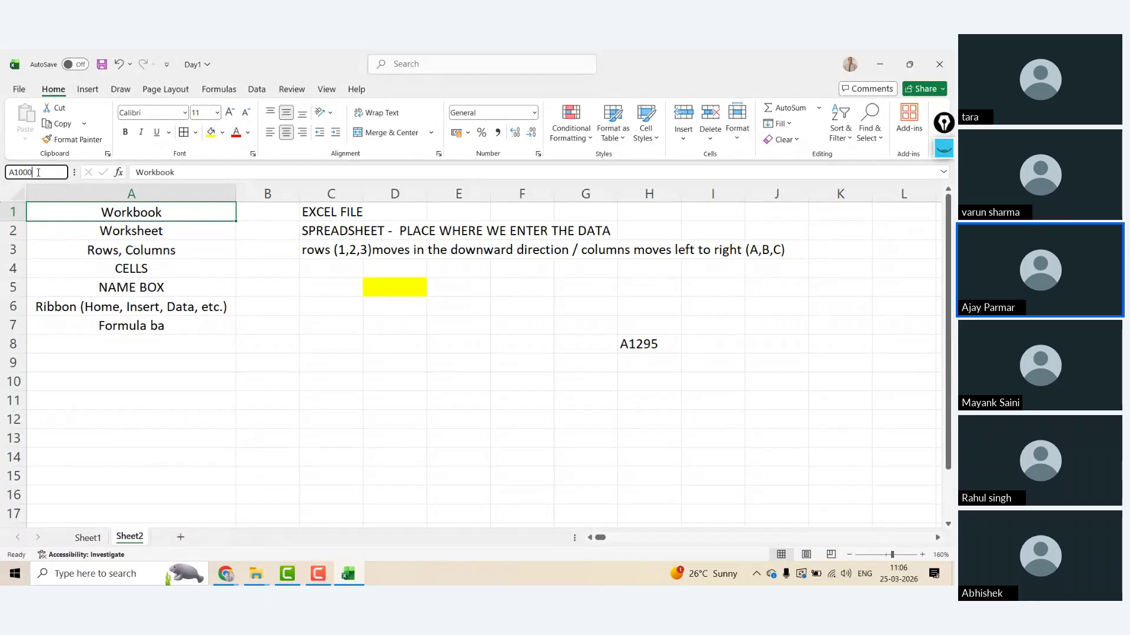
key("Return")
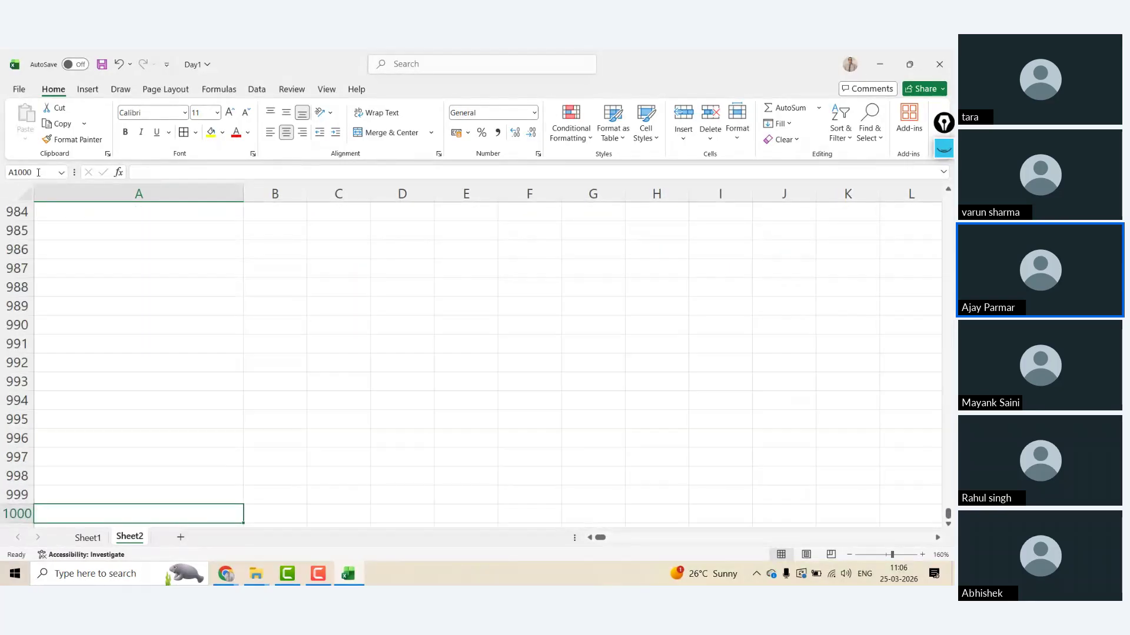
key("ctrl+Up")
key("ctrl+Up")
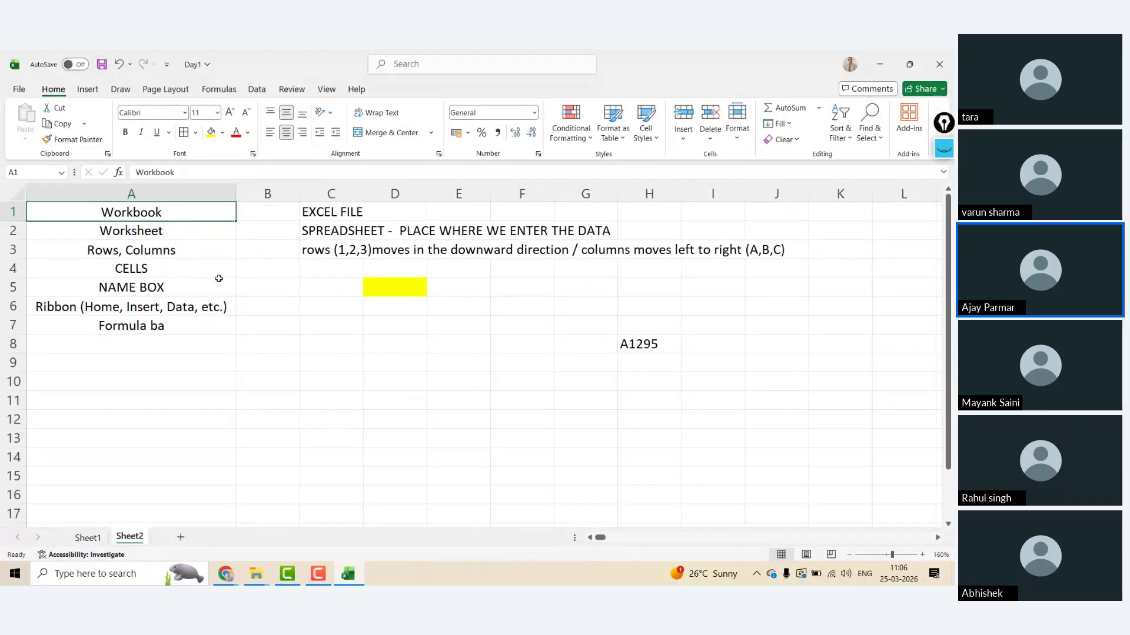
- Enter the NAME BOX explanation "TELLS YOU THE CELL ADDRESS" in cell C5
key("Down")
key("Down")
key("Down")
key("Down")
key("Right")
key("Right")
key("Right")
key("Left")
type("TELL")
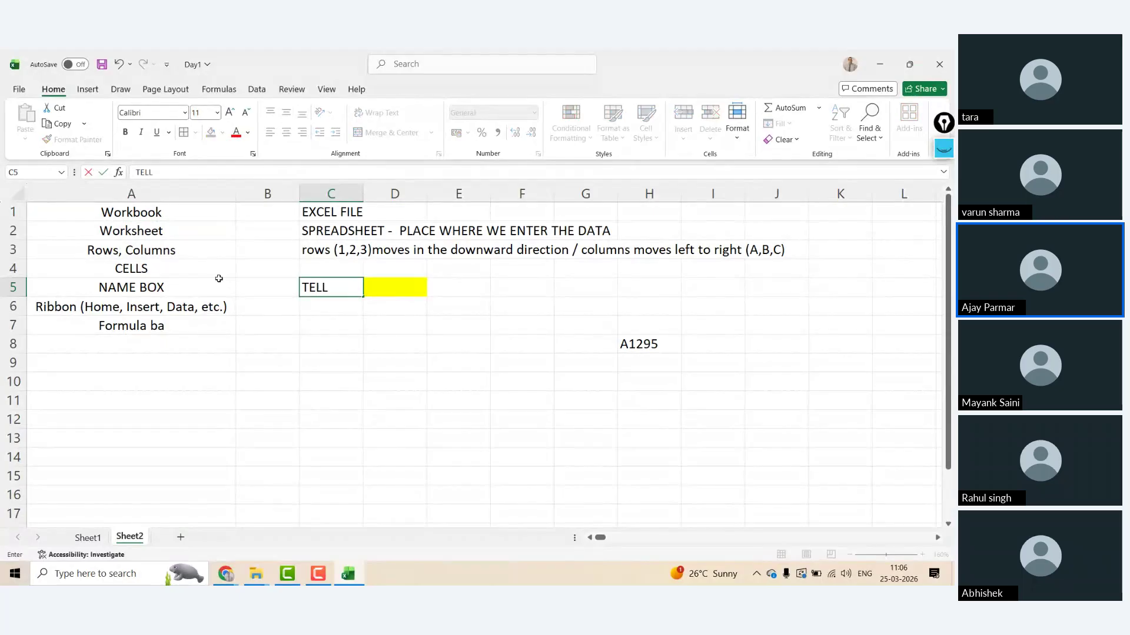
type("S YOU THE CEL")
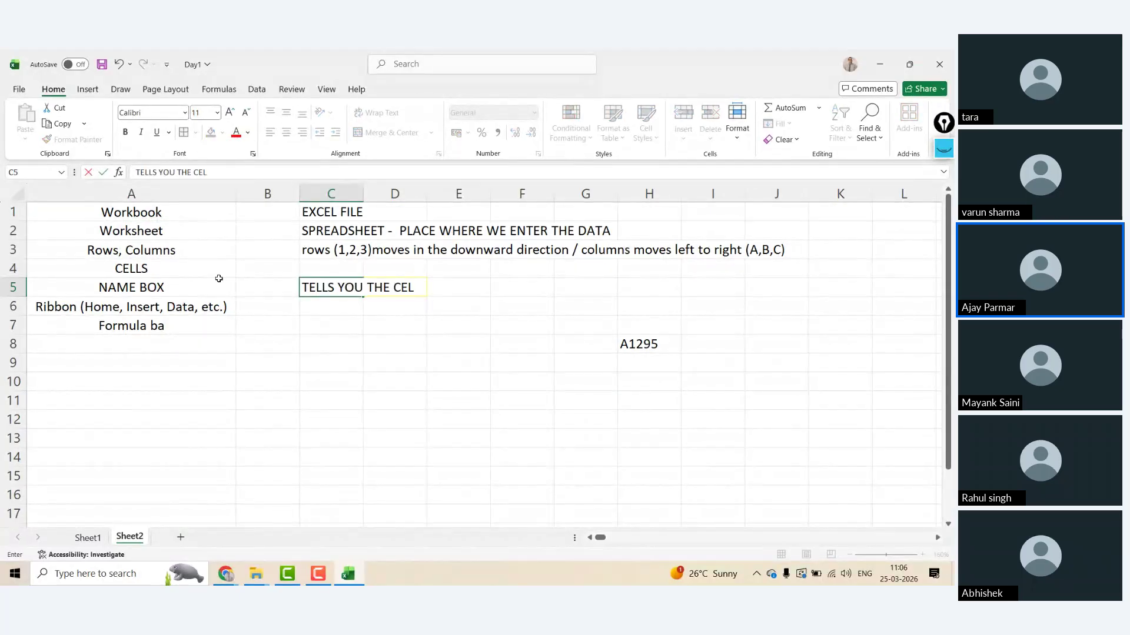
type("L ADDRESS")
key("Up")
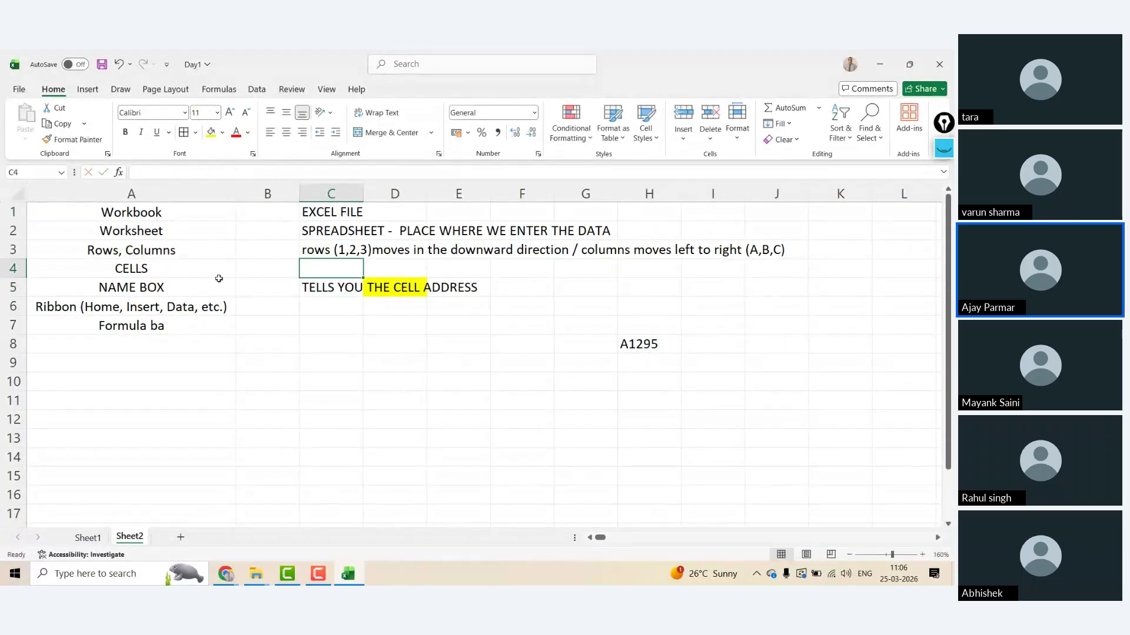
- Enter the CELLS explanation "IT IS THE COMBINATION OF A COLUMN AND ROW" in cell C4
type("IT IS")
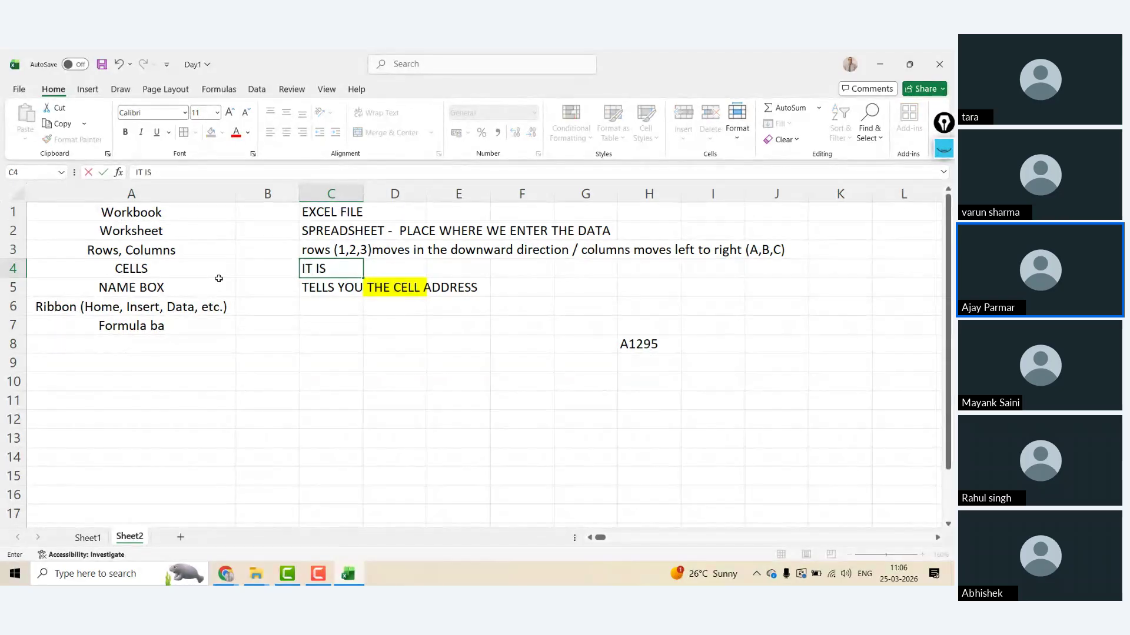
type(" THE COMBINATION OF A COLUMN AND")
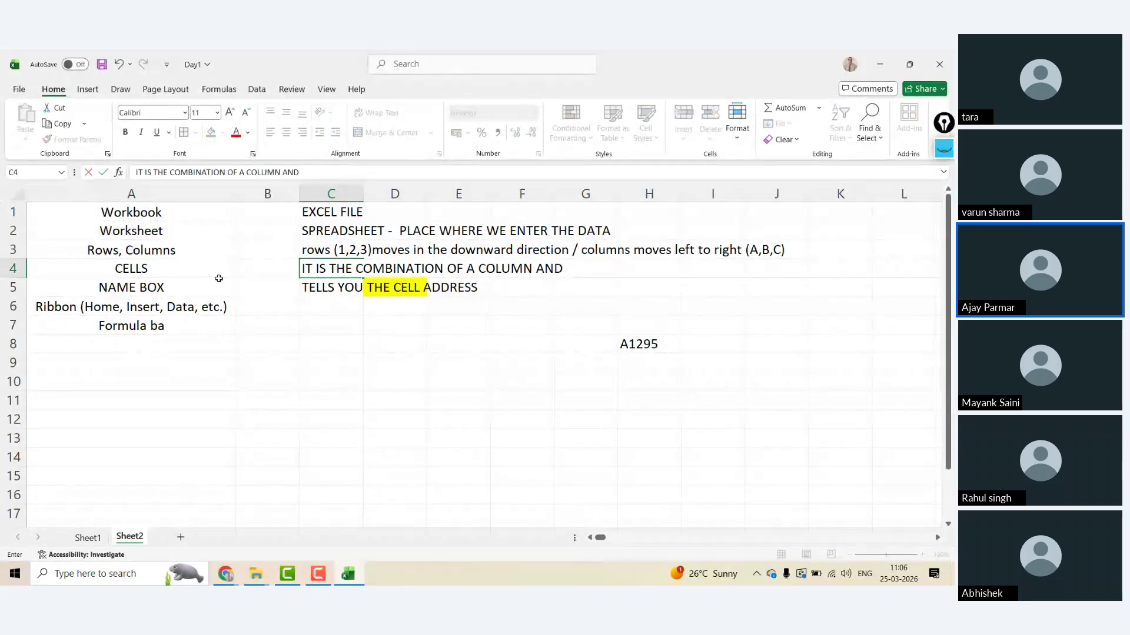
type("ROW")
key("Right")
- Enter "A10" in cell I4 as an example beside the CELLS explanation
key("Right")
key("Right")
key("Right")
key("Right")
key("Right")
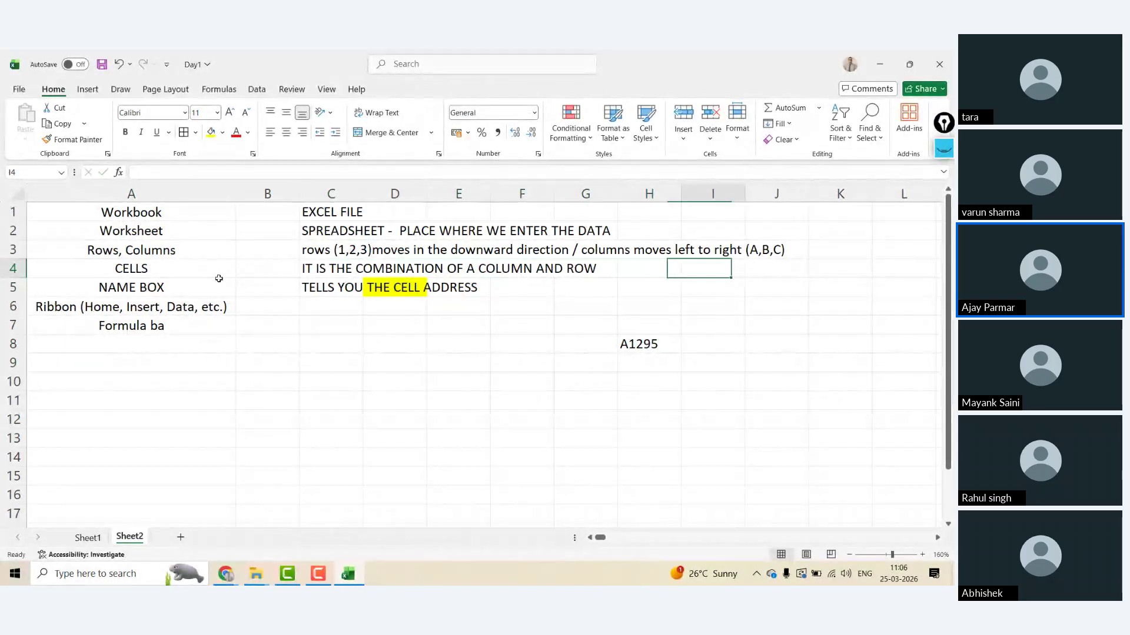
type("A10")
key("ctrl+Return")
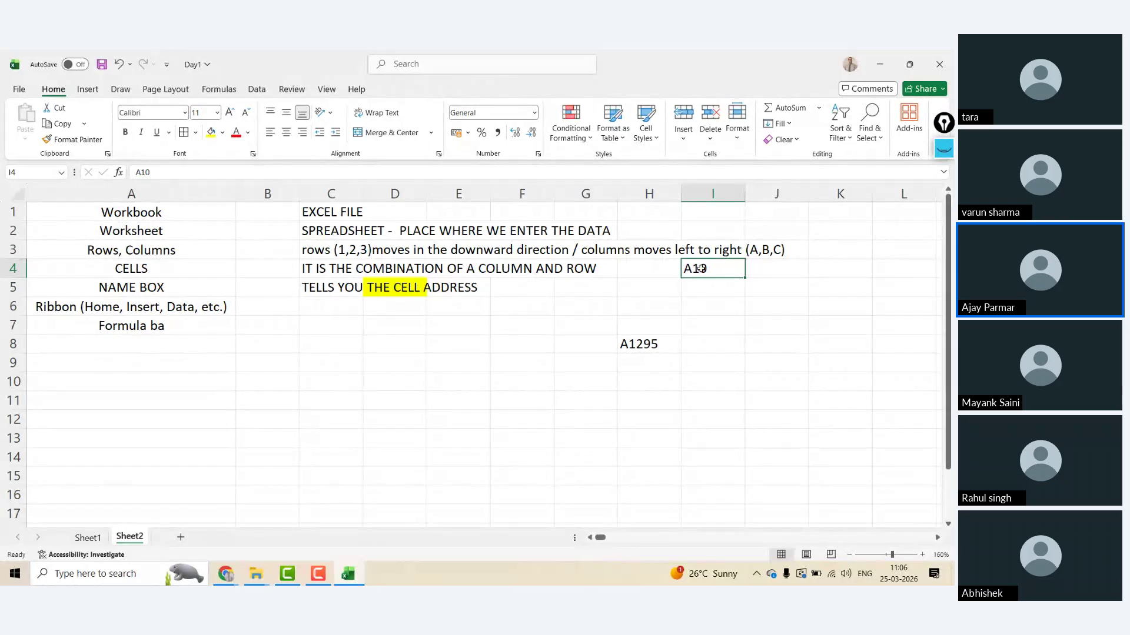
- Select a few empty cells in rows 9 and 10, ending on D10, and jump to cell A5 by its address
left_click(312, 377)
left_click(450, 379)
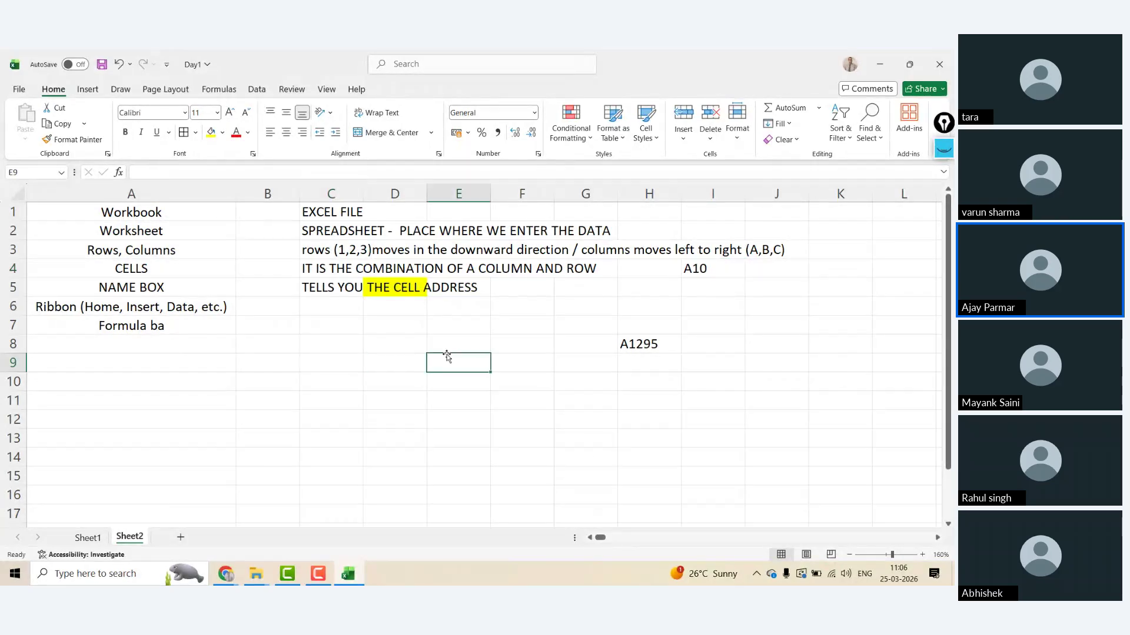
left_click(380, 375)
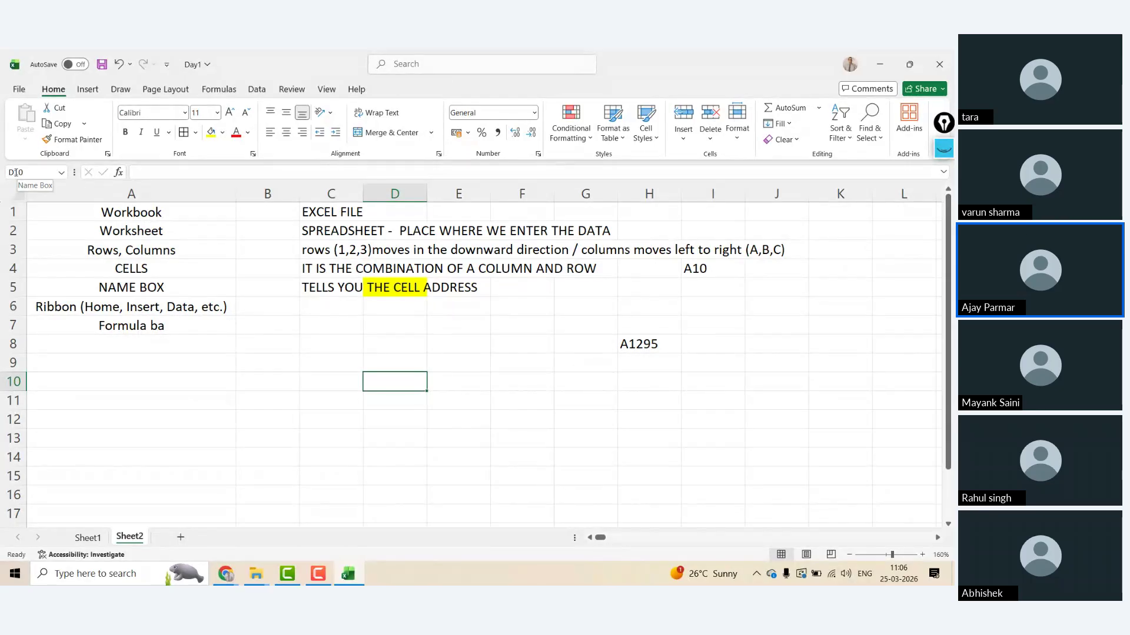
left_click(15, 173)
type("A5")
key("Return")
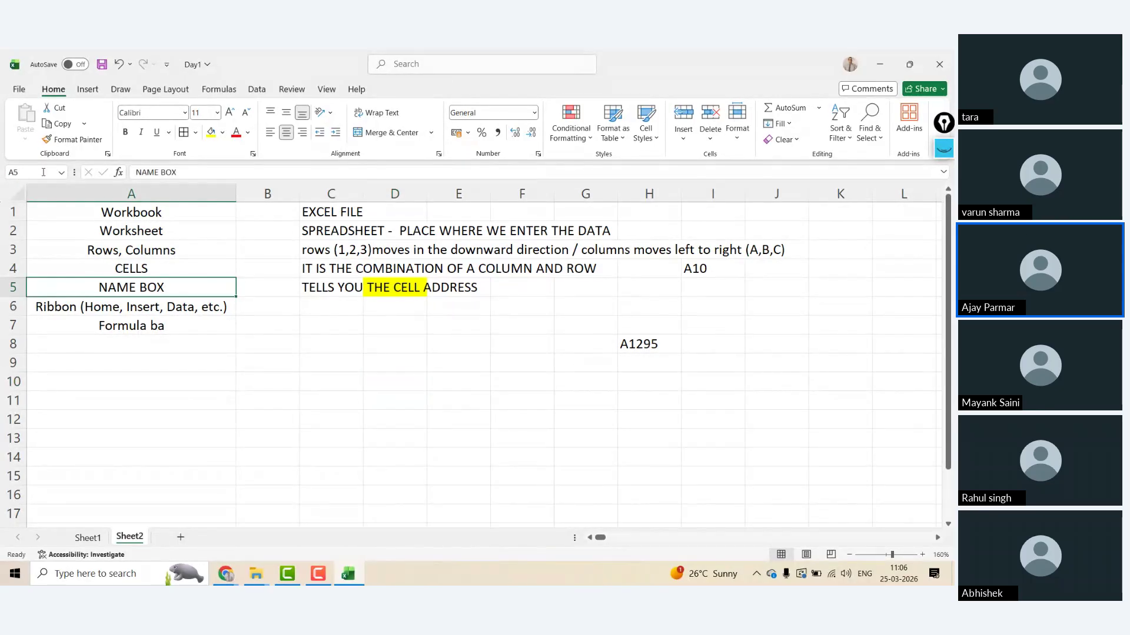
- Jump to cell A1000 by entering its address and return to cell A1 the same way
left_click(25, 172)
type("A1000")
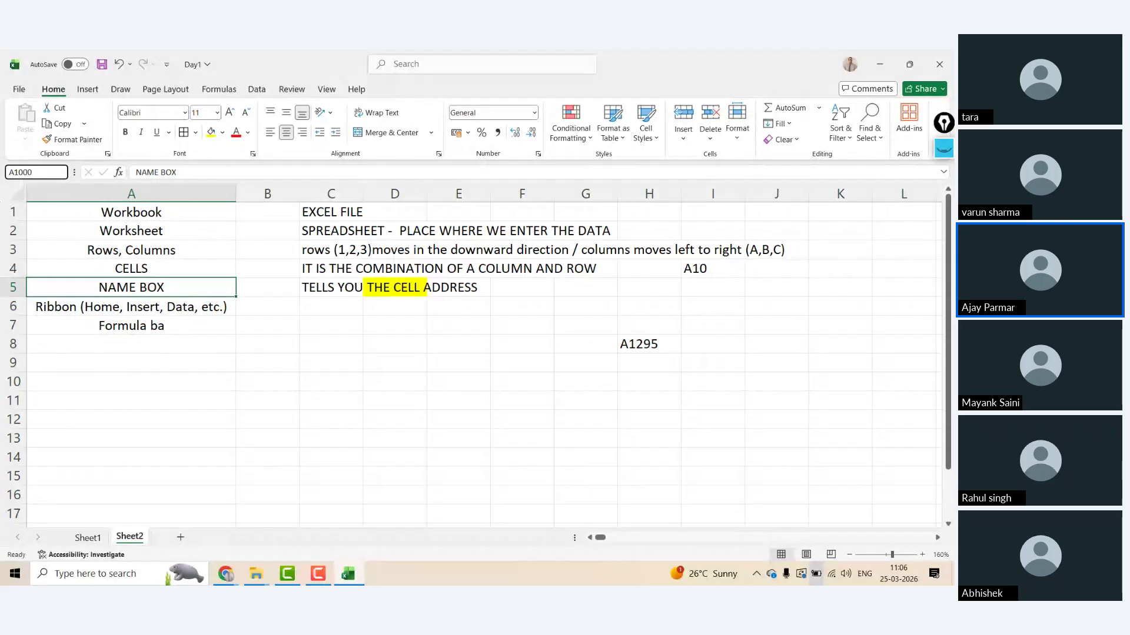
key("Return")
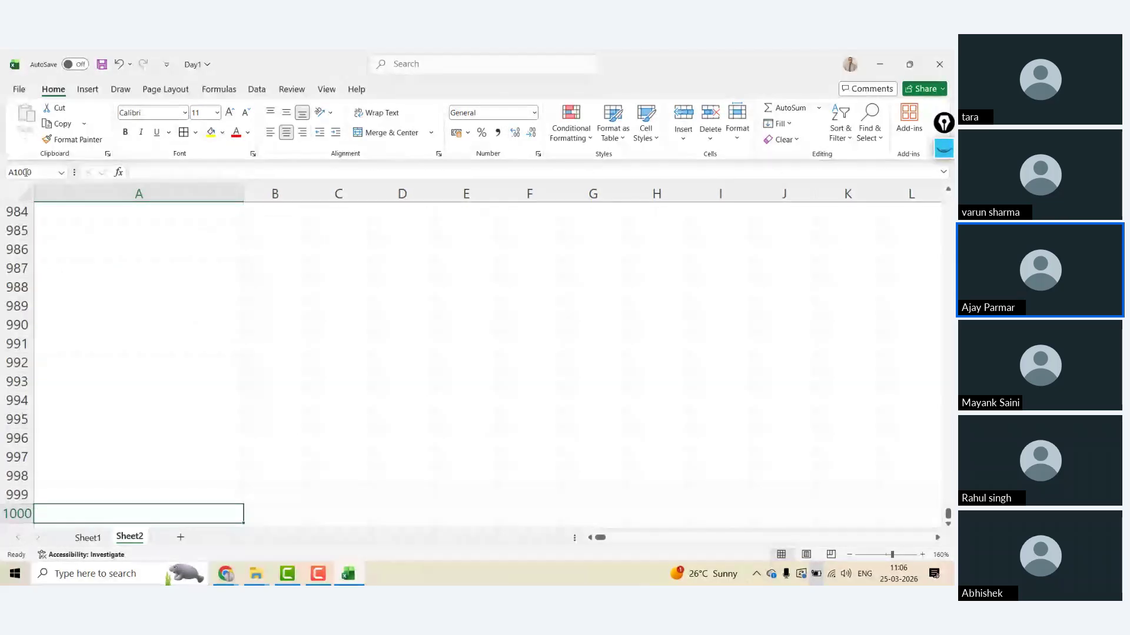
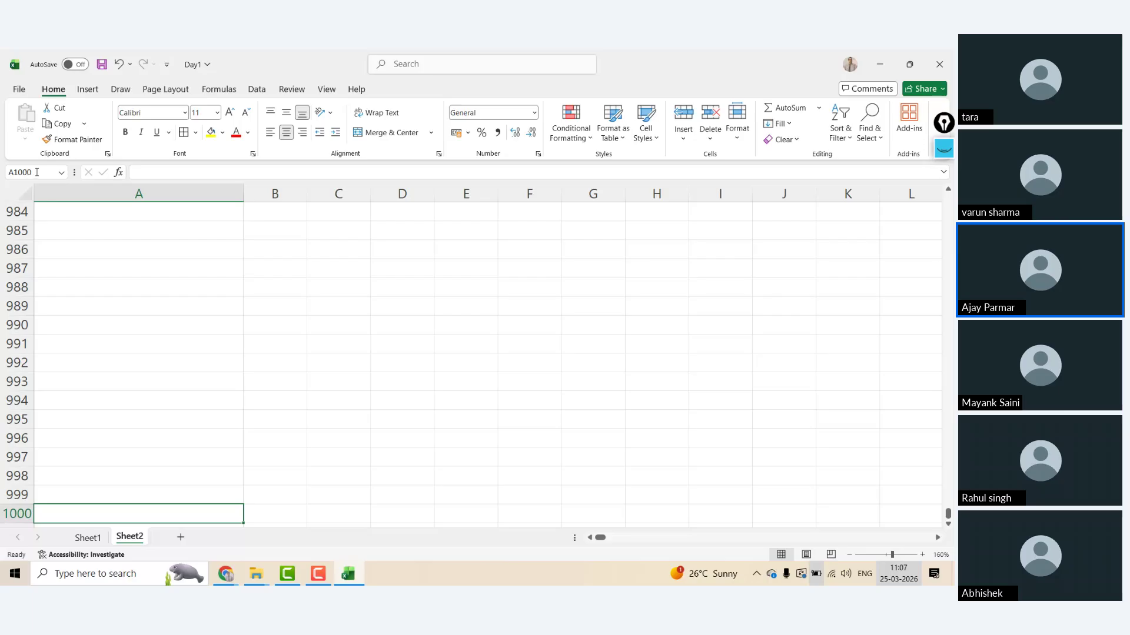
left_click(37, 172)
type("A1")
key("Return")
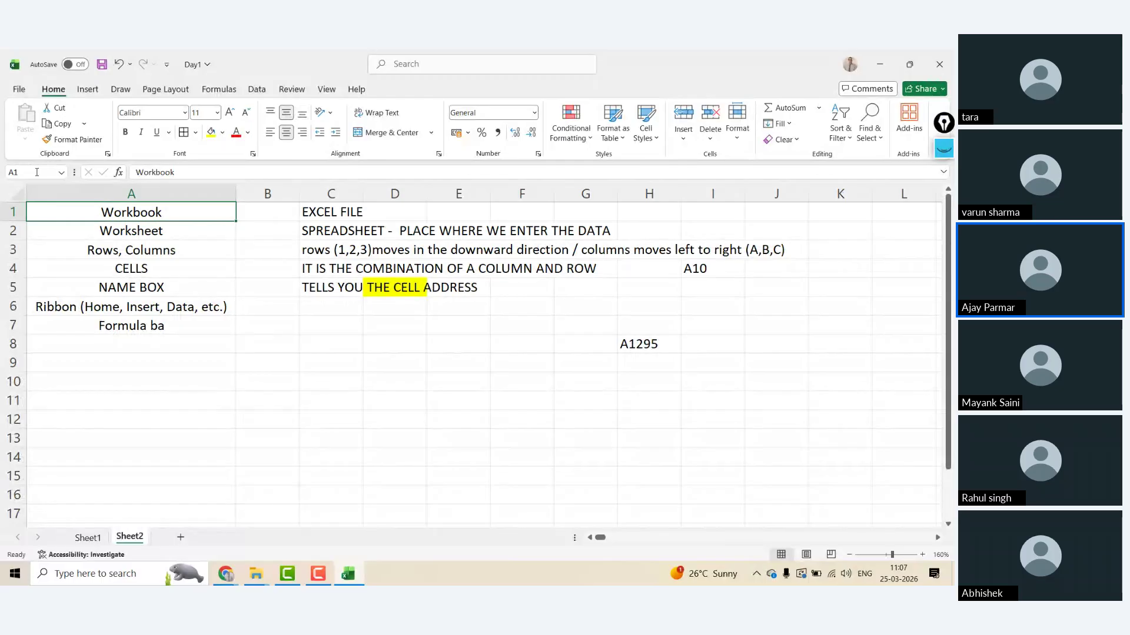
- Jump from A1 to cell A1000 by its address and move up column A one cell at a time to A921
left_click(36, 172)
type("A10000")
key("BackSpace")
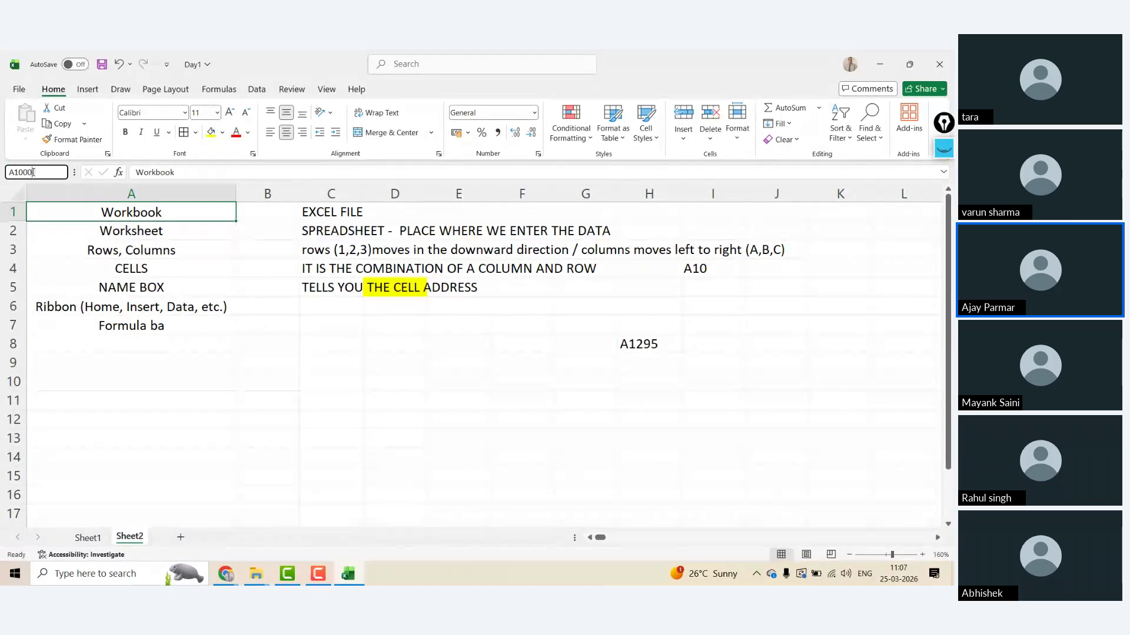
key("Return")
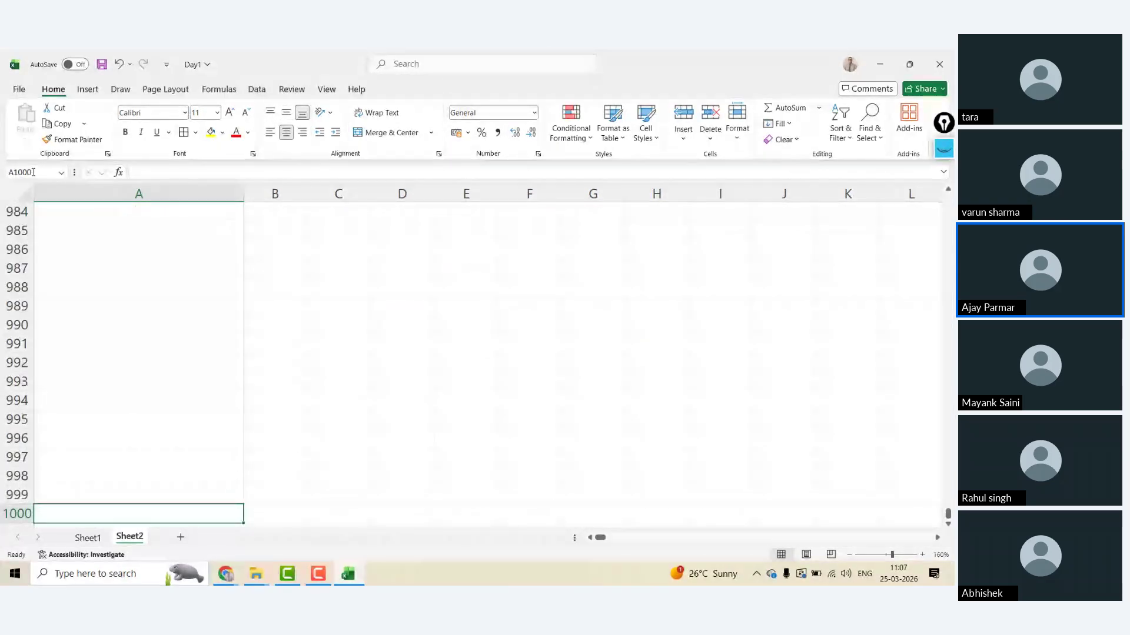
key("Up")
key("Up")
key("Up")
key("Up")
key("Up")
key("Up")
key("Up")
key("Up")
key("Up")
key("Up")
key("Up")
key("Up")
key("Up")
key("Up")
key("Up")
key("Up")
key("Up")
key("Up")
key("Up")
key("Up")
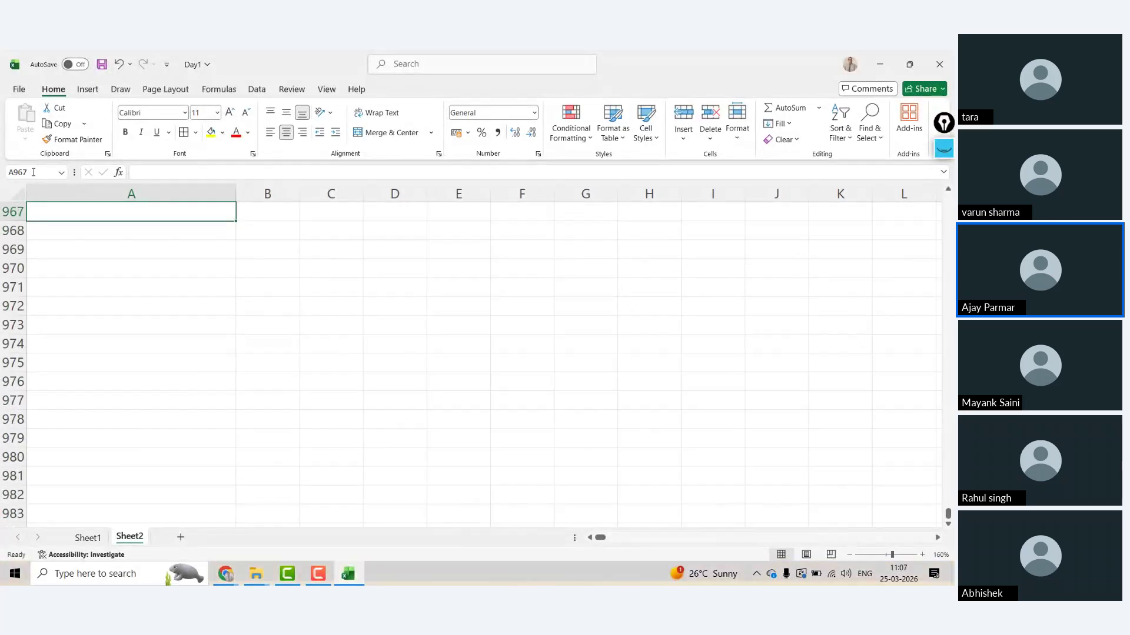
key("Up")
key("Up")
key("Up")
key("Up")
key("Up")
key("Up")
key("Up")
key("Up")
key("Up")
key("Up")
key("Up")
key("Up")
key("Up")
key("Up")
key("Up")
key("Up")
key("Up")
key("Up")
key("Up")
key("Up")
key("Up")
key("Up")
key("Up")
key("Up")
key("Up")
key("Up")
key("Up")
key("Up")
key("Up")
key("Up")
key("Up")
key("Up")
key("Up")
key("Up")
key("Up")
key("Up")
key("Up")
key("Up")
- Jump to cell A10000 by its address and move up column A one cell at a time to A9933
left_click(34, 172)
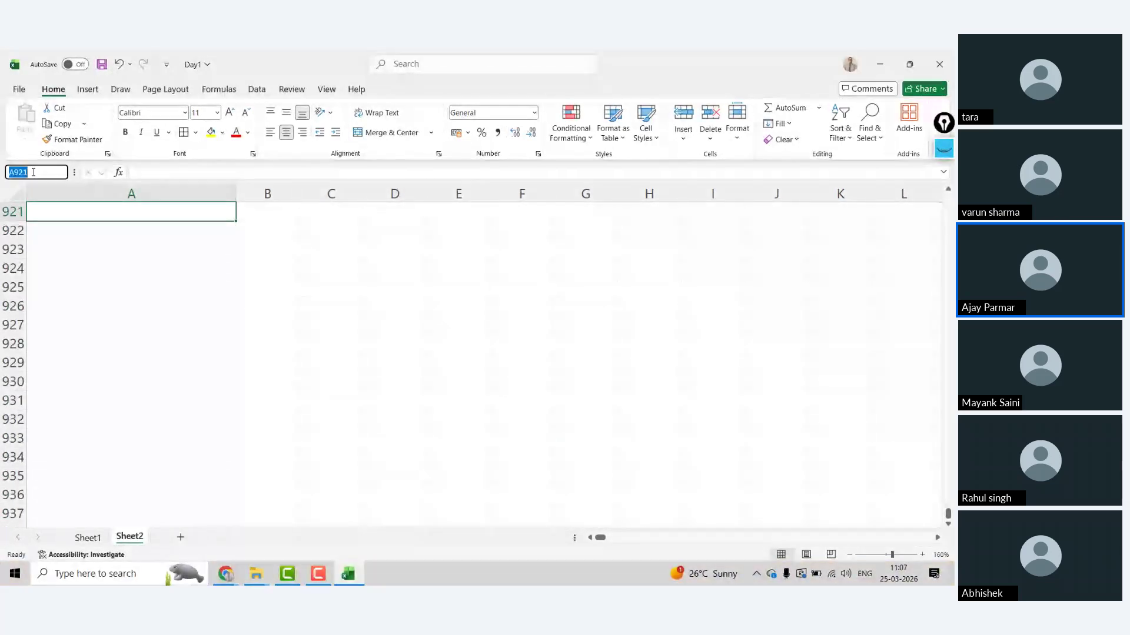
type("A10000")
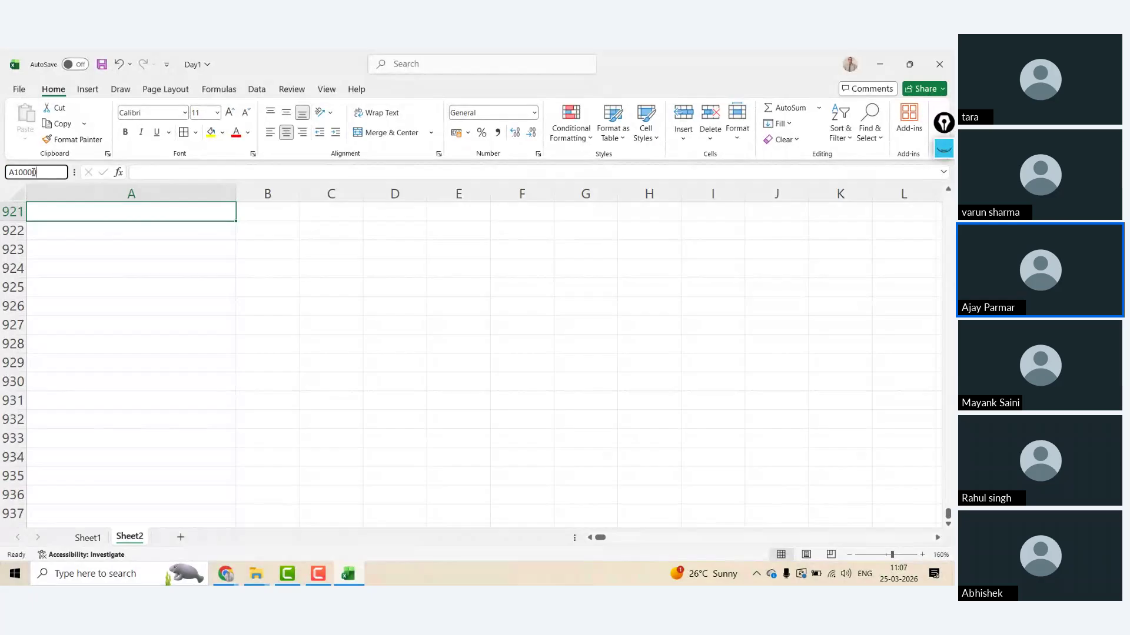
key("Return")
key("Up")
key("Up")
key("Up")
key("Up")
key("Up")
key("Up")
key("Up")
key("Up")
key("Up")
key("Up")
key("Up")
key("Up")
key("Up")
key("Up")
key("Up")
key("Up")
key("Up")
key("Up")
key("Up")
key("Up")
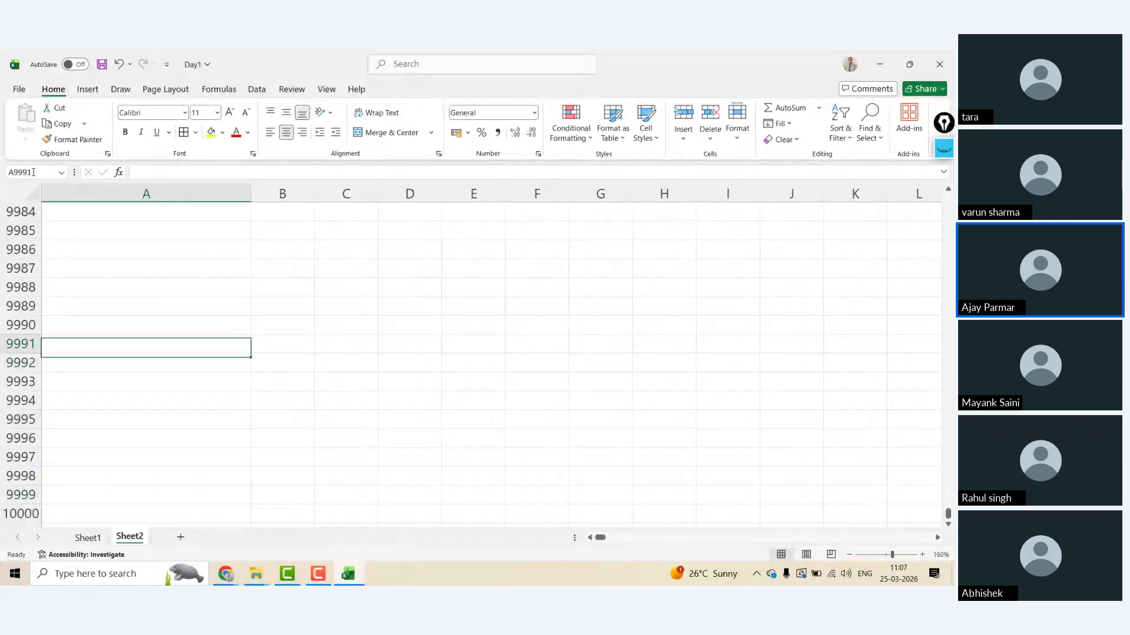
key("Up")
key("Up")
key("Up")
key("Up")
key("Up")
key("Up")
key("Up")
key("Up")
key("Up")
key("Up")
key("Up")
key("Up")
key("Up")
key("Up")
key("Up")
key("Up")
key("Up")
key("Up")
key("Up")
key("Up")
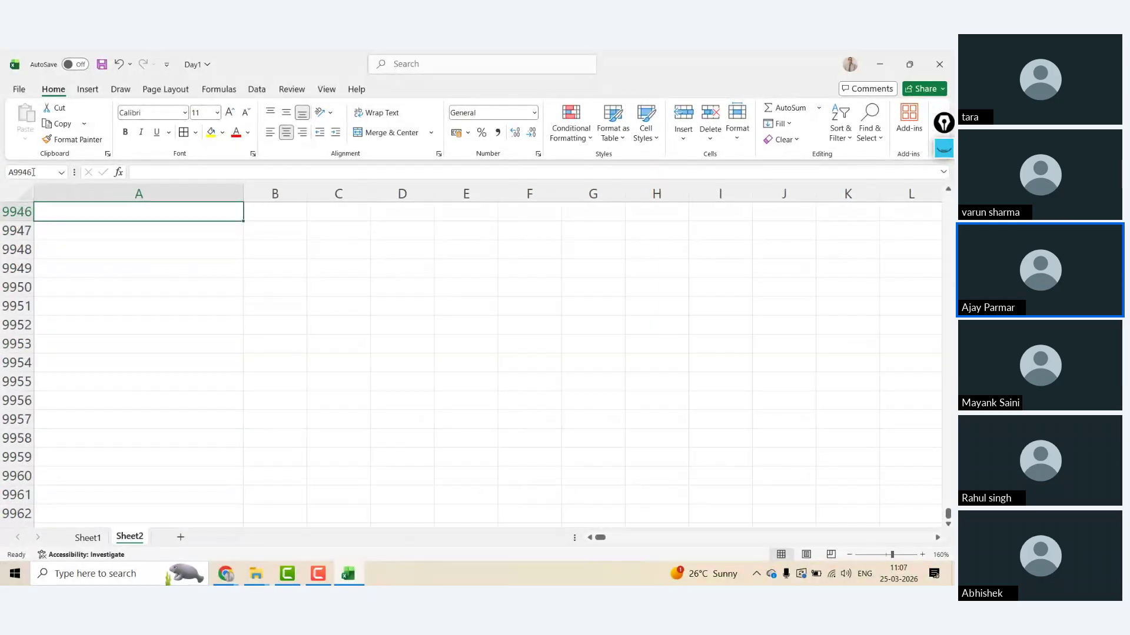
key("Up")
key("Up")
key("Up")
key("Up")
key("Up")
key("Up")
key("Up")
key("Up")
key("Up")
key("Up")
key("Up")
key("Up")
key("Up")
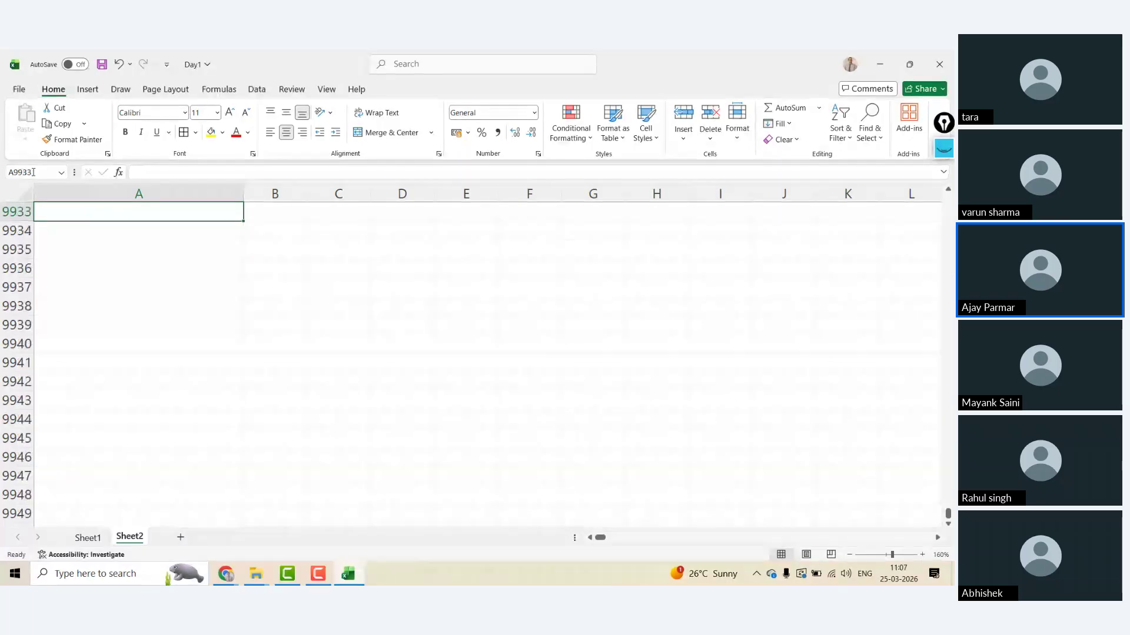
- Go back to cell A10000 by its address and leap up column A by data edges to A1
left_click(34, 172)
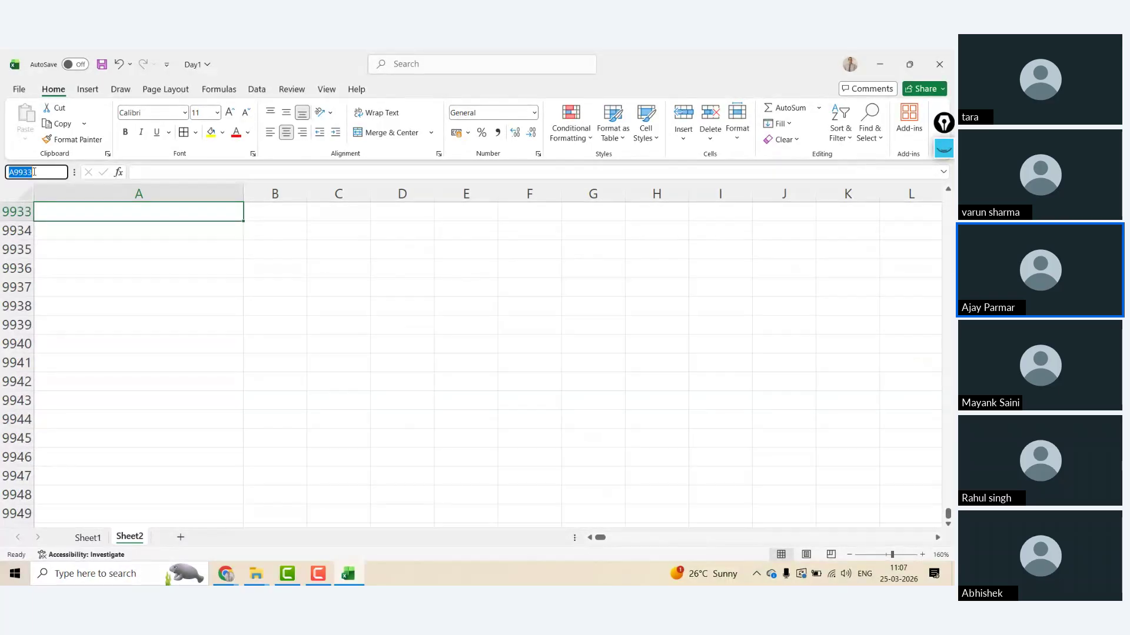
type("A10000")
key("Return")
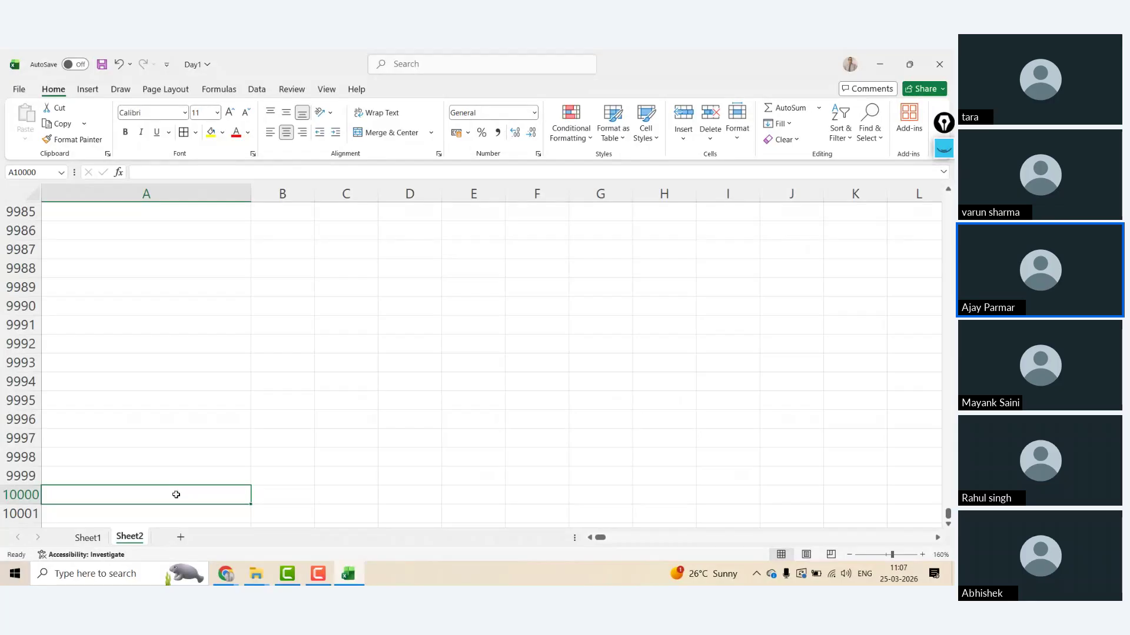
key("ctrl+Up")
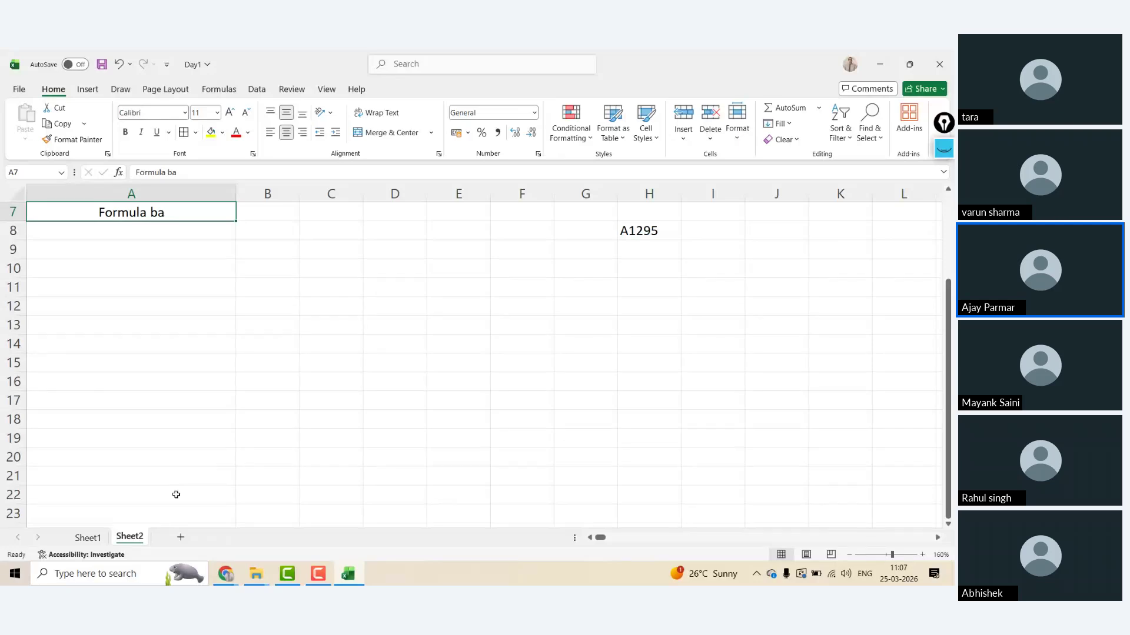
key("ctrl+Up")
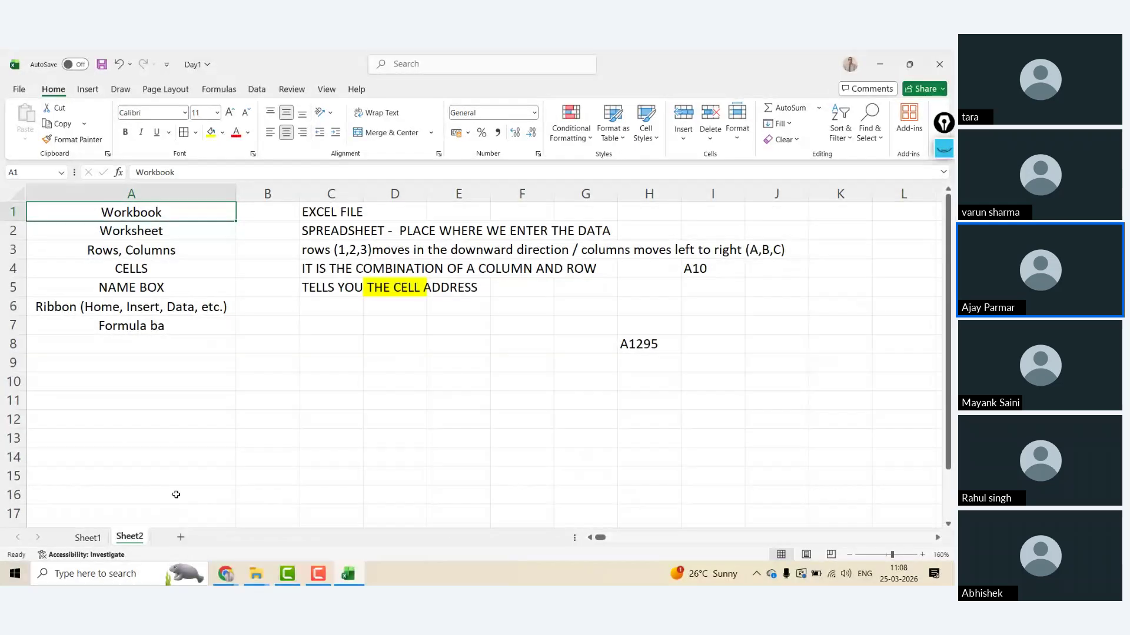
- Leap by data edges from A1 to the sheet's last row, its last column, up to row 1 and back to A1
key("ctrl+Down")
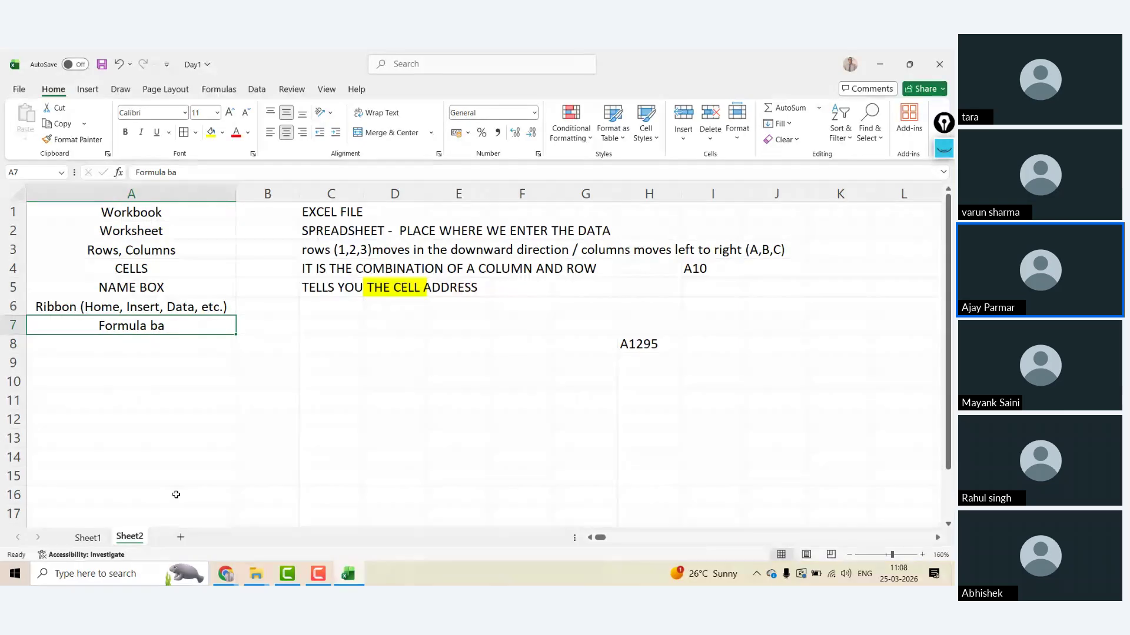
key("ctrl+Down")
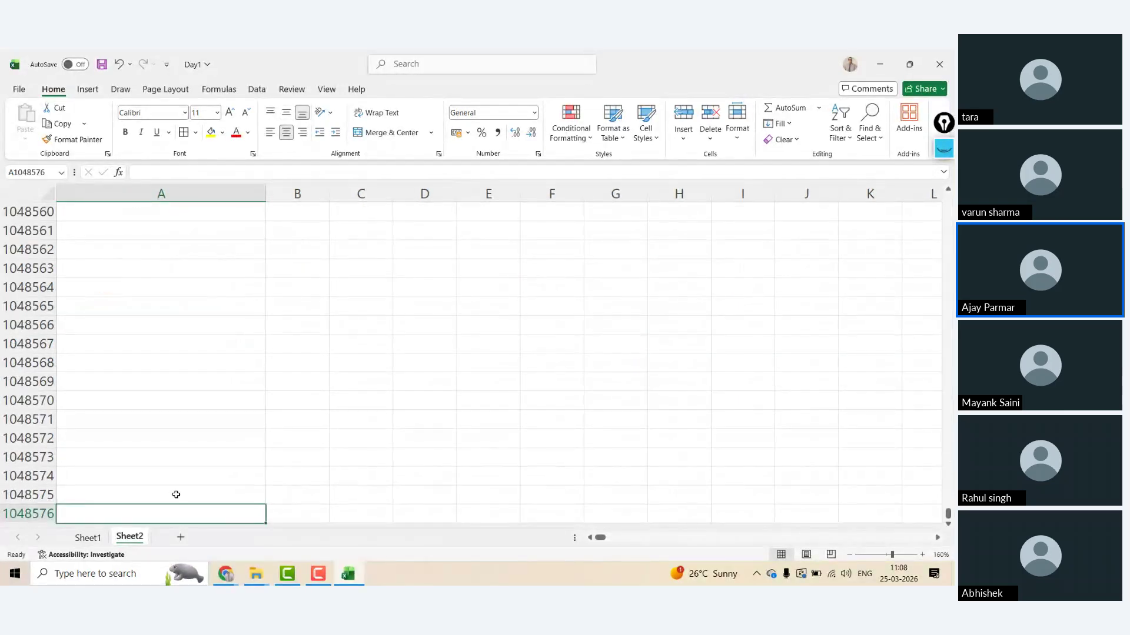
key("ctrl+Right")
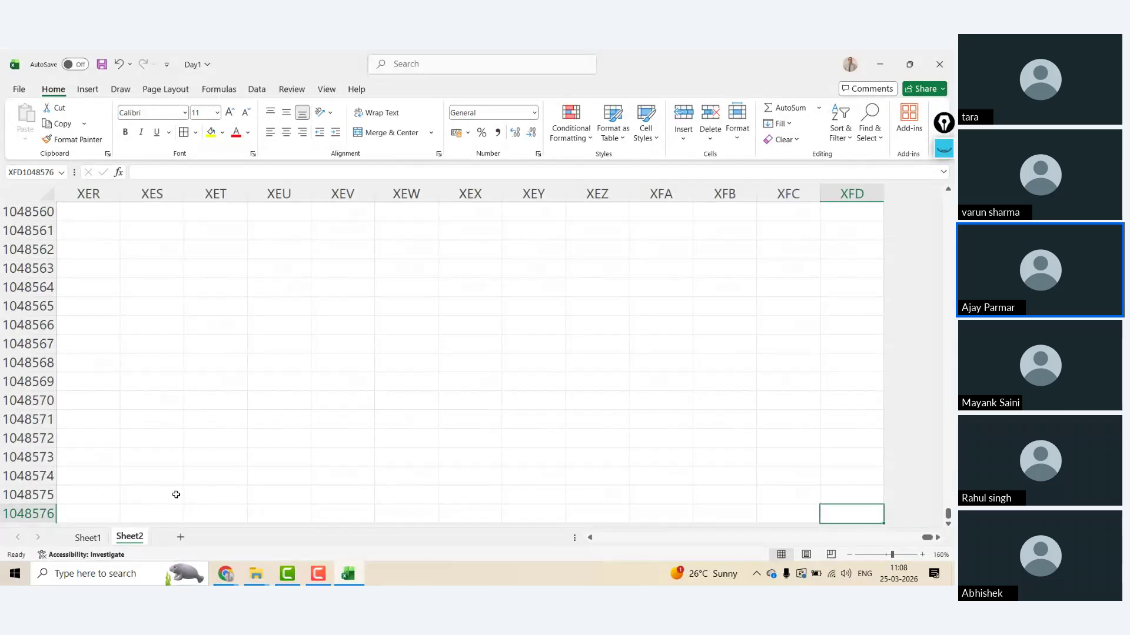
key("ctrl+Up")
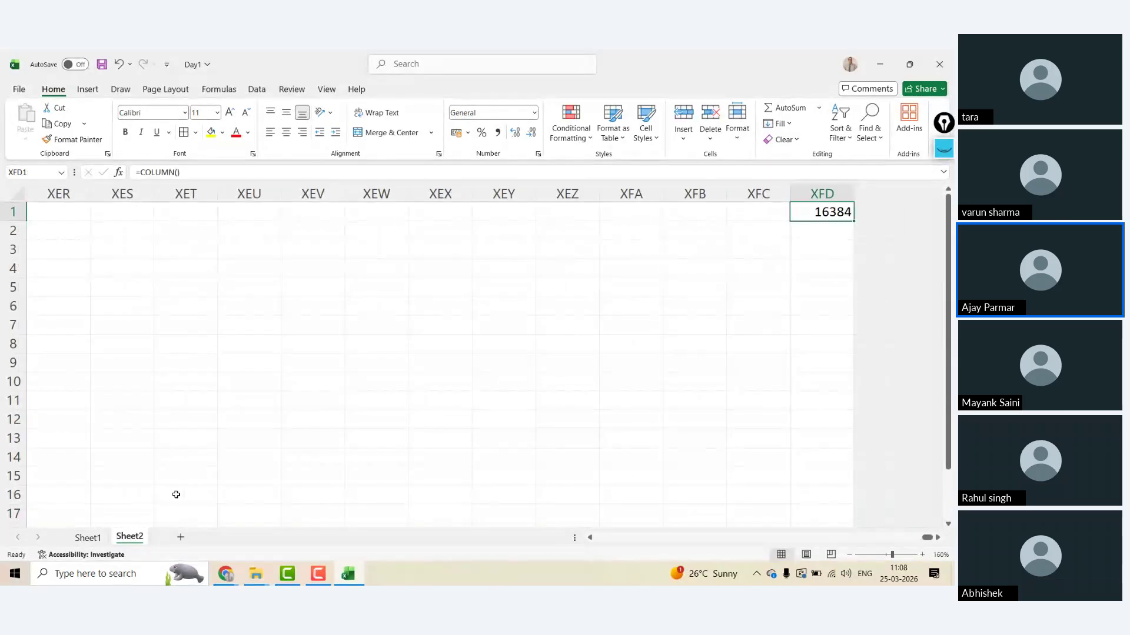
key("ctrl+Left")
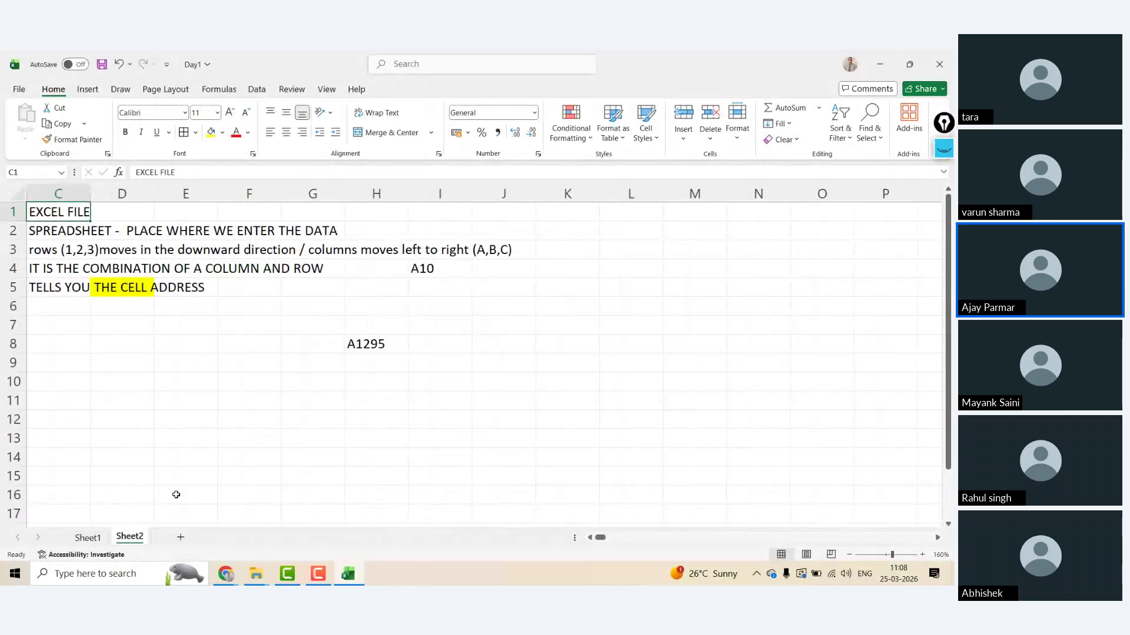
key("ctrl+Left")
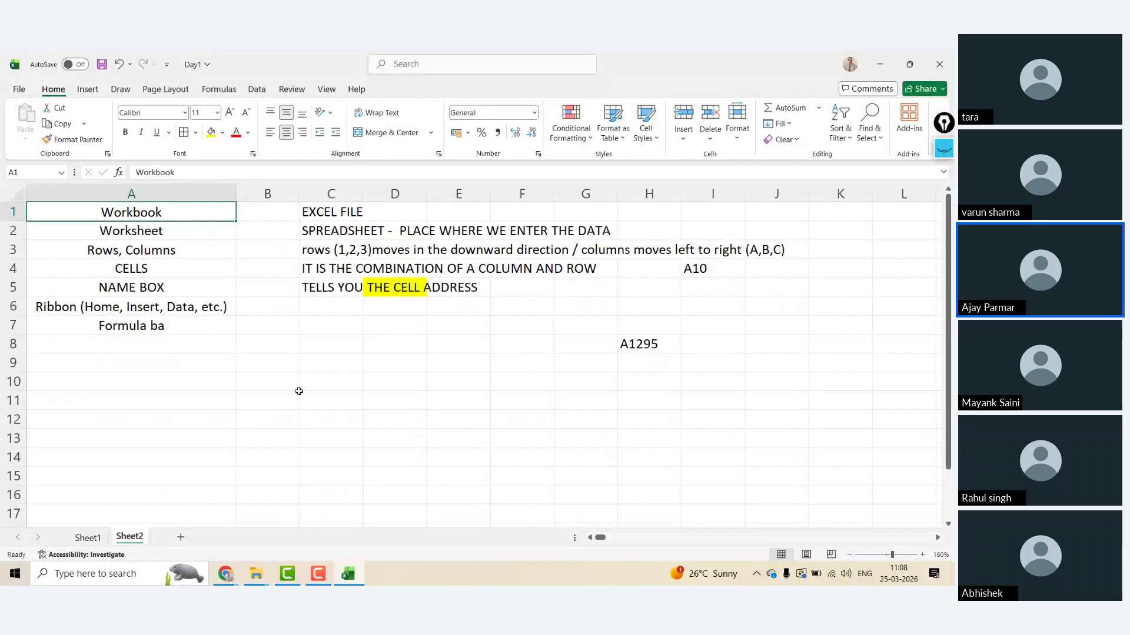
- Add the topic "SHORTCUT KEYS" in cell A8 below the existing topic list
left_click(183, 347)
type("SH")
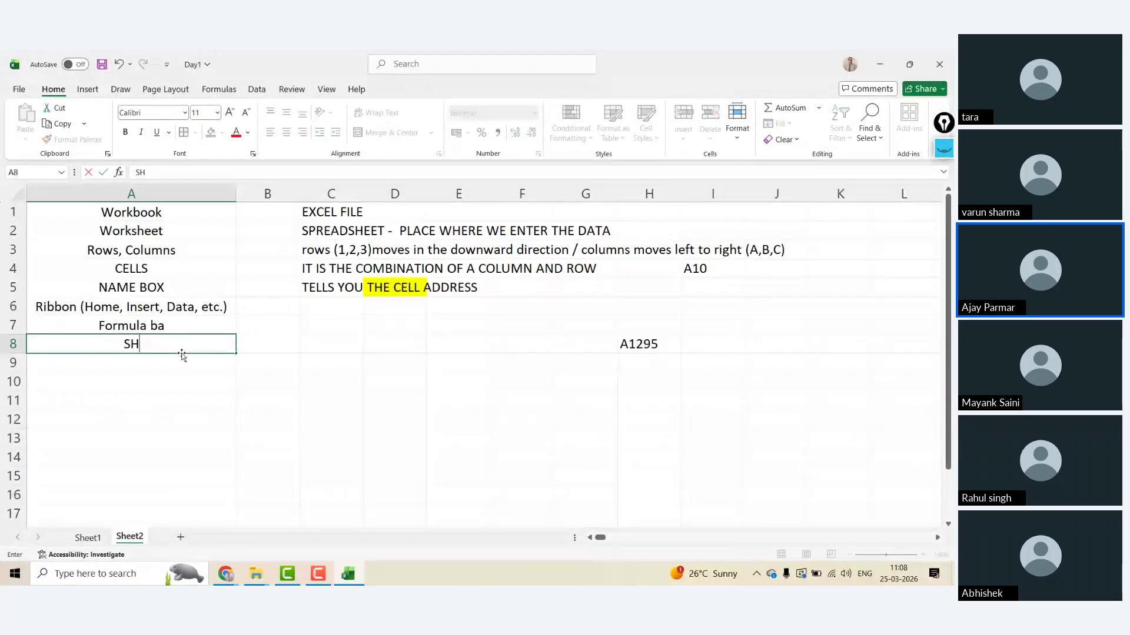
type("ORTCUT KEYS")
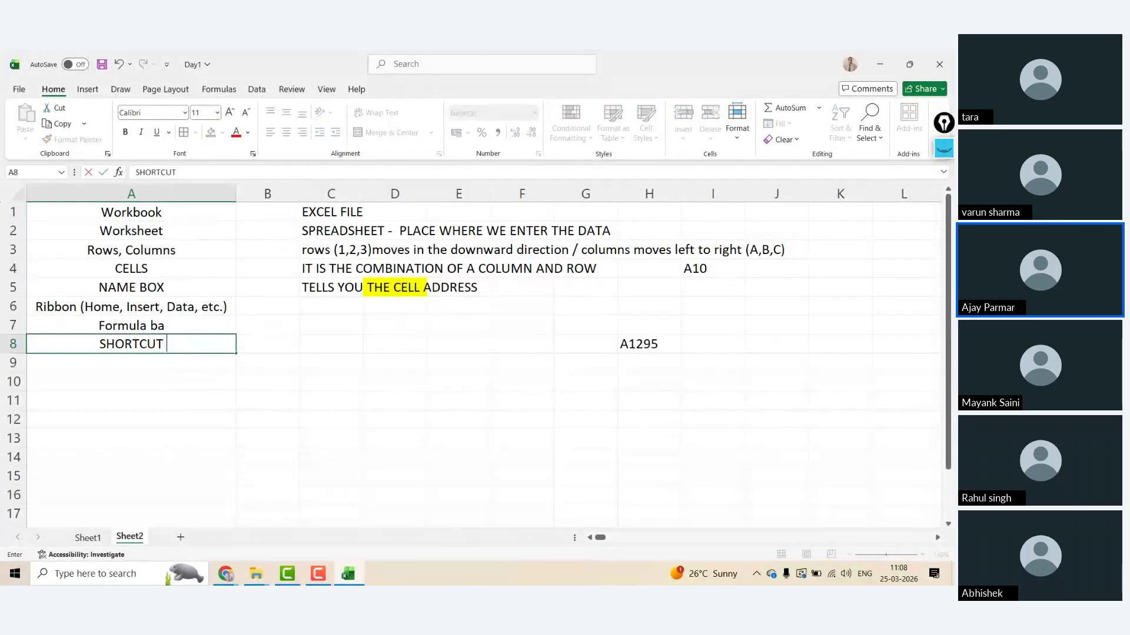
key("Tab")
- Enter "CTRL+ARROW KEYS (DOWN ARROW/UP/LEFT/RIGHT)" in cell C8 as the explanation beside SHORTCUT KEYS
key("Tab")
type("CTRL+SH")
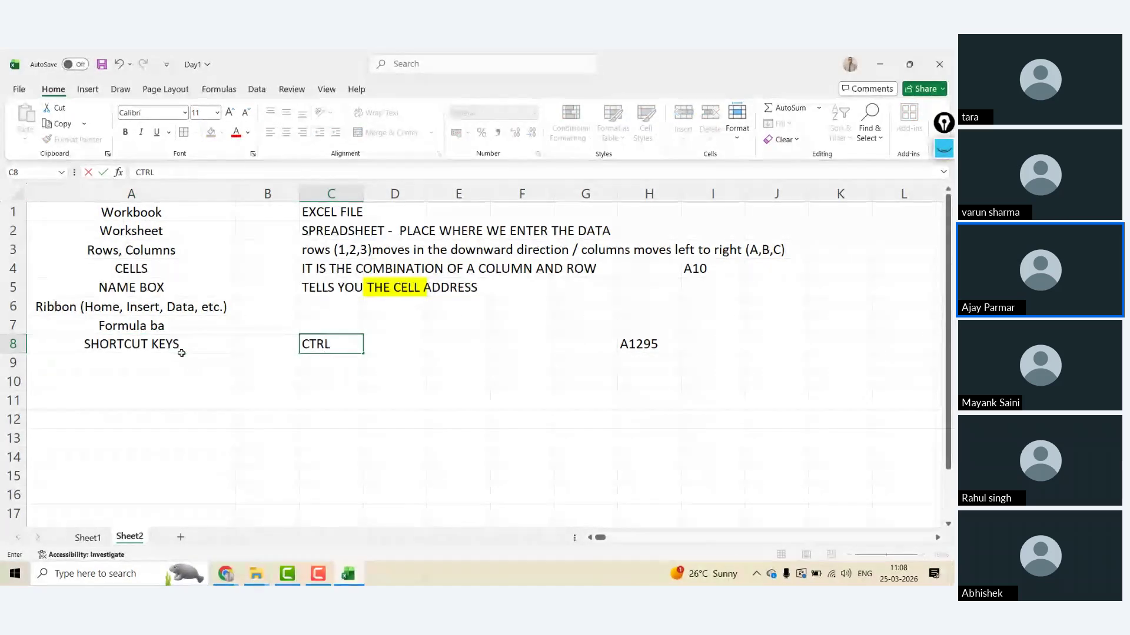
key("BackSpace")
key("BackSpace")
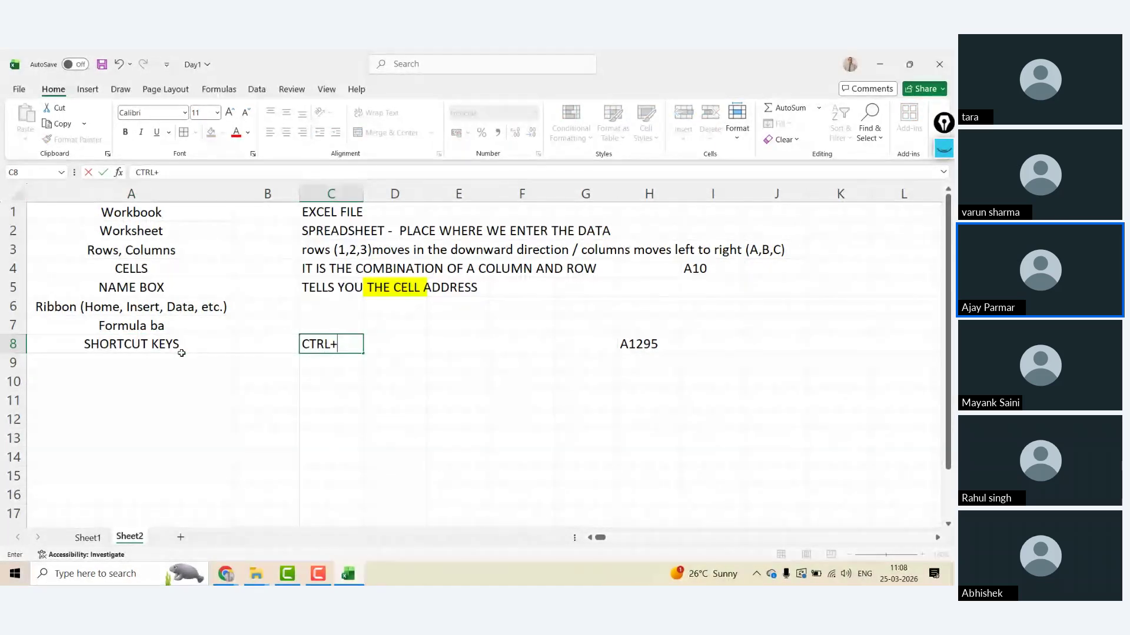
type("ARROW KEYS")
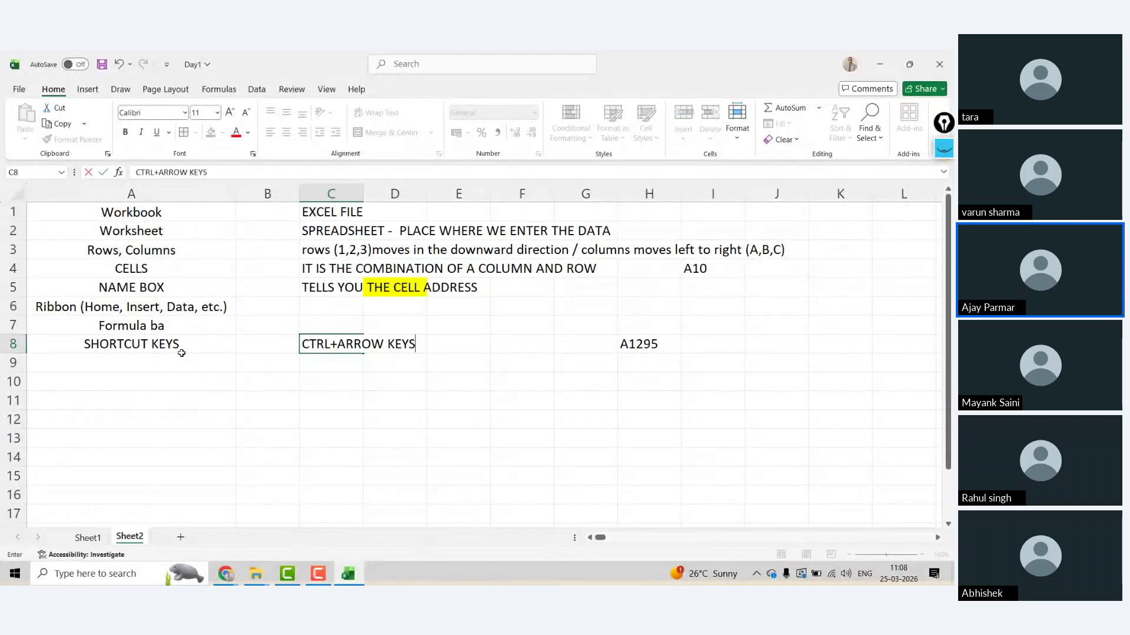
type(" (DOWN ARRO")
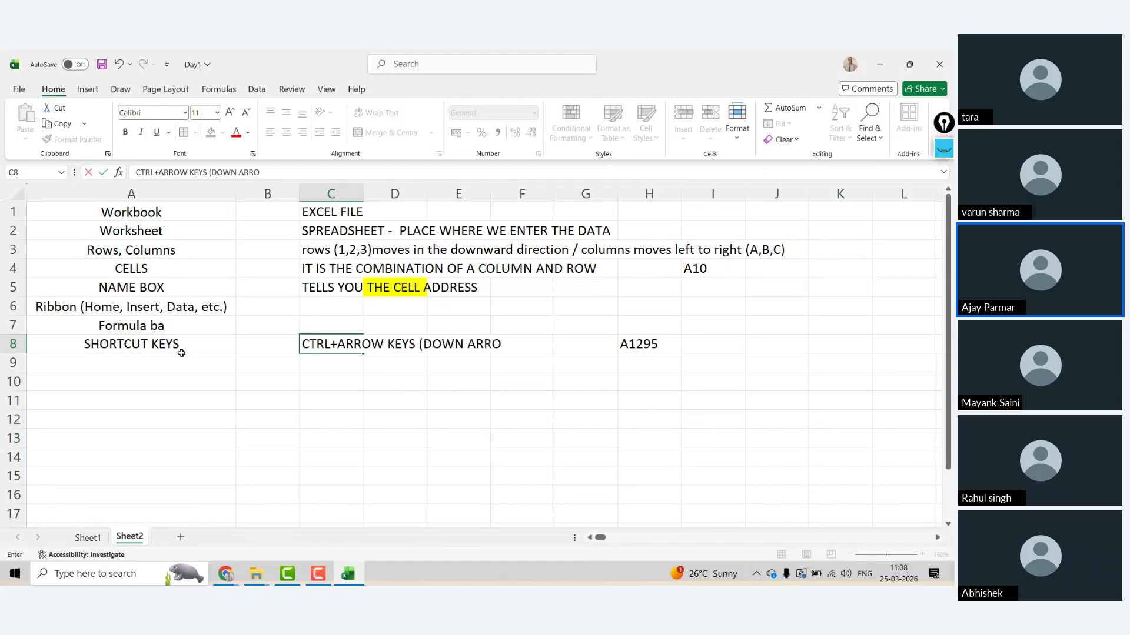
type("W/UP ARROW")
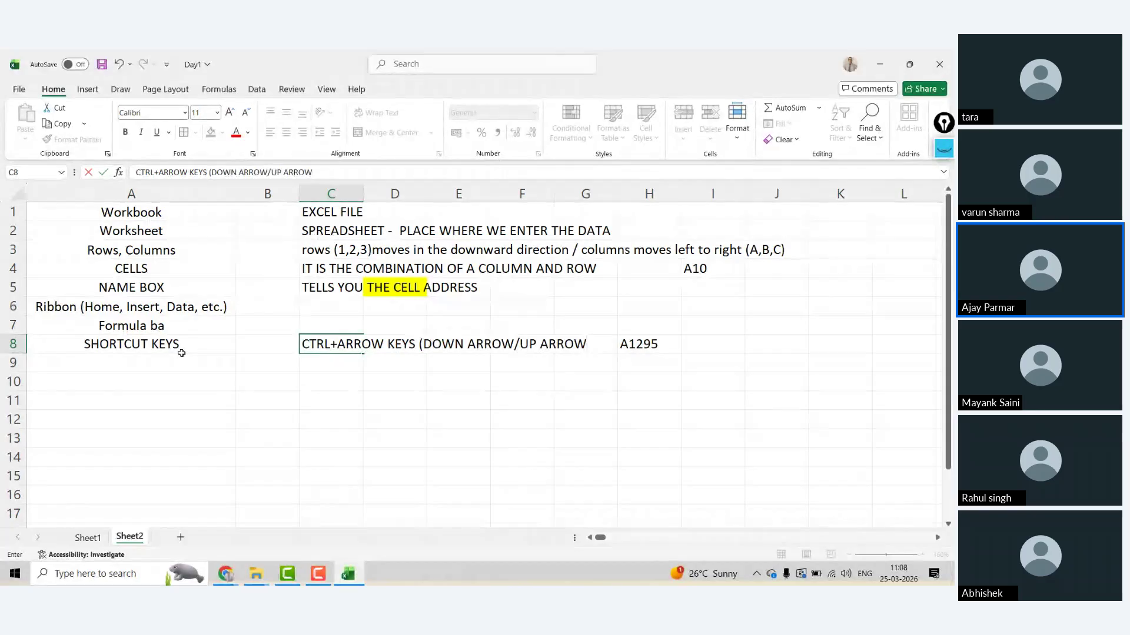
key("BackSpace")
key("BackSpace")
key("BackSpace")
key("BackSpace")
key("BackSpace")
key("BackSpace")
type("/LEFT/RIG")
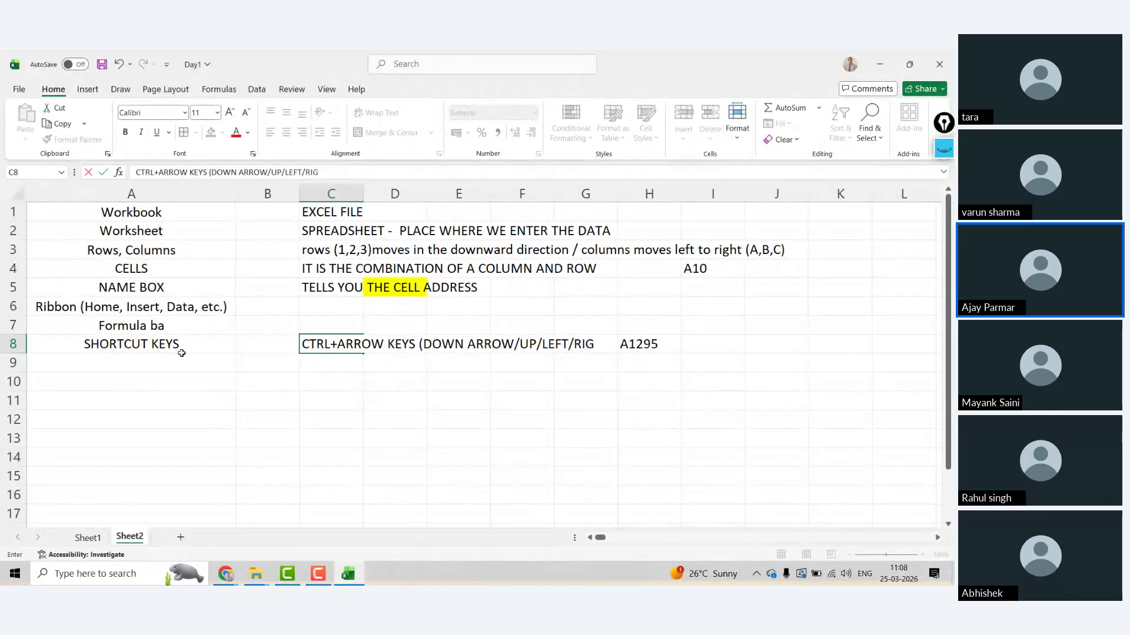
type("HT)")
key("Return")
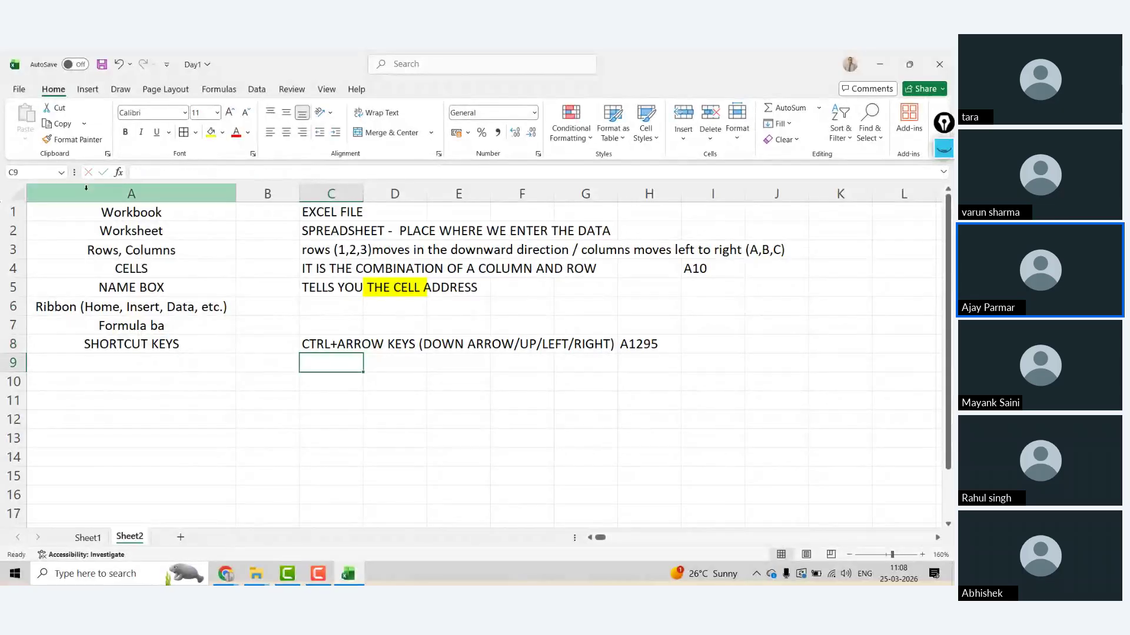
- Save the workbook, then leap by data edges from A1 to the last row of column A and back to A1
left_click(133, 212)
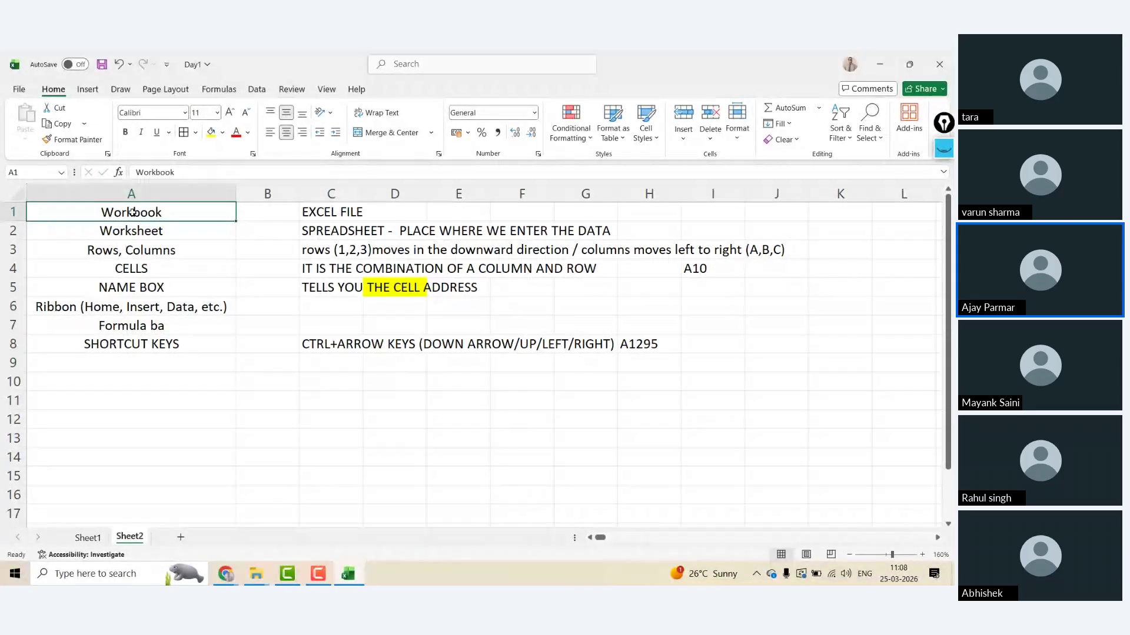
key("ctrl+s")
key("ctrl+Down")
key("ctrl+Down")
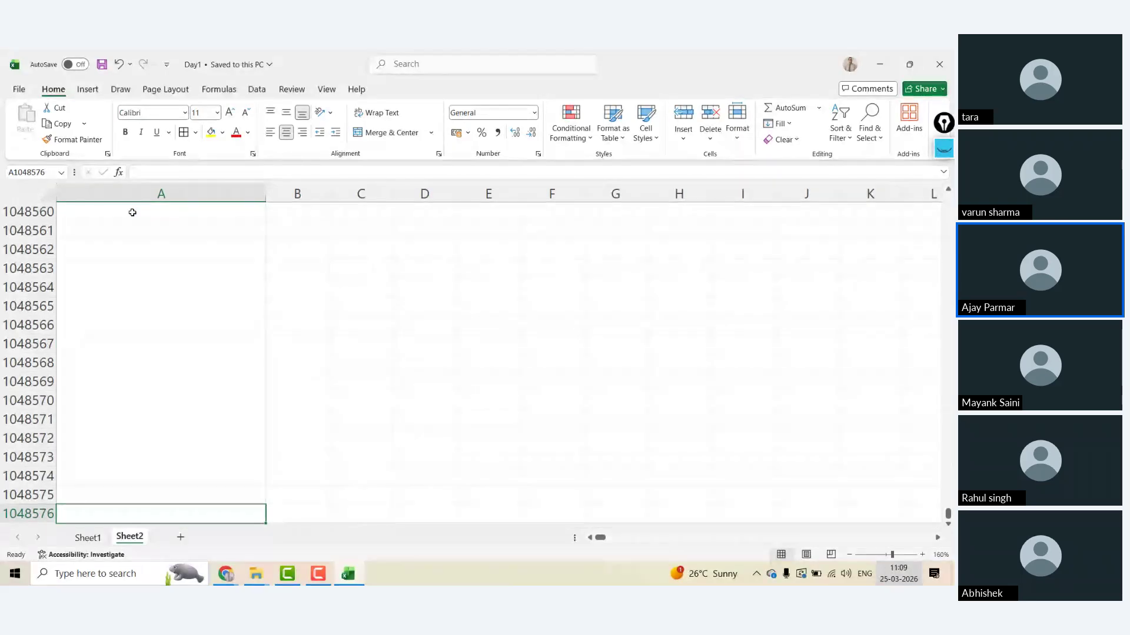
key("ctrl+Up")
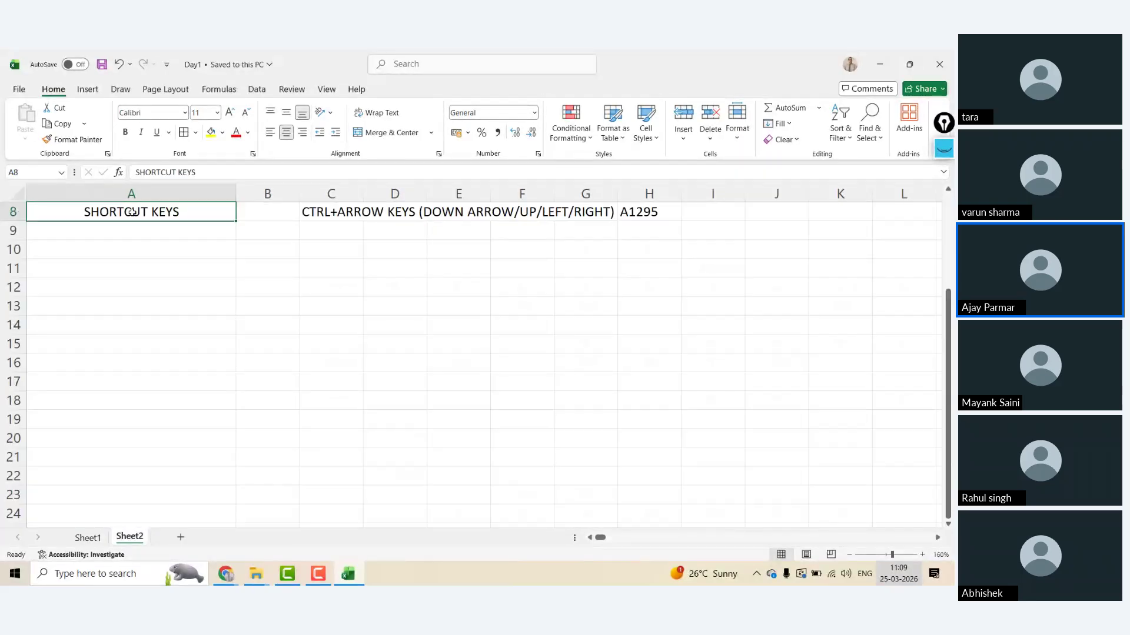
key("ctrl+Up")
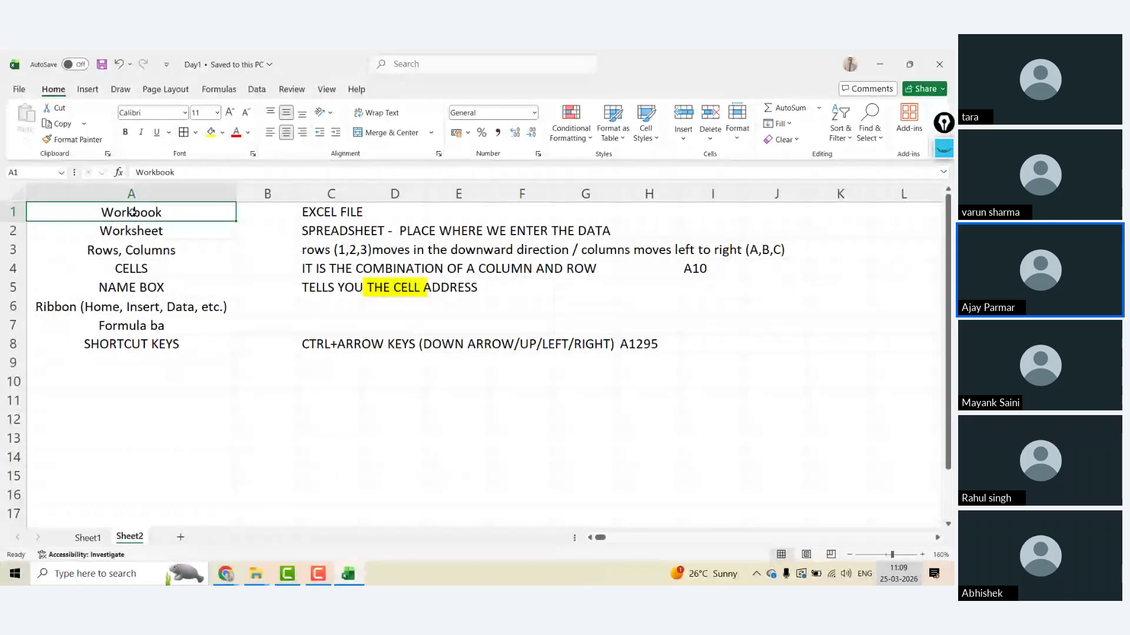
- Leap by data edges along row 1 from A1 to the last column and back to A1
key("ctrl+Right")
key("ctrl+Right")
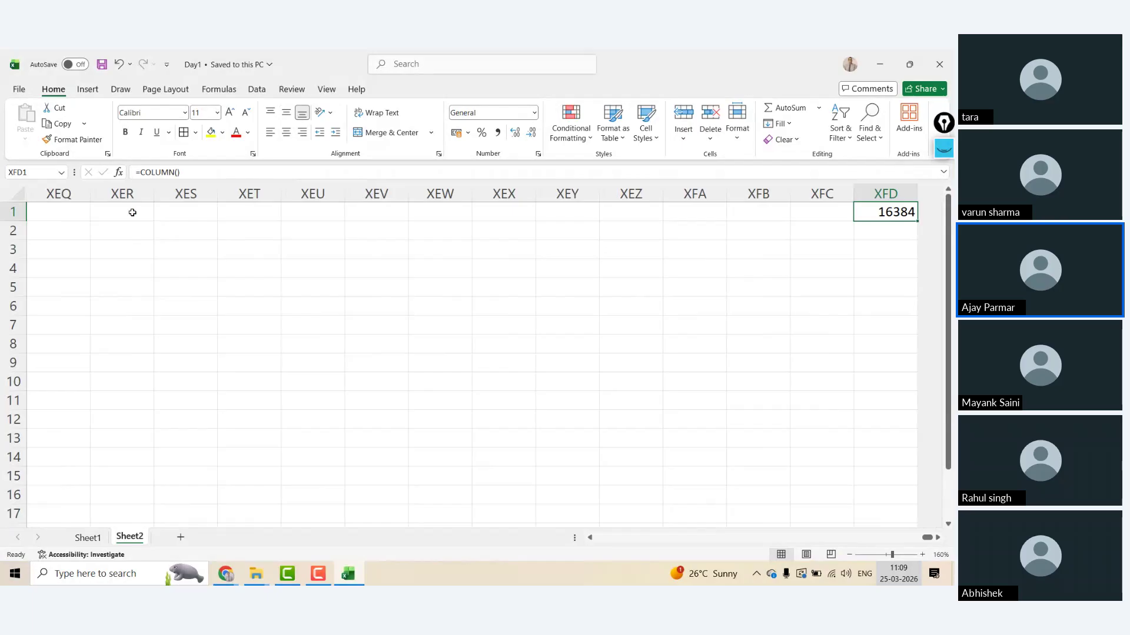
key("ctrl+Left")
key("ctrl+Left")
- Move down column A cell by cell to A8, leap across to C8 and move to C9
key("Down")
key("Down")
key("Down")
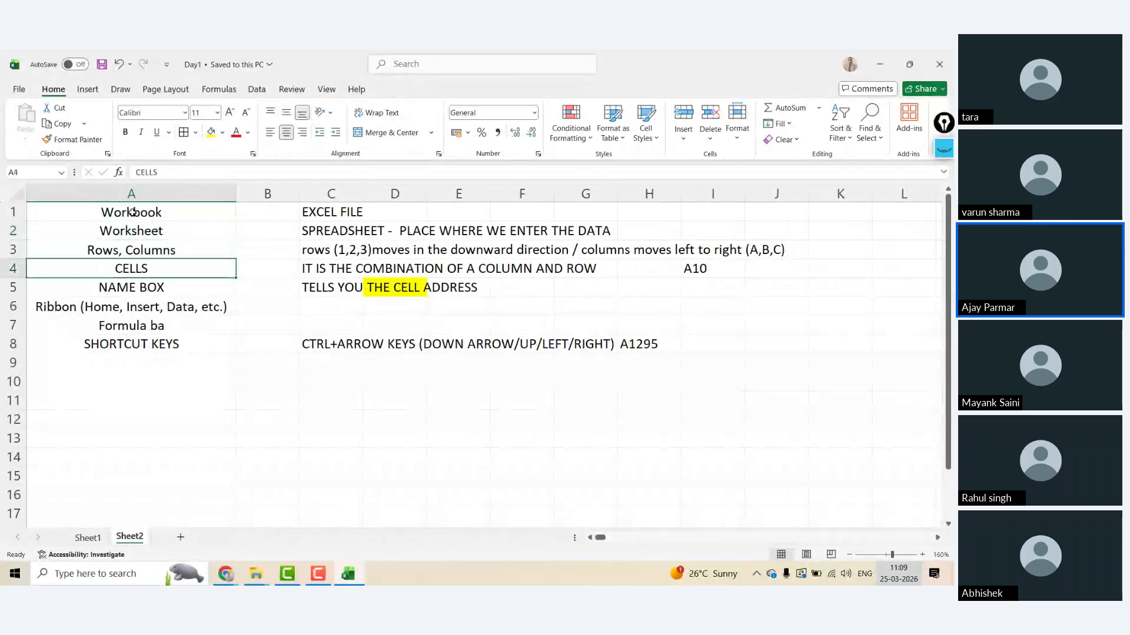
key("Down")
key("Down")
key("Down")
key("Down")
key("ctrl+Right")
key("Down")
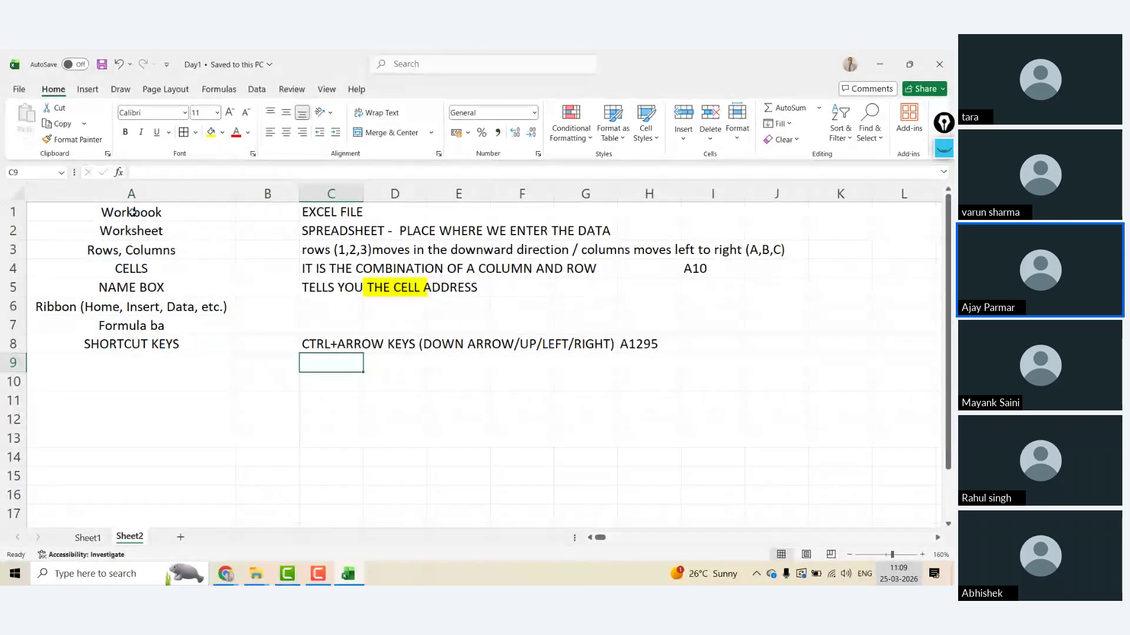
- Leap from A1 to the end of the topic list in A8, and on to the sheet's last row
left_click(158, 211)
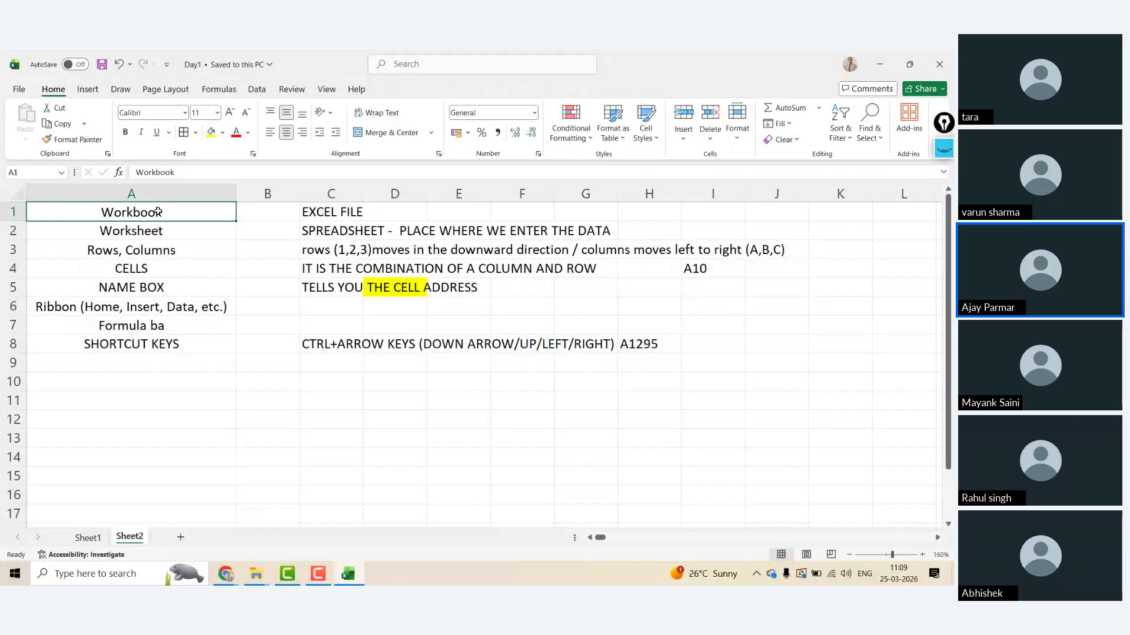
key("ctrl+Down")
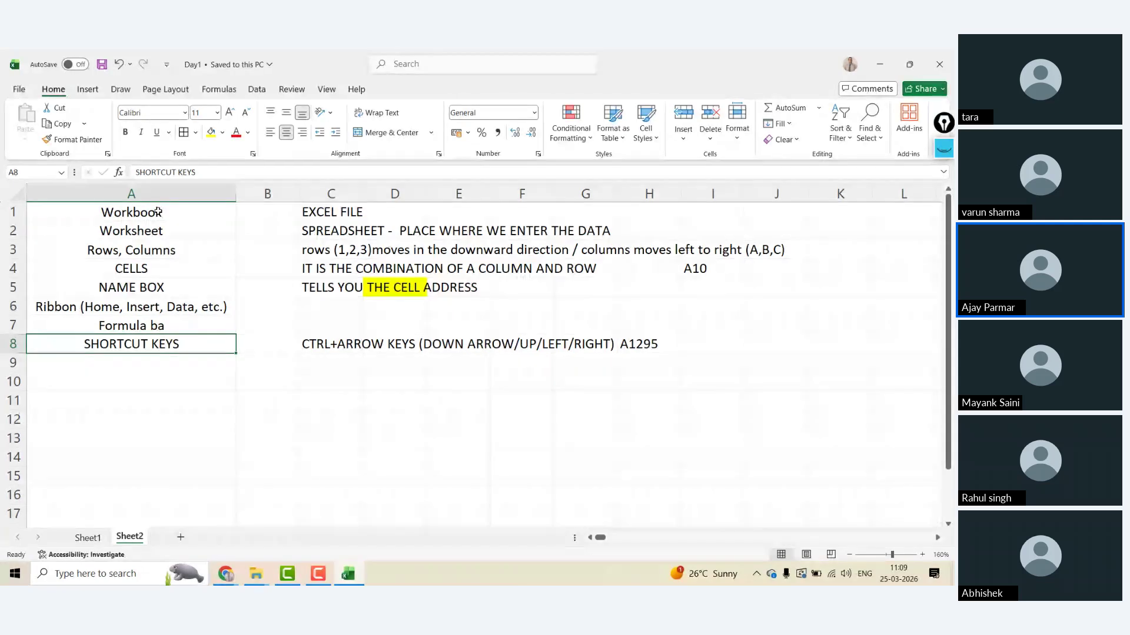
key("ctrl+Down")
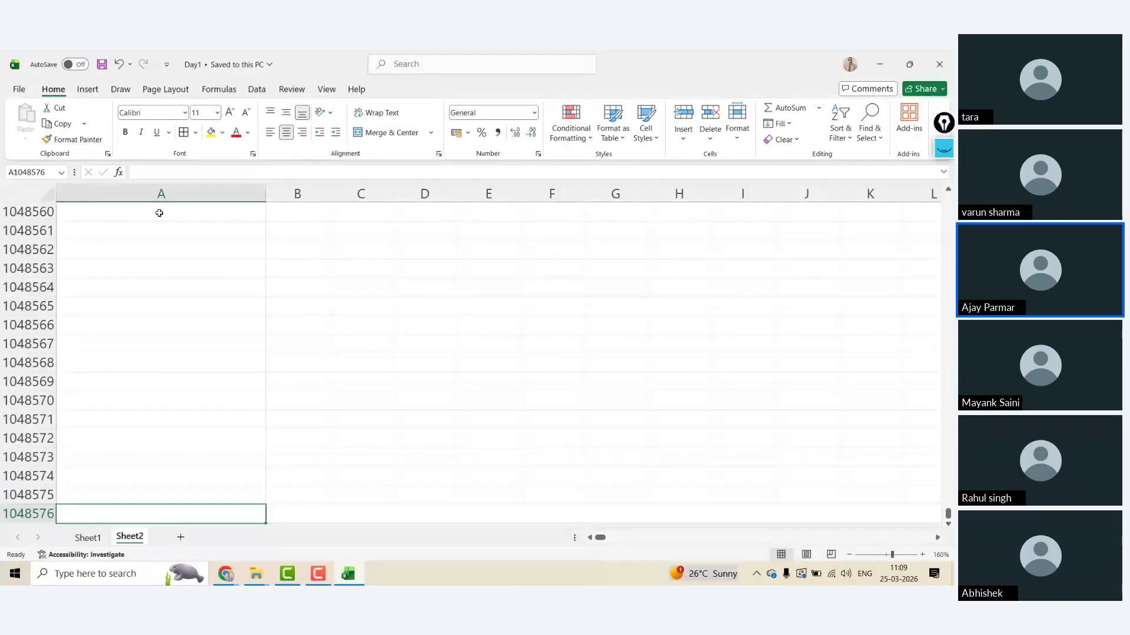
- Enter 100 in cell A1048546 near the bottom of column A
left_click(159, 211)
key("Up")
key("Up")
key("Up")
key("Up")
key("Up")
key("Up")
key("Up")
key("Up")
key("Up")
key("Up")
key("Up")
key("Up")
key("Up")
key("Up")
type("100")
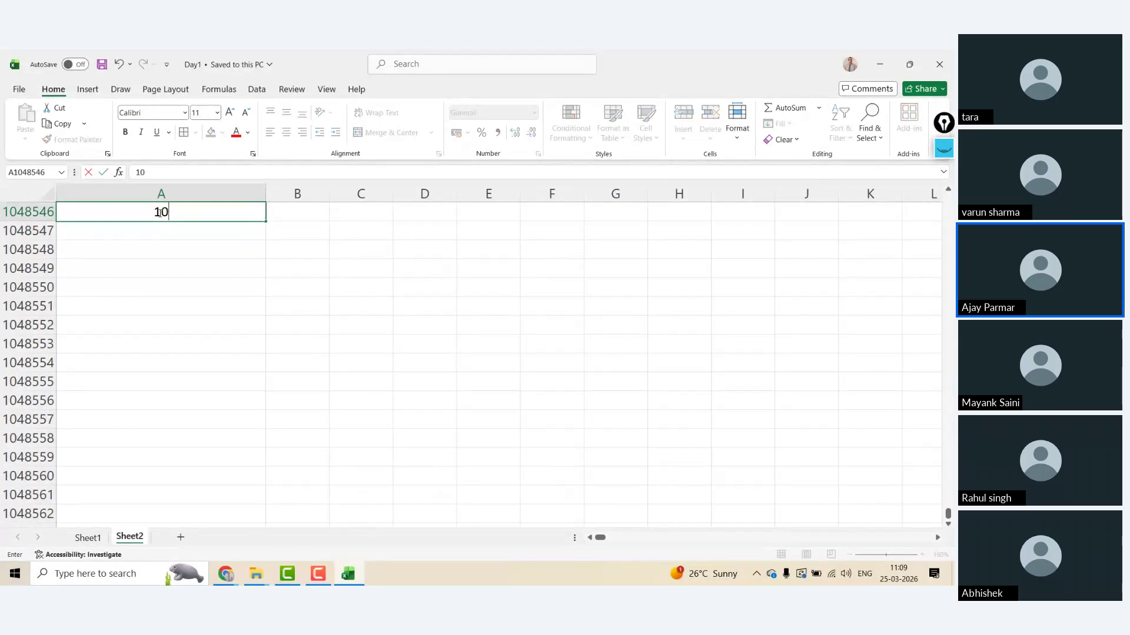
key("Return")
- Return to A1 and leap down column A by data edges, through the cell holding 100, to the sheet's last row
key("Up")
key("Up")
key("ctrl+Home")
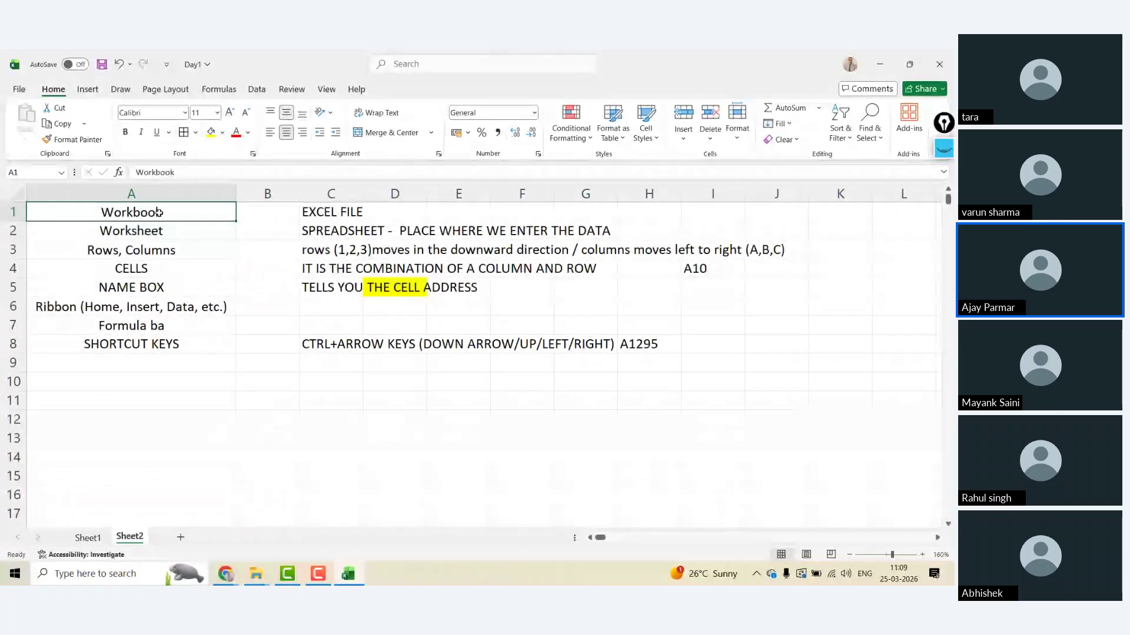
key("ctrl+Down")
key("ctrl+Down")
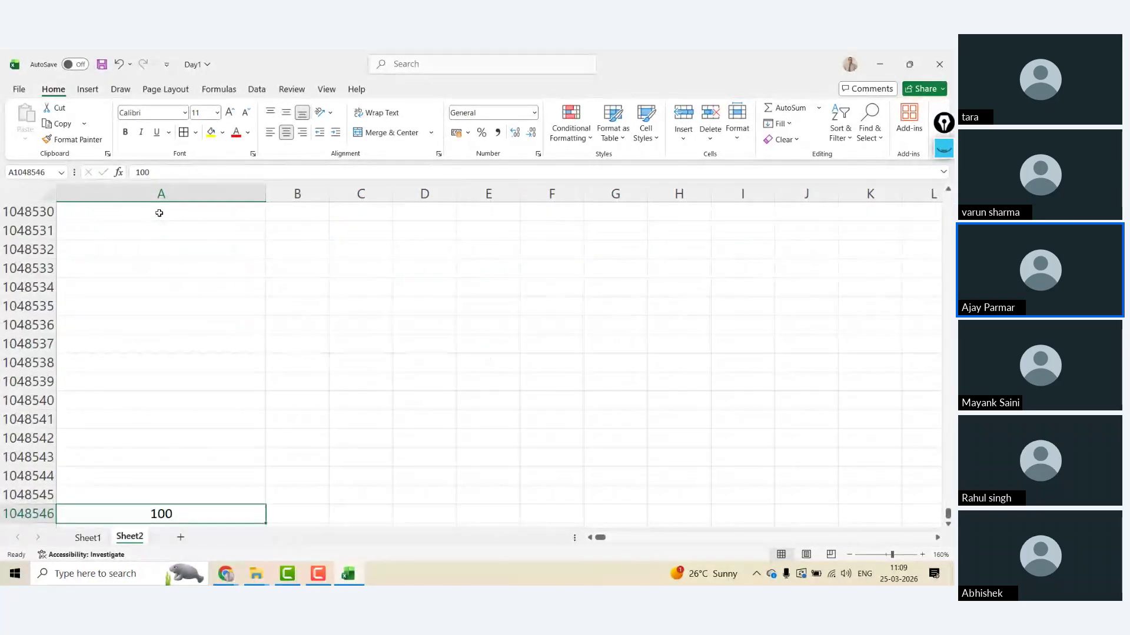
key("ctrl+Down")
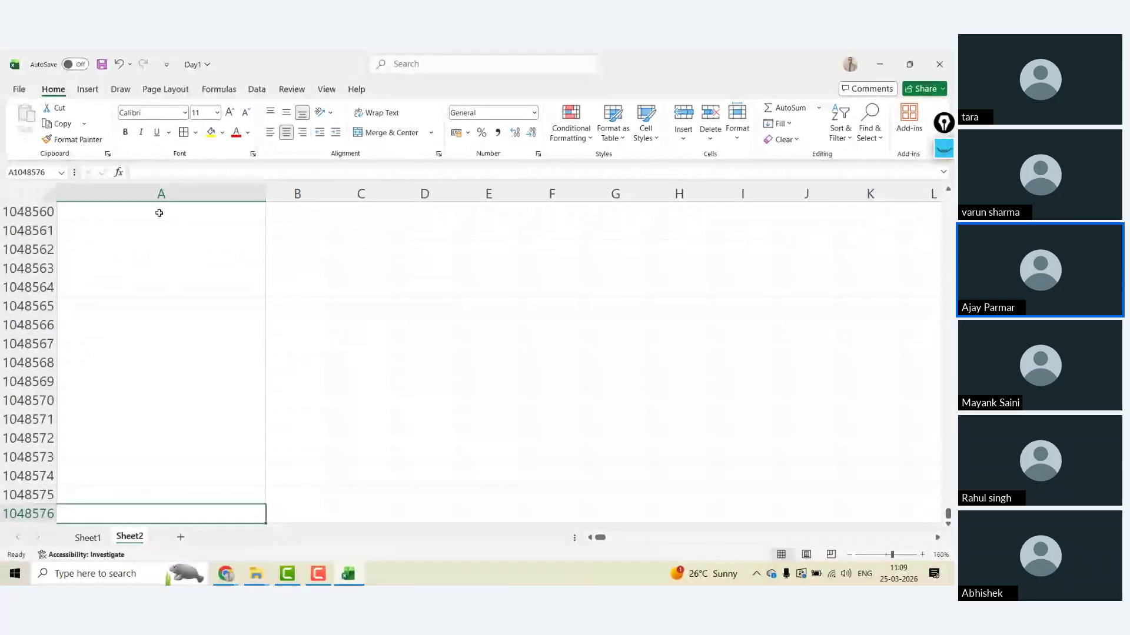
- Leap from the bottom of column A to the last column, up to row 1 and back to A1
key("ctrl+Right")
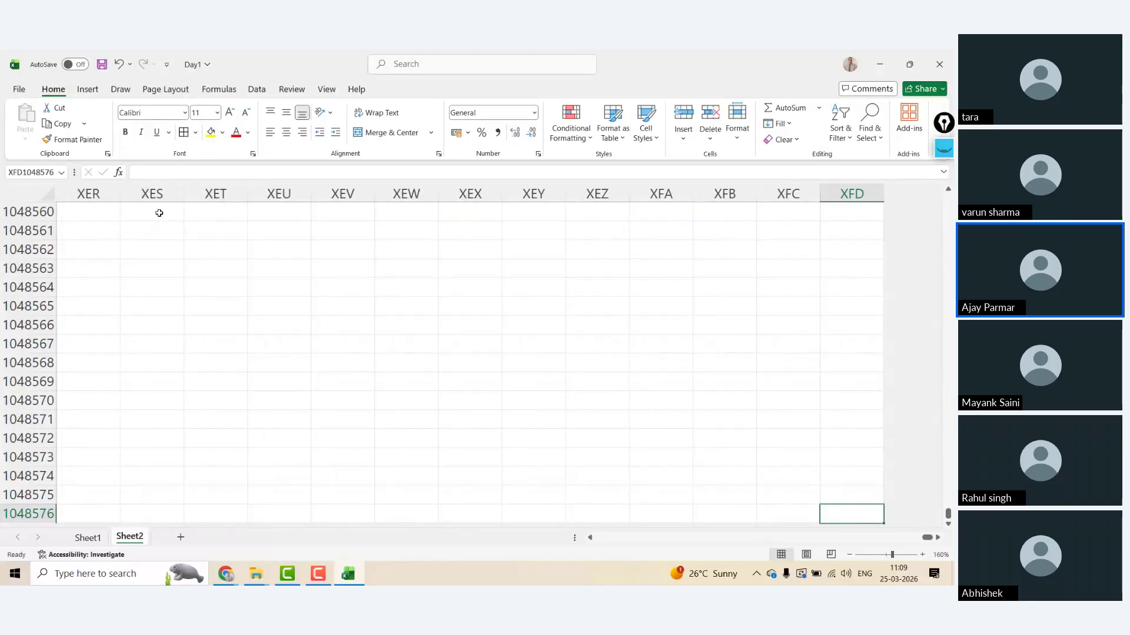
key("ctrl+Up")
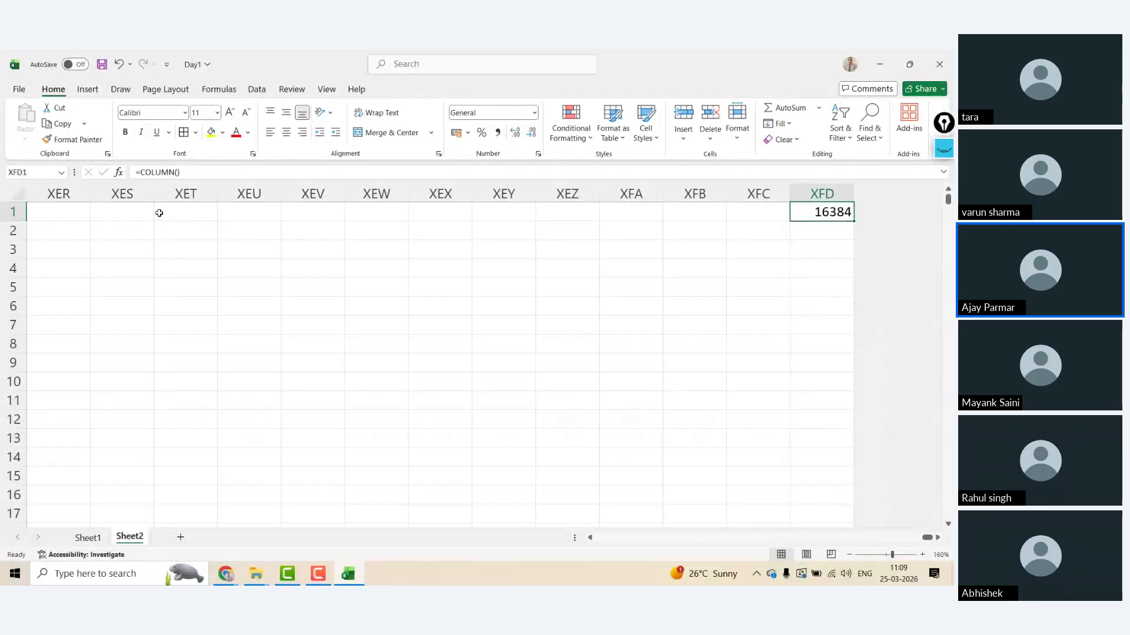
key("ctrl+Left")
key("ctrl+Left")
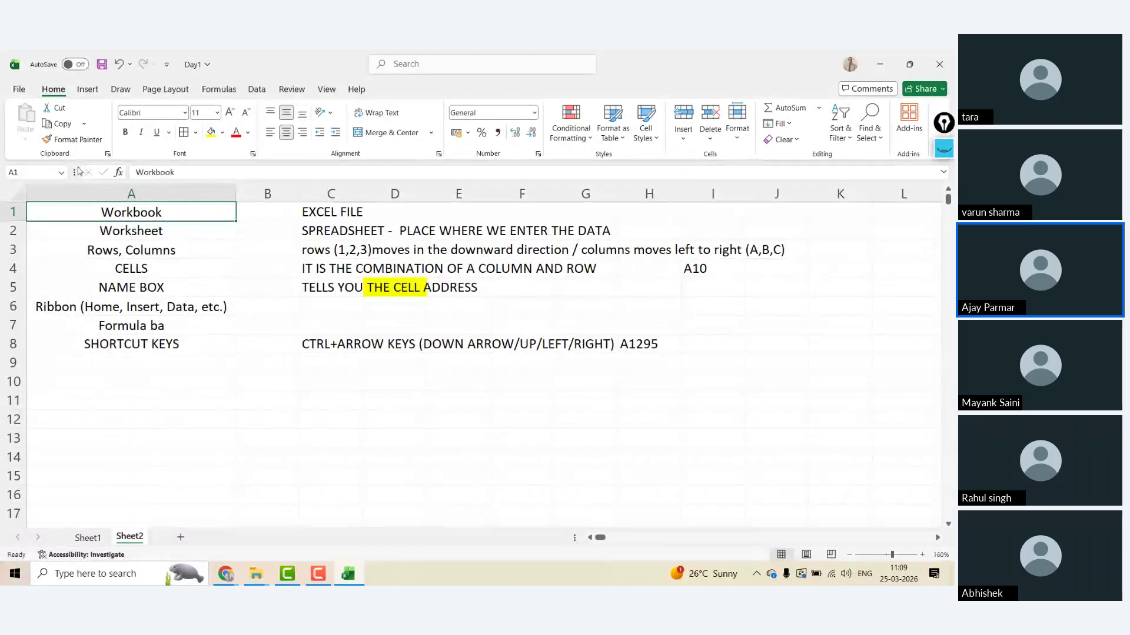
- Jump to cell A1000 by its address and leap up column A by data edges to A1
left_click(41, 170)
type("000")
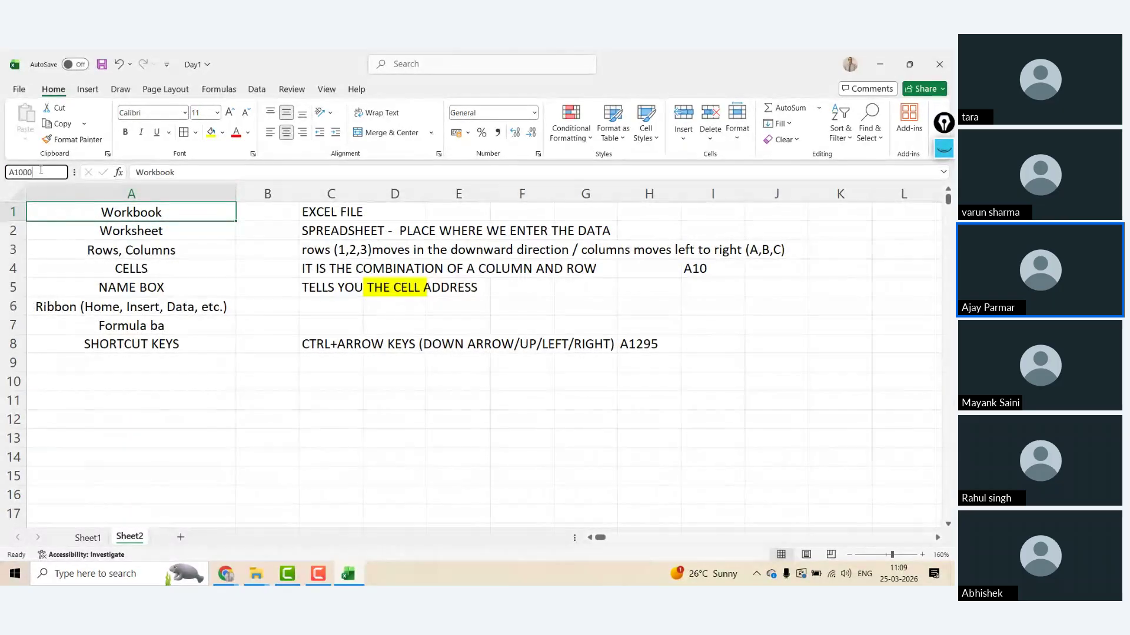
key("Return")
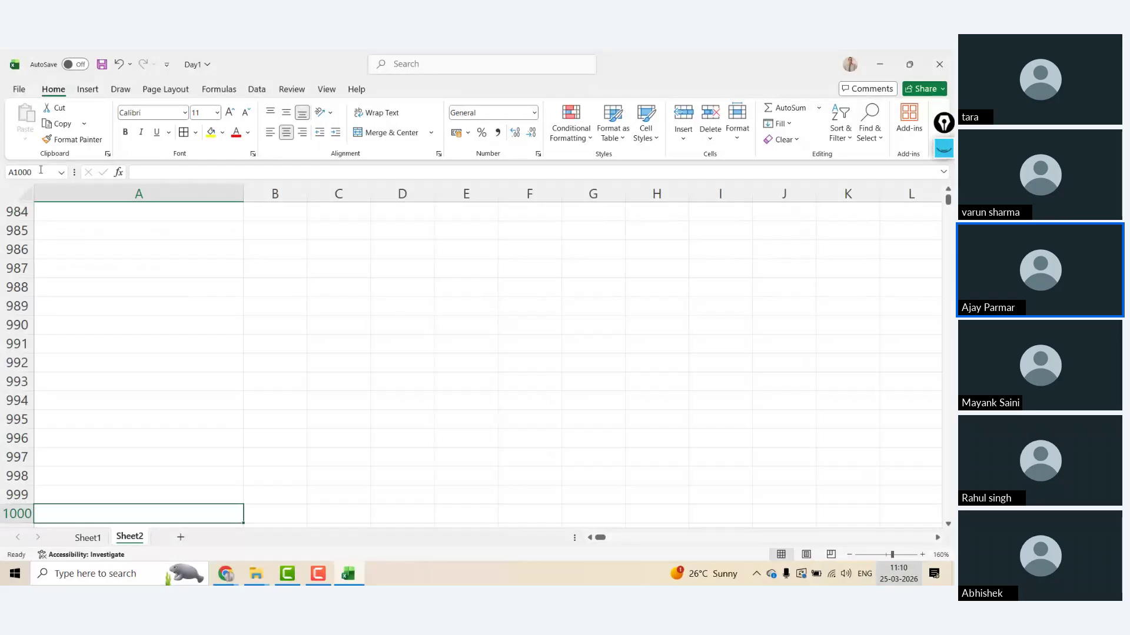
key("ctrl+Up")
key("ctrl+Up")
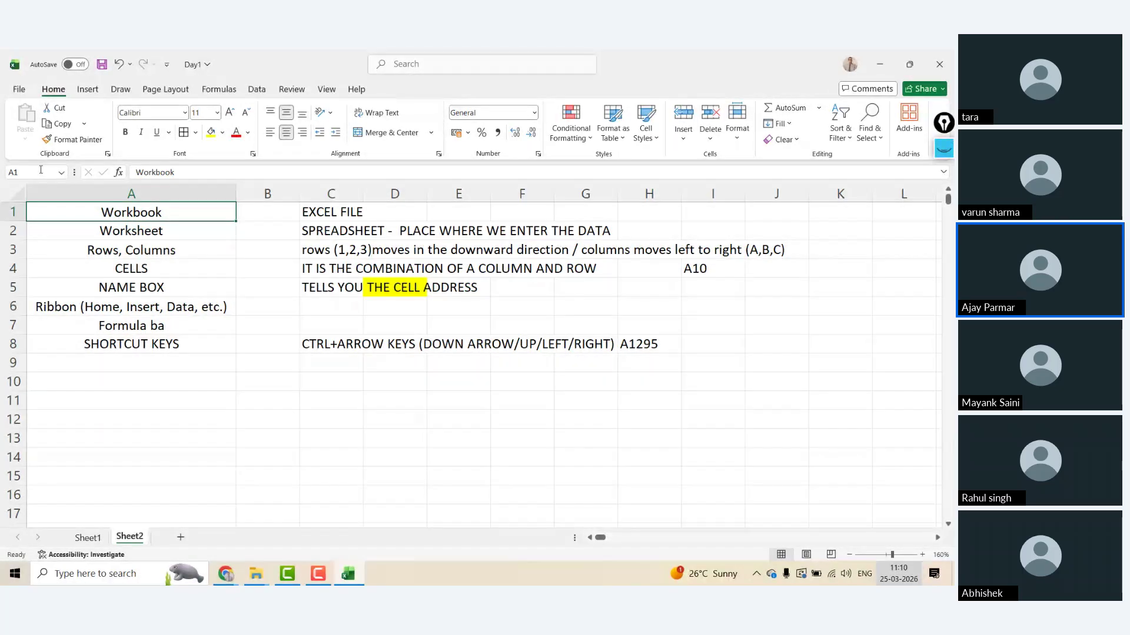
- Enter the sample number 12 in cell A16 below the topic list
left_click(164, 447)
key("Down")
key("Down")
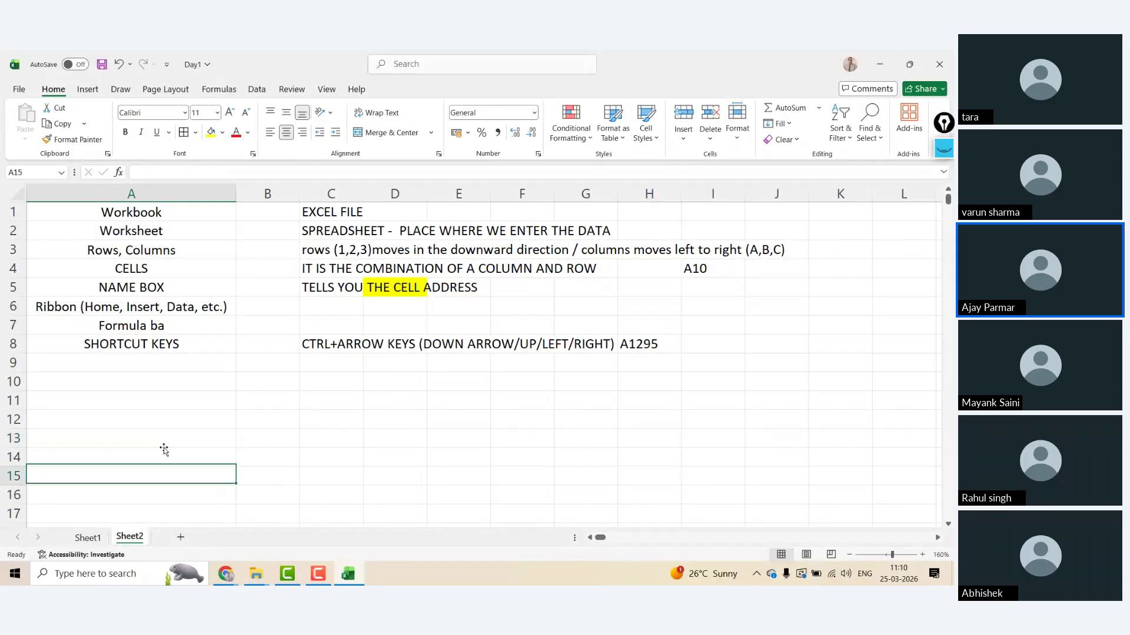
key("Down")
type("12")
key("Return")
- Enter further sample numbers down column A: 12 in cell A34 and 13 in cell A54
key("Return")
key("Down")
key("Down")
key("Down")
key("Down")
key("Down")
key("Down")
key("Down")
key("Down")
key("Down")
key("Down")
key("Down")
key("Down")
key("Down")
key("Down")
key("Down")
key("Down")
key("Down")
key("Down")
key("Down")
key("Down")
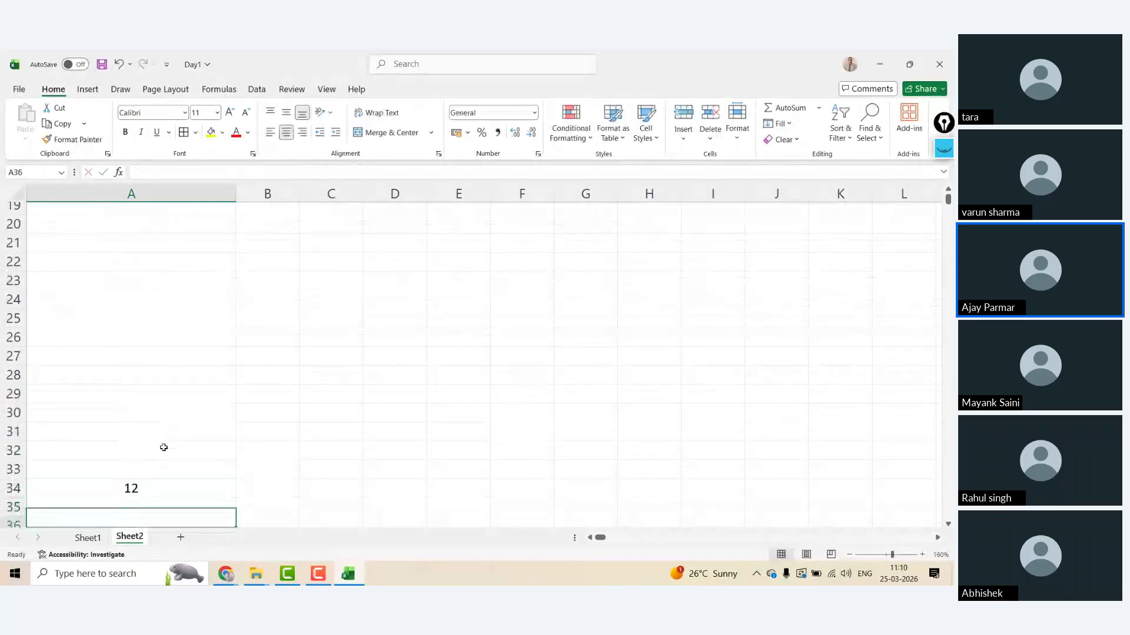
type("13")
key("Return")
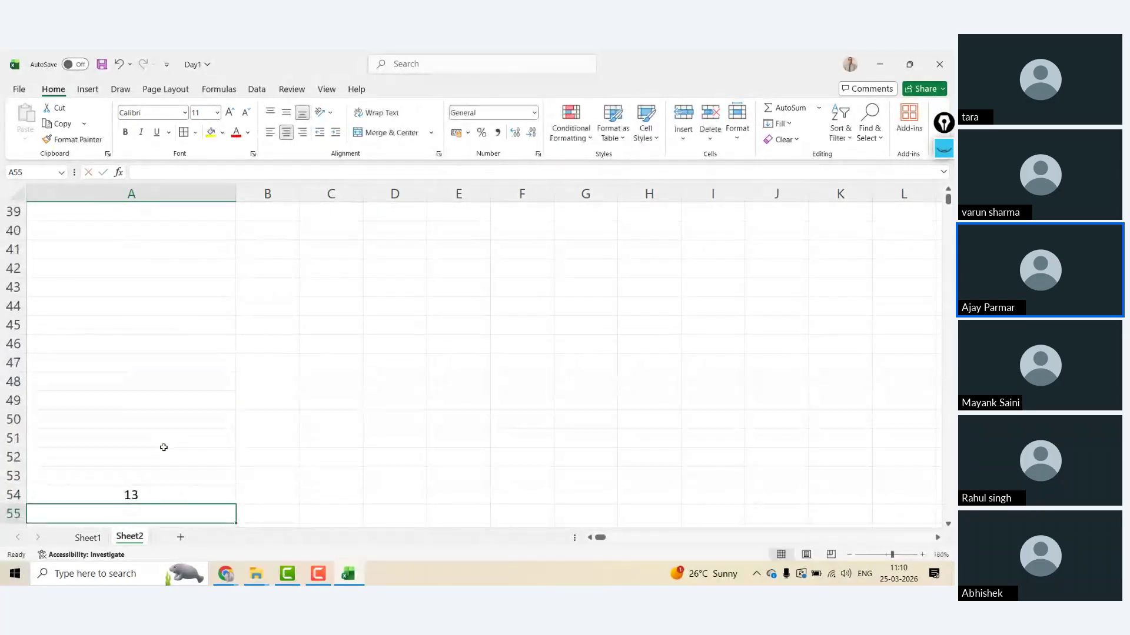
- Jump to cell A10000 by its address and leap up column A through the filled sample cells to A1
left_click(36, 172)
type("A10000")
key("Return")
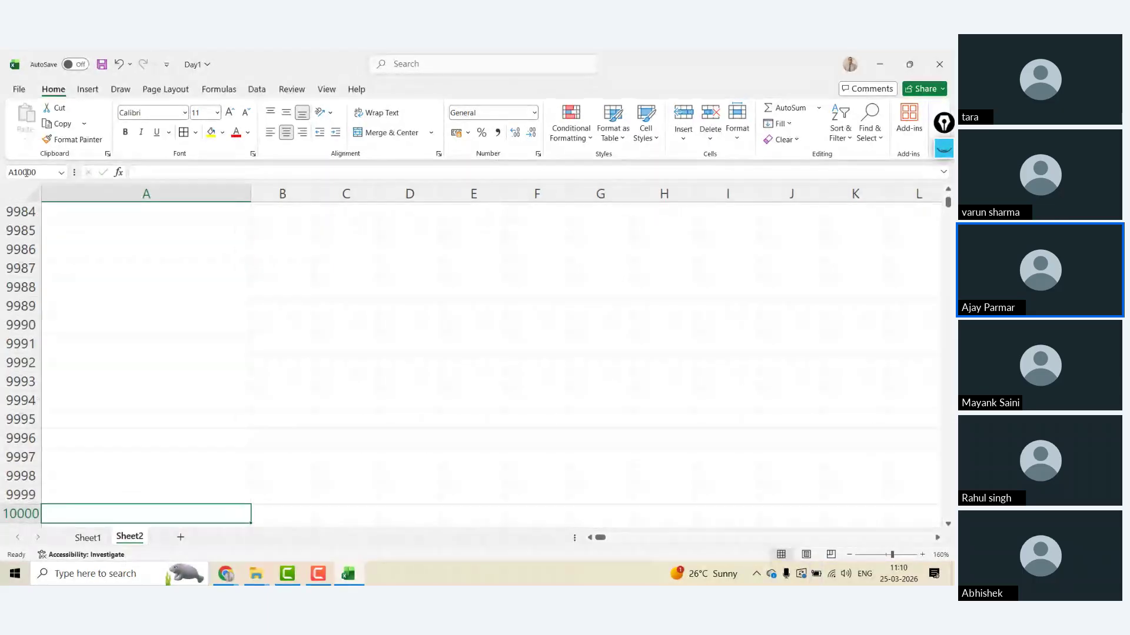
key("ctrl+Up")
key("ctrl+Up")
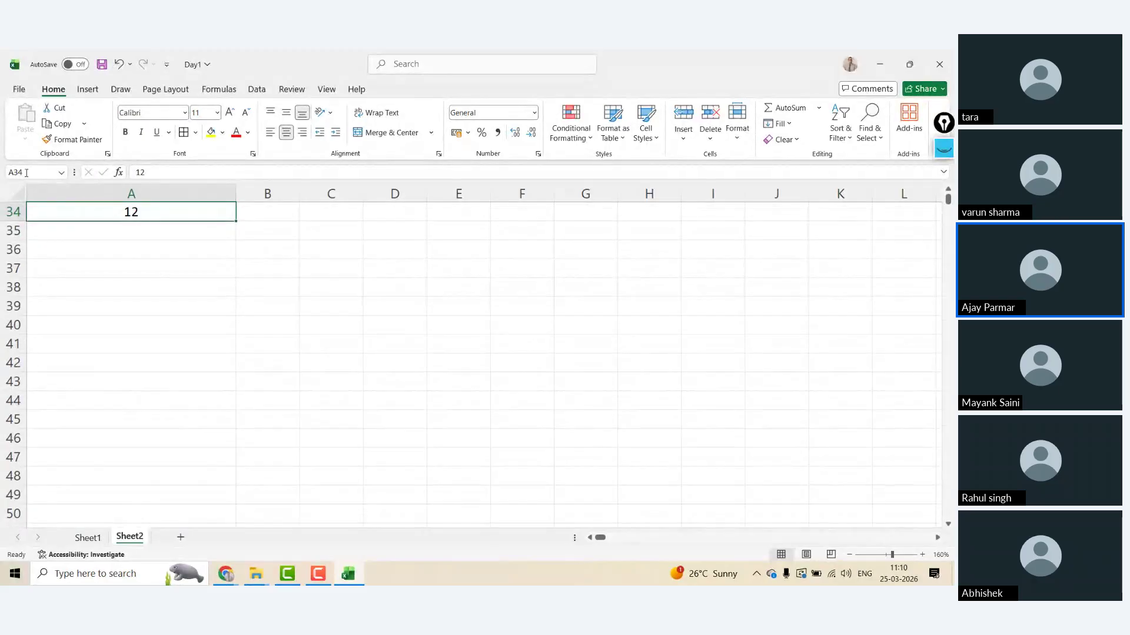
key("ctrl+Up")
key("ctrl+Up")
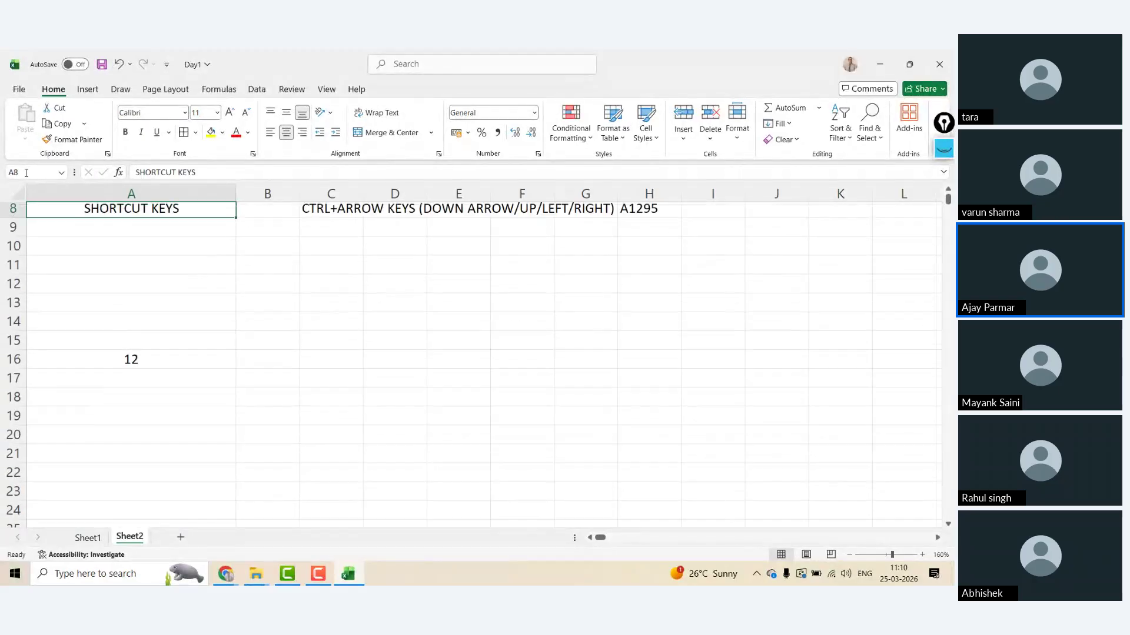
key("ctrl+Up")
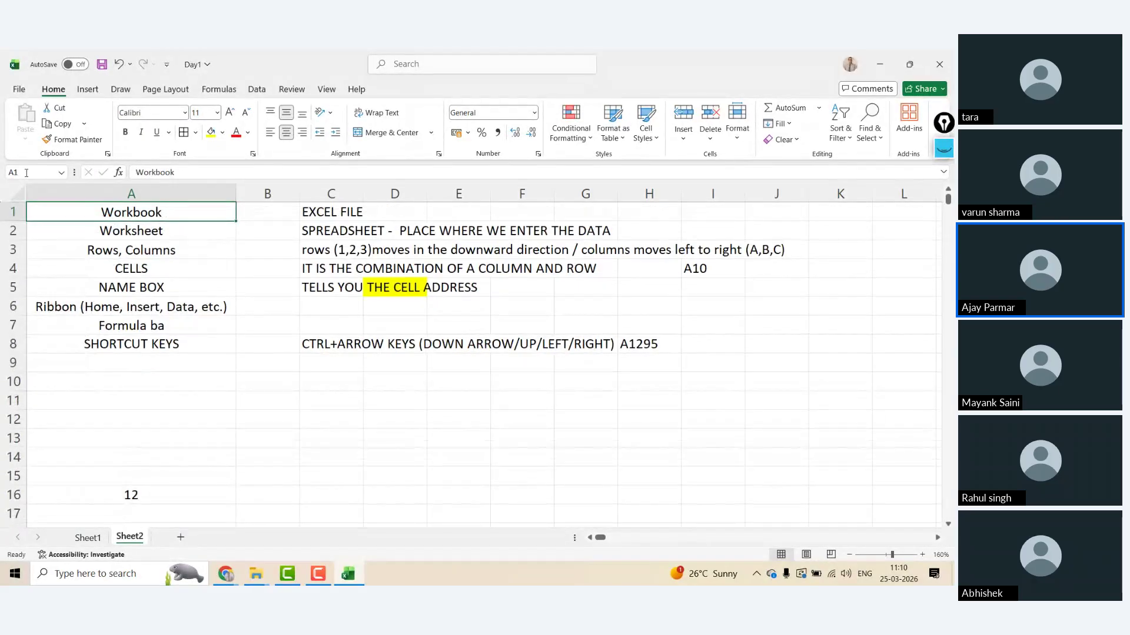
- Return to cell A10000 by its address and move up column A by data edges as far as A1
left_click(27, 173)
type("A10000")
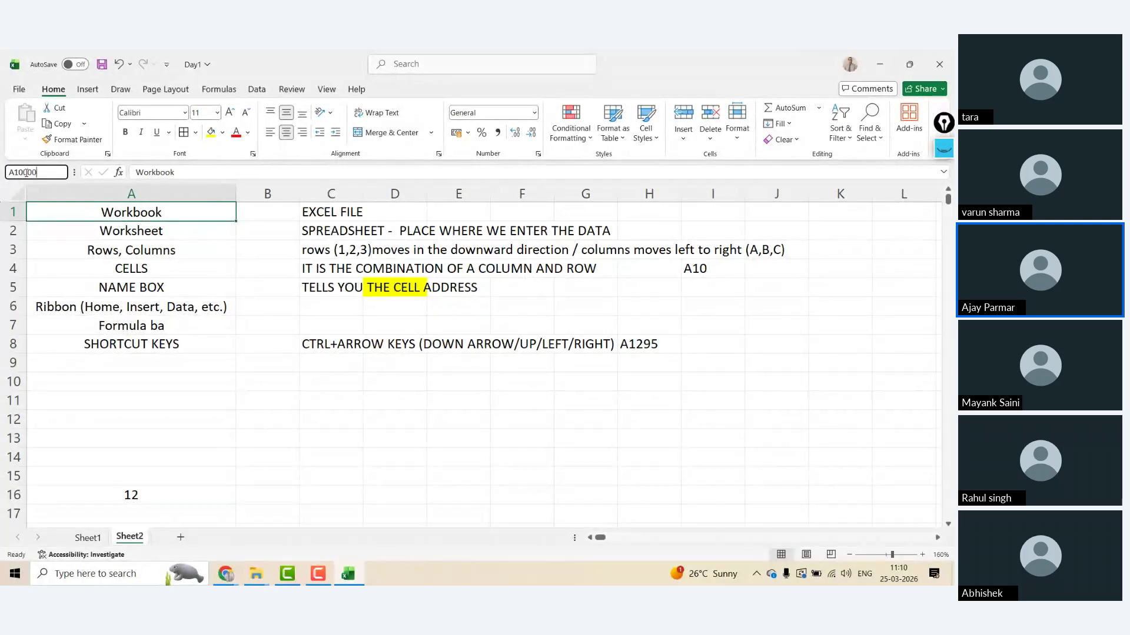
key("Return")
key("ctrl+Up")
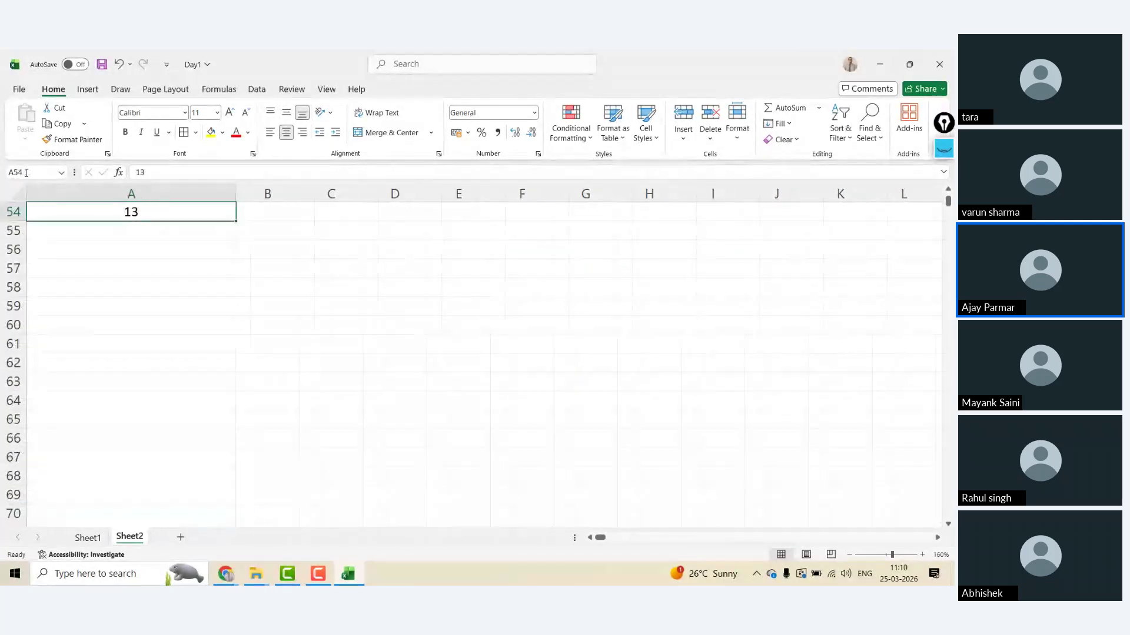
key("ctrl+Up")
key("ctrl+Up")
key("ctrl+Up")
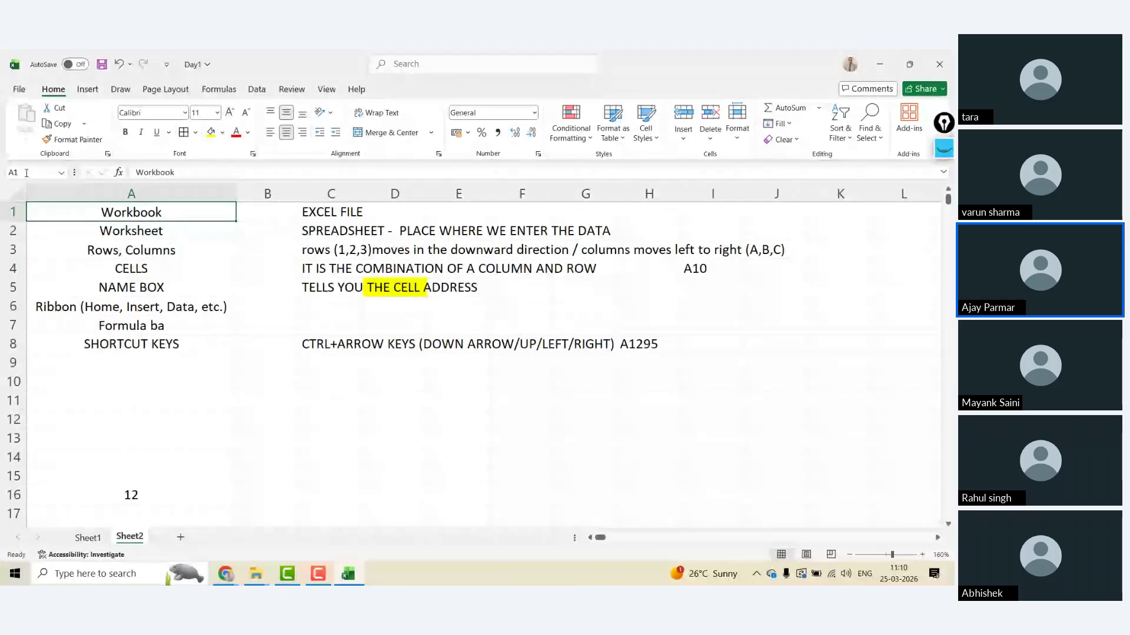
- Go to cell A10000 by its address, and return straight to the home cell A1 in one jump
left_click(27, 174)
type("A10000")
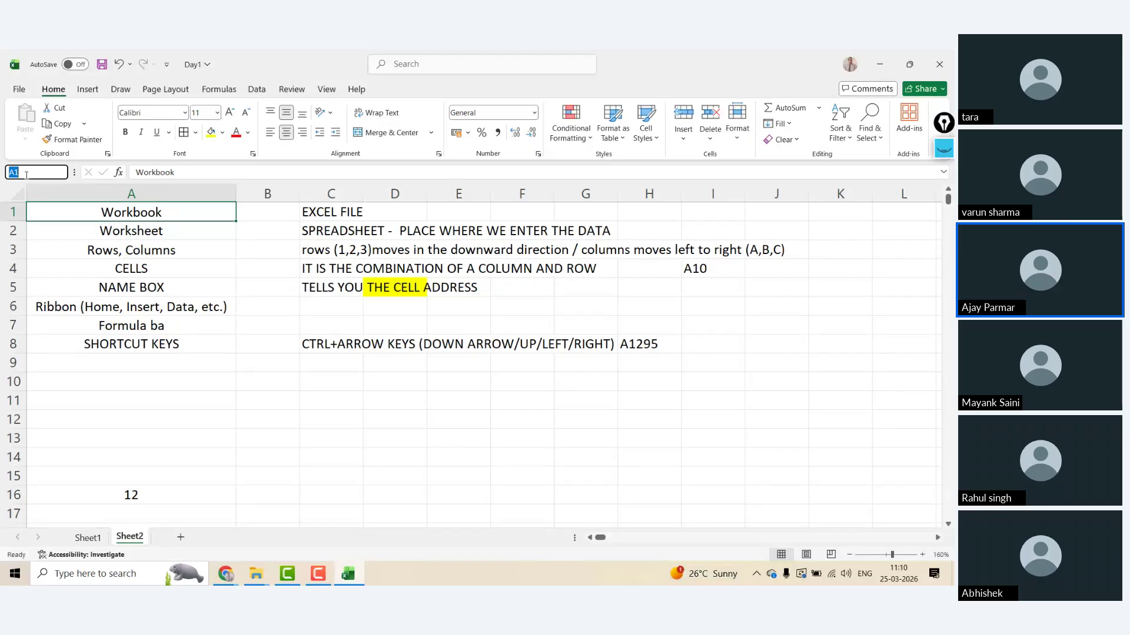
key("Return")
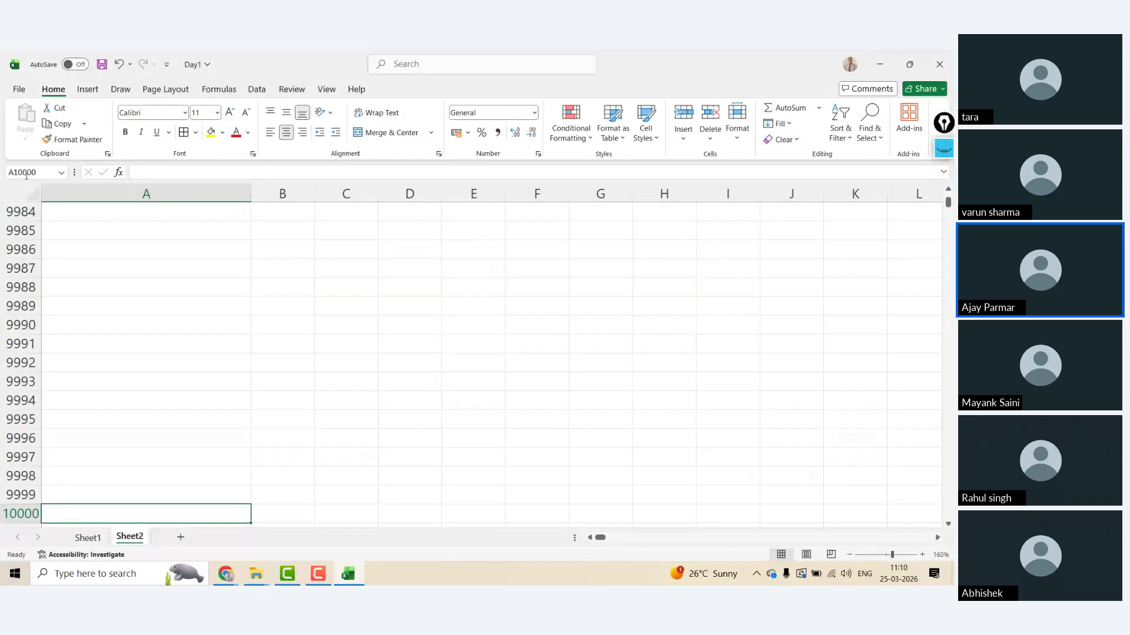
key("ctrl+Home")
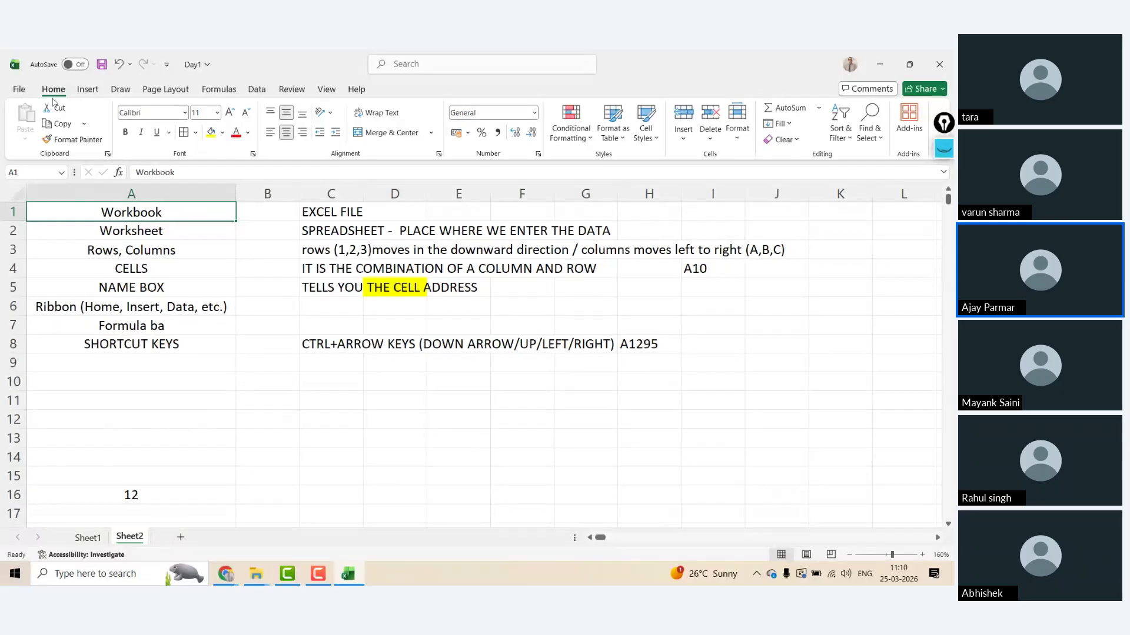
- Enter the shortcut name CTRL+HOME in cell C9, below the CTRL+ARROW KEYS entry
left_click(322, 362)
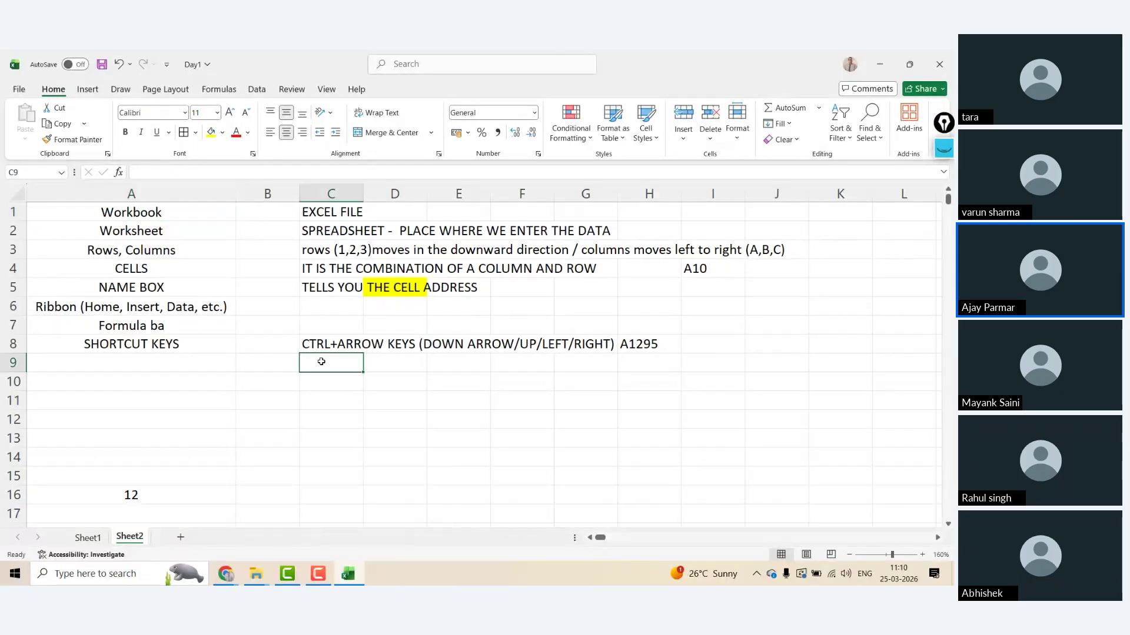
type("CGRL")
key("BackSpace")
key("BackSpace")
key("BackSpace")
type("TRL+")
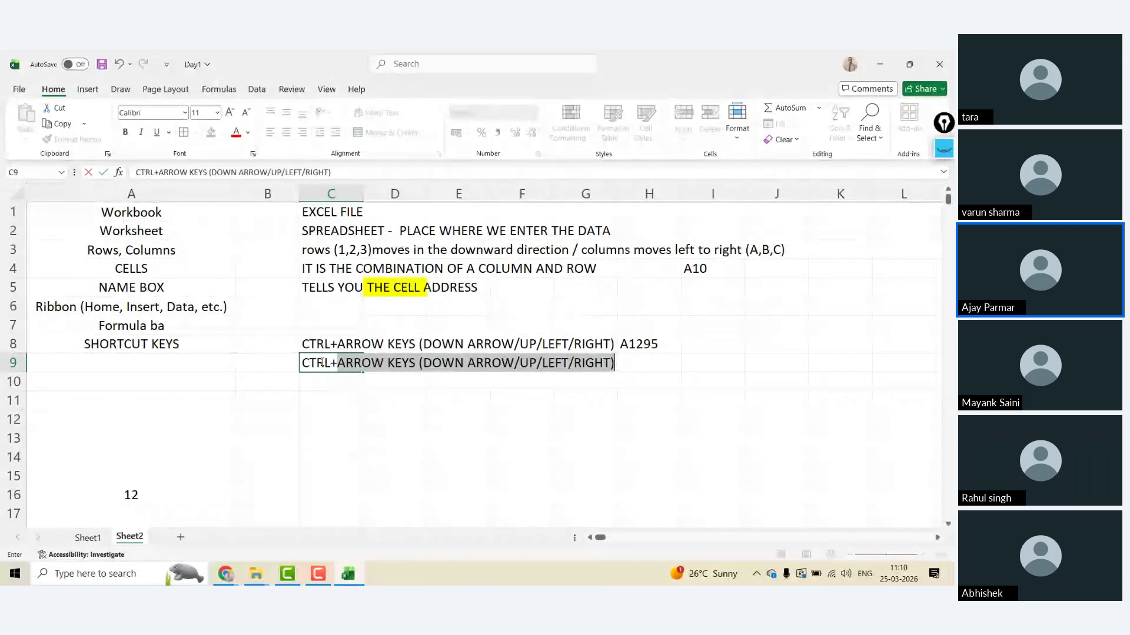
type("HOME")
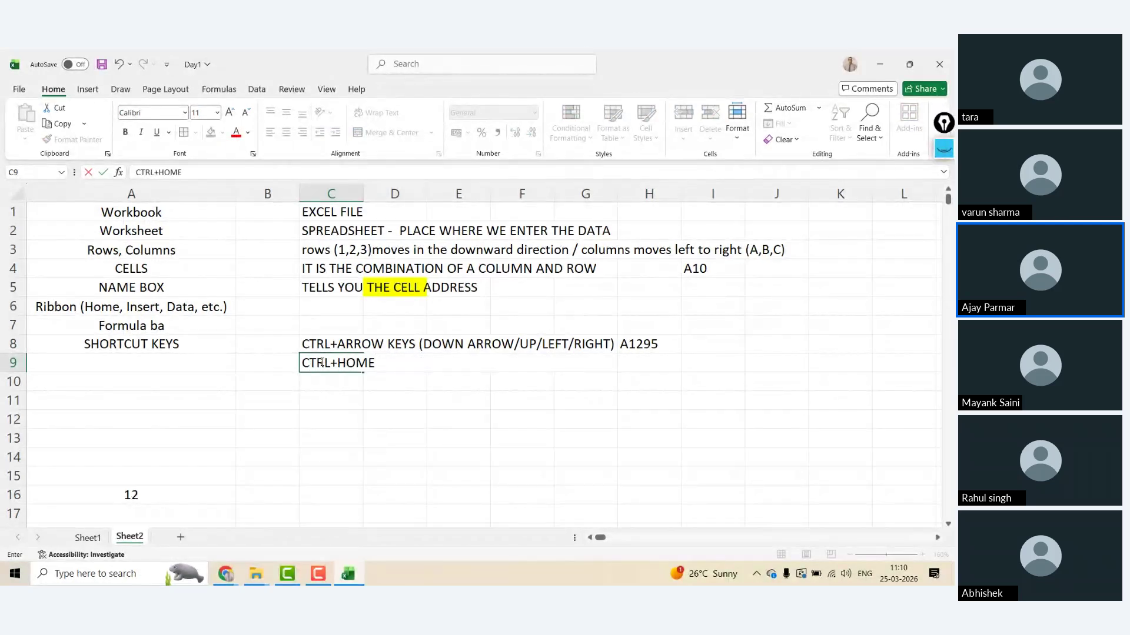
key("Right")
key("Right")
key("Left")
key("Left")
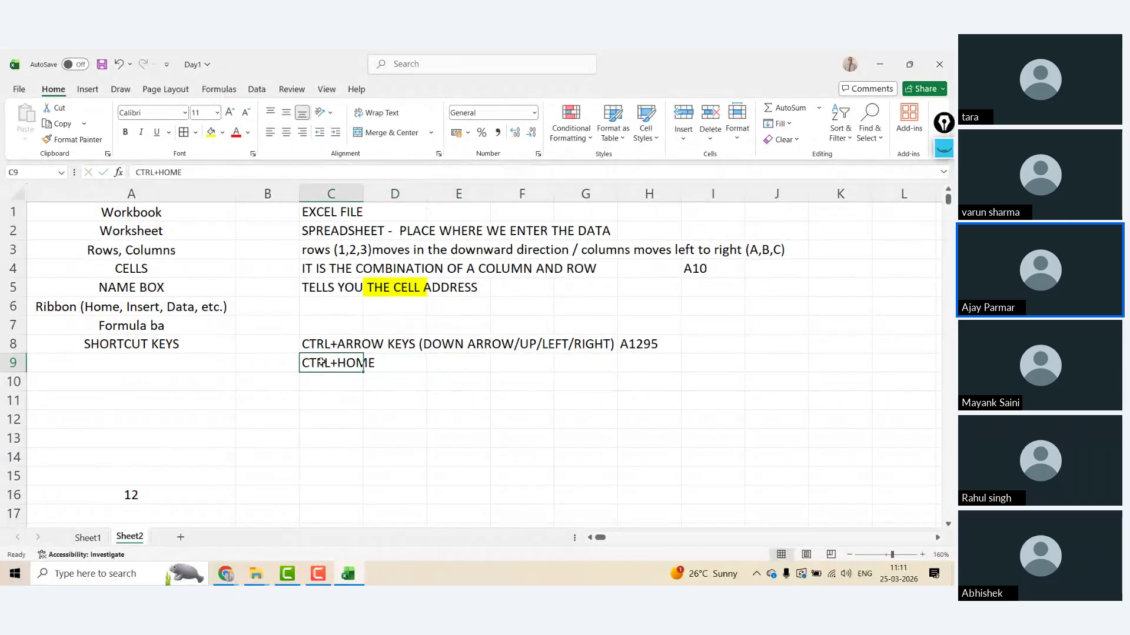
- Enter the explanation "TO TAKE YOU TO THE HOME CELL - A1 CELL" in cell E9, beside CTRL+HOME
key("Right")
key("Right")
type("TO")
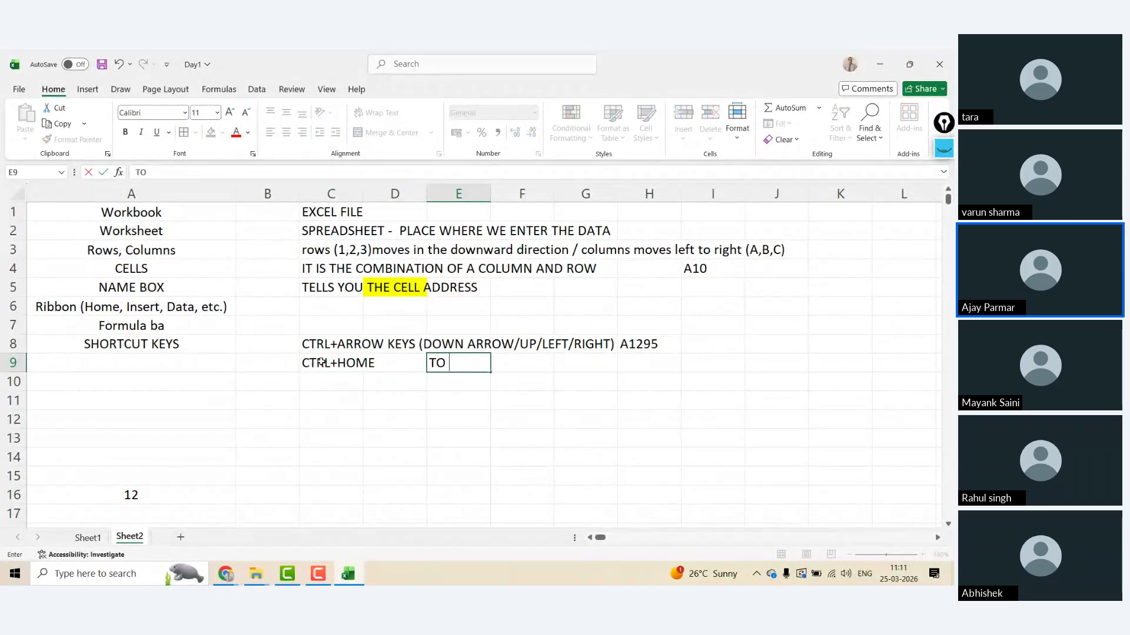
type(" TAKE YOU TO")
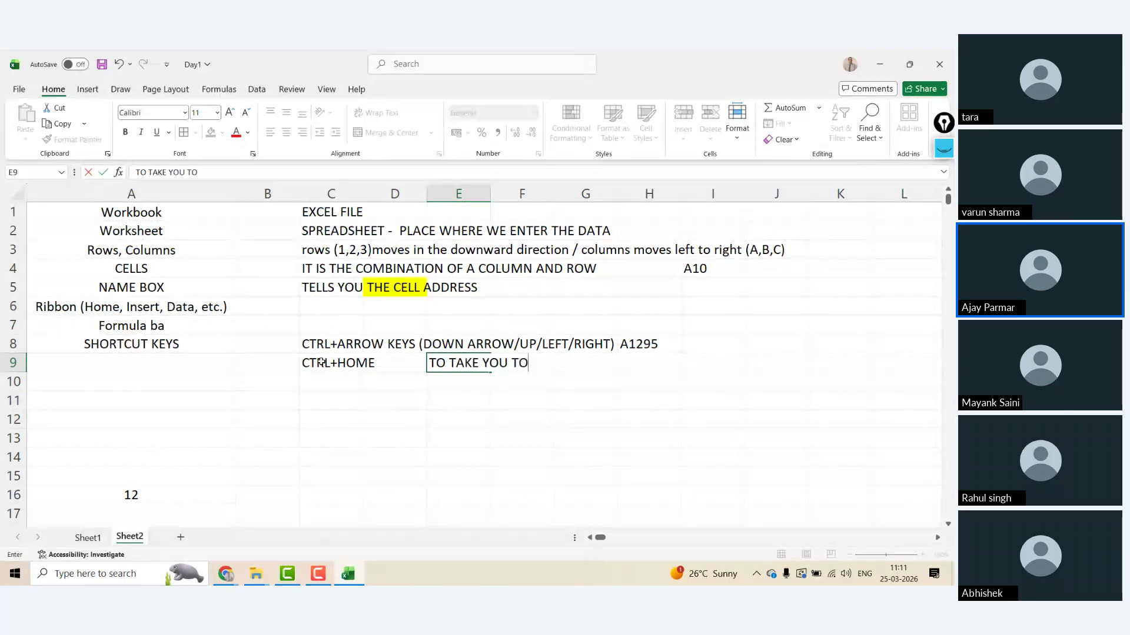
type(" THE HOME CEL")
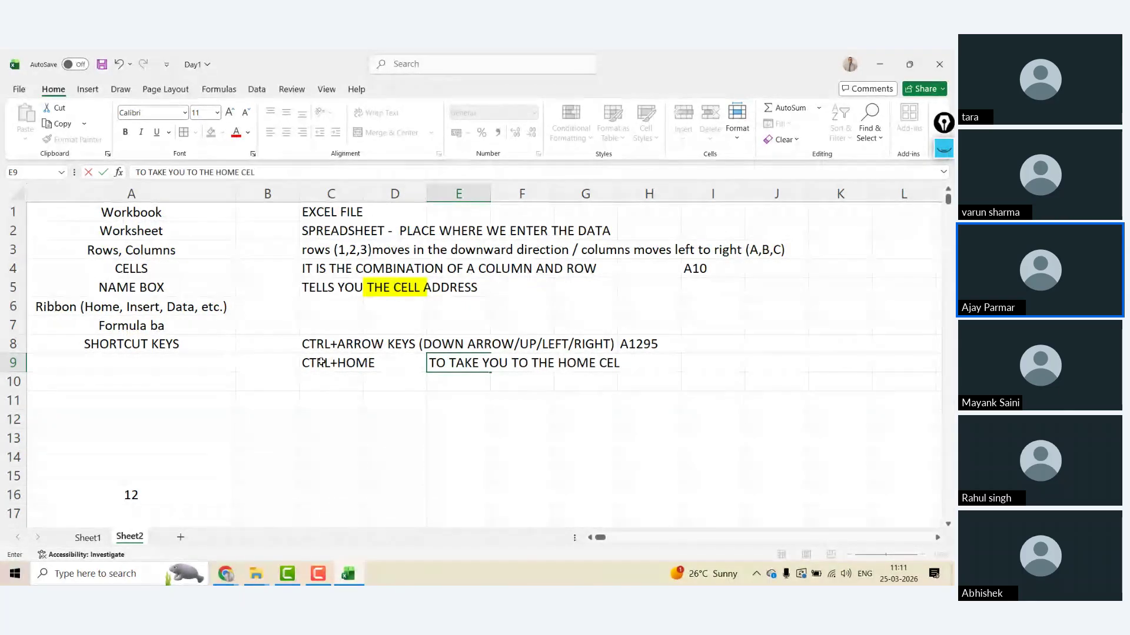
type("L - A1 CELL")
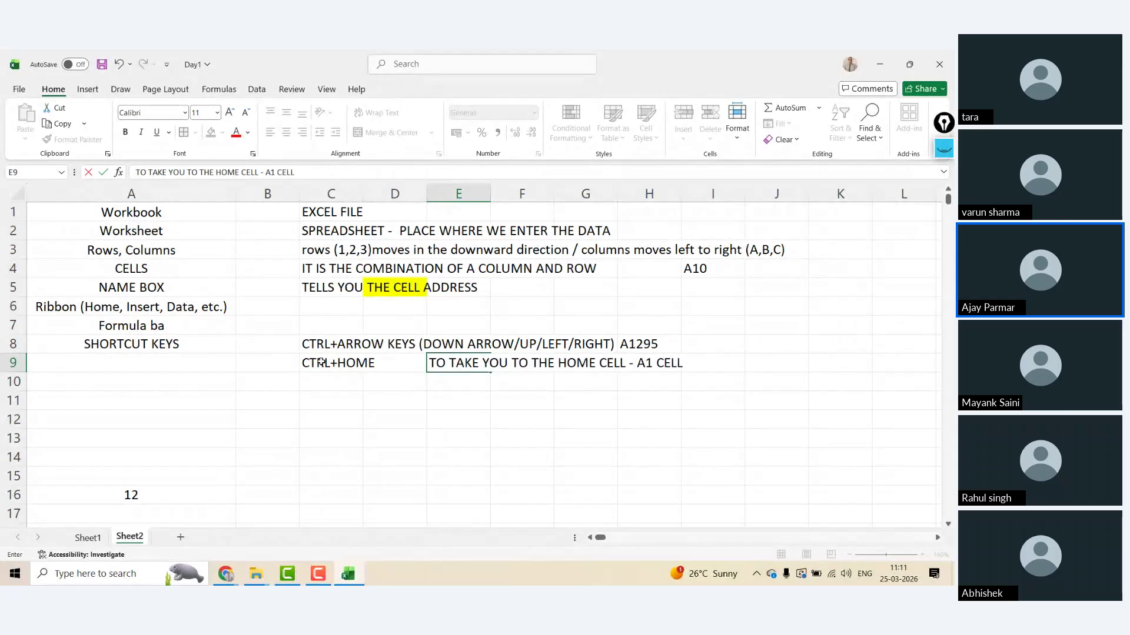
key("Return")
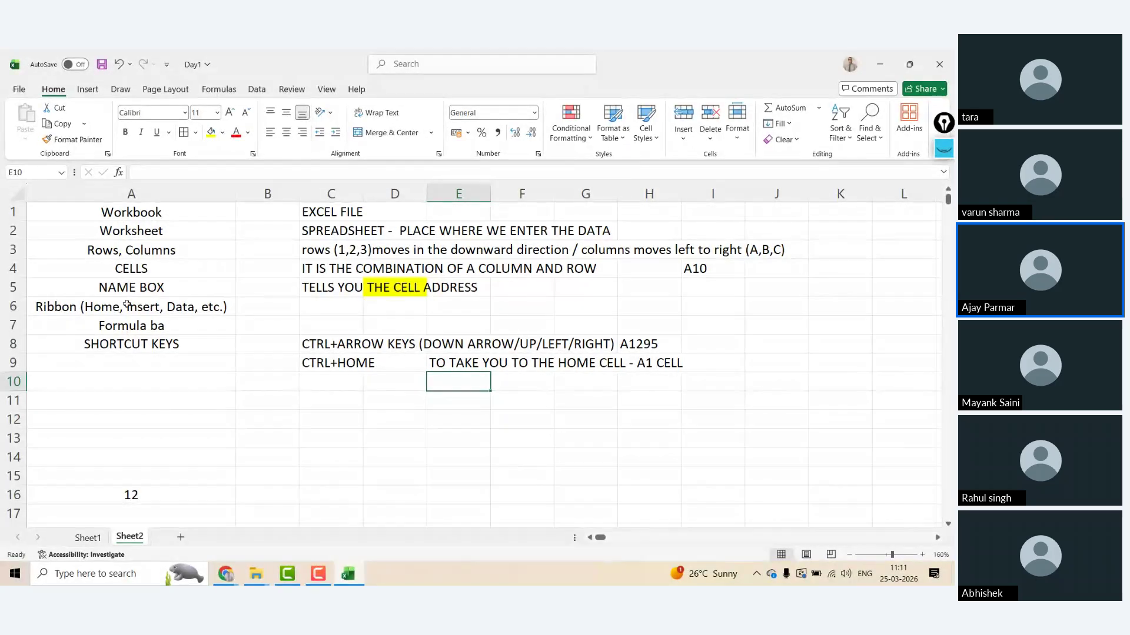
- Select the Ribbon topic in A6 and examine the Insert, Page Layout, Formulas and Data command sets
left_click(111, 302)
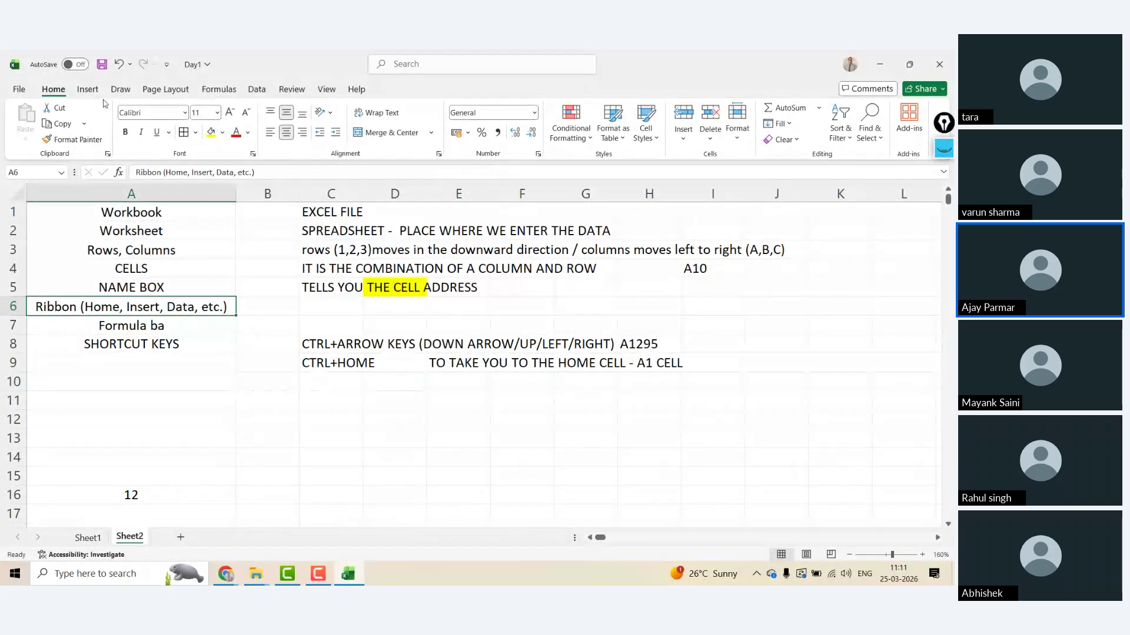
left_click(87, 88)
left_click(165, 88)
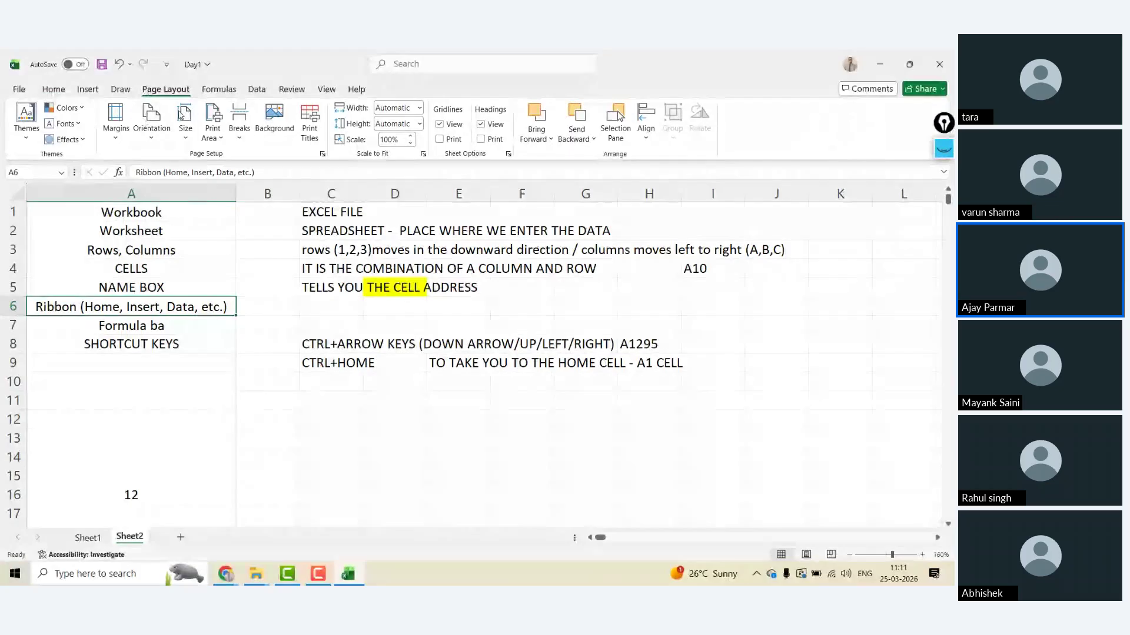
left_click(216, 90)
left_click(259, 92)
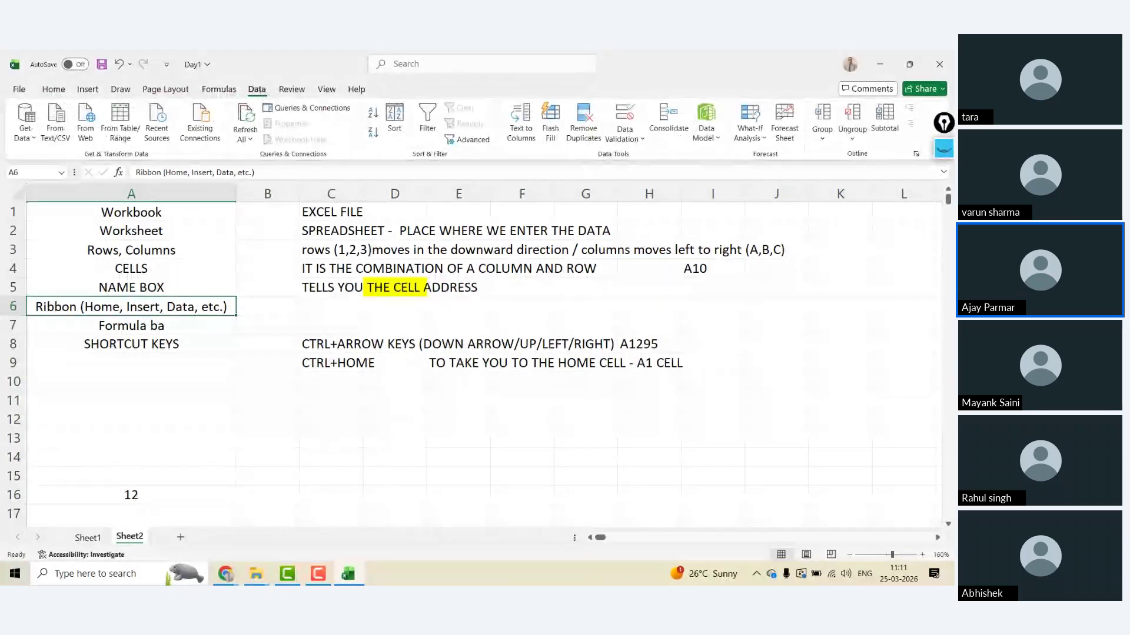
- Collapse the ribbon to its headings and expand it again with the Formulas commands shown
double_click(257, 89)
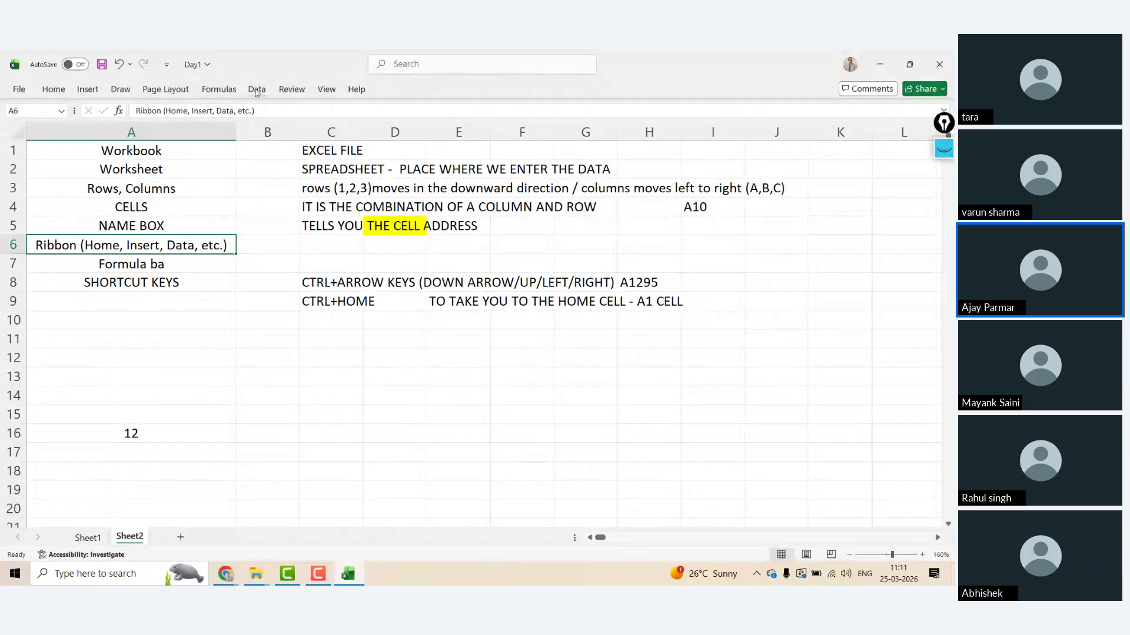
left_click(221, 92)
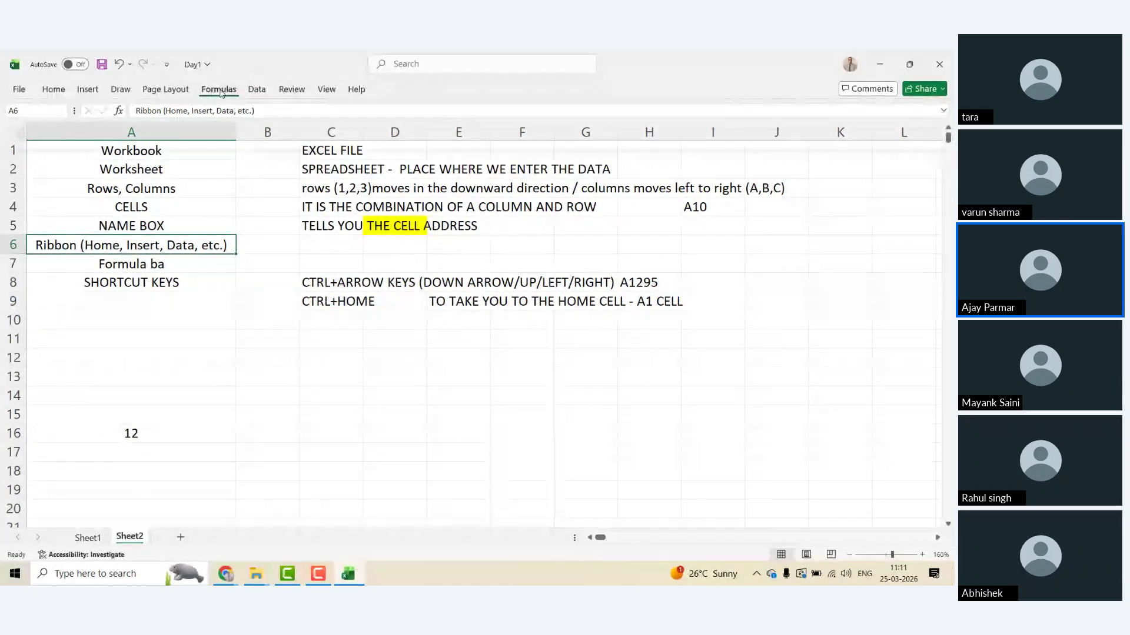
double_click(221, 91)
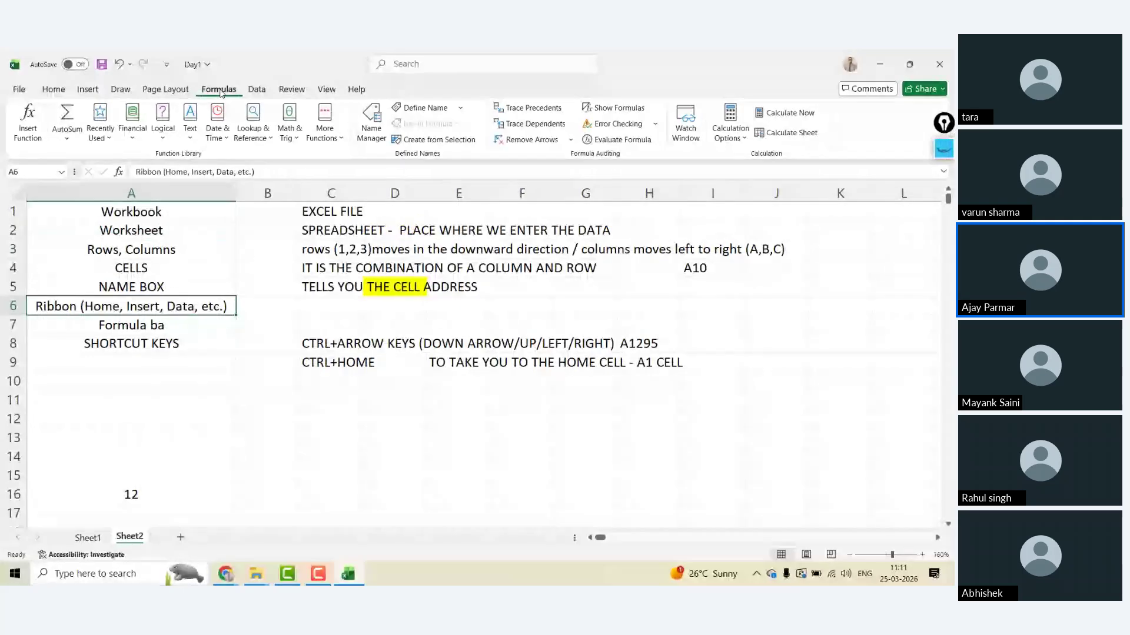
- Review the ribbon's Home, Insert, Draw, Page Layout and Formulas command sets, ending on Page Layout
left_click(54, 91)
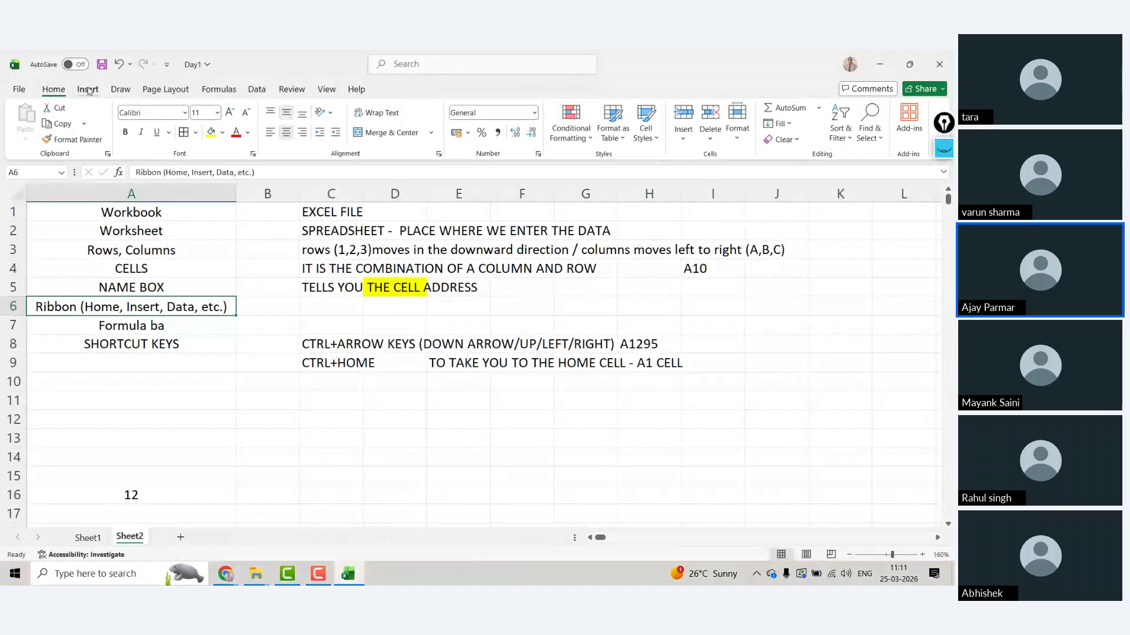
left_click(87, 90)
left_click(120, 90)
left_click(166, 89)
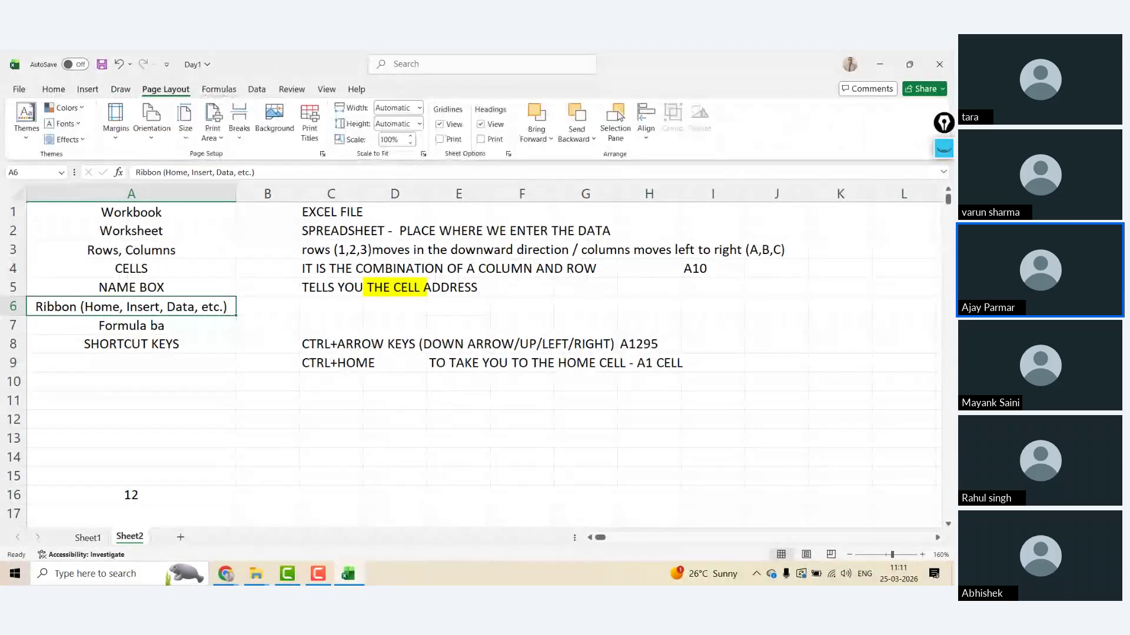
left_click(221, 91)
left_click(165, 90)
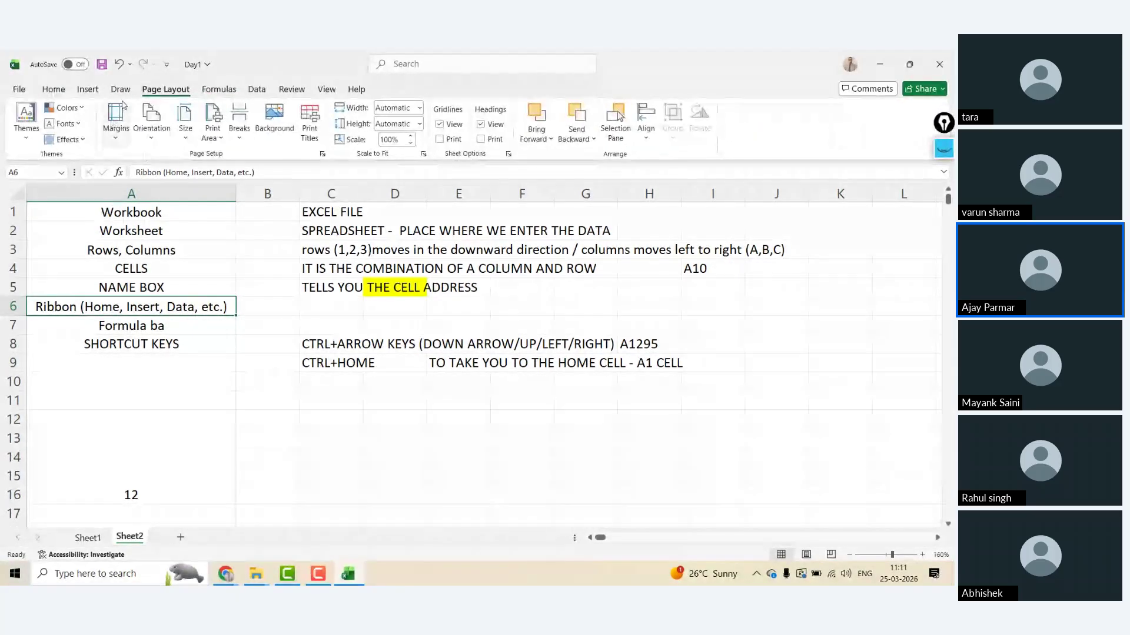
left_click(122, 91)
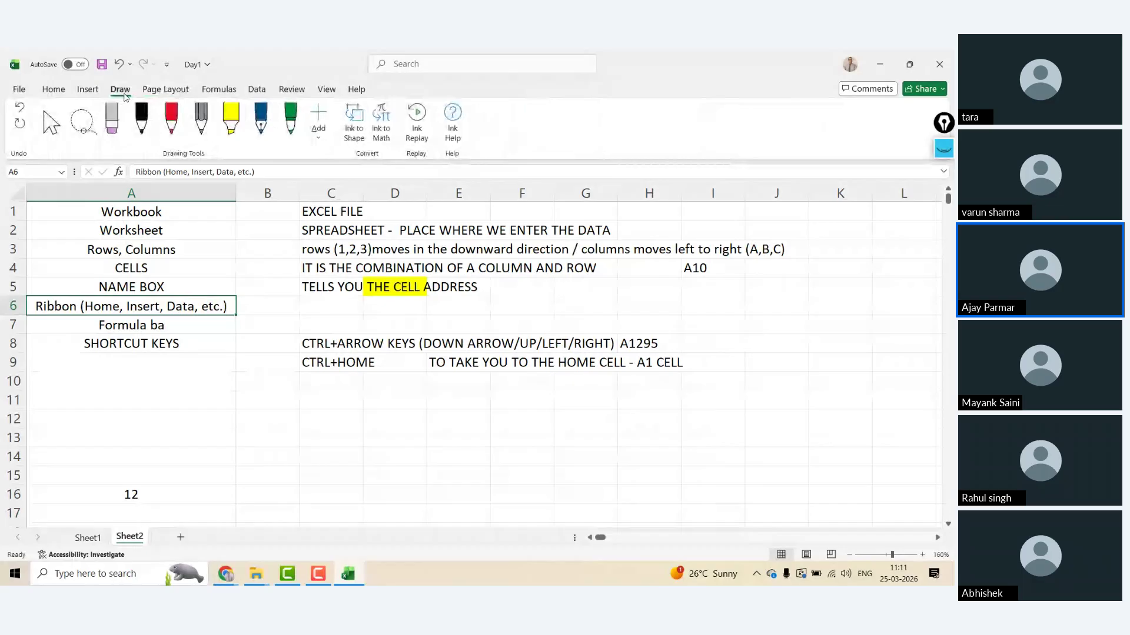
left_click(53, 89)
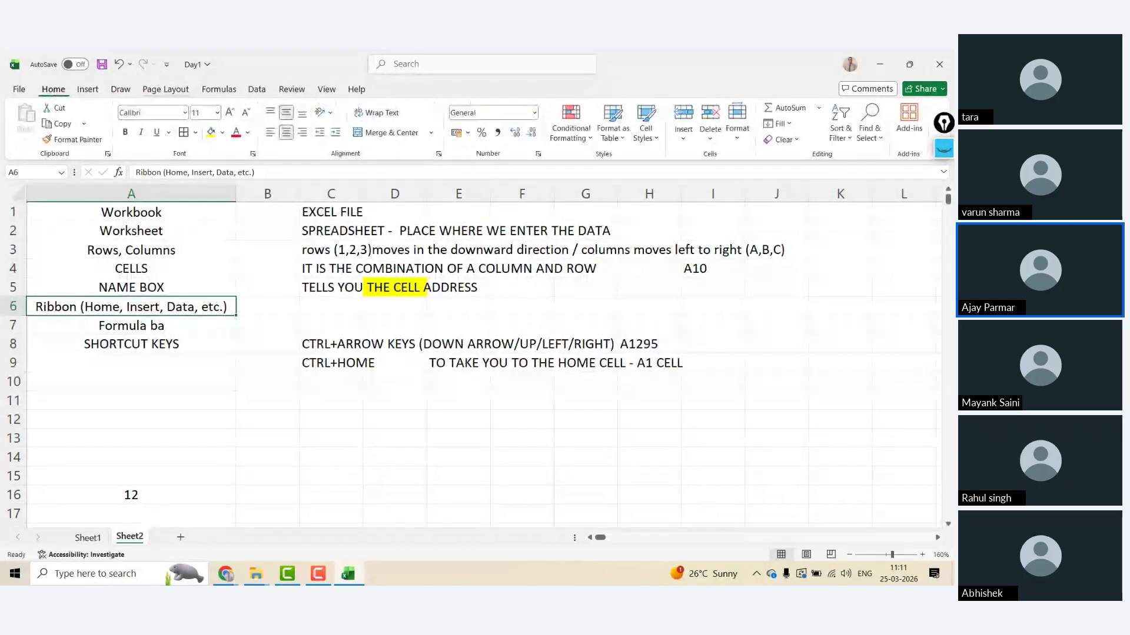
left_click(281, 91)
left_click(326, 91)
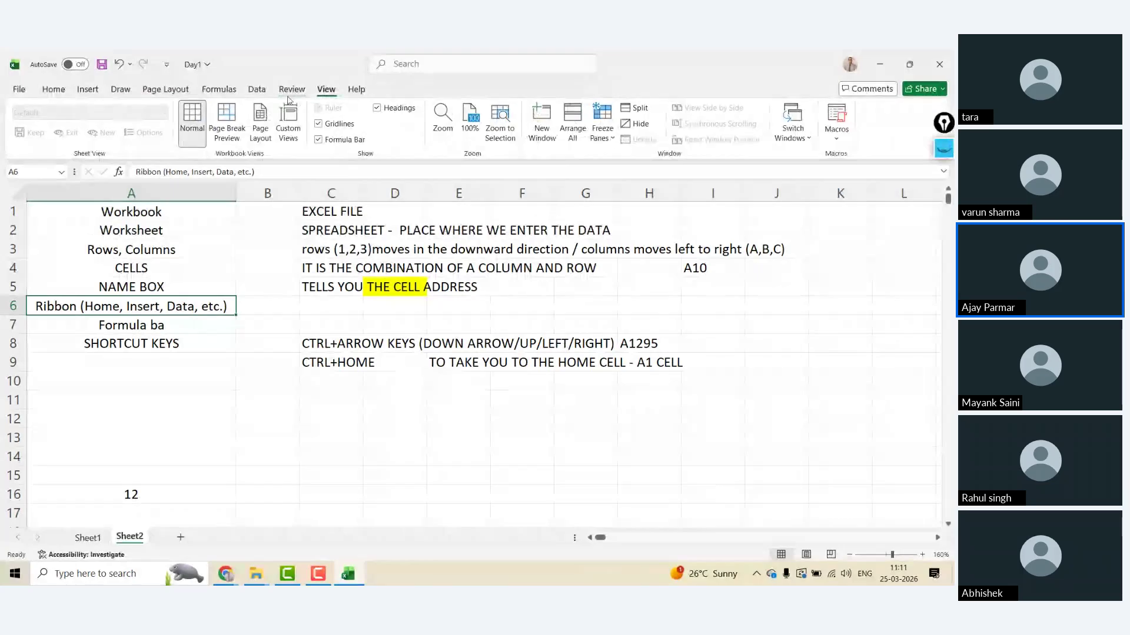
left_click(289, 92)
left_click(55, 91)
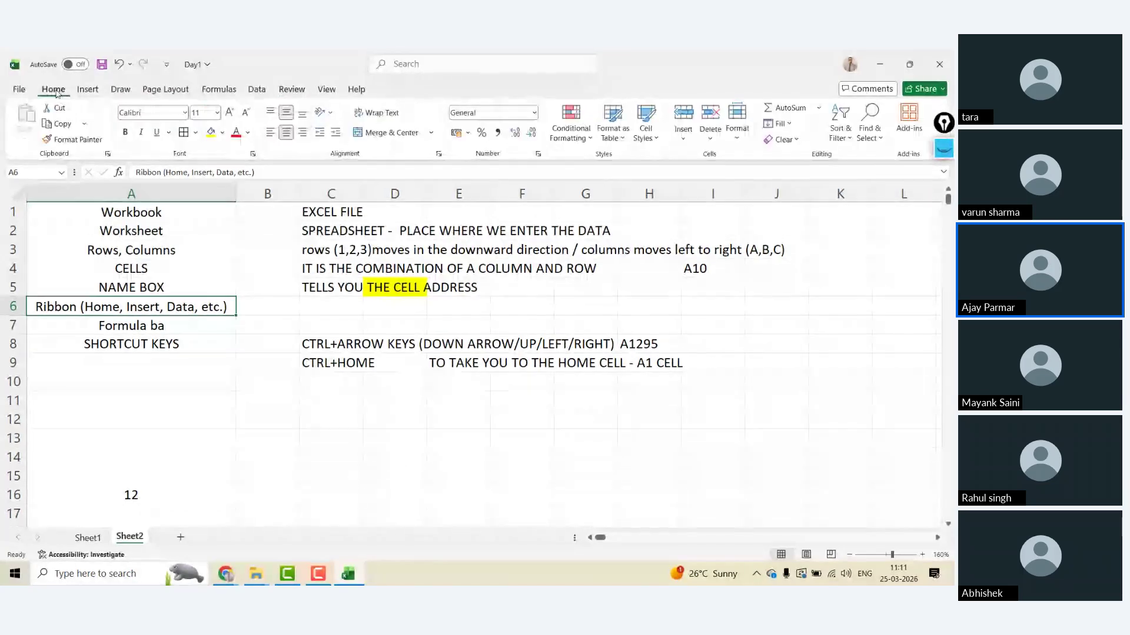
- Complete the label in cell A7 so that it reads "Formula bar"
left_click(207, 381)
key("Up")
key("Up")
key("Up")
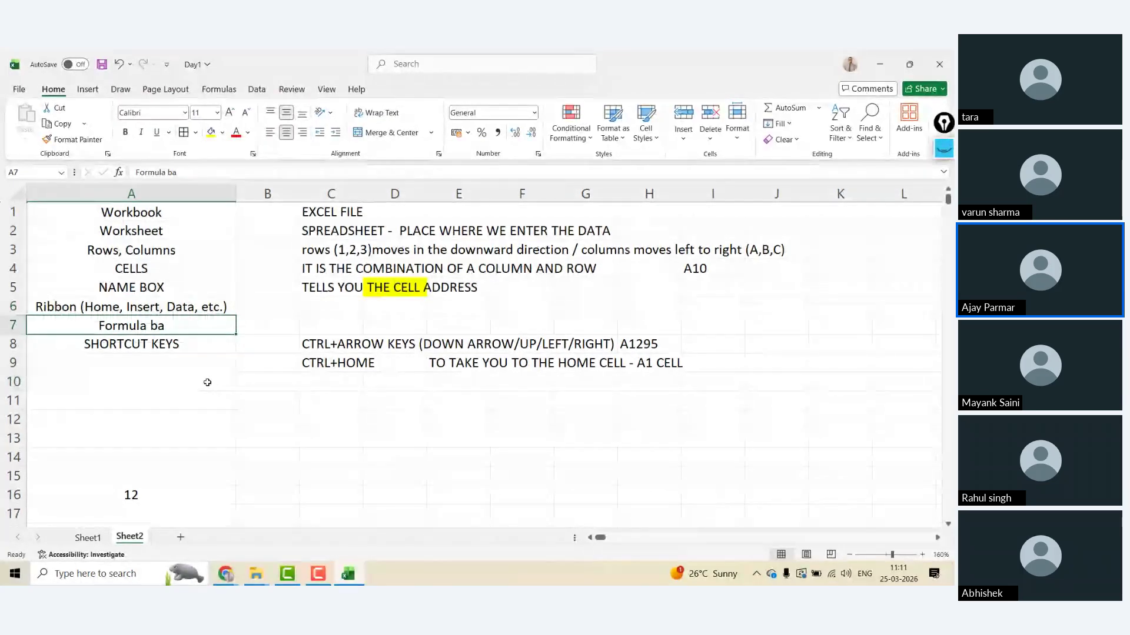
left_click(202, 170)
type("R")
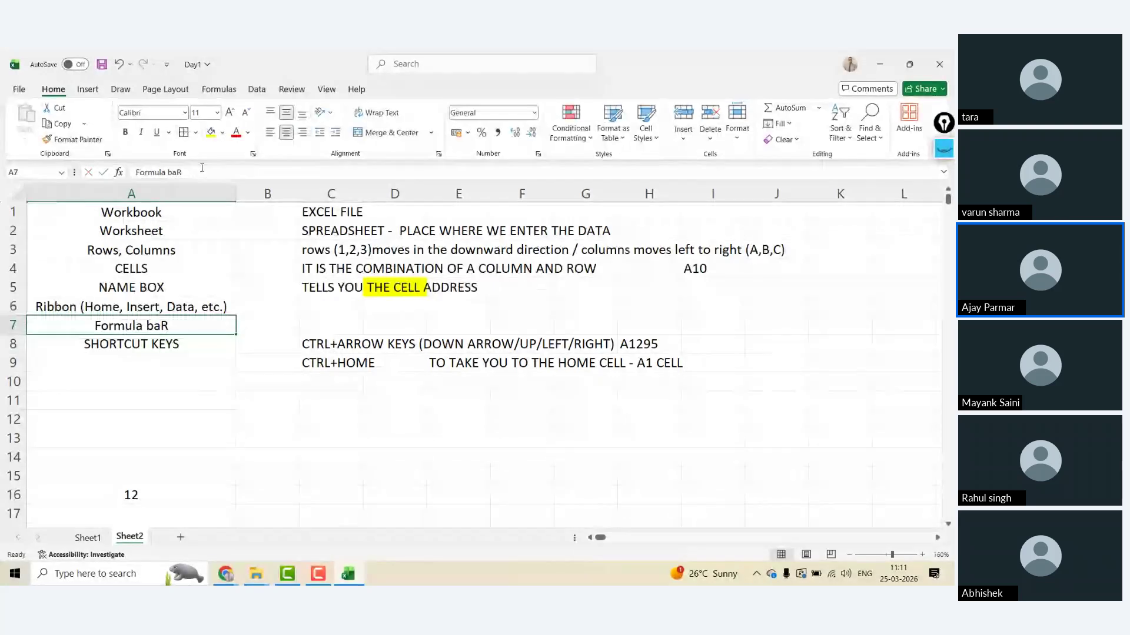
left_click(208, 171)
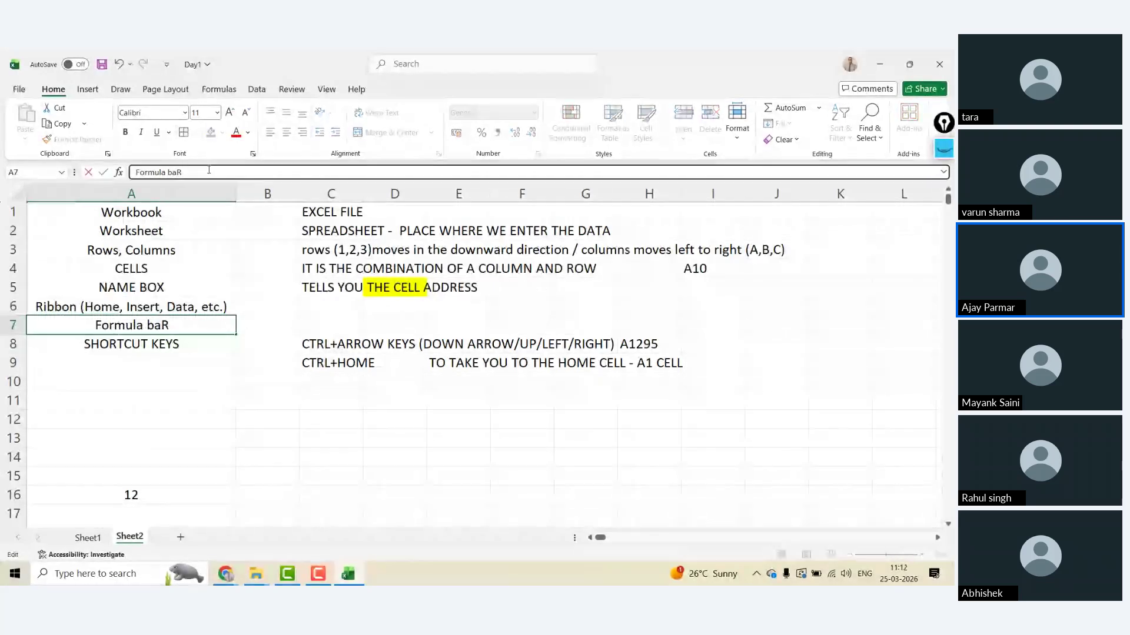
key("BackSpace")
type("r")
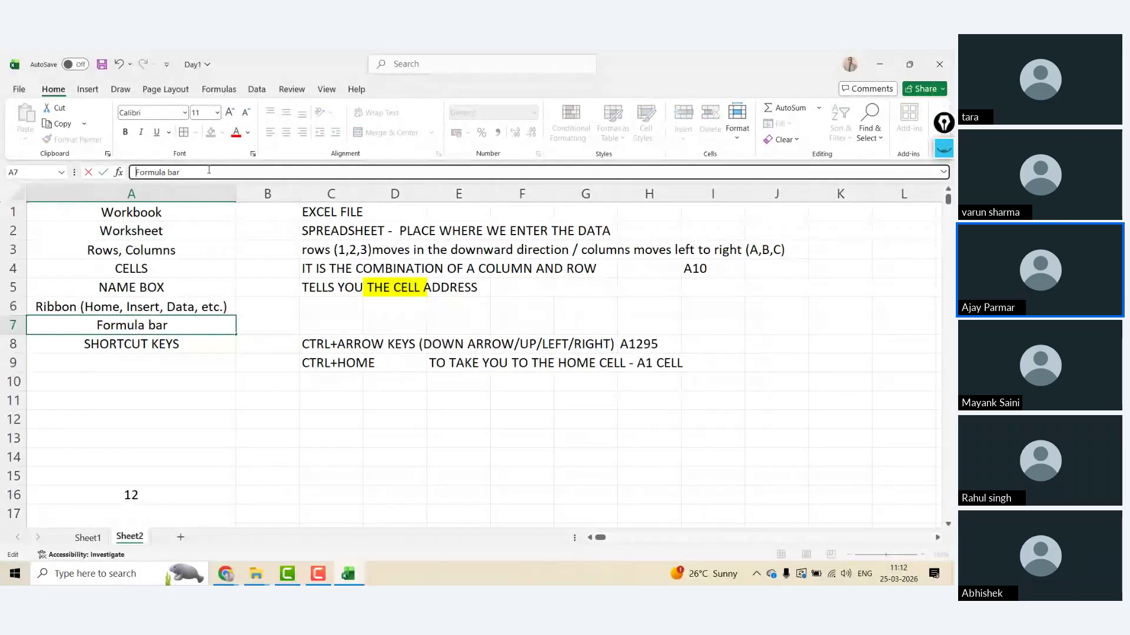
- Enter "main tab that you see" in cell C6 as the description of the ribbon
left_click(324, 303)
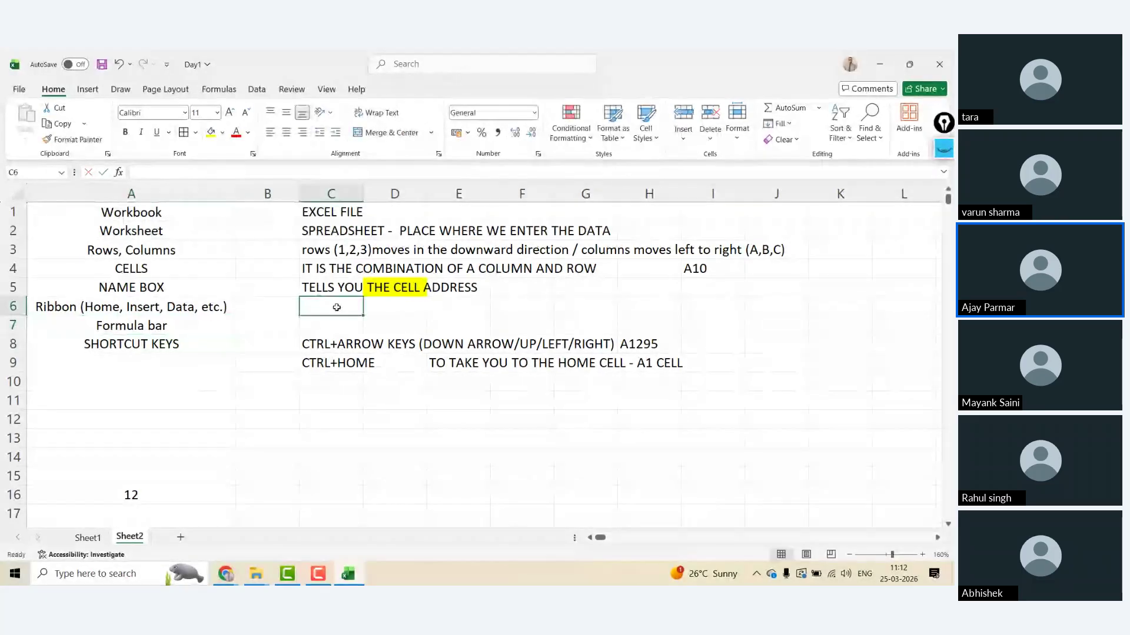
type("main tabe")
key("BackSpace")
type("athat")
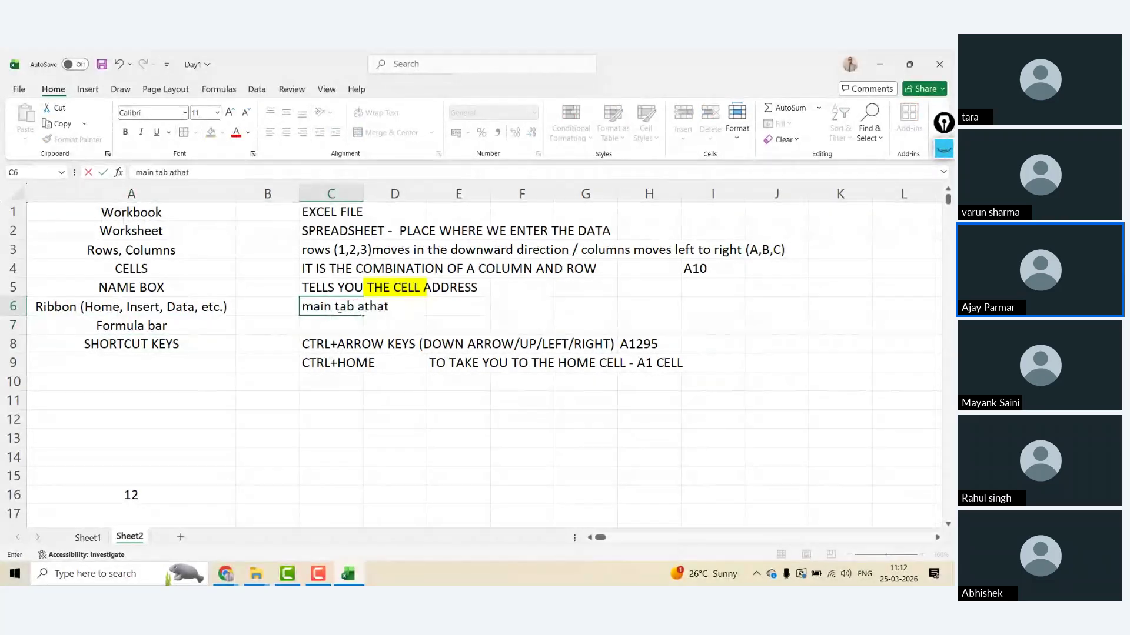
key("BackSpace")
key("BackSpace")
key("BackSpace")
key("BackSpace")
key("BackSpace")
type("that you see")
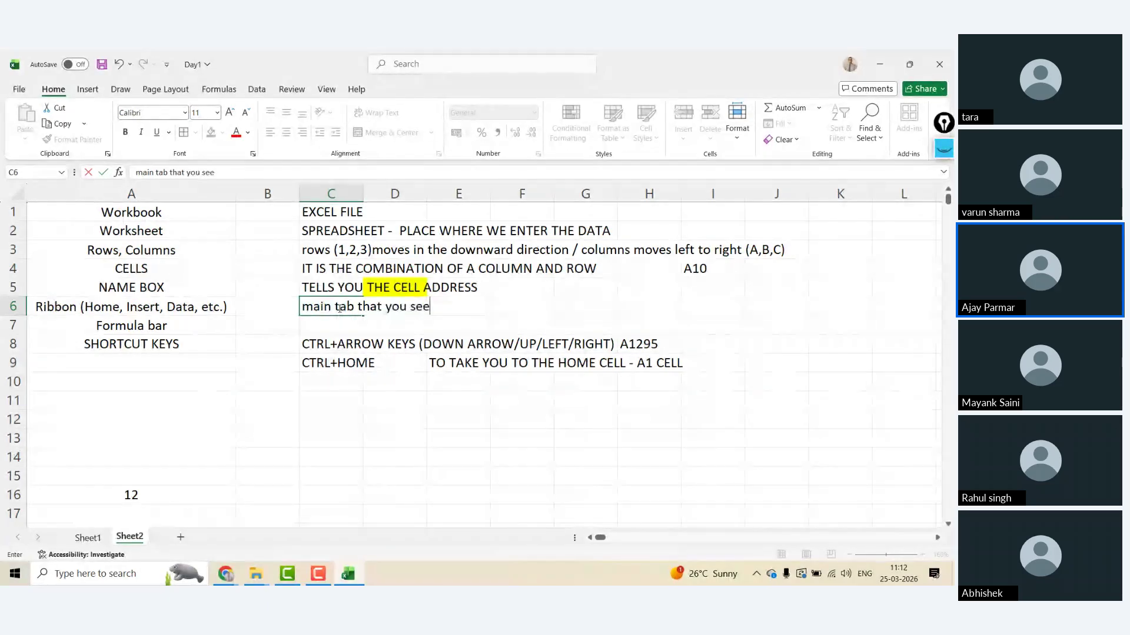
key("Return")
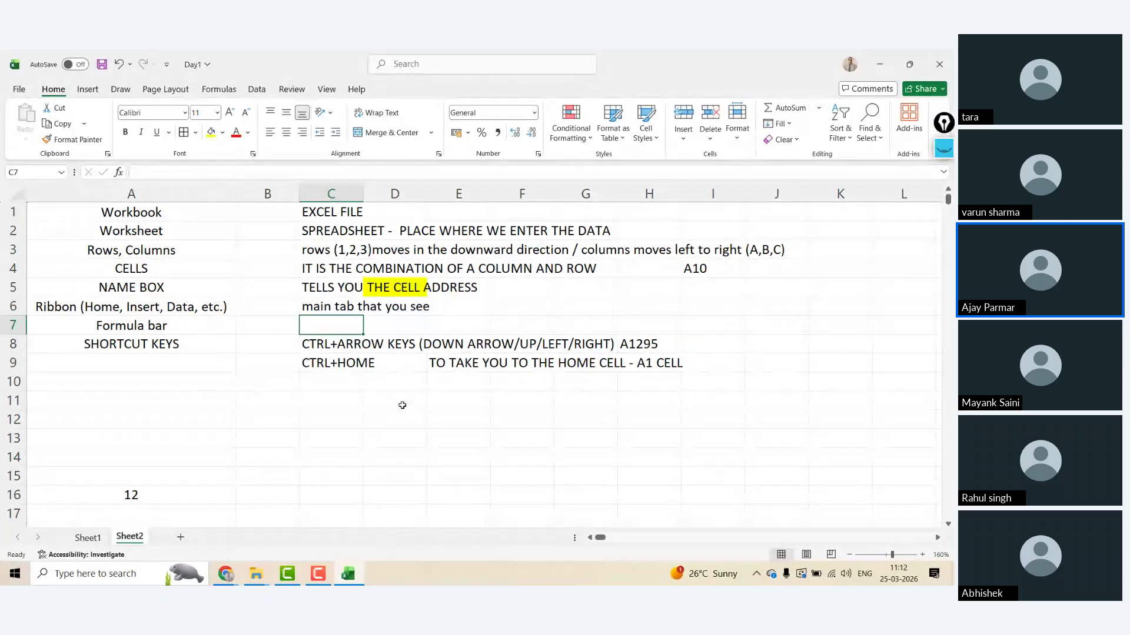
- Enter the sample numbers 11 in cell A13 and 23 in cell A14
left_click(310, 408)
key("Right")
key("Right")
key("Left")
key("Left")
key("Left")
key("Left")
key("Down")
key("Down")
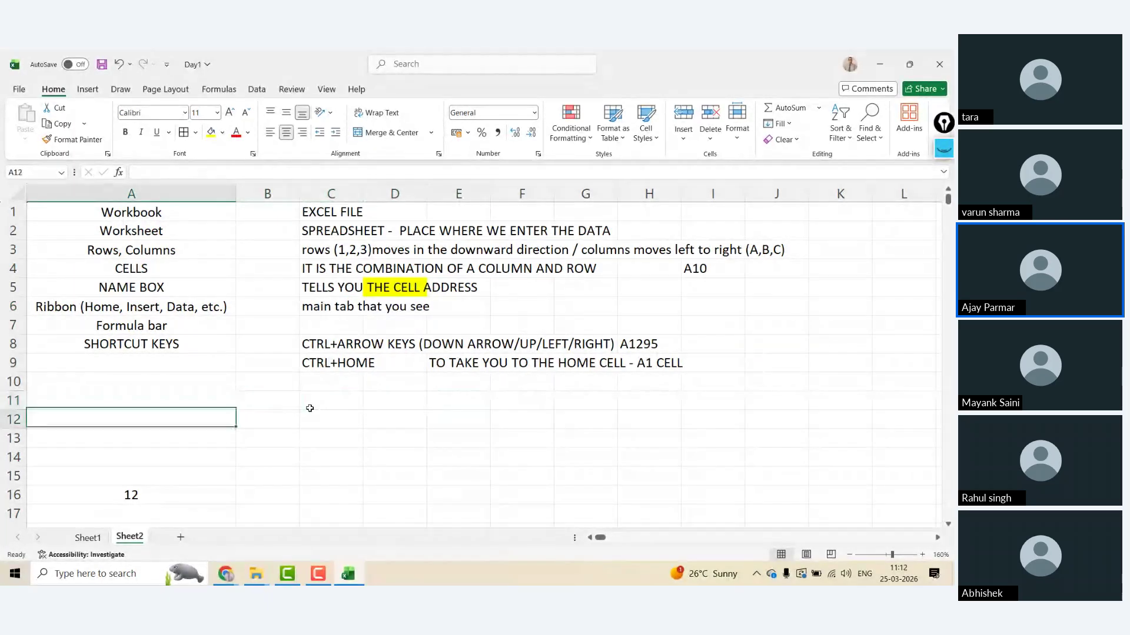
type("11")
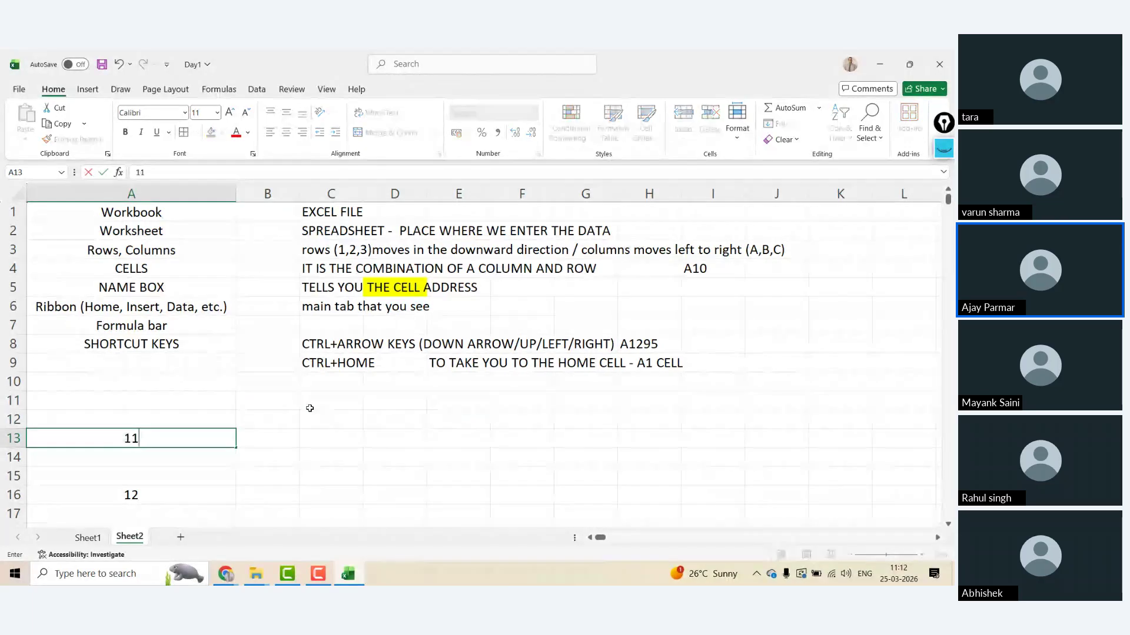
key("Down")
type("23")
- Add the three sample numbers in column A with the formula =A13+A14+A16 in cell C14, and reselect that cell
key("Right")
key("Right")
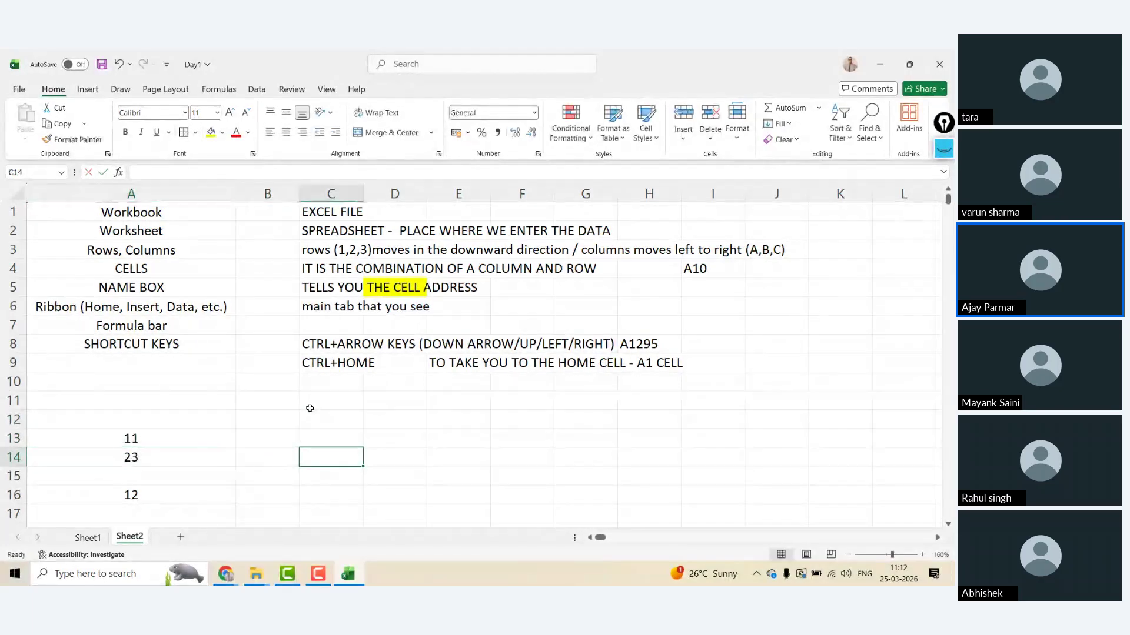
type("=")
key("Left")
key("Left")
key("Up")
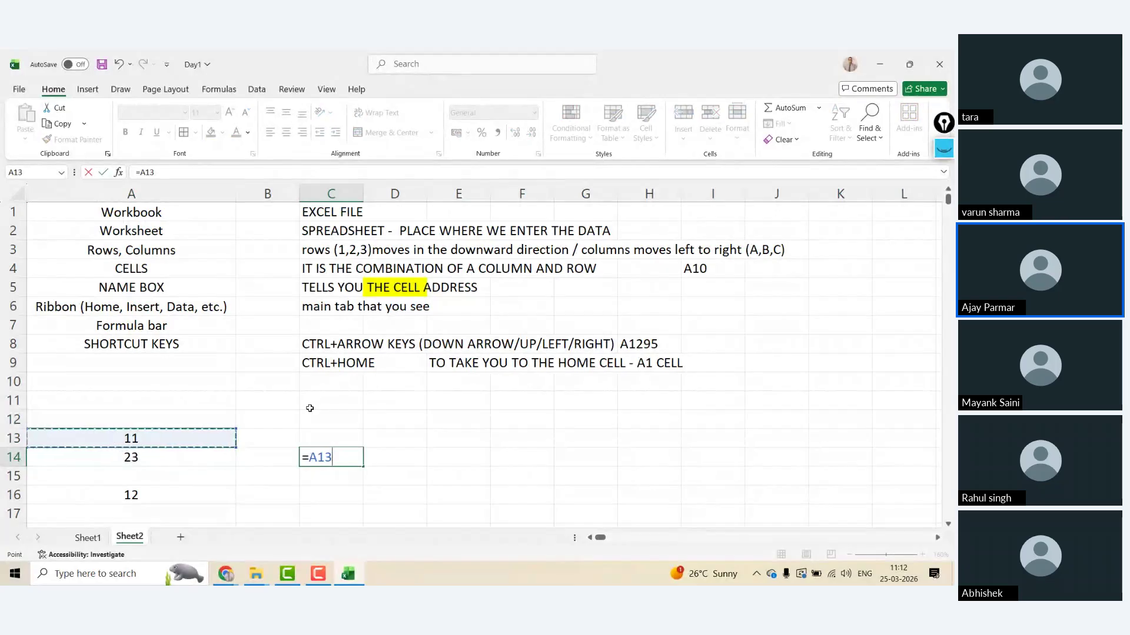
type("+")
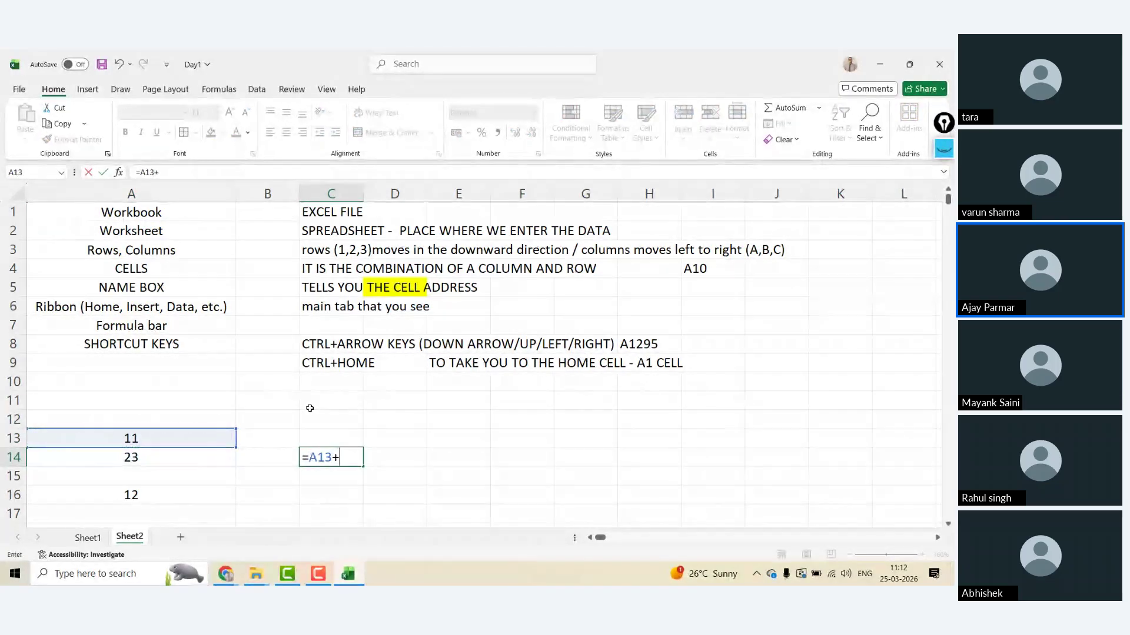
key("Left")
key("Left")
type("+")
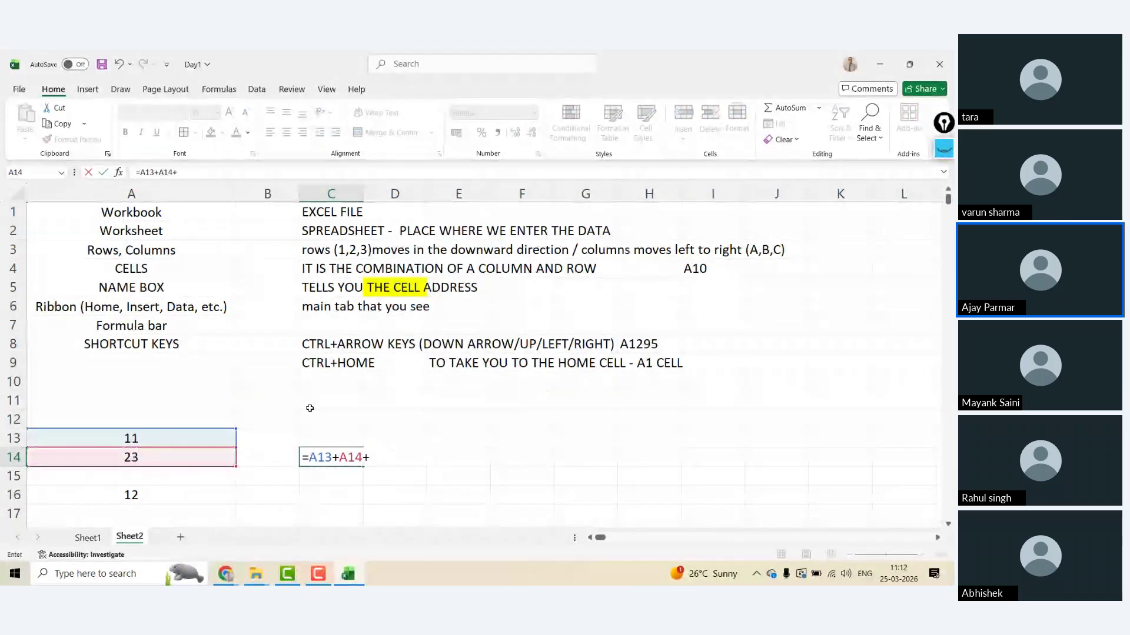
key("Left")
key("Left")
key("Down")
key("Down")
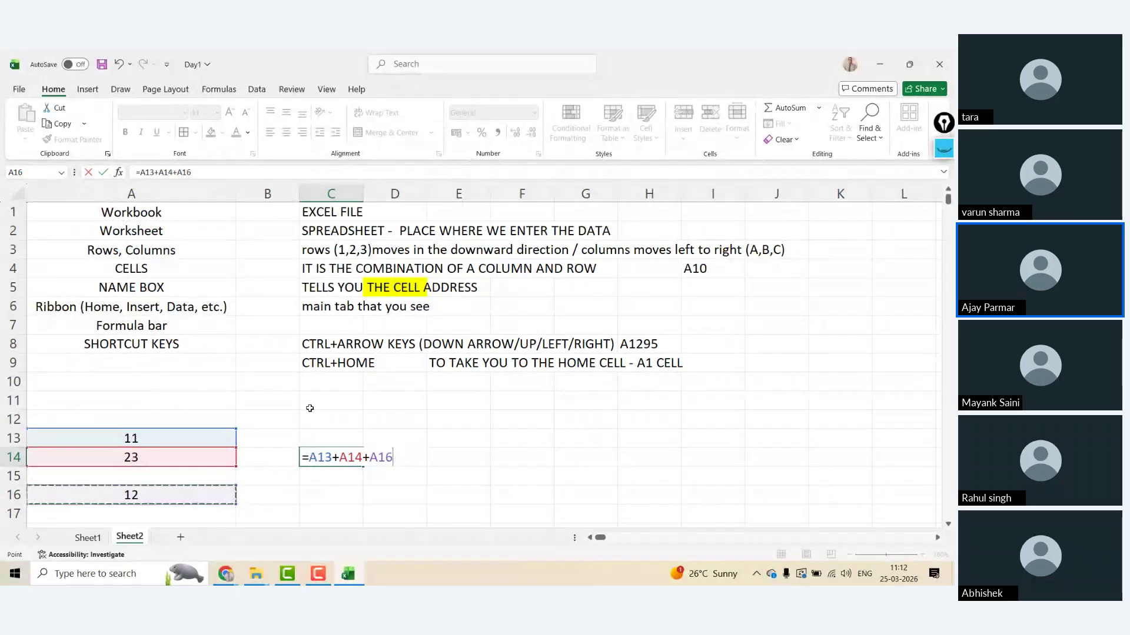
key("Return")
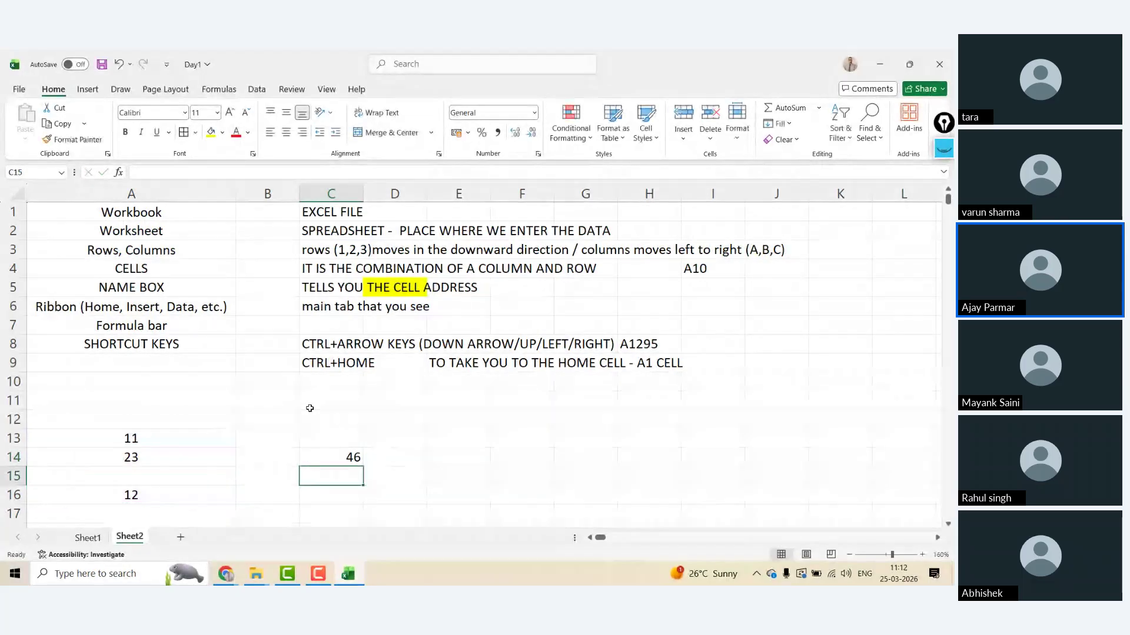
key("Up")
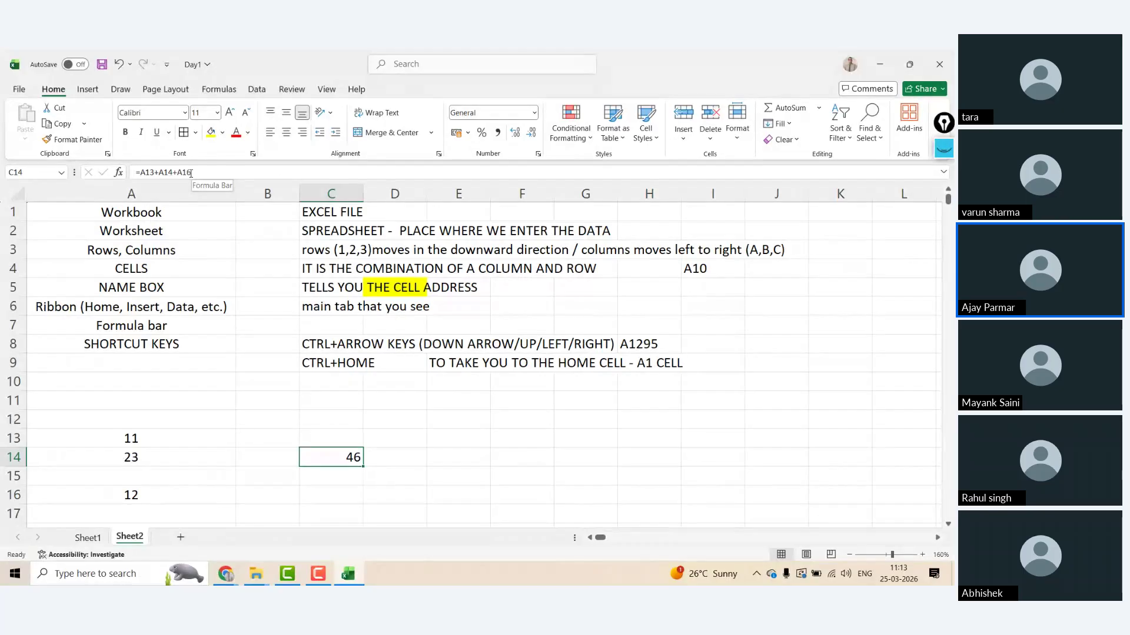
- Enter further sample numbers: 122 in cell H13, 56 in H15 and 66 in I13
left_click(155, 507)
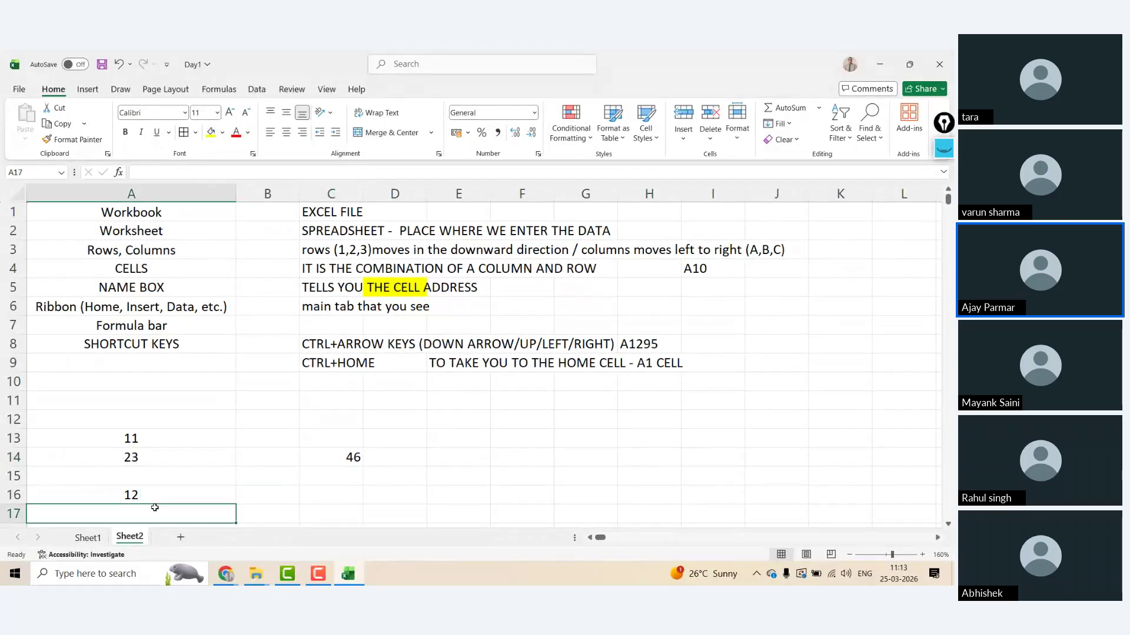
left_click(658, 431)
type("122")
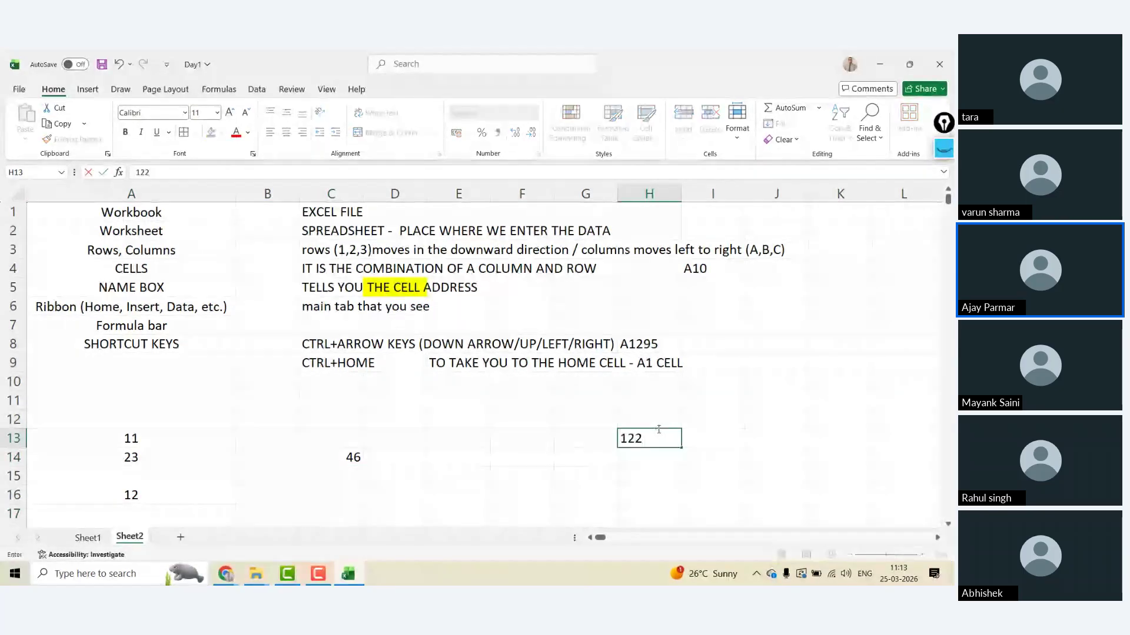
key("Return")
key("Return")
type("56")
key("Tab")
key("Tab")
key("Up")
key("Up")
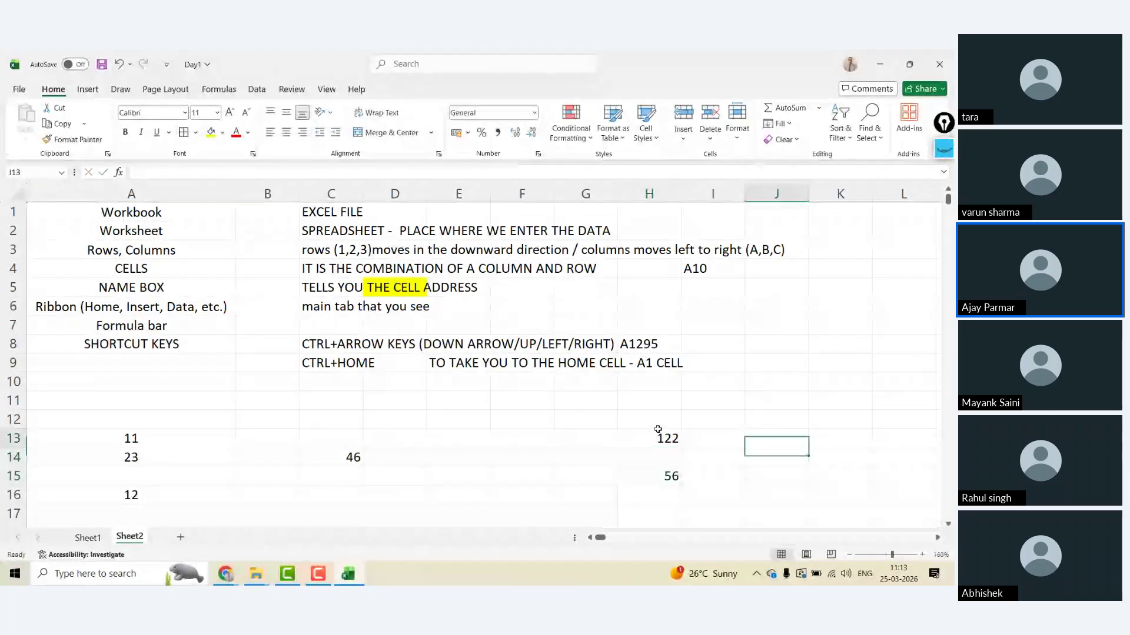
key("Left")
type("66")
- Extend the formula in cell C14 to =A13+A14+A16+H13+H15+I13 and make the cell bold
key("Left")
key("Left")
key("Left")
key("Left")
key("Left")
key("Left")
key("Down")
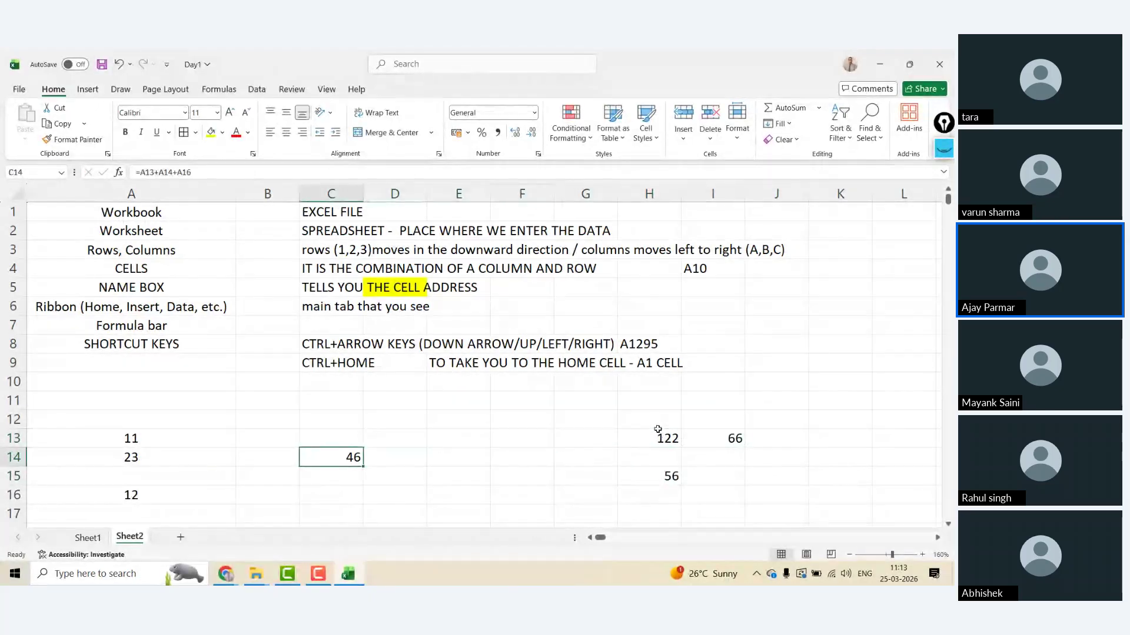
left_click(223, 172)
type("+")
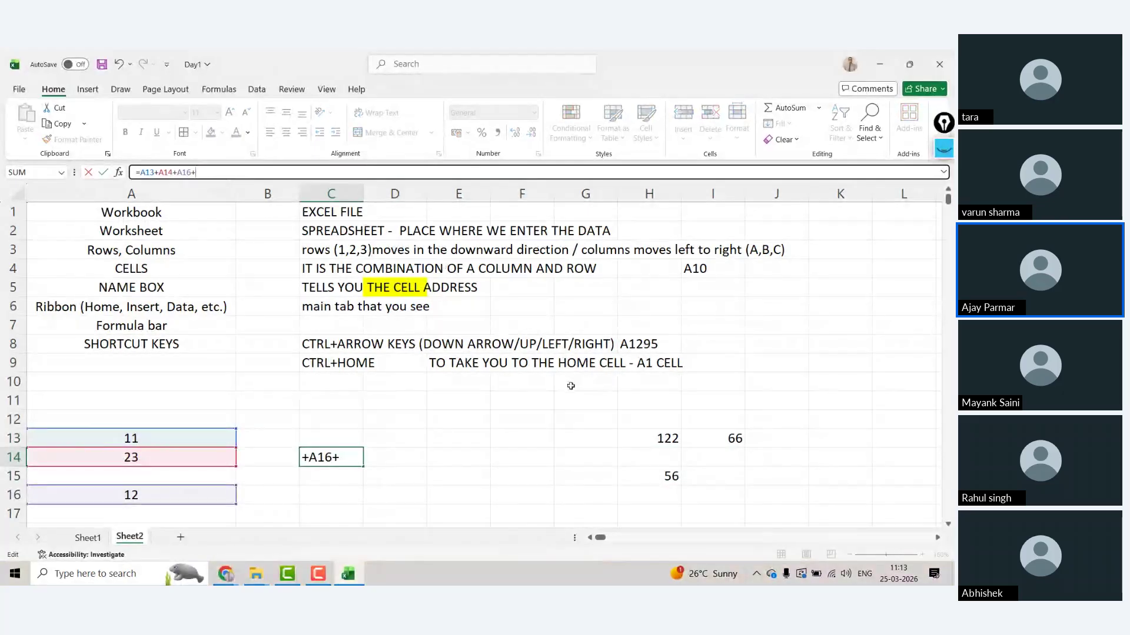
left_click(648, 439)
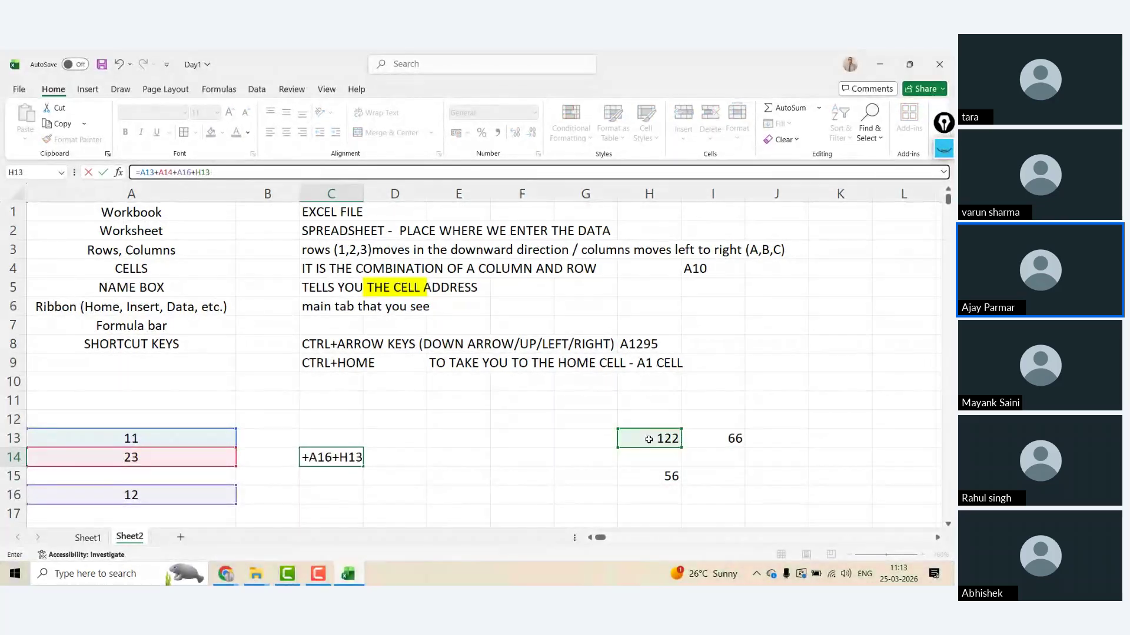
type("+")
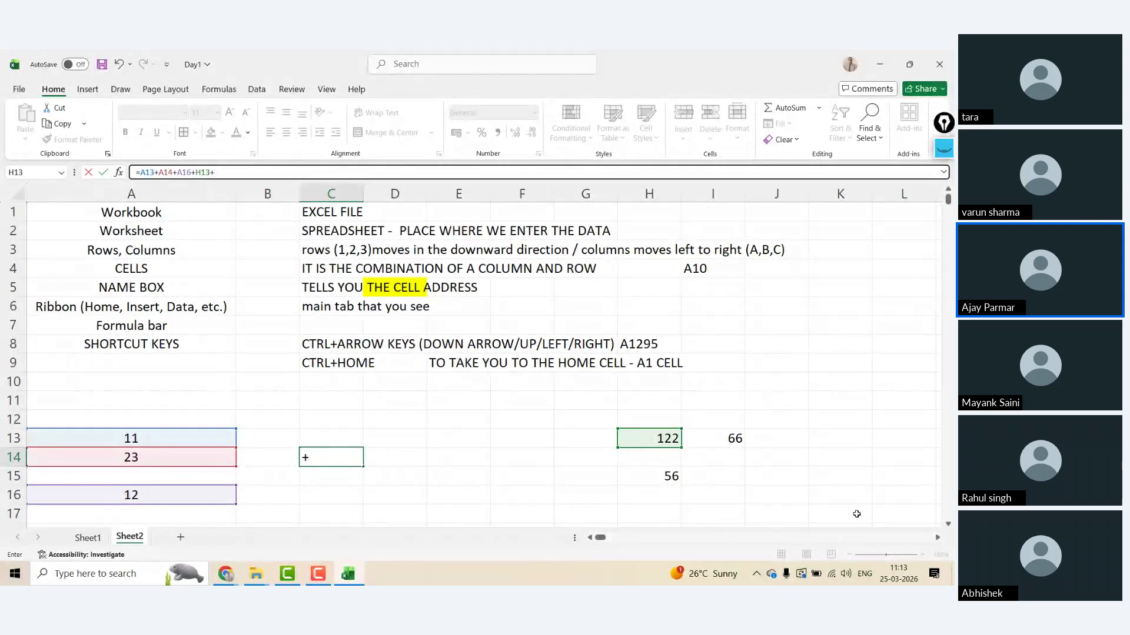
left_click(660, 476)
type("+")
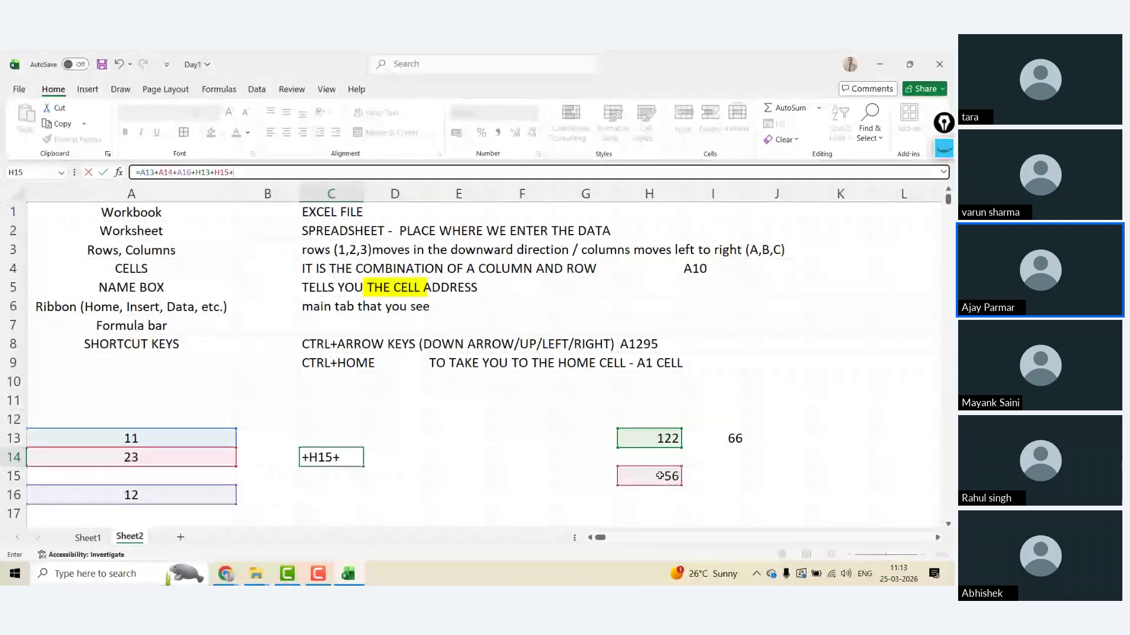
left_click(734, 438)
key("ctrl+Return")
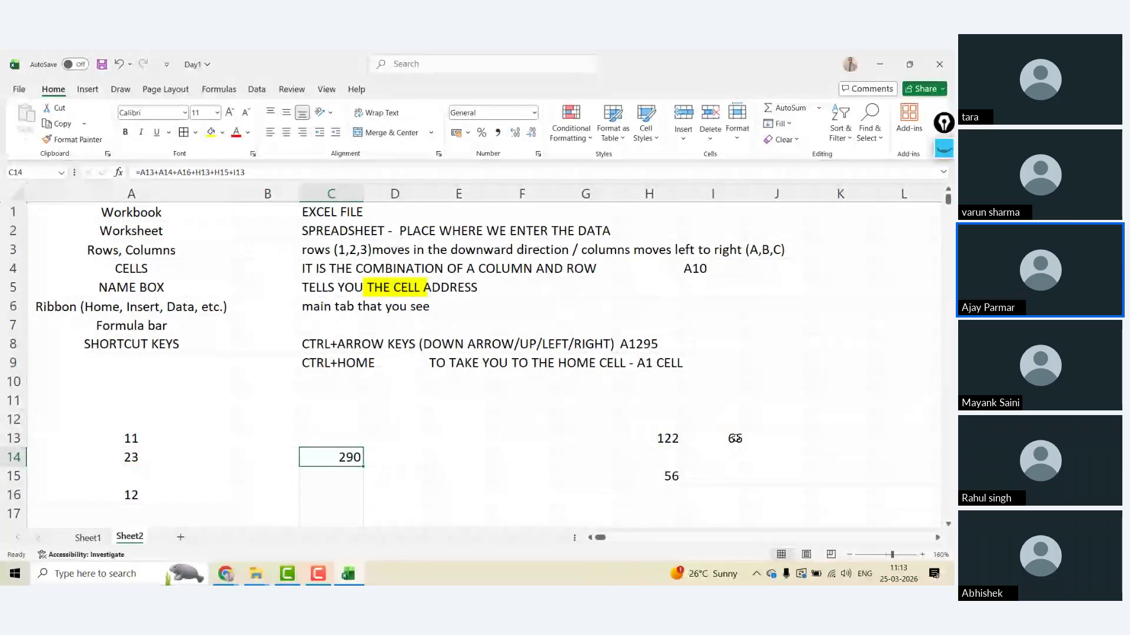
key("ctrl+b")
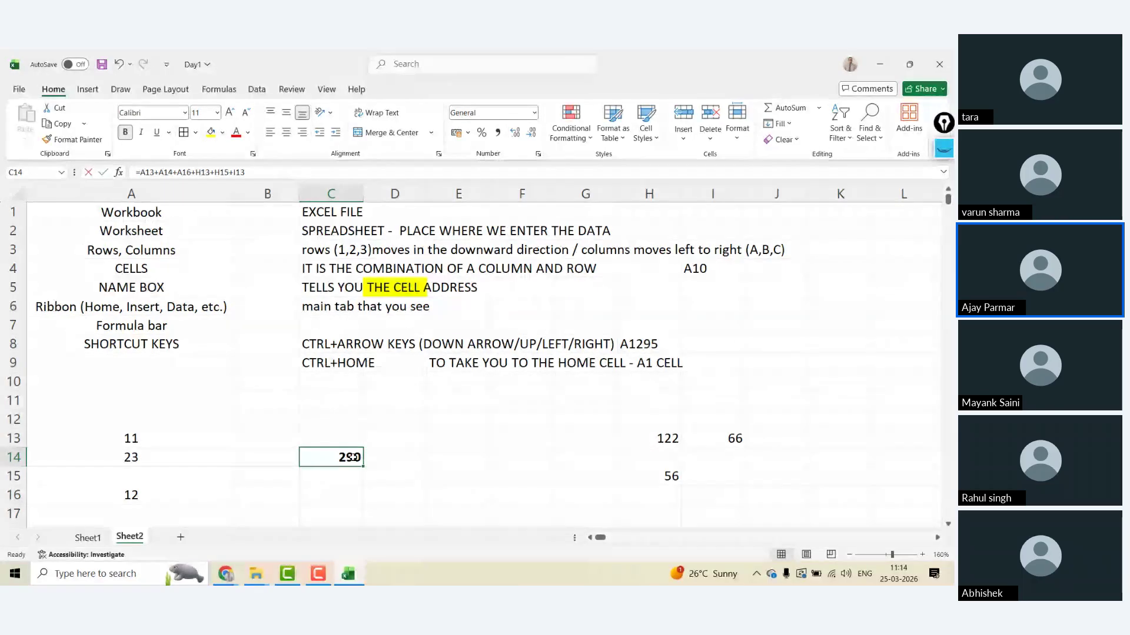
- Remove the H15 reference from the formula in cell C14, leaving =A13+A14+A16+H13+I13
double_click(351, 457)
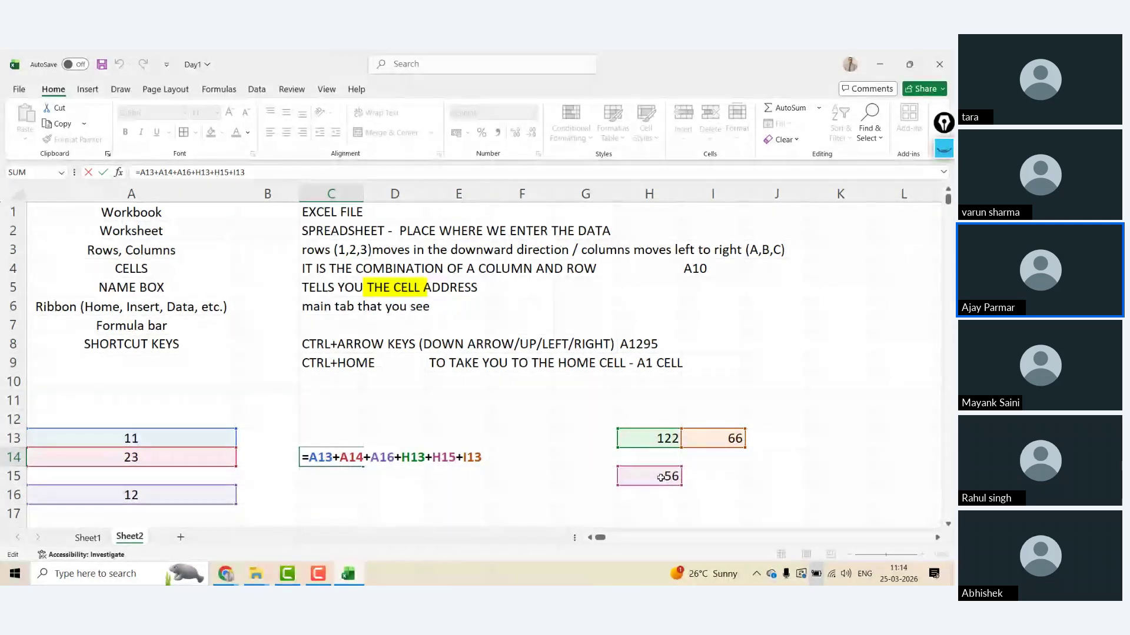
left_click(228, 173)
key("BackSpace")
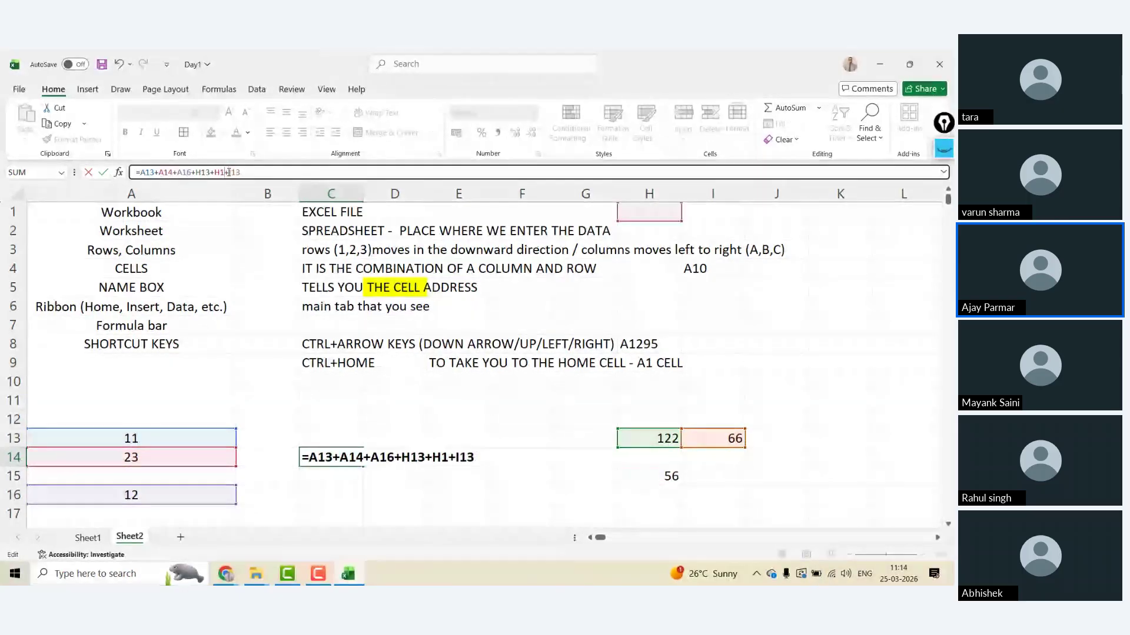
key("BackSpace")
key("BackSpace")
key("BackSpace")
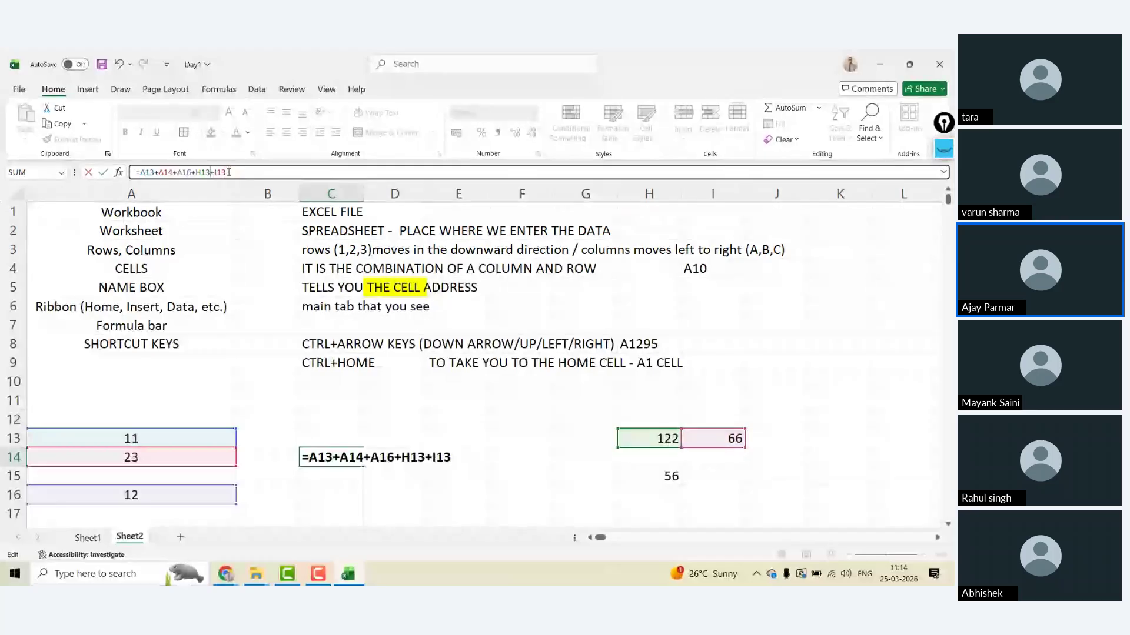
key("Return")
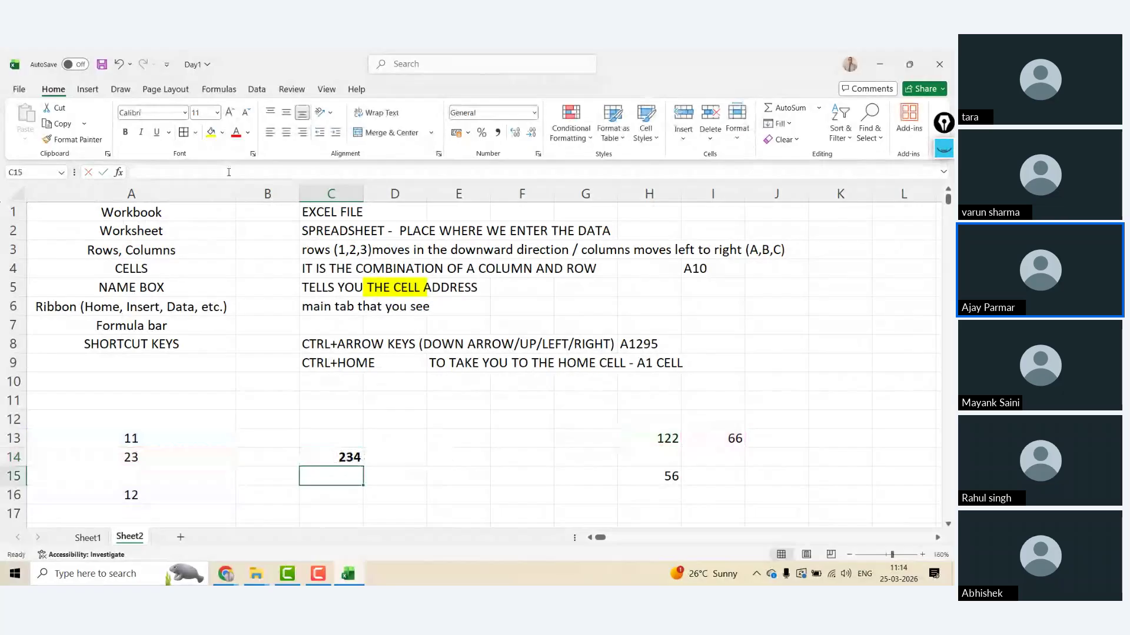
- Edit the references in cell C14's formula so it reads =A12+A14+A16+H10+I13
key("Up")
key("F2")
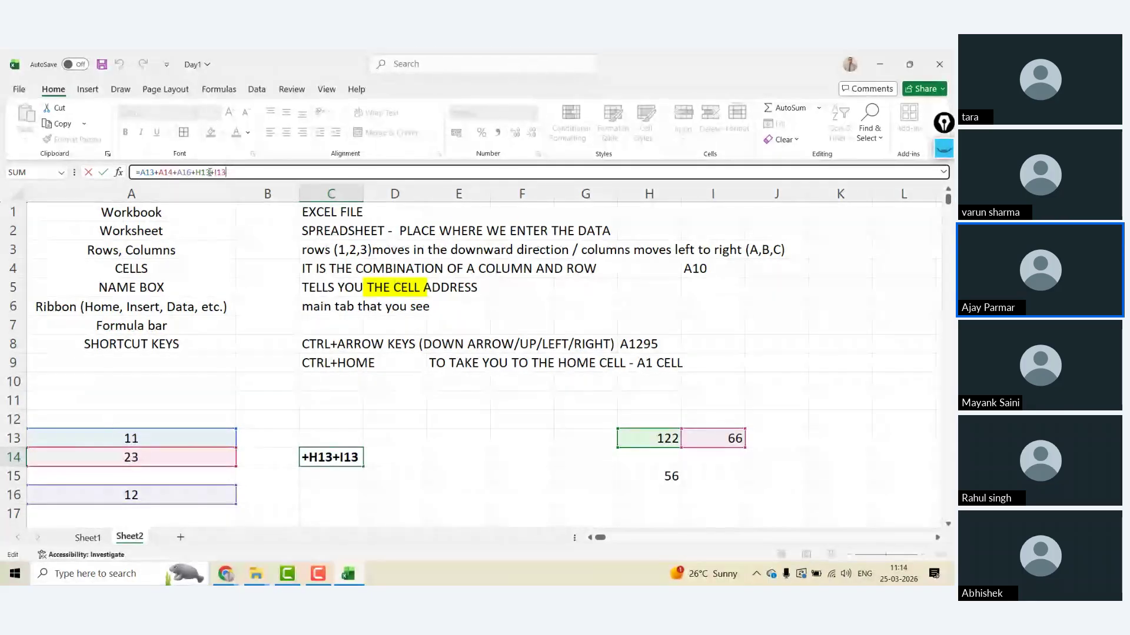
key("BackSpace")
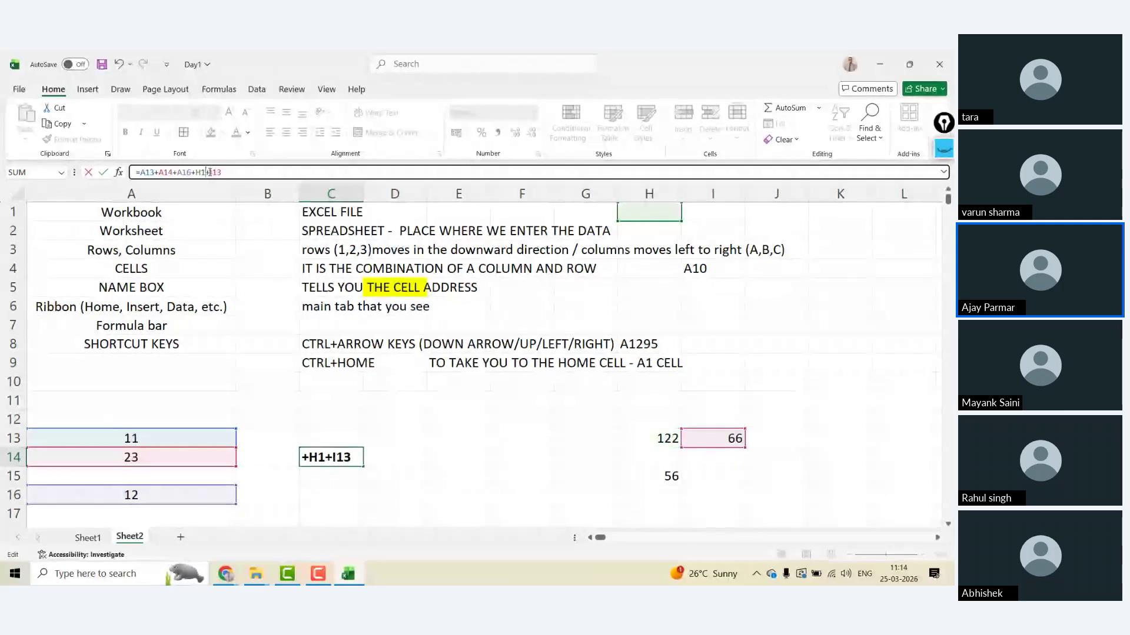
type("2")
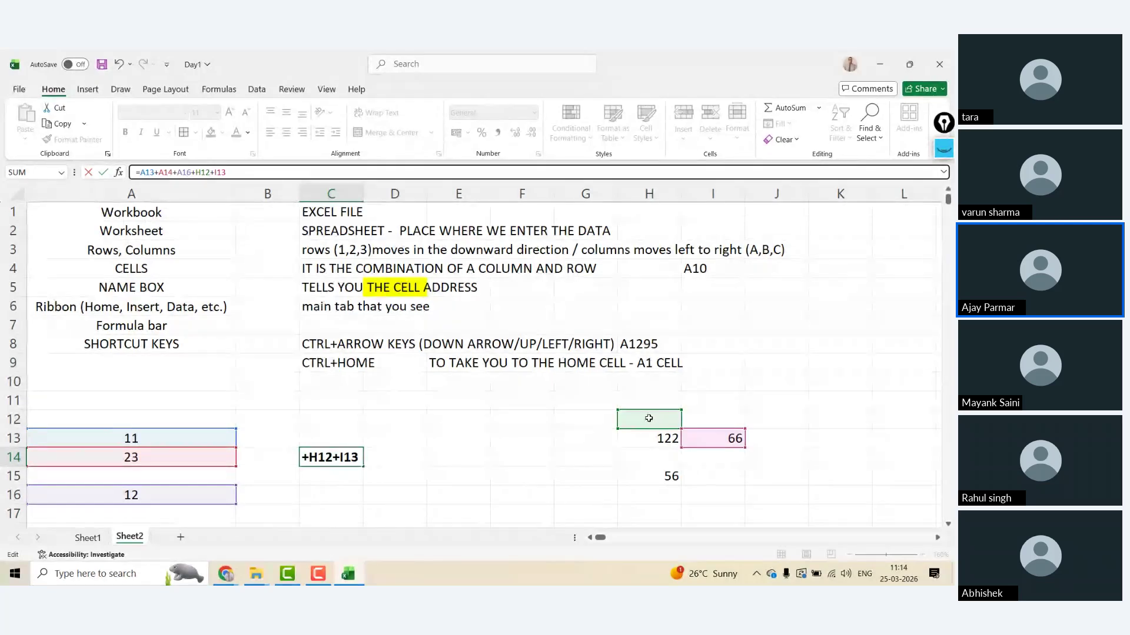
key("BackSpace")
type("0")
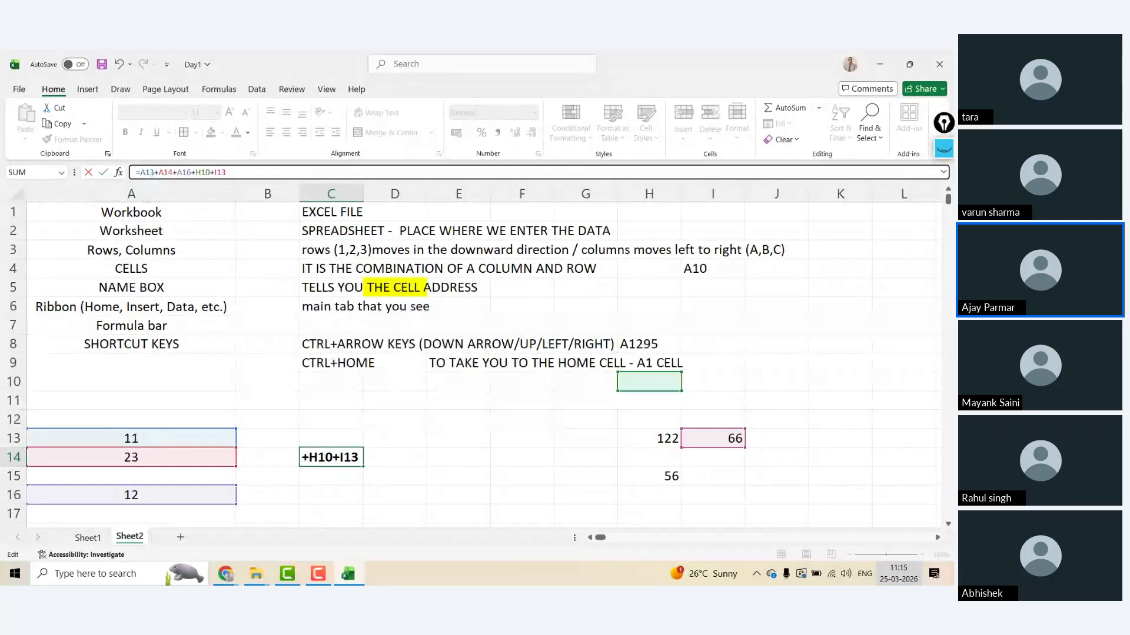
left_click(154, 173)
key("BackSpace")
type("2")
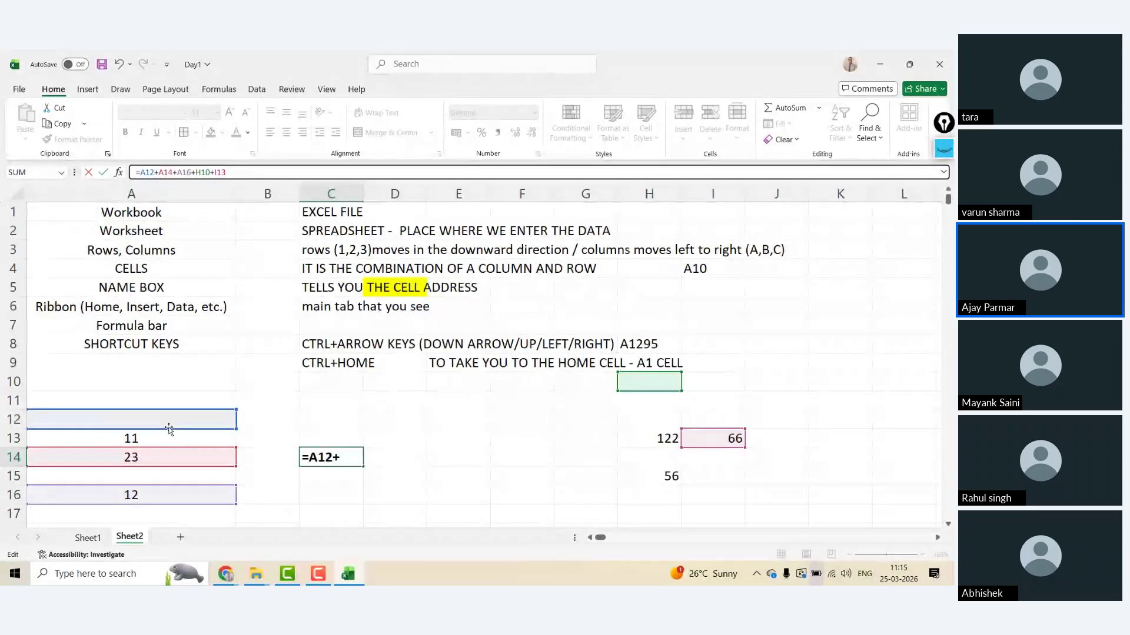
key("Return")
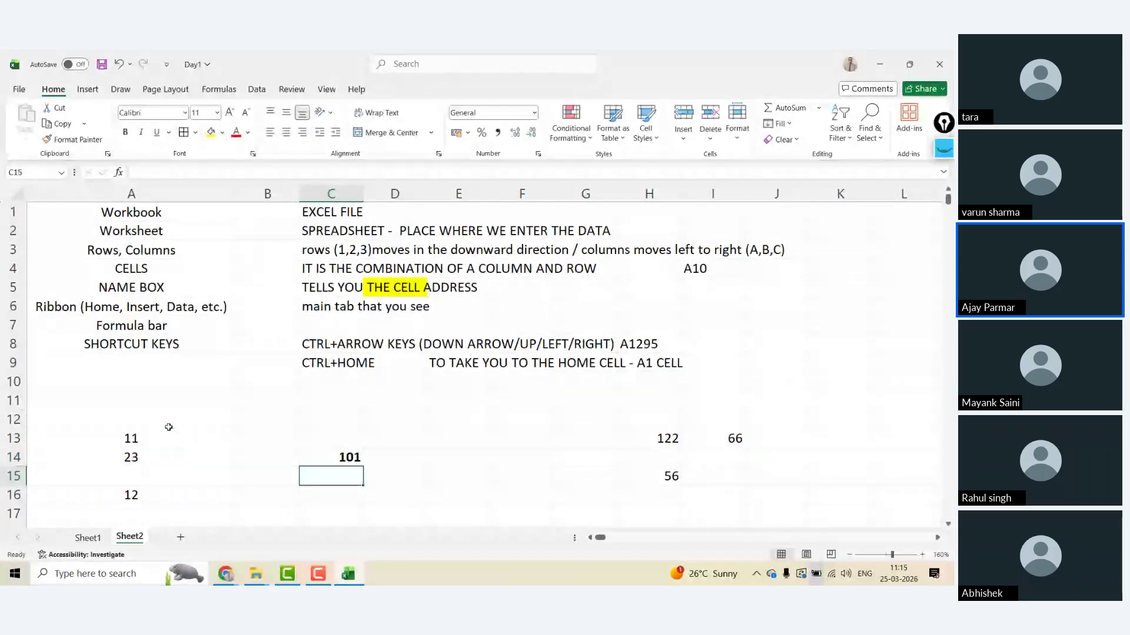
- Move the A12 reference in cell C14's formula to A13, making it =A13+A14+A16+H10+I13
key("Up")
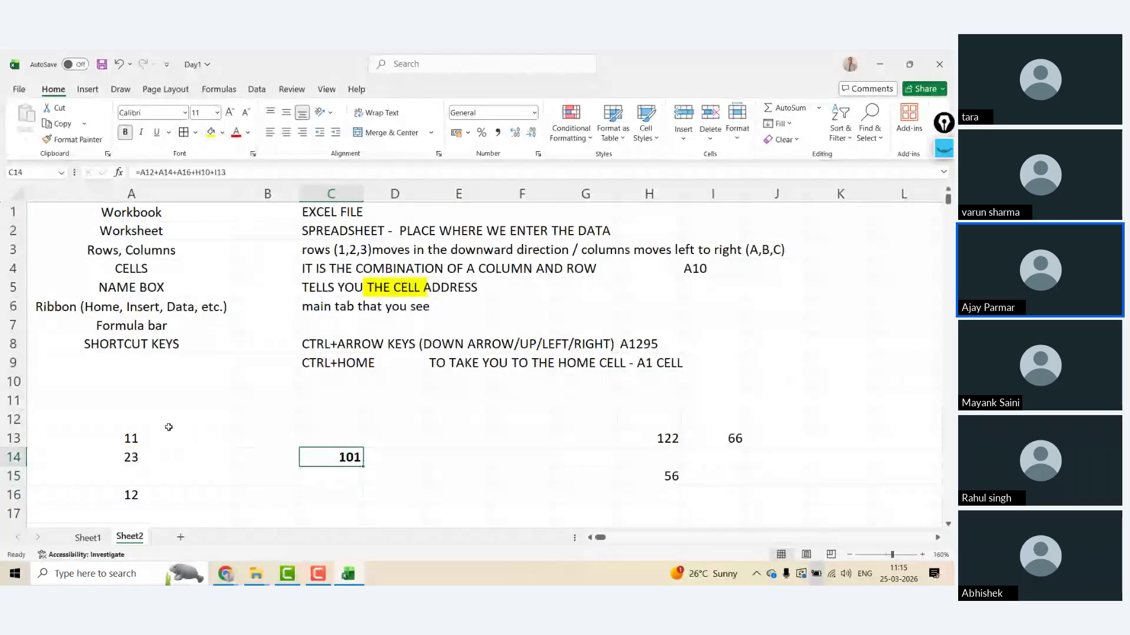
key("F2")
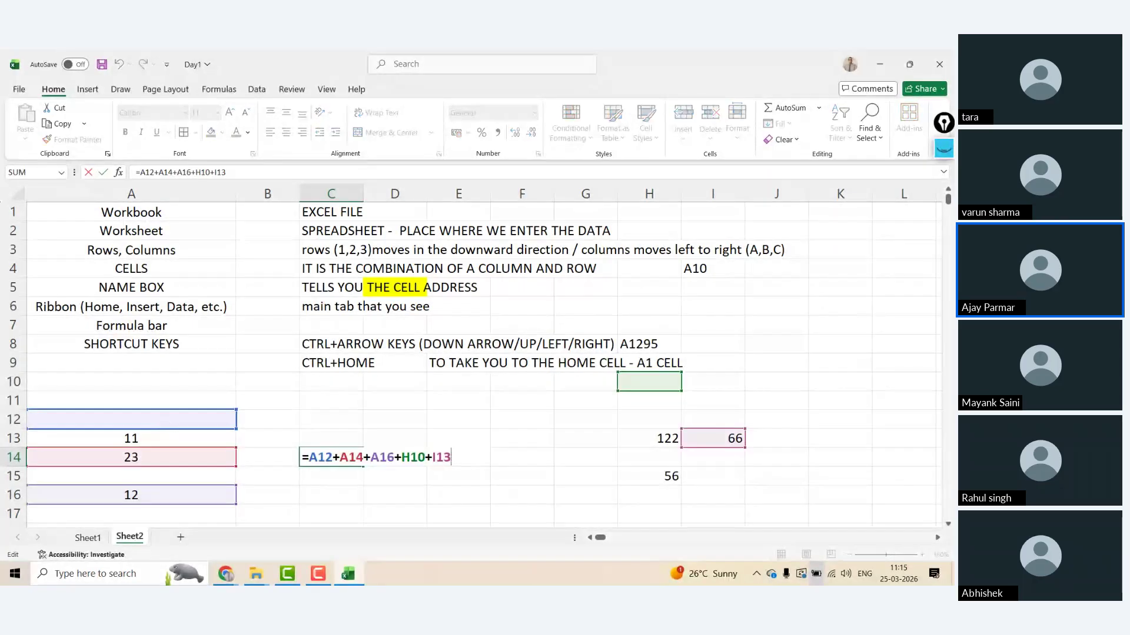
left_click(155, 433)
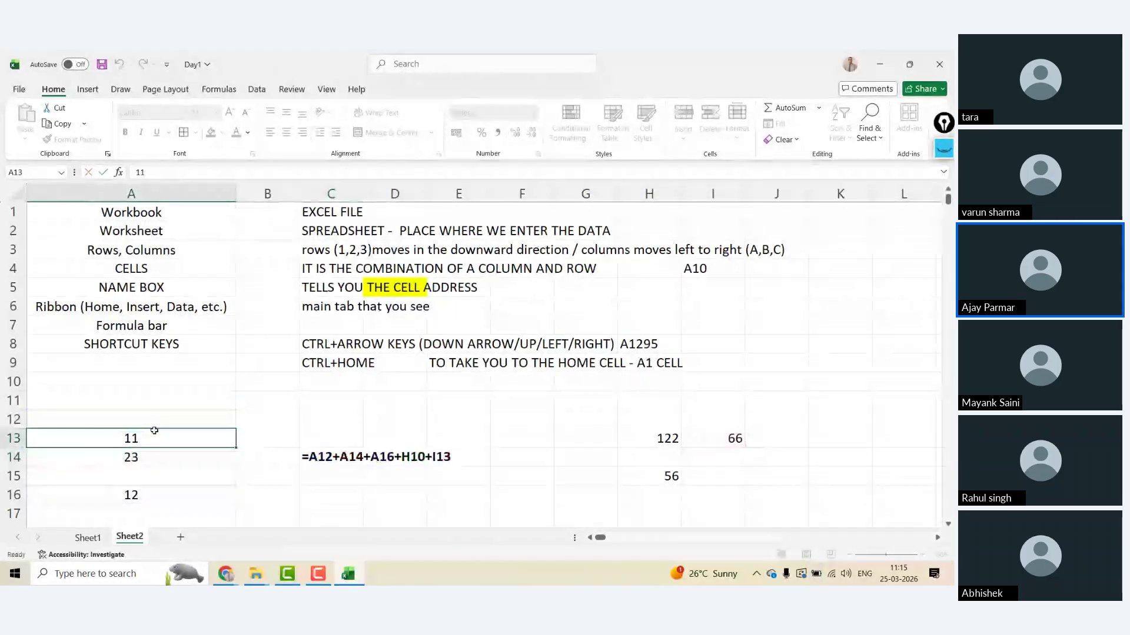
left_click(349, 457)
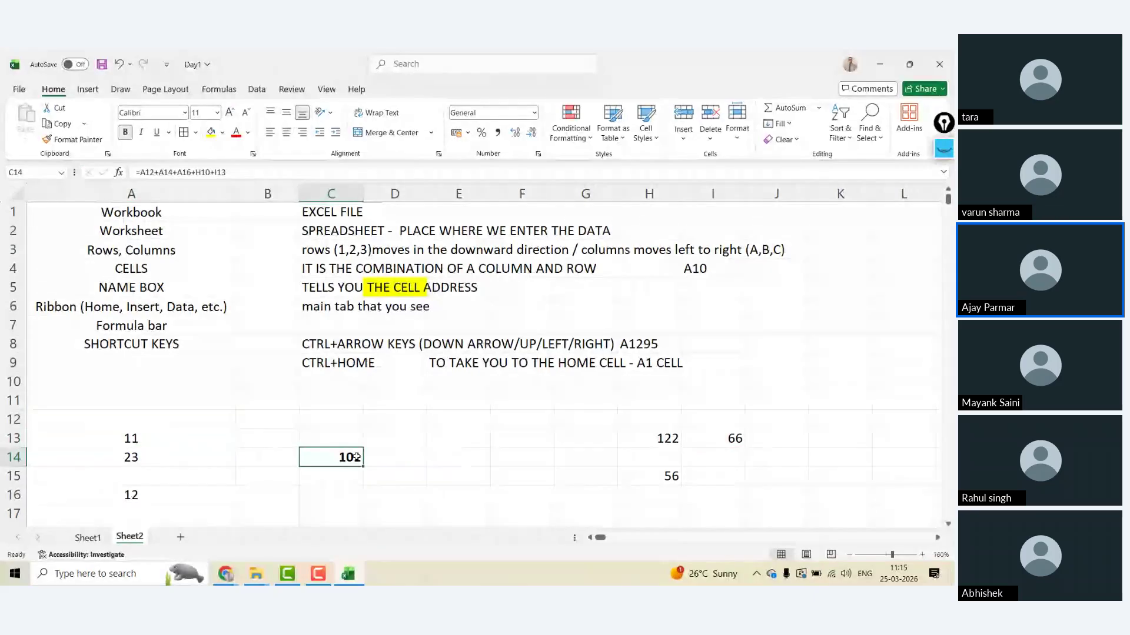
double_click(358, 457)
mouse_move(139, 429)
left_mouse_down()
mouse_move(167, 434)
mouse_move(169, 445)
mouse_move(169, 356)
mouse_move(480, 302)
mouse_move(676, 284)
mouse_move(682, 301)
mouse_move(765, 330)
mouse_move(785, 395)
mouse_move(318, 431)
mouse_move(385, 422)
mouse_move(742, 237)
mouse_move(870, 263)
mouse_move(134, 457)
mouse_move(136, 438)
left_mouse_up()
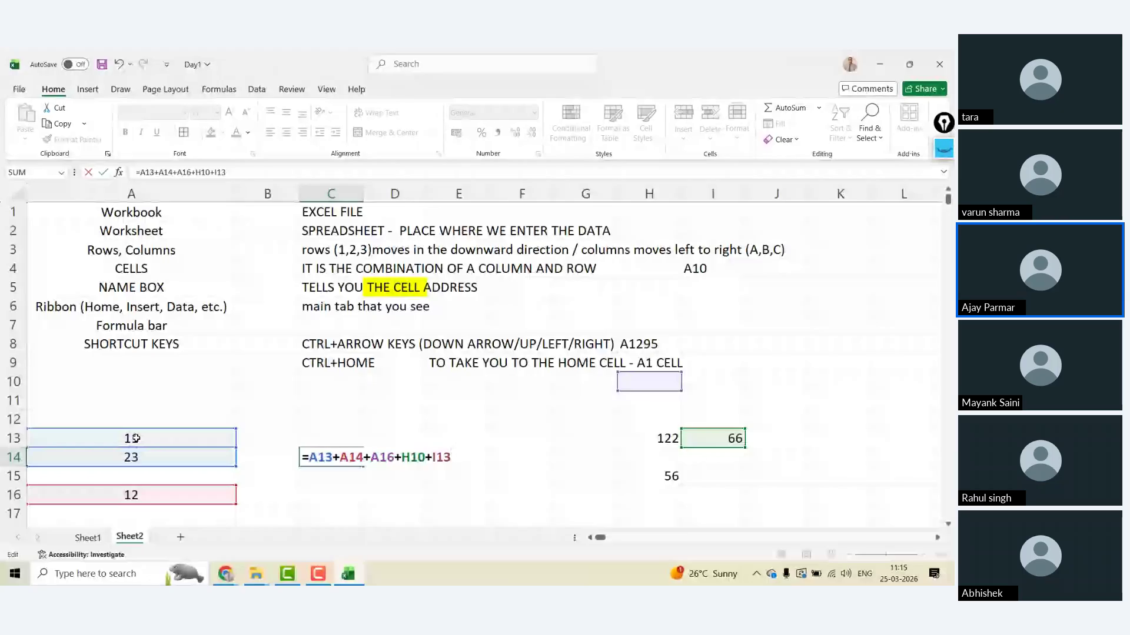
key("Return")
key("Up")
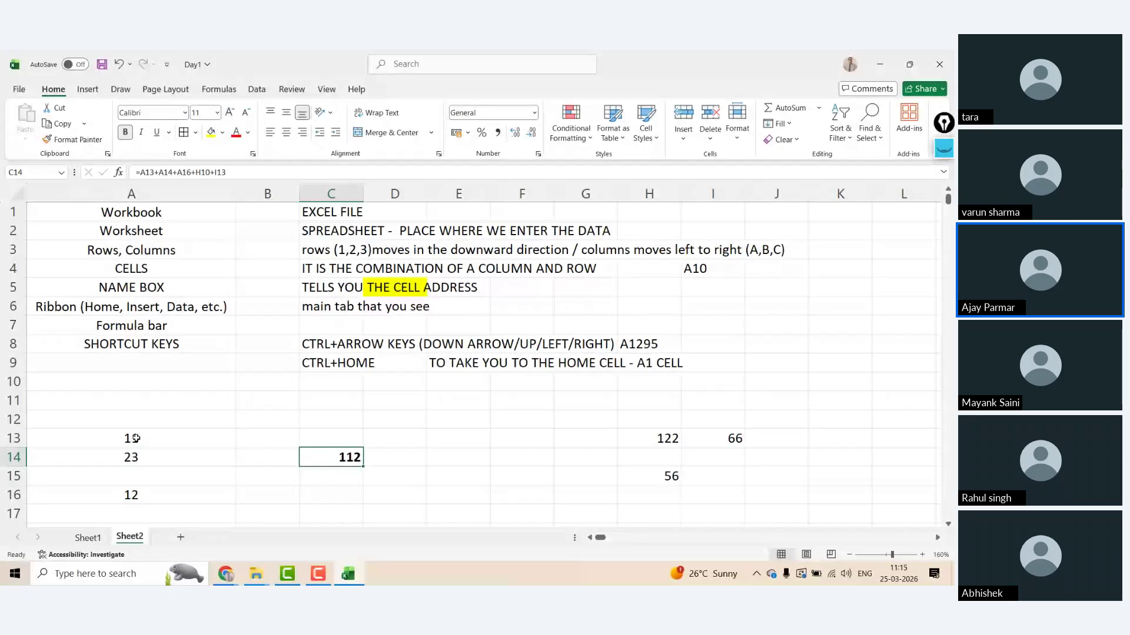
- Save the workbook and rename Sheet2 as terms
key("ctrl+s")
double_click(130, 536)
type("te")
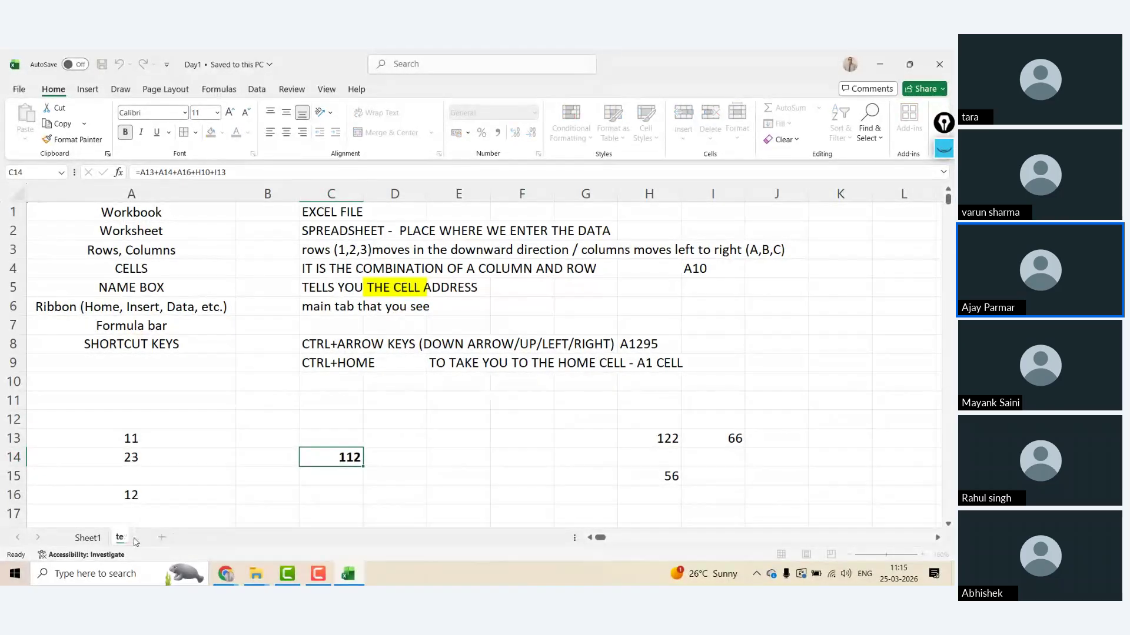
type("rmw")
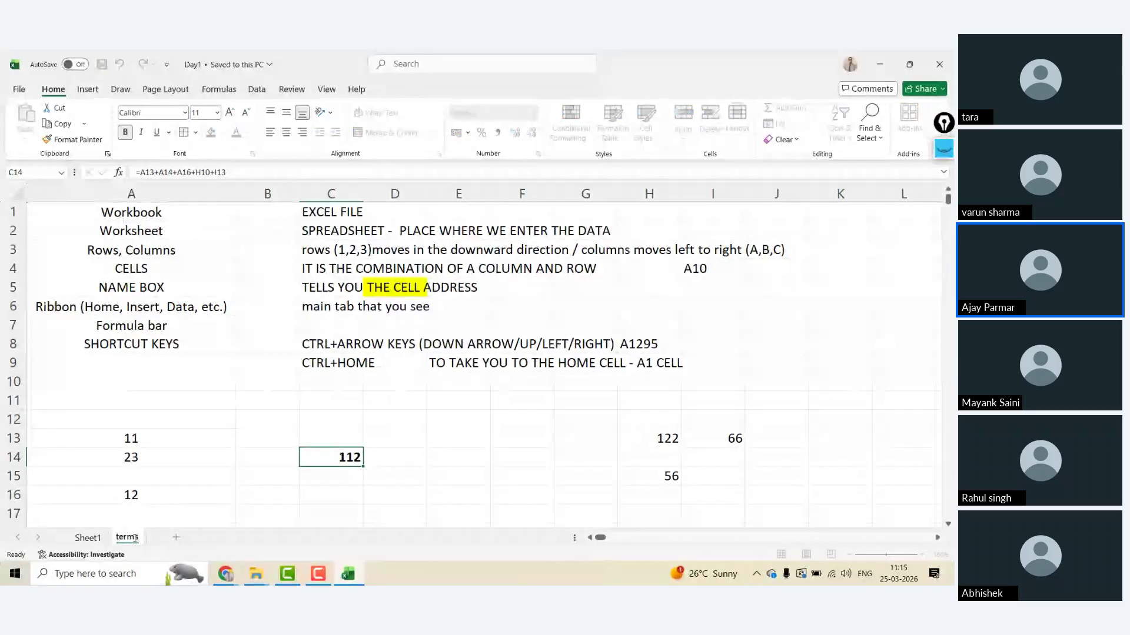
key("BackSpace")
type("s")
key("Return")
- Add a new worksheet after terms and enter the heading NAME in cell A1
left_click(176, 538)
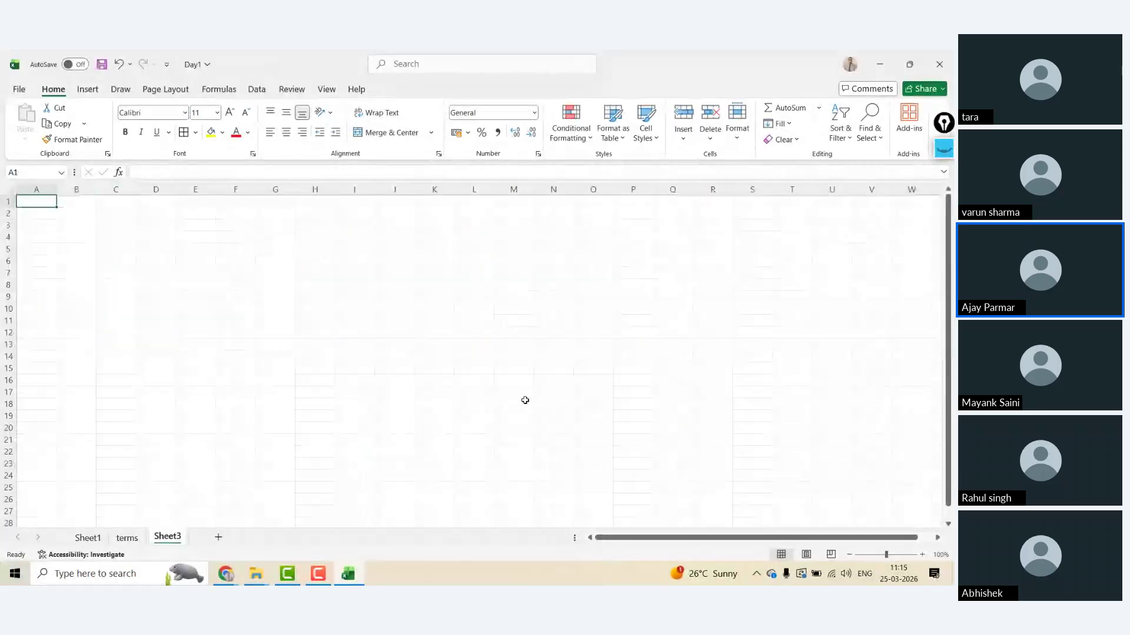
left_click(920, 555)
left_click(921, 555)
left_click(921, 555)
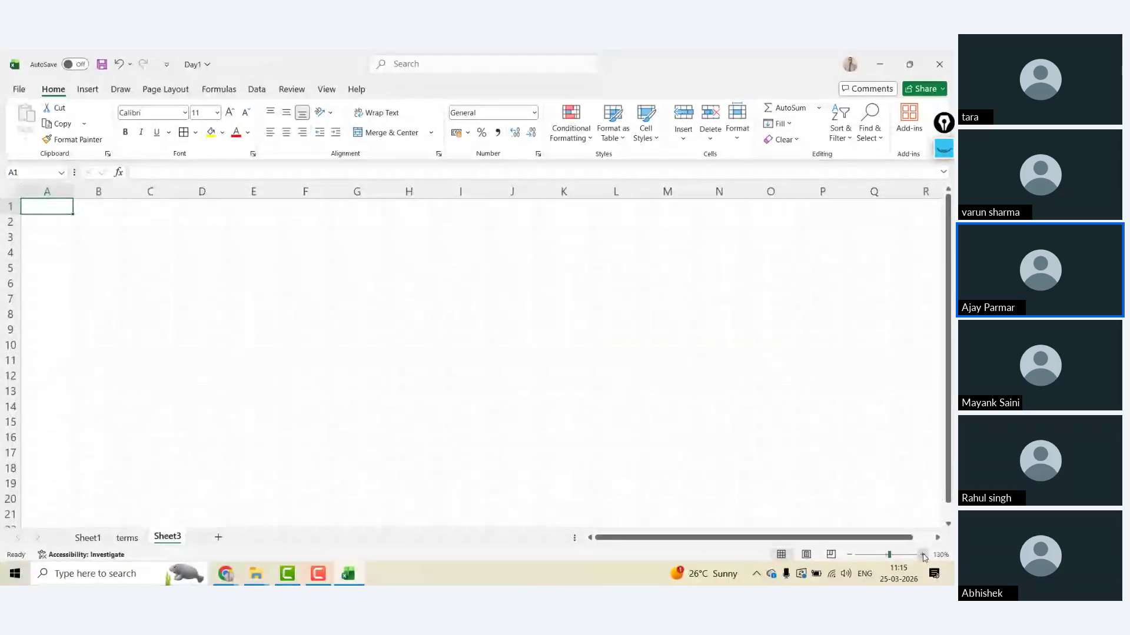
left_click(921, 555)
left_click(920, 555)
type("name")
key("Return")
key("Up")
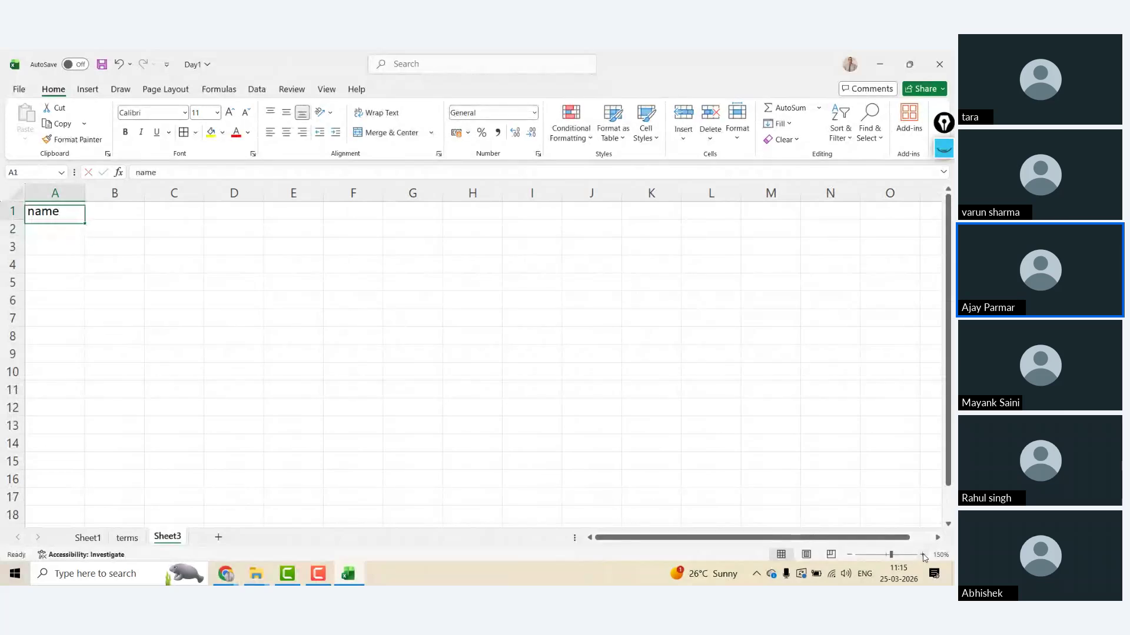
type("NAME")
key("Return")
- Enter STUDENT1 in cell A2 below the NAME heading
type("NAME1")
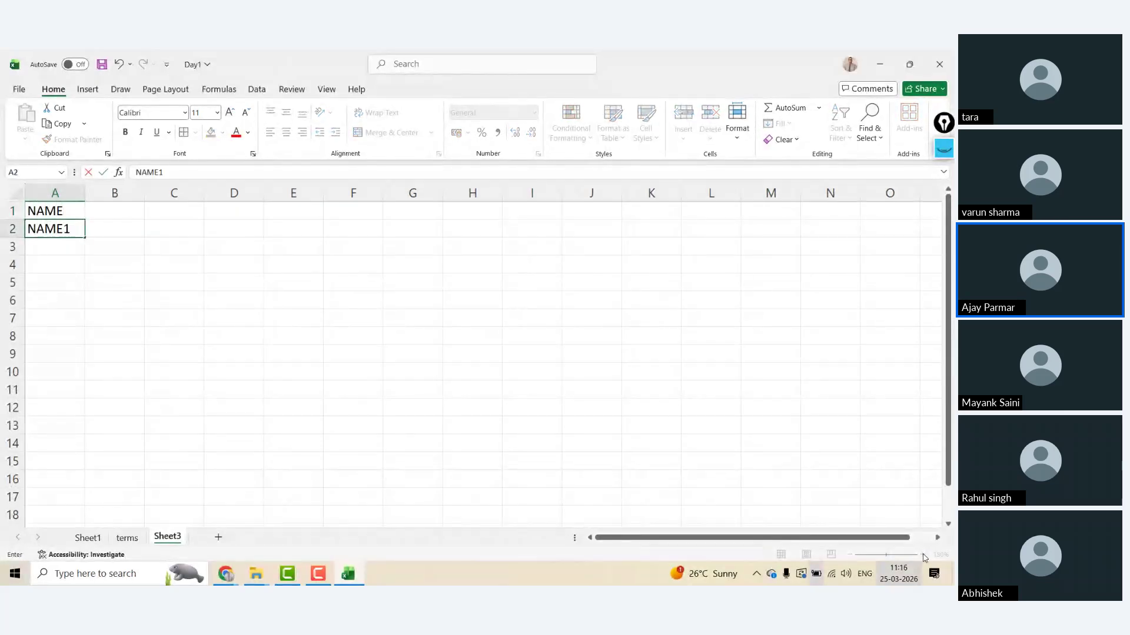
key("Return")
key("Up")
type("STUDN")
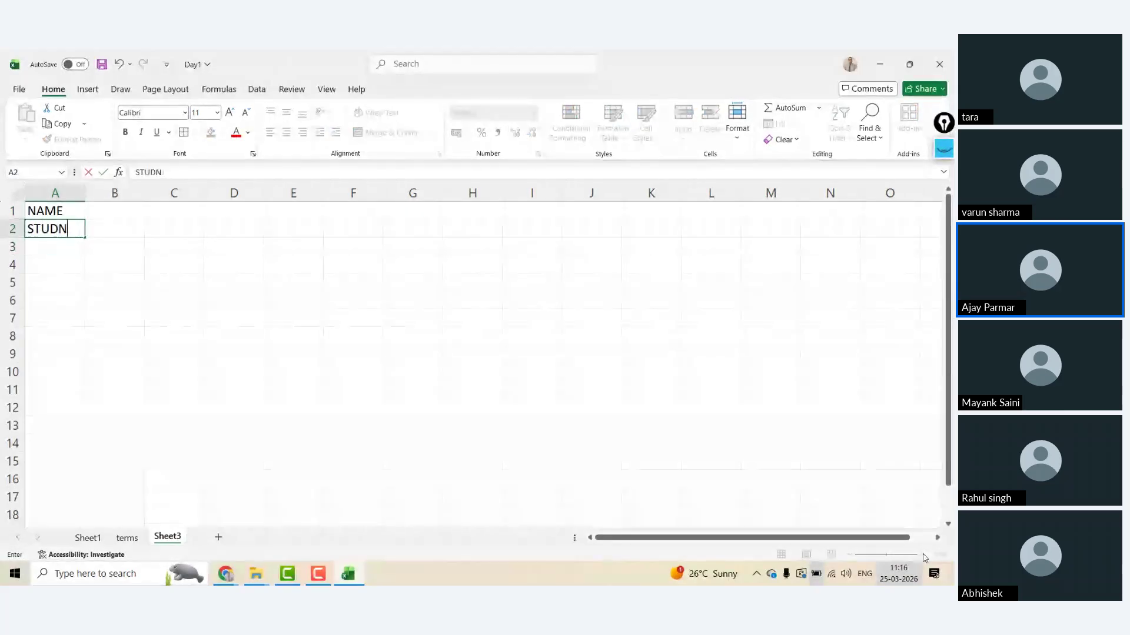
key("BackSpace")
type("ENT1")
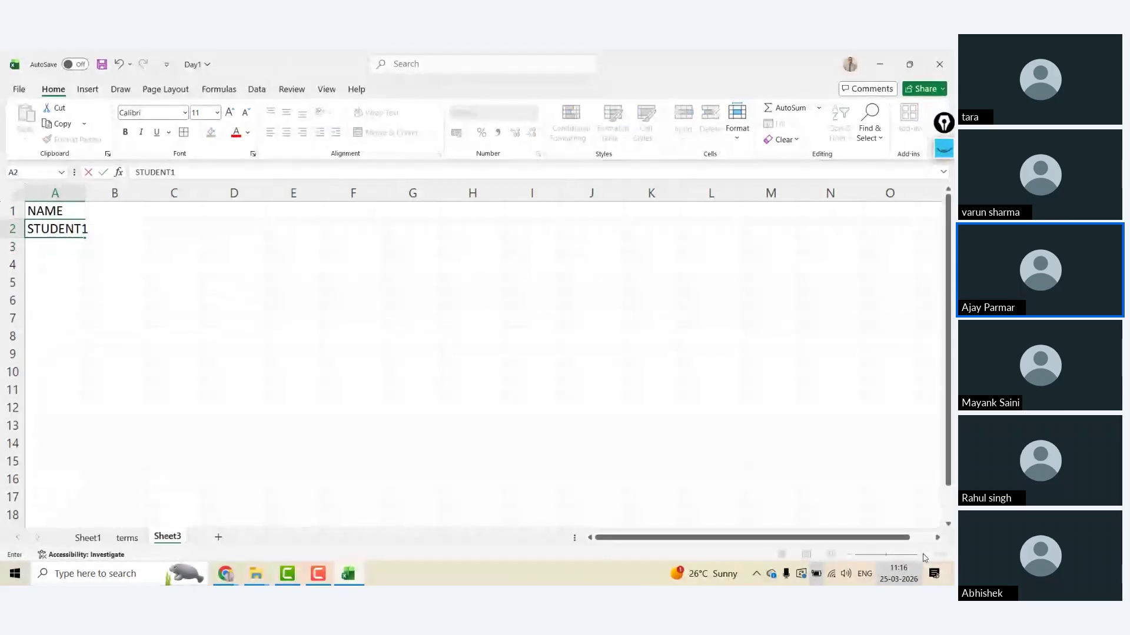
key("Return")
key("Up")
- Fill the student names down from A2 to STUDENT11 in A12 and widen column A to fit them
double_click(85, 193)
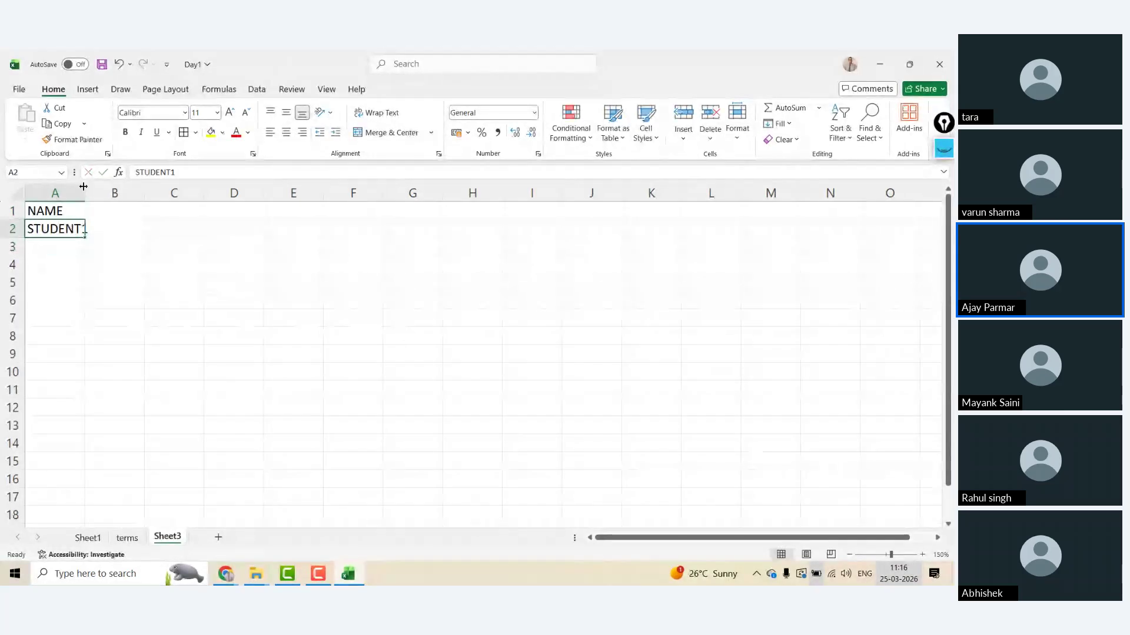
left_click_drag(93, 237, 89, 411)
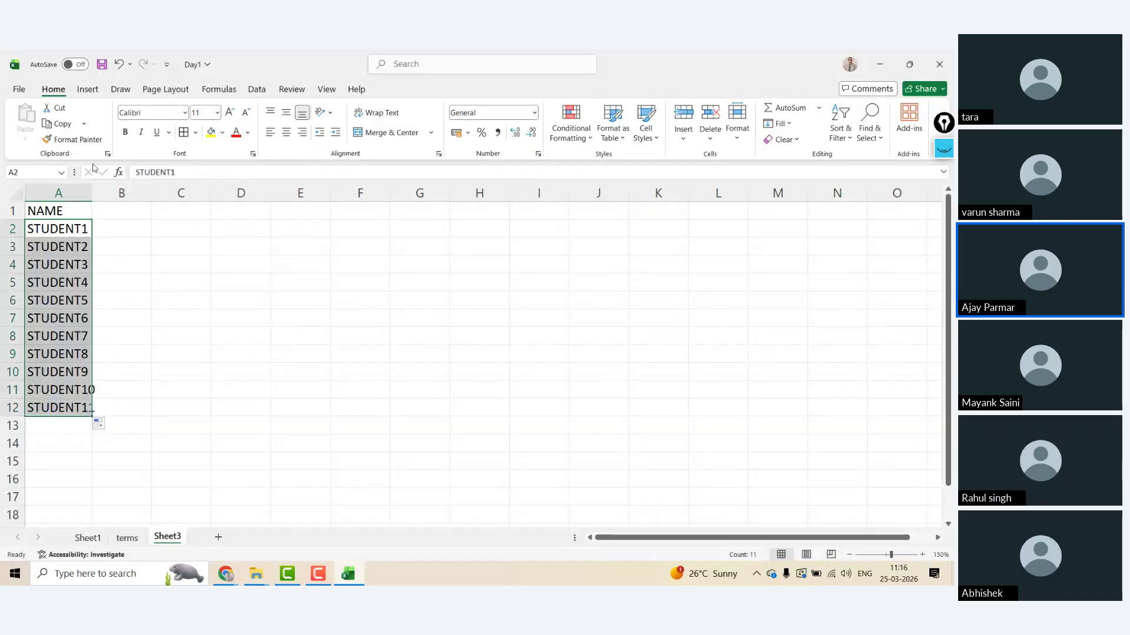
left_click_drag(92, 188, 100, 191)
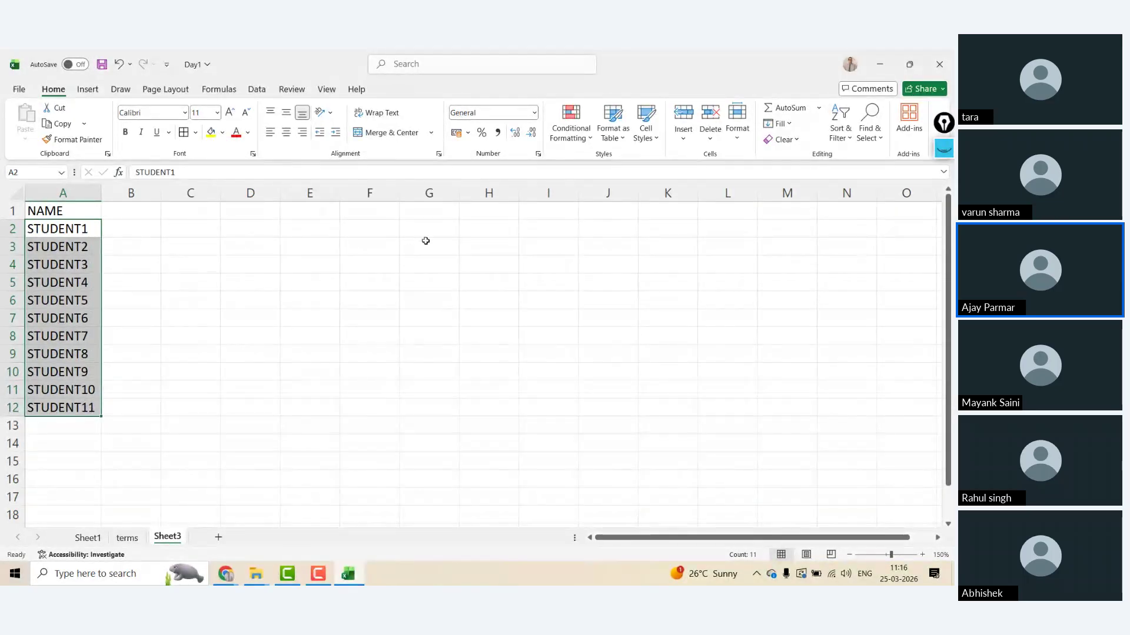
- Enter 1 in cell H2 and fill it down to H9 as a series from 1 to 8
left_click(494, 242)
key("Up")
key("Up")
key("Down")
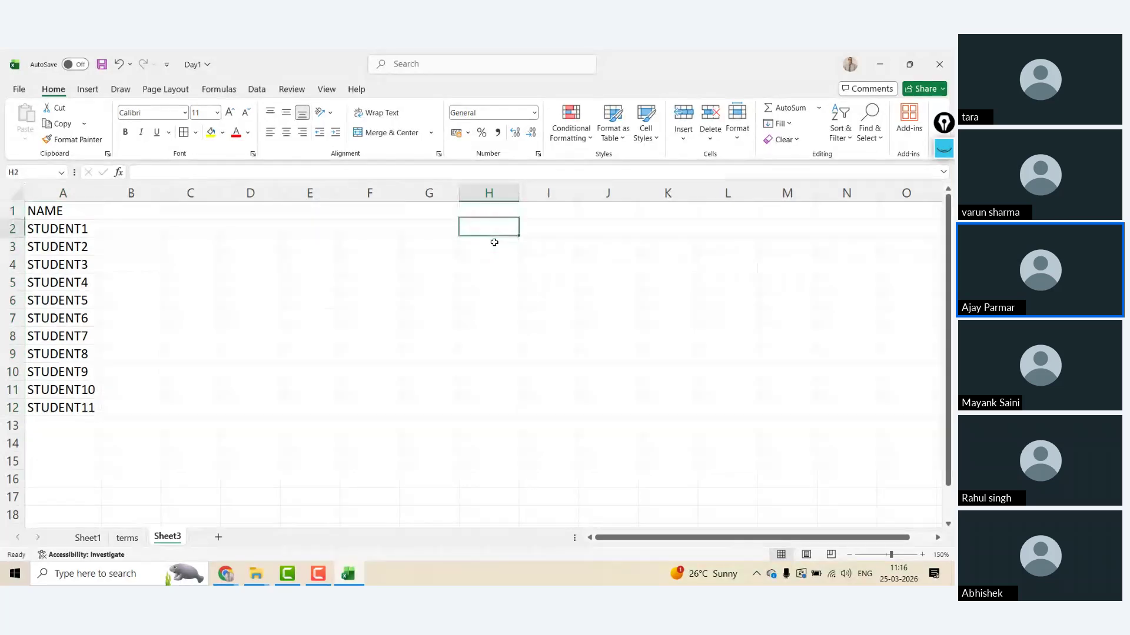
type("1")
key("ctrl+Return")
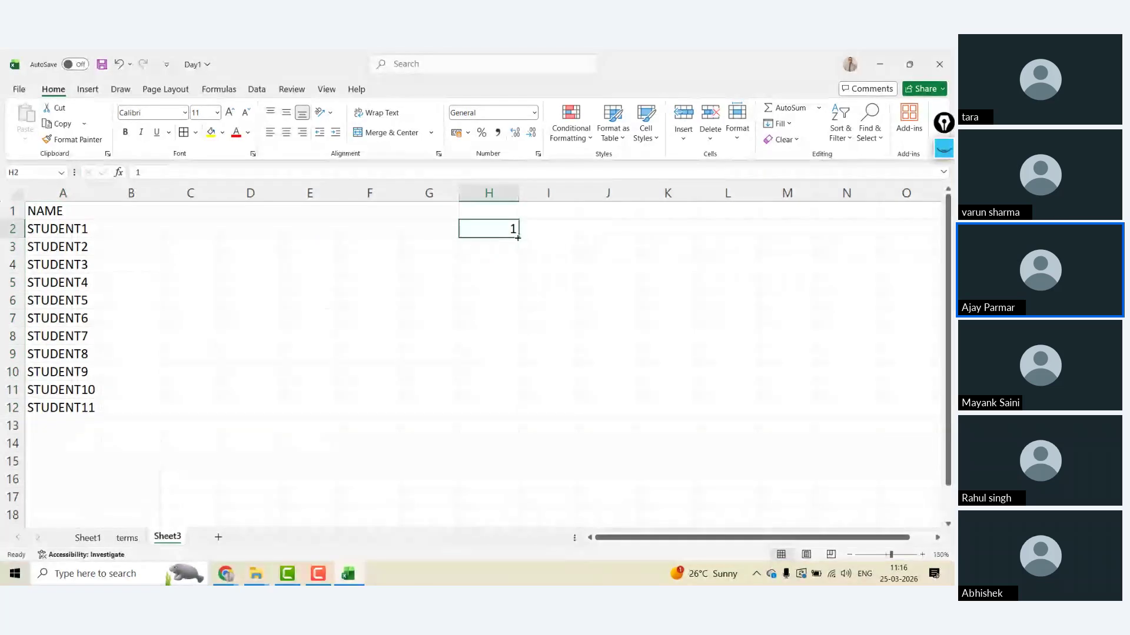
left_click_drag(519, 236, 519, 368)
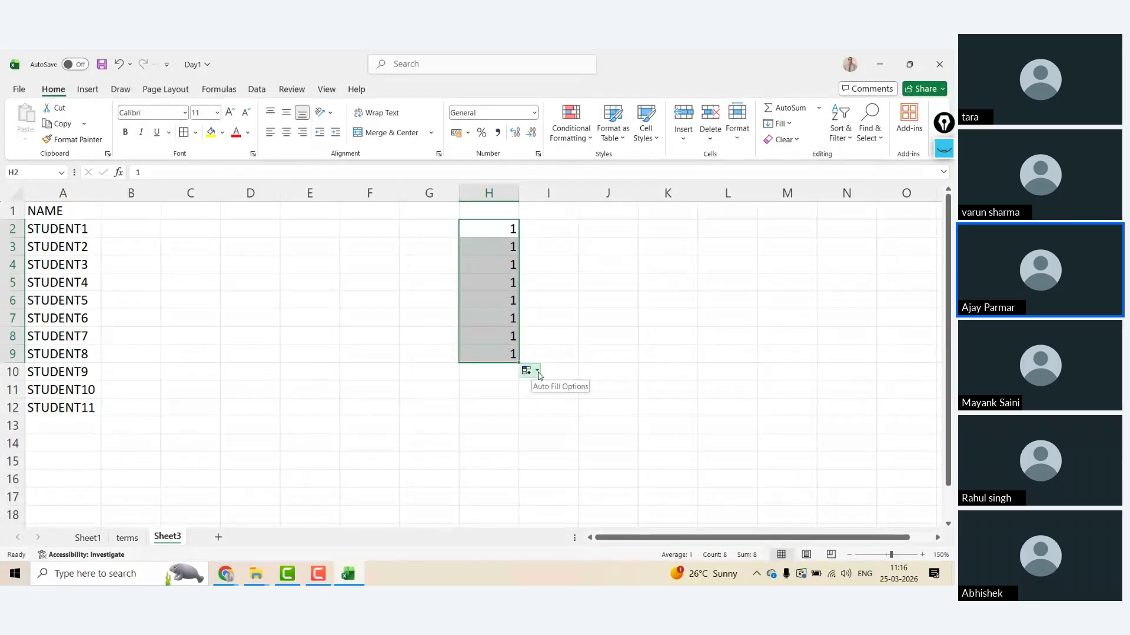
left_click(537, 375)
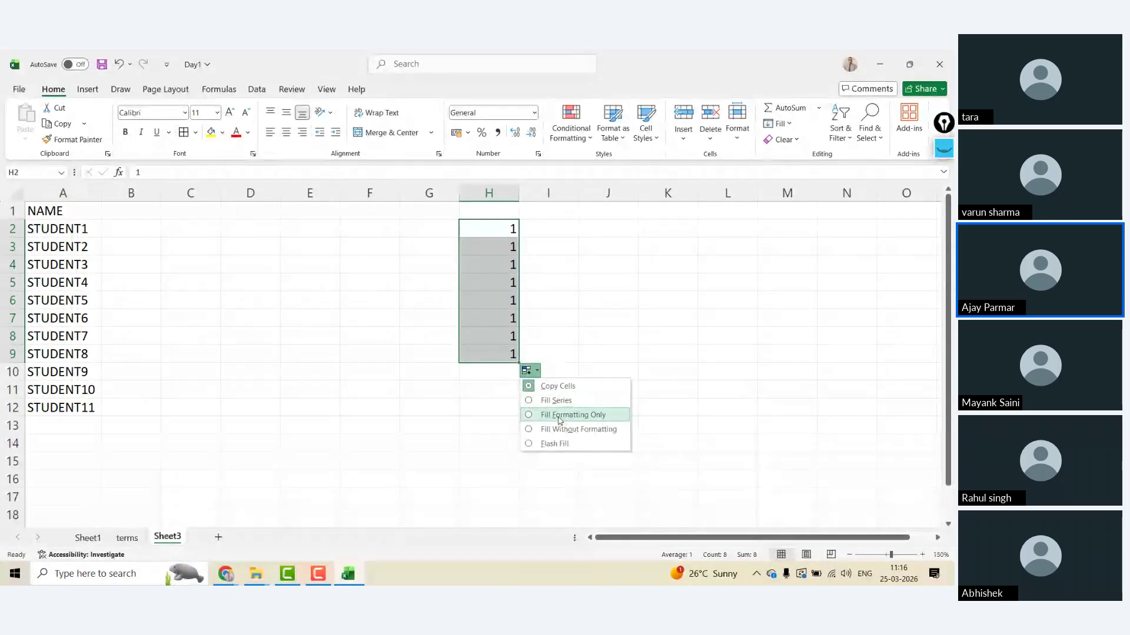
left_click(530, 402)
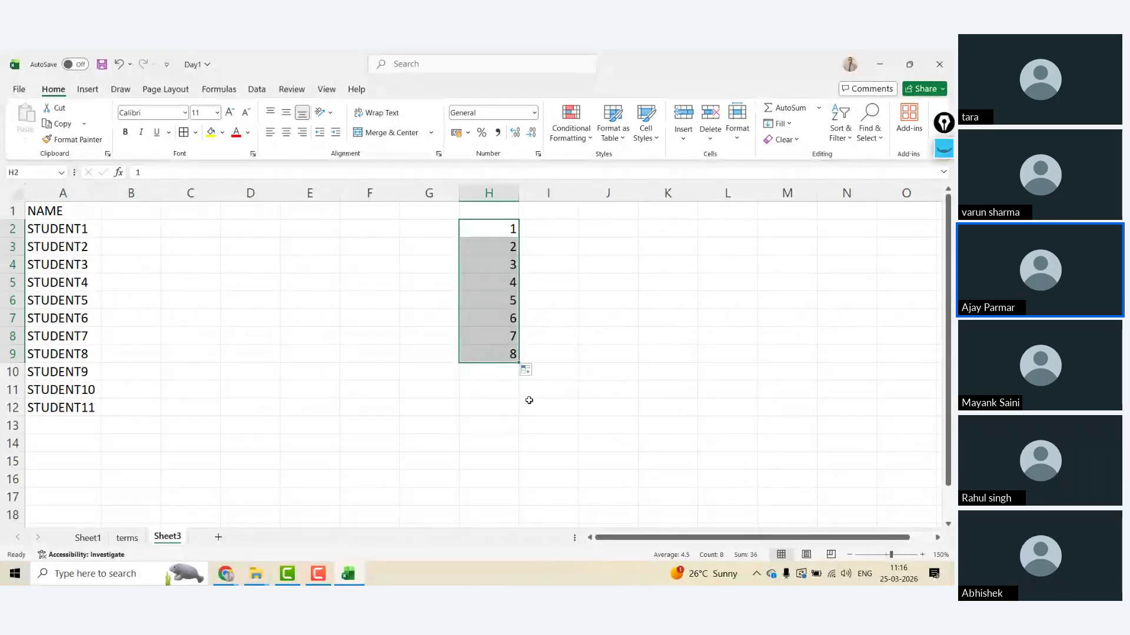
- Enter the starting numbers 1 in cell J2 and 3 in cell J3
left_click(631, 226)
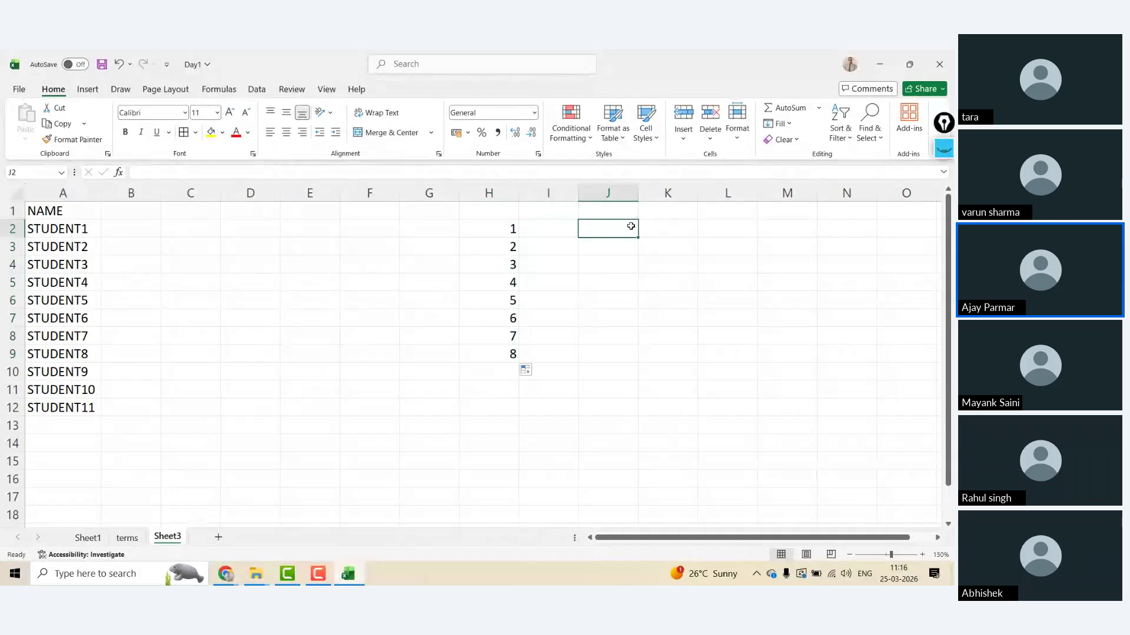
type("1")
key("Return")
type("3")
key("ctrl+Return")
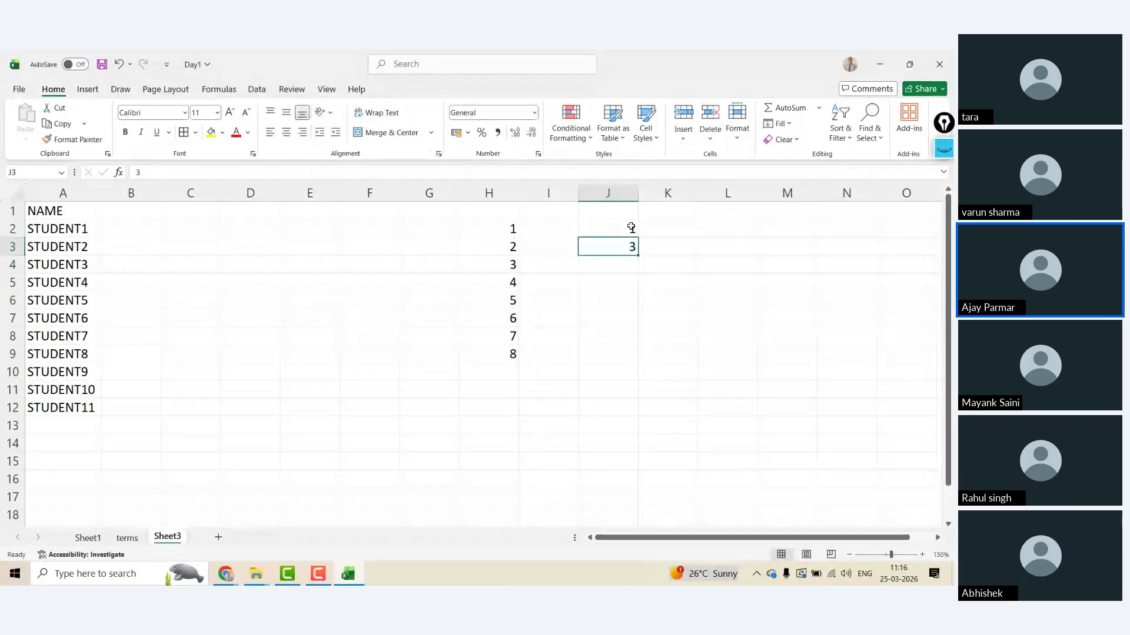
- Extend the odd-number pattern from J2:J3 down to 15 in cell J9
left_click(630, 228)
key("shift+Down")
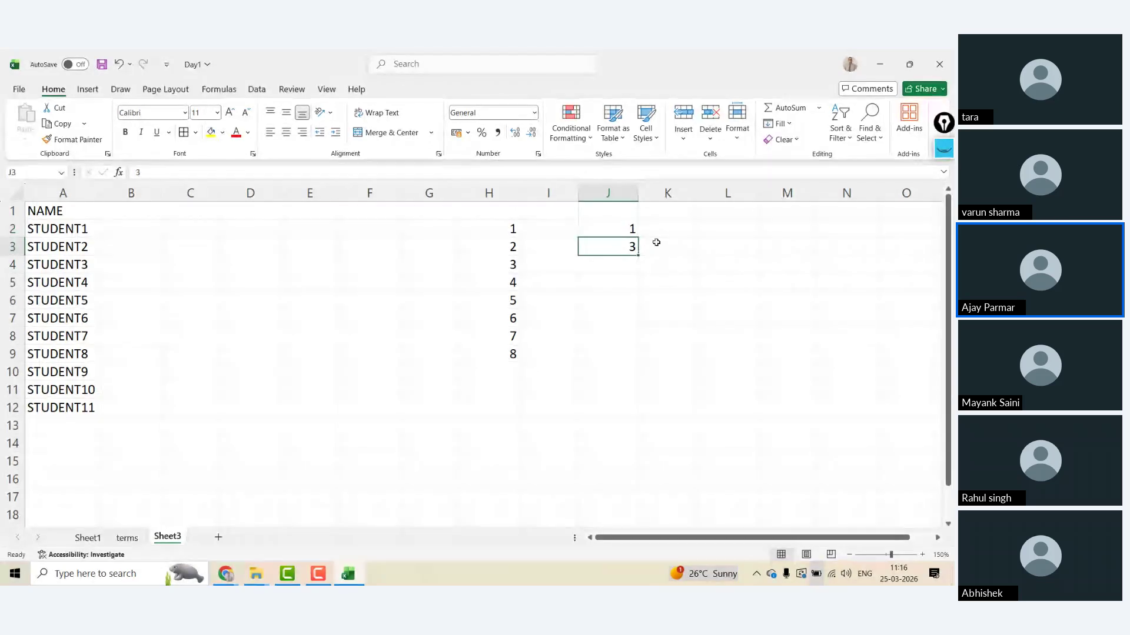
key("shift+Up")
key("shift+Down")
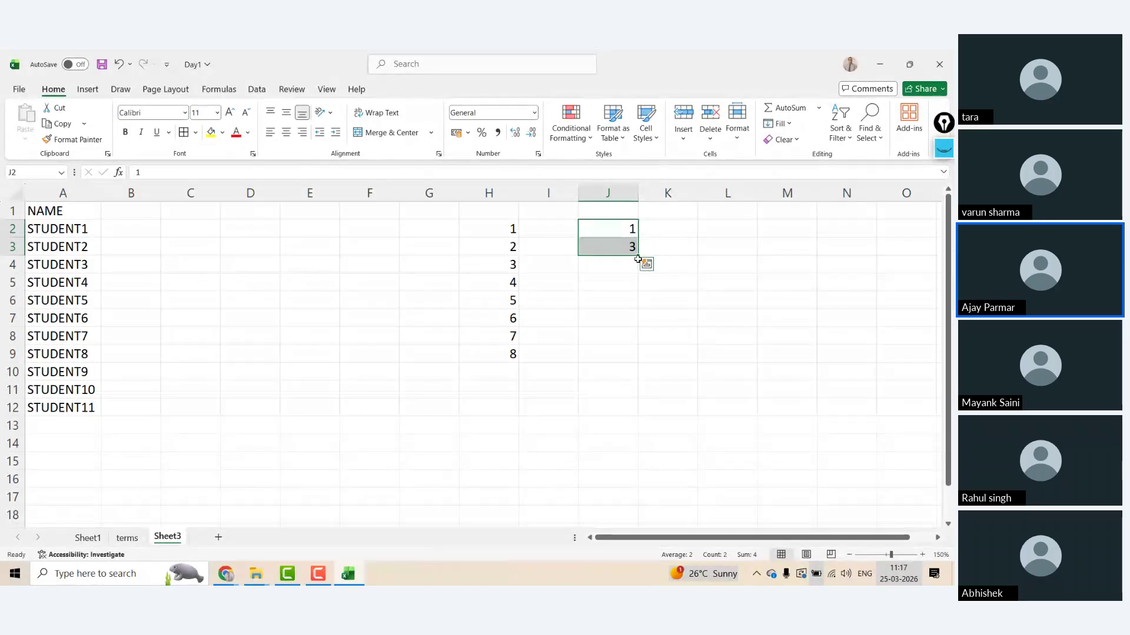
left_click_drag(638, 255, 638, 362)
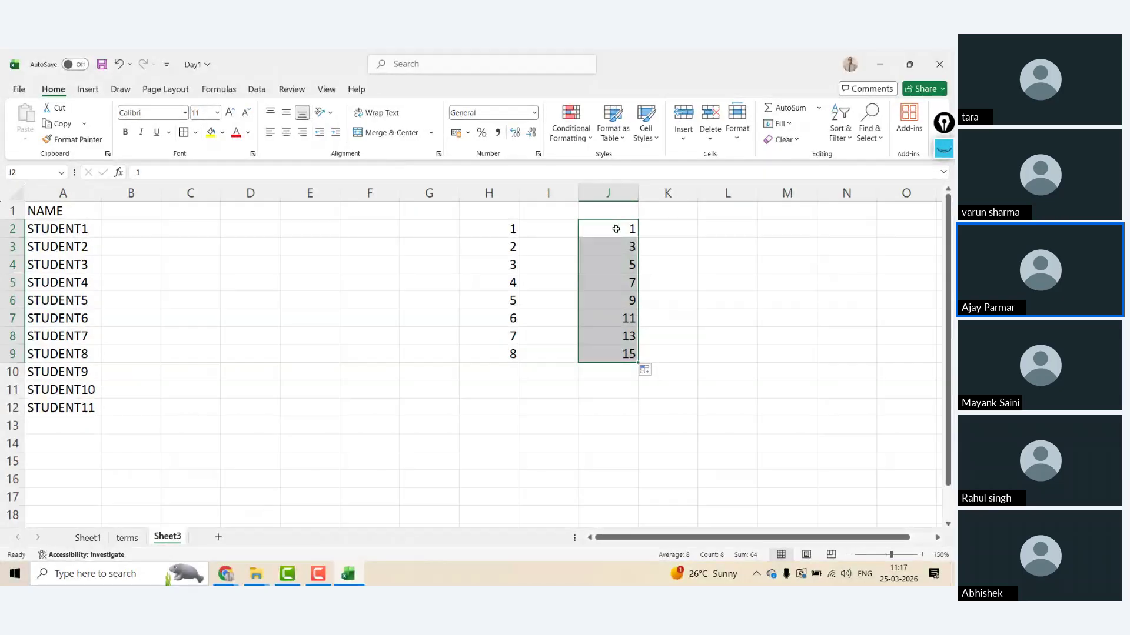
- Enter the letter A in cell L2 and reselect that cell
key("Right")
key("Right")
type("A")
key("Return")
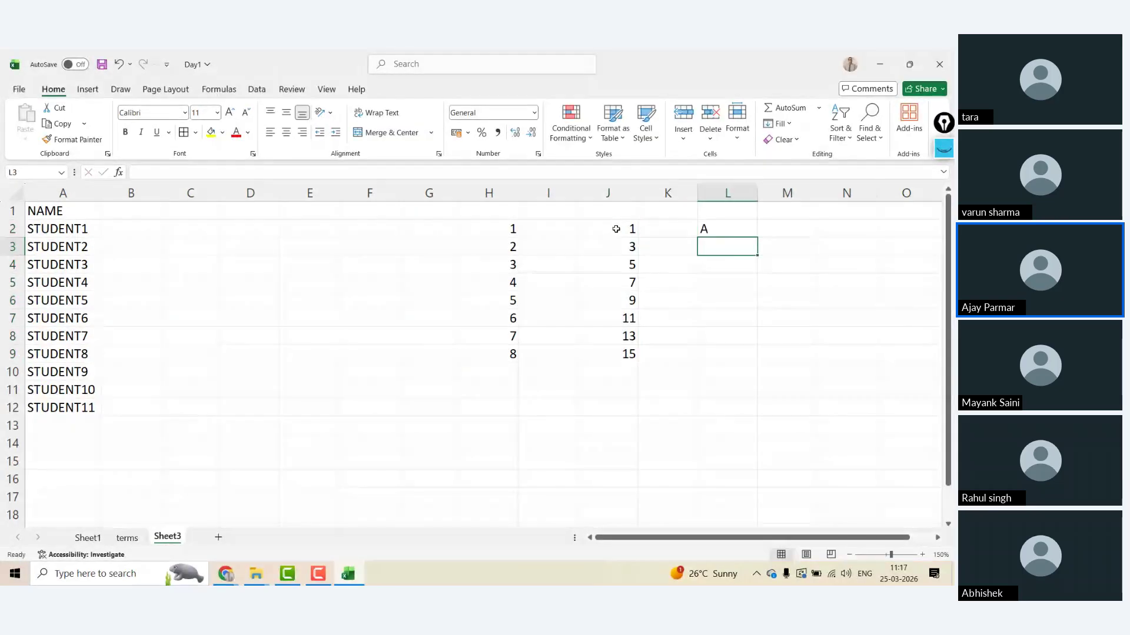
key("Up")
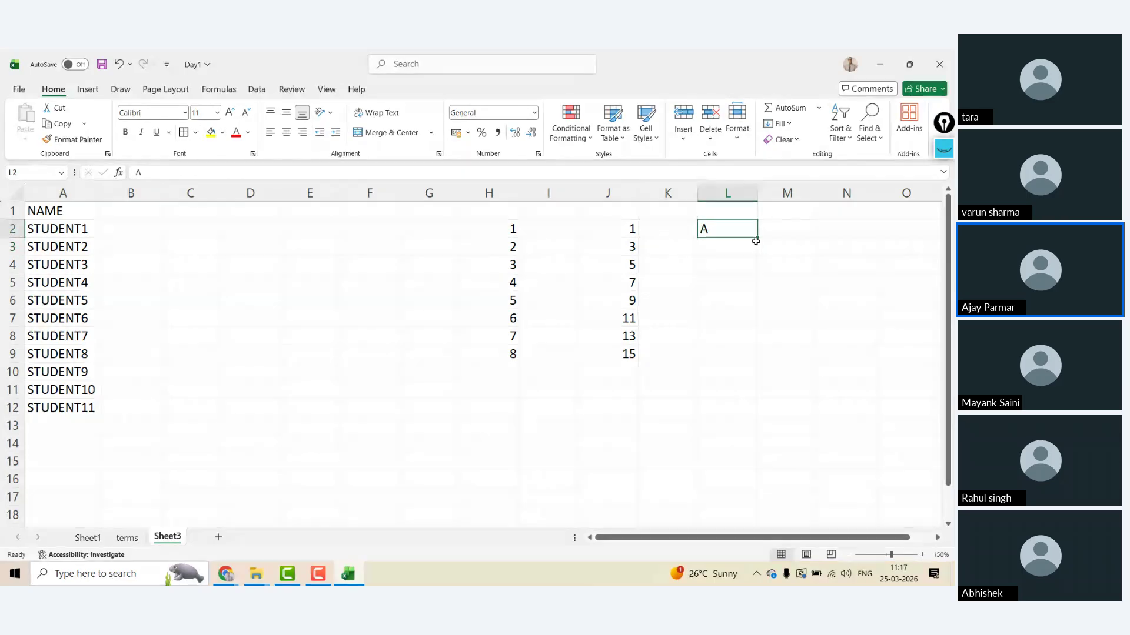
- Fill the letter A from cell L2 down to L8
left_click_drag(758, 238, 757, 346)
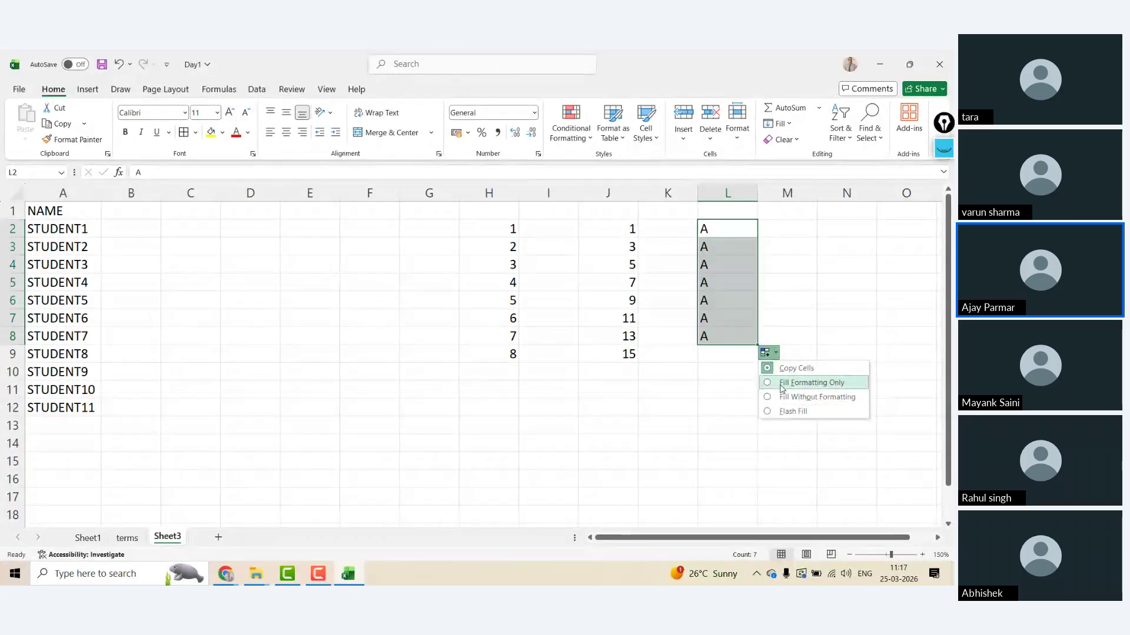
left_click(715, 247)
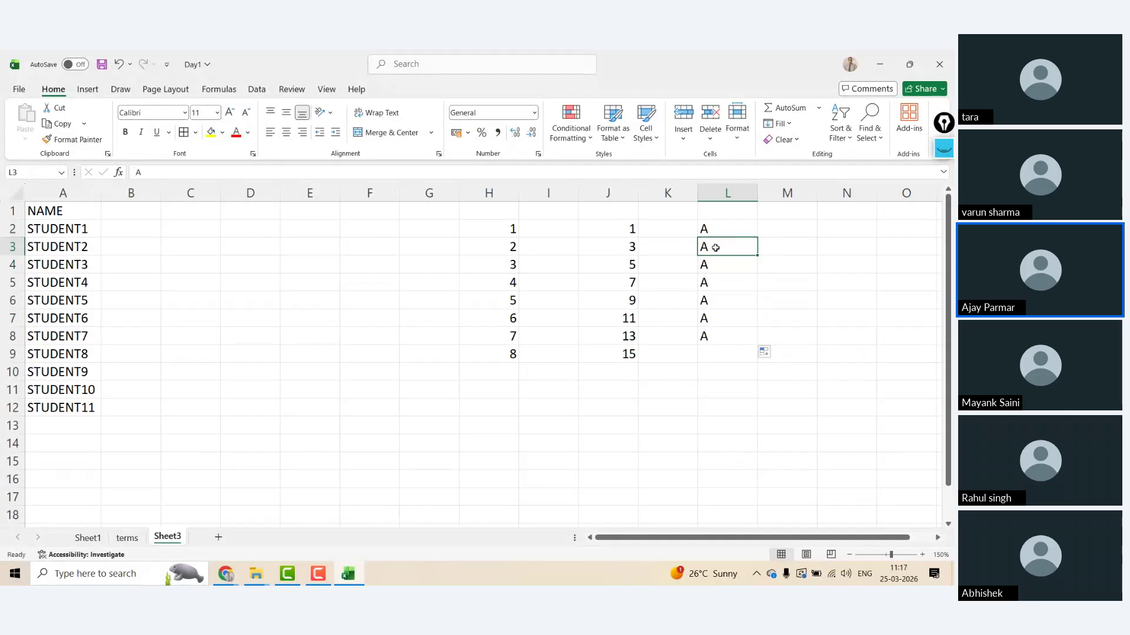
- Go back to cell A2 and fill STUDENT1 down to A12 again as a numbered series
key("ctrl+a")
key("ctrl+Left")
key("ctrl+Up")
key("ctrl+shift+Down")
key("ctrl+Left")
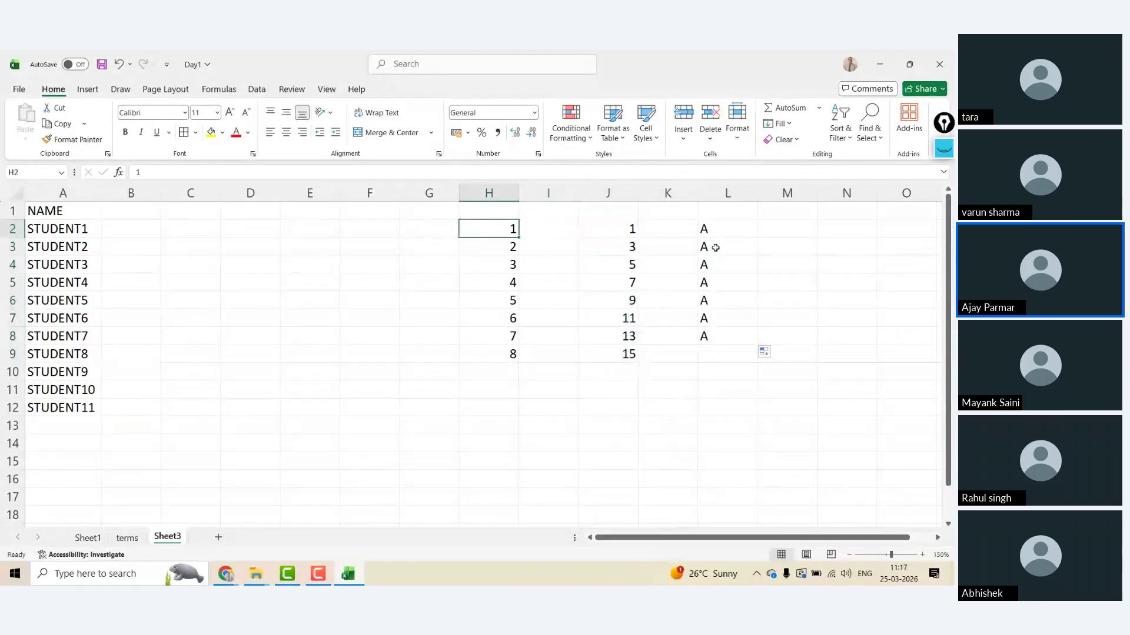
key("ctrl+shift+Down")
key("Left")
key("Left")
key("Left")
key("Left")
key("Left")
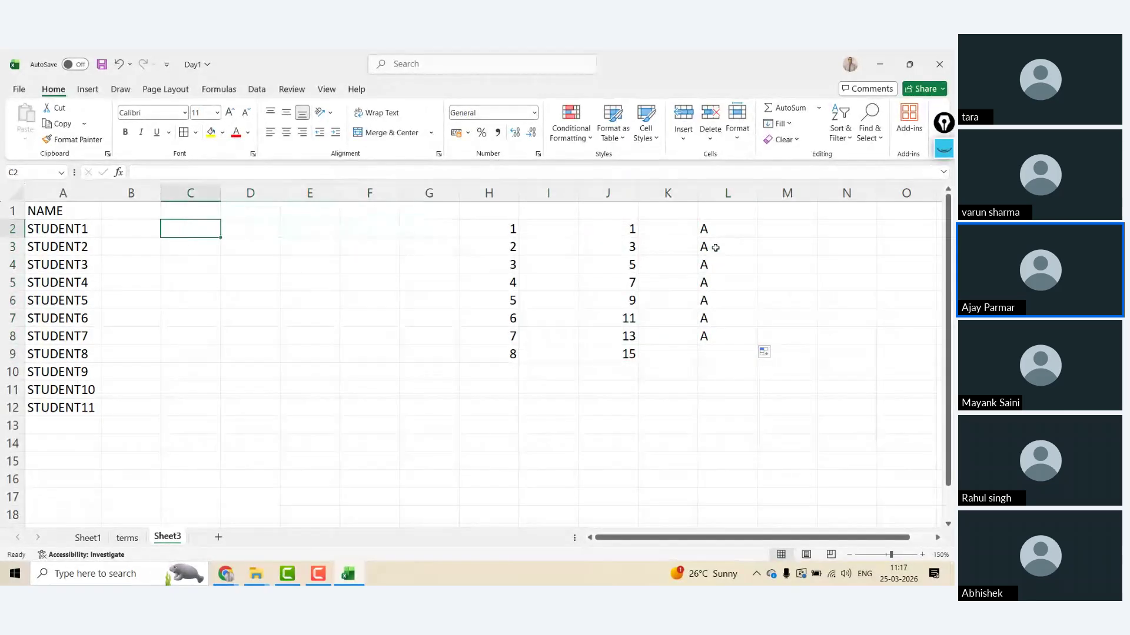
key("Left")
key("Left")
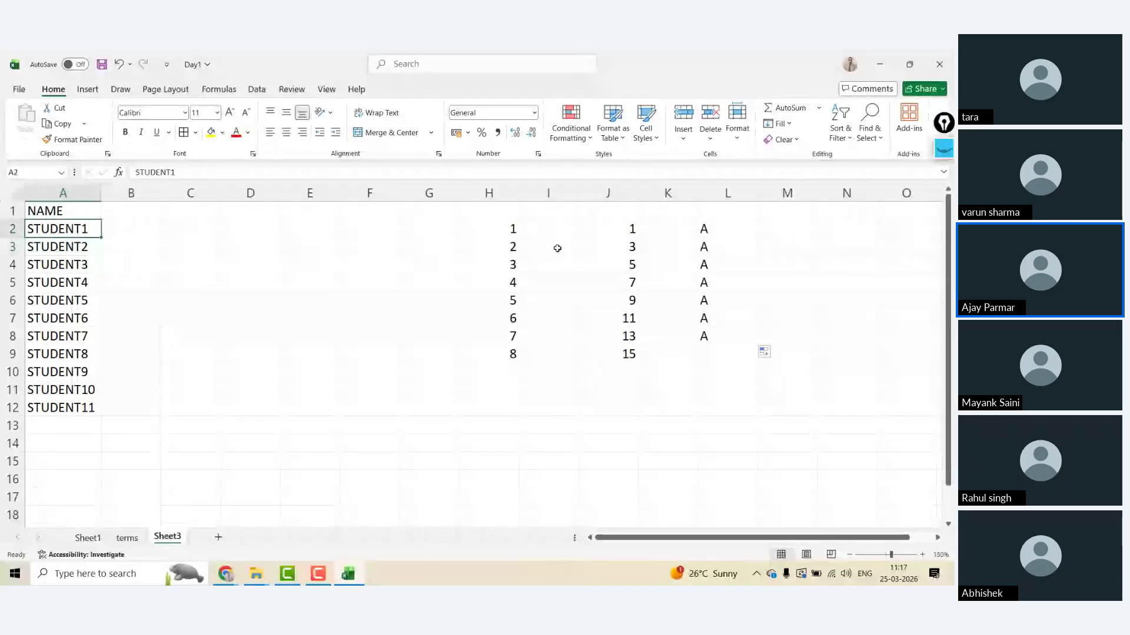
left_click_drag(105, 239, 104, 413)
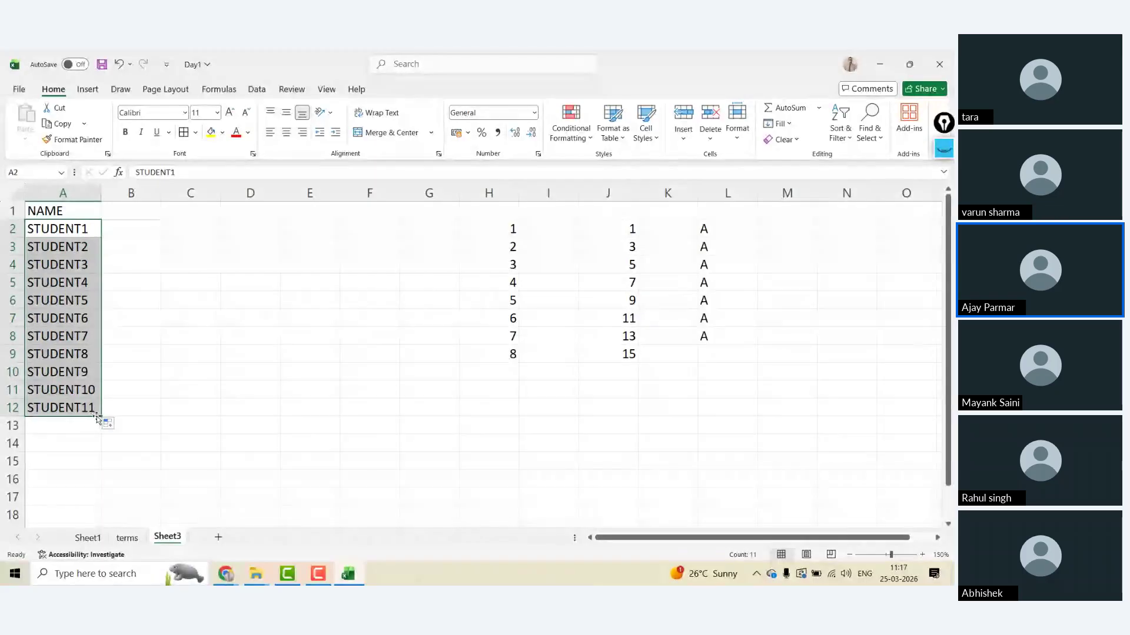
- Enter the column headings EXCEL, PYTHON and SQL in cells B1 to D1
left_click(132, 215)
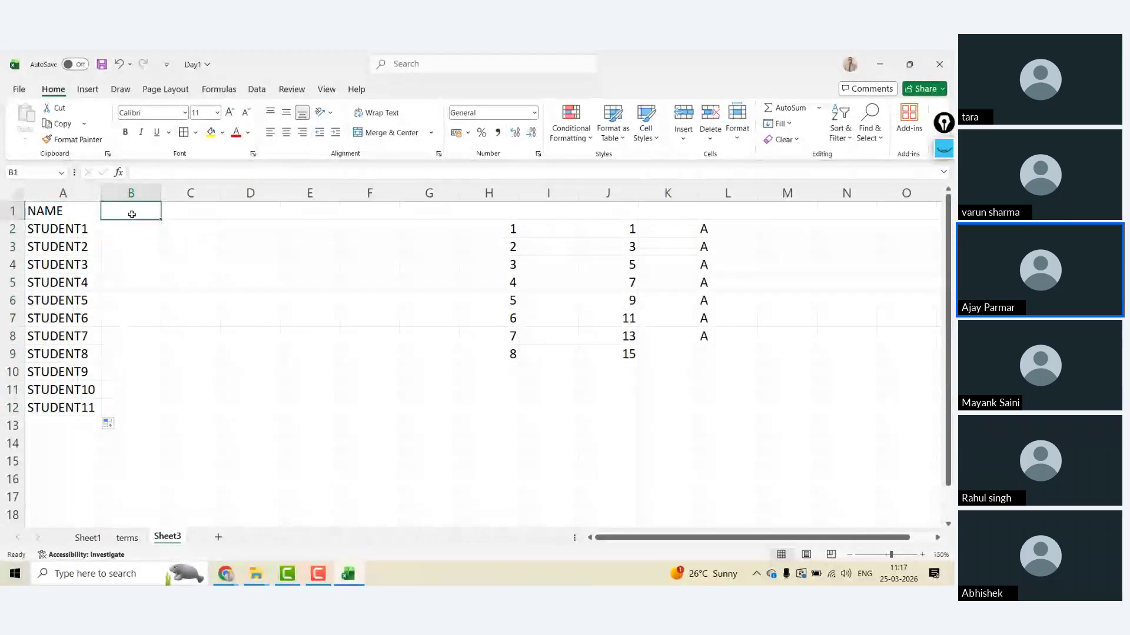
double_click(132, 214)
type("EXCEL")
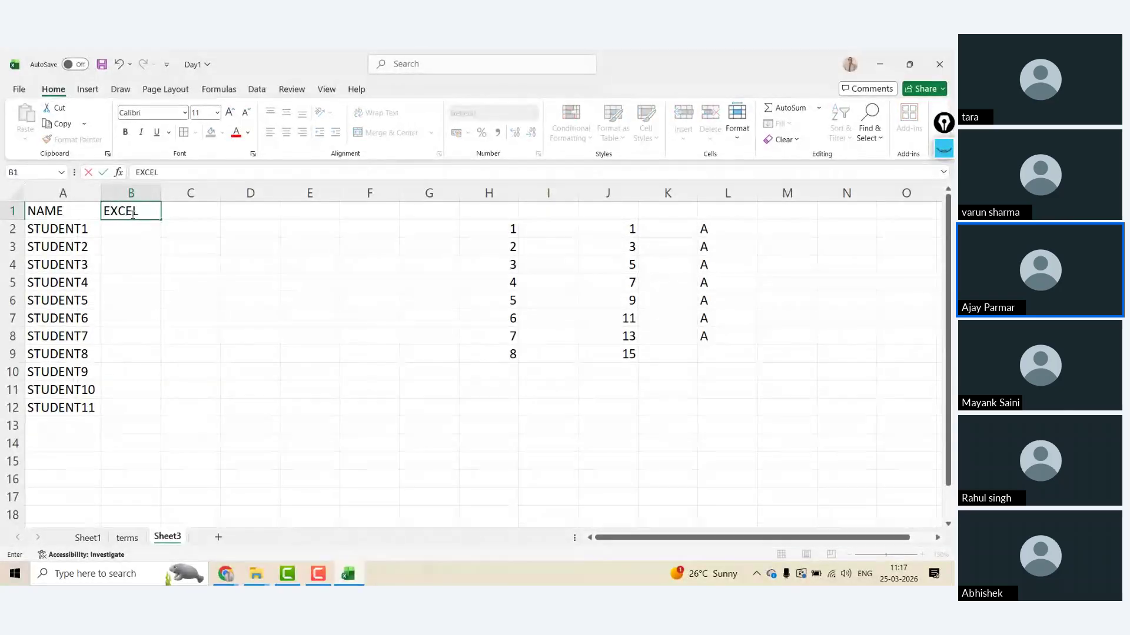
key("Tab")
type("PYTHON")
key("Tab")
type("S")
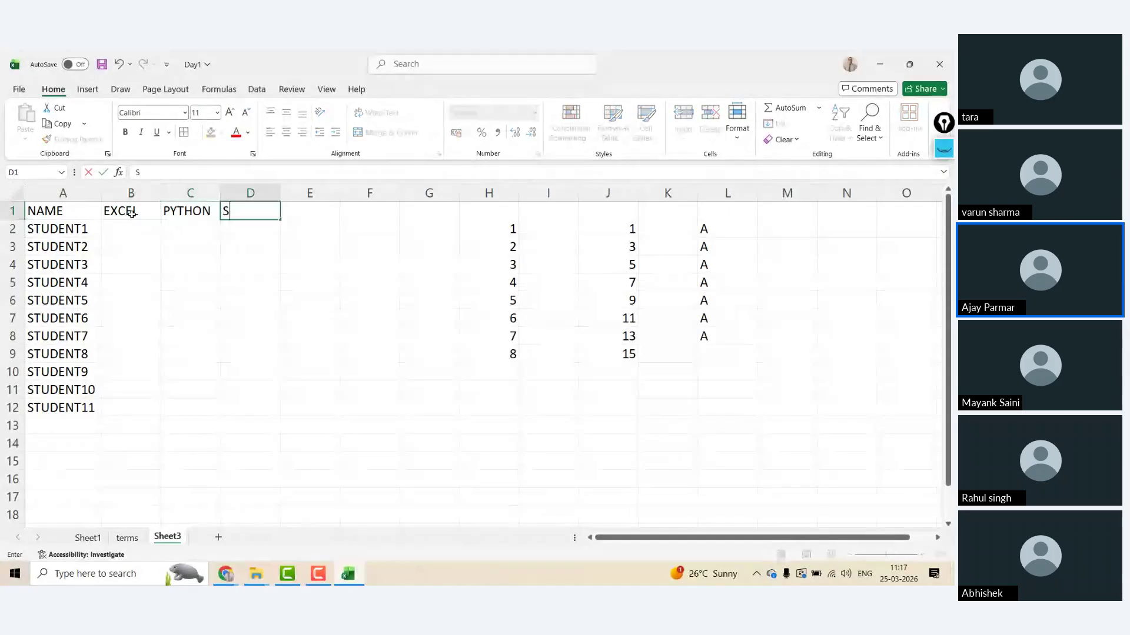
type("QL")
key("Return")
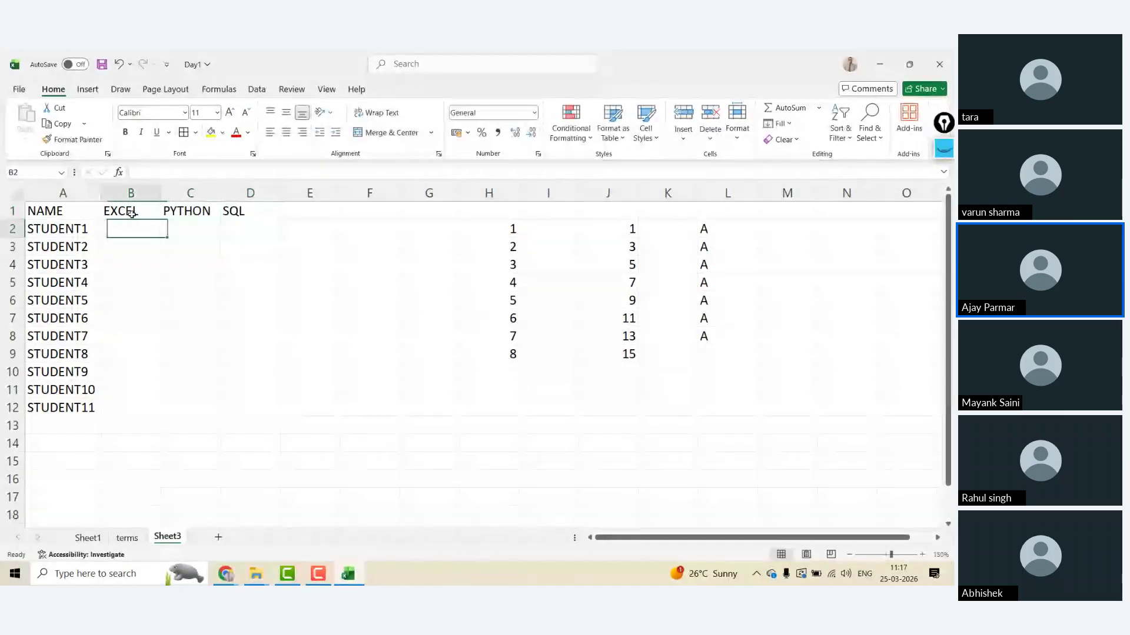
- Select the score area B2:D12, and enter the trial scores 33, 454, 66, 77 and 7 in B2:B6
left_click_drag(130, 230, 250, 319)
key("shift+Down")
key("shift+Down")
key("shift+Down")
key("shift+Down")
key("shift+Down")
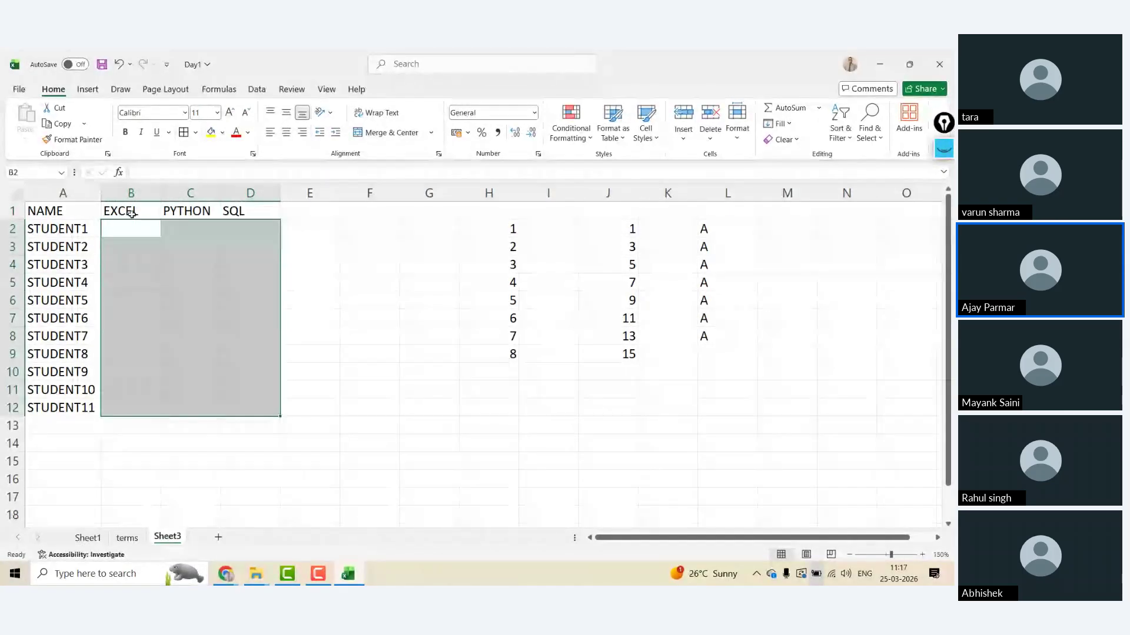
key("Down")
key("Up")
type("33 454 66 77 7")
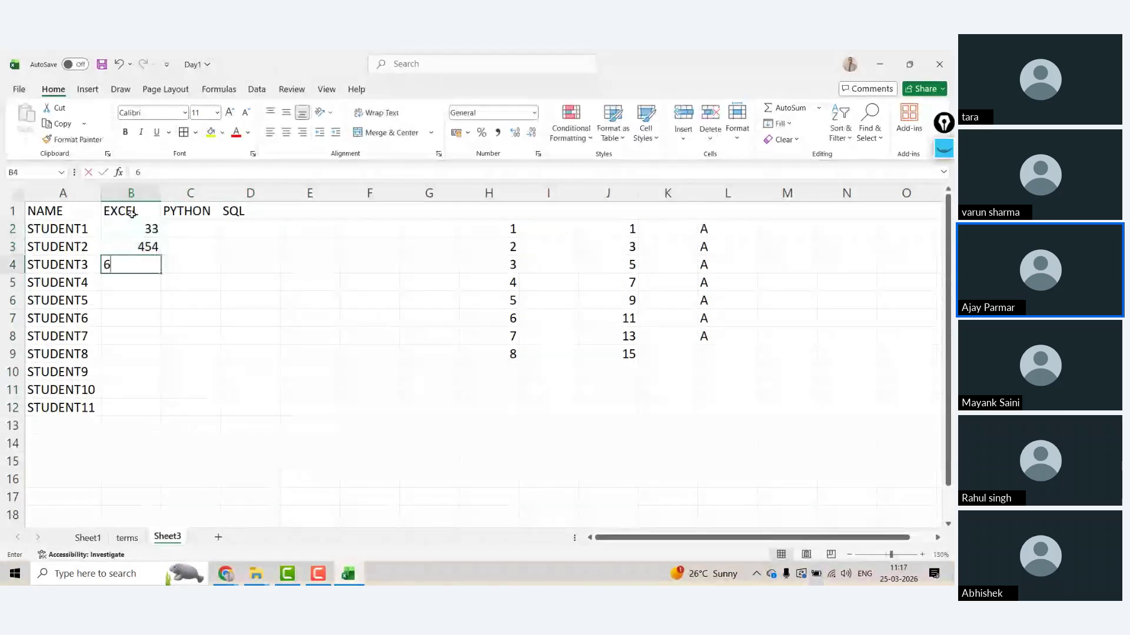
- Delete the trial scores from B2:B6
left_click(132, 223)
key("shift+Down")
key("shift+Down")
key("shift+Down")
key("shift+Down")
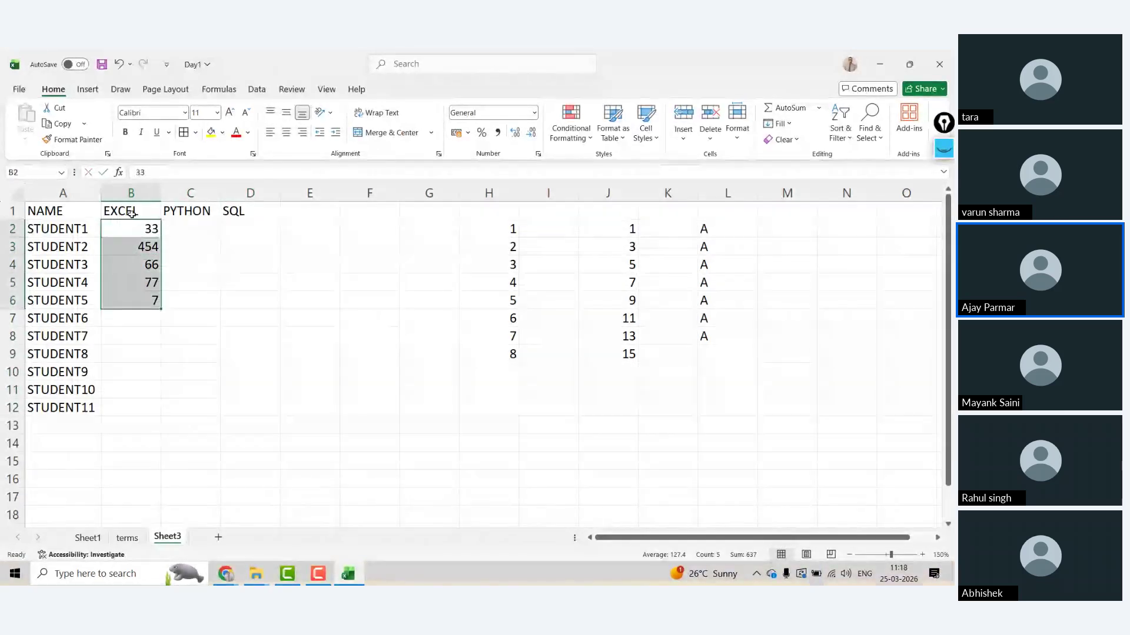
key("Delete")
- Enter the formula =RANDBETWEEN(10,100) in cell B2 and reselect that cell
left_click(130, 223)
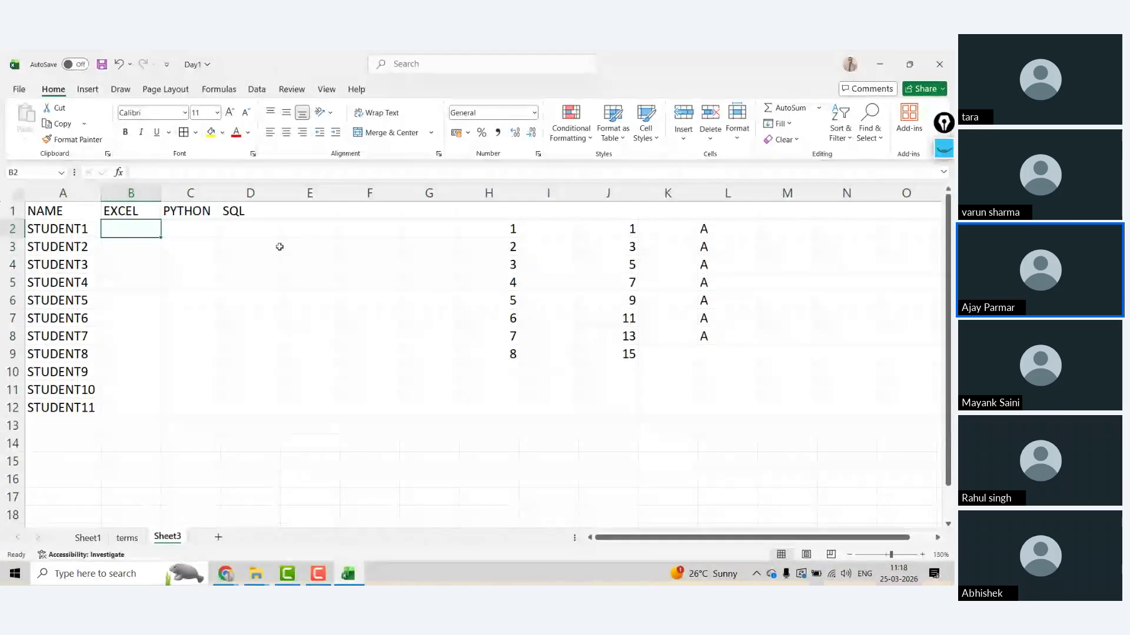
type("=RAND")
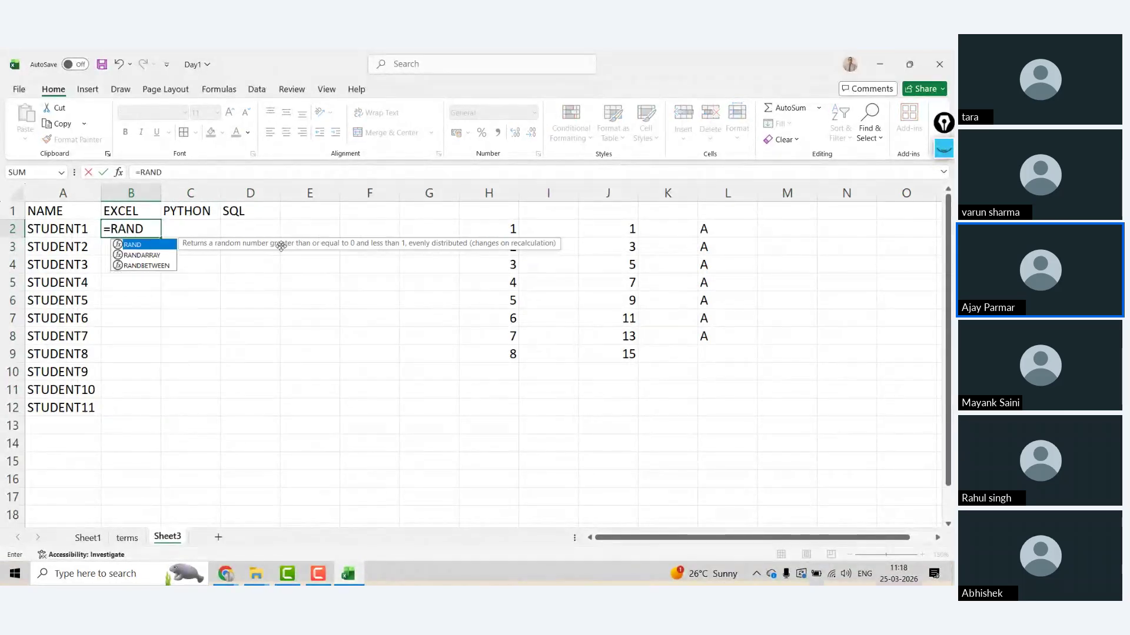
key("Down")
key("Down")
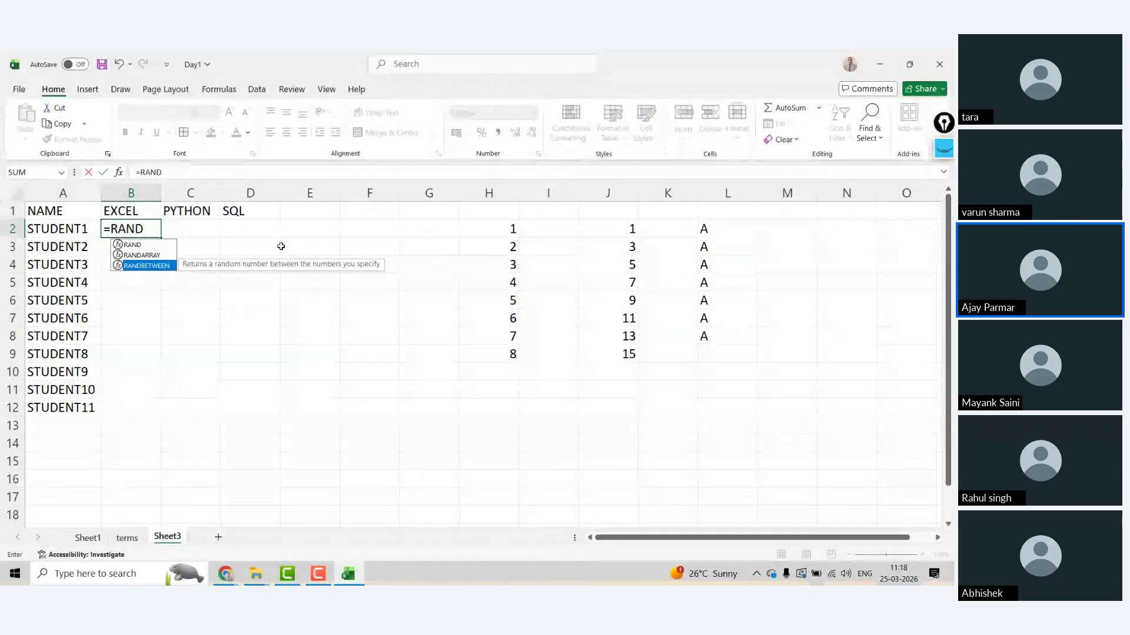
key("Tab")
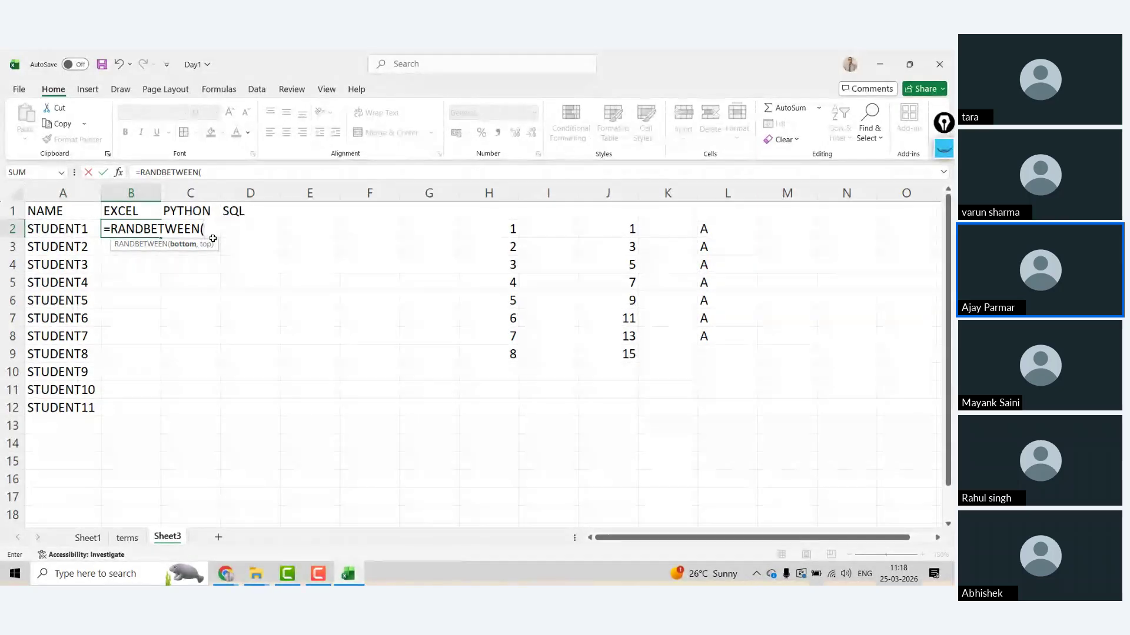
type("10,100")
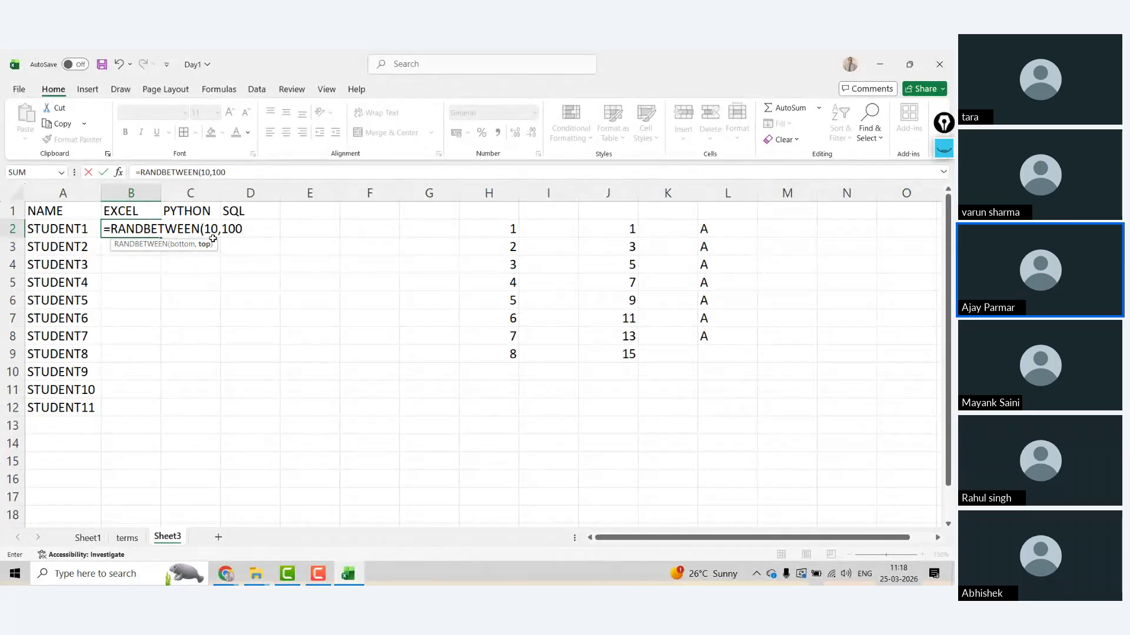
key("Return")
key("Up")
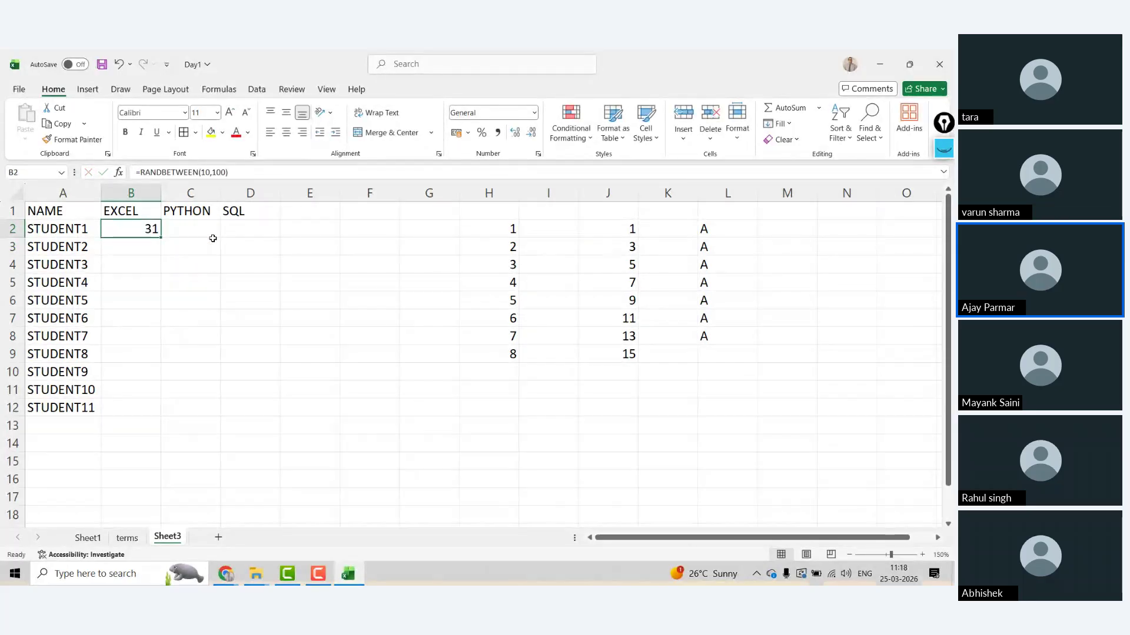
- Fill the random-number formula from B2 across and down to D12
left_click(164, 242)
left_click(142, 227)
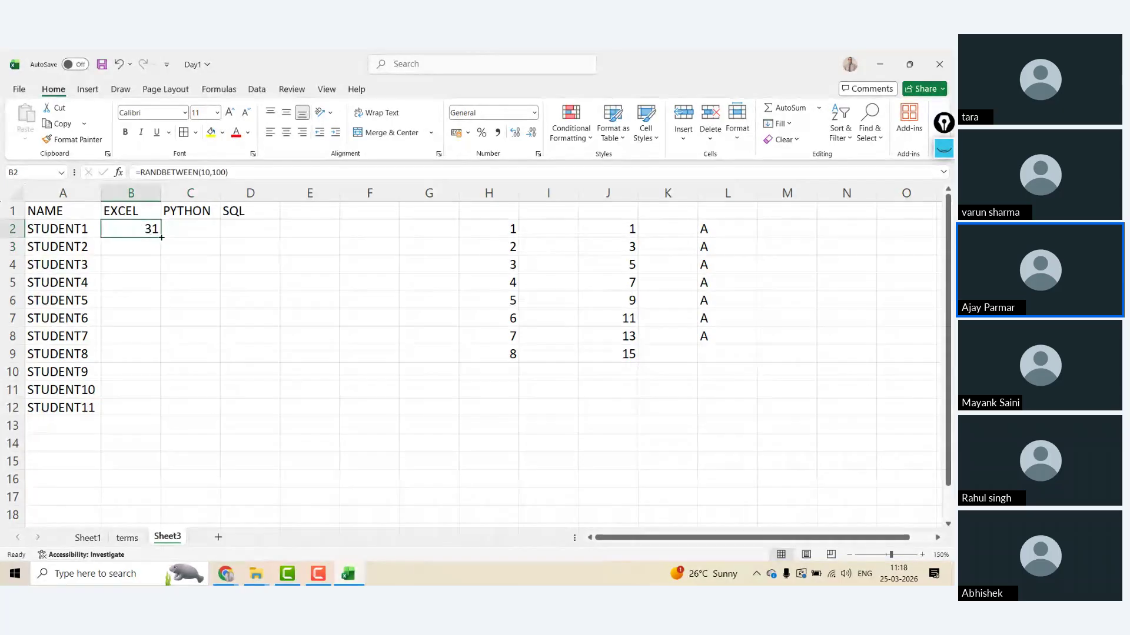
left_click_drag(161, 237, 281, 416)
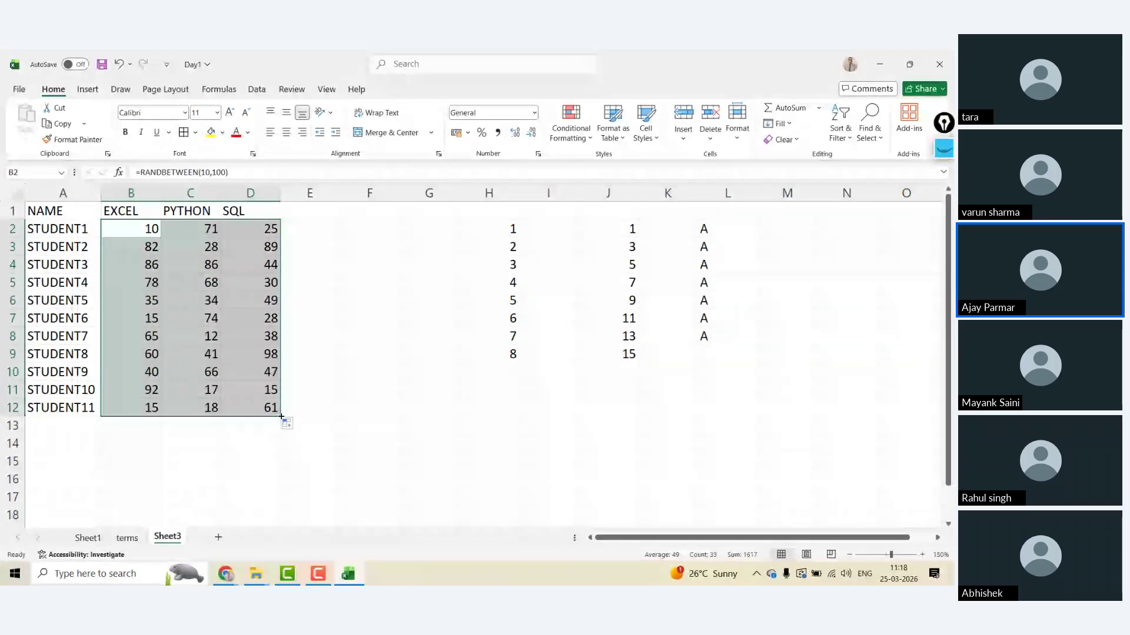
- Enter the formula =2+2 in cell H12
left_click(493, 402)
type("=")
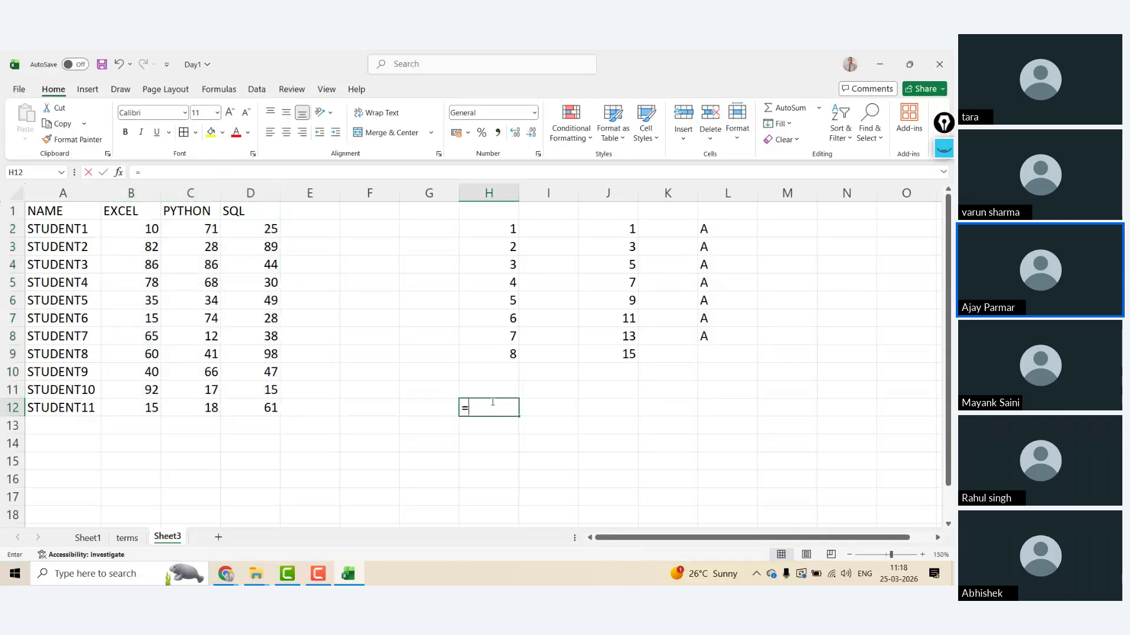
type("2+2")
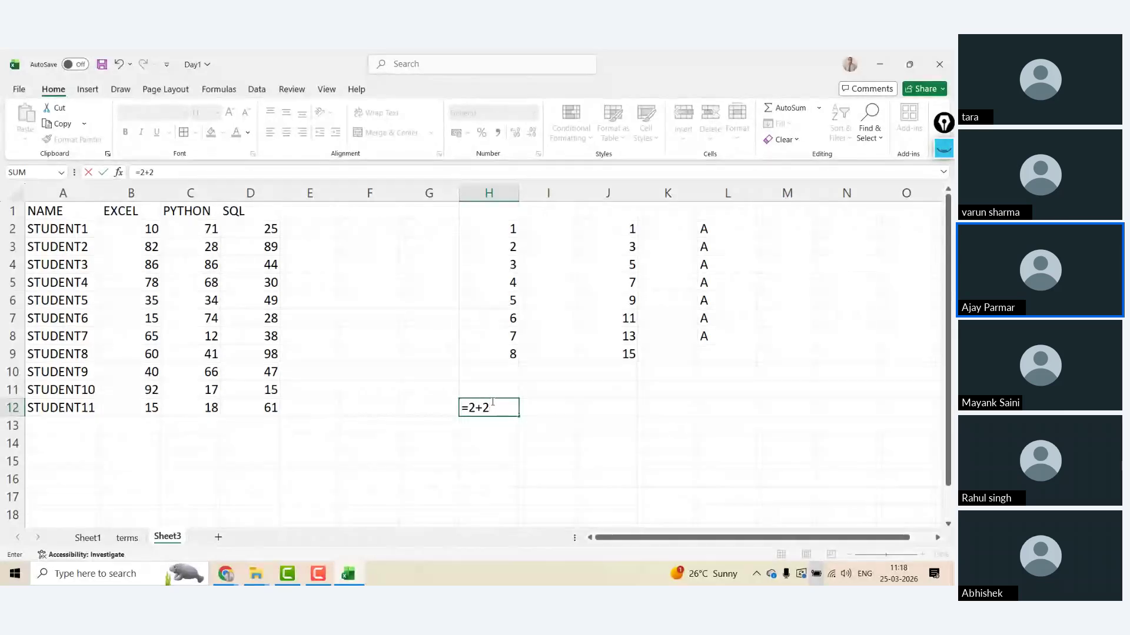
key("Return")
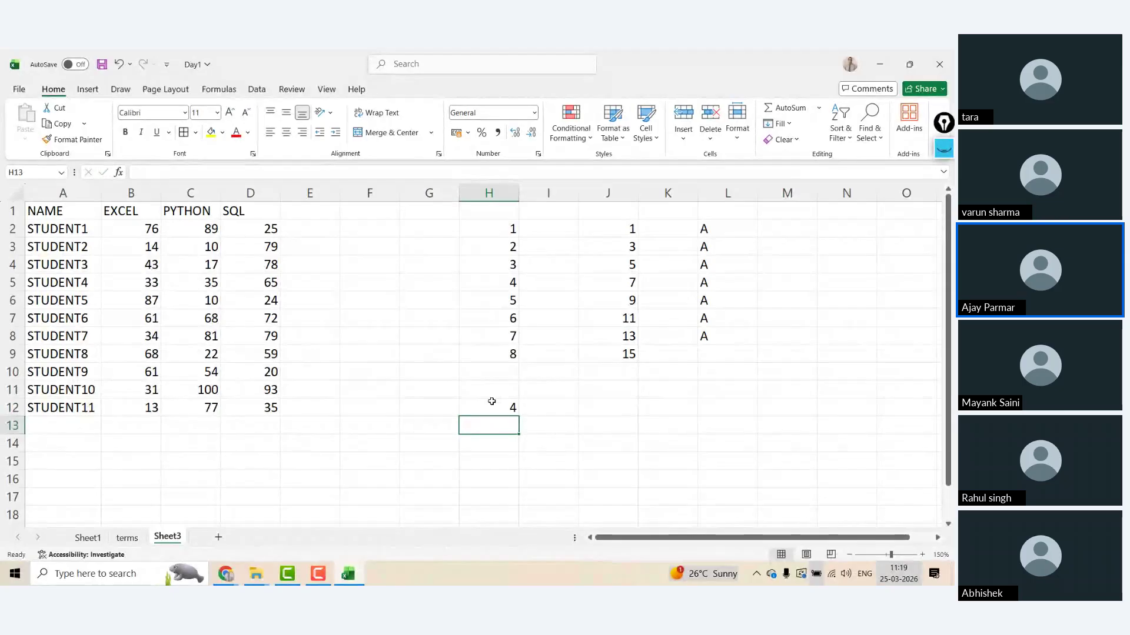
- Center the scores in B2:D12 horizontally
left_click(131, 228)
key("ctrl+shift+Down")
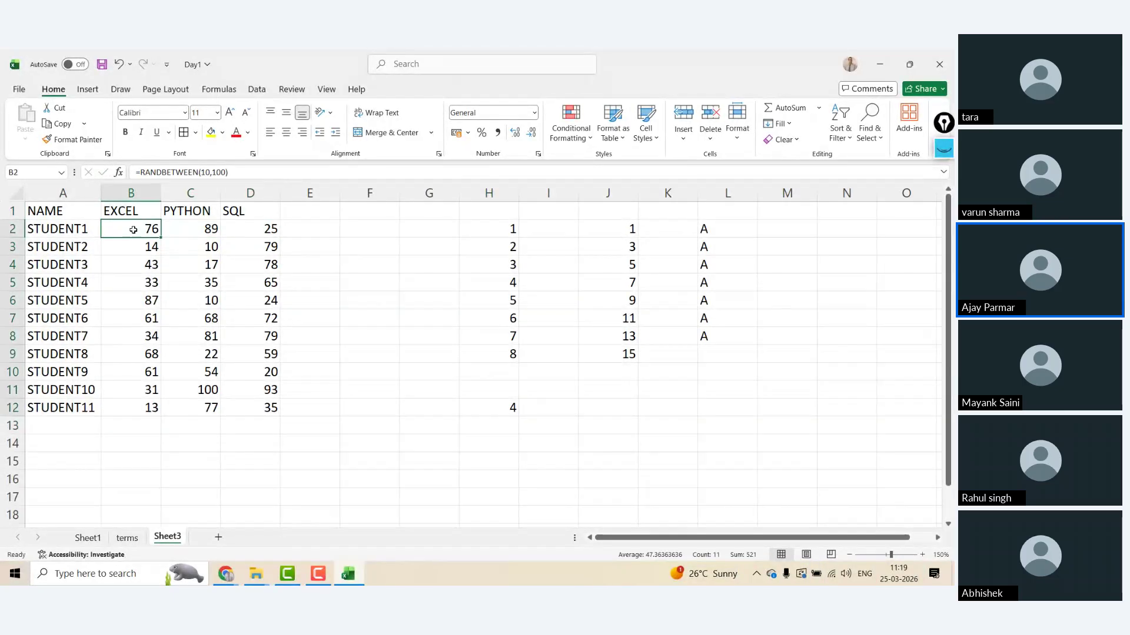
key("ctrl+shift+Right")
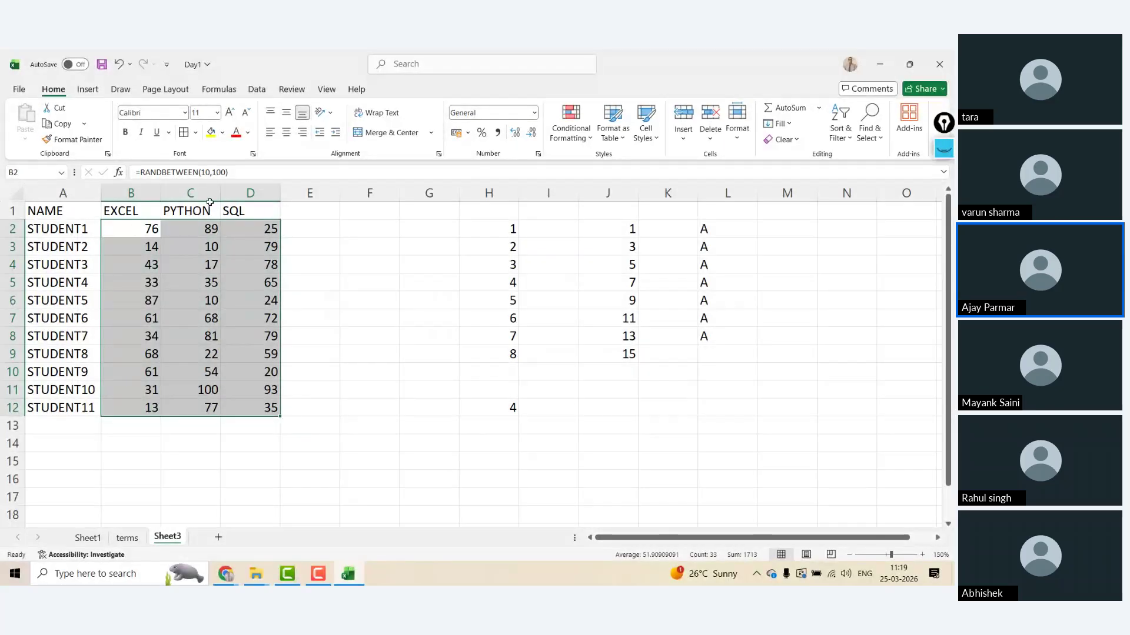
left_click(286, 137)
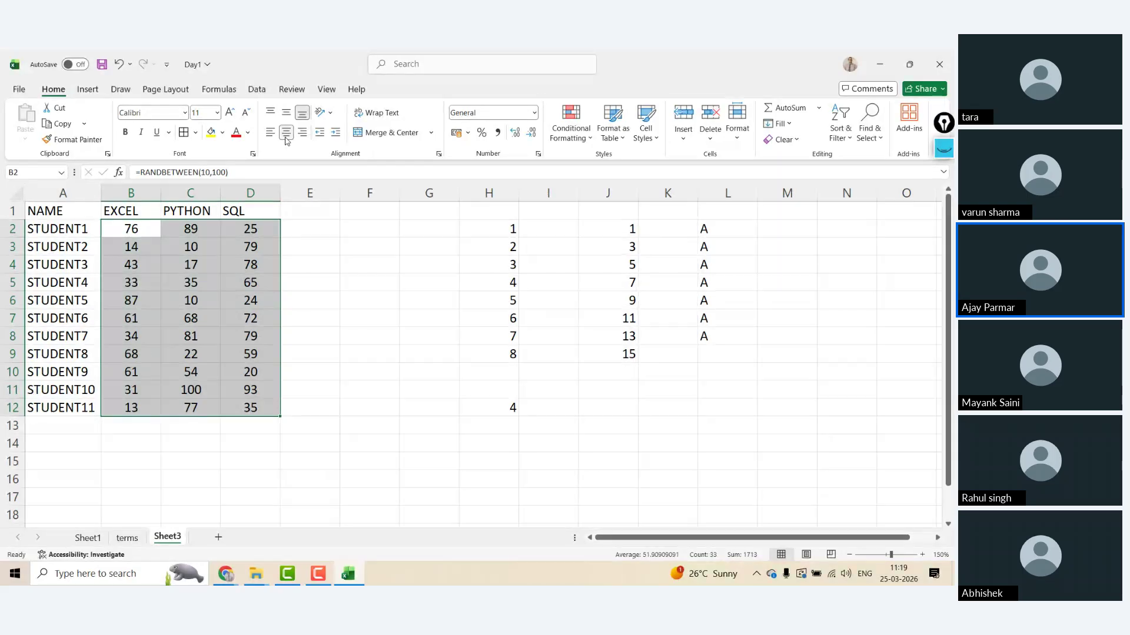
left_click(134, 230)
key("shift+Right")
key("shift+Right")
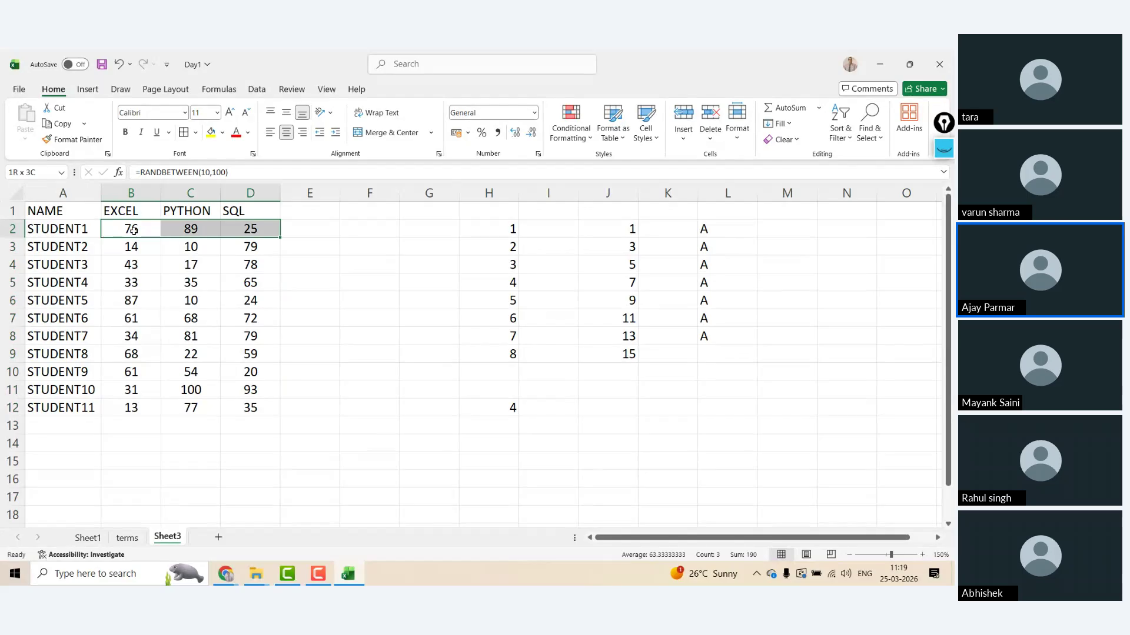
key("ctrl+shift+Down")
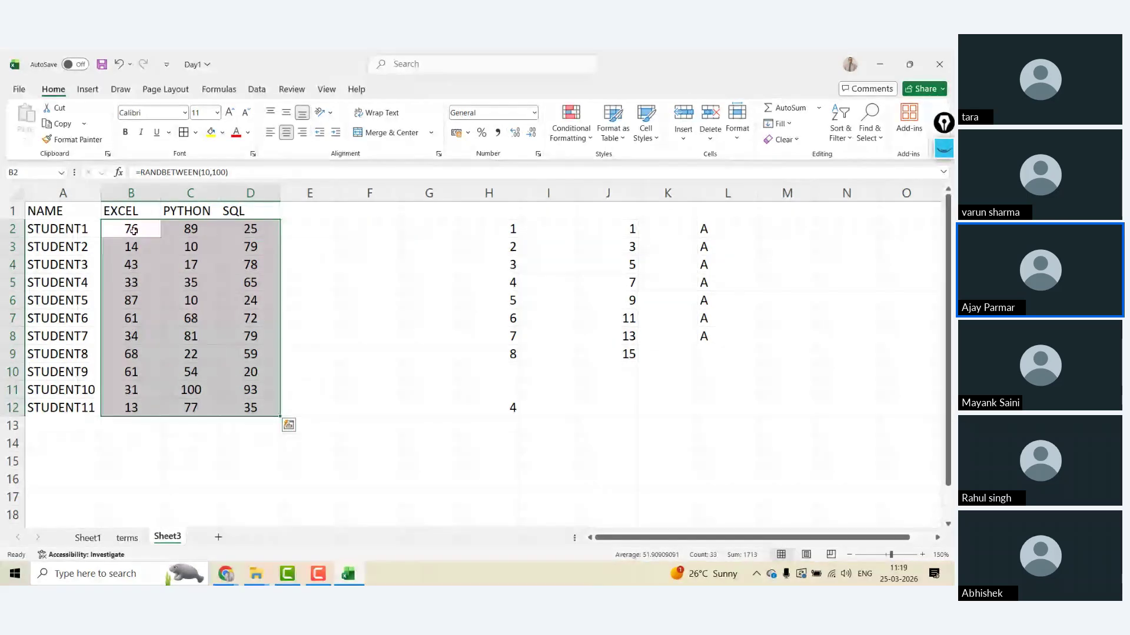
key("ctrl+c")
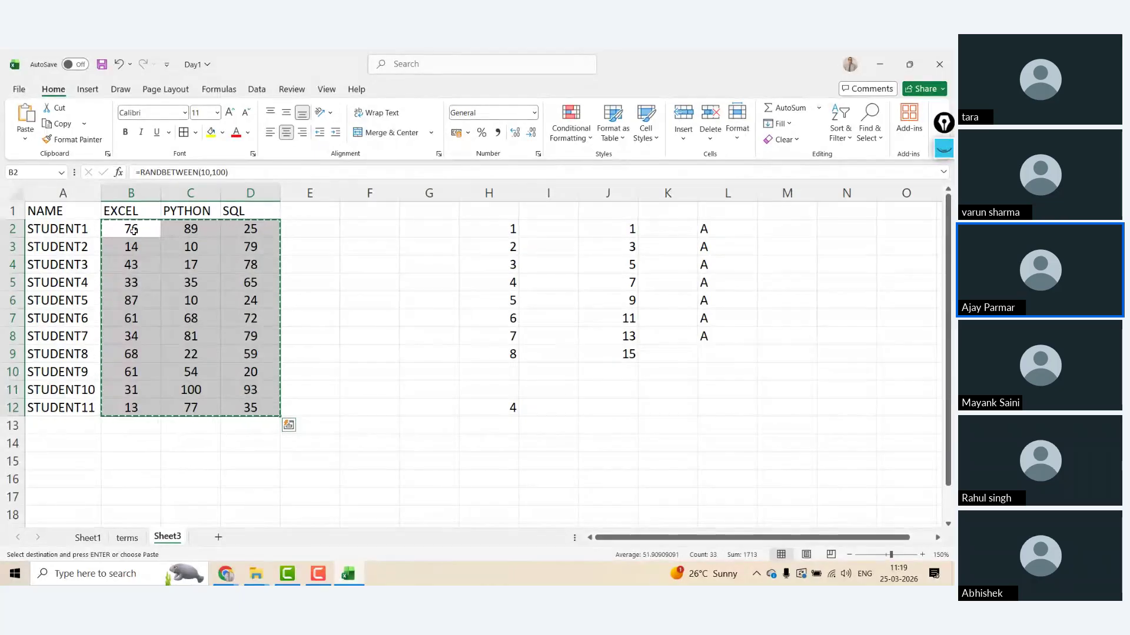
key("Escape")
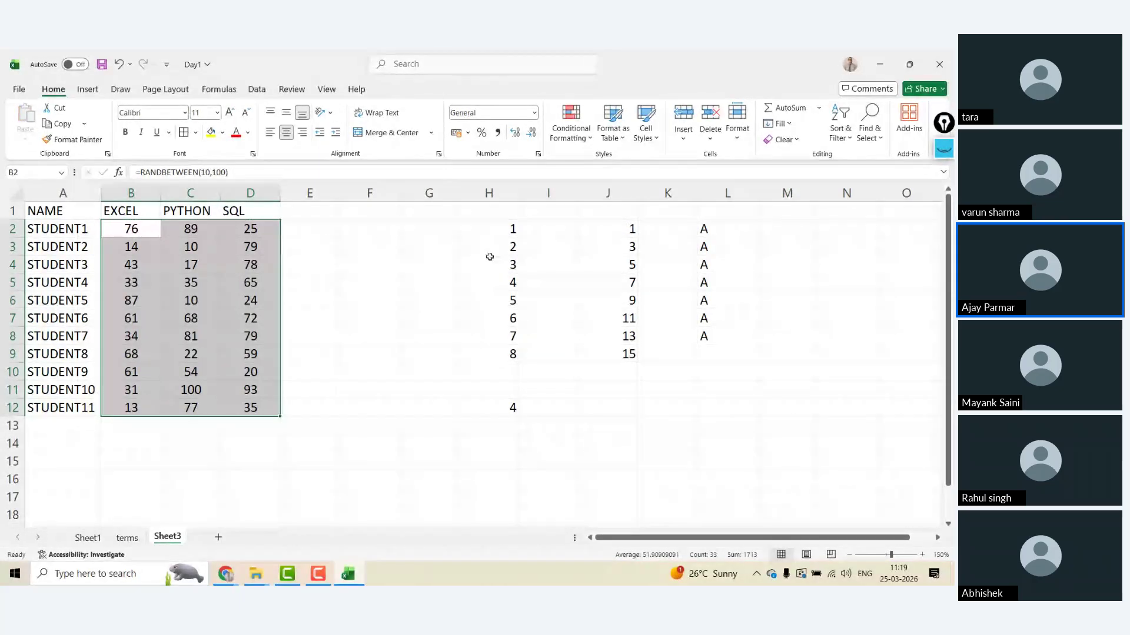
- Copy the number in cell H2 and paste it into cell M12
left_click(488, 225)
key("ctrl+c")
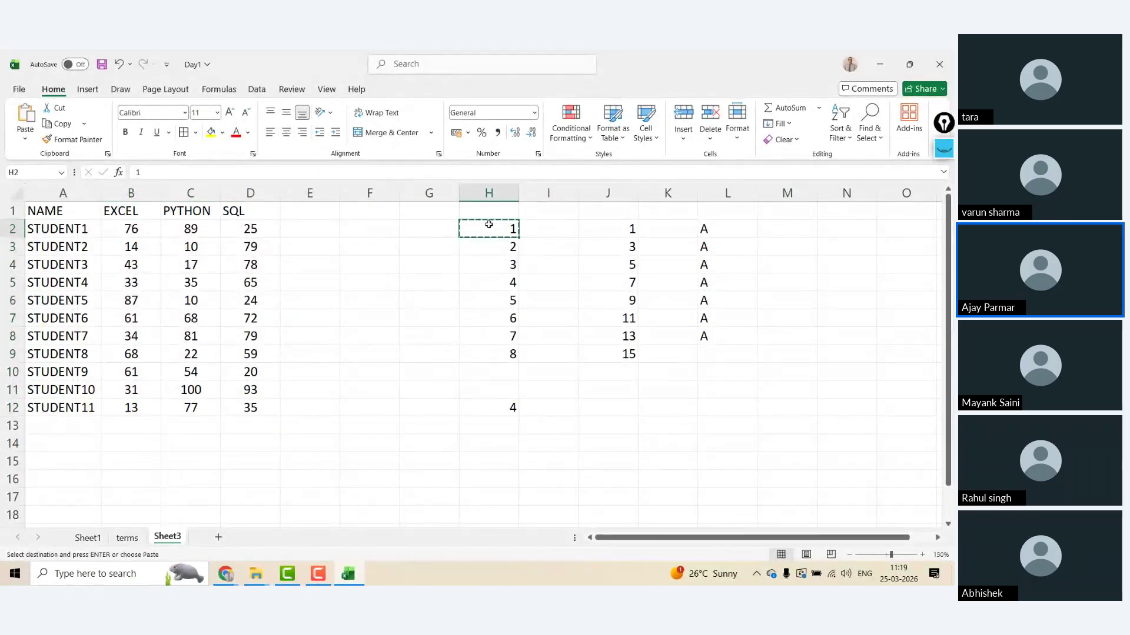
left_click(758, 416)
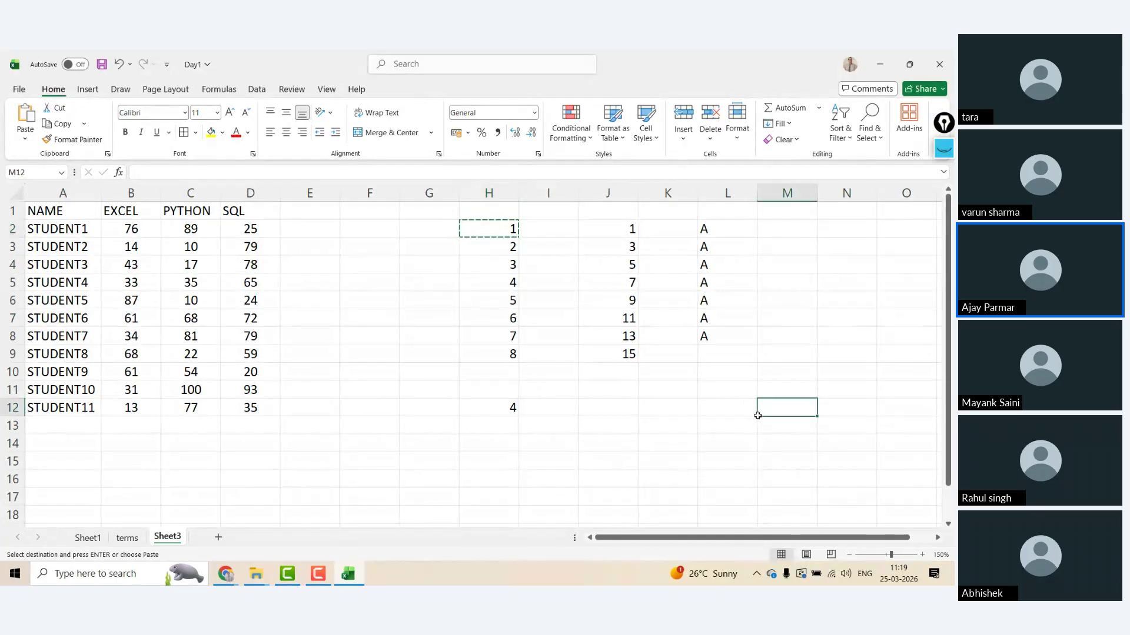
key("ctrl+v")
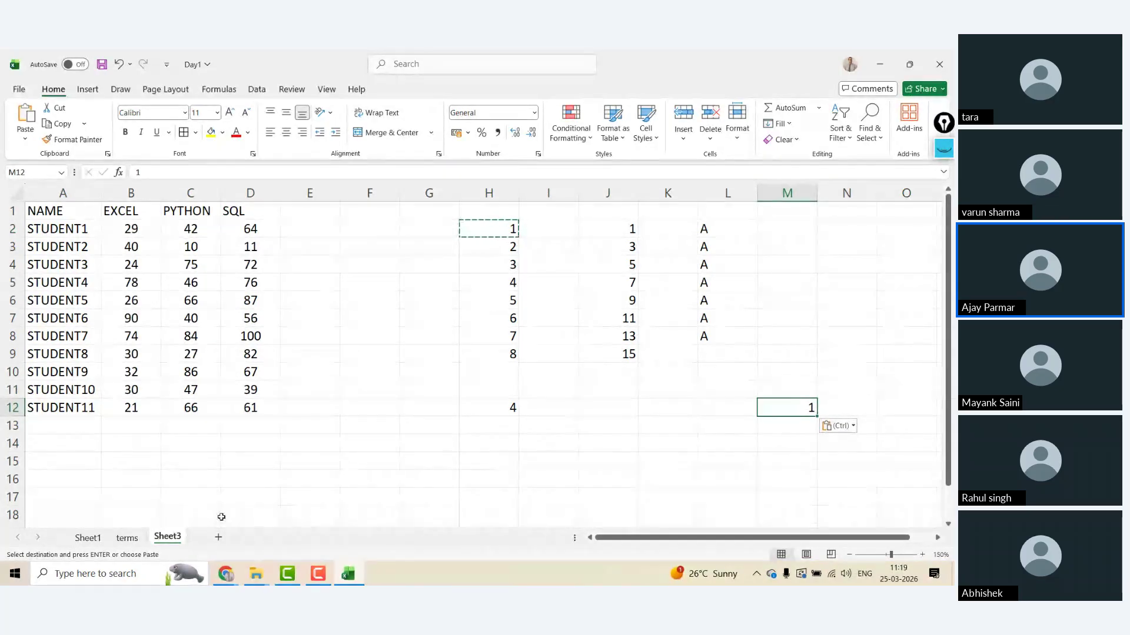
- On the terms sheet, enter CTRL+C in cell A10 and its meaning COPY in B10
left_click(126, 538)
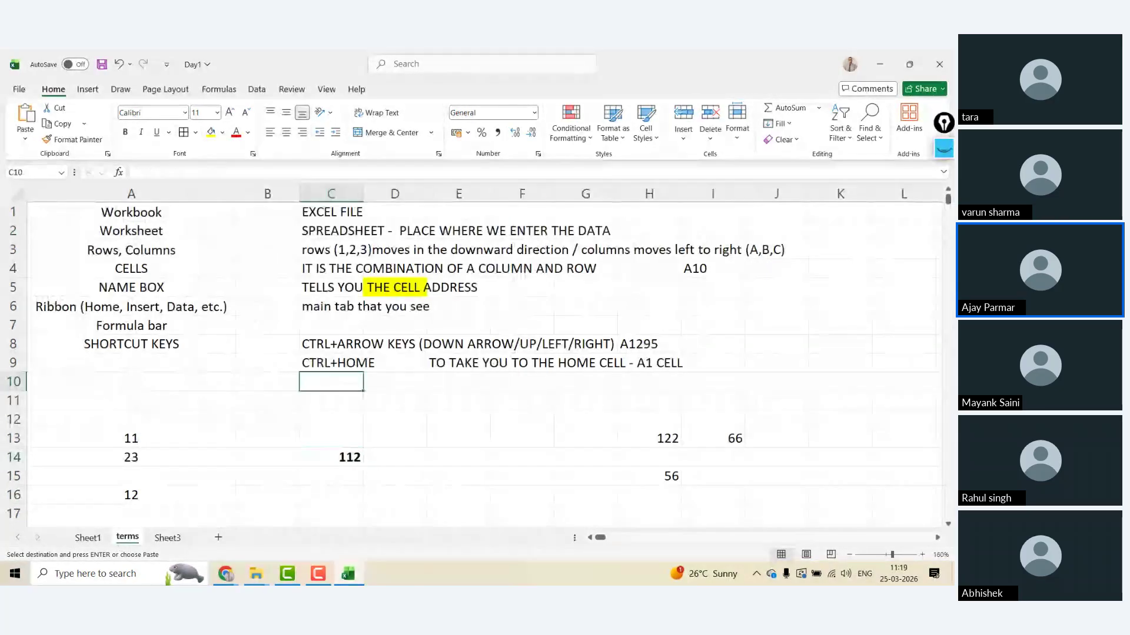
key("Left")
key("Left")
type("CTRL+")
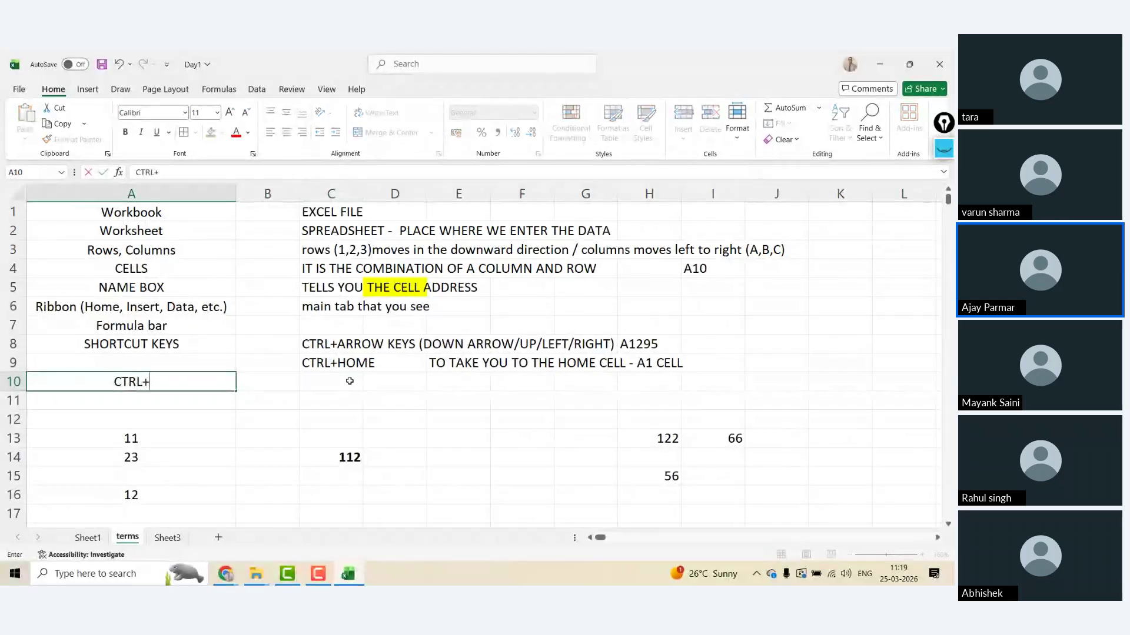
type("C")
key("Tab")
type("COPY")
key("Return")
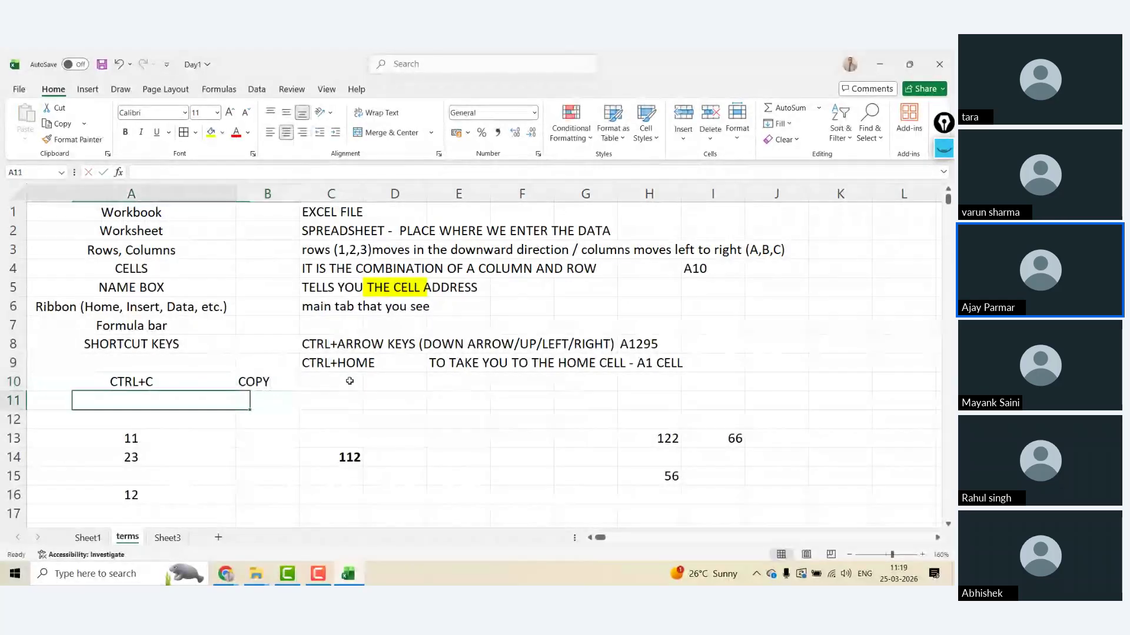
- Enter CTRL+V in A11 with PASTE in B11, and CTRL+X in A12
type("CTRL+V")
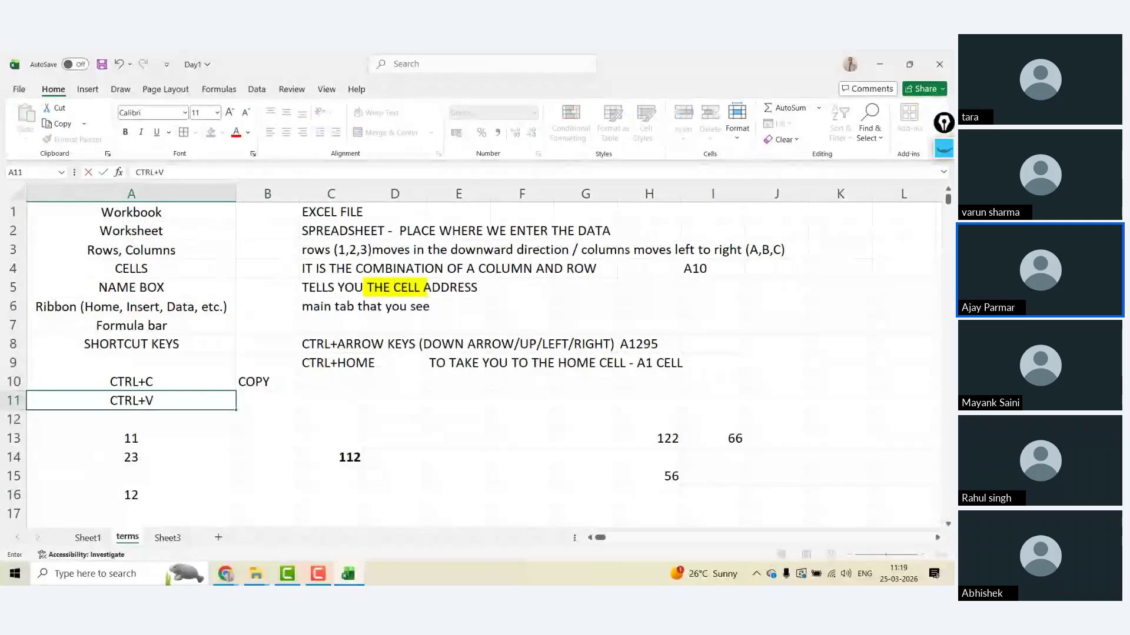
key("Tab")
type("PASTE")
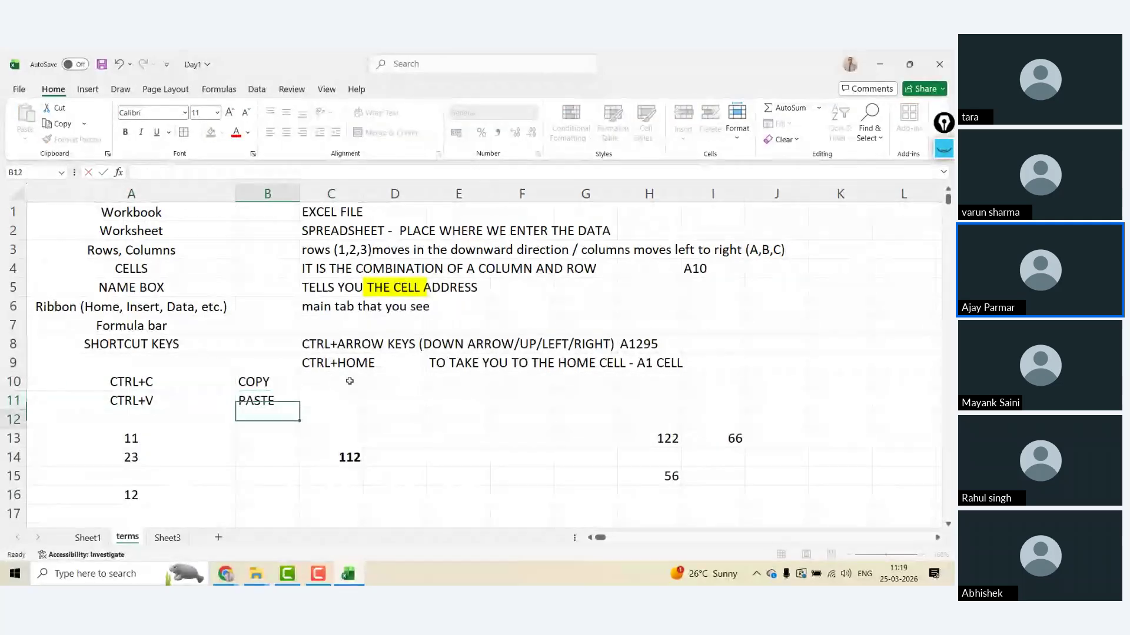
key("Return")
type("CTRL")
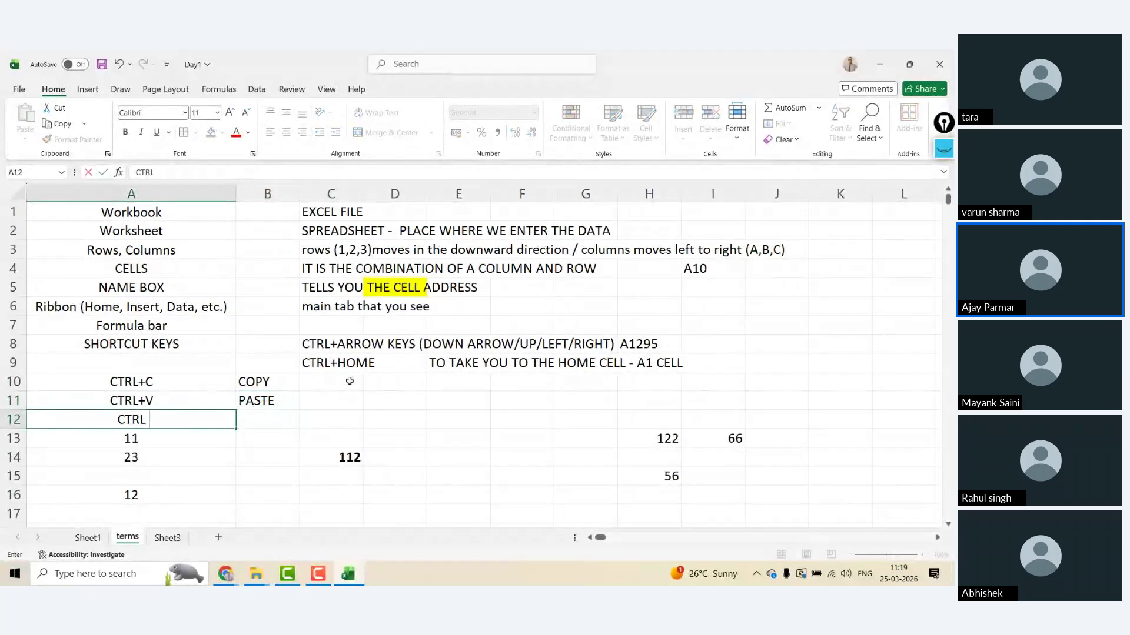
type("+X")
key("Up")
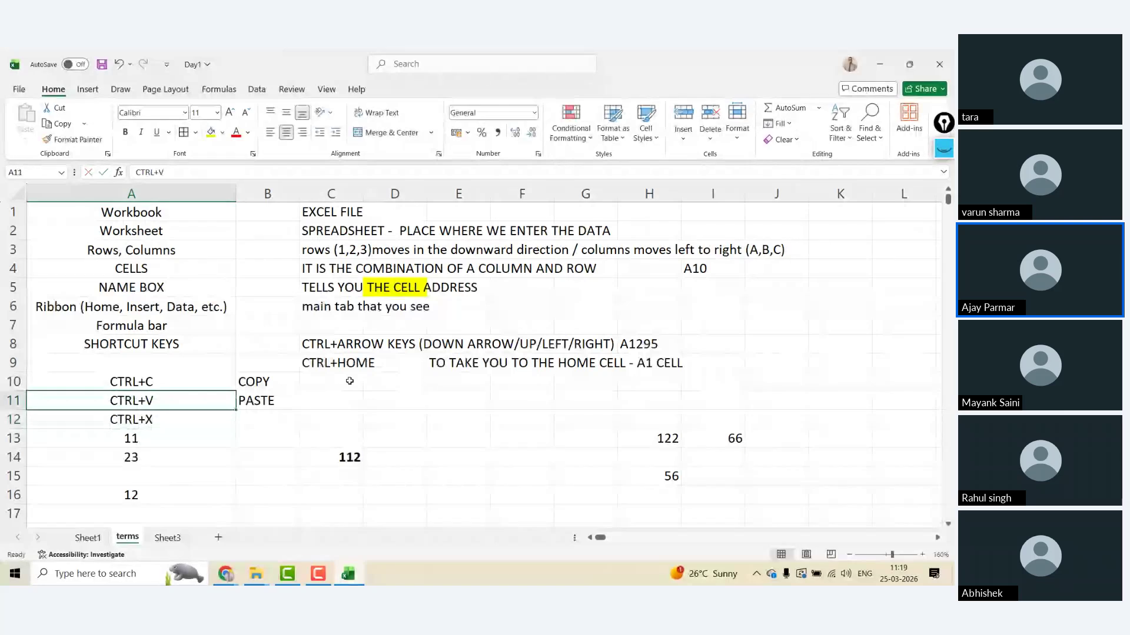
- Cut the Workbook entry from cell A1 and paste it into K1
left_click(162, 213)
key("ctrl+c")
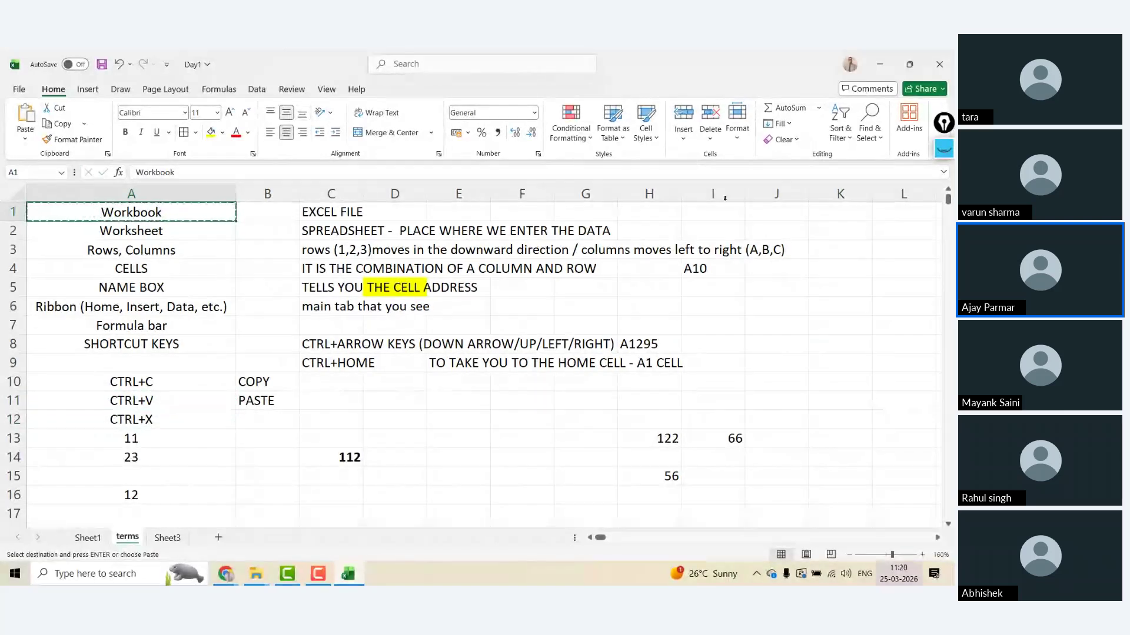
left_click(846, 207)
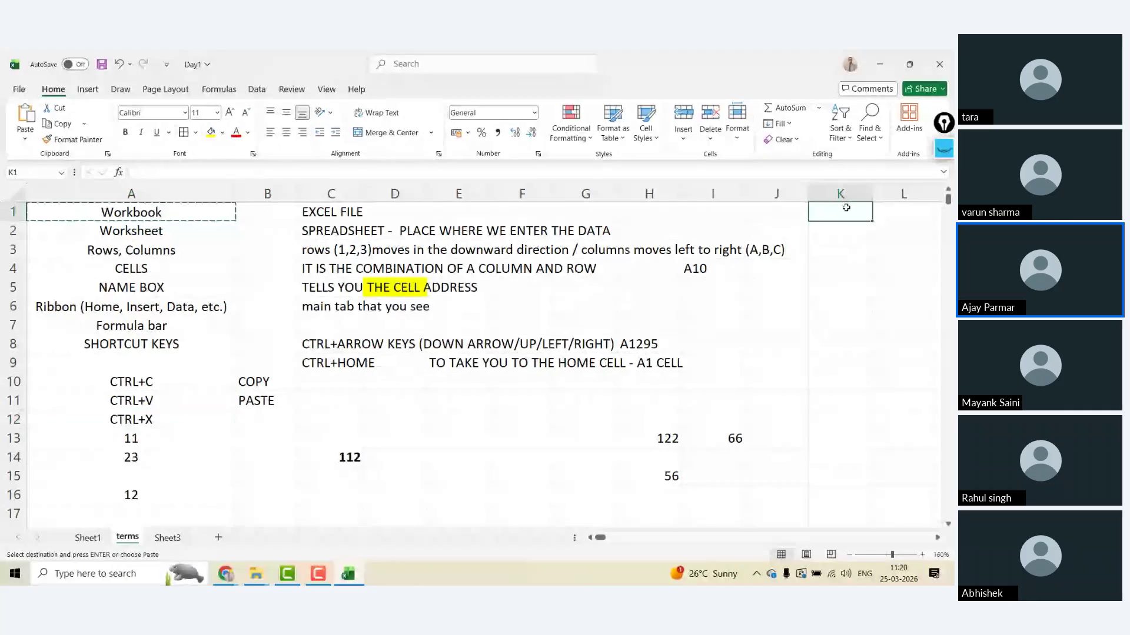
key("ctrl+v")
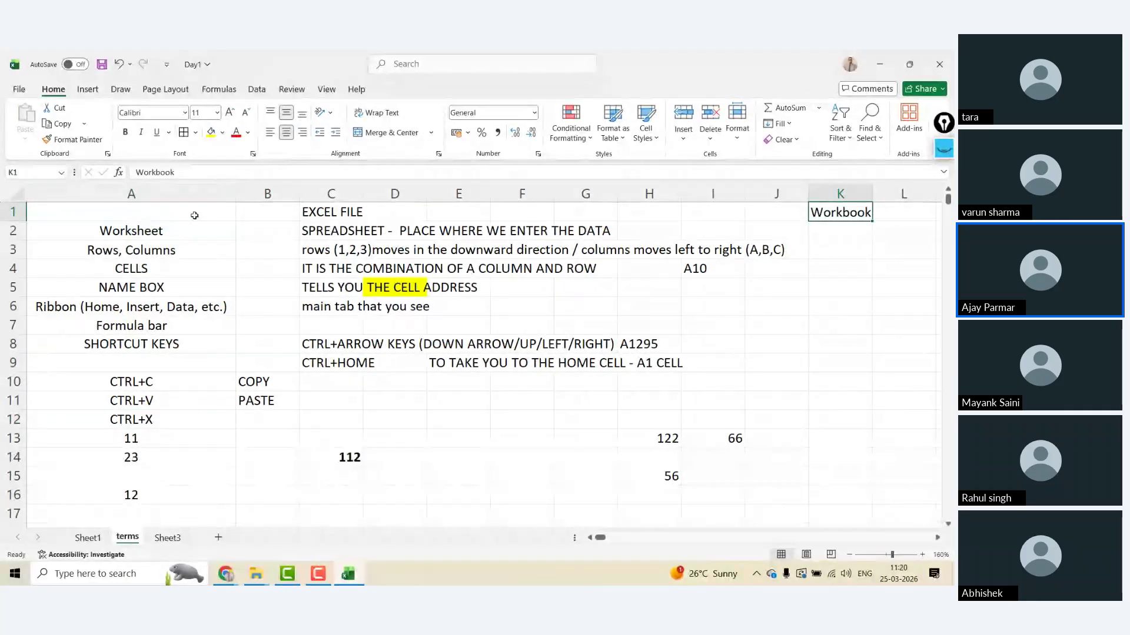
- Copy the Workbook entry from K1 back to A1 and delete it from K1
key("ctrl+c")
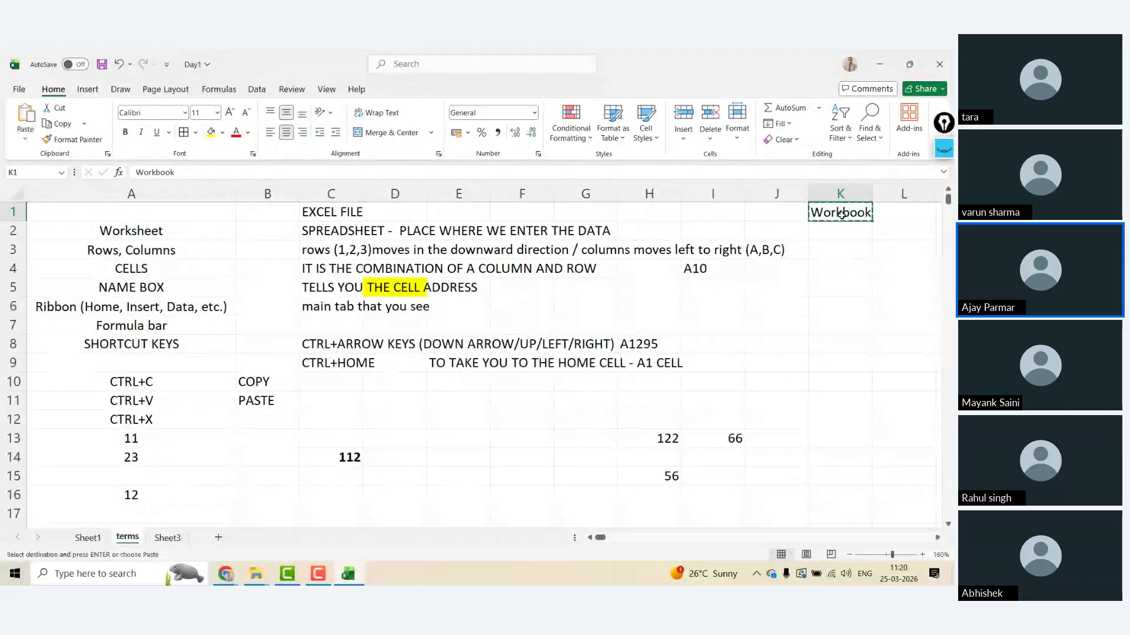
left_click(161, 214)
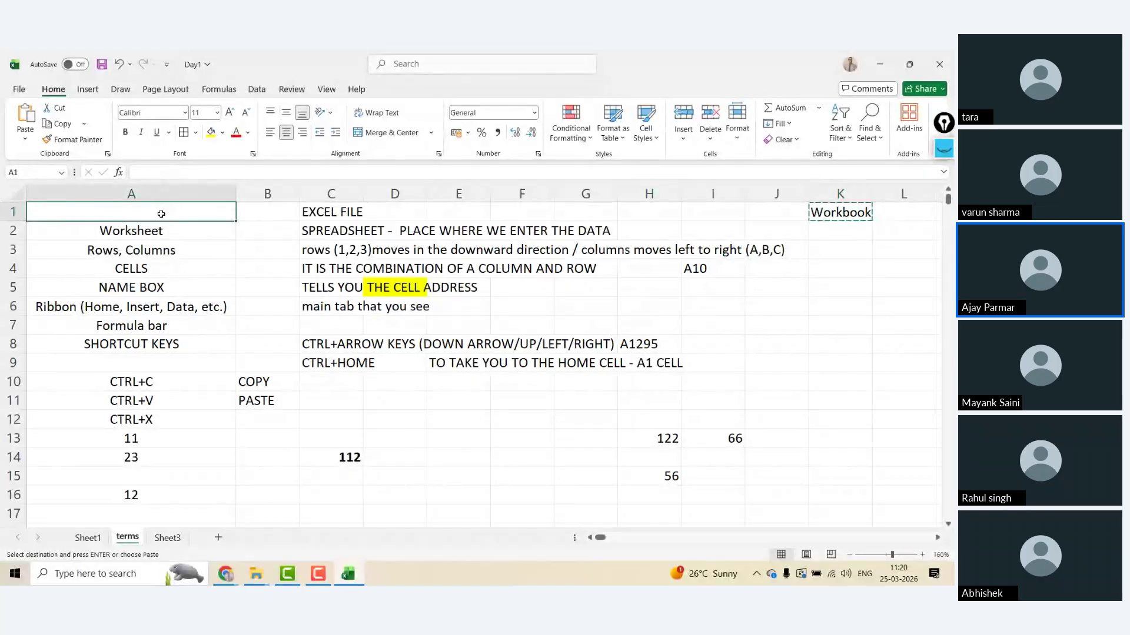
key("ctrl+v")
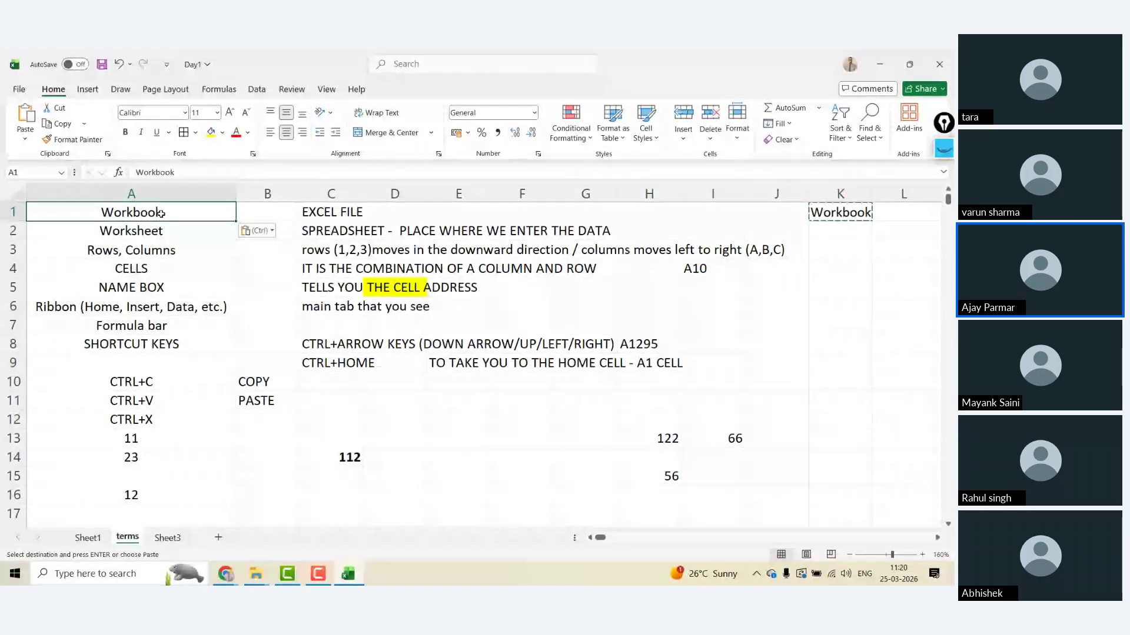
left_click(836, 214)
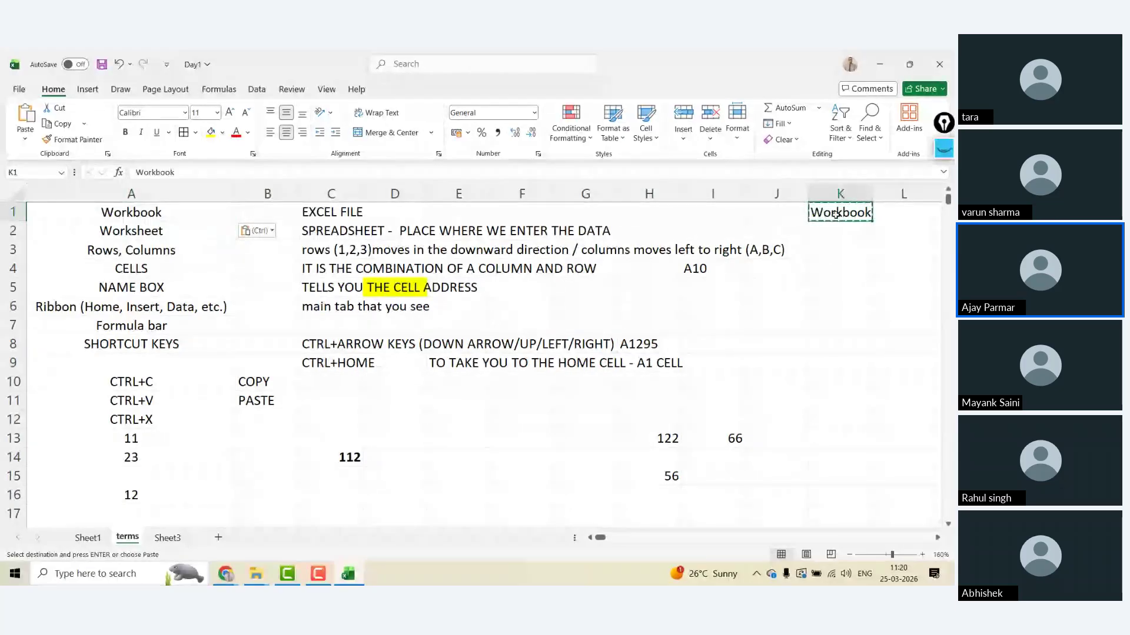
key("Delete")
left_click(138, 216)
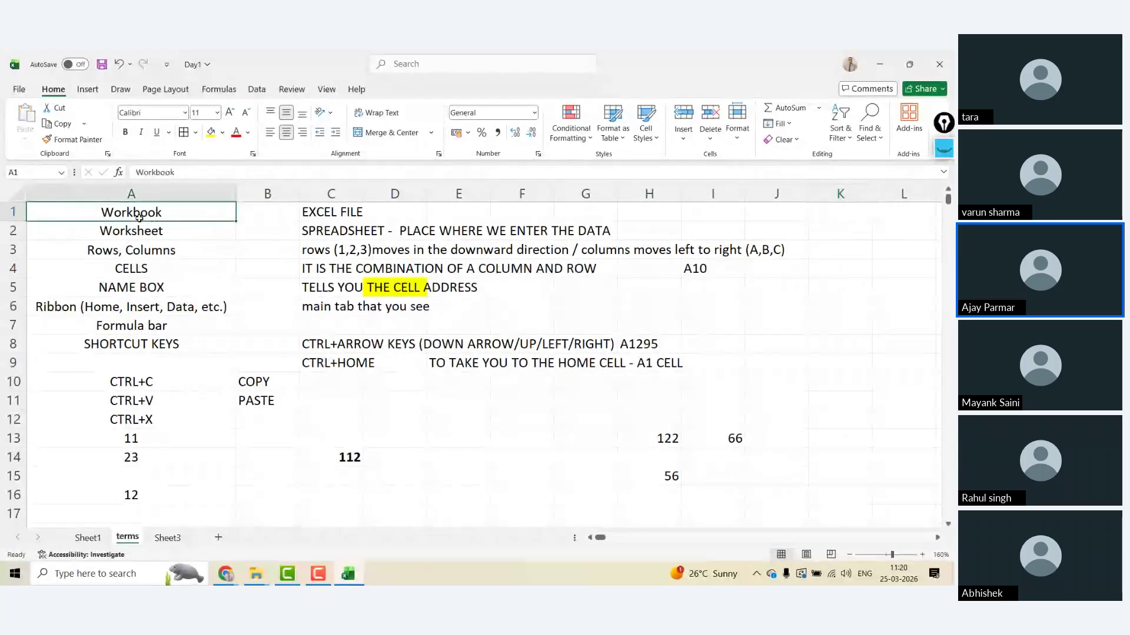
- Enter CUT in cell B12 beside CTRL+X
left_click_drag(140, 382, 267, 420)
key("Right")
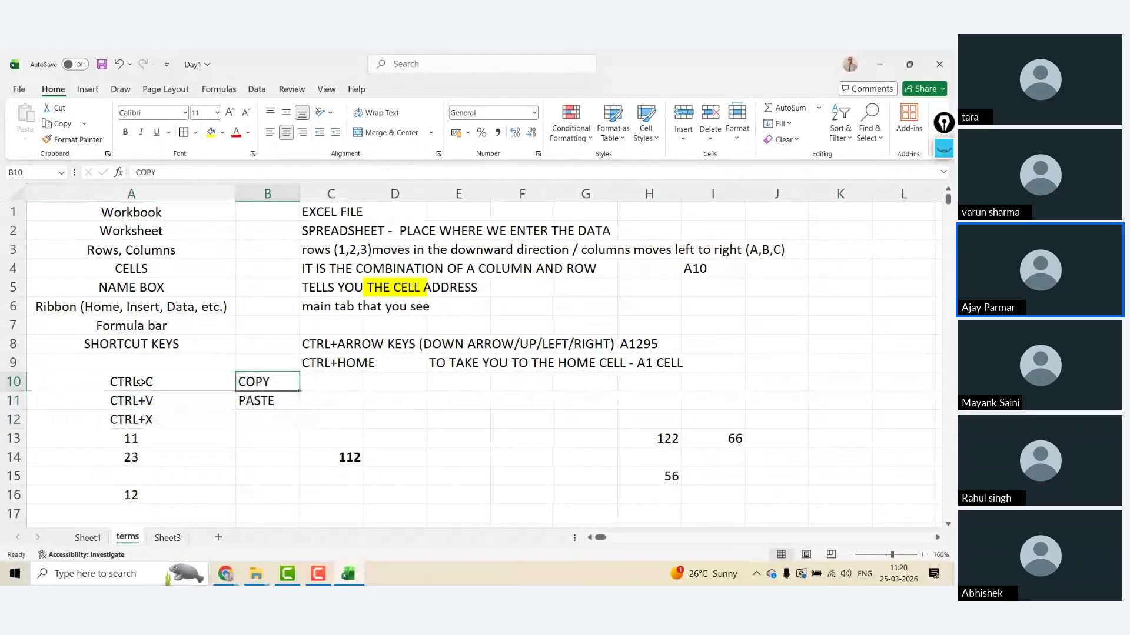
key("Down")
key("Down")
type("CUT")
key("Return")
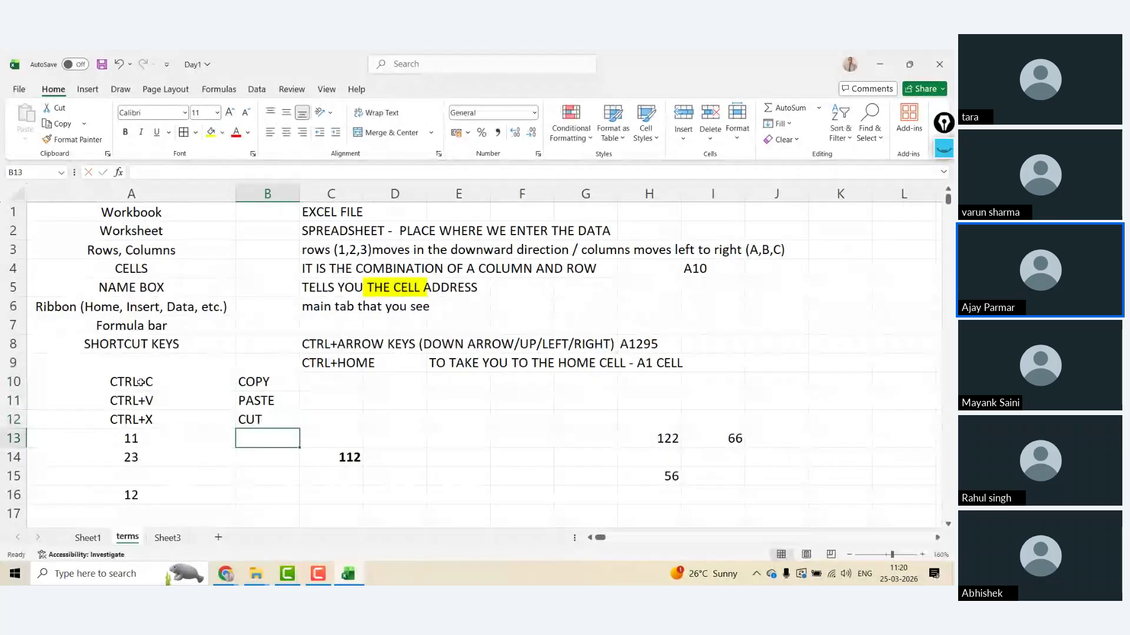
- Make the copy, paste and cut shortcut entries in A10:B12 bold
key("Up")
key("Up")
key("Up")
left_click_drag(141, 382, 268, 419)
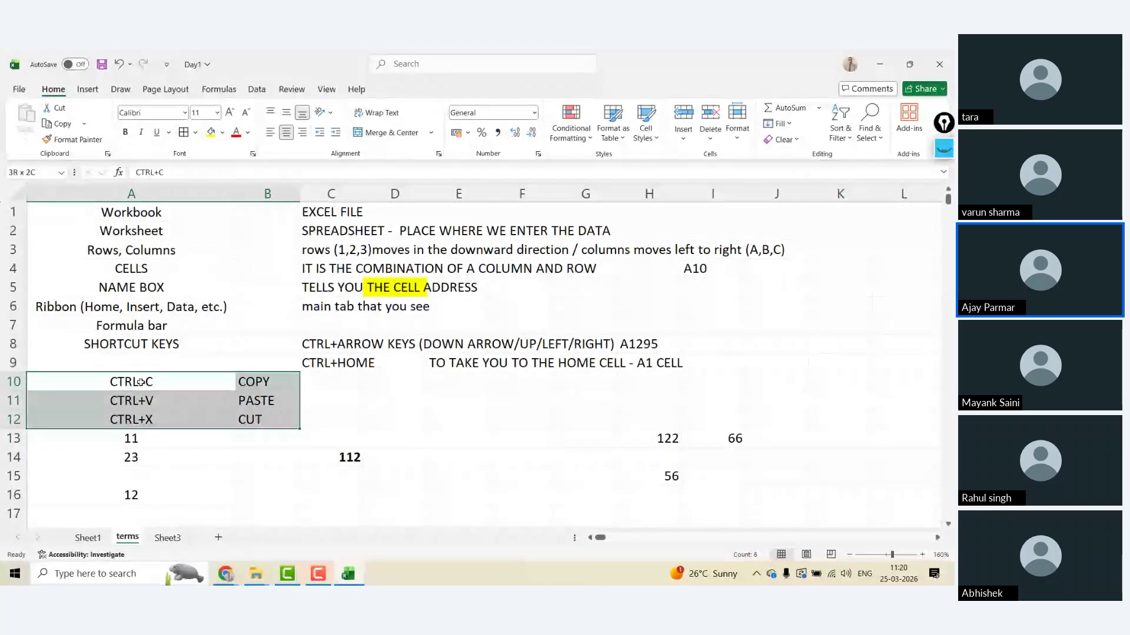
key("ctrl+c")
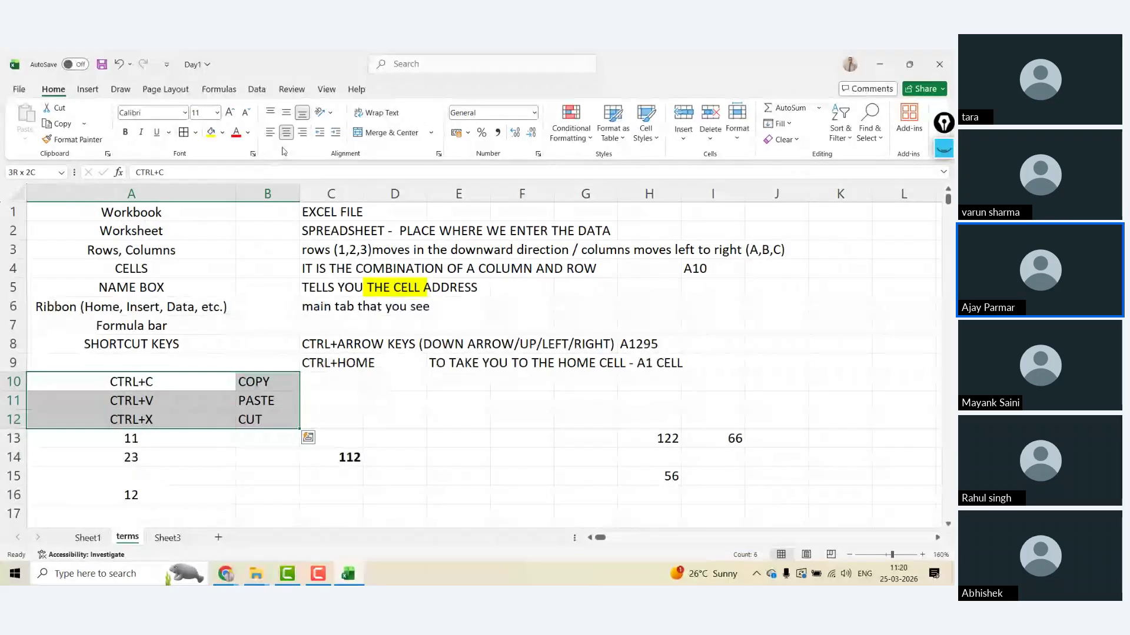
key("ctrl+b")
left_click(166, 235)
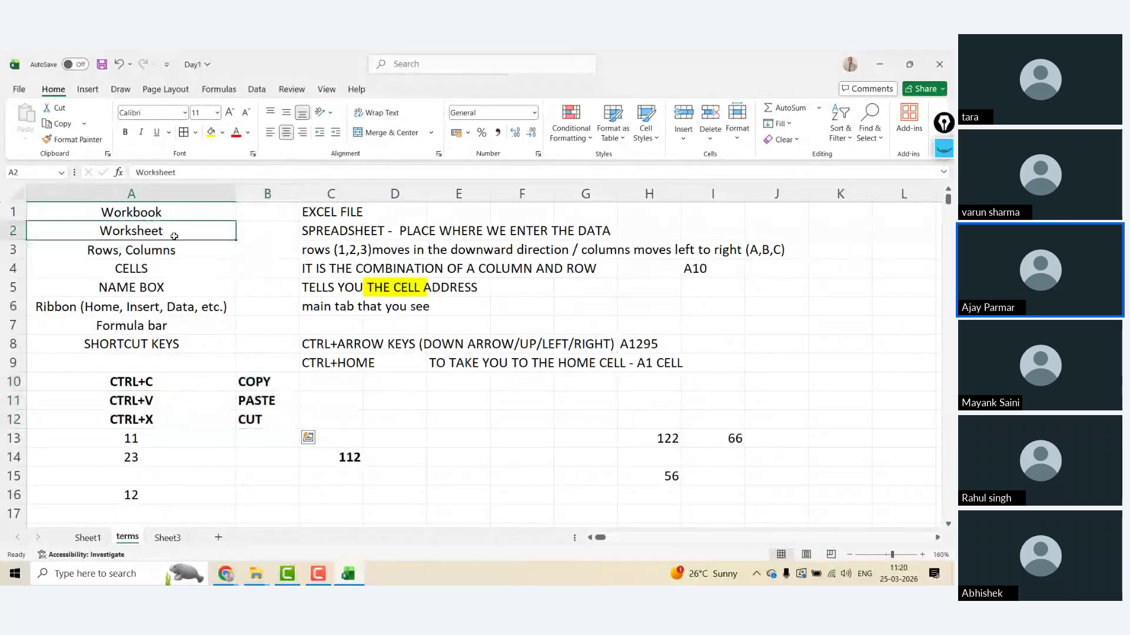
left_click(164, 213)
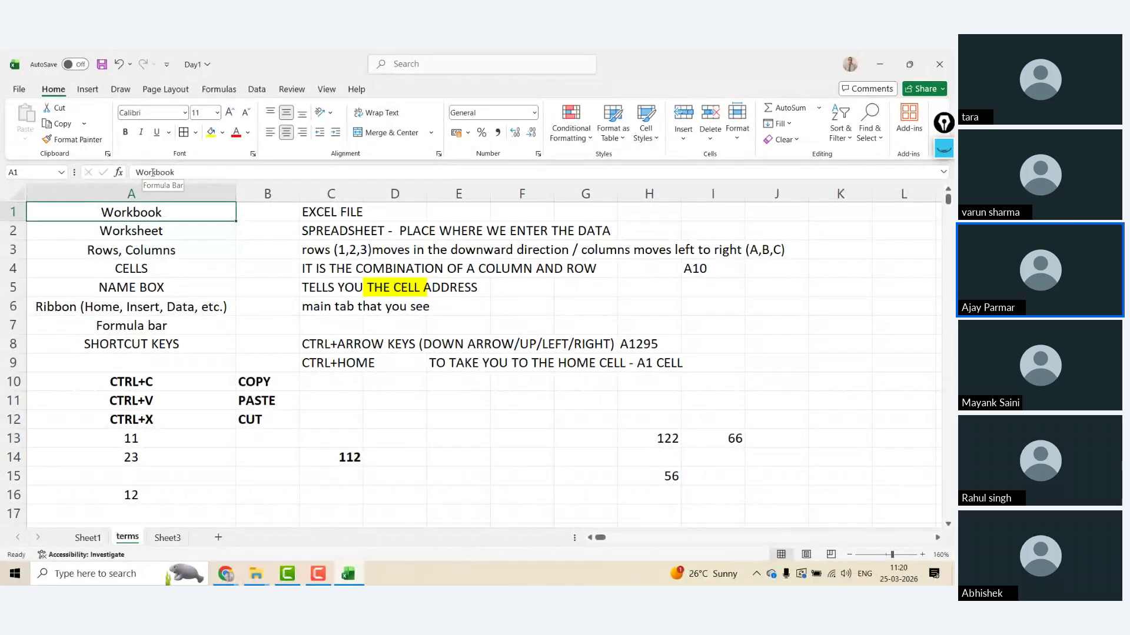
left_click(166, 236)
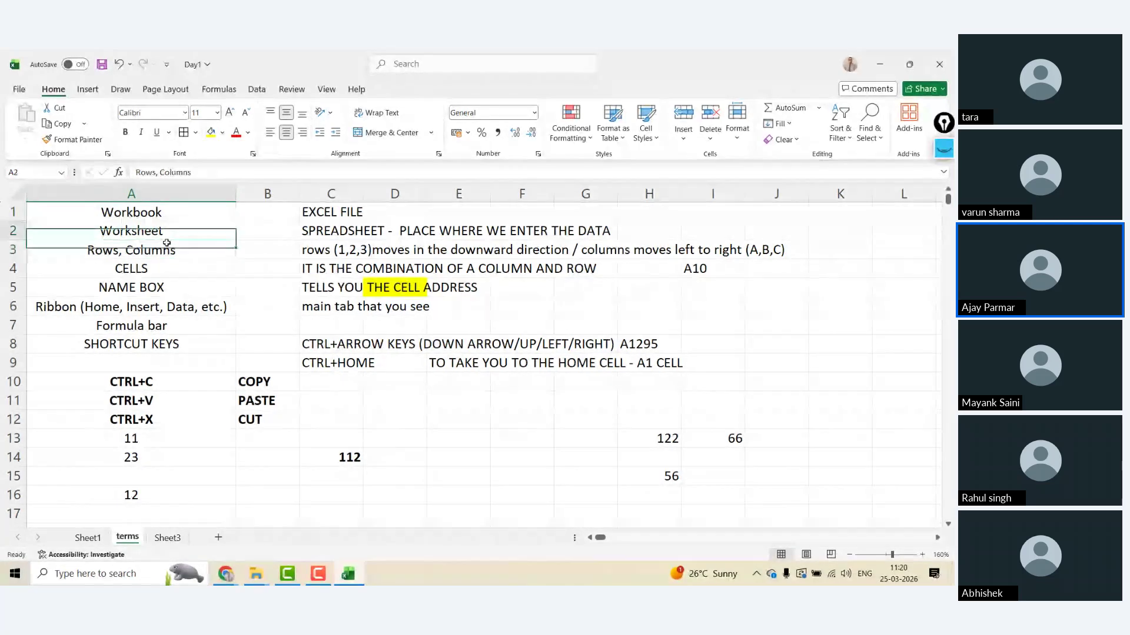
key("ctrl+Home")
left_click(166, 240)
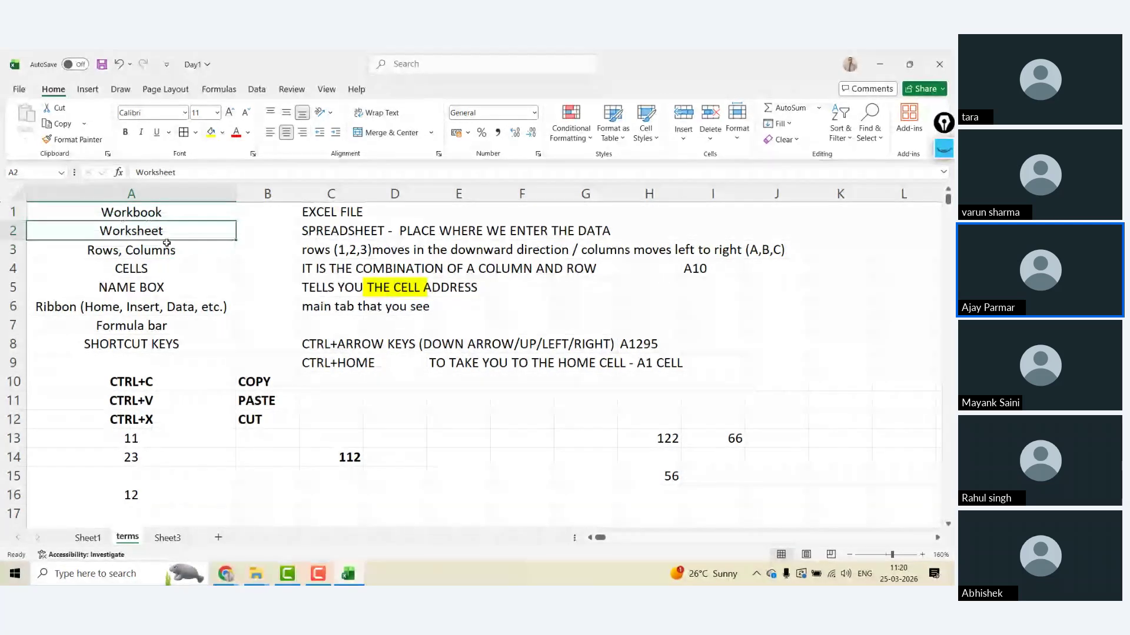
- Change the number in cell A13 to 100 and reselect the dependent sum formula in C14
left_click(356, 456)
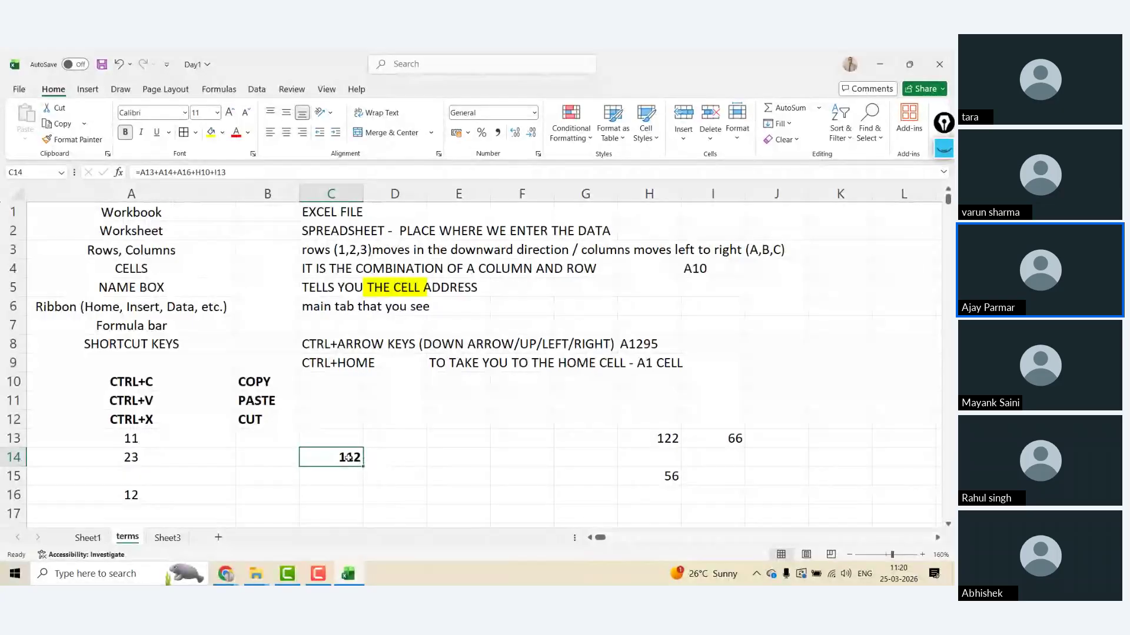
left_click_drag(131, 456, 138, 444)
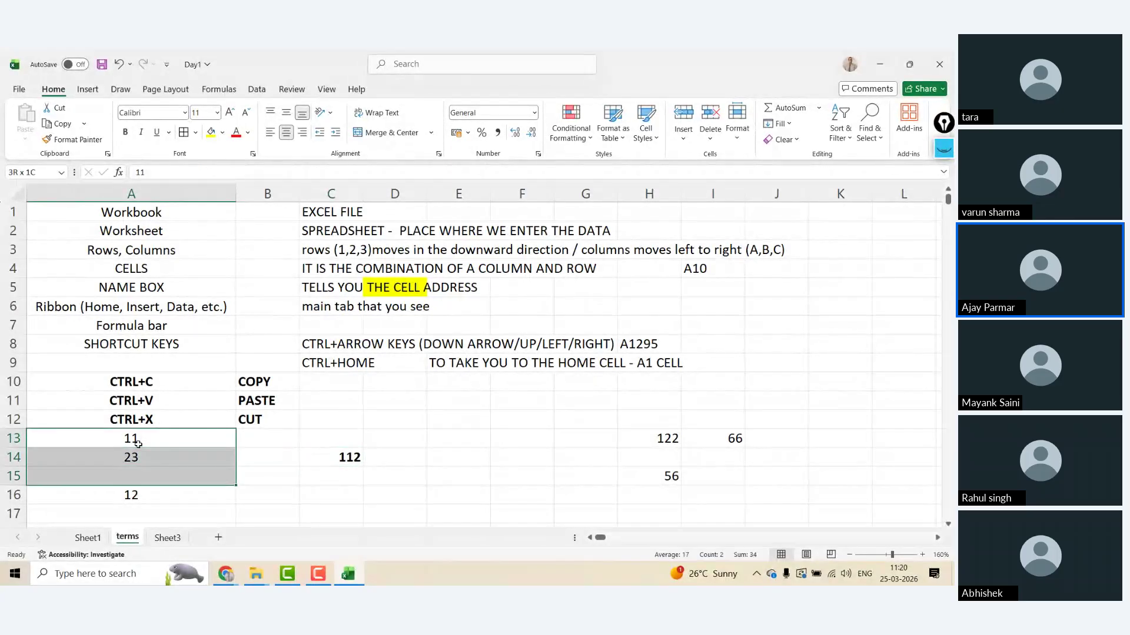
type("100")
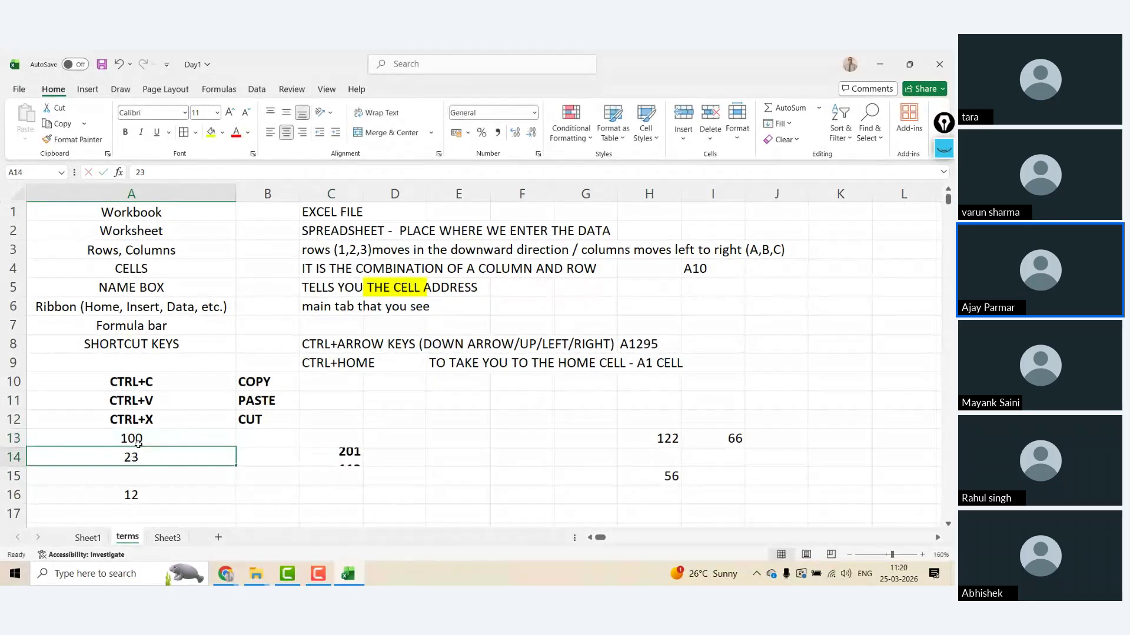
key("Right")
key("Right")
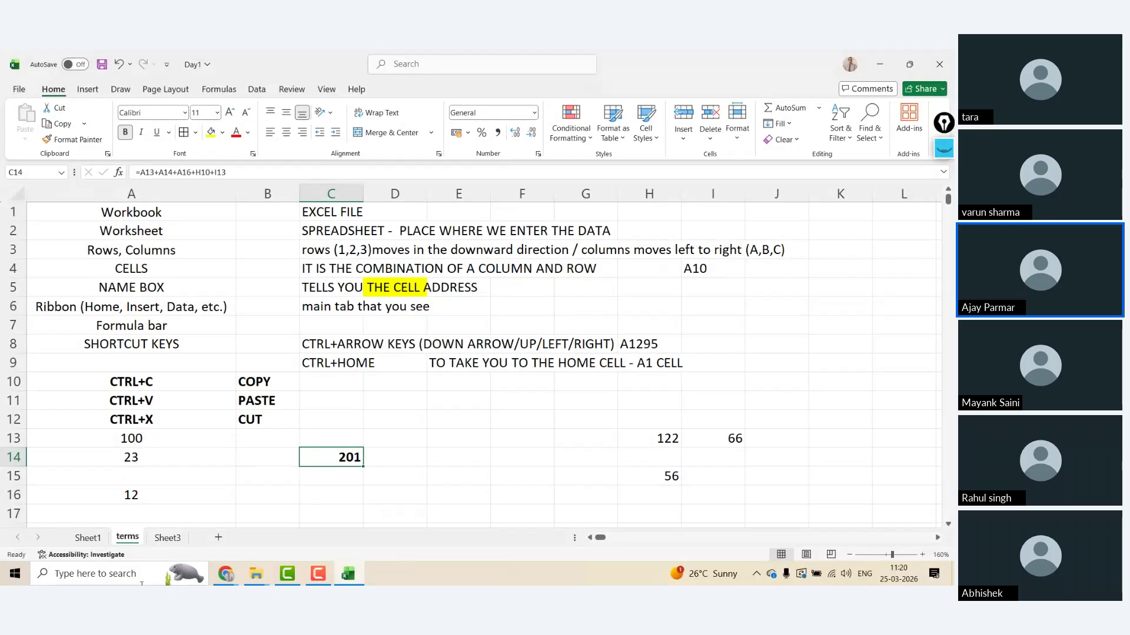
- Switch to Sheet3 and select all the student scores in B2:D12
left_click(167, 537)
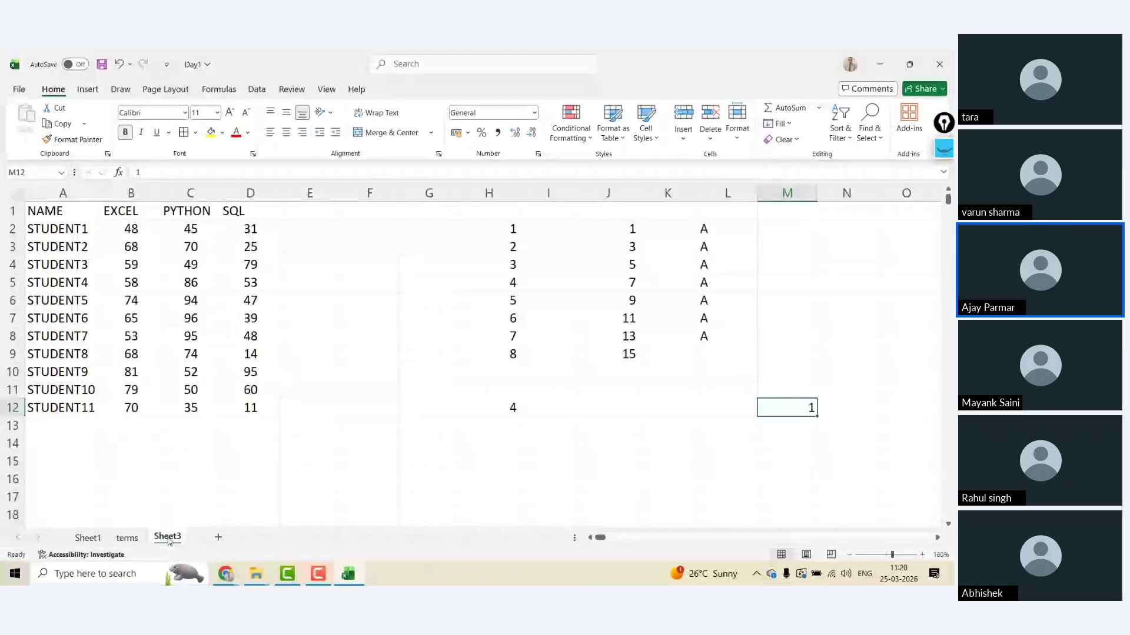
left_click(127, 228)
key("shift+Right")
key("shift+Right")
key("ctrl+shift+Down")
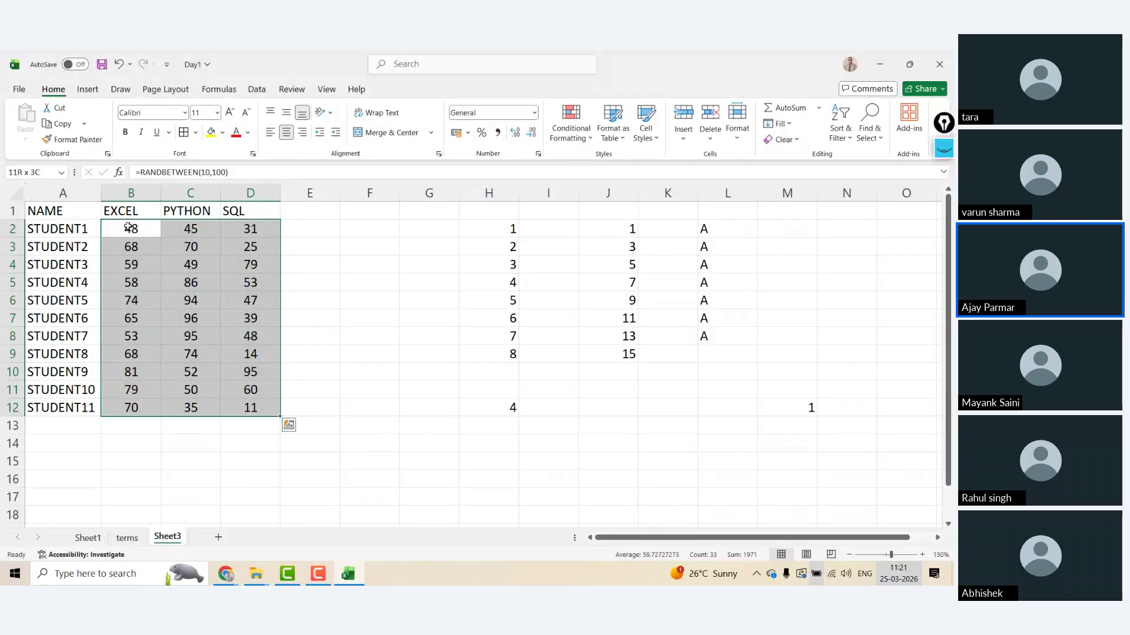
- Enter the label PASTE SPECIAL in cell I15
left_click(529, 460)
type("PASTE")
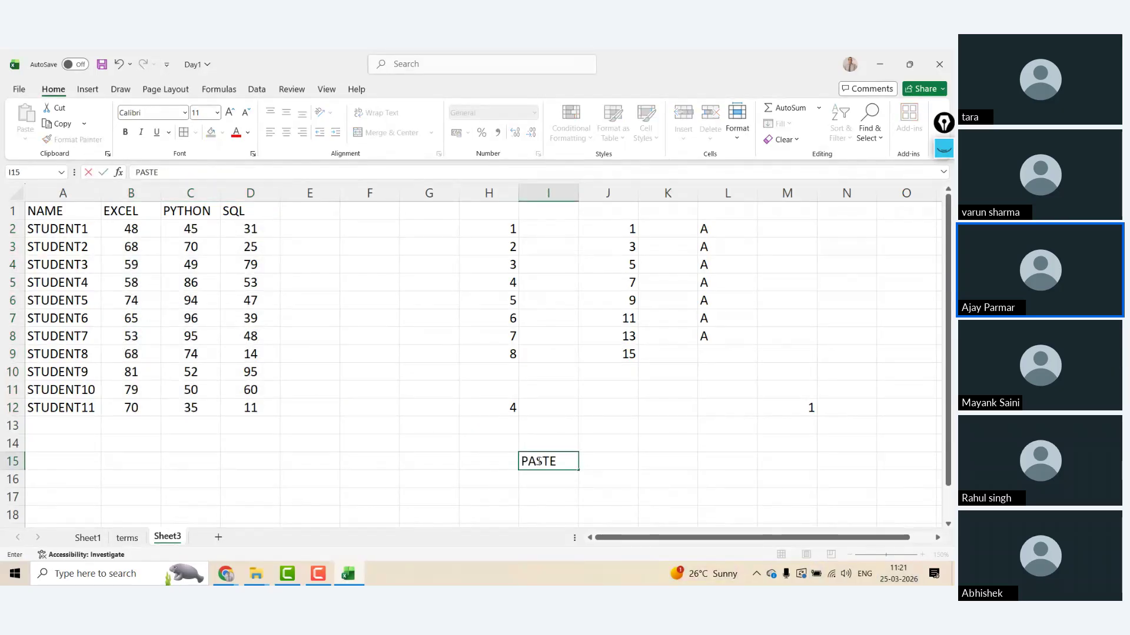
type(" SPECILA")
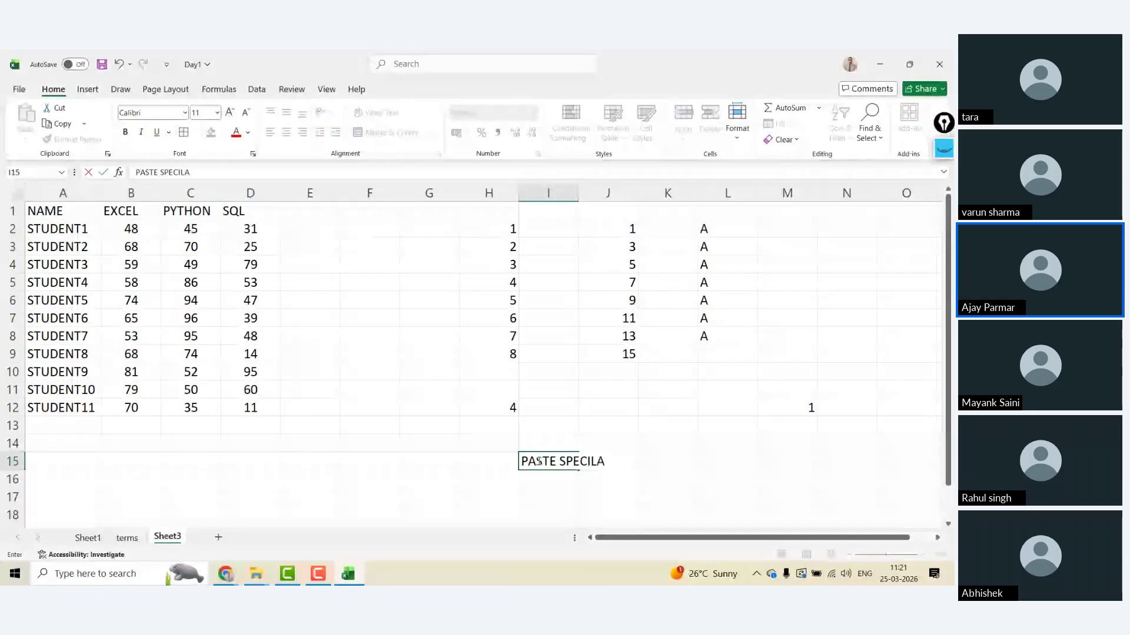
key("BackSpace")
key("BackSpace")
type("AL")
key("Return")
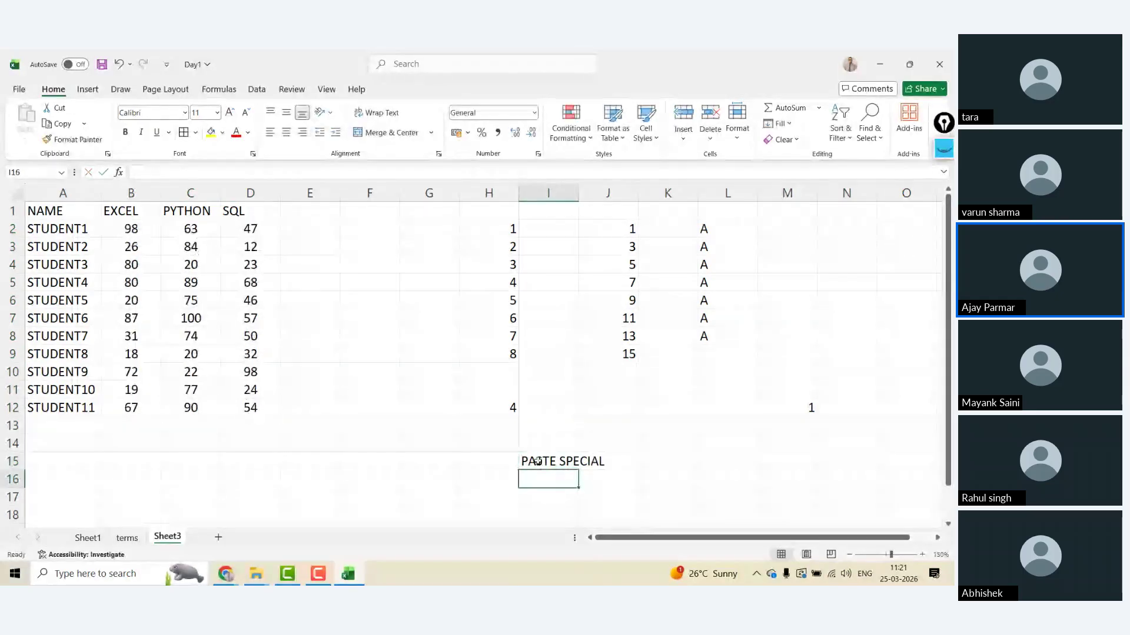
- Enter the shortcut ALT+E+S in cell H15, beside the PASTE SPECIAL label
key("Up")
key("Left")
type("ALT+E+S")
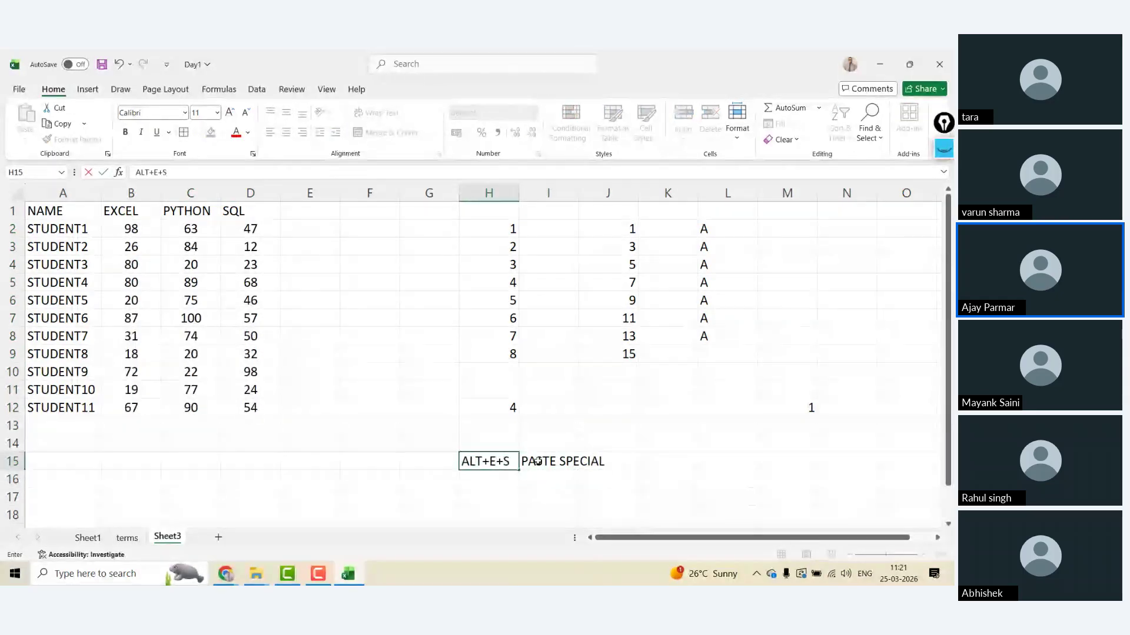
key("Return")
key("Up")
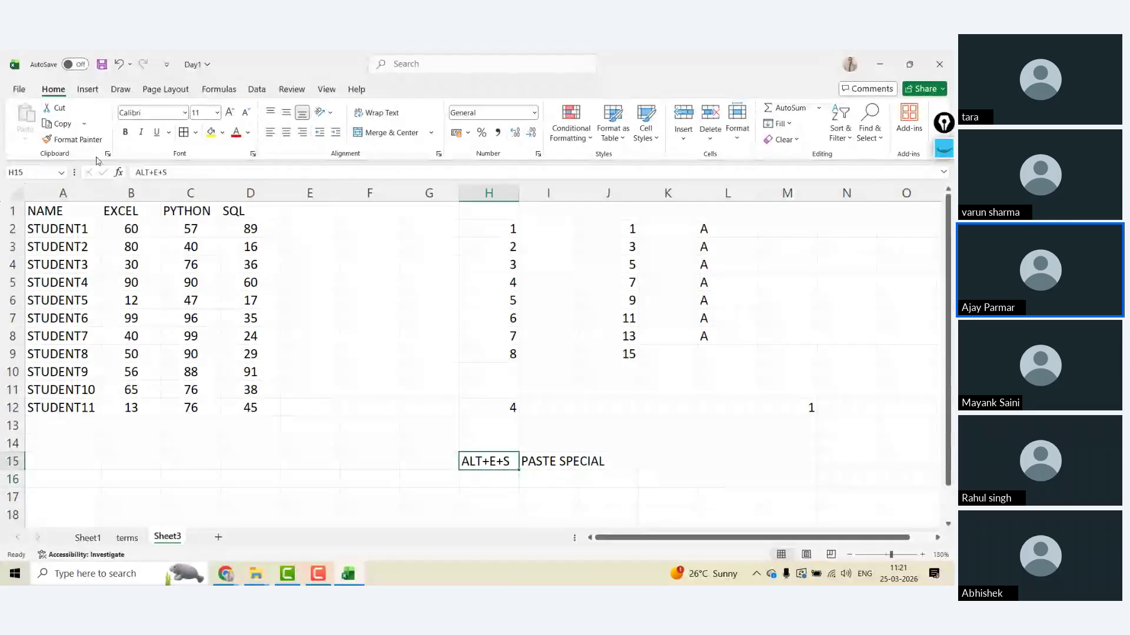
- Copy the student scores in B2:D12 and open the Paste Special options
left_click(128, 230)
key("shift+Right")
key("shift+Right")
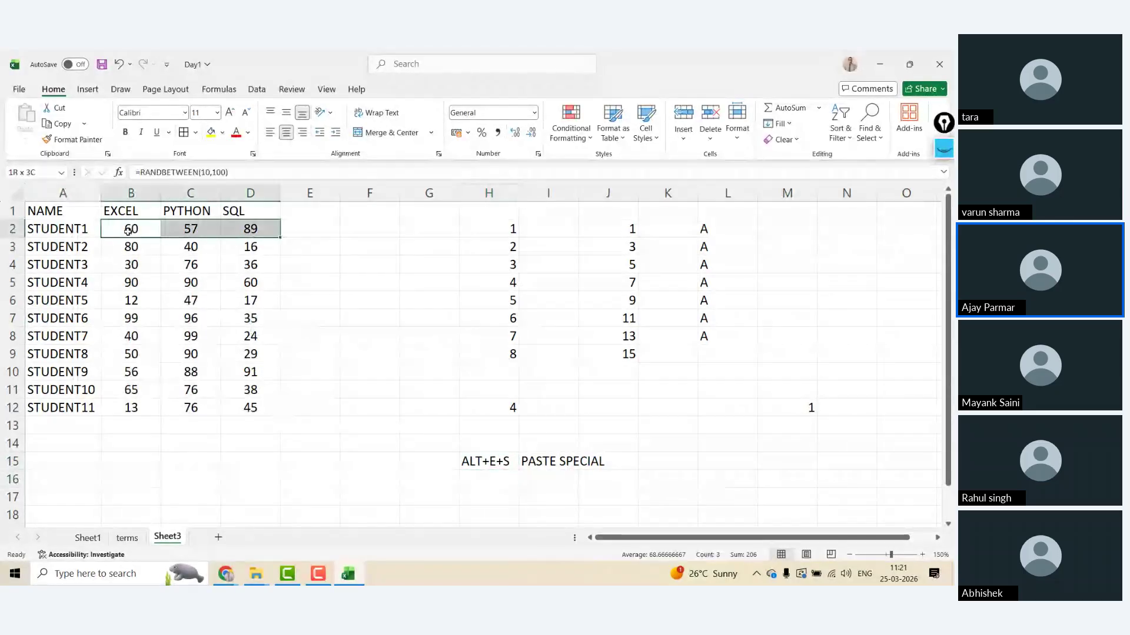
key("ctrl+shift+Down")
key("ctrl+c")
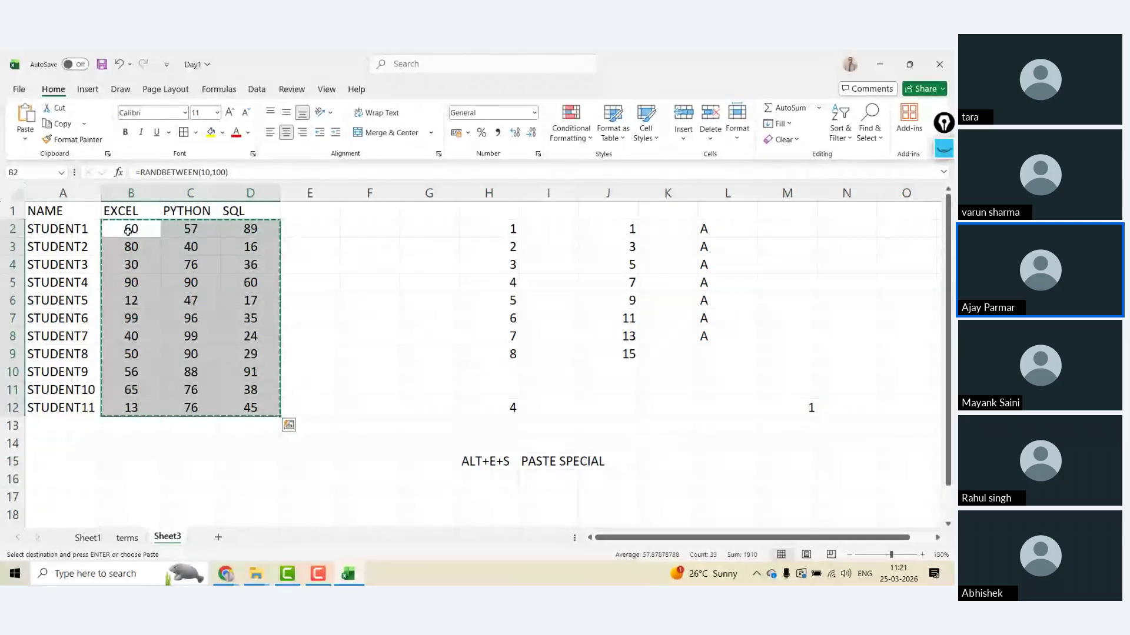
key("alt+e")
key("s")
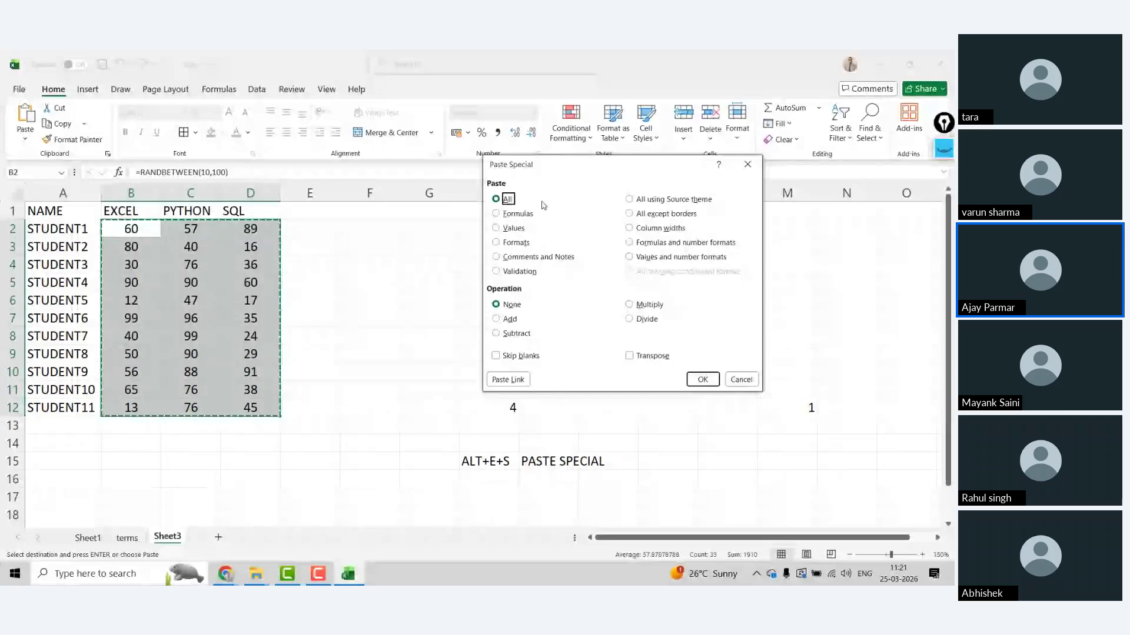
- Choose Values in Paste Special, capture a screen snip of the dialog, and close it without pasting
key("super+shift+s")
left_click_drag(482, 153, 767, 407)
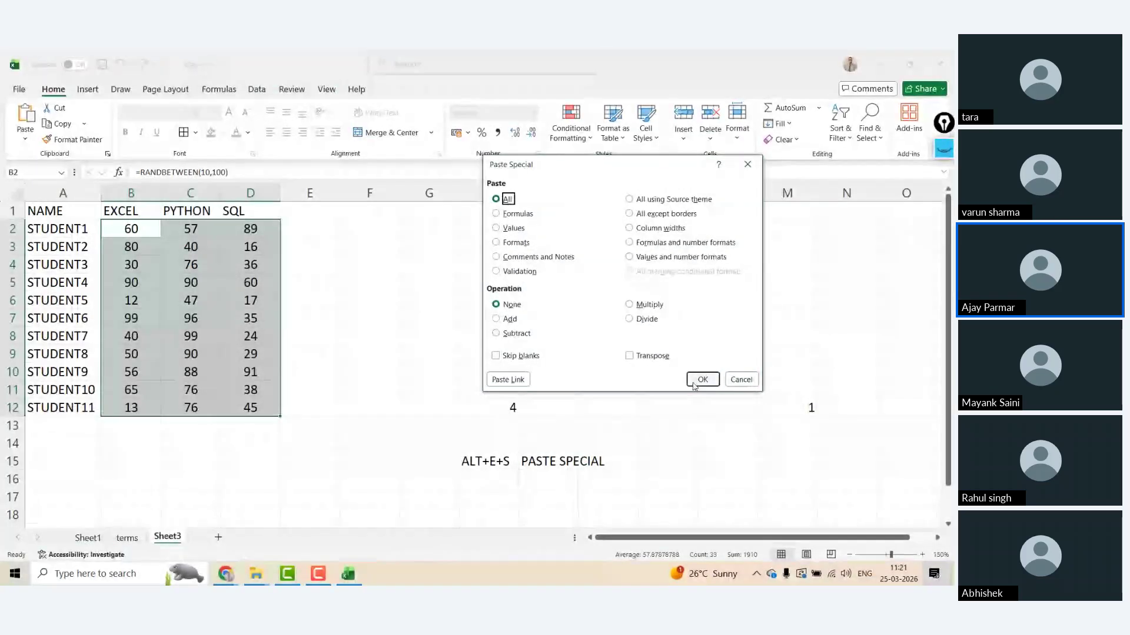
left_click(514, 229)
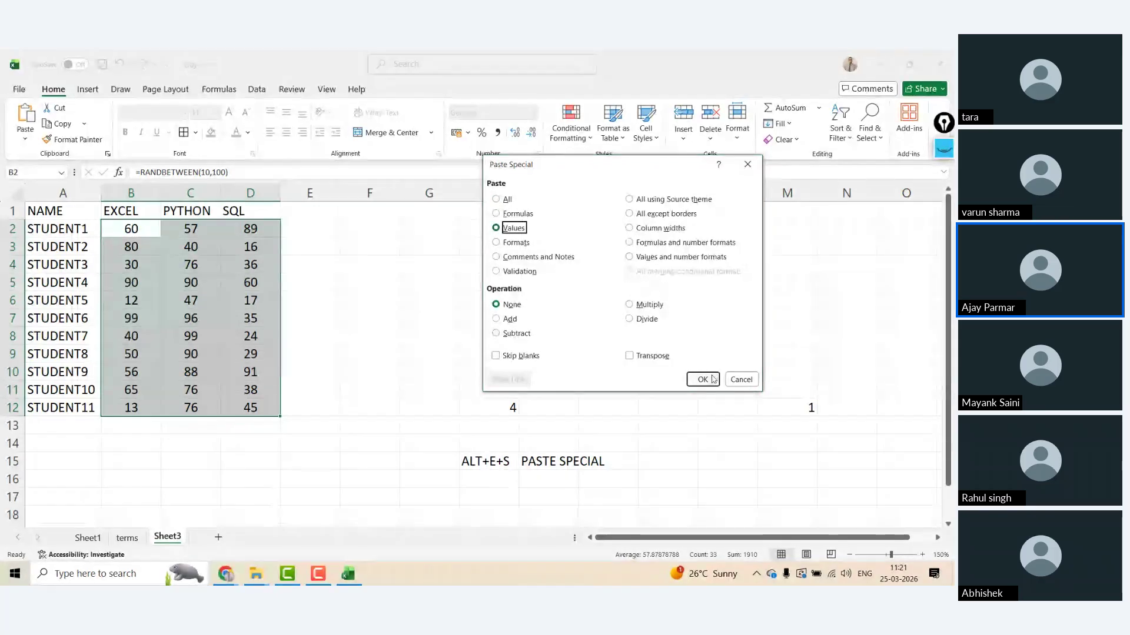
key("super+shift+s")
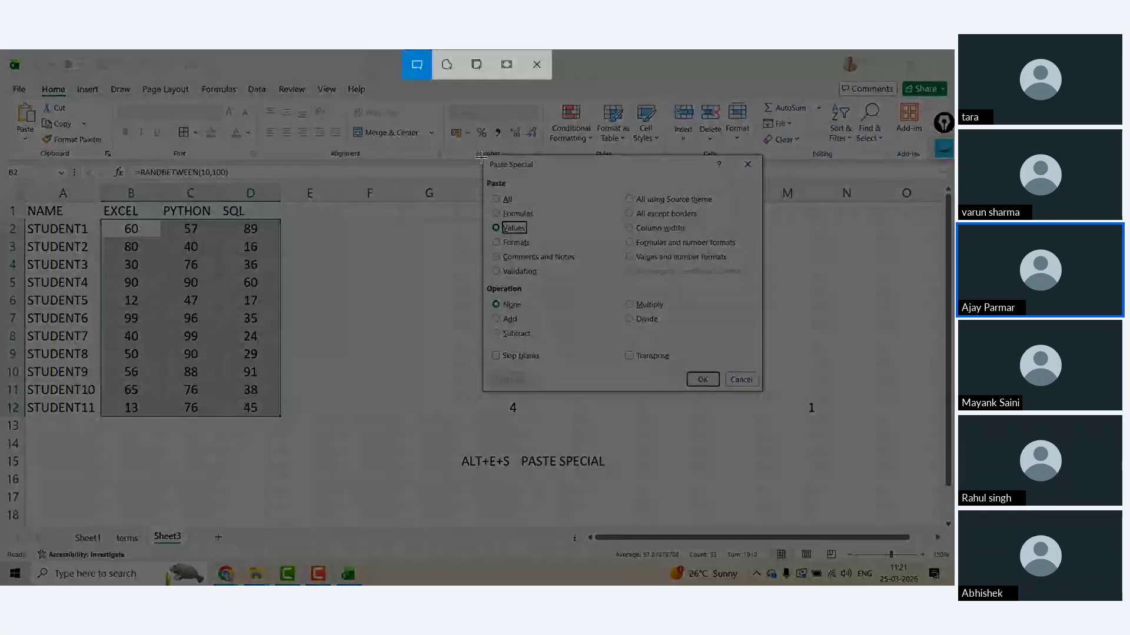
left_click_drag(479, 153, 781, 400)
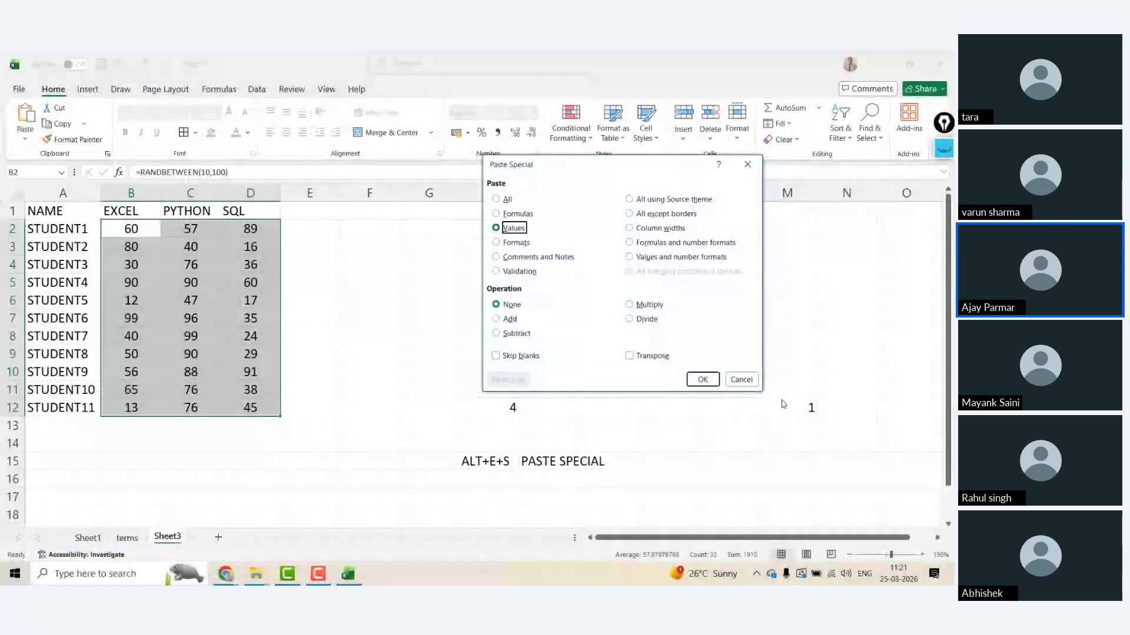
key("Escape")
- Paste the captured Paste Special picture at cell M2 and shrink it beside the number lists
left_click(230, 263)
key("Left")
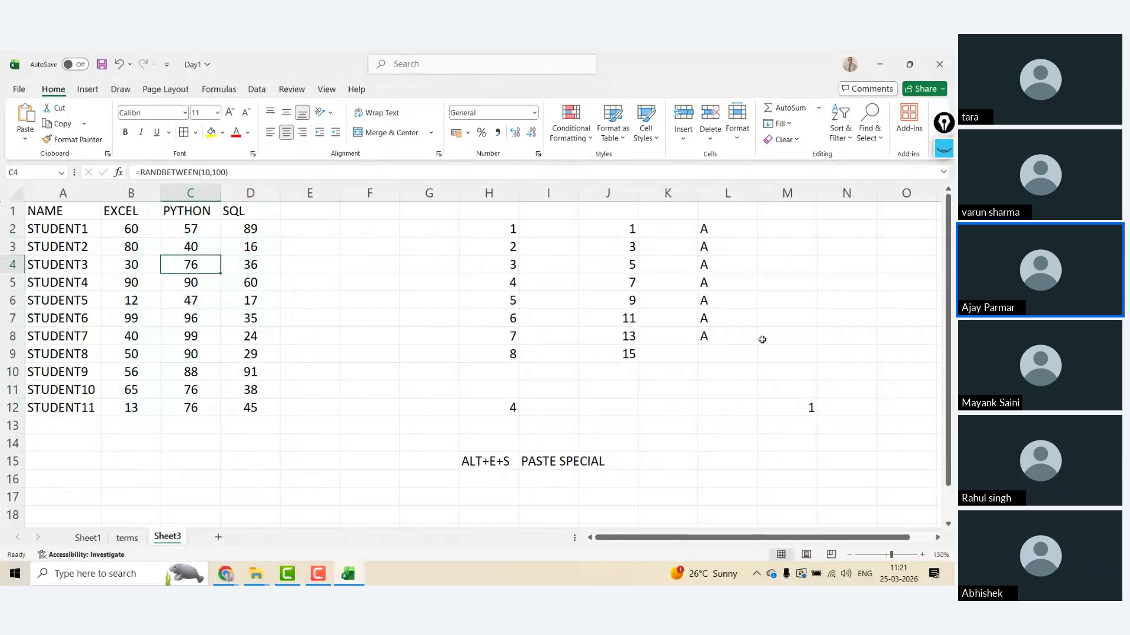
left_click(777, 222)
key("ctrl+v")
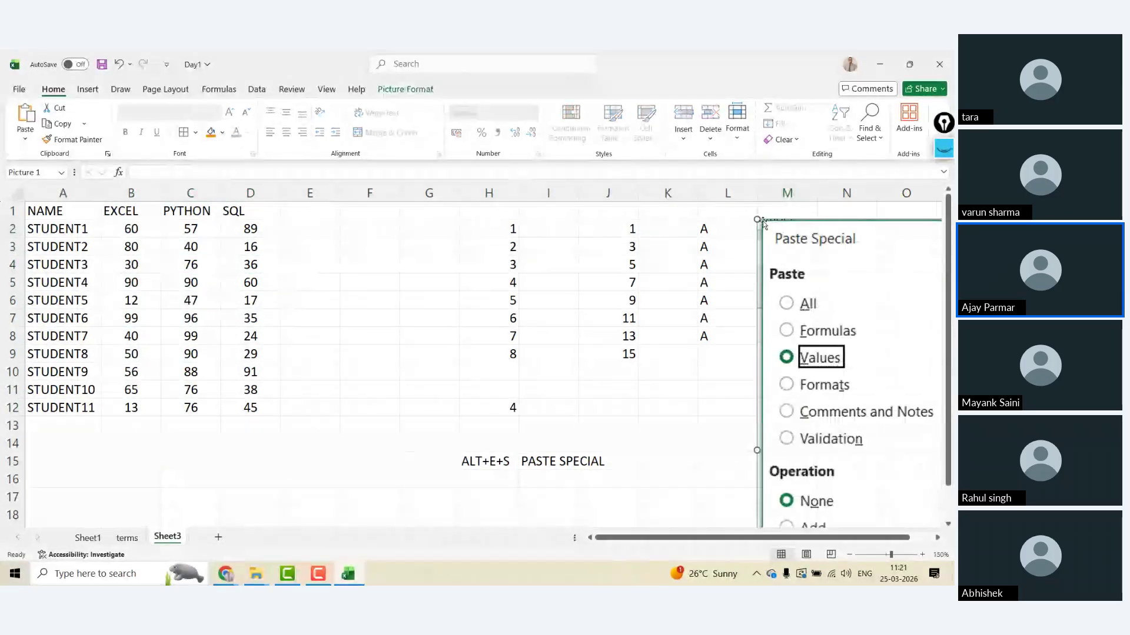
left_click_drag(757, 220, 837, 312)
left_click_drag(884, 401, 785, 294)
left_click_drag(745, 203, 819, 277)
left_click_drag(880, 386, 818, 345)
- Copy the scores in B2:D12 and paste them in place as Values with Paste Special, replacing the RANDBETWEEN formulas
left_click(143, 205)
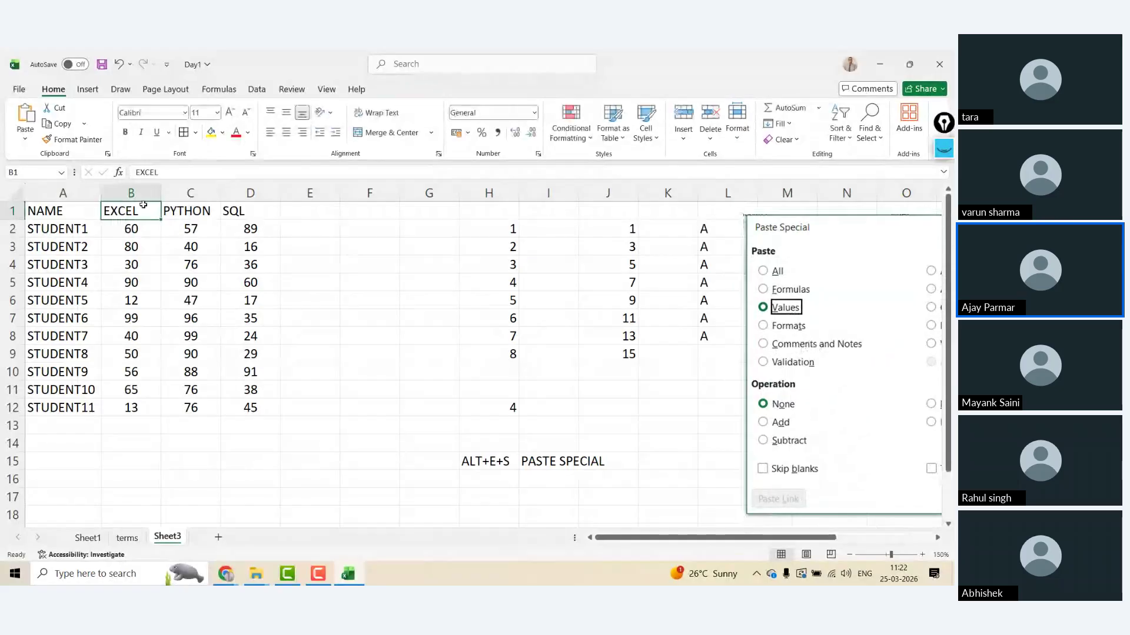
key("Down")
key("ctrl+shift+Right")
key("ctrl+shift+Down")
key("ctrl+c")
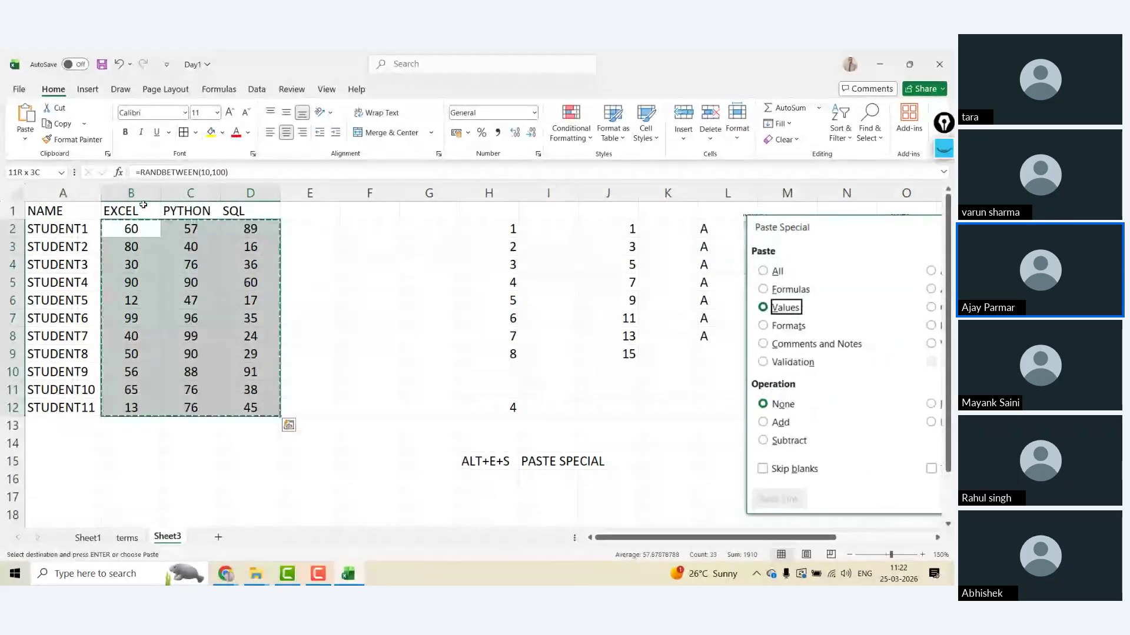
key("alt")
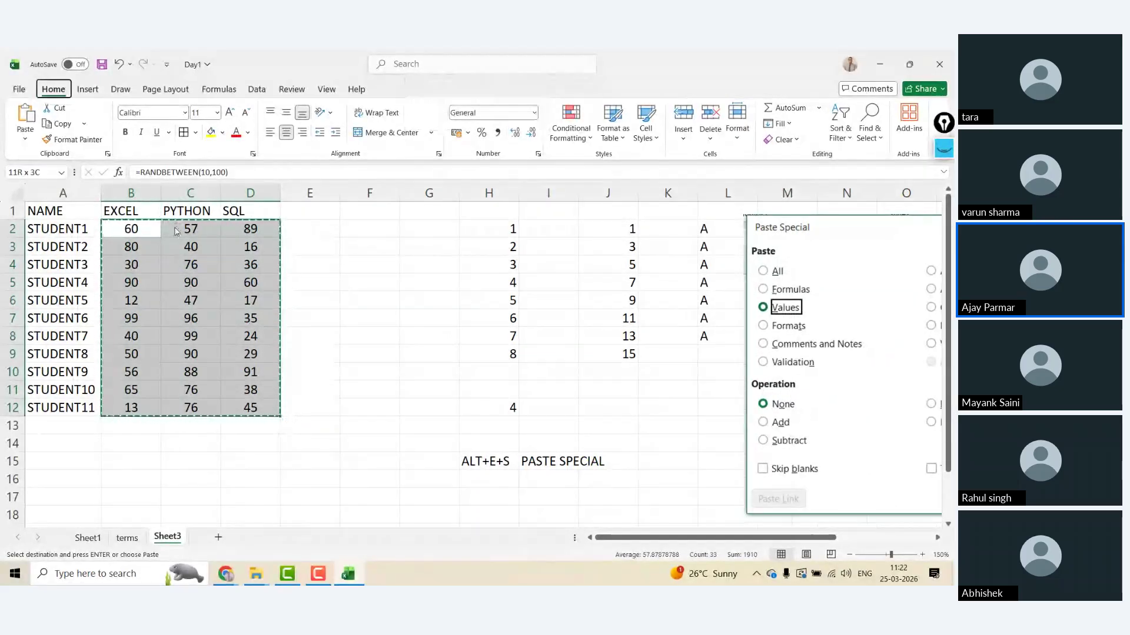
key("e")
key("s")
key("v")
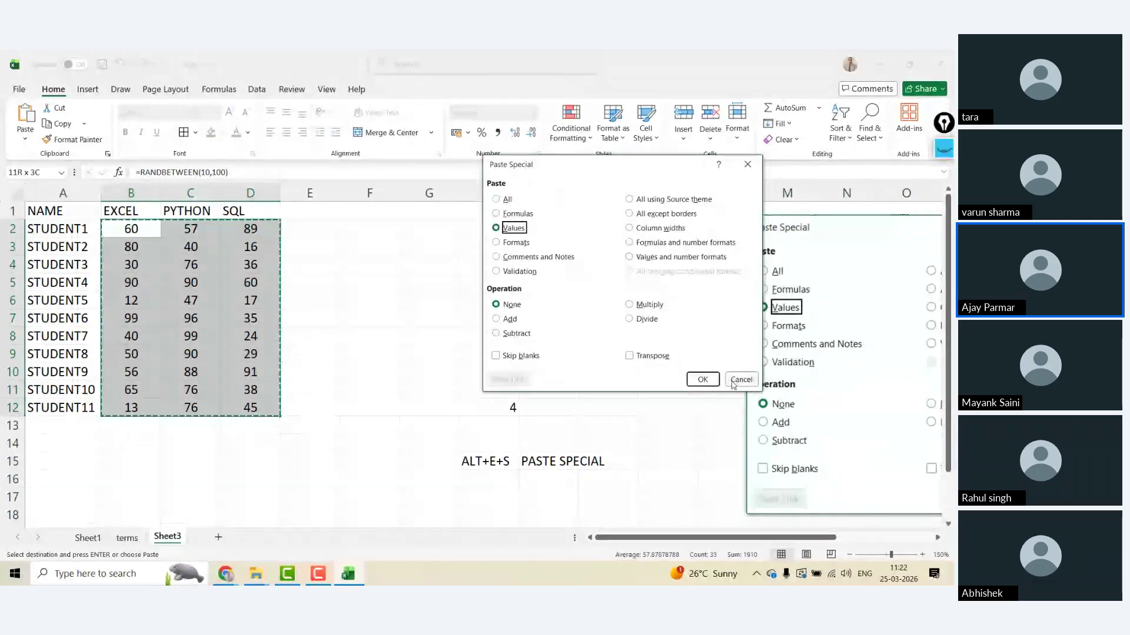
left_click(702, 380)
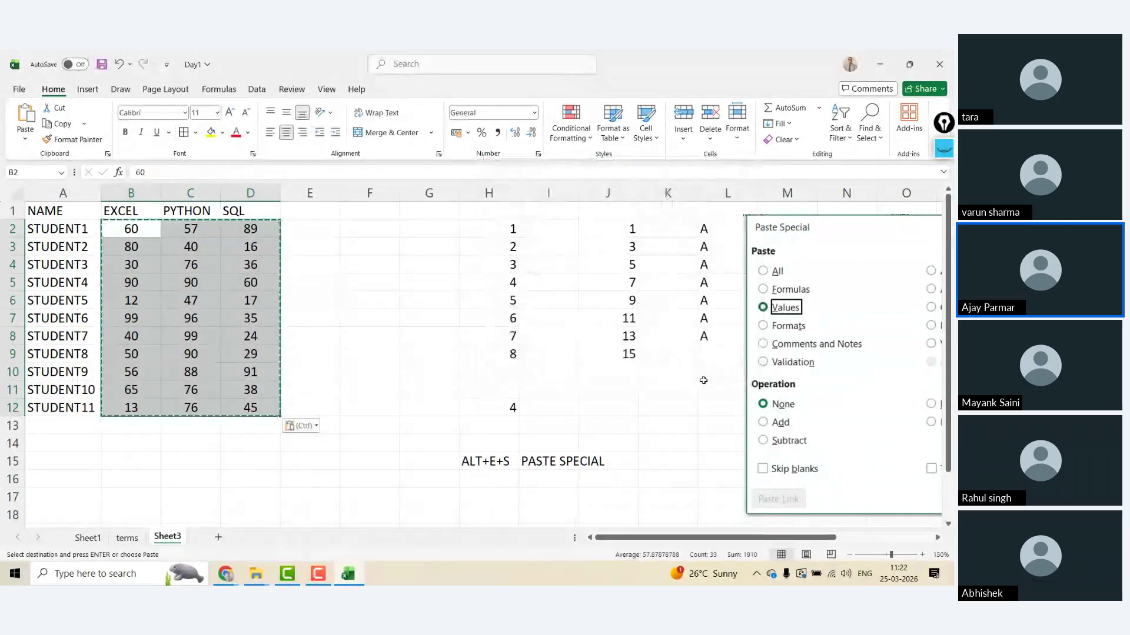
- Inspect individual EXCEL score cells for any remaining formulas and clear the pending copy
left_click(172, 266)
key("Up")
key("Left")
key("Up")
key("shift+Right")
key("Down")
key("Down")
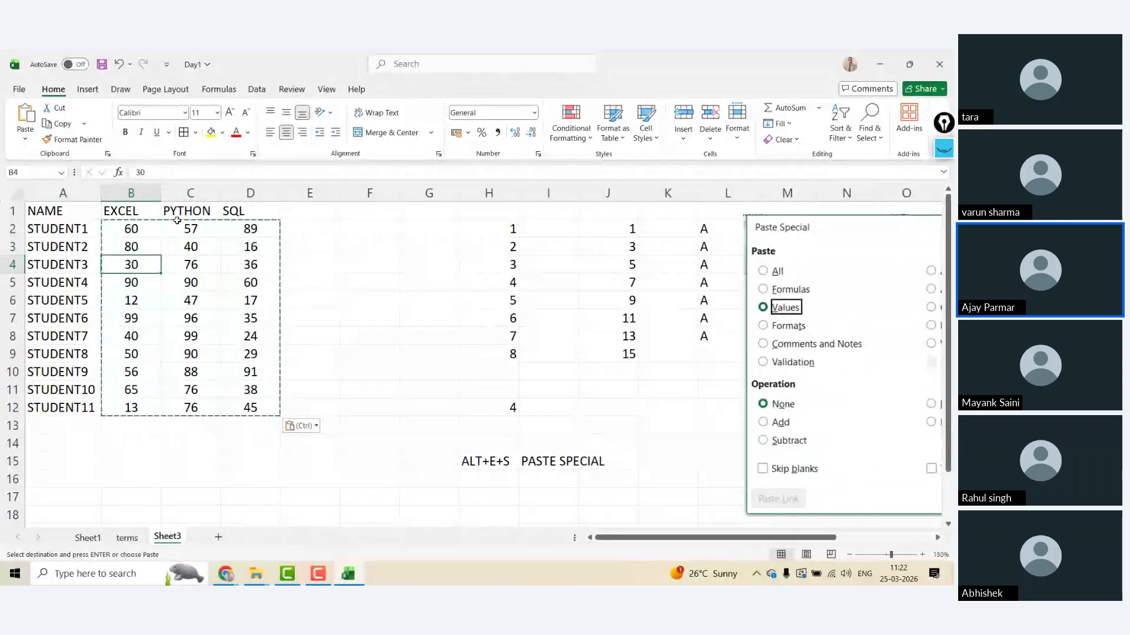
left_click(140, 172)
key("Escape")
key("Up")
key("Up")
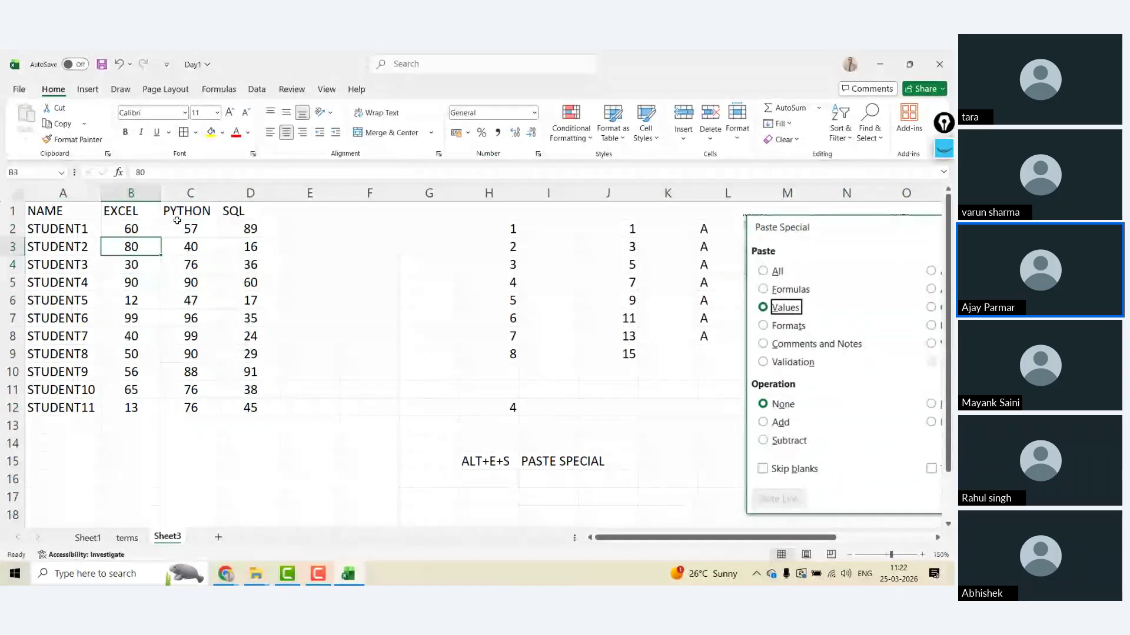
- Highlight the full score block B2:D12 and return to the EXCEL header
key("ctrl+shift+Right")
key("ctrl+shift+Down")
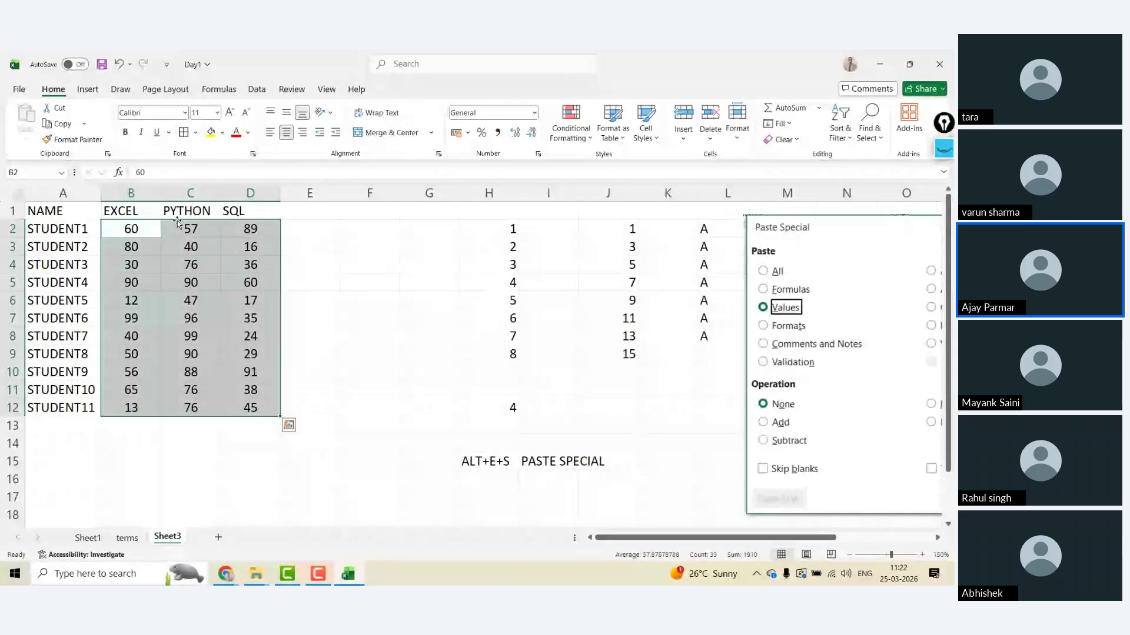
key("Down")
key("Up")
key("ctrl+shift+Right")
key("ctrl+shift+Down")
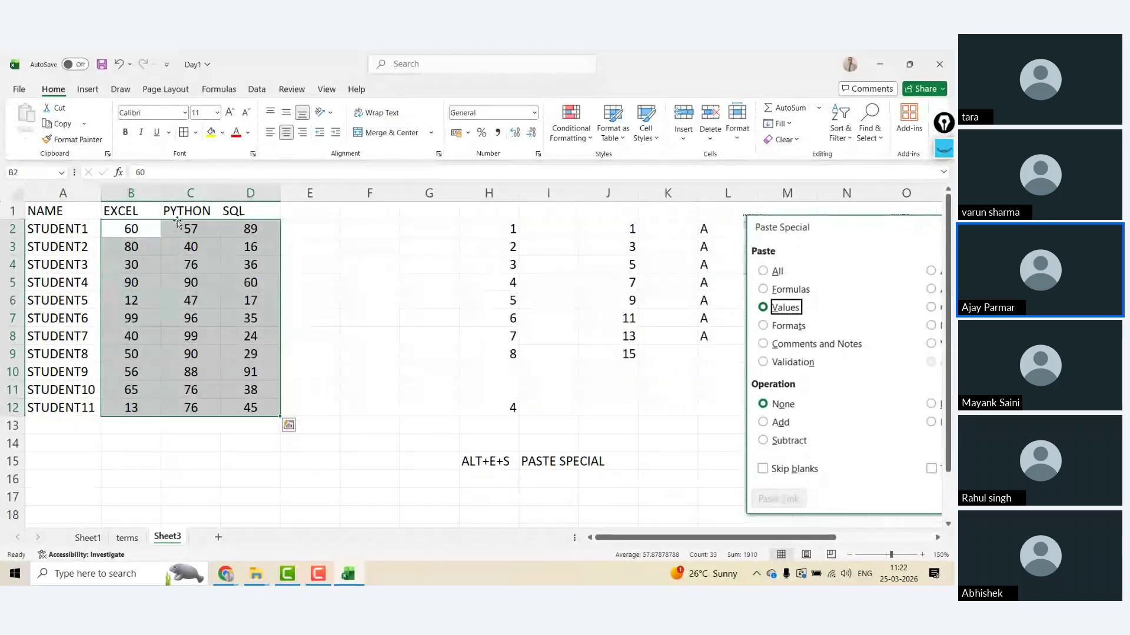
key("Down")
key("Up")
key("Up")
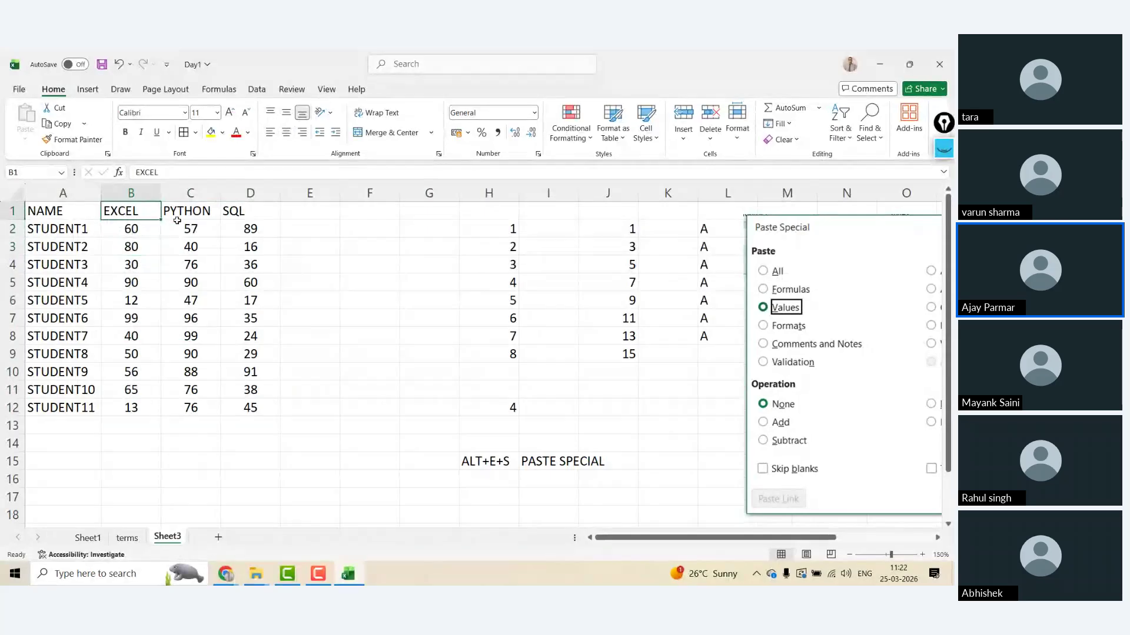
- Go down the EXCEL column cell by cell and check what each score contains
key("Down")
key("Down")
key("Down")
key("Down")
key("Down")
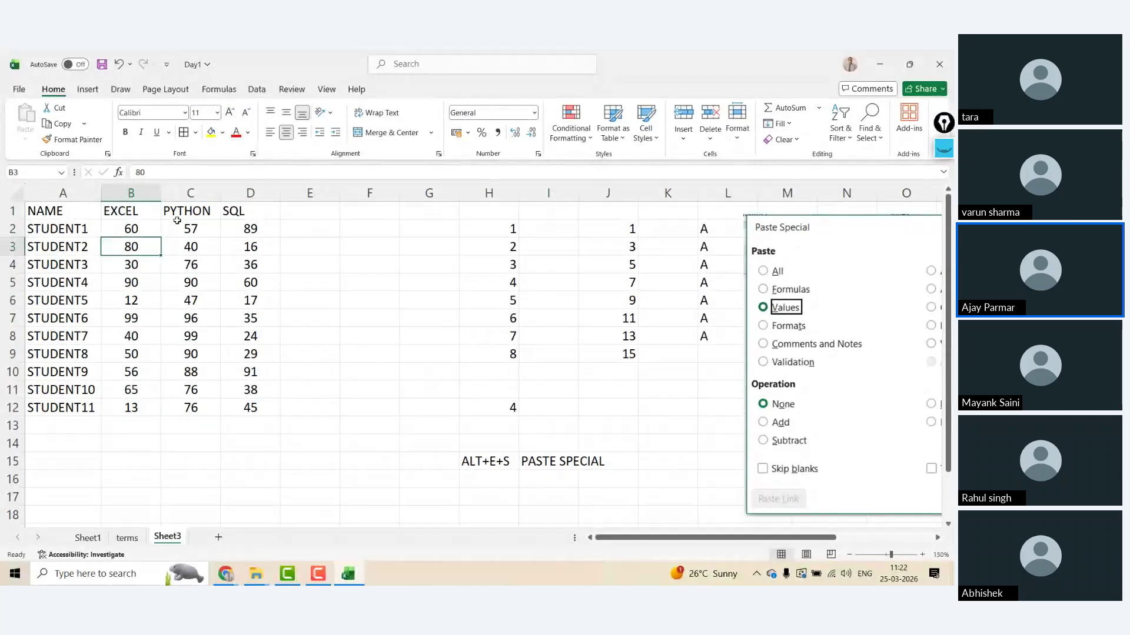
key("Down")
key("Down")
key("Down")
key("Down")
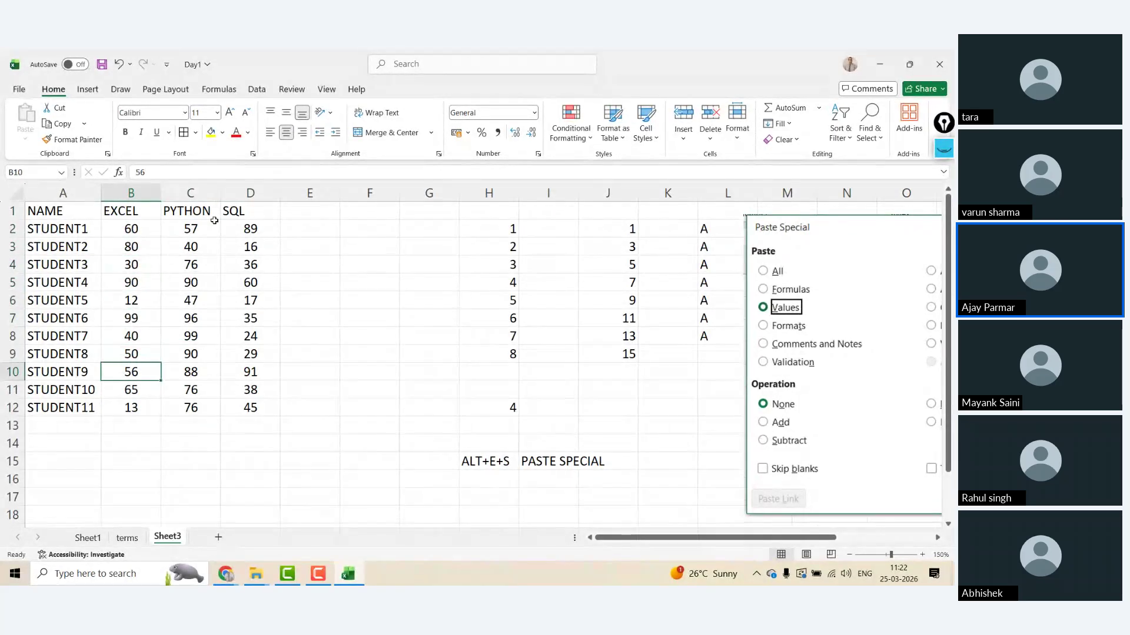
left_click(474, 331)
- Copy the scores in B2:D12, view Paste Special through the Paste options, and cancel without pasting
left_click(145, 214)
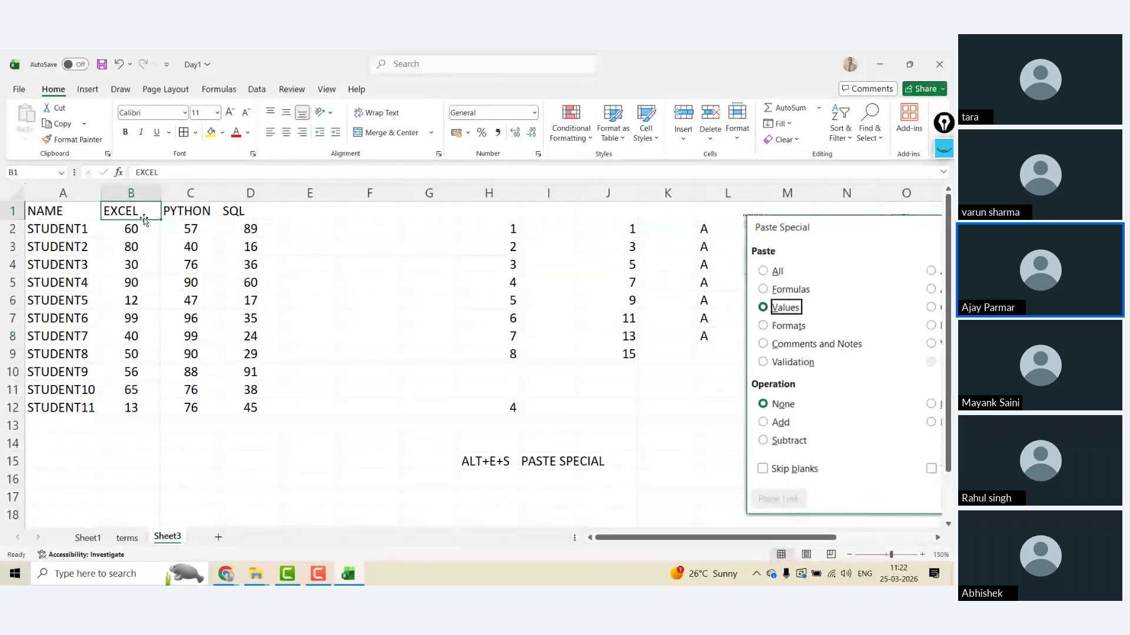
key("Down")
key("ctrl+shift+Down")
key("ctrl+shift+Right")
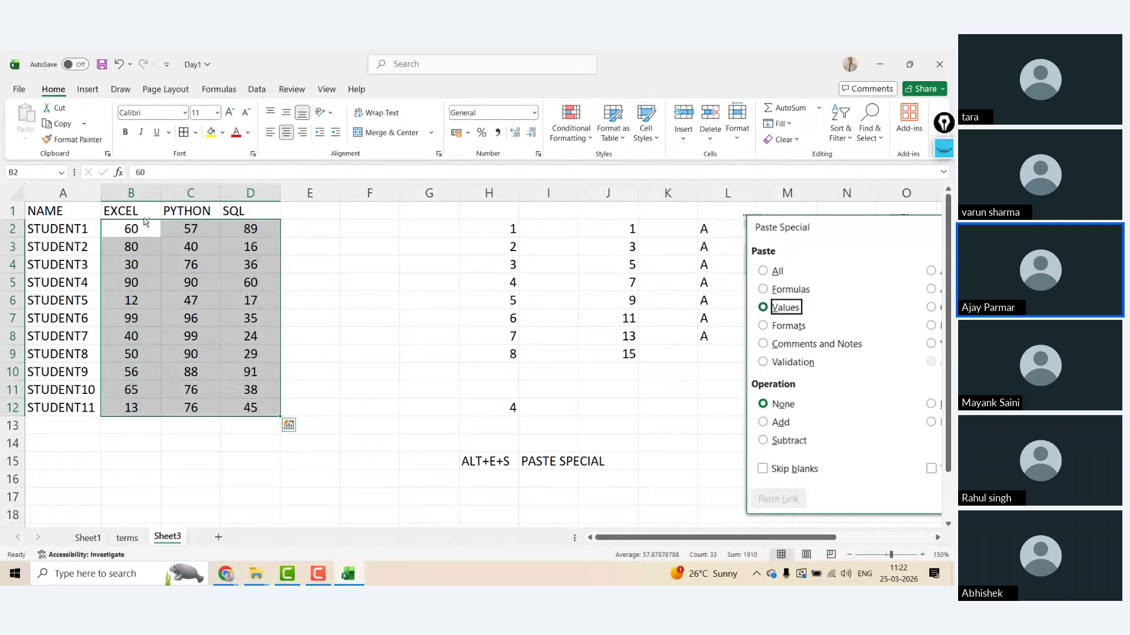
key("ctrl+c")
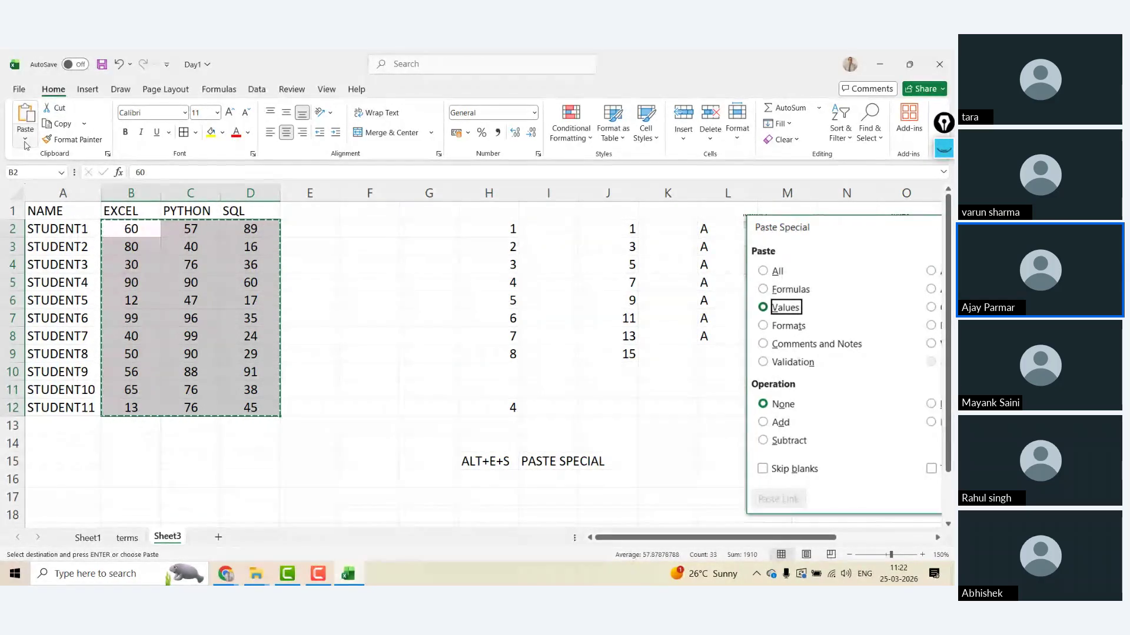
left_click(24, 139)
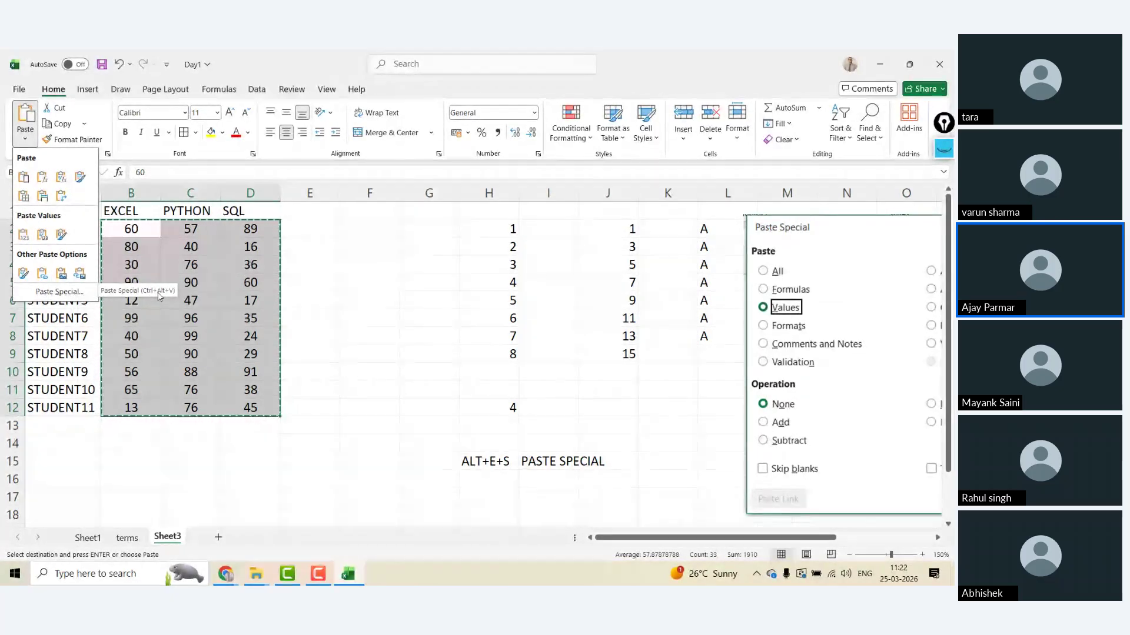
left_click(61, 292)
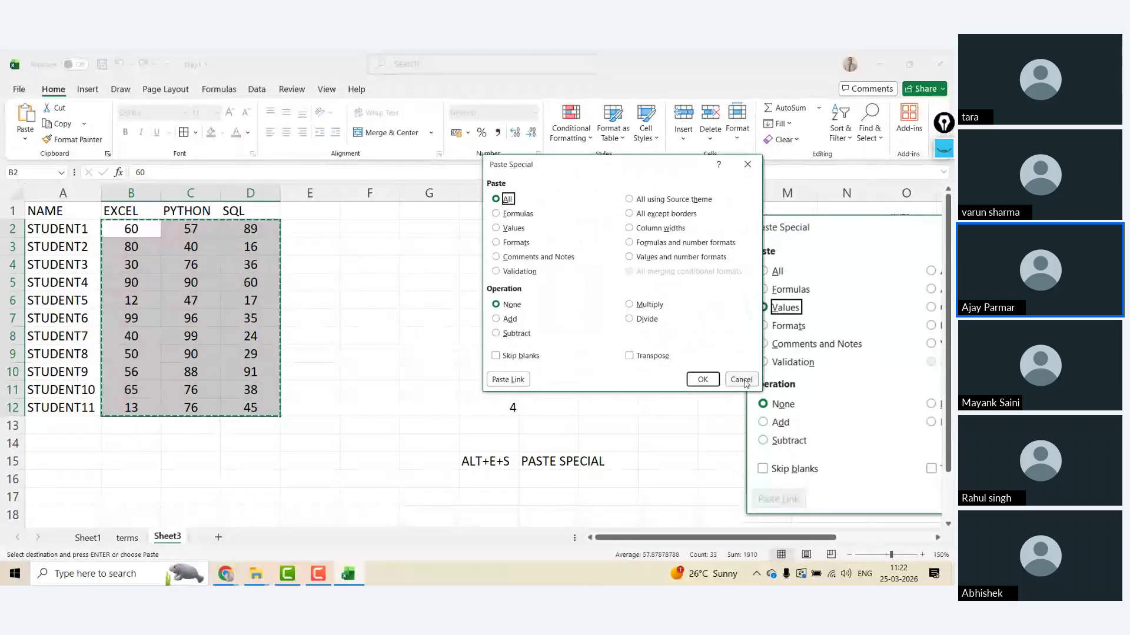
left_click(740, 379)
- Clear the pending copy of the scores and select the whole student table A1:D12
left_click(151, 228)
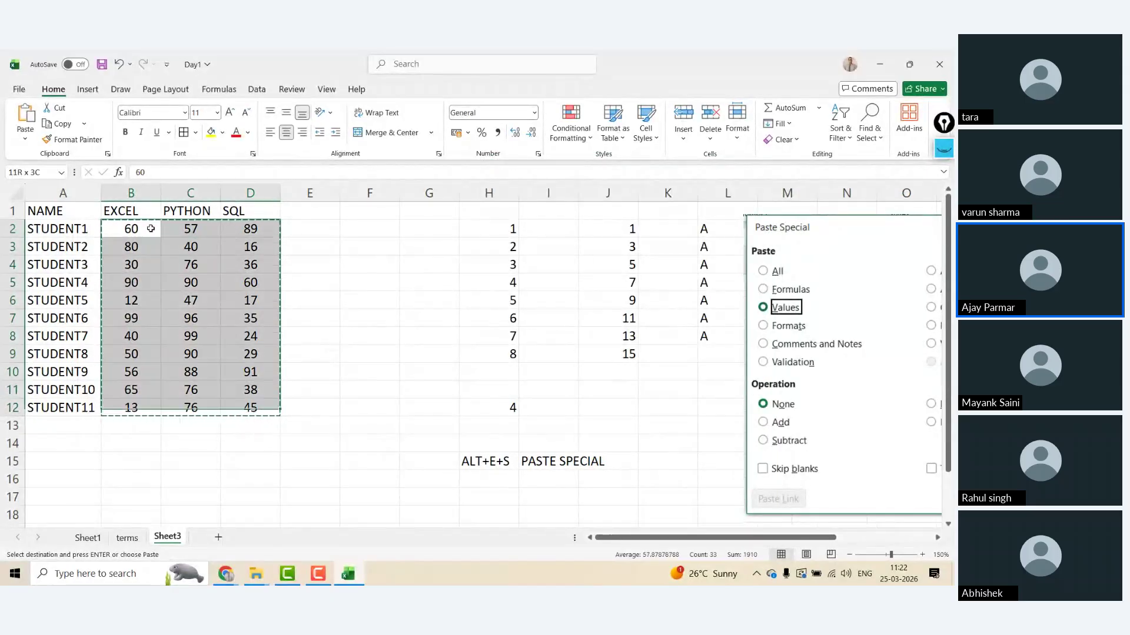
key("Down")
key("Up")
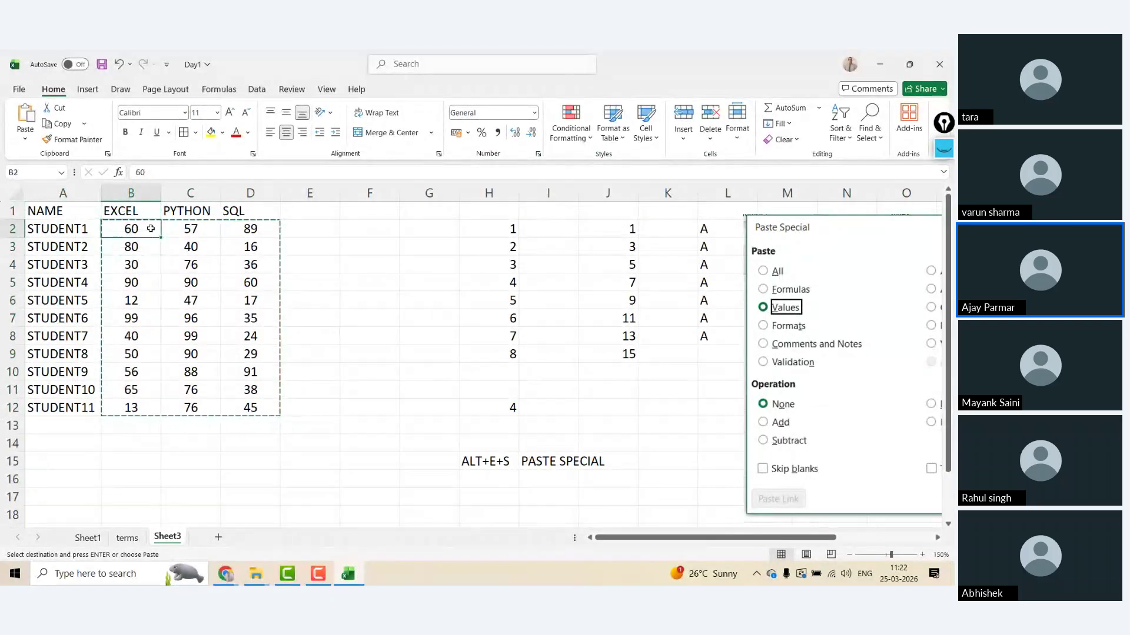
key("Up")
key("Down")
key("Escape")
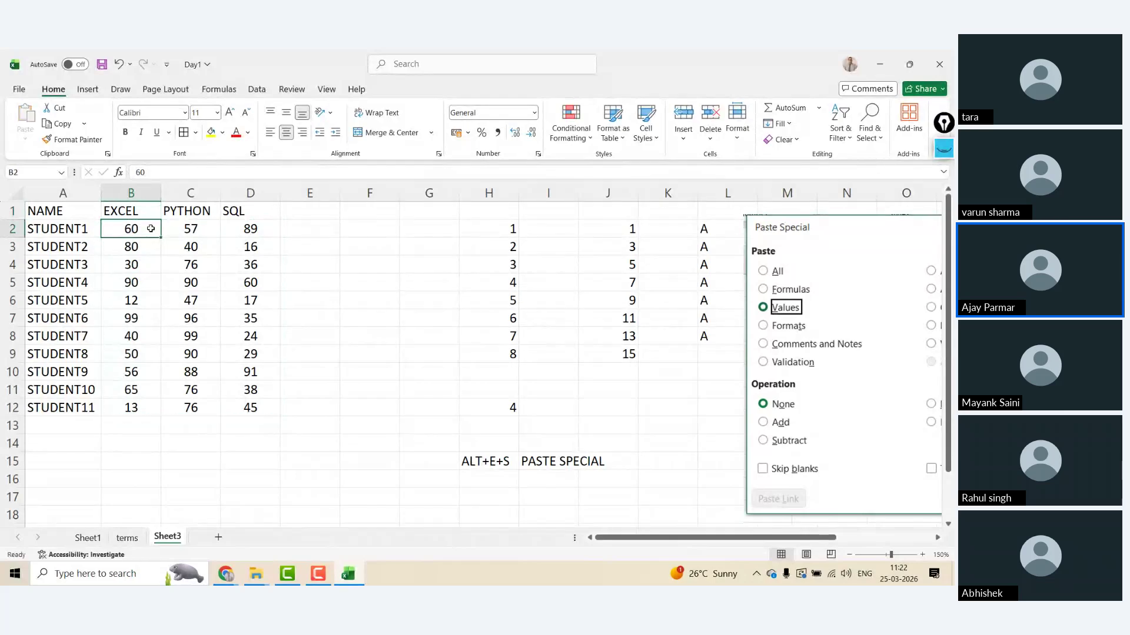
key("Left")
key("Up")
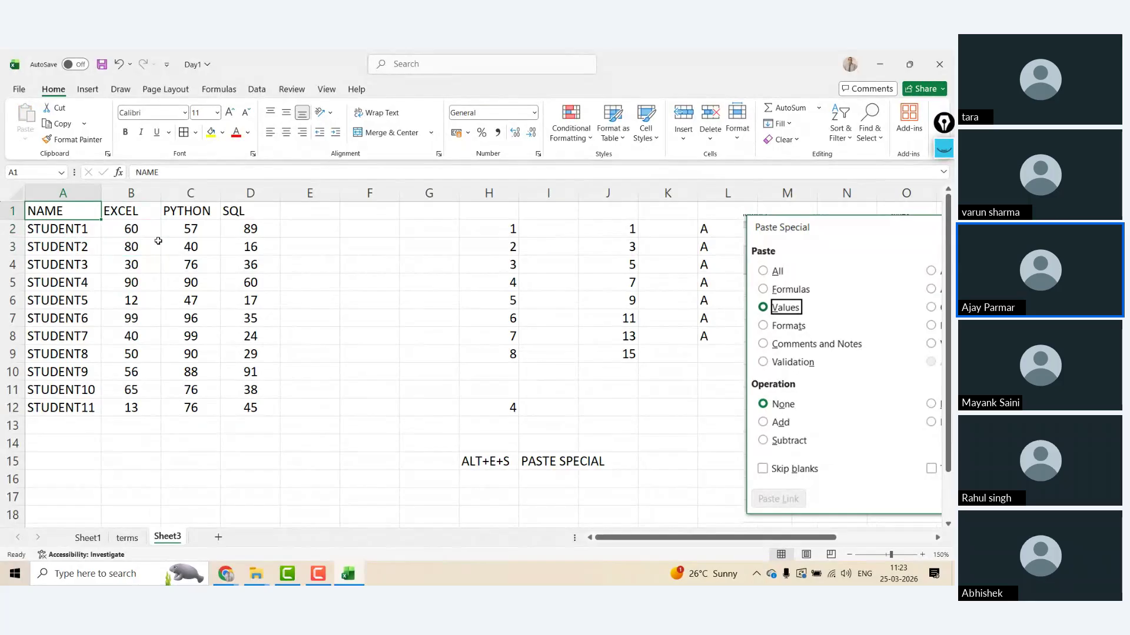
key("ctrl+a")
key("ctrl+v")
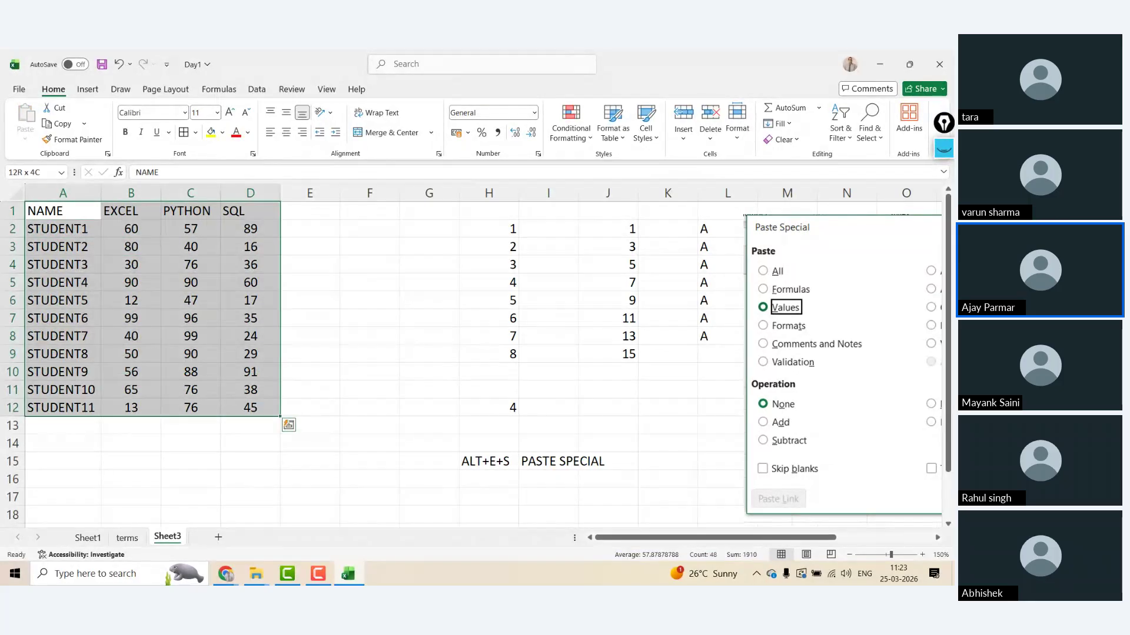
- Add a new worksheet and enter the number 32324 in cell H3
left_click(219, 533)
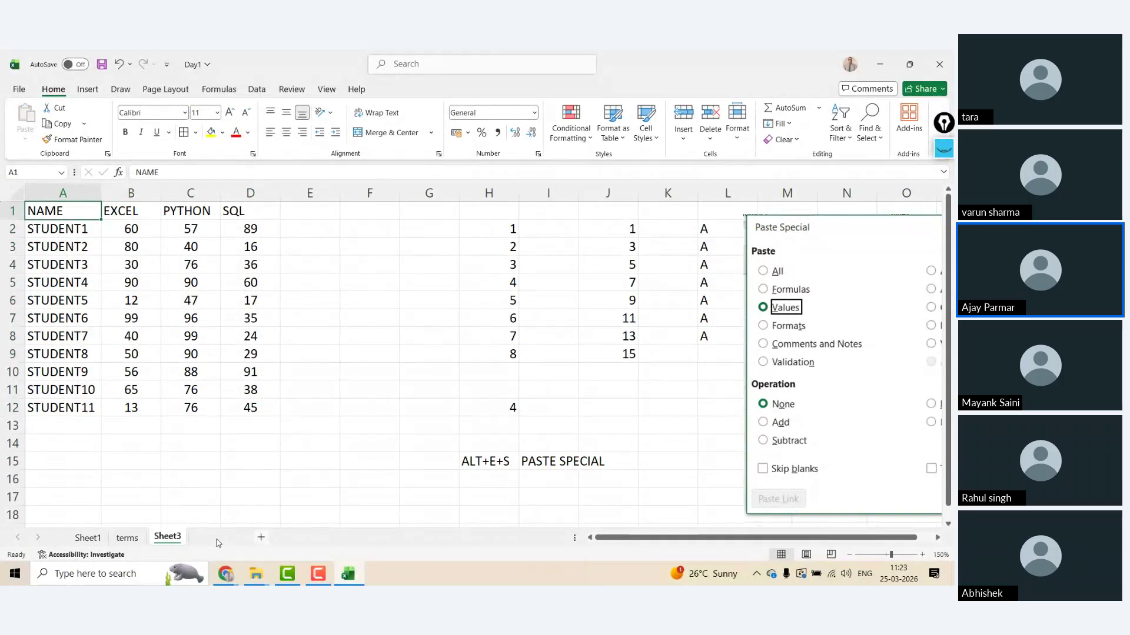
left_click(309, 222)
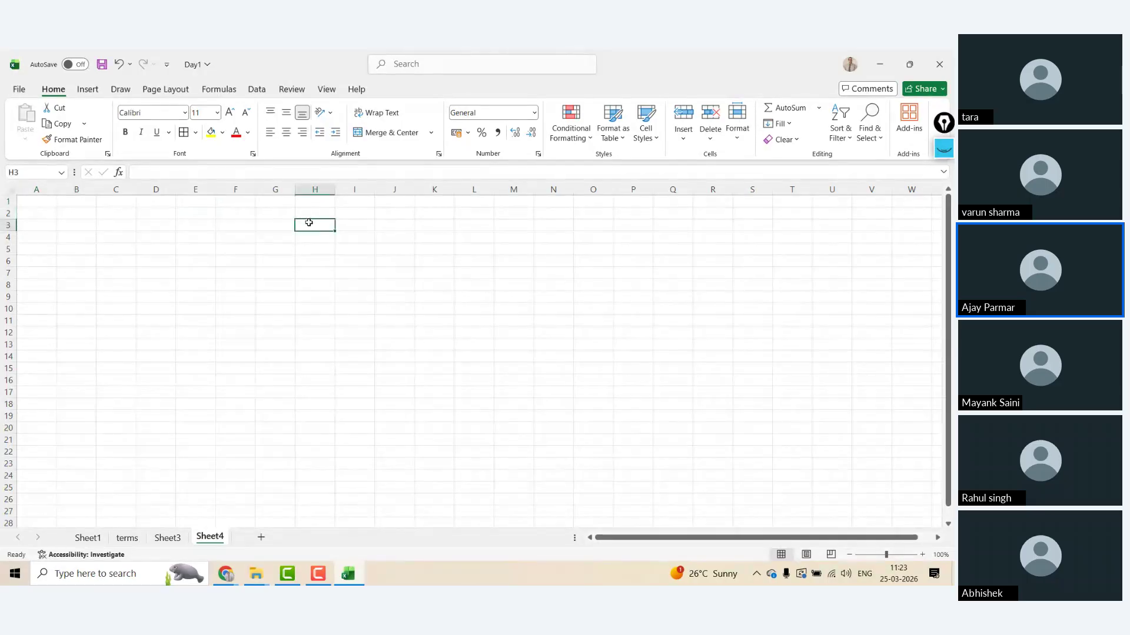
type("32324")
key("ctrl+Return")
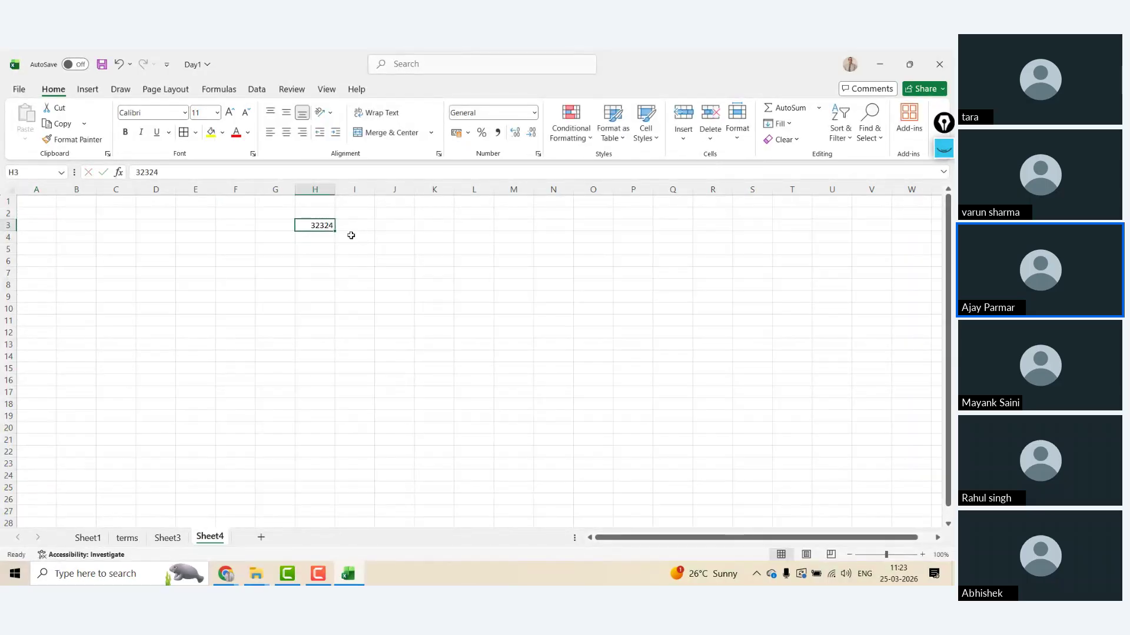
- Fill the number in H3 across to column S and down the rows below
left_click_drag(335, 231, 772, 504)
left_click(377, 324)
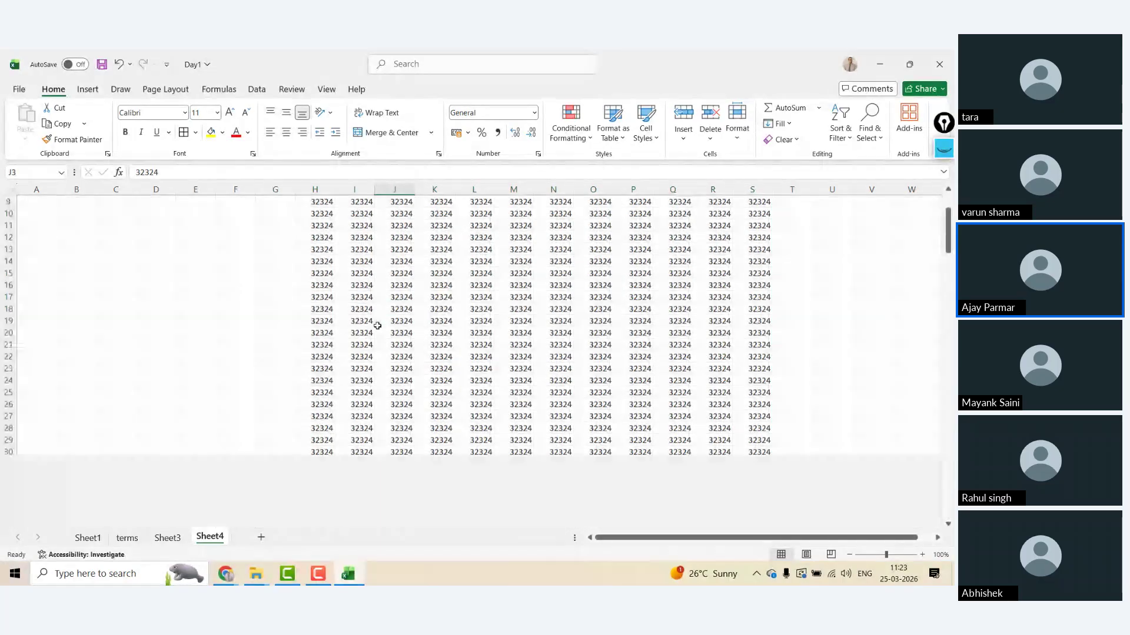
- Select the block of numbers from H3 across to column S and extend the selection cell by cell down past row 100
scroll(377, 325, "up", 3)
key("Left")
key("Left")
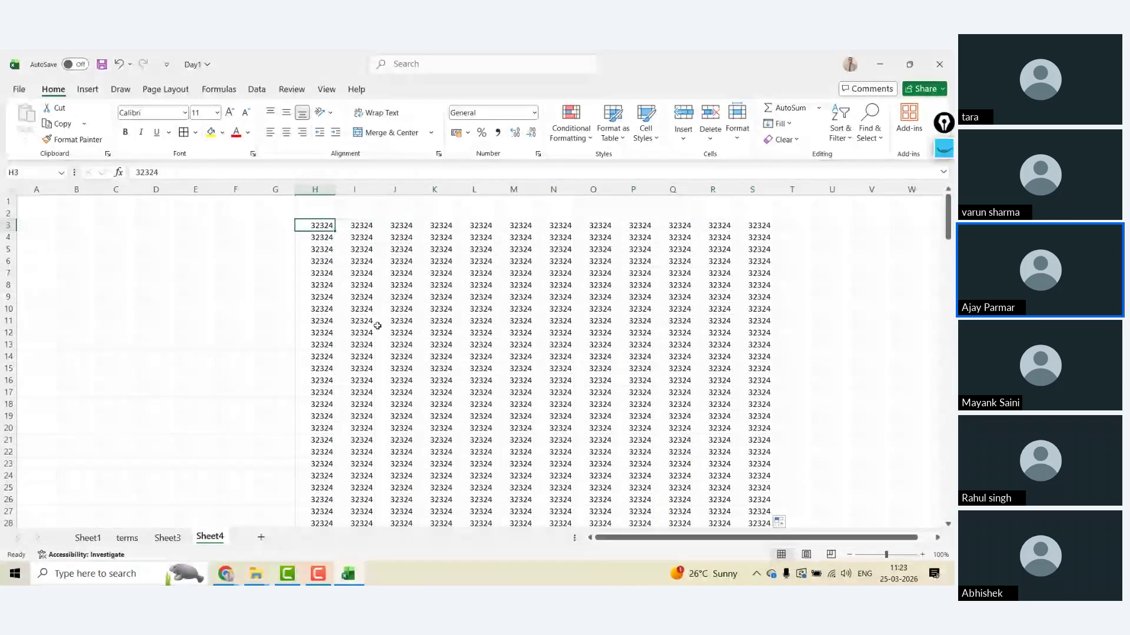
key("shift+Right")
key("shift+Right")
key("shift+Right")
key("shift+Right")
key("shift+Right")
key("shift+Right")
key("shift+Right")
key("shift+Right")
key("shift+Right")
key("shift+Right")
key("shift+Right")
key("shift+Right")
key("shift+Right")
key("shift+Left")
key("shift+Left")
key("shift+Down")
key("shift+Down")
key("shift+Down")
key("shift+Down")
key("shift+Down")
key("shift+Down")
key("shift+Down")
key("shift+Down")
key("shift+Down")
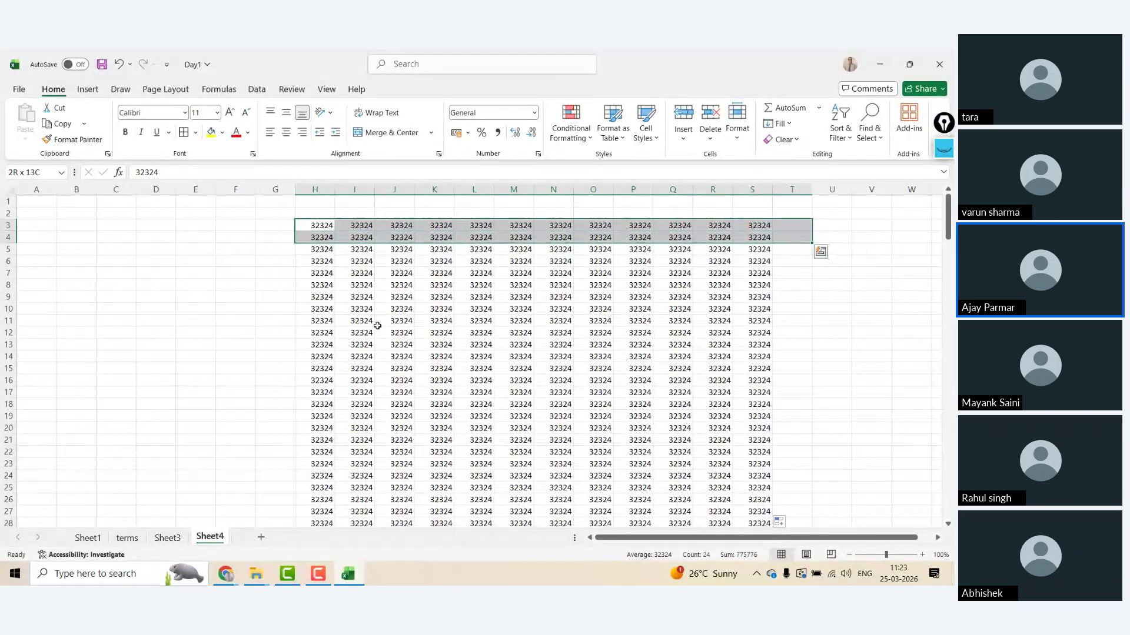
key("shift+Down")
key("shift+Down")
key("shift+Down")
key("shift+Down")
key("shift+Down")
key("shift+Down")
key("shift+Down")
key("shift+Down")
key("shift+Down")
key("shift+Down")
key("shift+Down")
key("shift+Down")
key("shift+Down")
key("shift+Down")
key("shift+Down")
key("shift+Down")
key("shift+Down")
key("shift+Down")
key("shift+Down")
key("shift+Down")
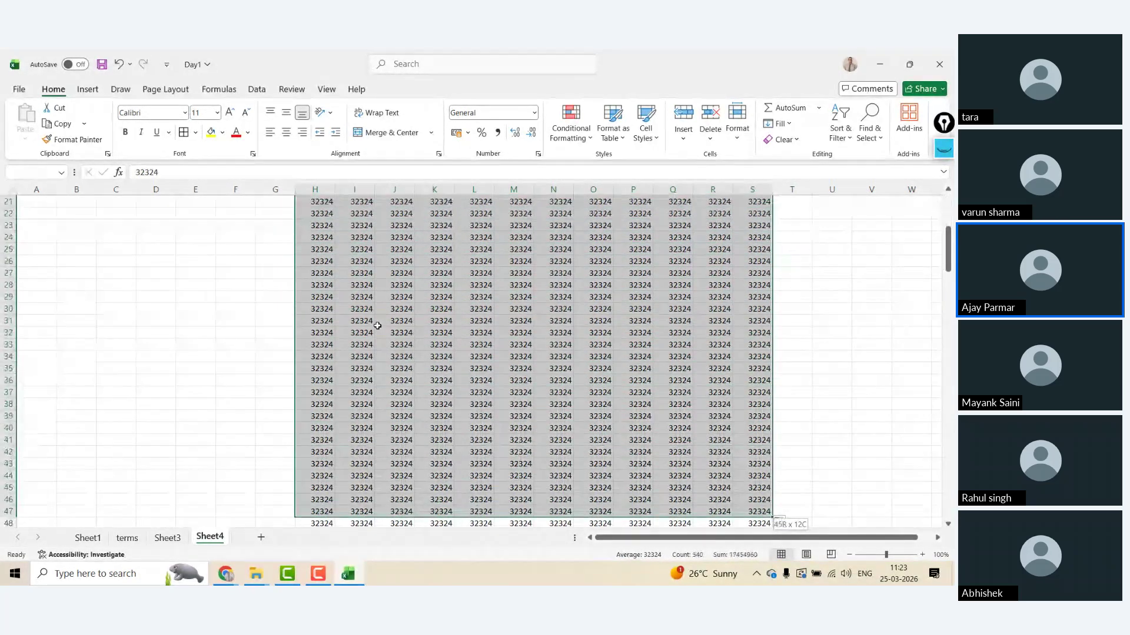
scroll(377, 326, "down", 5)
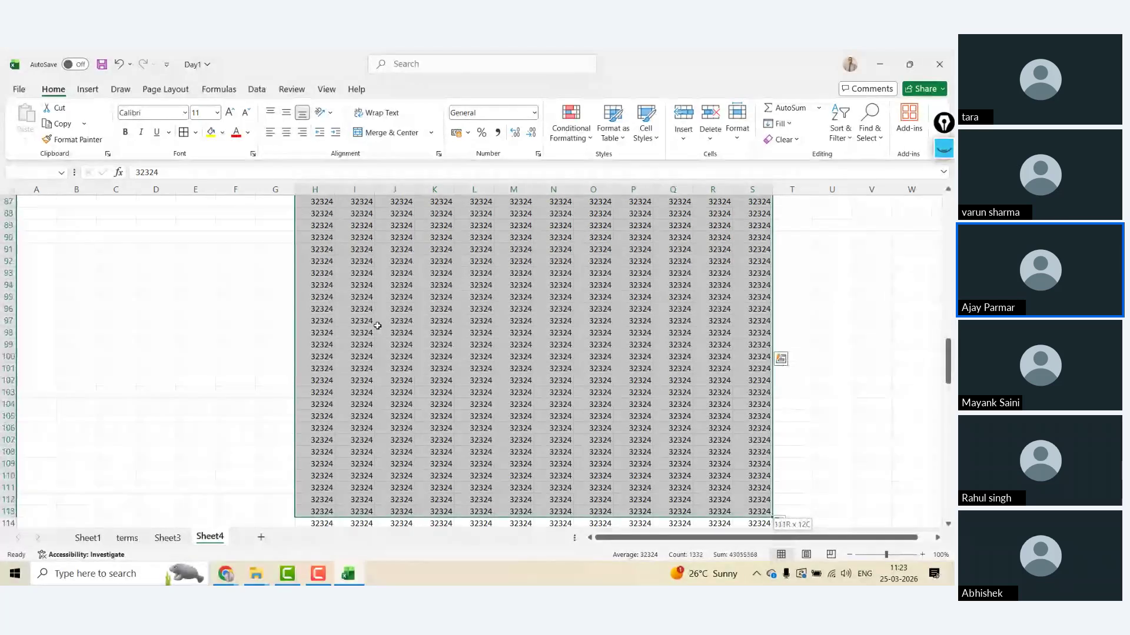
- Jump between the corners of the number block, from H3 to S3, down to S191 and back to H3
key("ctrl+Up")
key("ctrl+Down")
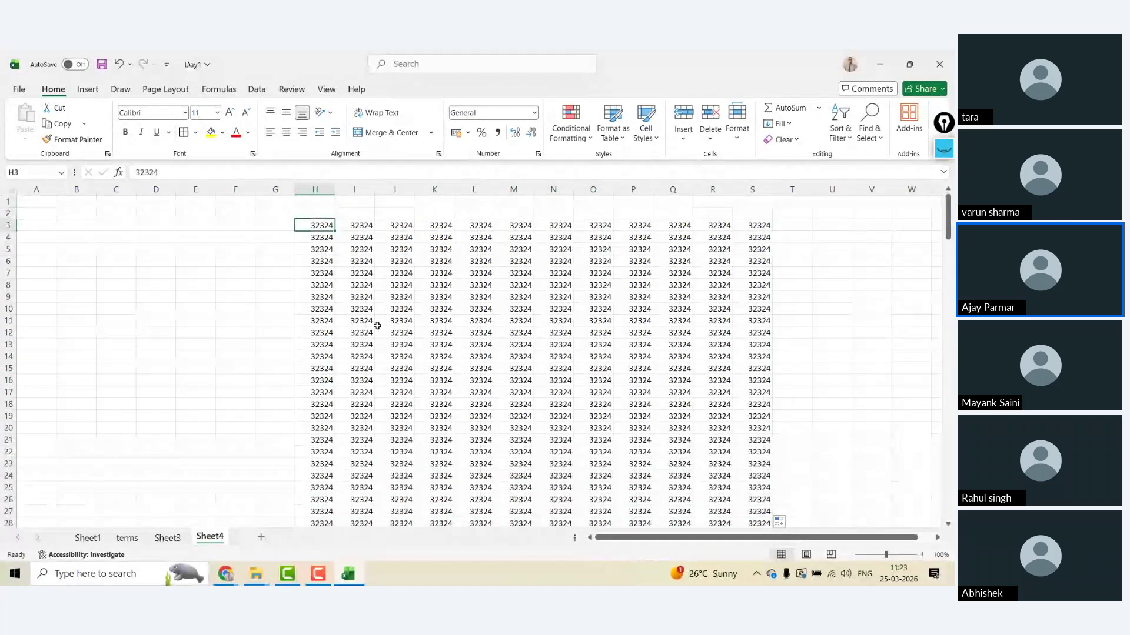
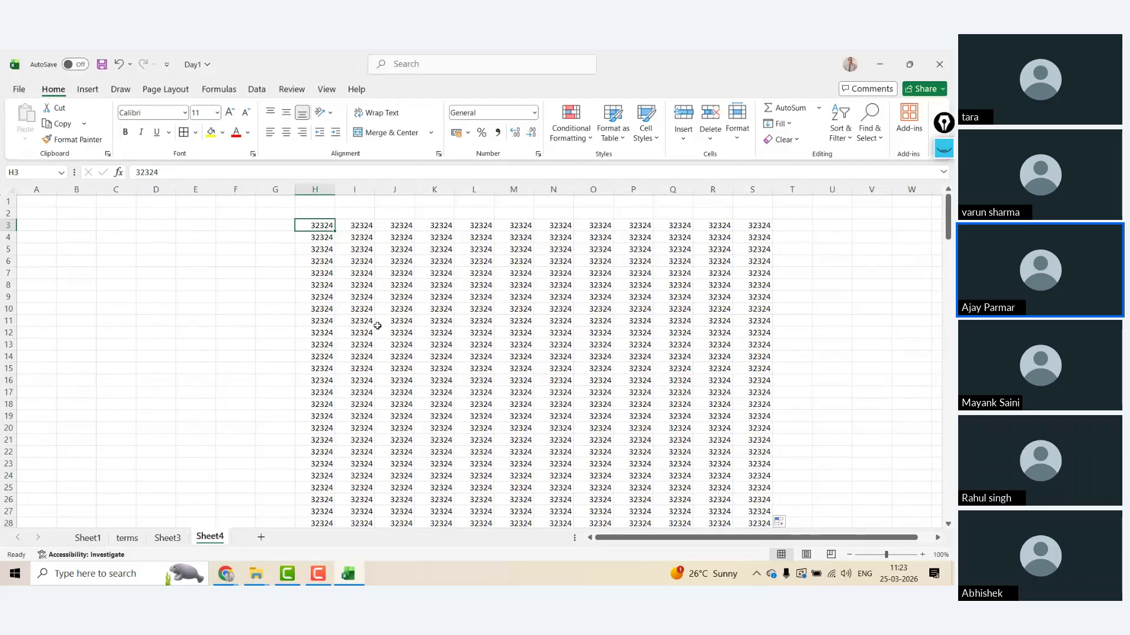
key("ctrl+Right")
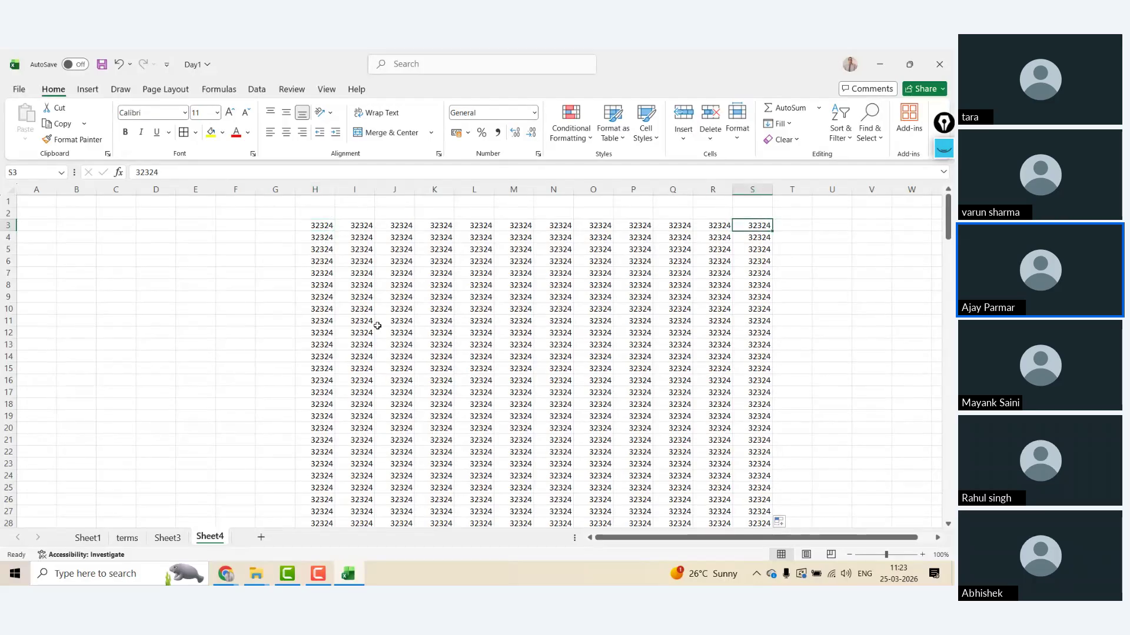
key("ctrl+Down")
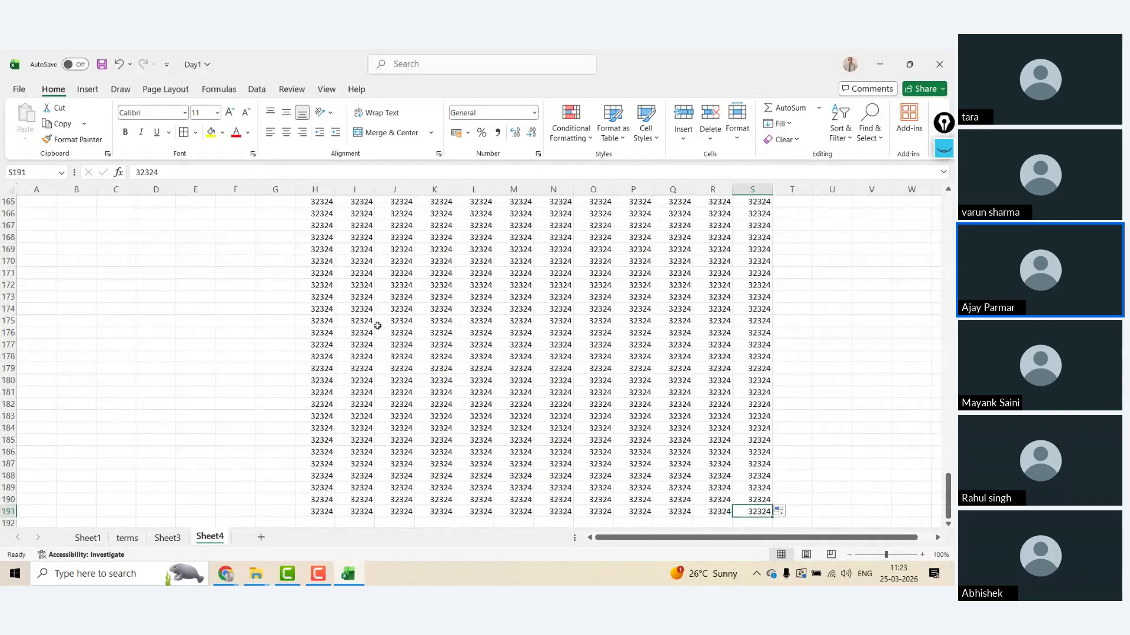
key("ctrl+Left")
key("ctrl+Up")
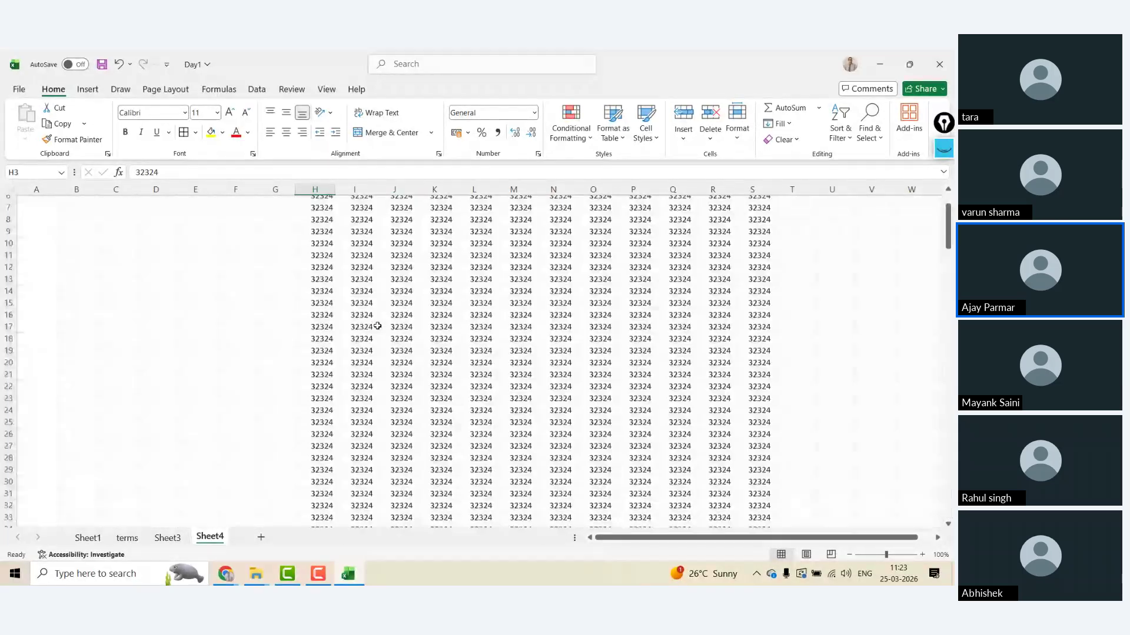
scroll(377, 326, "up", 1)
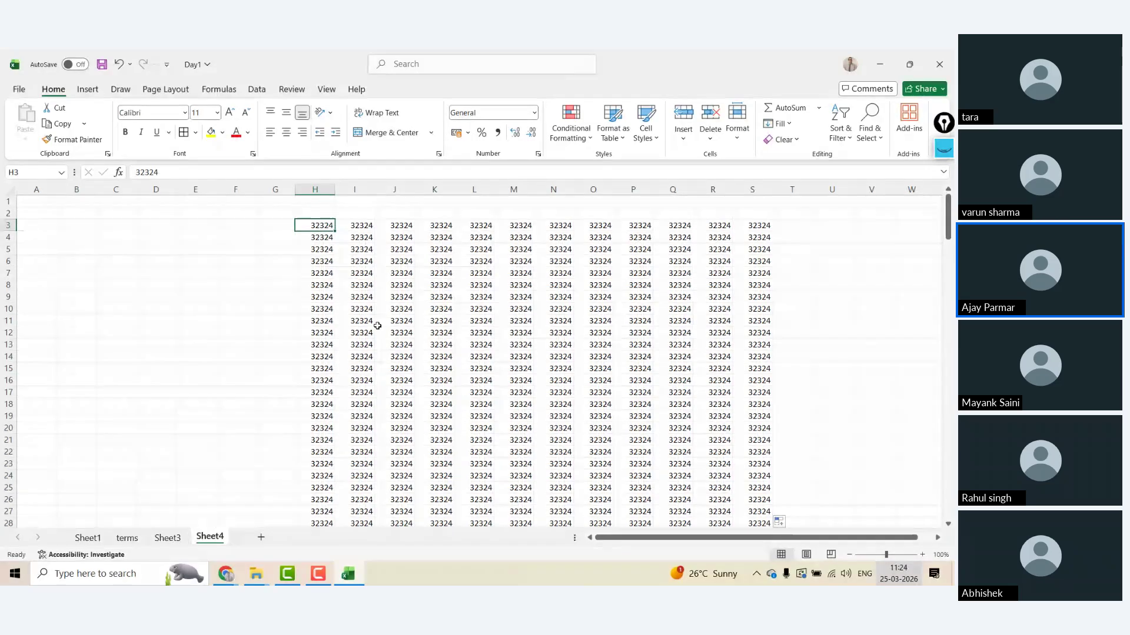
key("ctrl+Right")
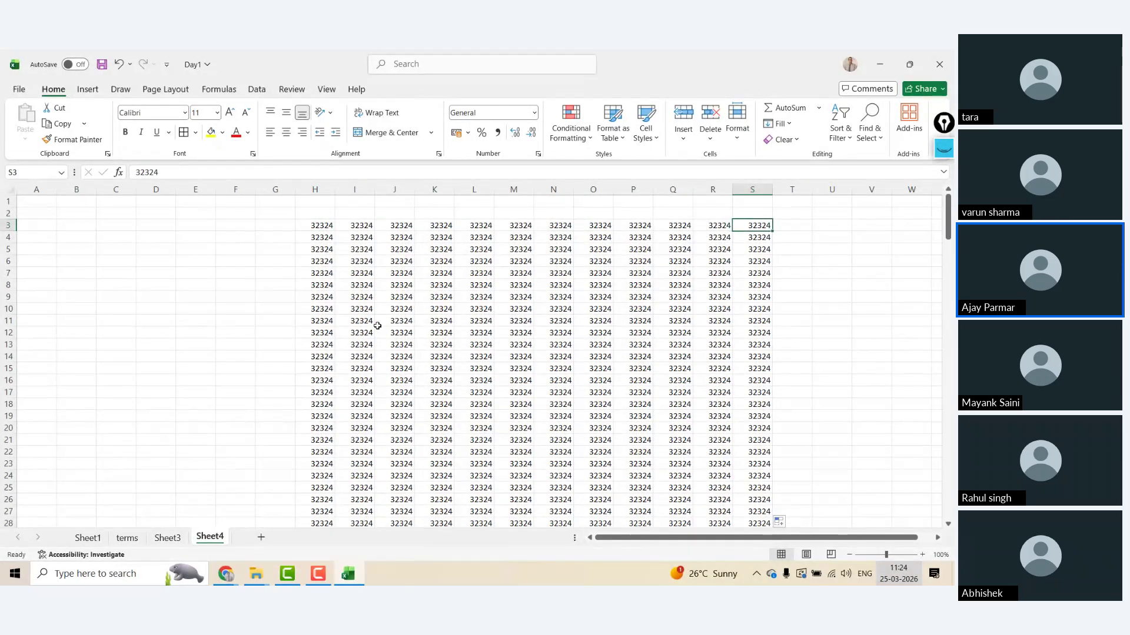
key("ctrl+Left")
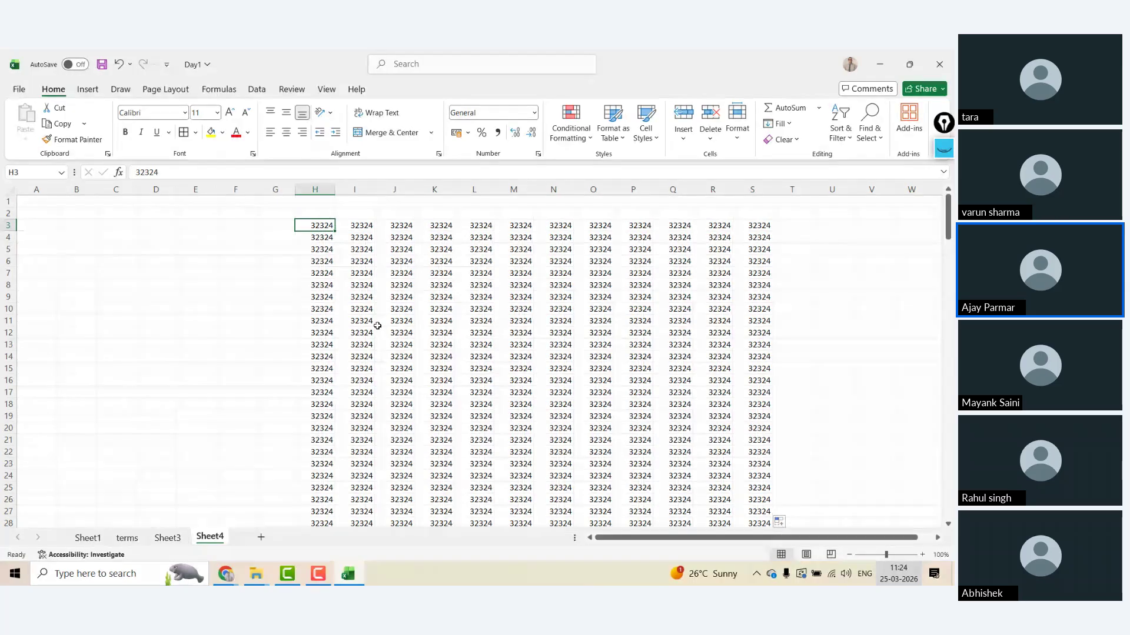
- Select the entire number block H3:S191 by extending from H3 to its last column and last row, and release the selection
key("ctrl+shift+Right")
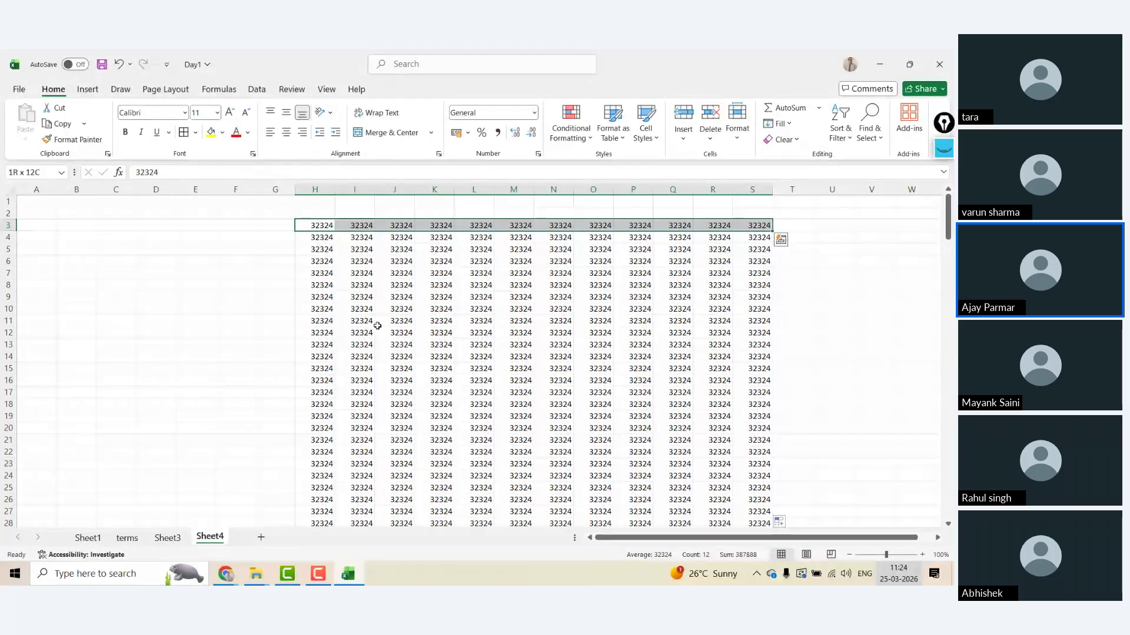
key("ctrl+shift+Down")
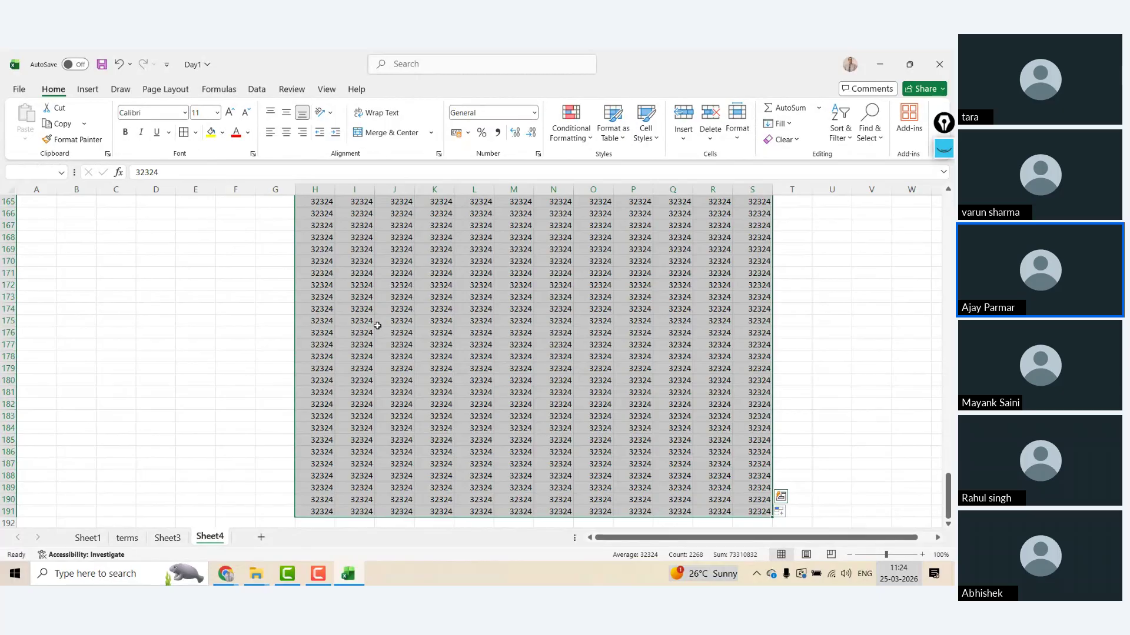
key("ctrl+Up")
- View Sheet3 briefly, switch to Sheet1 and go to cell A1
left_click_drag(203, 500, 179, 537)
left_click(179, 538)
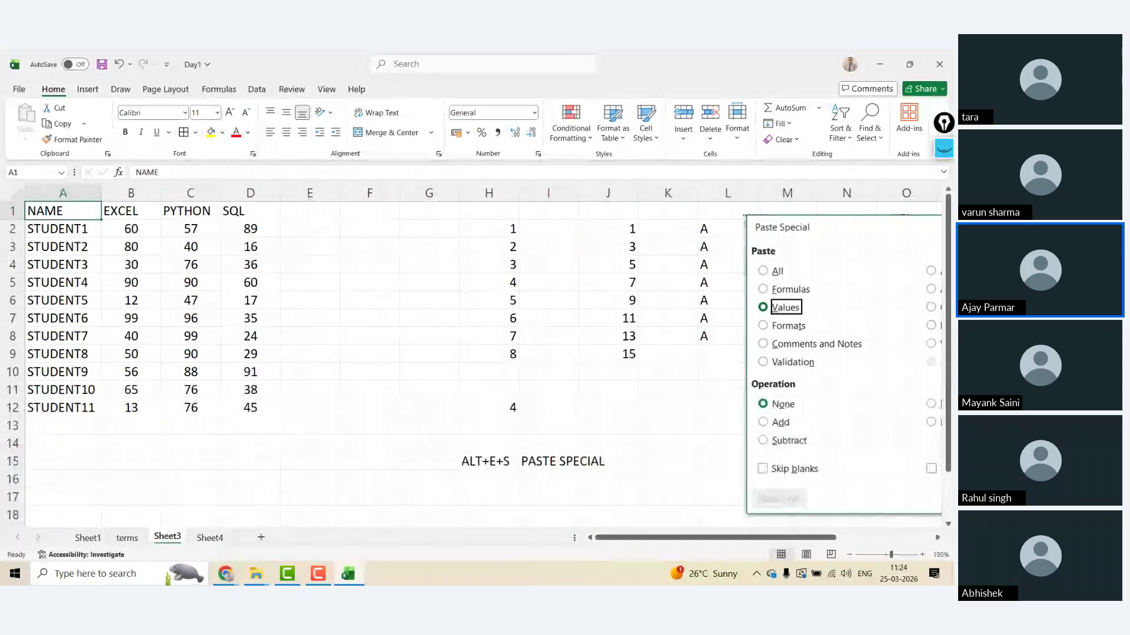
left_click(84, 535)
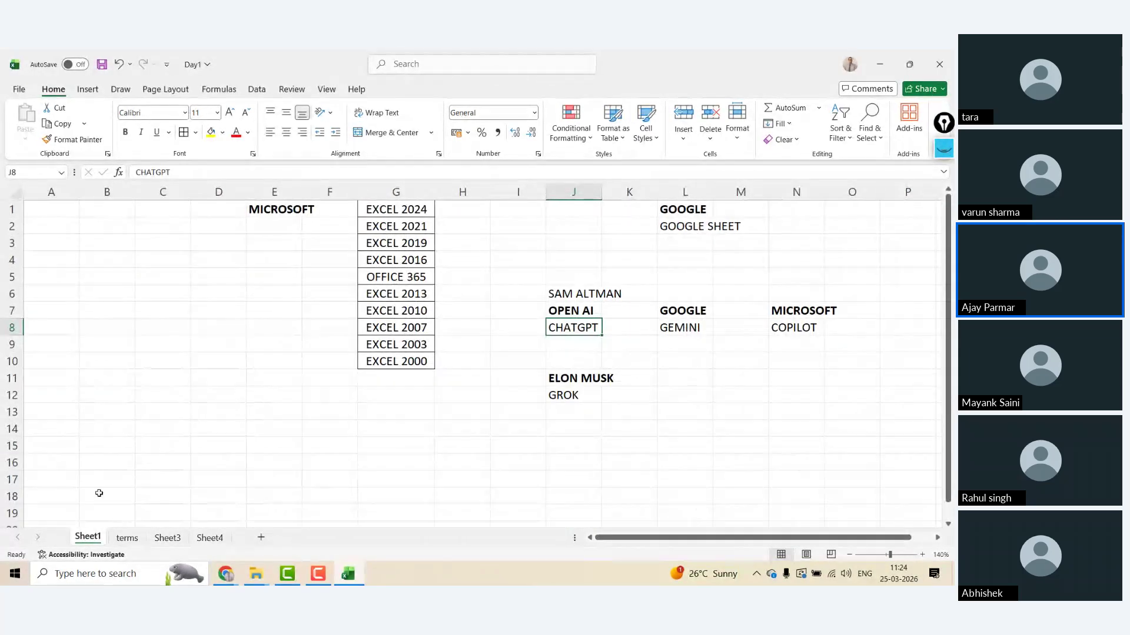
key("Left")
key("Left")
key("Left")
key("Left")
key("Left")
key("Left")
key("Left")
key("Left")
key("Left")
key("ctrl+Up")
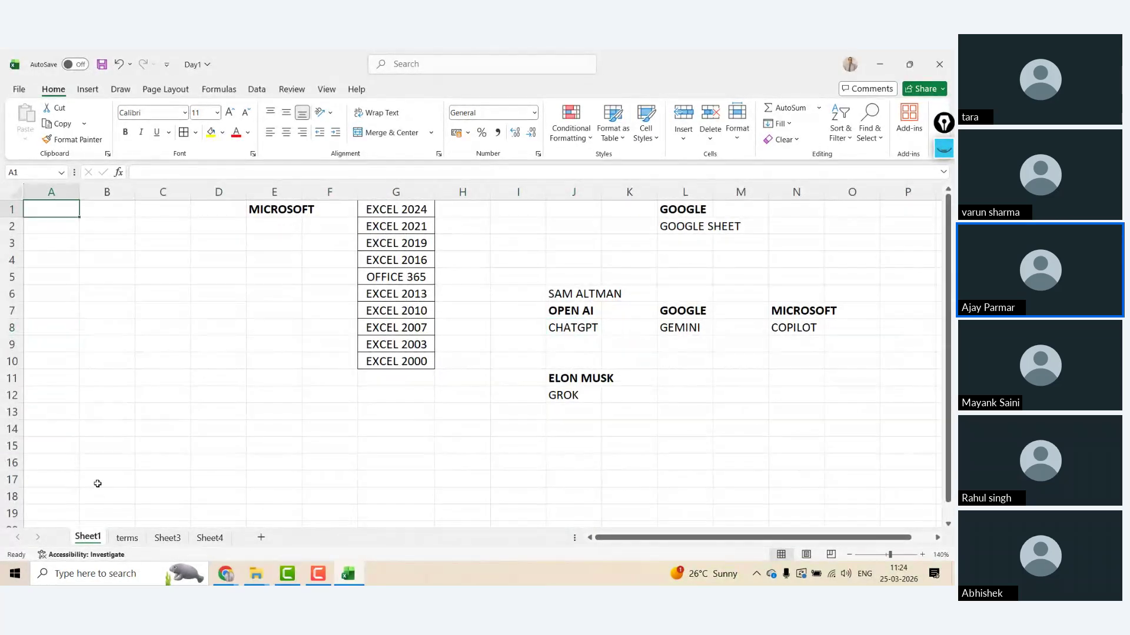
- Open the terms sheet and go through the shortcut key notes from C9 to A10
left_click(128, 539)
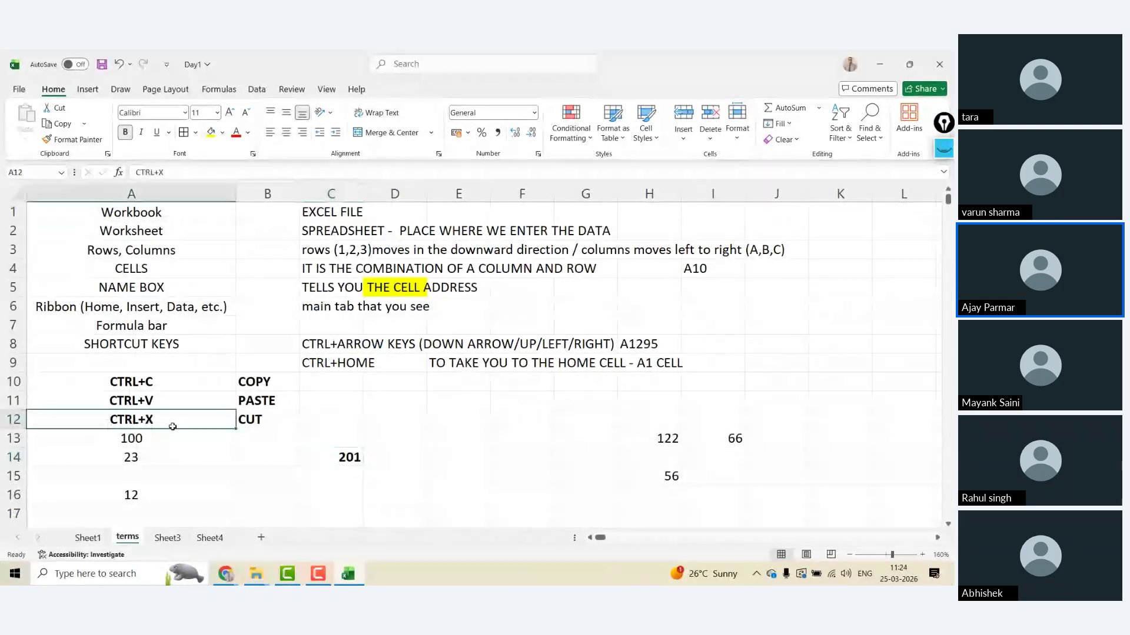
key("Right")
key("Right")
key("Up")
key("Up")
key("Up")
key("Up")
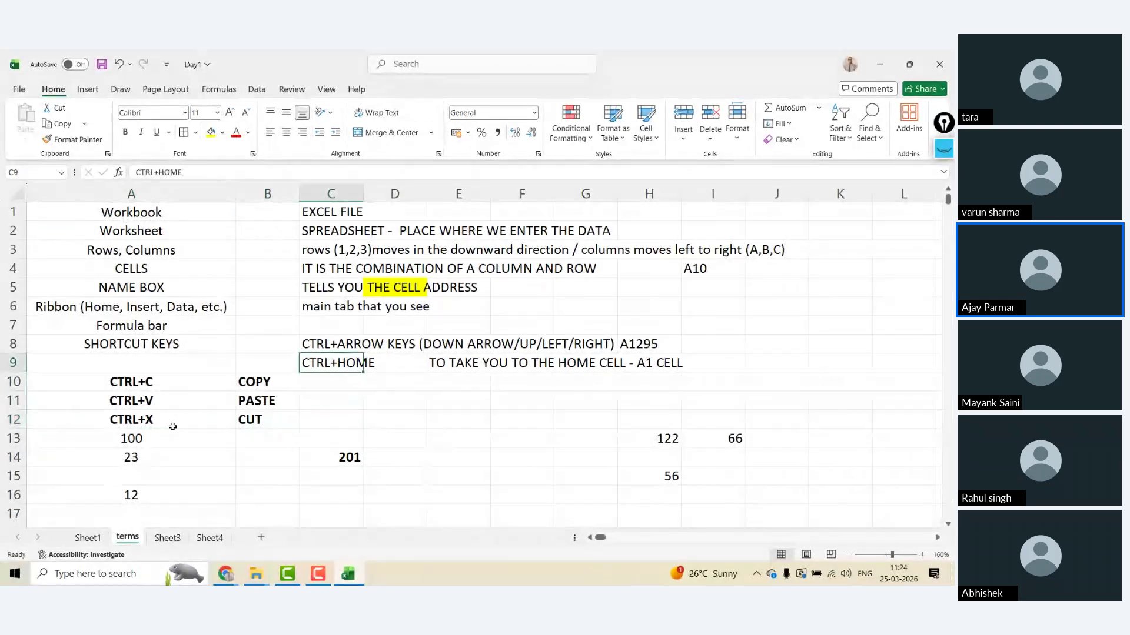
key("Down")
key("Down")
key("Left")
key("Left")
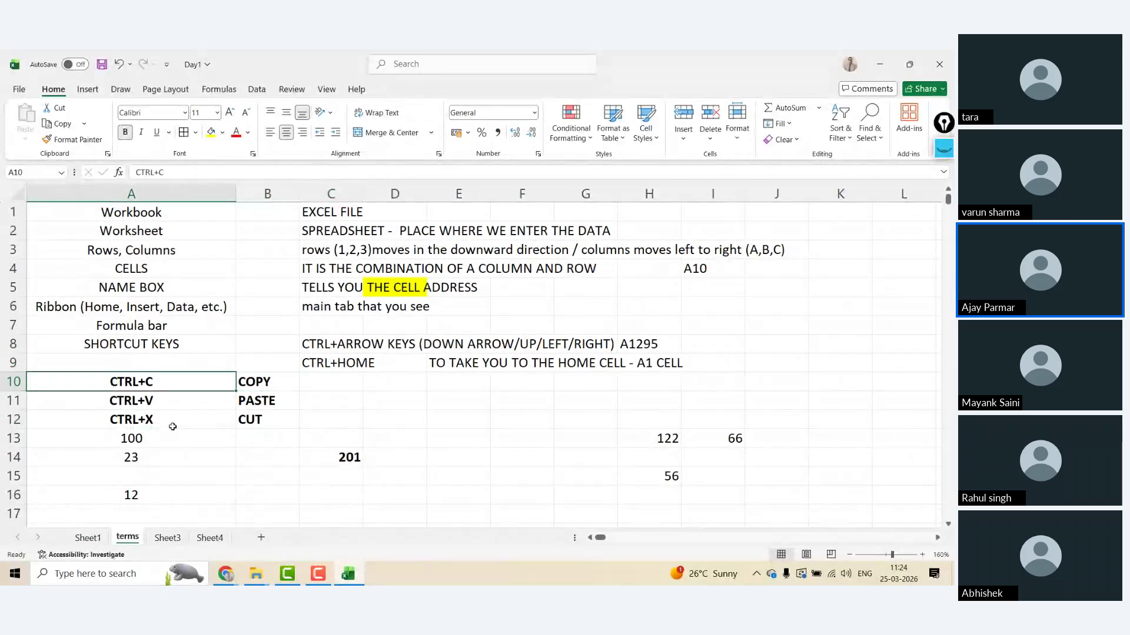
key("alt")
key("ctrl+z")
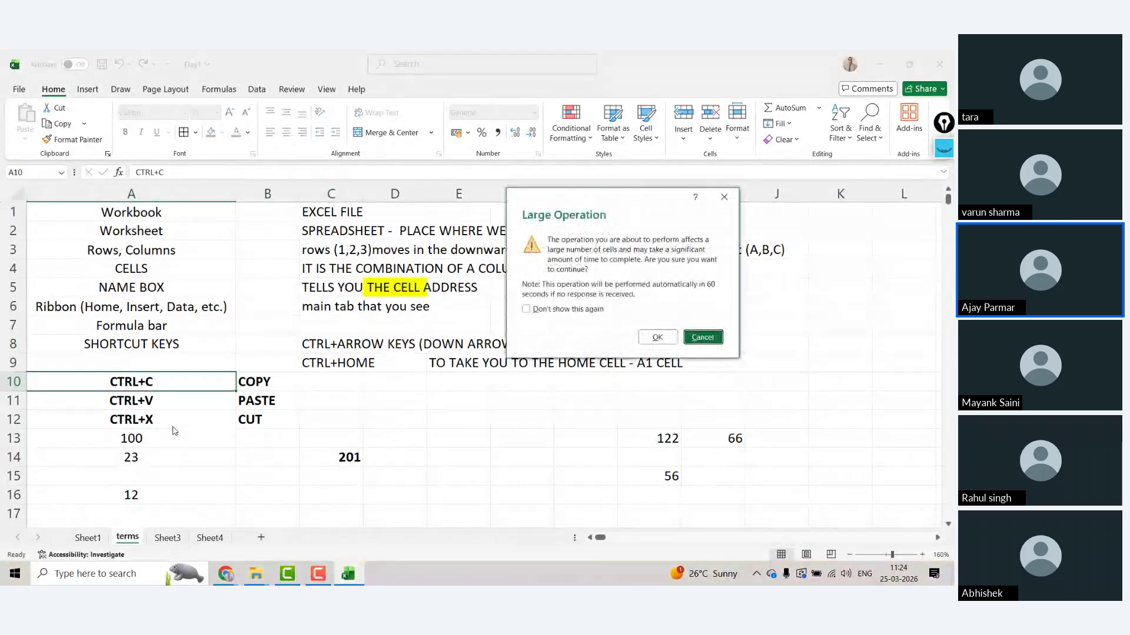
key("Return")
- Delete the stray number in cell A34 below the notes on the terms sheet
key("Down")
key("Down")
key("Down")
key("Down")
key("Down")
key("Down")
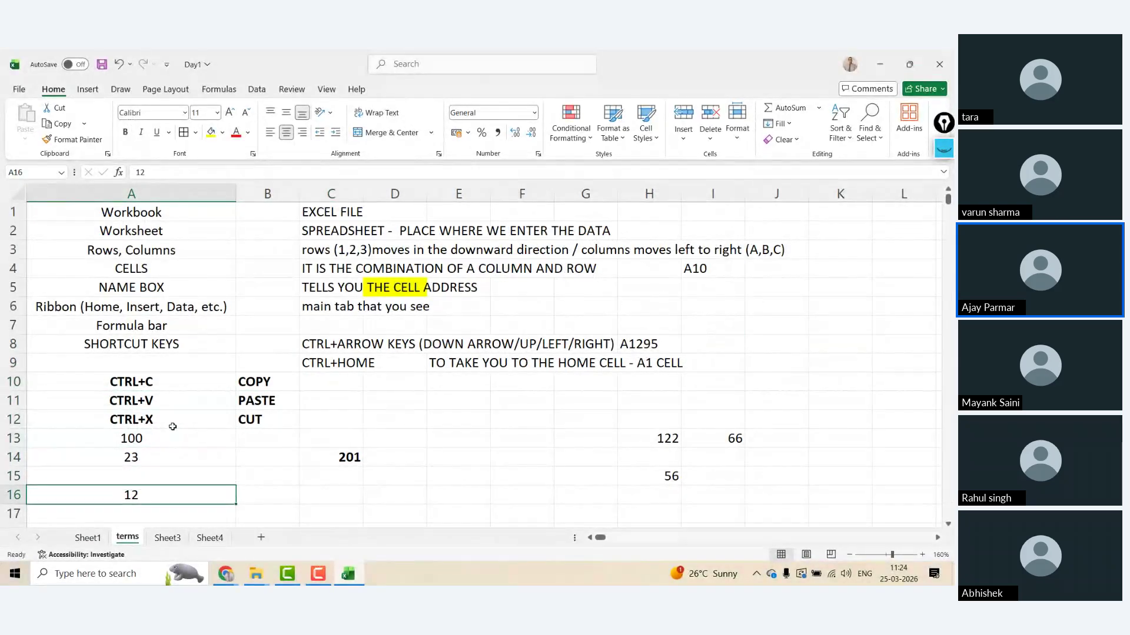
key("ctrl+Up")
key("Up")
key("Down")
key("ctrl+Down")
key("ctrl+Down")
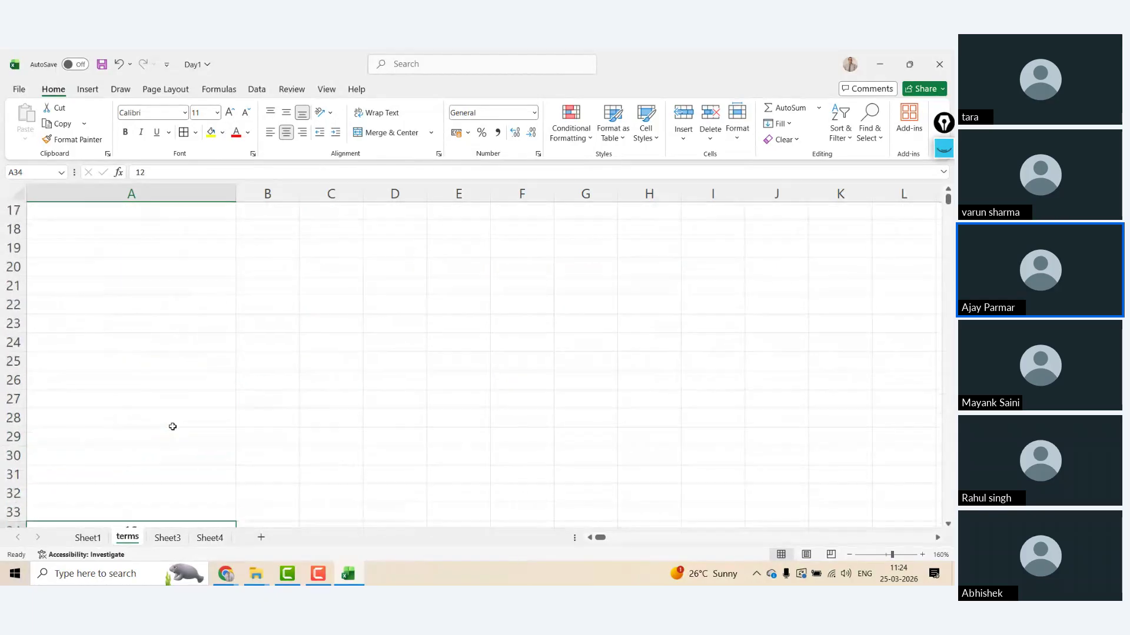
key("Delete")
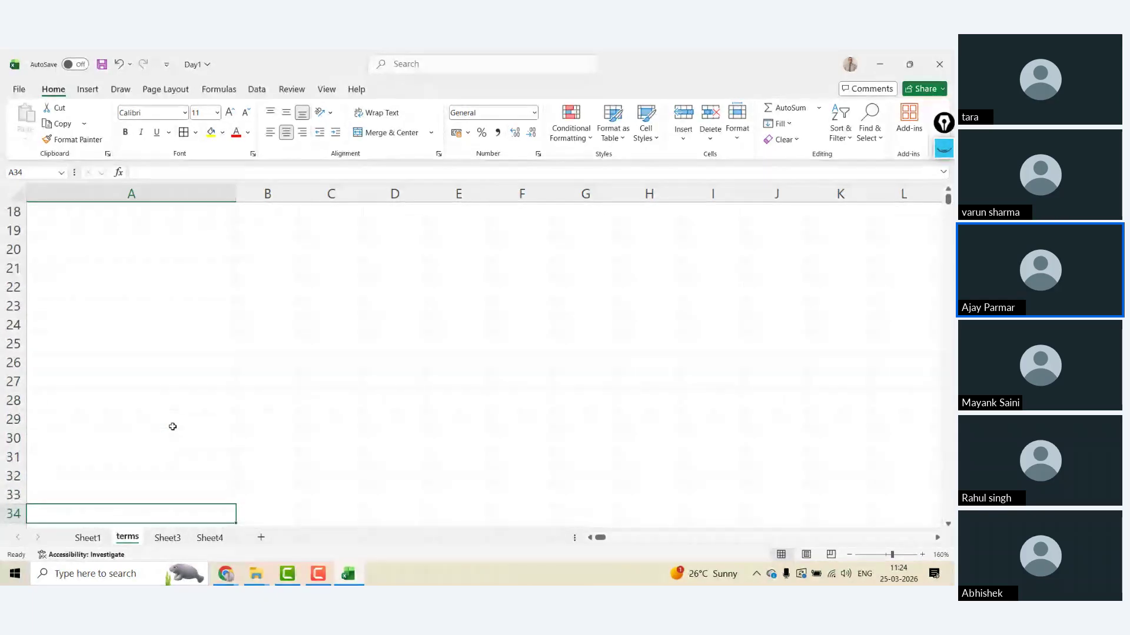
- Examine column A below row 34 for further entries and return to cell A13
key("ctrl+Down")
key("ctrl+Down")
key("ctrl+Up")
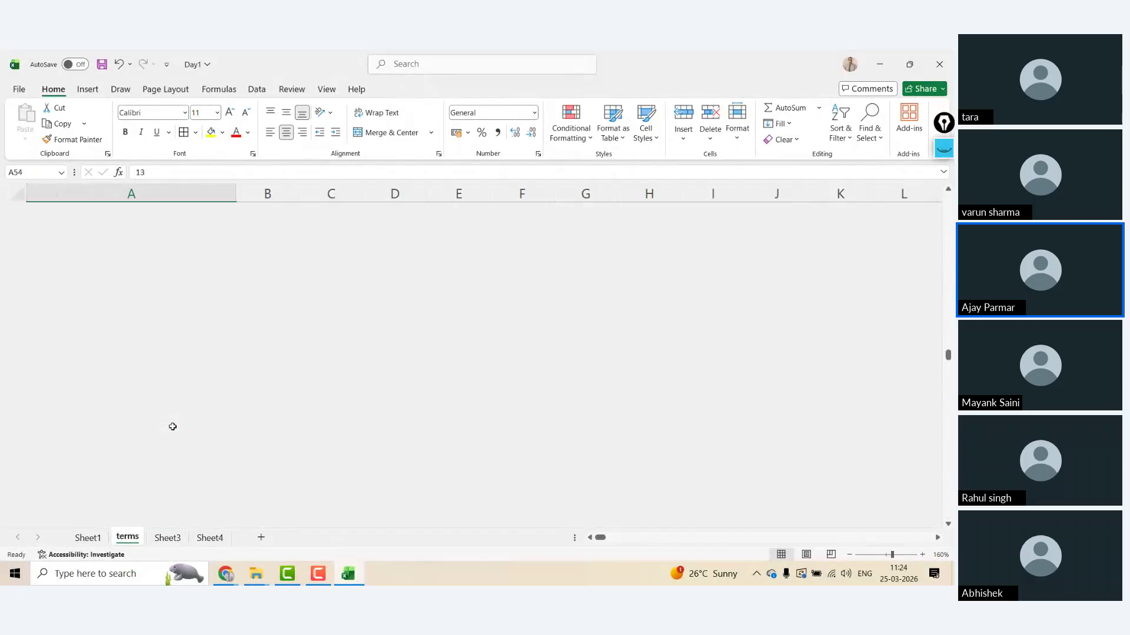
key("ctrl+Up")
key("Up")
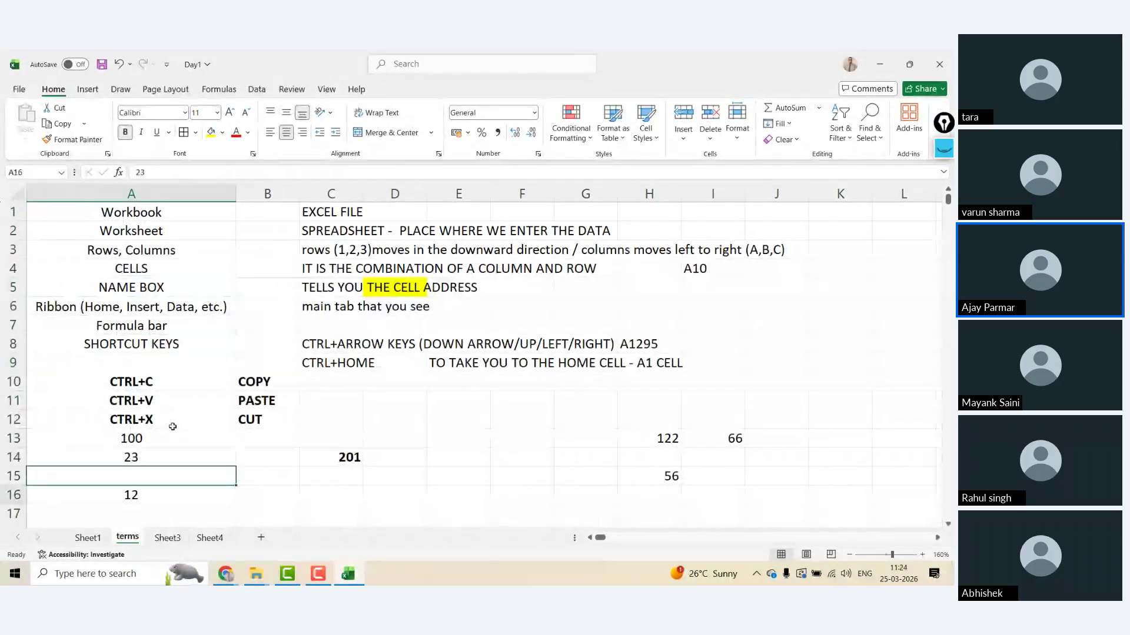
key("Down")
key("Down")
key("Down")
key("Down")
key("Down")
key("Up")
key("Up")
key("Up")
key("Up")
key("Up")
key("Up")
key("Up")
key("Up")
key("alt")
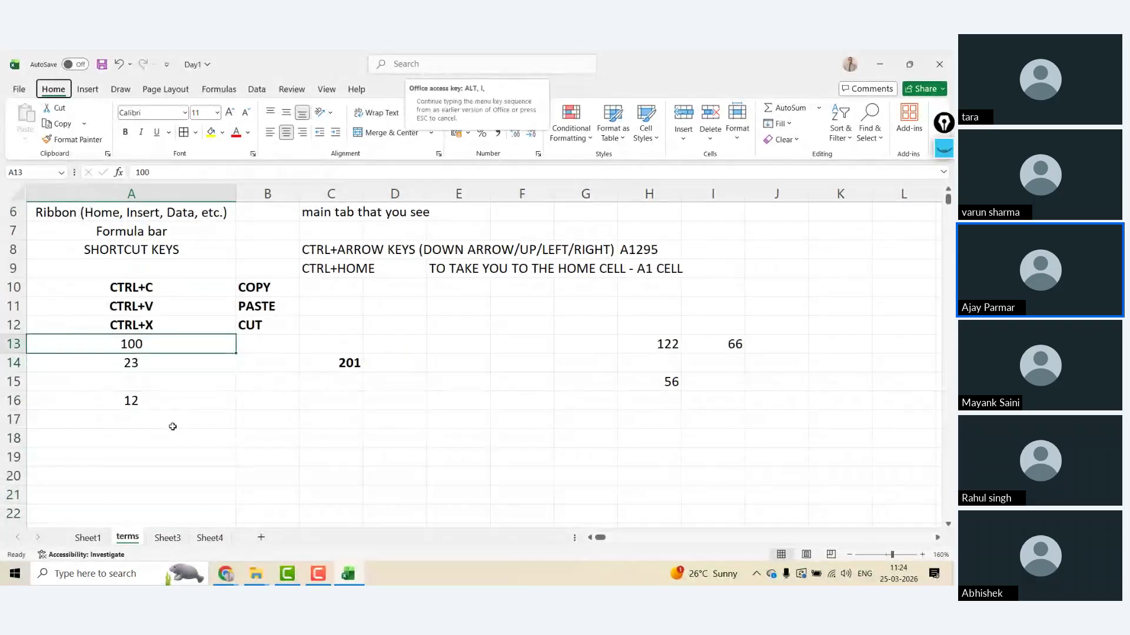
key("r")
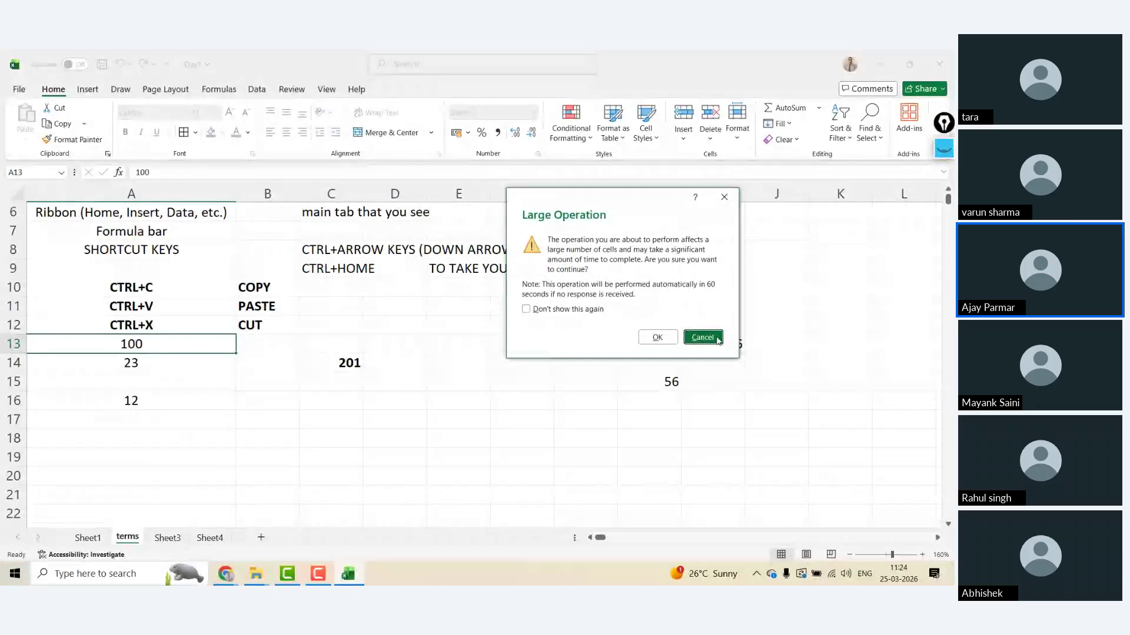
left_click(718, 340)
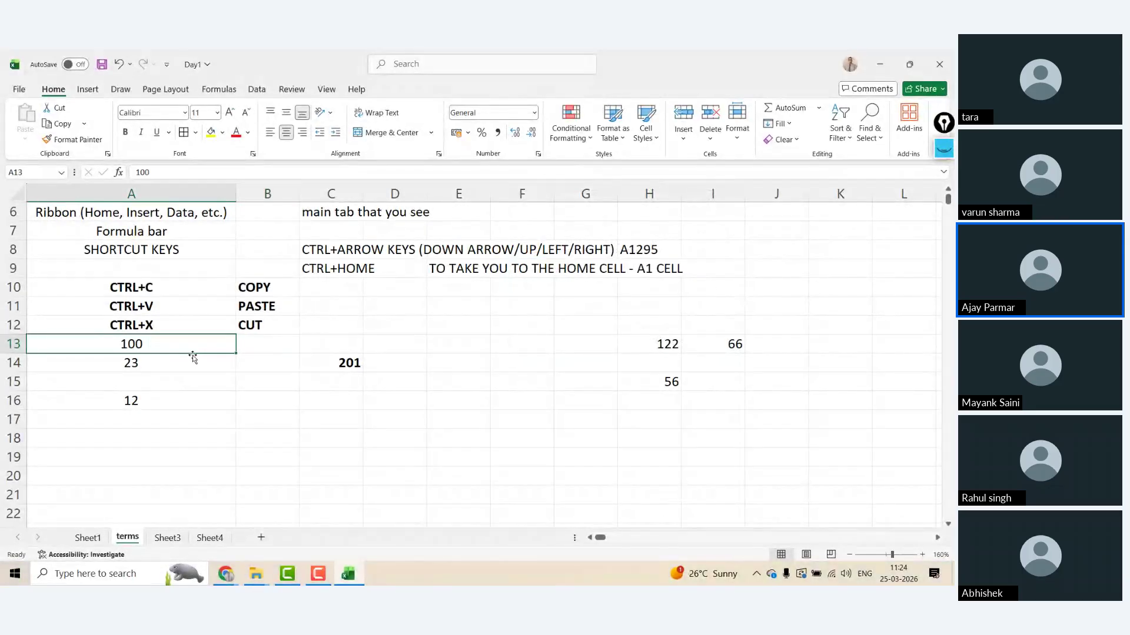
- Go to the home cell A1 of the terms sheet and move down through the notes to A13
key("Up")
key("Up")
key("Up")
key("Up")
key("Up")
key("ctrl+Home")
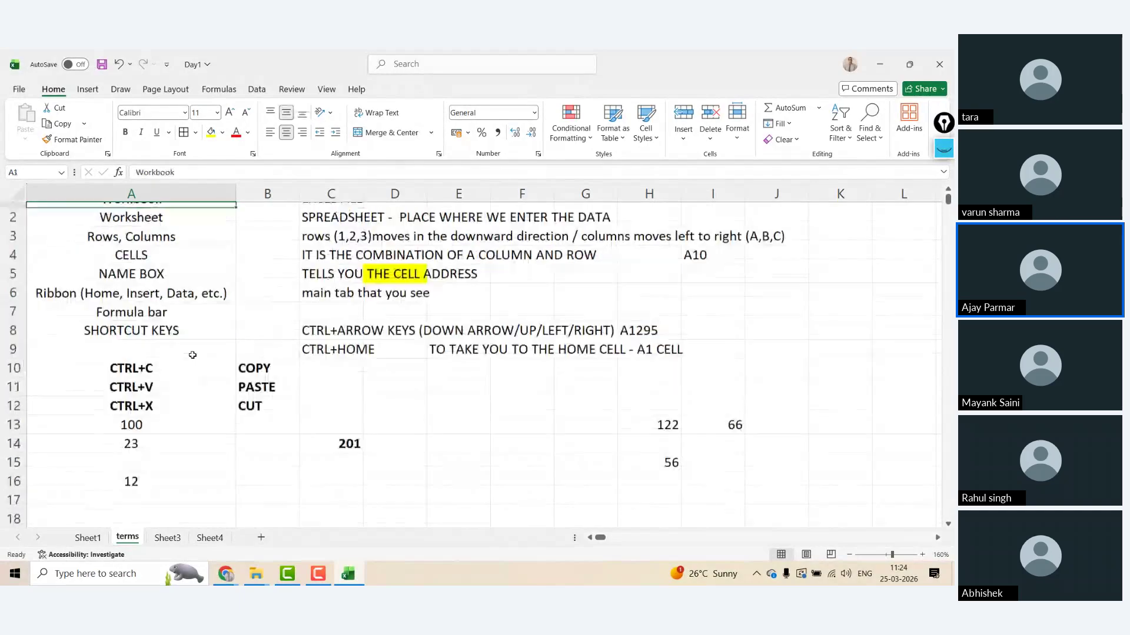
key("Down")
key("Down")
key("Down")
key("Down")
key("Down")
key("Down")
key("Down")
key("Down")
key("Down")
key("Down")
key("Down")
key("Down")
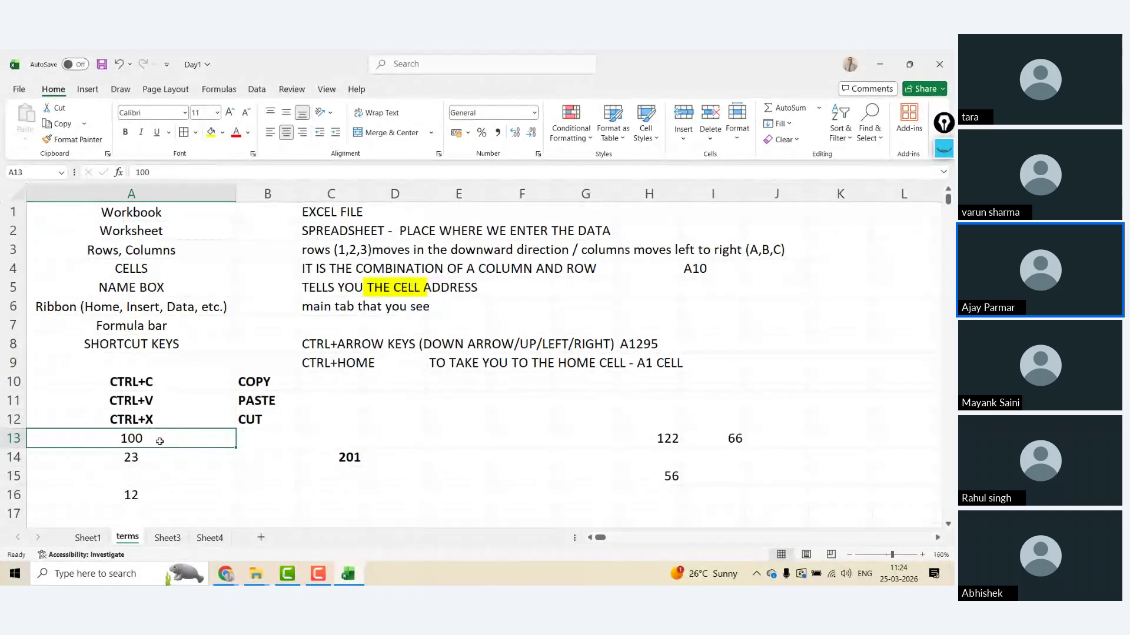
- Return to Sheet4 and pick individual cells in the number block, ending on J6
left_click(210, 538)
scroll(371, 271, "up", 3)
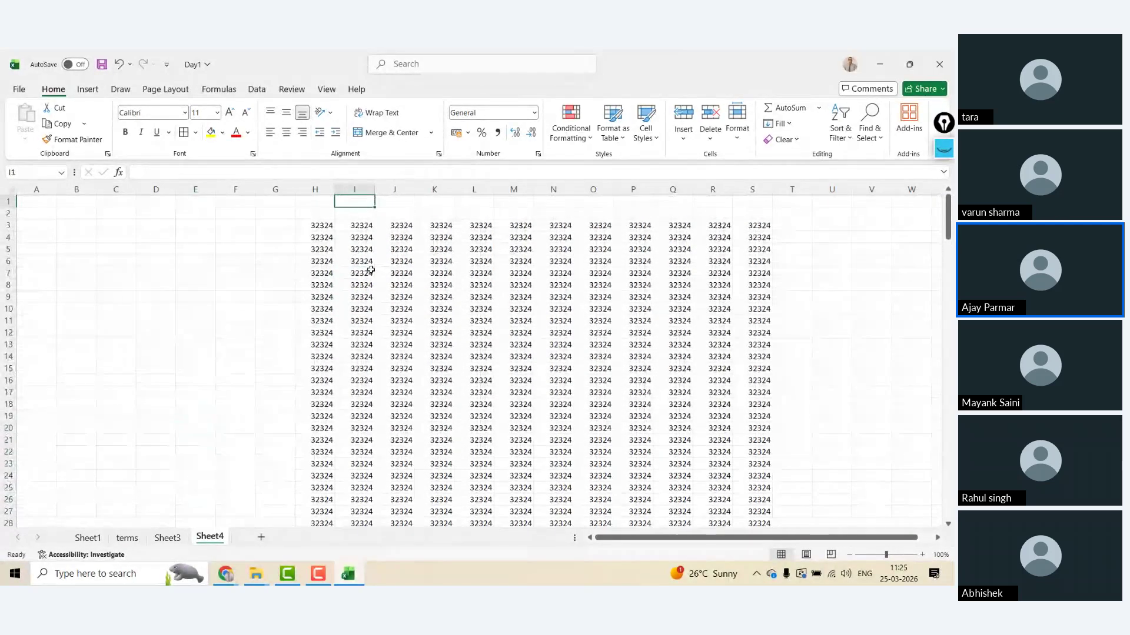
left_click(429, 262)
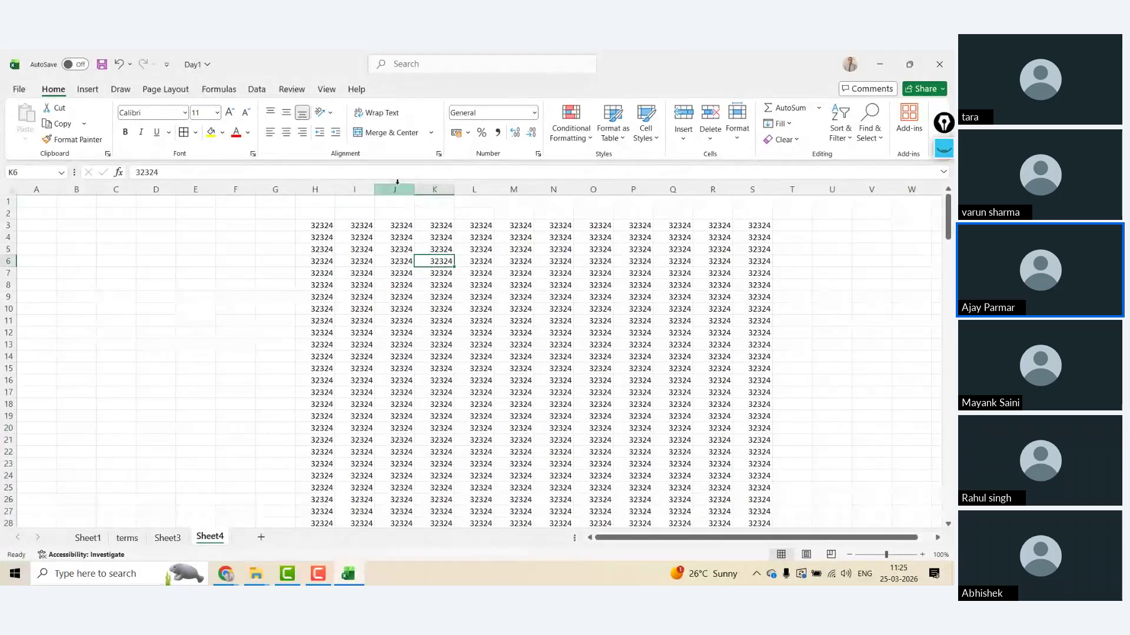
left_click(434, 287)
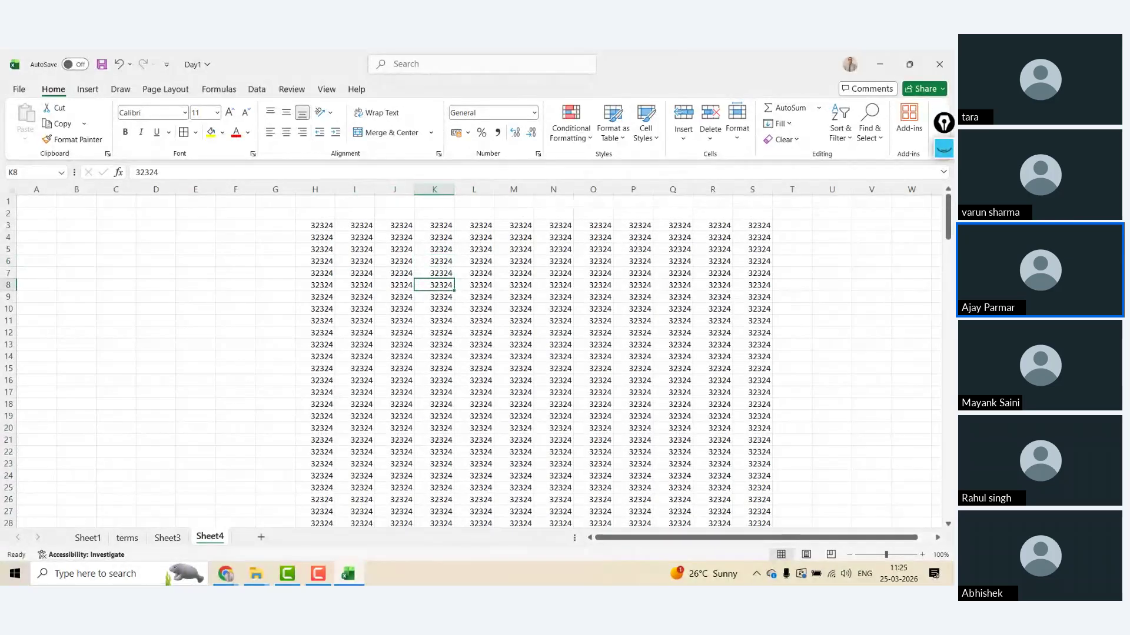
left_click(443, 259)
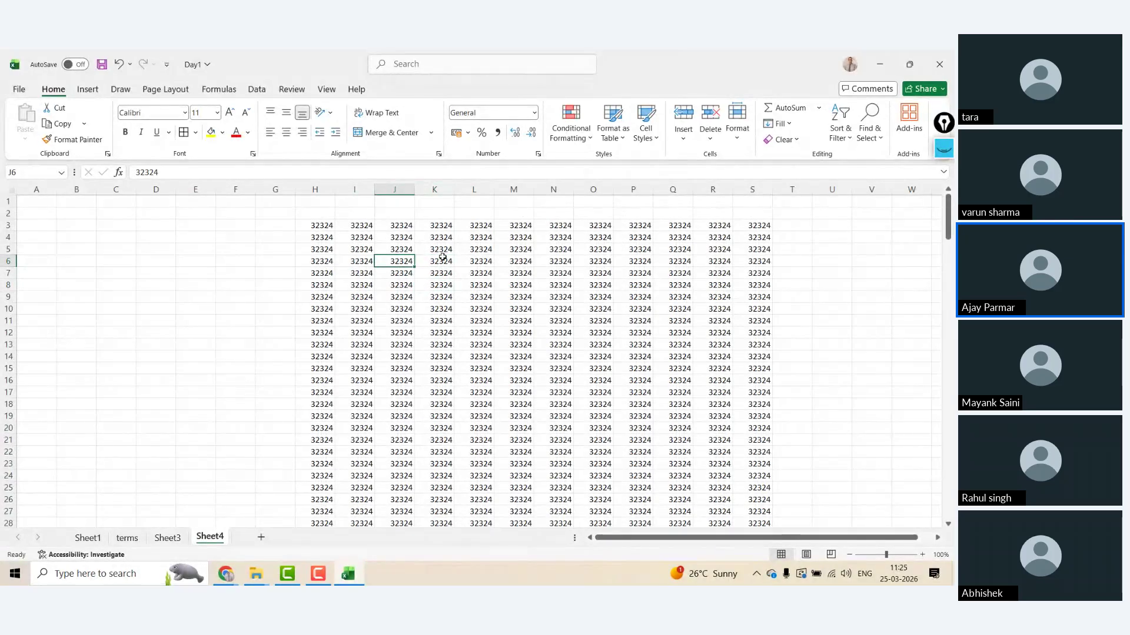
- Insert a blank column at column K of the number block and undo the insertion
left_click(434, 190)
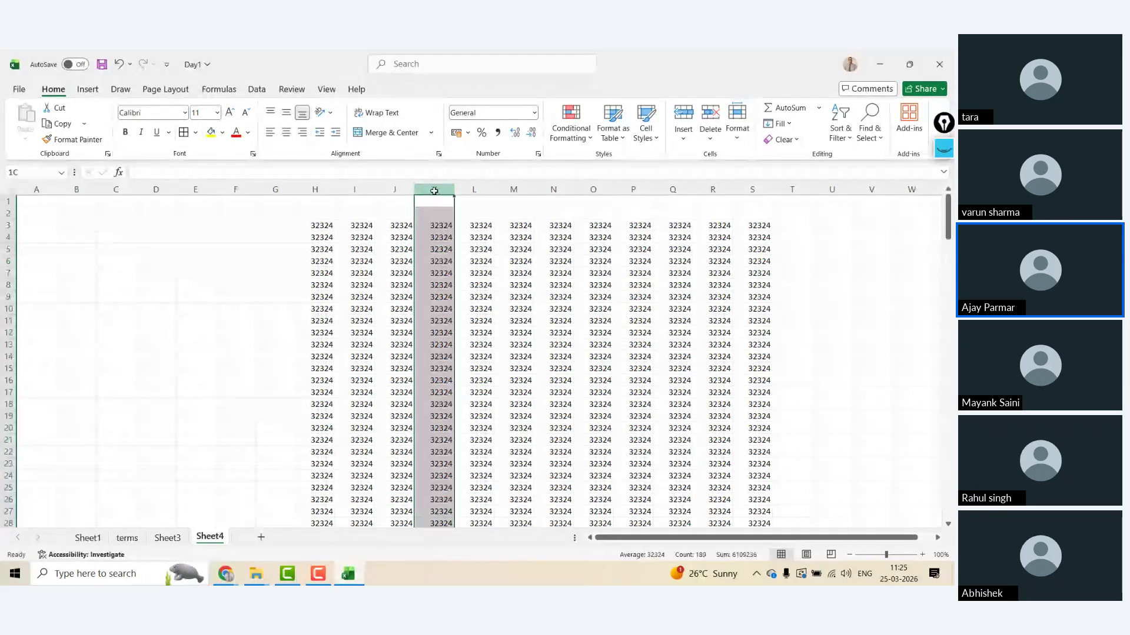
right_click(434, 191)
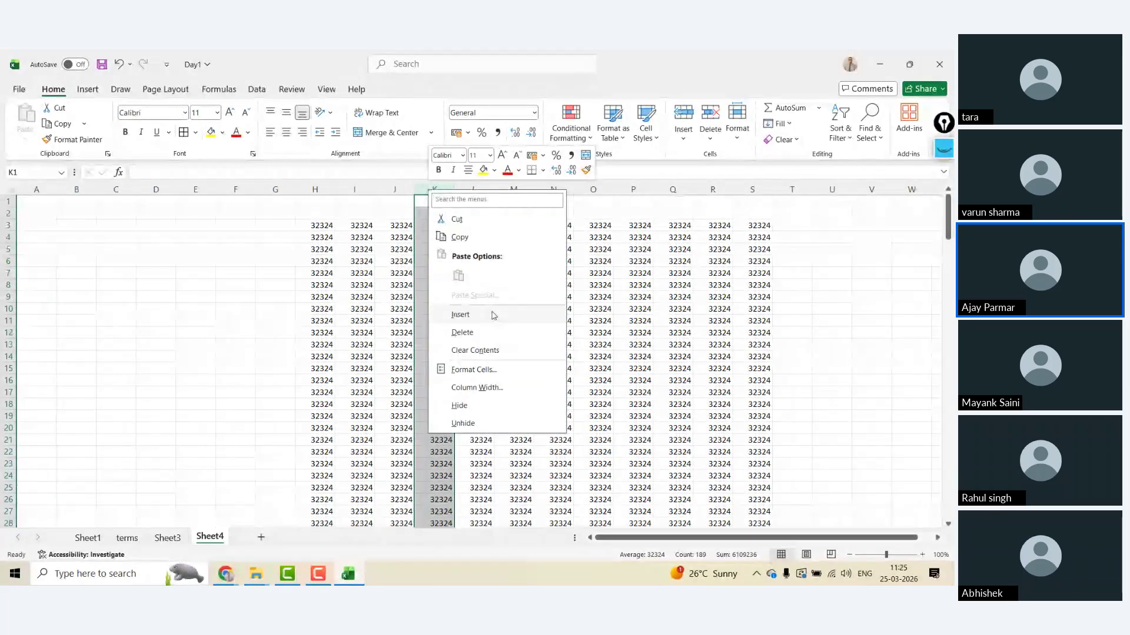
left_click(462, 316)
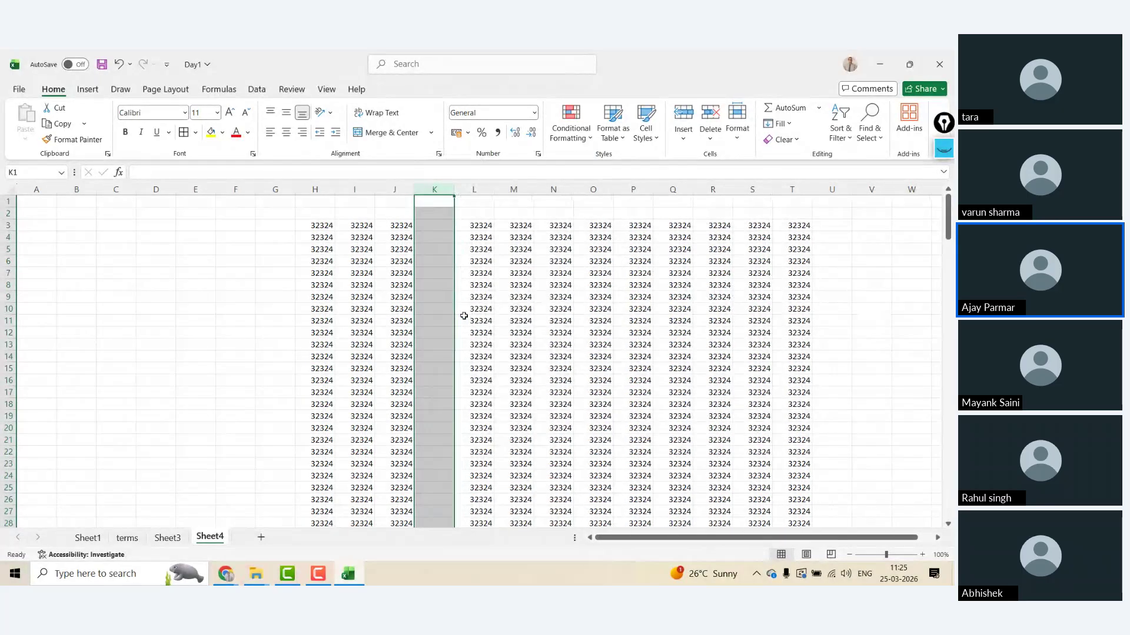
key("ctrl+z")
- Insert a blank column at cell K3, undo it, and insert a blank column at column M instead
left_click(432, 228)
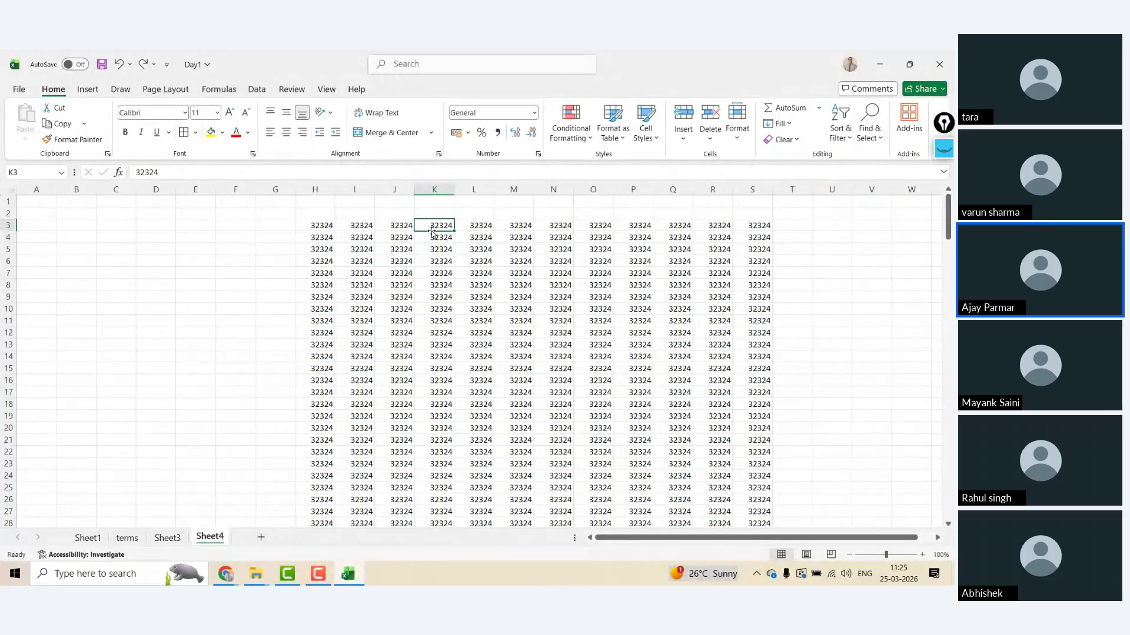
key("ctrl+y")
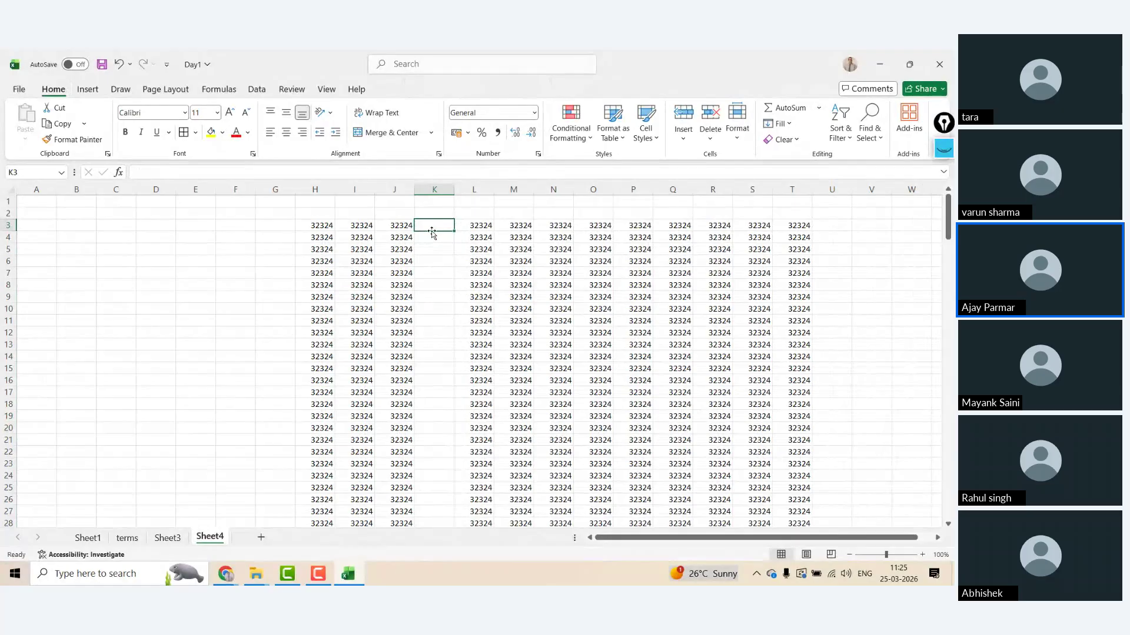
key("ctrl+z")
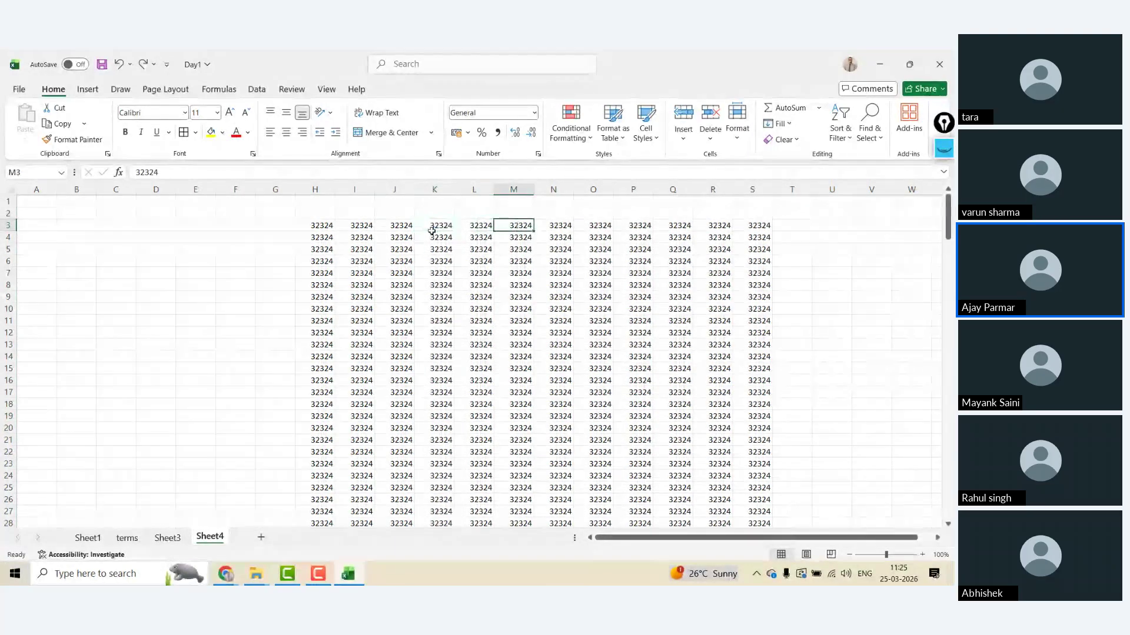
key("ctrl+y")
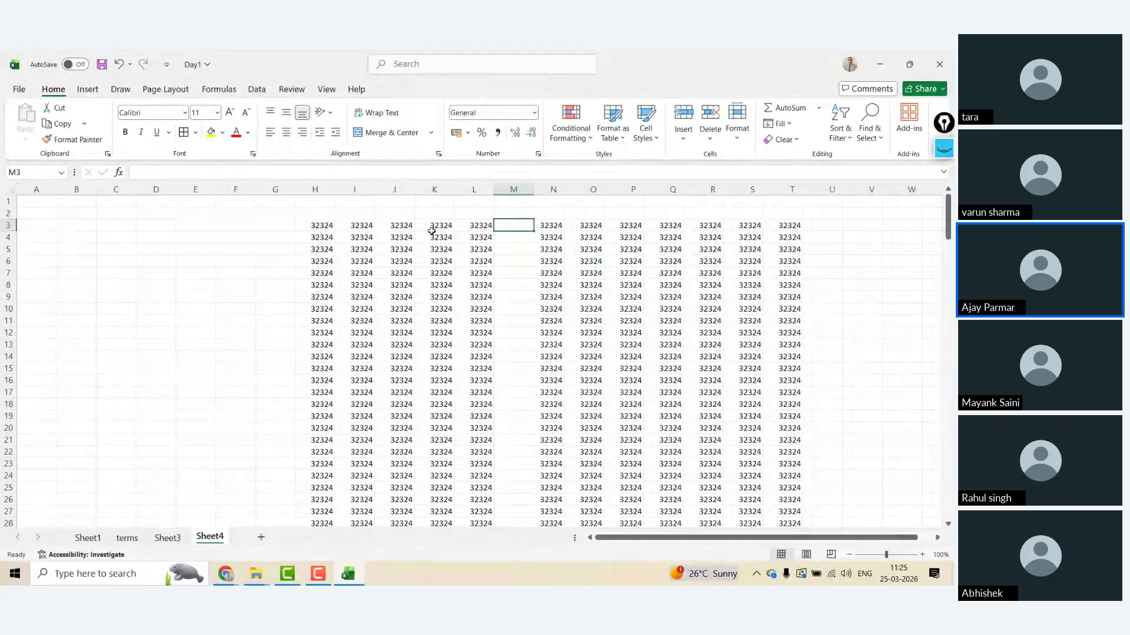
- Note the column shortcut on Sheet4 by entering ALT+I+C in A2 and INSERT COLUMN in B2
key("Up")
key("Left")
key("Left")
key("Left")
key("Left")
key("Left")
key("Left")
key("Left")
key("Left")
key("Left")
key("Left")
key("Left")
key("Left")
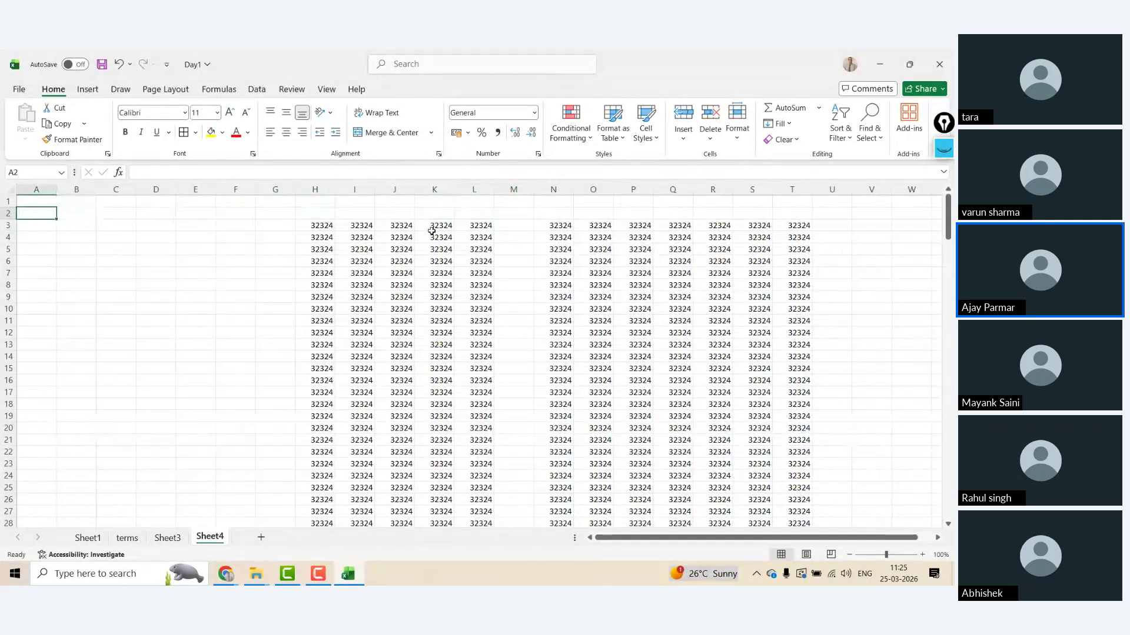
type("ALT+I")
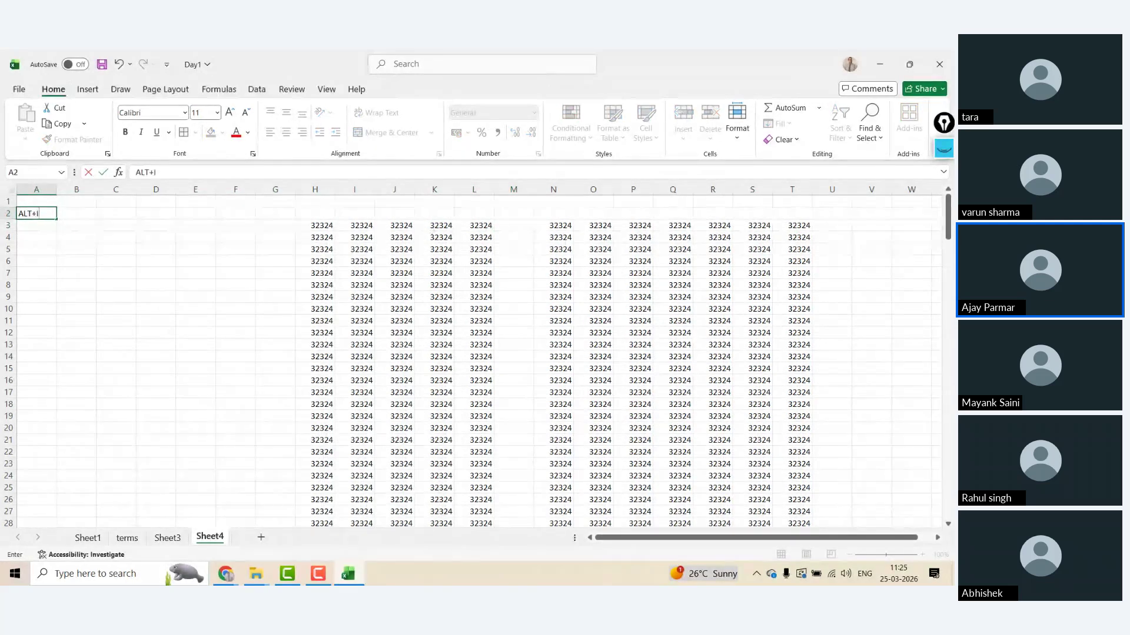
type("+C")
key("Tab")
type("INSERT")
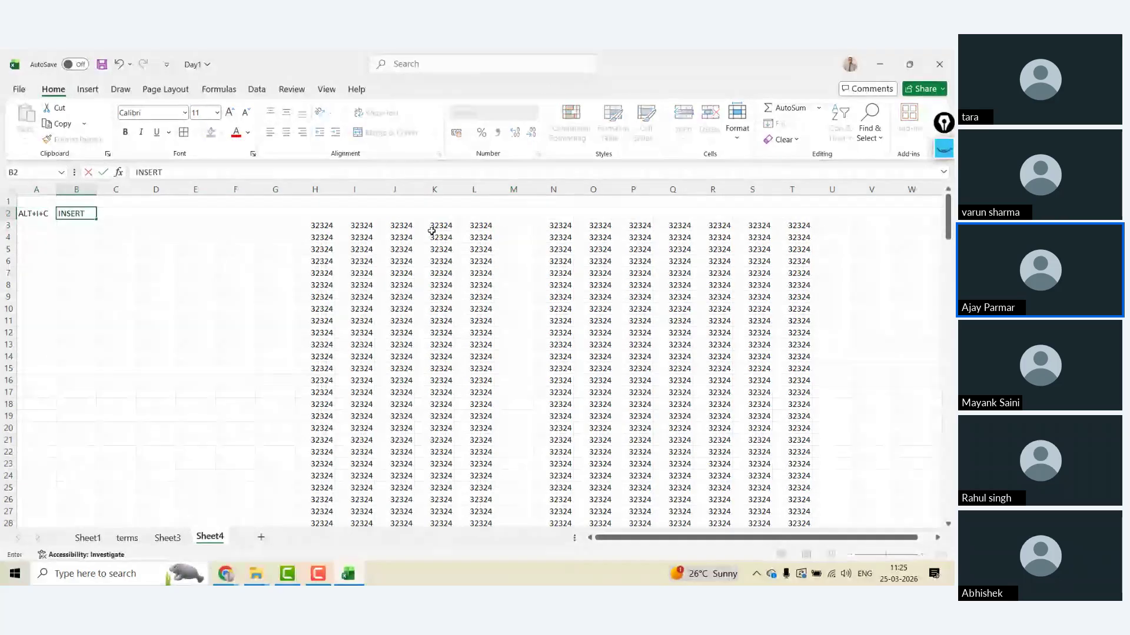
type(" COLUMN")
key("Return")
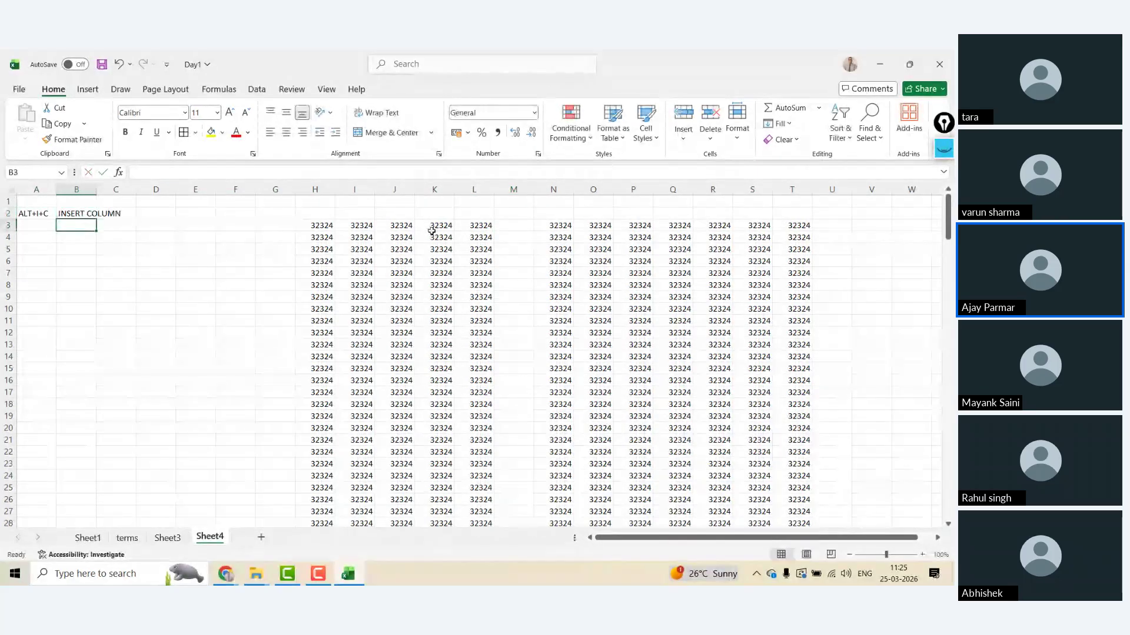
- Enter the shortcut note ALT+I+R in cell A3, below the column shortcut
key("Left")
type("ALT+I+")
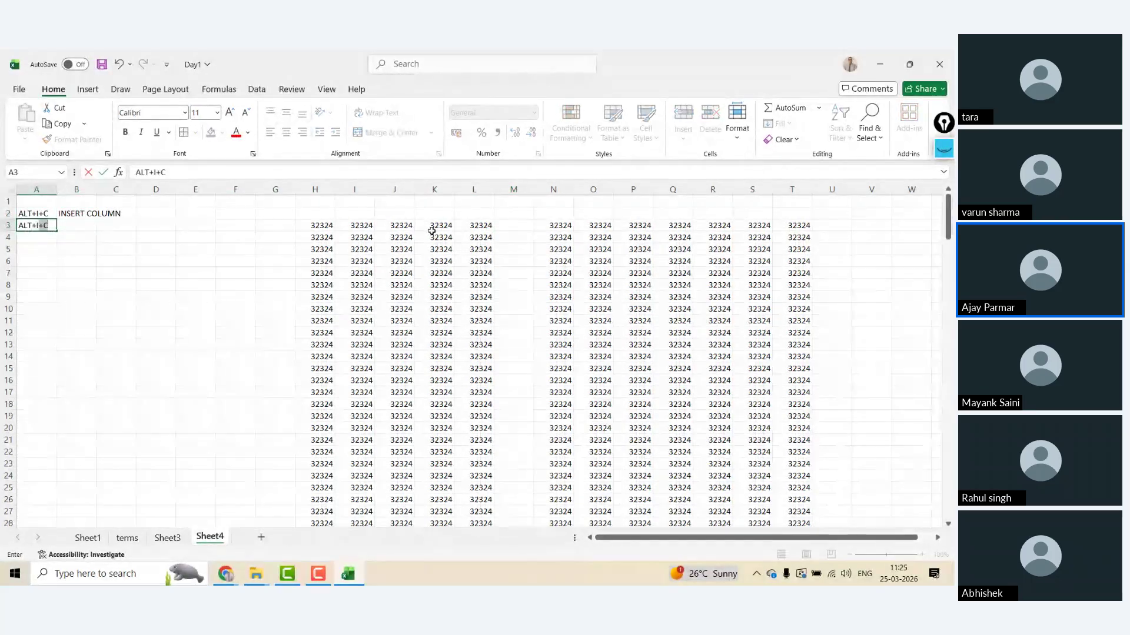
type("R")
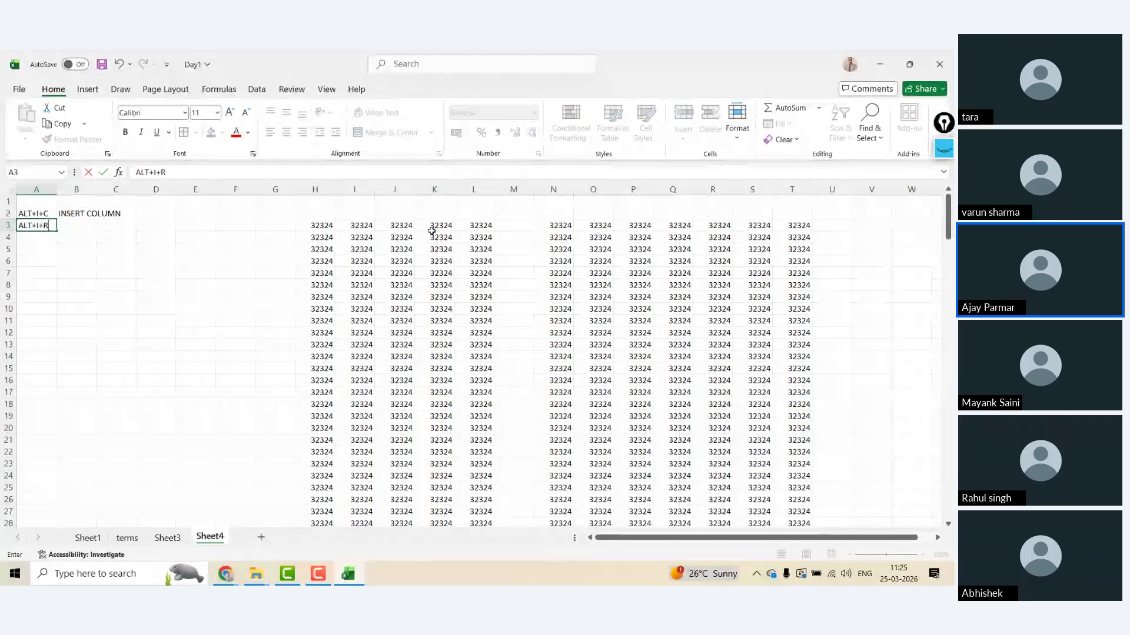
key("Return")
- Insert a blank row at cell H7 with the noted row shortcut and undo the insertion
key("Right")
key("Right")
key("Right")
key("Right")
key("Right")
key("Right")
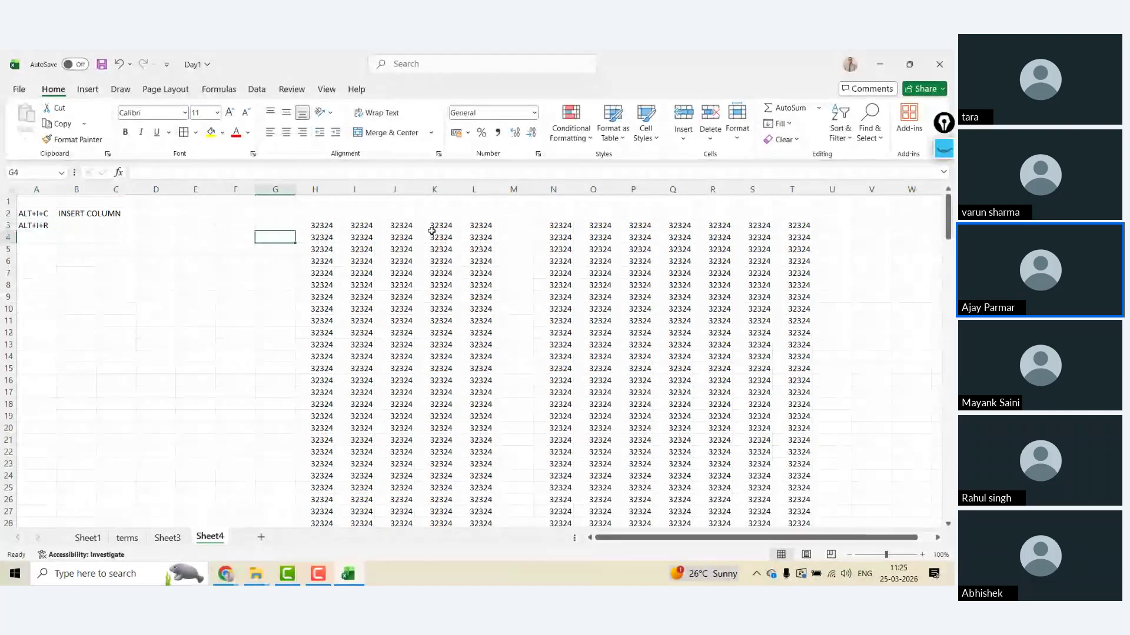
key("Down")
key("Down")
key("Down")
key("Right")
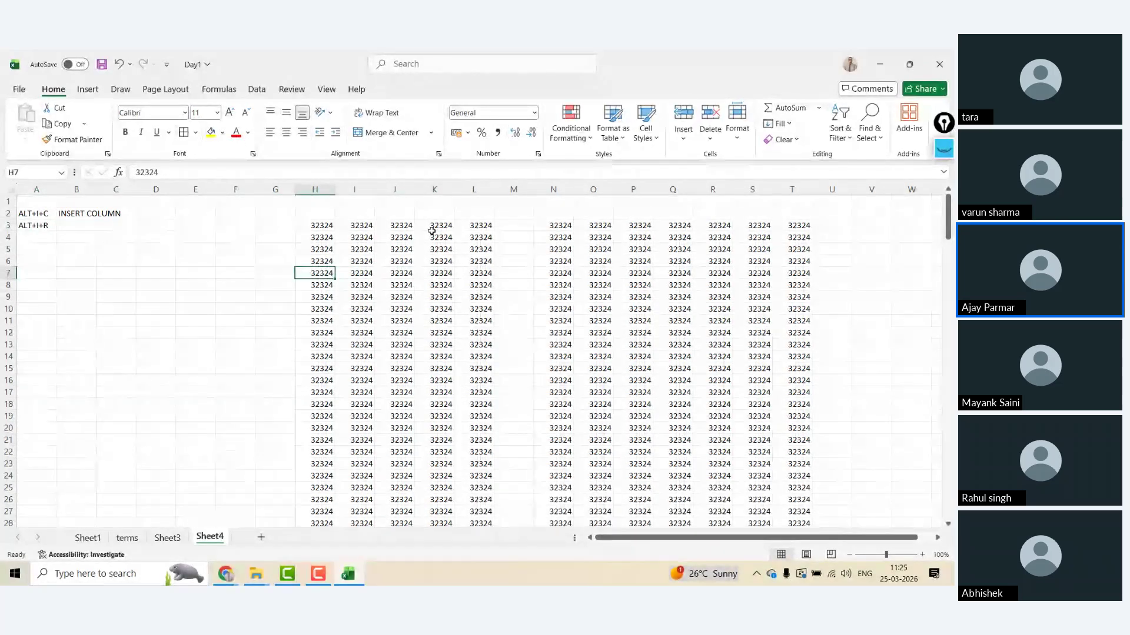
key("alt+i")
key("r")
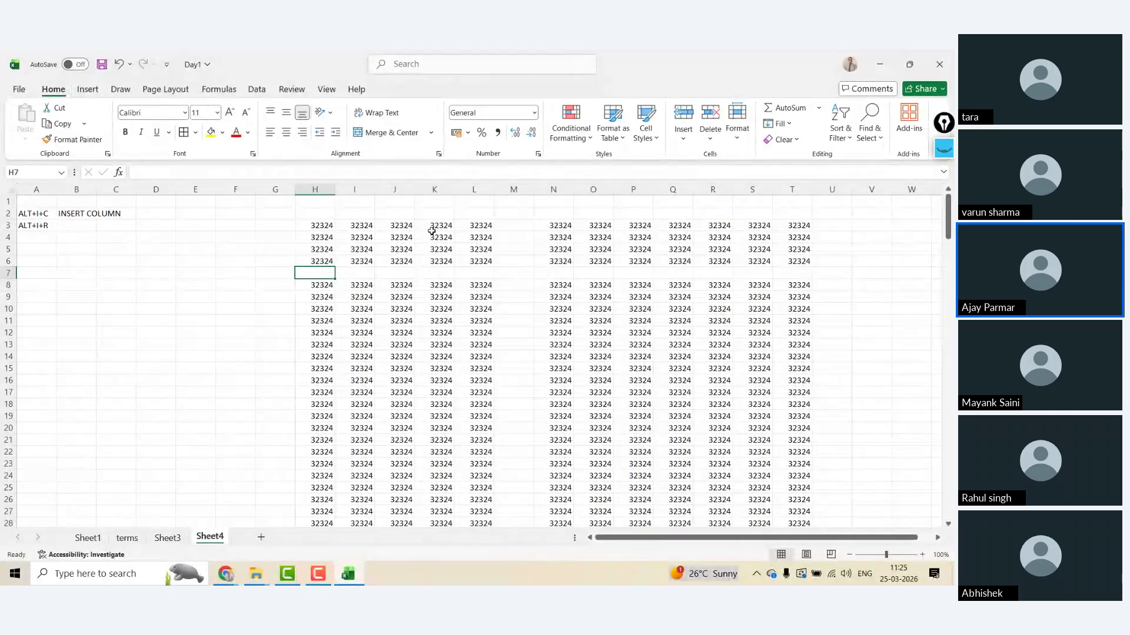
key("ctrl+z")
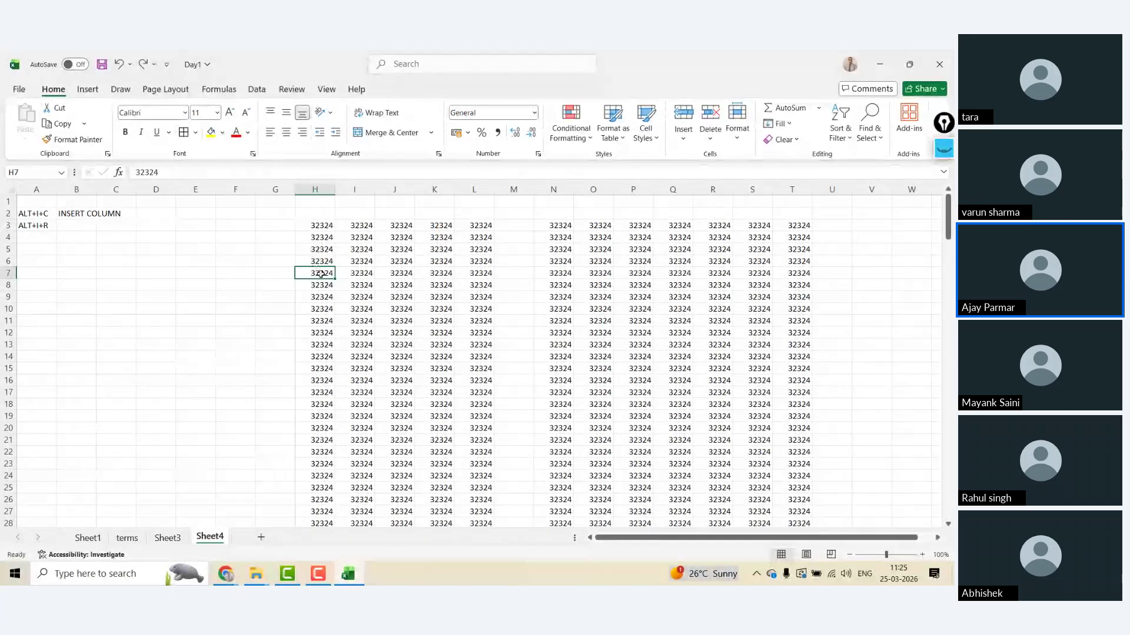
- Select the whole of row 7, insert a blank row there, and undo the insertion
left_click(7, 273)
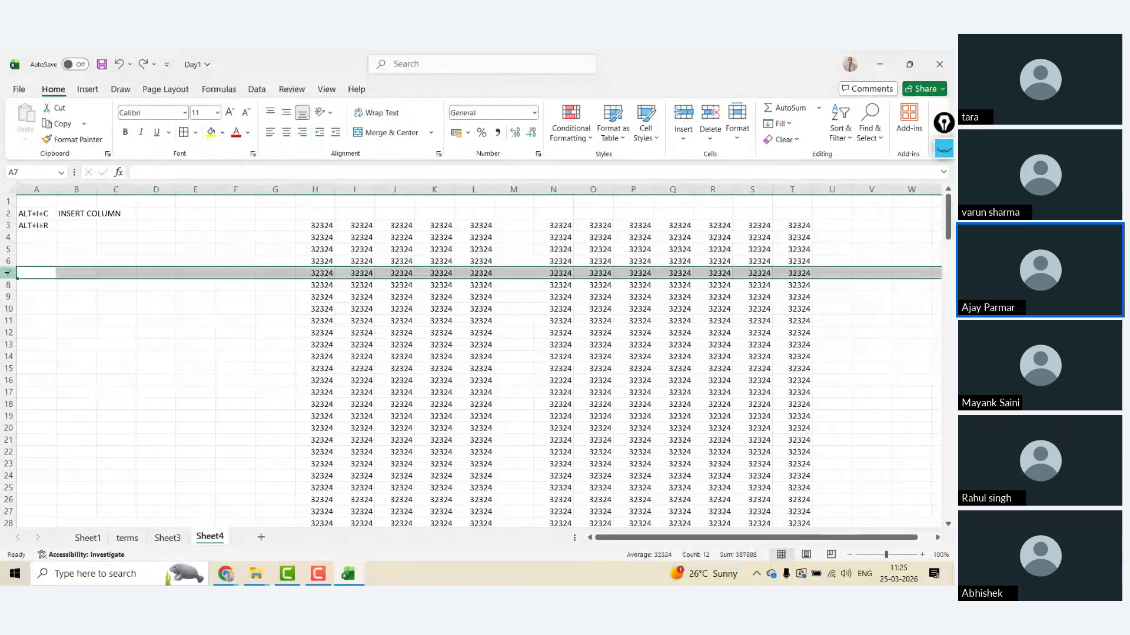
right_click(7, 273)
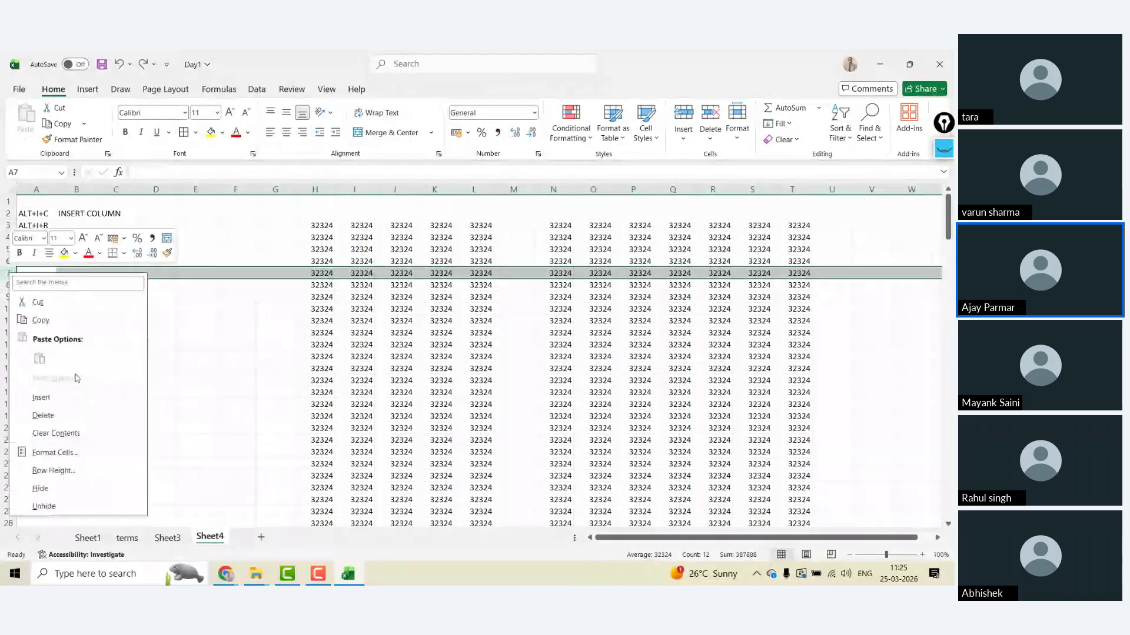
left_click(55, 403)
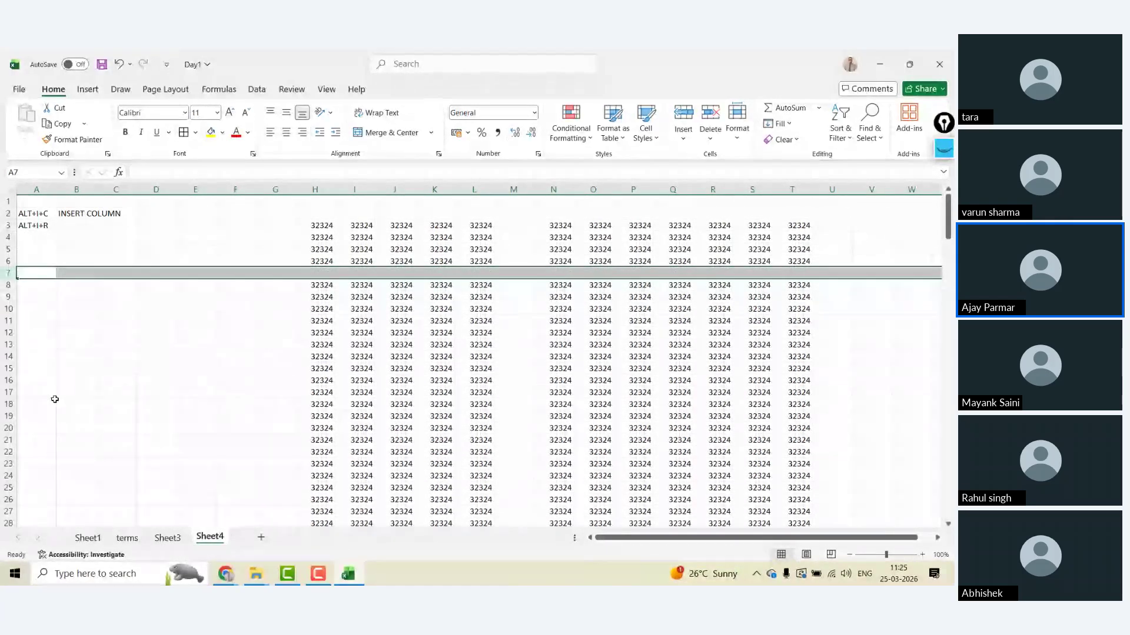
key("ctrl+z")
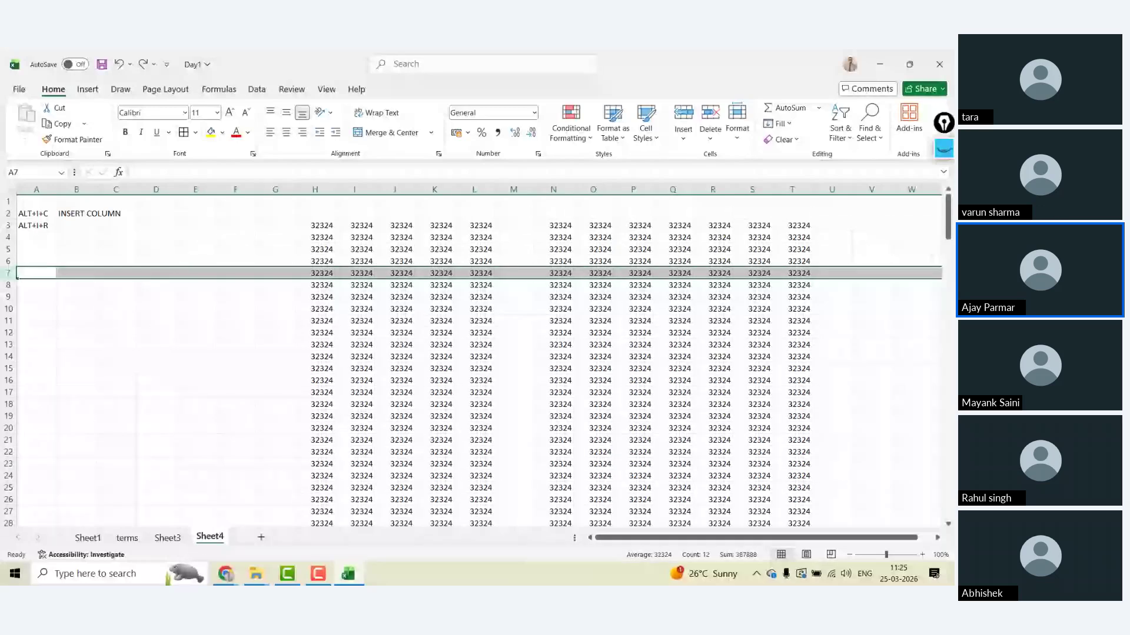
- Delete the blank column M from the number block
left_click(507, 241)
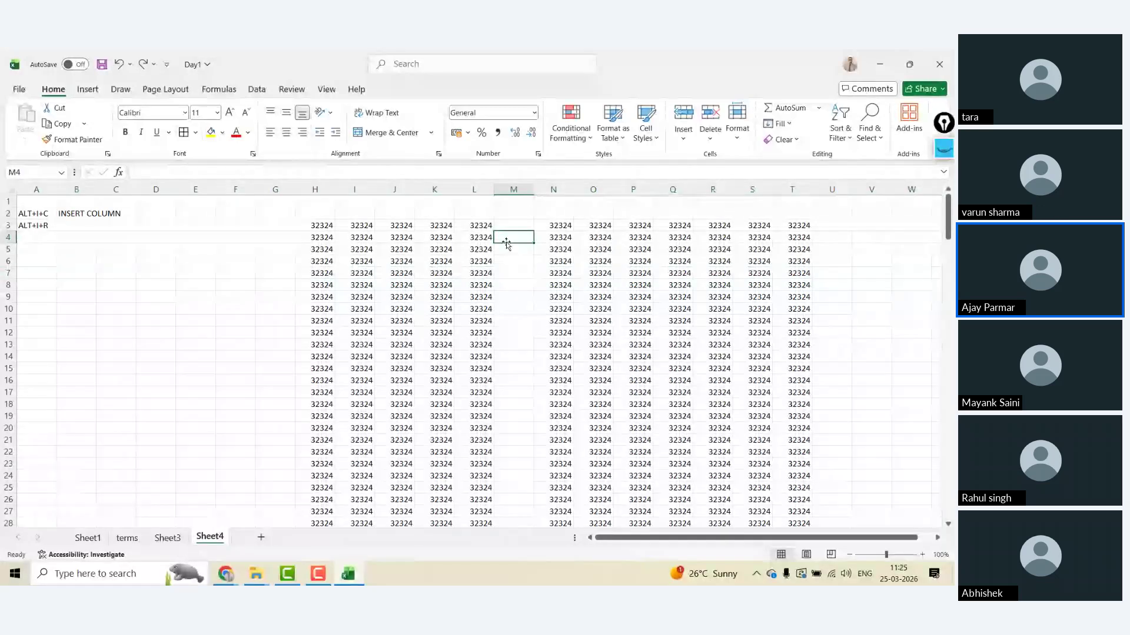
left_click(507, 189)
right_click(509, 191)
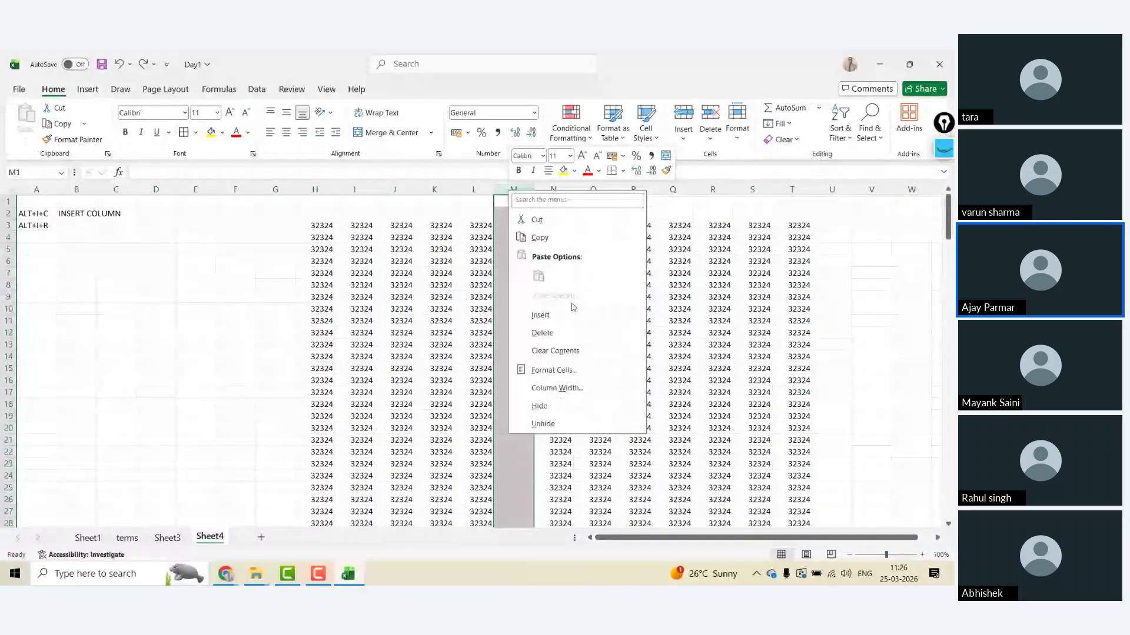
left_click(546, 333)
- Jump to the lower end of column H's numbers and try to insert a blank row at row 187
left_click(317, 237)
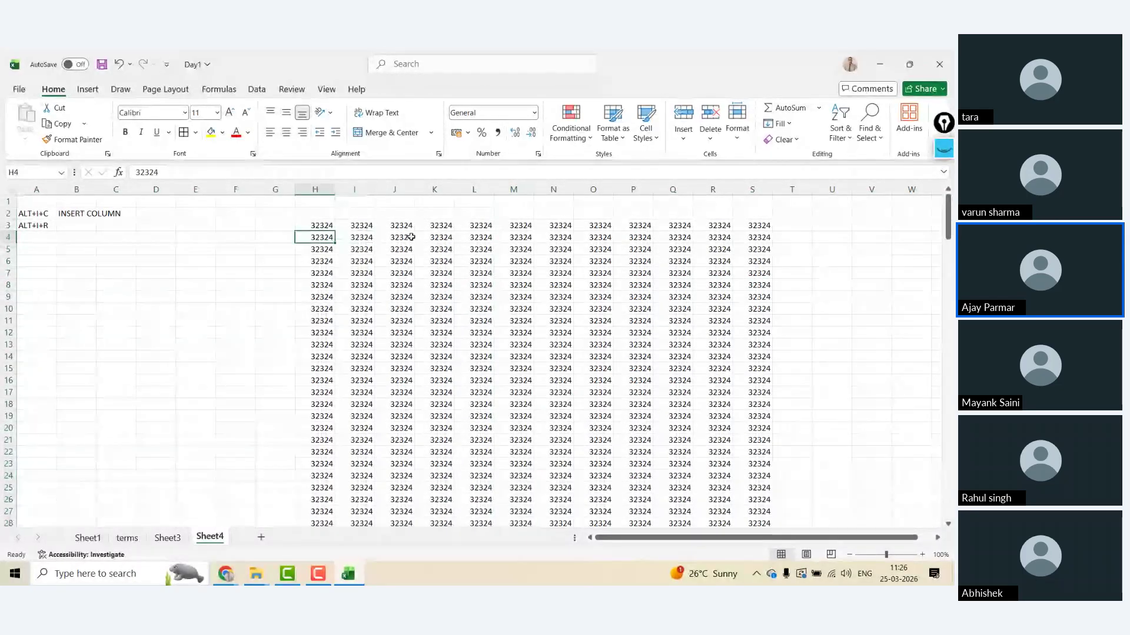
key("Up")
key("Down")
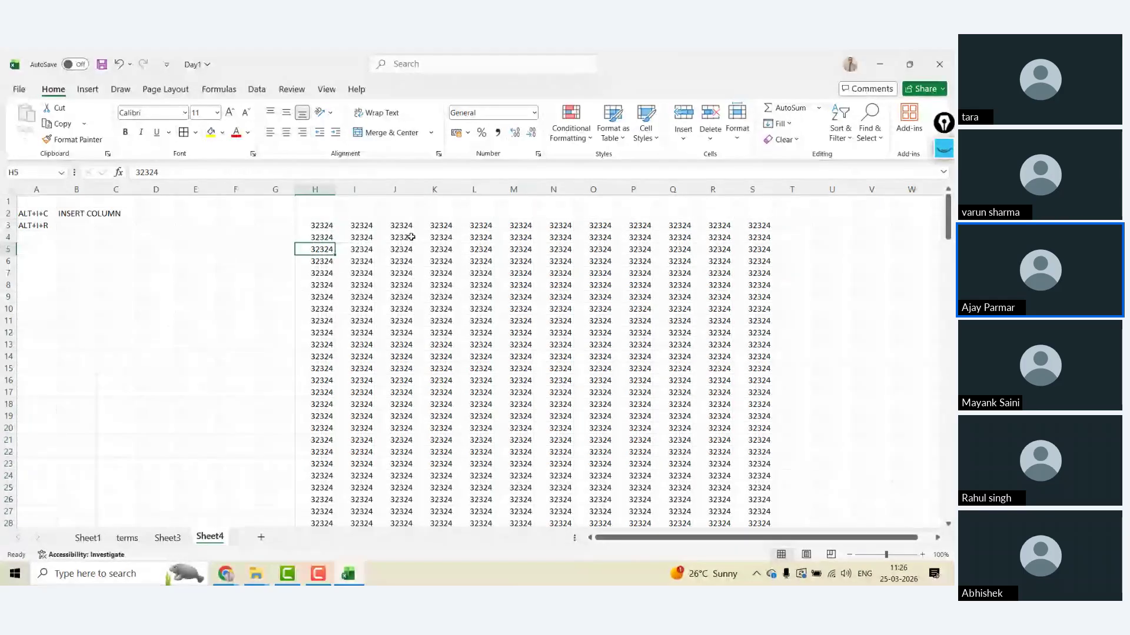
key("ctrl+Down")
key("Up")
key("Up")
key("Up")
key("Up")
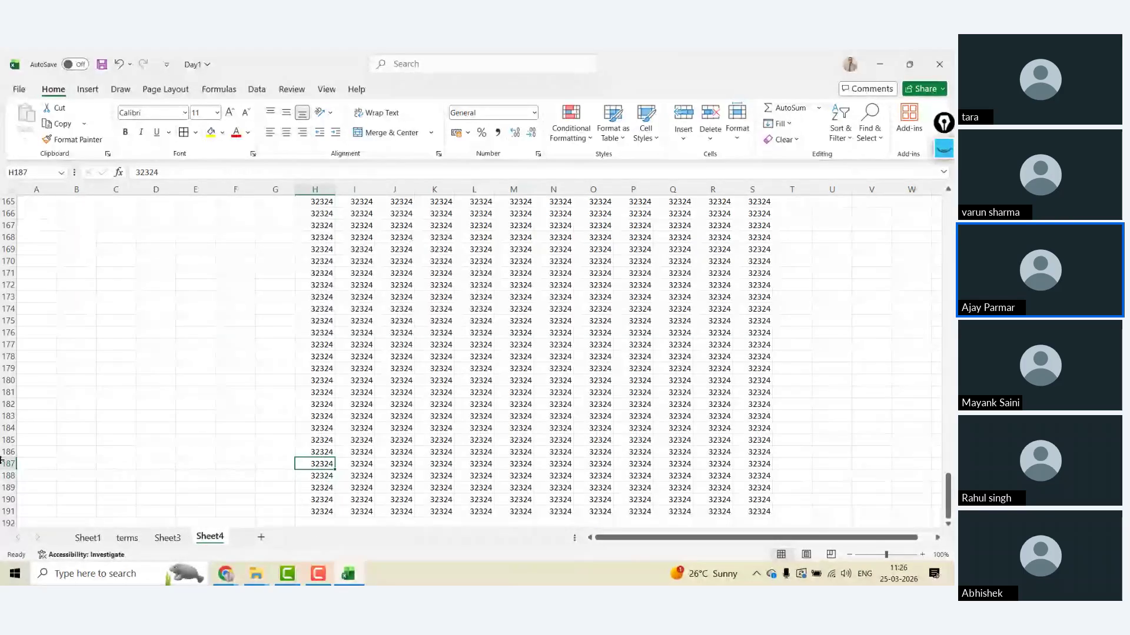
left_click(8, 464)
right_click(8, 464)
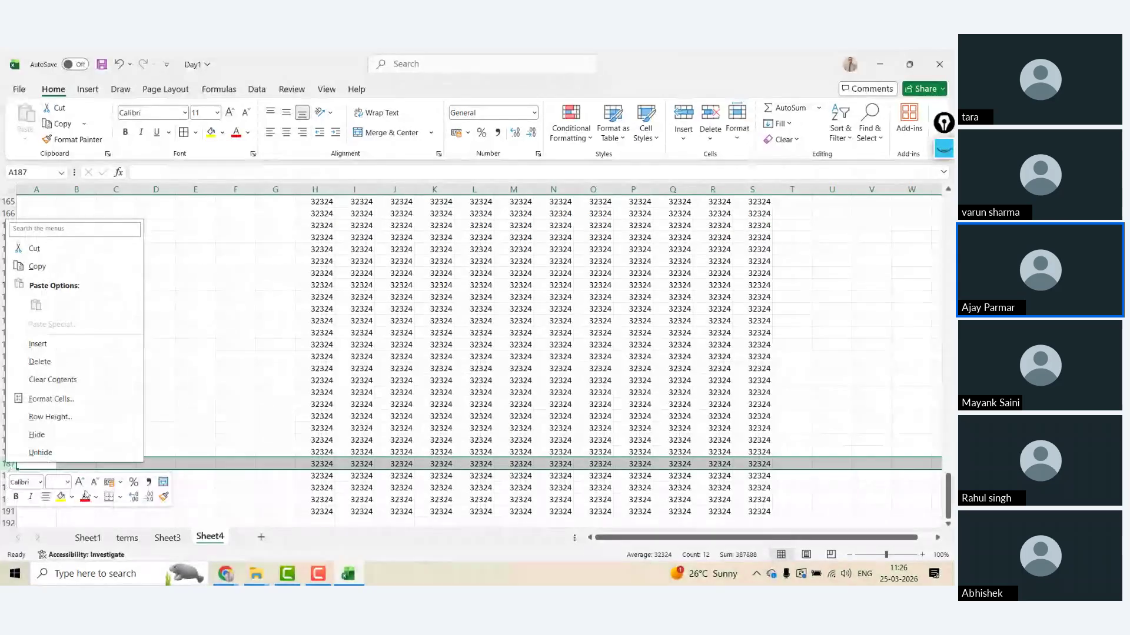
left_click(64, 346)
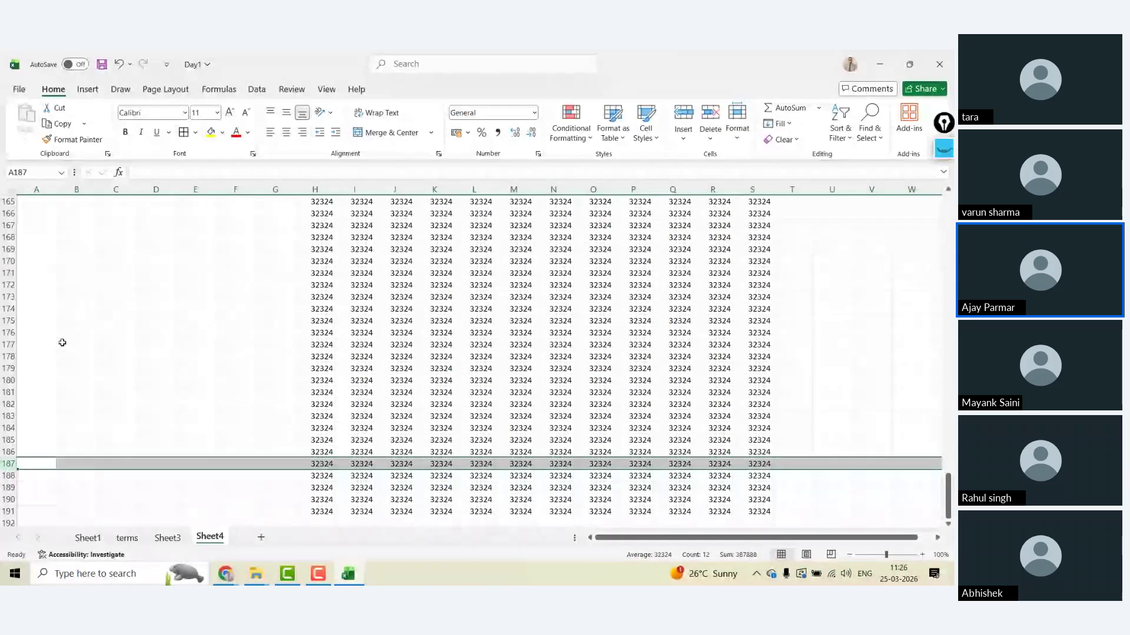
- Return to the start of the number block and insert a blank column at column M
left_click(479, 237)
key("ctrl+Up")
key("ctrl+Up")
key("ctrl+Up")
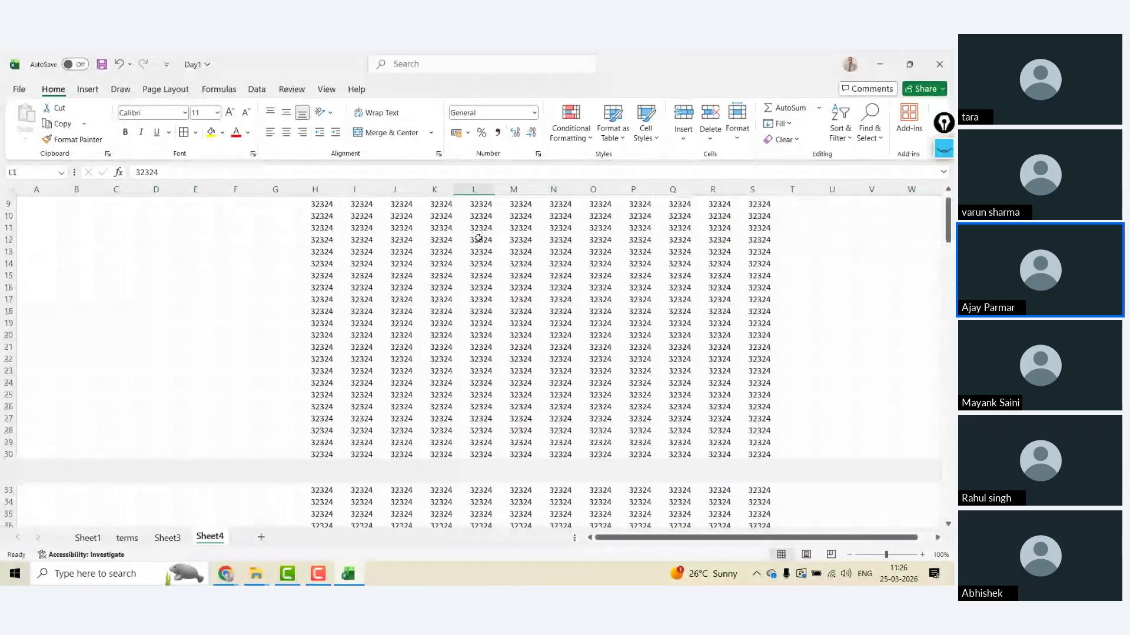
left_click(520, 237)
left_click(514, 189)
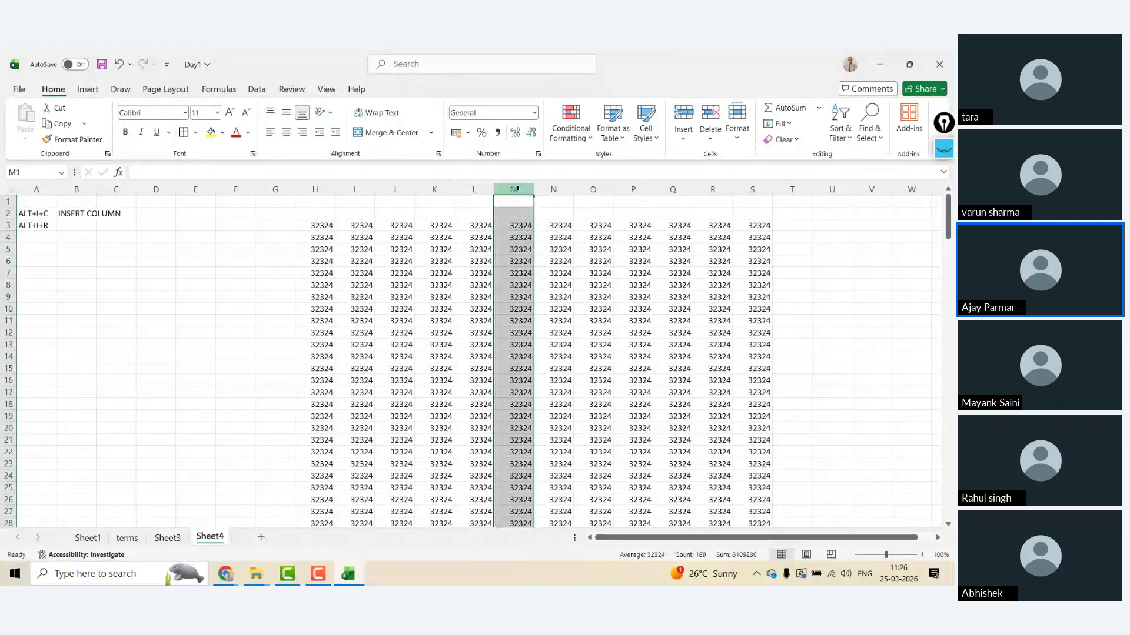
right_click(518, 190)
left_click(556, 317)
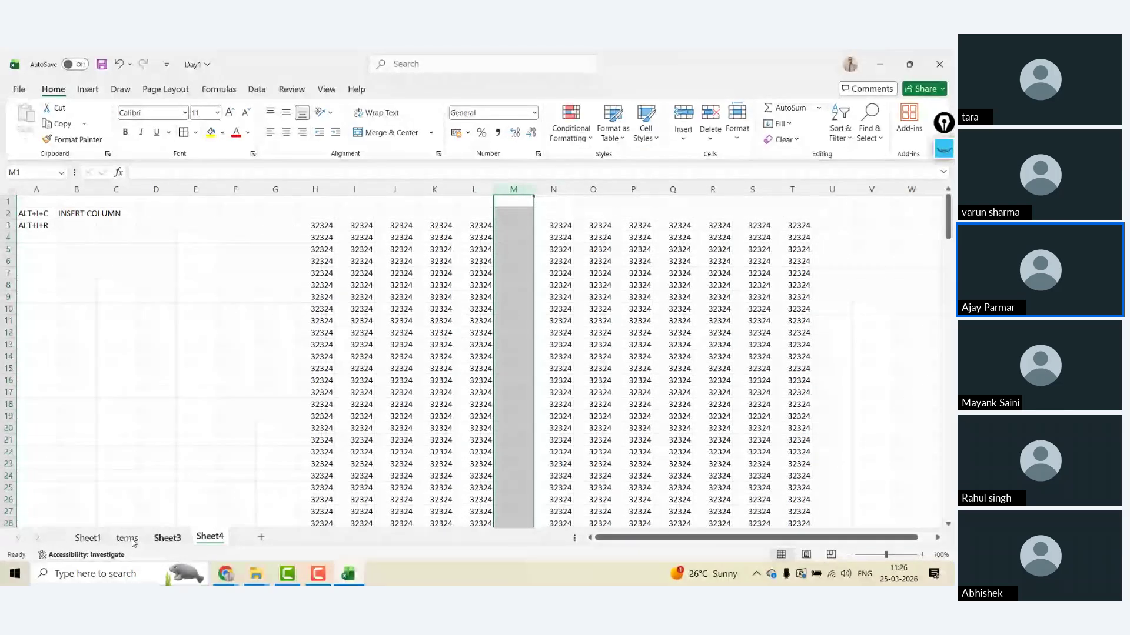
- On the terms sheet, delete row 13 with the sample number 100 below the CTRL+X note
left_click(87, 538)
left_click(126, 537)
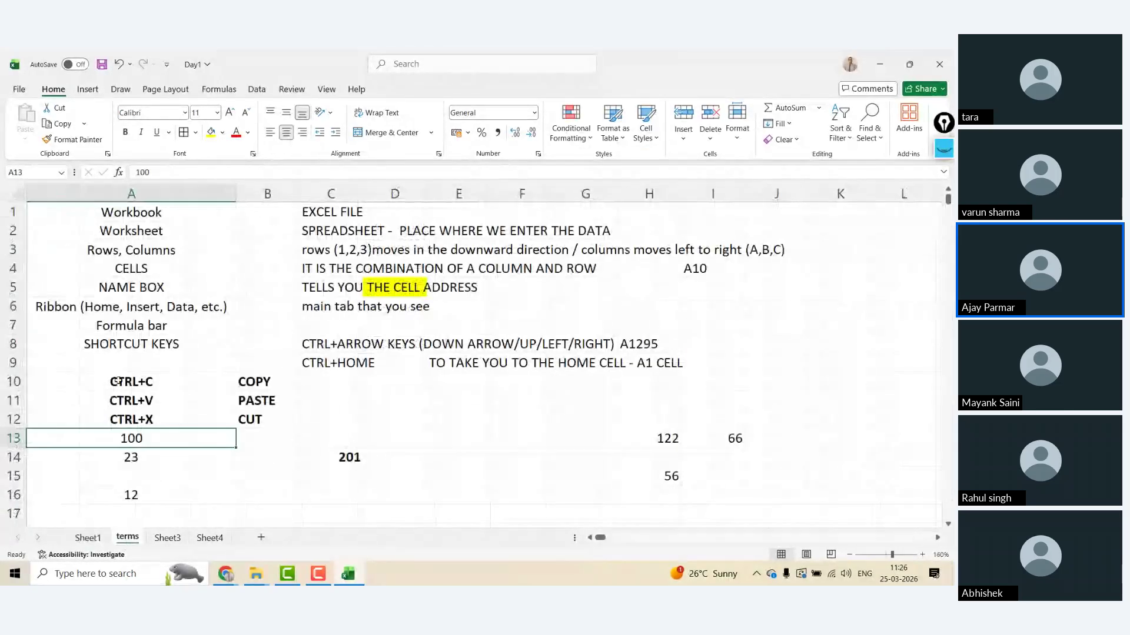
key("Right")
key("Left")
key("Up")
key("Down")
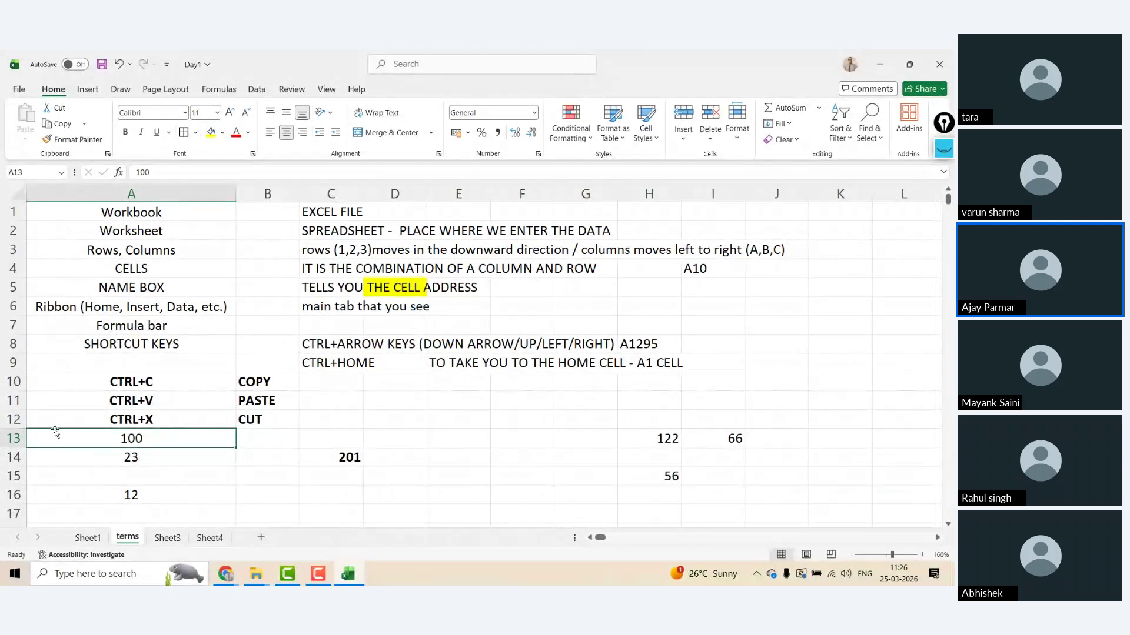
left_click(12, 438)
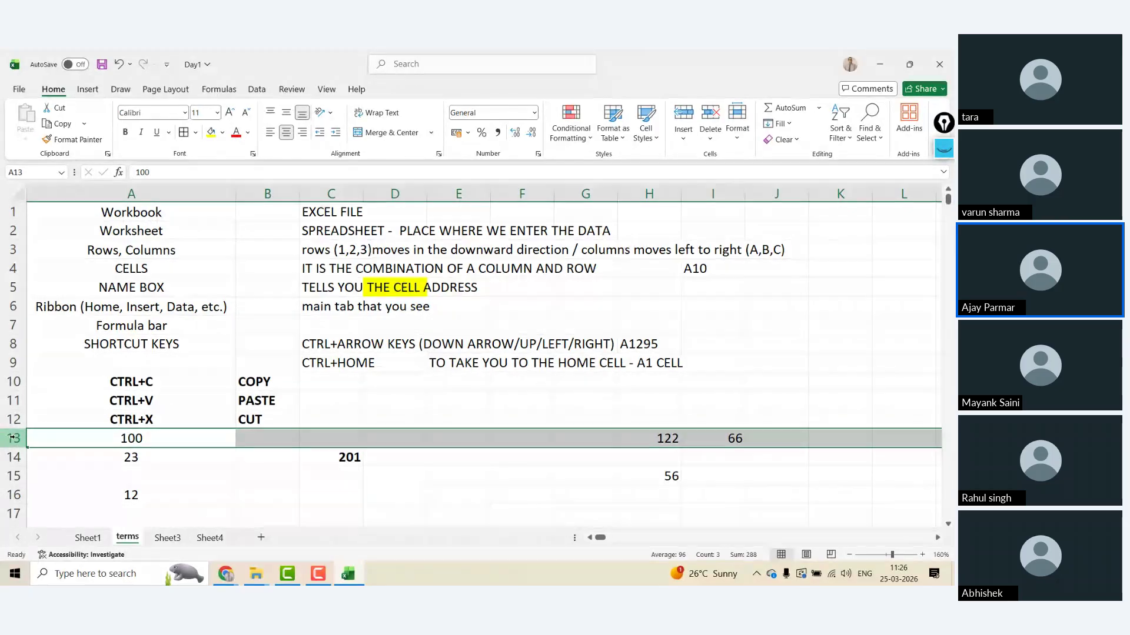
right_click(11, 438)
left_click(50, 336)
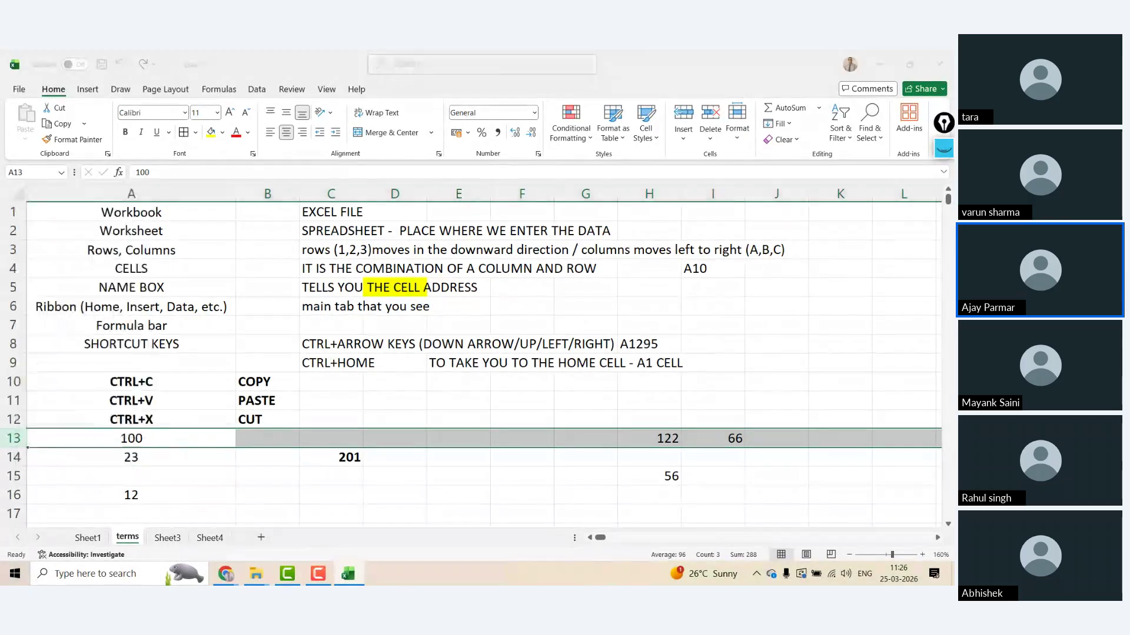
- Cancel the pending large operation on row 13 and return to home cell A1
left_click_drag(139, 268, 272, 238)
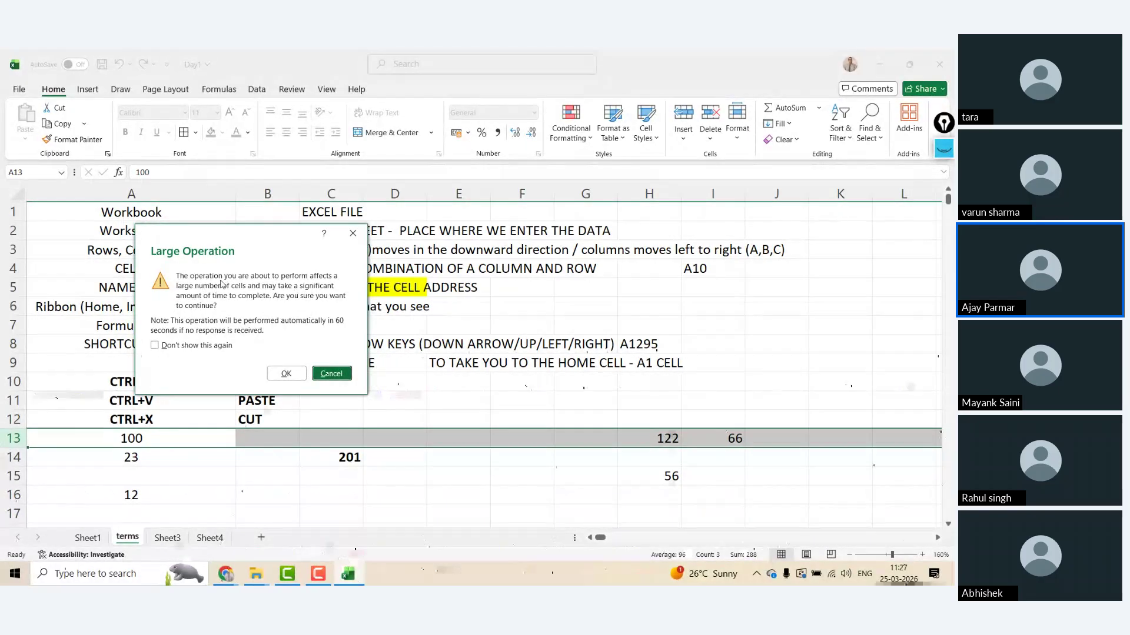
left_click(333, 374)
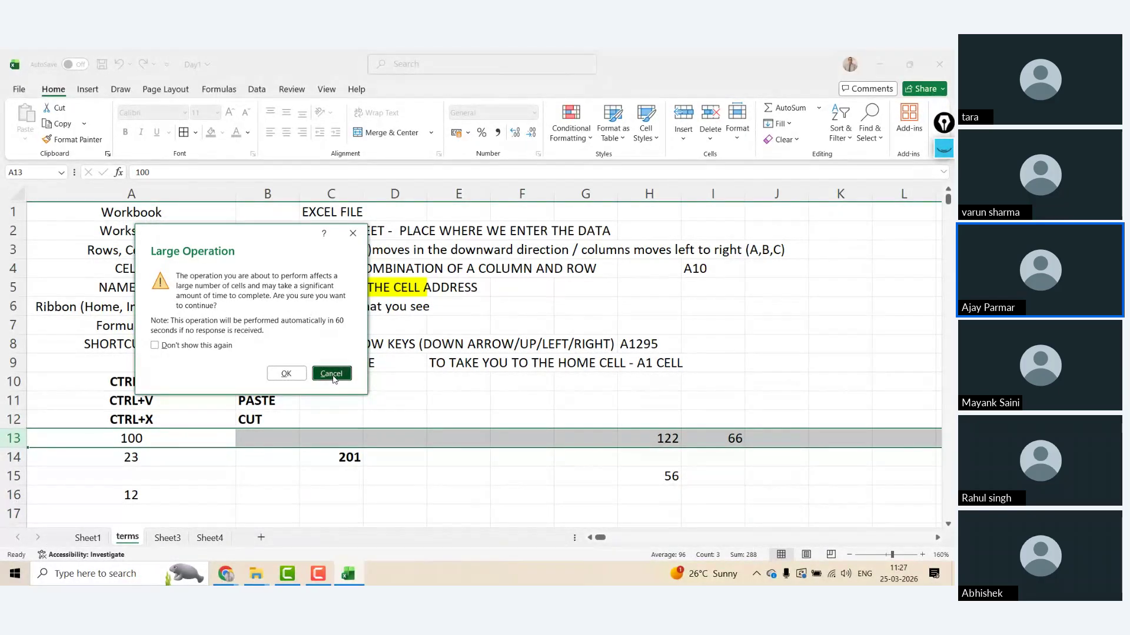
left_click(150, 436)
key("Up")
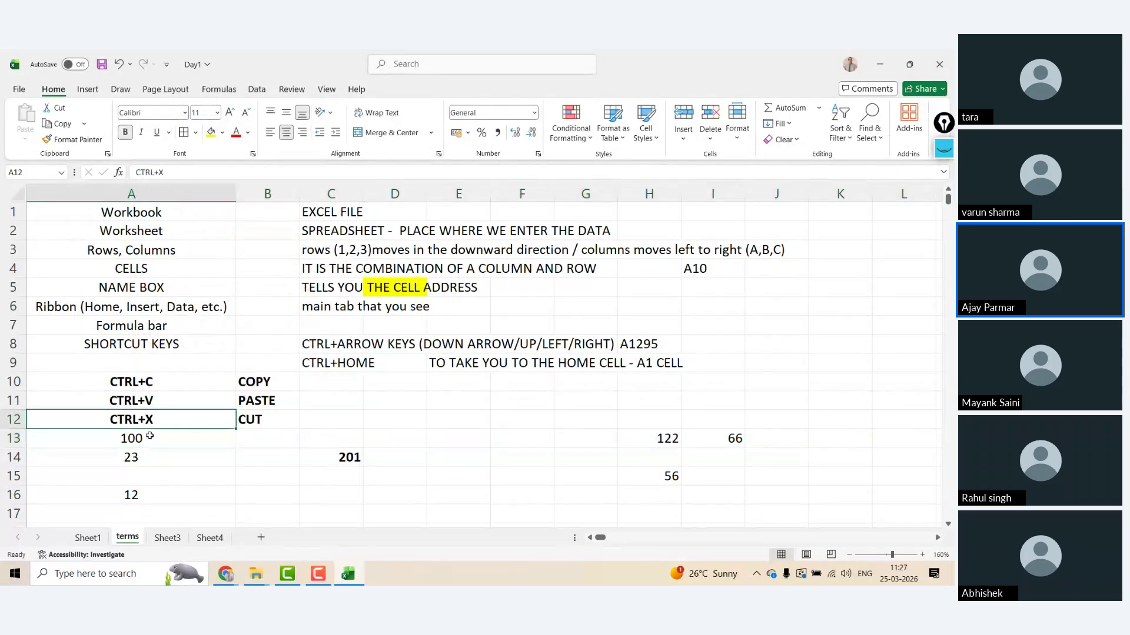
key("ctrl+Up")
key("ctrl+Home")
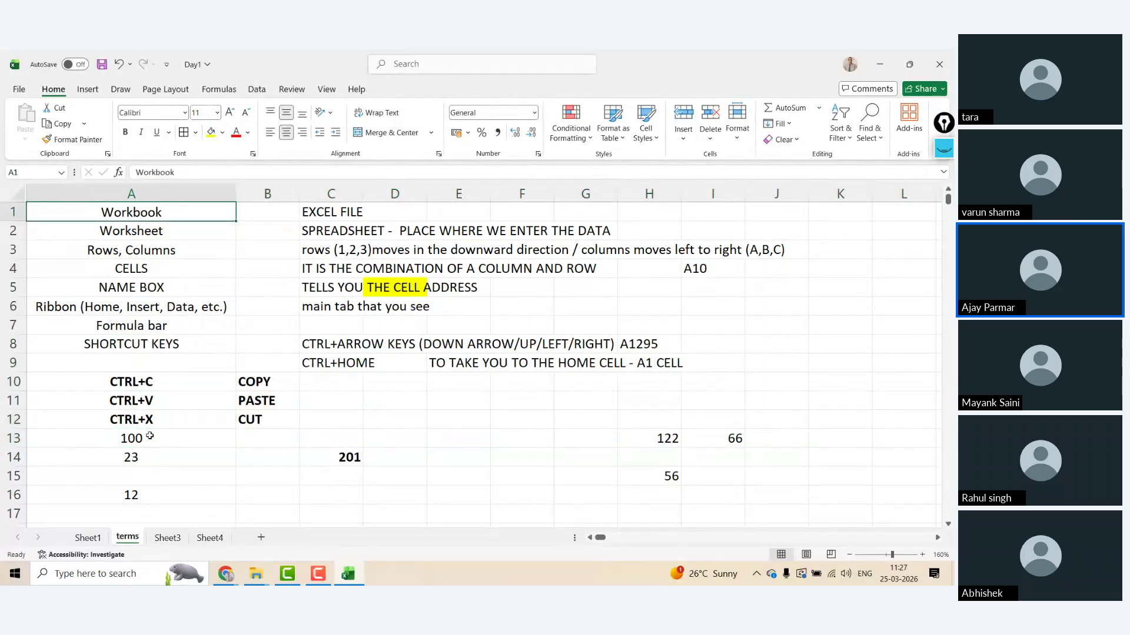
- Jump along row 1 to the sheet's last column and examine the COLUMN formula in XFD1 and its neighbouring cells
key("Right")
key("Right")
key("Right")
key("Right")
key("Right")
key("Right")
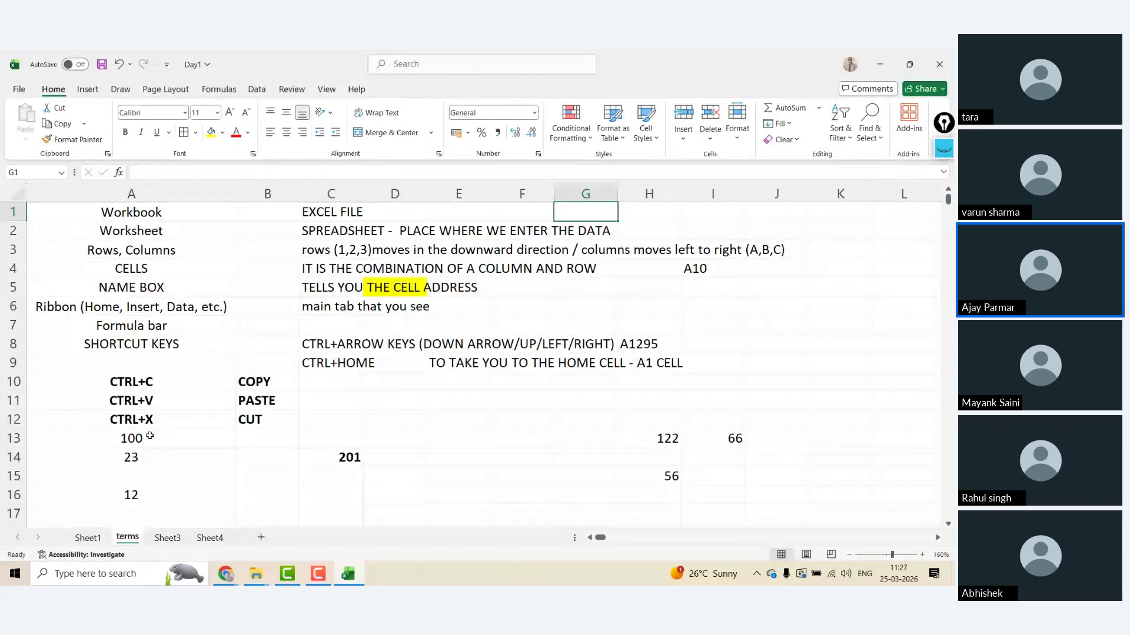
key("ctrl+Right")
key("Left")
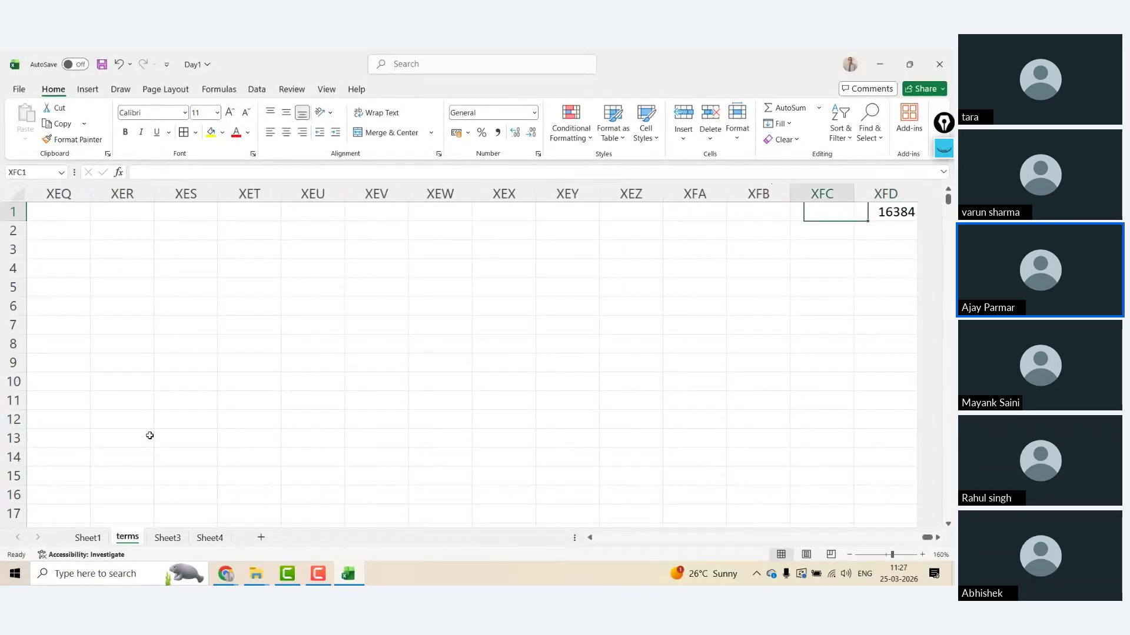
key("Right")
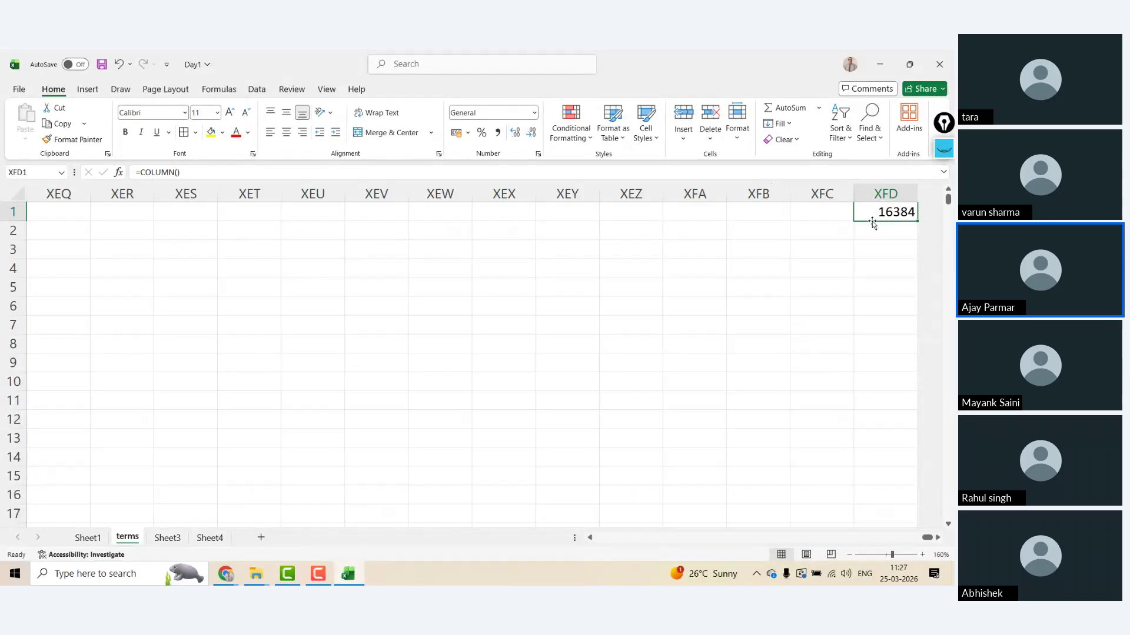
key("Down")
key("Up")
key("Left")
key("Right")
left_click(665, 214)
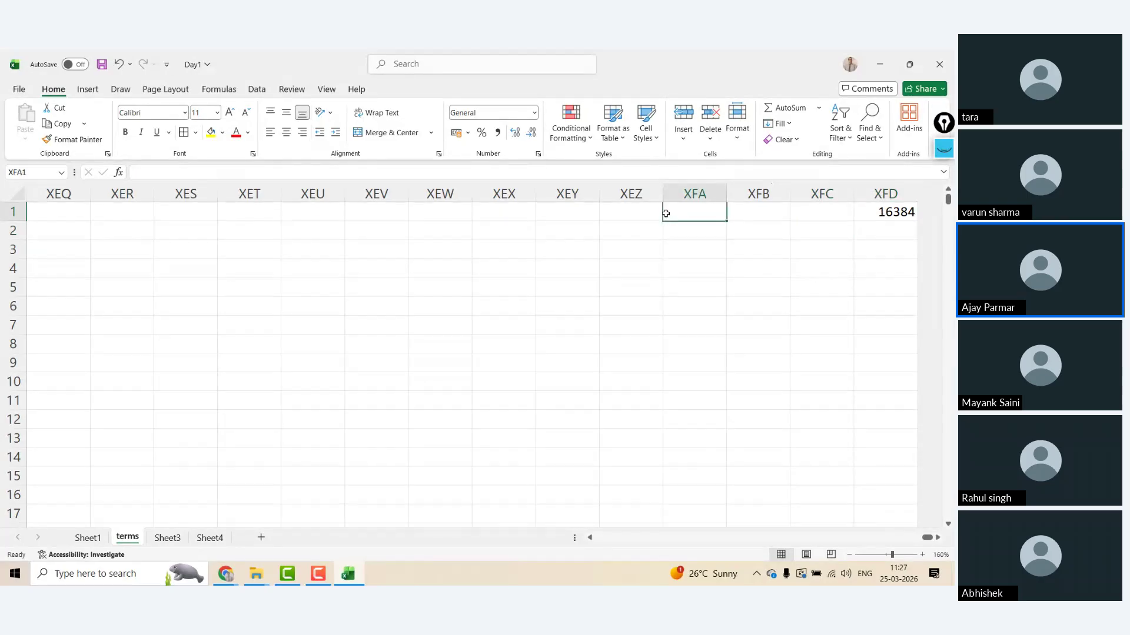
- Return to A1, jump along row 1 to XFD1 again, and extend a selection down column A from A2
key("ctrl+Home")
key("ctrl+Right")
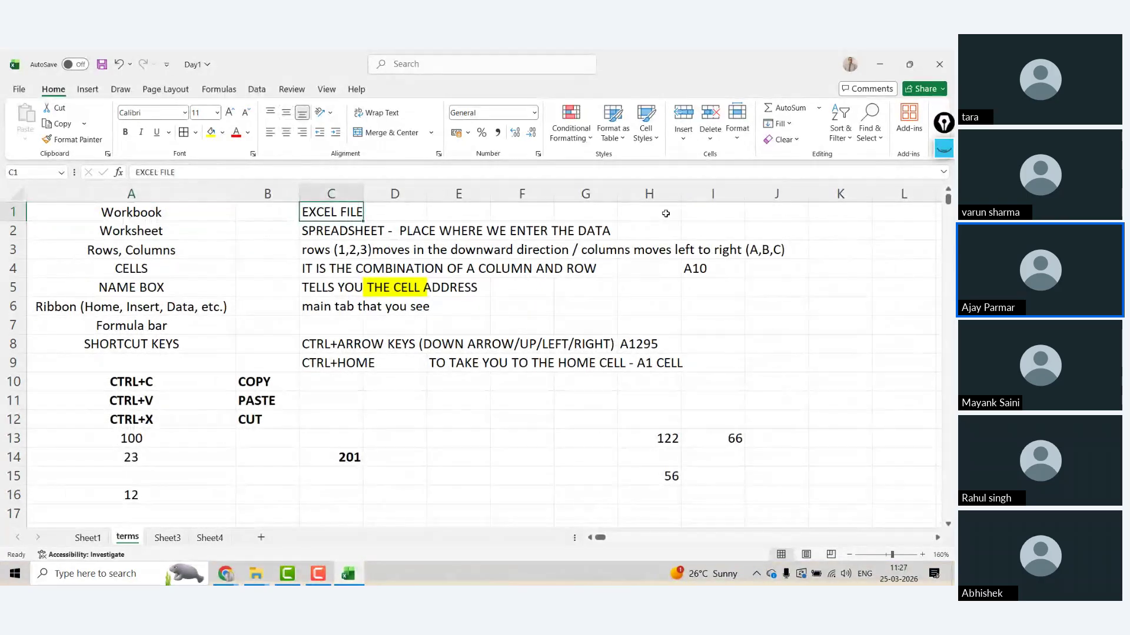
key("ctrl+Right")
key("Left")
key("Right")
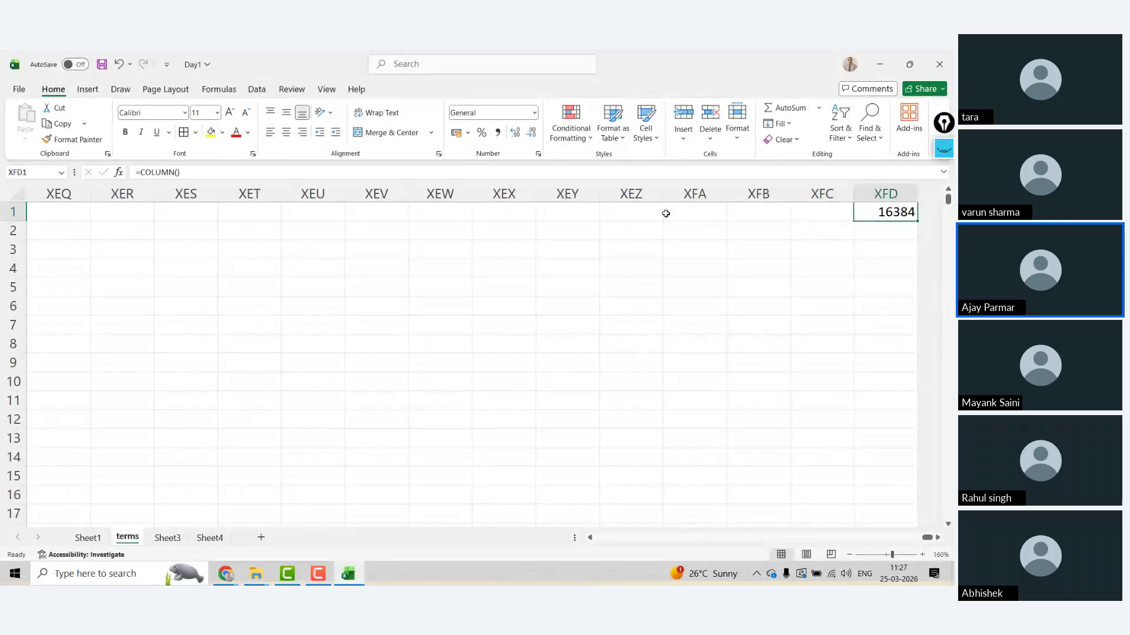
key("ctrl+Home")
key("Down")
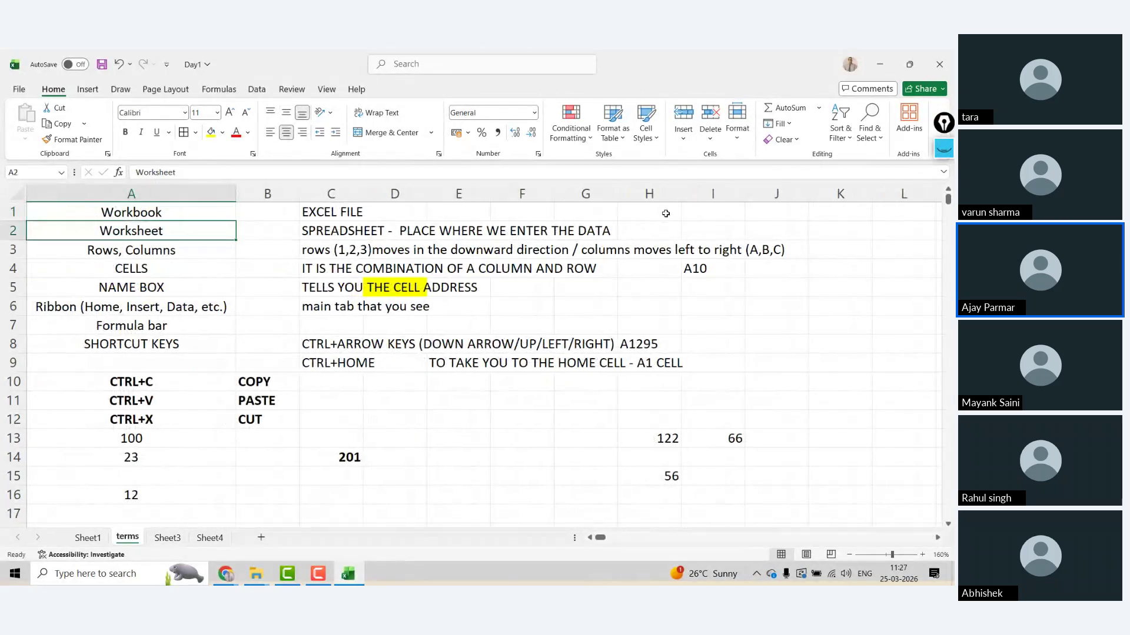
key("ctrl+shift+Down")
- Go from A1 to the end of row 1 and try to insert a column at XEY
key("ctrl+Home")
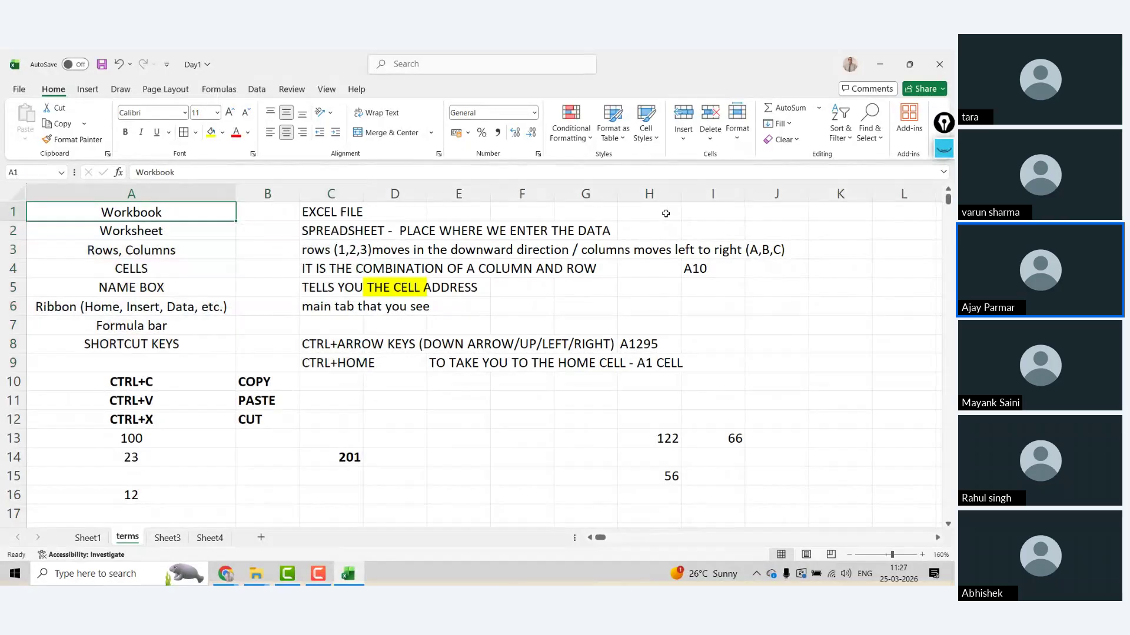
key("ctrl+Right")
key("ctrl+Right")
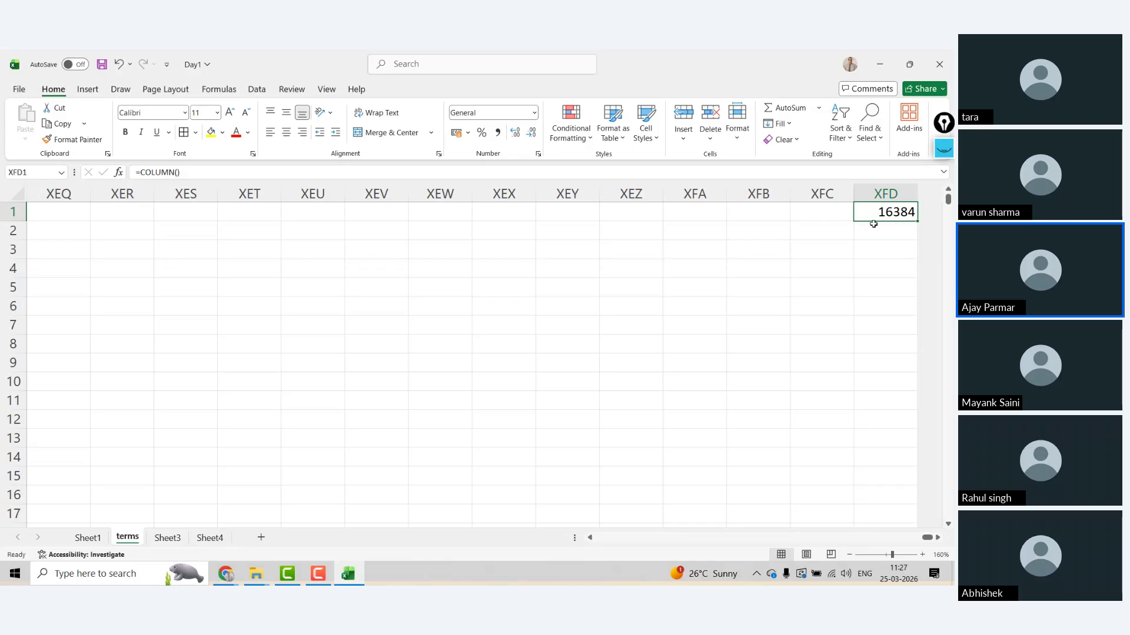
left_click(569, 192)
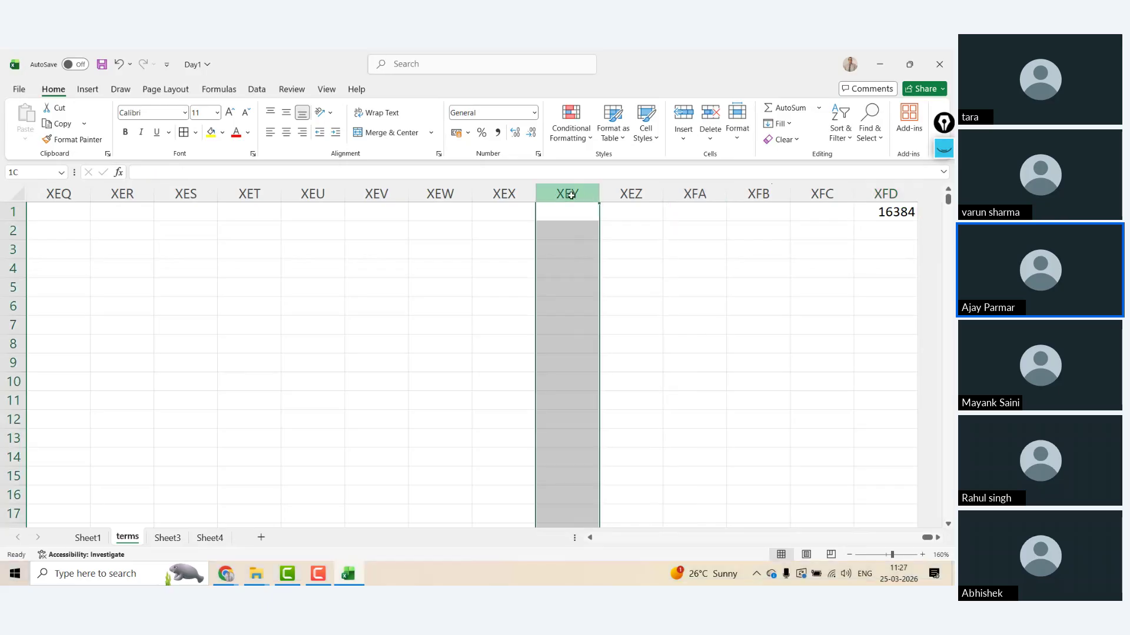
right_click(571, 195)
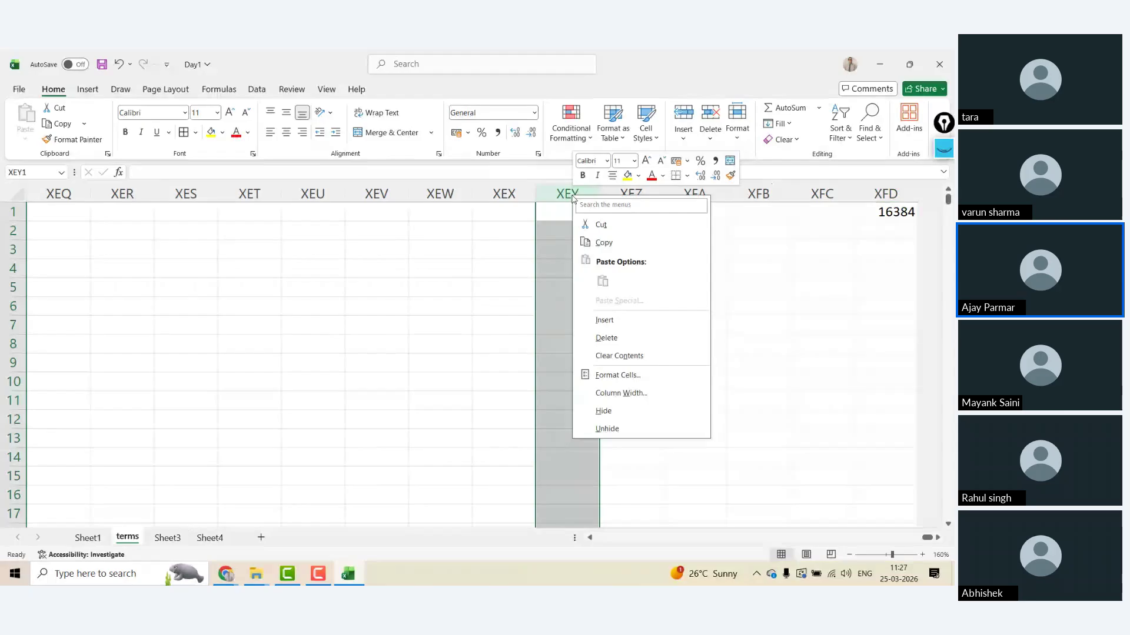
left_click(604, 320)
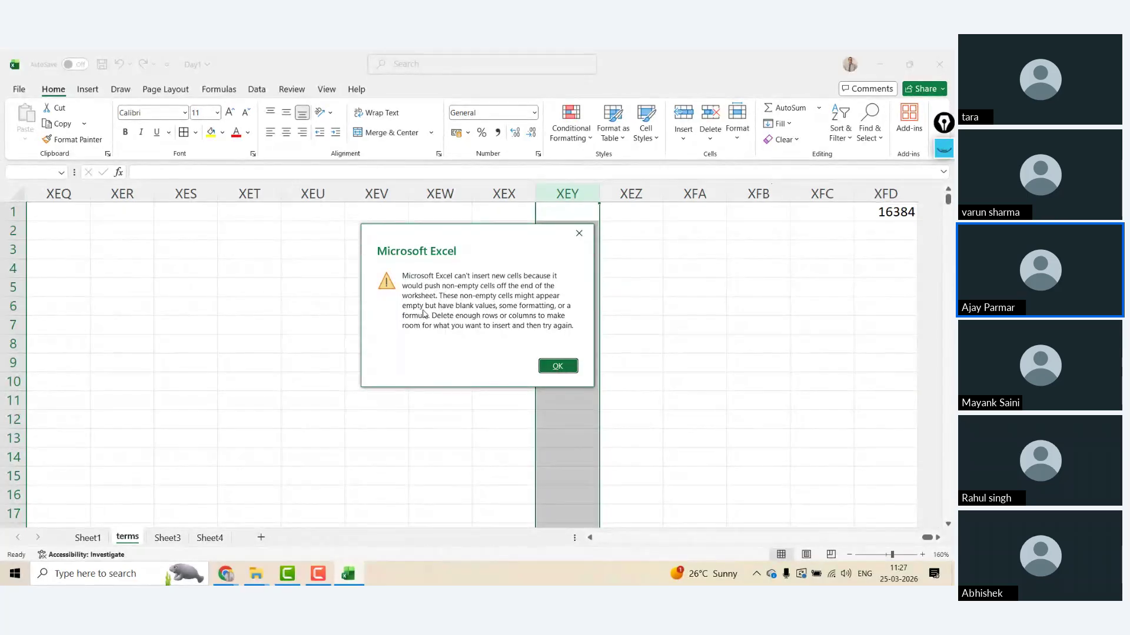
left_click(558, 366)
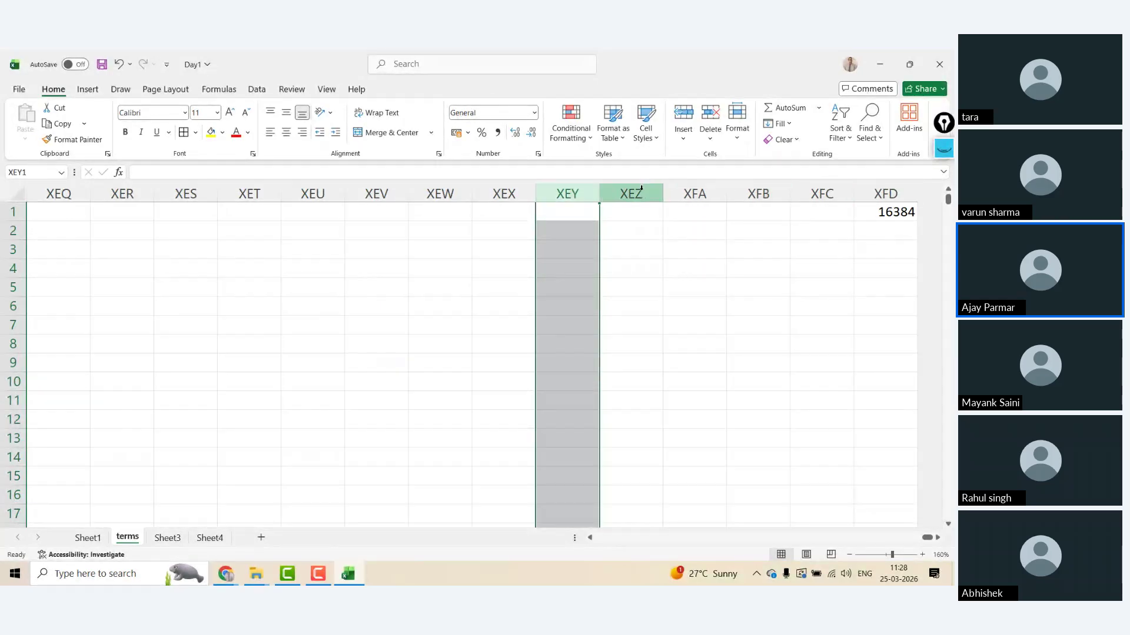
- Clear the COLUMN formula from cell XFD1
left_click(891, 194)
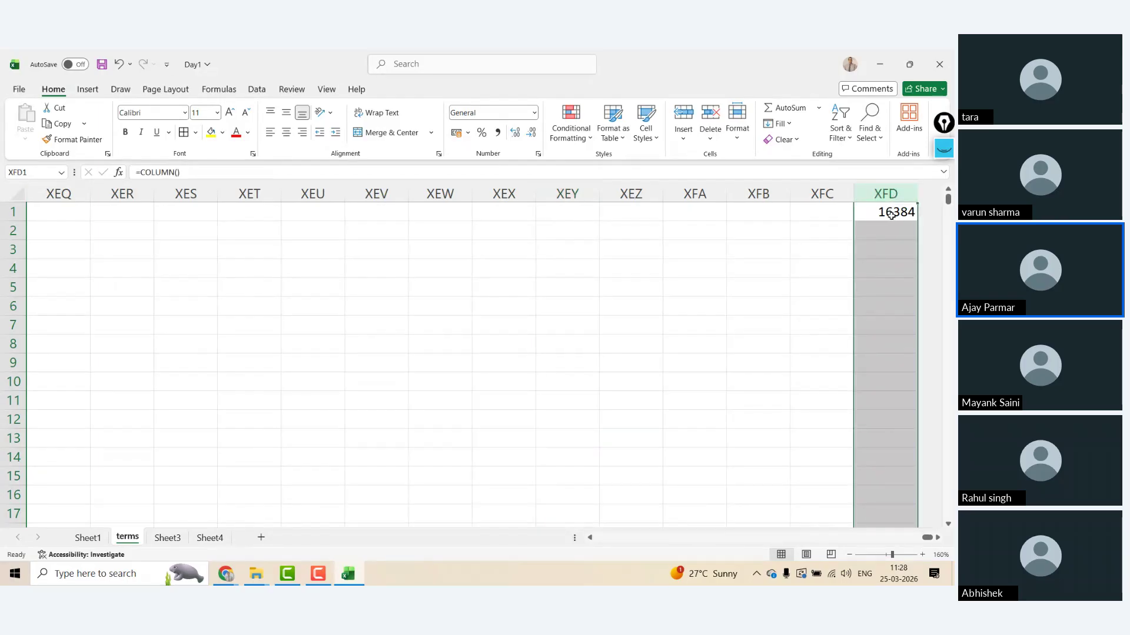
left_click(890, 214)
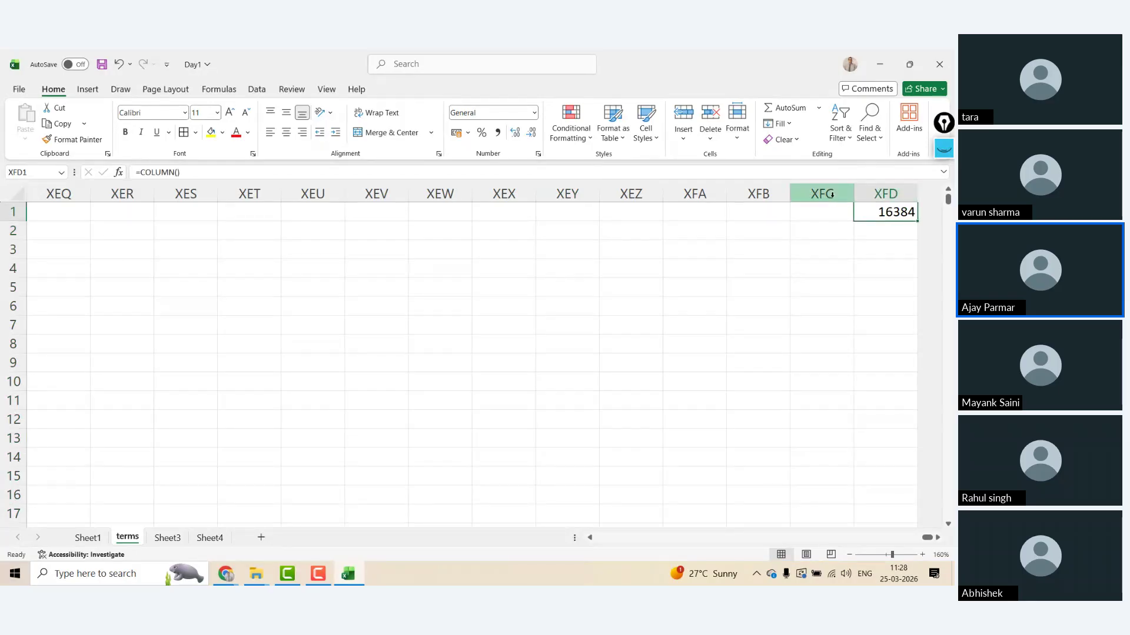
key("Delete")
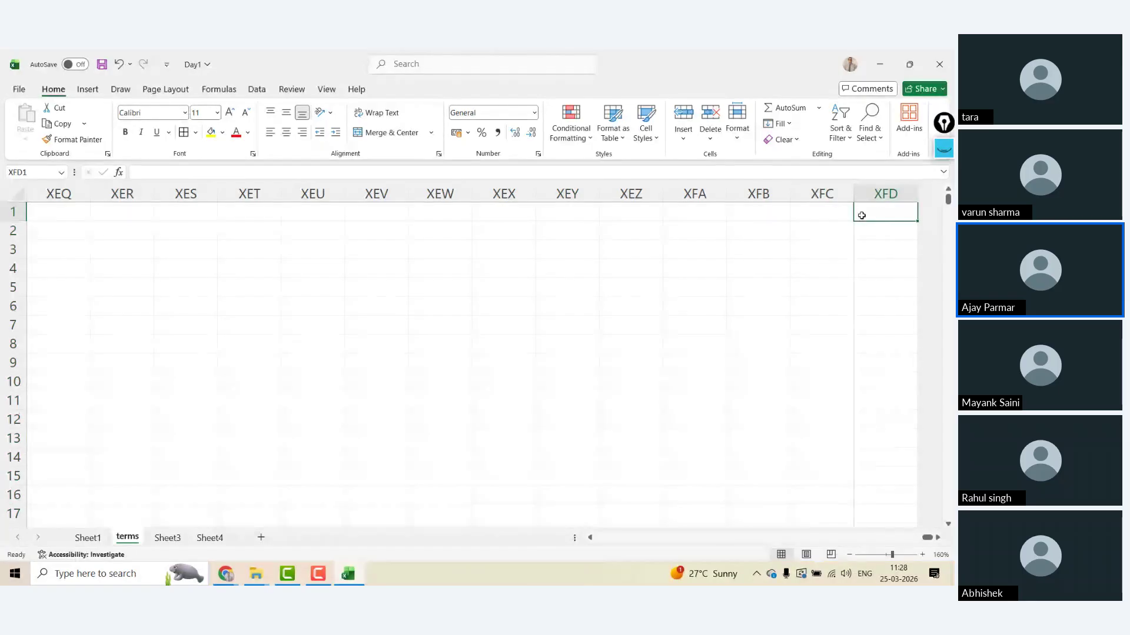
- Insert two blank columns at column XEX, one after the other
left_click(503, 194)
right_click(503, 195)
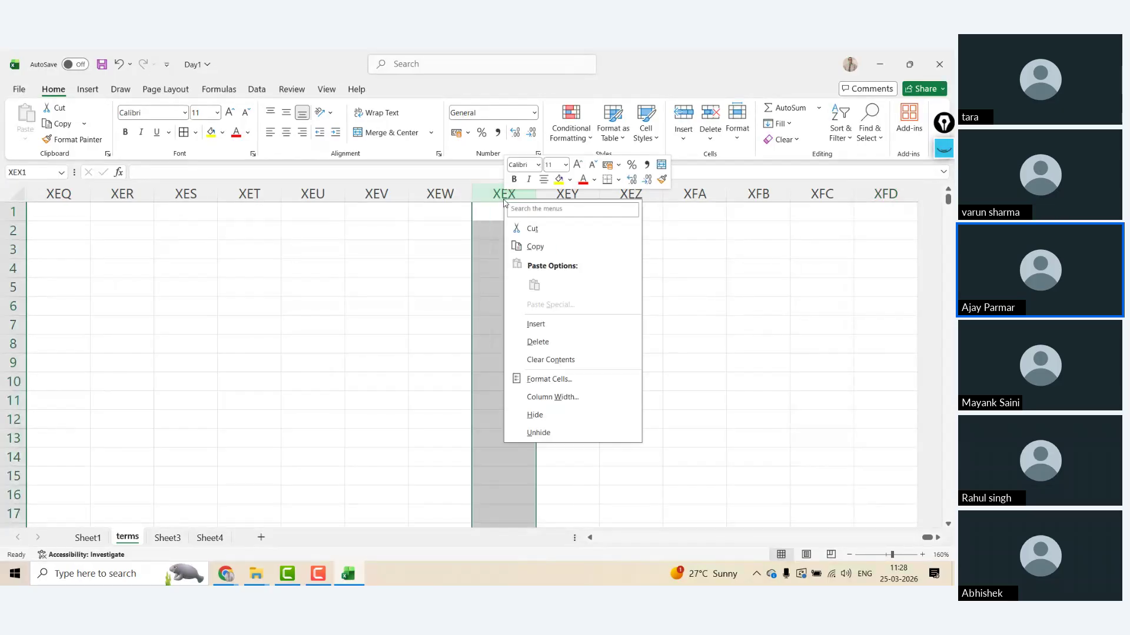
left_click(552, 325)
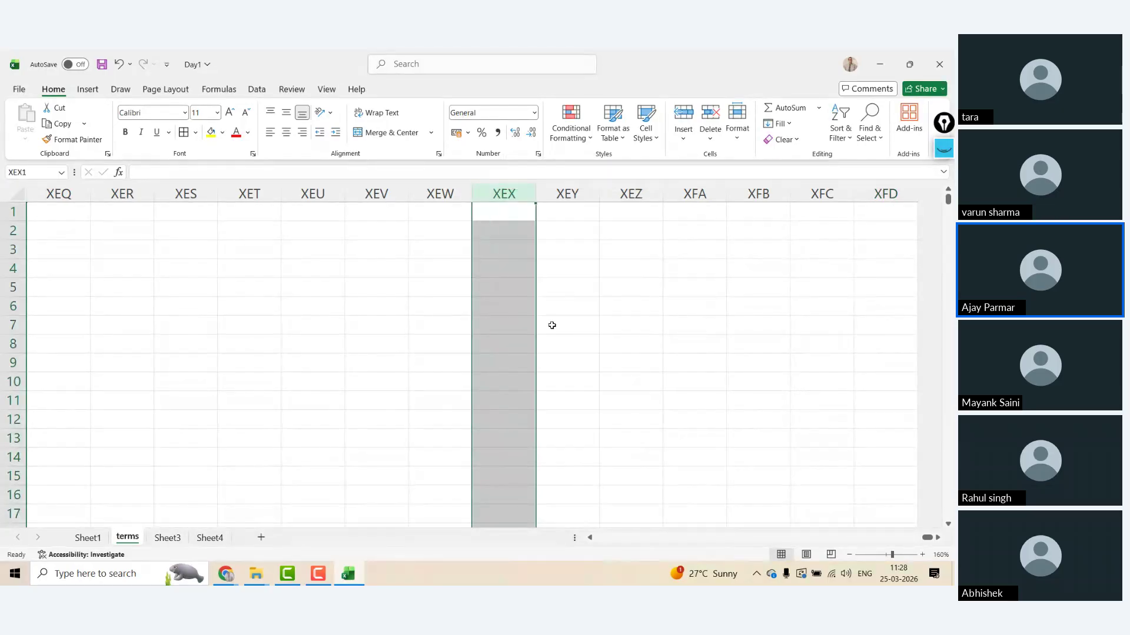
right_click(502, 194)
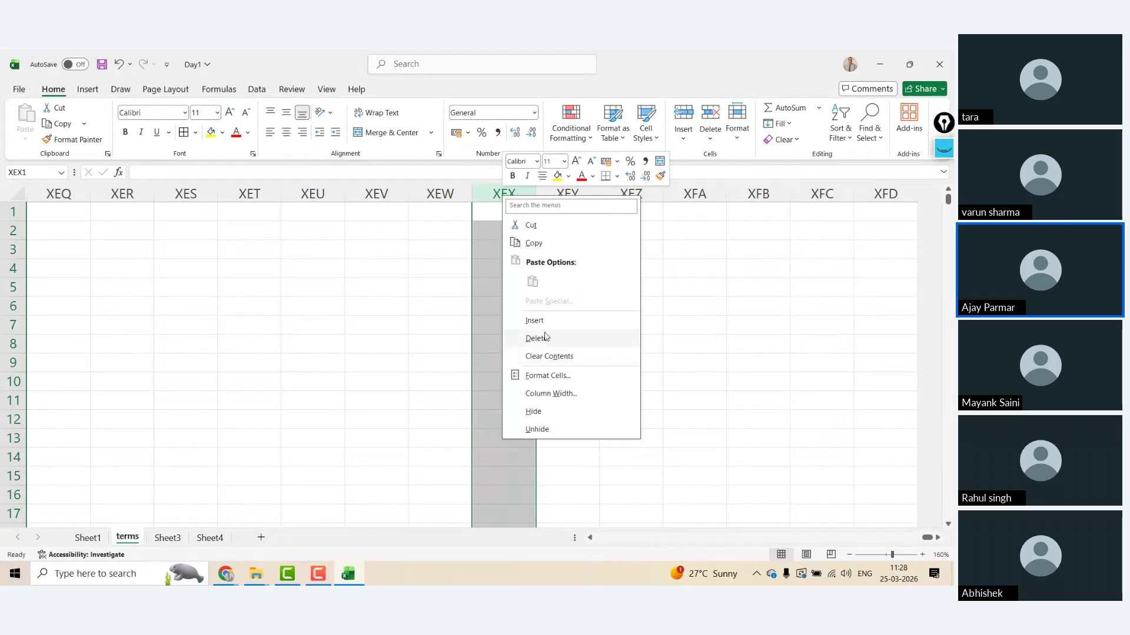
left_click(546, 323)
- Enter 4 in cell XEY1
left_click(567, 211)
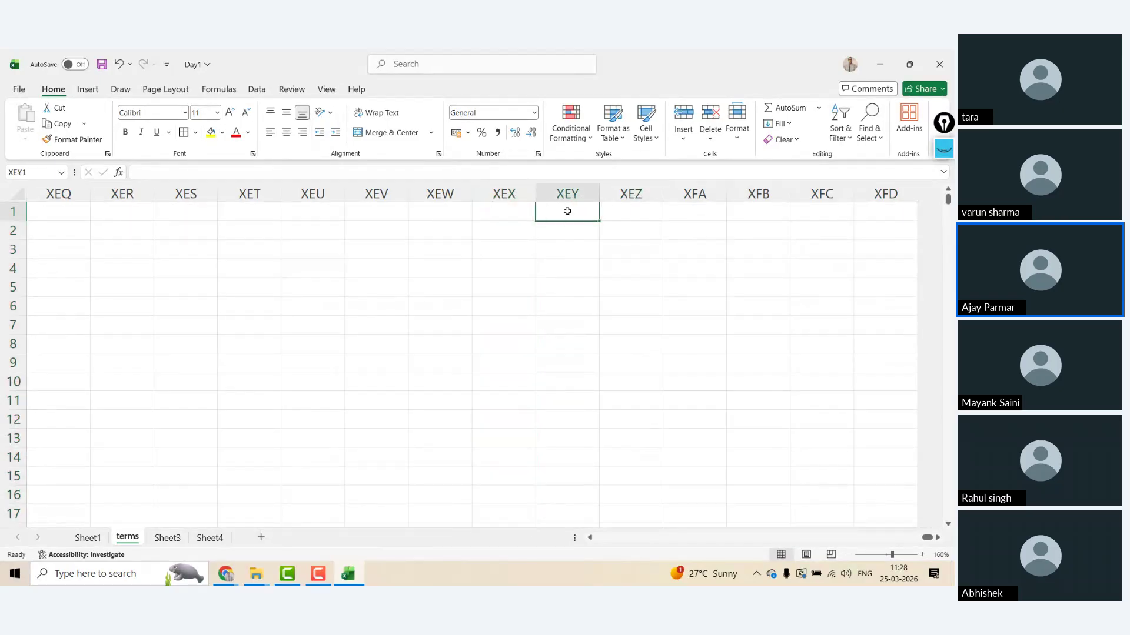
type("4")
key("Tab")
key("Tab")
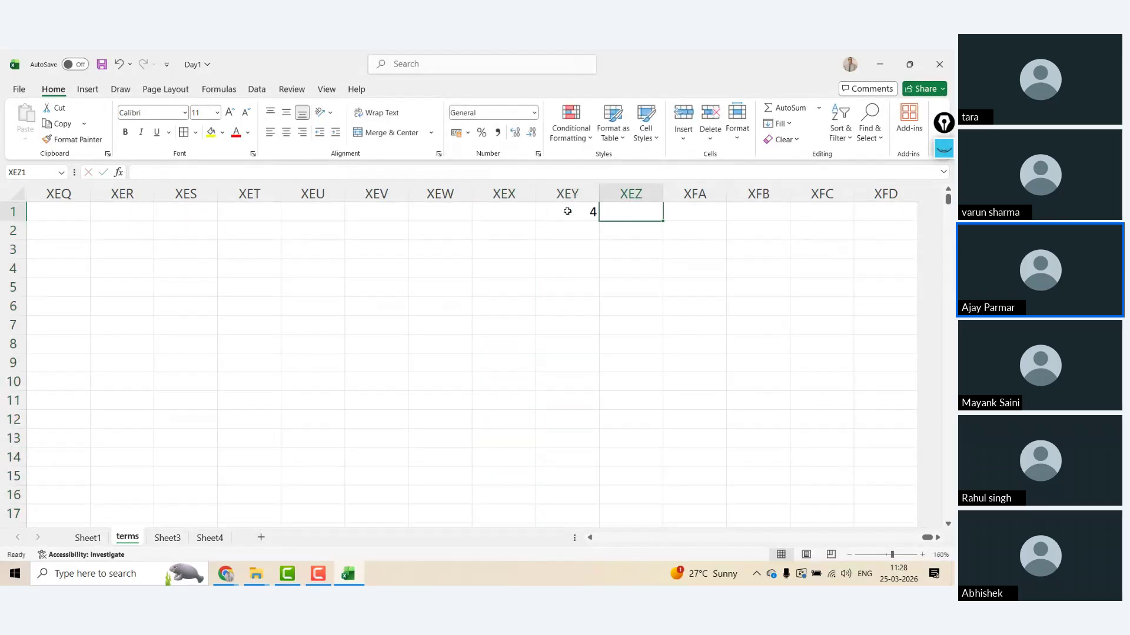
- Enter 33 in cell XEW1 and 334 in cell XEX1
key("Left")
key("Left")
key("Left")
key("Left")
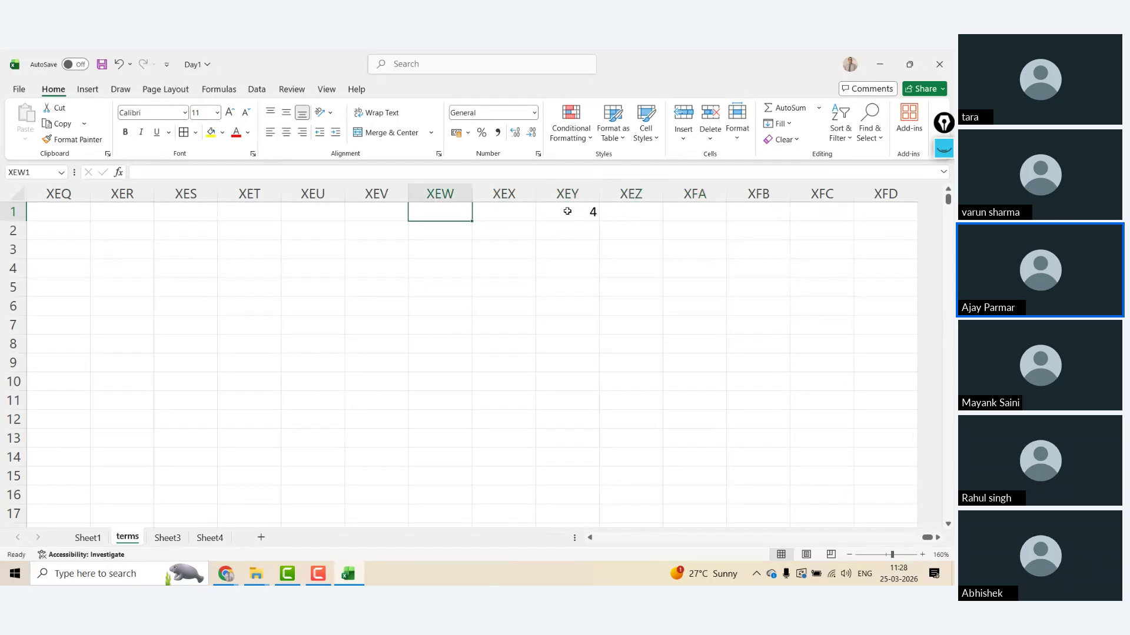
type("33")
key("Tab")
key("Tab")
key("Left")
type("3")
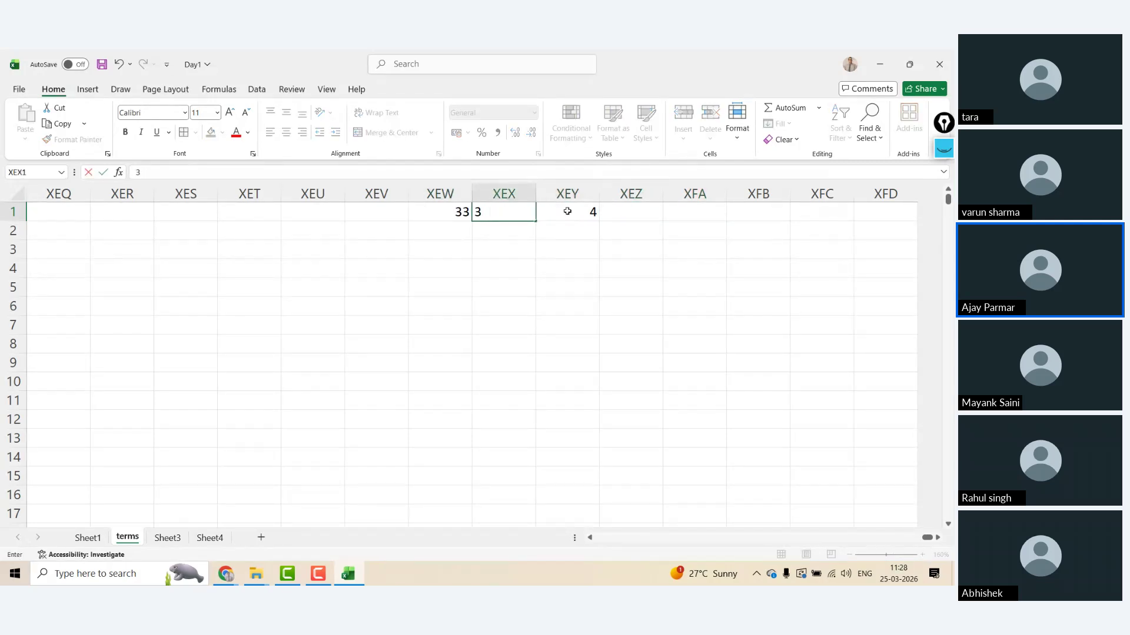
key("Right")
key("Left")
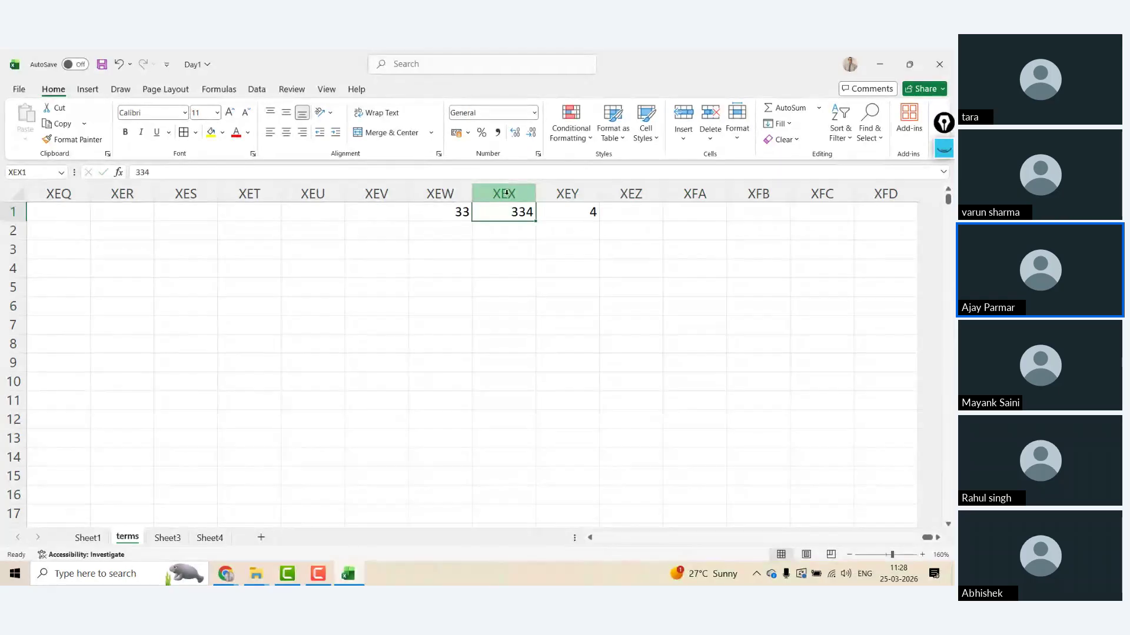
- Insert a blank column at XEX between the numbers 33 and 334
left_click(506, 194)
right_click(506, 193)
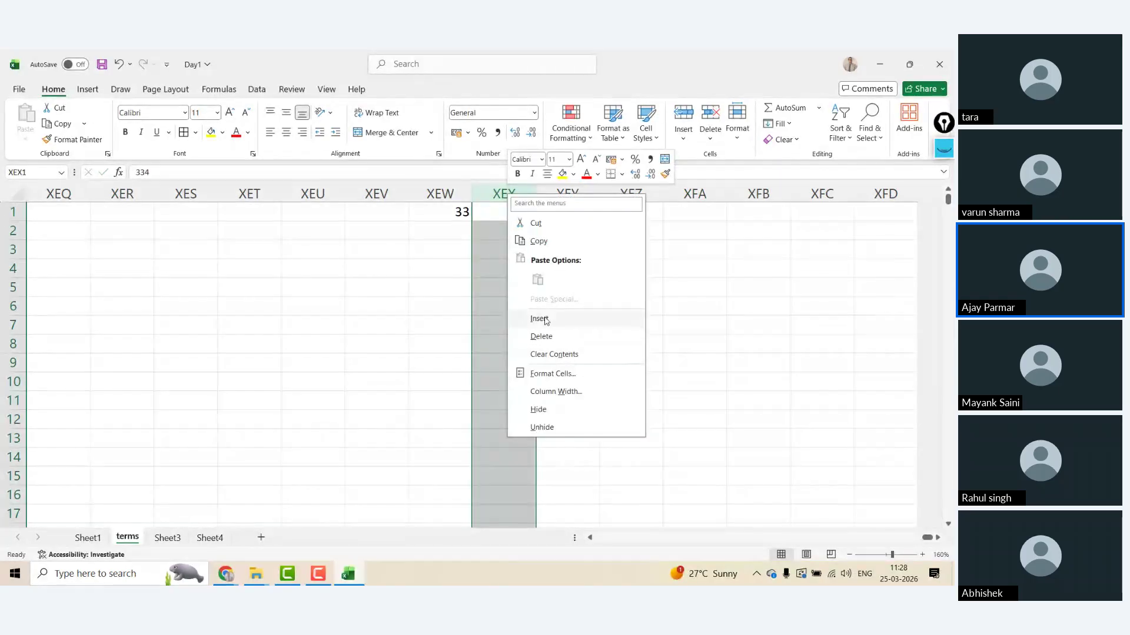
left_click(539, 319)
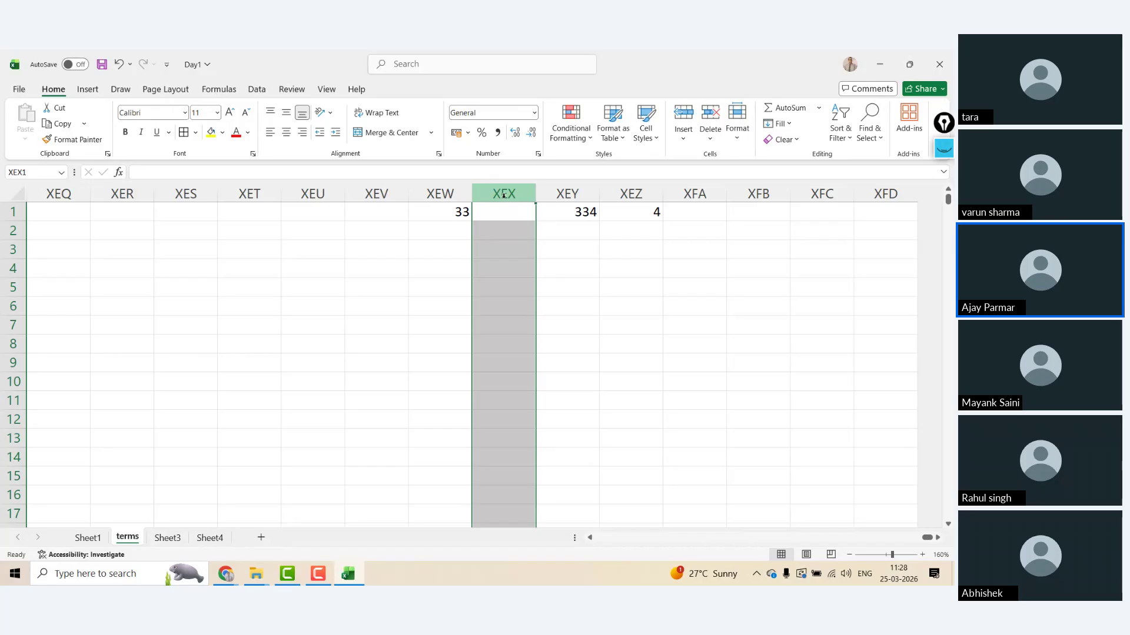
- Enter the formula =COLUMN() in cell XFD1, the last column of row 1
left_click(892, 193)
left_click(885, 211)
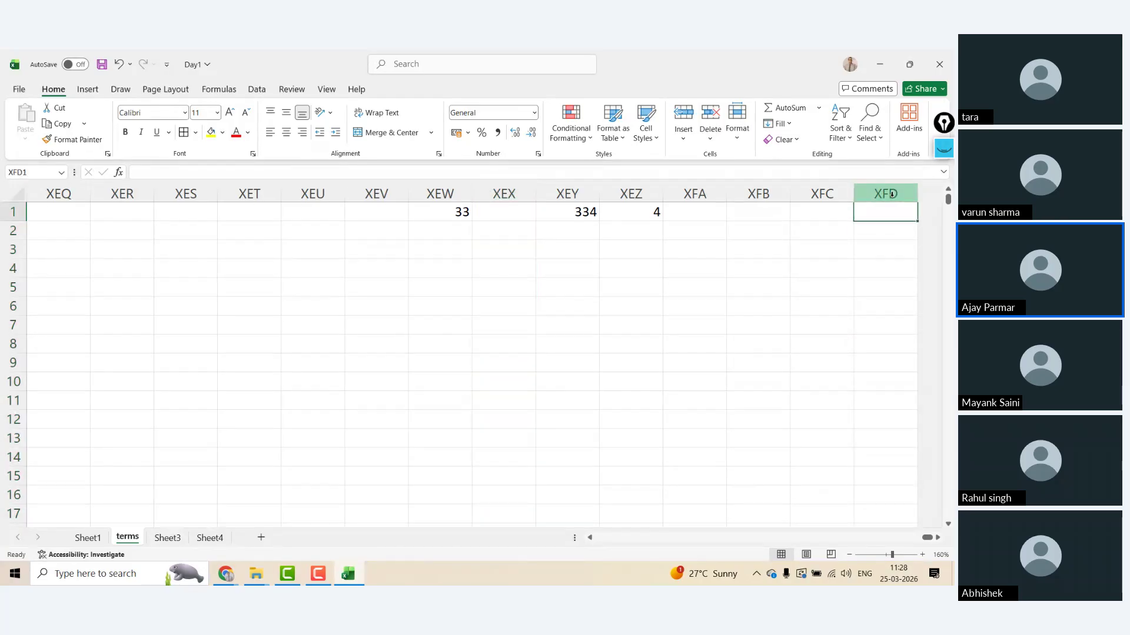
type("=COL")
key("Tab")
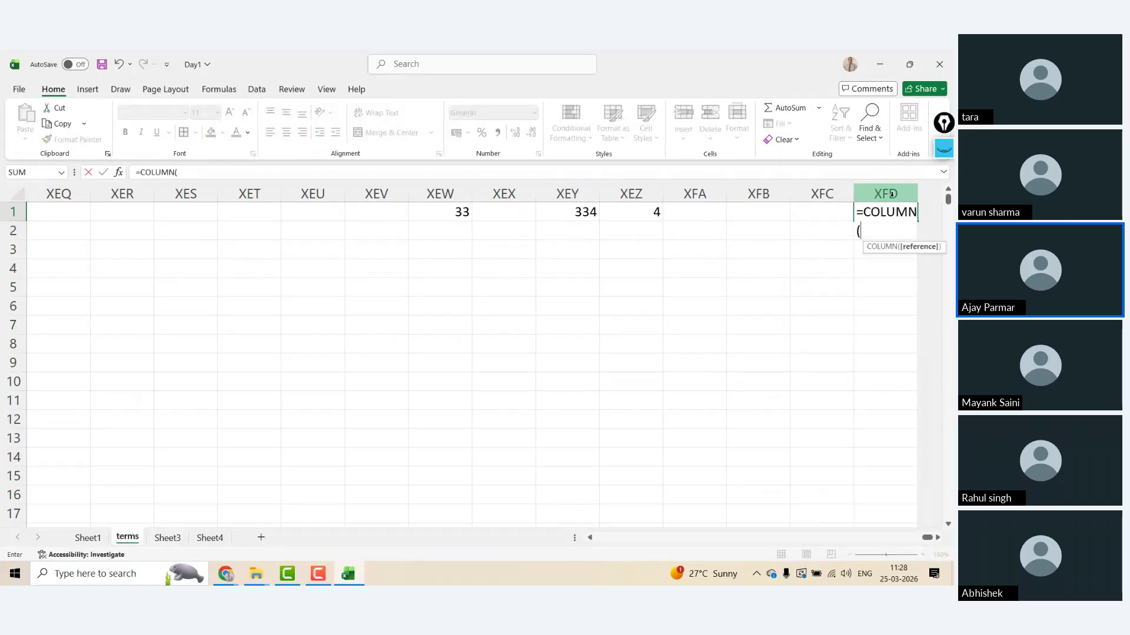
key("Return")
- Move back to XEY1 and select the columns XEY, XEZ, XFA and XFD in turn
key("Left")
key("Left")
key("Left")
key("Left")
key("Left")
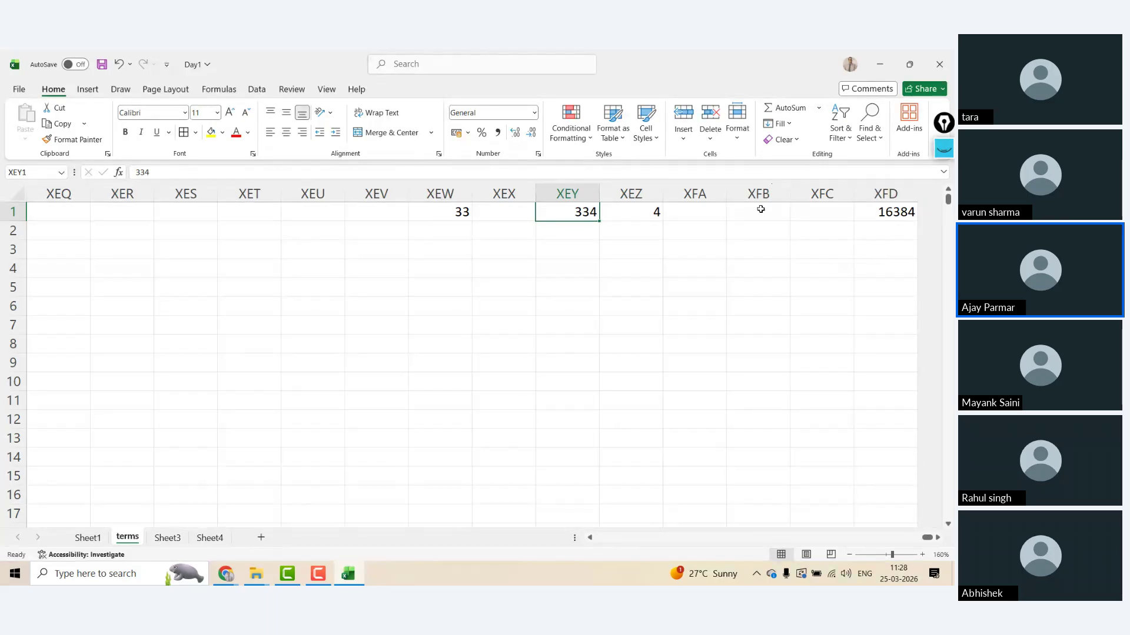
left_click(590, 198)
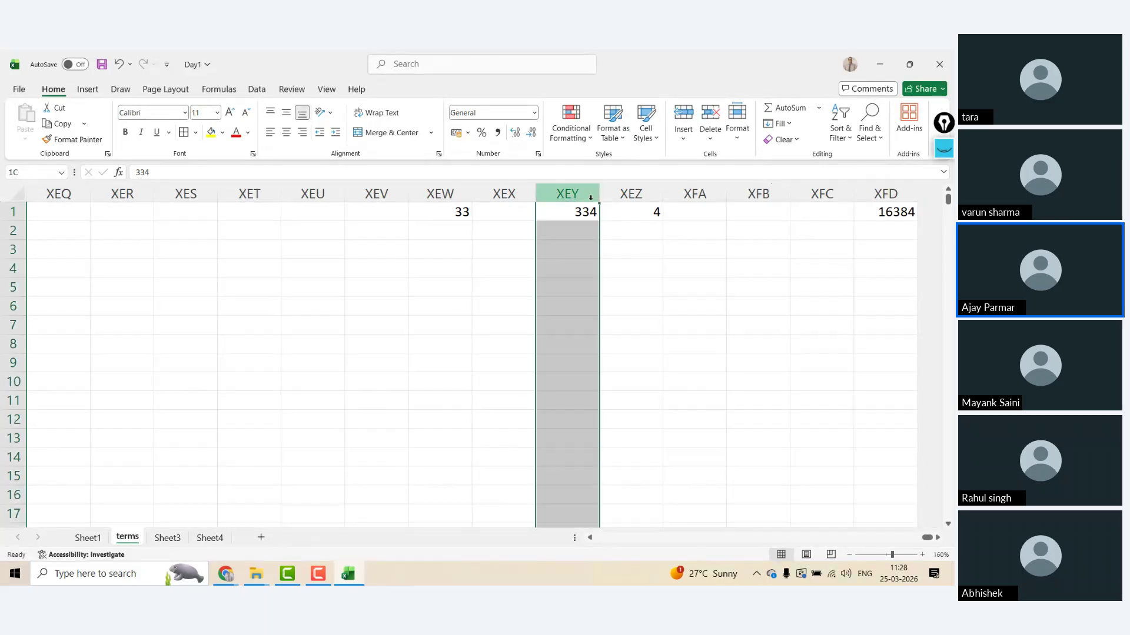
left_click(623, 191)
left_click(692, 192)
left_click(869, 192)
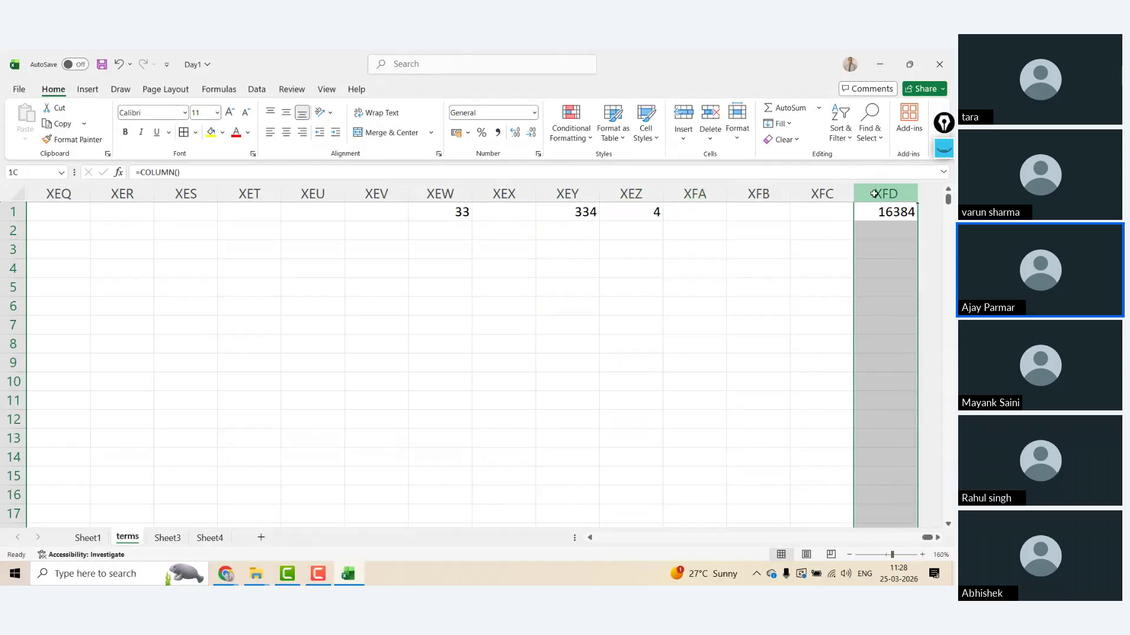
- Check cells XFD1 and XEW1, return to cell A1 and walk down column A
left_click(896, 212)
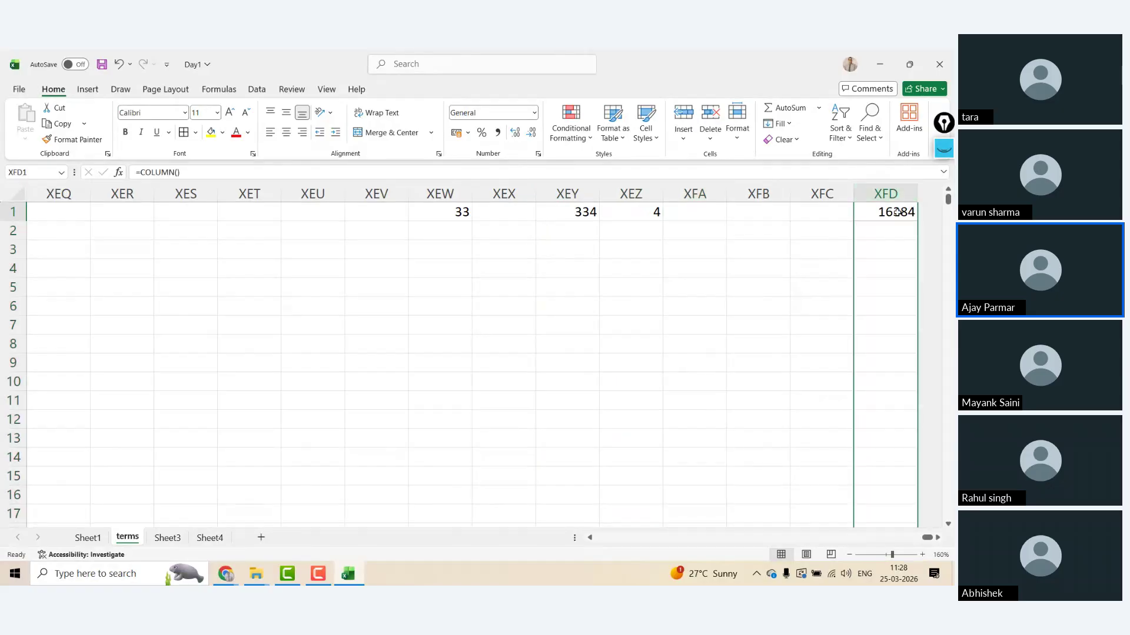
left_click(431, 219)
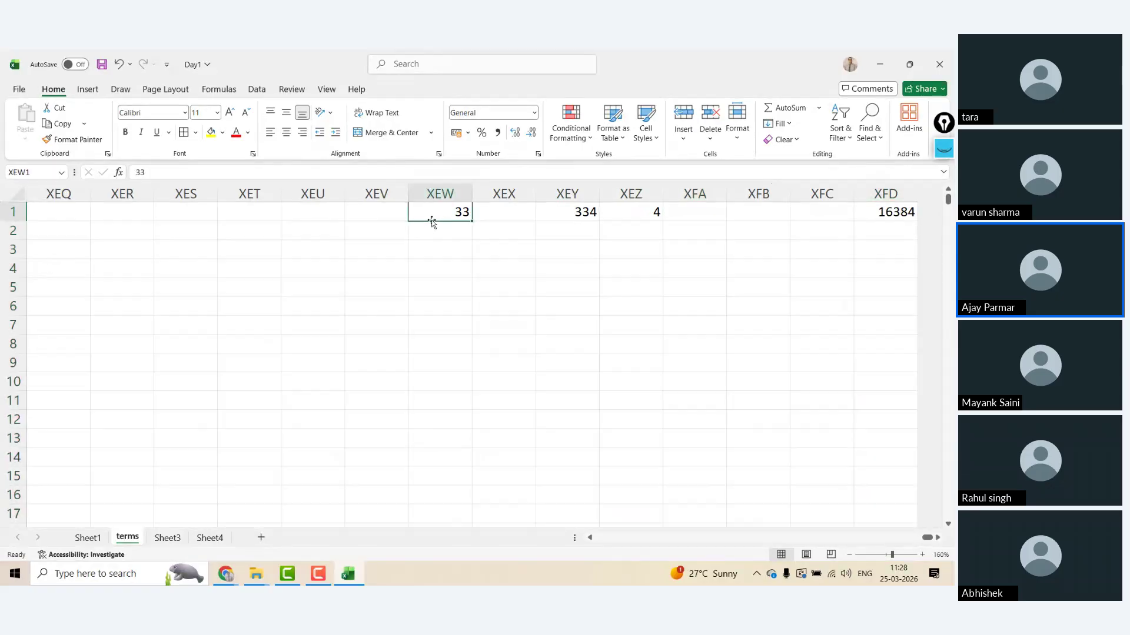
key("ctrl+Home")
key("Down")
key("Down")
key("Down")
key("Down")
key("Down")
key("Down")
key("Down")
key("Down")
key("Down")
key("Down")
key("Down")
key("Down")
key("Down")
key("Down")
key("Down")
key("Down")
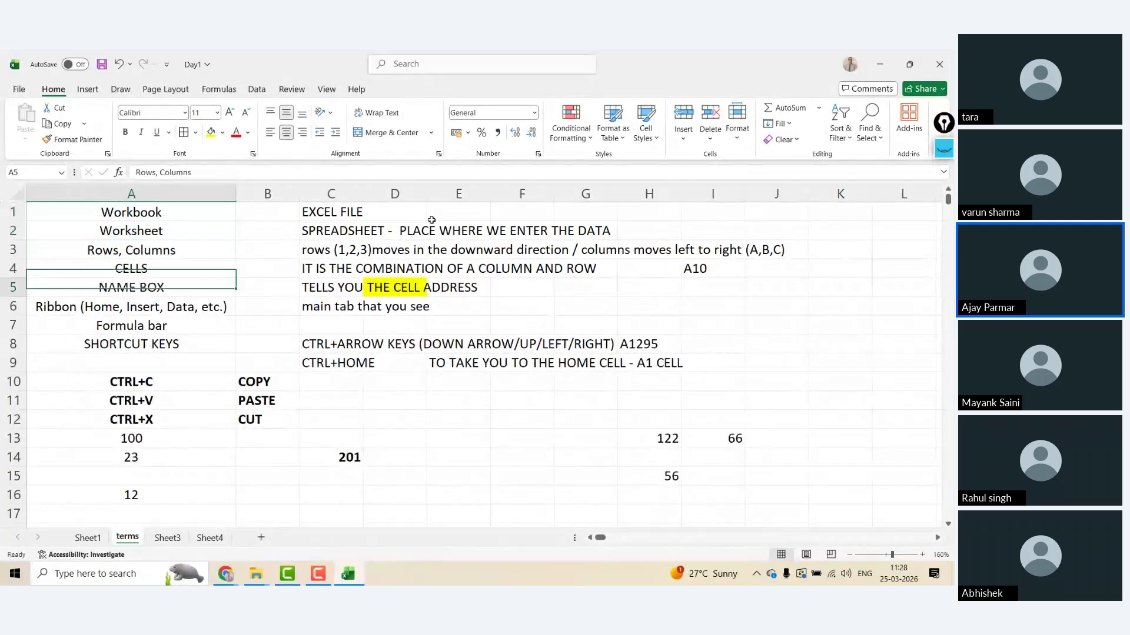
- Jump to the stray 100 near the end of column A and delete it from cell A1048546
key("ctrl+Down")
key("ctrl+Down")
key("ctrl+Up")
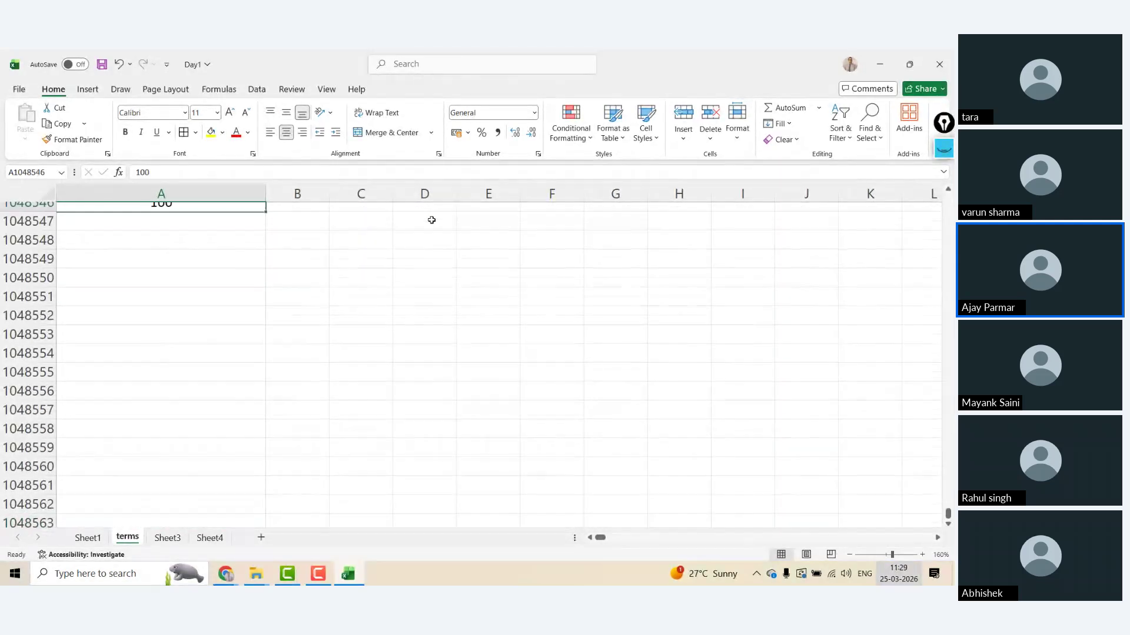
key("Down")
key("Up")
key("Up")
key("Down")
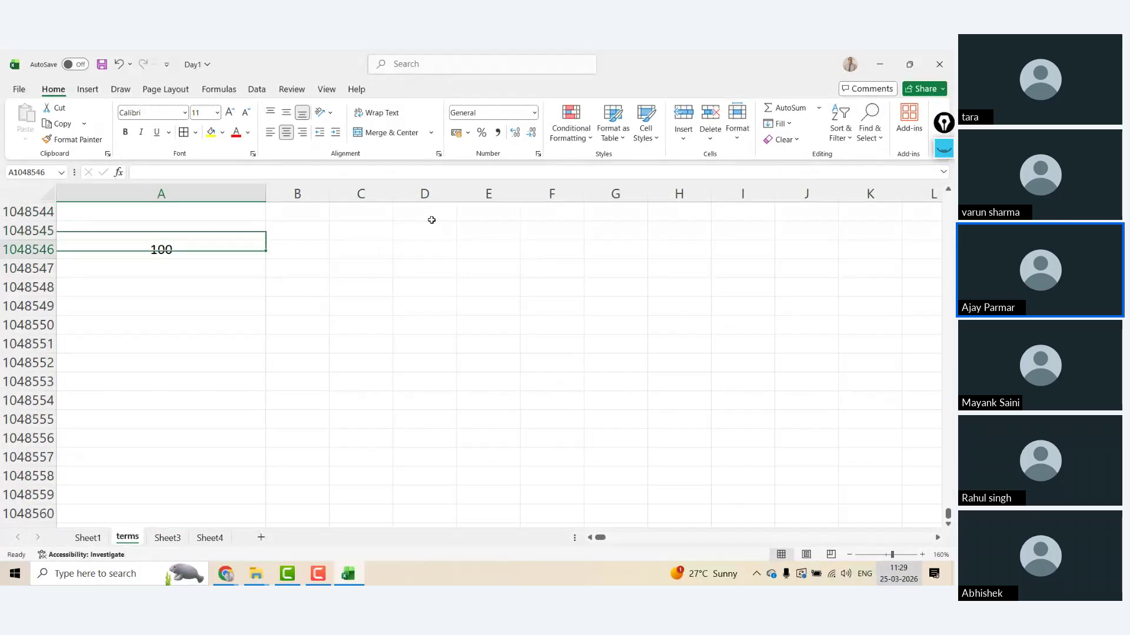
key("Down")
key("Down")
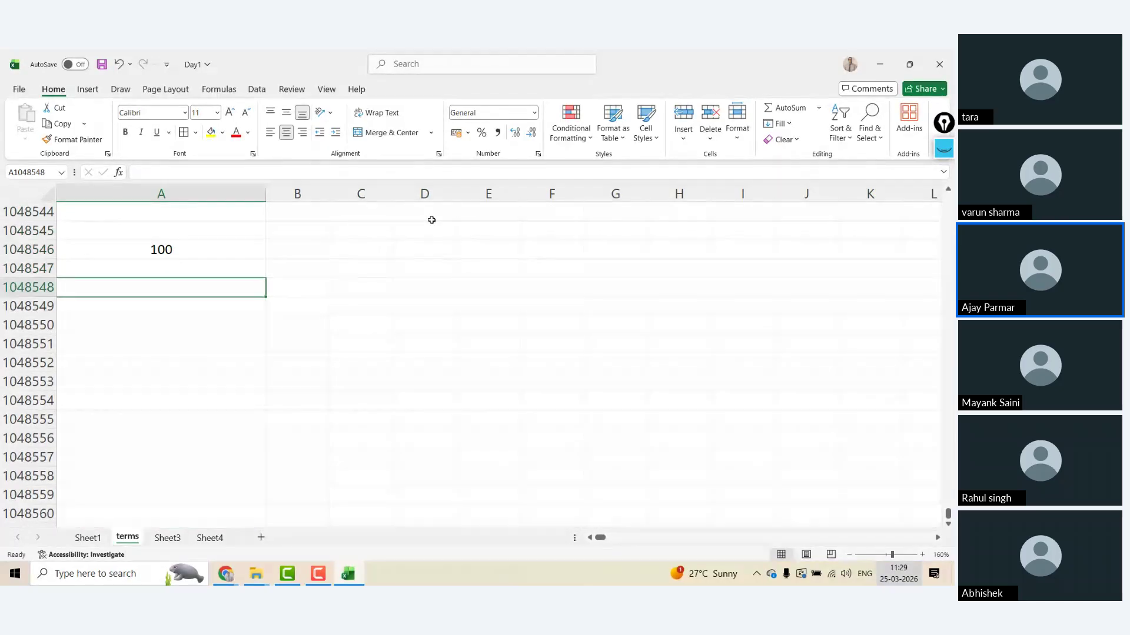
key("Up")
key("Up")
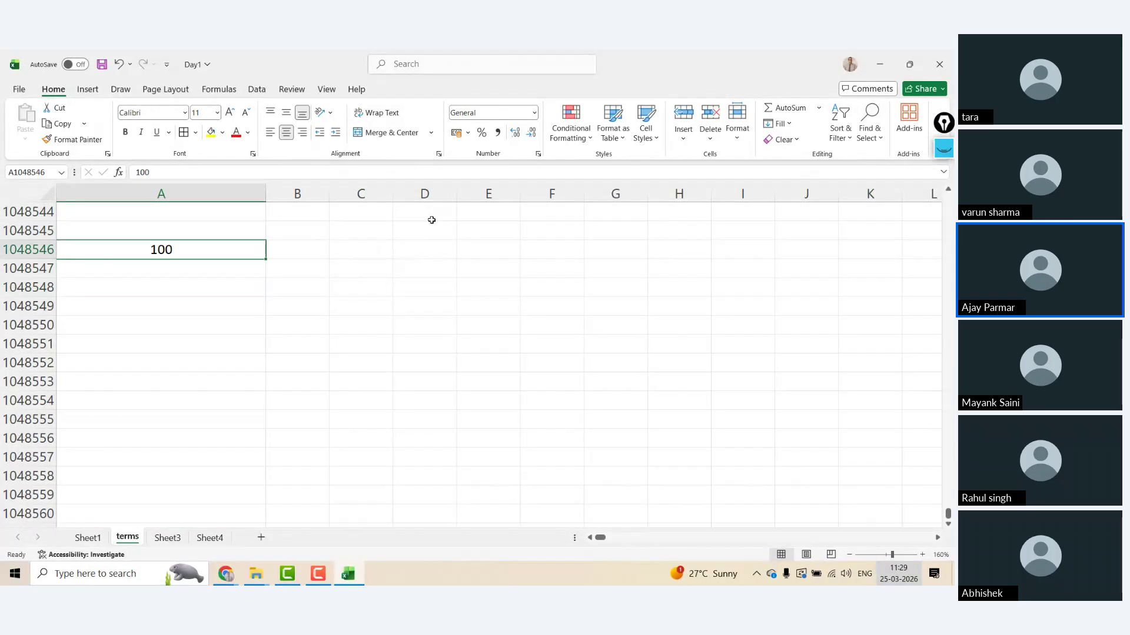
key("Delete")
- Find the last remaining entry in column A and delete the 13 in cell A54
key("ctrl+Down")
key("ctrl+Up")
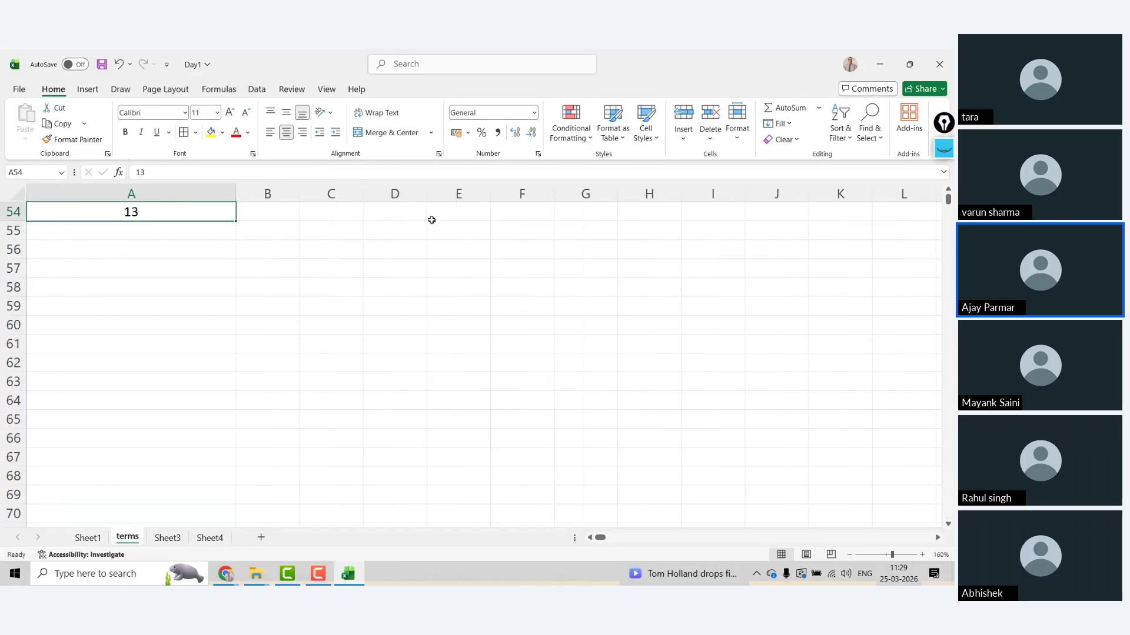
key("Up")
key("Up")
key("Up")
key("Down")
key("Down")
key("Down")
key("Delete")
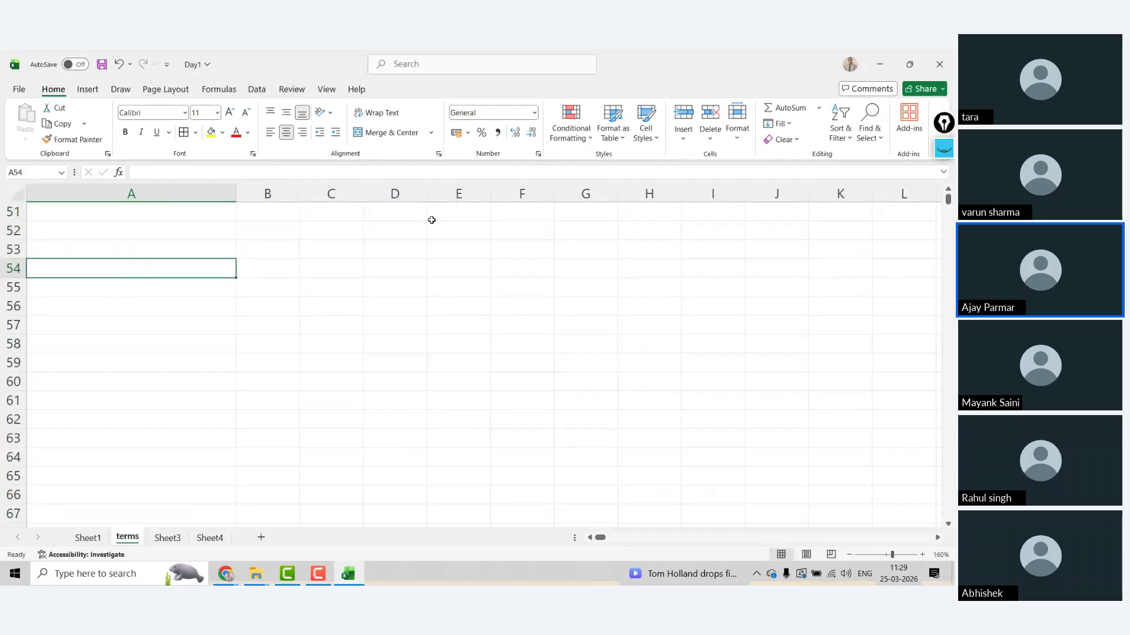
- Move up and down column A to check for leftover entries below the shortcut list
key("ctrl+Up")
key("ctrl+Up")
key("ctrl+Up")
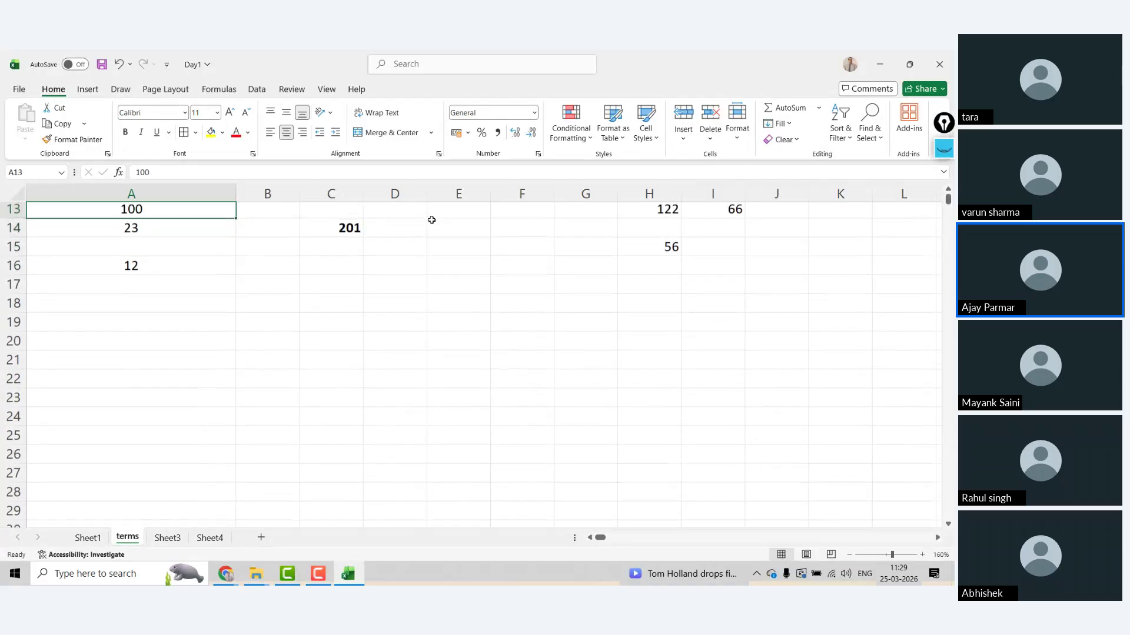
key("ctrl+Down")
key("ctrl+Down")
key("Up")
key("Up")
key("Up")
key("Up")
key("Up")
key("Up")
key("Up")
key("Up")
key("Up")
key("Up")
key("Up")
key("Up")
key("Up")
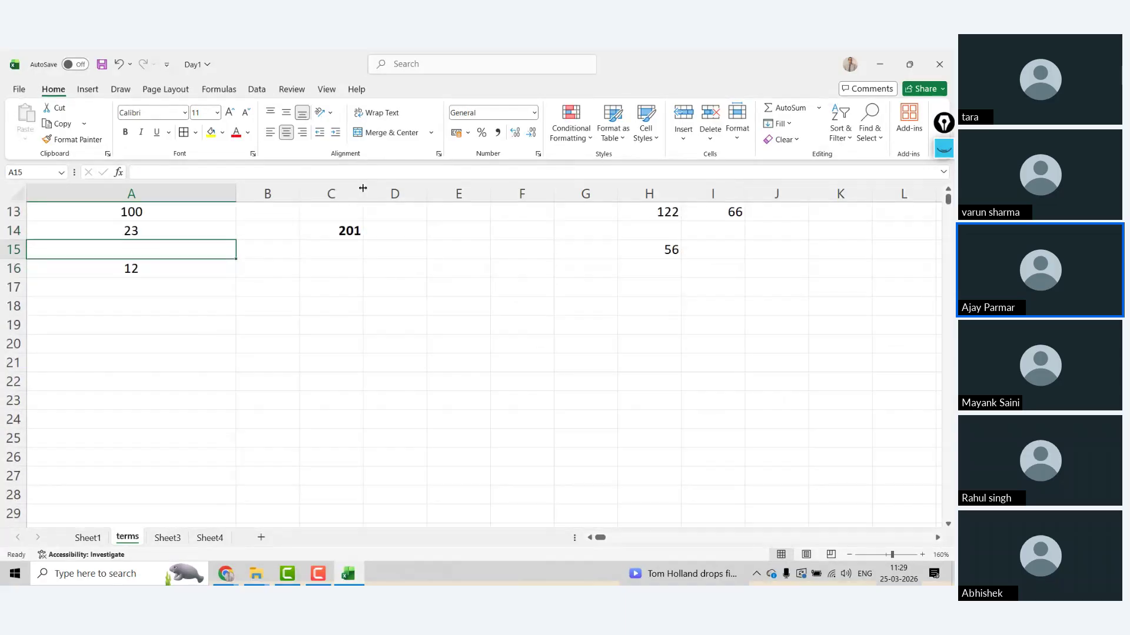
key("Down")
key("Down")
key("Down")
key("Down")
key("Down")
key("Down")
key("Down")
key("Down")
key("Down")
key("Down")
key("Down")
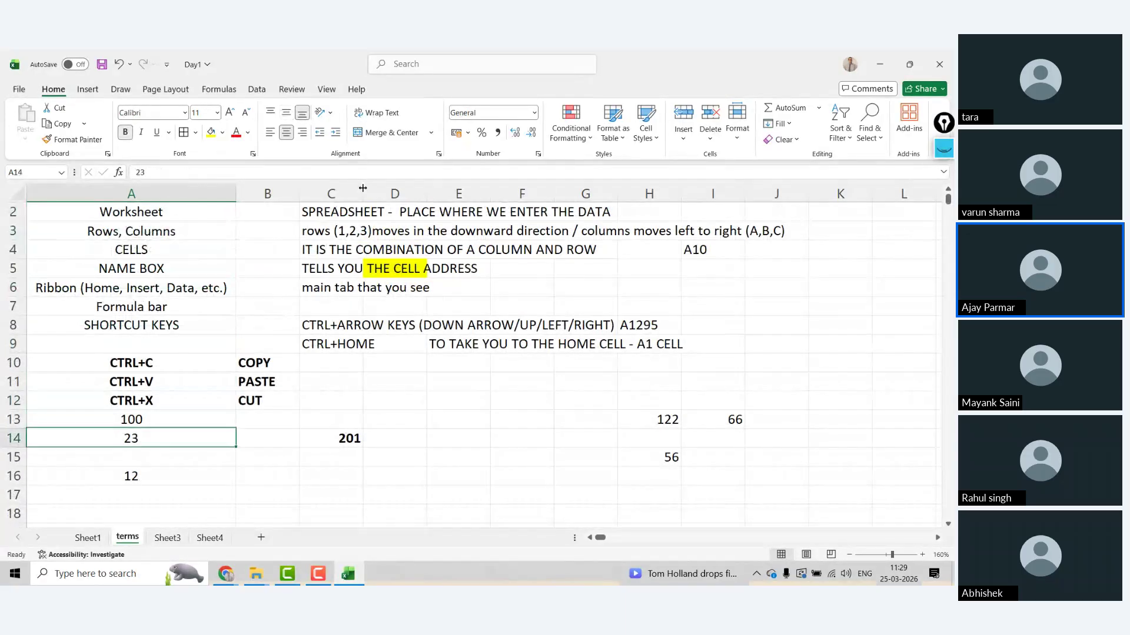
key("Up")
left_click(12, 419)
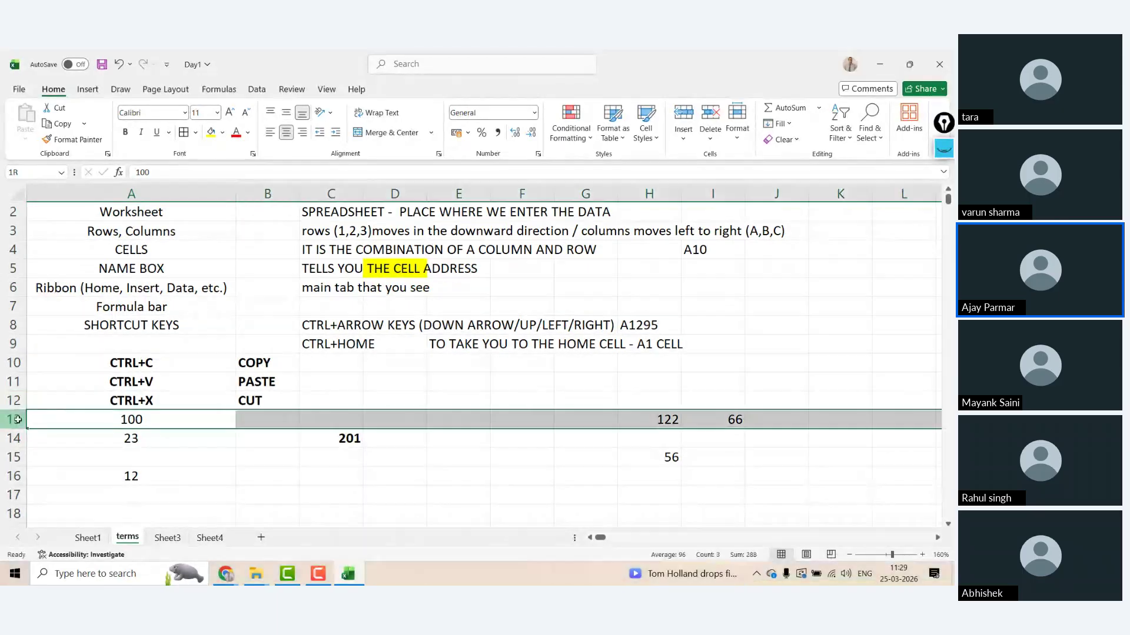
right_click(13, 420)
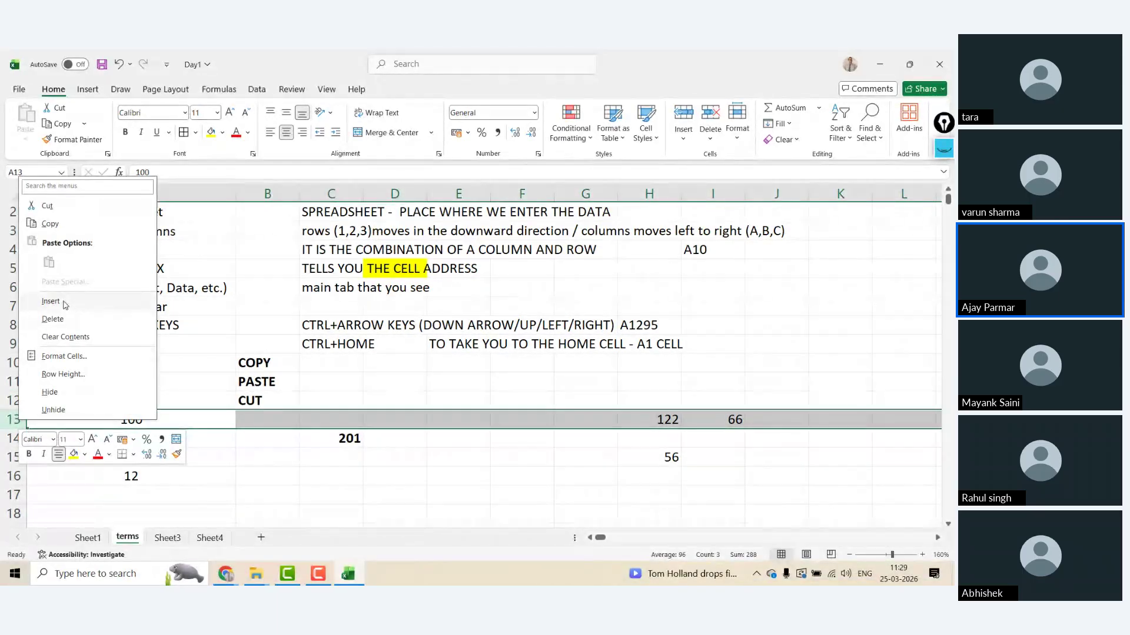
left_click(51, 301)
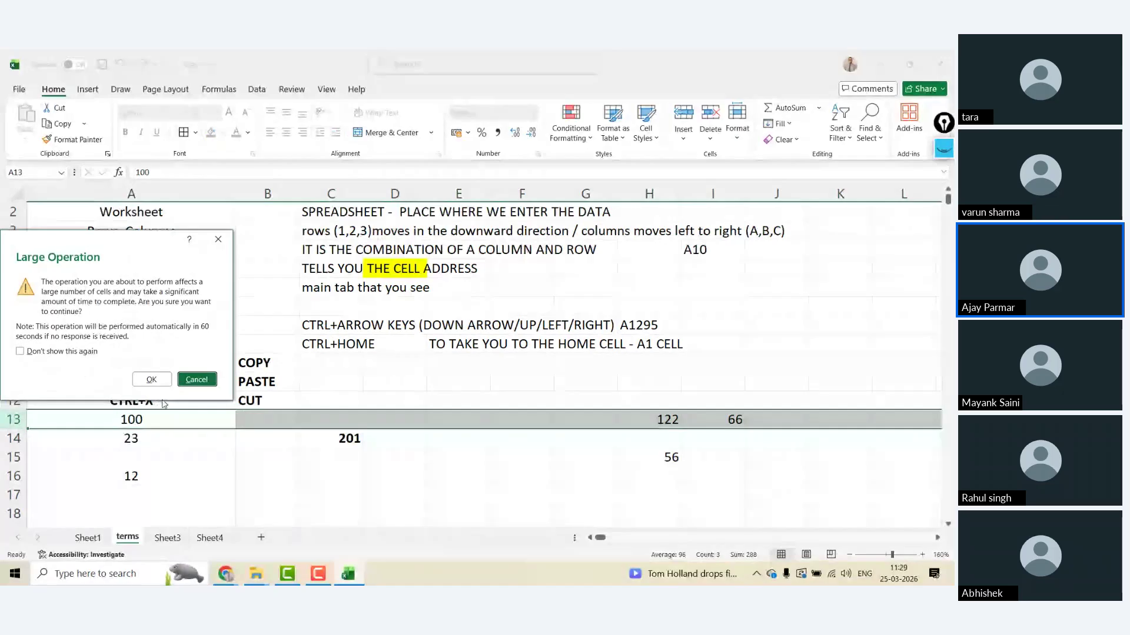
left_click(196, 379)
- Go to the last column of row 1 and delete the COLUMN formula in cell XFD1
left_click(557, 268)
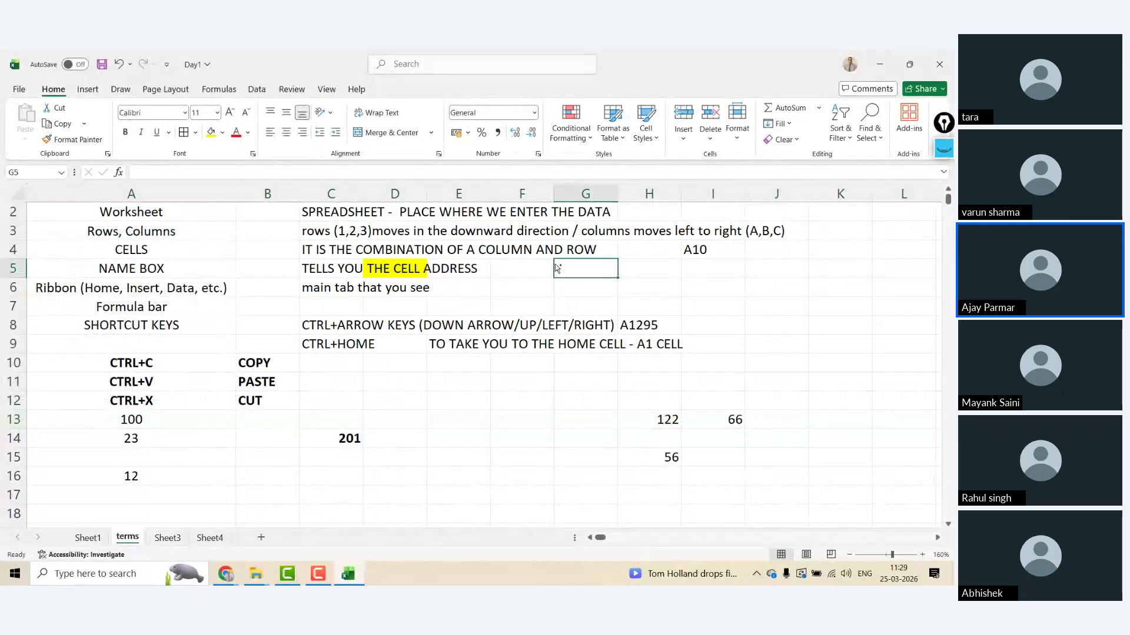
key("ctrl+Up")
key("ctrl+Right")
key("Right")
key("Right")
key("Right")
key("Right")
key("Right")
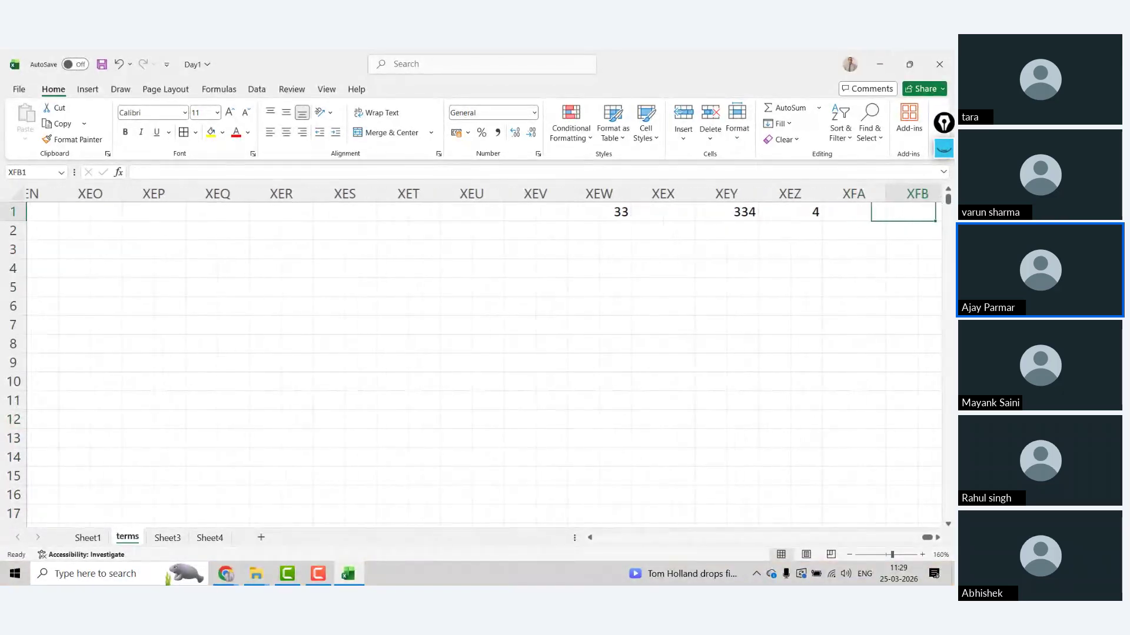
key("Left")
key("Left")
key("ctrl+Right")
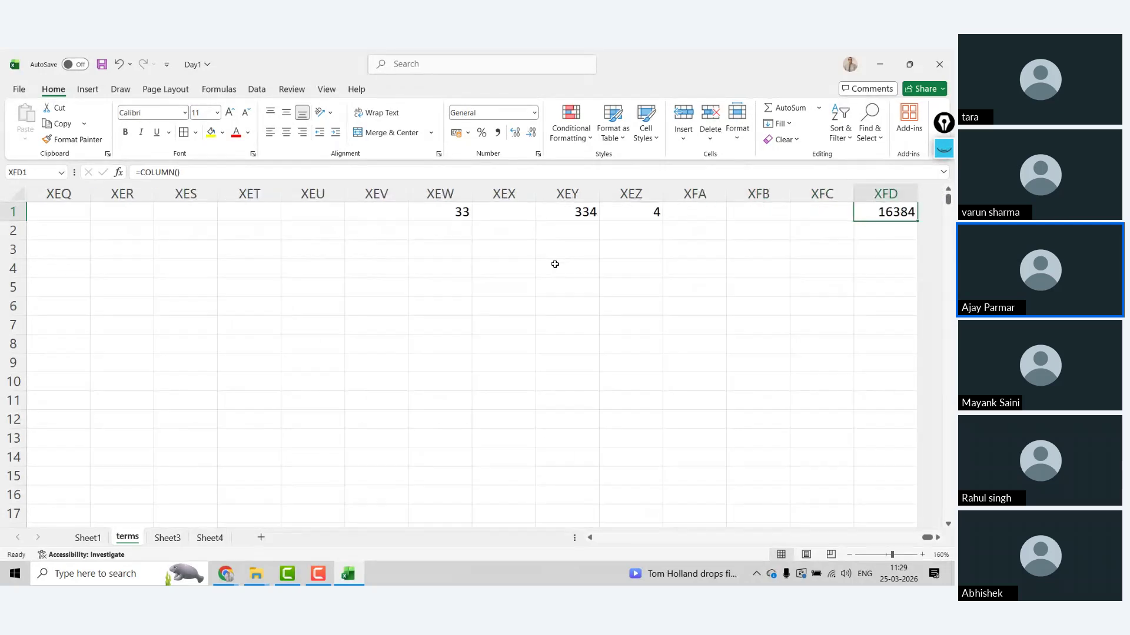
key("Delete")
- Clear the numbers in cells XEW1 to XEZ1 and return to cell A1
key("Left")
key("Left")
key("Left")
key("Left")
key("Left")
key("Left")
key("Left")
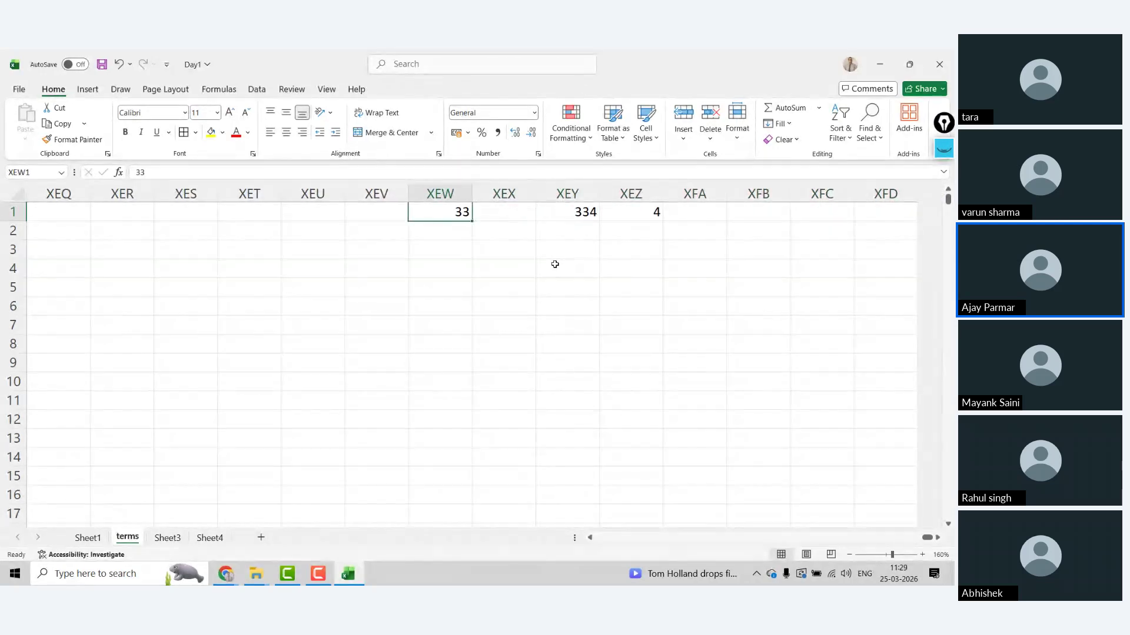
key("shift+Right")
key("shift+Right")
key("shift+Right")
key("Delete")
key("Left")
key("ctrl+Home")
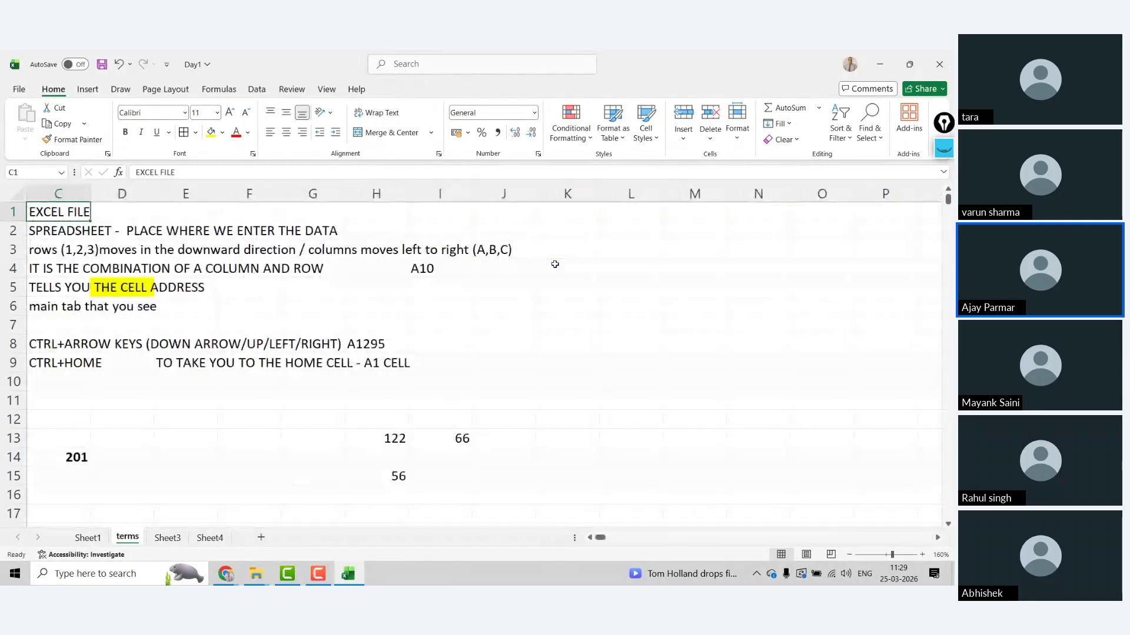
key("Left")
key("Left")
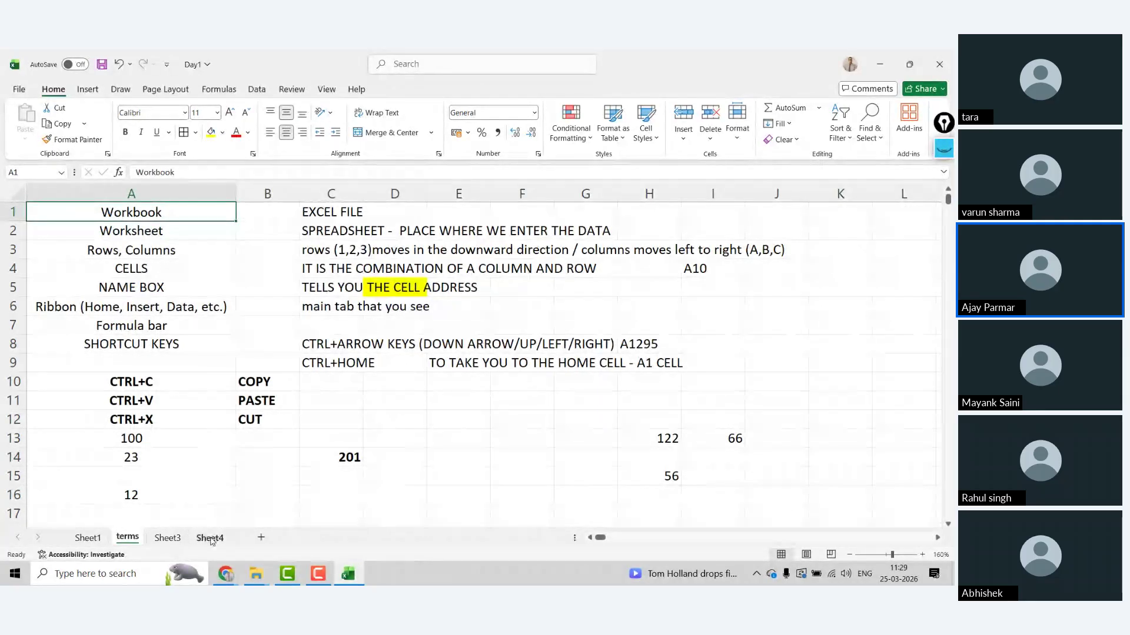
- Insert a blank row at row 17 of Sheet4 and undo the insertion
left_click(210, 539)
right_click(9, 392)
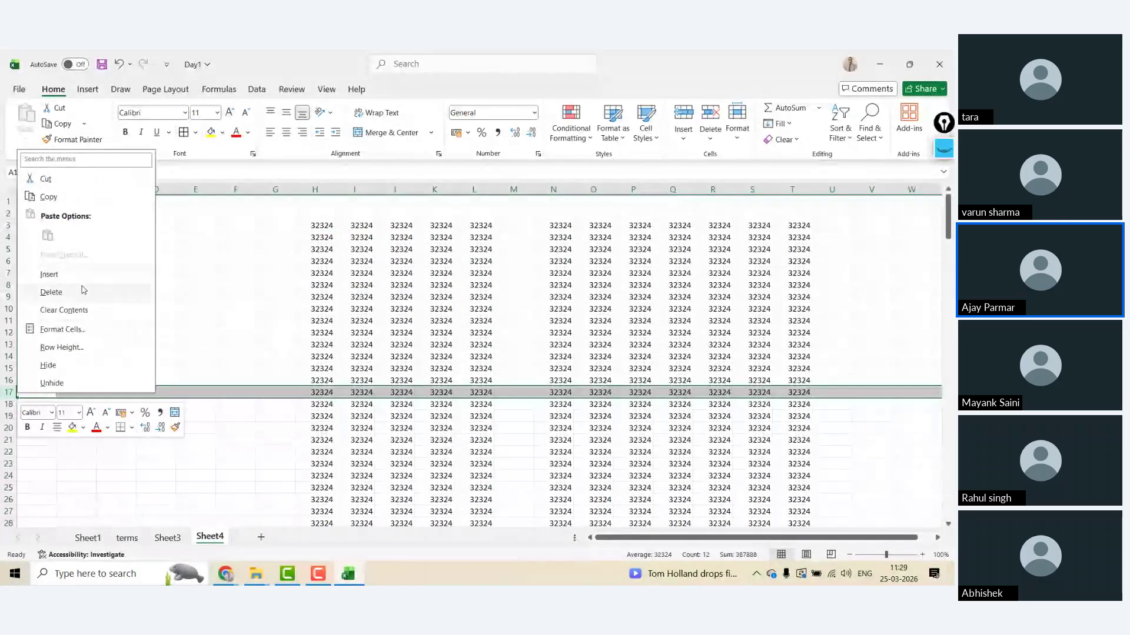
left_click(82, 275)
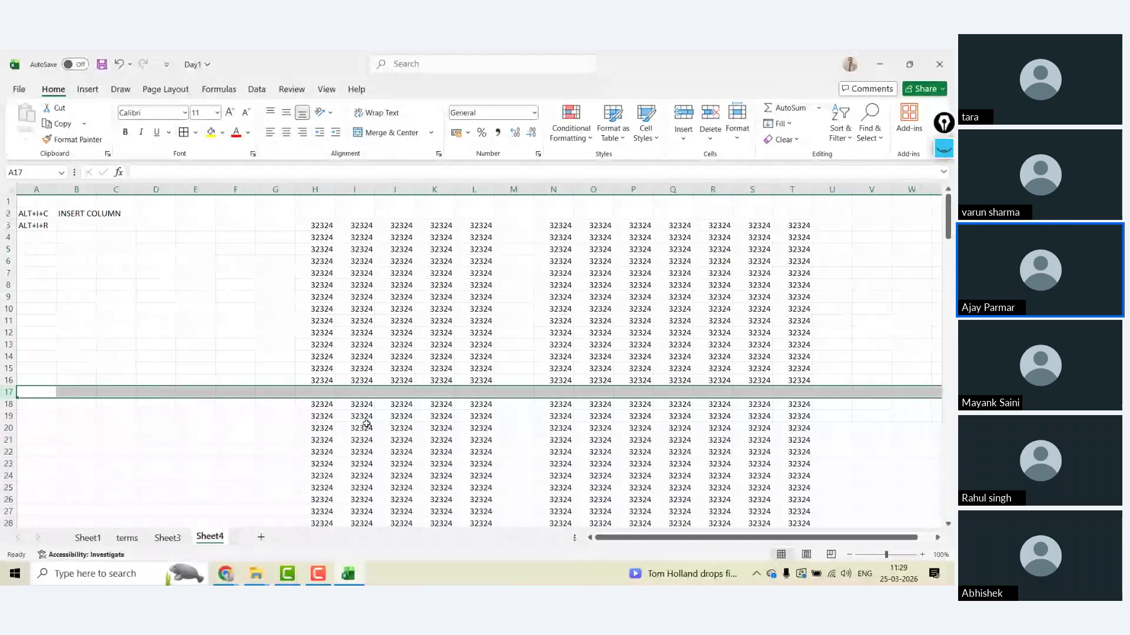
key("ctrl+z")
- Open Sheet1 and jump to the last row of column A, cell A1048576
left_click(87, 537)
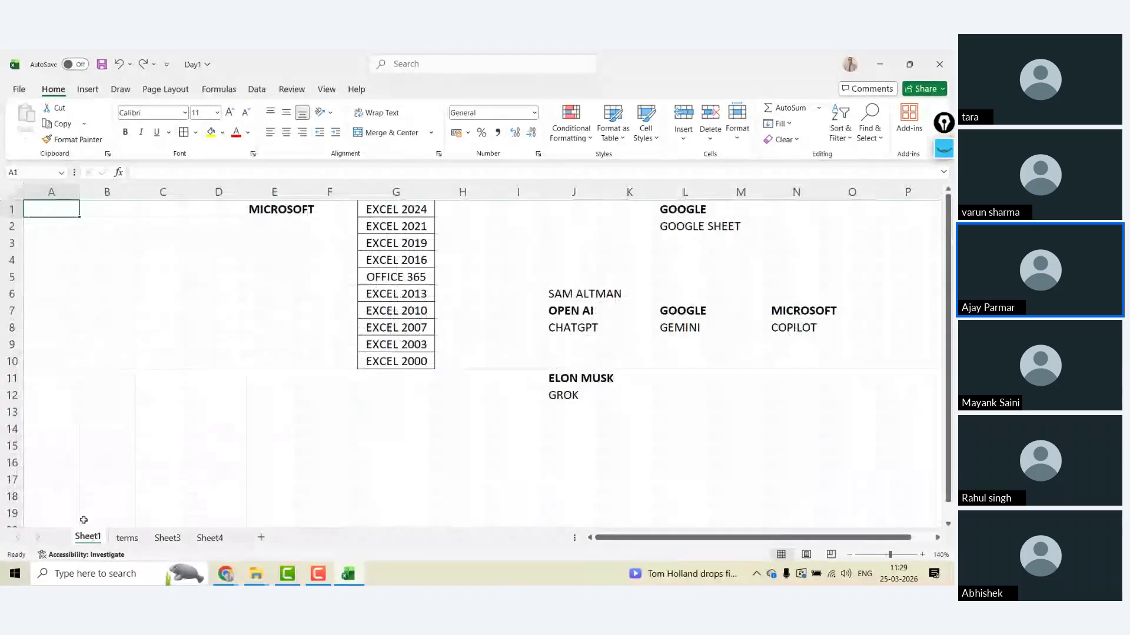
key("Down")
key("Down")
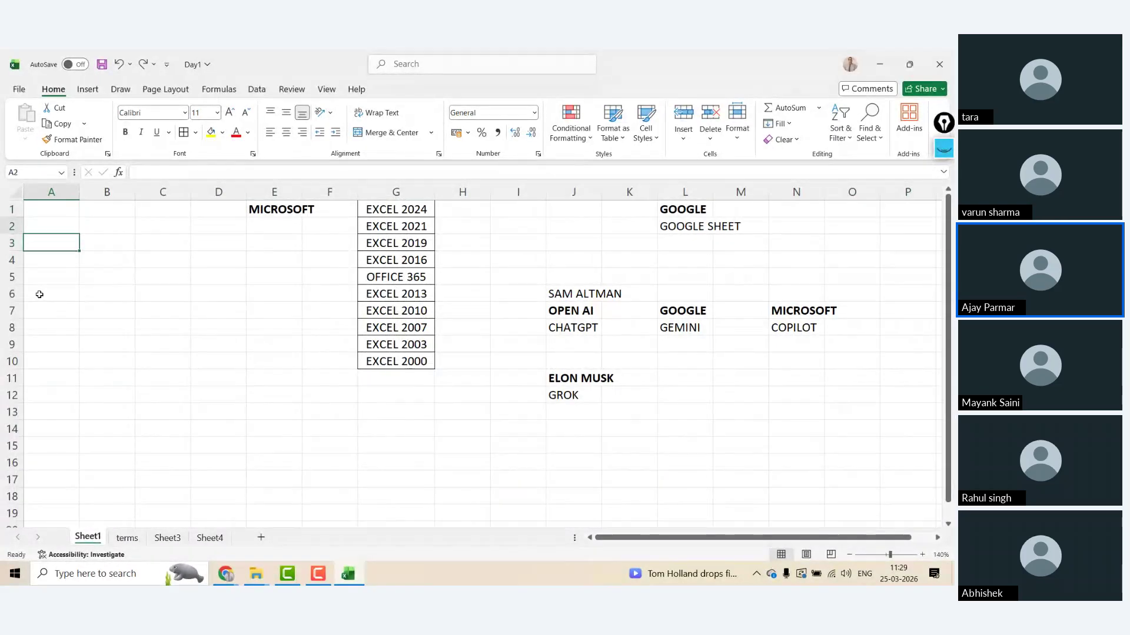
key("ctrl+Down")
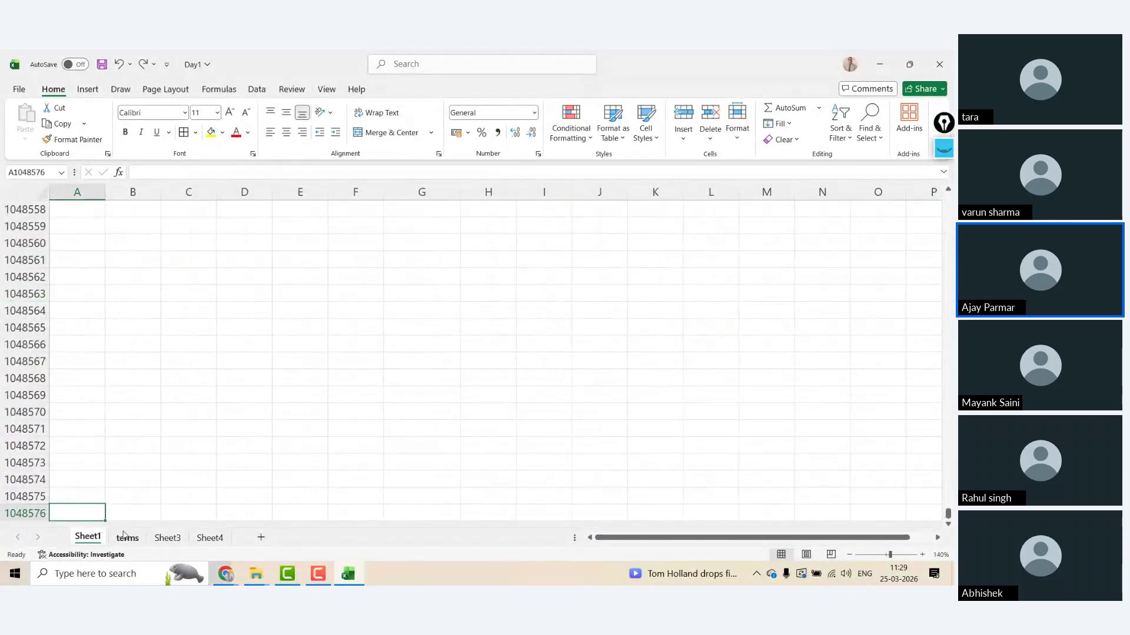
- Return to the terms sheet and step down column A to cell A23
left_click(126, 538)
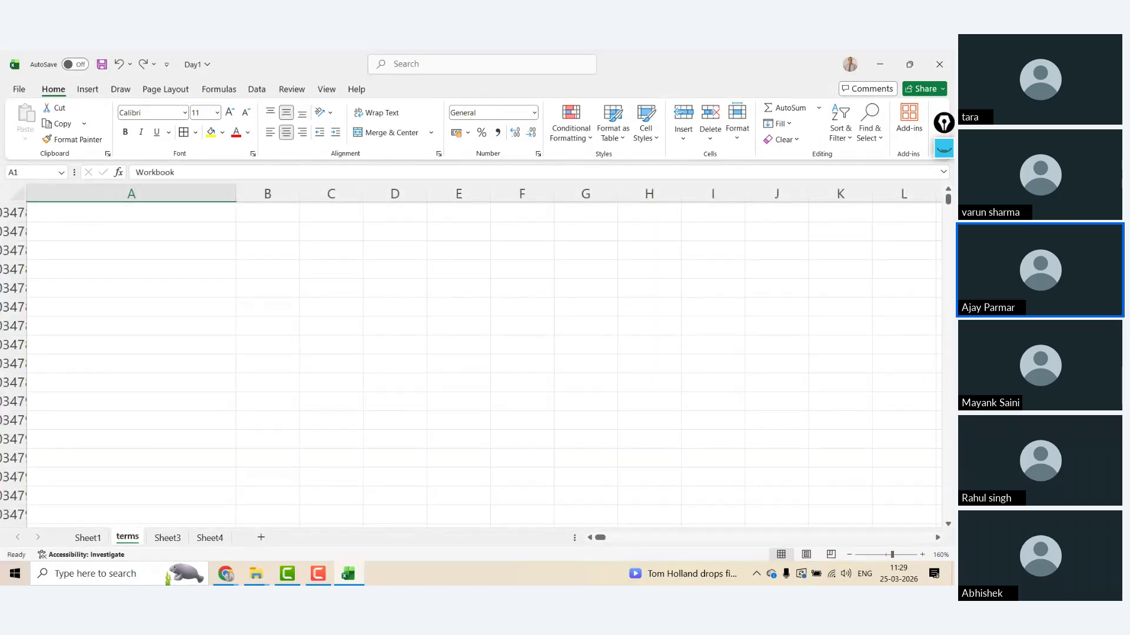
left_click(103, 369)
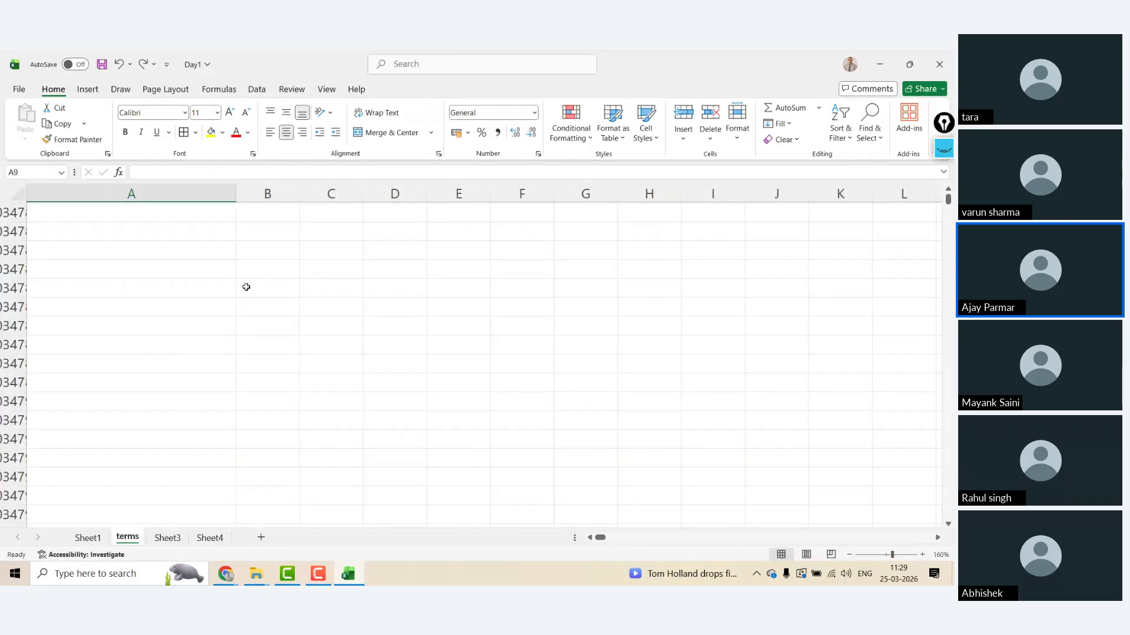
key("Up")
key("Down")
key("Down")
key("Down")
key("Down")
key("Down")
key("Down")
key("Down")
key("Down")
key("Down")
key("Down")
key("Down")
key("Down")
key("Down")
key("Down")
key("Down")
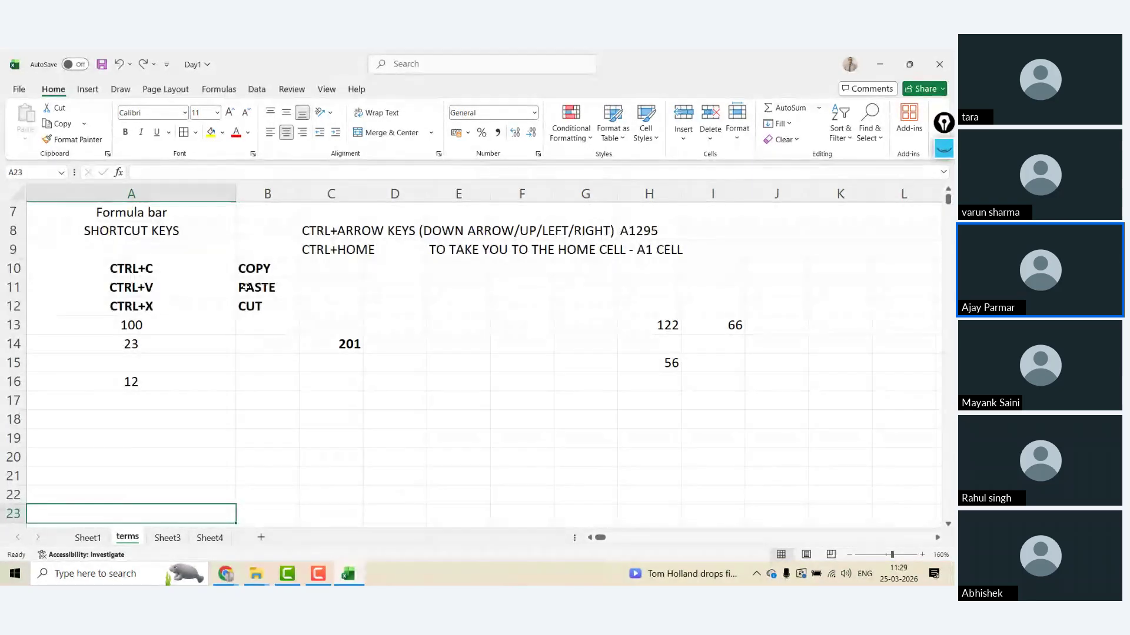
- Reduce the zoom to 140% and request a new row above row 12, the CTRL+X row
left_click(848, 555)
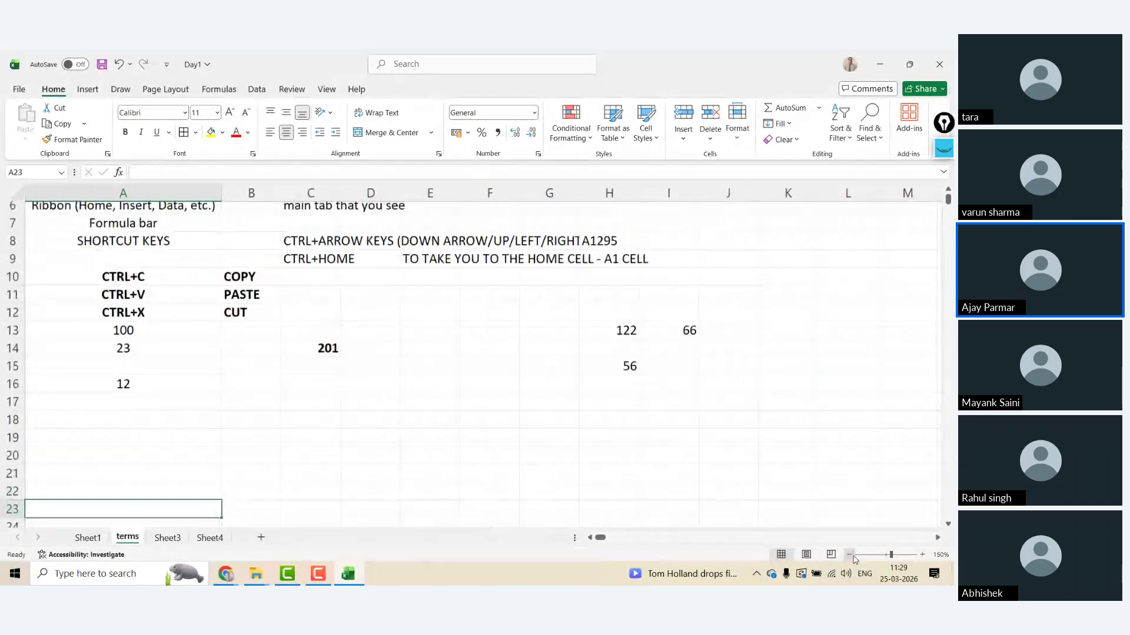
left_click(849, 555)
key("Up")
key("Up")
key("Up")
key("Up")
key("Up")
key("Up")
key("Up")
key("Up")
key("Up")
key("Up")
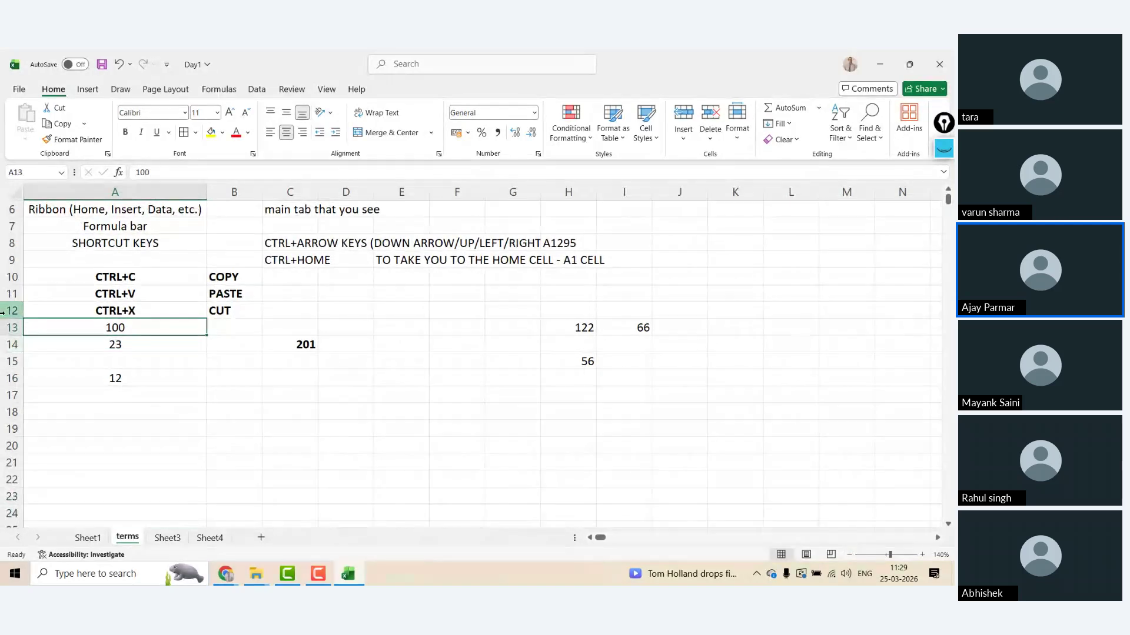
left_click(12, 311)
right_click(12, 311)
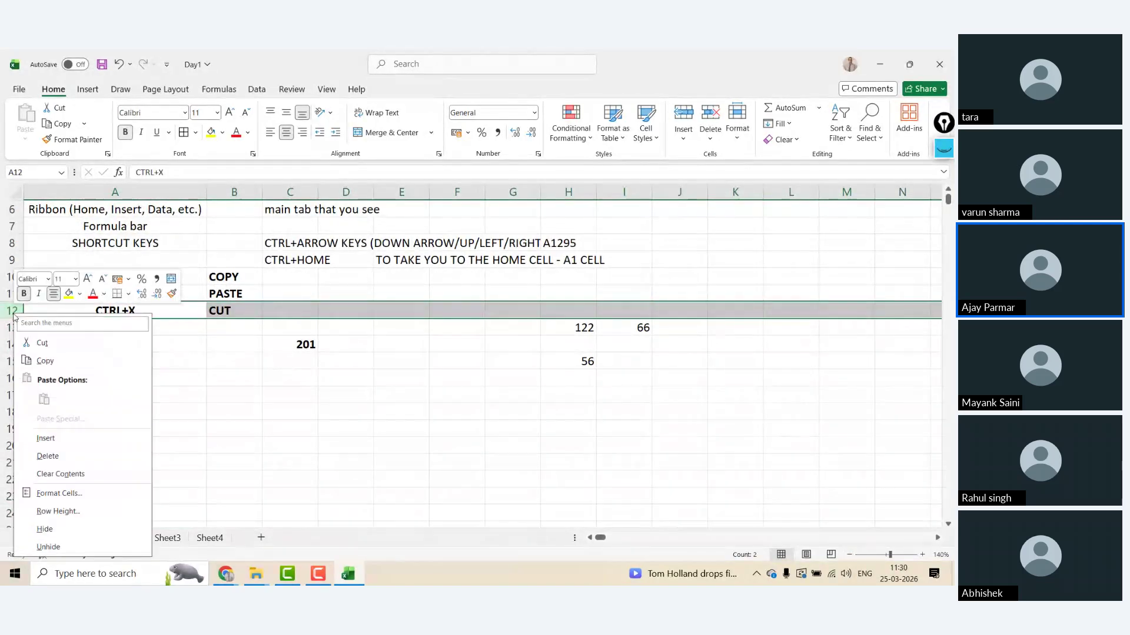
left_click(78, 440)
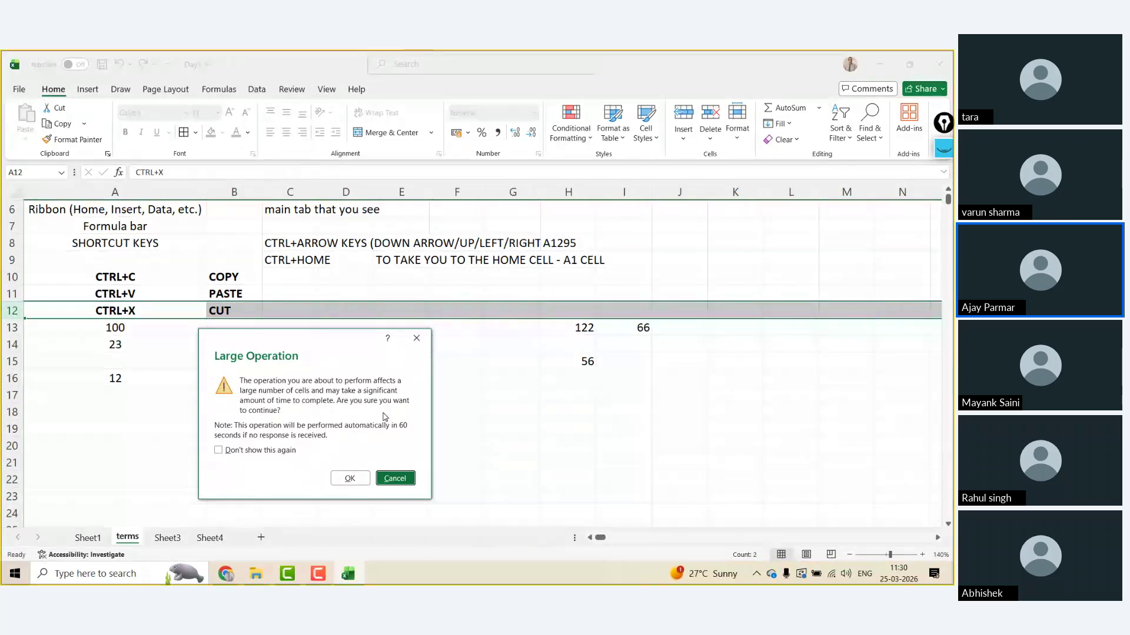
- Capture a screenshot of the Large Operation warning and accept it to insert the blank row at row 12
key("super+shift+s")
left_click_drag(198, 328, 436, 502)
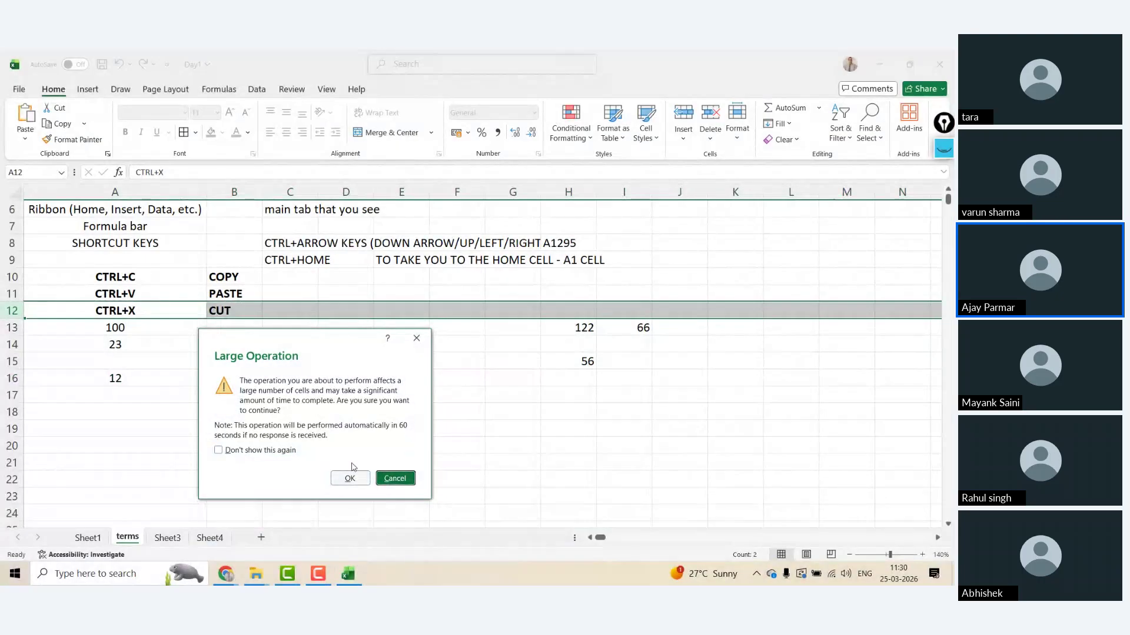
left_click(350, 479)
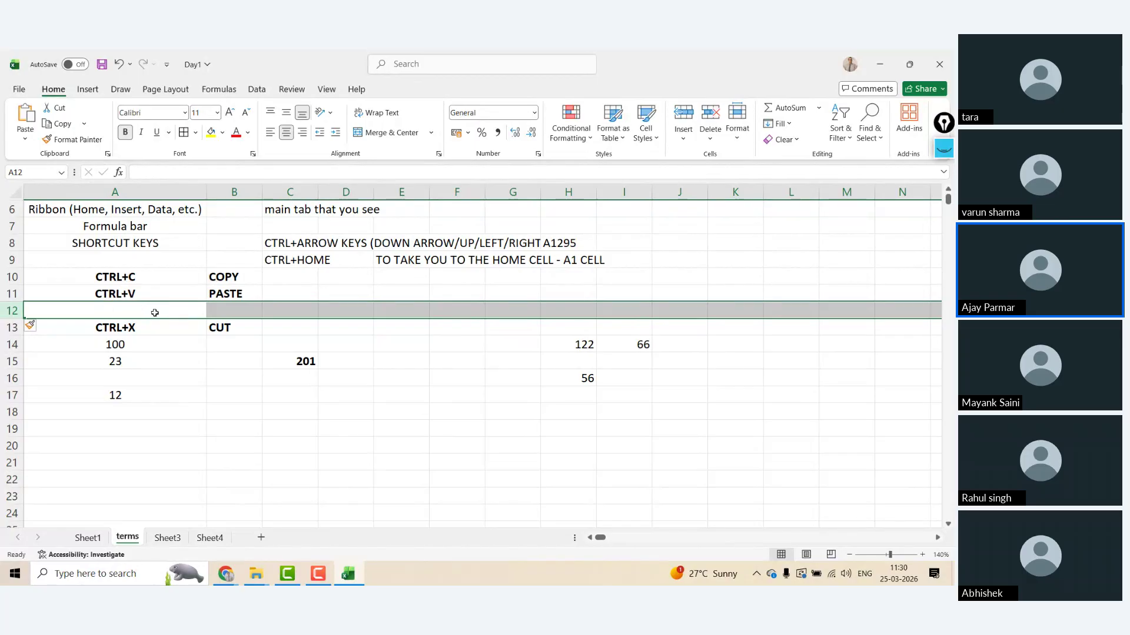
- Remove the blank row 12 above the CTRL+X entry and select cell A13
key("ctrl+minus")
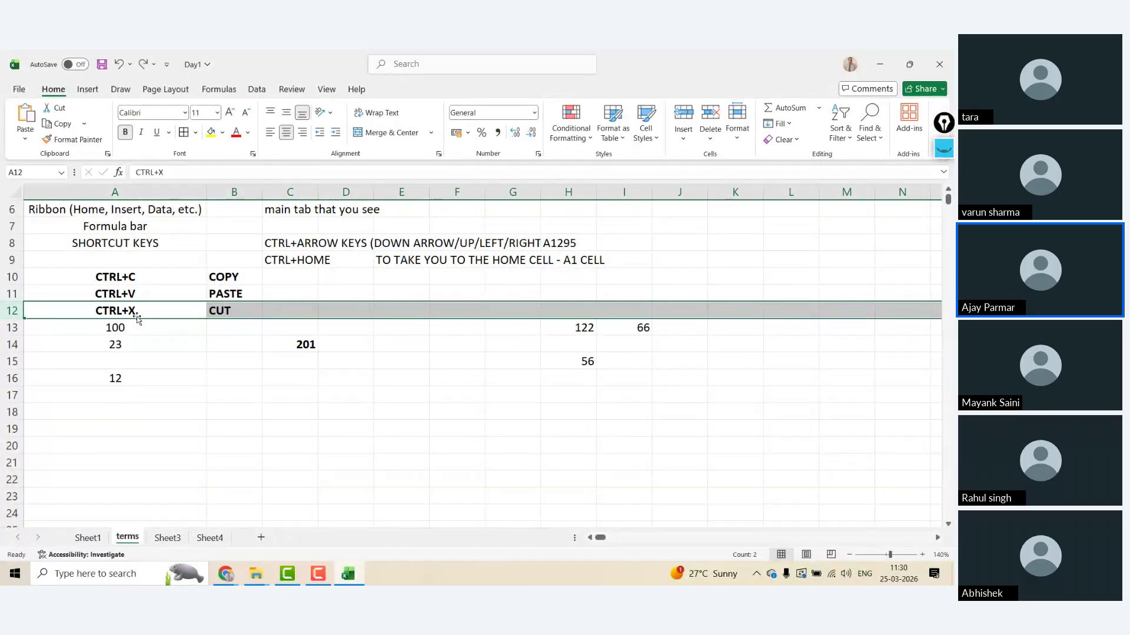
left_click(135, 321)
key("Right")
left_click(137, 321)
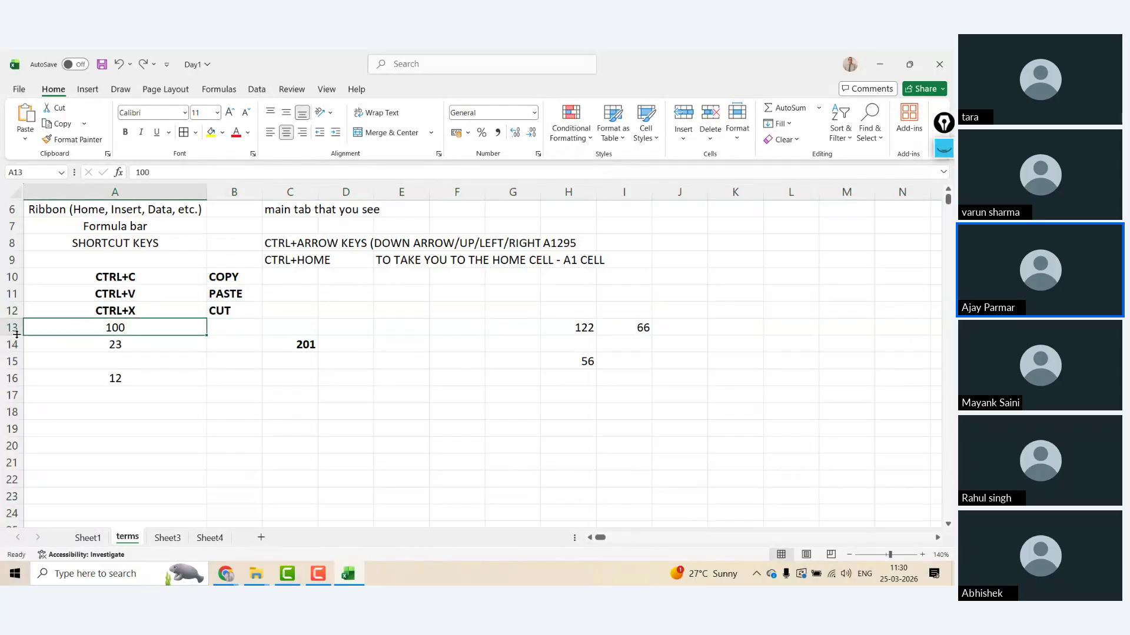
- Insert a blank row above row 13, choosing not to show the Large Operation warning again and accepting the operation
right_click(17, 333)
left_click(63, 245)
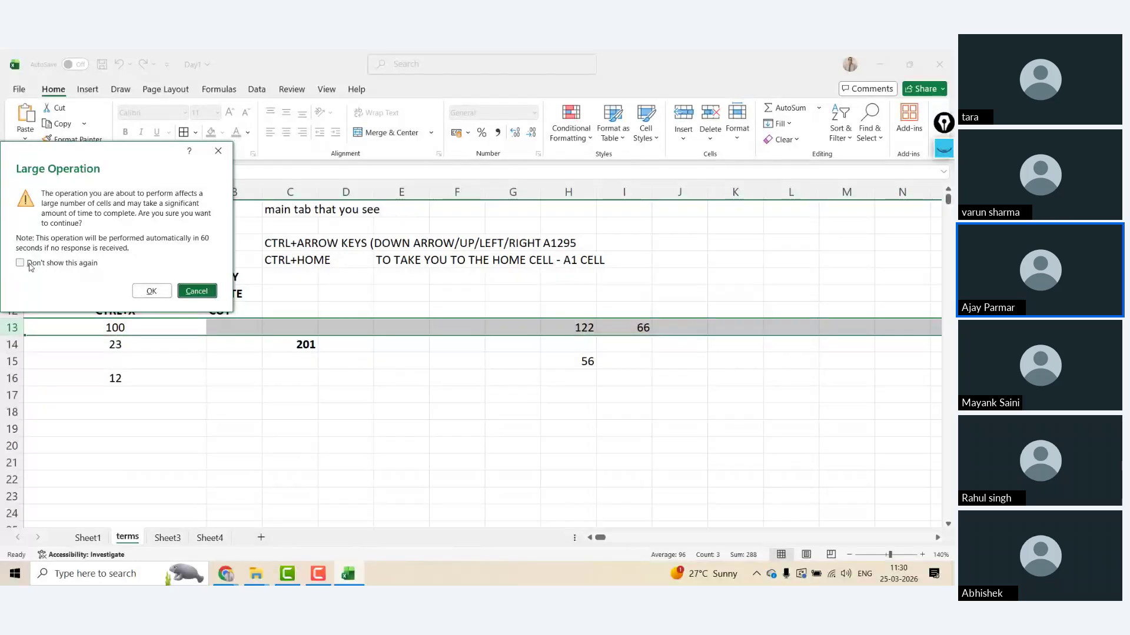
left_click(20, 263)
left_click(152, 291)
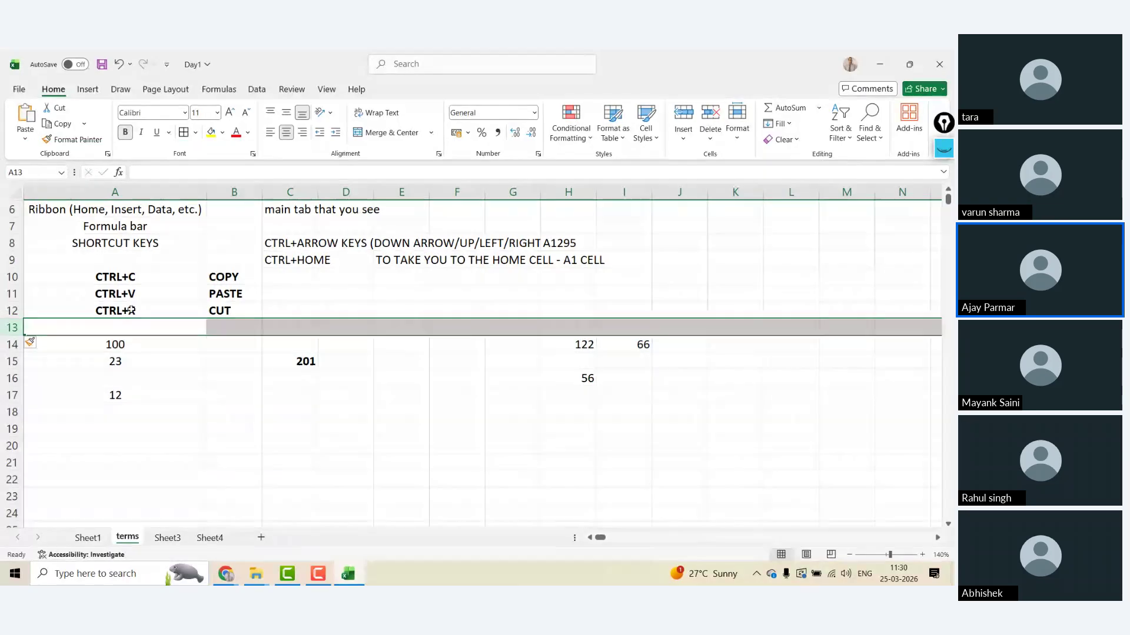
- Enter CTRL+SHIFT+ARROW KEY in cell A13 of the new row
left_click(127, 324)
type("TRL")
key("BackSpace")
key("BackSpace")
key("BackSpace")
type("C")
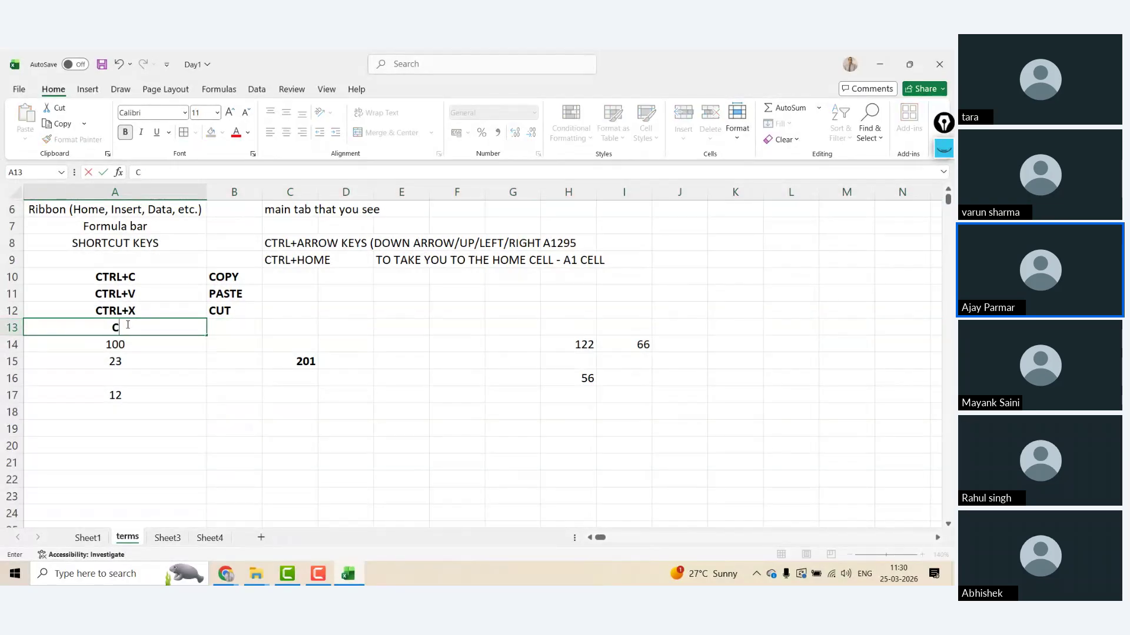
type("TRL+SHIFT")
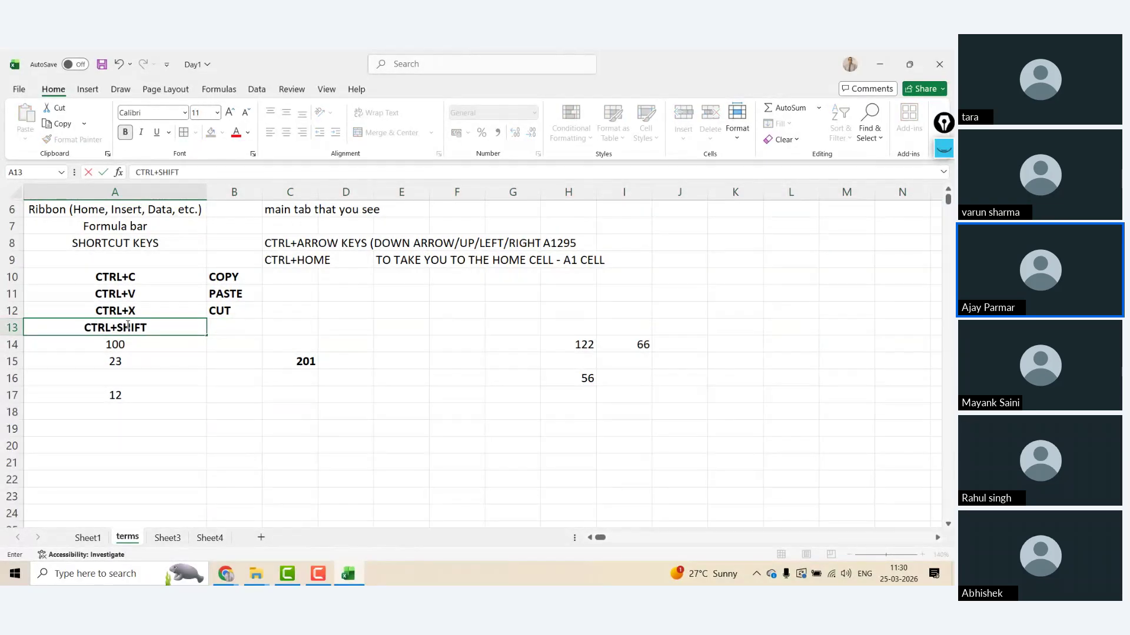
type("+")
key("BackSpace")
type("+")
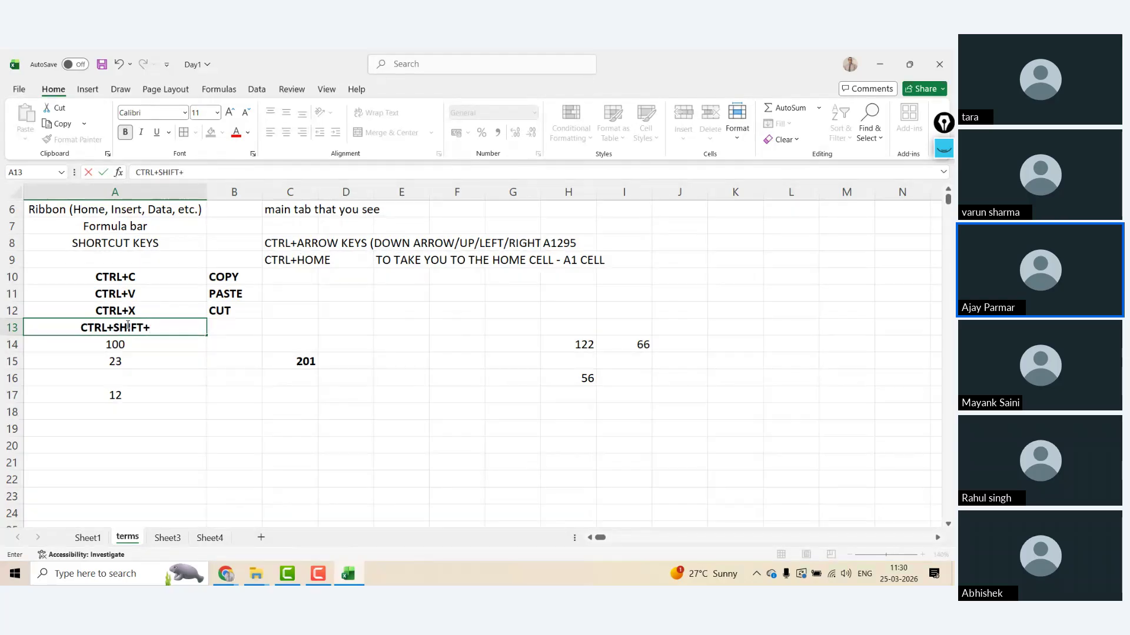
type("ARROW KEY")
key("Tab")
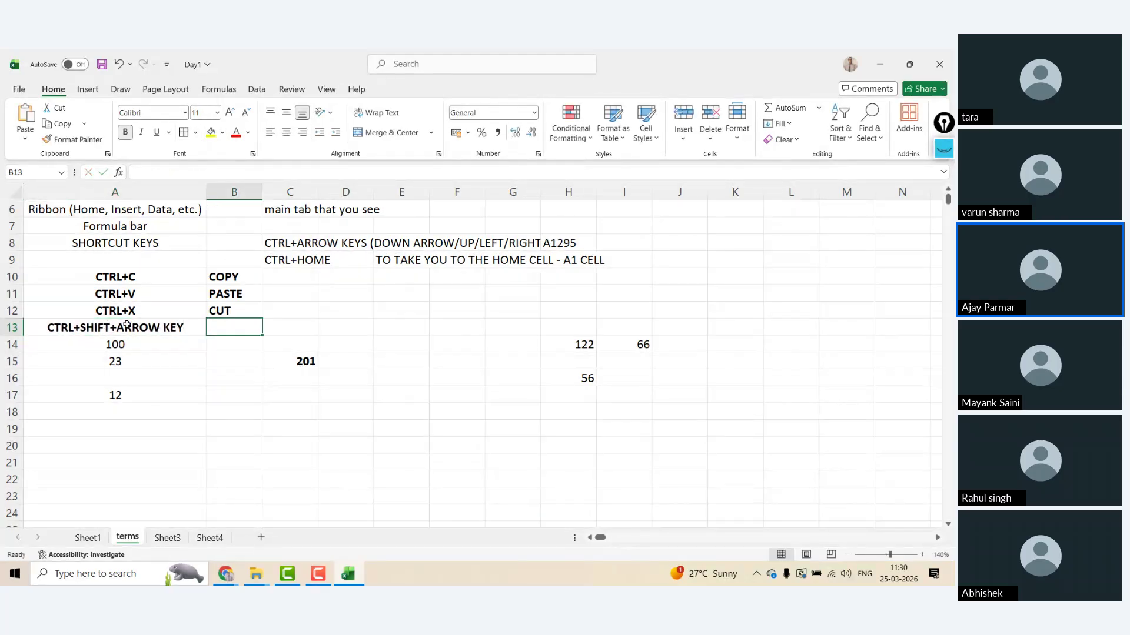
- Enter the description TO SELECT THE DATA FROM ONE END TO ANOTHER END in cell C13
key("Tab")
type("TO")
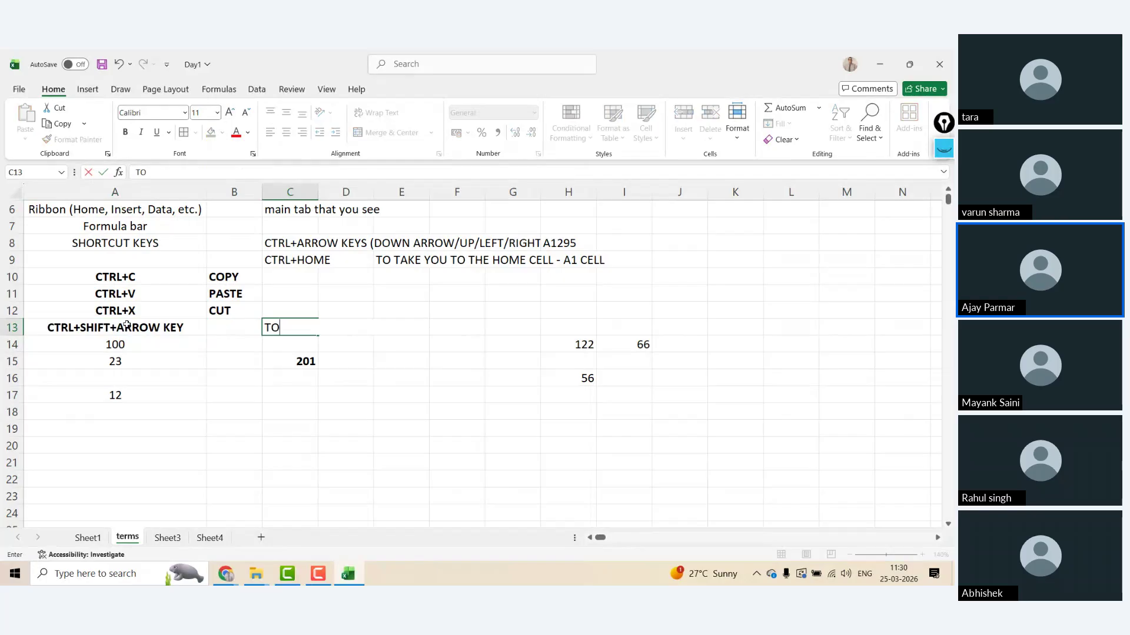
type(" SELECT THE DA")
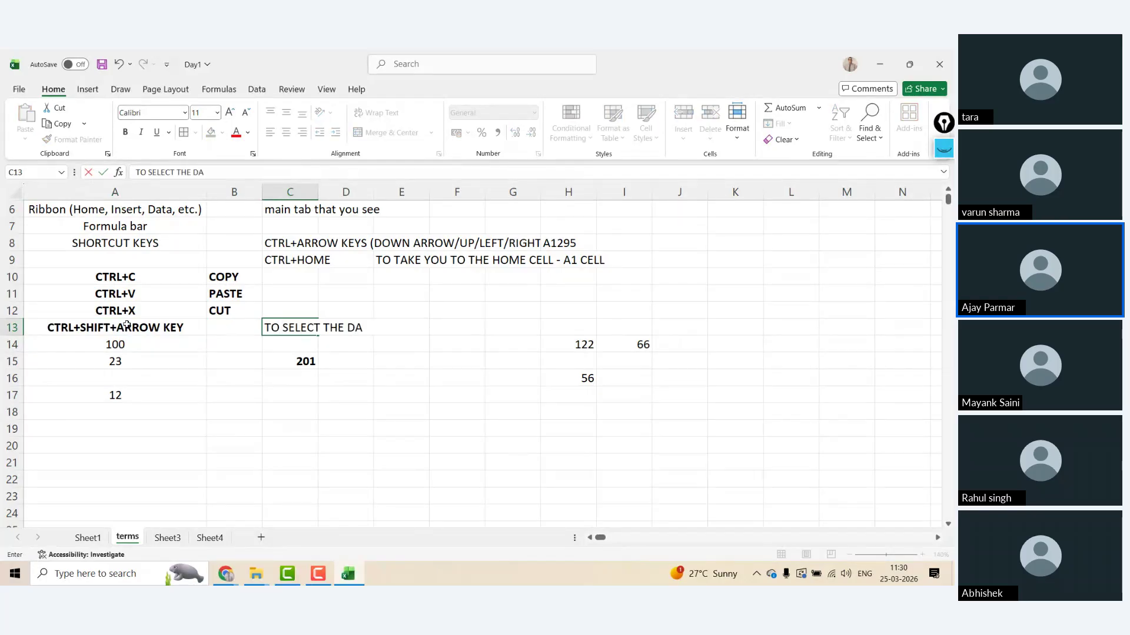
type("TA FROM ONE ")
type("TO")
key("BackSpace")
key("BackSpace")
type("ONE TO")
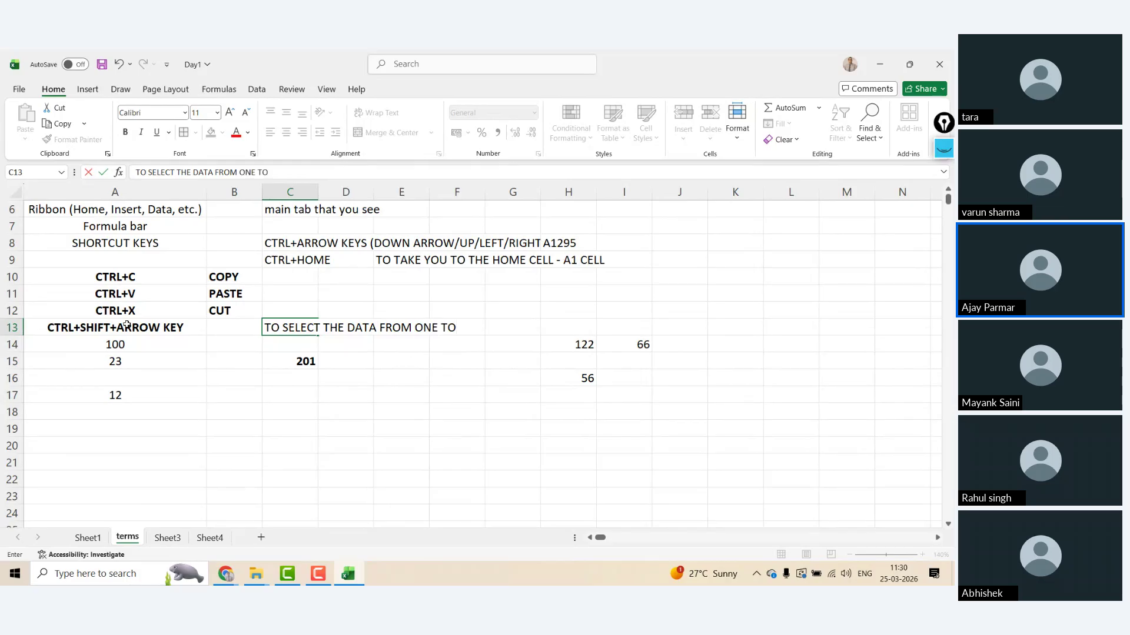
key("BackSpace")
key("BackSpace")
type("END TO ")
type("ANOTHER END")
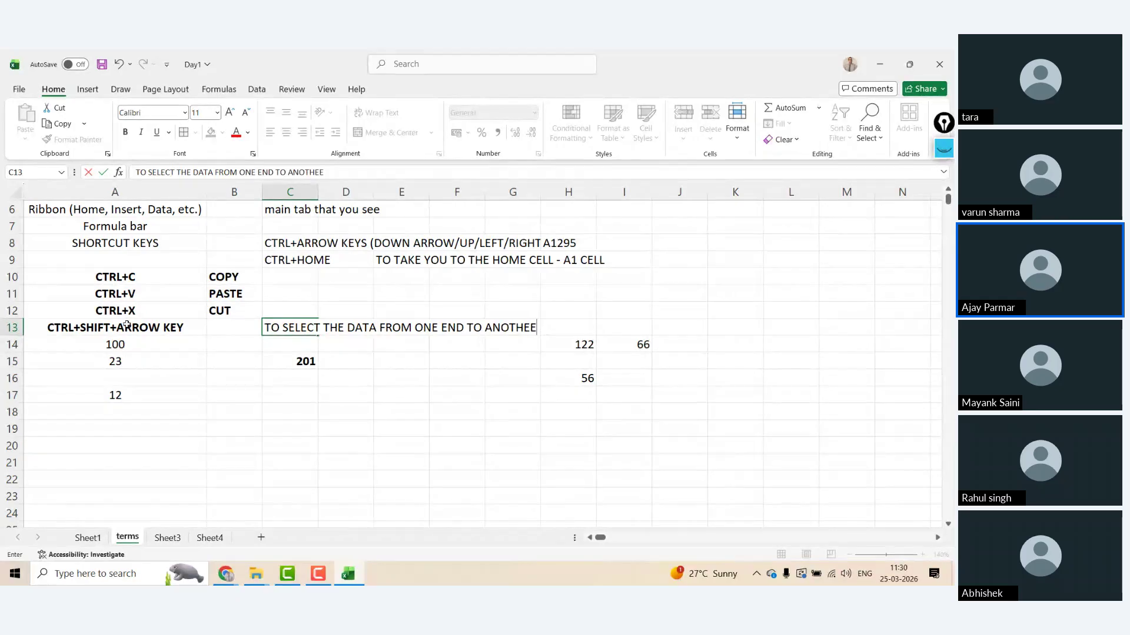
key("Return")
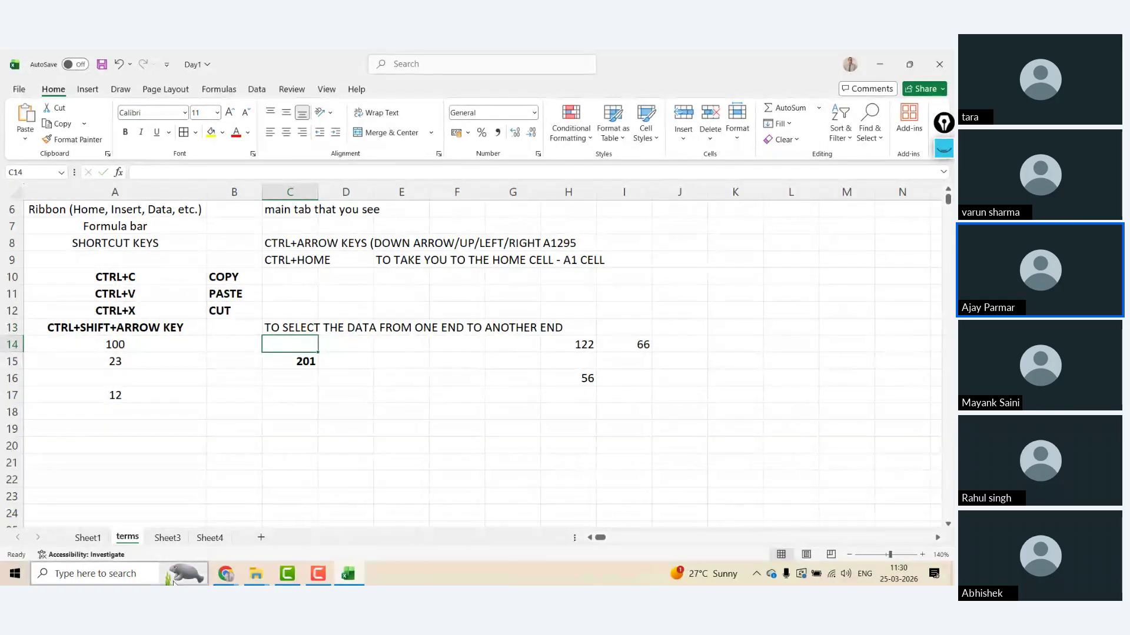
- Switch to the Basic Excel Skills chat in ChatGPT and paste the Large Operation warning screenshot into the prompt
mouse_move(226, 581)
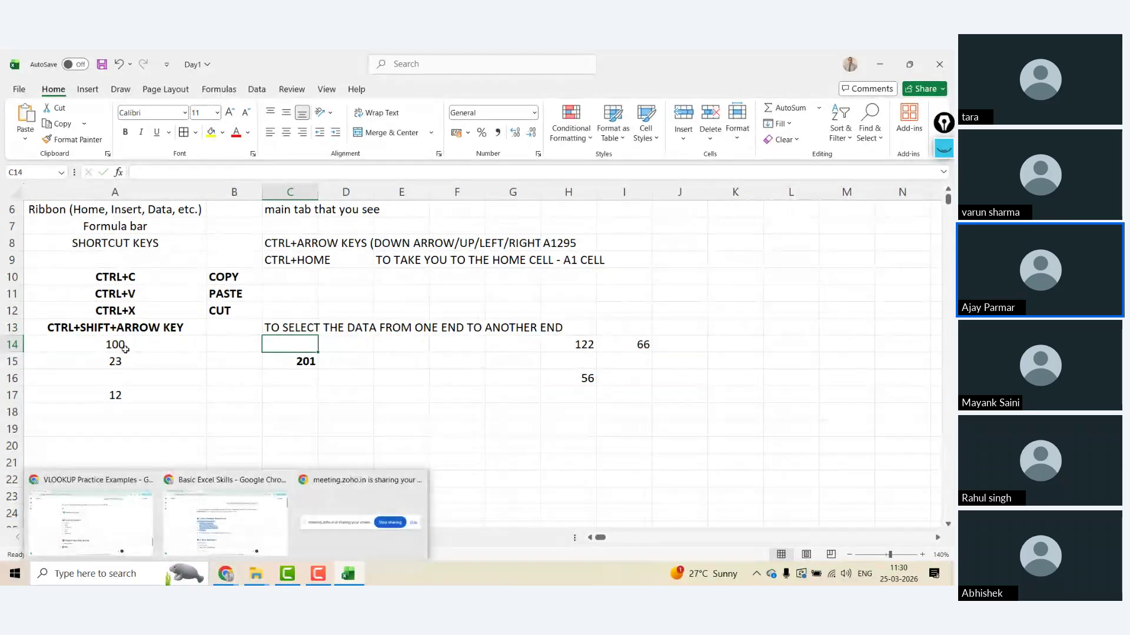
left_click(244, 531)
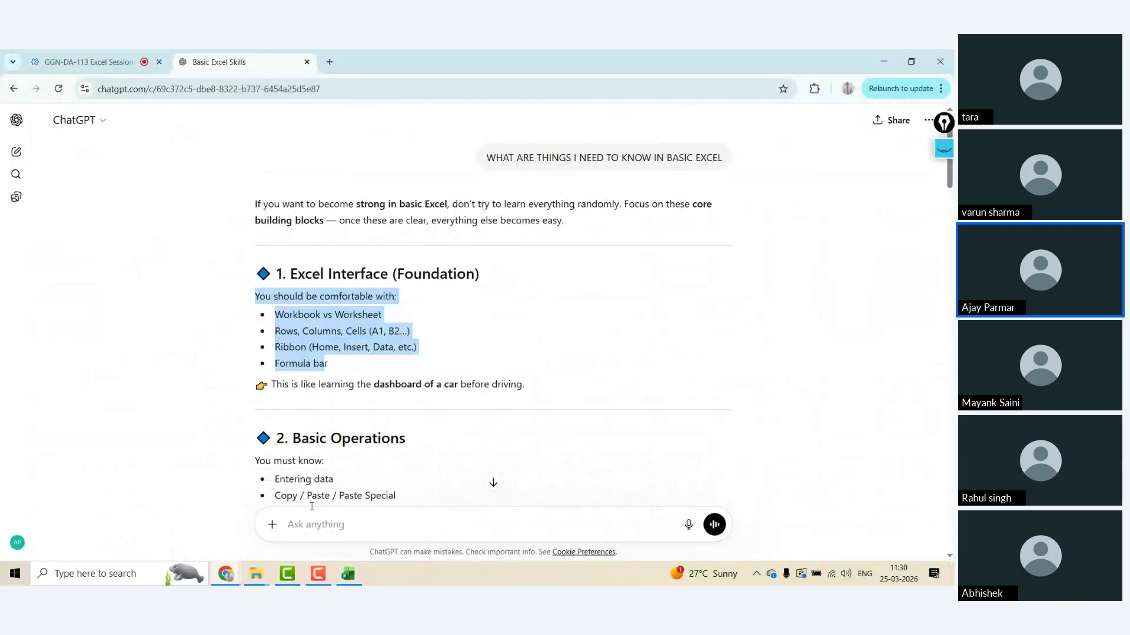
left_click(302, 522)
key("ctrl+v")
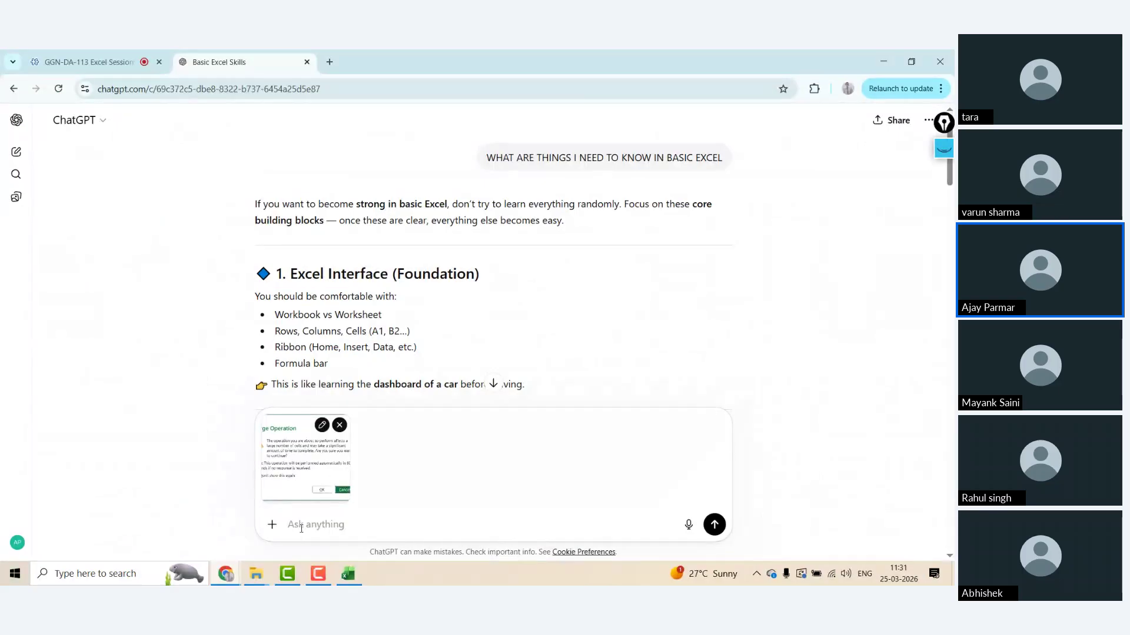
- Ask ChatGPT "Why this is coming - i am trying to insert the row in excel." with the screenshot attached
type("WHy this is coming ")
type("- i am tryi")
type("ng to i")
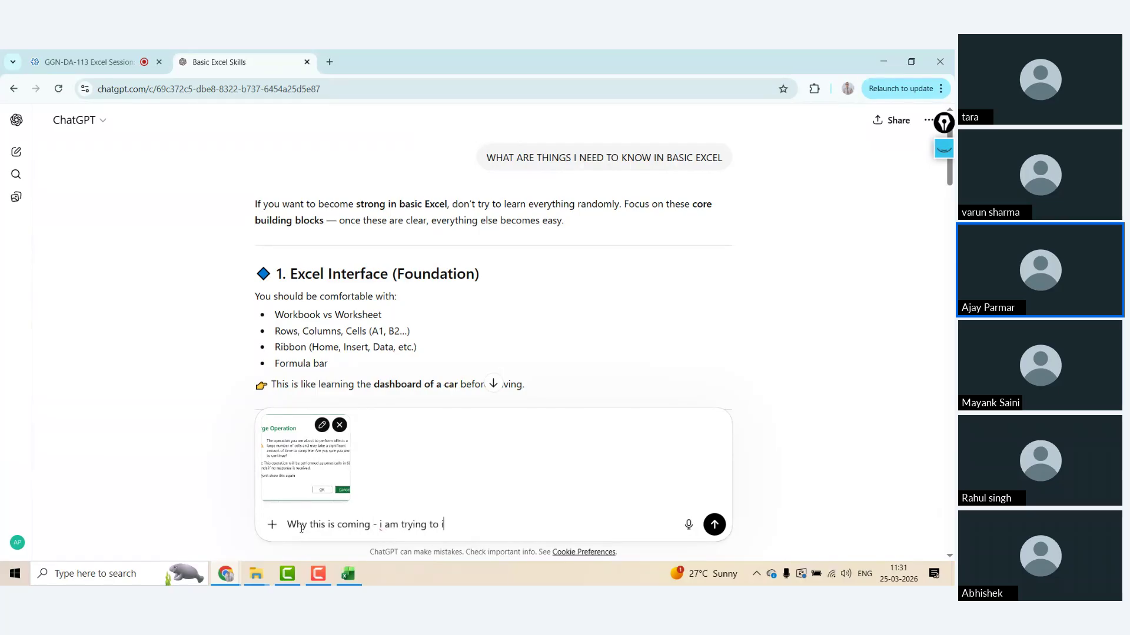
type("nsert the row")
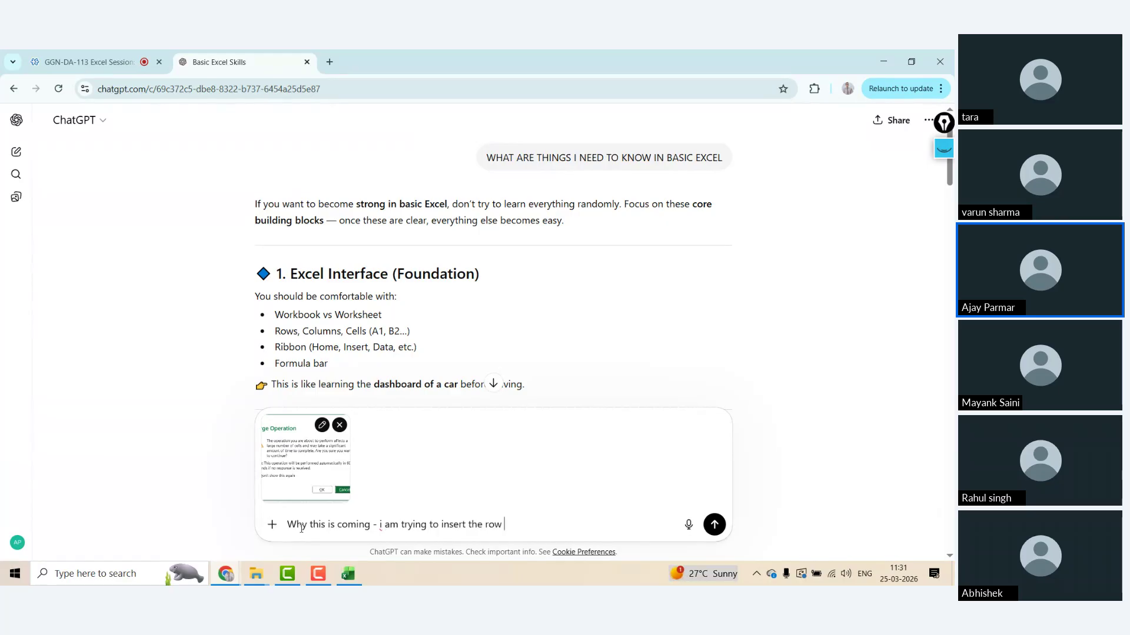
type(" in excel.")
key("Return")
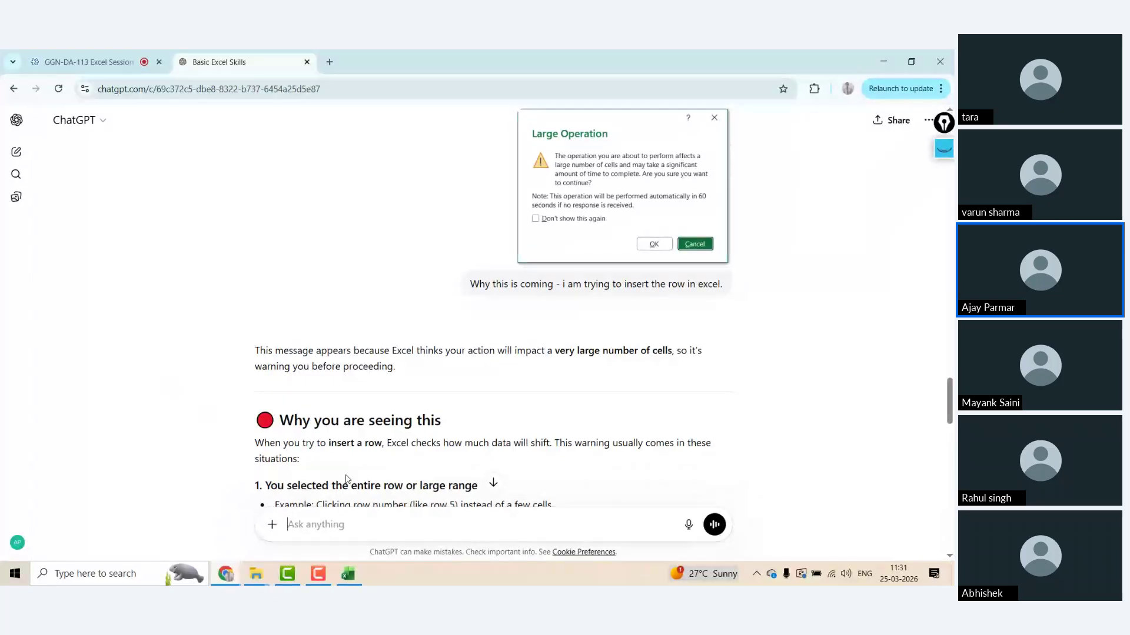
- Read through ChatGPT's answer on the causes of the Large Operation warning and the suggested ways to fix it
scroll(125, 390, "down", 2)
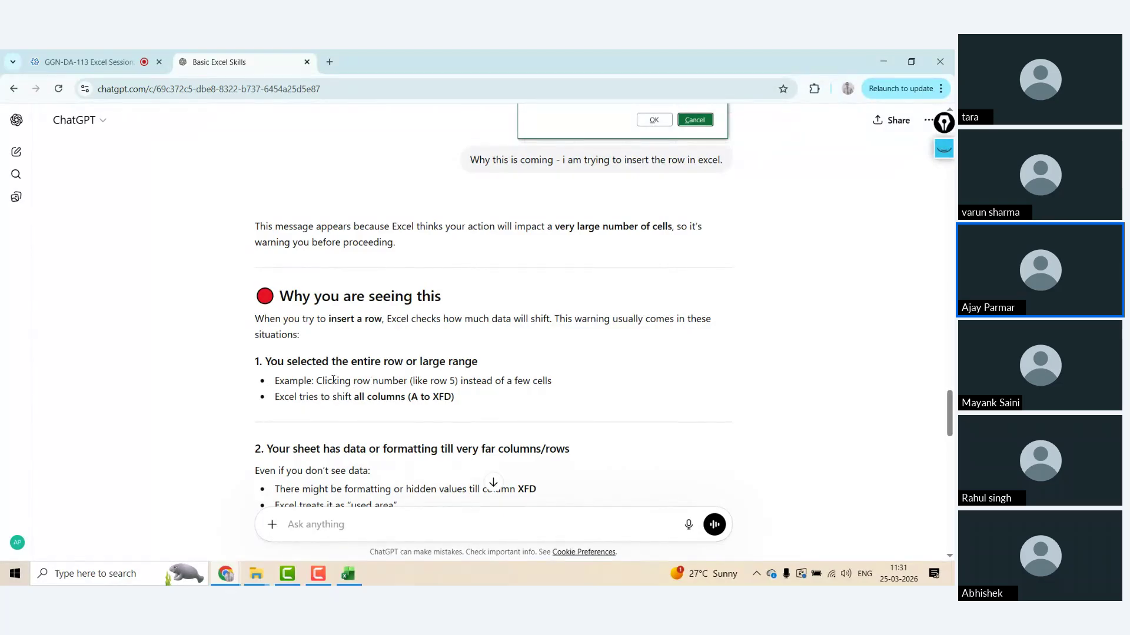
double_click(499, 381)
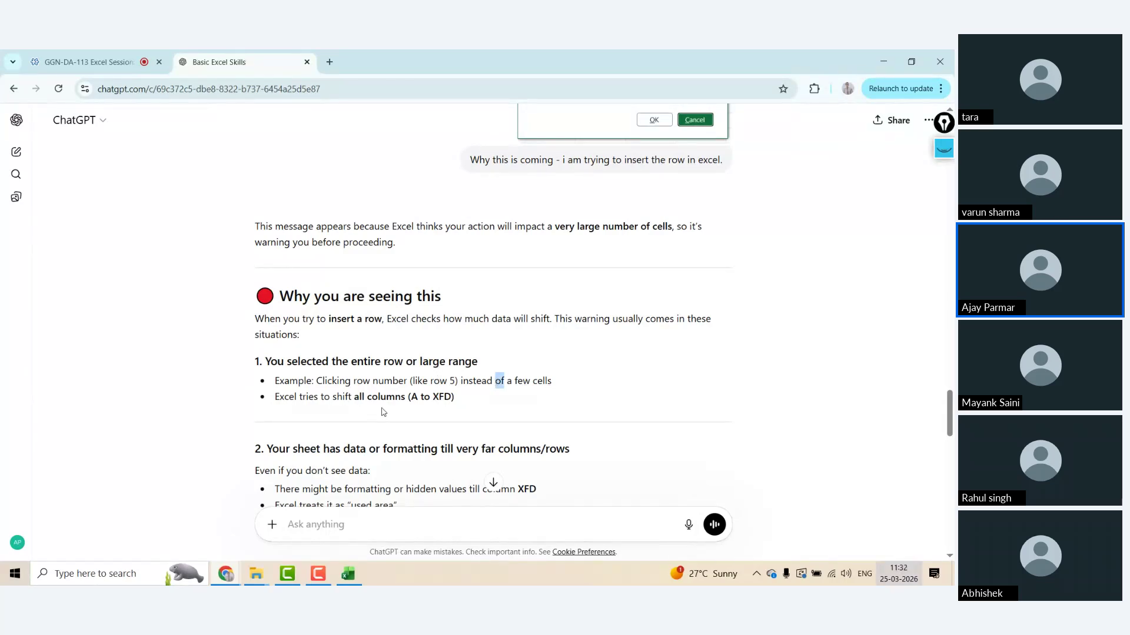
left_click(293, 399)
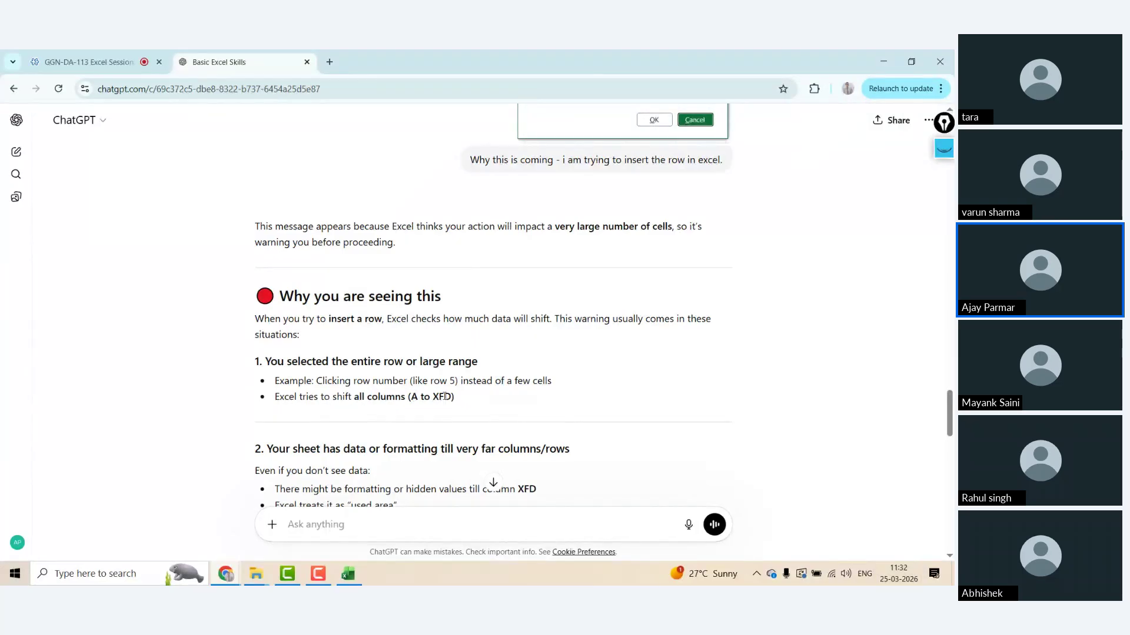
left_click_drag(452, 398, 411, 398)
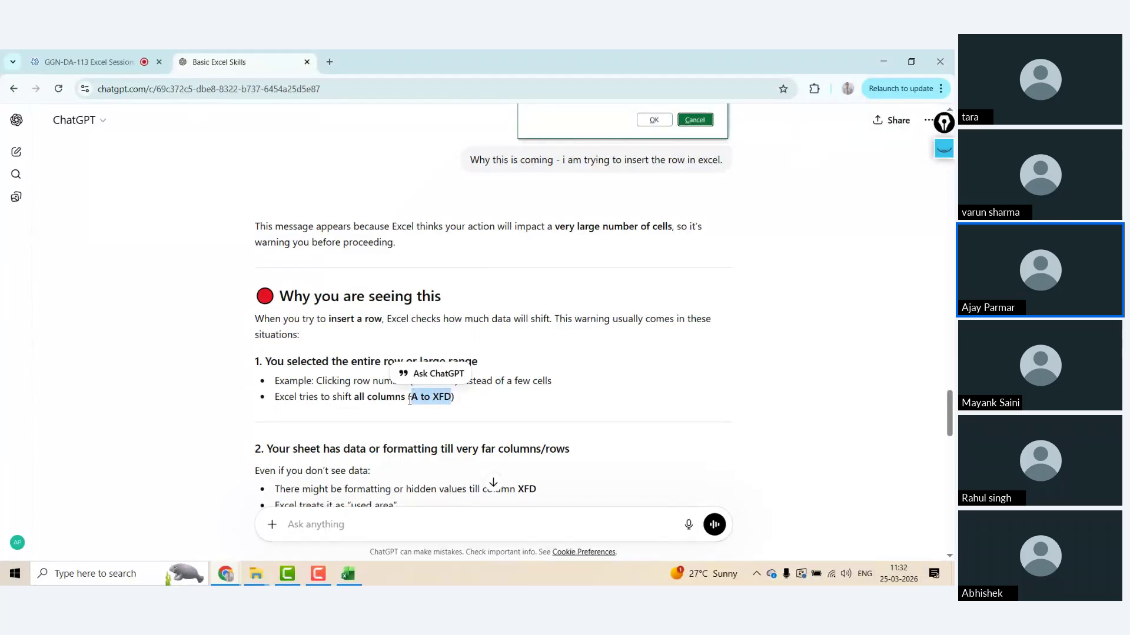
left_click(393, 409)
scroll(393, 406, "down", 1)
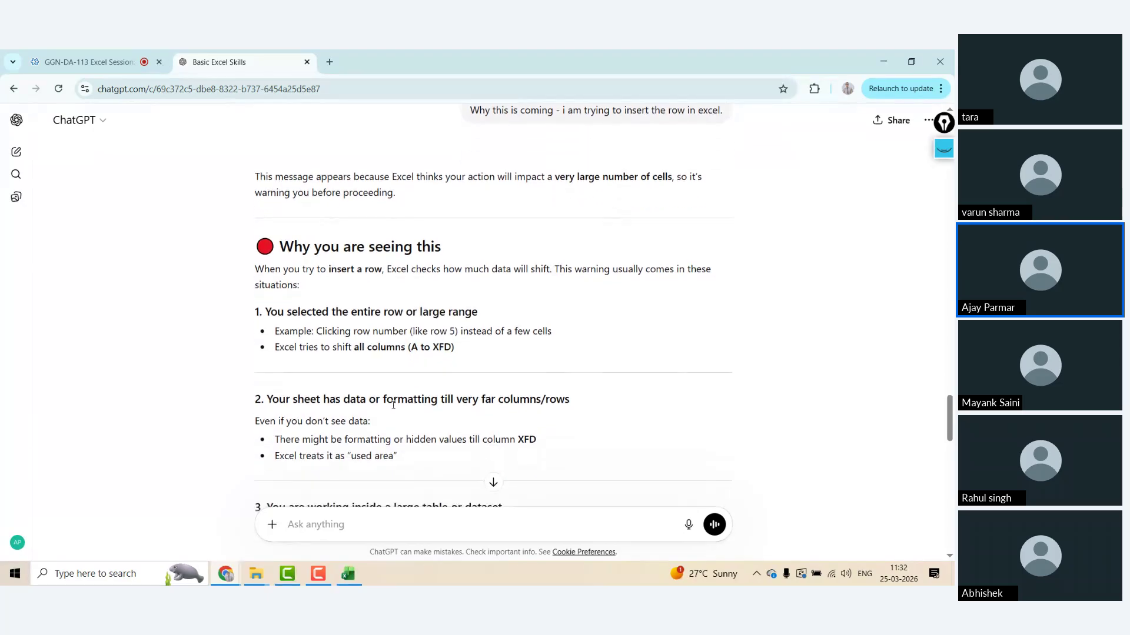
double_click(444, 349)
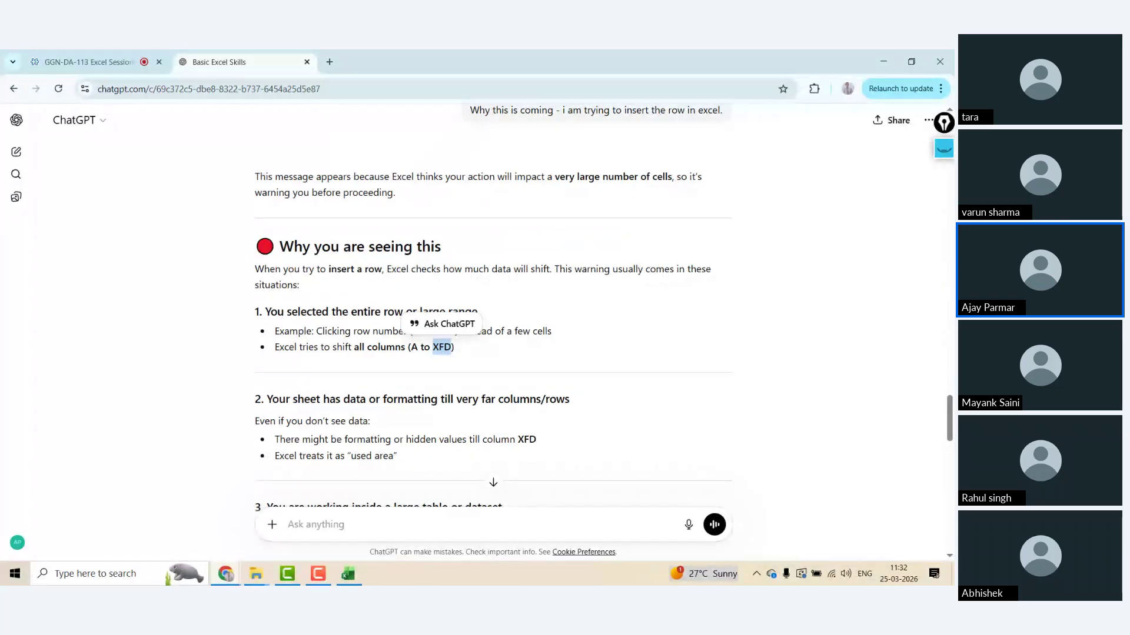
left_click(209, 382)
scroll(209, 383, "down", 2)
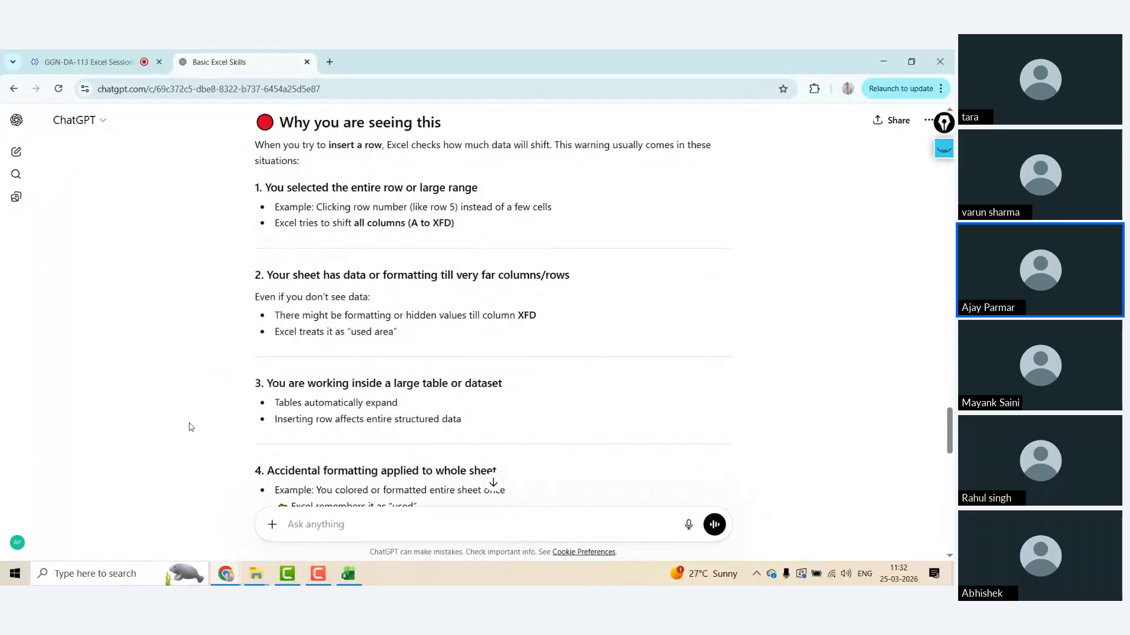
scroll(188, 424, "down", 2)
scroll(189, 426, "down", 1)
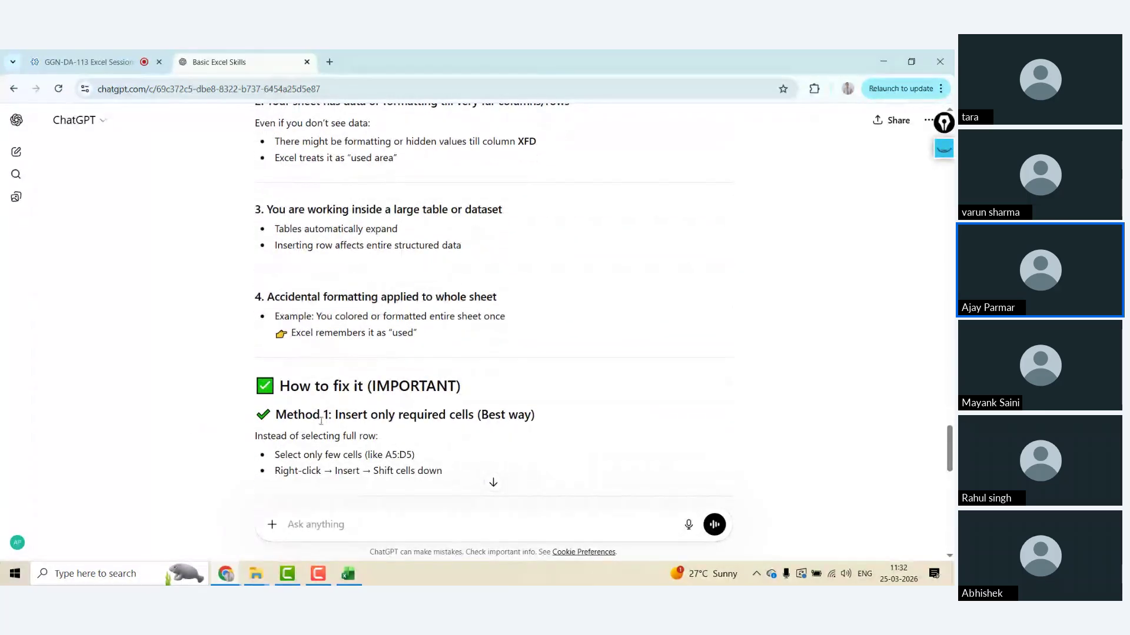
scroll(154, 401, "down", 1)
scroll(155, 401, "down", 1)
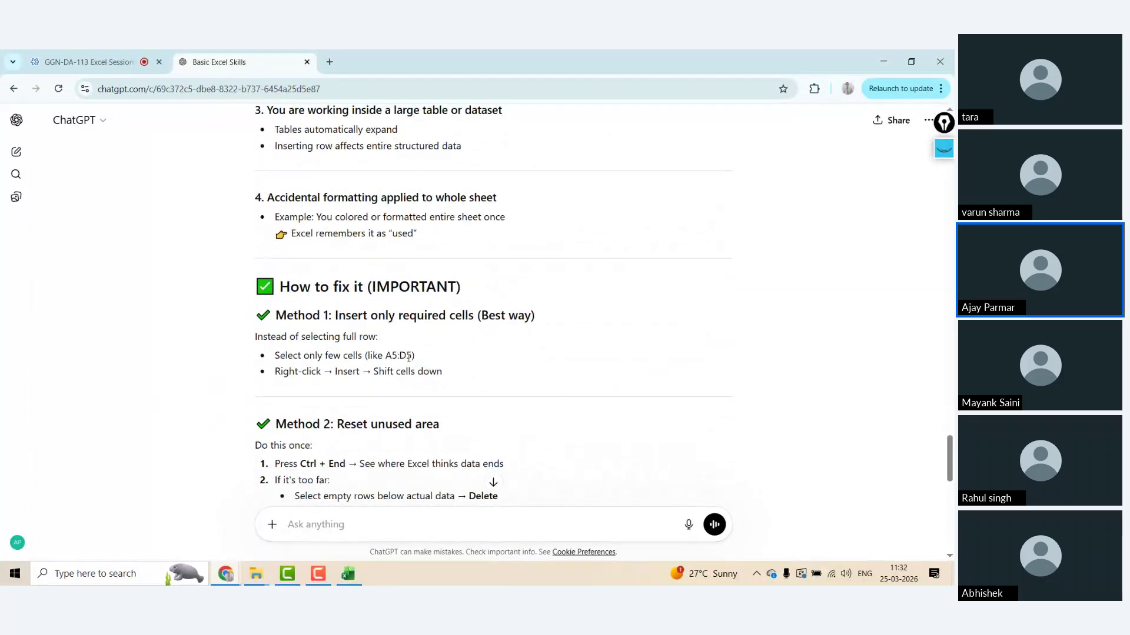
- Return to the terms sheet in Excel and insert cells at A14:C14 with the Shift cells down option
key("alt+Tab")
left_click(98, 360)
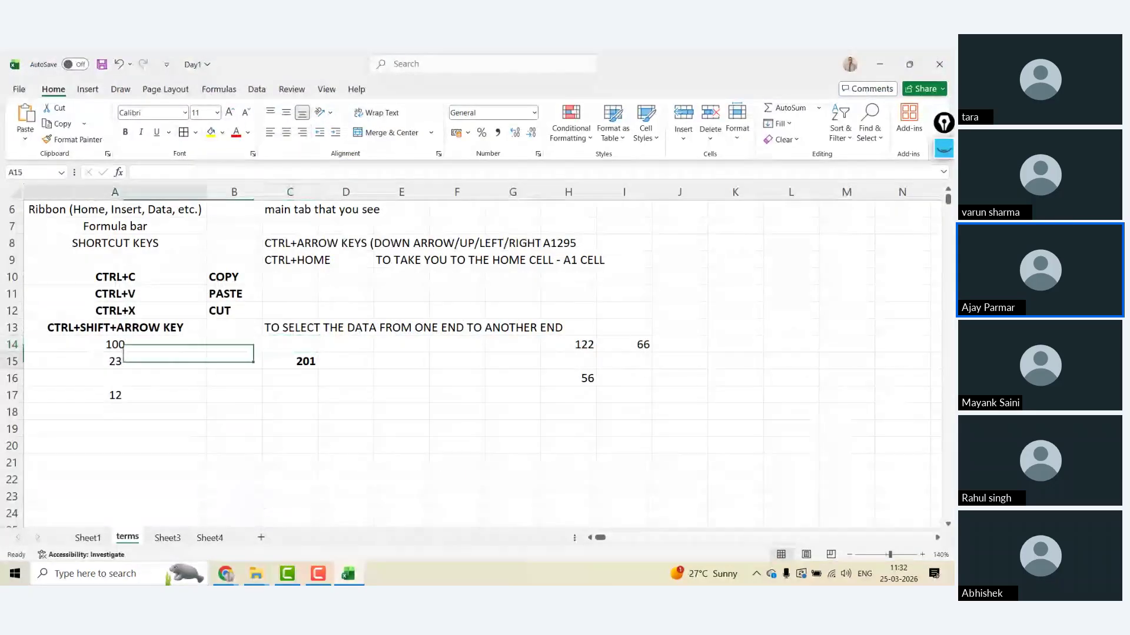
key("Up")
key("Up")
key("Down")
key("Up")
key("Down")
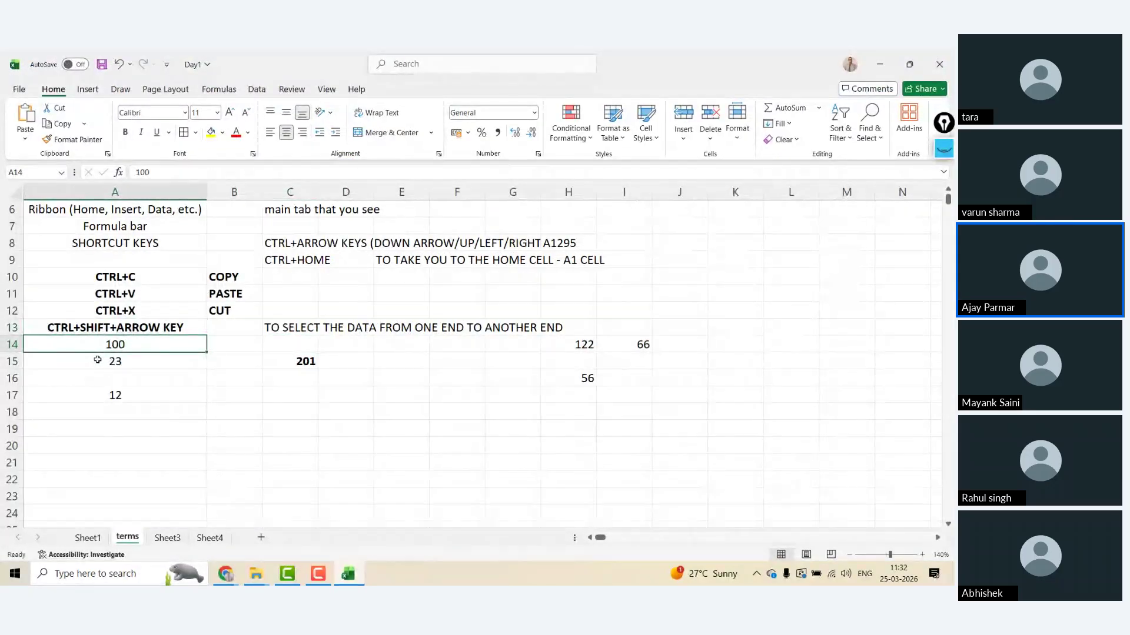
left_click(301, 344, "shift")
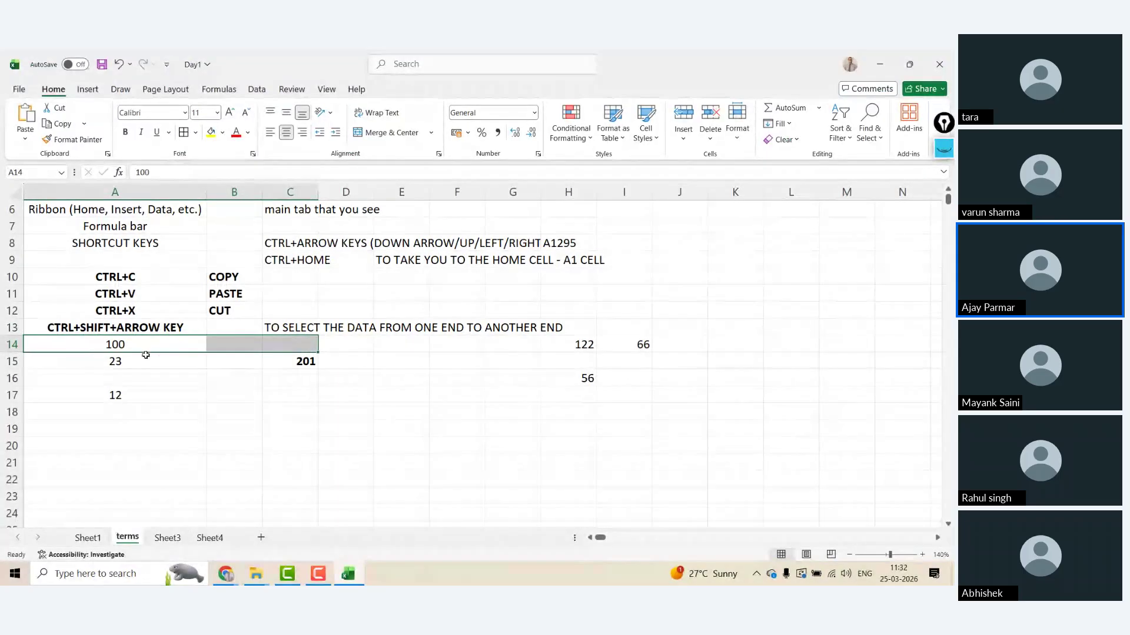
right_click(154, 352)
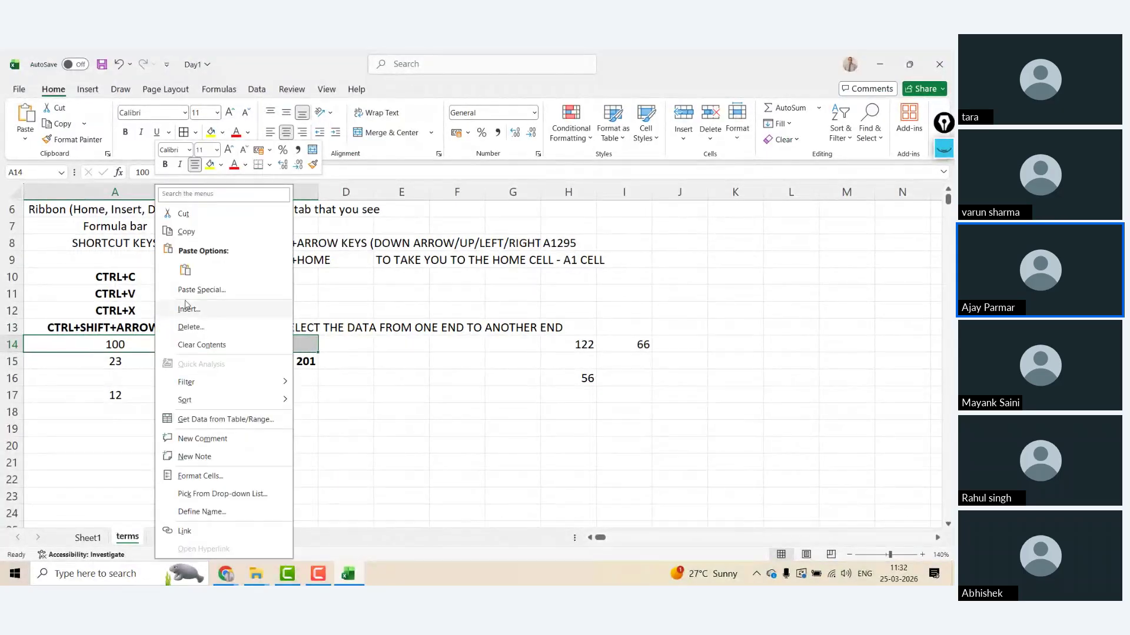
left_click(189, 309)
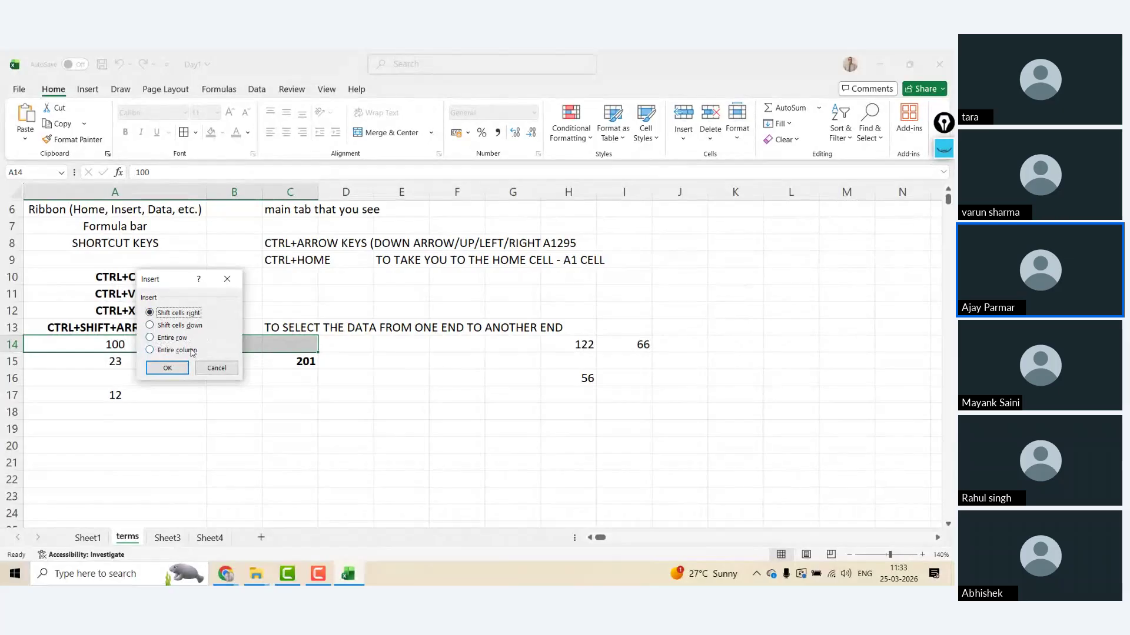
left_click(150, 325)
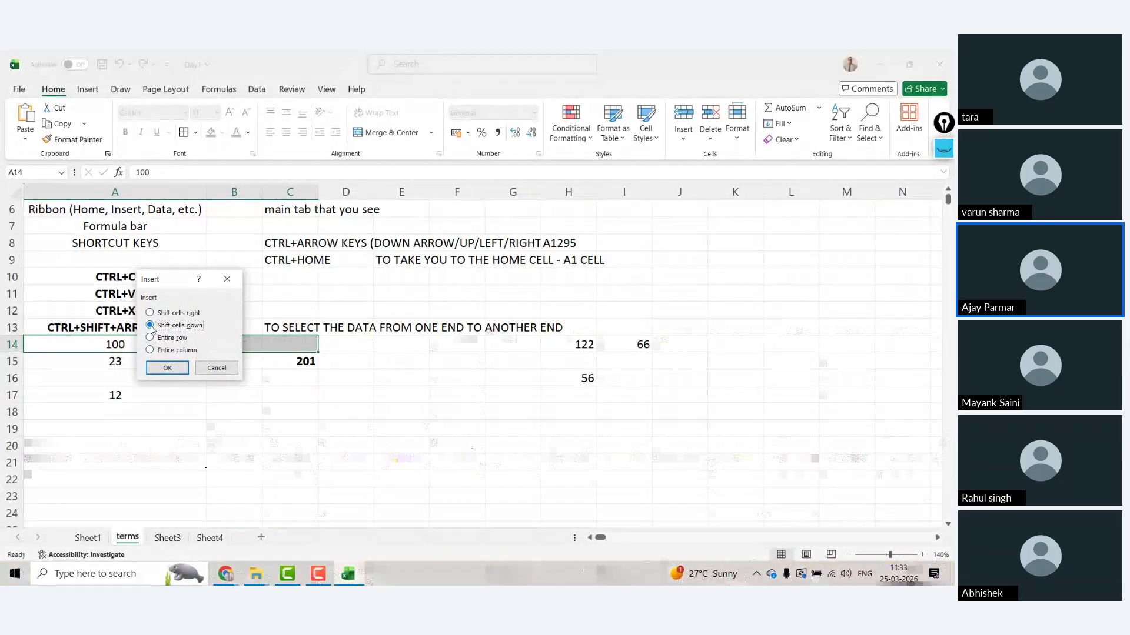
left_click(171, 369)
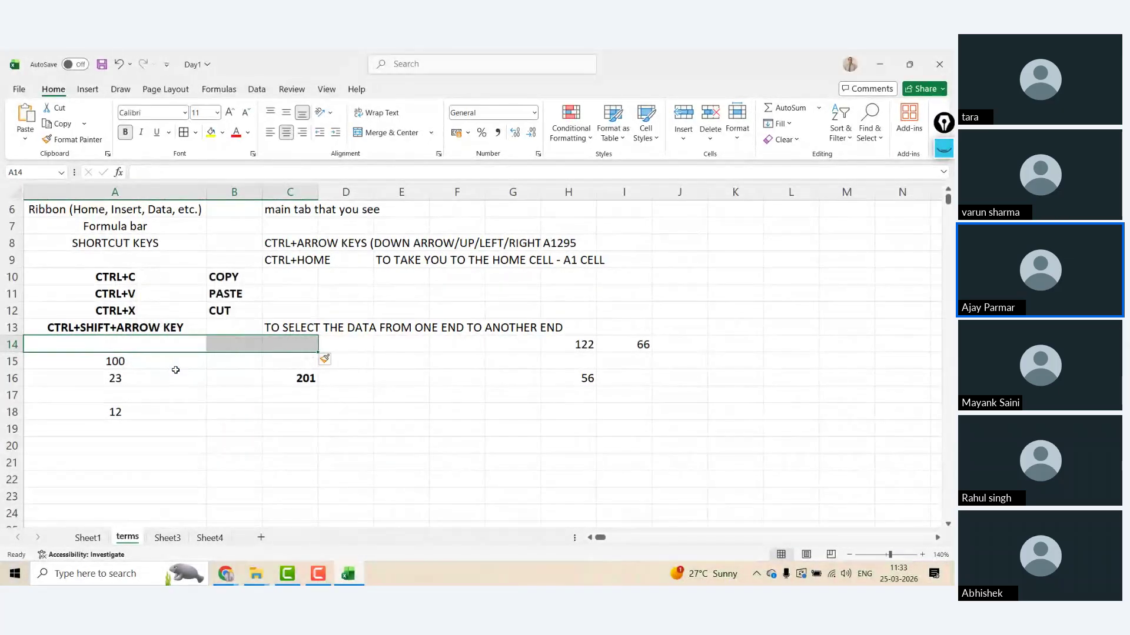
- Undo the cell insertion at A14:C14 and return to cell A1
key("Right")
key("Left")
key("Right")
key("Left")
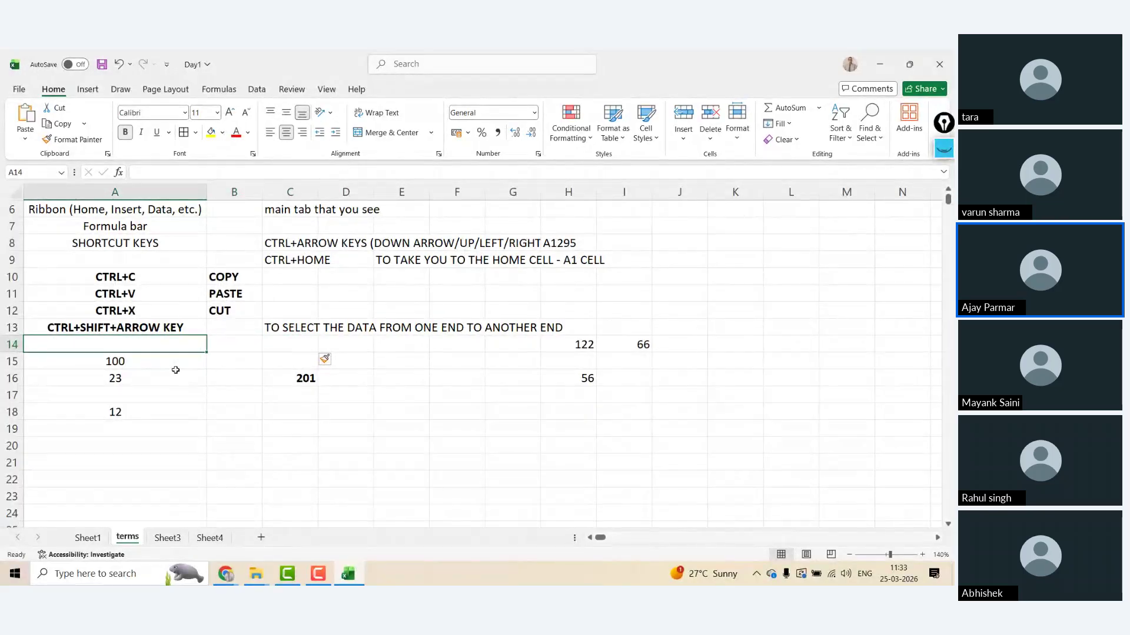
key("ctrl+z")
key("ctrl+Home")
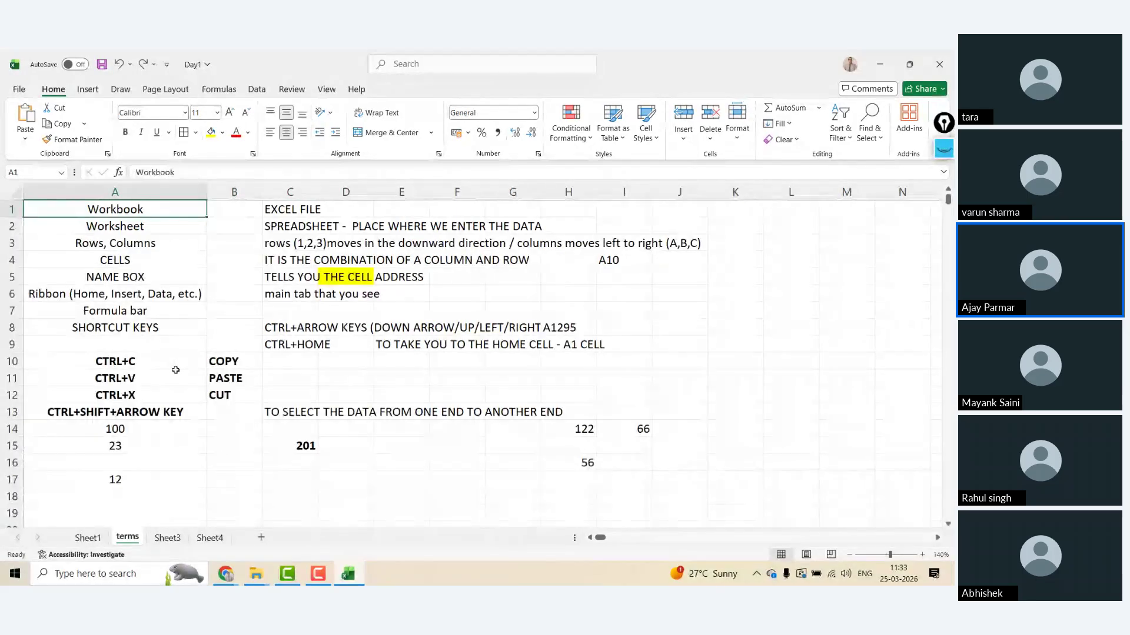
- Insert an entire row above row 14 on the terms sheet and undo that insertion
left_click(12, 429)
right_click(12, 429)
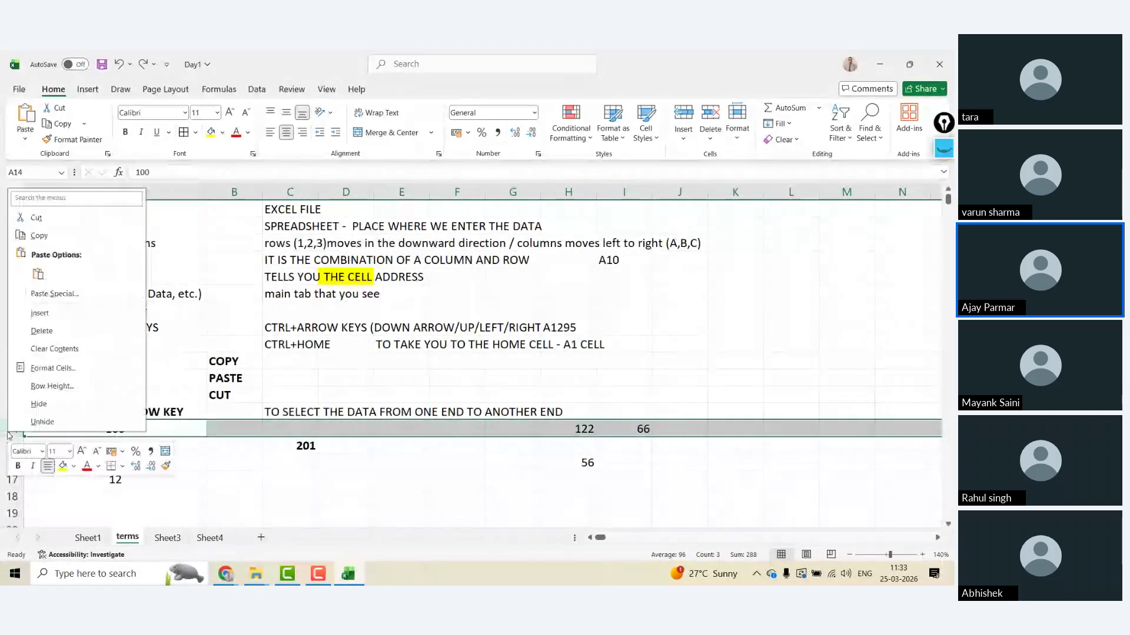
left_click(39, 313)
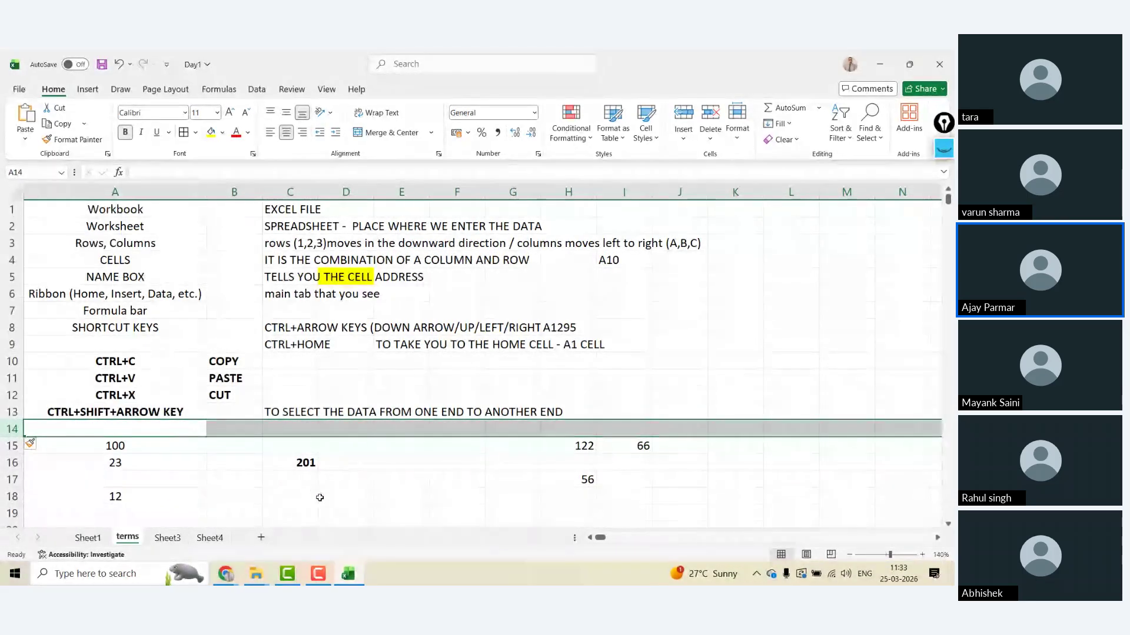
left_click(149, 432)
key("ctrl+z")
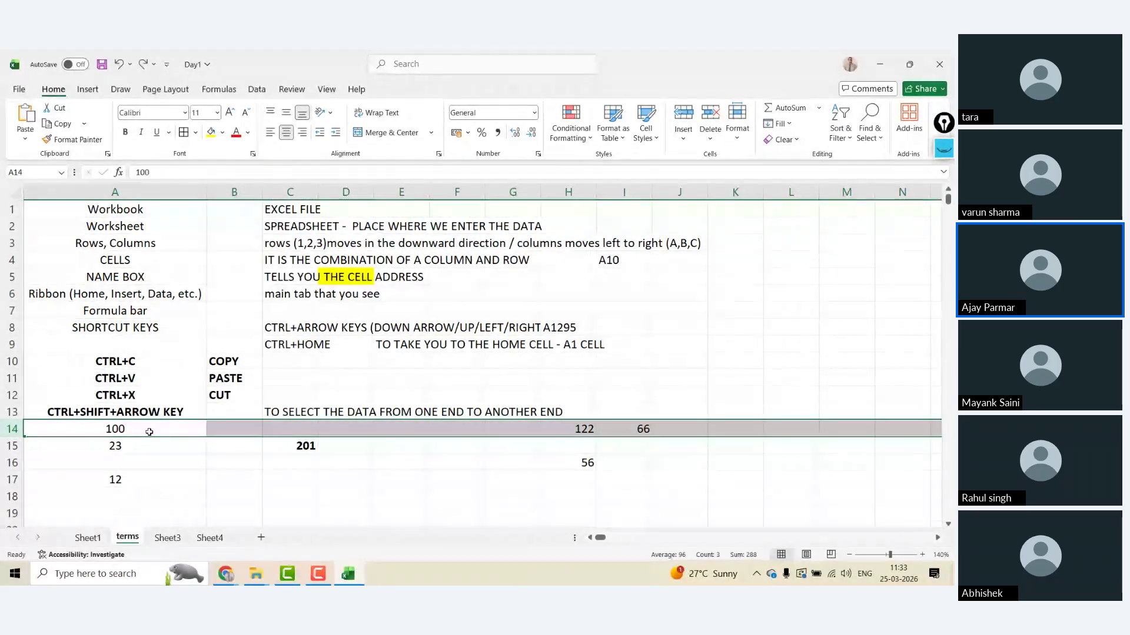
- Select row 14 and go from there to the worksheet's last cell in column A, A1048576
left_click(144, 431)
left_click(14, 429)
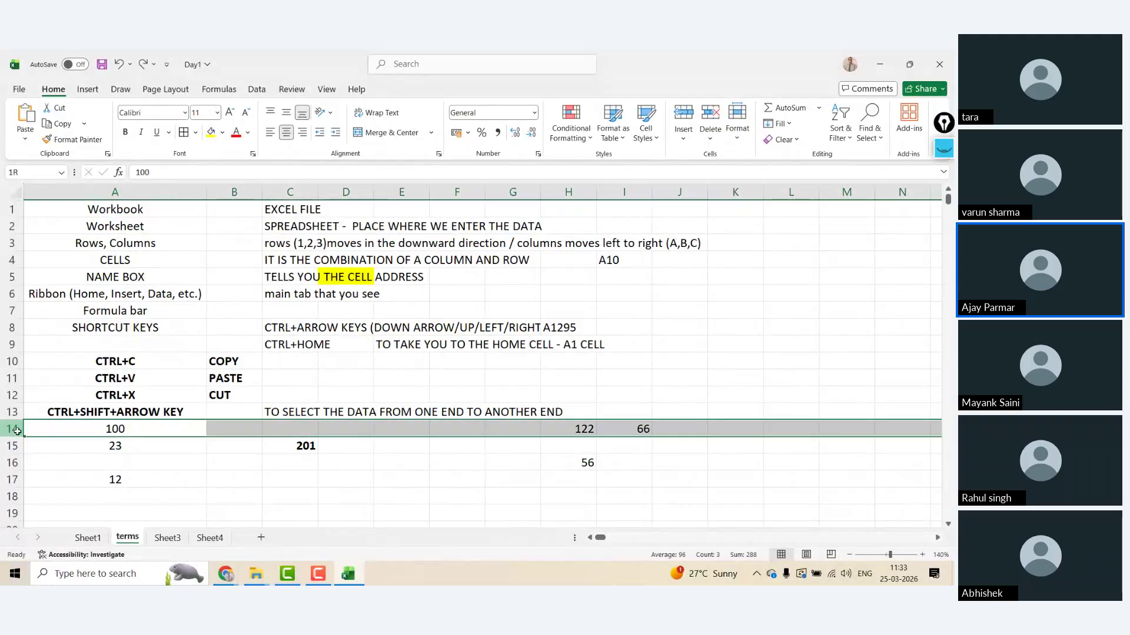
key("Down")
key("Down")
key("Down")
key("ctrl+Down")
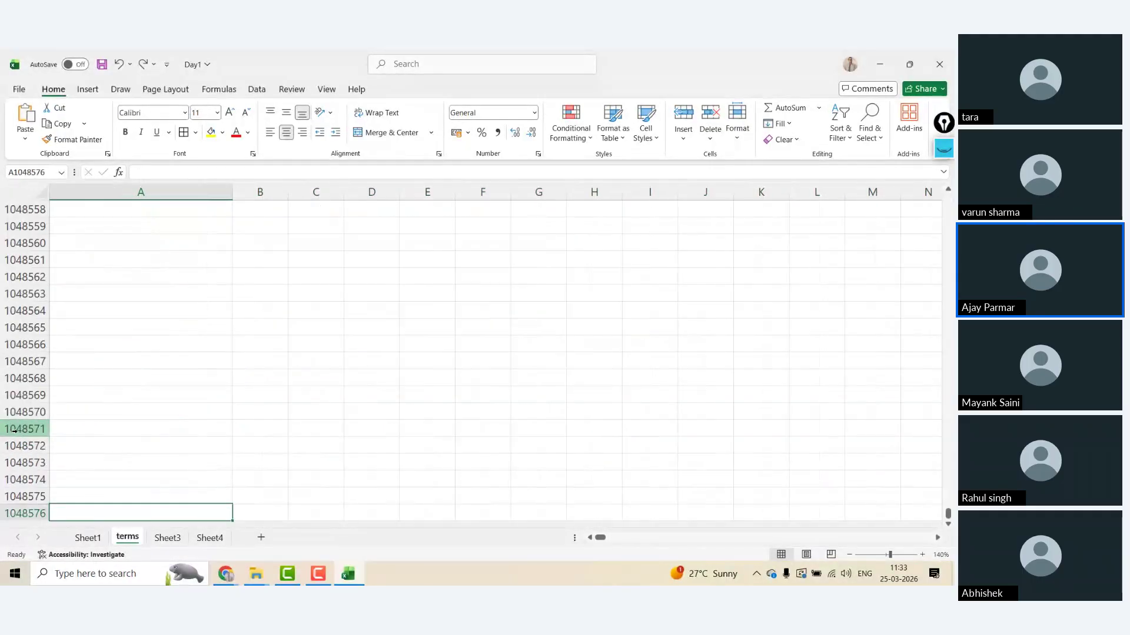
key("ctrl+Up")
key("Down")
key("ctrl+Down")
- Enter 333 in cell A1048552, near the end of column A
key("Up")
key("Up")
key("Up")
key("Up")
key("Up")
key("Up")
key("Up")
key("Up")
key("Up")
key("Up")
key("Up")
key("Up")
key("Up")
key("Up")
key("Up")
key("Up")
key("Up")
key("Up")
key("Up")
key("Up")
key("Up")
type("333")
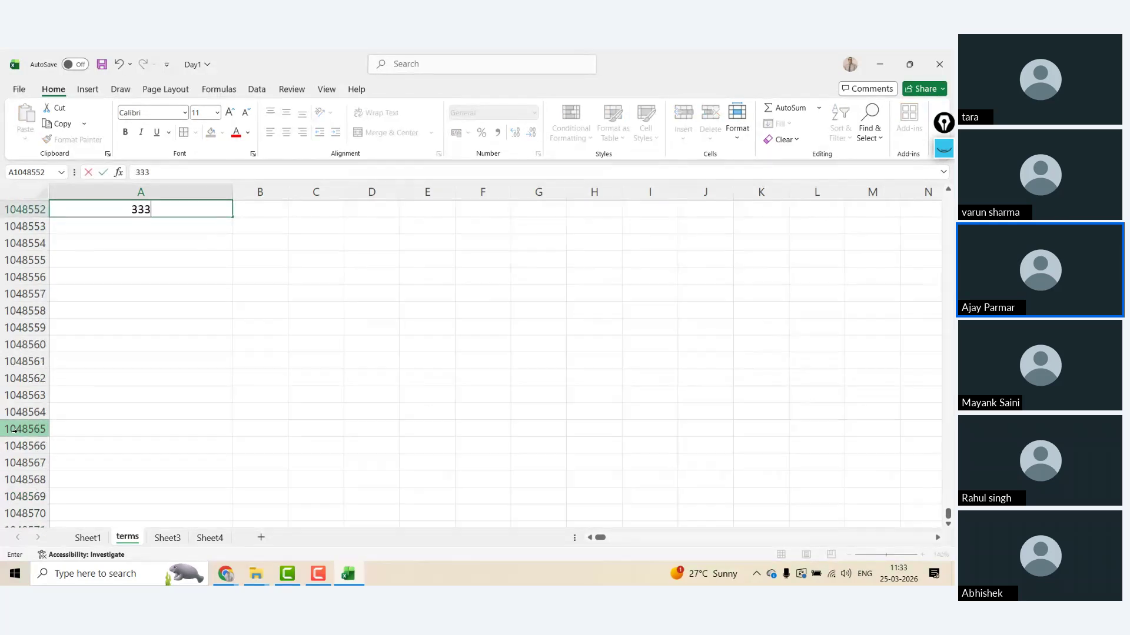
key("Return")
key("Up")
scroll(13, 431, "up", 1)
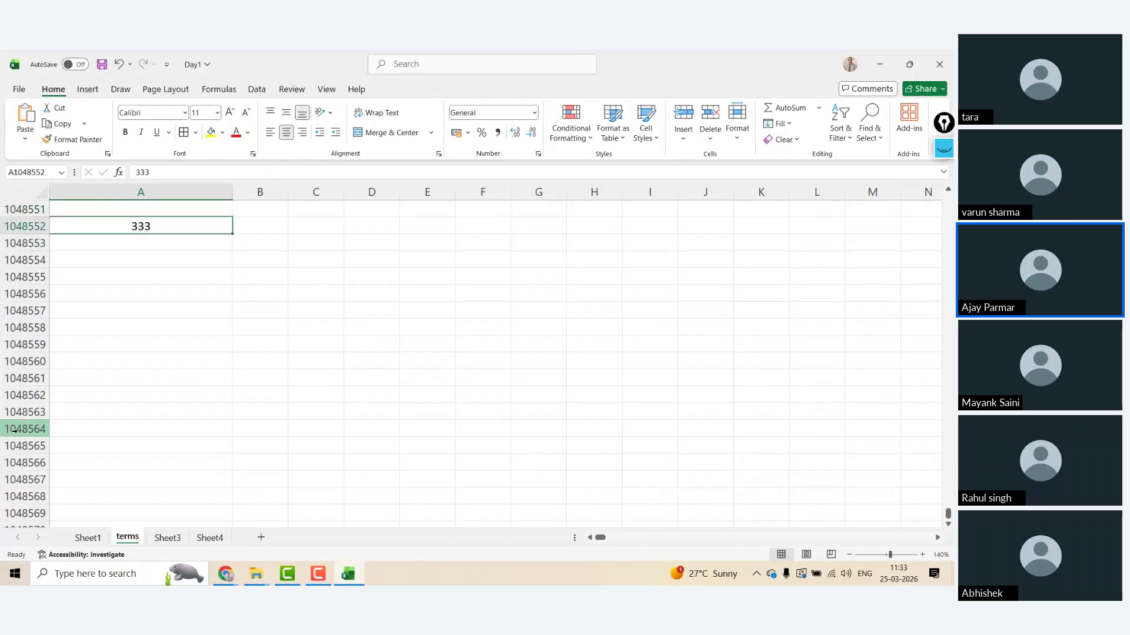
- Extend the selection from A1048552 one column across and up through the sheet's data, and return to the last row
key("shift+Right")
key("ctrl+shift+Up")
key("ctrl+shift+Up")
key("ctrl+Down")
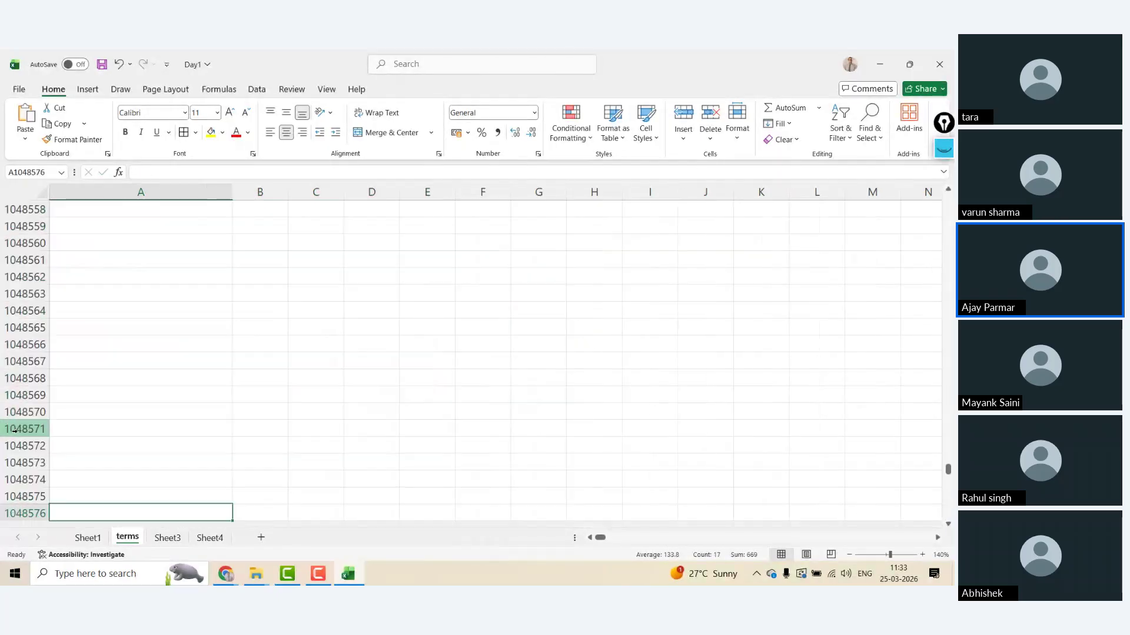
- Jump back up through the data blocks of column A to A1 and switch to Sheet3
key("ctrl+Up")
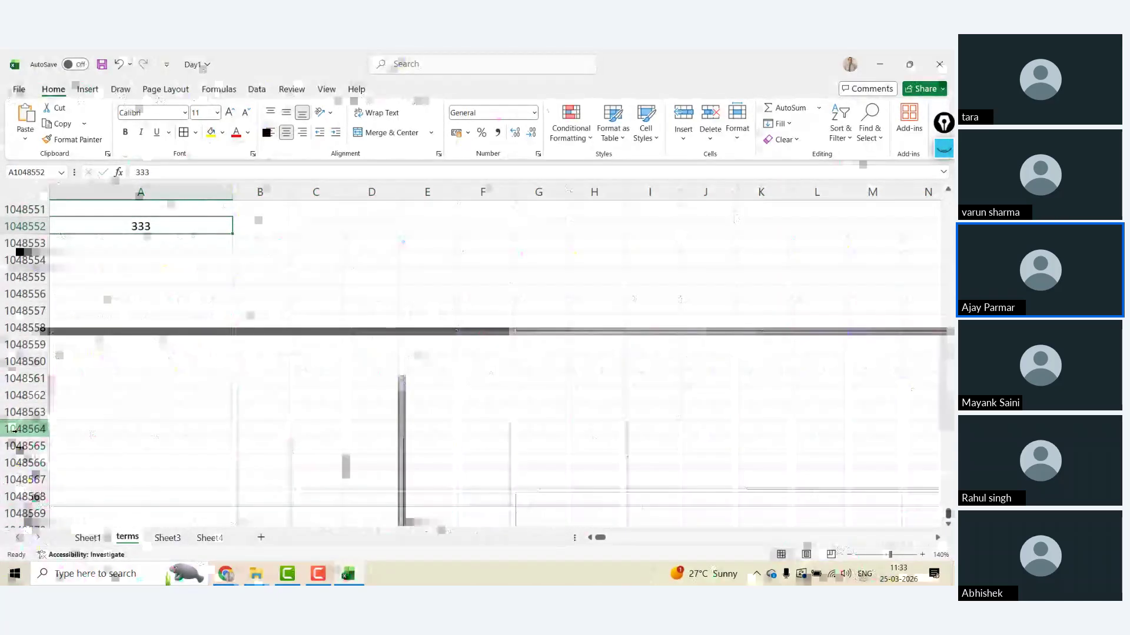
key("ctrl+Up")
key("ctrl+Up")
key("ctrl+Up")
key("ctrl+Up")
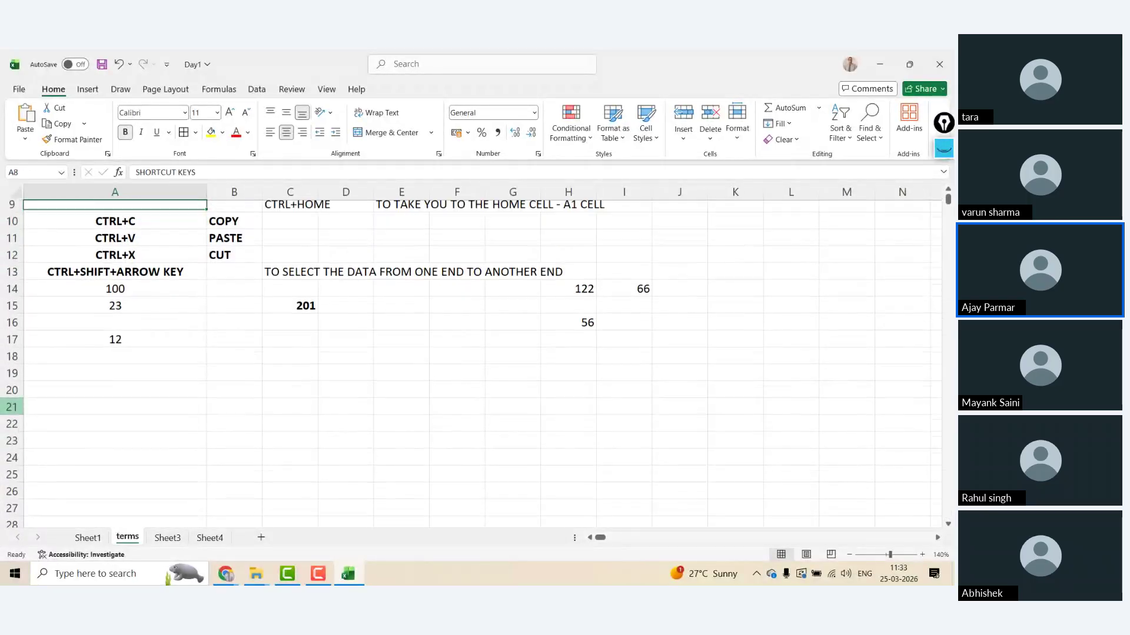
key("ctrl+Up")
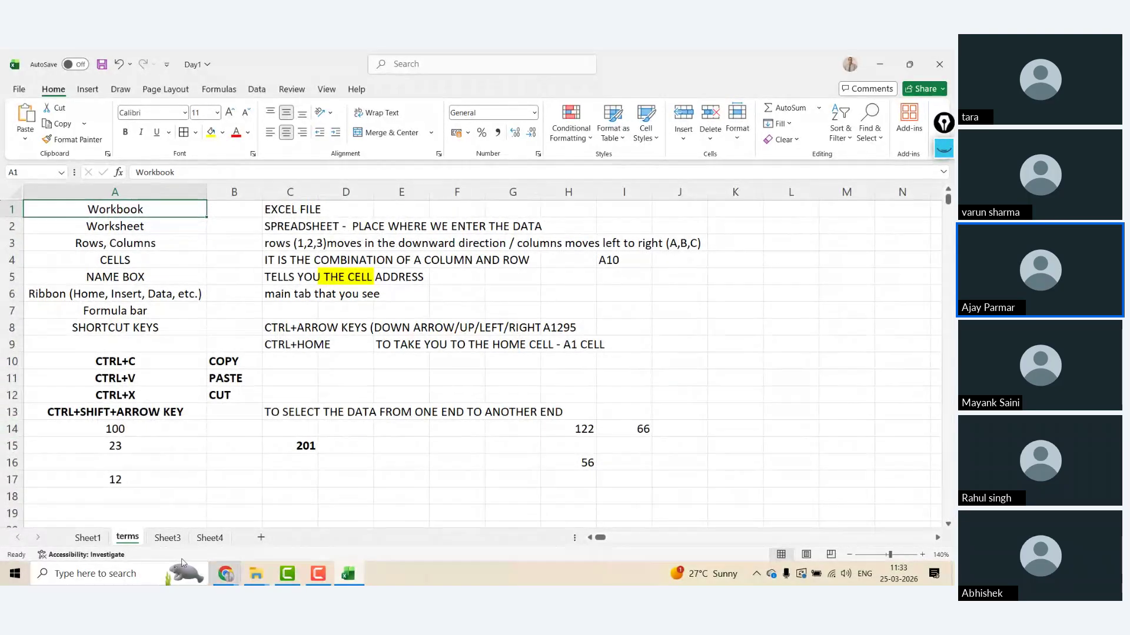
left_click(169, 538)
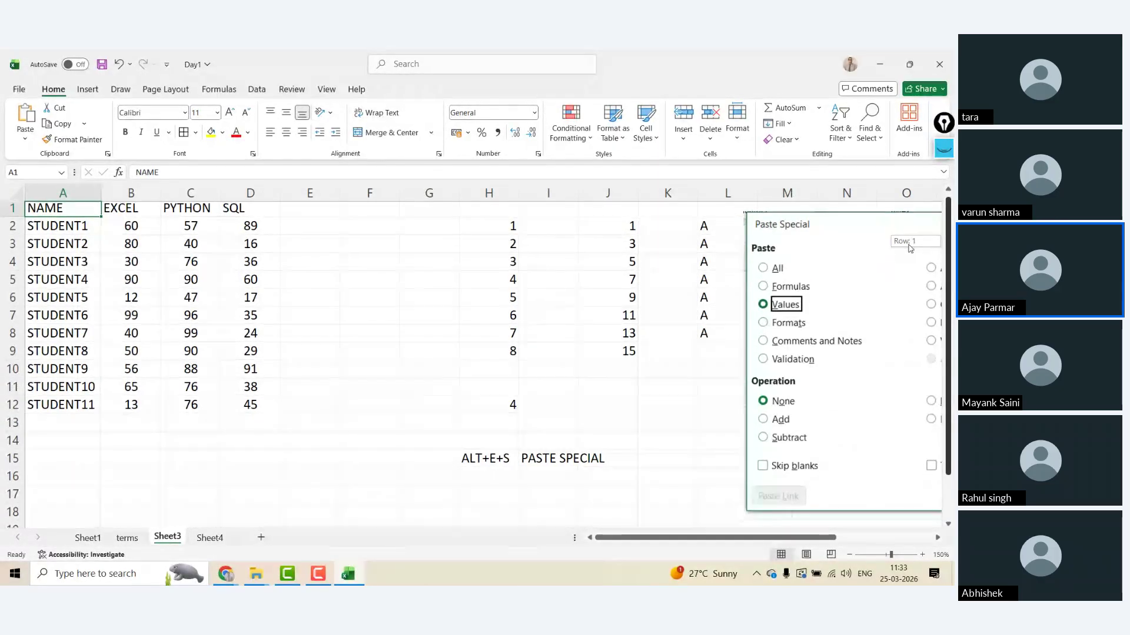
- Enter the heading TOTAL in cell E1, beside the SQL column
left_click(567, 304)
left_click(164, 256)
key("Up")
key("Up")
key("Right")
key("Right")
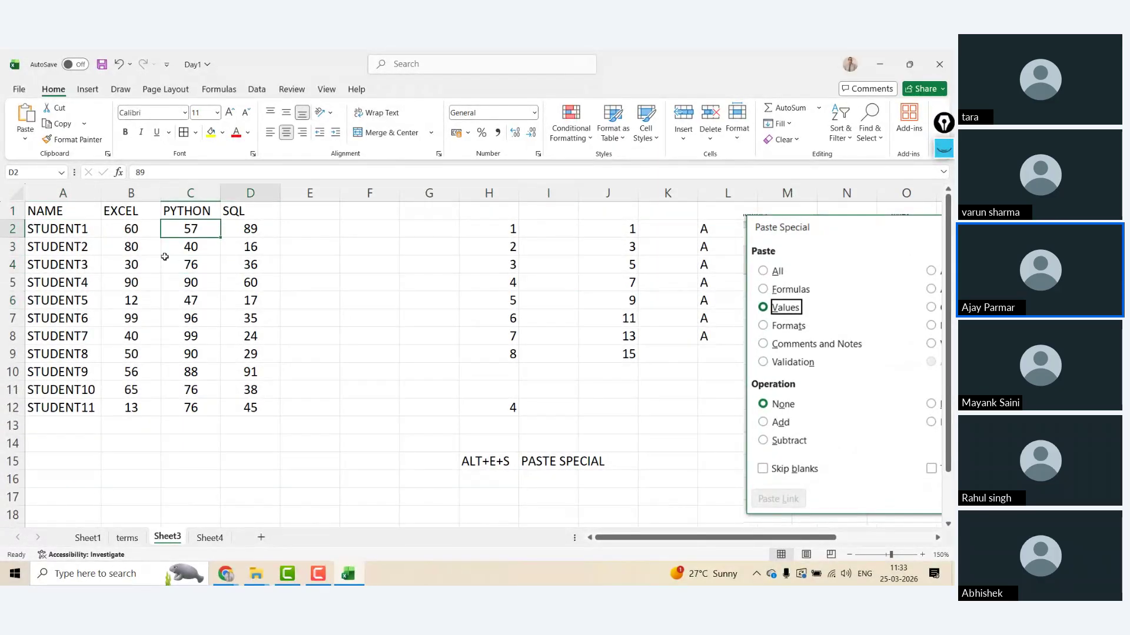
key("Up")
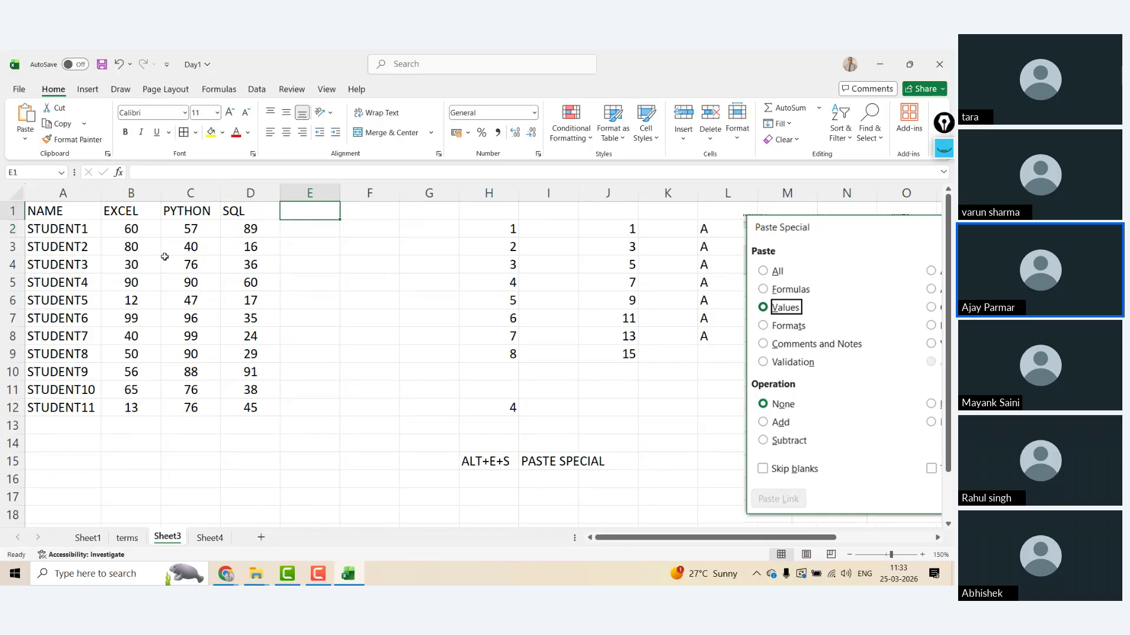
type("to")
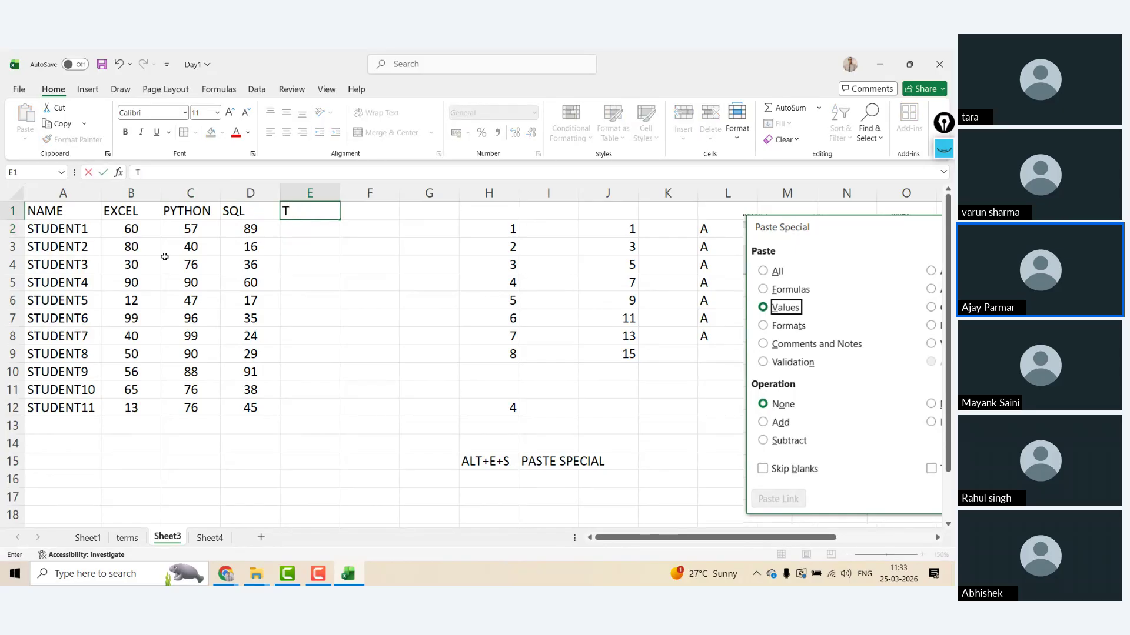
type("OTAL")
key("Tab")
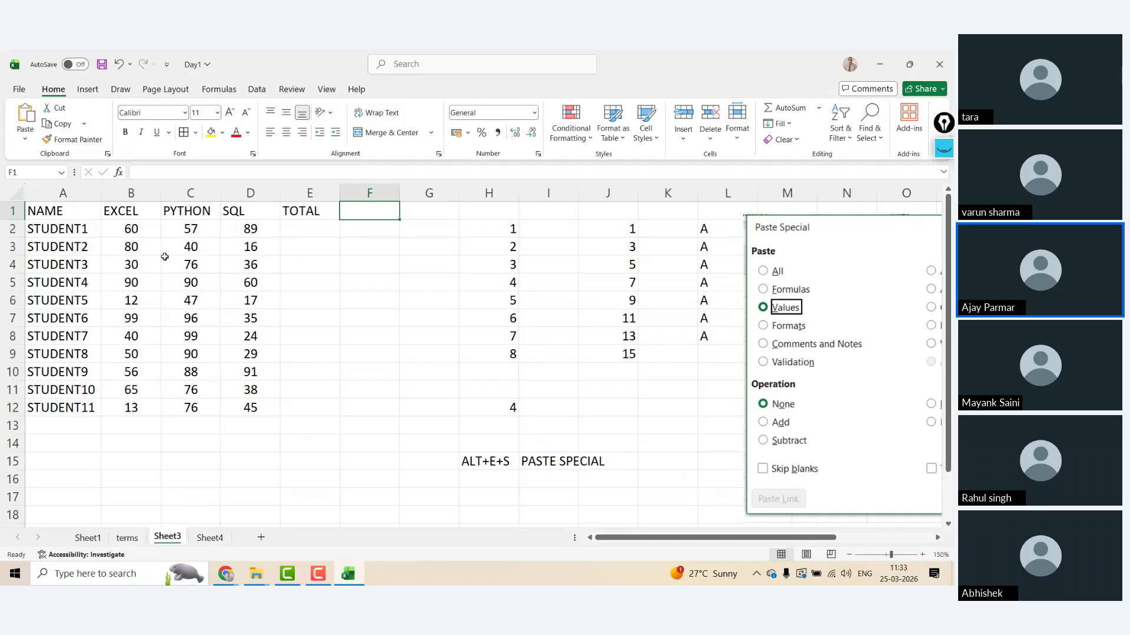
- Enter the headings AVERAGE in F1 and HIGHEST in G1
type("AVERAGE")
key("Tab")
type("H")
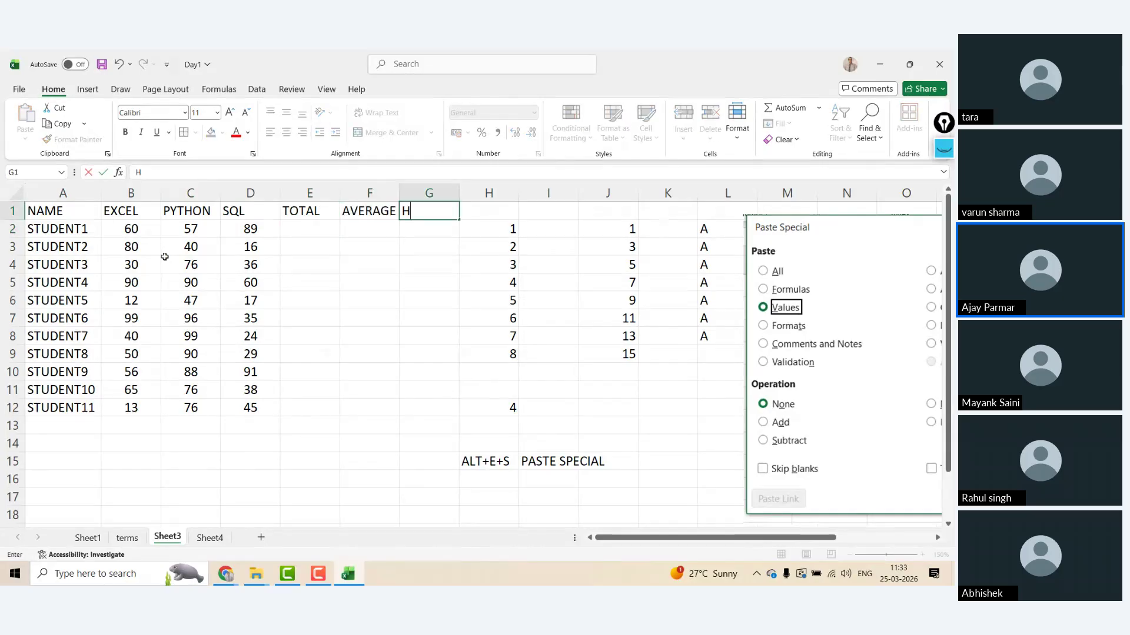
type("IGHEST")
key("Tab")
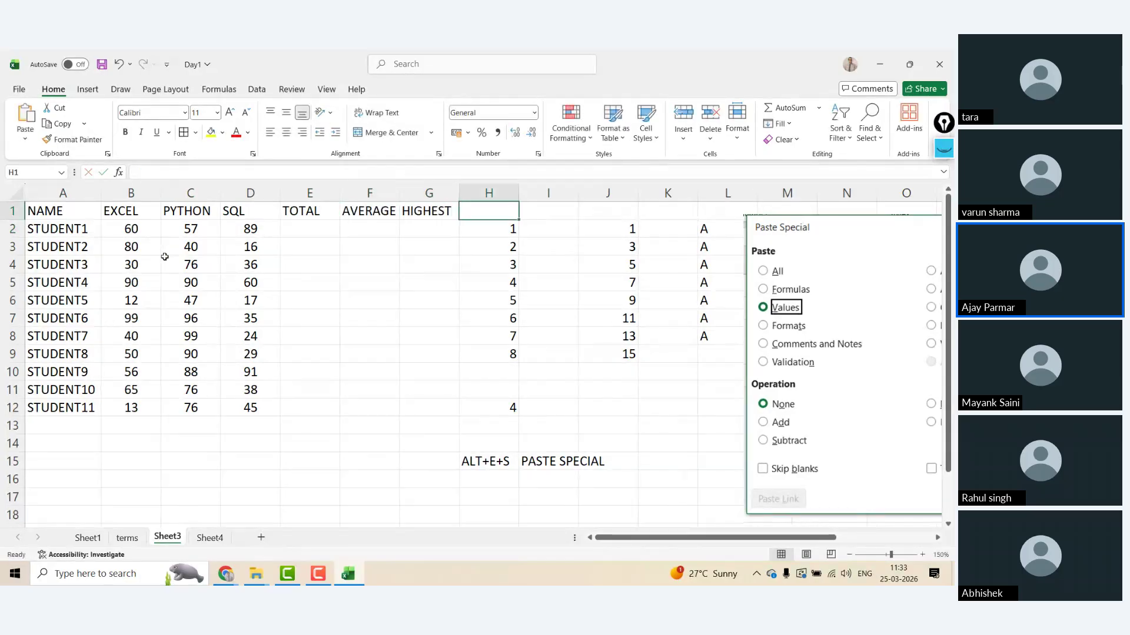
- Insert a blank column ahead of the number list in column H and enter the heading LOWEST in H1
type("LOW")
type("ST")
key("Return")
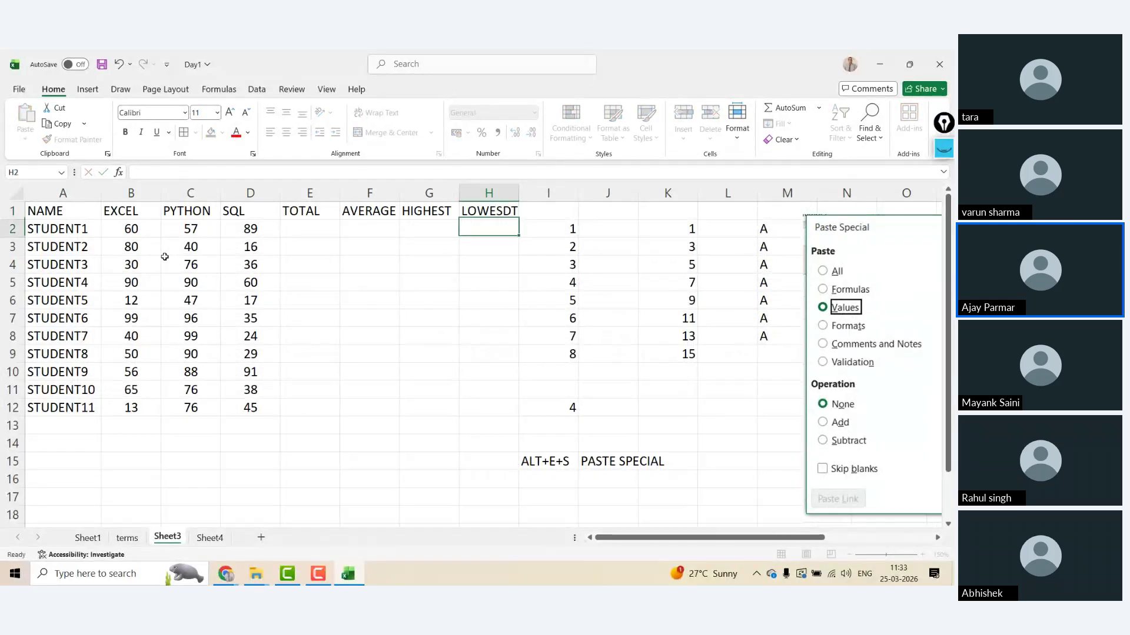
key("Up")
type("L")
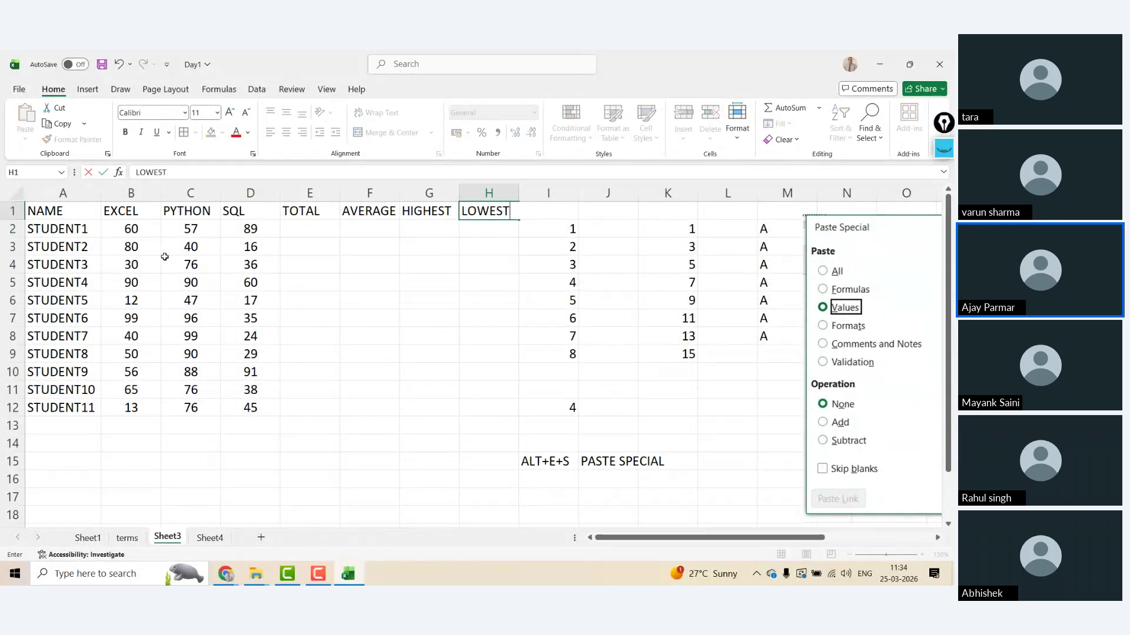
key("Return")
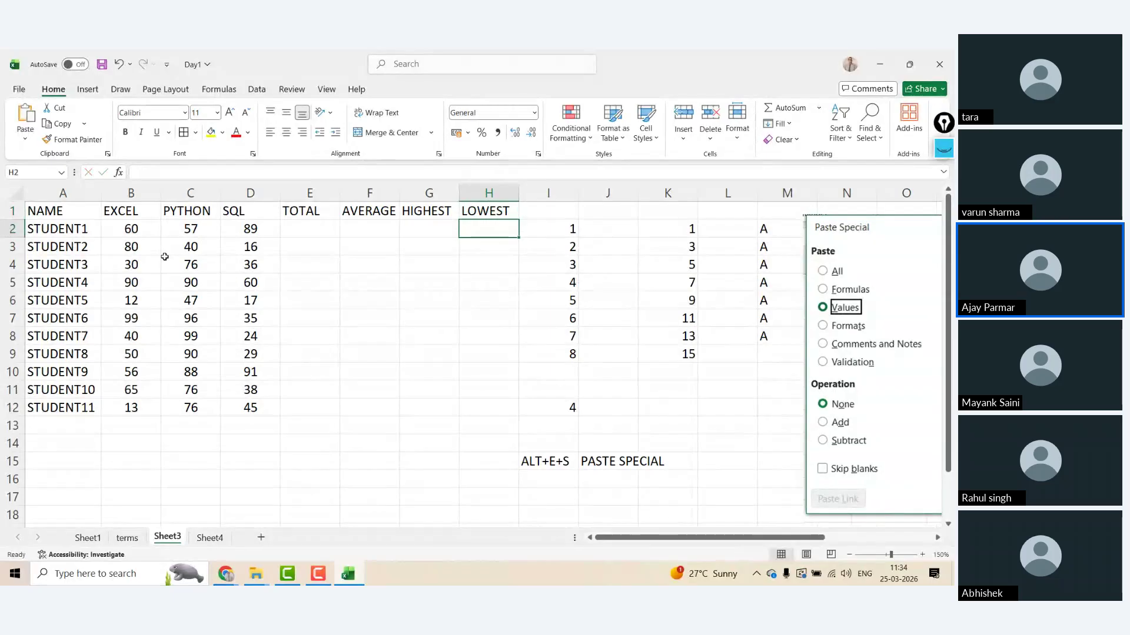
- Apply borders to all cells of the student marks table, A1:D12
left_click(68, 213)
key("ctrl+shift+Right")
key("shift+Left")
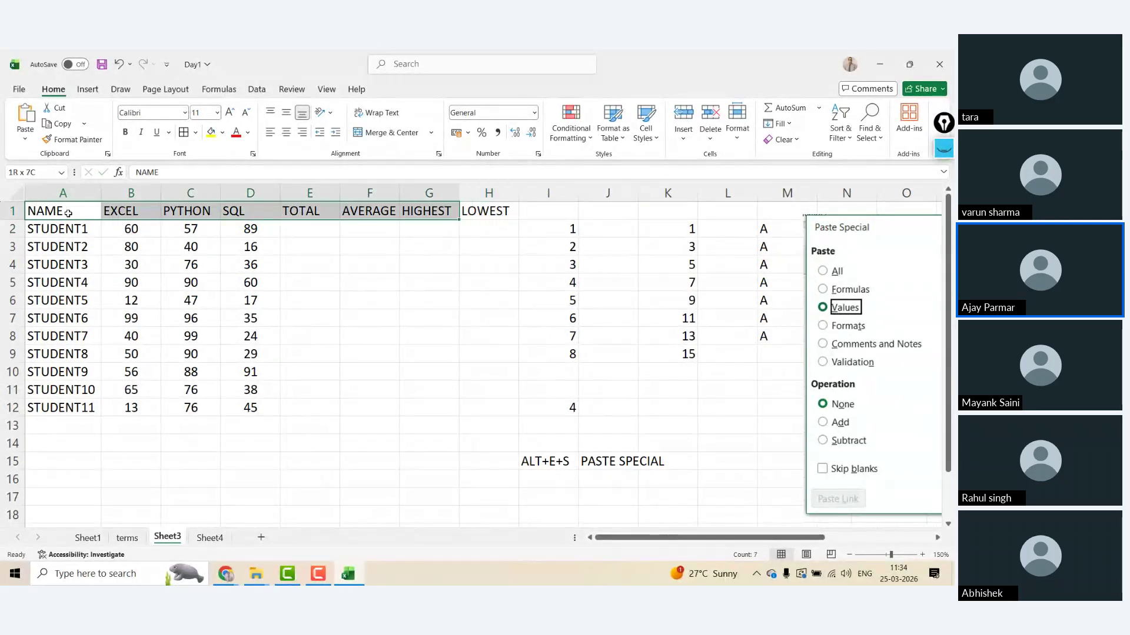
key("shift+Left")
key("shift+Left")
key("shift+Left")
key("ctrl+shift+Down")
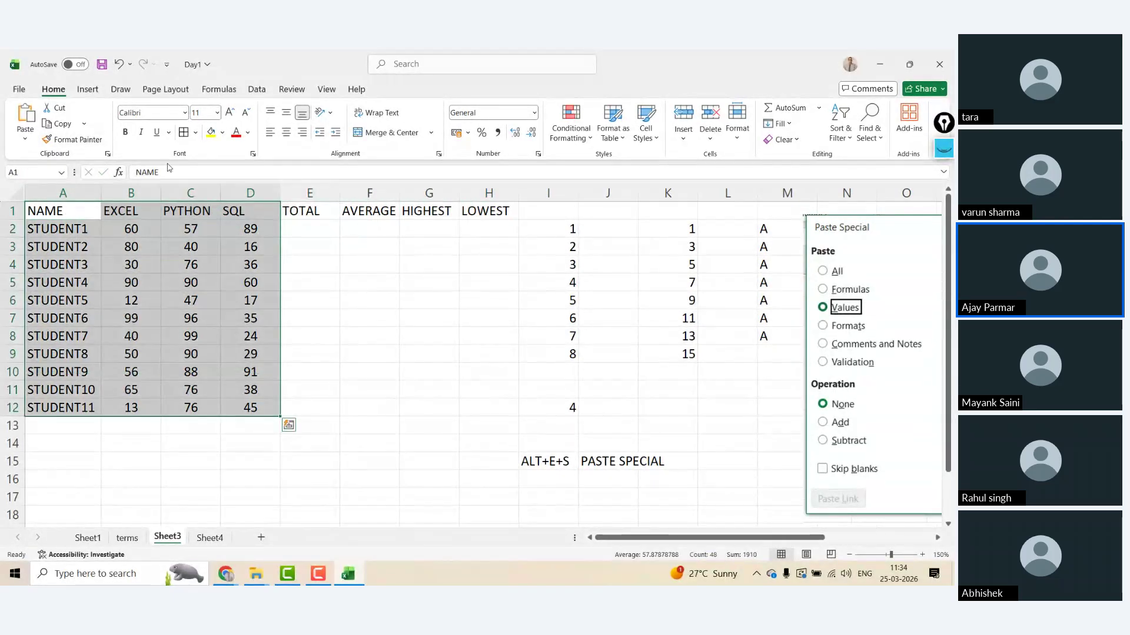
- Center the TOTAL heading in cell E1
left_click(134, 226)
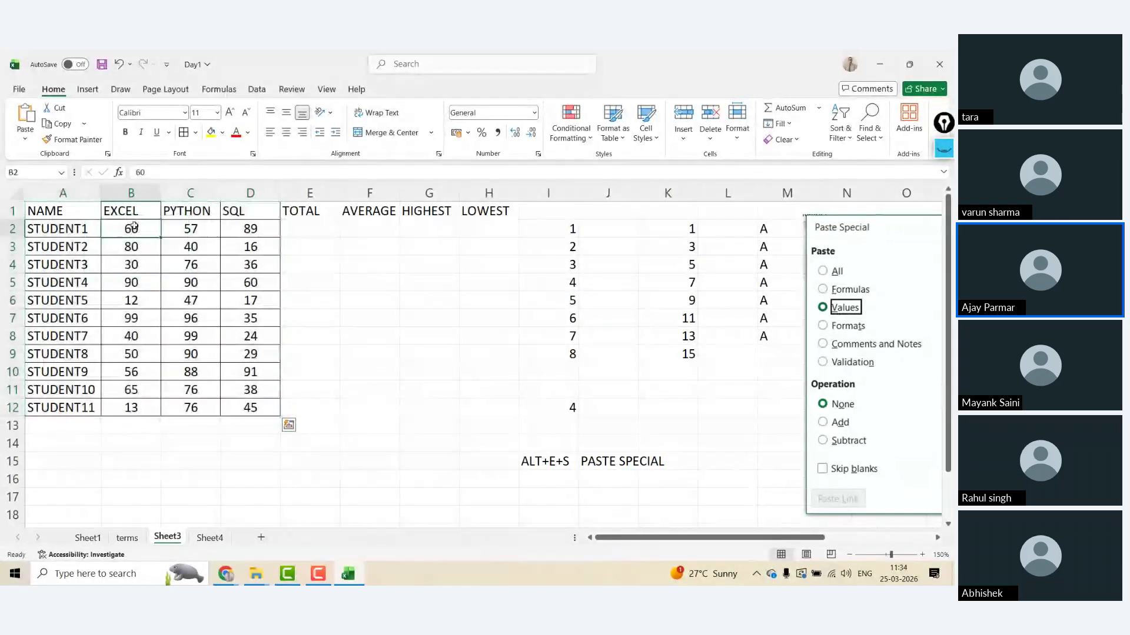
key("Right")
key("Right")
key("Right")
key("Up")
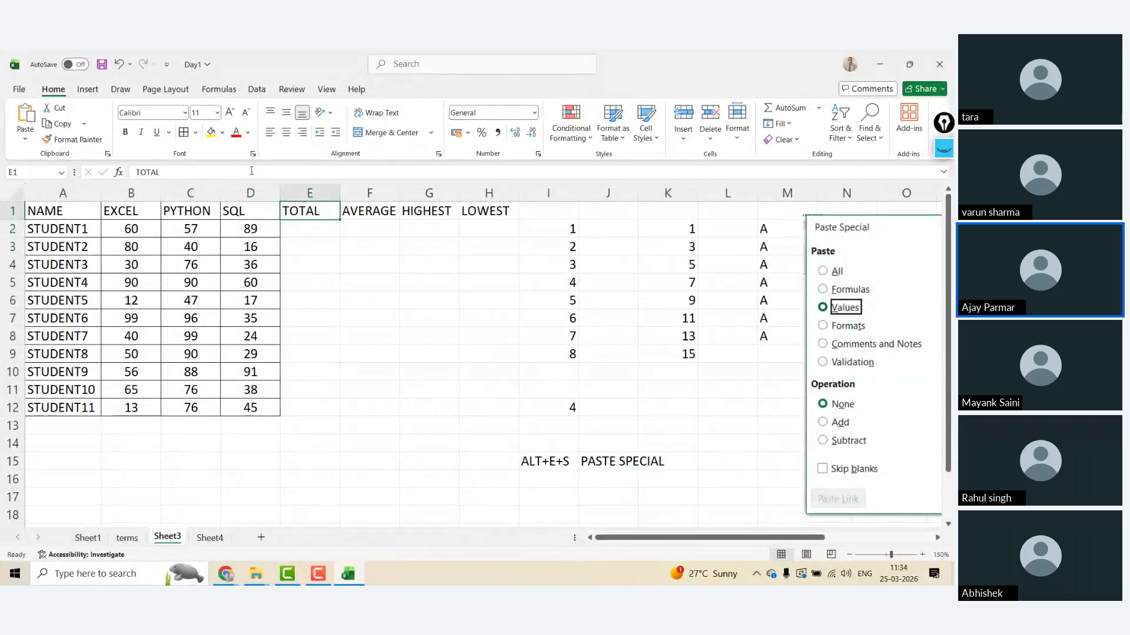
left_click(286, 137)
- Calculate STUDENT1's total in E2 with the formula =SUM(B2:D2)
key("Down")
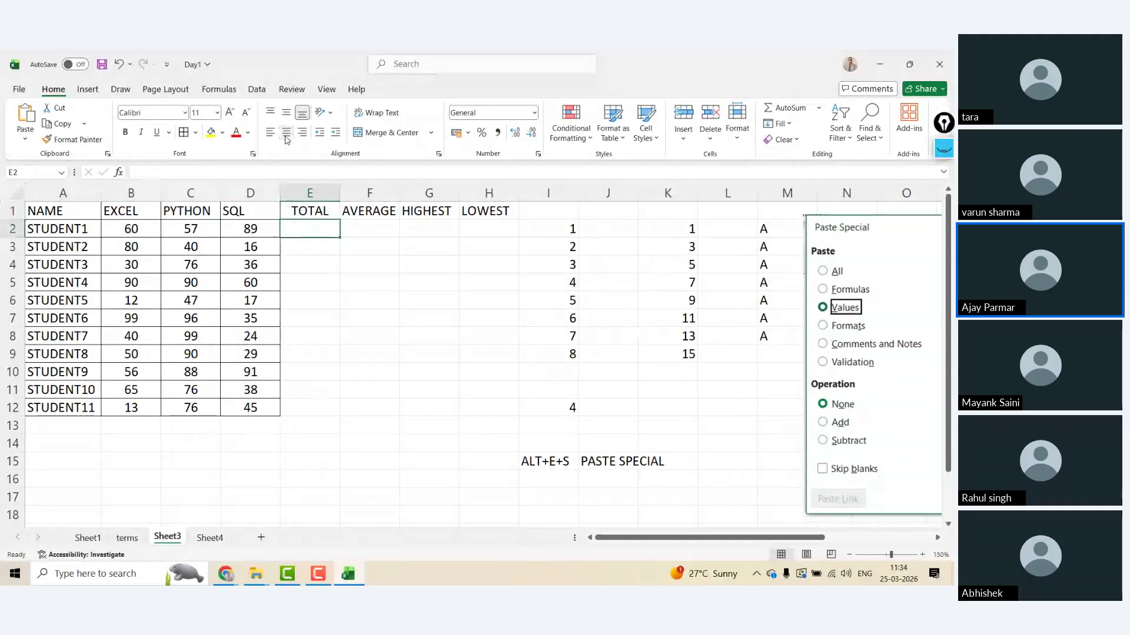
type("=")
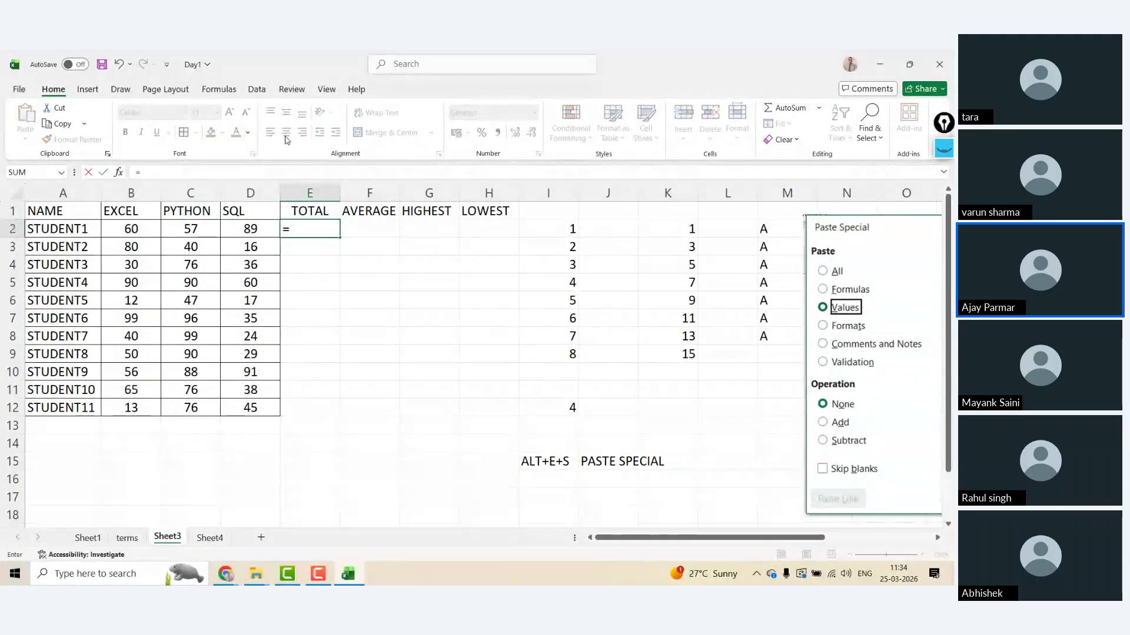
type("SUM(")
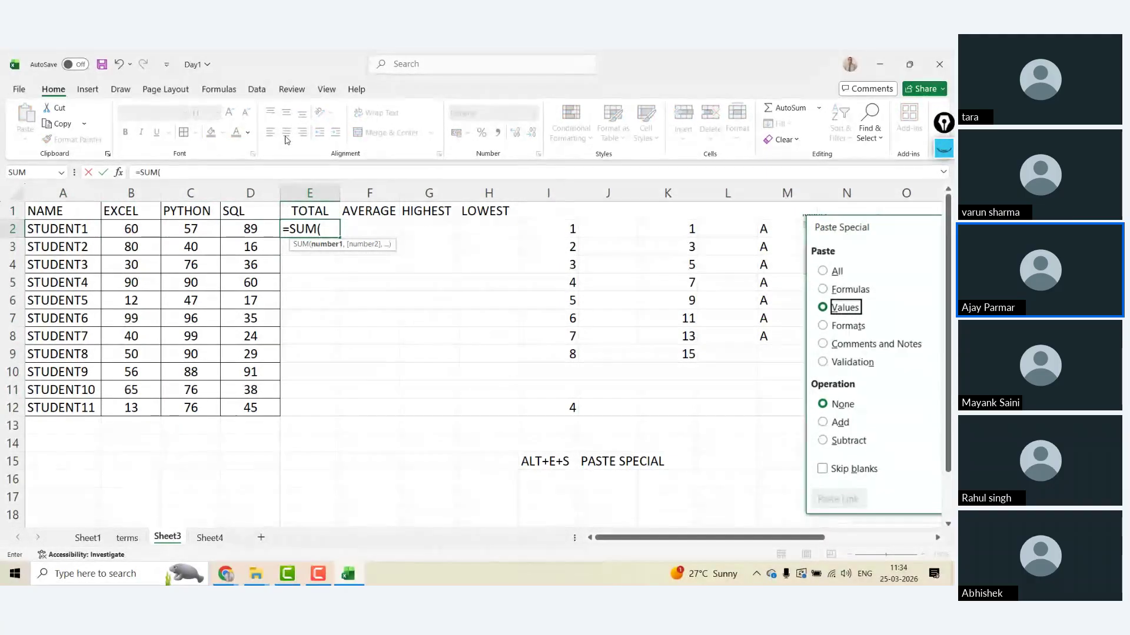
key("Left")
key("shift+Left")
key("shift+Left")
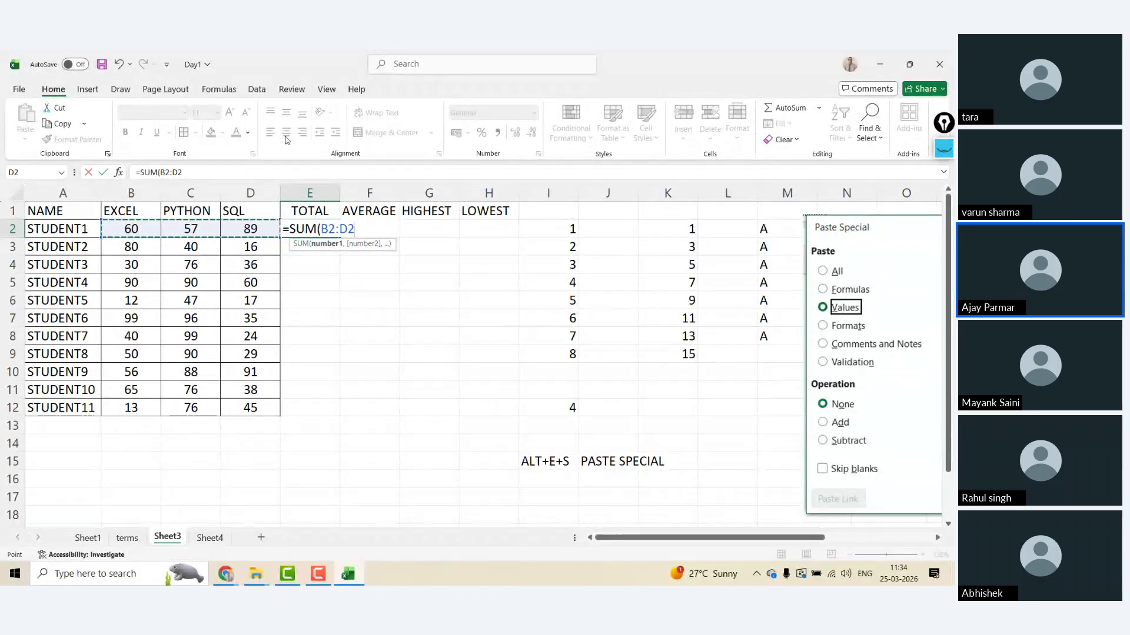
key("ctrl+Return")
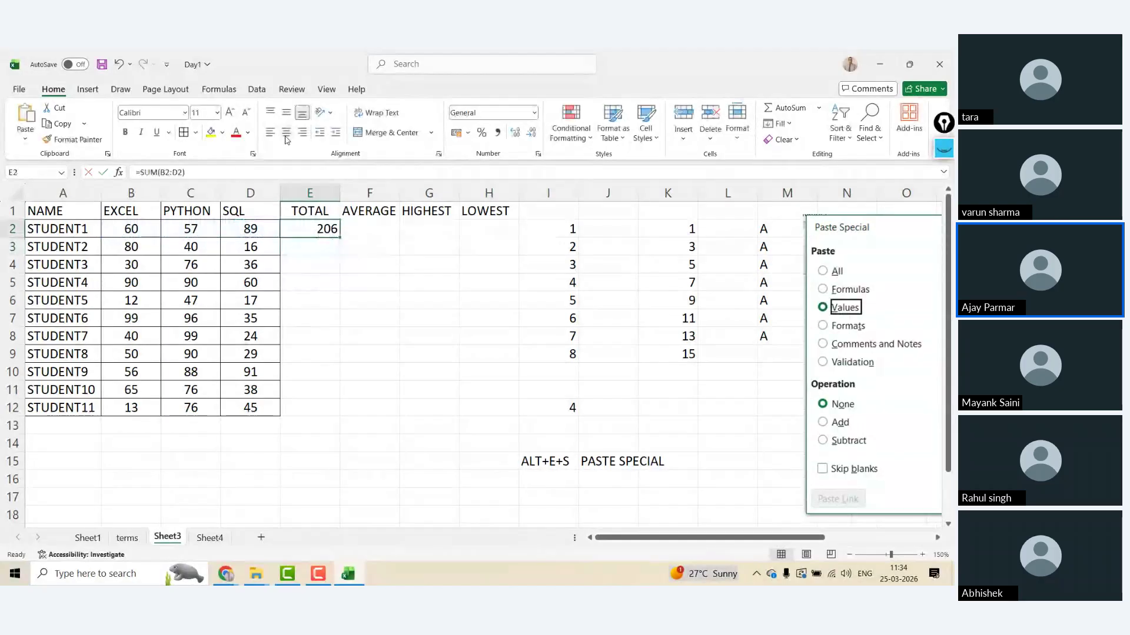
- Fill the total formula down from E2 to E12, and clear the copies in E3:E12 again
left_click_drag(340, 237, 325, 419)
key("Down")
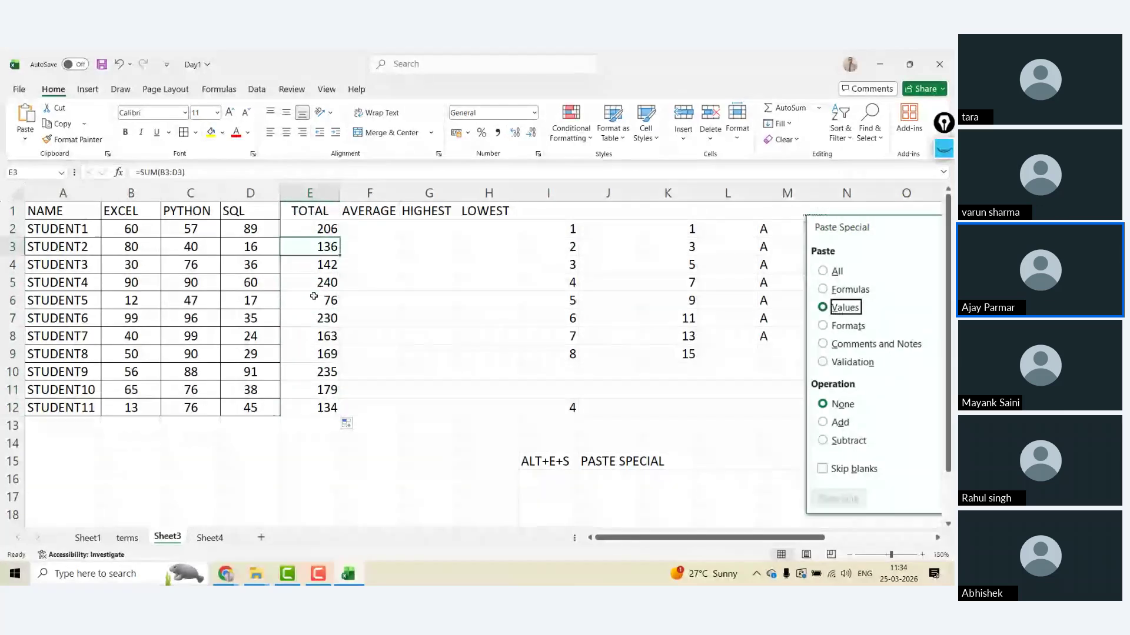
key("ctrl+shift+Down")
key("Delete")
key("Up")
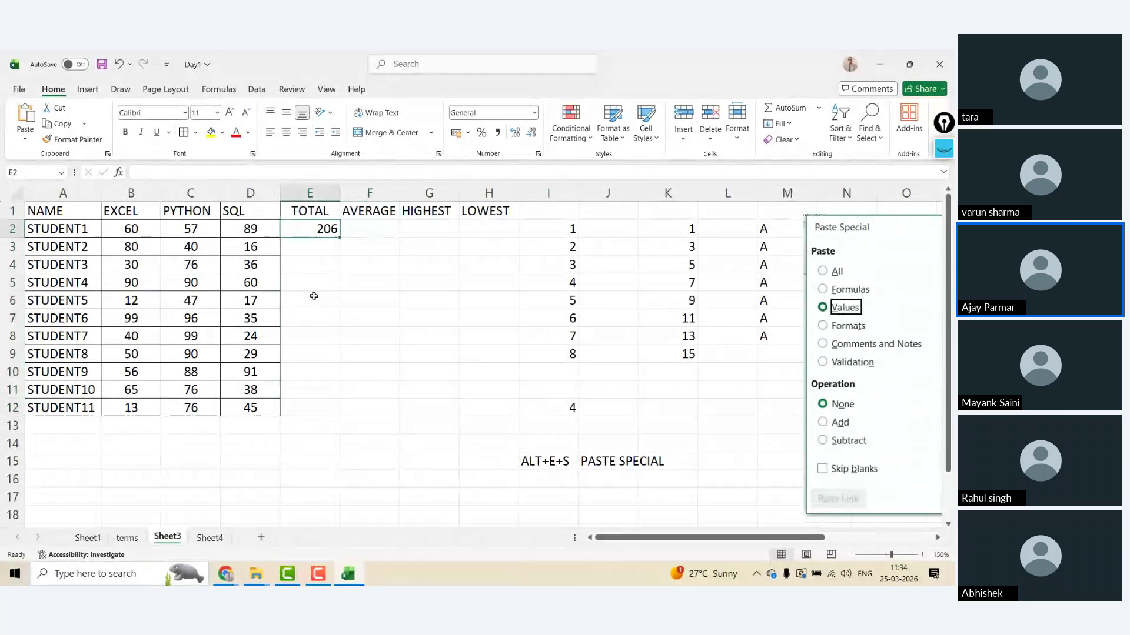
left_click(45, 216)
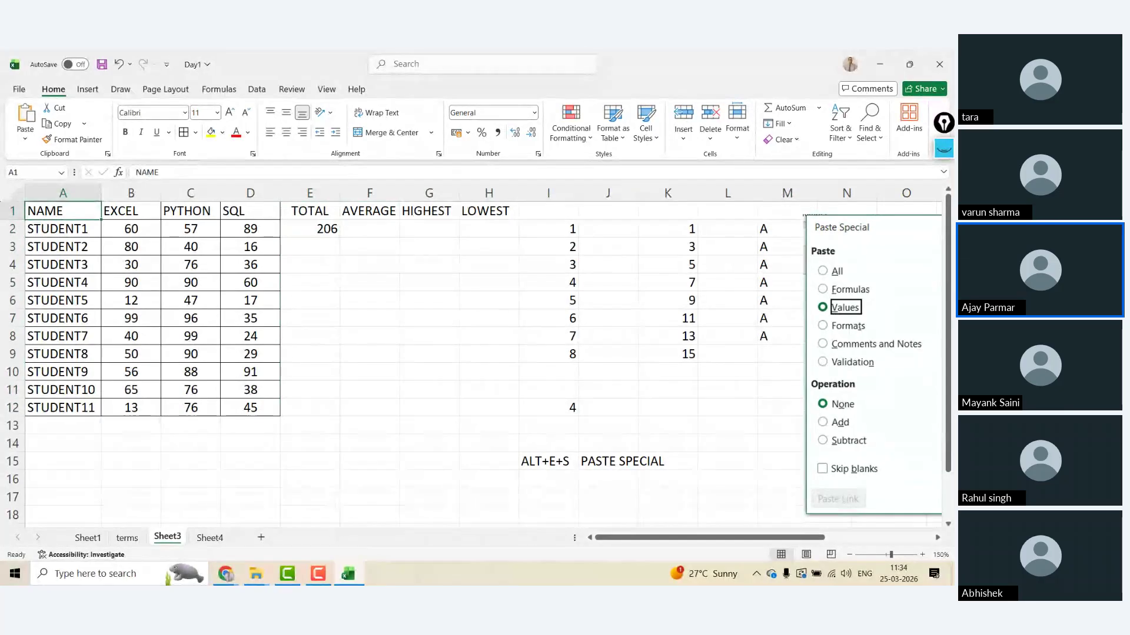
key("ctrl+Down")
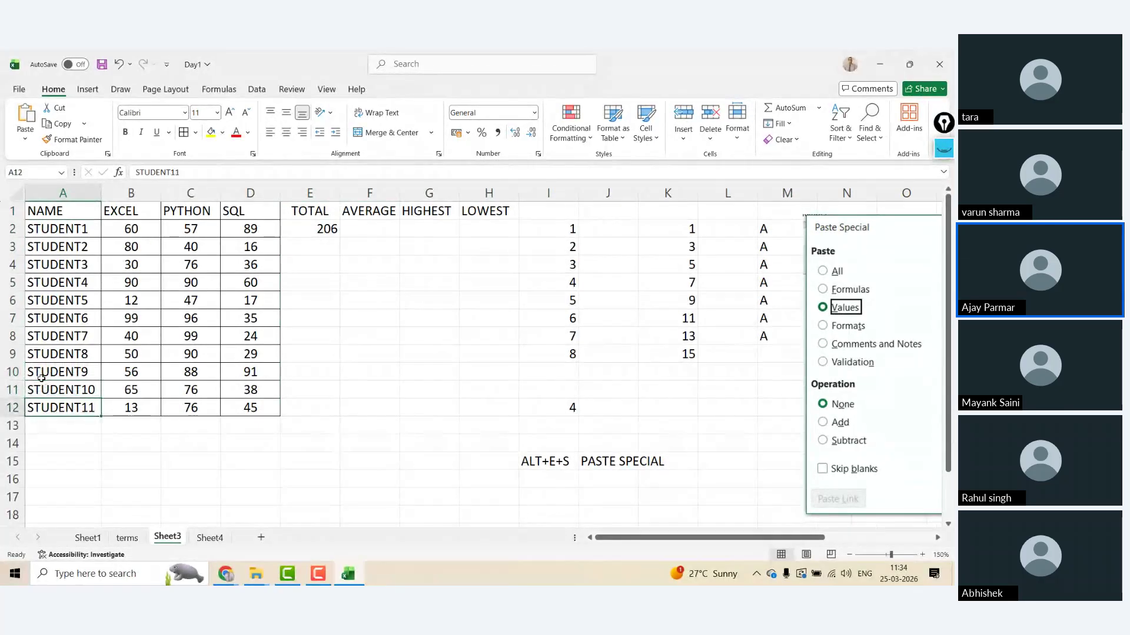
left_click(318, 229)
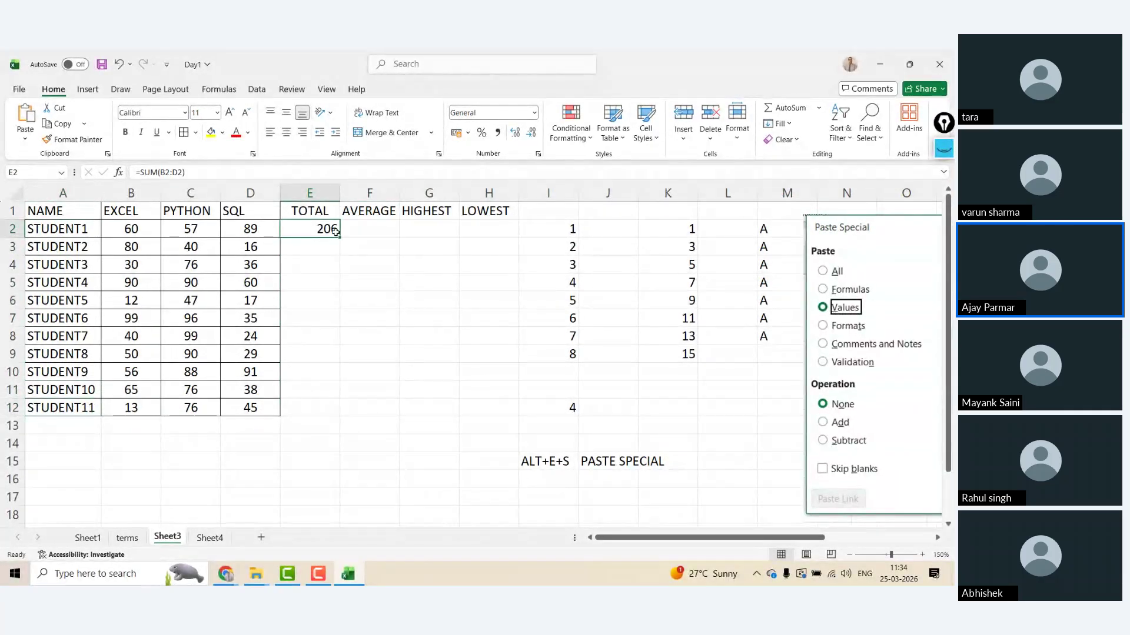
left_click_drag(337, 233, 320, 166)
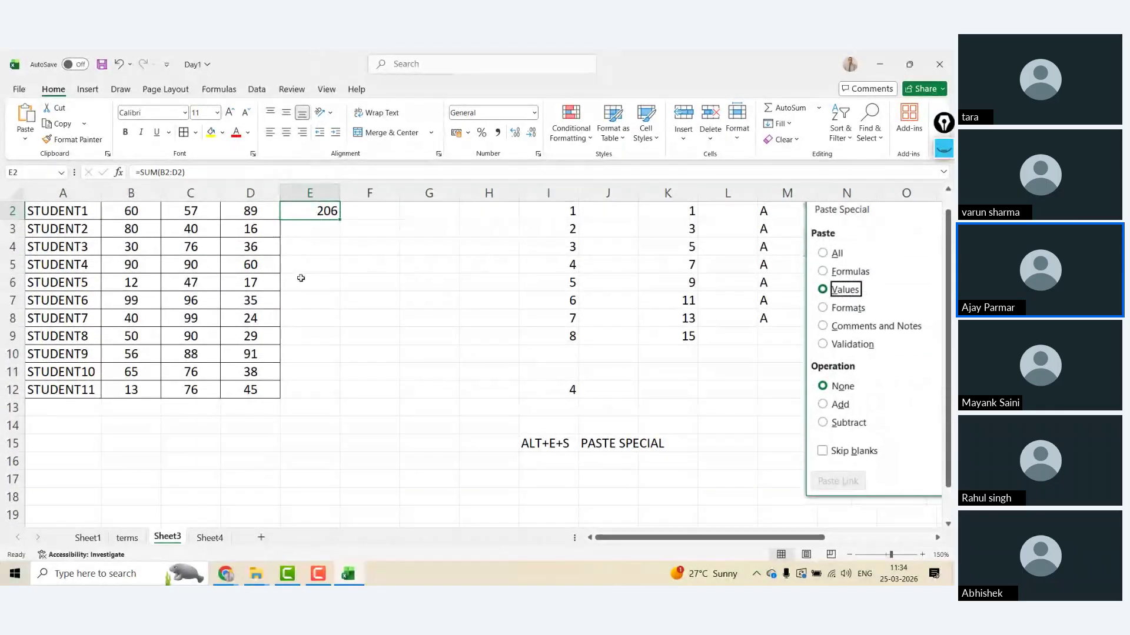
scroll(303, 275, "up", 1)
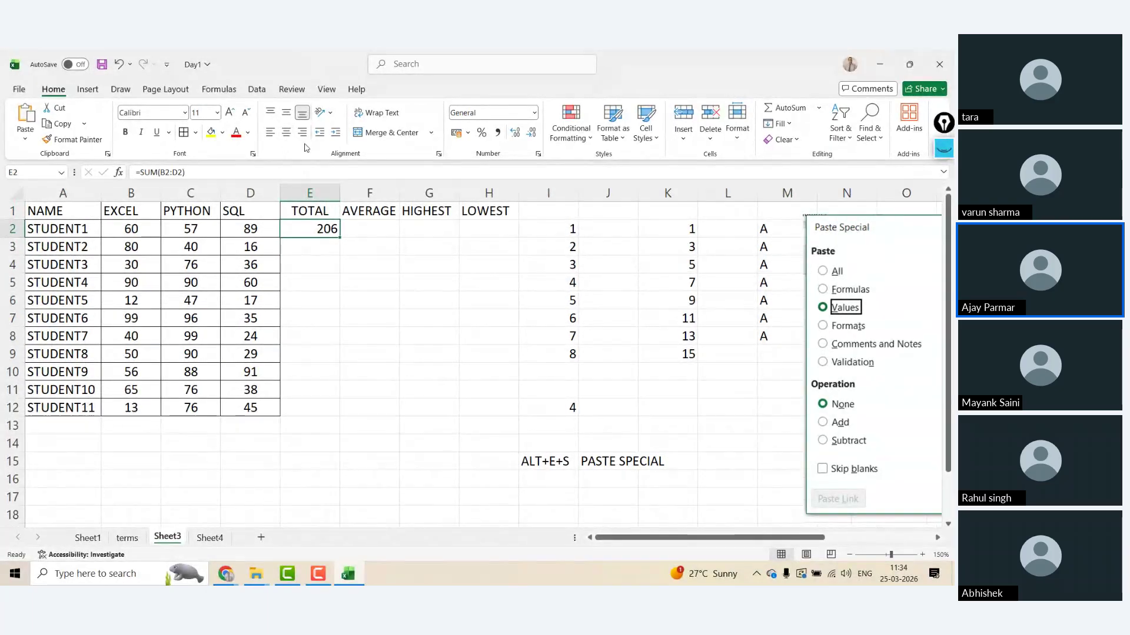
- Center the total in cell E2
left_click(286, 132)
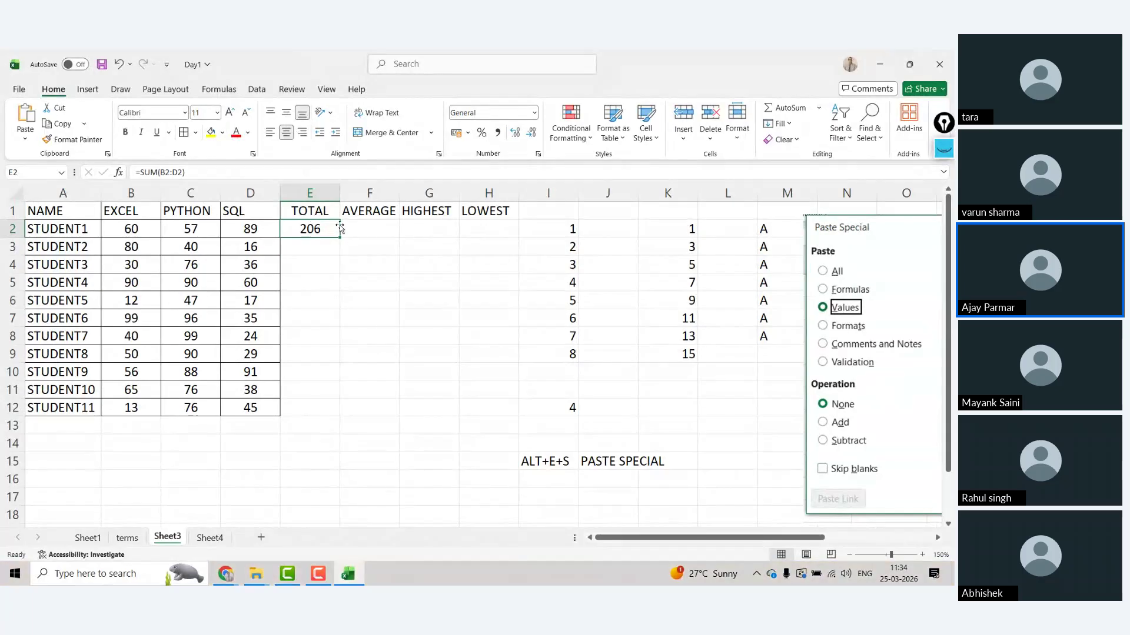
left_click(367, 229)
key("Left")
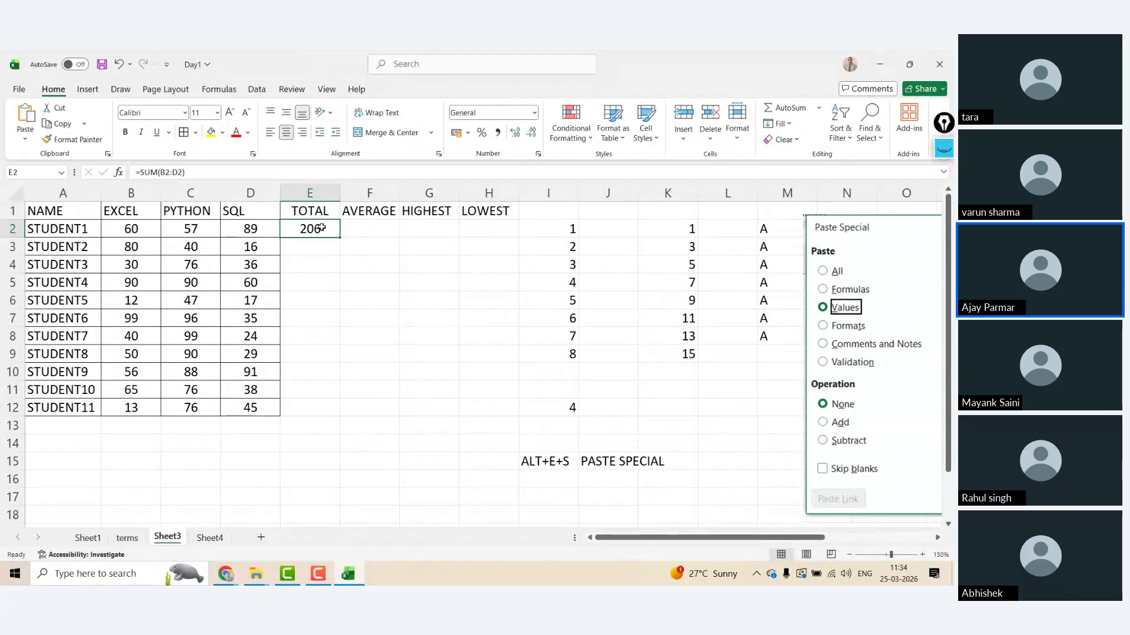
- Extend the table by copying the STUDENT11 row, A12:D12, and pasting it into several dozen rows from row 13 down
left_click(76, 410)
key("shift+Right")
key("shift+Right")
key("shift+Right")
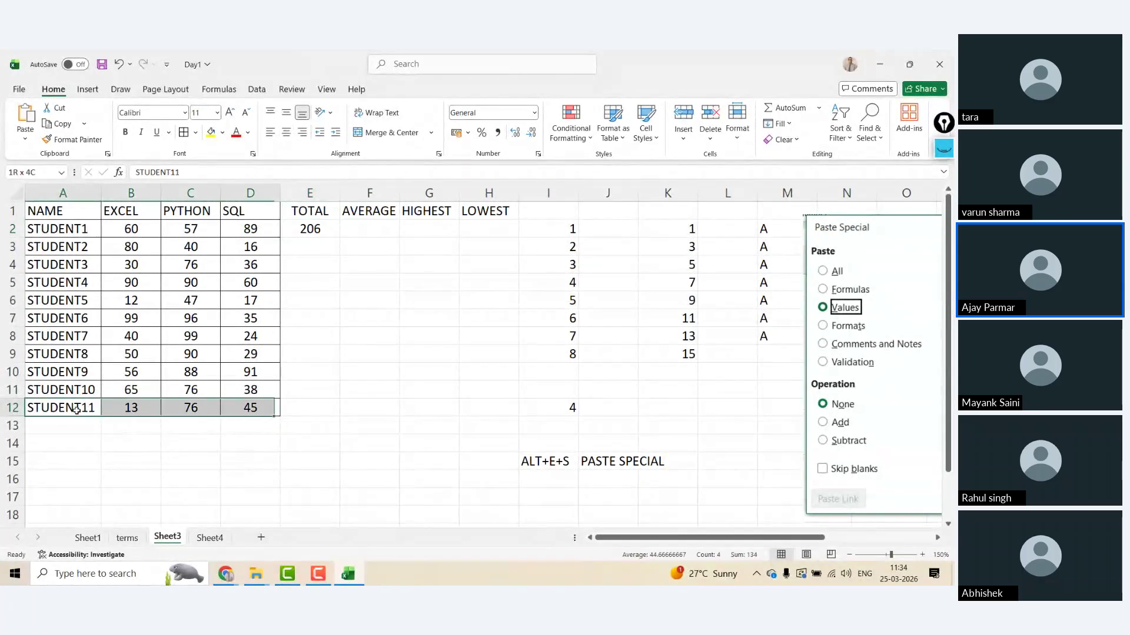
key("ctrl+c")
key("Down")
key("shift+Right")
key("shift+Right")
key("shift+Right")
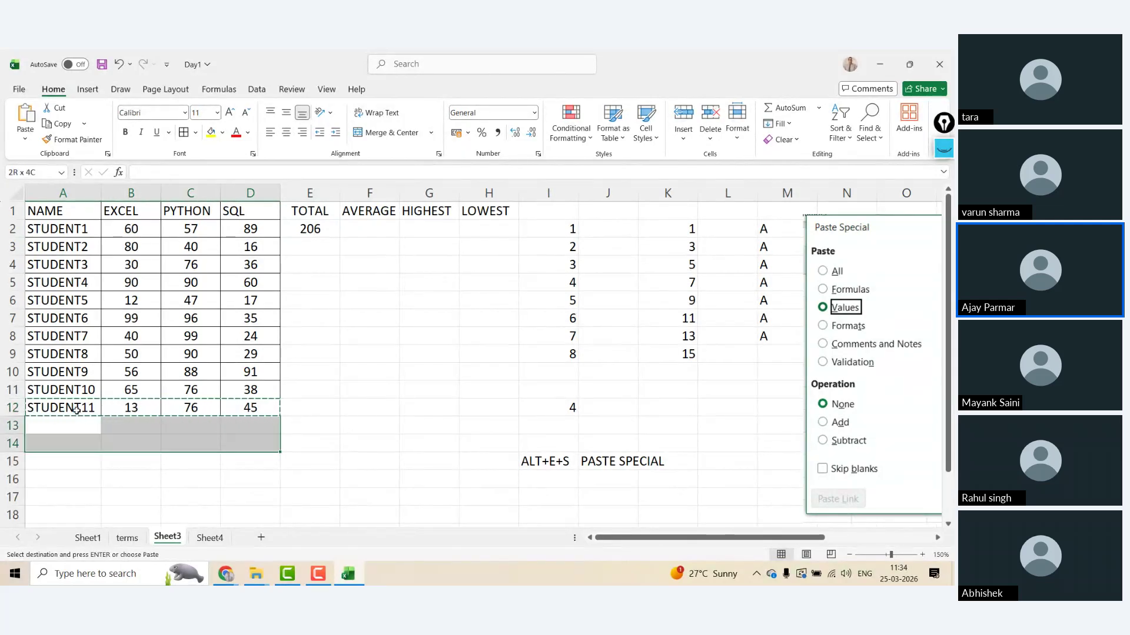
key("shift+Down")
key("shift+Down")
key("shift+Down")
key("shift+Down")
key("shift+Down")
key("shift+Down")
key("shift+Down")
key("shift+Down")
key("shift+Down")
key("shift+Down")
key("shift+Down")
key("shift+Down")
key("shift+Down")
key("shift+Down")
key("shift+Down")
key("shift+Down")
key("shift+Down")
key("shift+Down")
key("shift+Down")
key("shift+Down")
key("shift+Down")
key("shift+Down")
key("shift+Down")
key("shift+Down")
key("shift+Down")
key("shift+Down")
key("shift+Down")
key("shift+Down")
key("shift+Down")
key("shift+Down")
key("shift+Down")
key("shift+Down")
key("shift+Down")
key("shift+Down")
key("shift+Down")
key("shift+Down")
key("shift+Down")
key("shift+Down")
key("shift+Down")
key("shift+Down")
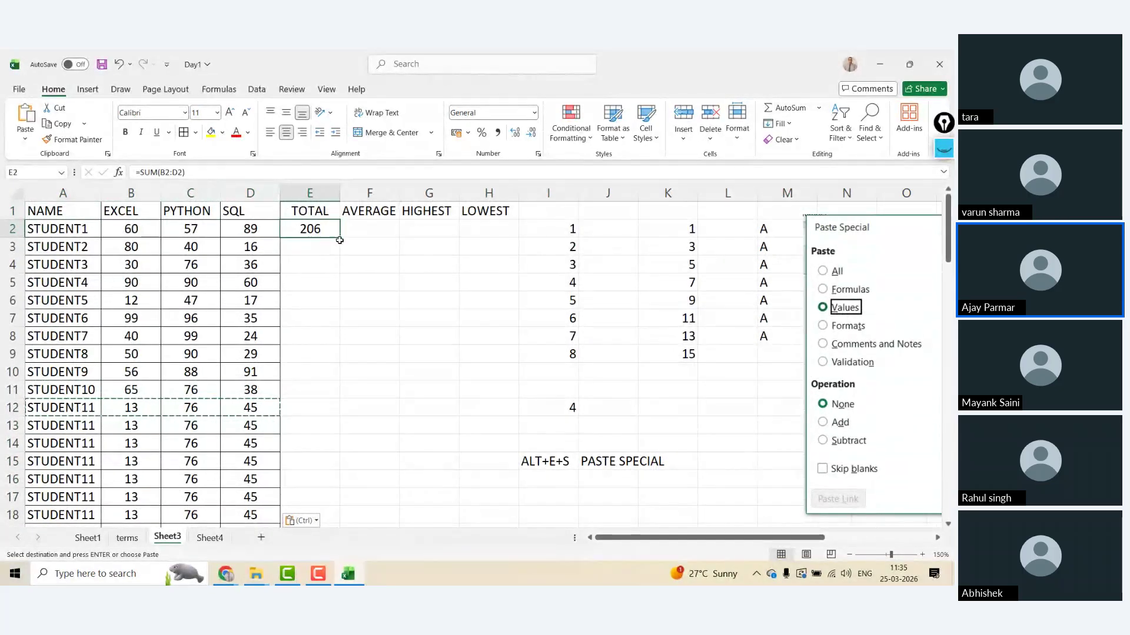
- Auto-fill the total formula from E2 down to the last row of the extended table
left_click_drag(340, 237, 333, 216)
key("ctrl+z")
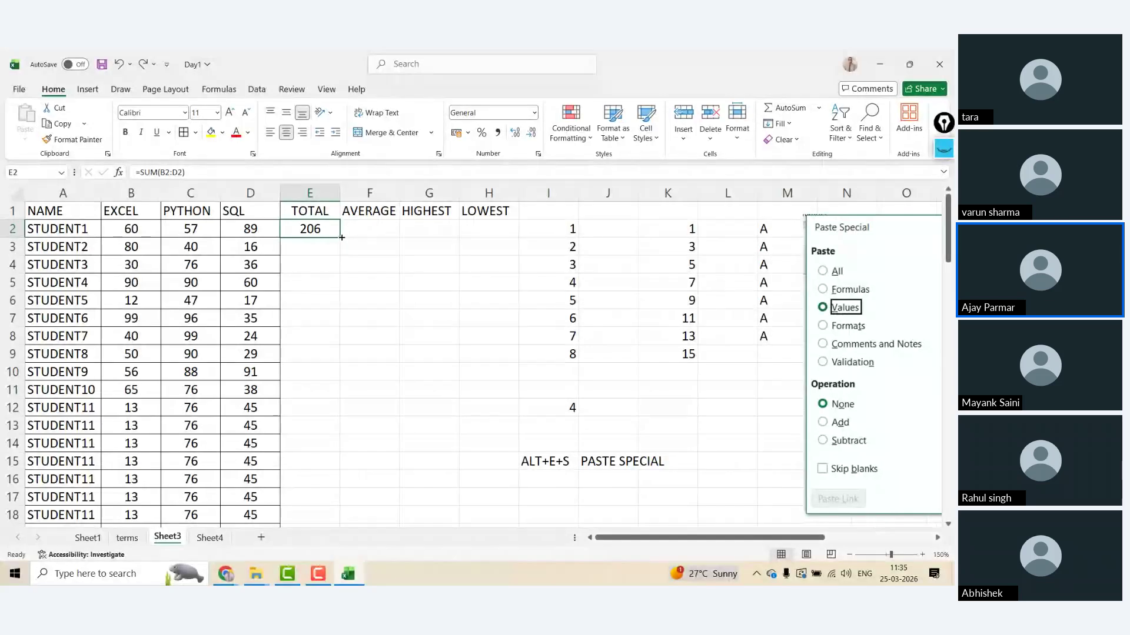
double_click(342, 237)
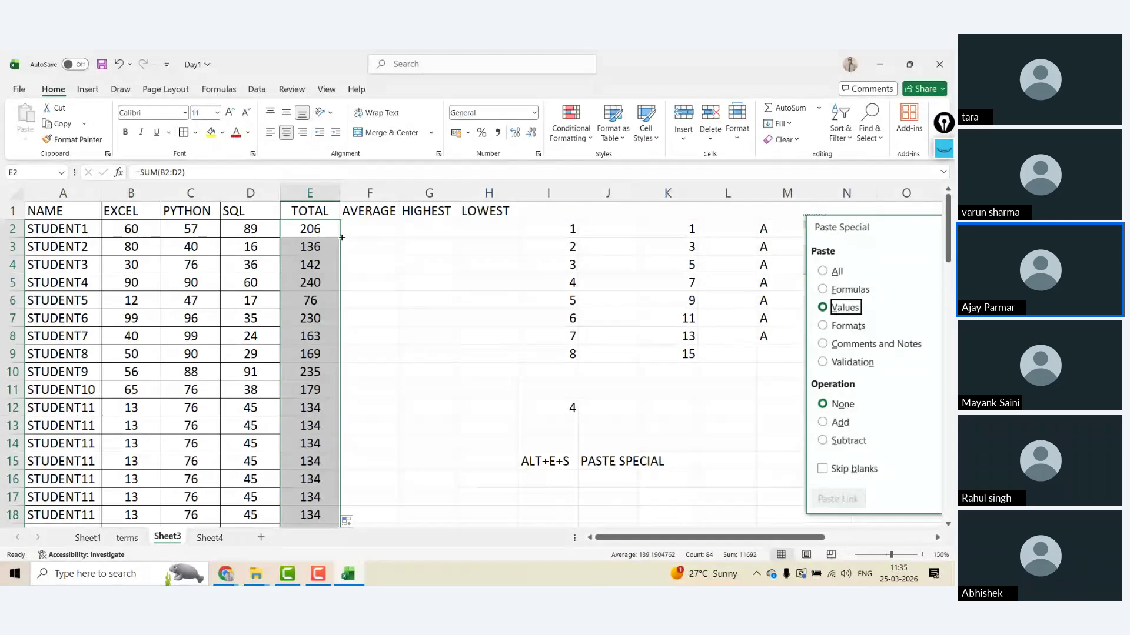
- Calculate STUDENT1's average in F2 with the formula =AVERAGE(B2:D2)
left_click(376, 228)
type("=AVERAGE")
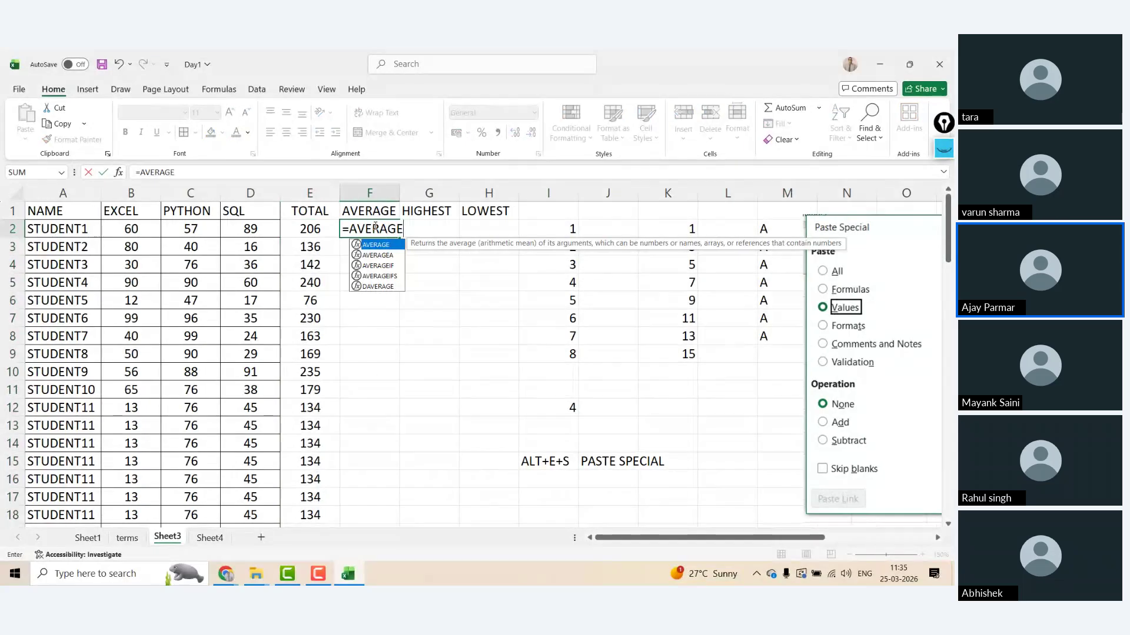
type("(")
key("Left")
key("Left")
key("Left")
key("Left")
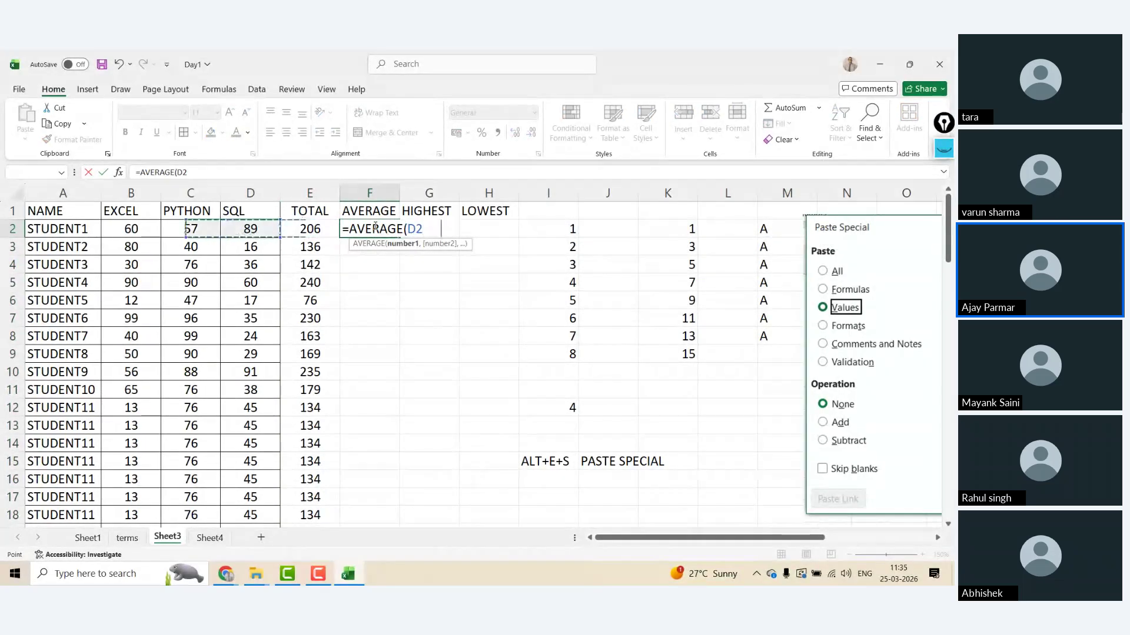
key("shift+Right")
key("shift+Right")
type(")")
key("Return")
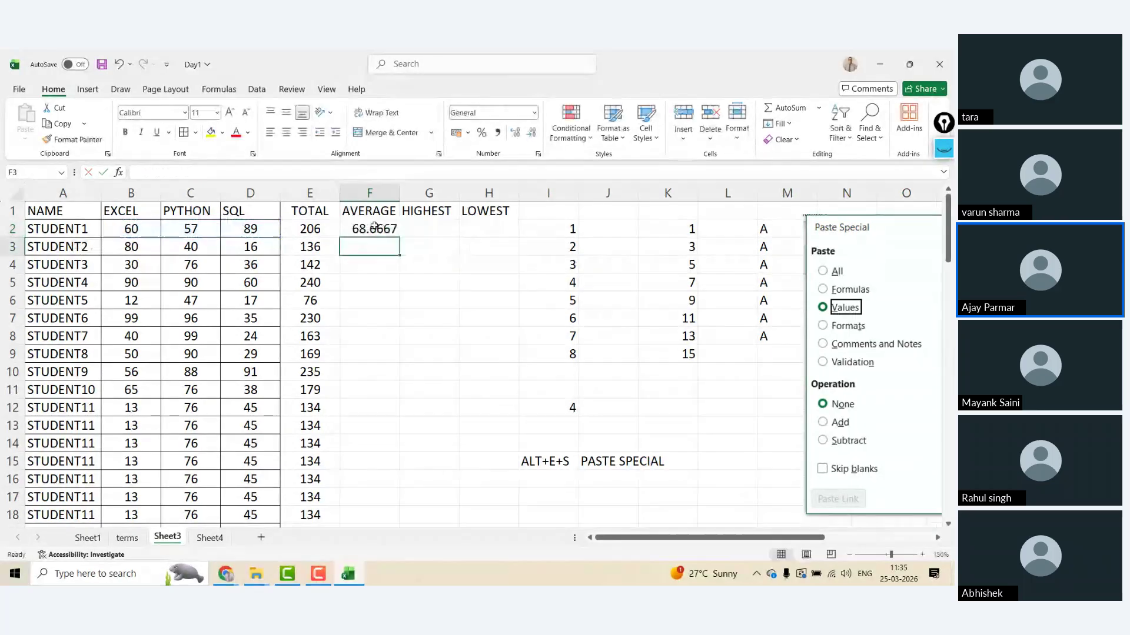
- Auto-fill the average formula from F2 down to the last row of the table
left_click(398, 231)
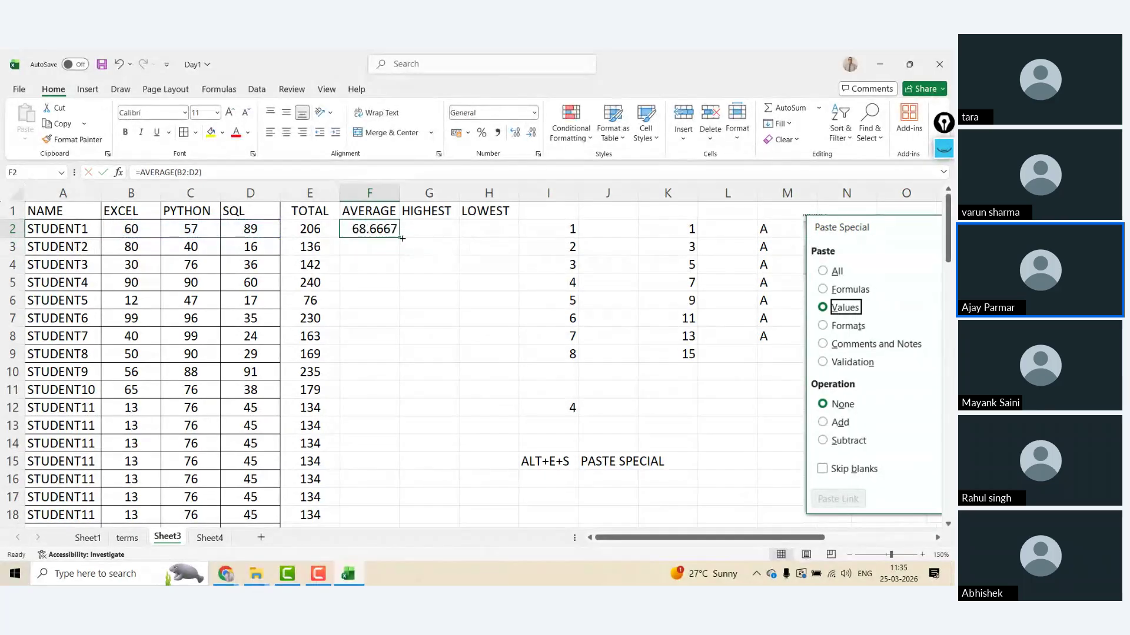
double_click(400, 236)
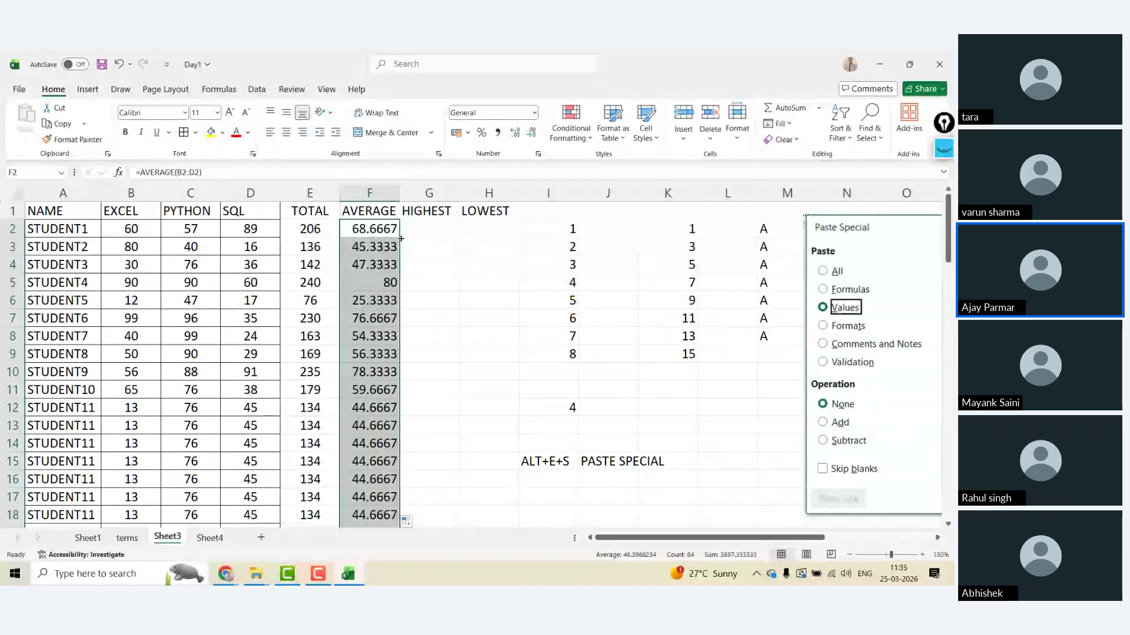
left_click(400, 237)
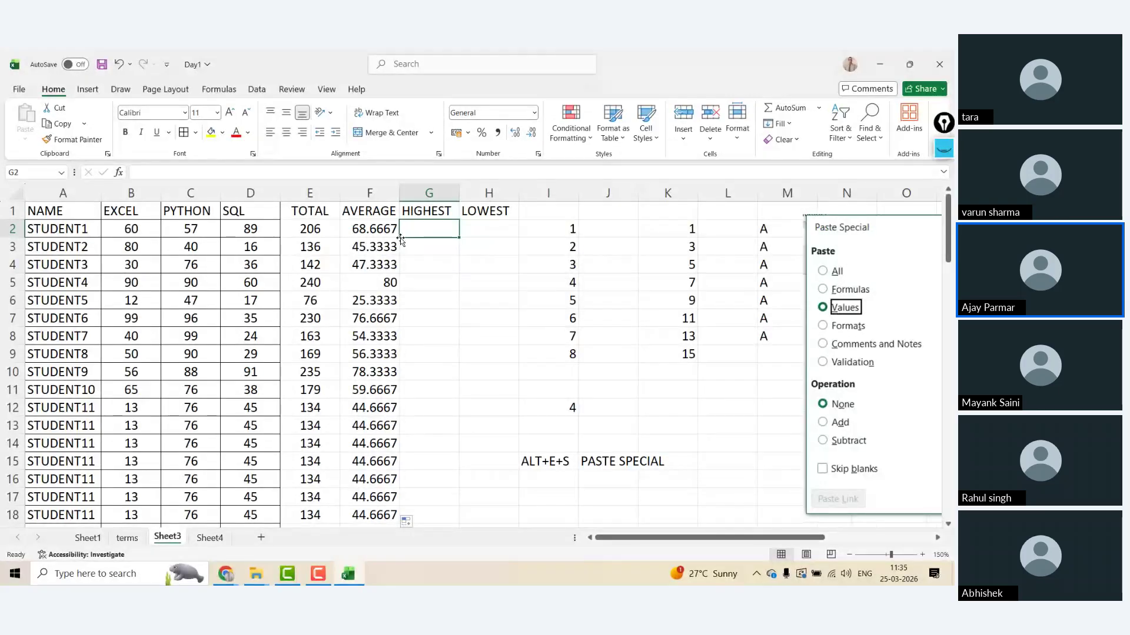
- Calculate STUDENT1's highest mark in G2 with the formula =MAX(B2:D2)
type("=MAX")
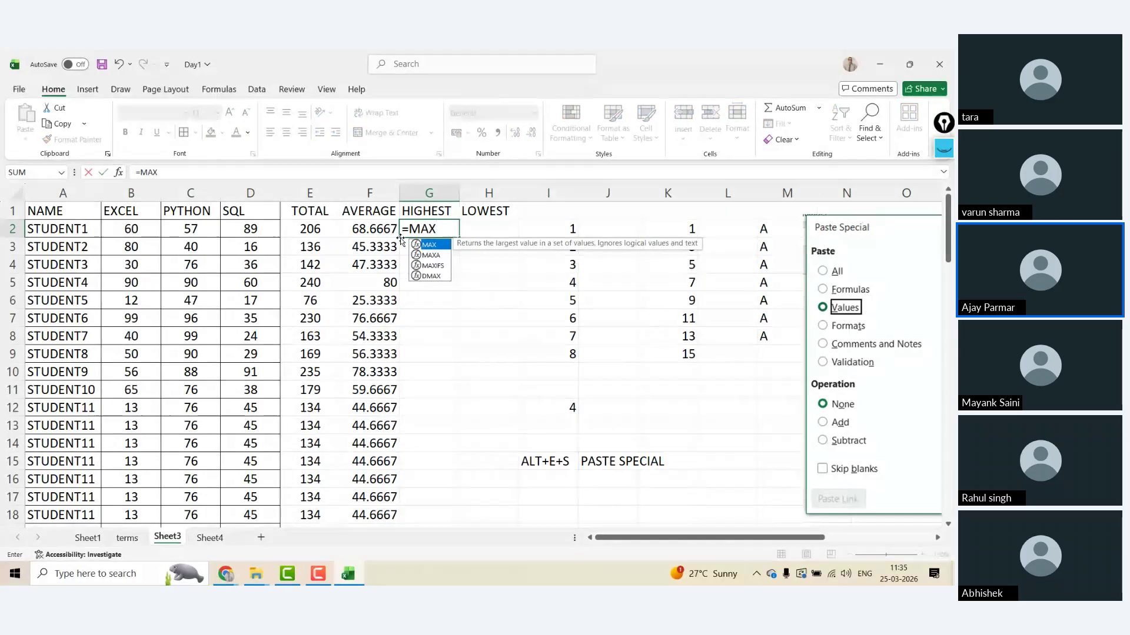
type("(")
key("Left")
key("Left")
key("Left")
key("shift+Left")
key("shift+Left")
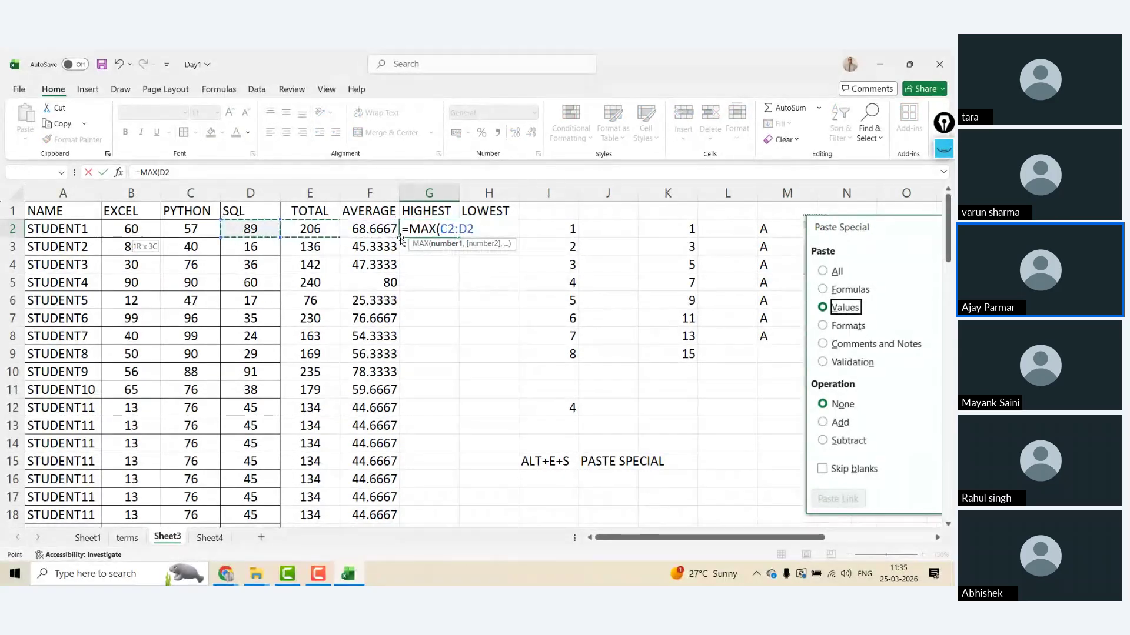
key("shift+Left")
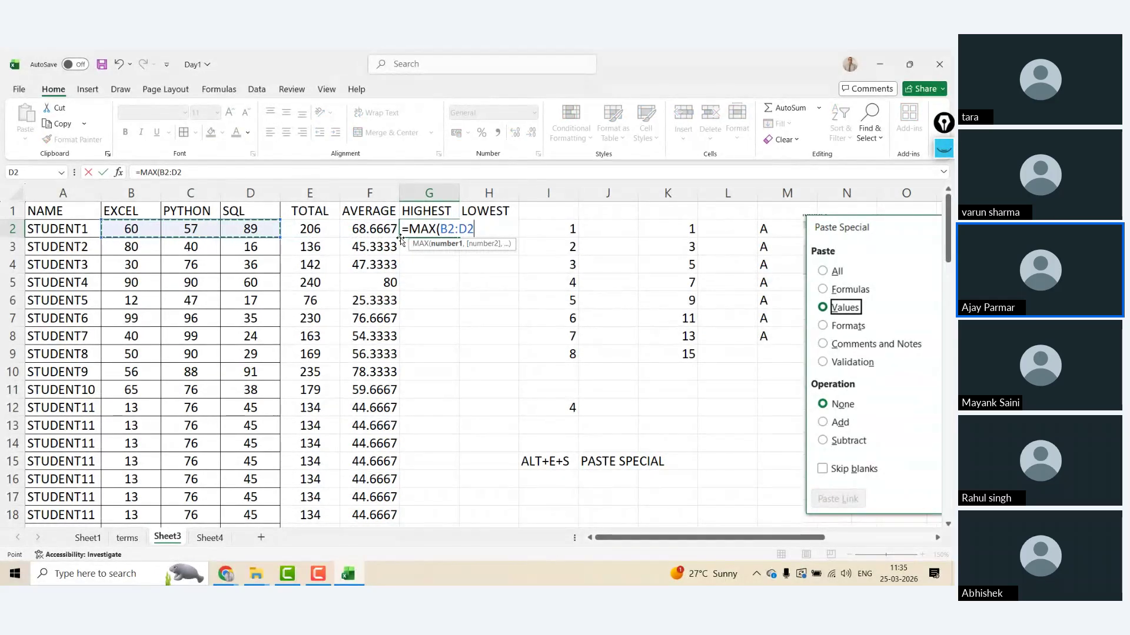
key("Return")
- Auto-fill the highest-mark formula from G2 down to the last row of the table
key("Up")
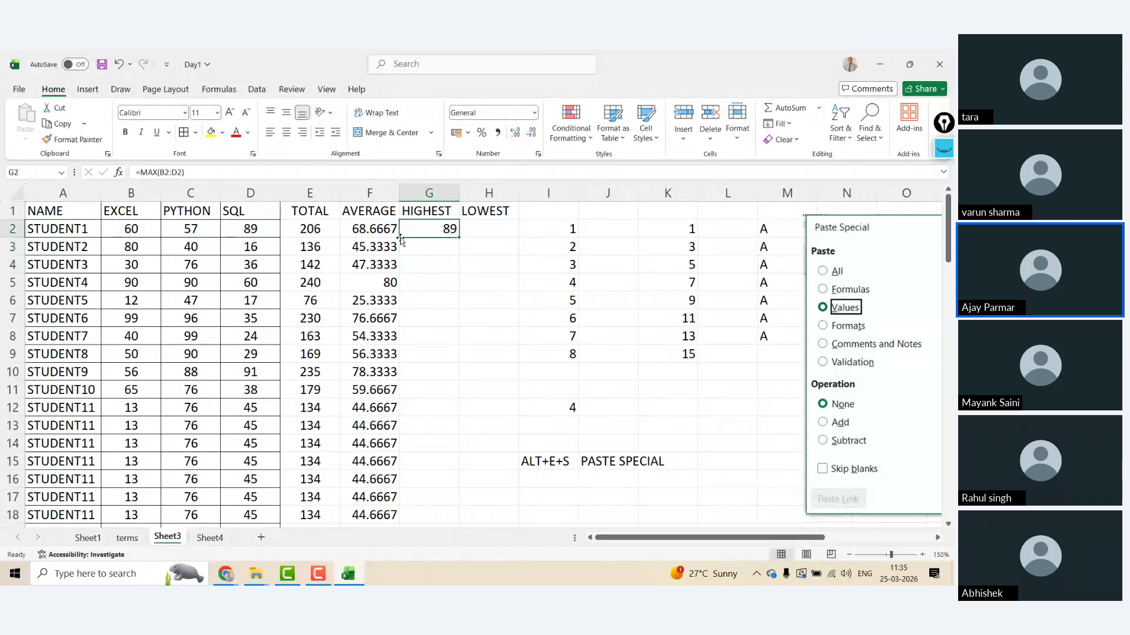
double_click(459, 237)
key("Right")
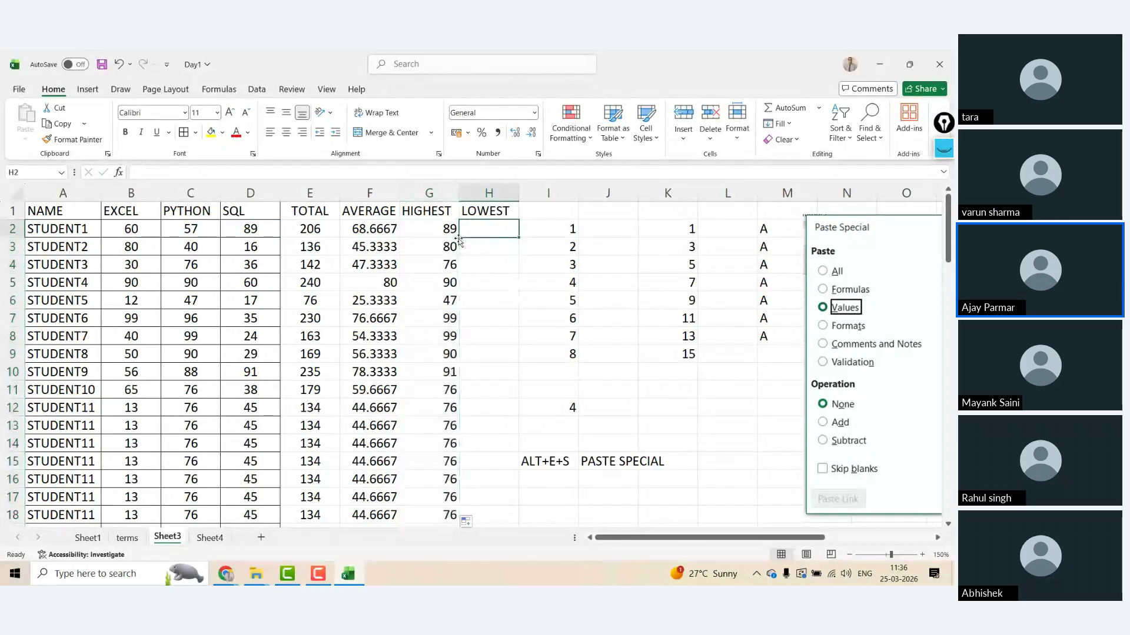
- Calculate STUDENT1's lowest mark in H2 with the formula =MIN(A2:D2) and auto-fill it down to the last row
type("=MIN(")
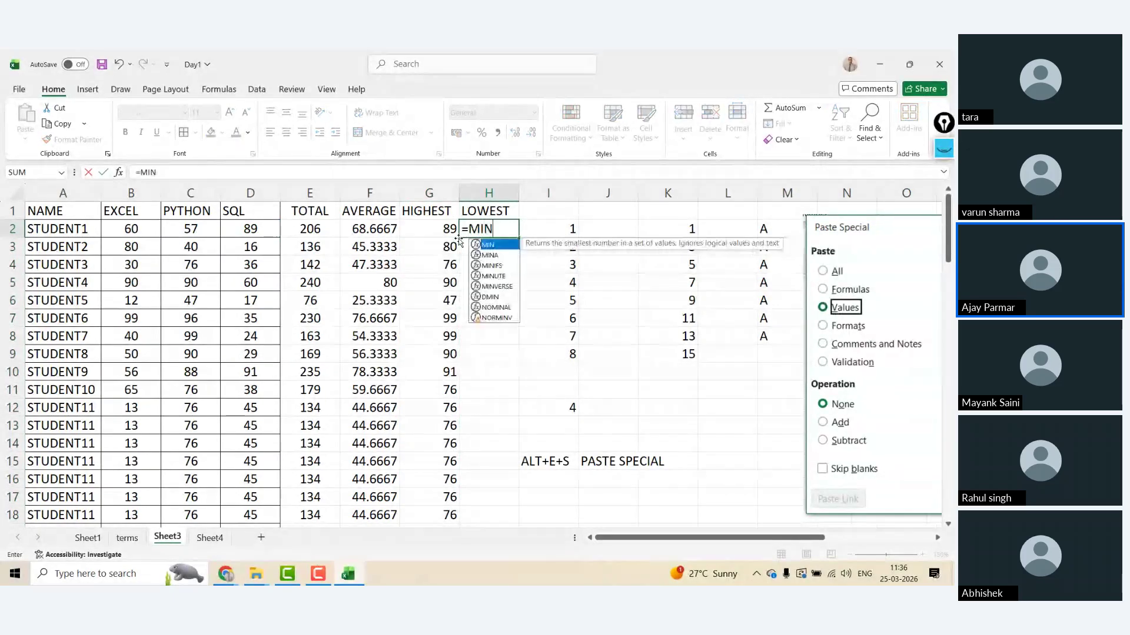
key("Left")
key("Left")
key("Left")
key("Left")
key("Left")
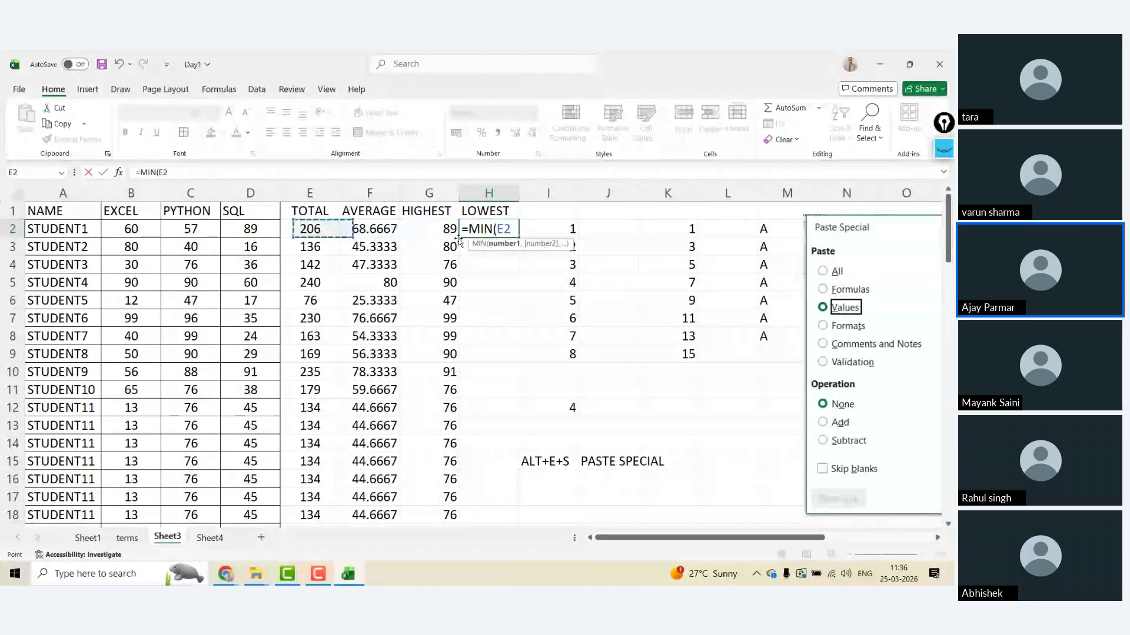
key("shift+Right")
key("shift+Left")
key("shift+Left")
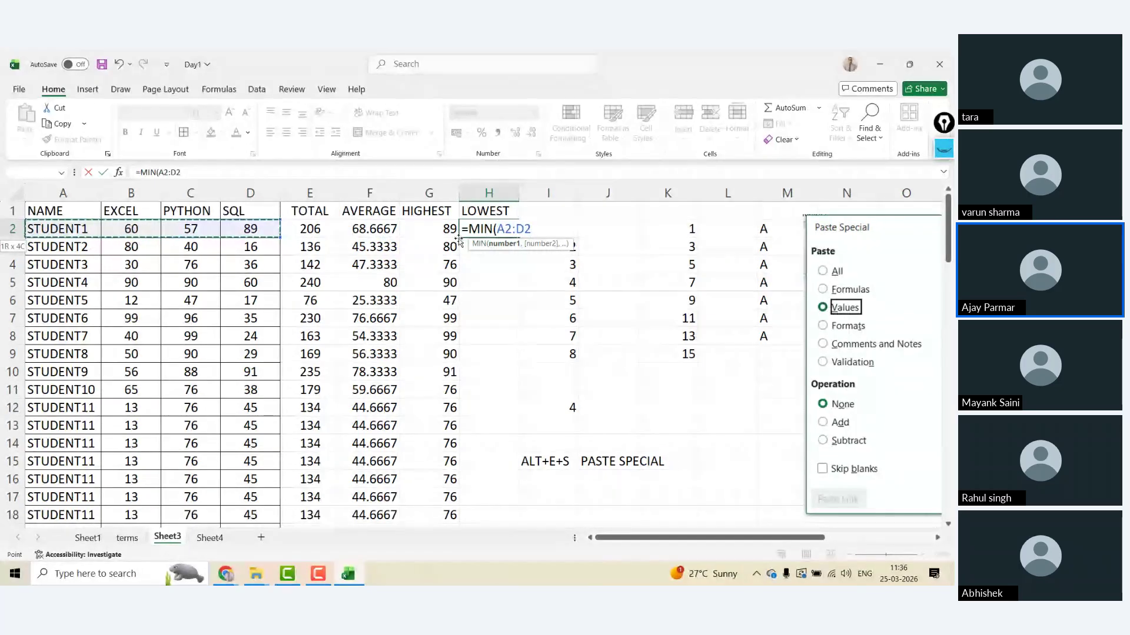
key("ctrl+Return")
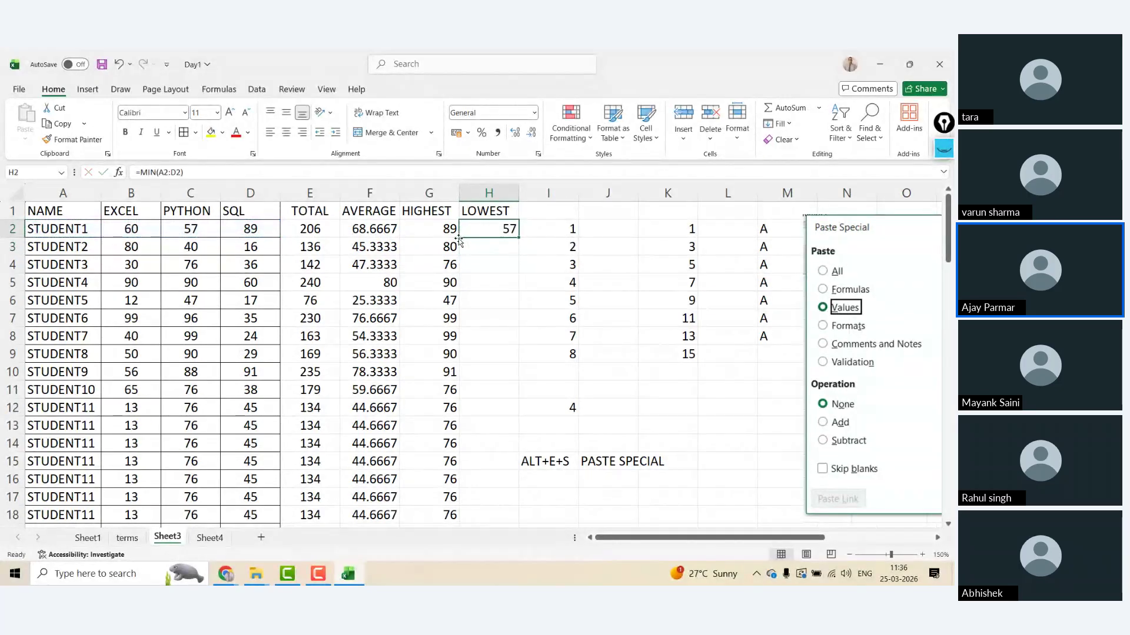
double_click(520, 238)
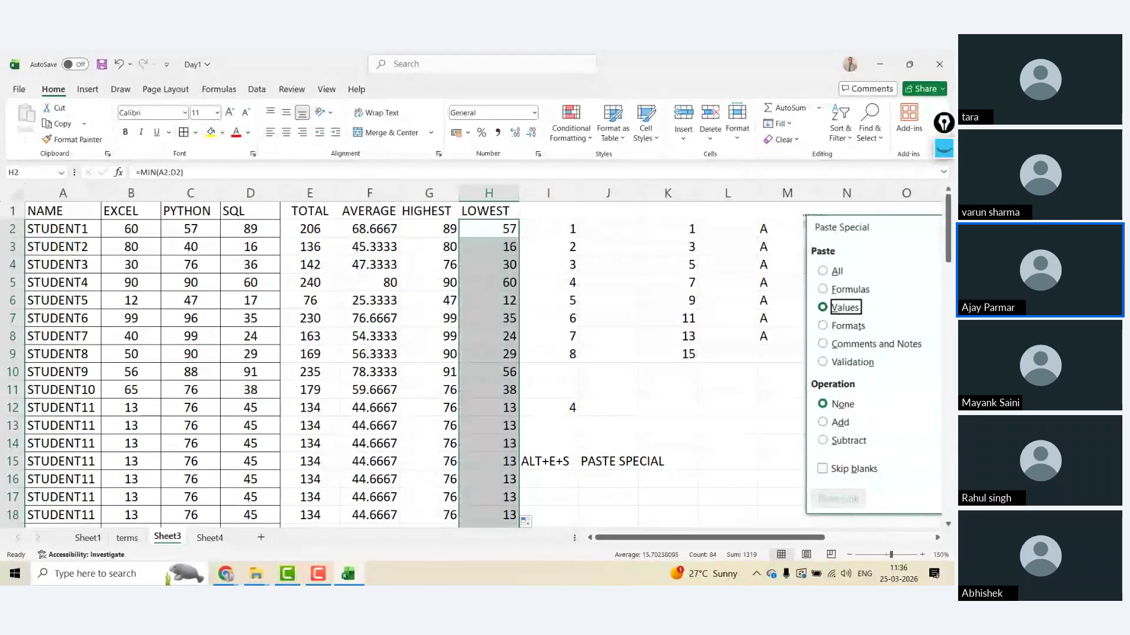
left_click(388, 229)
key("ctrl+shift+Down")
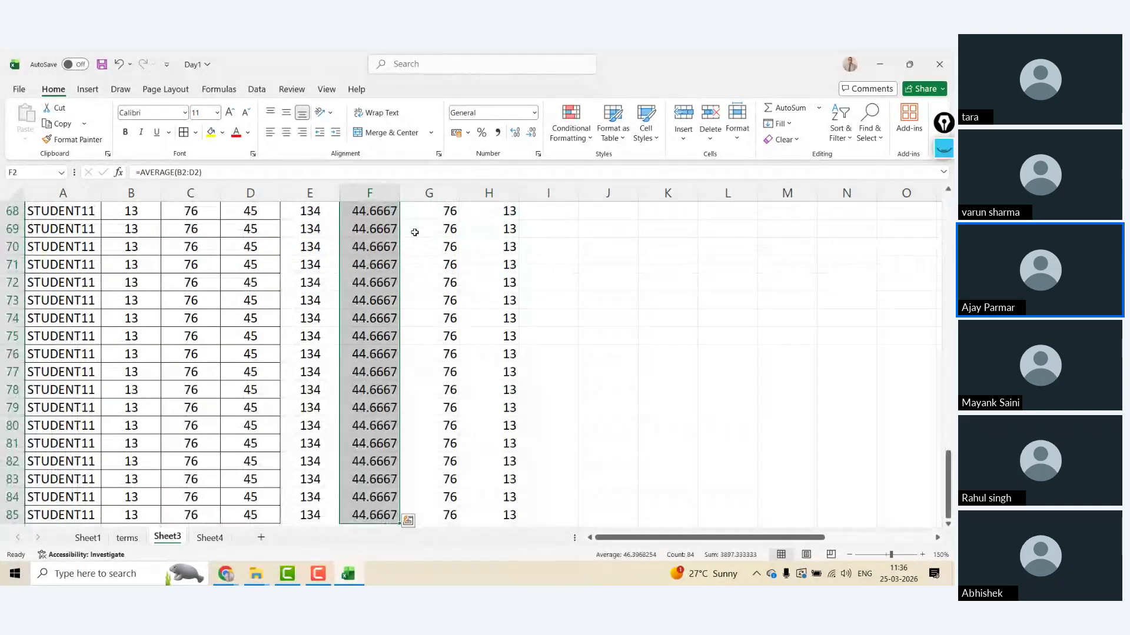
key("ctrl+Up")
key("Down")
key("ctrl+shift+Down")
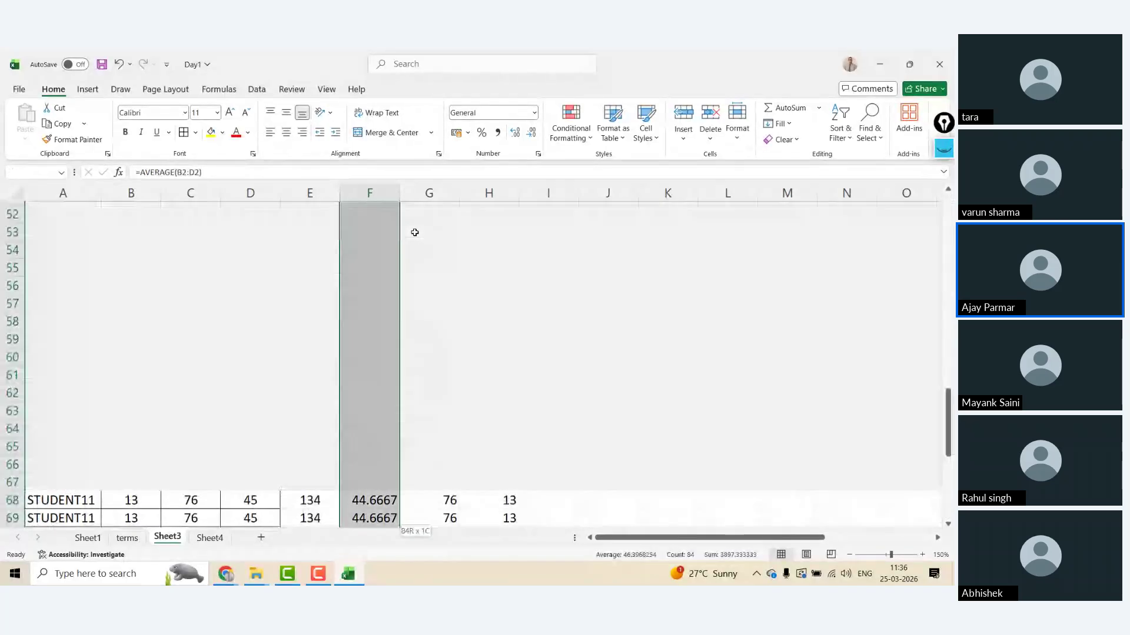
key("ctrl+Up")
key("Down")
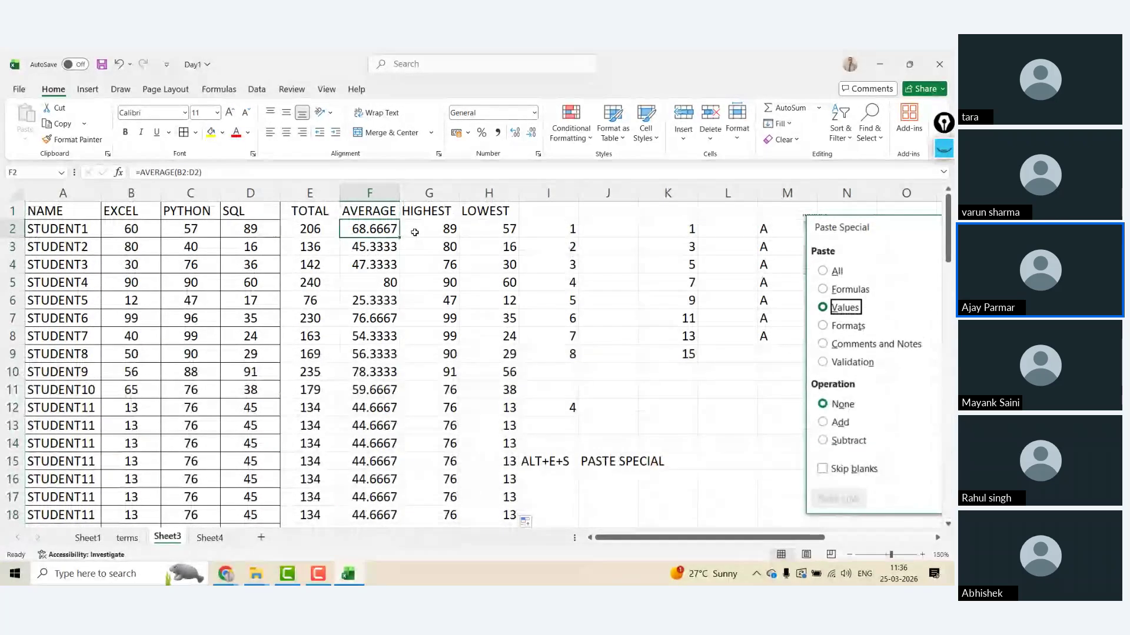
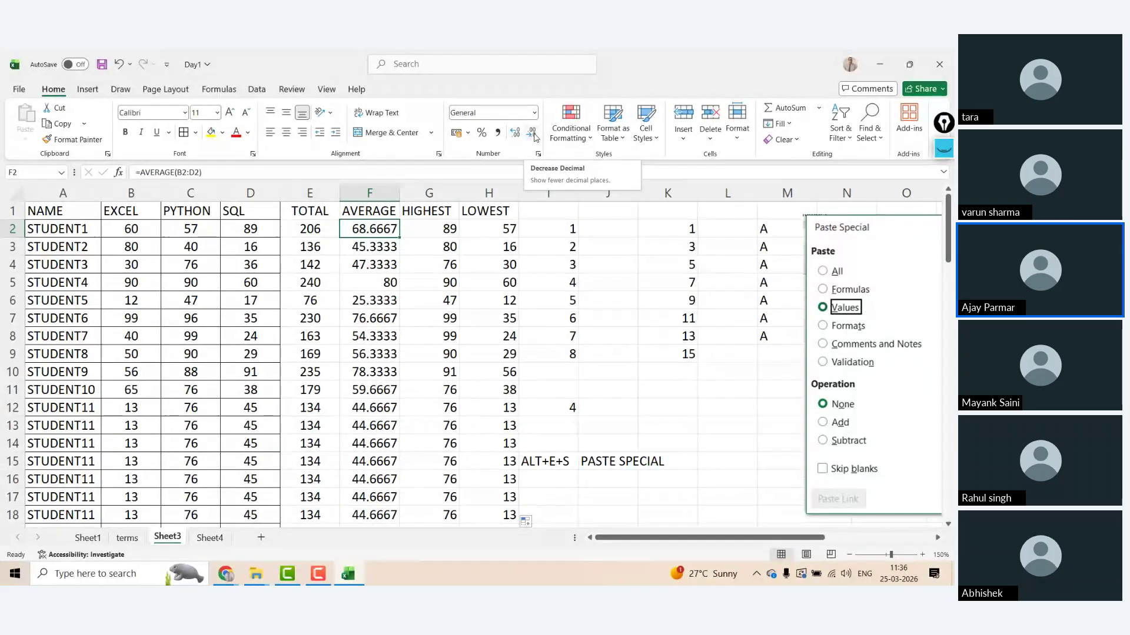
- Reduce STUDENT1's average in F2 to one decimal place
left_click(533, 134)
left_click(533, 134)
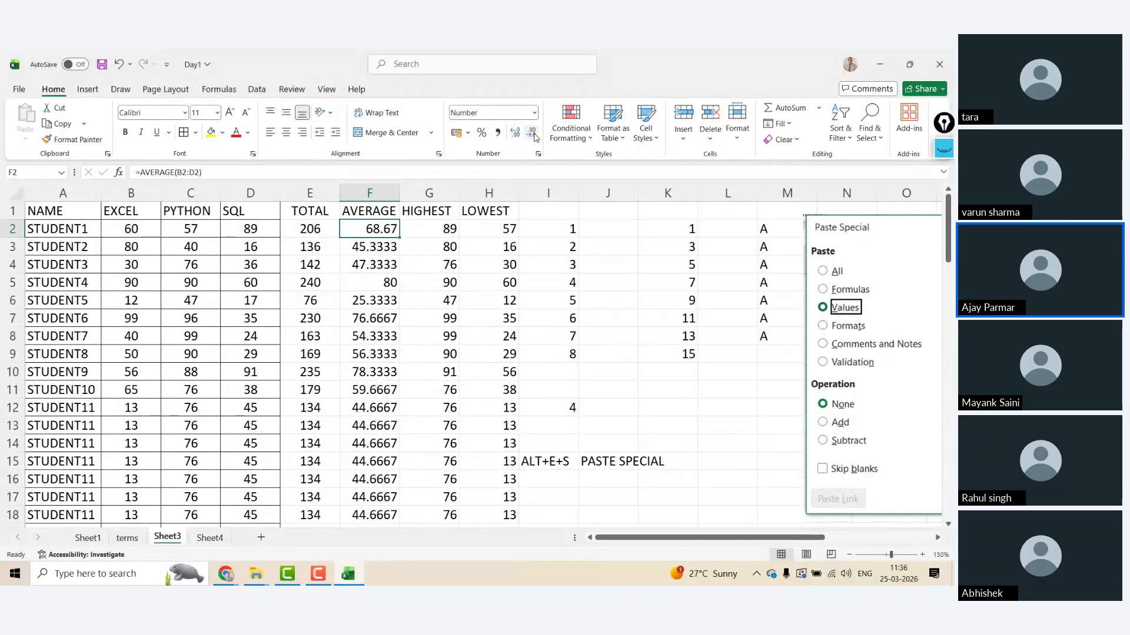
left_click(533, 134)
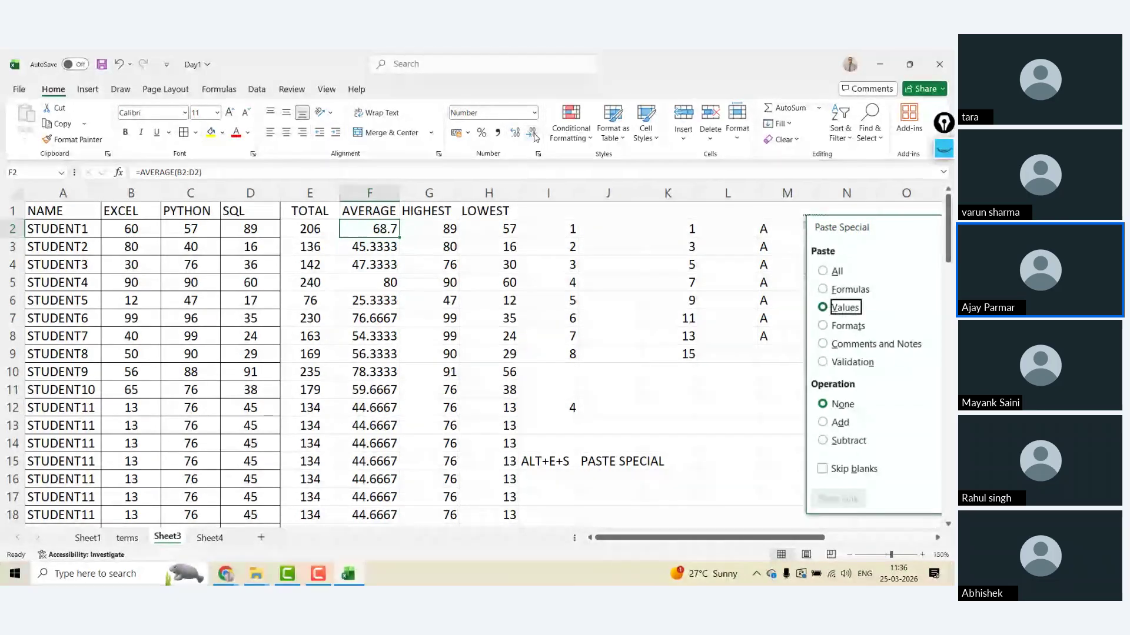
- Format all averages from F2 down to F85 with one decimal place
left_click(370, 193)
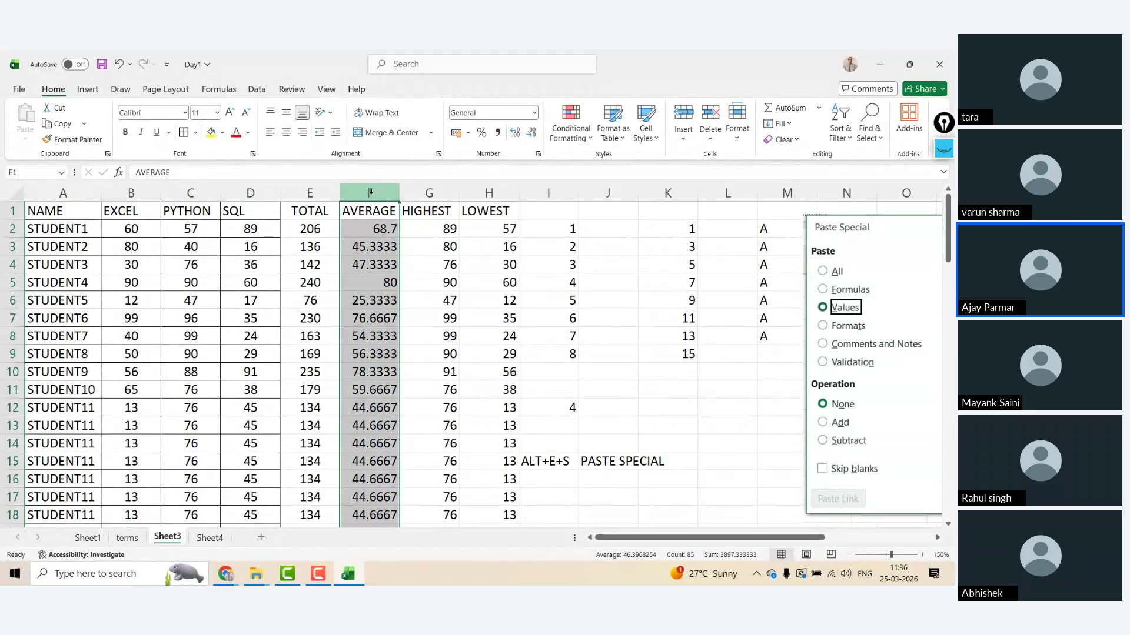
left_click(368, 232)
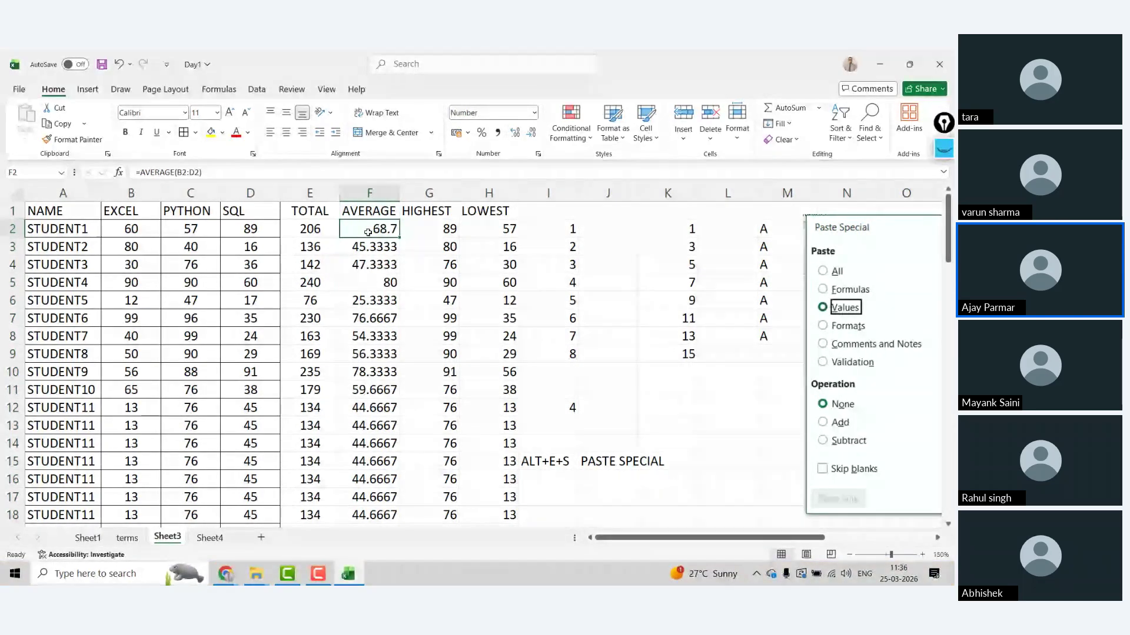
key("ctrl+shift+Down")
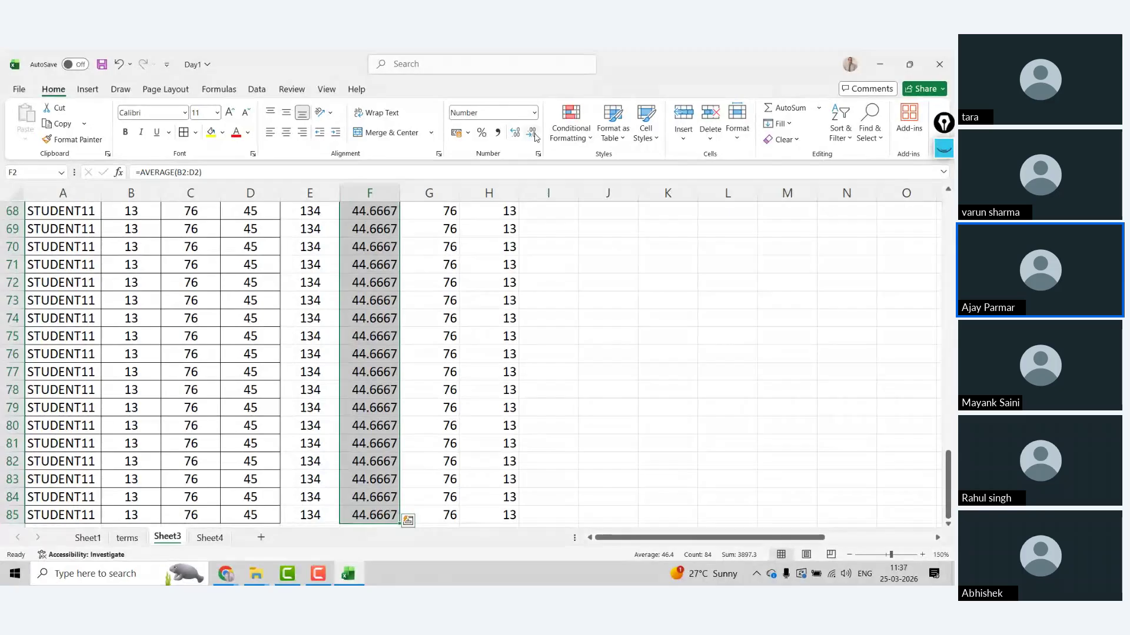
key("alt+e")
key("s")
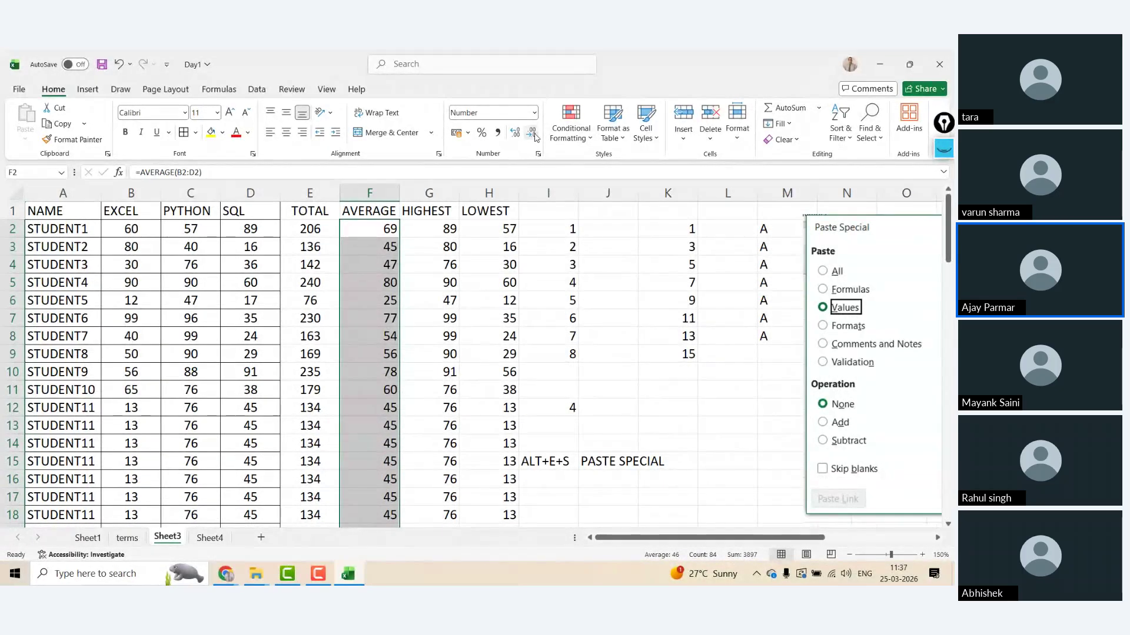
left_click(514, 133)
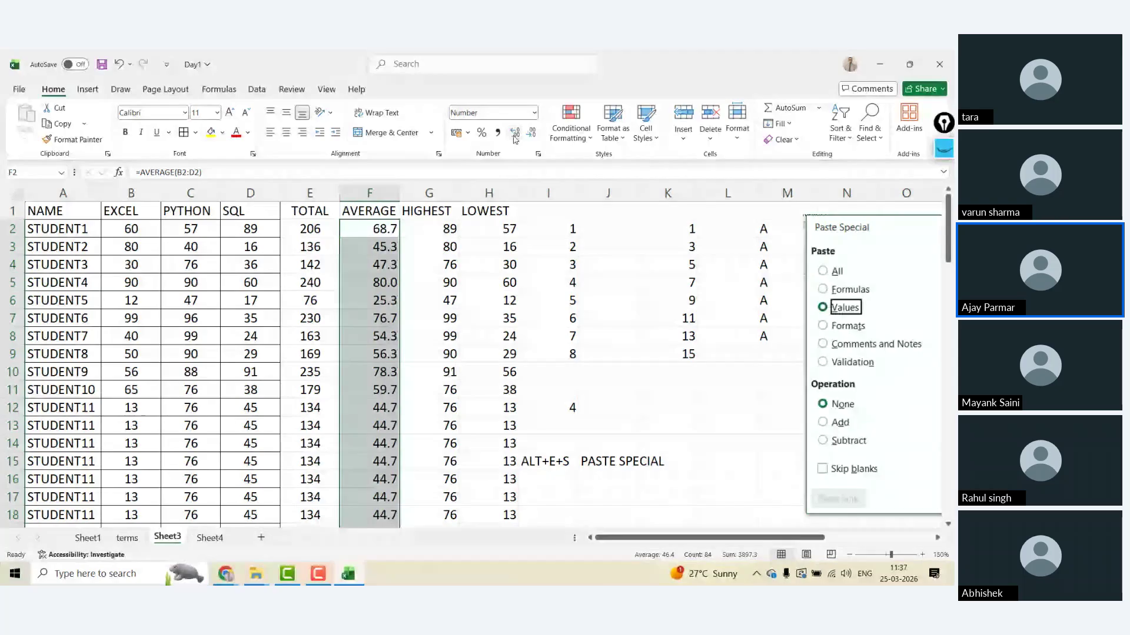
mouse_move(301, 244)
left_mouse_down()
mouse_move(309, 515)
mouse_move(300, 244)
left_mouse_up()
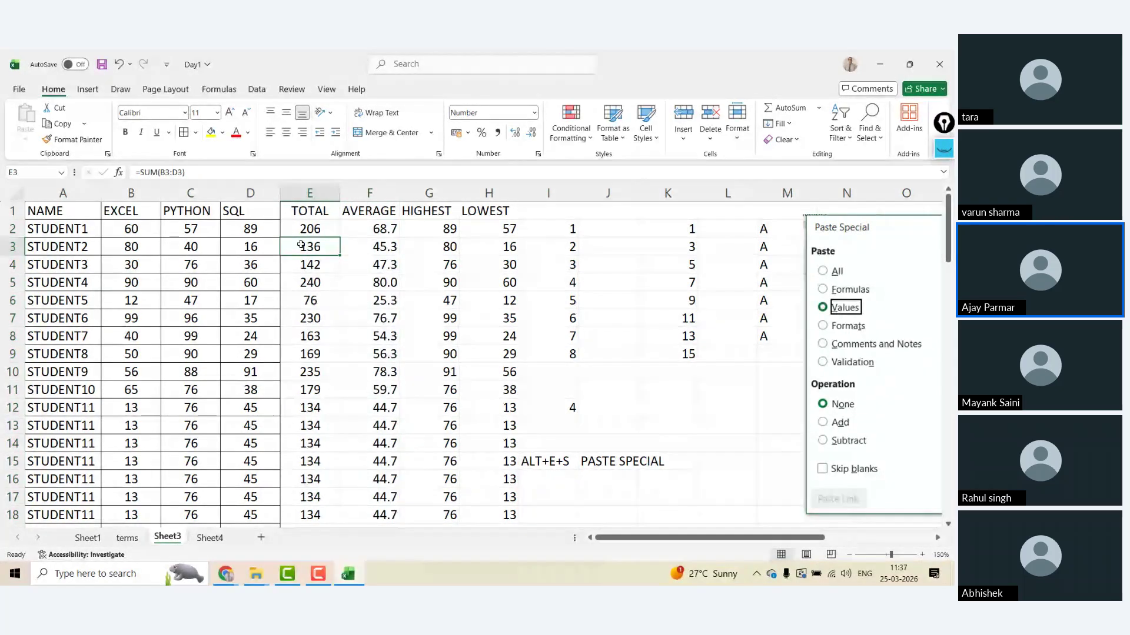
left_click(67, 206)
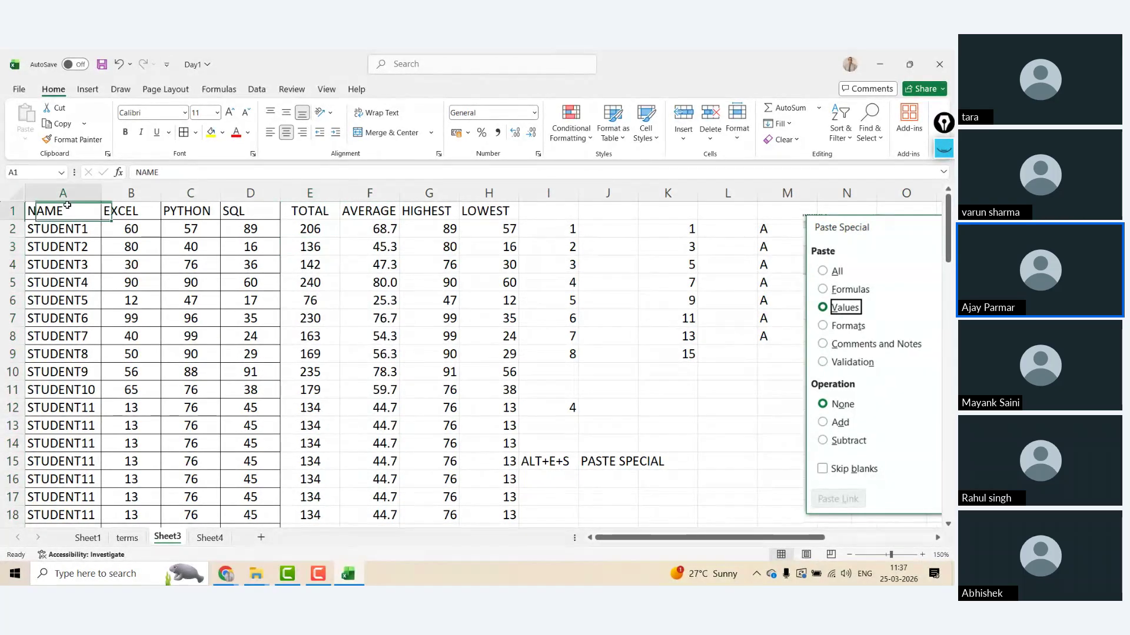
key("Right")
key("Right")
key("Right")
key("Right")
key("Left")
key("Left")
key("Left")
key("Left")
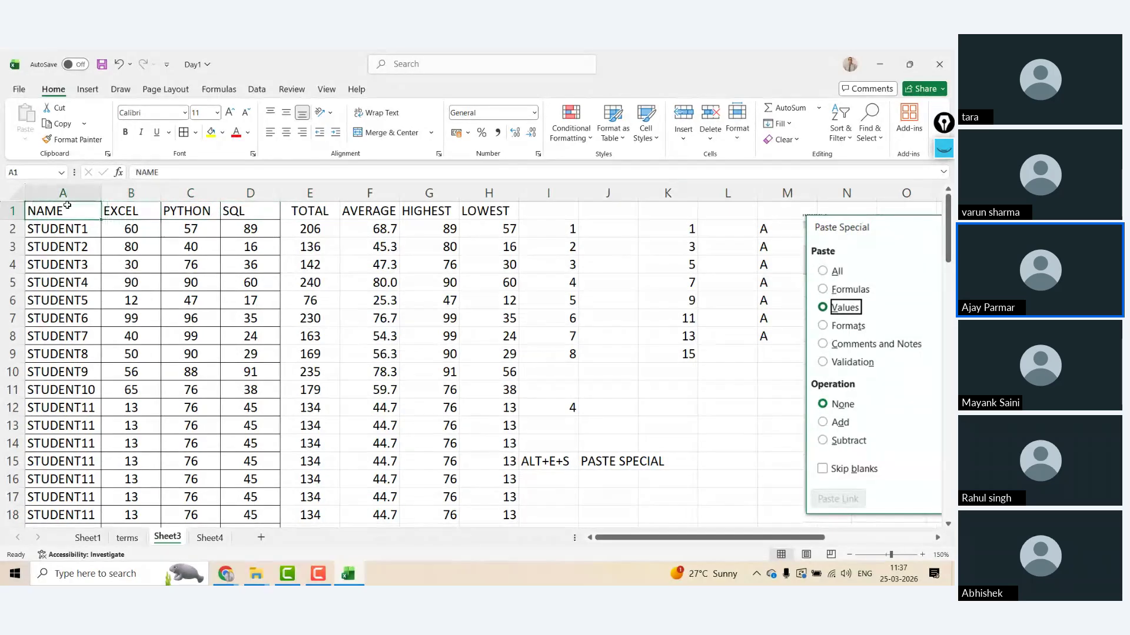
left_click(60, 263)
key("Right")
key("Right")
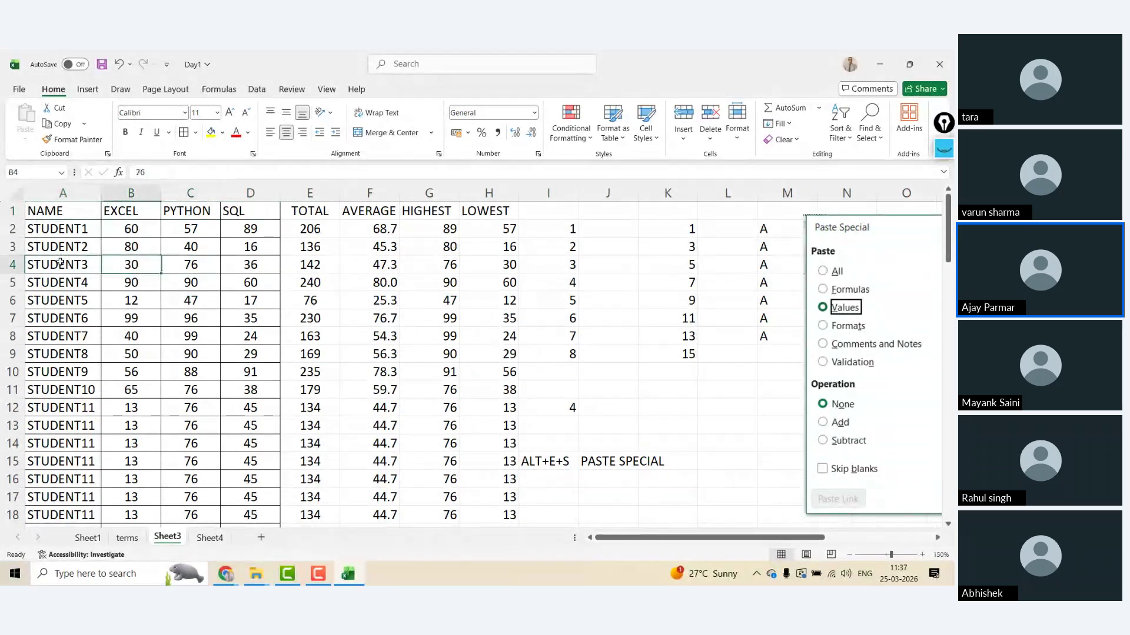
key("Left")
key("Up")
key("Up")
key("Up")
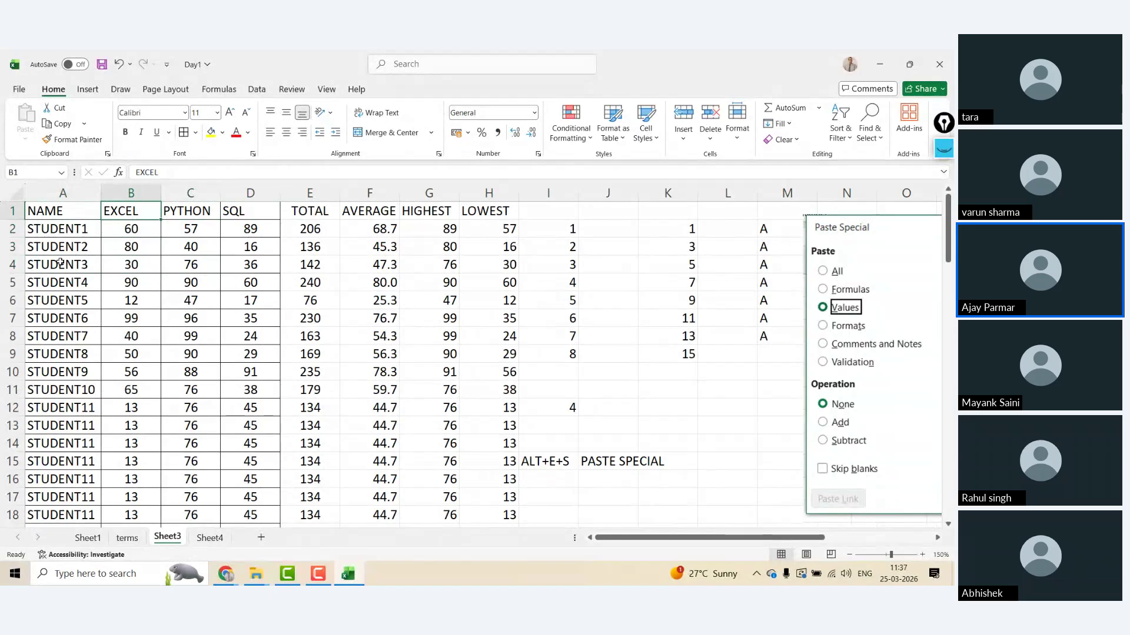
key("Down")
key("shift+Down")
key("shift+Down")
key("shift+Down")
key("shift+Down")
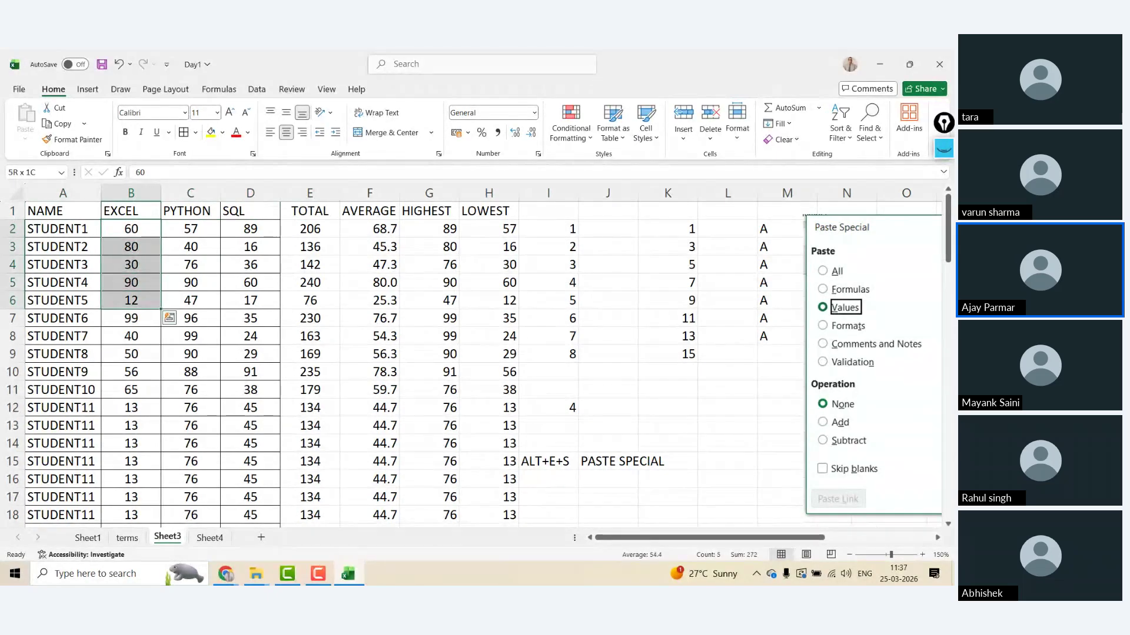
key("Up")
key("Right")
key("Right")
key("Right")
key("Right")
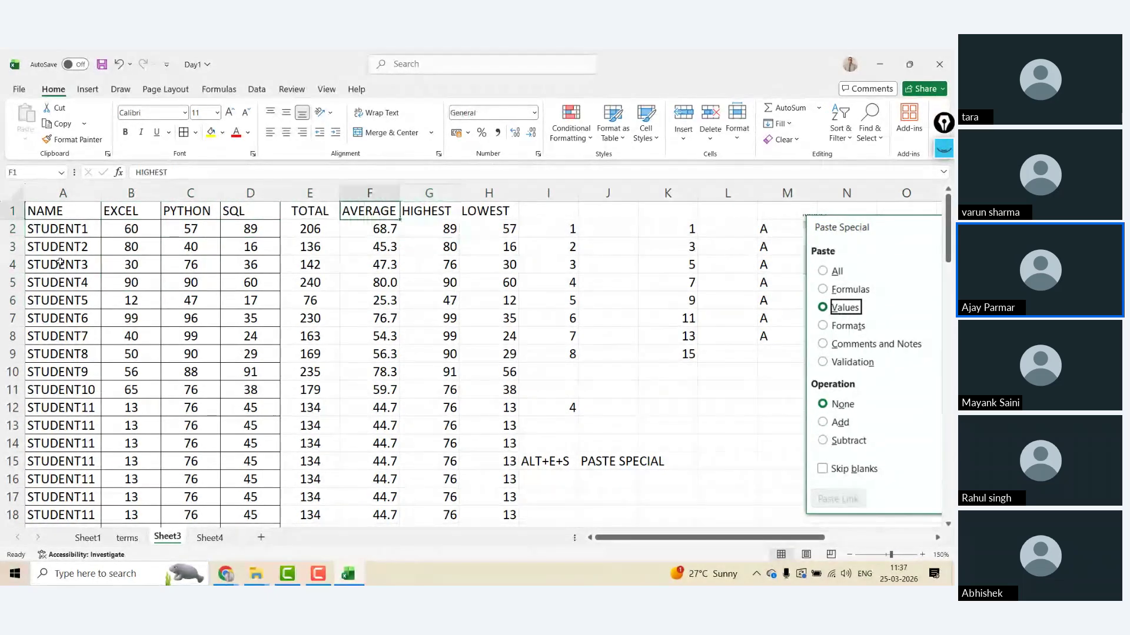
- Center-align the contents of the whole marks table from A1 to H85
key("Left")
key("Left")
key("Left")
key("Left")
key("Left")
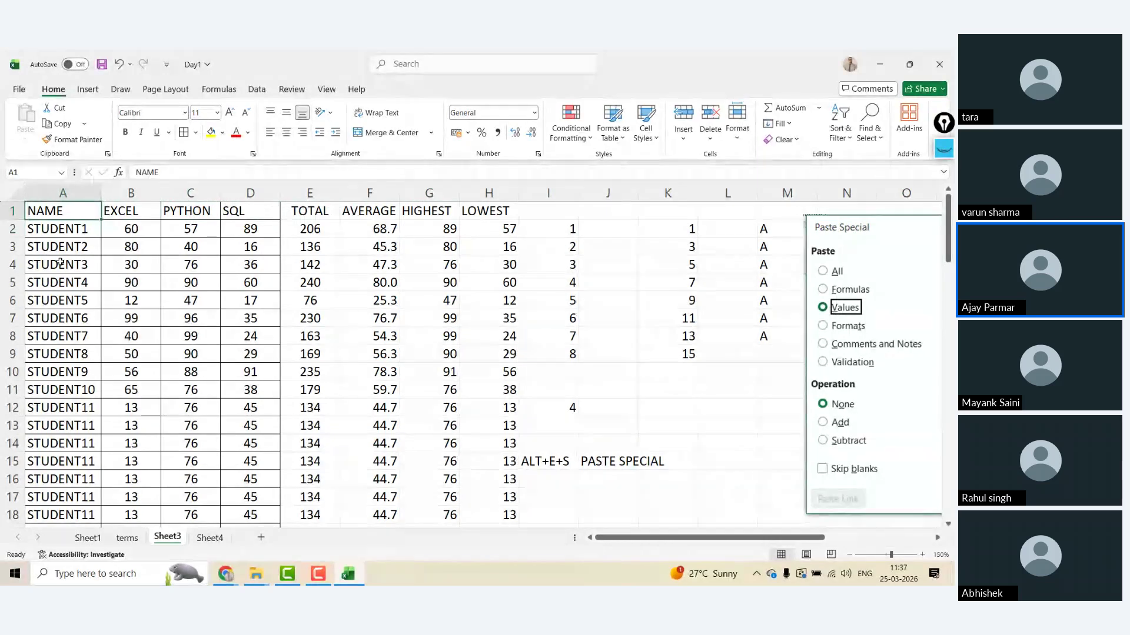
key("ctrl+shift+Right")
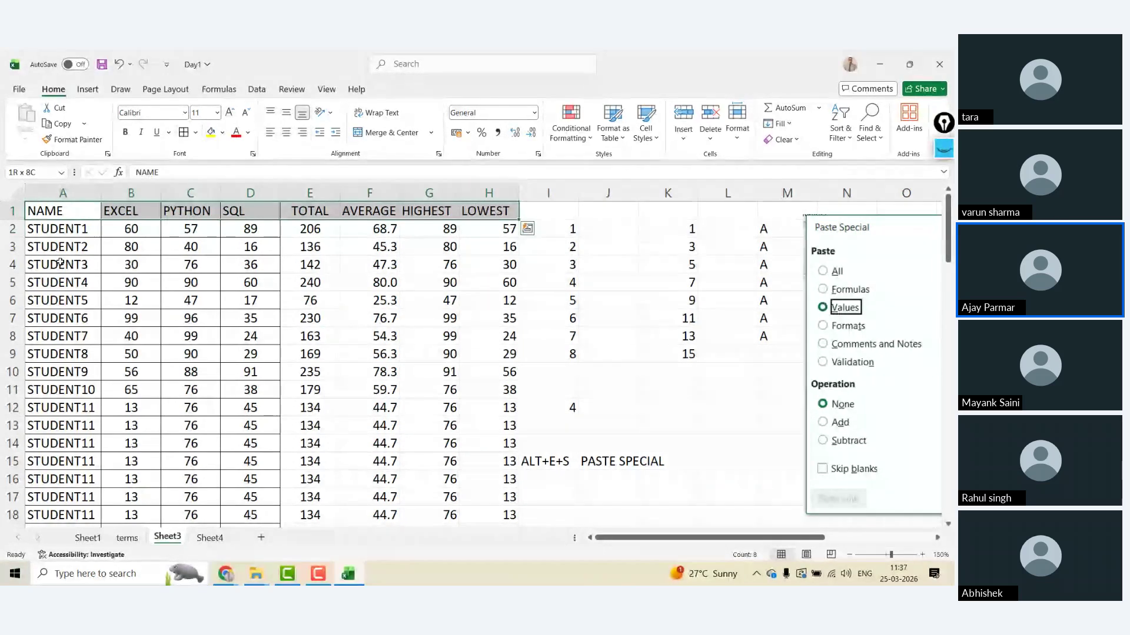
key("ctrl+shift+Down")
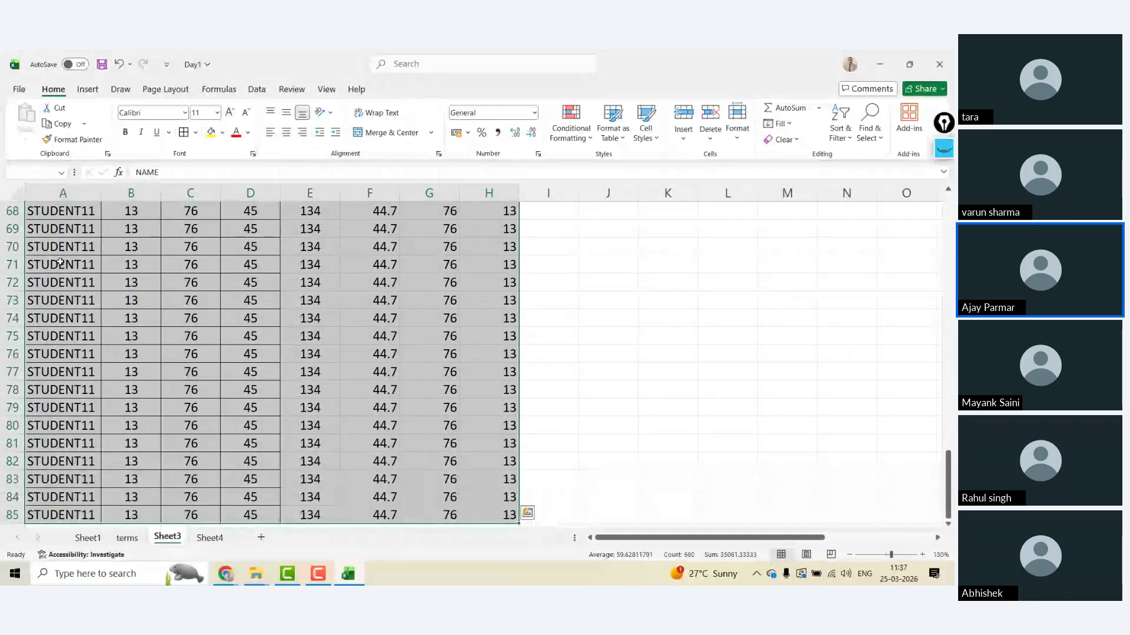
key("ctrl+c")
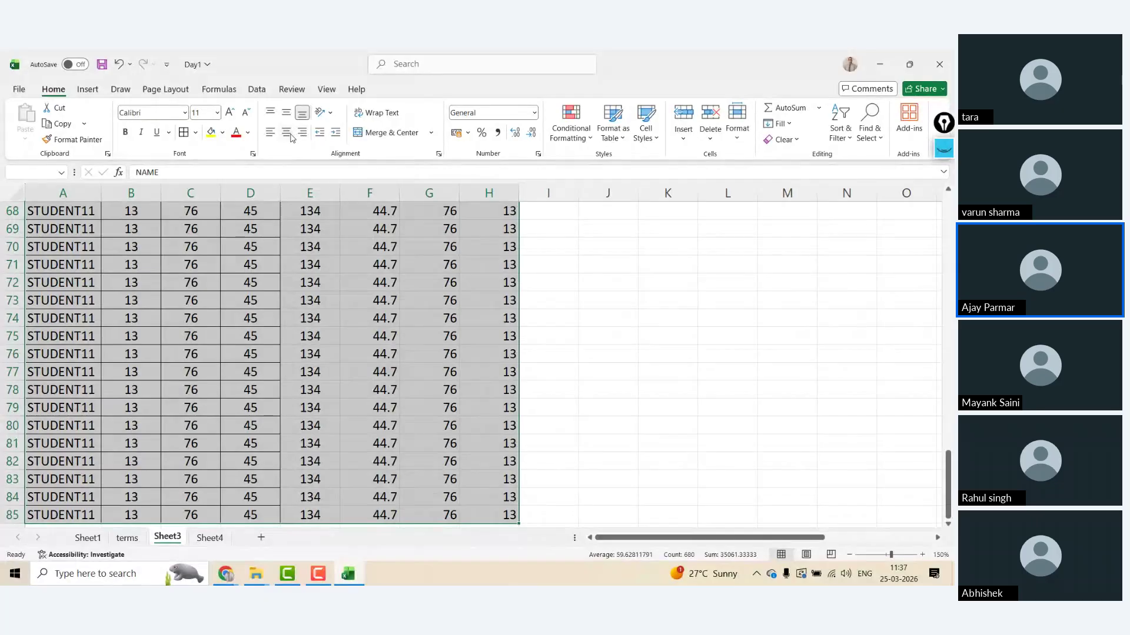
left_click(287, 134)
key("alt+e")
key("s")
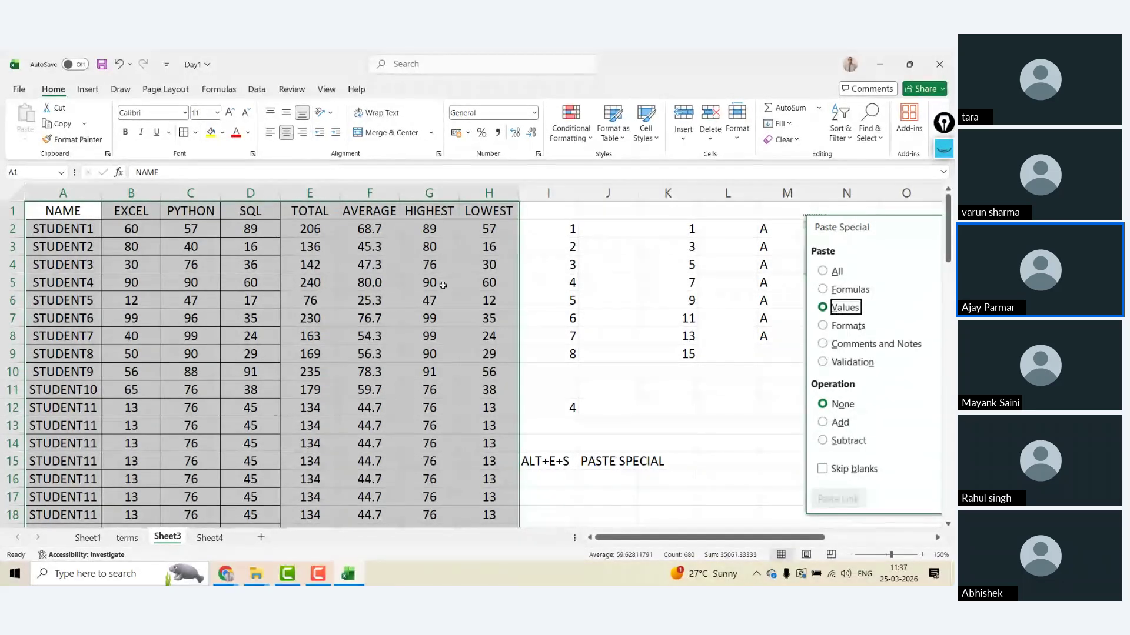
- Apply All Borders to the whole marks table from A1 to H85
left_click(196, 133)
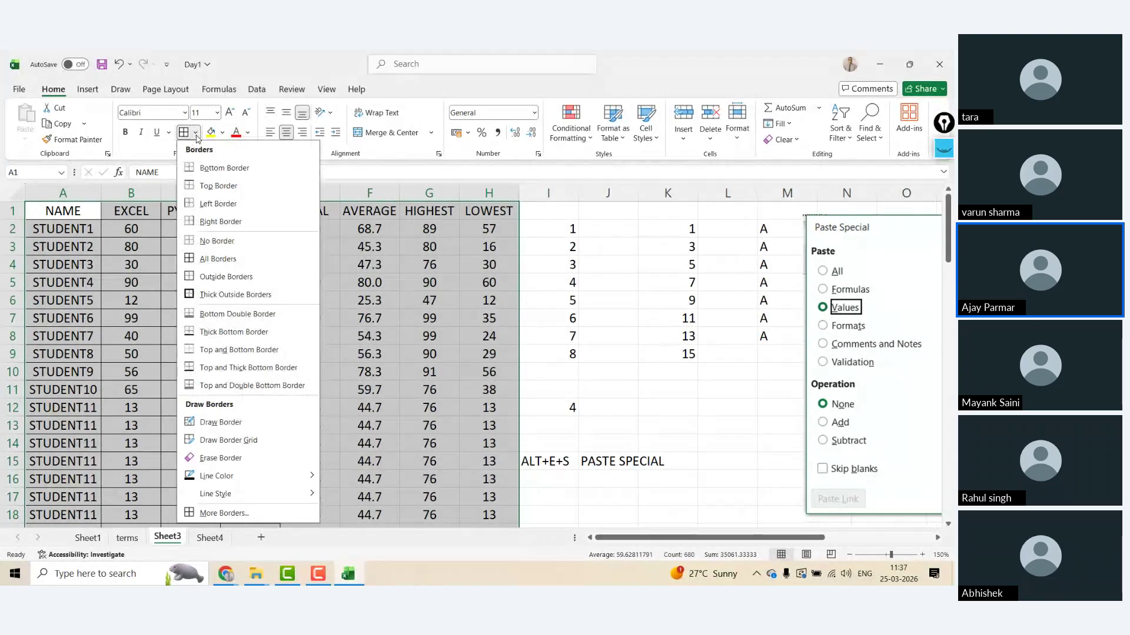
left_click(192, 260)
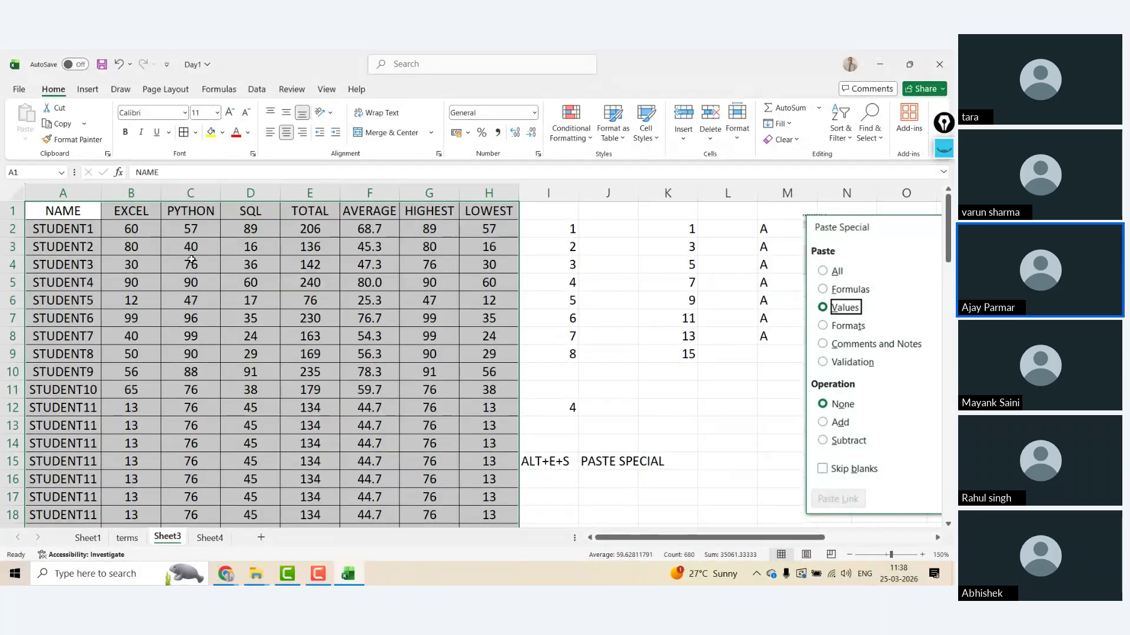
left_click(251, 253)
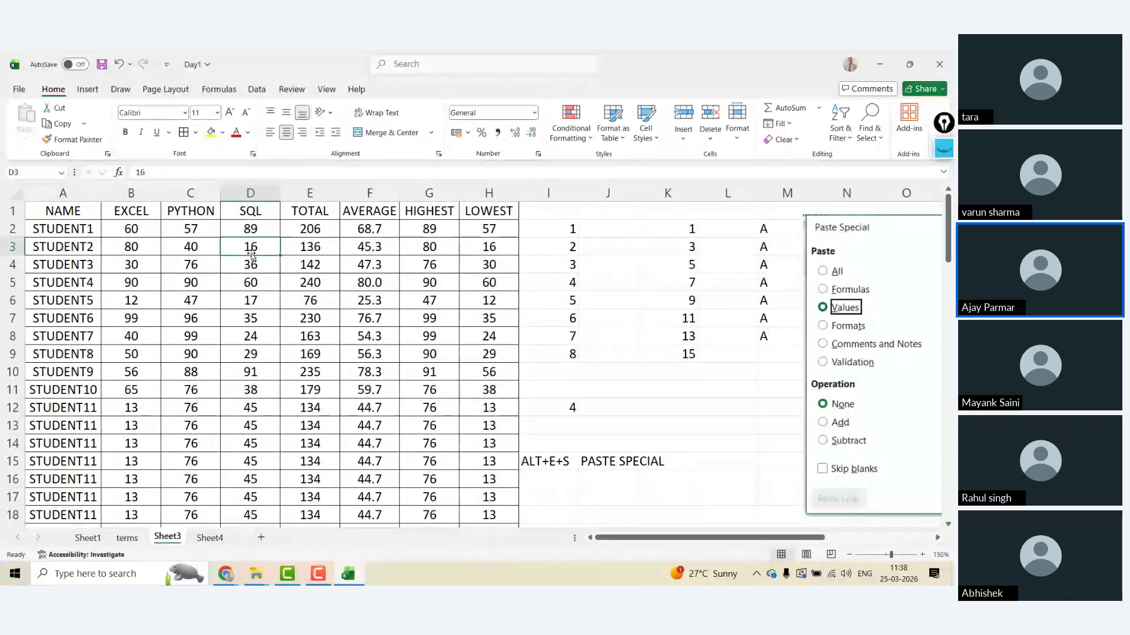
- Hide the gridlines of Sheet3
left_click(624, 244)
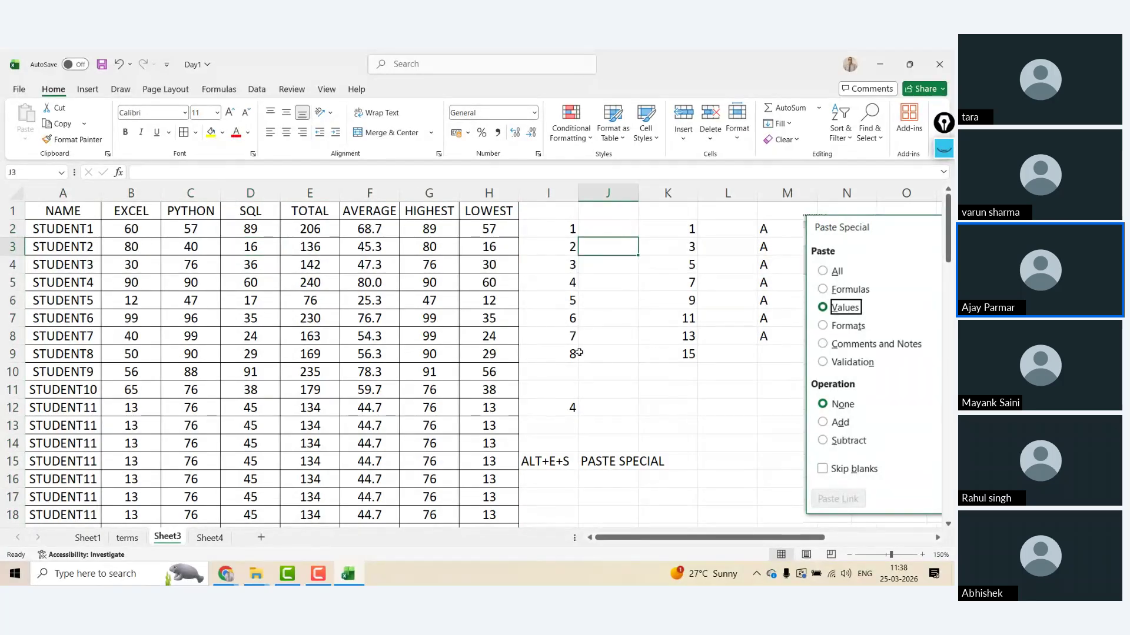
left_click(326, 94)
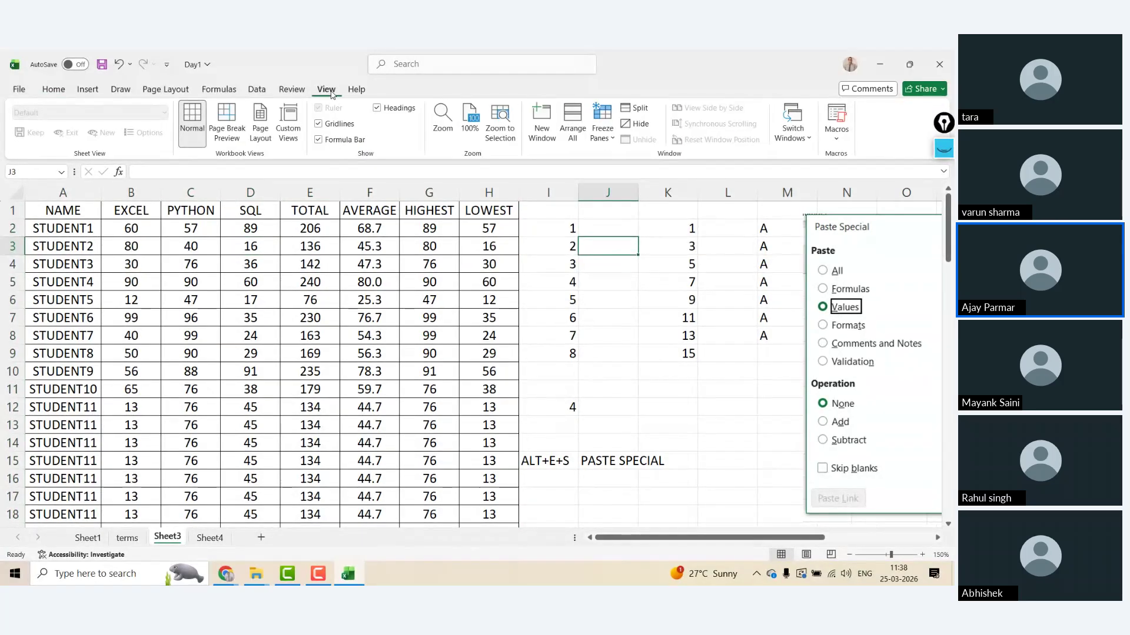
left_click(333, 125)
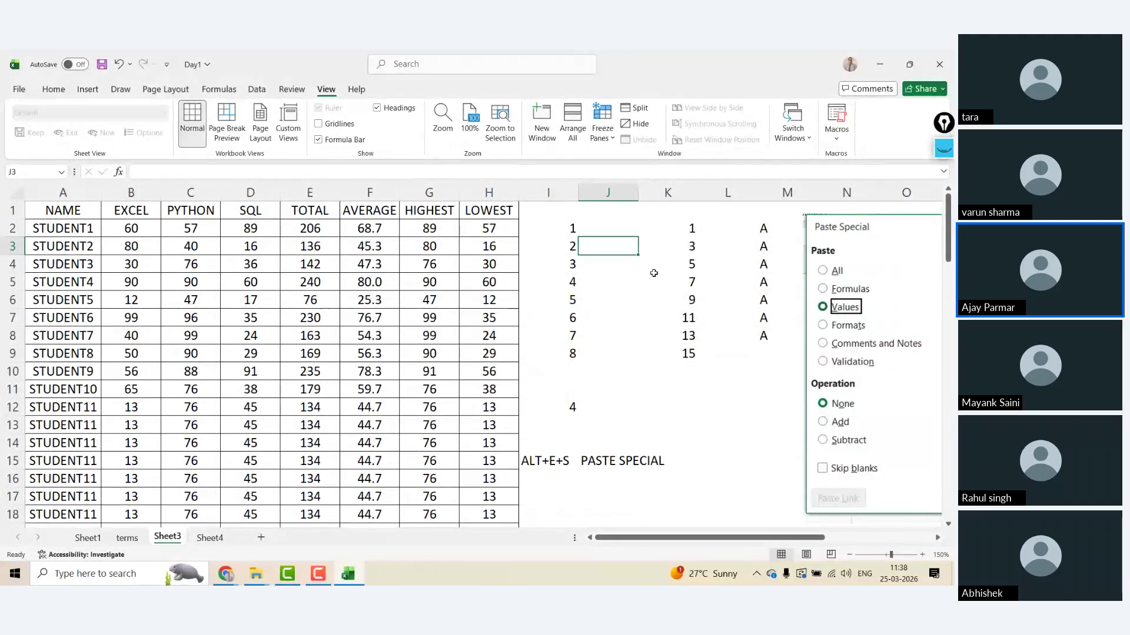
left_click(614, 358)
key("Up")
key("Up")
key("Up")
key("Up")
key("Up")
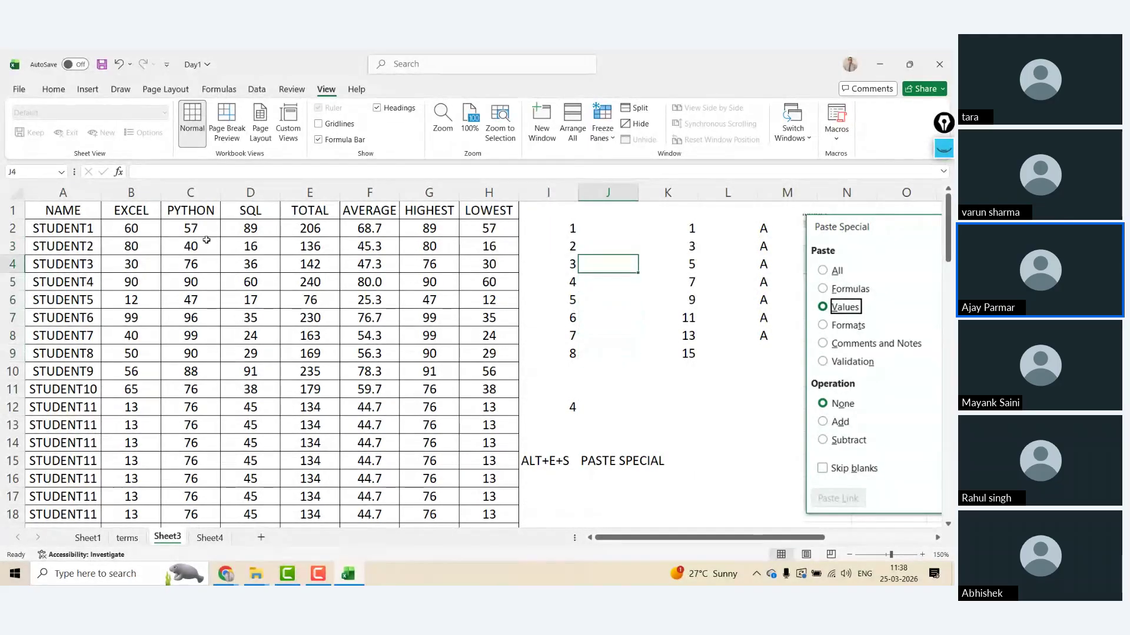
left_click(69, 210)
key("Right")
key("Right")
key("Down")
key("Down")
key("Down")
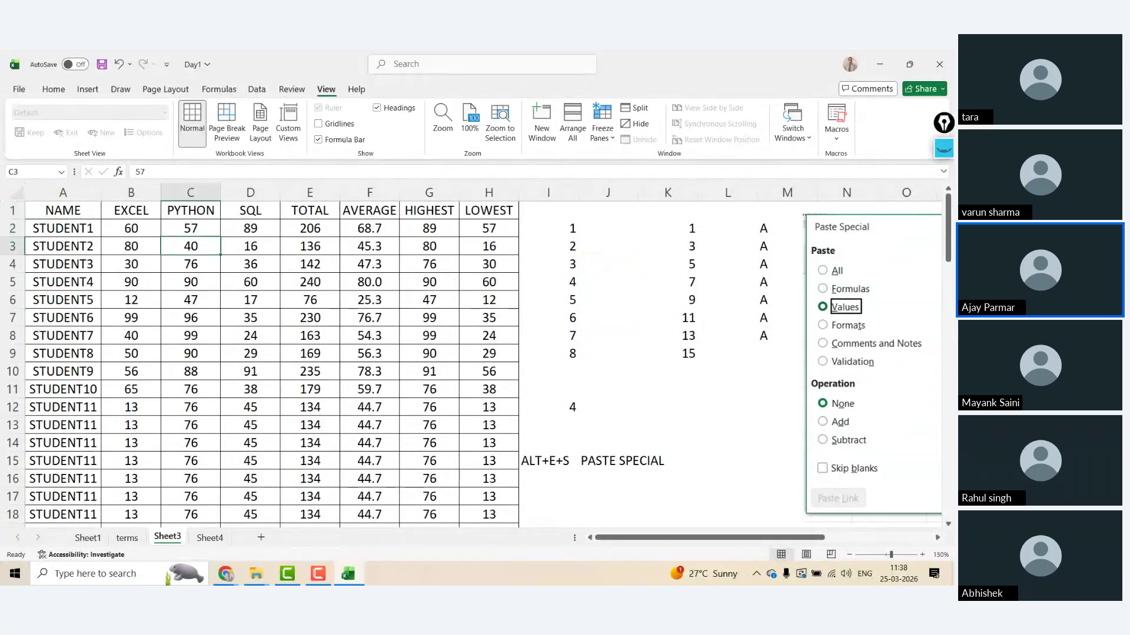
key("Left")
key("Left")
key("Up")
key("Up")
key("Up")
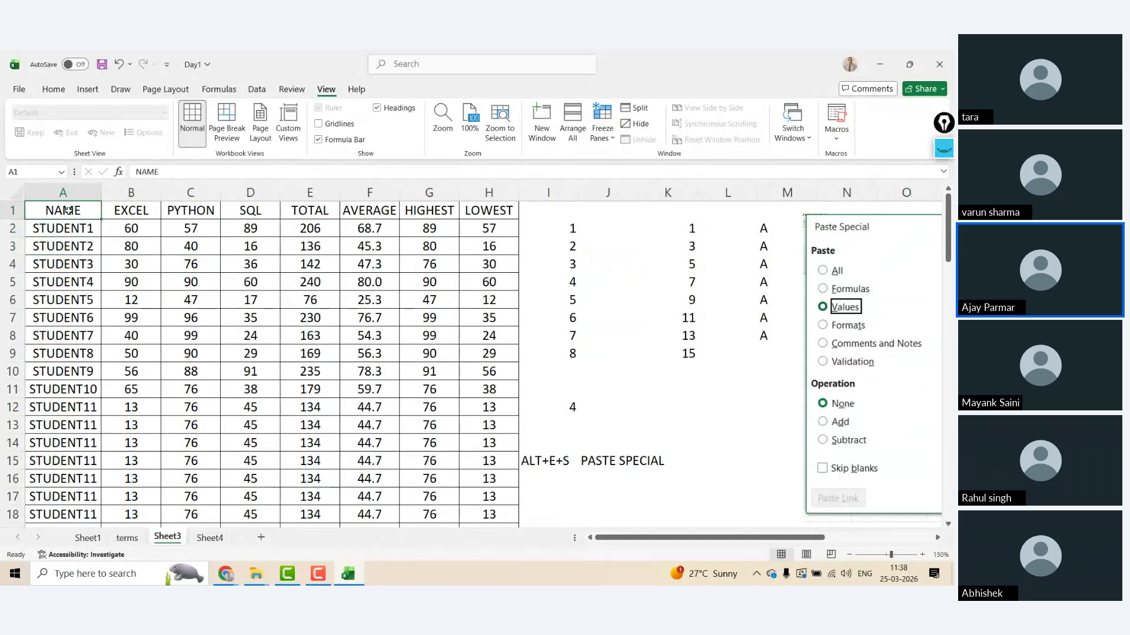
key("ctrl+shift+Right")
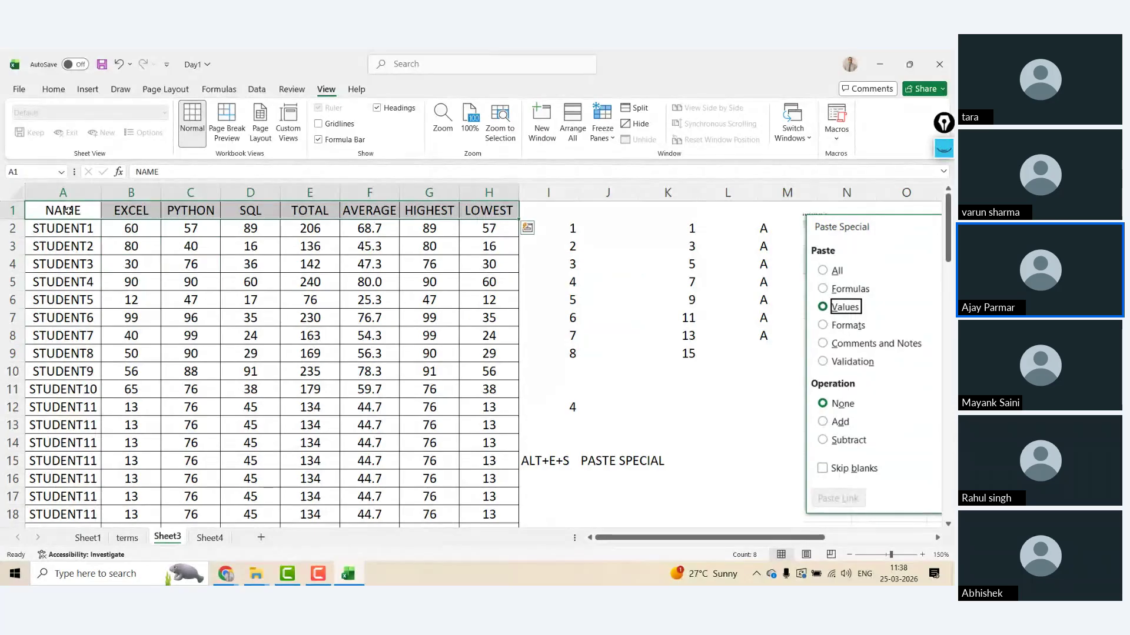
key("Right")
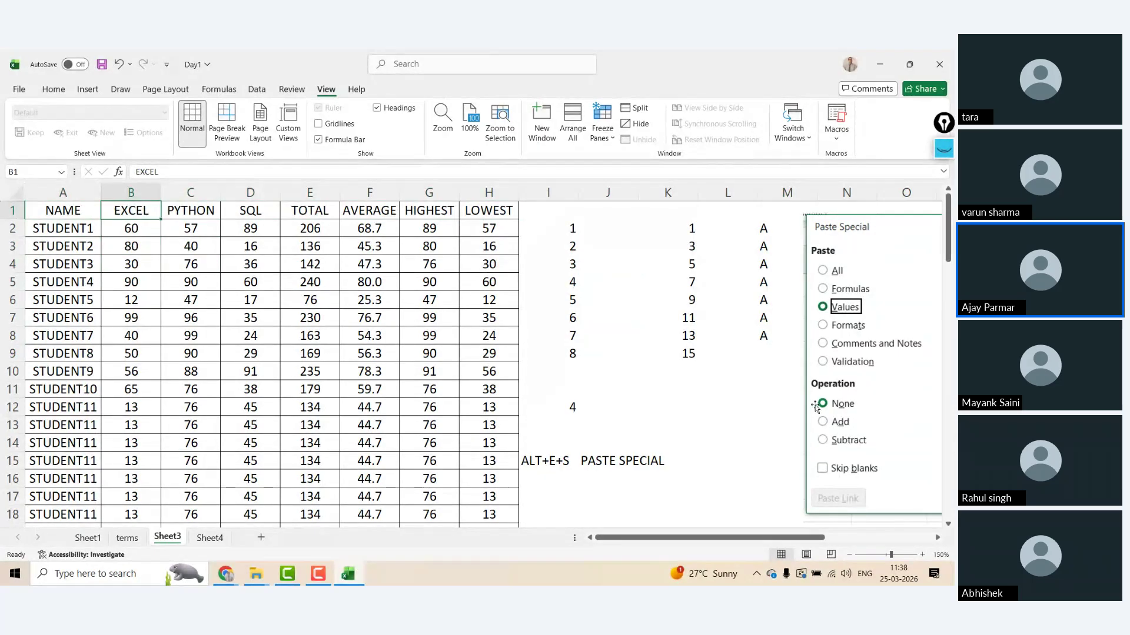
- Shrink the Paste Special picture slightly from its upper corner and reposition it just beside column M
left_click_drag(888, 467, 875, 469)
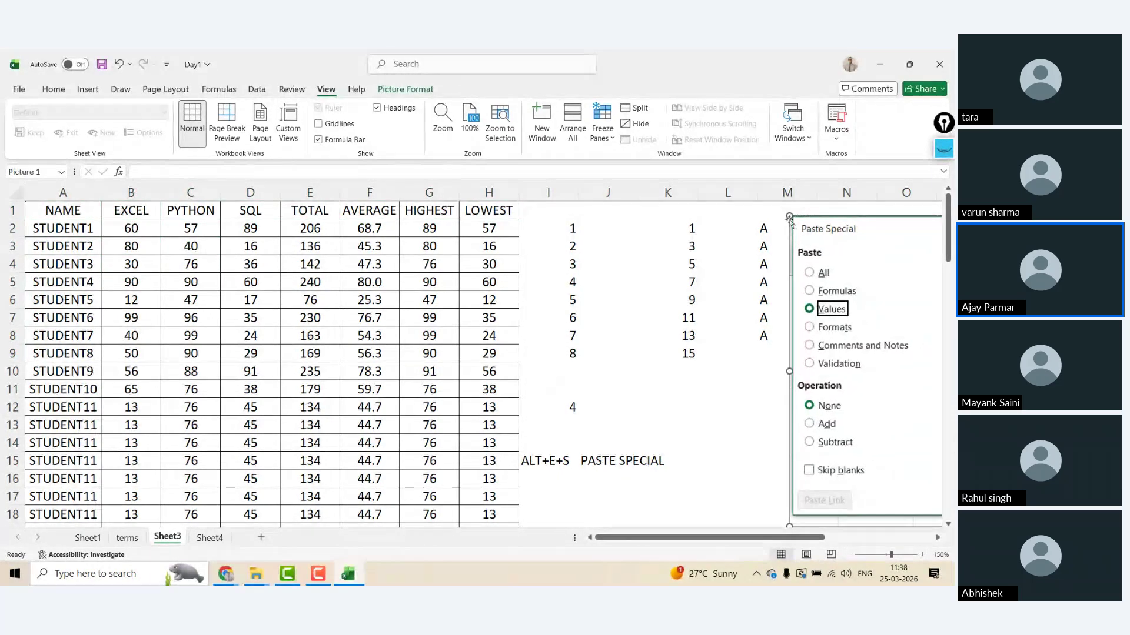
left_click_drag(788, 233, 826, 259)
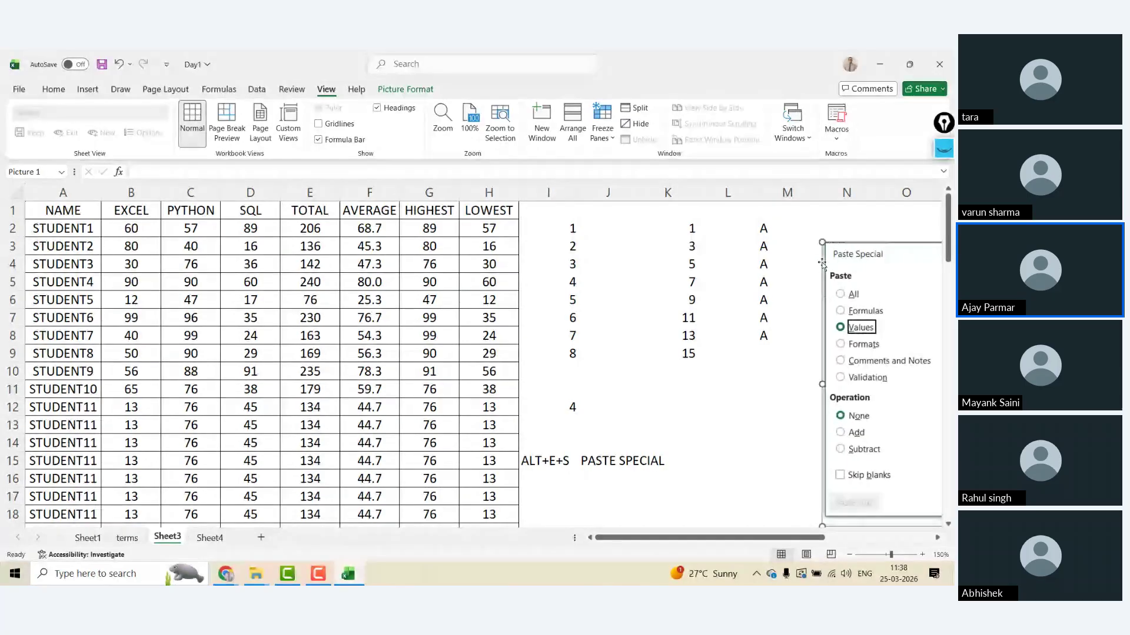
left_click_drag(870, 408, 842, 385)
- Select the whole marks table from A1 across to LOWEST and down to row 85
left_click(75, 210)
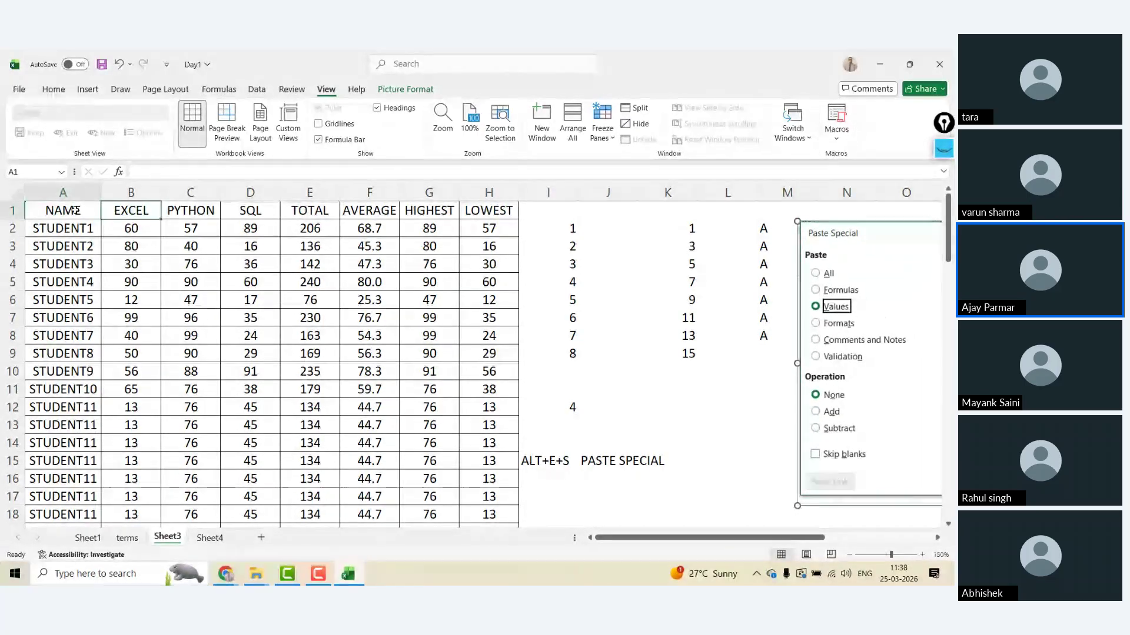
key("ctrl+shift+Right")
key("ctrl+shift+Down")
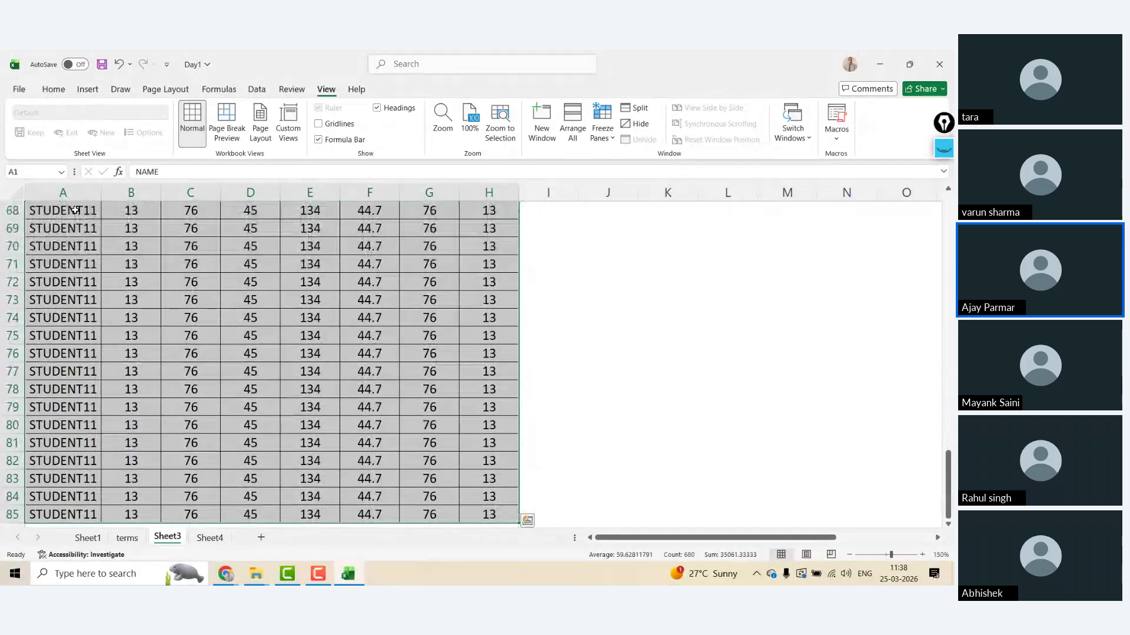
key("ctrl+shift+Up")
key("ctrl+shift+Down")
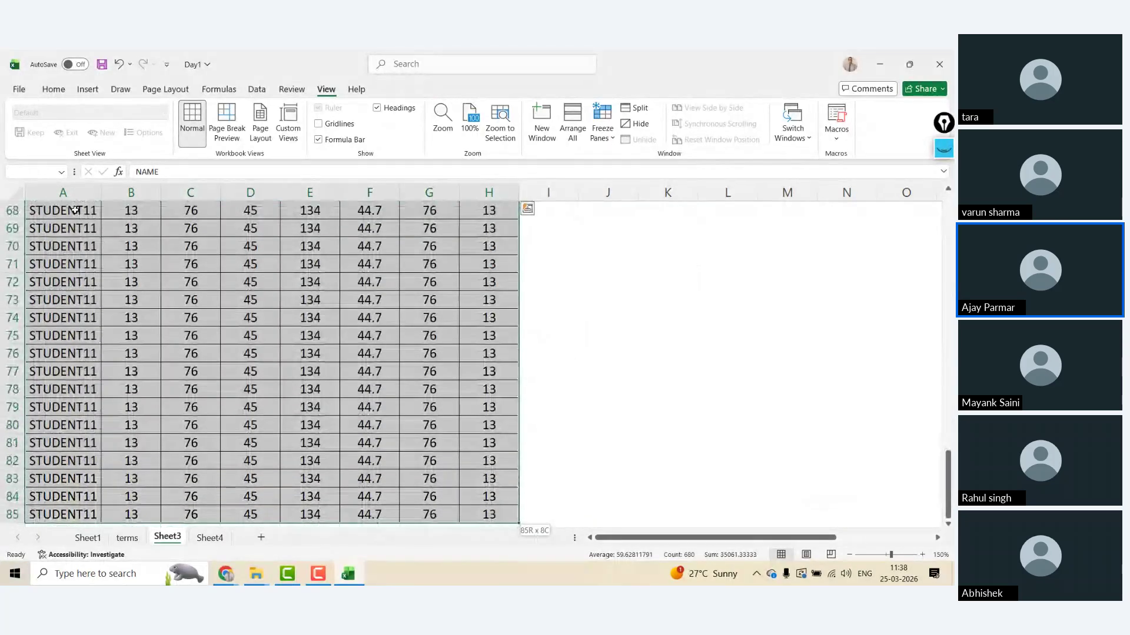
key("ctrl+shift+Up")
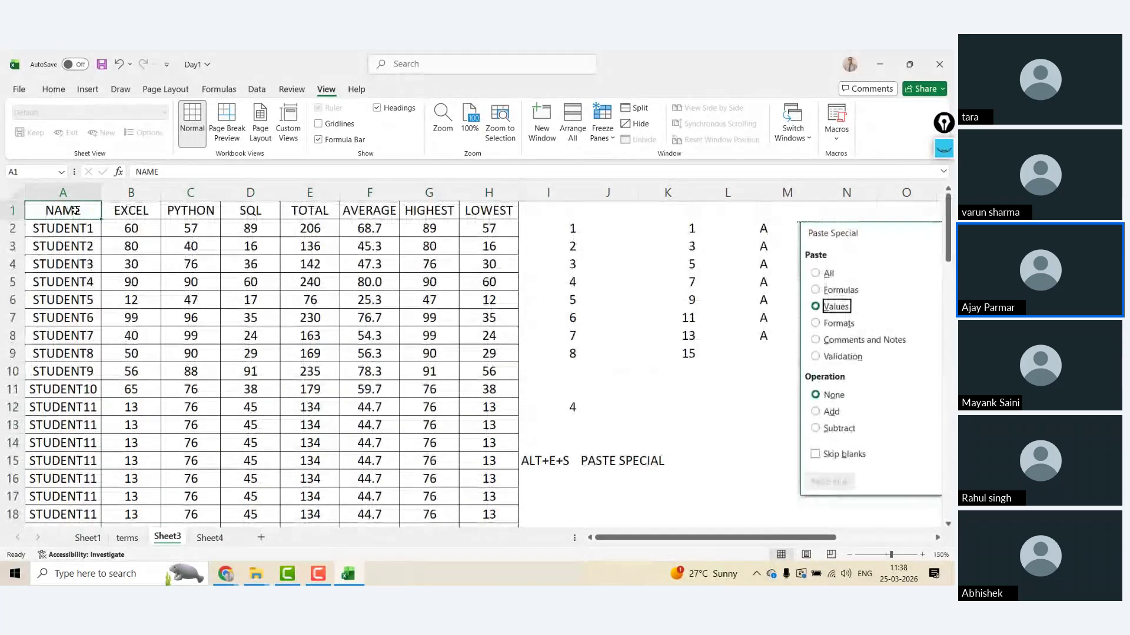
key("ctrl+shift+Right")
key("ctrl+shift+Down")
key("Down")
key("Up")
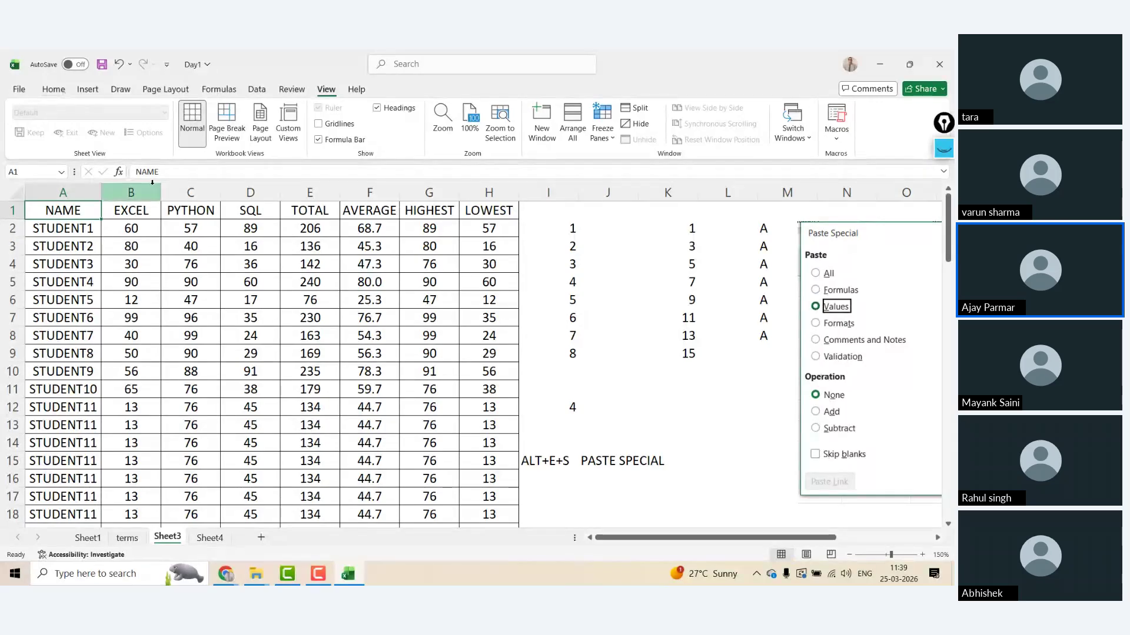
key("Return")
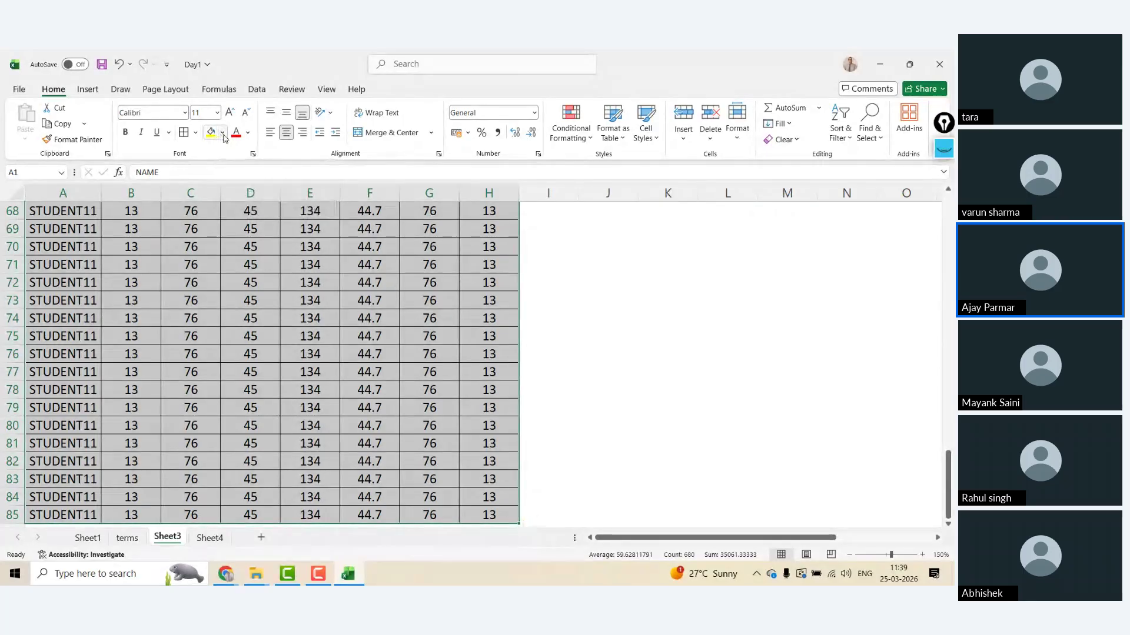
- Preview the available fill and font colors on the selected marks table without applying any
left_click(222, 133)
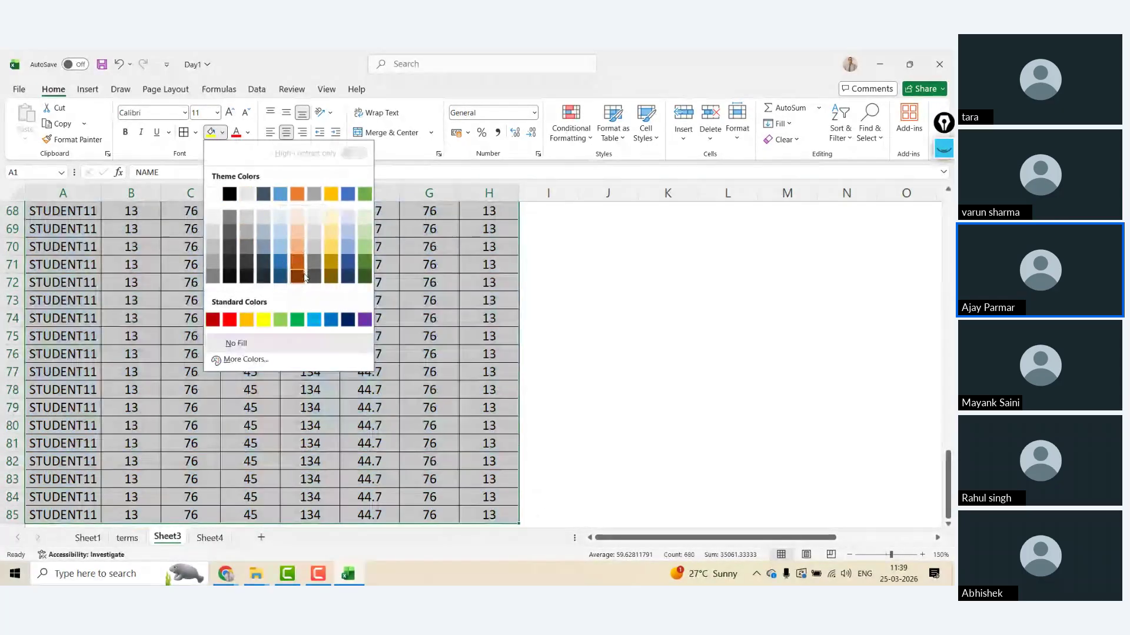
left_click(248, 133)
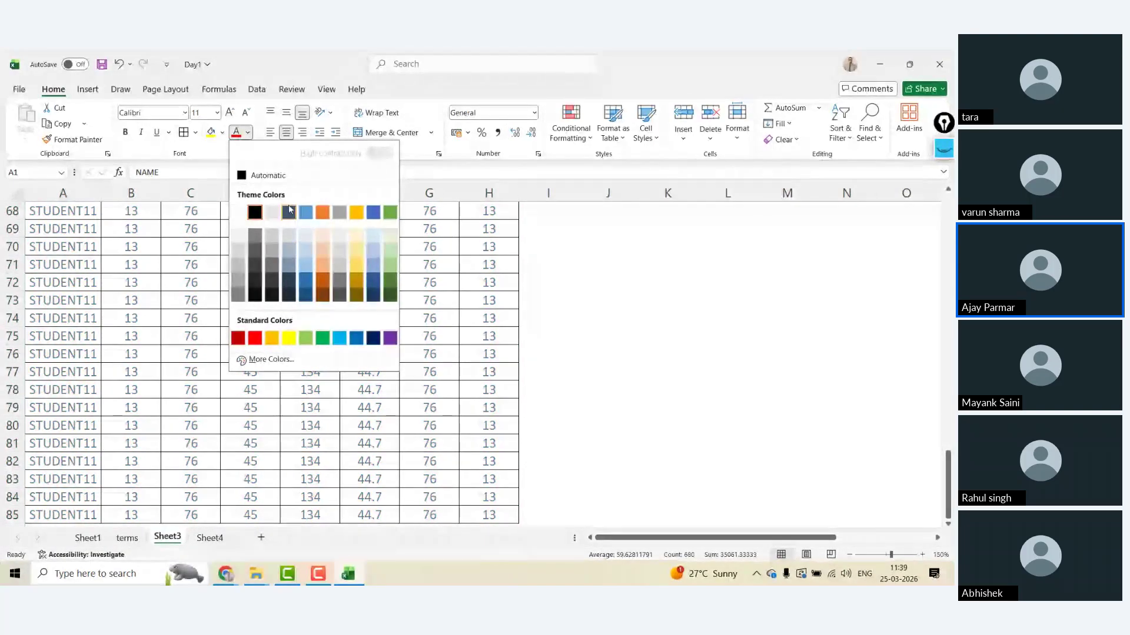
left_click(222, 138)
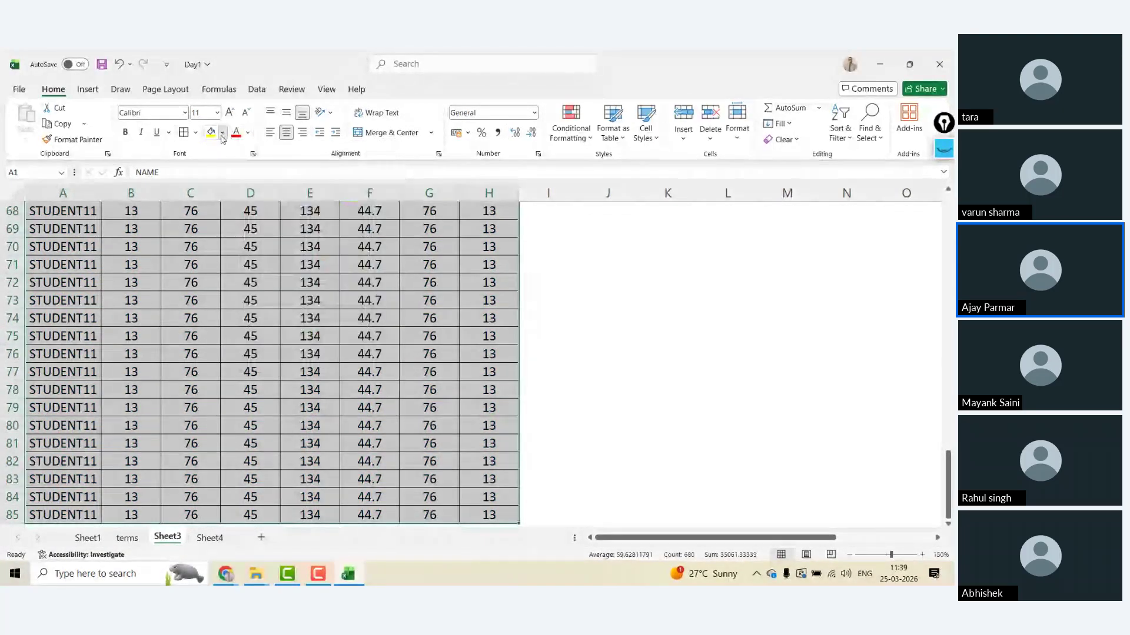
left_click(222, 133)
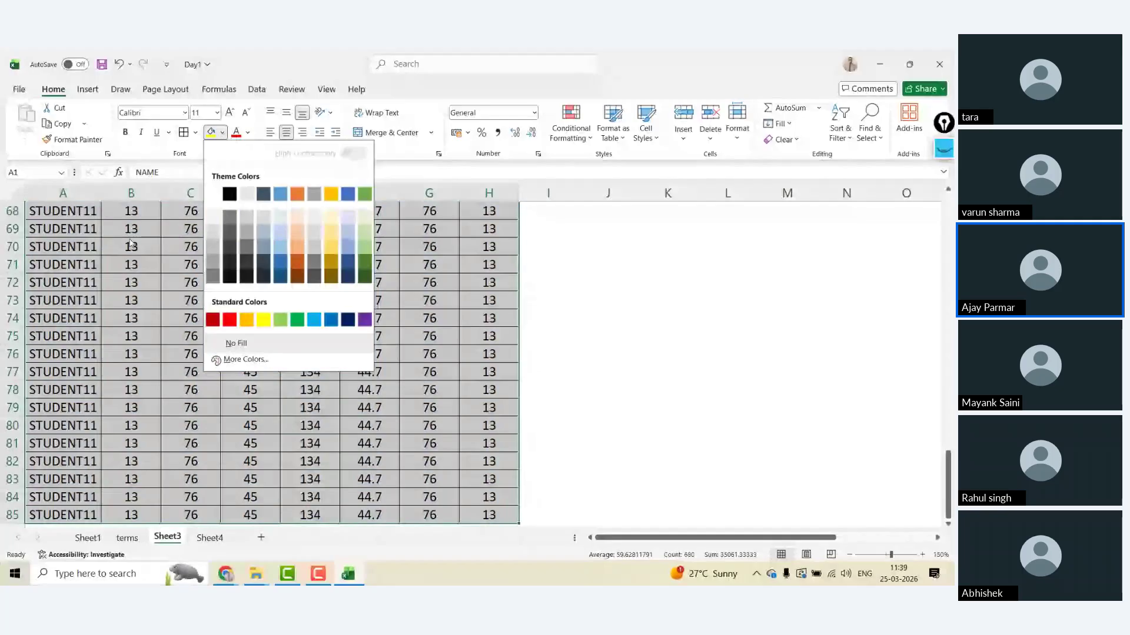
key("Escape")
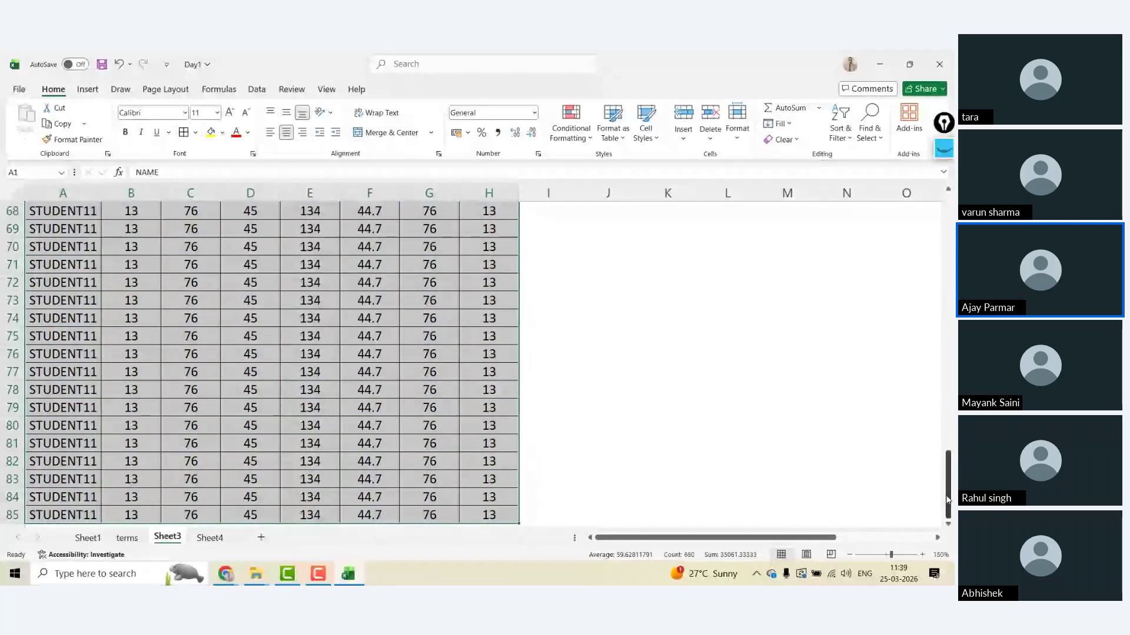
left_click_drag(950, 497, 952, 239)
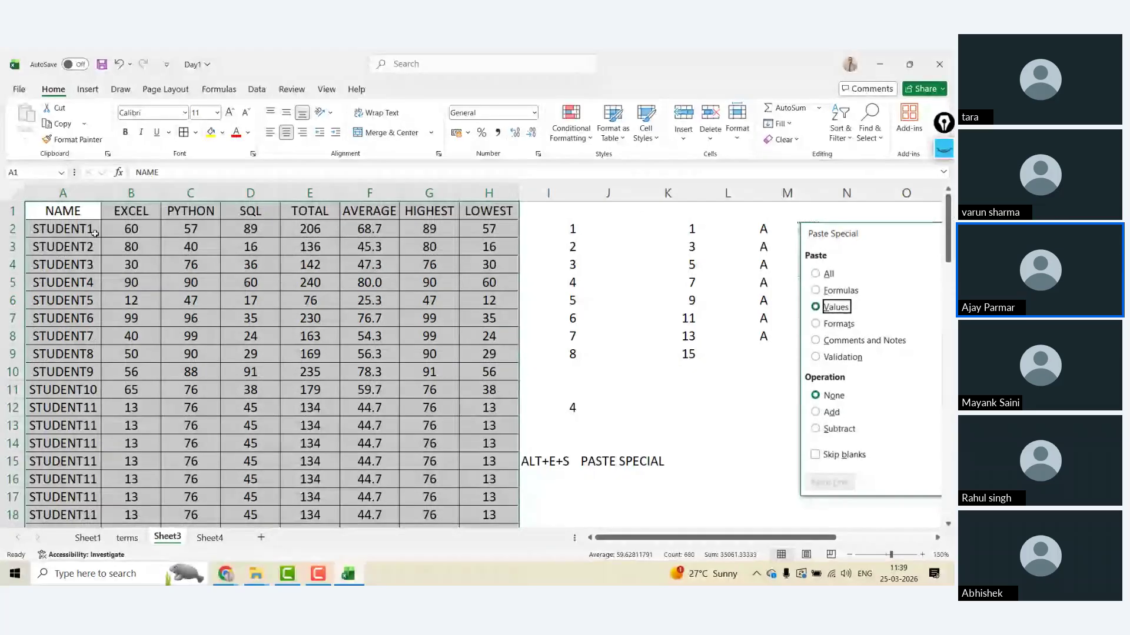
left_click(191, 265)
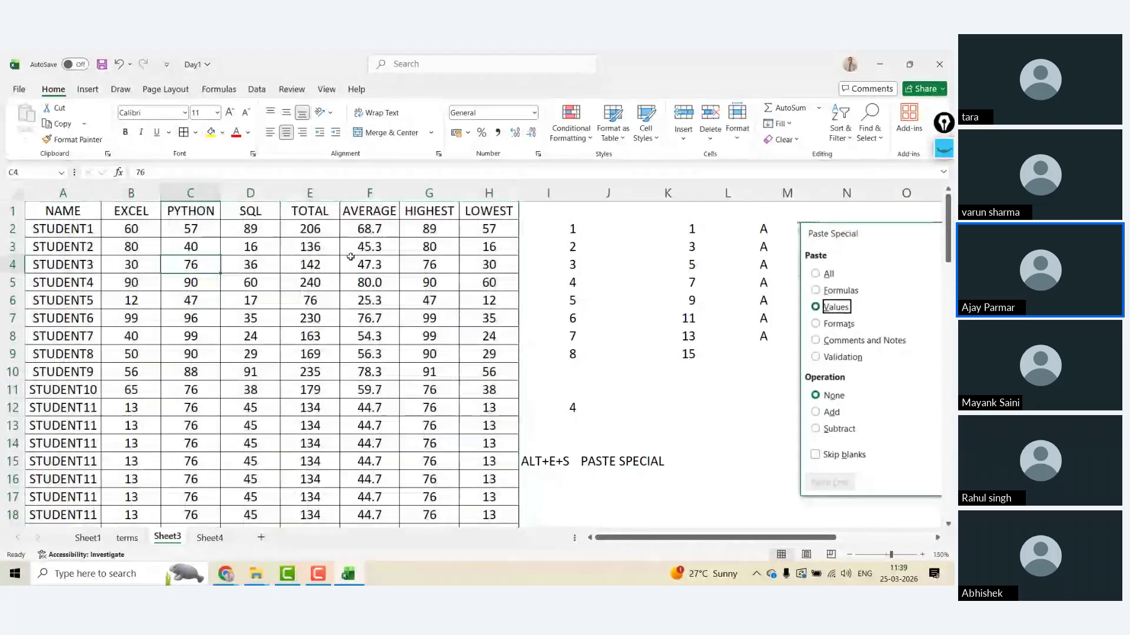
left_click(350, 257)
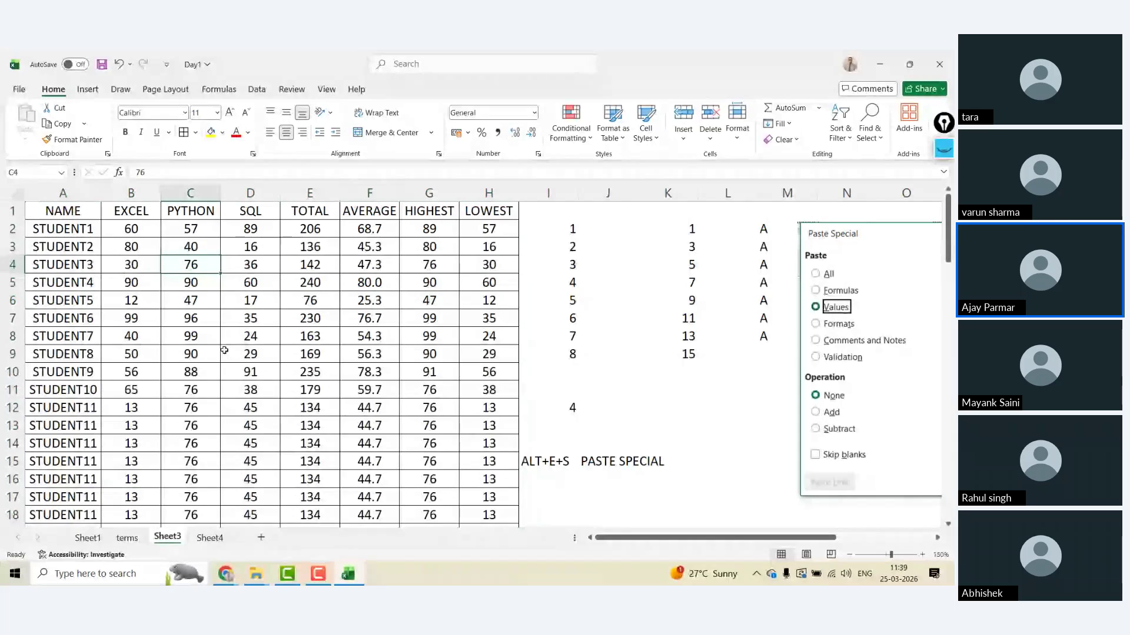
left_click(229, 241)
key("ctrl+c")
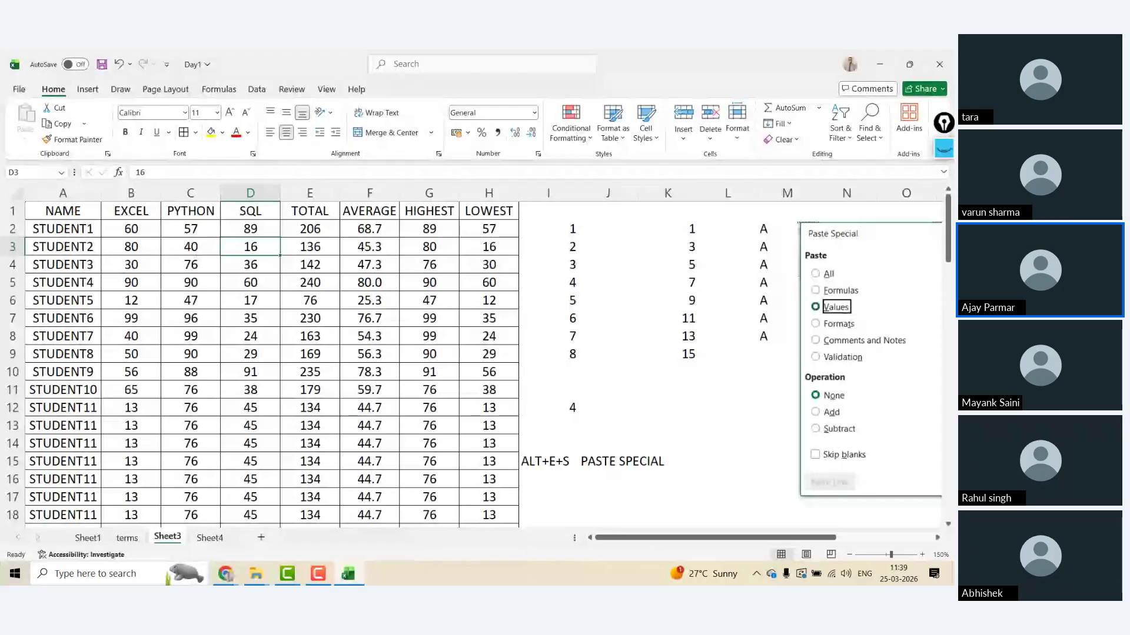
left_click(281, 300)
left_click(188, 318)
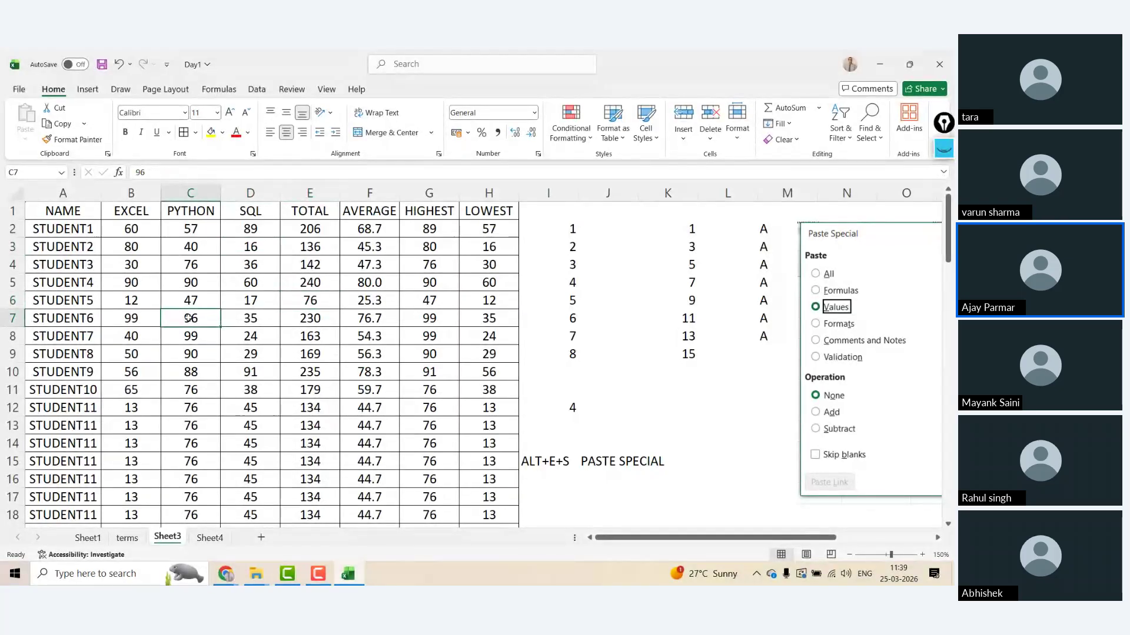
left_click(88, 89)
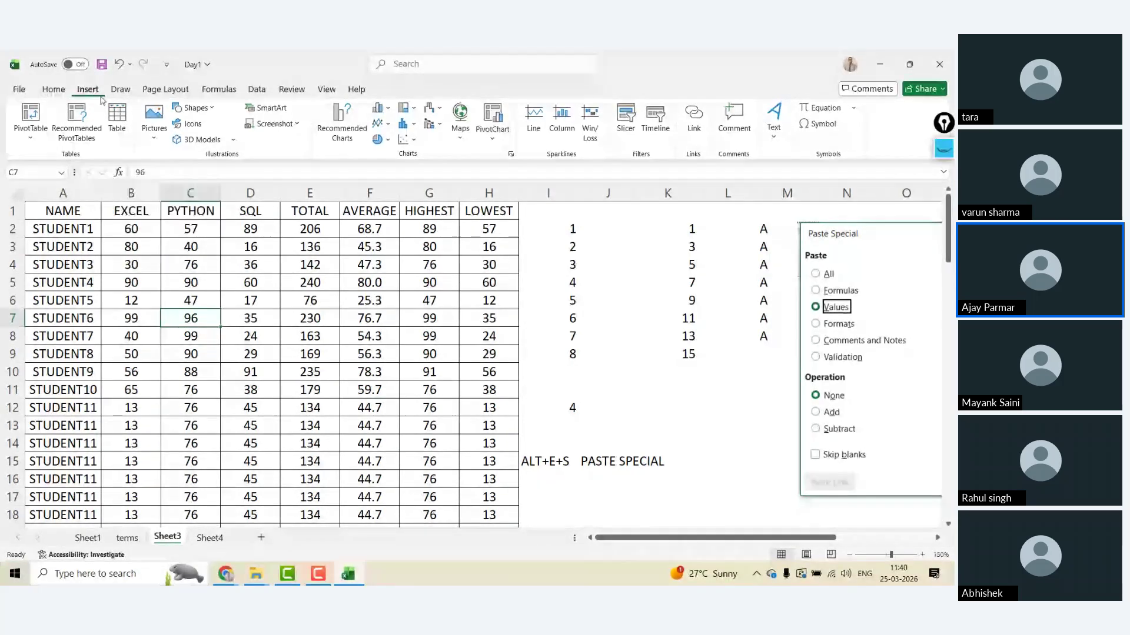
left_click(118, 117)
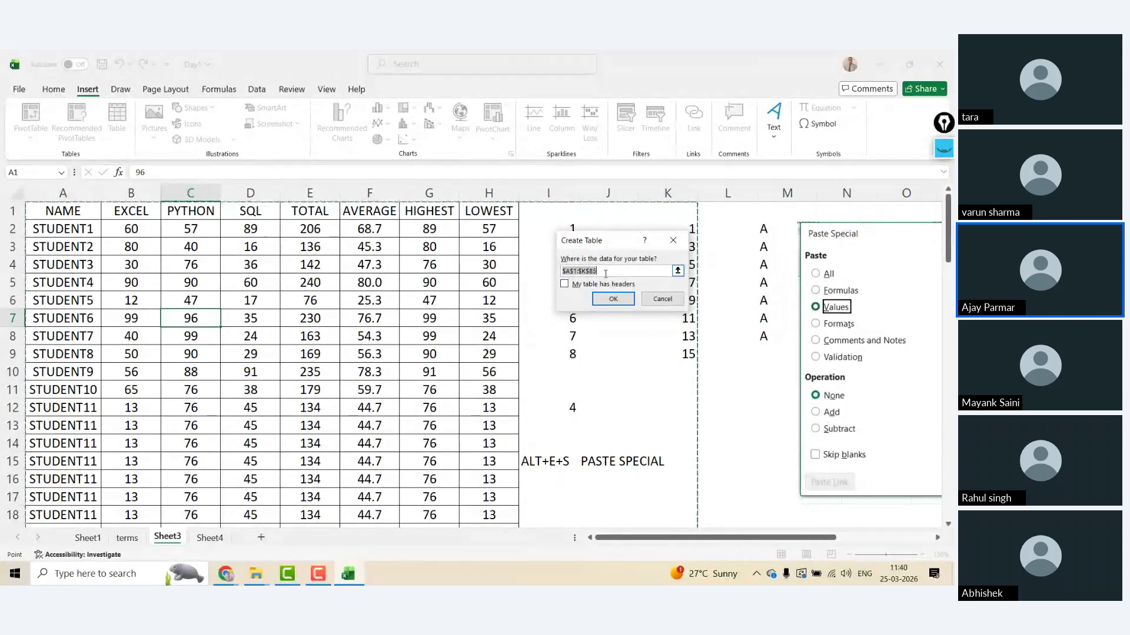
key("BackSpace")
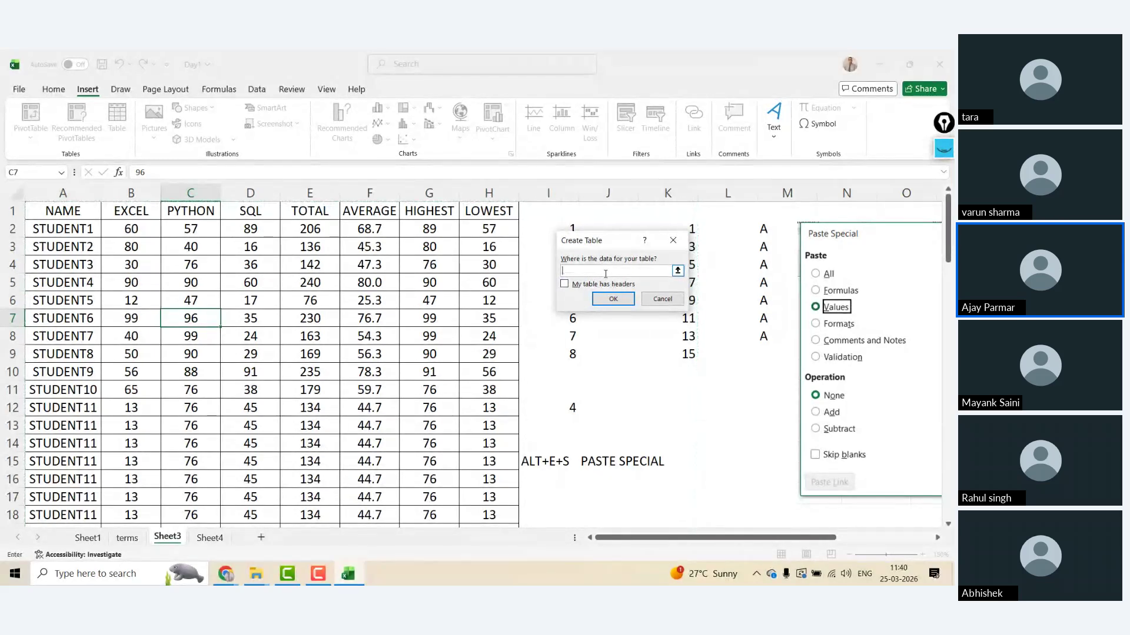
left_click(64, 209)
key("ctrl+shift+Right")
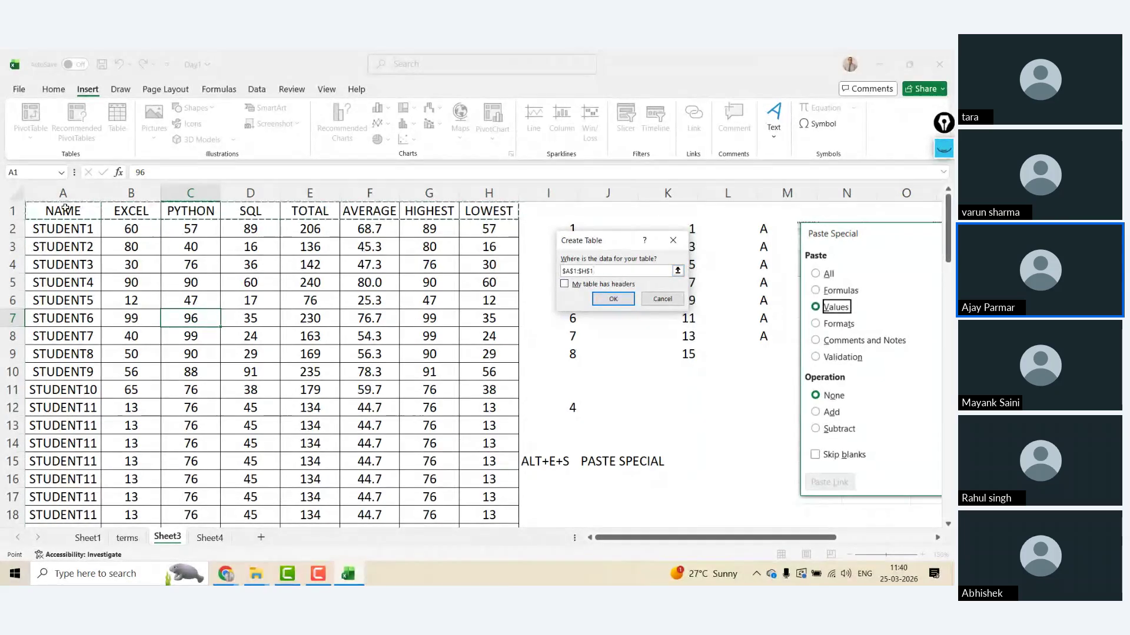
key("ctrl+shift+Down")
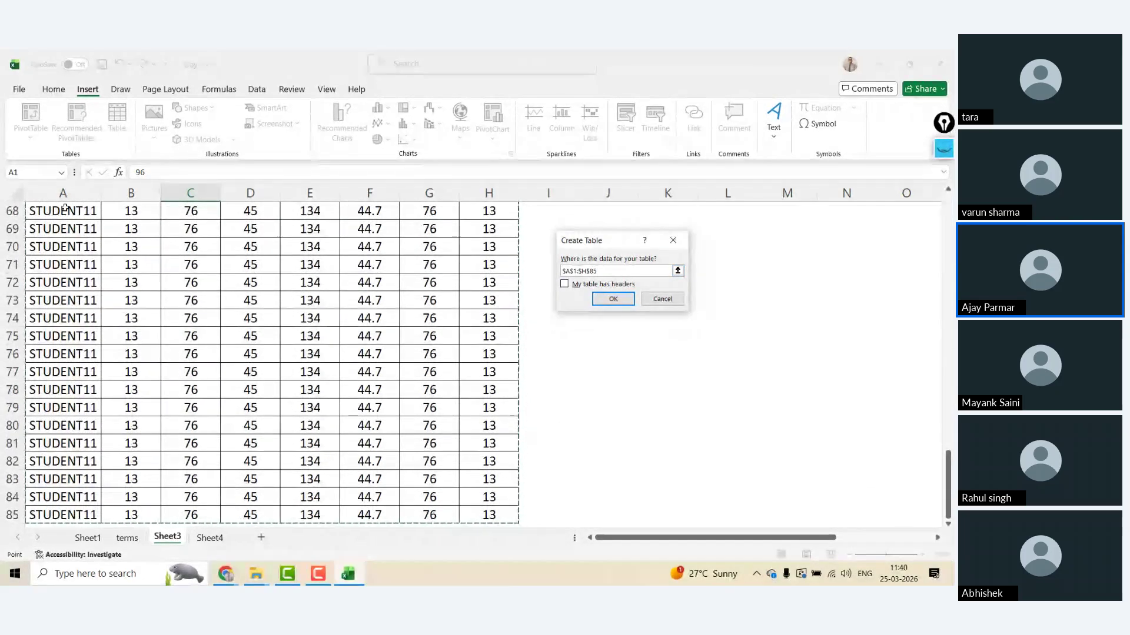
left_click(566, 285)
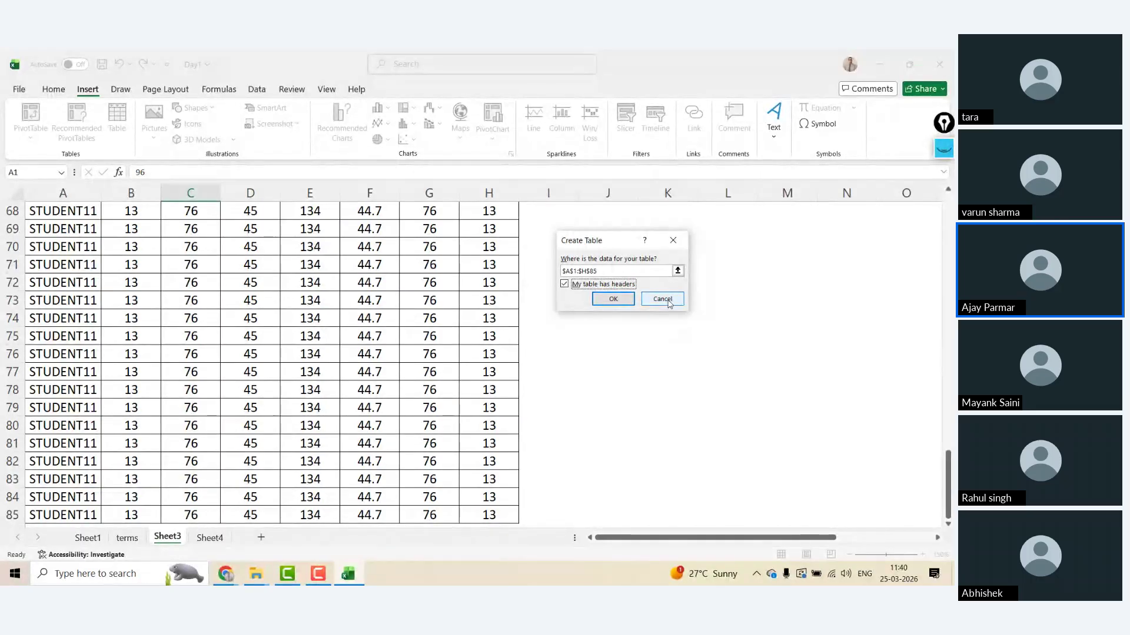
left_click(663, 299)
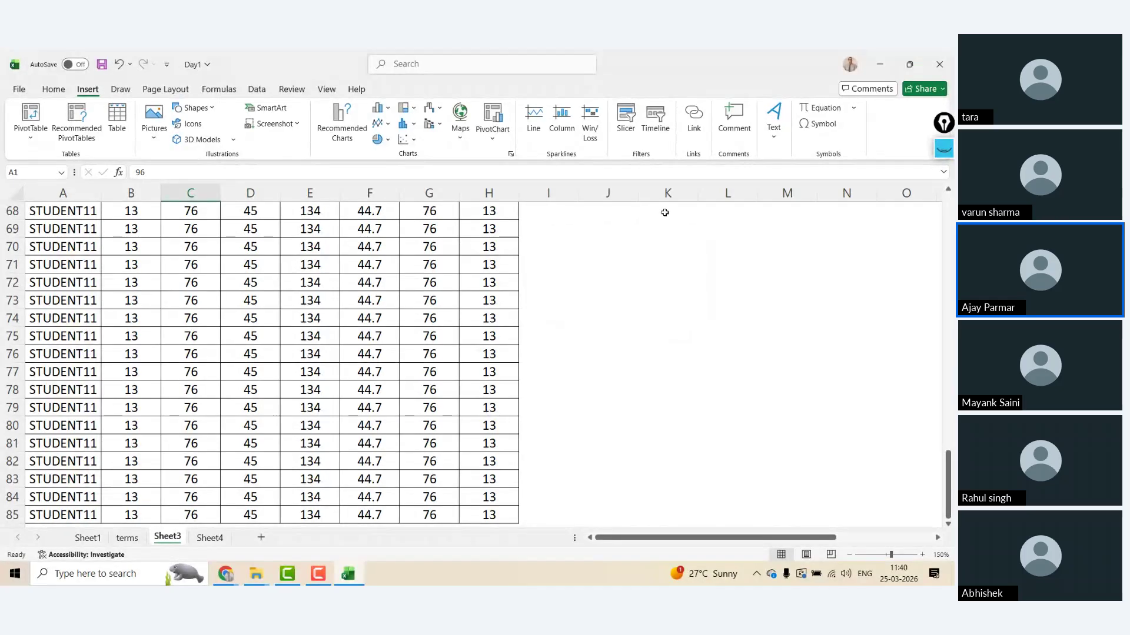
left_click(671, 212)
key("Up")
key("Up")
key("Up")
key("Up")
key("Up")
key("Up")
key("Up")
key("Up")
key("Up")
key("Up")
key("Up")
key("Up")
key("Up")
key("Up")
key("Up")
key("Up")
key("Up")
key("Up")
key("Up")
key("Up")
key("Up")
key("Up")
key("Up")
key("Up")
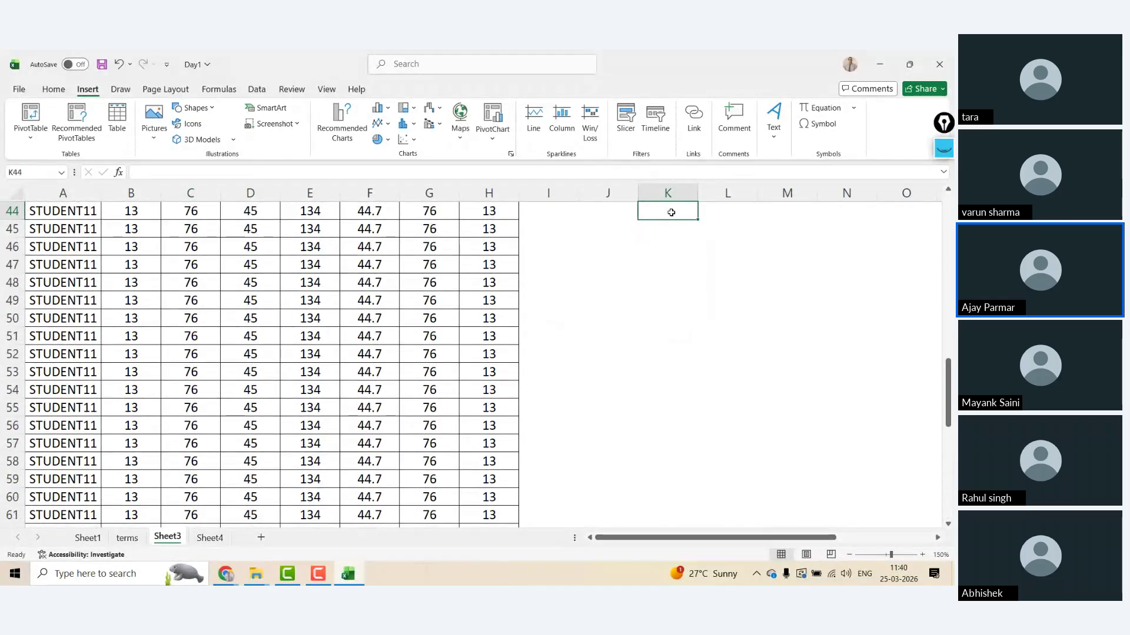
key("Up")
key("Up")
key("Up")
key("Up")
key("Up")
key("Up")
key("Up")
key("Up")
key("Up")
key("Up")
key("Up")
key("Up")
key("Up")
key("Up")
key("Up")
key("Up")
key("Up")
key("Up")
key("Up")
key("Up")
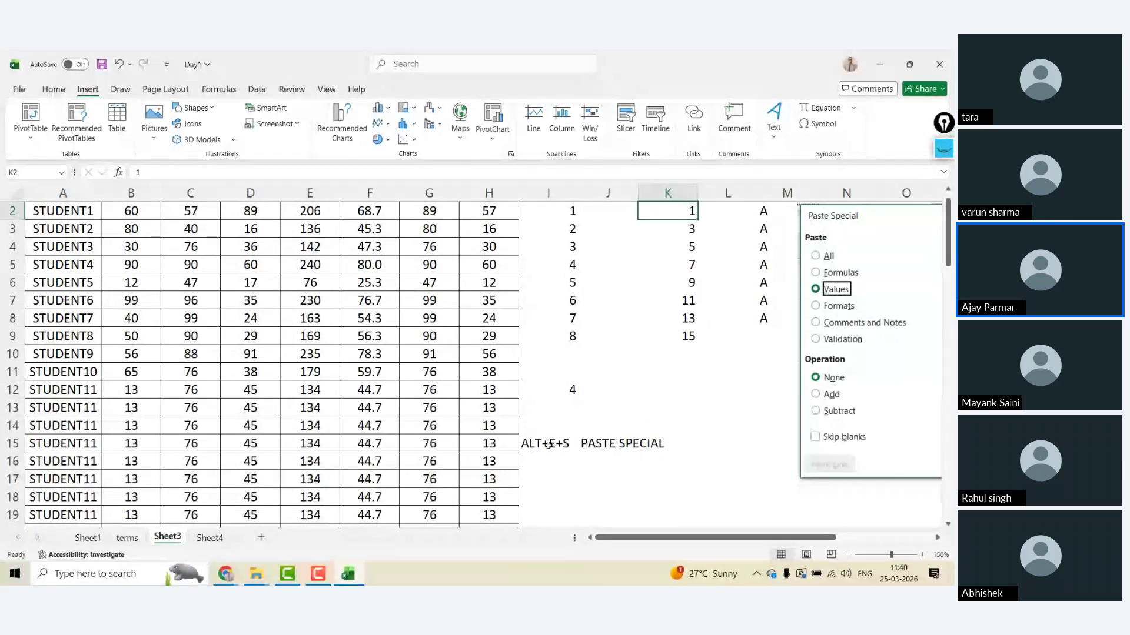
key("ctrl+Home")
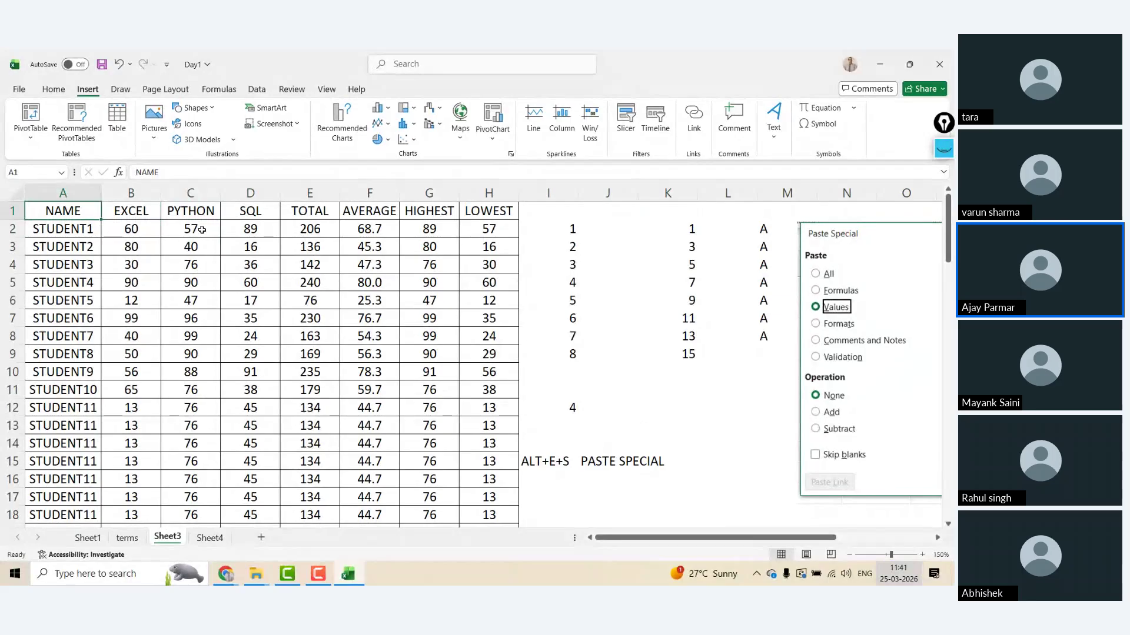
key("Down")
key("Down")
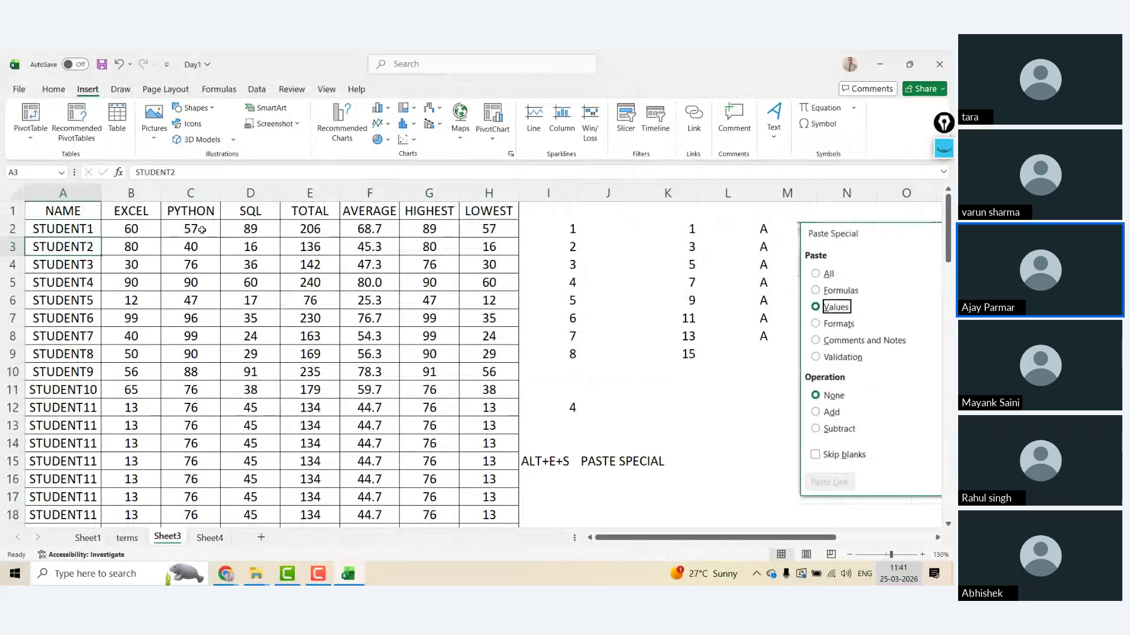
- Examine the extra numbers and Paste Special notes in columns I to K directly beside the marks table
left_click(538, 465)
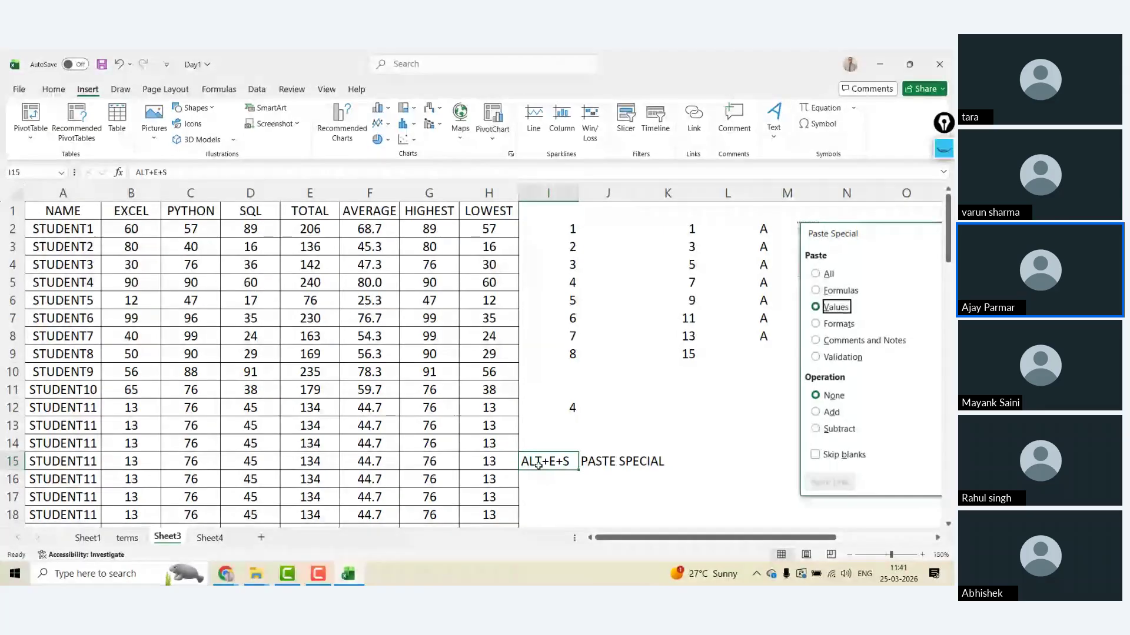
key("shift+Right")
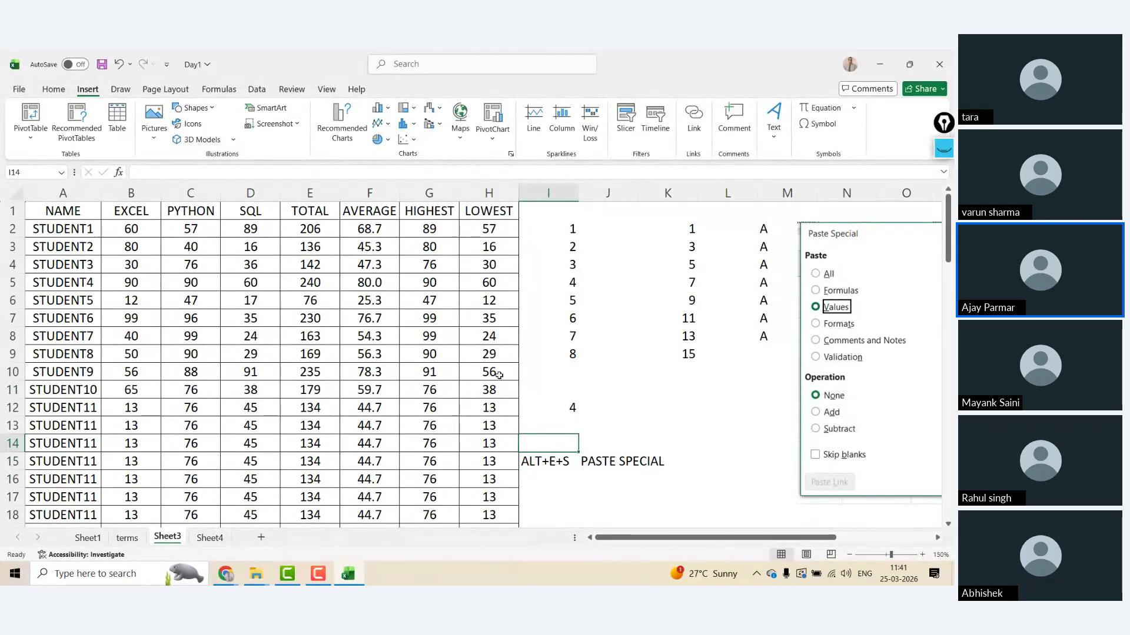
left_click(584, 234)
key("Right")
key("Right")
key("Left")
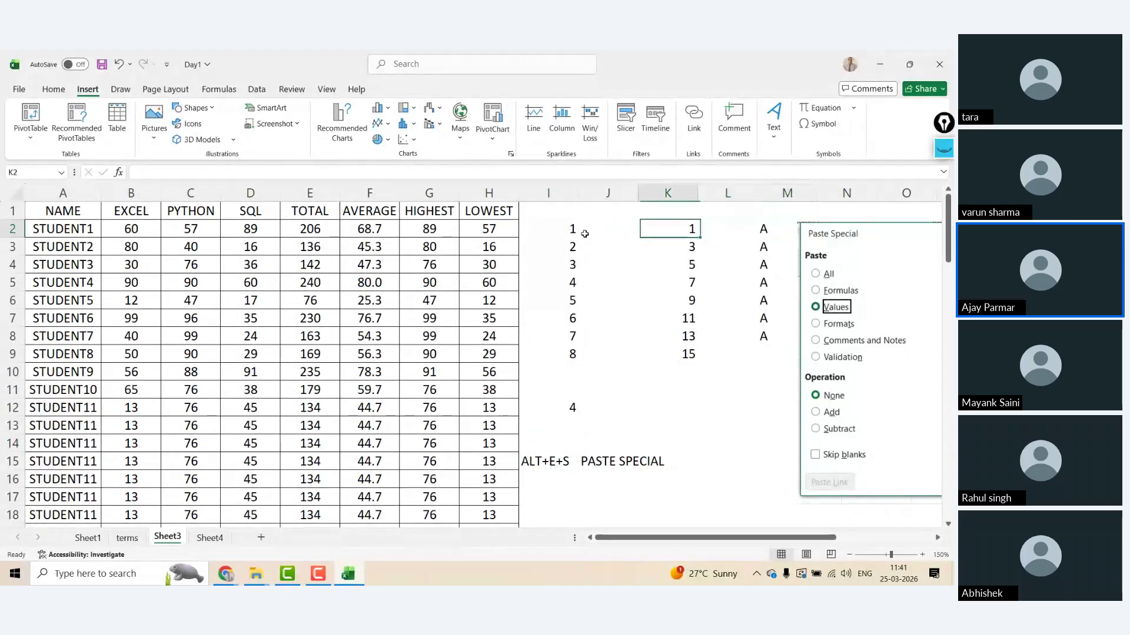
key("shift+Down")
key("shift+Down")
key("shift+Down")
key("shift+Down")
key("shift+Down")
key("shift+Down")
key("shift+Down")
key("shift+Down")
key("shift+Down")
key("shift+Down")
key("shift+Down")
key("shift+Down")
key("shift+Down")
key("shift+Down")
key("shift+Down")
key("shift+Down")
key("shift+Down")
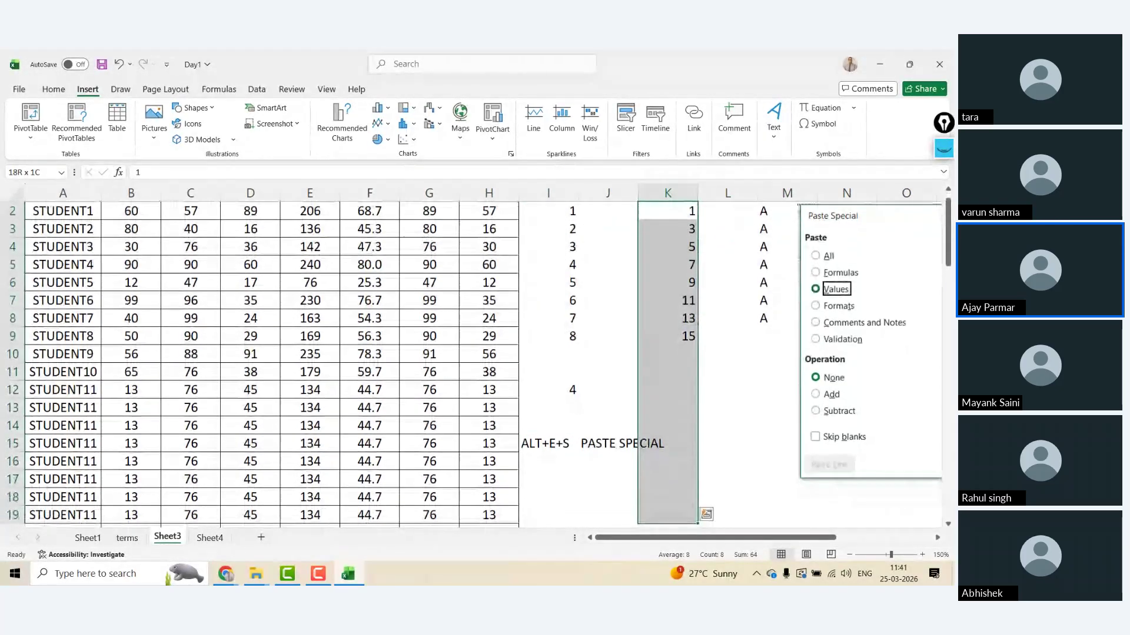
key("Down")
key("ctrl+Down")
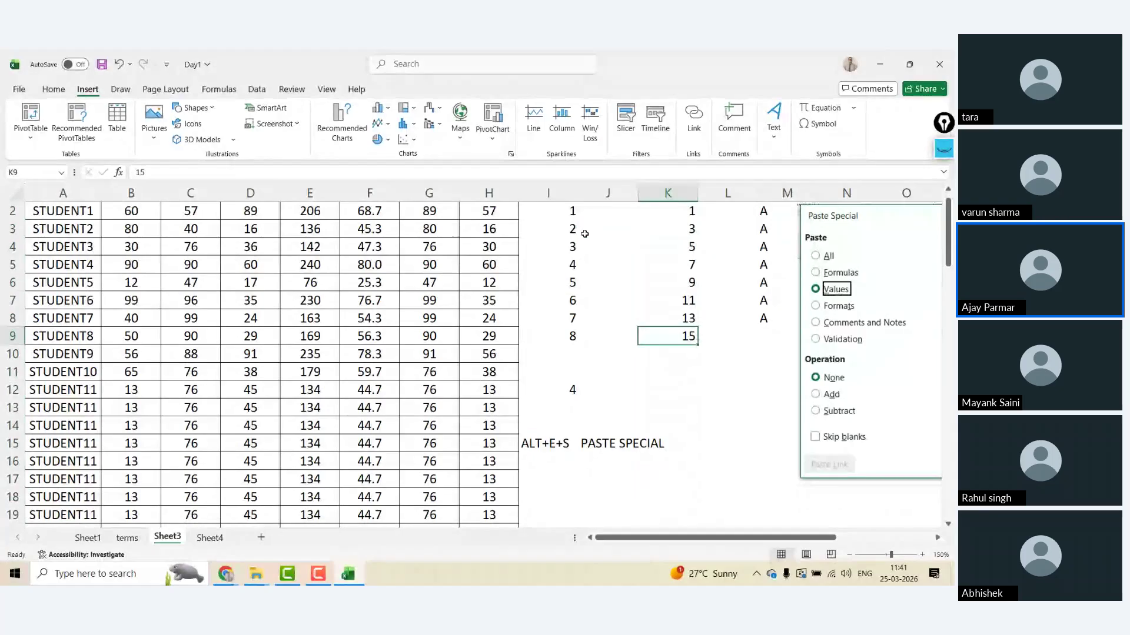
key("ctrl+Up")
key("shift+Left")
key("shift+Left")
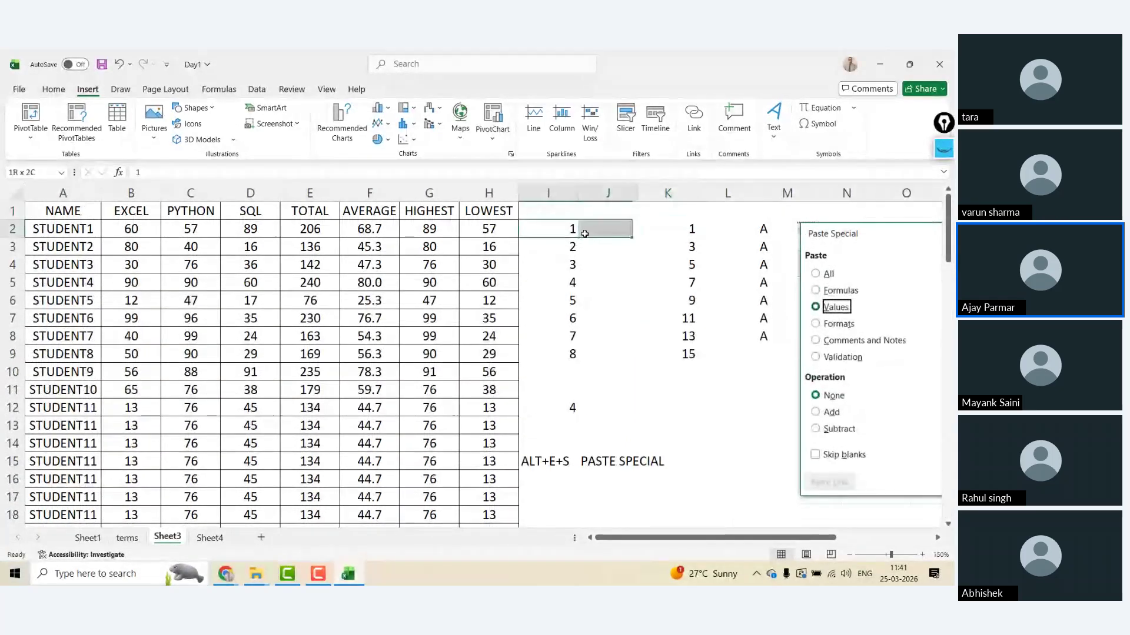
key("shift+Down")
key("shift+Down")
key("shift+Down")
key("shift+Down")
key("shift+Down")
key("shift+Down")
key("shift+Down")
key("shift+Down")
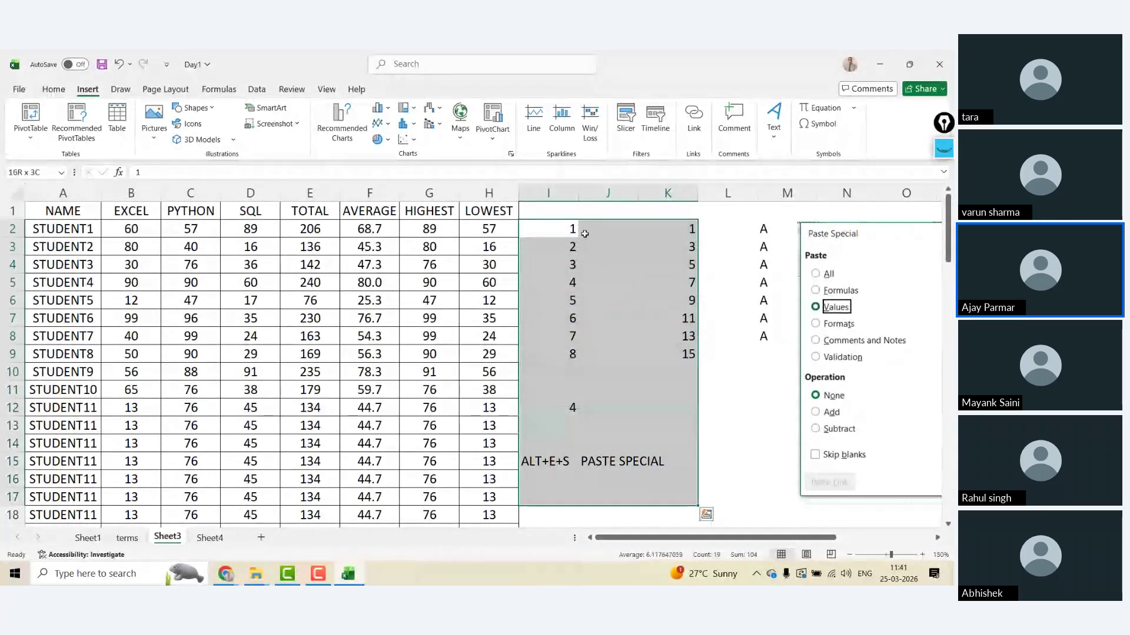
key("Up")
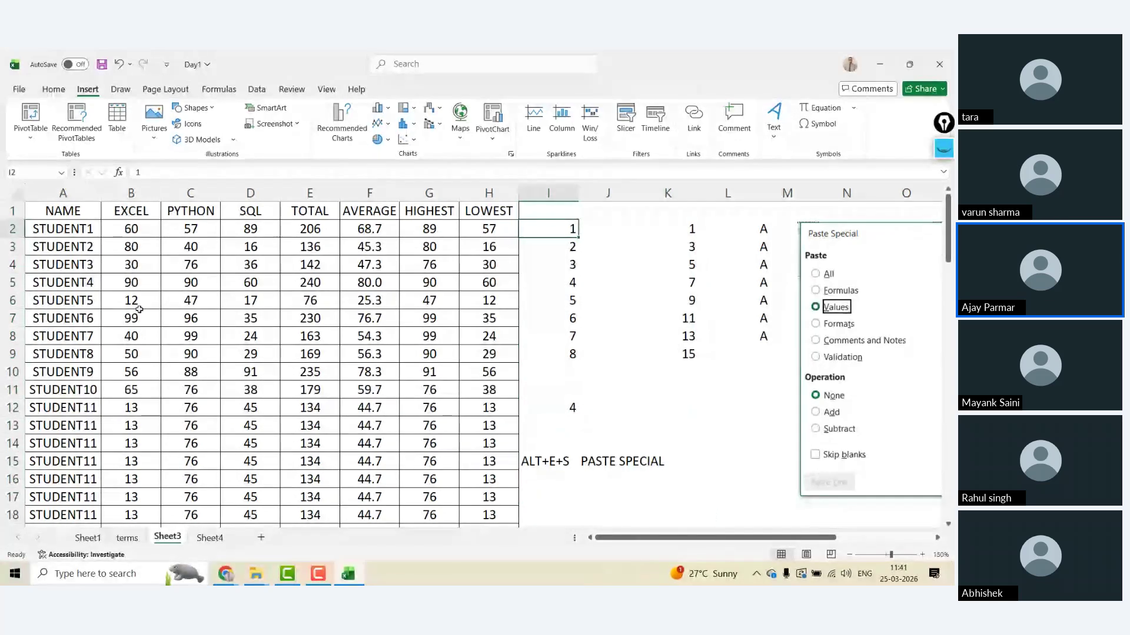
left_click(137, 315)
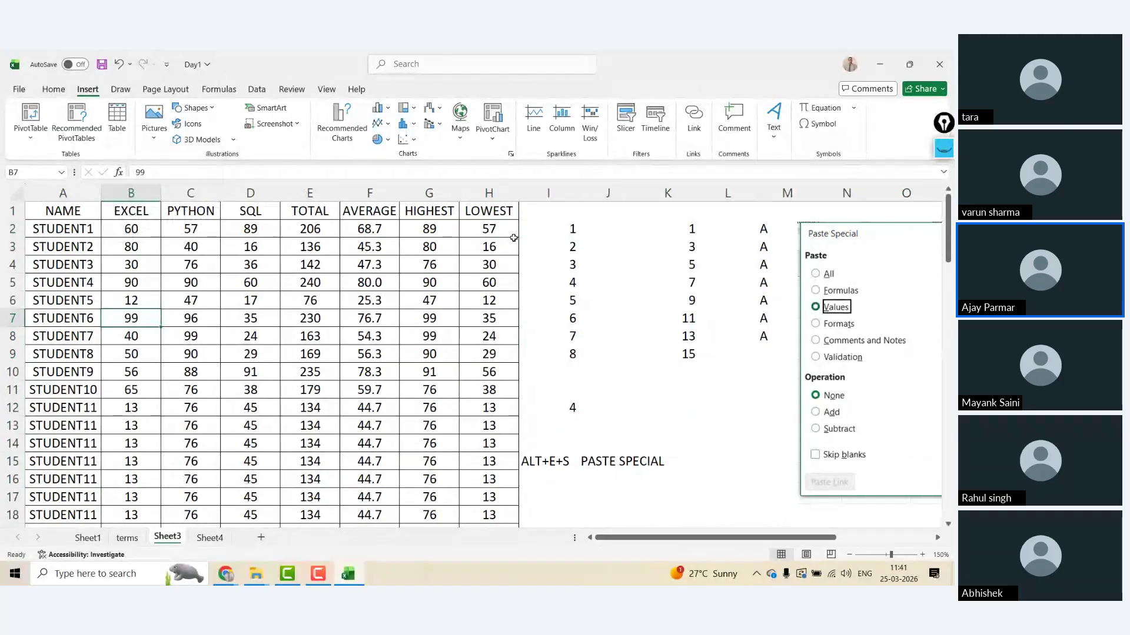
- Insert a blank column at column I to separate the marks table from the extra data beside it
left_click(550, 234)
left_click(550, 192)
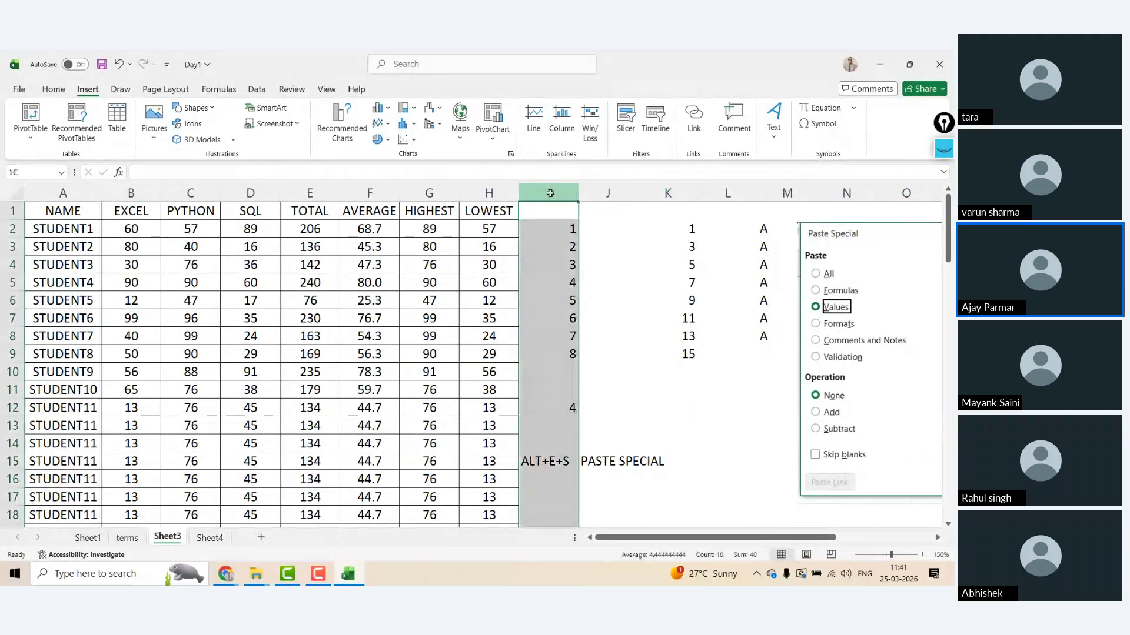
right_click(550, 192)
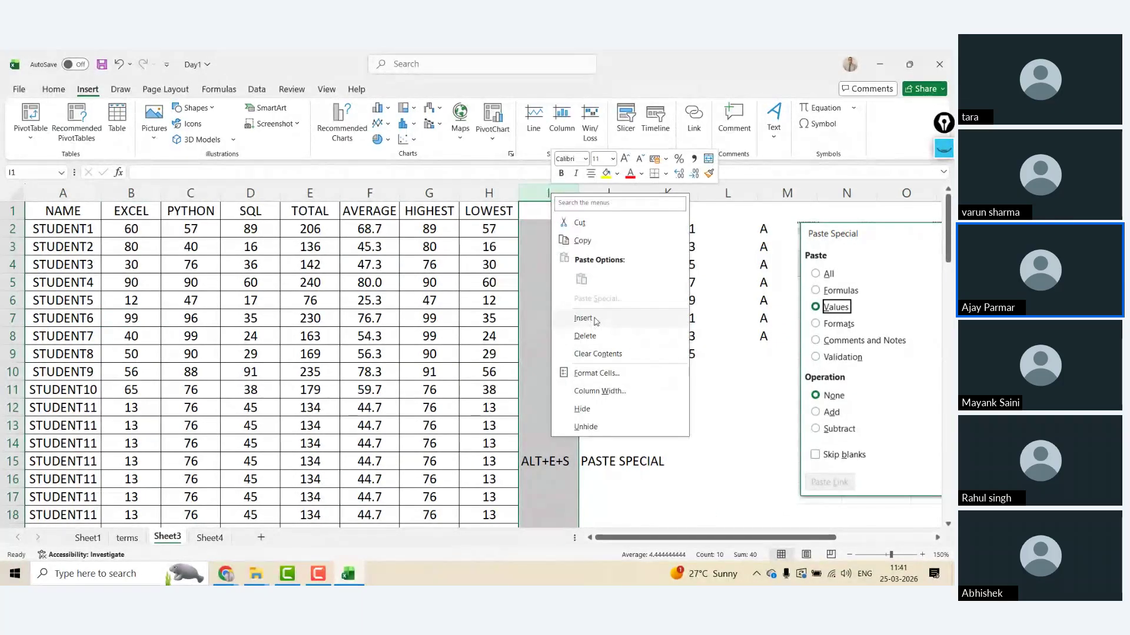
left_click(595, 319)
left_click(486, 462)
key("Right")
key("Right")
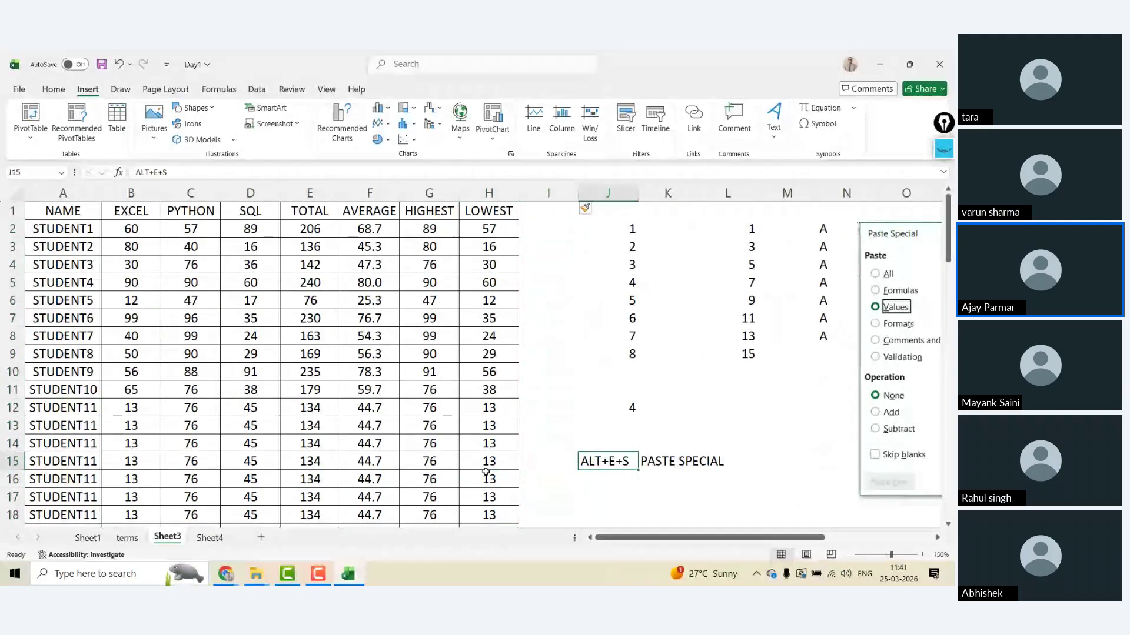
key("Right")
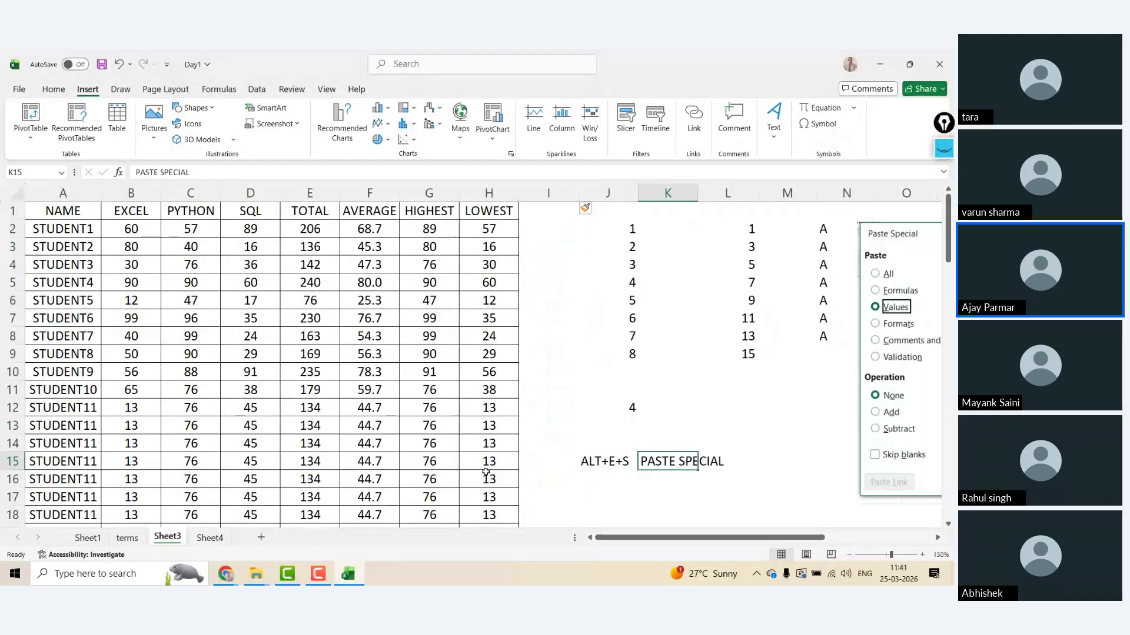
- Inspect cells in the marks table, the blank column I and the extra data to compare the two separated blocks
key("Up")
left_click(94, 372)
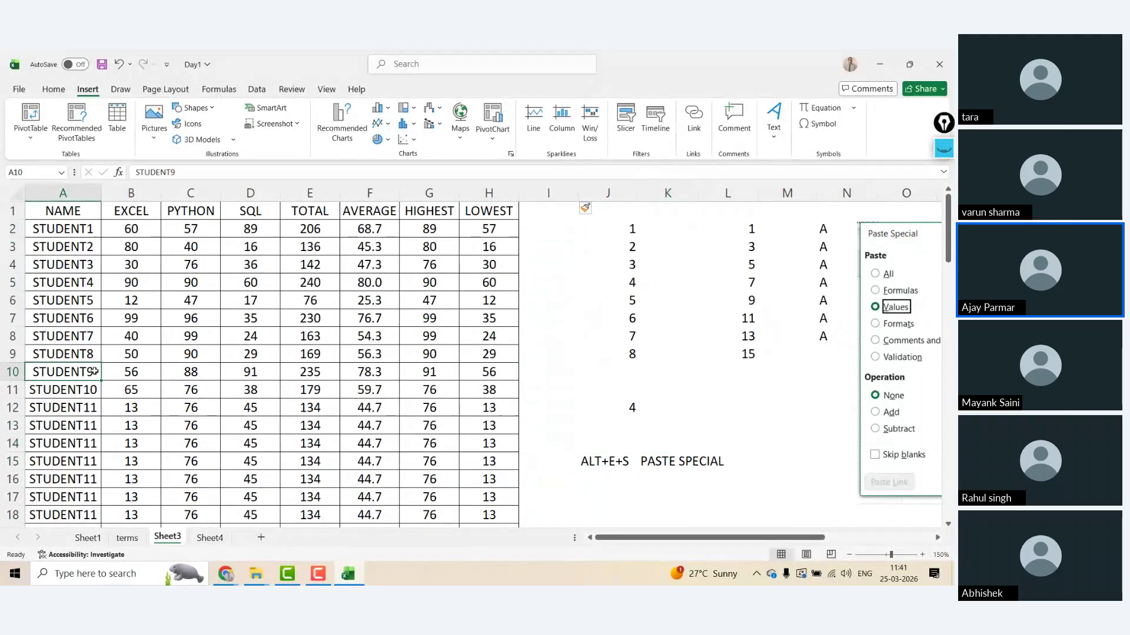
left_click(693, 226)
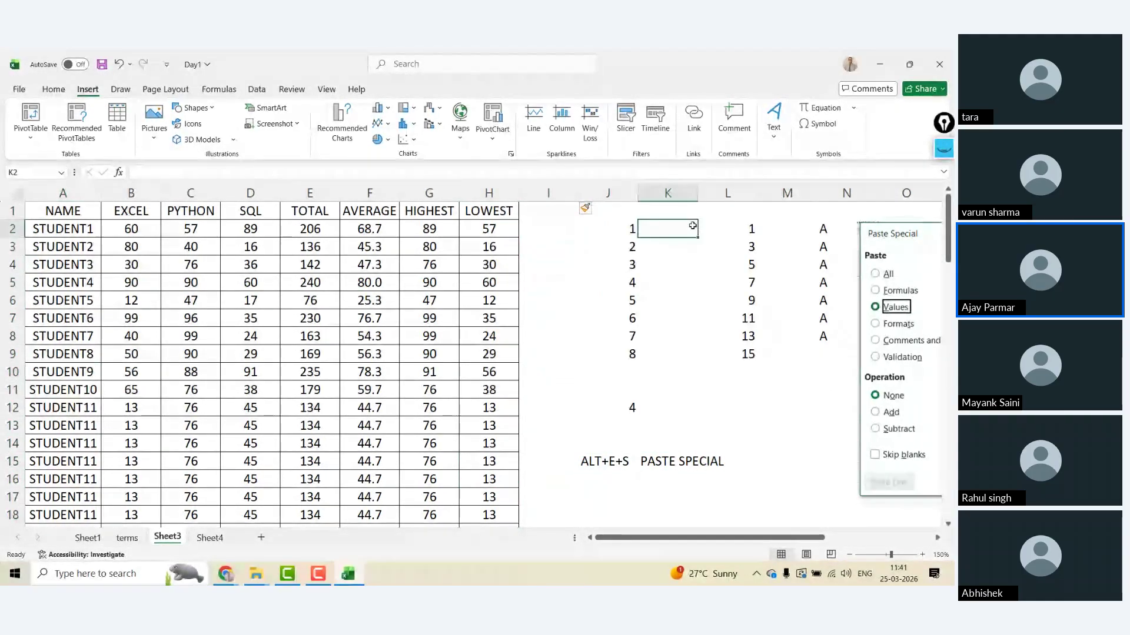
key("Left")
key("Left")
key("Down")
key("Down")
key("Down")
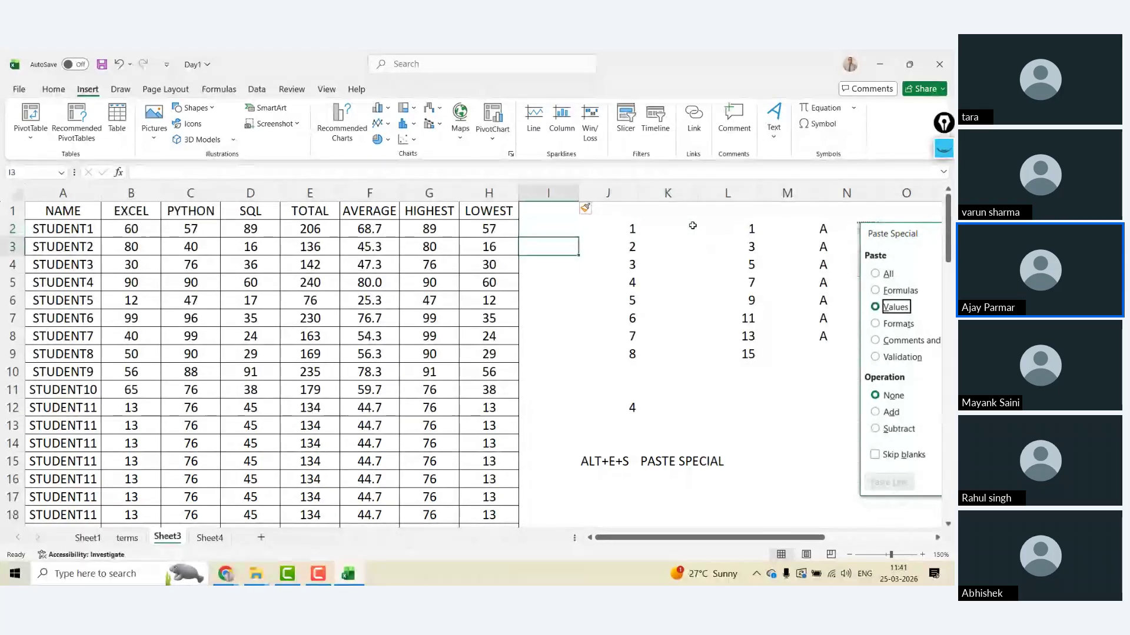
key("Left")
left_click(325, 279)
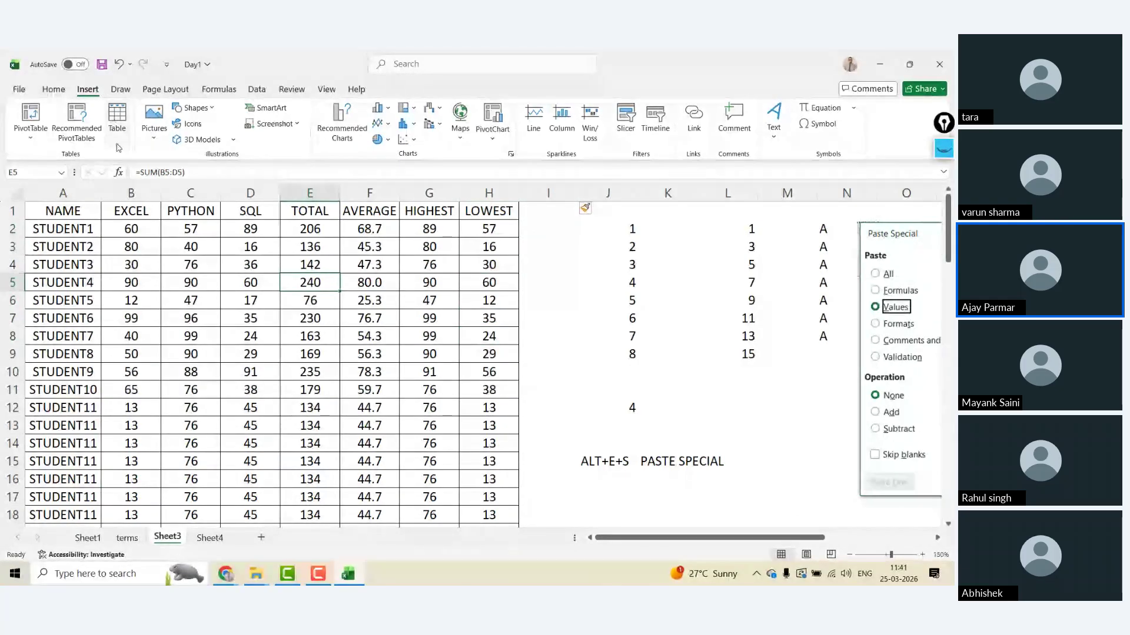
left_click(128, 302)
left_click(132, 407)
left_click(323, 405)
left_click(213, 244)
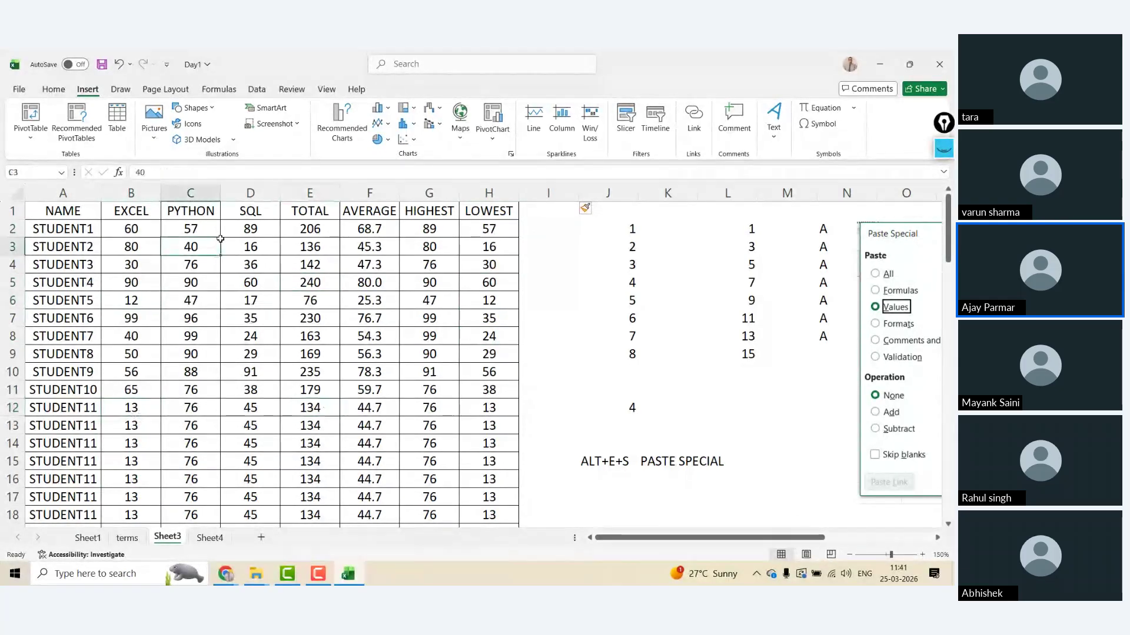
left_click(153, 259)
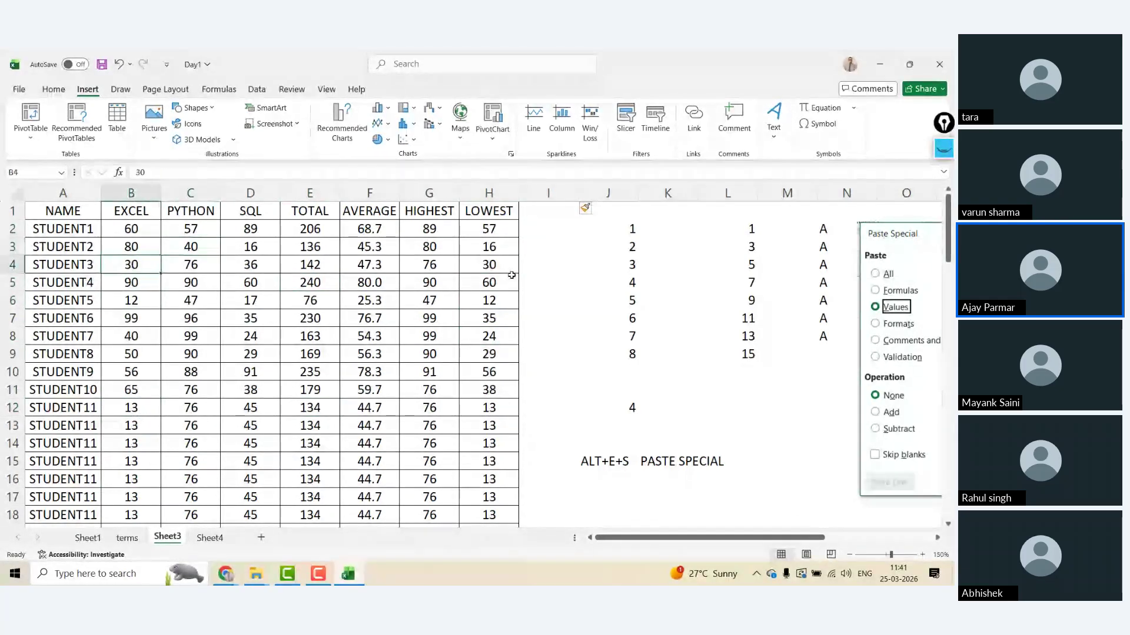
left_click(677, 266)
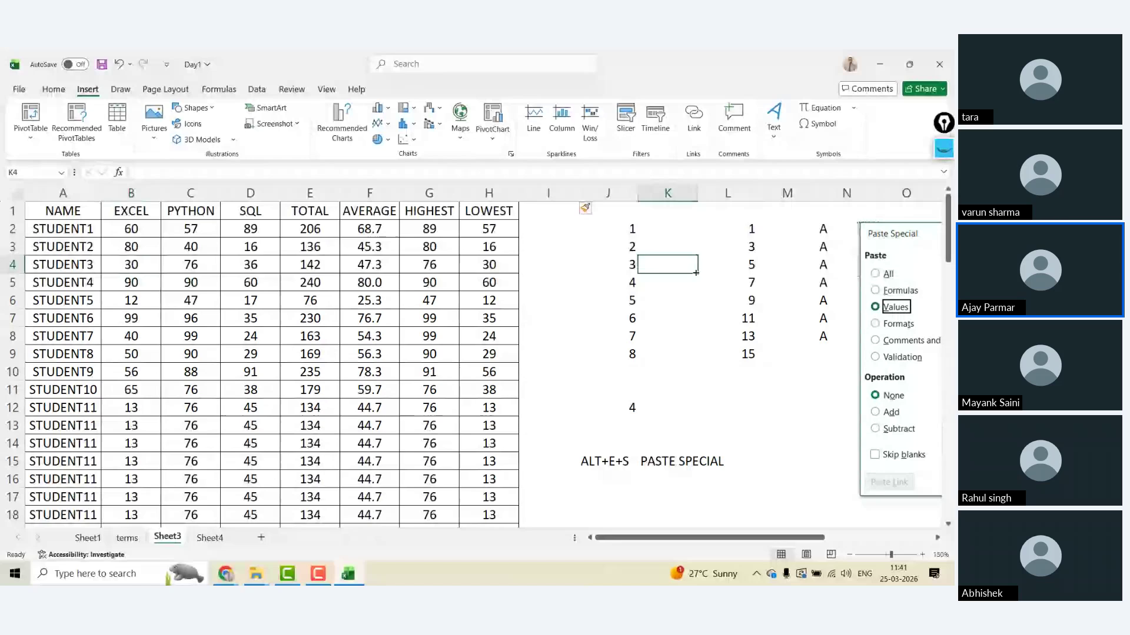
left_click(117, 120)
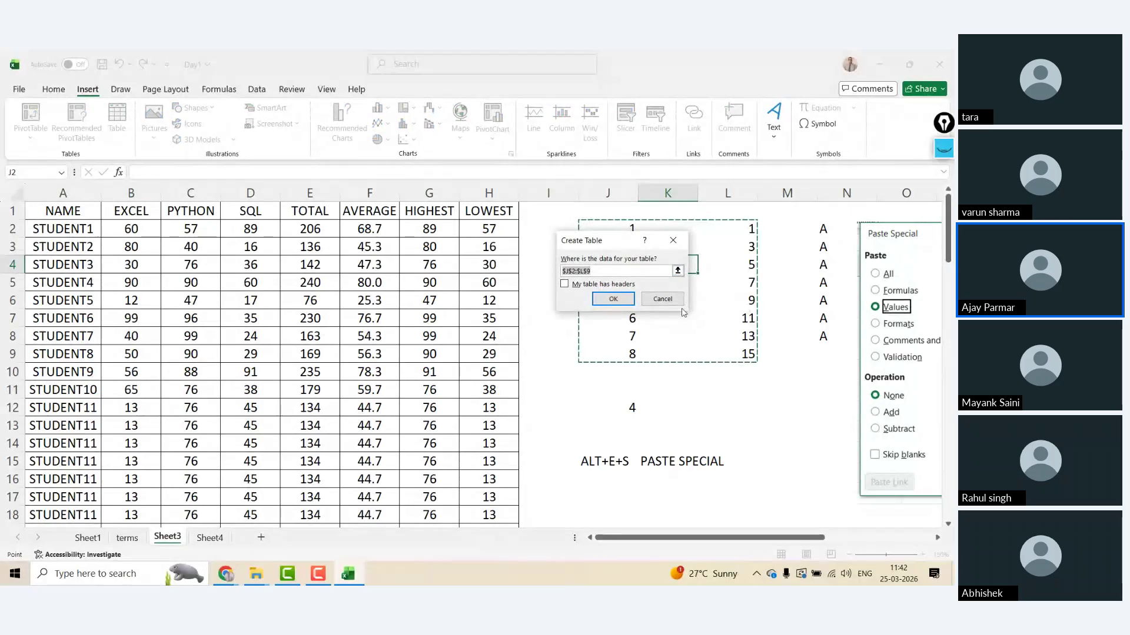
left_click(662, 299)
- Convert the marks data in A1:H85 into an Excel table with headers, and deselect it
left_click(196, 308)
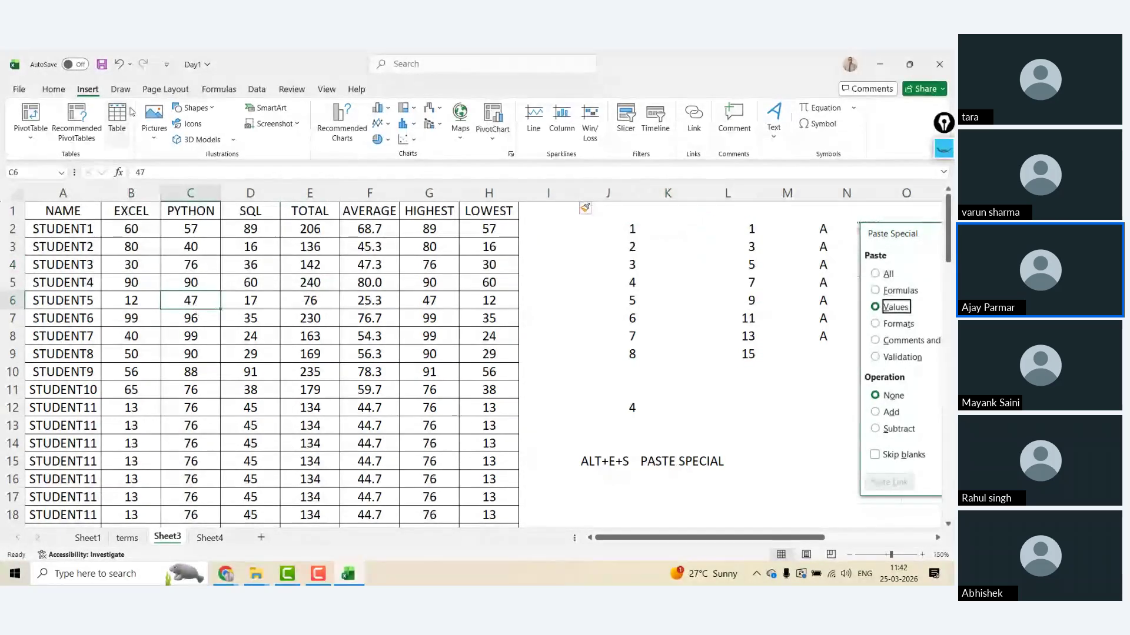
left_click(115, 118)
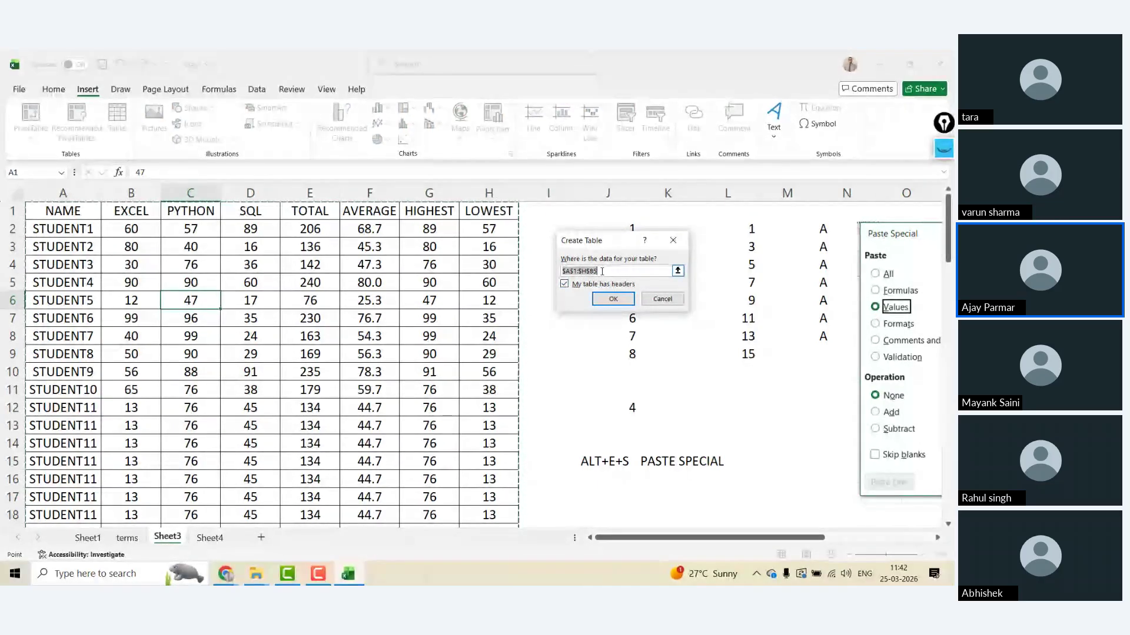
left_click(613, 300)
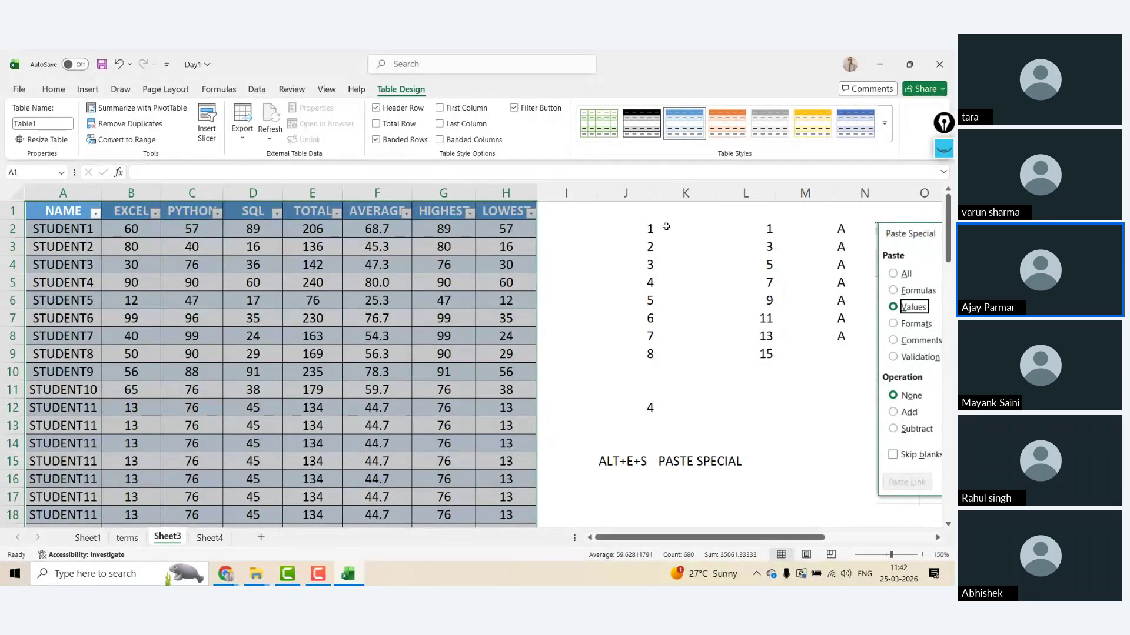
left_click(666, 227)
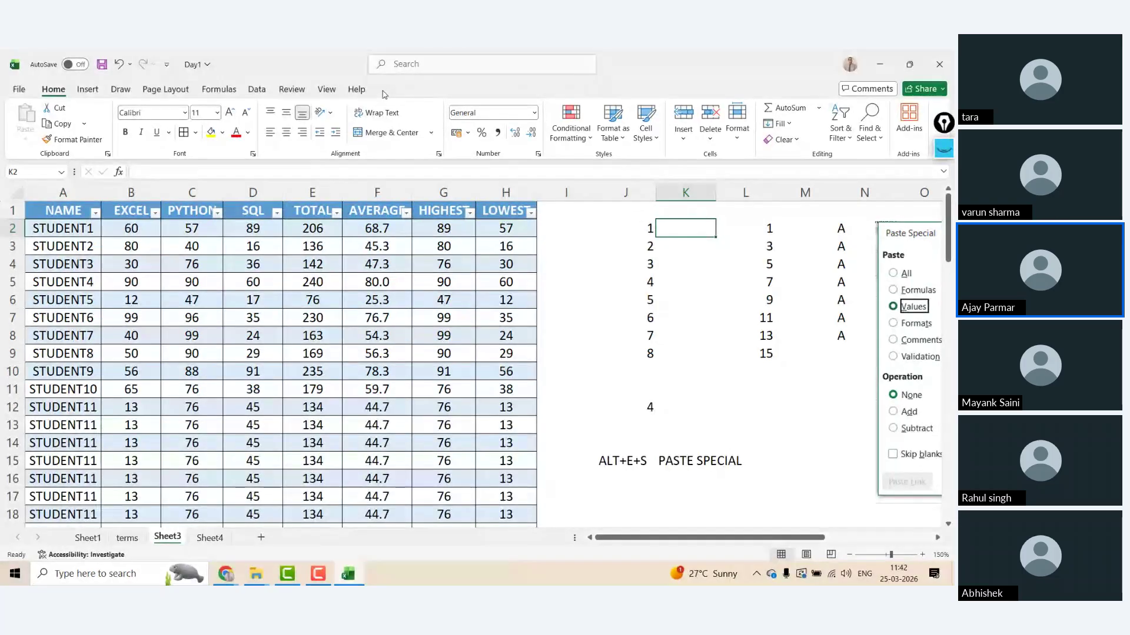
- Apply the Light Gray, Table Style Medium 8 design to the marks table
left_click(306, 268)
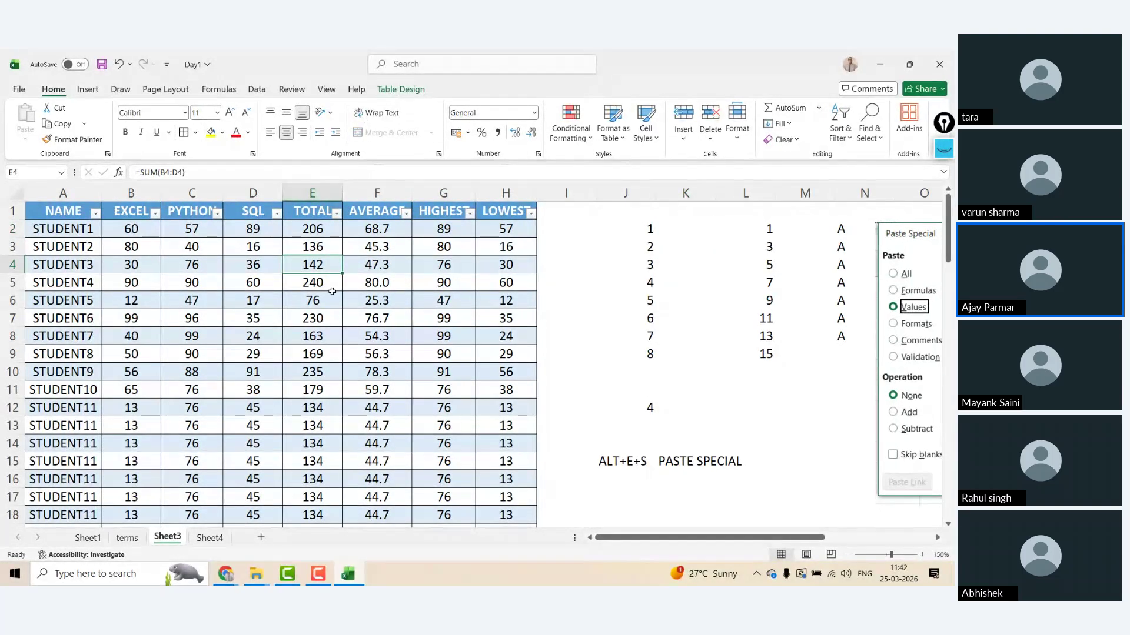
left_click(399, 90)
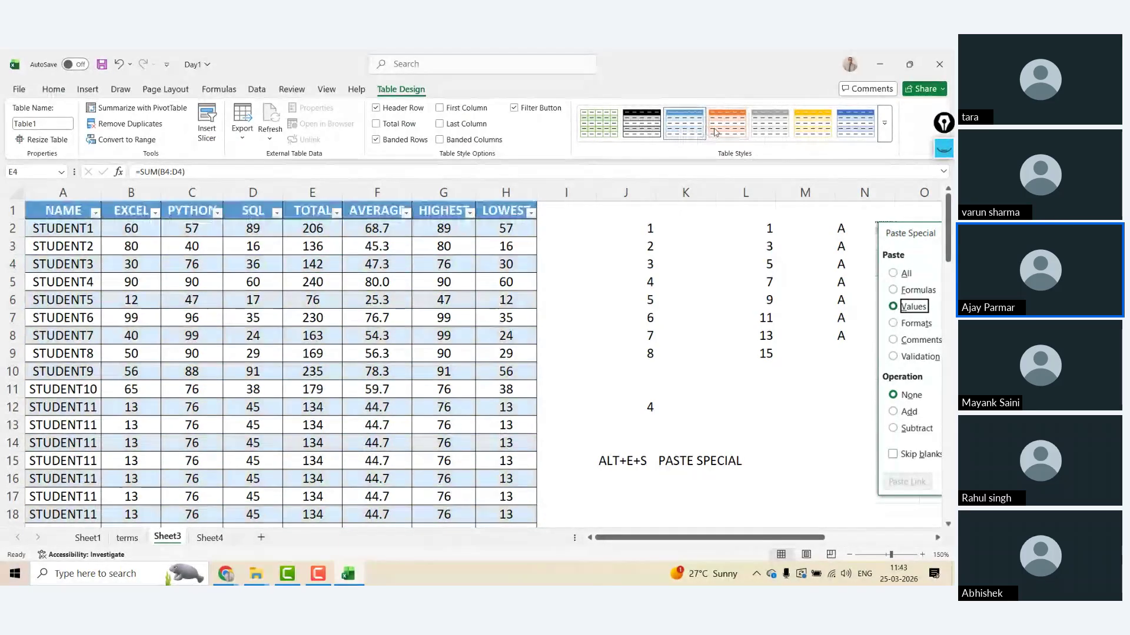
left_click(885, 135)
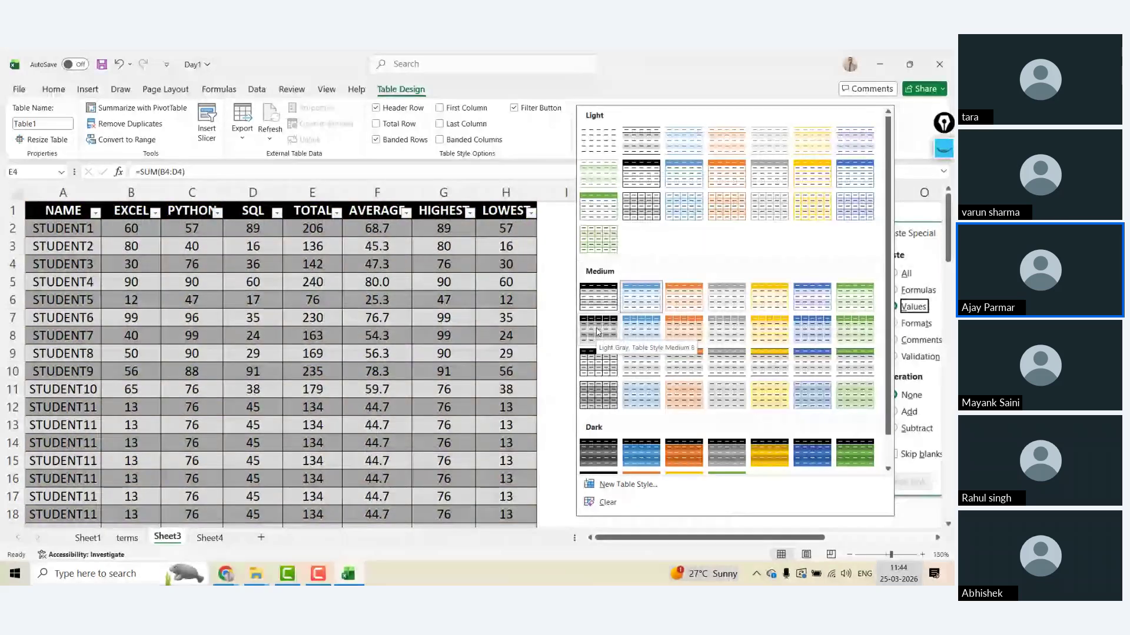
left_click(598, 331)
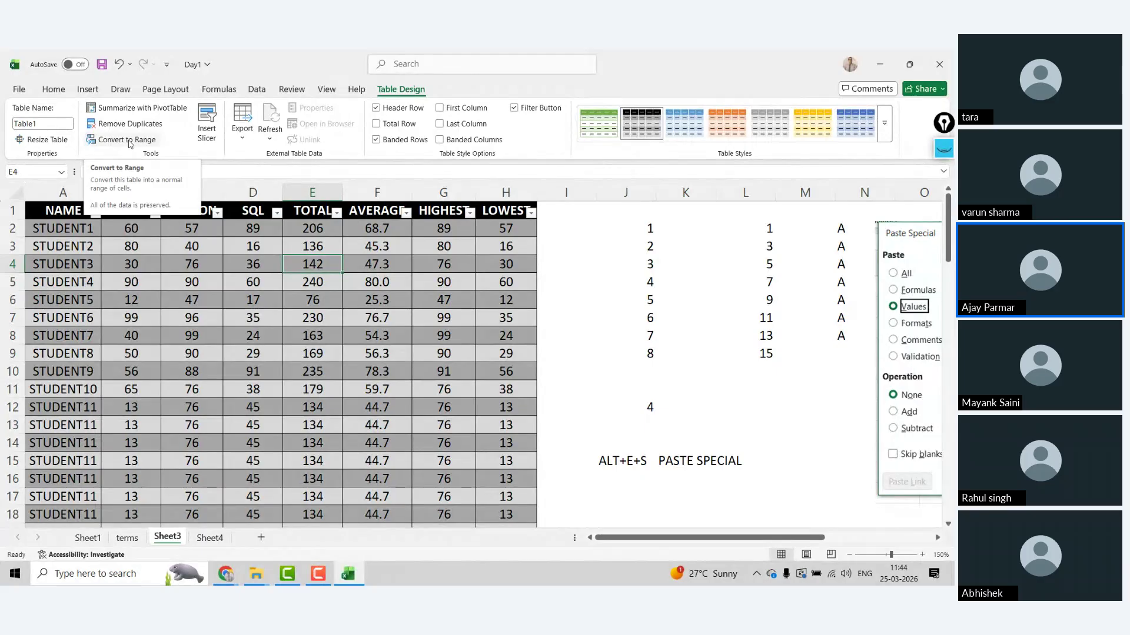
- Try entering 88 in I2, directly beside the table, then undo the table expansion and clear the cell
left_click(559, 236)
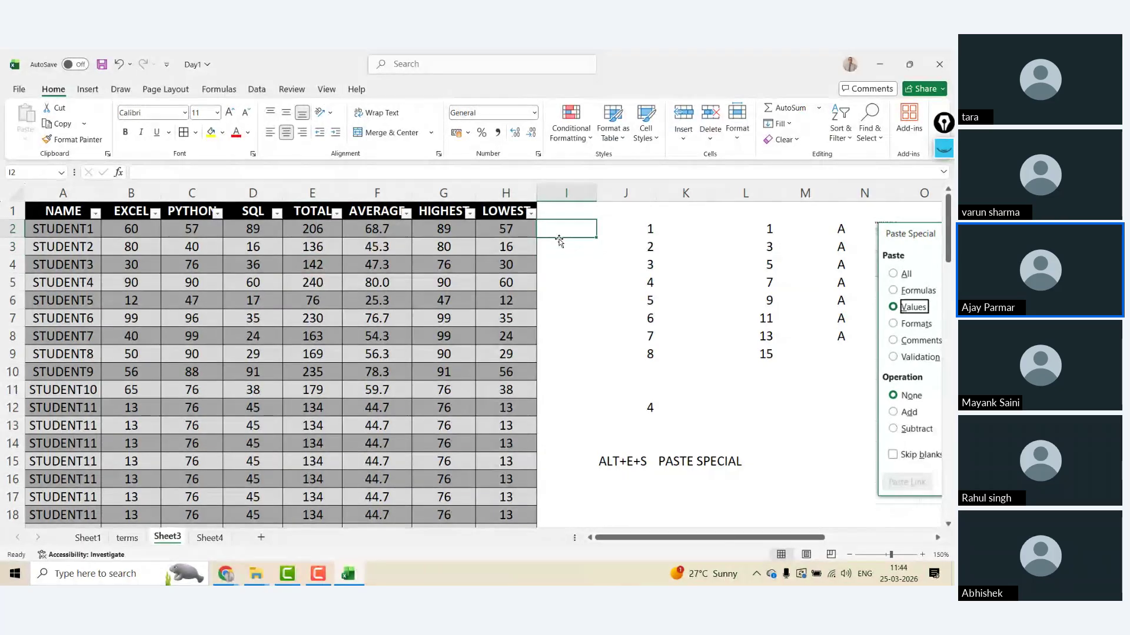
type("88")
key("Return")
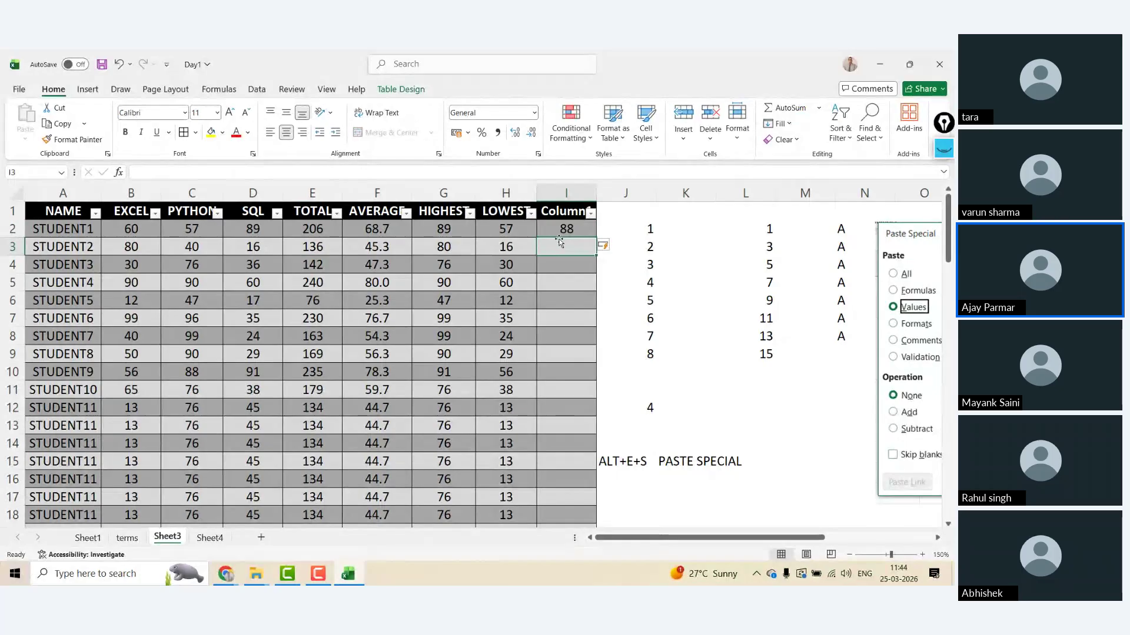
key("ctrl+z")
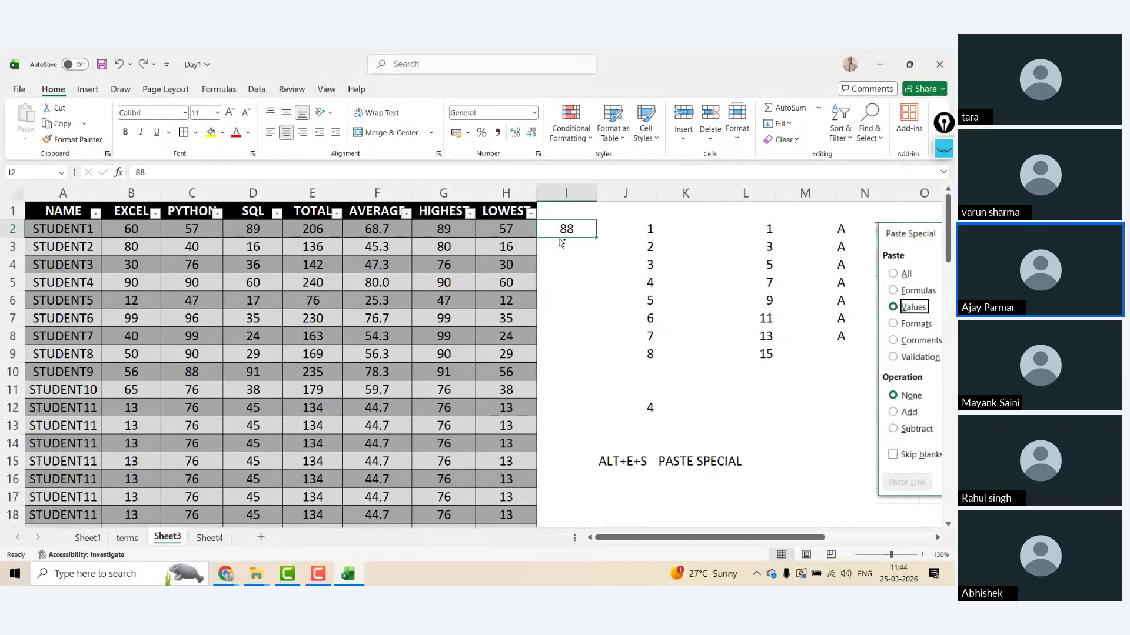
key("Delete")
- Convert the marks table back to a normal range
left_click(238, 259)
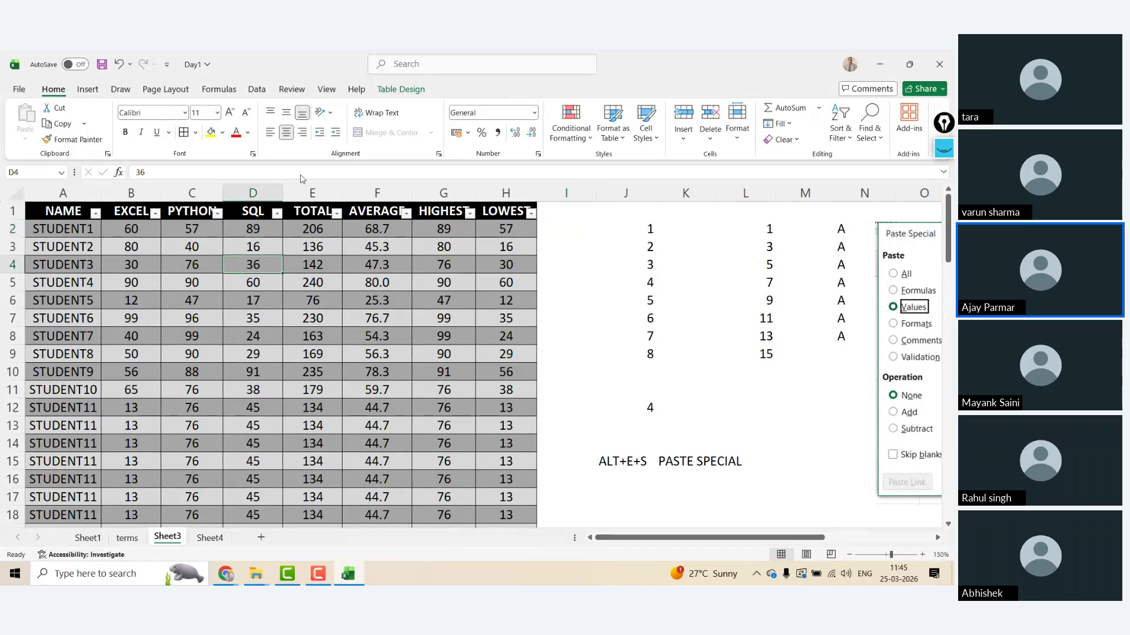
left_click(390, 90)
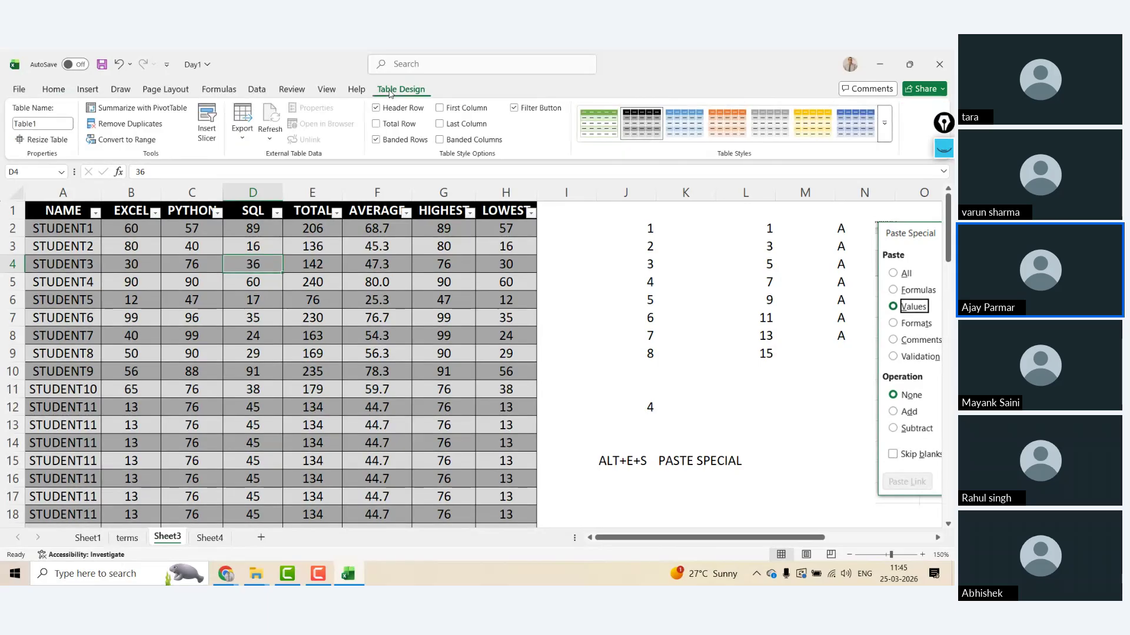
left_click(124, 141)
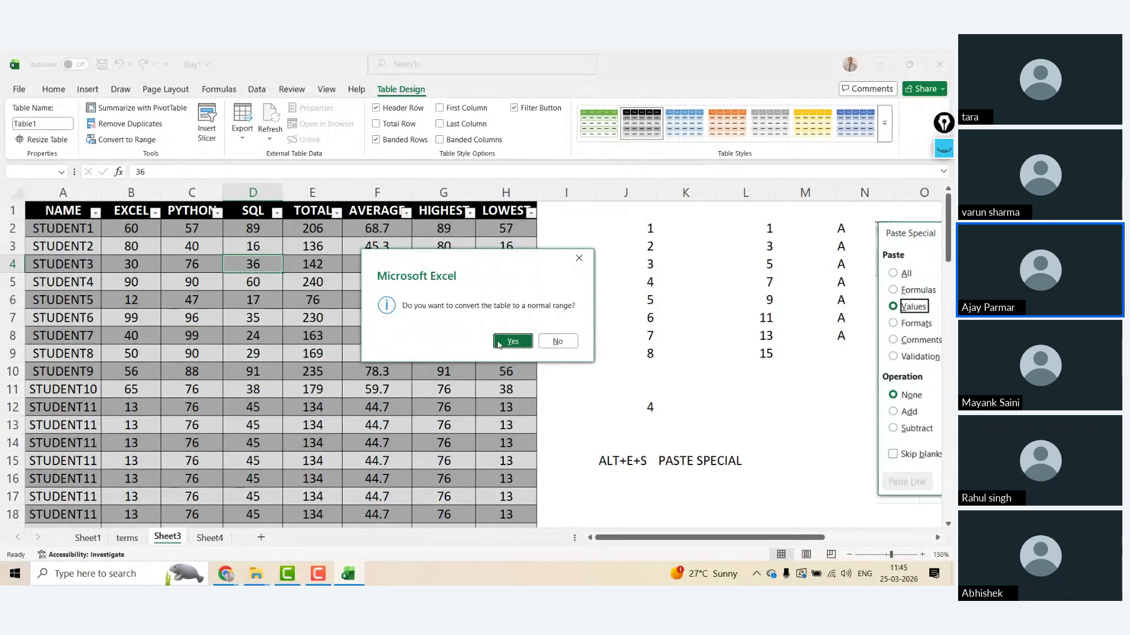
left_click(509, 342)
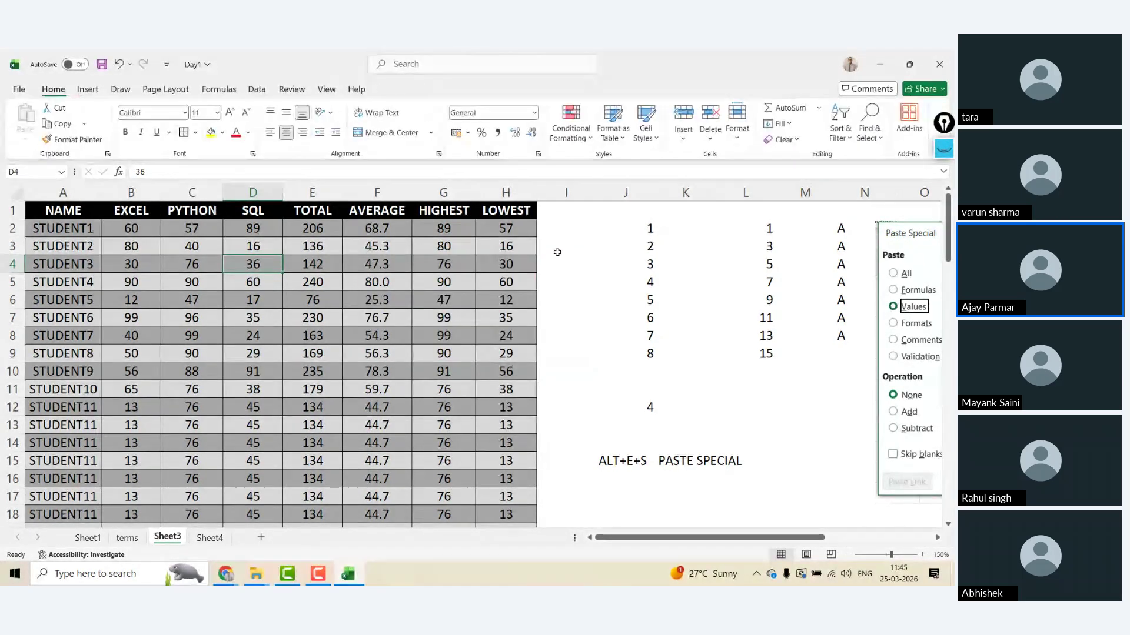
- Try entering 99 in I3, directly beside the converted marks range, and clear the cell again
left_click_drag(444, 246, 347, 247)
key("Left")
key("Left")
key("Left")
key("Right")
key("Right")
key("Right")
key("Right")
key("Right")
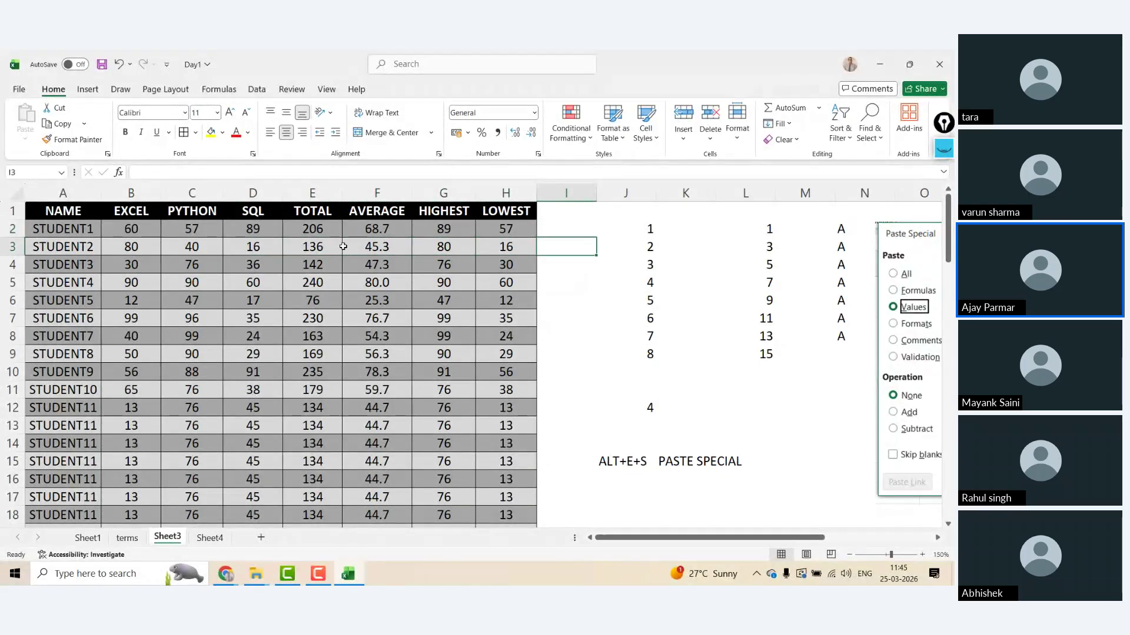
type("99")
key("Left")
key("Left")
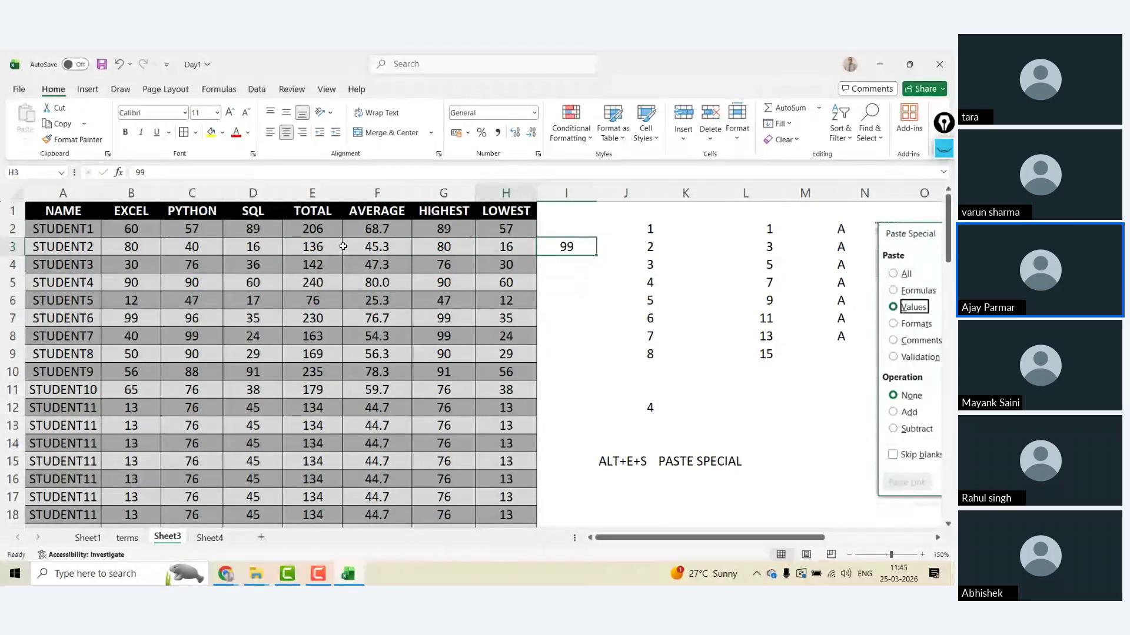
key("Right")
key("Right")
key("Delete")
key("Left")
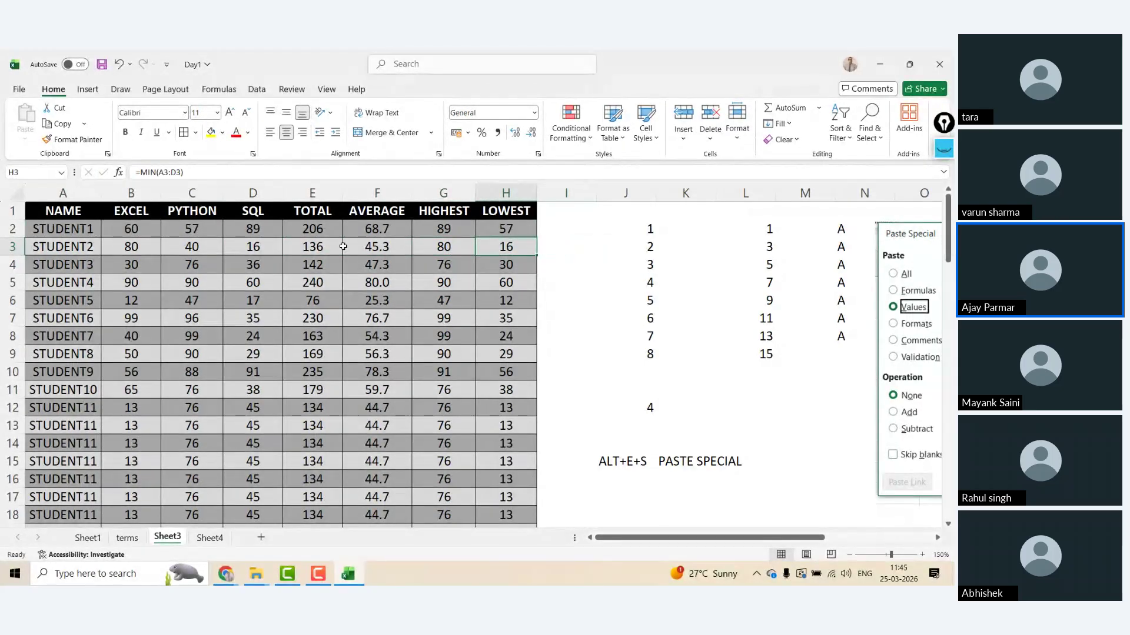
- Examine the converted marks range from its header row down to its last row, and return to A1
key("Left")
key("Left")
key("Left")
key("Left")
key("Left")
key("Left")
key("Left")
key("Up")
key("Up")
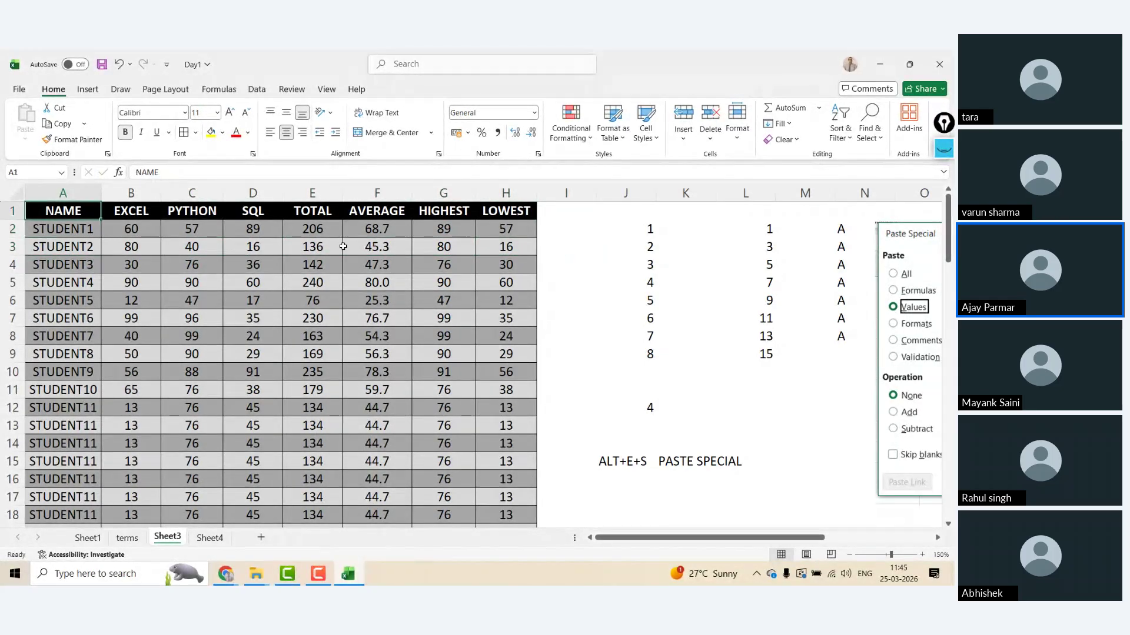
key("Right")
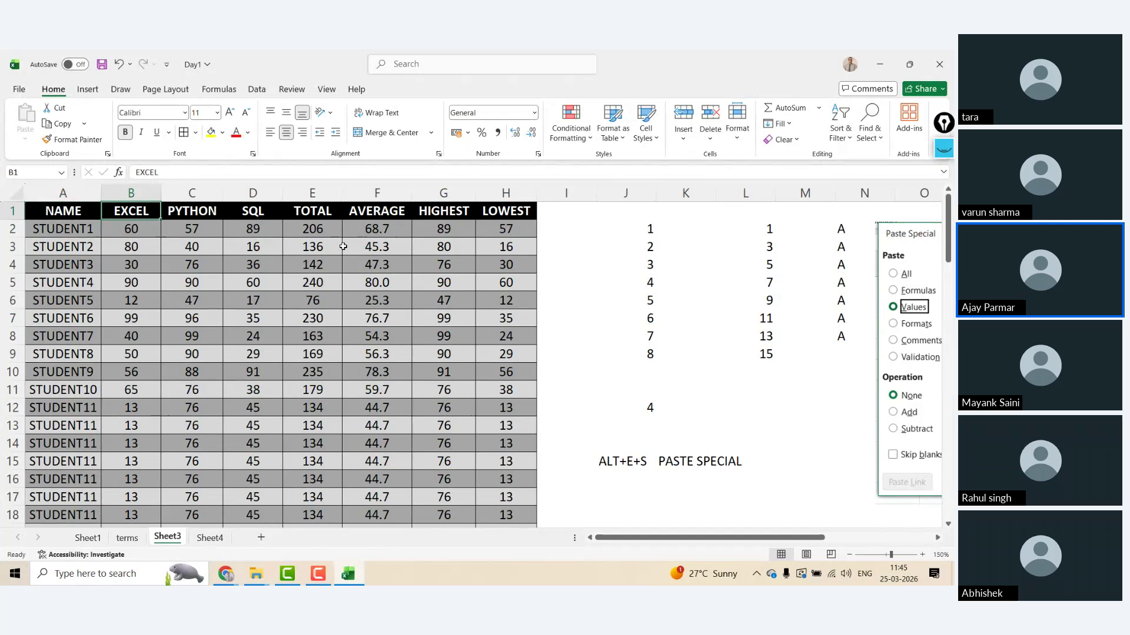
key("Left")
key("Down")
key("Down")
key("Down")
key("Down")
key("Down")
key("Down")
key("Down")
key("Down")
key("Down")
key("Down")
key("Down")
key("Down")
key("Down")
key("Down")
key("Down")
key("Down")
key("Down")
key("Down")
key("Down")
key("Down")
key("ctrl+Down")
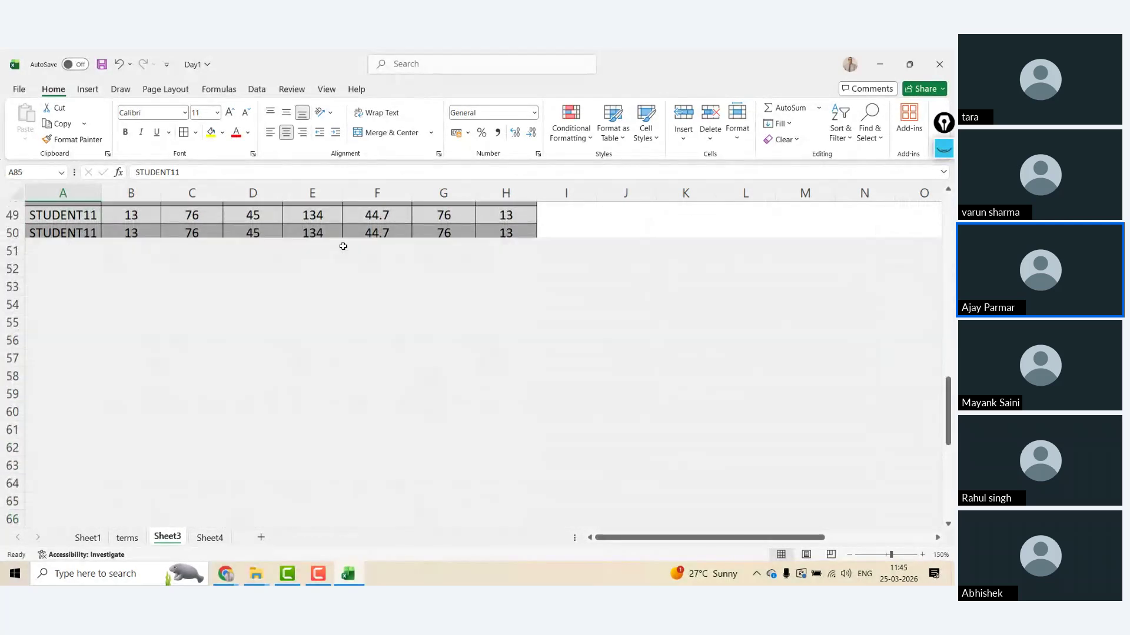
key("Down")
key("Down")
key("Up")
key("Up")
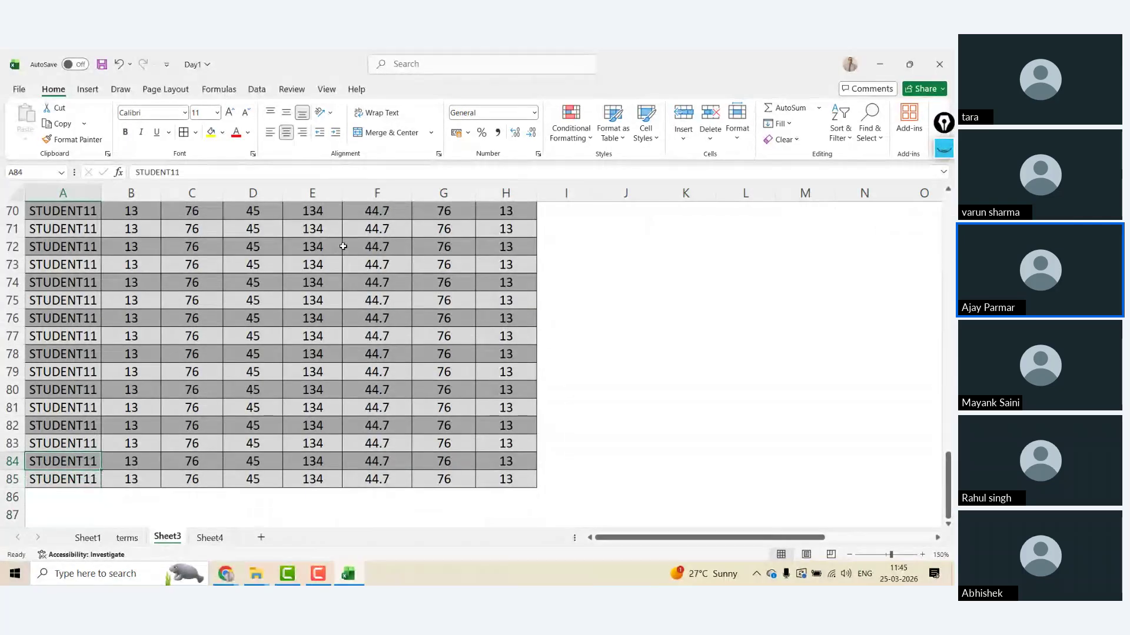
key("ctrl+Up")
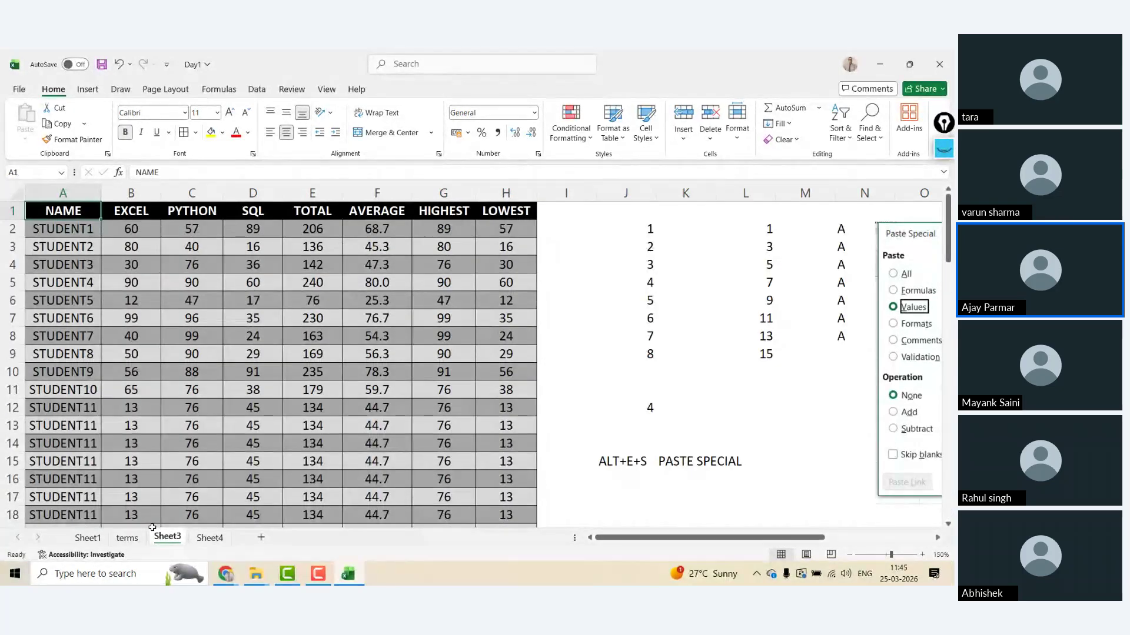
- Rename Sheet3 as TABLES PASTE VALUE
left_click_drag(166, 538, 169, 541)
type("TABLES")
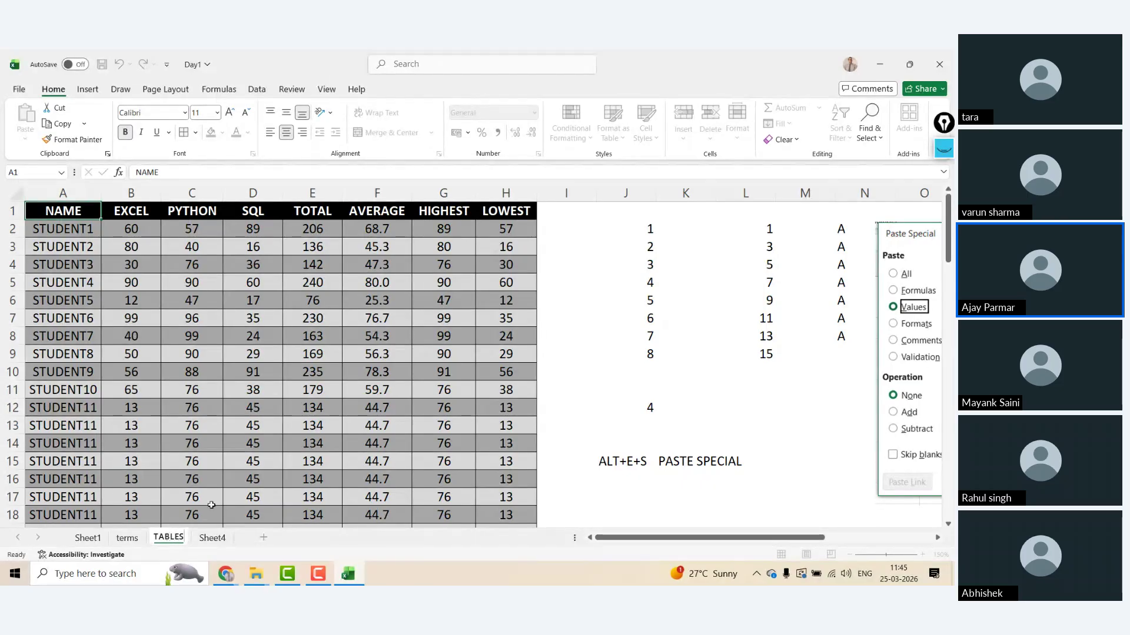
type(" FASTE VLAU")
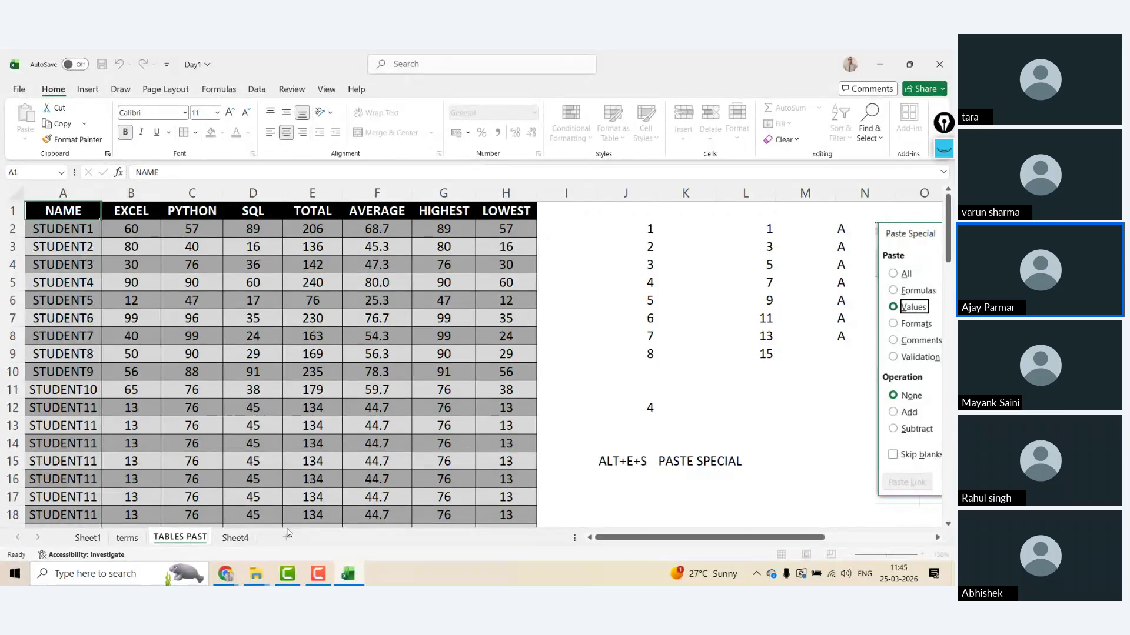
key("BackSpace")
key("BackSpace")
key("BackSpace")
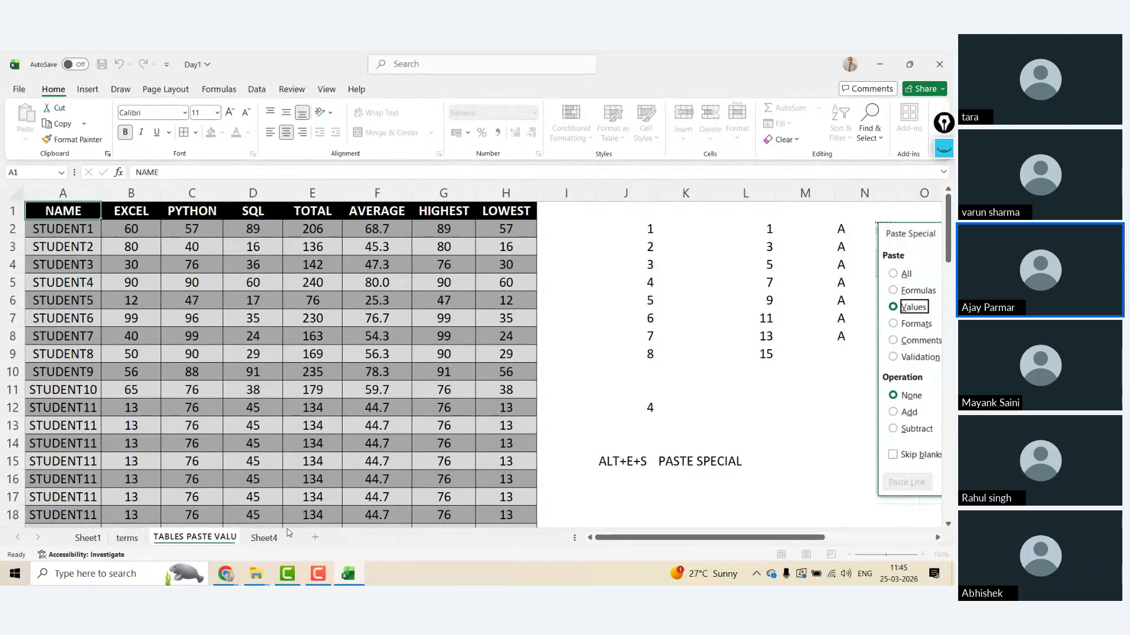
type("ALUE")
- Write the heading HOW TO GIVE A DESIGN /COLOR THEME TO YOUR TABLE in cell A9 of Sheet4
left_click(277, 538)
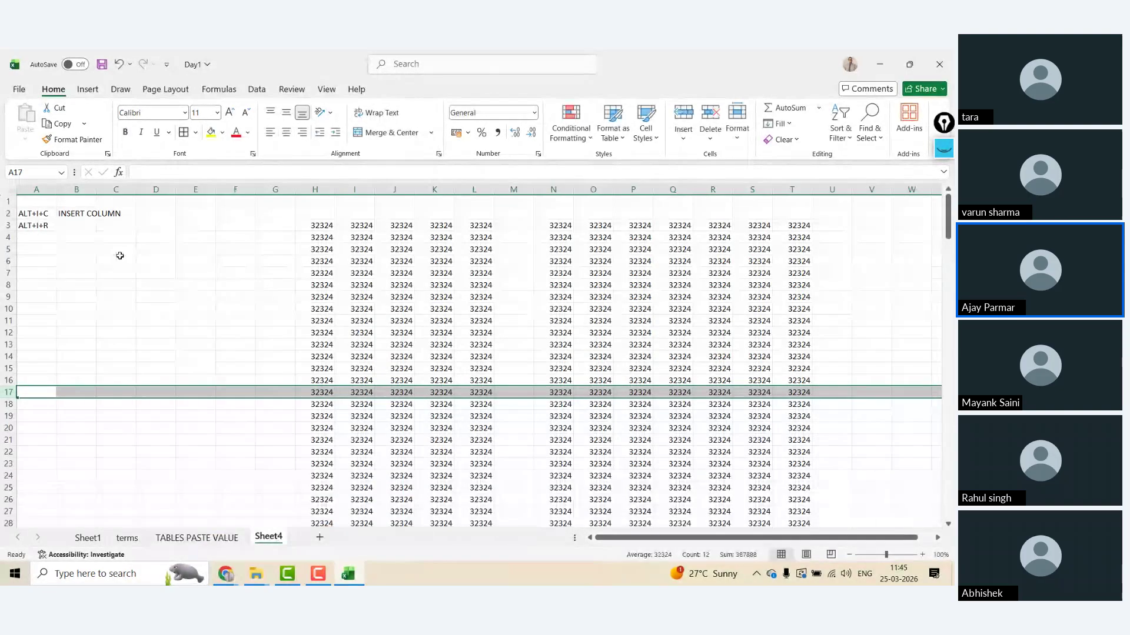
left_click(59, 296)
type("HOW")
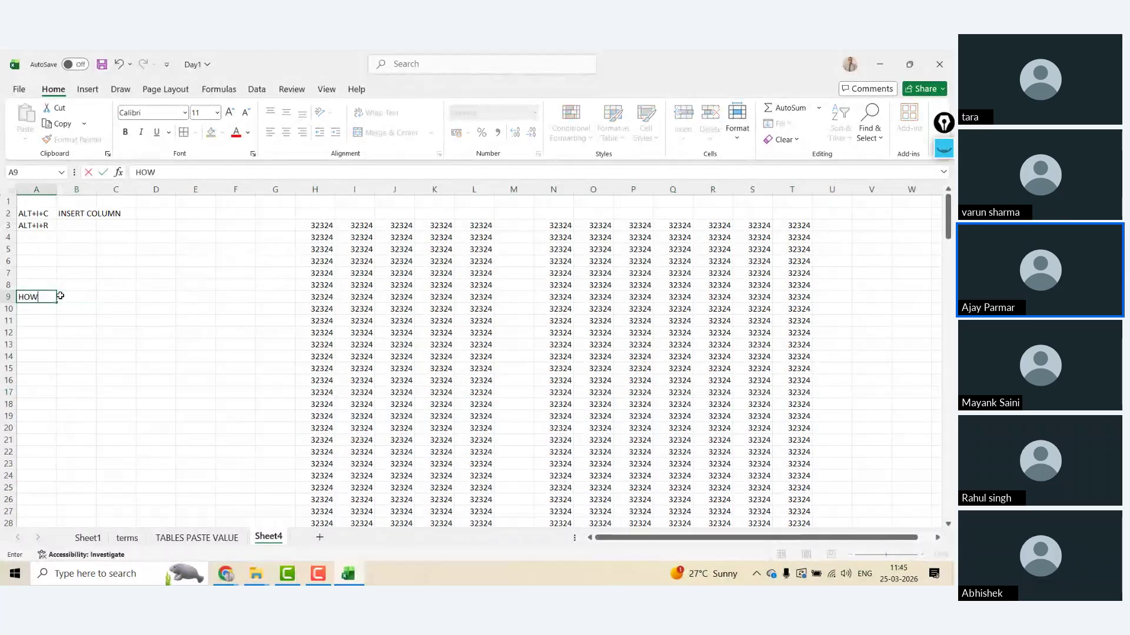
type(" TO GIVE A DESING")
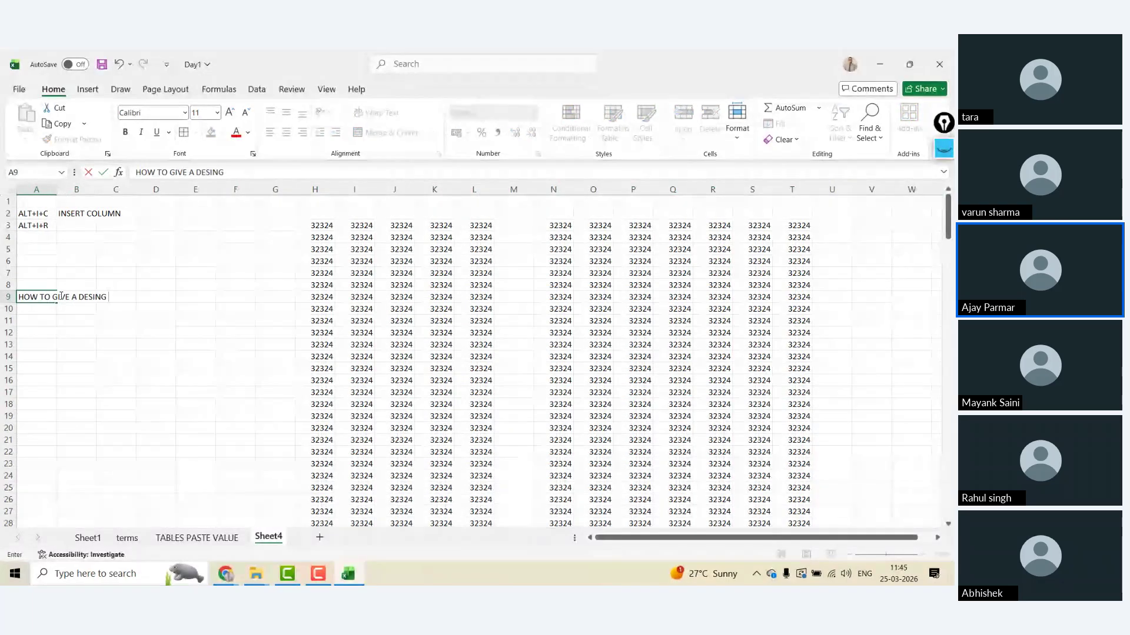
key("BackSpace")
key("BackSpace")
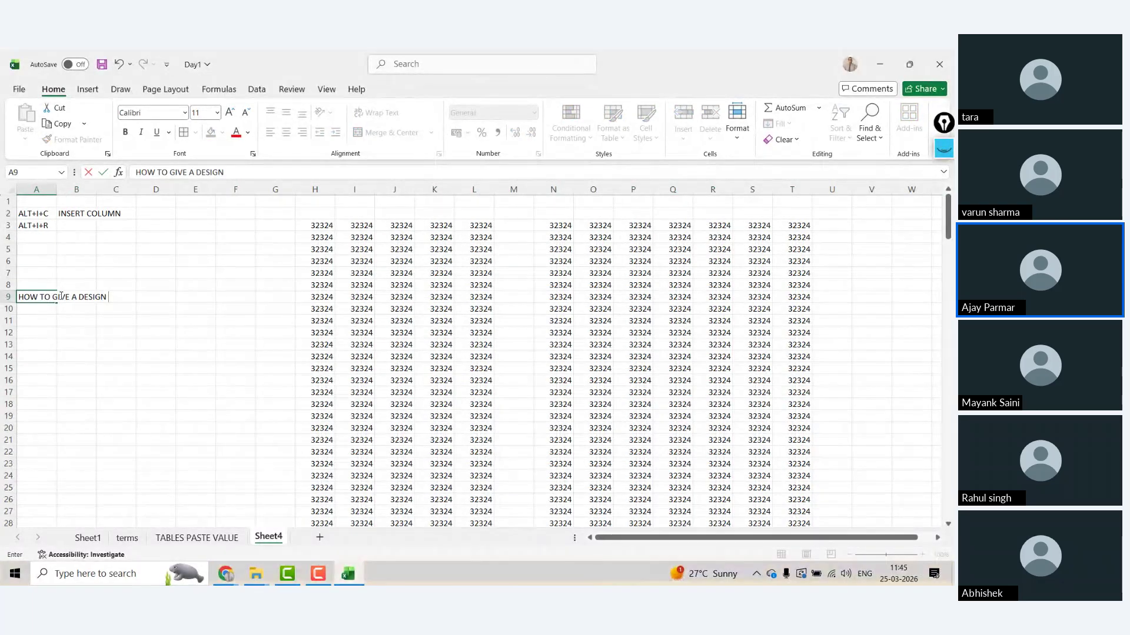
type("GN ")
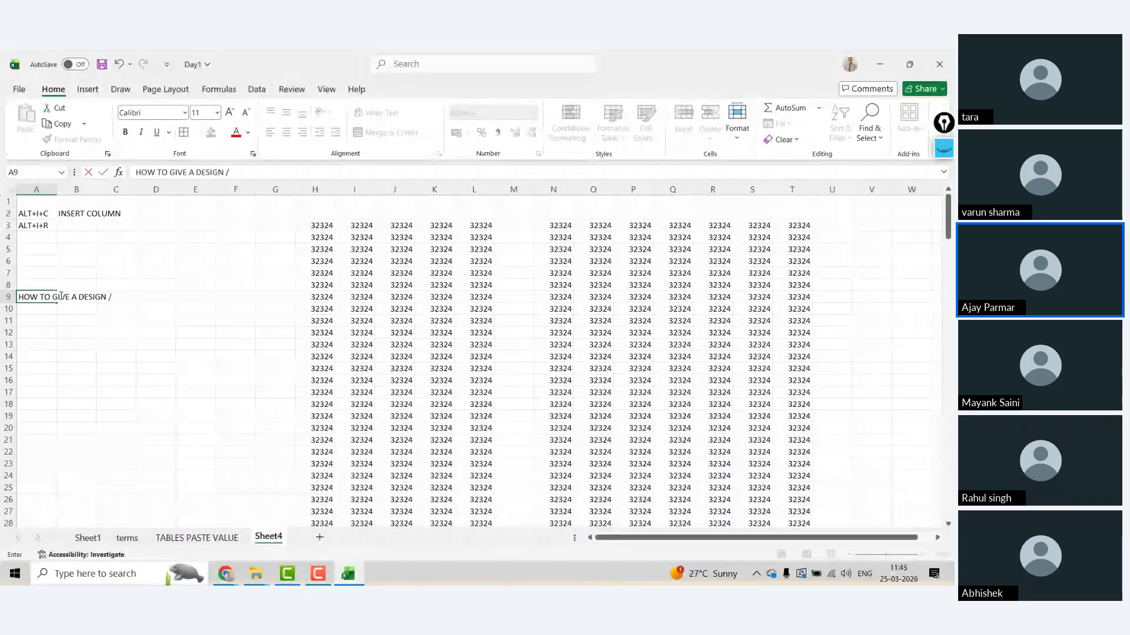
type("/COLOR THEM")
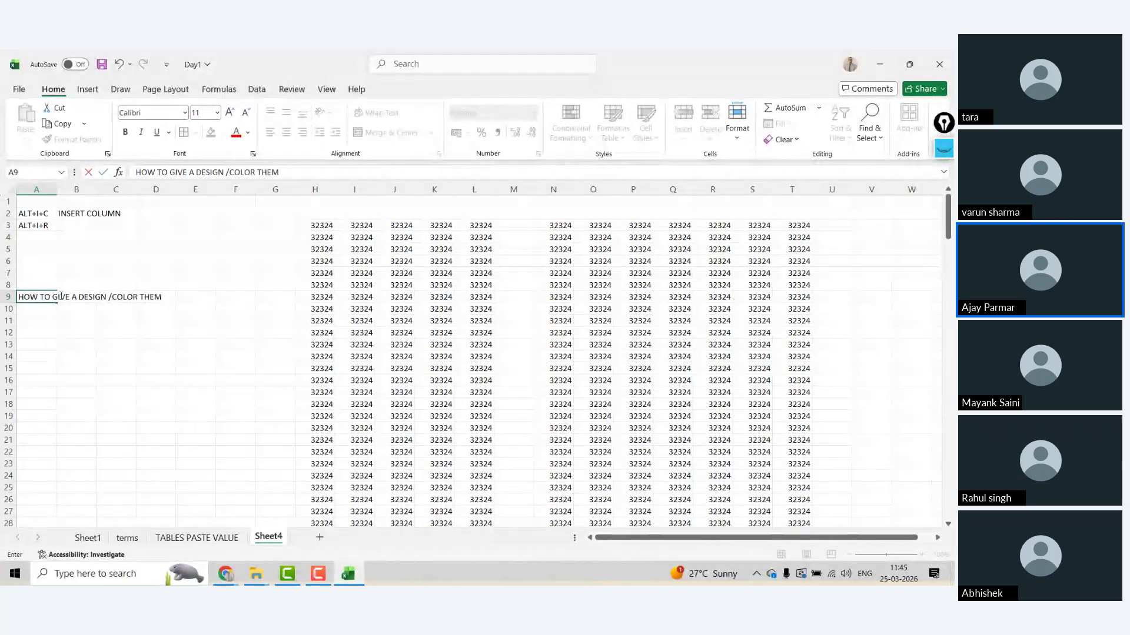
type("E TO YOUR")
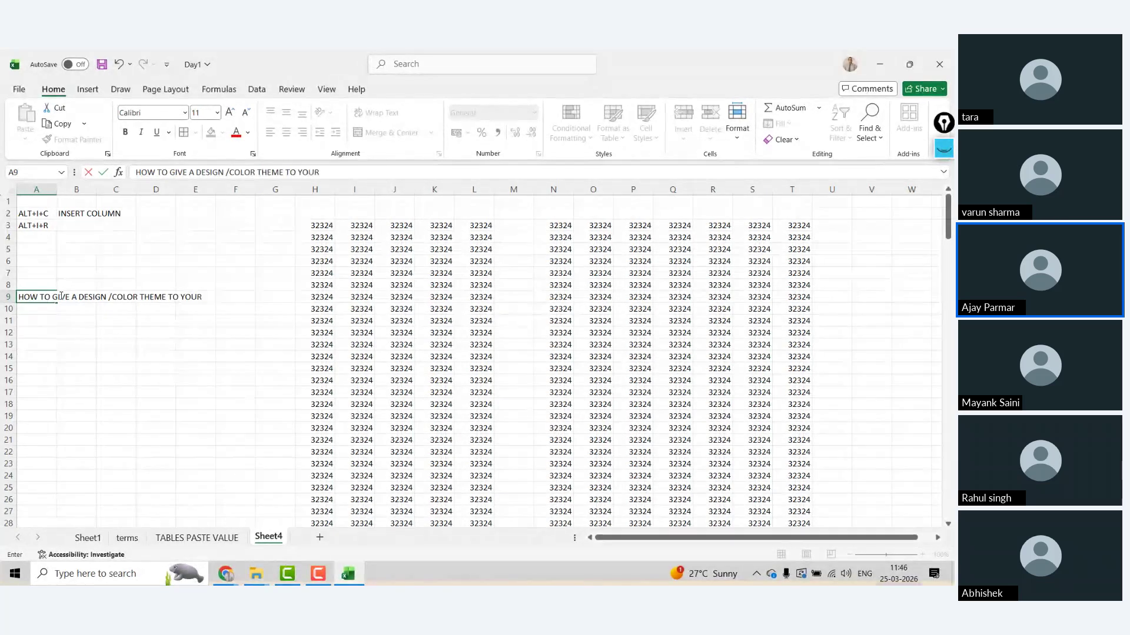
type(" TABLE")
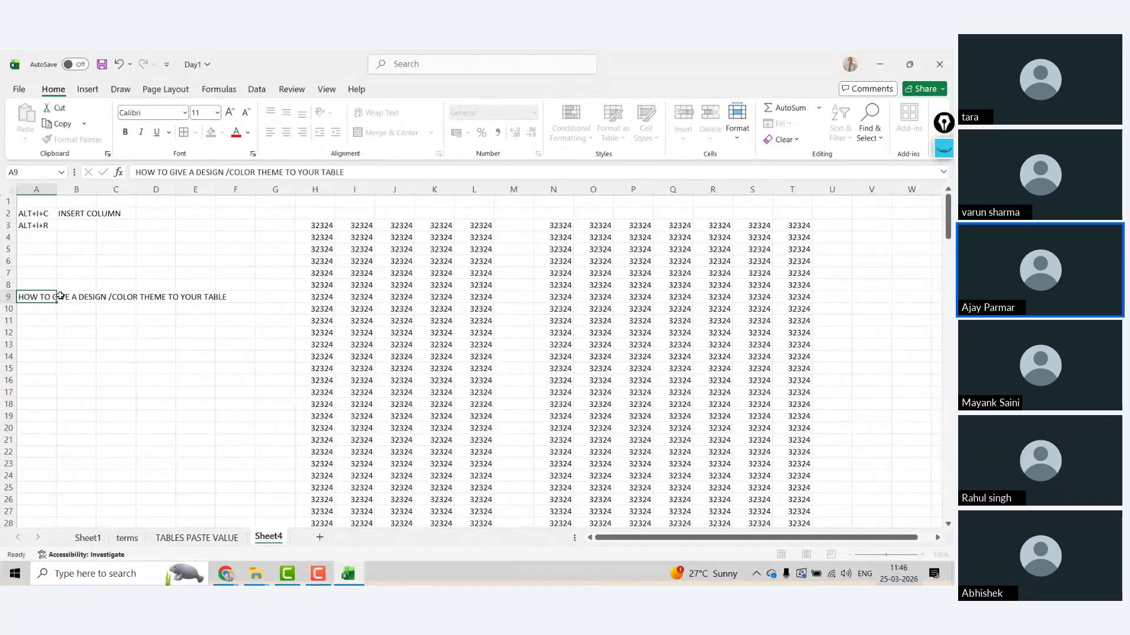
key("Return")
- Add the first instruction, SELECT ANY CELL OF YOUR DATA, in cell A11
key("Return")
type("SELECT A")
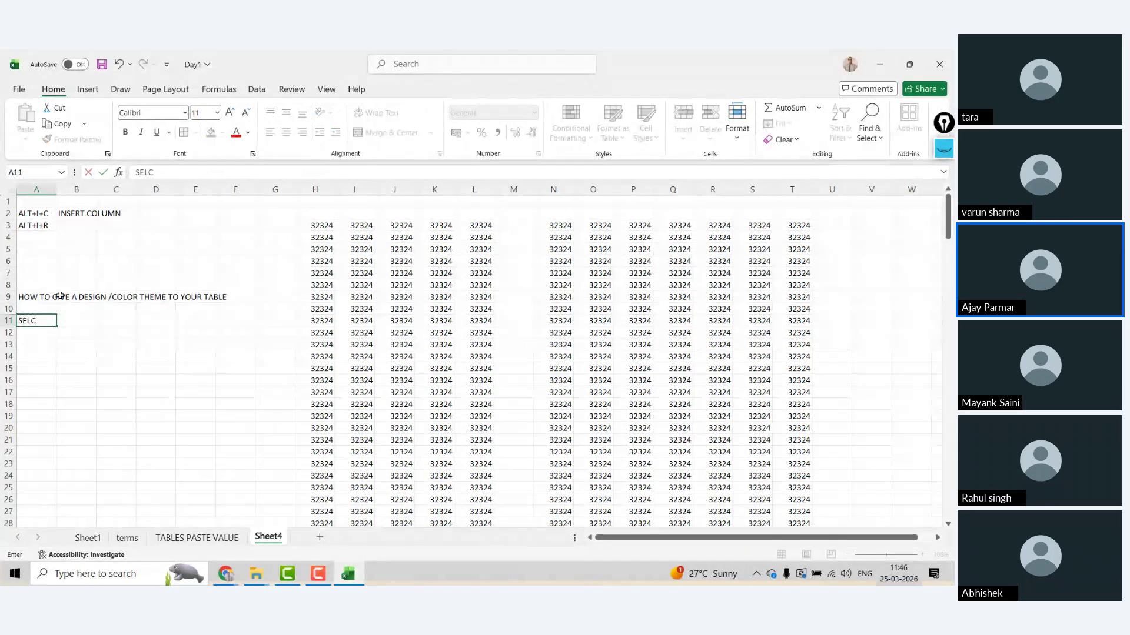
type("NY C")
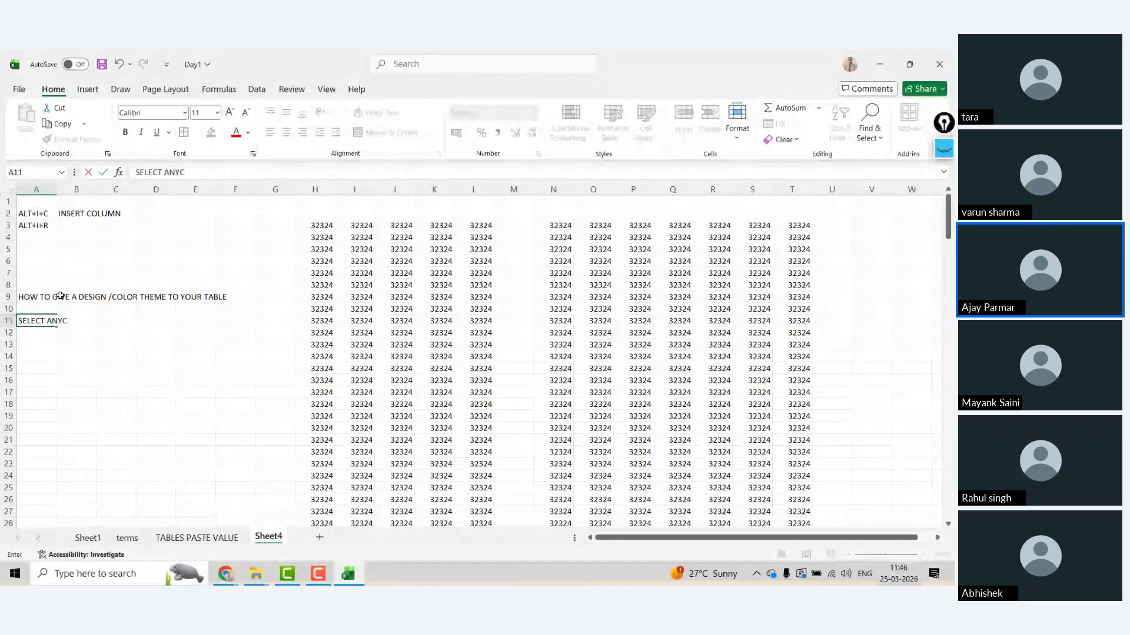
key("BackSpace")
key("BackSpace")
type("CELL OF YOUR DATA")
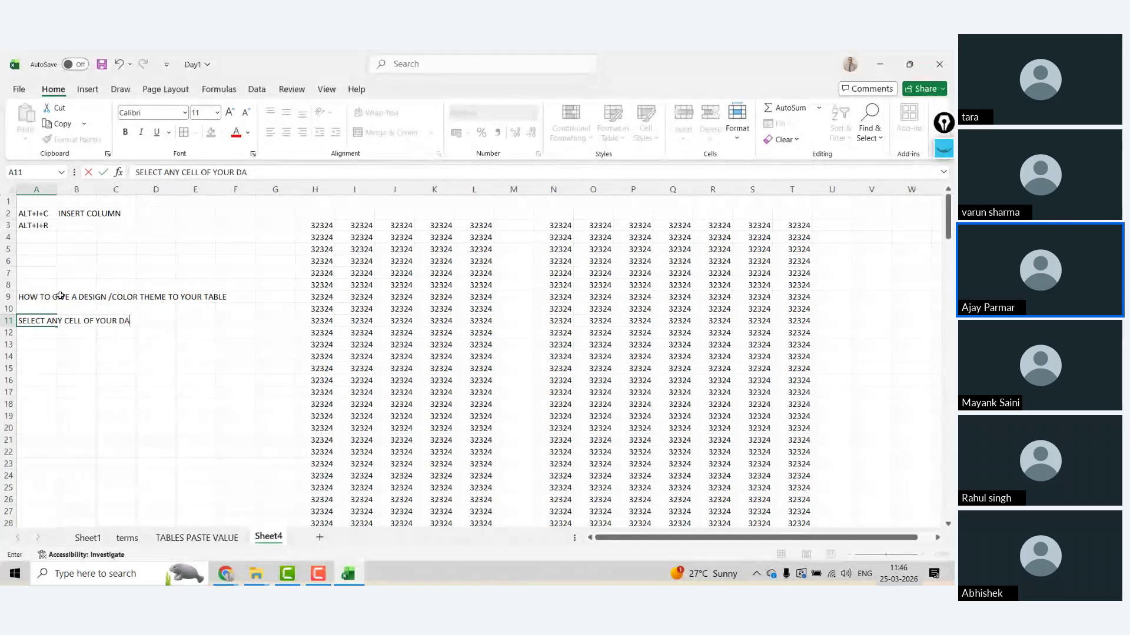
key("Return")
- Write the second instruction, GO TO INSERT TAB - TABLE, in cell A12
type("GO TO TI")
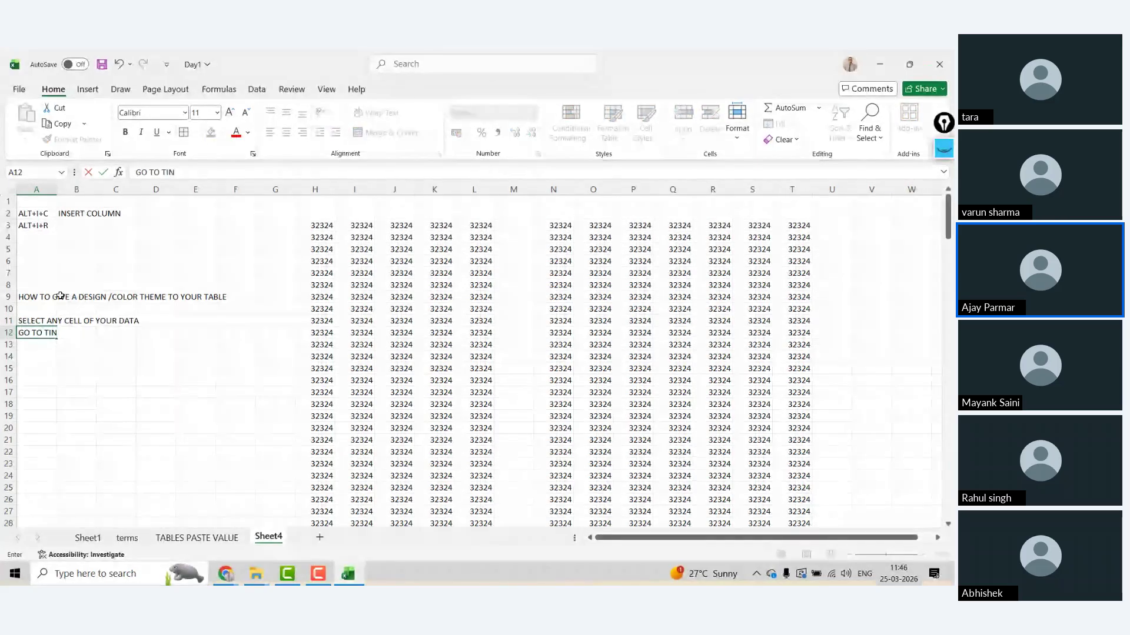
key("BackSpace")
type("INSRT")
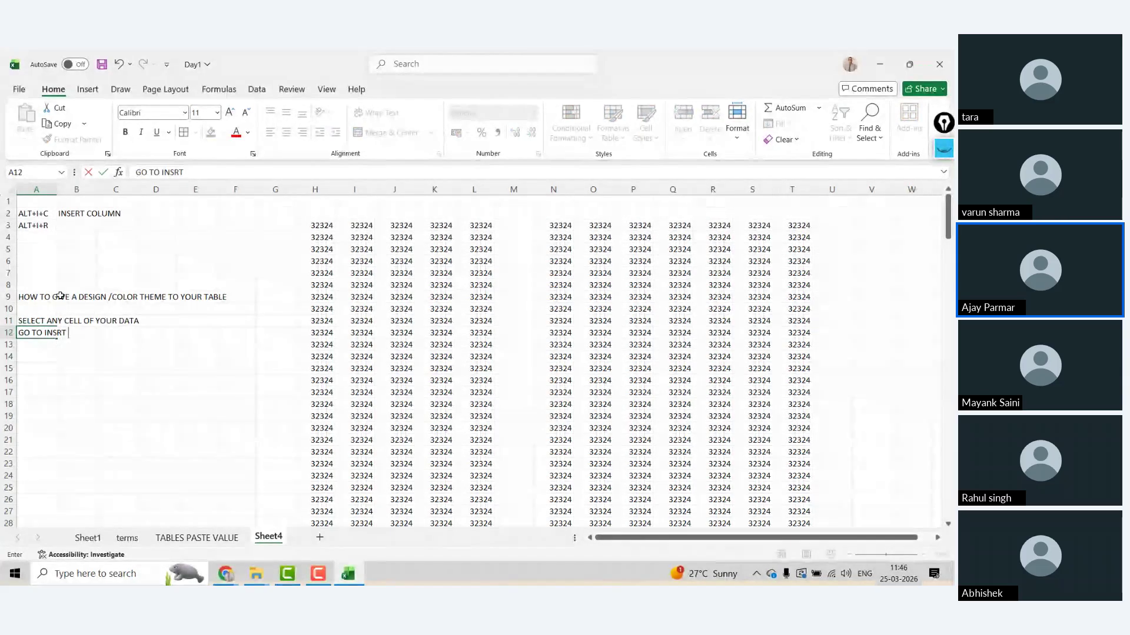
key("BackSpace")
type("ERT TAB")
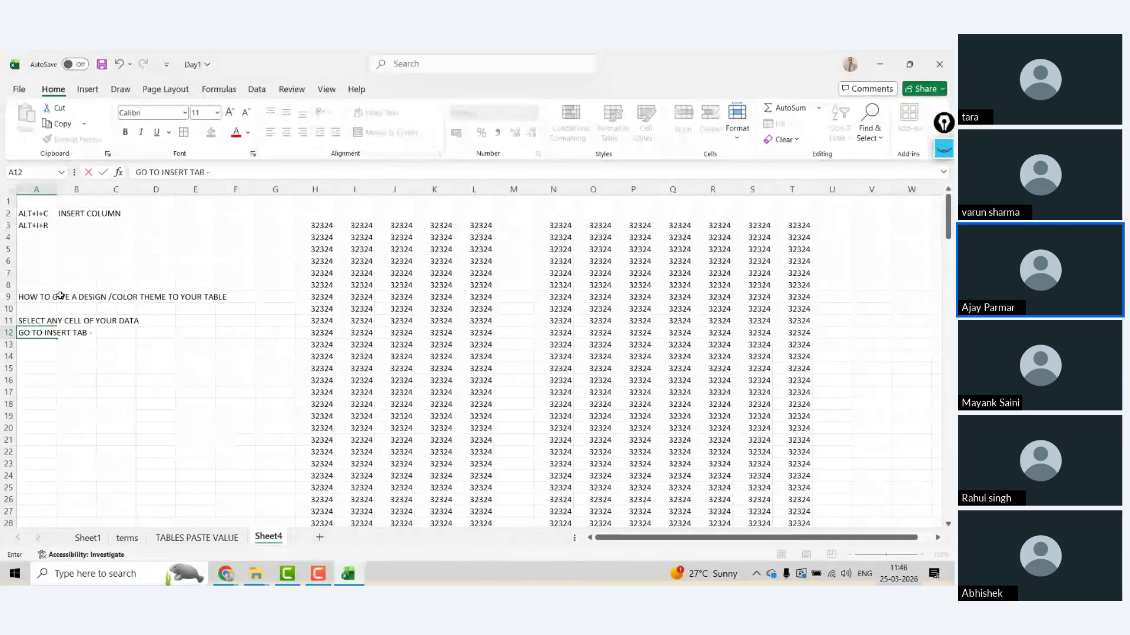
type(" - TABLE")
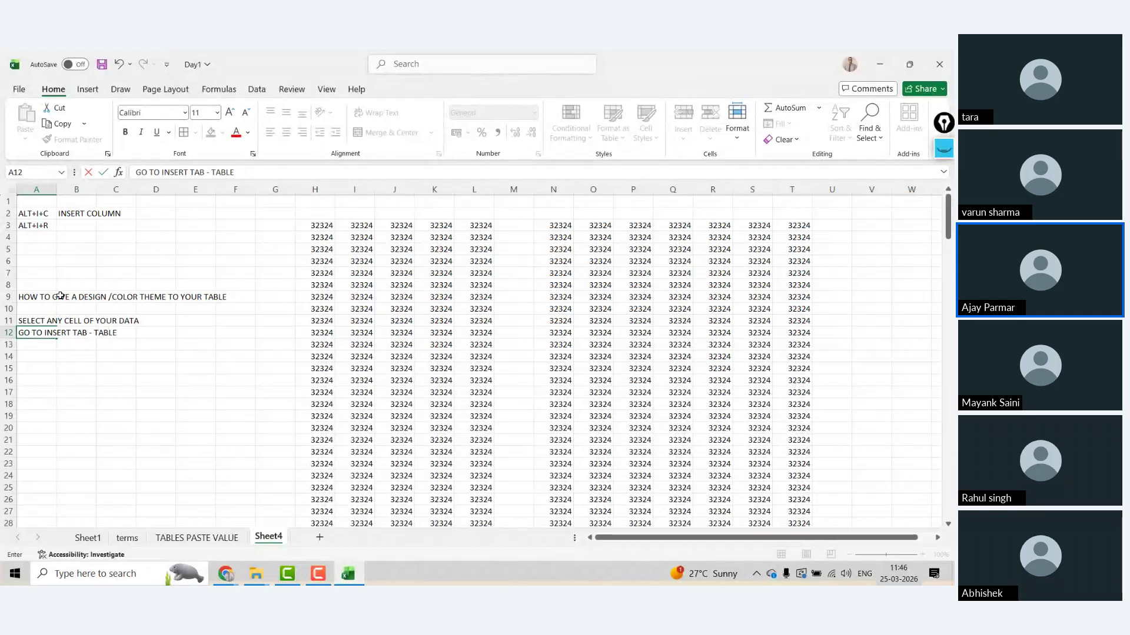
key("Return")
- Write the third instruction, UNDER THE TABLE DESIGN TAB - SELECT ANY THEME, in cell A13
type("UNDER THE")
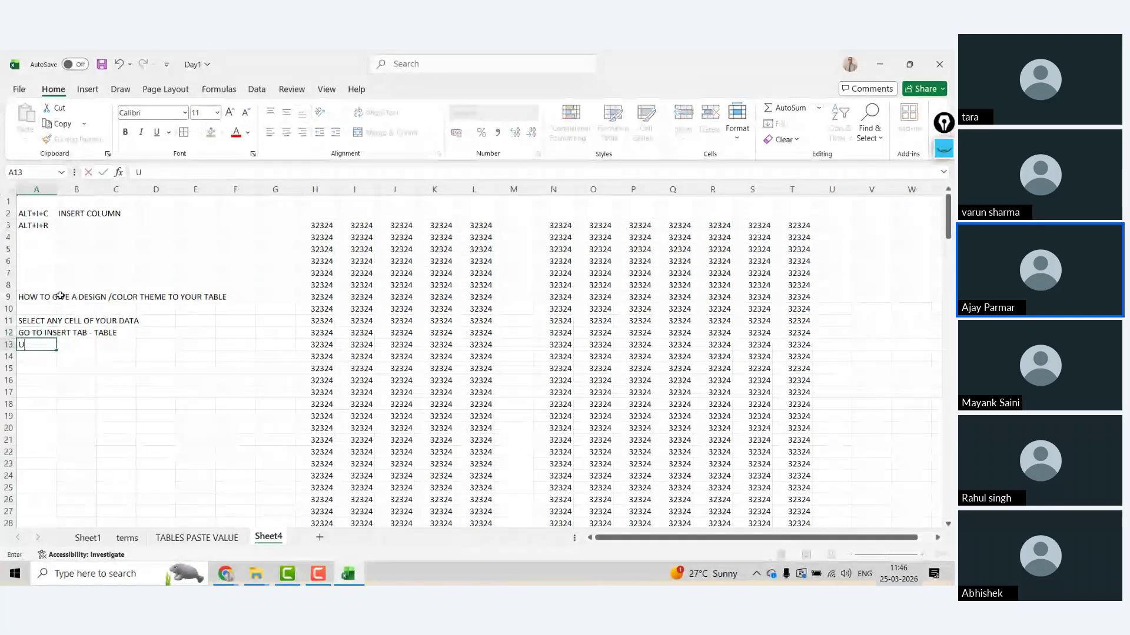
type("BL")
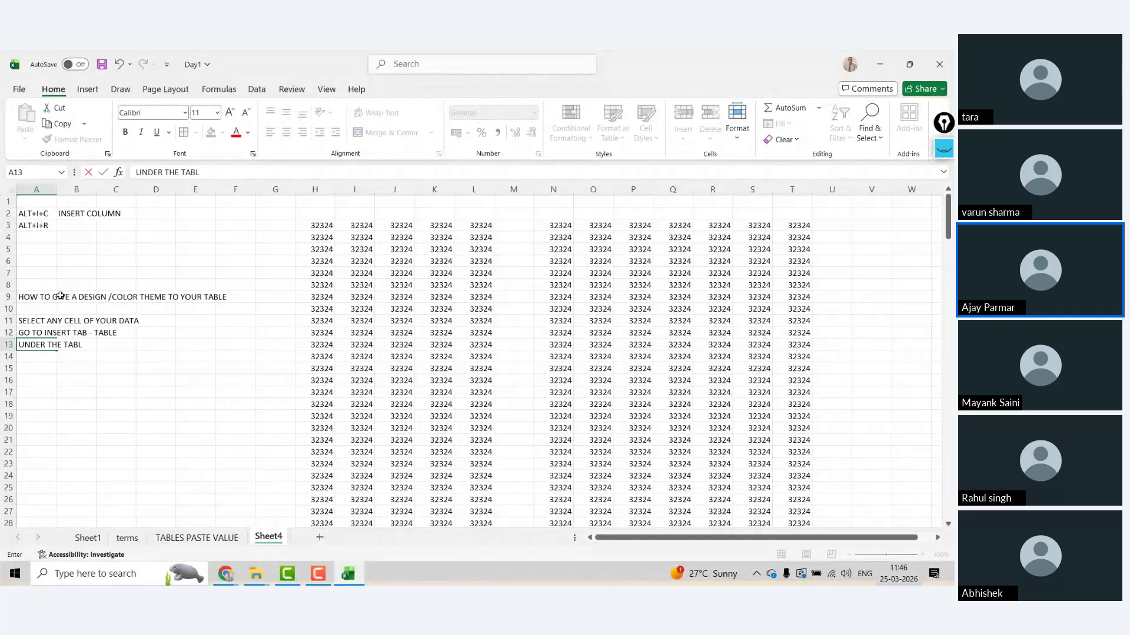
type("E DESIGN TAB")
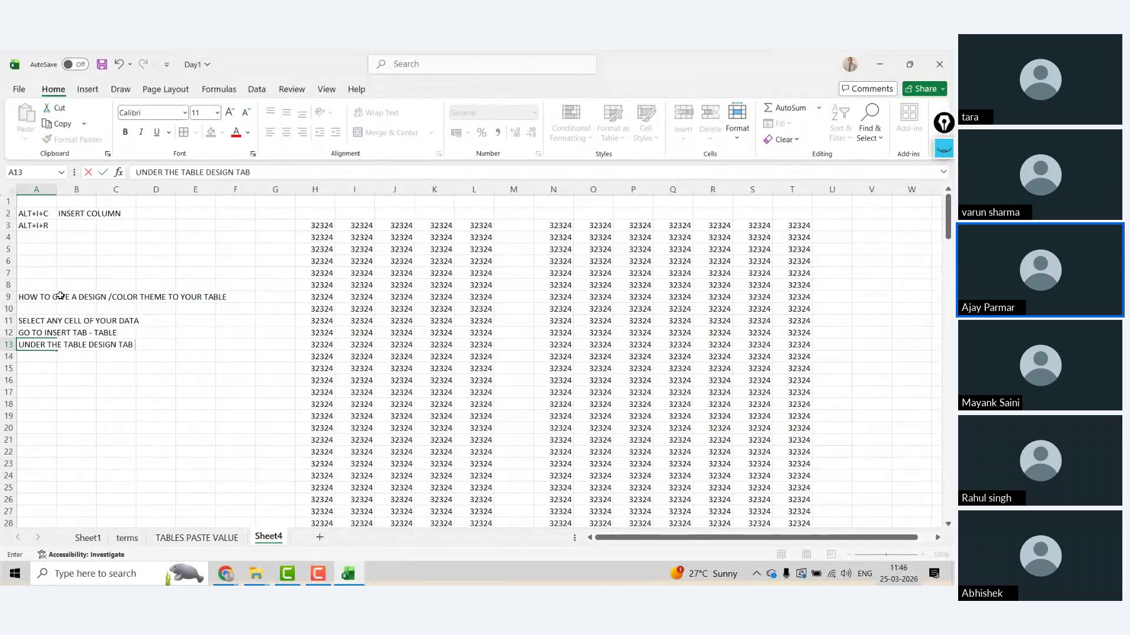
type(" - SELECT AN")
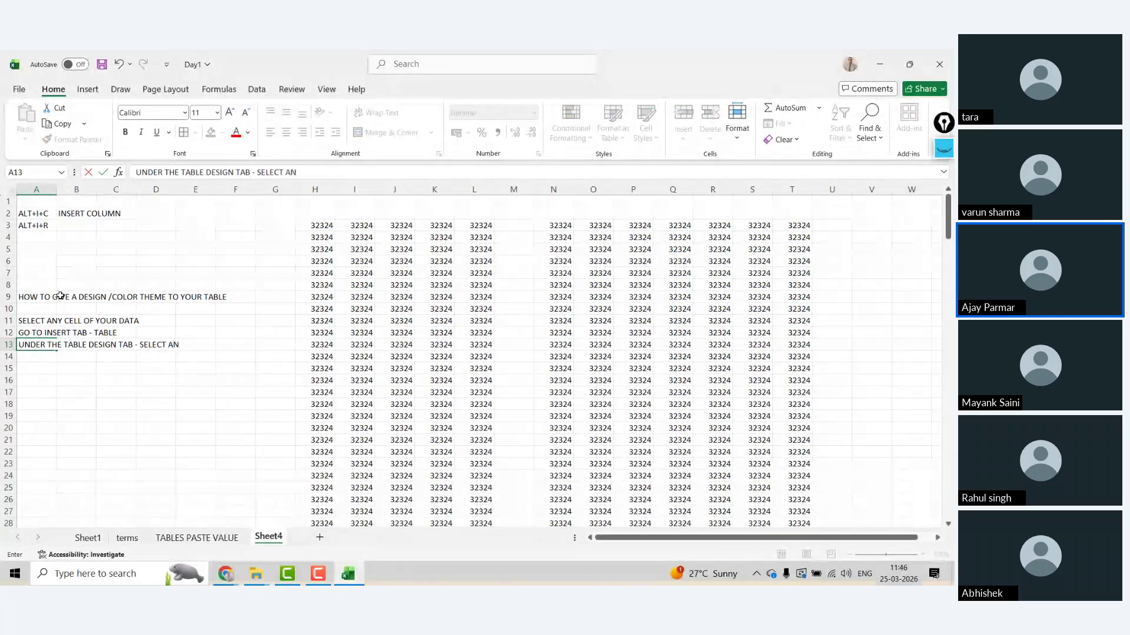
type("Y THEME")
key("Return")
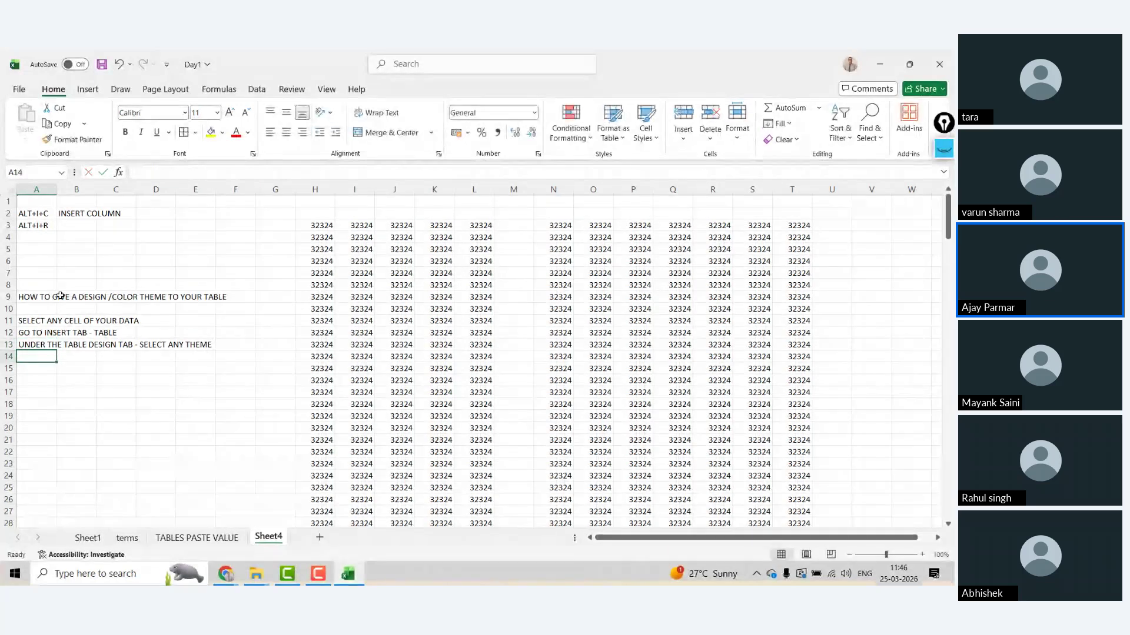
- Write the last instruction, CLICK ON - CONVERT TO RANGE, in cell A14
type("CL")
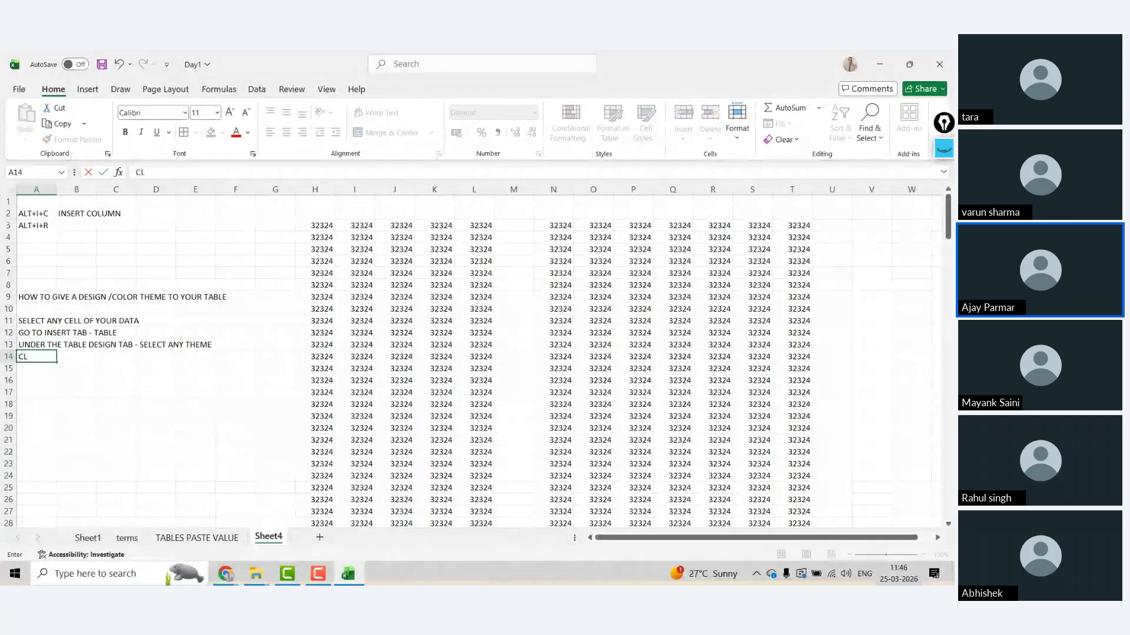
type("ICK ON")
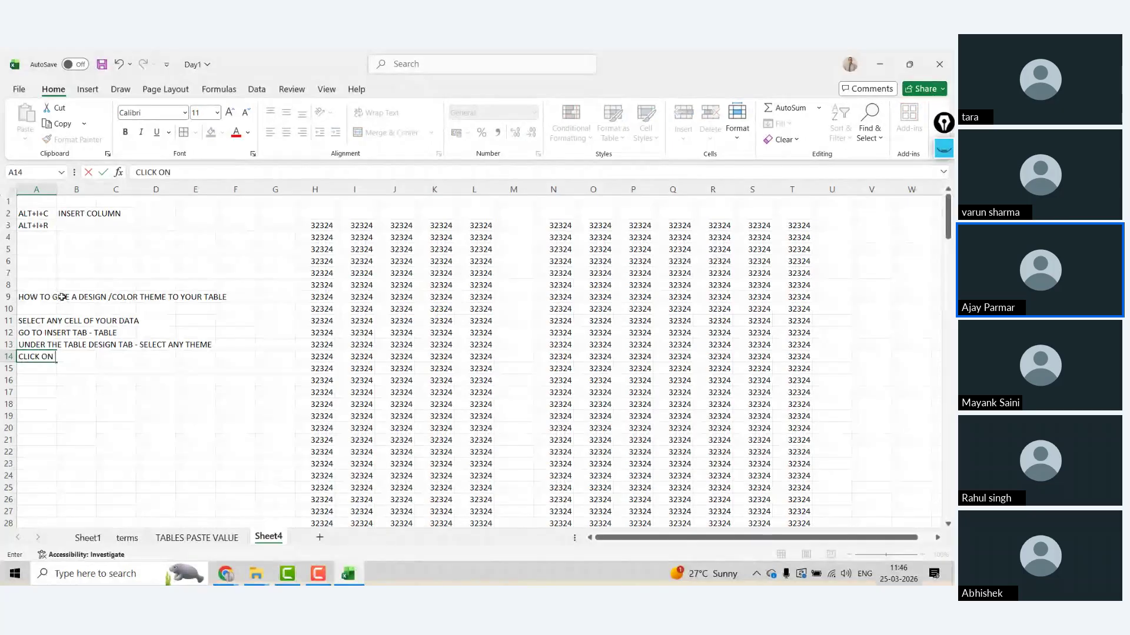
type(" - CONV")
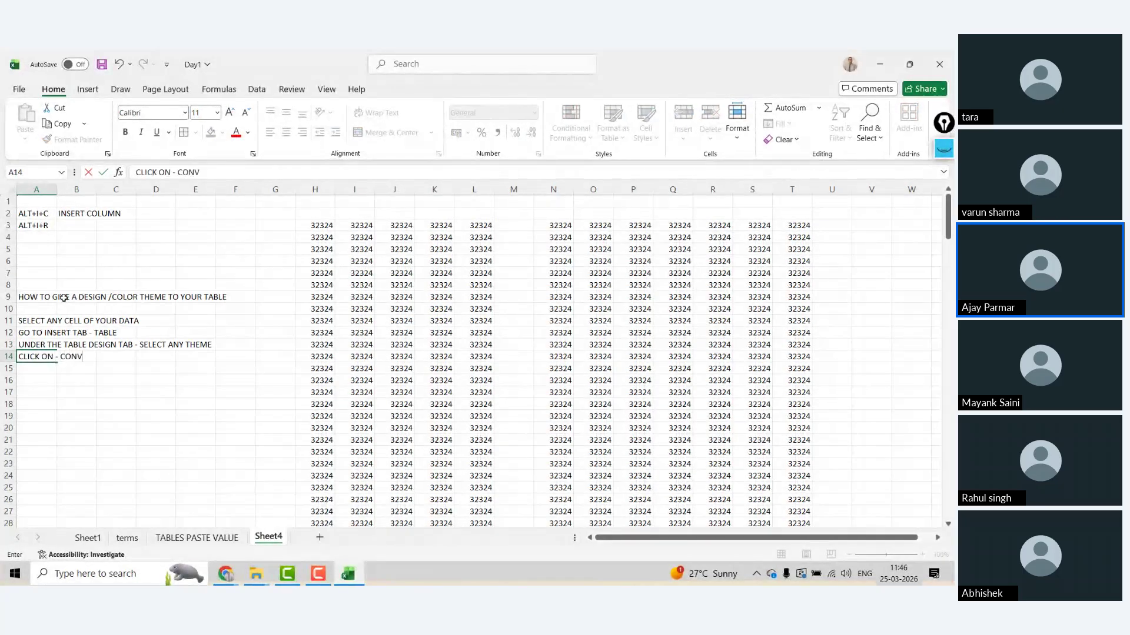
type("ERT TO  RANGE")
key("Return")
- Make the four instruction lines in A11:A14 bold
key("Up")
key("Up")
key("Up")
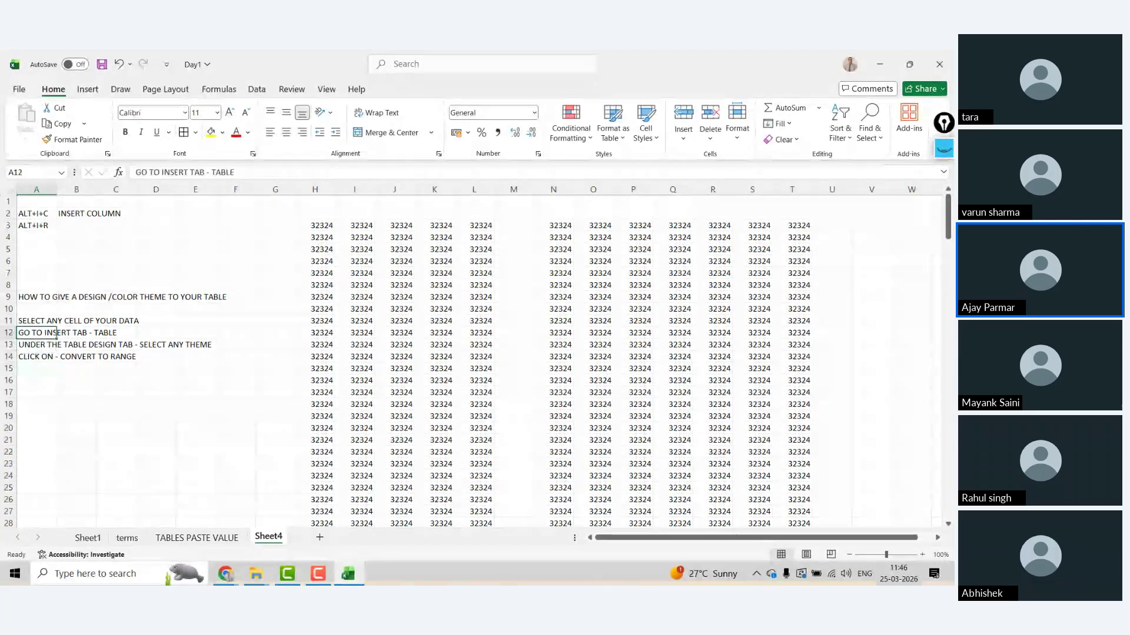
key("Up")
key("Up")
key("Down")
key("shift+Down")
key("shift+Down")
key("shift+Down")
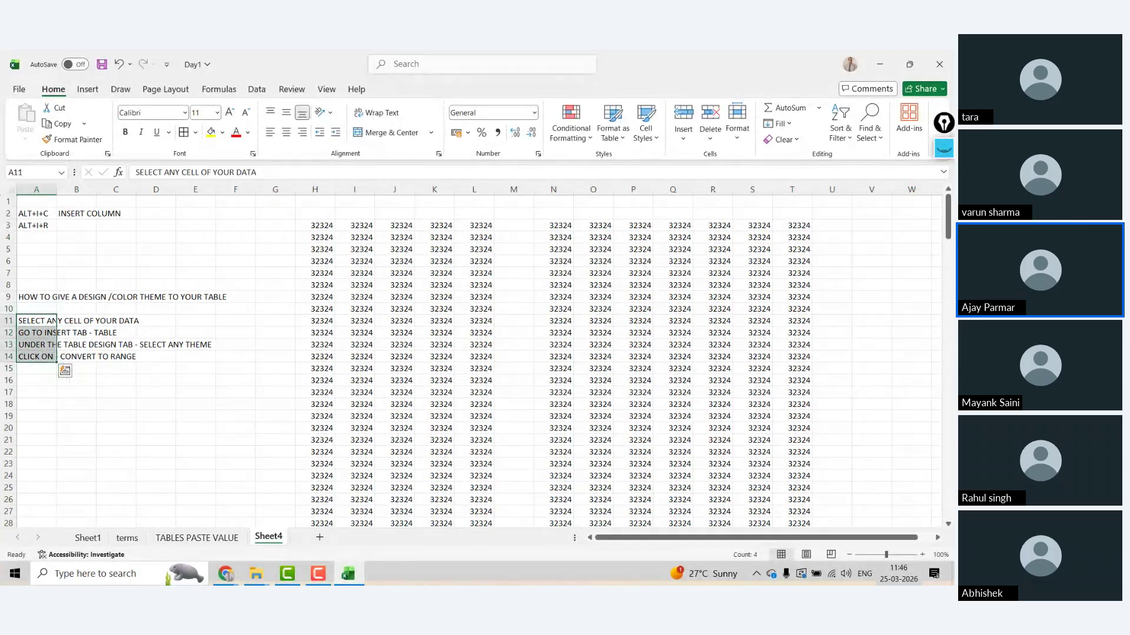
key("ctrl+b")
- Delete the blank column M that separates the two blocks of 32324 values
left_click(381, 253)
key("Right")
key("Right")
key("Right")
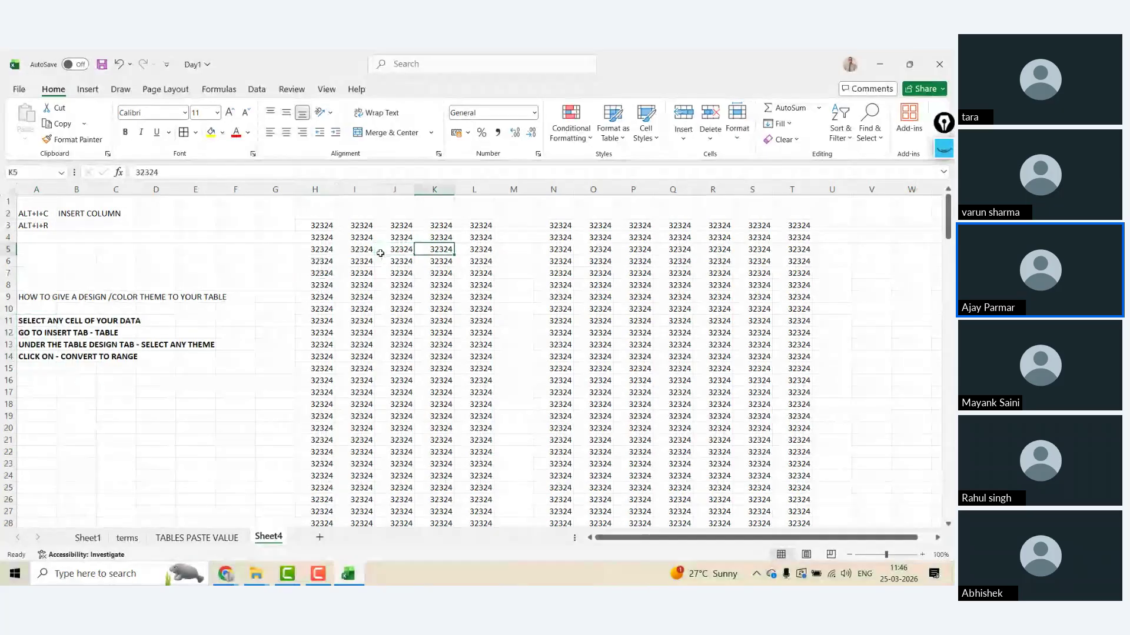
key("Up")
key("ctrl+space")
key("ctrl+minus")
key("Left")
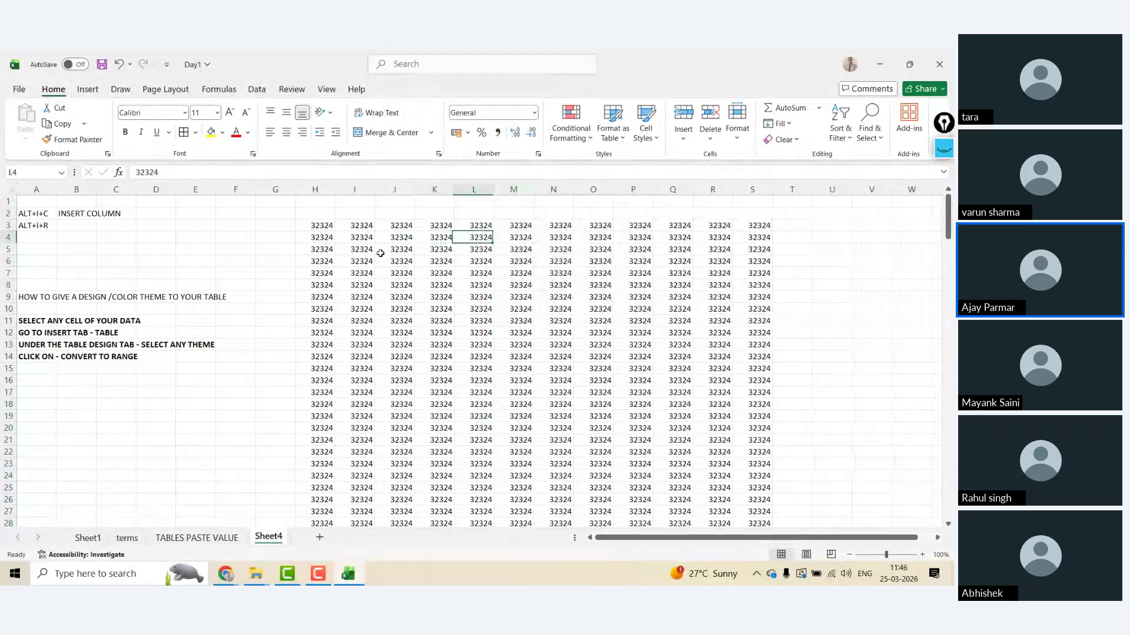
- Create a table with headers from the 32324 data block, H3:S186
key("Down")
key("Down")
key("Down")
key("Down")
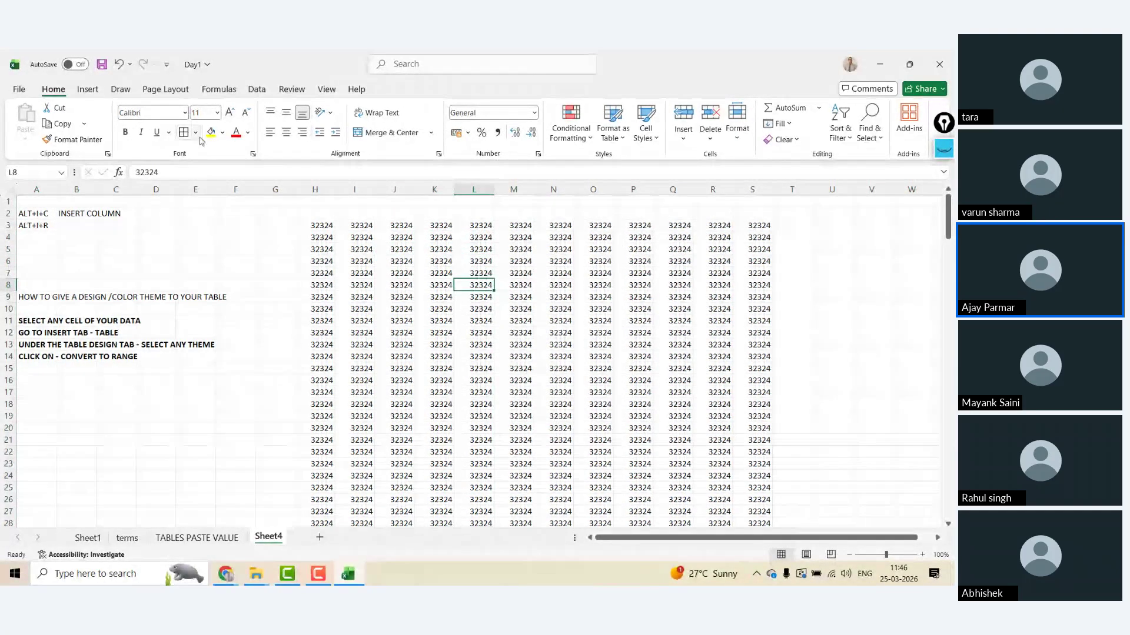
key("alt+n")
key("t")
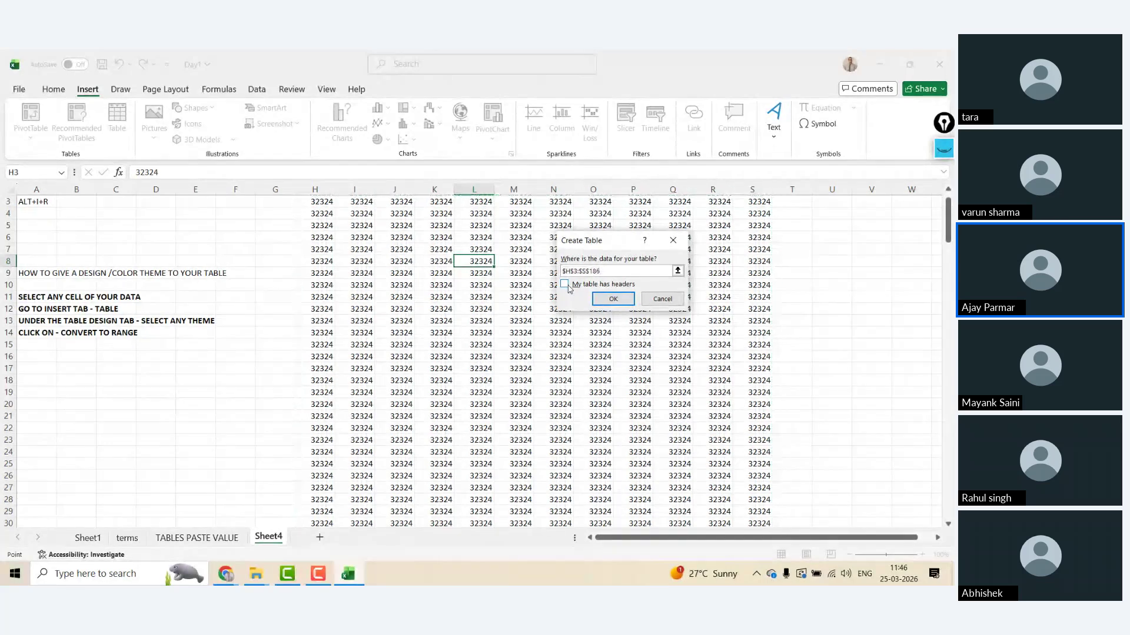
left_click(568, 287)
left_click(606, 300)
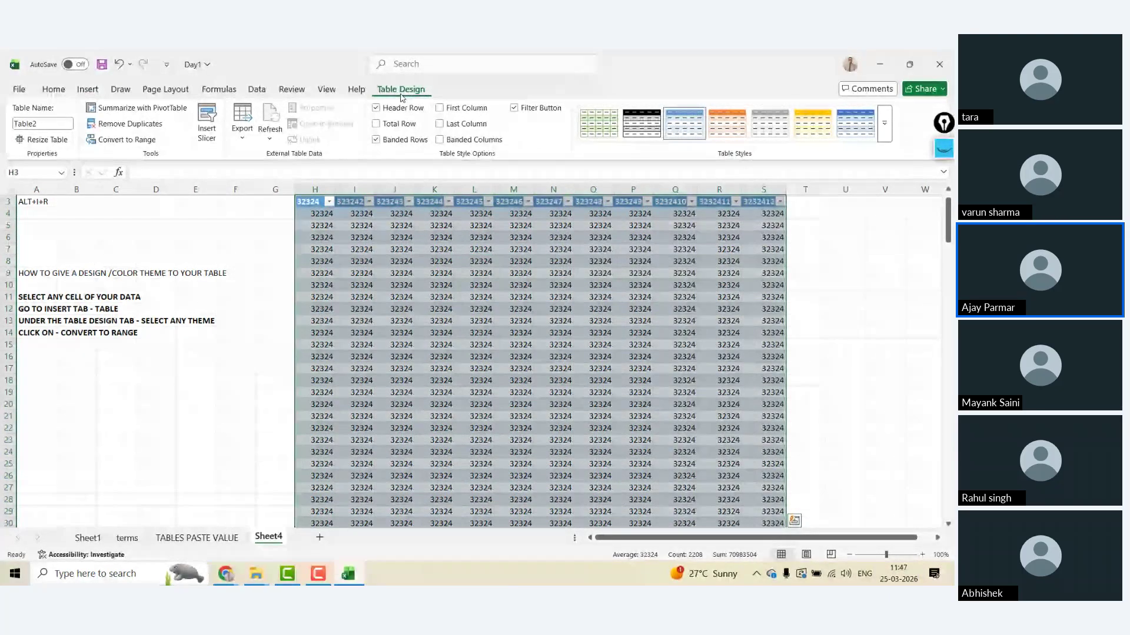
- Apply the banded table style with the darker blue header to the new table and convert it to a normal range
left_click(130, 441)
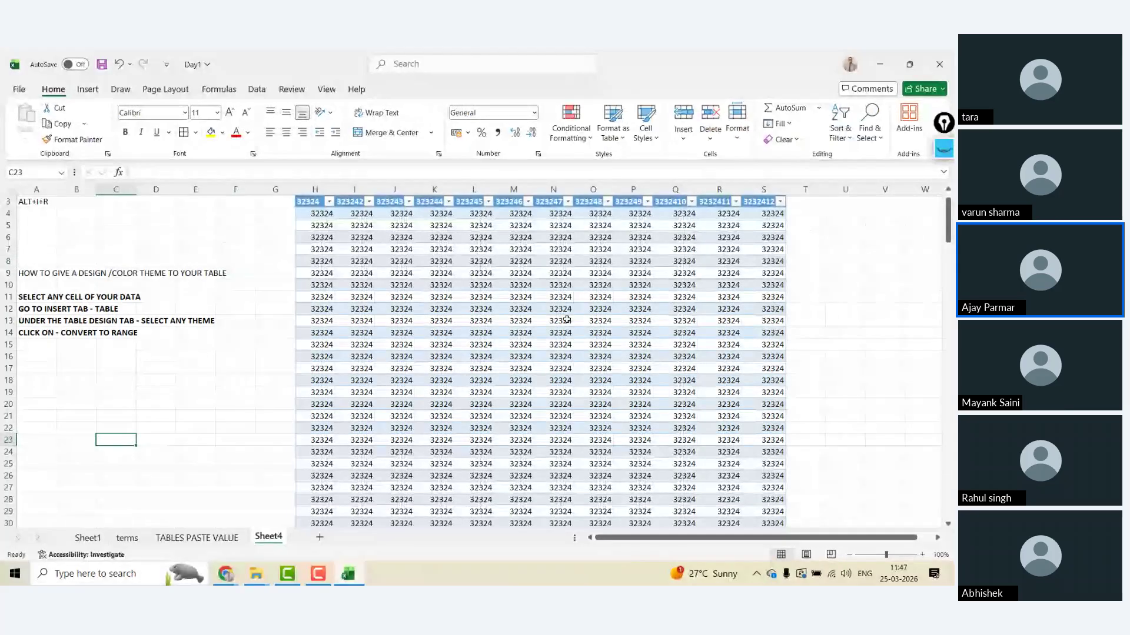
left_click(460, 329)
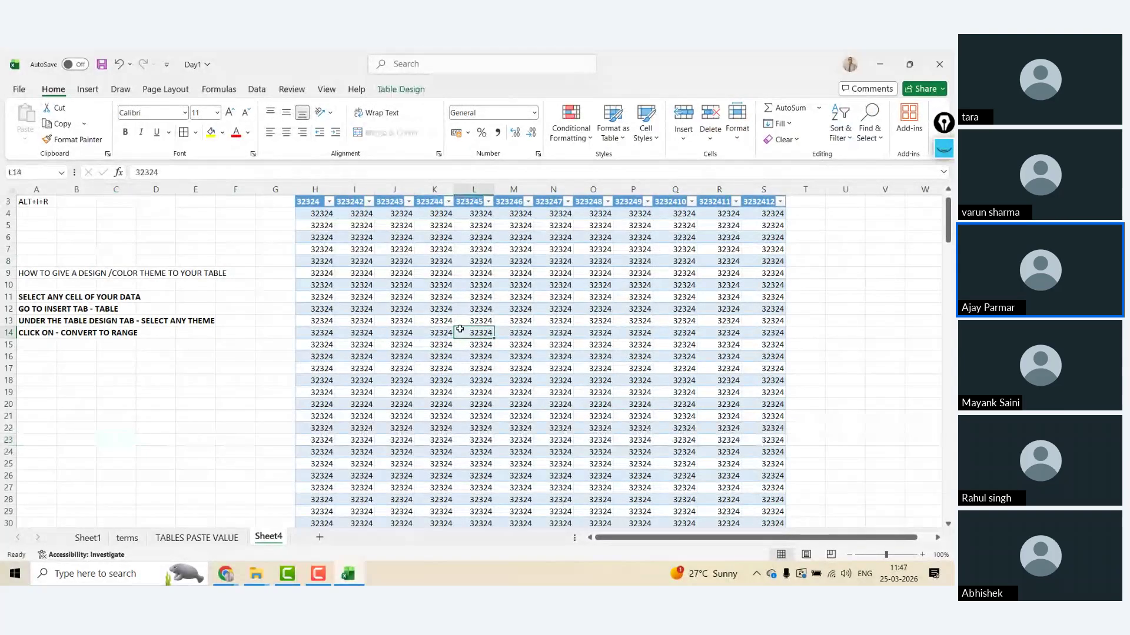
left_click(553, 320)
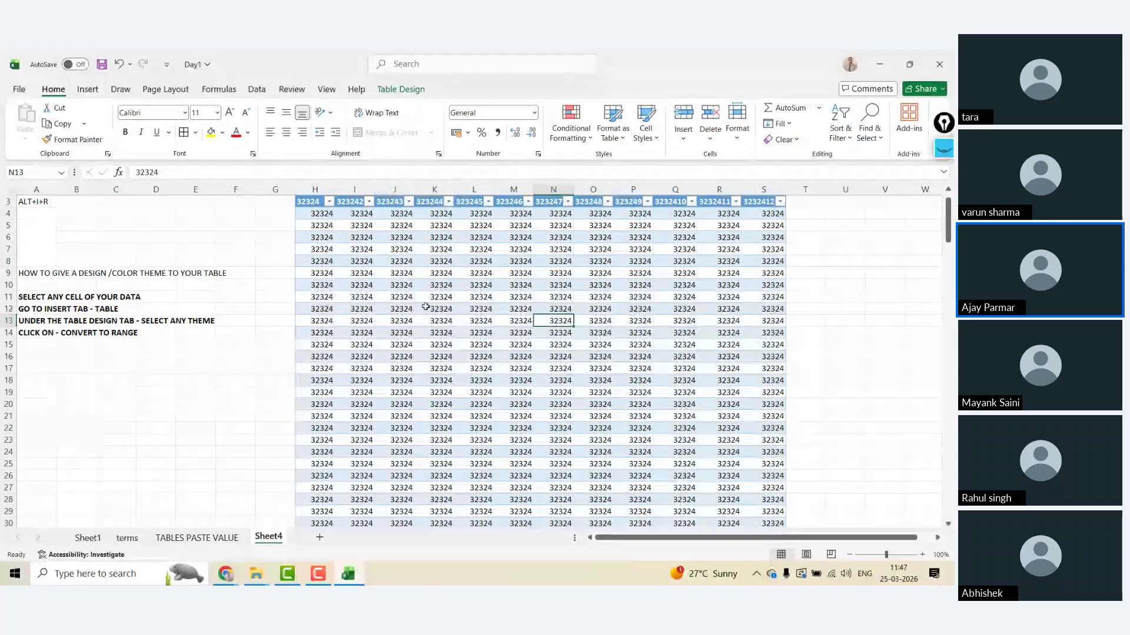
left_click(404, 90)
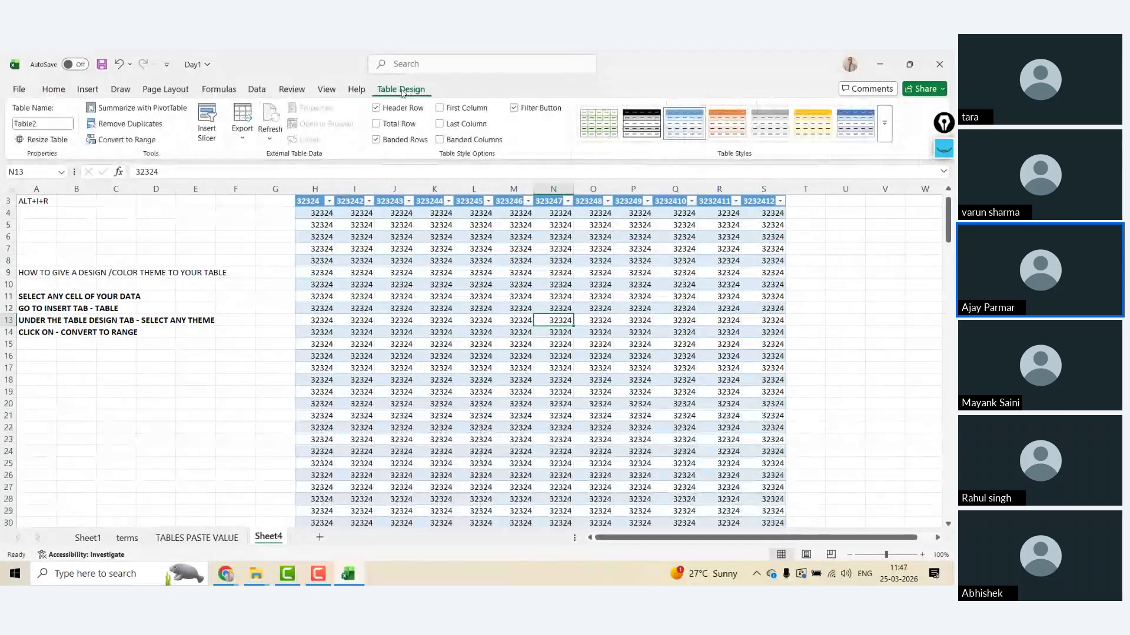
left_click(864, 130)
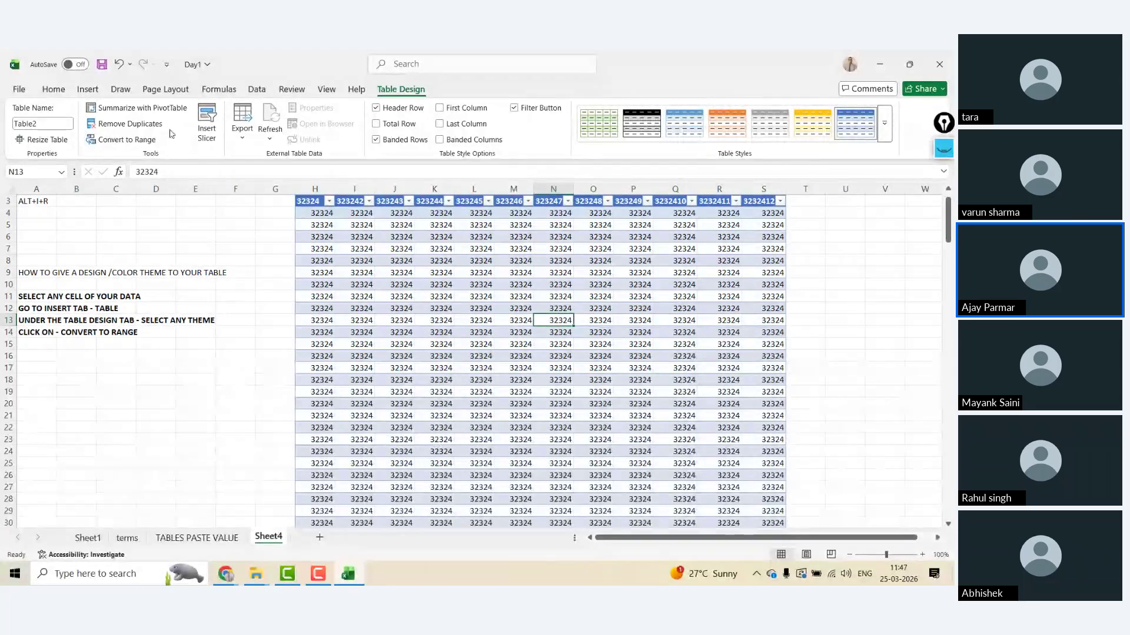
left_click(126, 140)
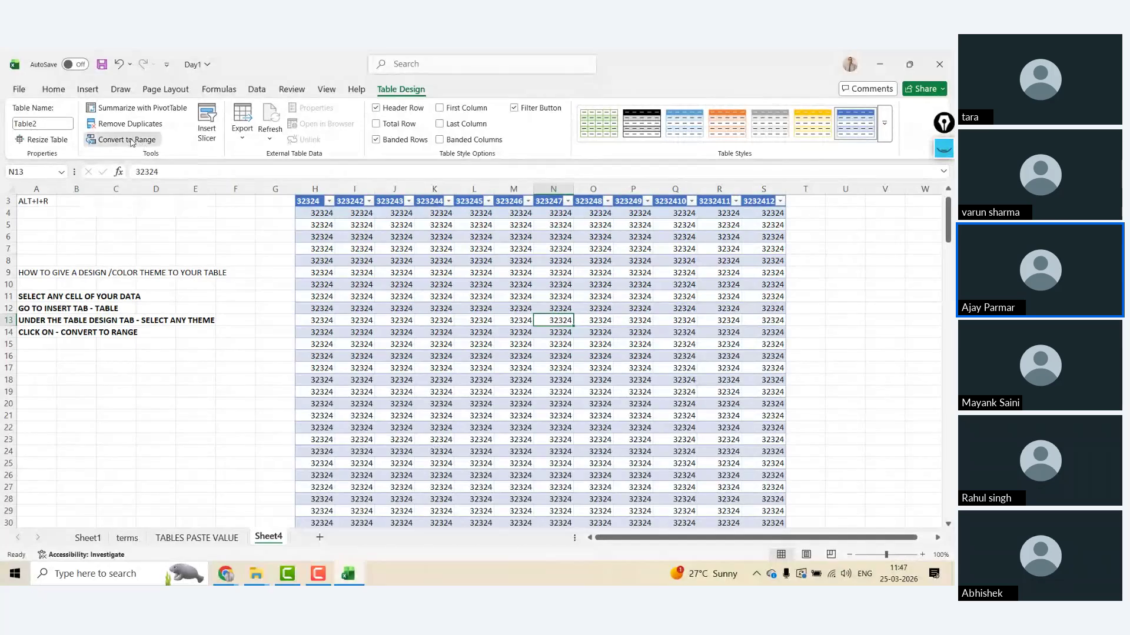
left_click(513, 342)
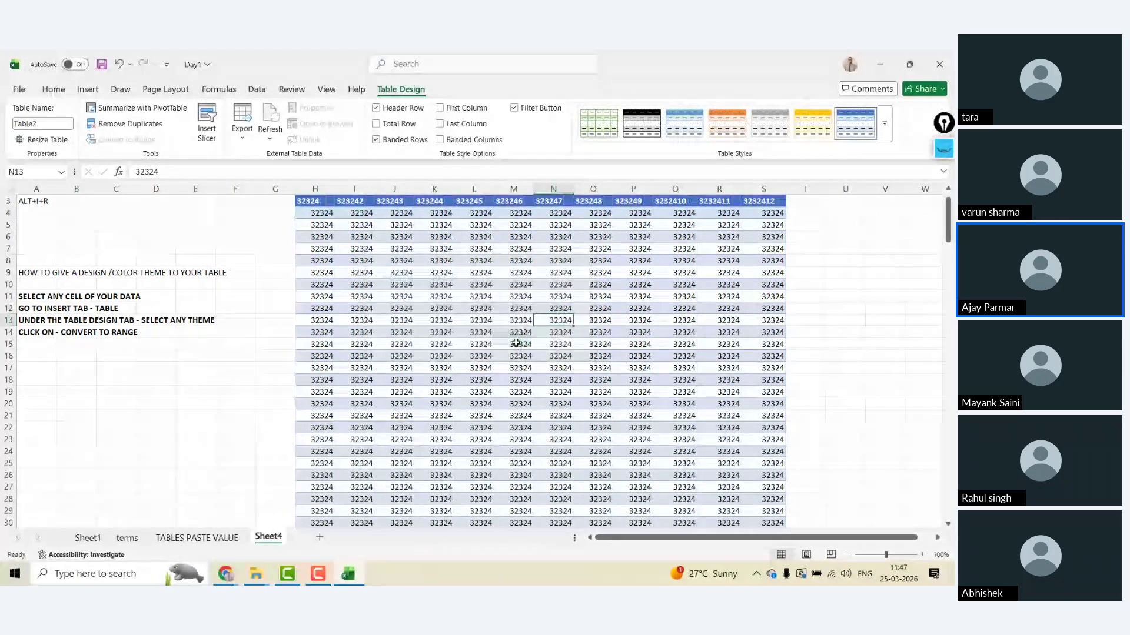
- Examine the converted number range down to its last row and back, and select its header row from H3 to S3
left_click(376, 276)
key("Left")
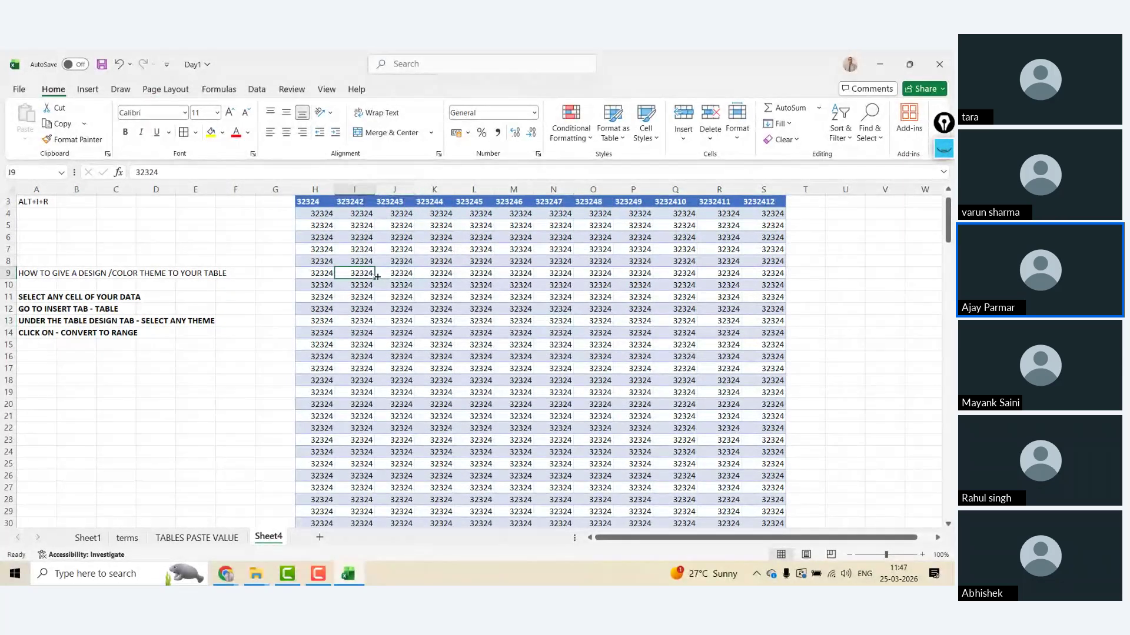
key("Left")
key("ctrl+Down")
key("ctrl+Up")
key("ctrl+Up")
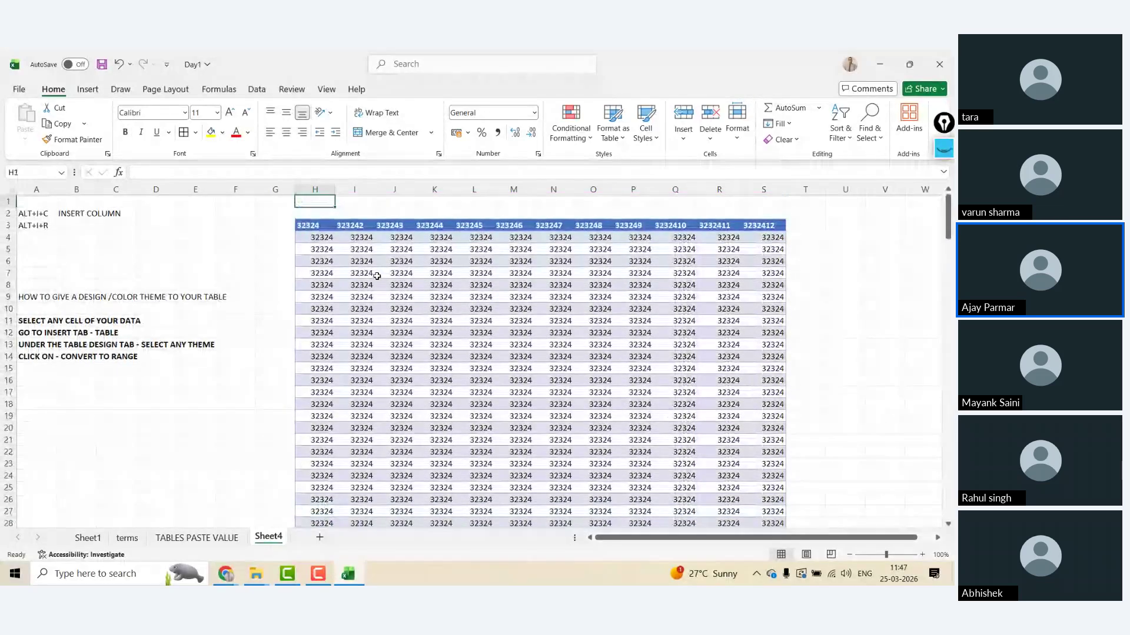
key("ctrl+Down")
key("ctrl+shift+Right")
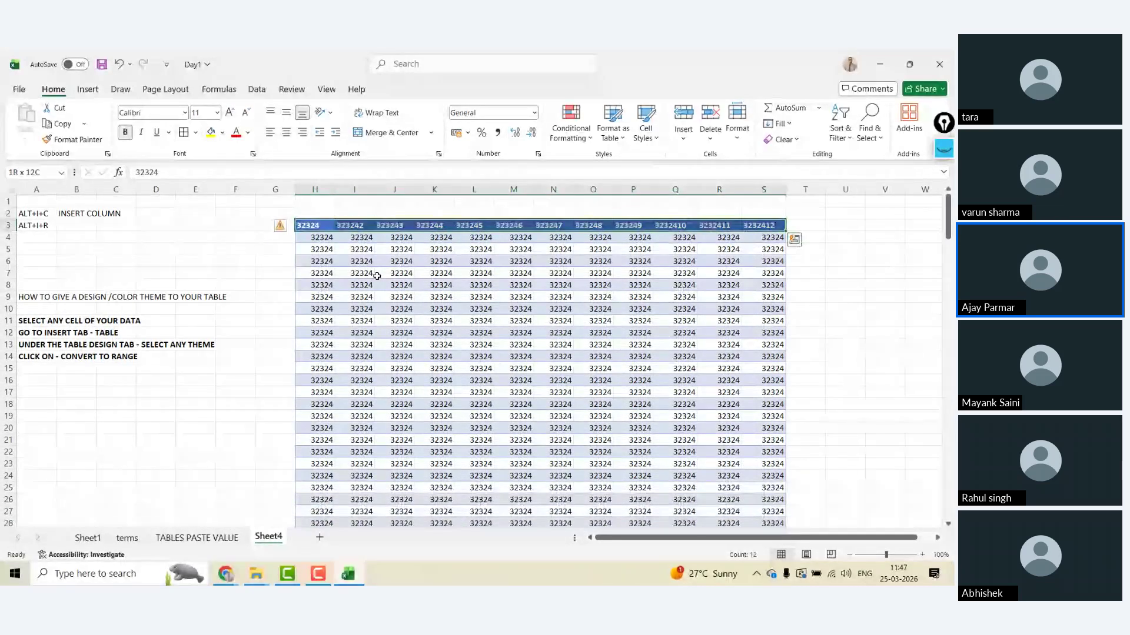
- Save the workbook from the terms sheet, review that sheet and TABLES PASTE VALUE, and return to Sheet4
left_click(127, 537)
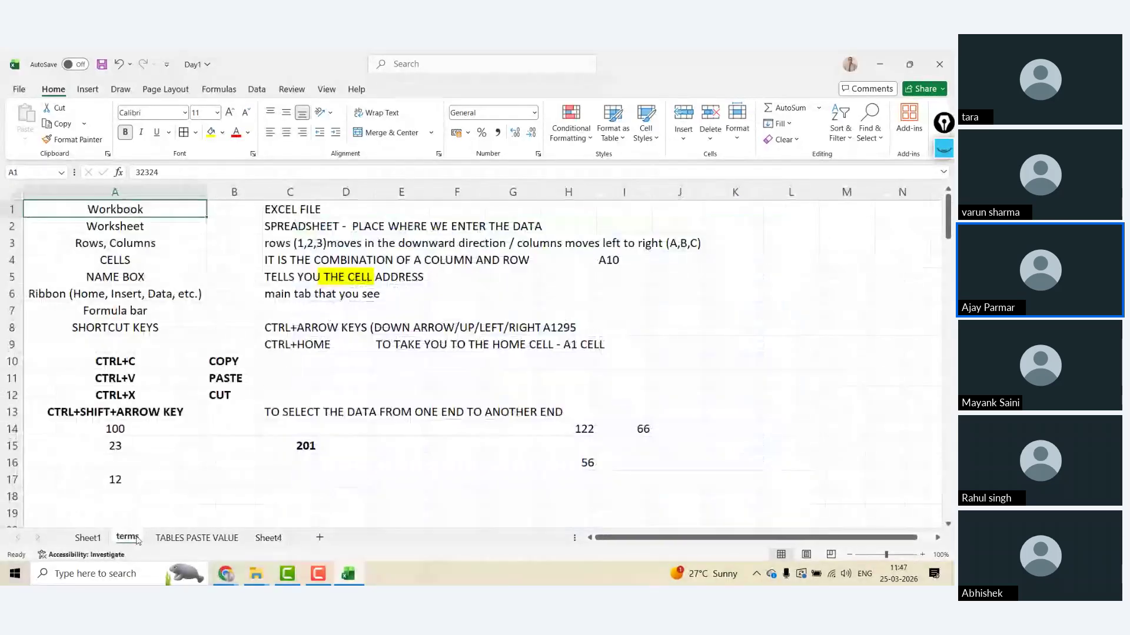
key("ctrl+s")
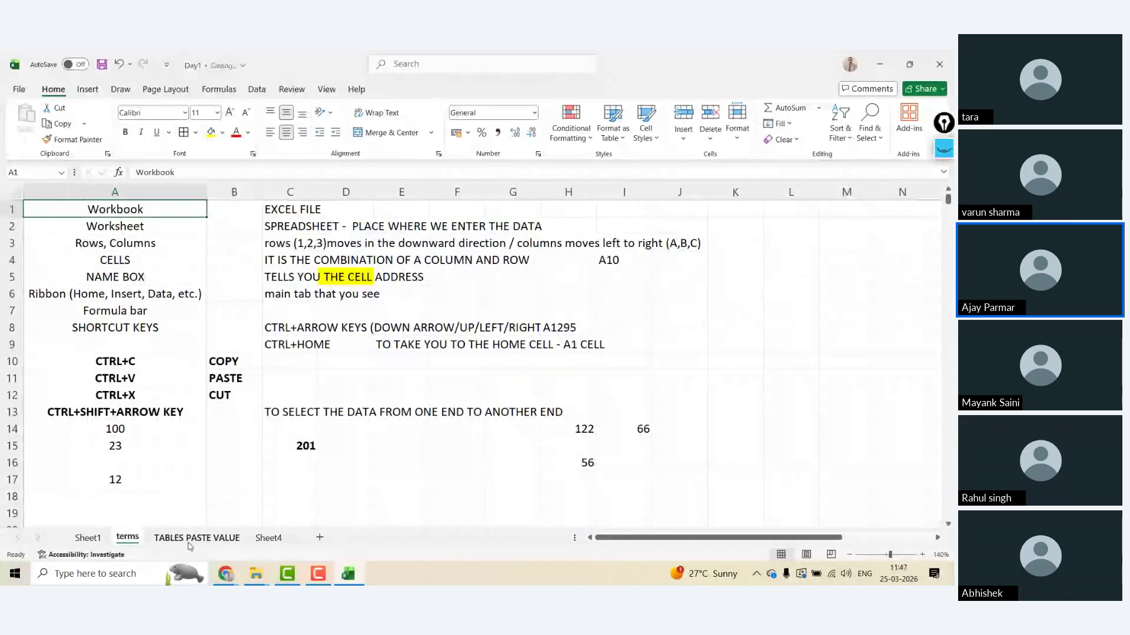
left_click(298, 480)
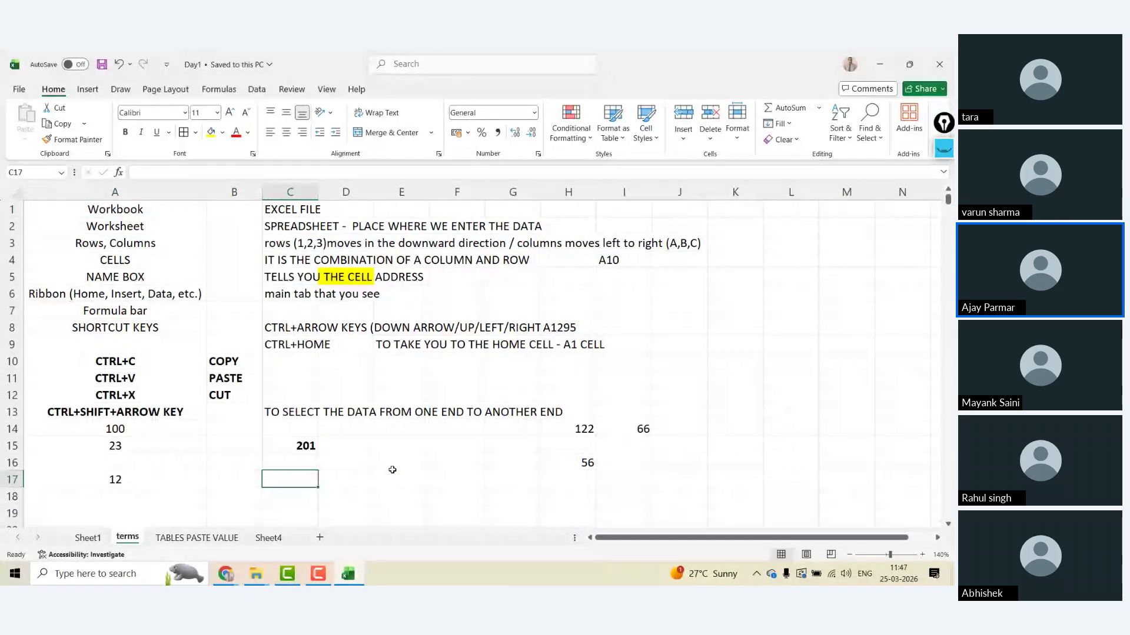
left_click(68, 441)
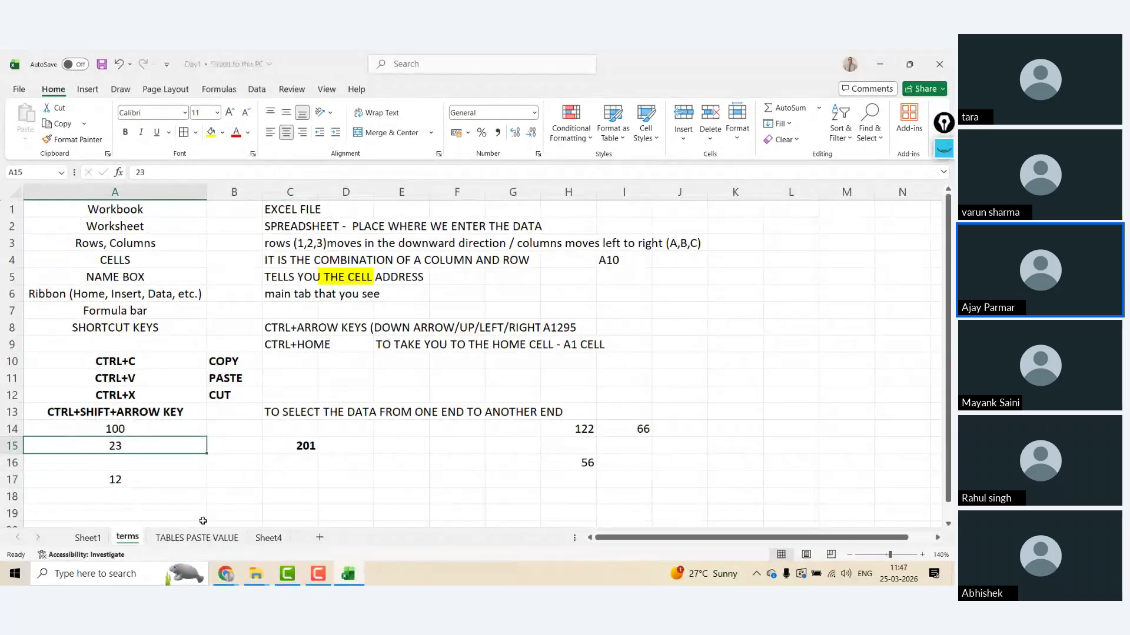
left_click(223, 539)
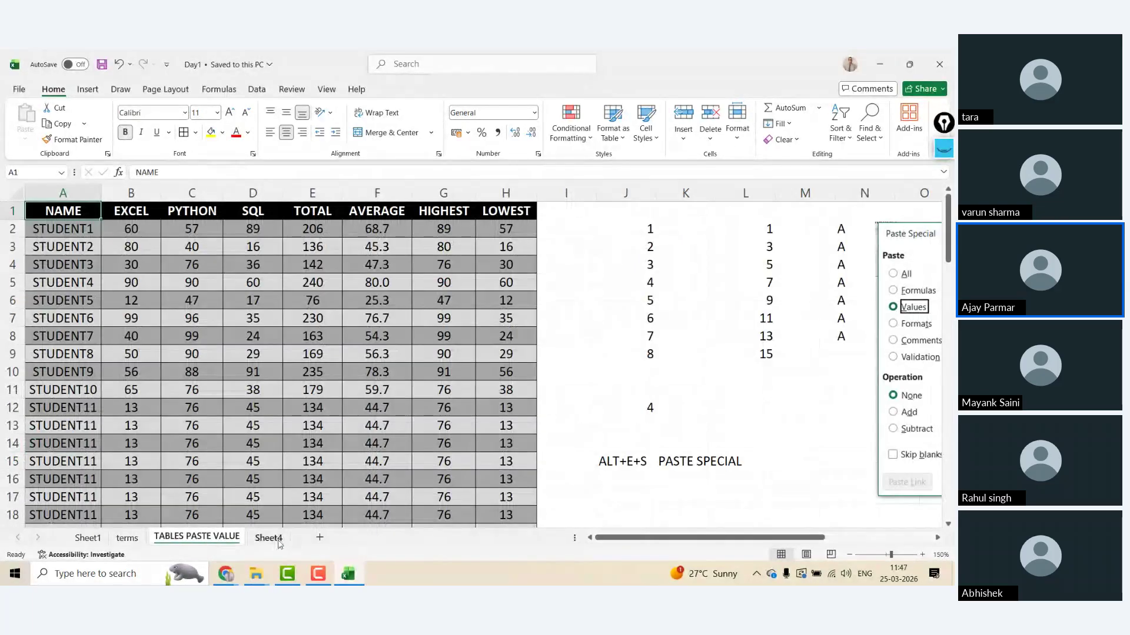
left_click(276, 540)
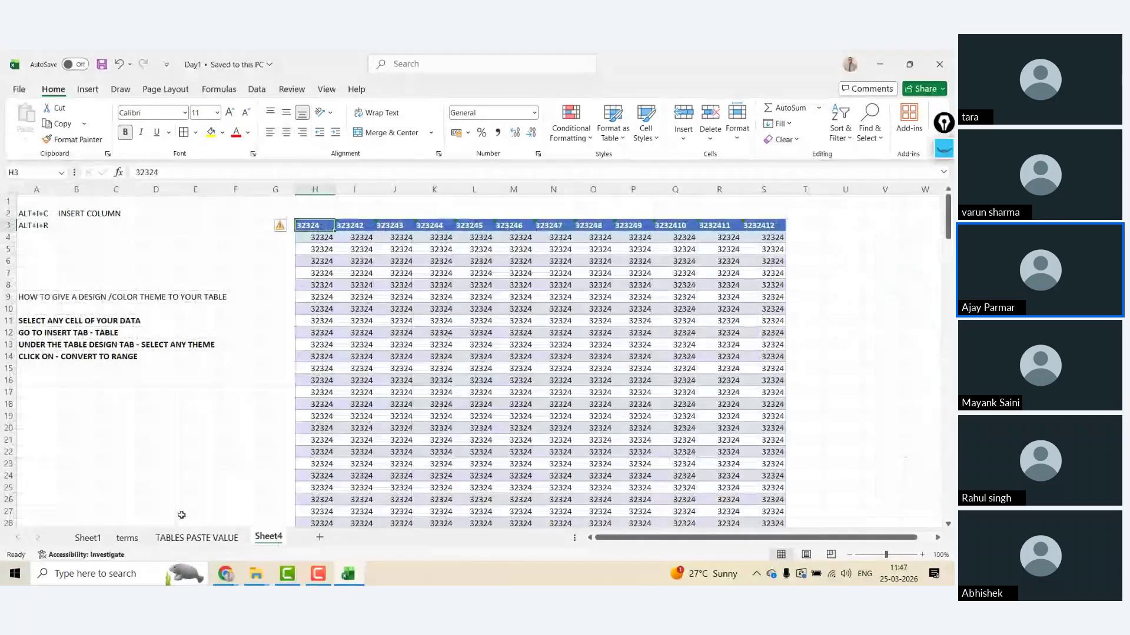
- Add a new worksheet and place it directly after Sheet4
left_click(198, 537)
left_click(319, 537)
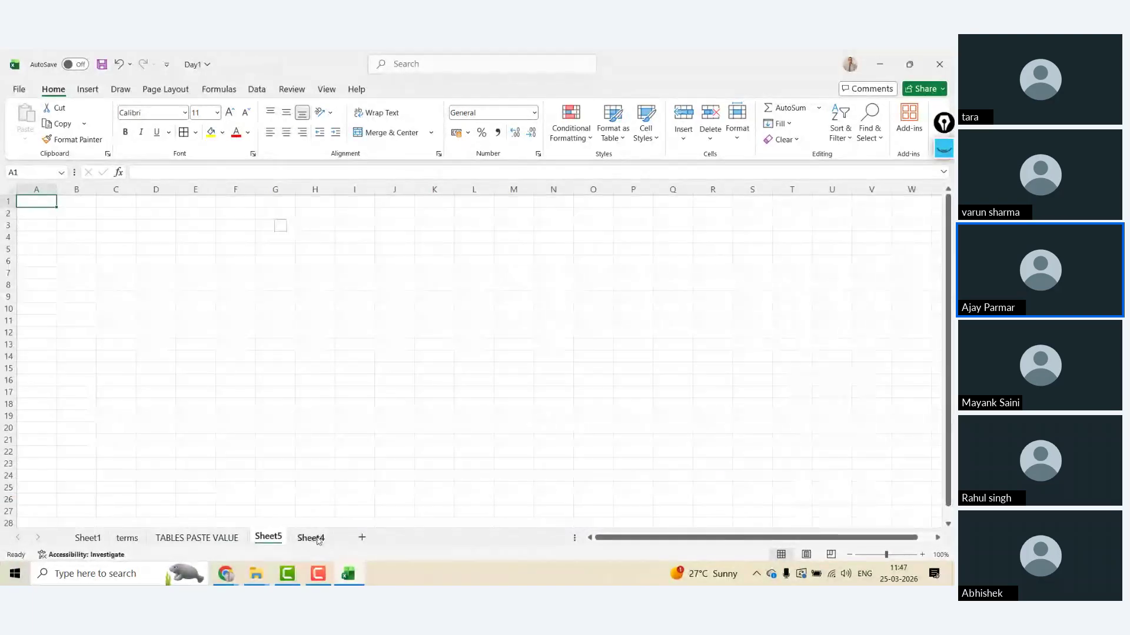
left_click_drag(317, 540, 259, 540)
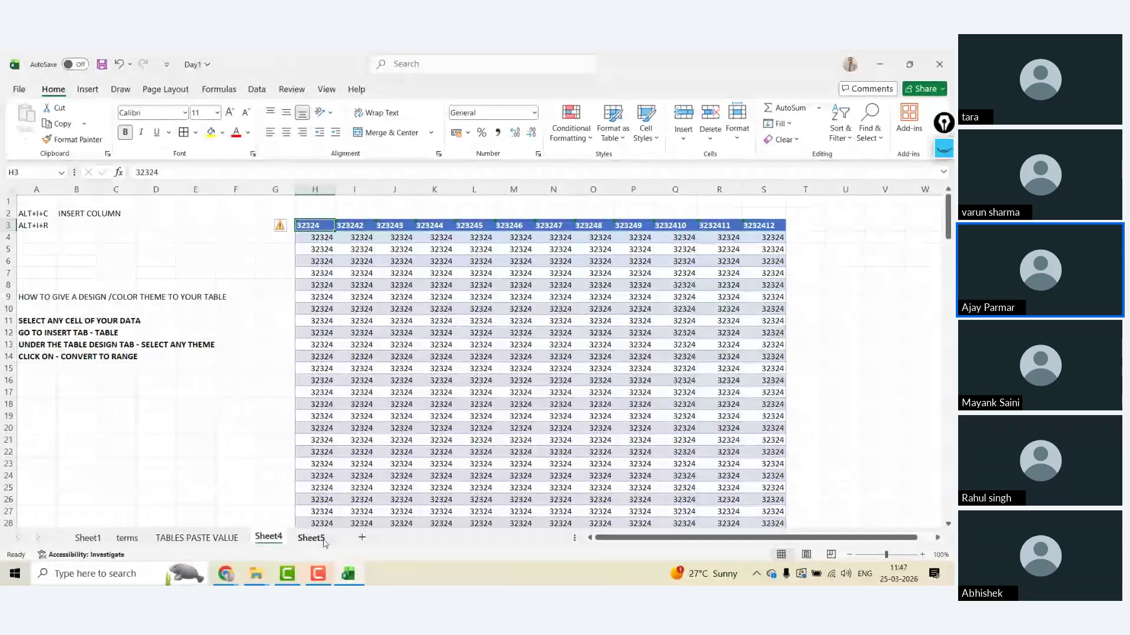
left_click(311, 538)
left_click(269, 537)
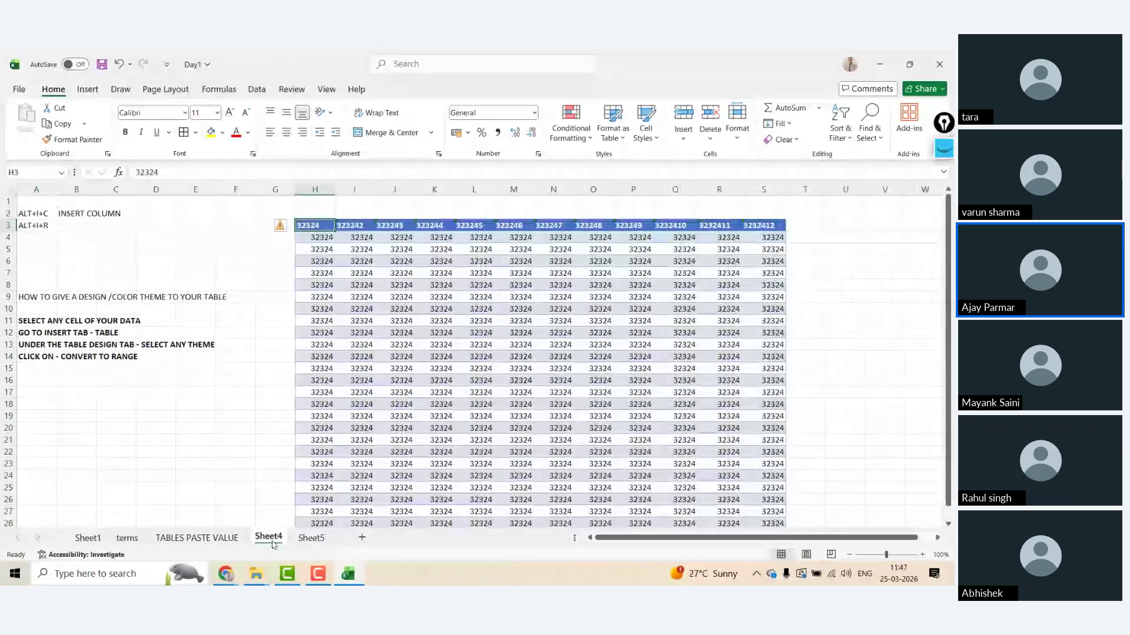
- Review Sheet1 from cell A1 and open the blank Sheet5
left_click(923, 555)
left_click(128, 538)
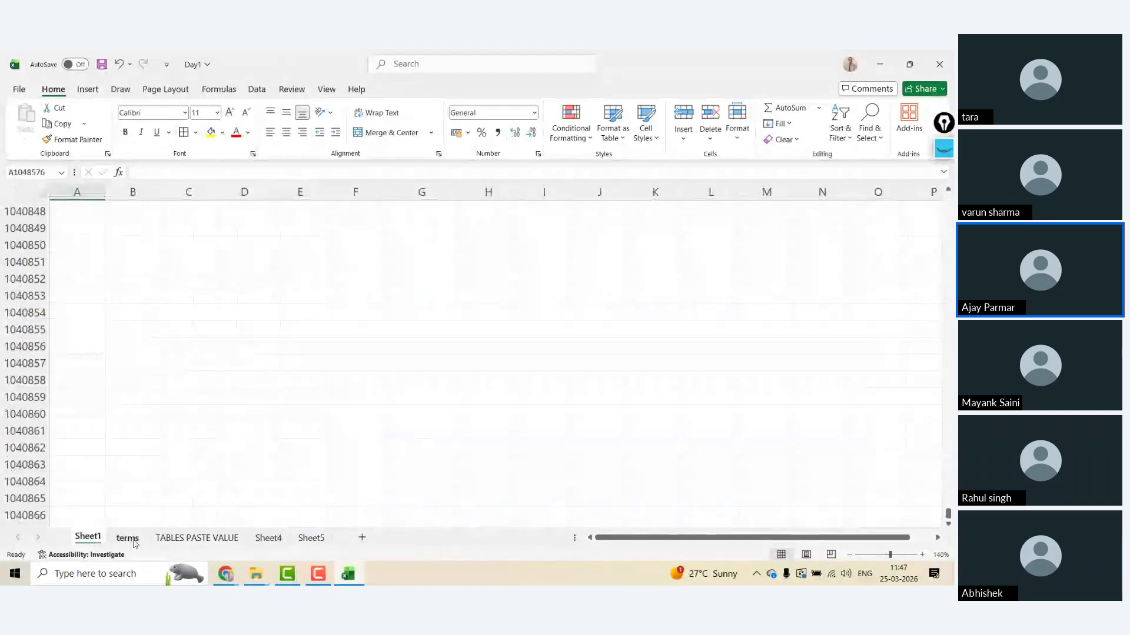
left_click(101, 540)
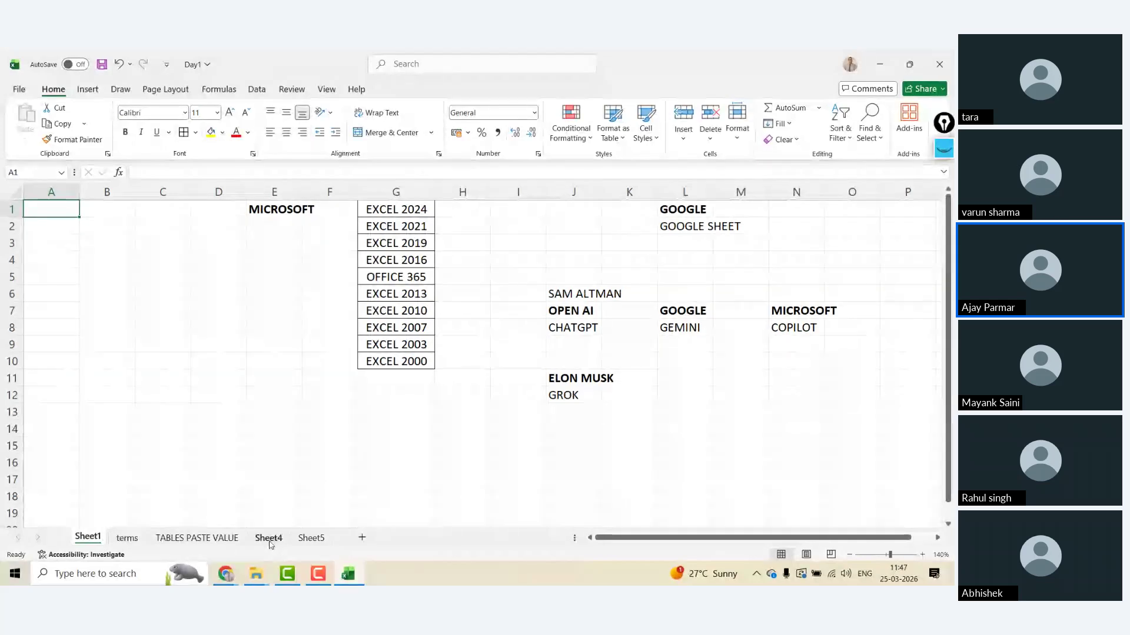
left_click(311, 538)
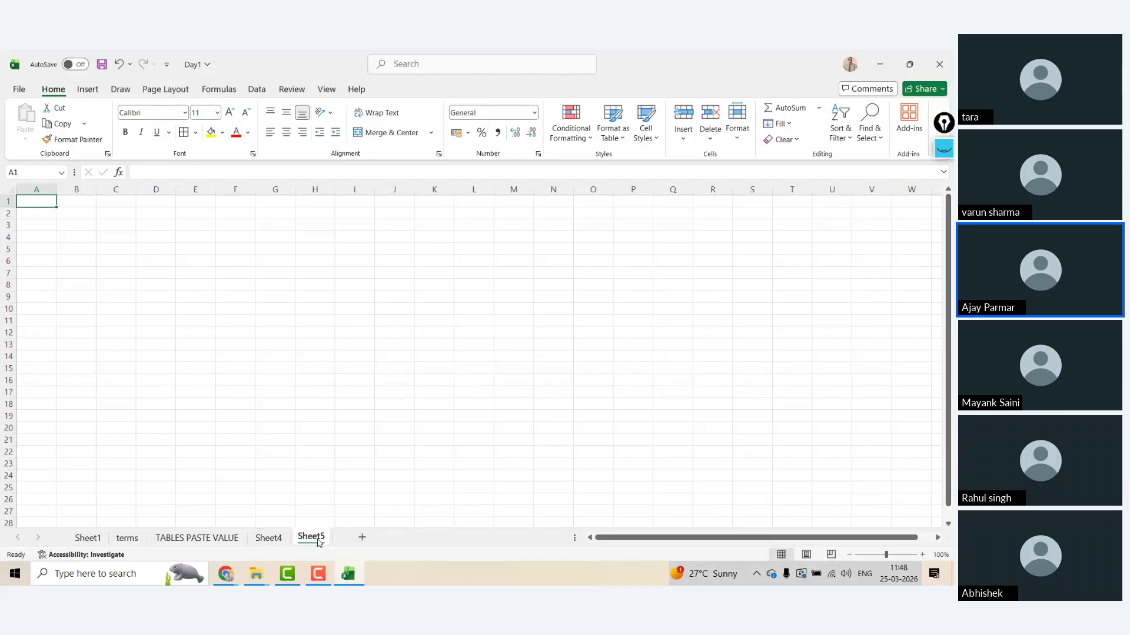
left_click(169, 252)
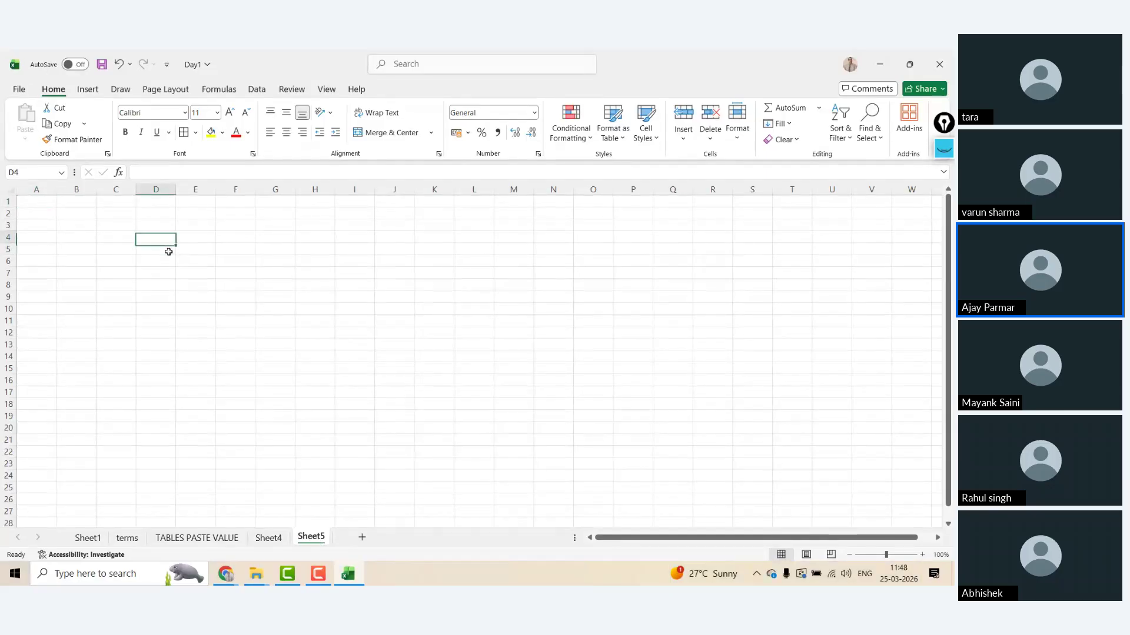
key("ctrl+Up")
left_click(298, 227)
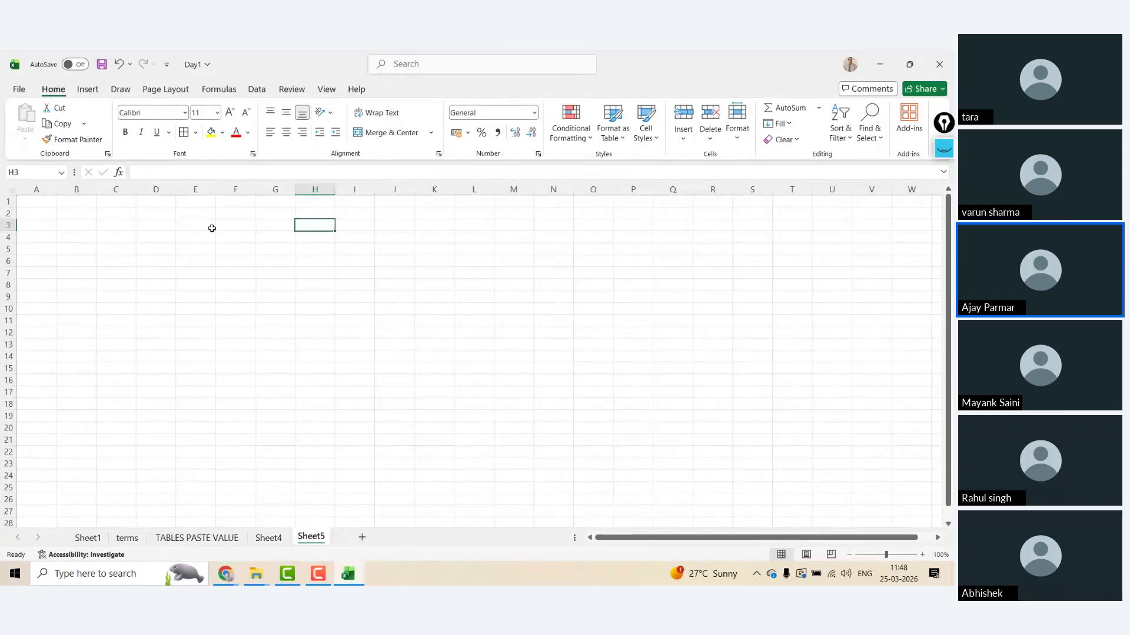
left_click(211, 228)
left_click(117, 211)
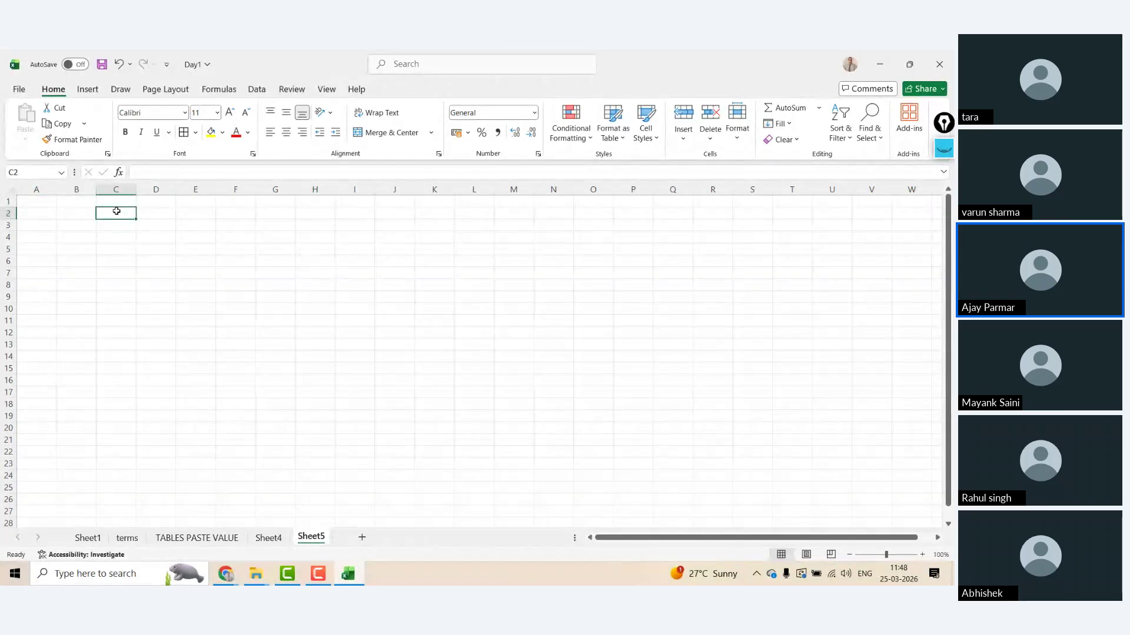
left_click(51, 200)
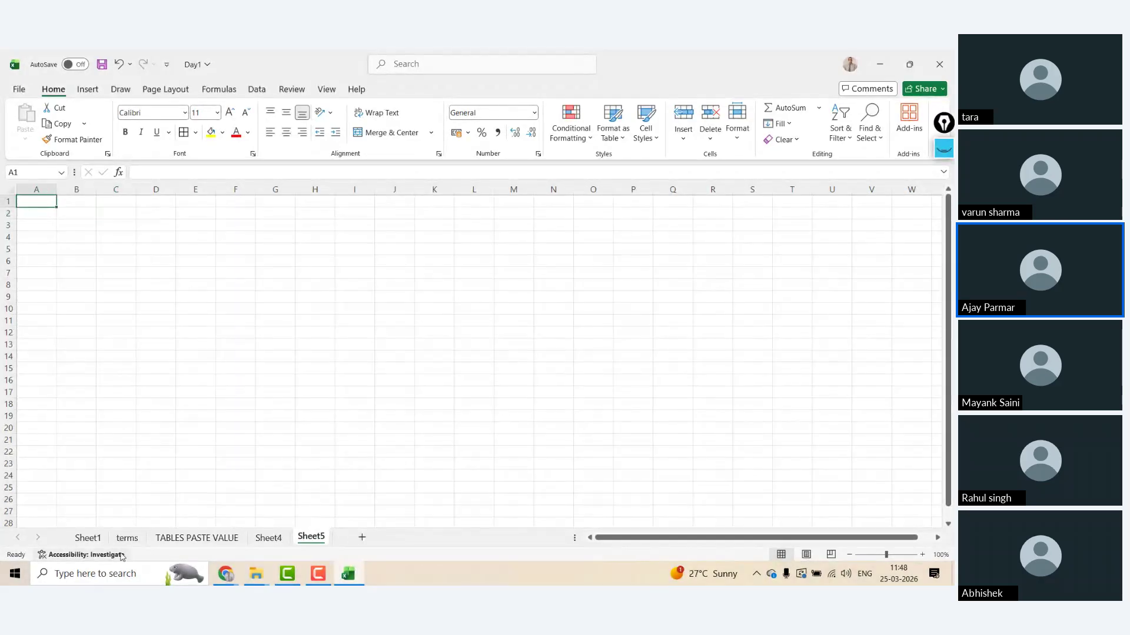
- Insert a blank row 14 on the terms sheet, above the row starting with 100
left_click(88, 538)
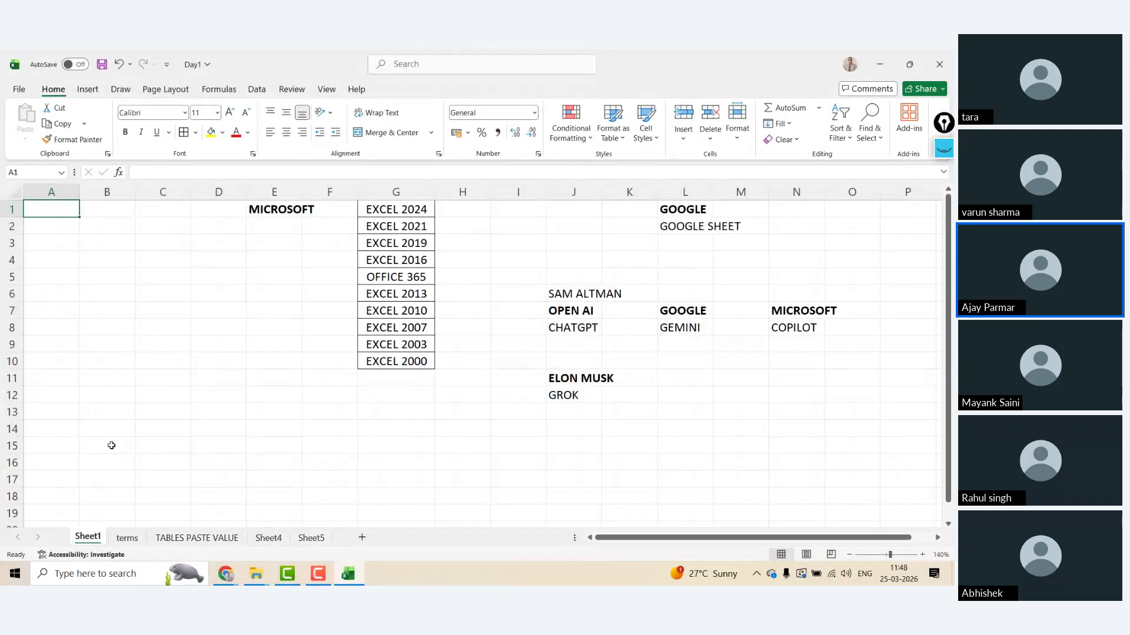
left_click(129, 538)
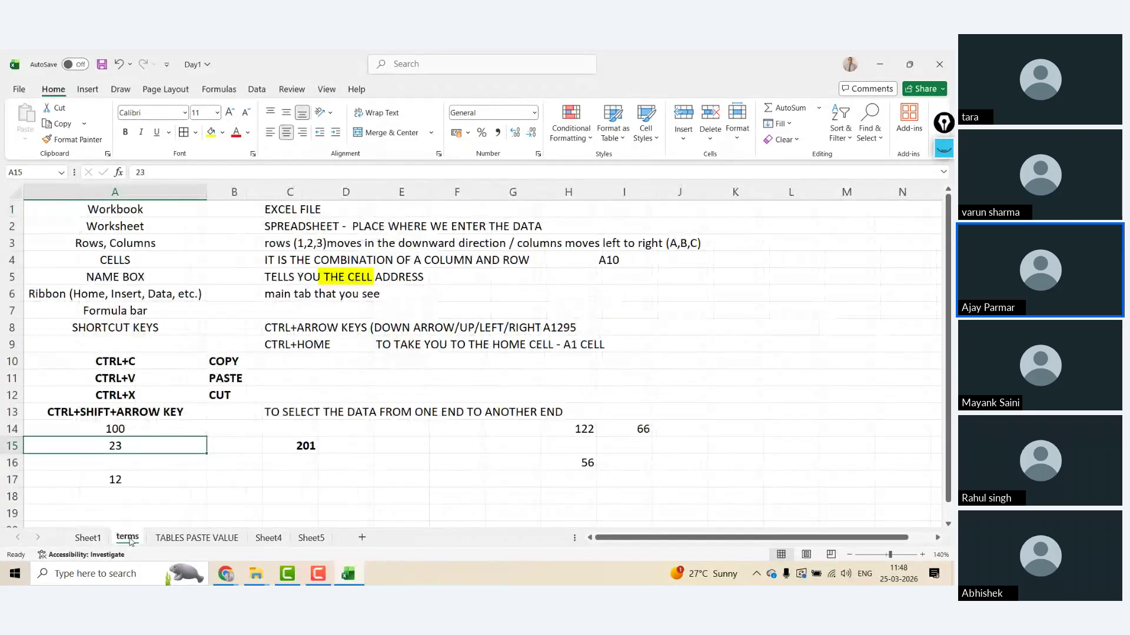
key("Up")
key("alt+i")
type("r")
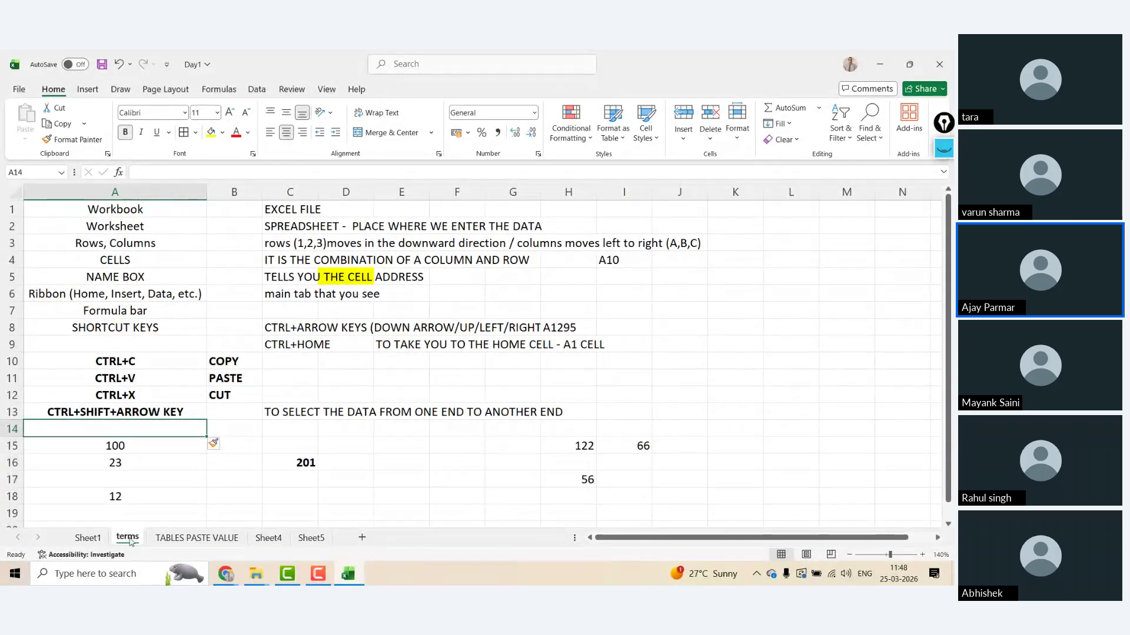
- Enter CTRL+S in A14 and its description, TO SAVE THE FILE, in C14
type("CTRL")
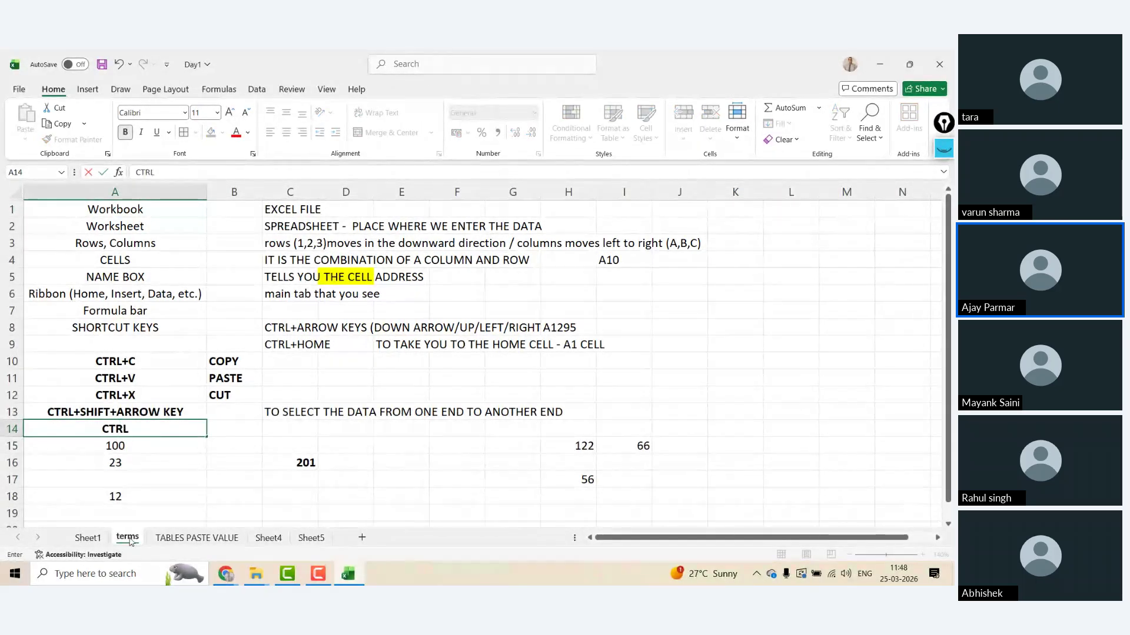
type("+S")
key("BackSpace")
key("Tab")
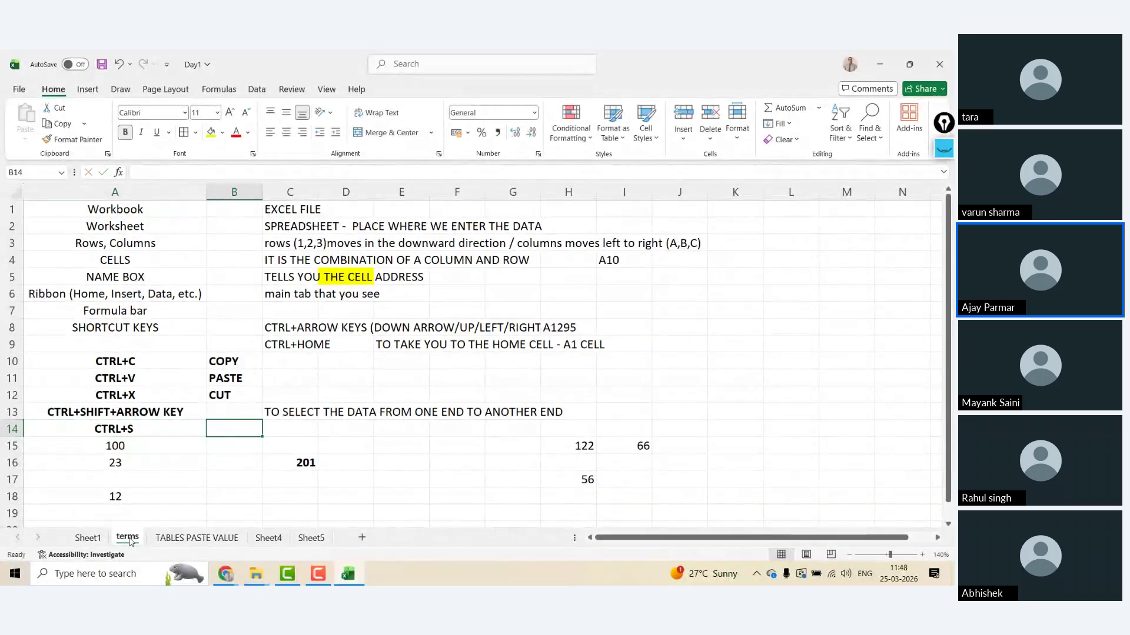
key("Right")
type("TO S")
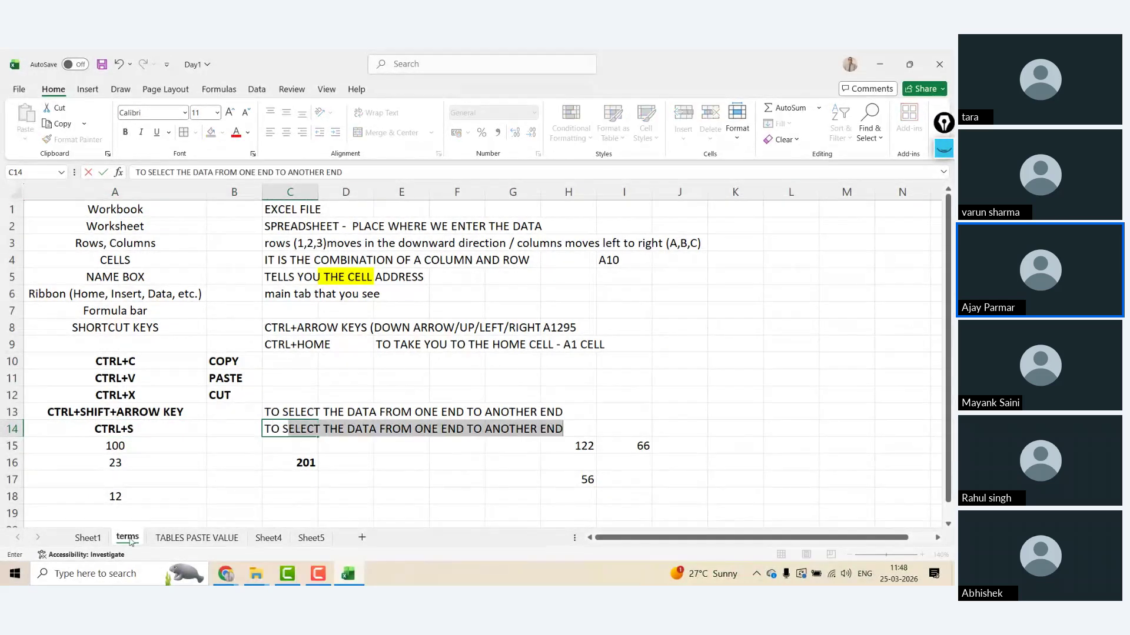
type("AVE THE FILE")
key("Return")
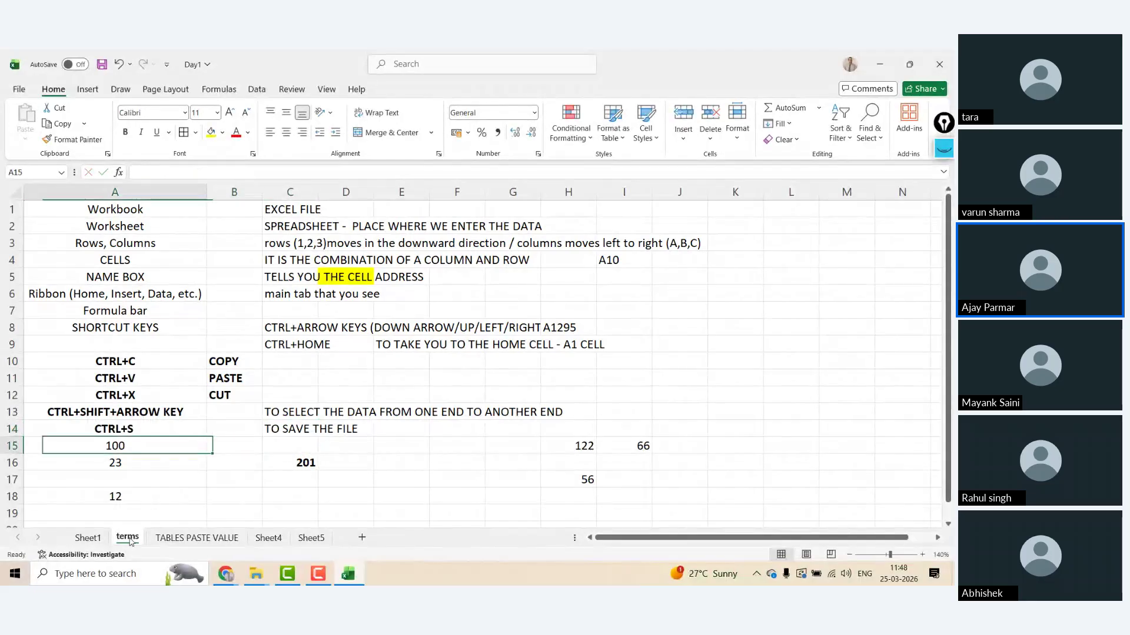
- Insert a blank row 15 above the row starting with 100 and enter SAVE AS in C15
key("alt")
key("i")
key("r")
key("Right")
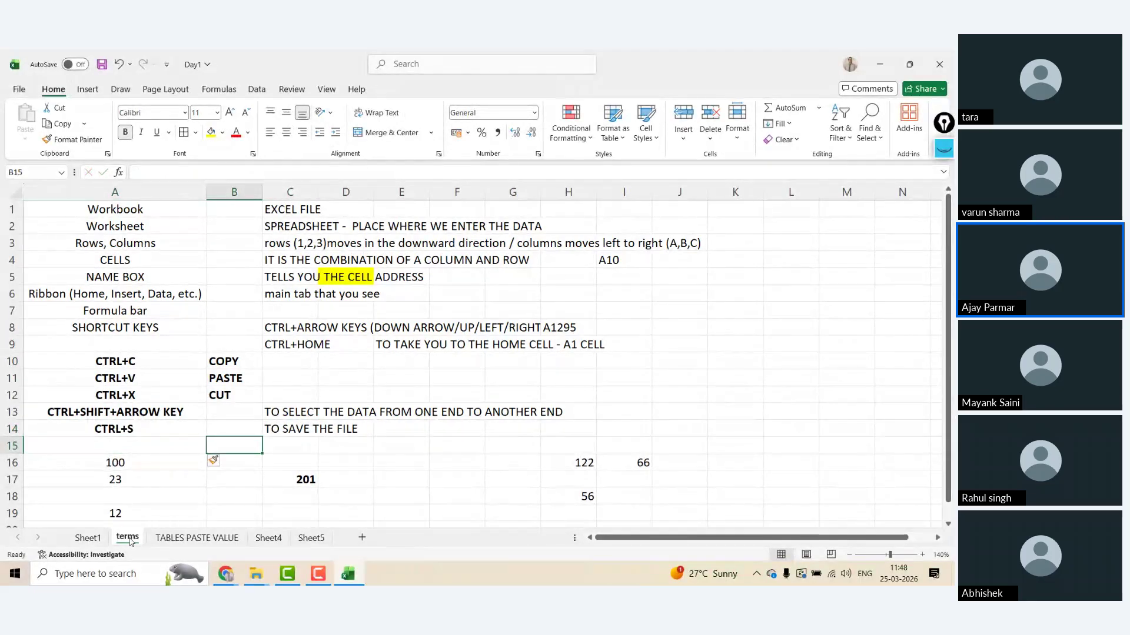
key("Right")
type("SAVE AS")
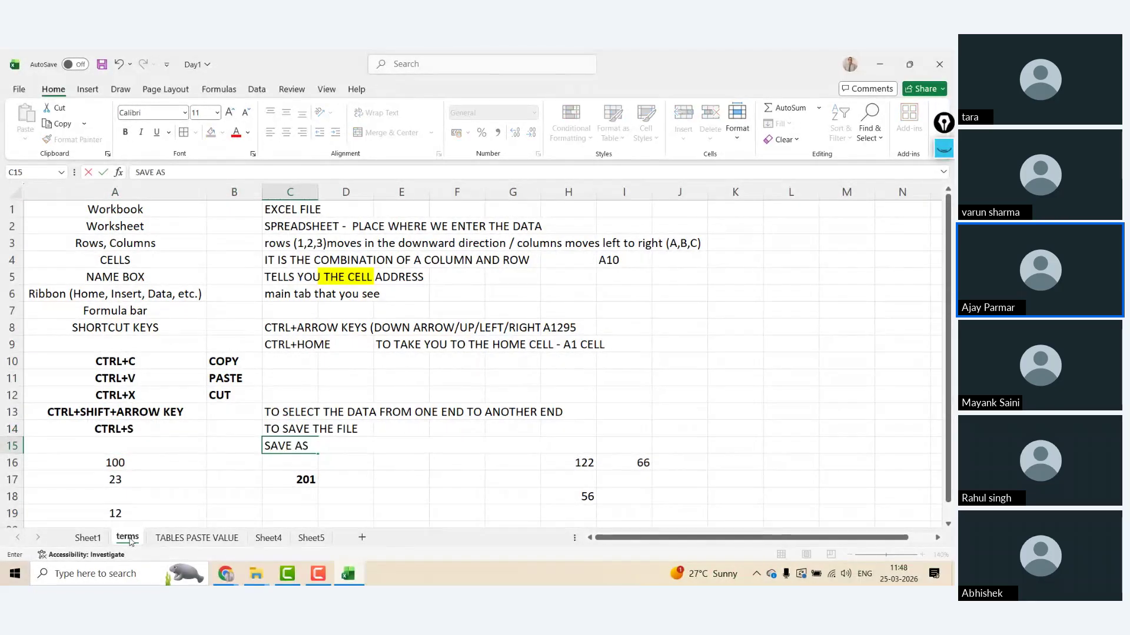
key("Return")
- Enter the shortcut F12 in A15, beside the SAVE AS description
key("Left")
key("Left")
key("Up")
type("F")
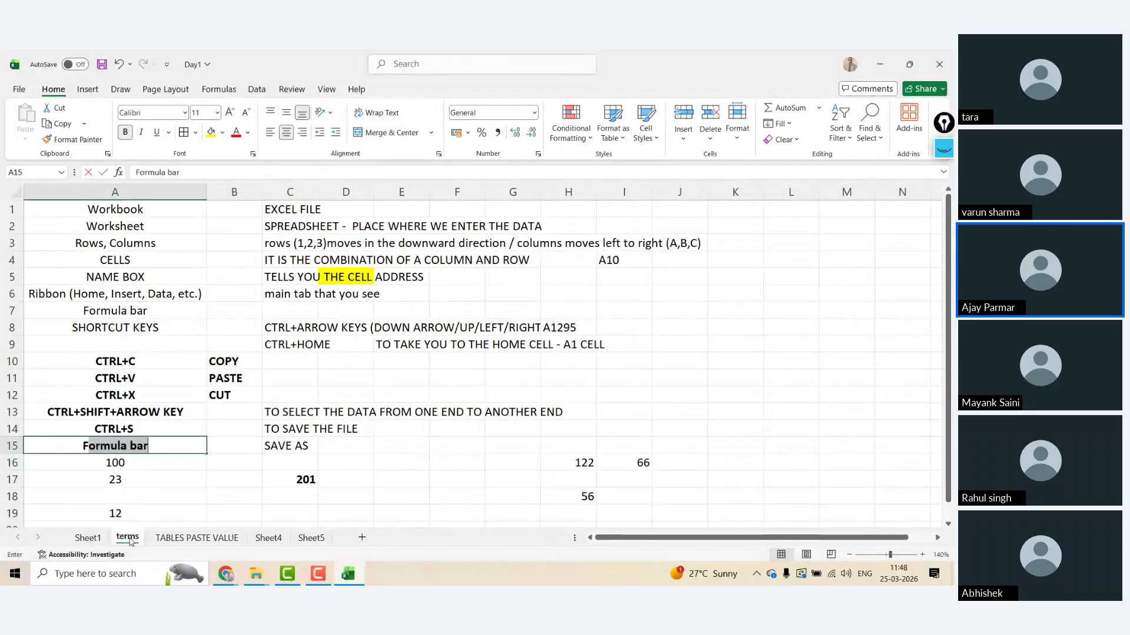
type("12")
key("Return")
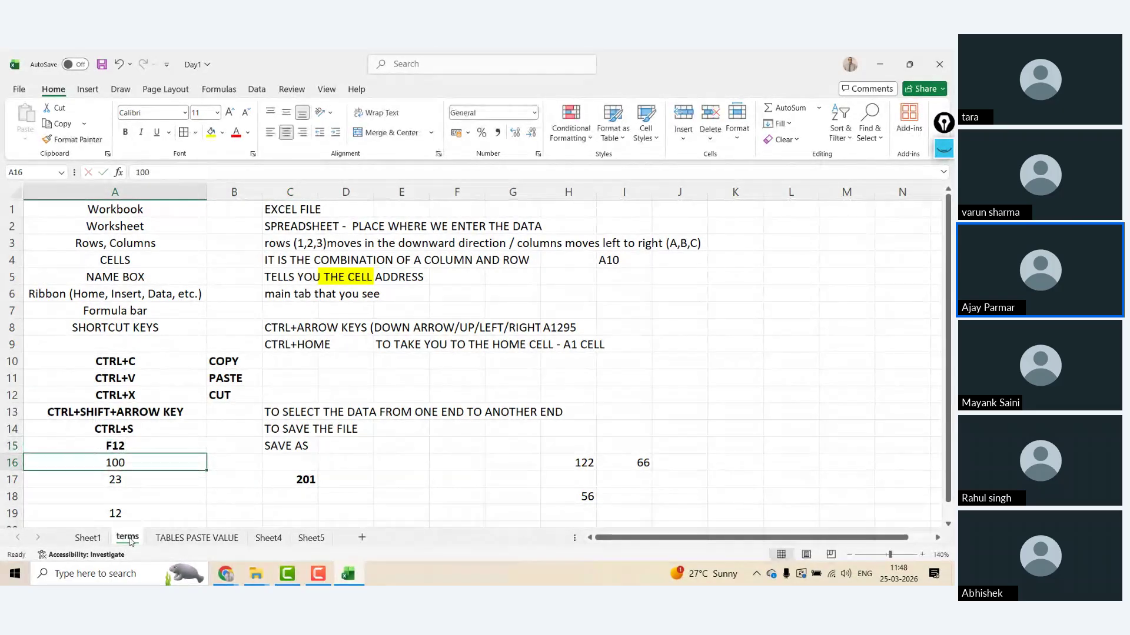
key("Up")
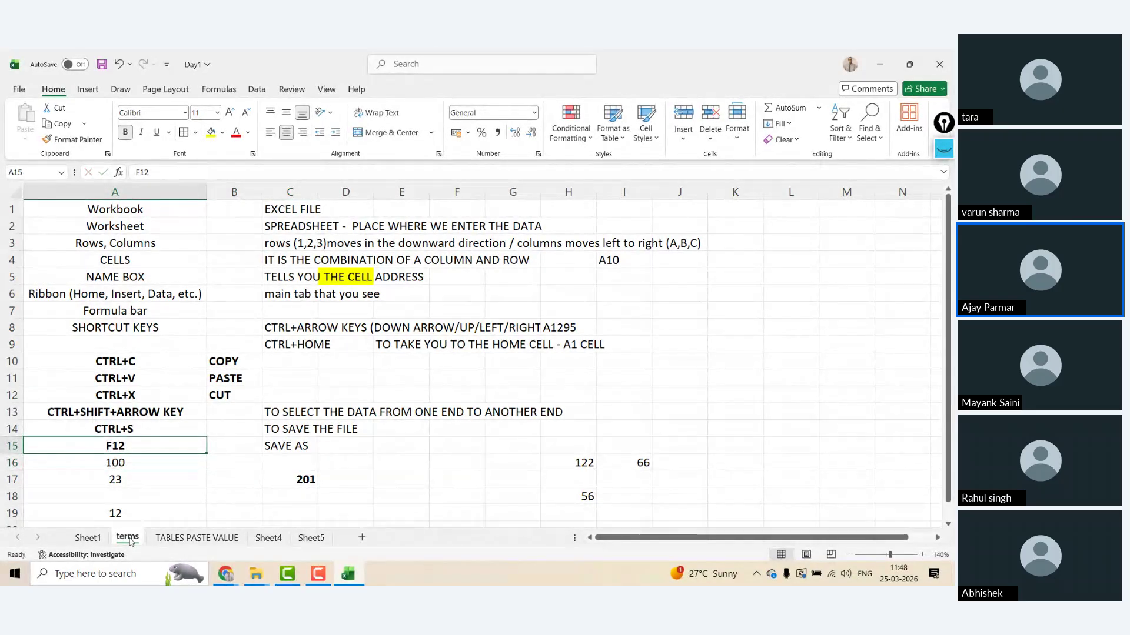
- Go to Sheet5 and save the workbook
left_click(311, 538)
left_click(115, 214)
key("ctrl+s")
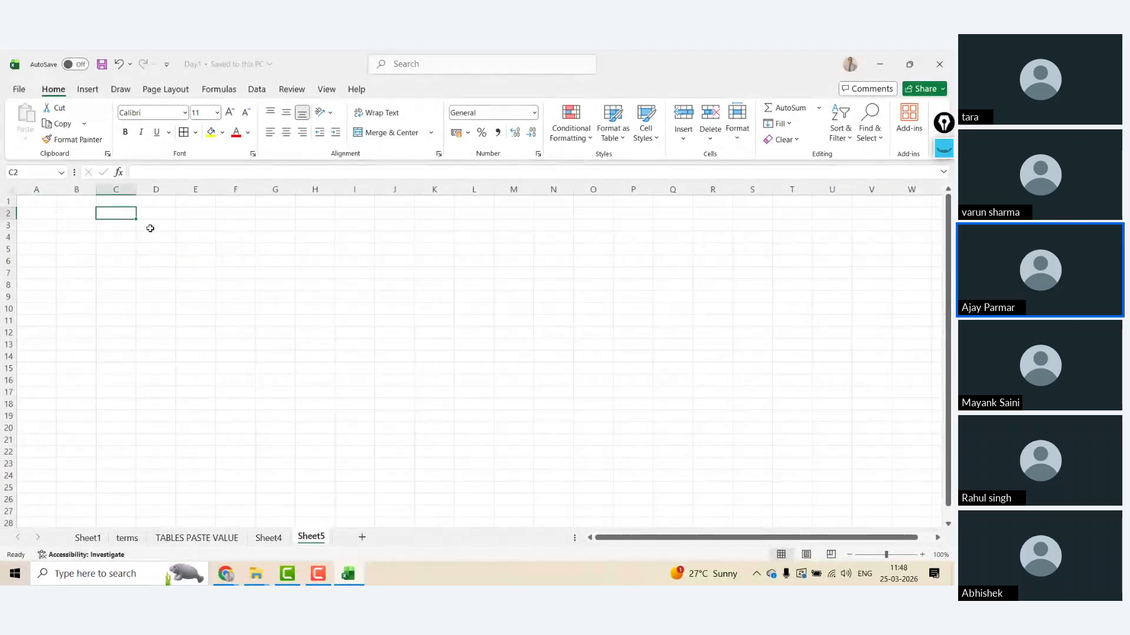
left_click(149, 227)
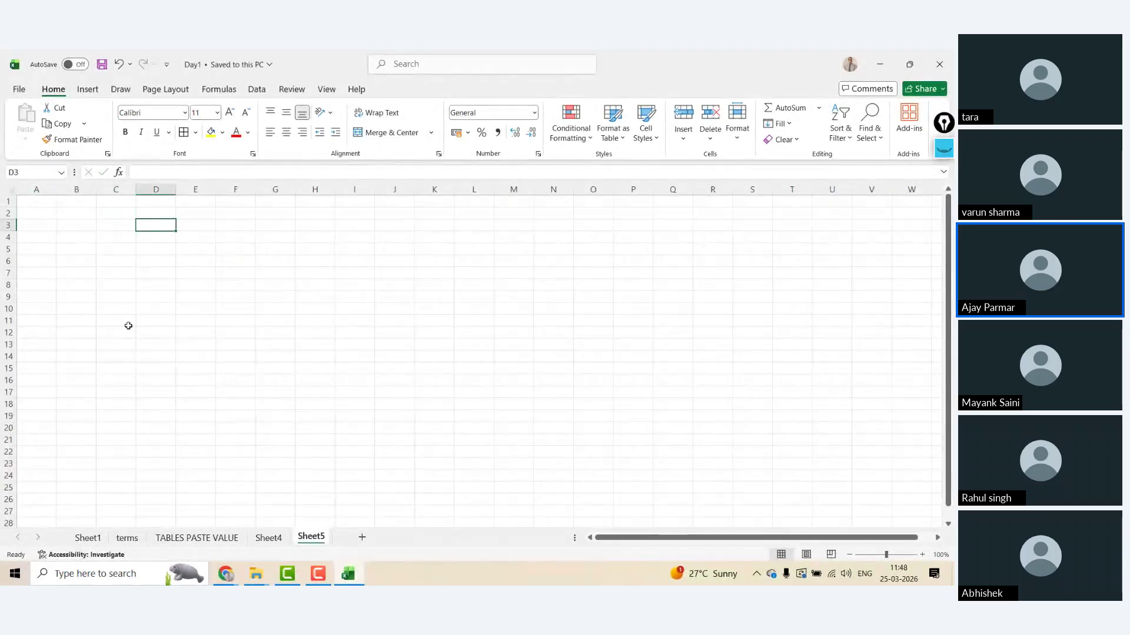
- Create a new blank workbook and select cell A2 in it
left_click(117, 237)
left_click(211, 236)
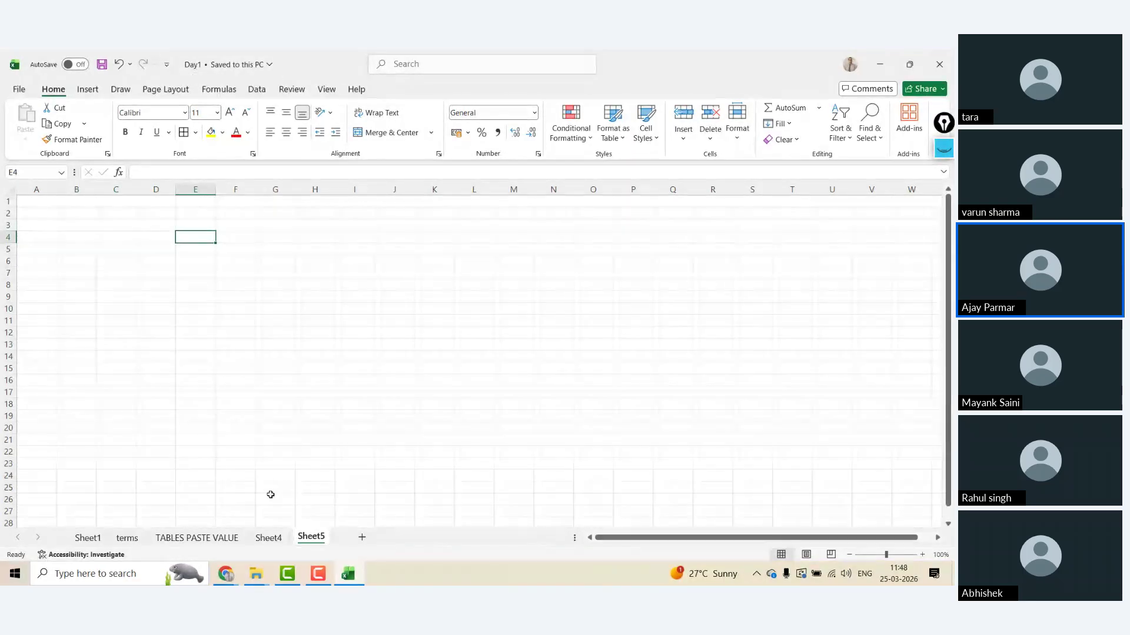
left_click(212, 272)
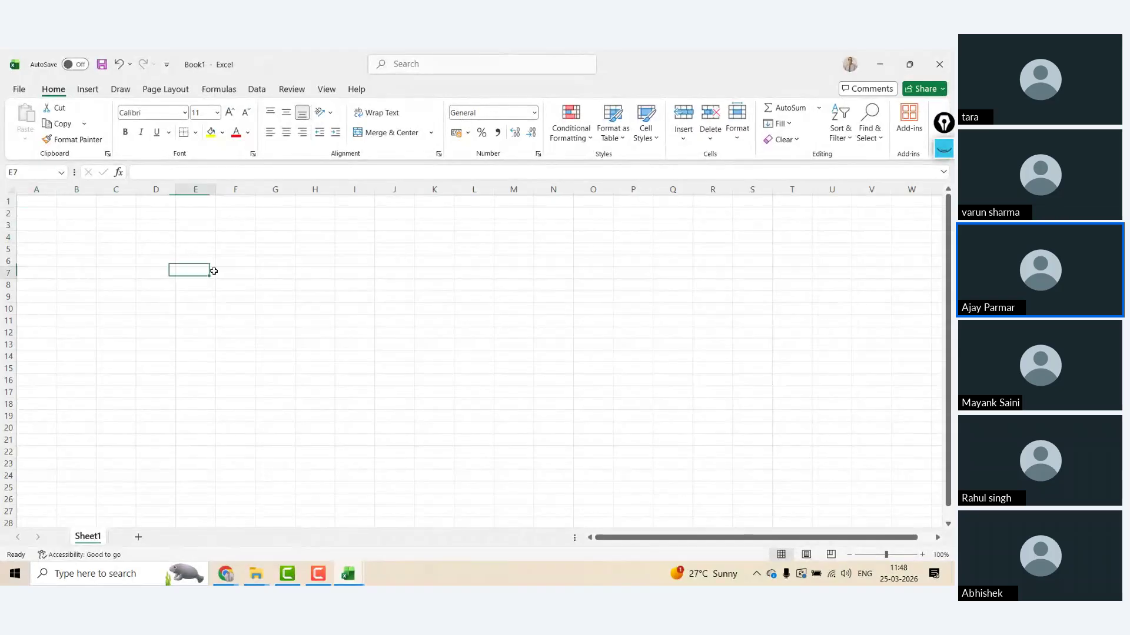
left_click(37, 213)
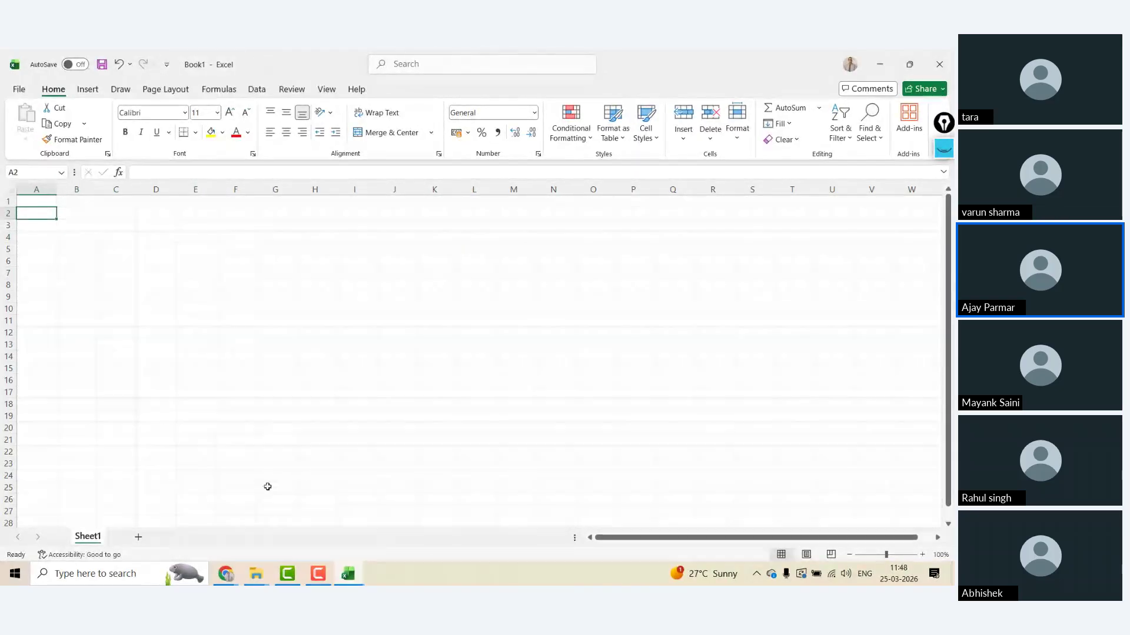
- Return to the Day1 workbook's terms sheet, insert a row above the one starting with 100, and enter CTRL+N in A16
key("alt+Tab")
left_click(88, 539)
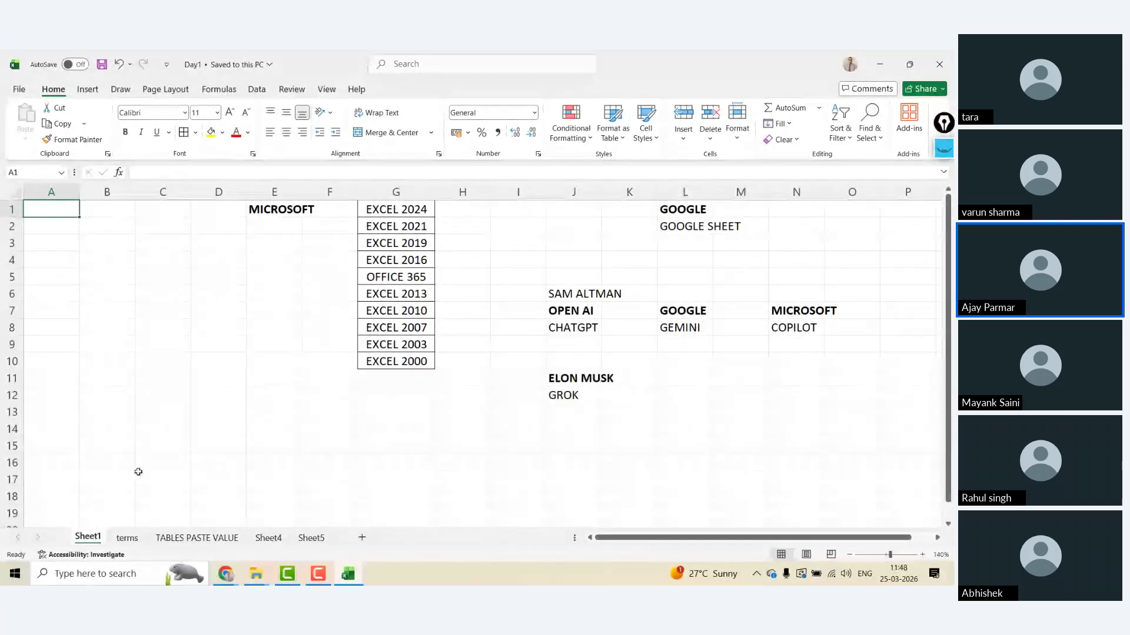
key("ctrl+Page_Down")
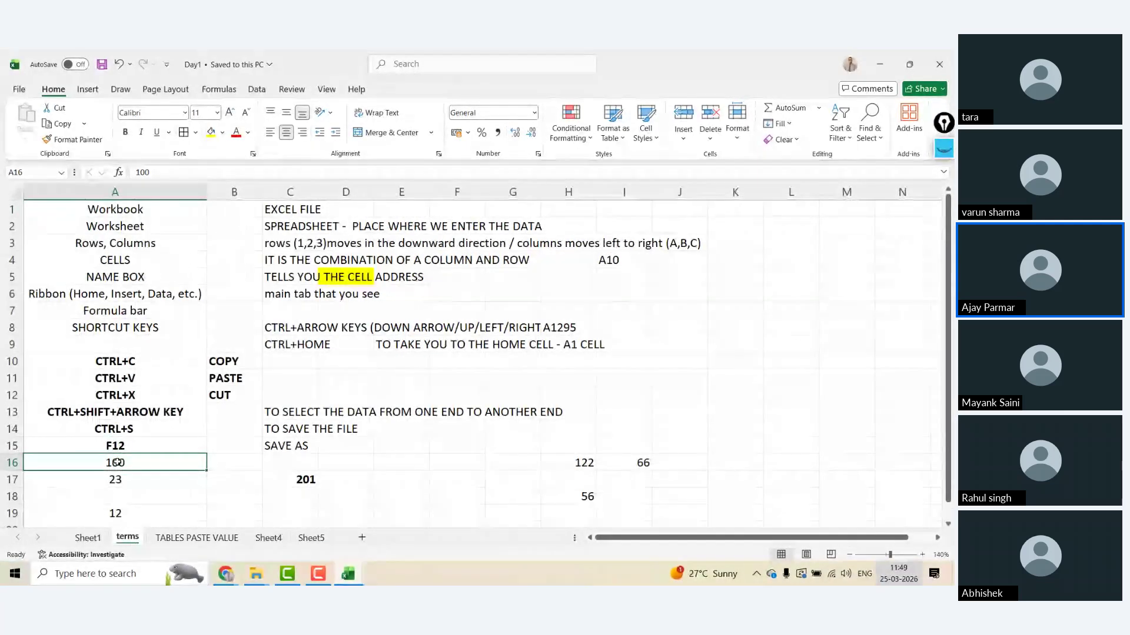
left_click(117, 463)
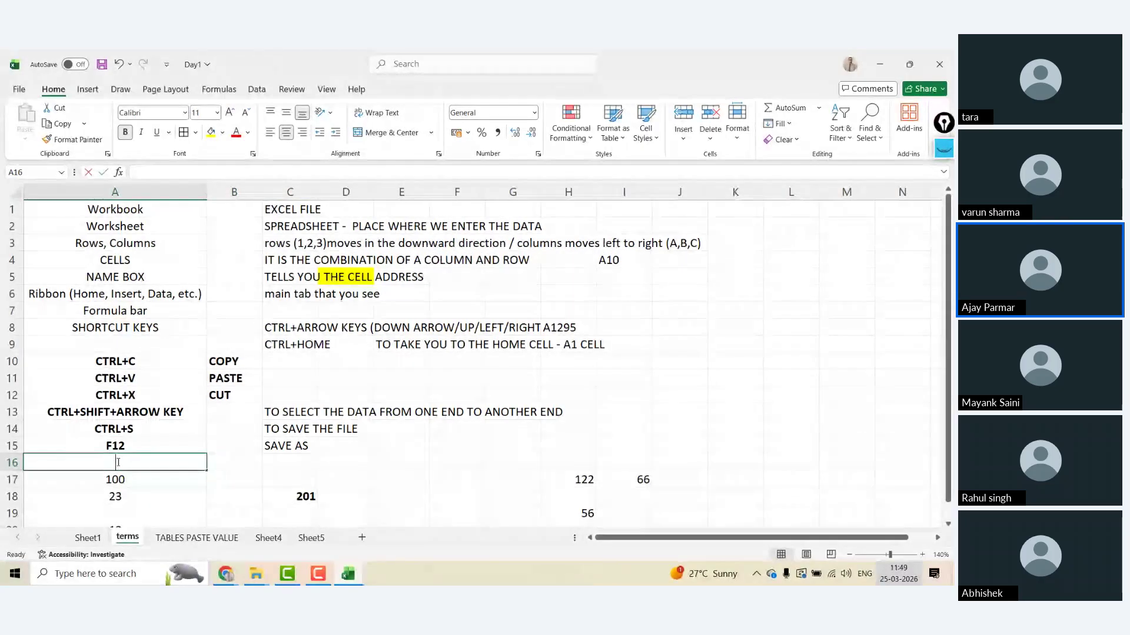
type("CTRL+")
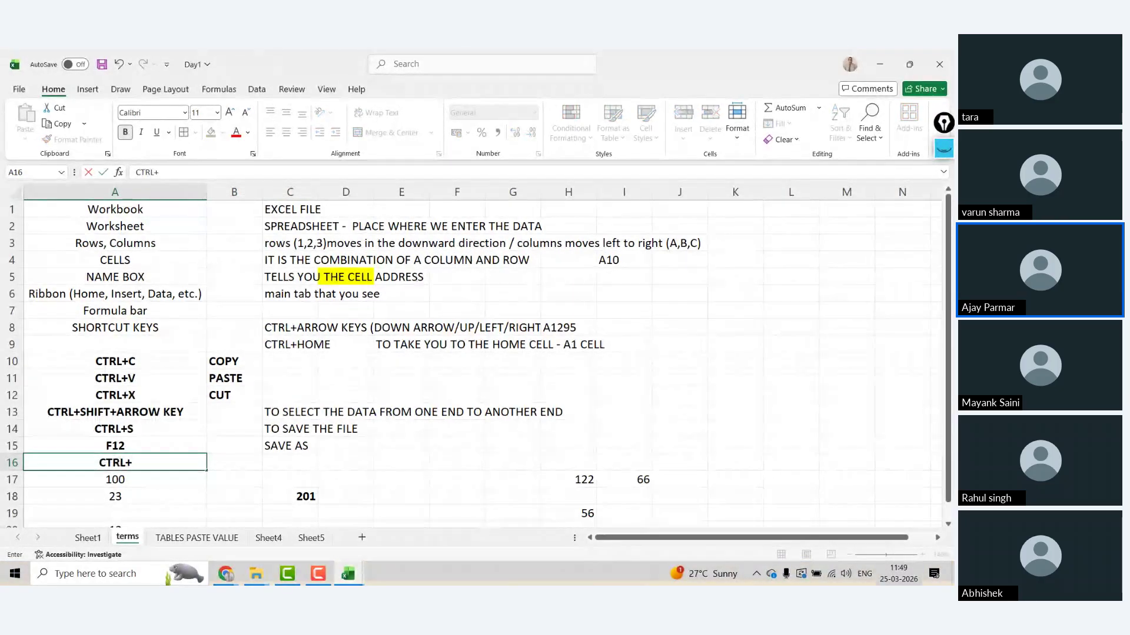
type("N")
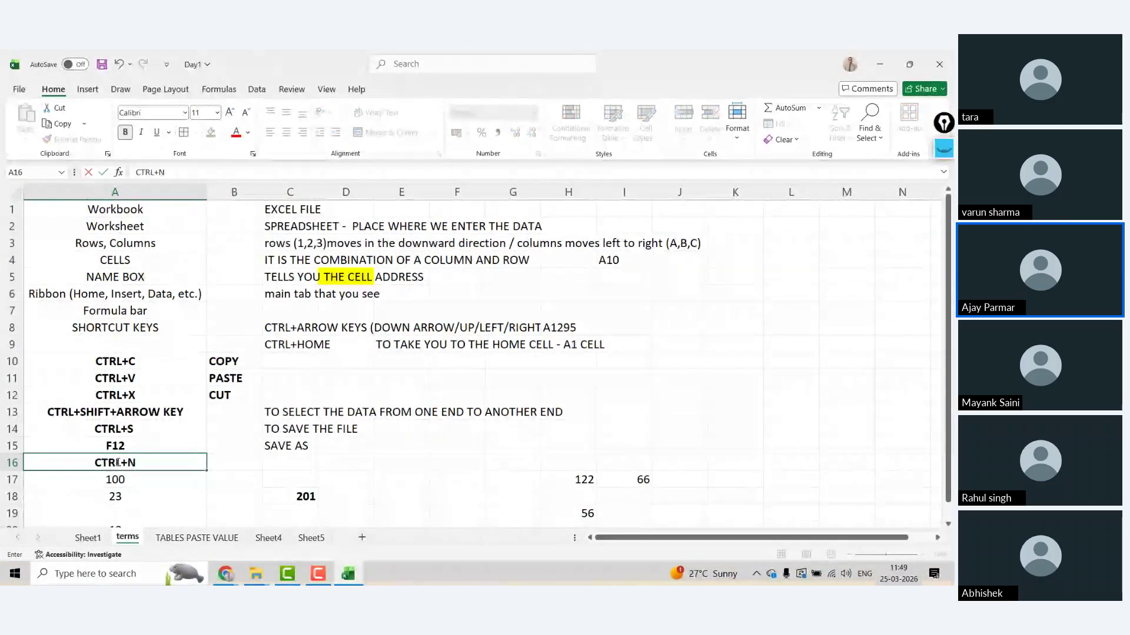
- Enter the description TO INSERT A WORKBOOK in C16 for the CTRL+N shortcut
key("Tab")
key("Tab")
type("TO INSER")
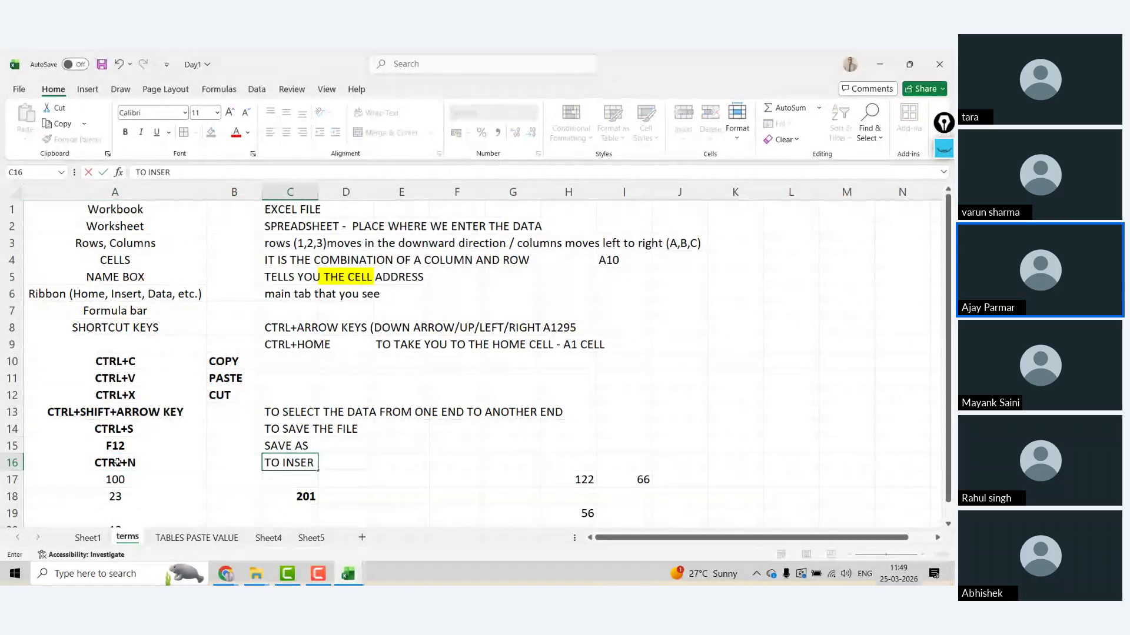
type("T A WORK")
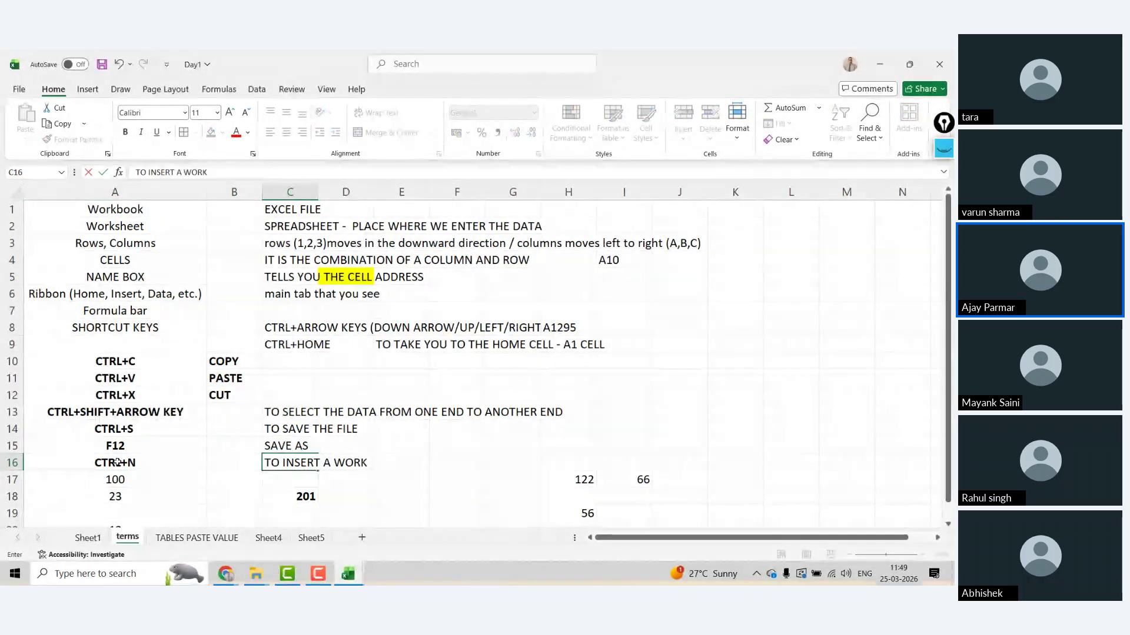
type("BOOK")
key("Return")
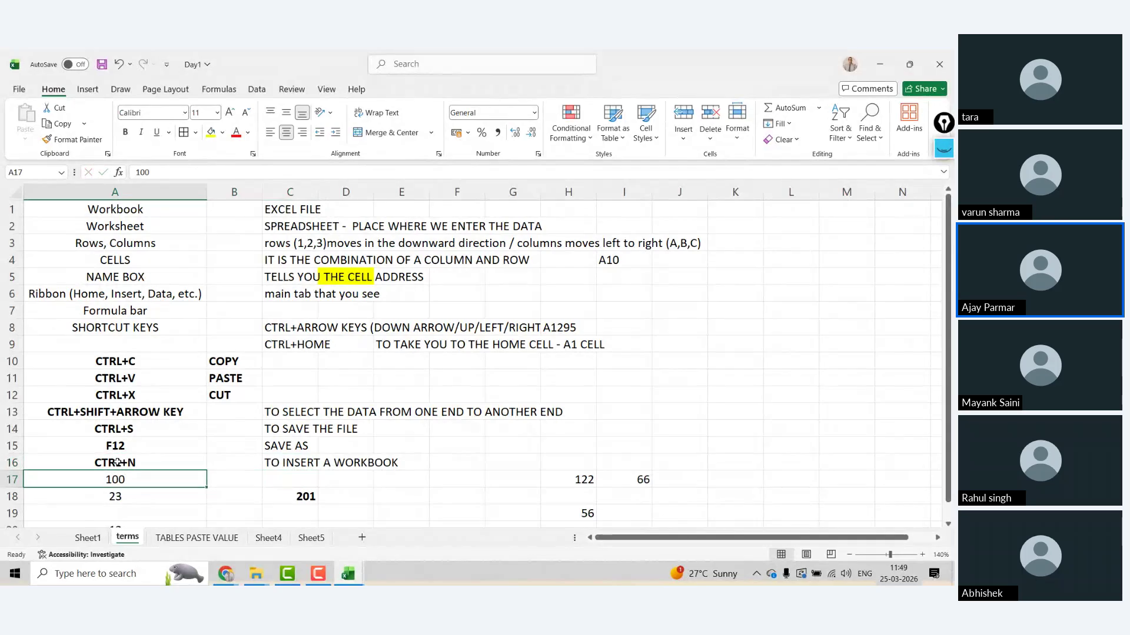
- Create a new blank workbook and fill I4:I11 with FJSLFJ, SF, DSF, SDF, DSF, SDDF, SDF and DFS
left_click(171, 225)
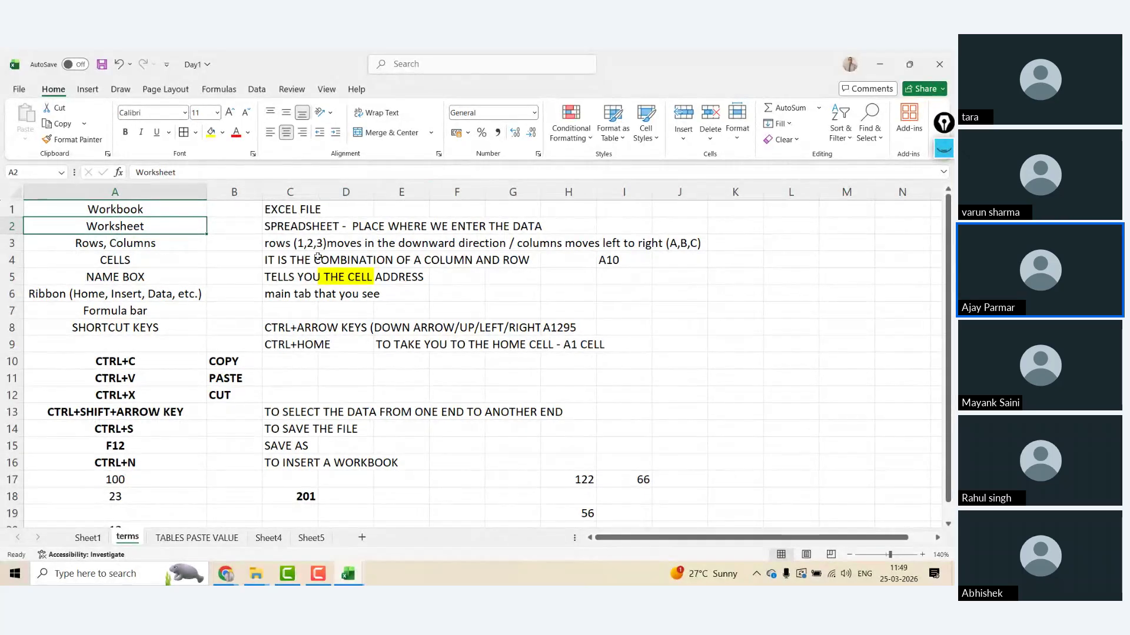
key("ctrl+n")
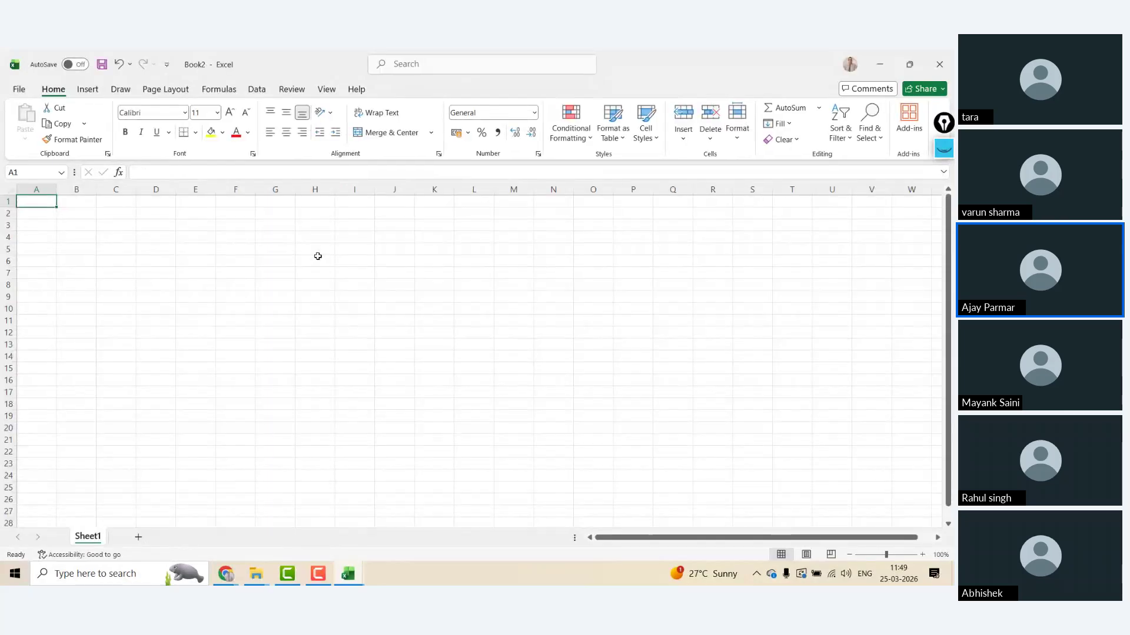
left_click(354, 235)
type("FJSLFJ")
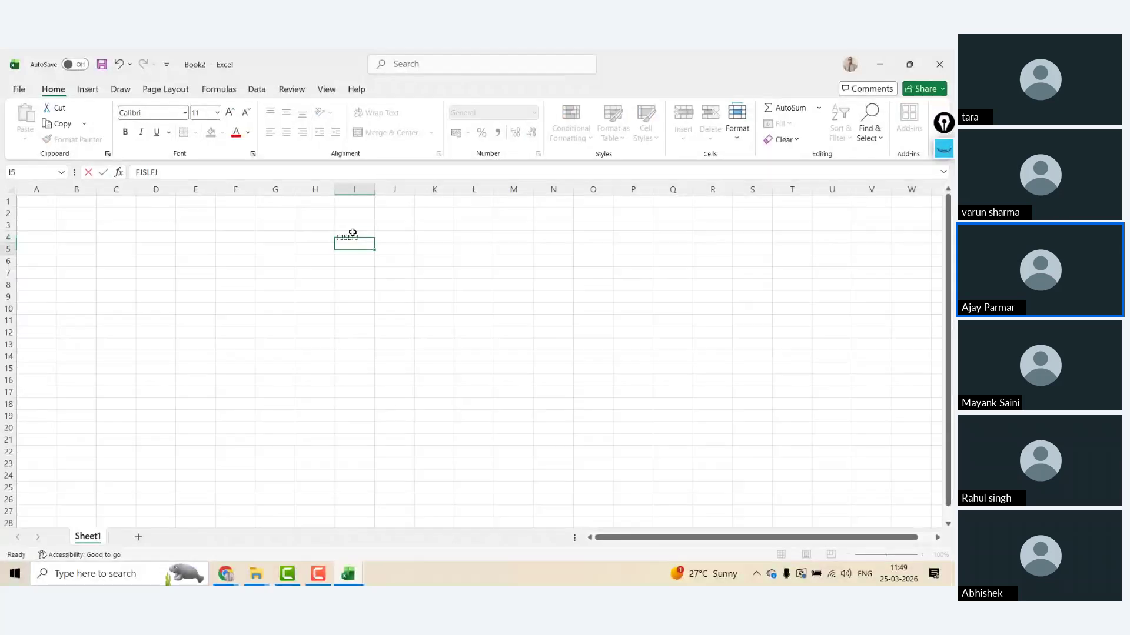
type(" SF DSF SDF DSF SDDF SDF")
key("Return")
type("DFS")
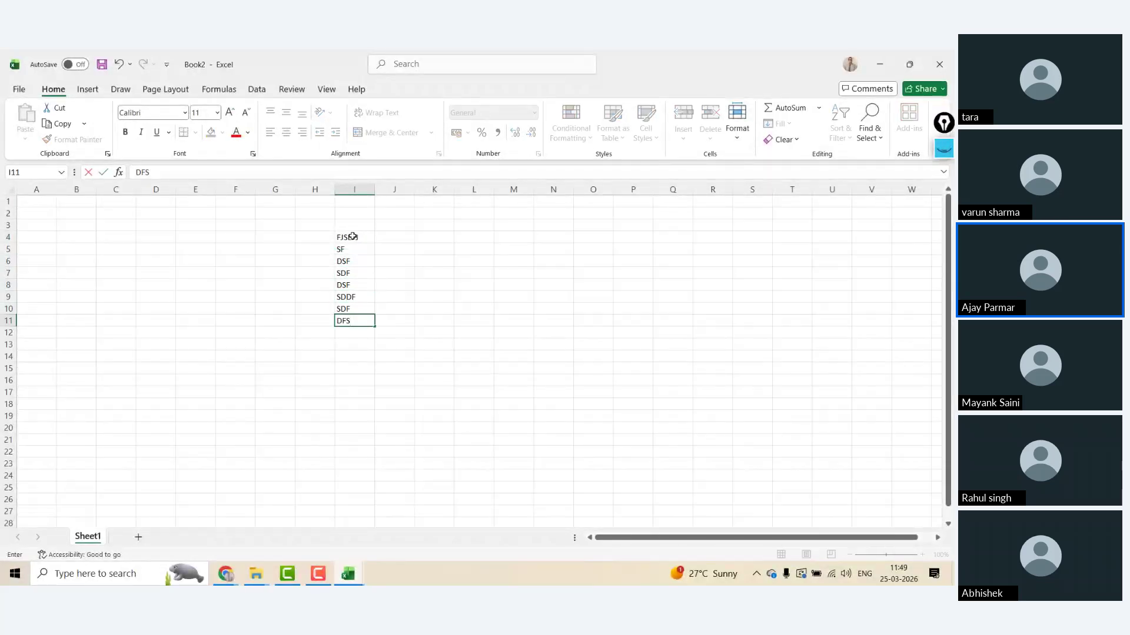
left_click(318, 249)
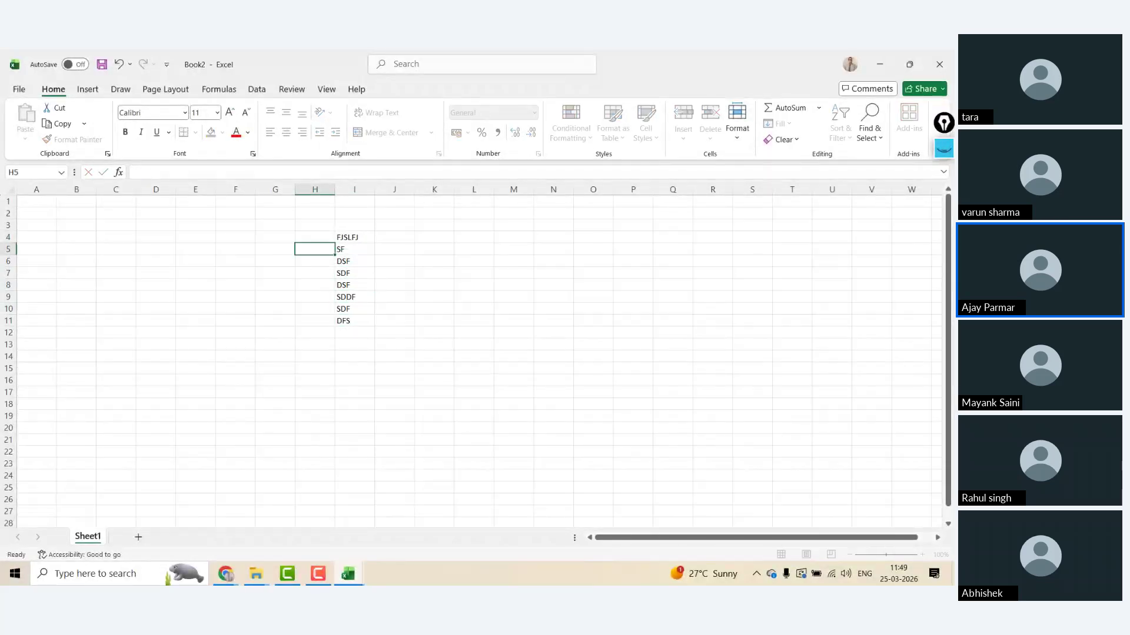
- Save the new workbook to the Desktop as an Excel Workbook named JUNK
left_click(20, 89)
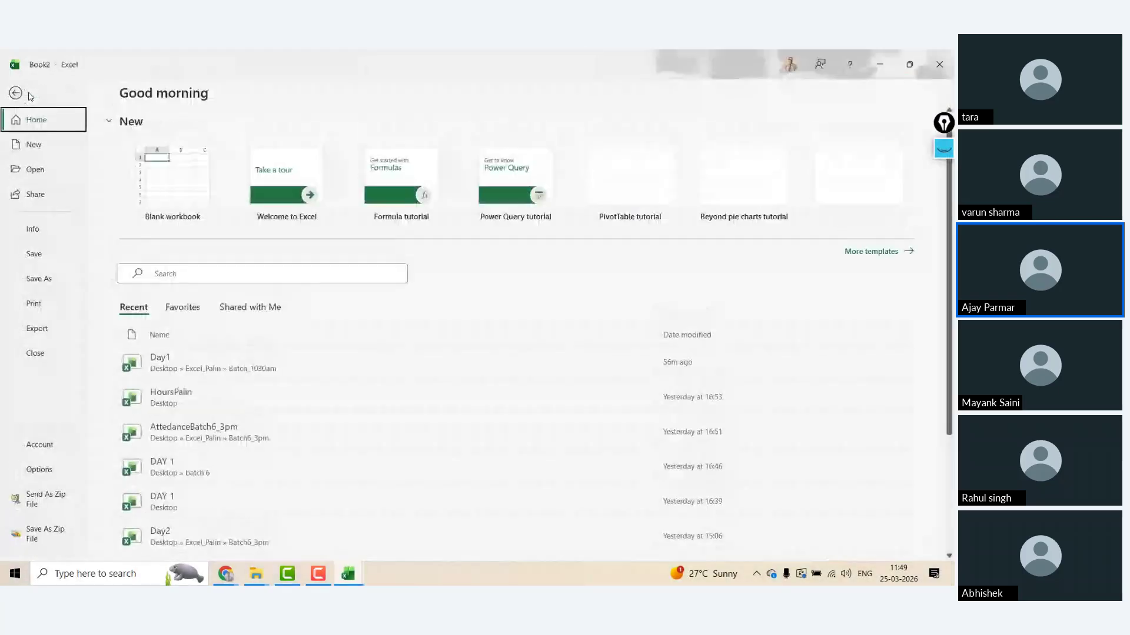
left_click(39, 259)
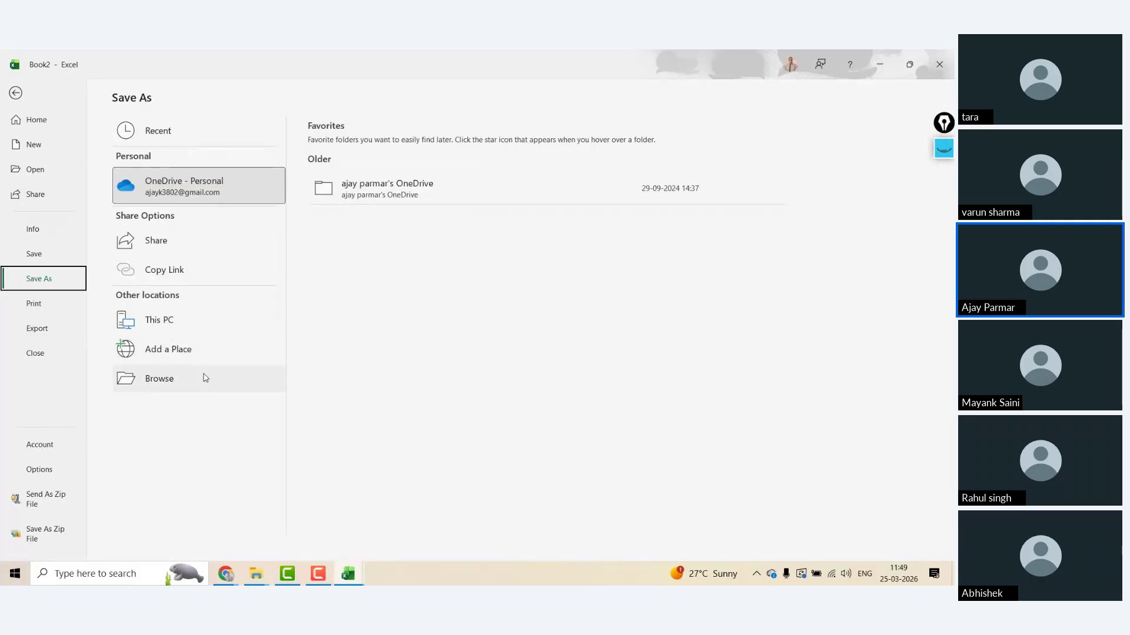
left_click(185, 382)
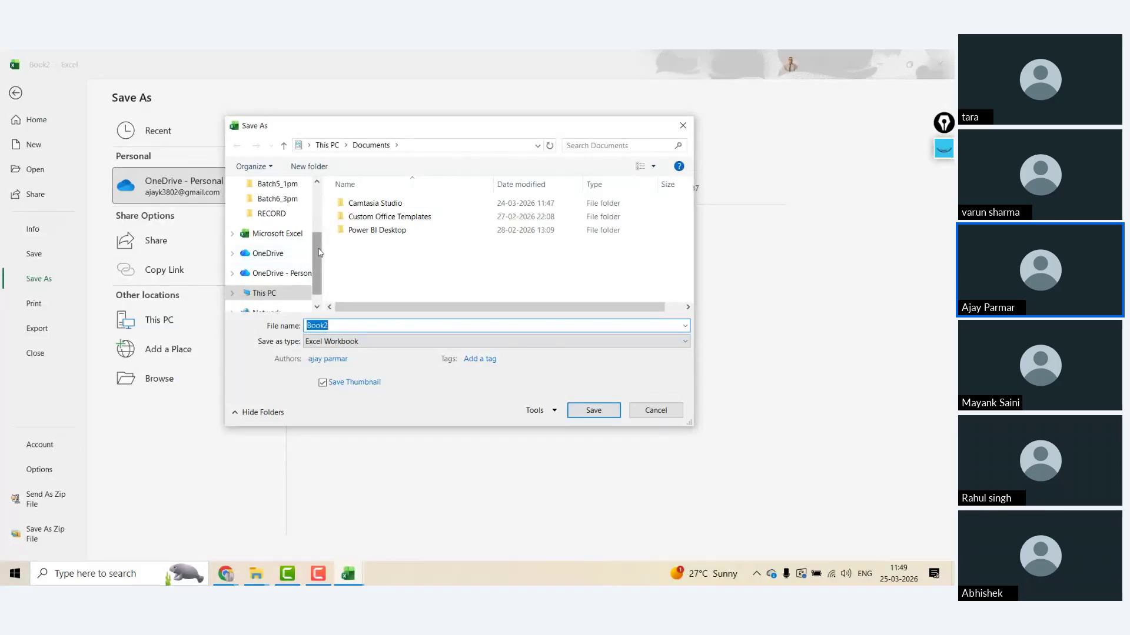
left_click_drag(315, 252, 316, 223)
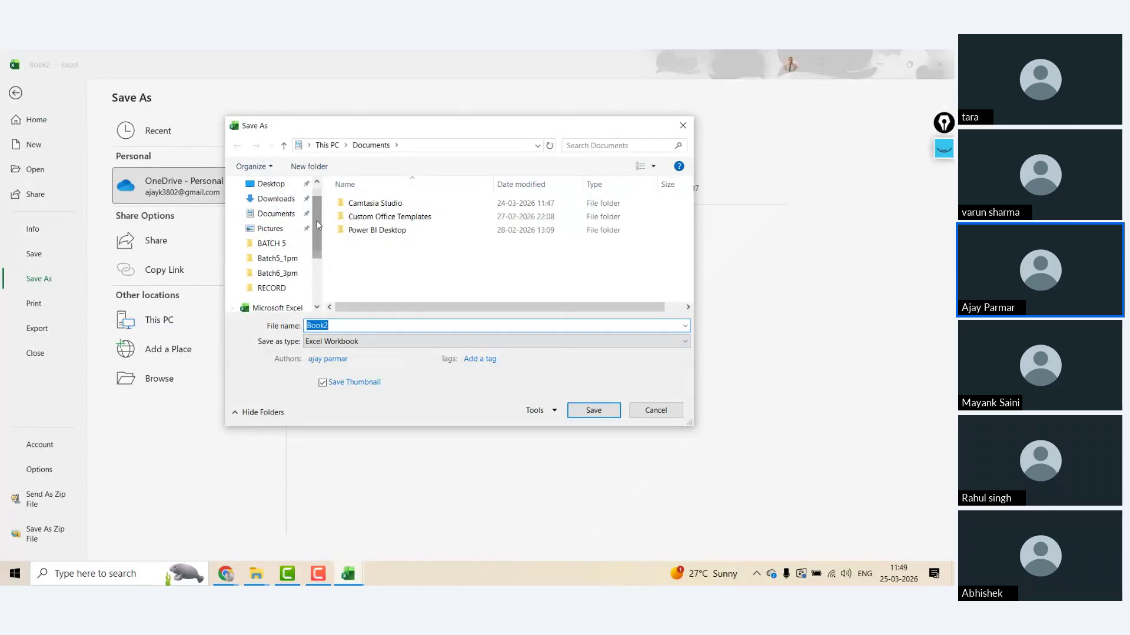
scroll(317, 236, "up", 1)
left_click(271, 184)
double_click(340, 327)
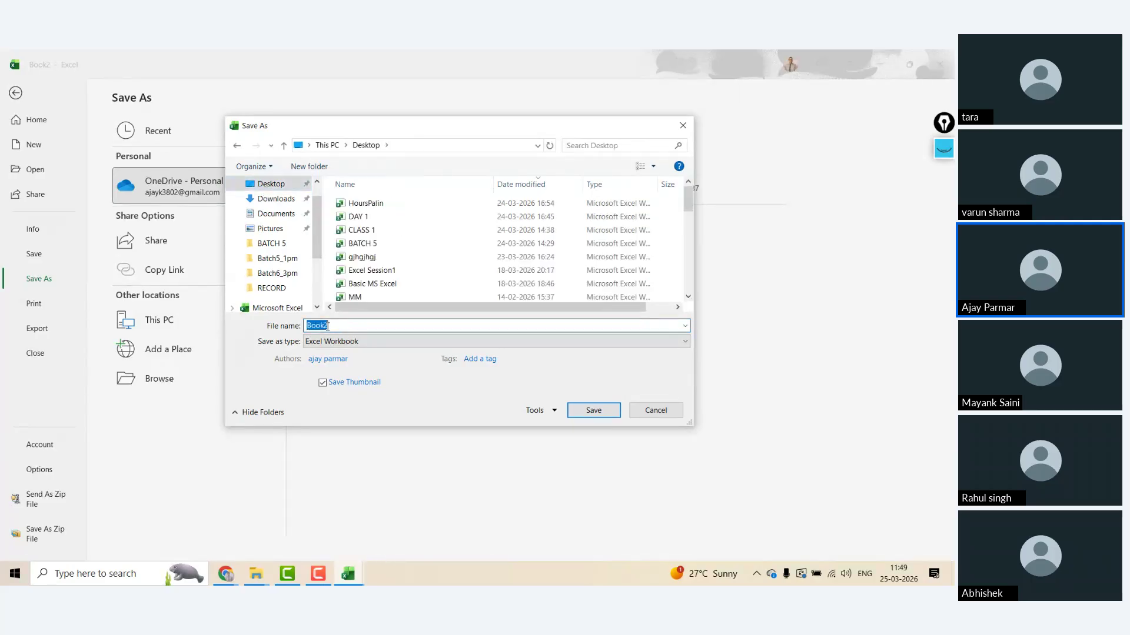
type("JUNK")
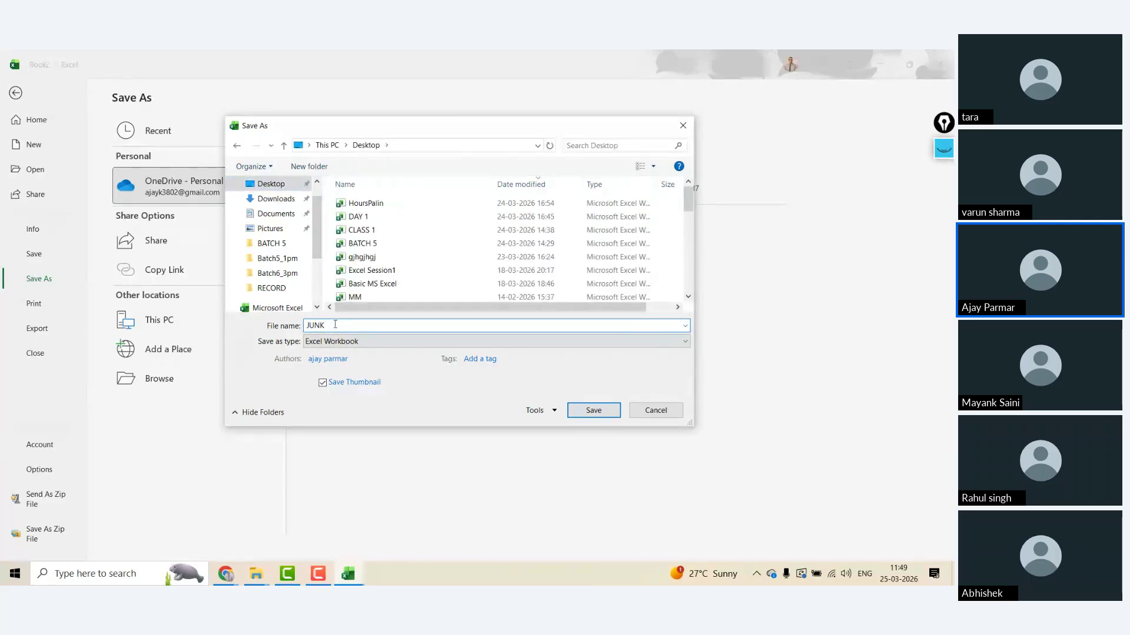
left_click(593, 411)
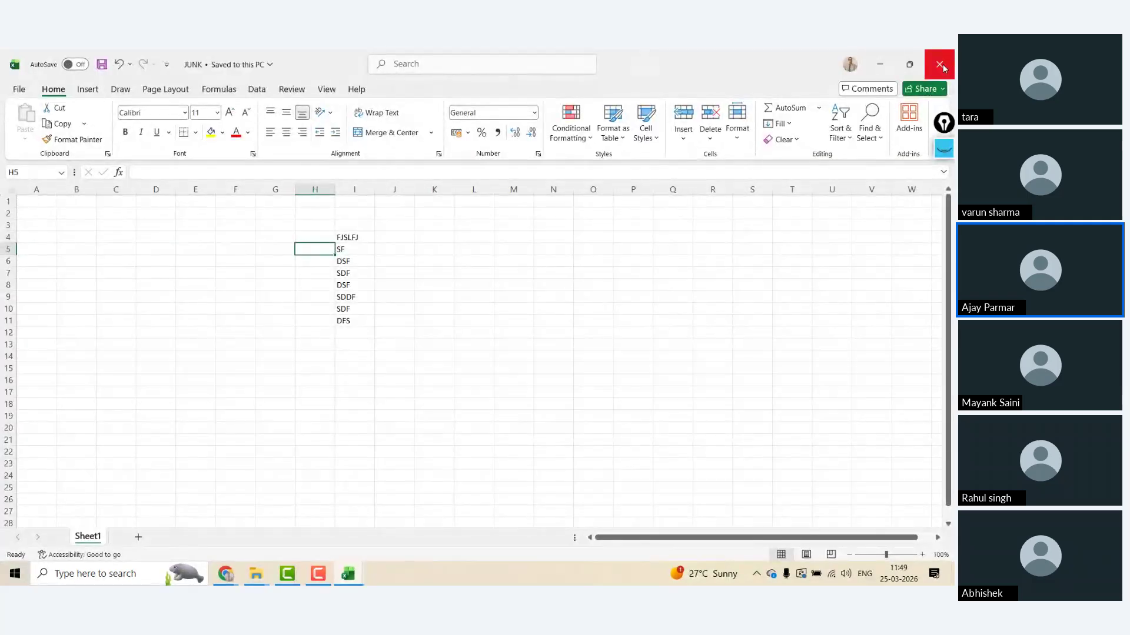
- Fill M5:M16 with random letter strings running from SDFSD to DFS, and save the workbook
left_click(498, 245)
type("SDFSD")
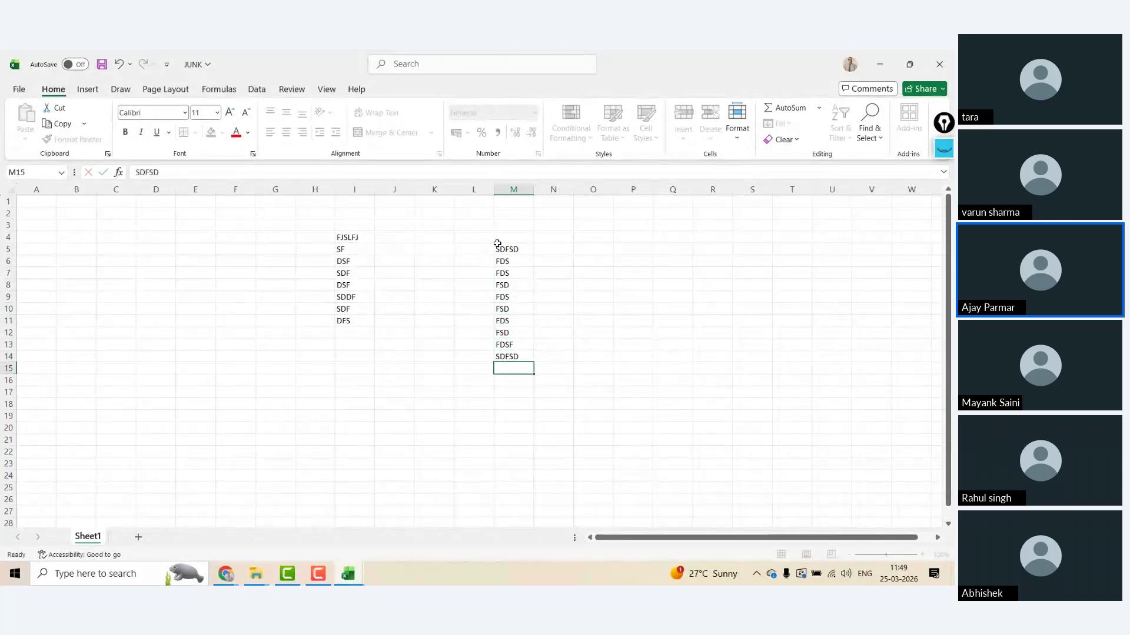
type(" FDS FDS FSD FDS FSD FDS FSD FDSF SDFSD DSF")
key("Return")
type("DFS")
key("Return")
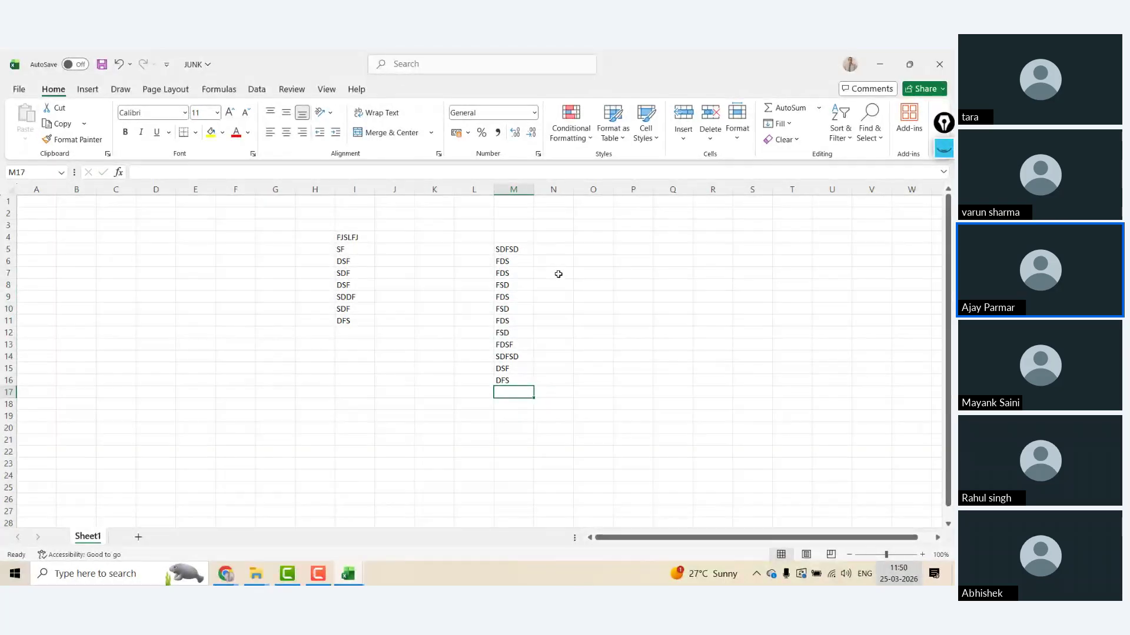
key("ctrl+s")
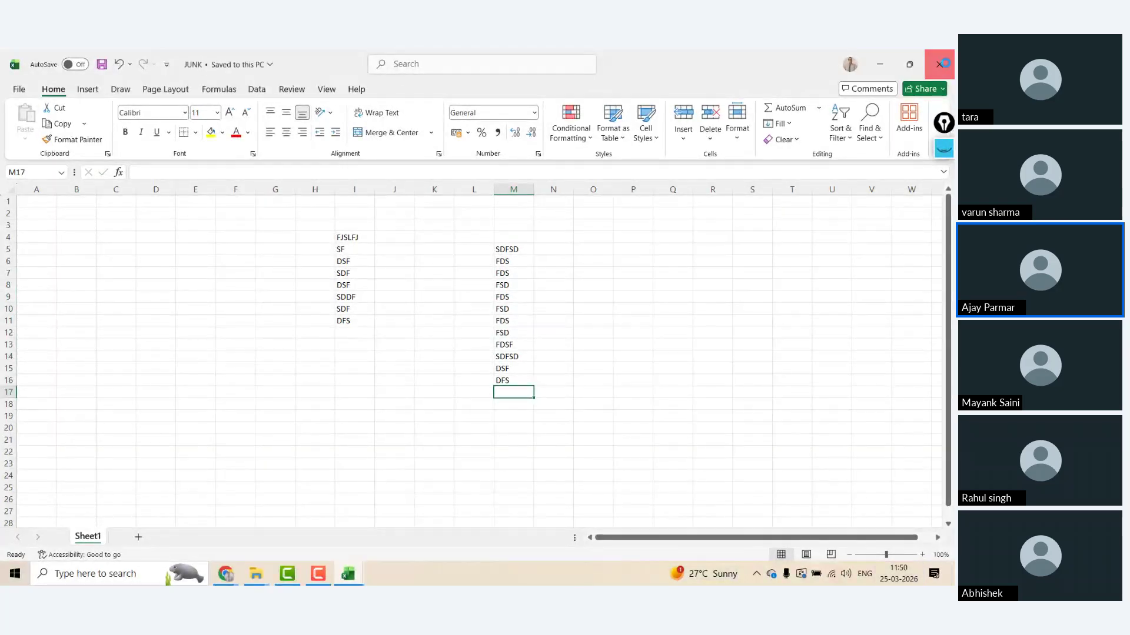
- Close the JUNK workbook and reopen it from its file on the desktop
left_click(945, 67)
left_click(947, 67)
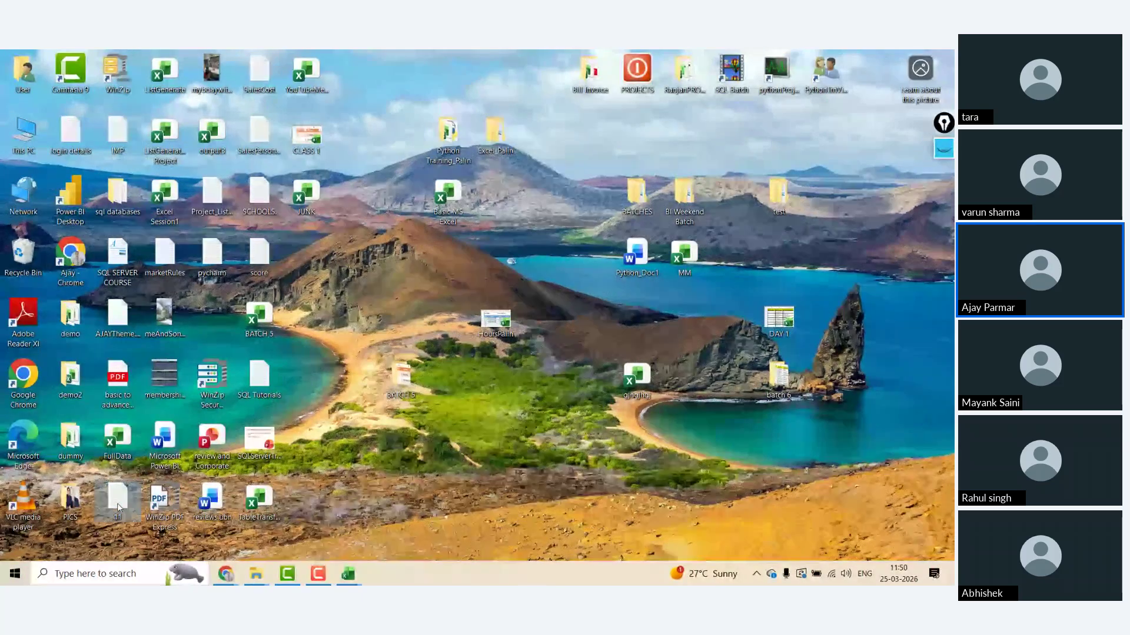
right_click(313, 194)
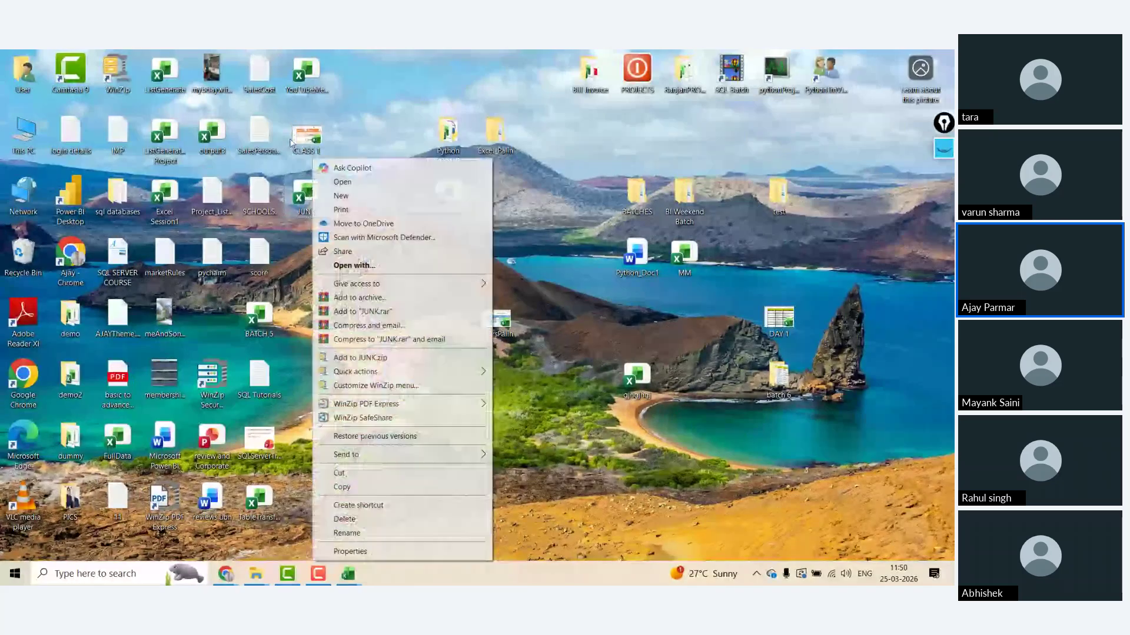
left_click(372, 183)
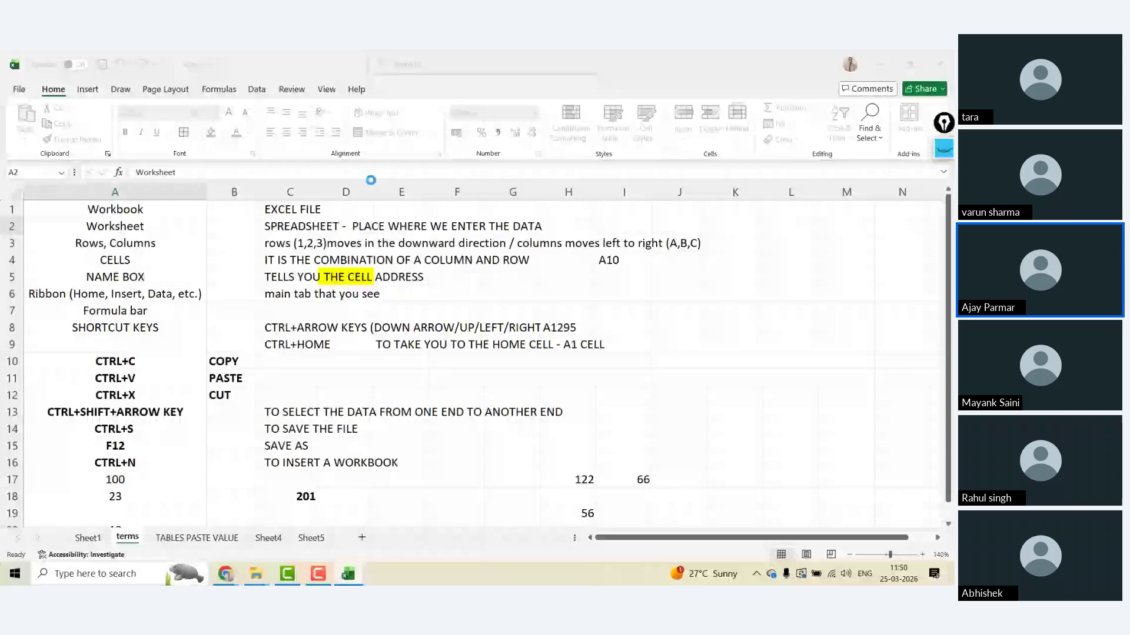
left_click(154, 284)
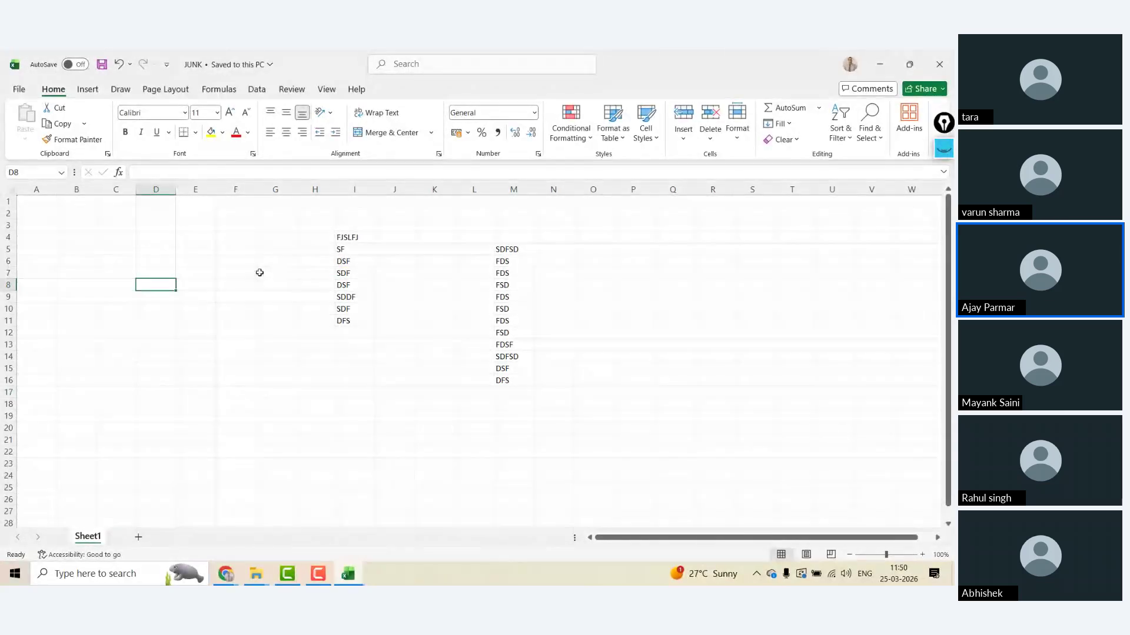
- Enter sample numbers in B1:B12: 423 in B1, 432 in B2:B8, then 4324, 324, 324 and 342
left_click(148, 241)
key("Up")
key("Up")
key("Up")
key("Left")
key("Left")
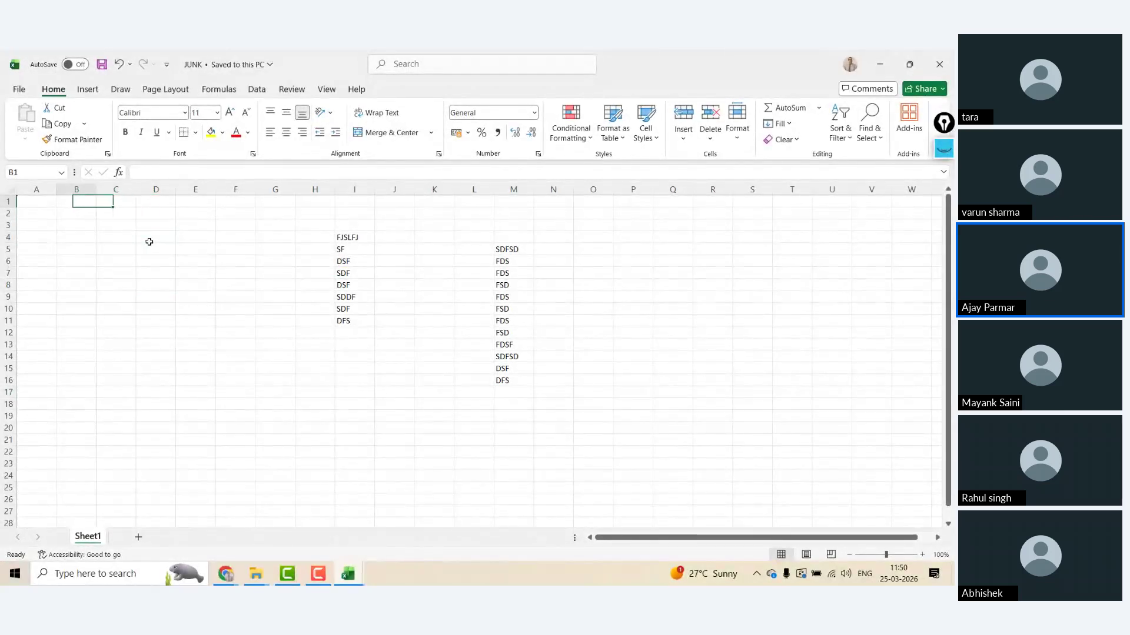
type("423 432 432 432 432 432 432 432 432")
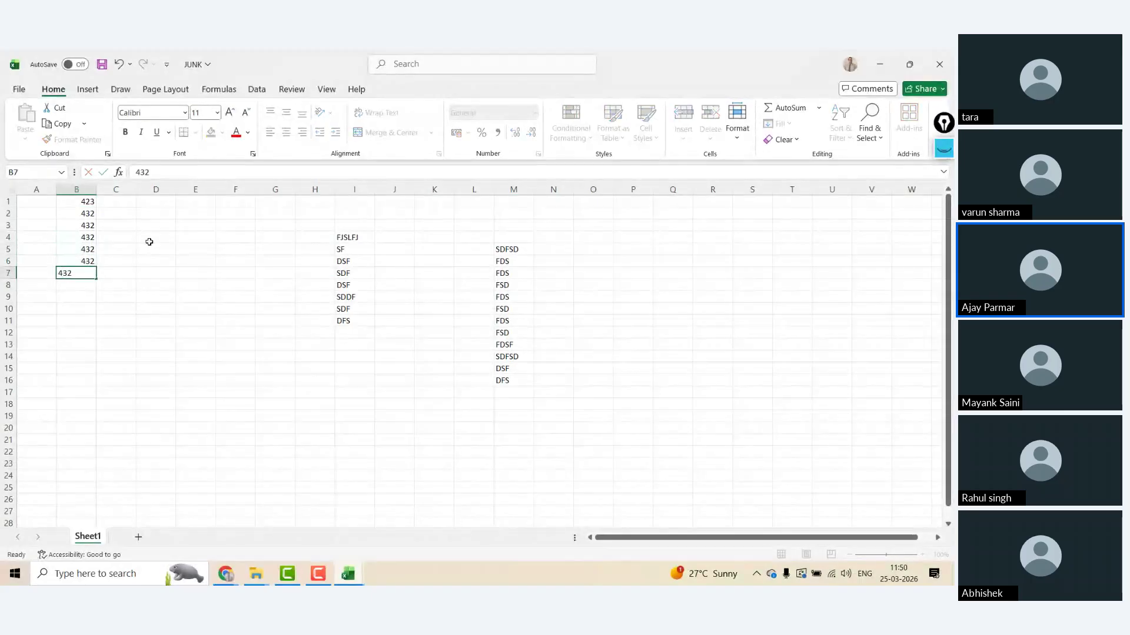
type("4 324 324 342")
key("Down")
key("Up")
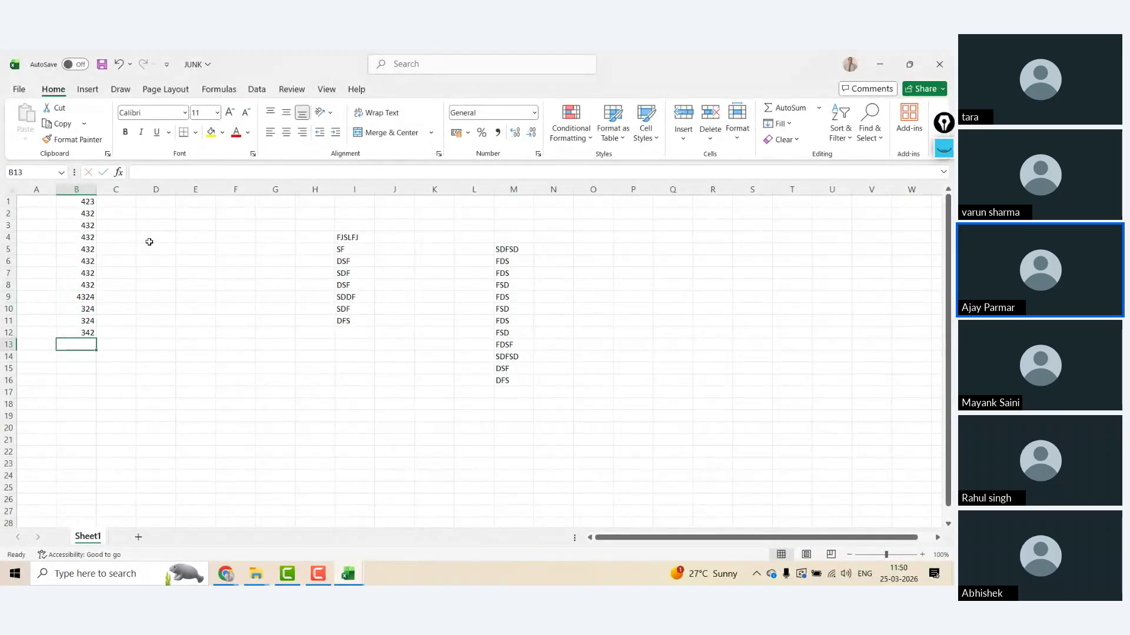
key("Up")
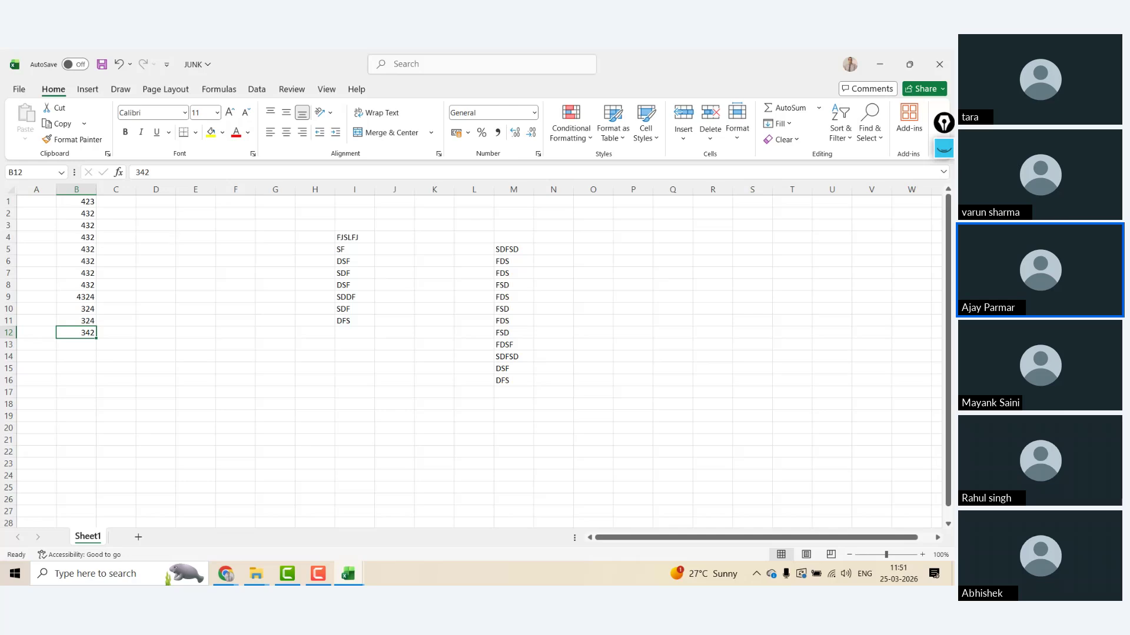
left_click(20, 90)
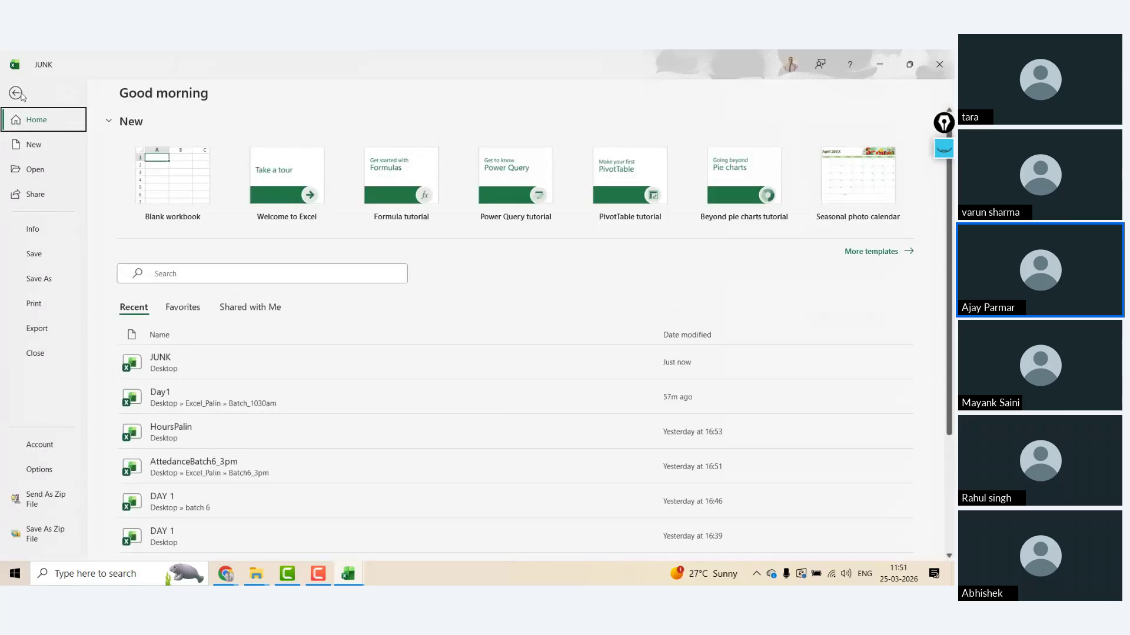
left_click(48, 285)
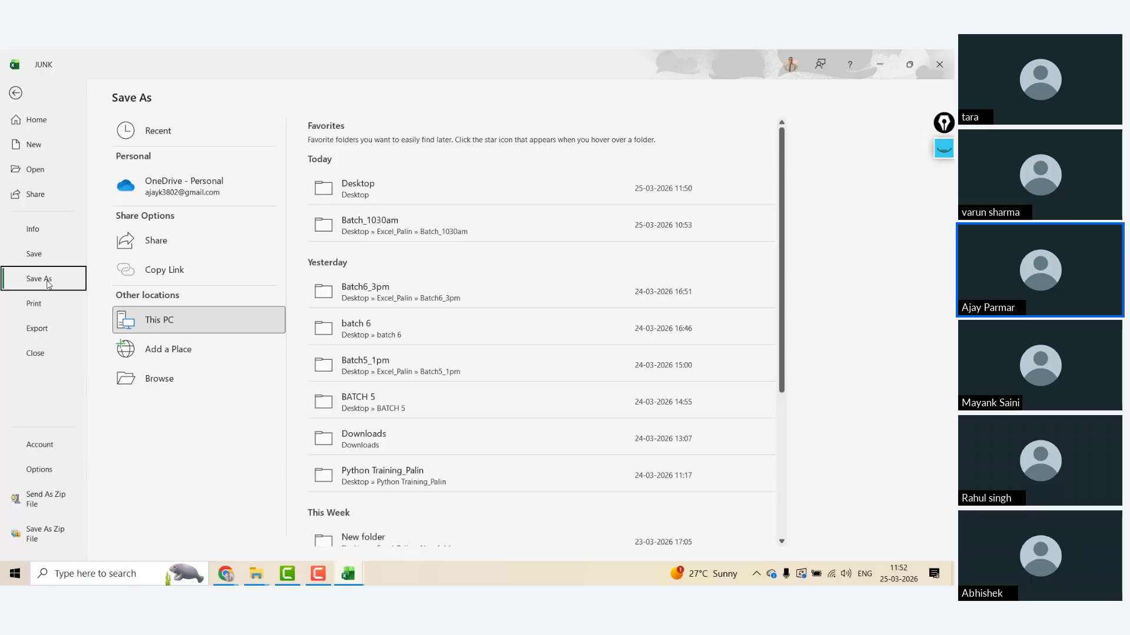
left_click(177, 379)
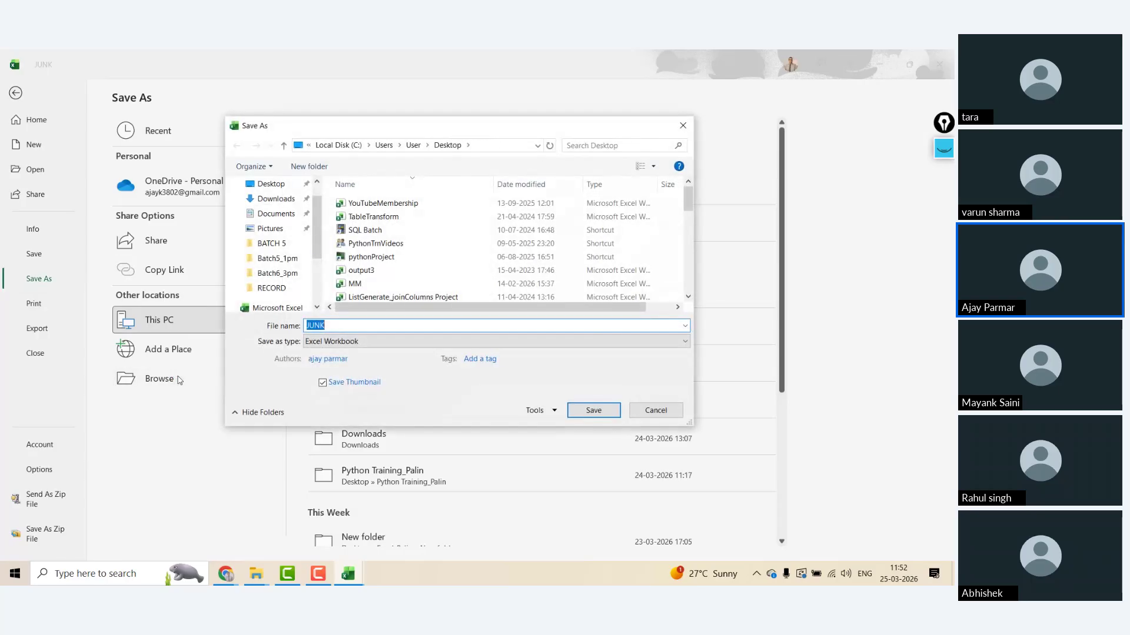
left_click(276, 199)
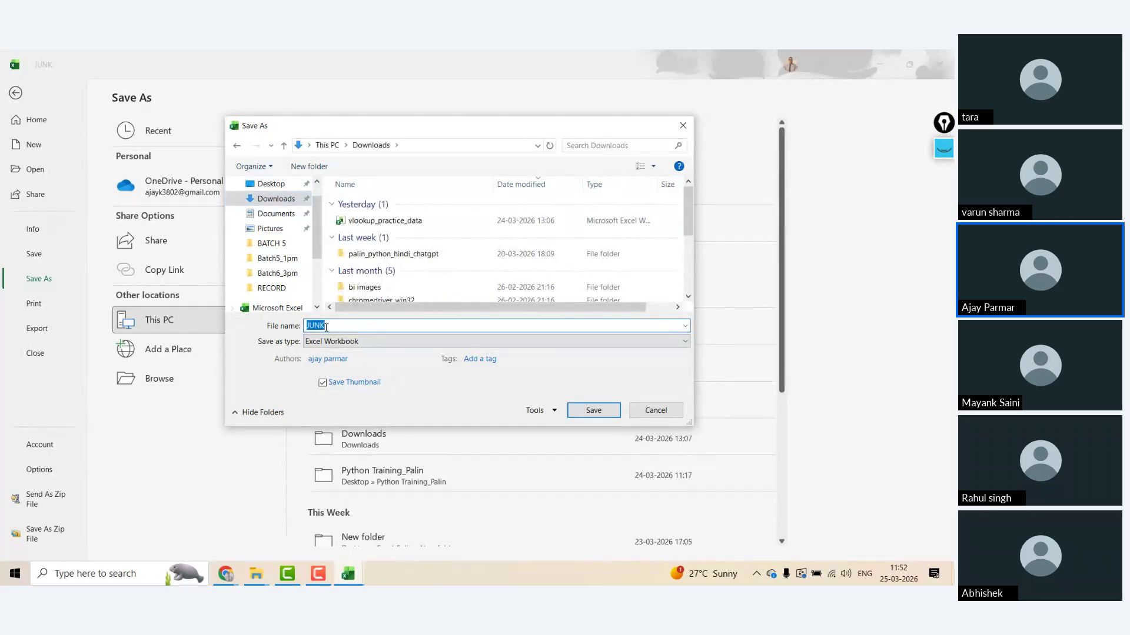
left_click(666, 412)
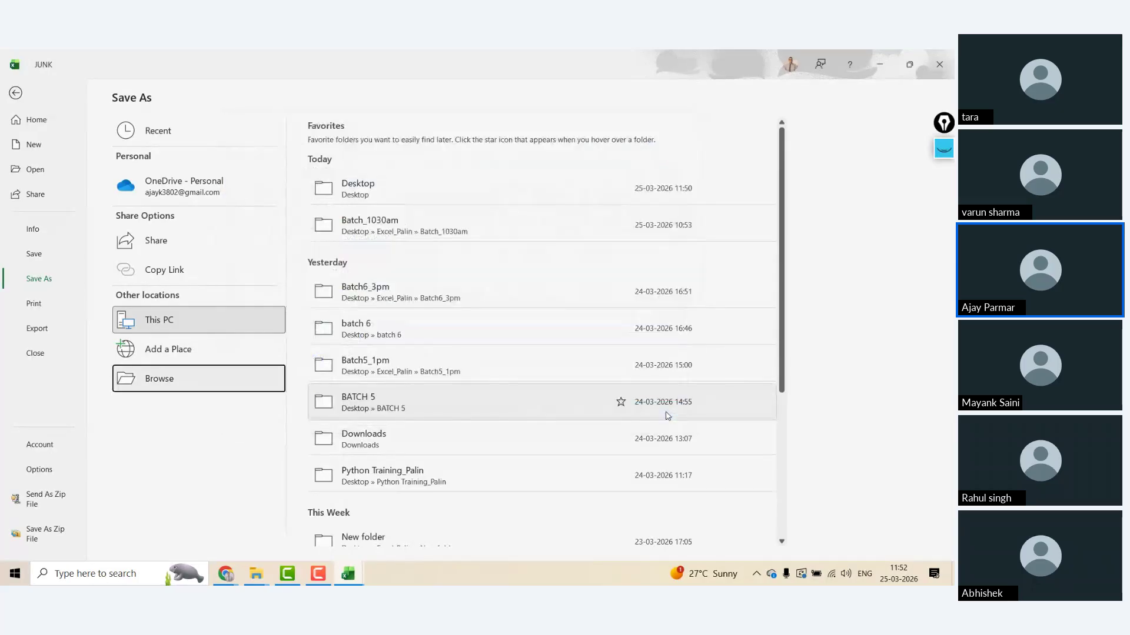
- Close the JUNK workbook without saving its changes
left_click(944, 63)
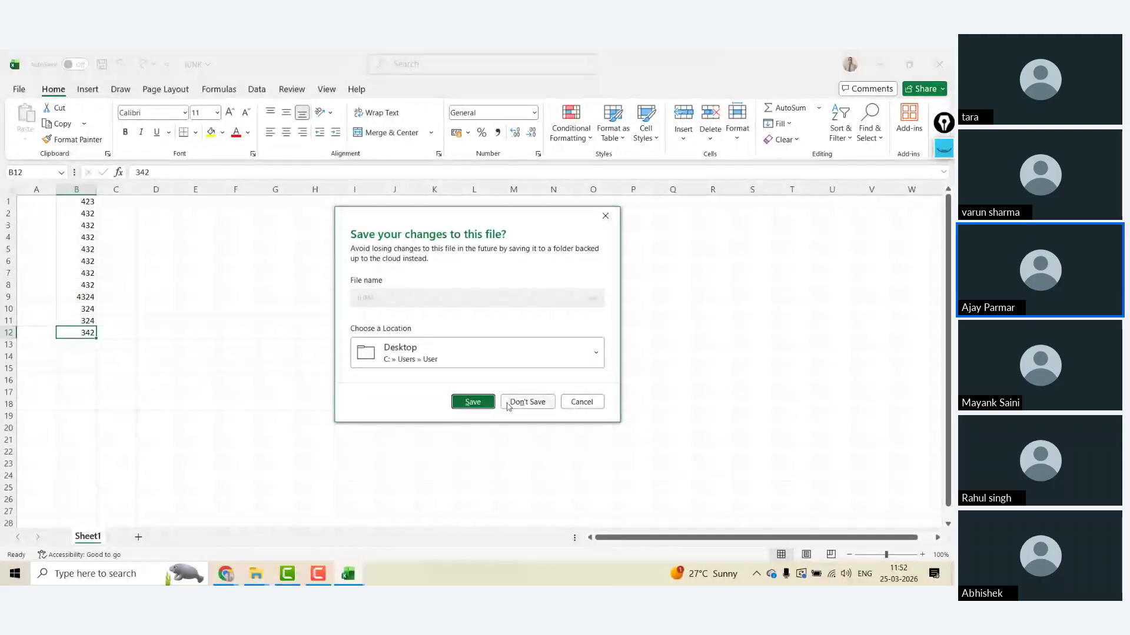
left_click(579, 402)
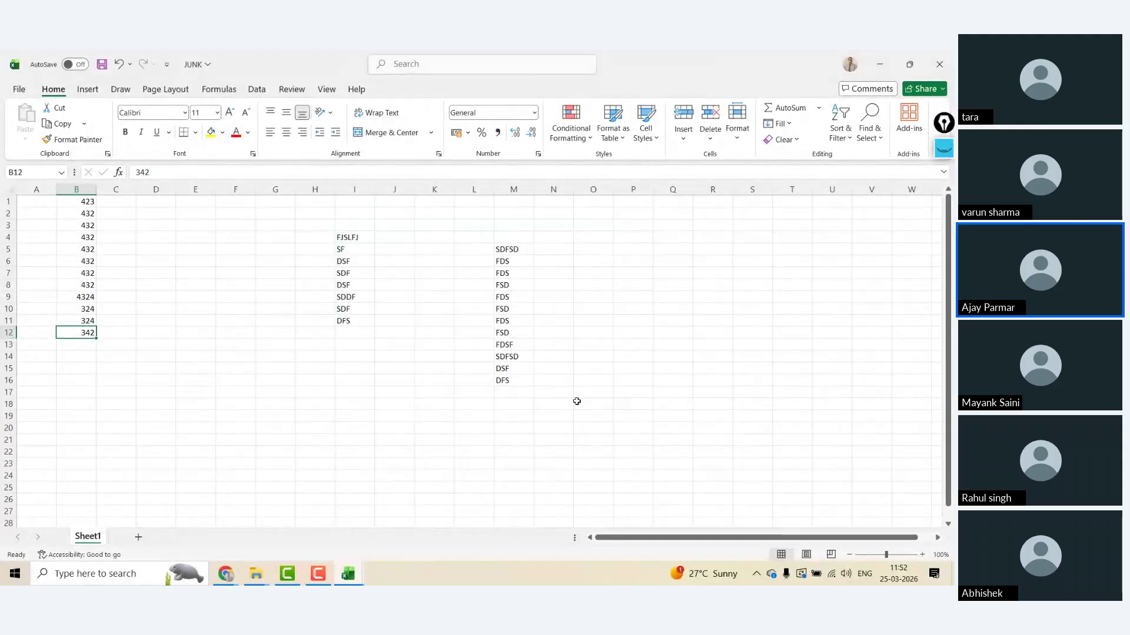
left_click(307, 319)
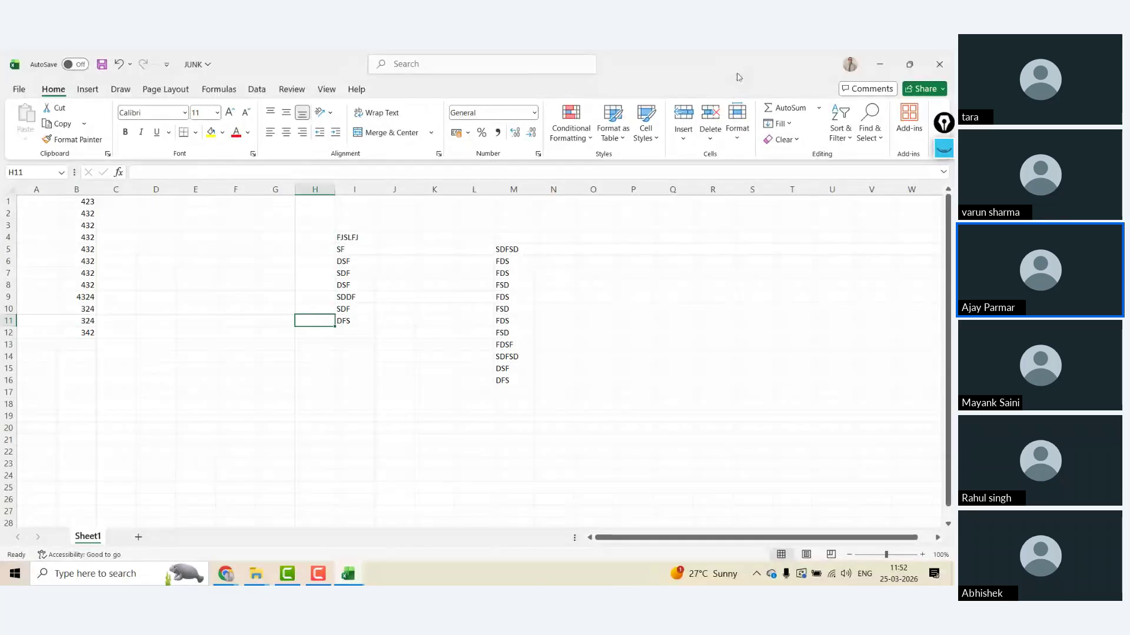
left_click(945, 73)
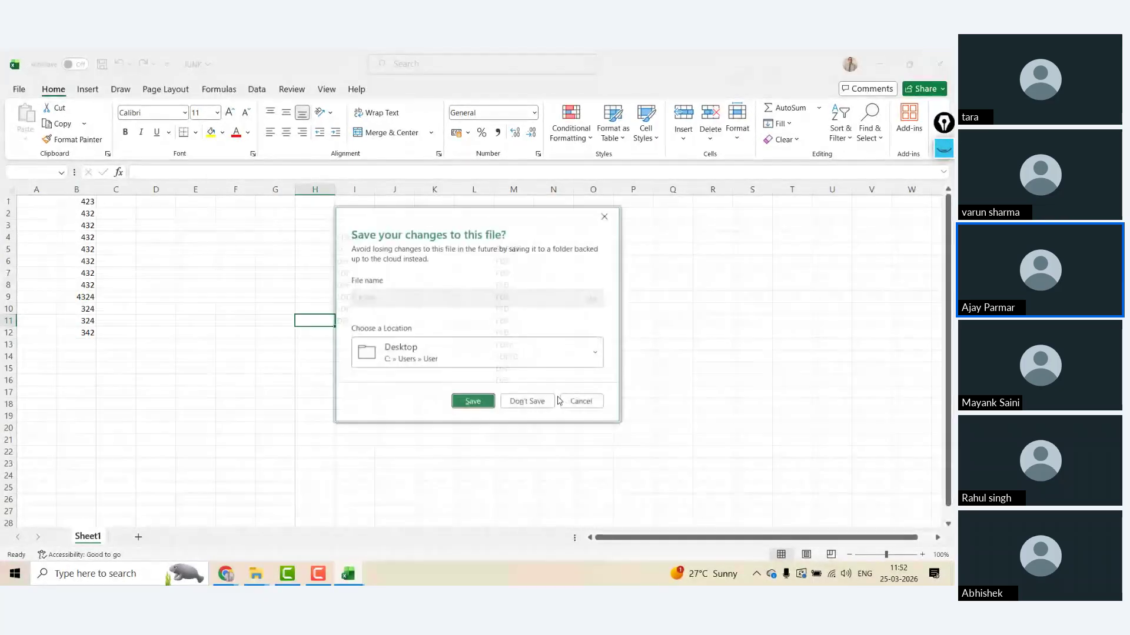
left_click(527, 402)
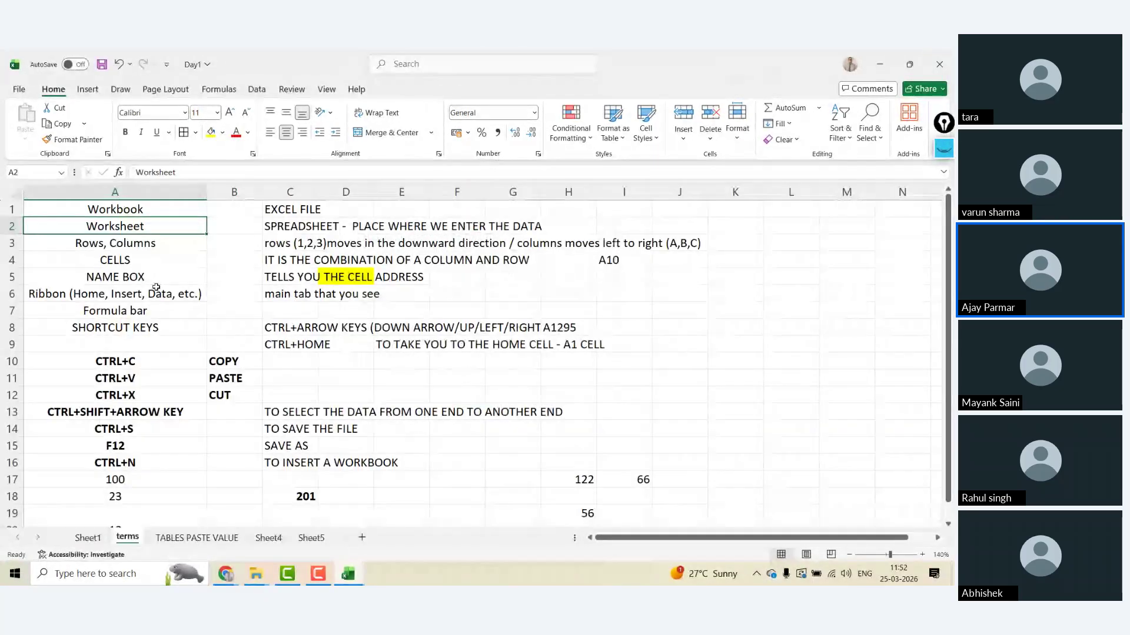
- Review the terms and shortcut keys in column A of the Day1 terms sheet, moving down from A1
key("Up")
key("Up")
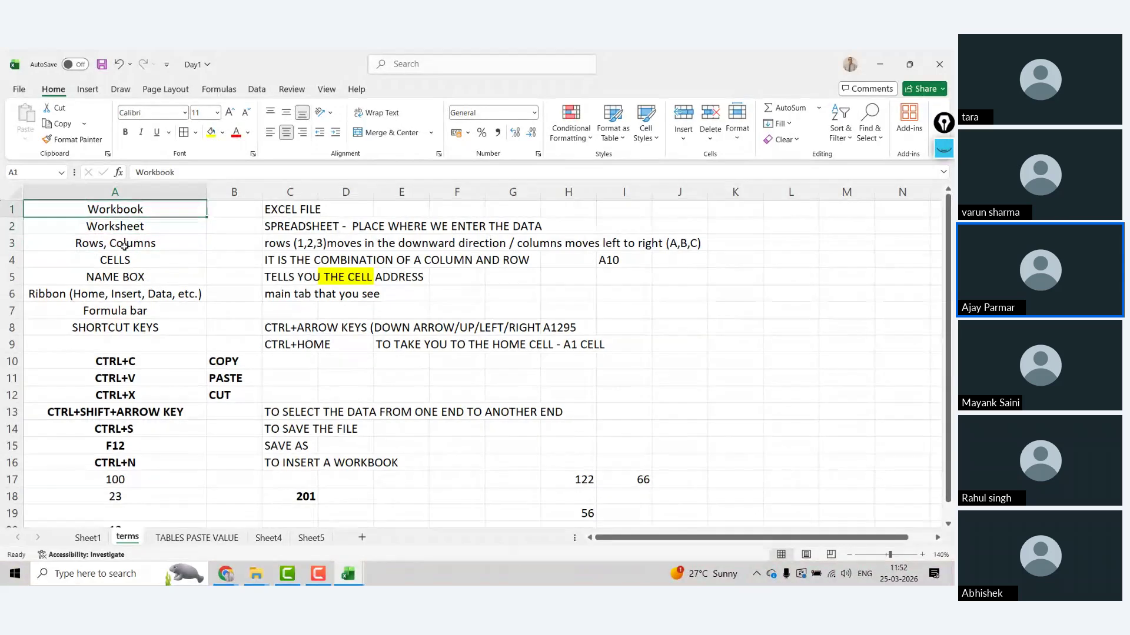
key("Down")
key("Down")
key("Down")
key("Down")
key("Down")
key("Down")
key("Down")
key("Down")
key("Down")
key("Down")
key("Down")
key("Down")
key("Down")
key("Down")
key("Down")
key("Down")
key("Down")
key("Down")
key("Down")
key("Down")
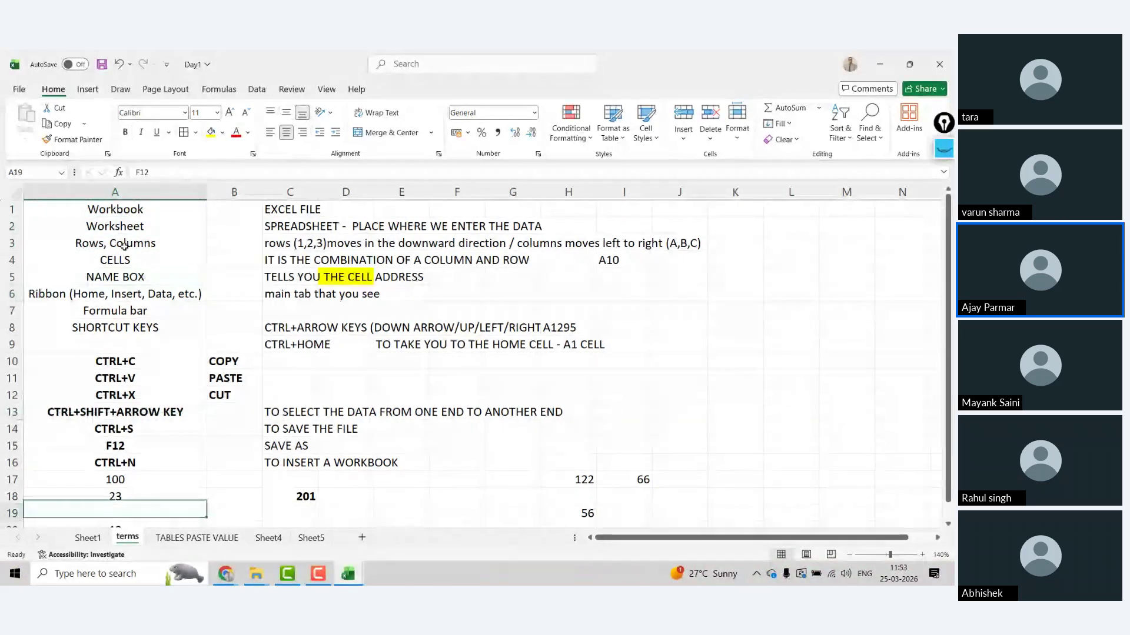
- Review the terms and shortcut keys in column A again, moving between A1 and the blank rows below the list
key("Up")
key("Up")
key("Up")
key("Up")
key("Up")
key("Up")
key("Up")
key("Up")
key("Up")
key("Up")
key("Up")
key("Up")
key("Up")
key("Up")
key("Up")
key("Up")
key("Up")
key("Up")
key("Up")
key("Up")
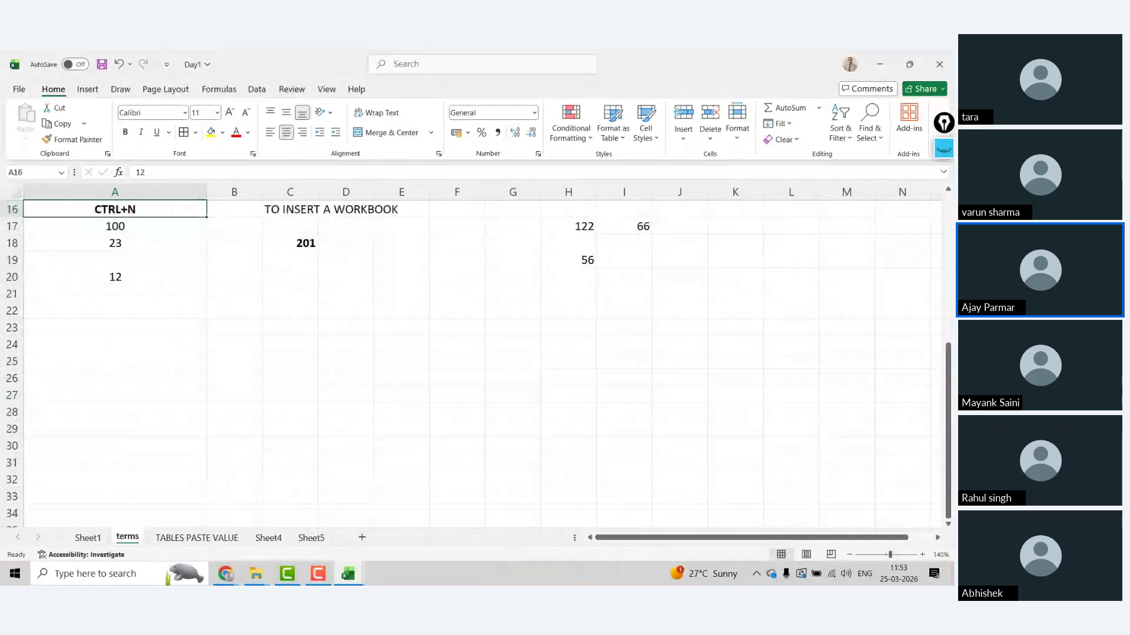
key("Up")
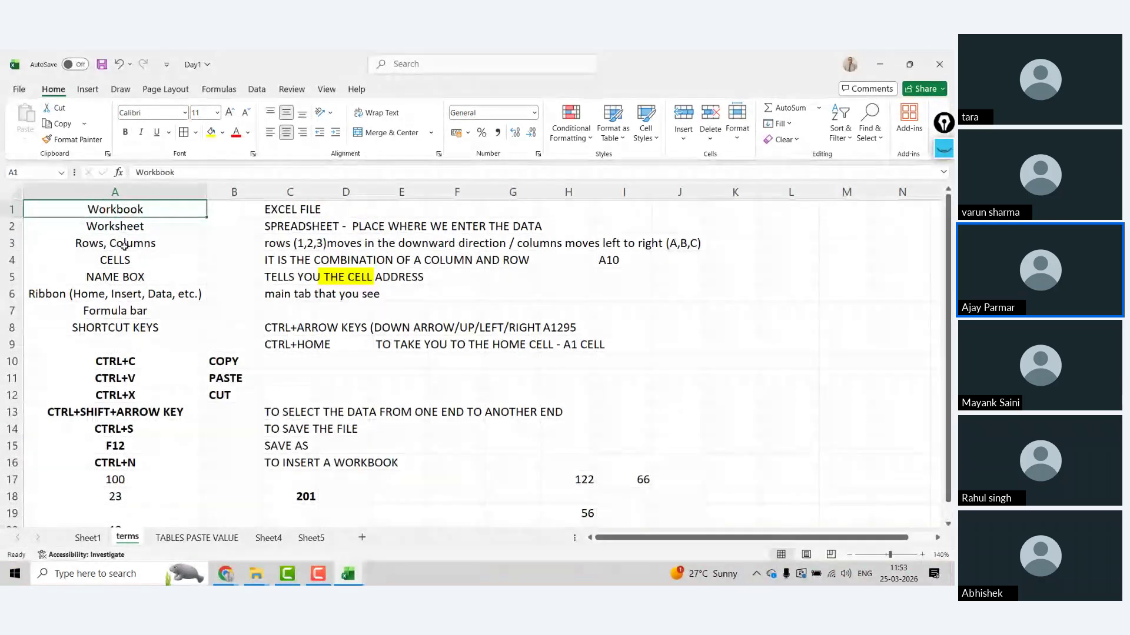
key("Down")
key("Down")
key("Down")
key("Down")
key("Down")
key("Down")
key("Down")
key("Down")
key("Down")
key("Down")
key("Down")
key("Down")
key("Down")
key("Down")
key("Down")
key("Down")
key("Down")
key("Down")
key("Down")
key("Down")
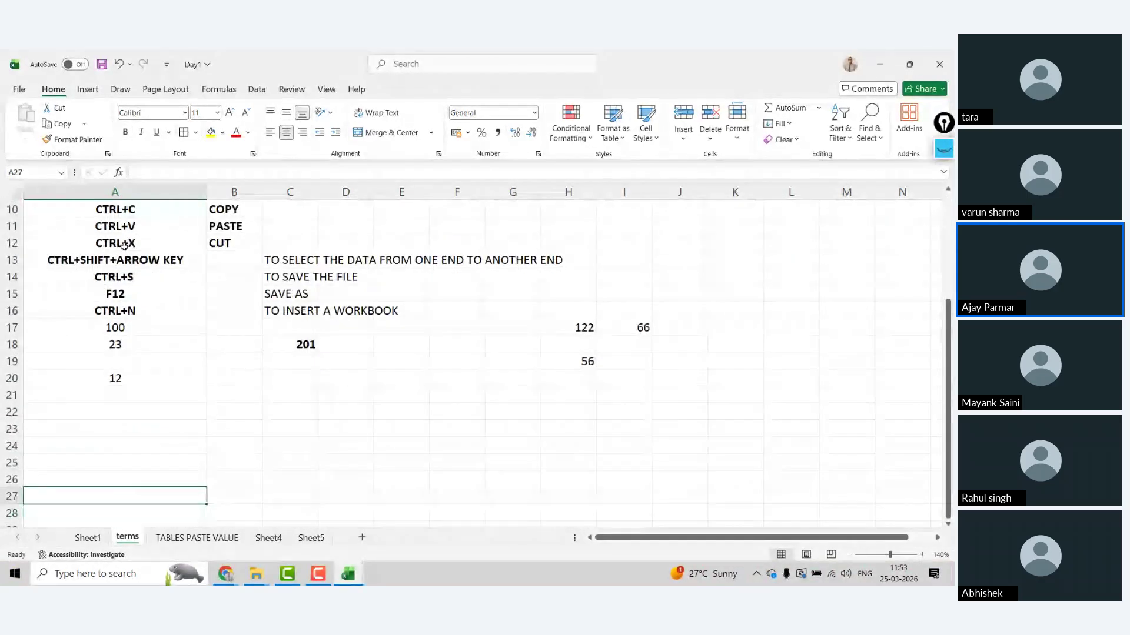
key("Up")
key("Up")
key("Up")
key("Up")
key("Up")
key("Up")
key("Up")
key("Up")
key("Up")
key("Up")
key("Up")
key("Up")
key("Up")
key("Up")
key("Up")
key("Up")
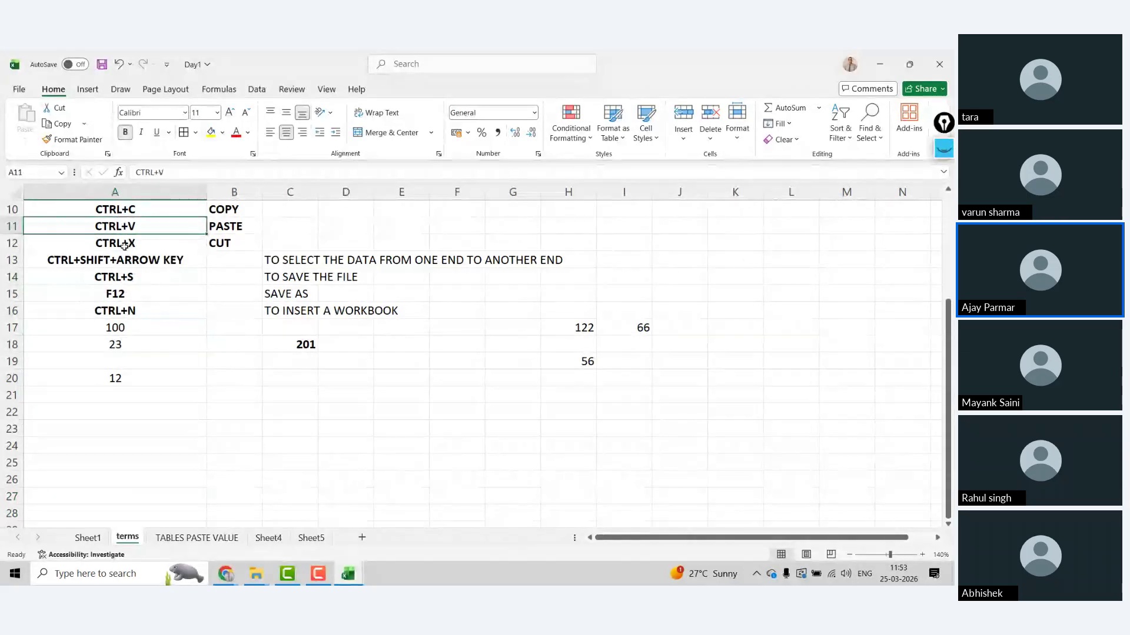
key("Up")
key("ctrl+Home")
key("Right")
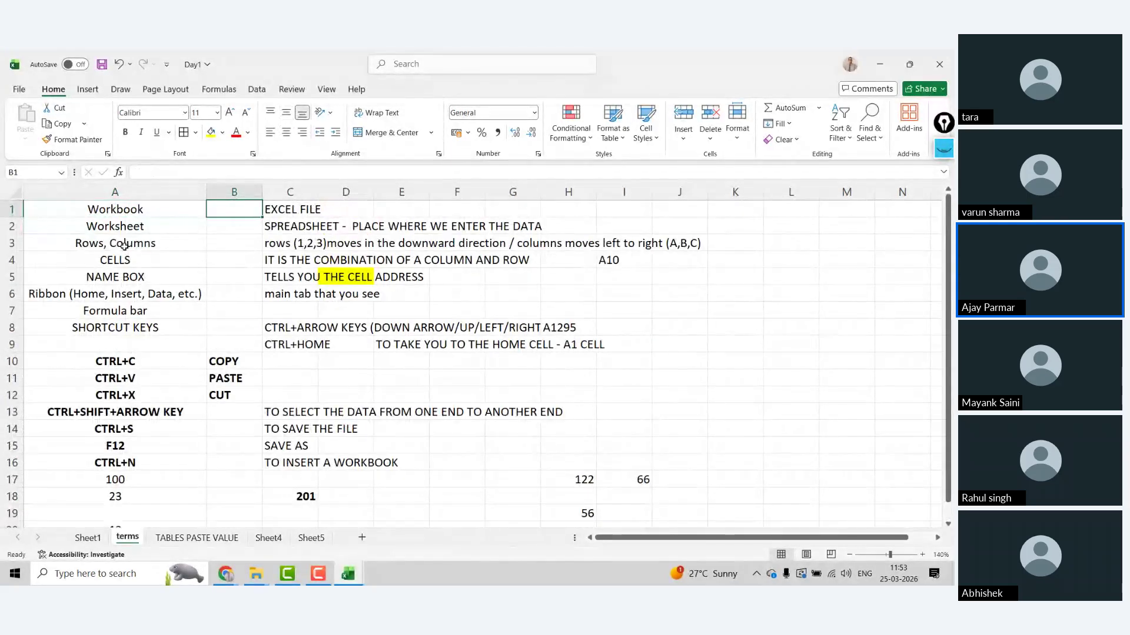
key("Right")
key("Right")
key("Left")
key("ctrl+Left")
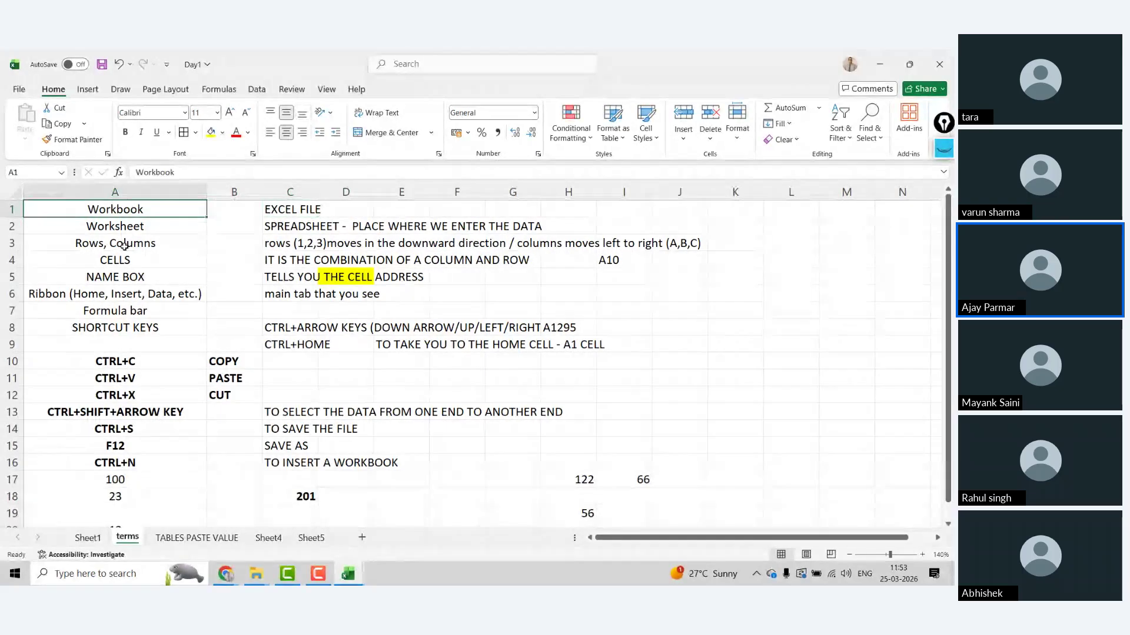
- Jump through the data blocks in column A to the end of the sheet and return to A1
key("ctrl+Down")
key("ctrl+Down")
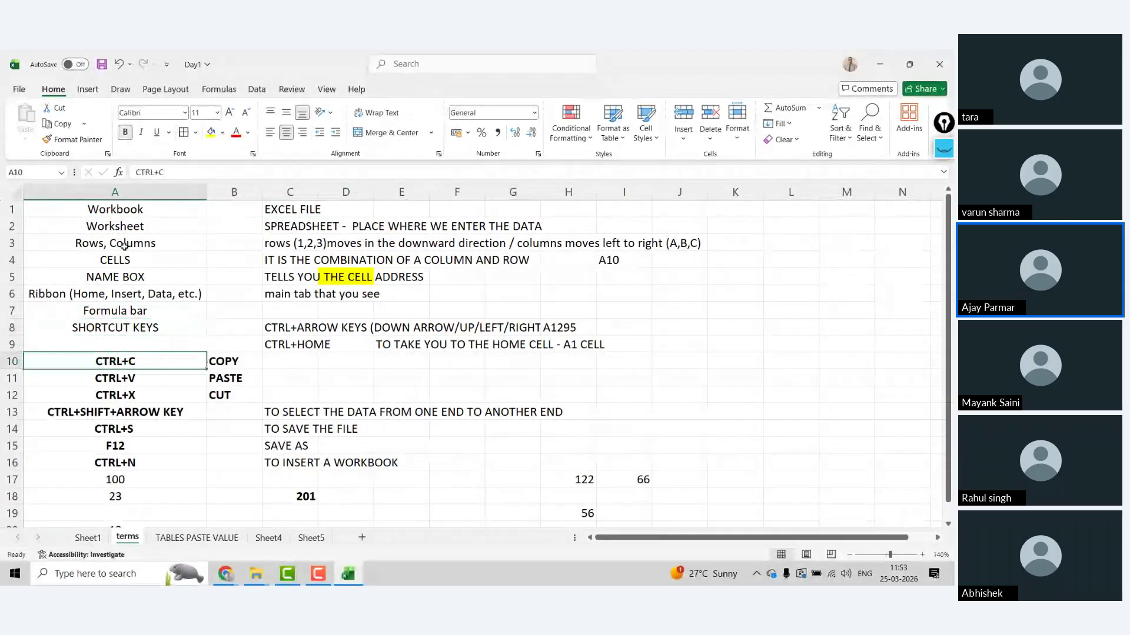
key("ctrl+Down")
key("ctrl+Down")
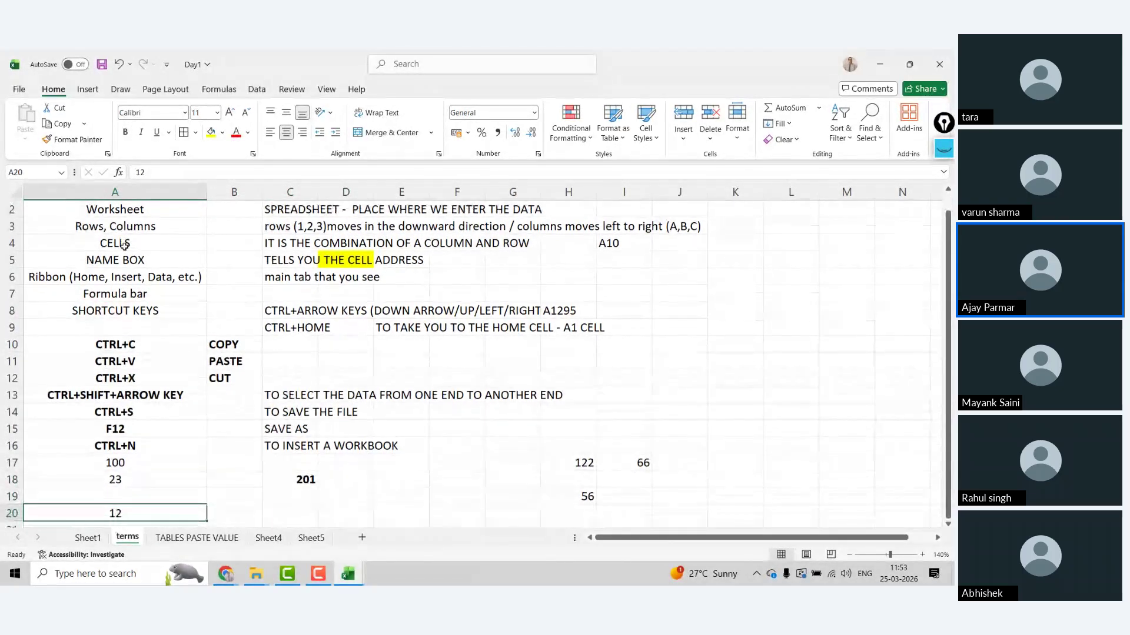
key("ctrl+Down")
key("ctrl+Up")
key("ctrl+Home")
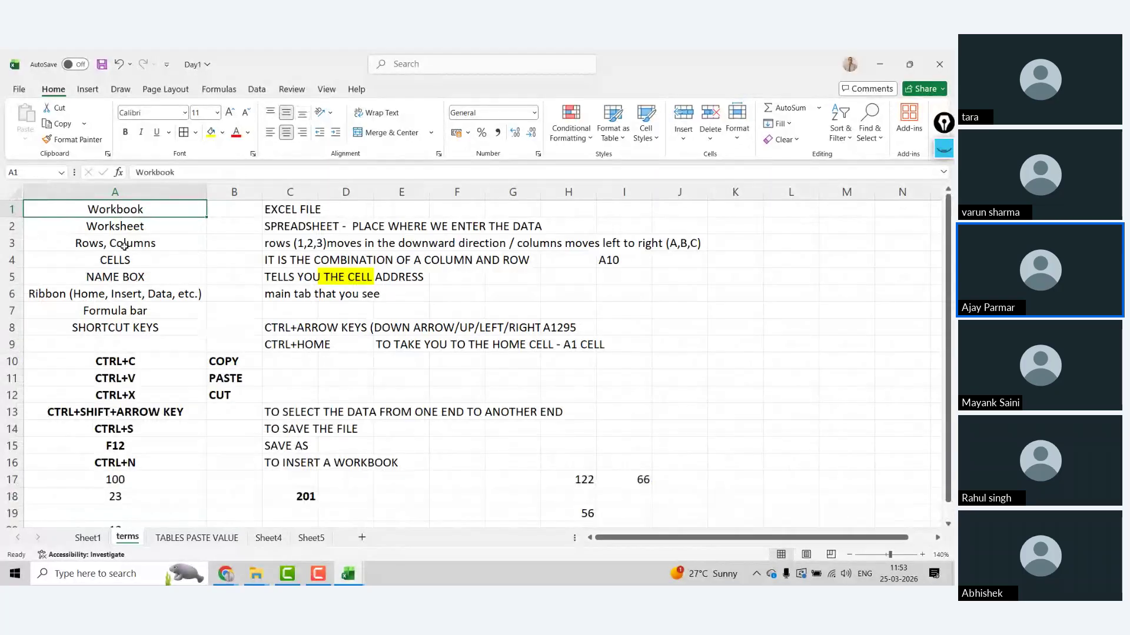
- Look over the terms list and its descriptions, moving down column A and back up column C to A1
key("Right")
key("Right")
key("Right")
key("Left")
key("Left")
key("Left")
key("Down")
key("Down")
key("Down")
key("Down")
key("Down")
key("Down")
key("Down")
key("Down")
key("Down")
key("Down")
key("Down")
key("Down")
key("Down")
key("Down")
key("Down")
key("Down")
key("Down")
key("Down")
key("Down")
key("Down")
key("Down")
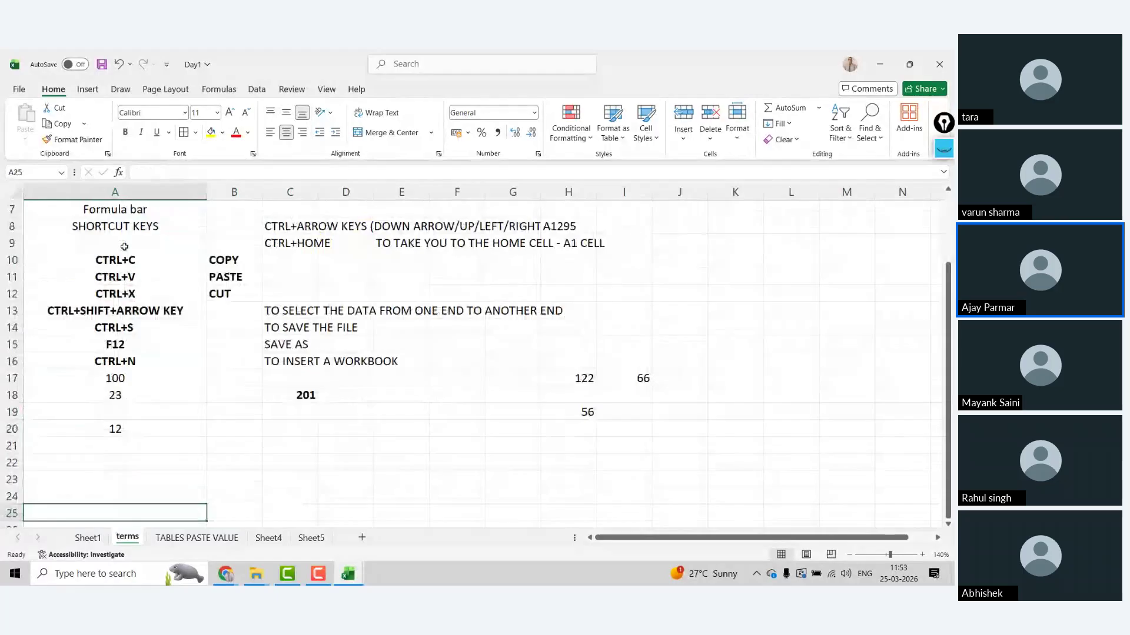
key("Down")
key("Down")
key("Down")
key("Down")
key("Down")
key("Down")
key("Right")
key("Right")
key("Right")
key("Left")
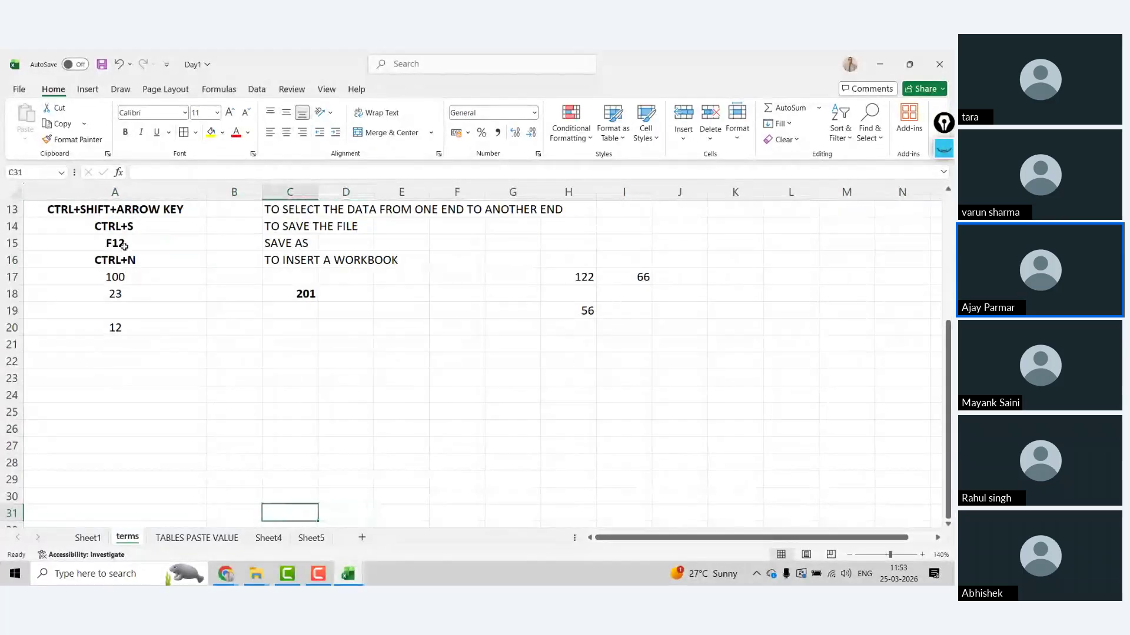
key("Up")
key("Up")
key("Up")
key("Up")
key("Up")
key("Up")
key("Up")
key("Up")
key("Up")
key("Up")
key("Up")
key("Up")
key("Up")
key("Up")
key("Up")
key("Up")
key("Up")
key("Up")
key("Up")
key("Up")
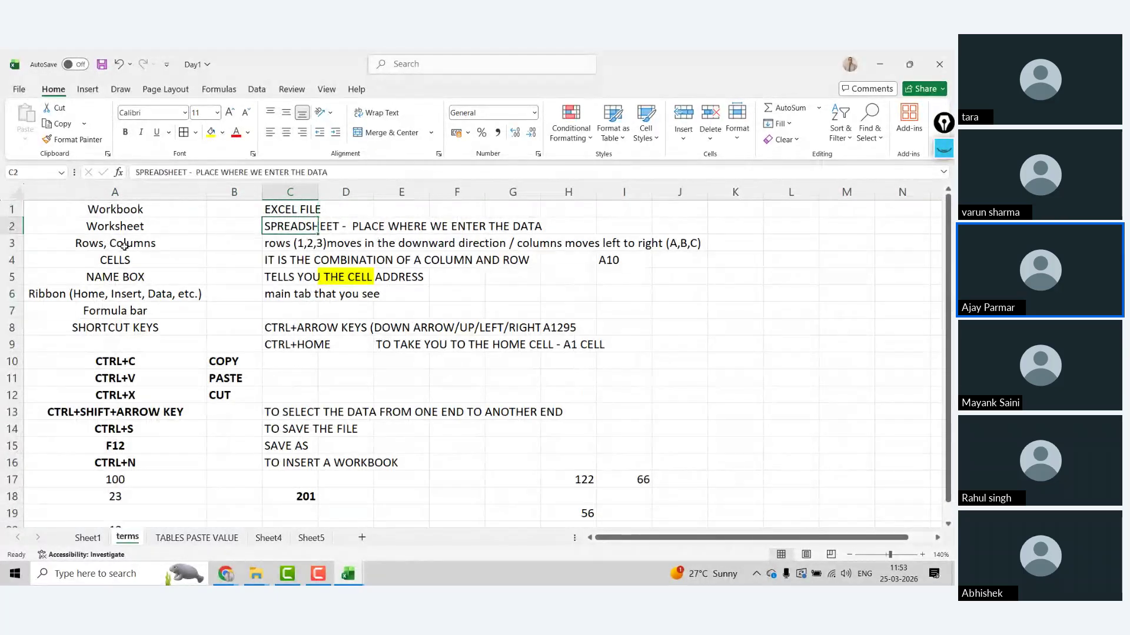
key("Up")
key("Left")
key("Left")
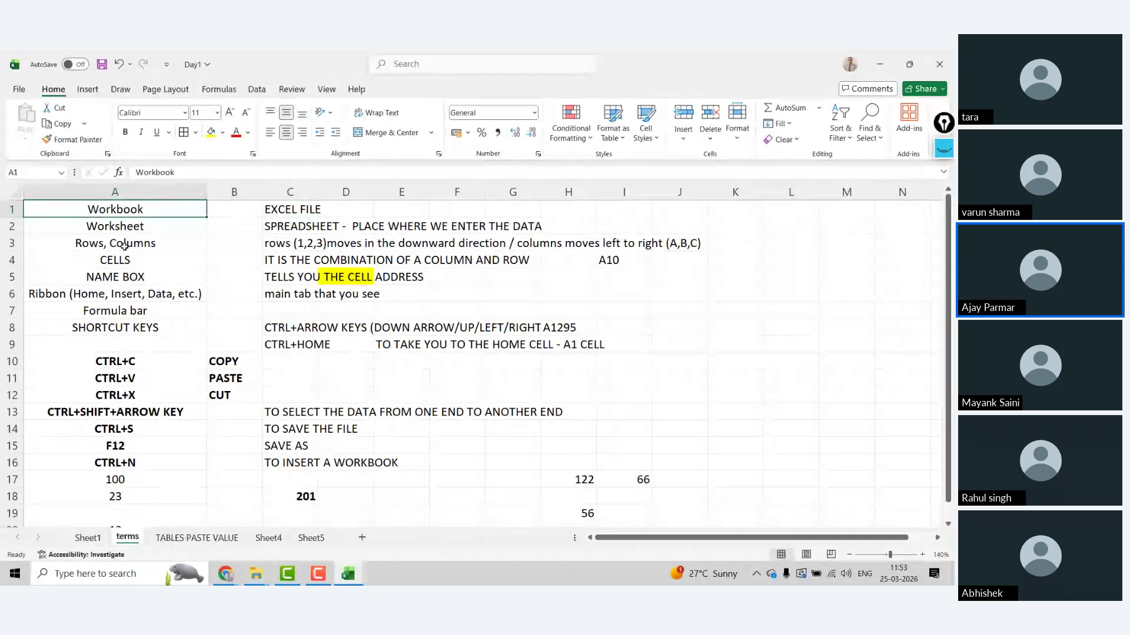
- Go down column A once more from A1 to the blank rows below the list
key("Down")
key("Down")
key("Down")
key("Down")
key("Down")
key("Down")
key("Down")
key("Down")
key("Down")
key("Down")
key("Down")
key("Down")
key("Down")
key("Down")
key("Down")
key("Down")
key("Down")
key("Down")
key("Down")
key("Down")
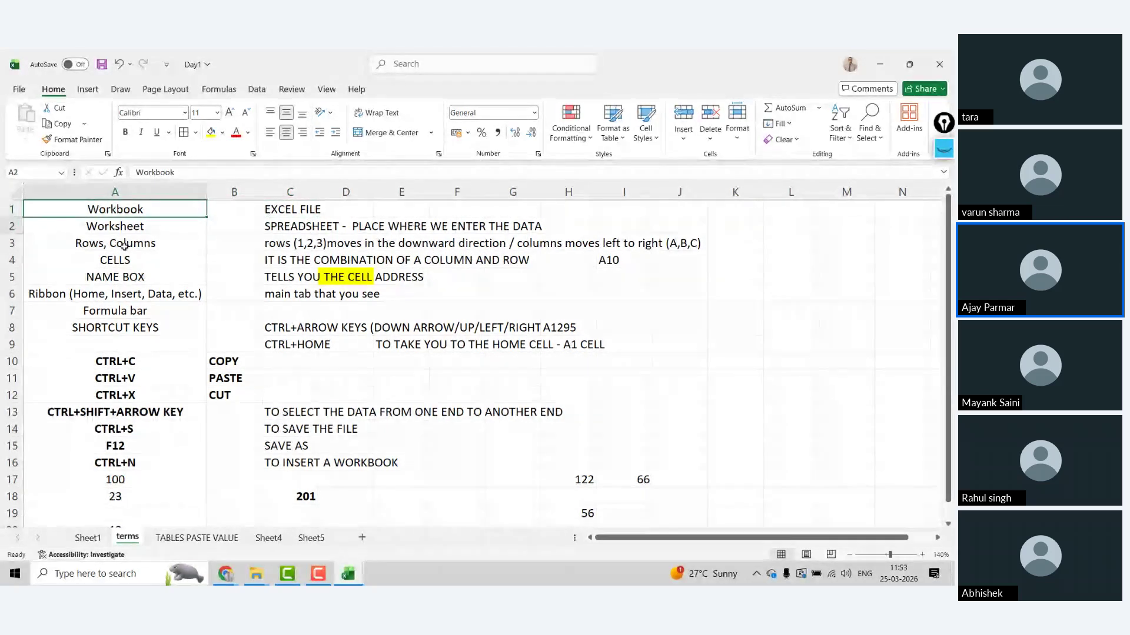
key("Down")
key("Down")
key("Down")
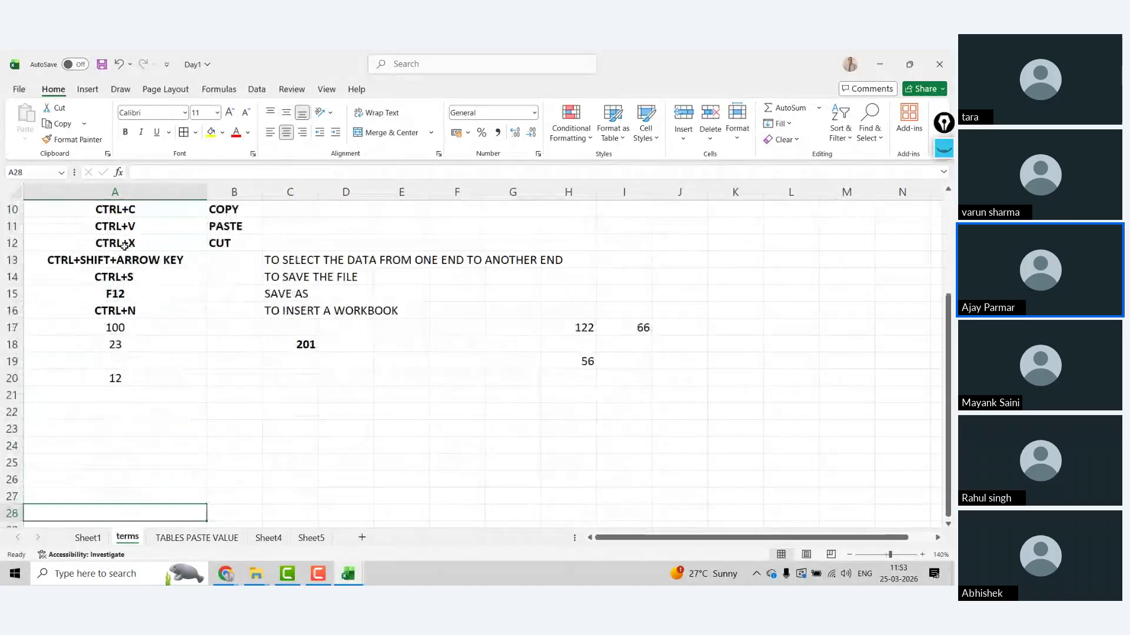
- Look through the TABLES PASTE VALUE sheet and Sheet4, ending on Sheet5
left_click(190, 536)
left_click(243, 339)
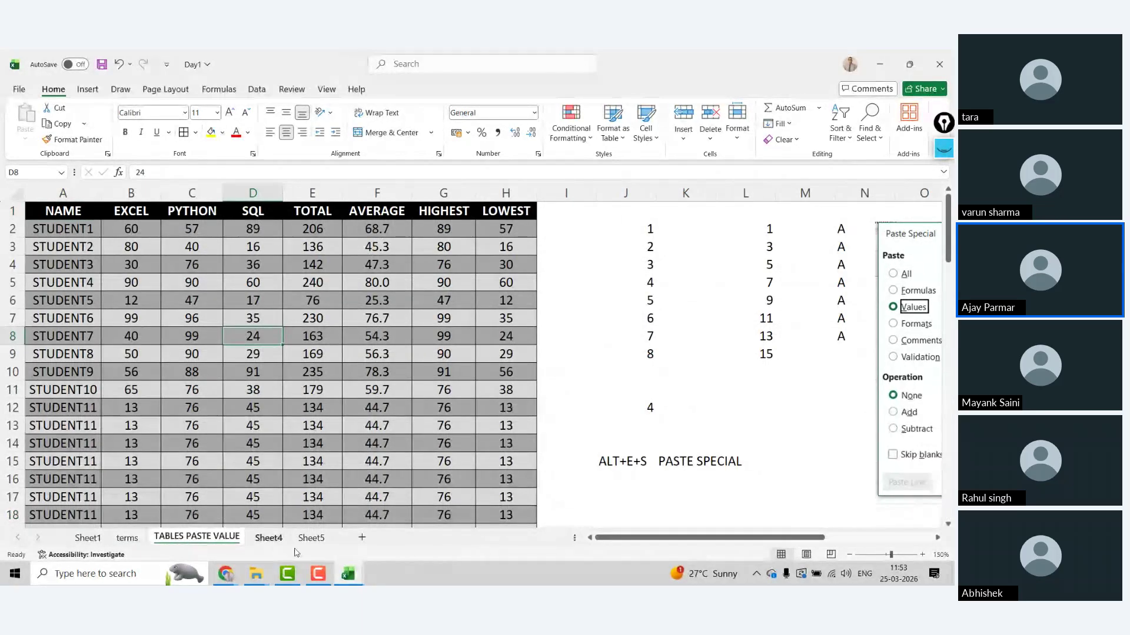
left_click(269, 538)
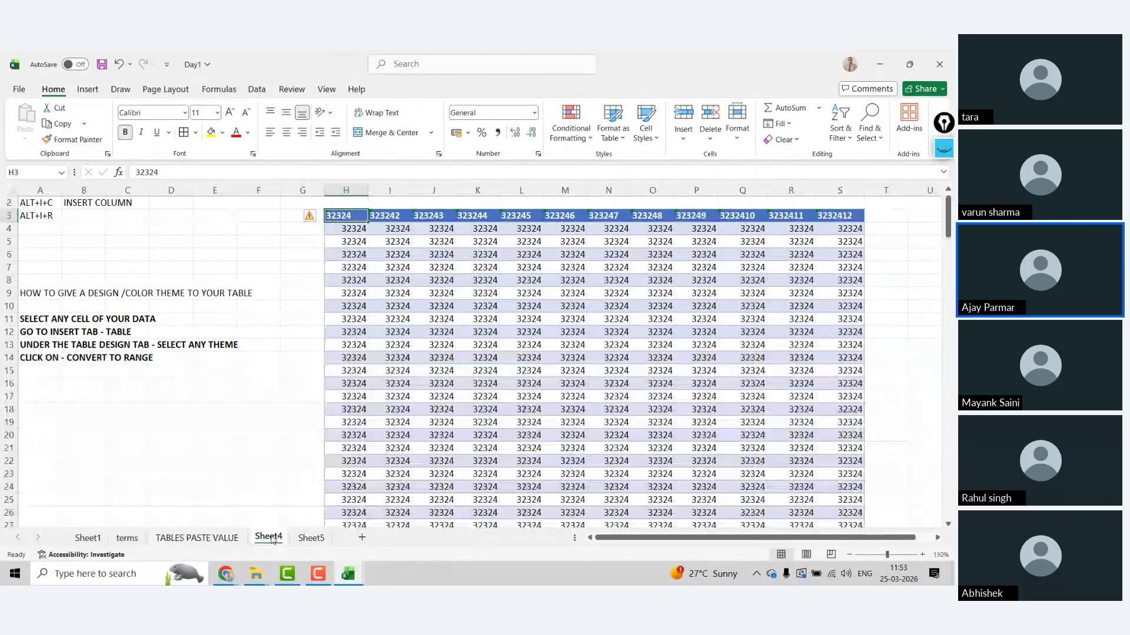
left_click(311, 537)
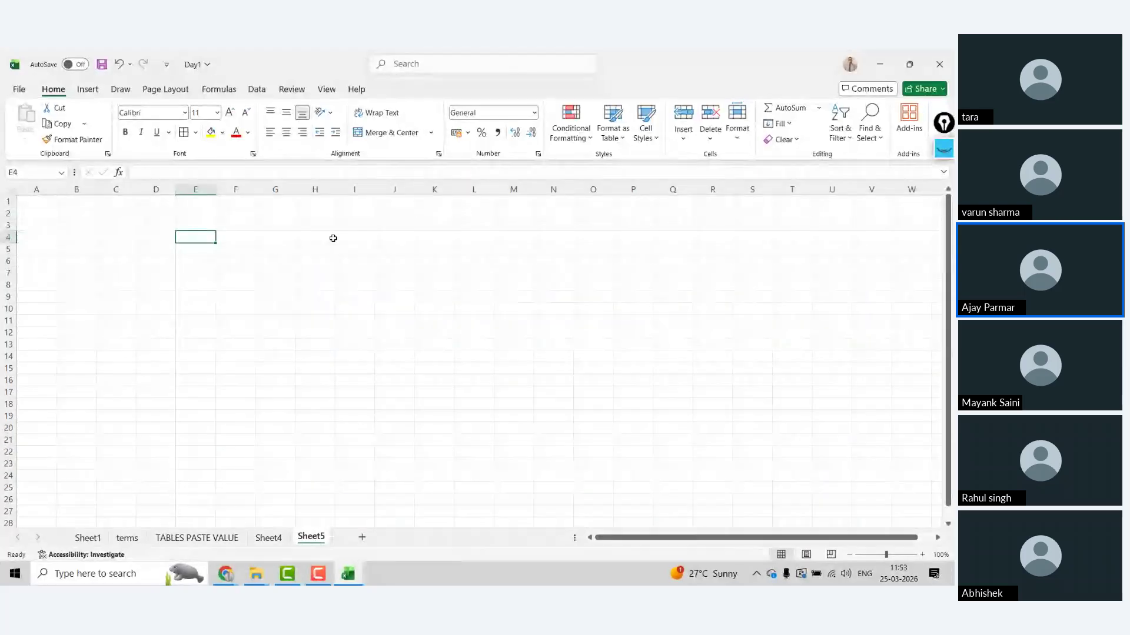
- Enlarge the view of the empty Sheet5 to 150%
left_click(333, 239)
left_click(922, 555)
left_click(922, 555)
left_click(922, 555)
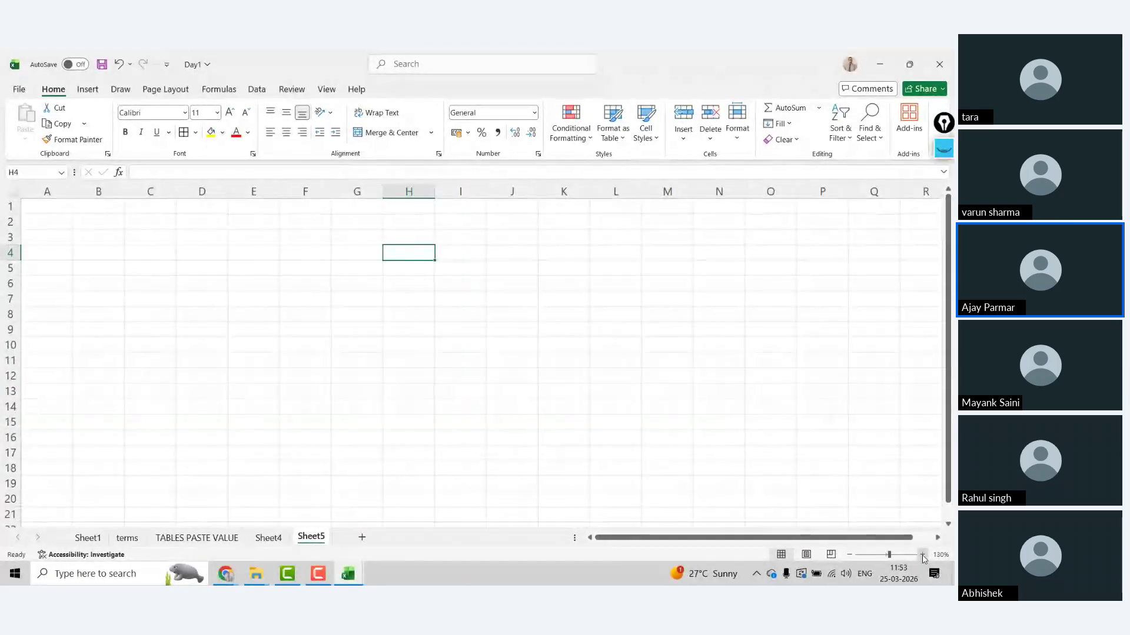
left_click(922, 555)
left_click(921, 555)
left_click(237, 239)
key("Up")
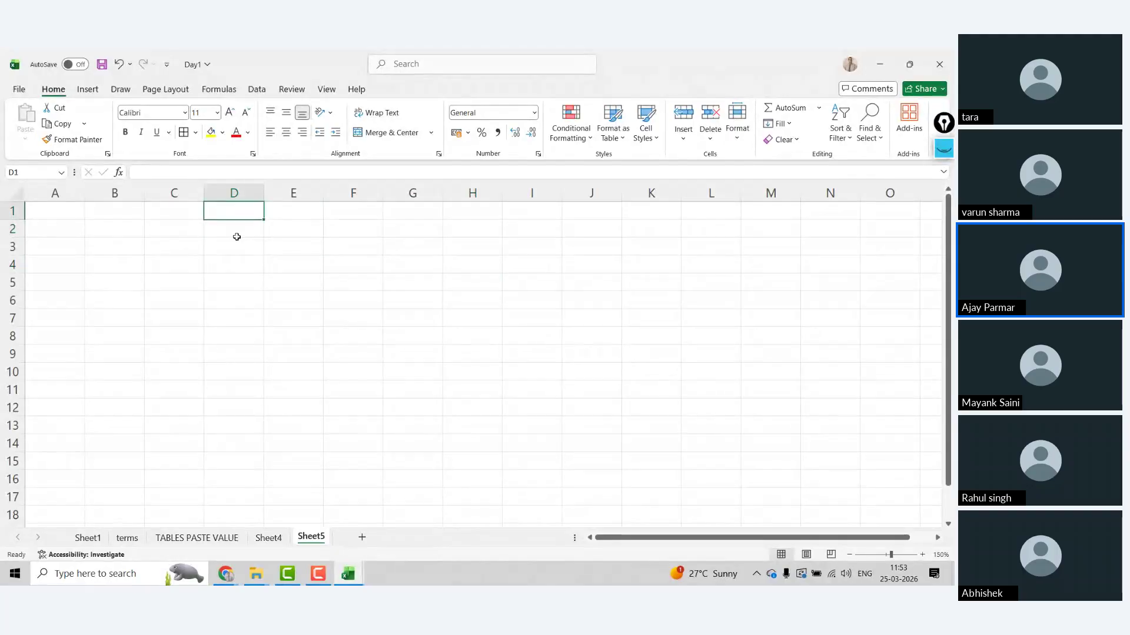
key("Right")
key("Left")
key("Left")
key("Right")
key("Right")
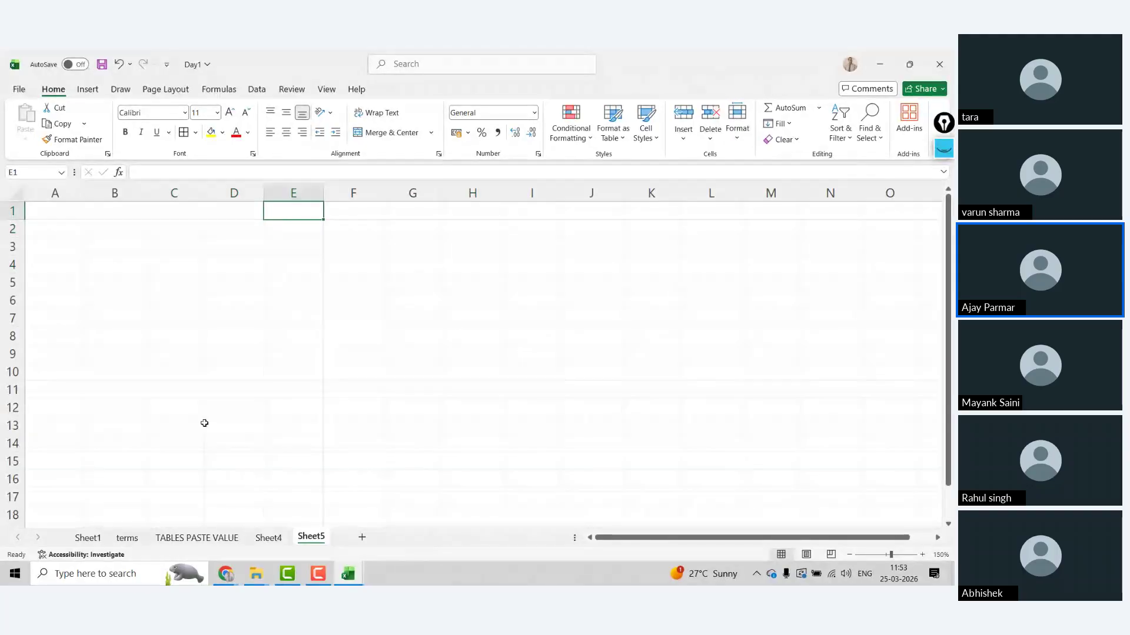
- Enter the numbers 23, 321, 123, 213, 12, 21 and 332 down column C in C2:C8
left_click(199, 228)
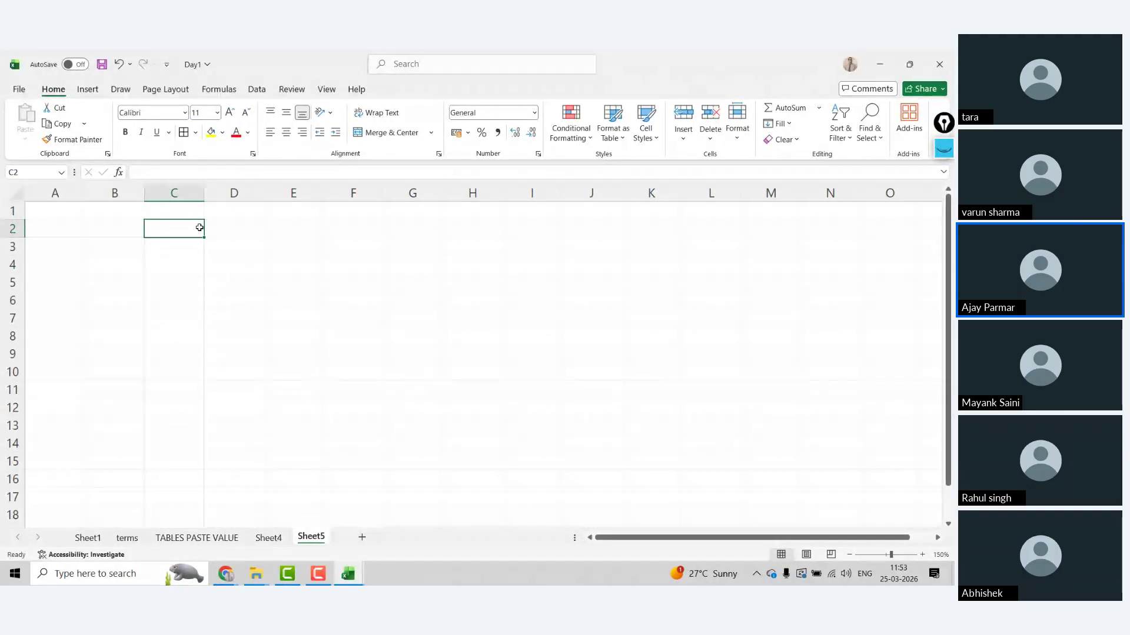
type("25")
key("Return")
type("321")
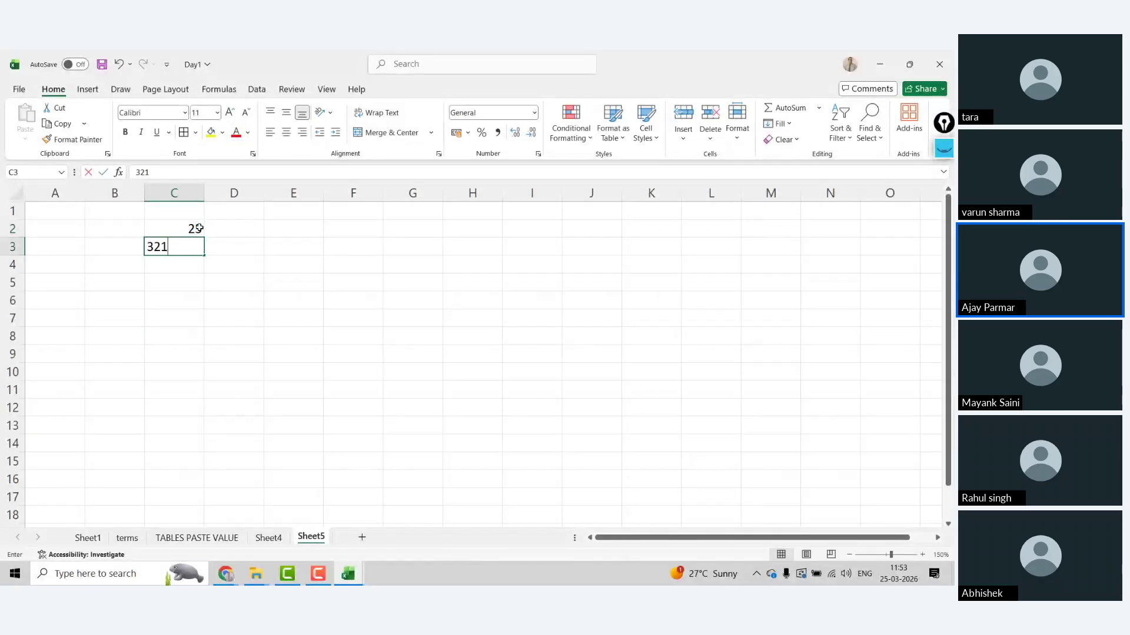
key("Return")
type("123")
key("Return")
type("213")
key("Return")
type("12")
key("Return")
type("21")
key("Return")
type("332")
key("Return")
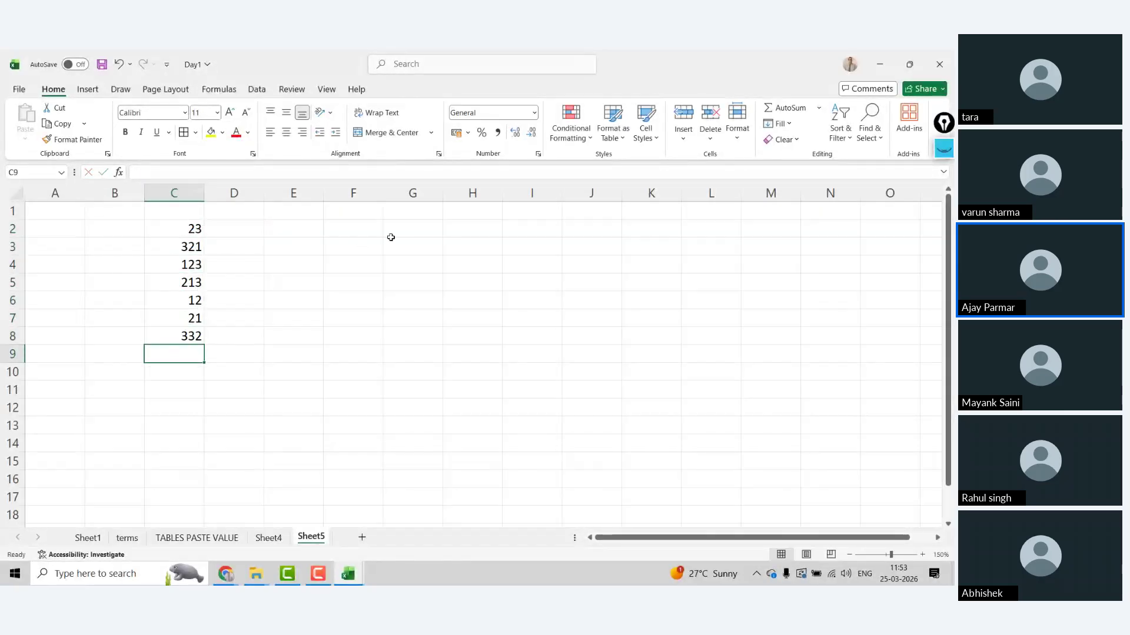
- Total the numbers of C2:C8 in cell G2 with a SUM formula
left_click(414, 230)
type("=SUM(")
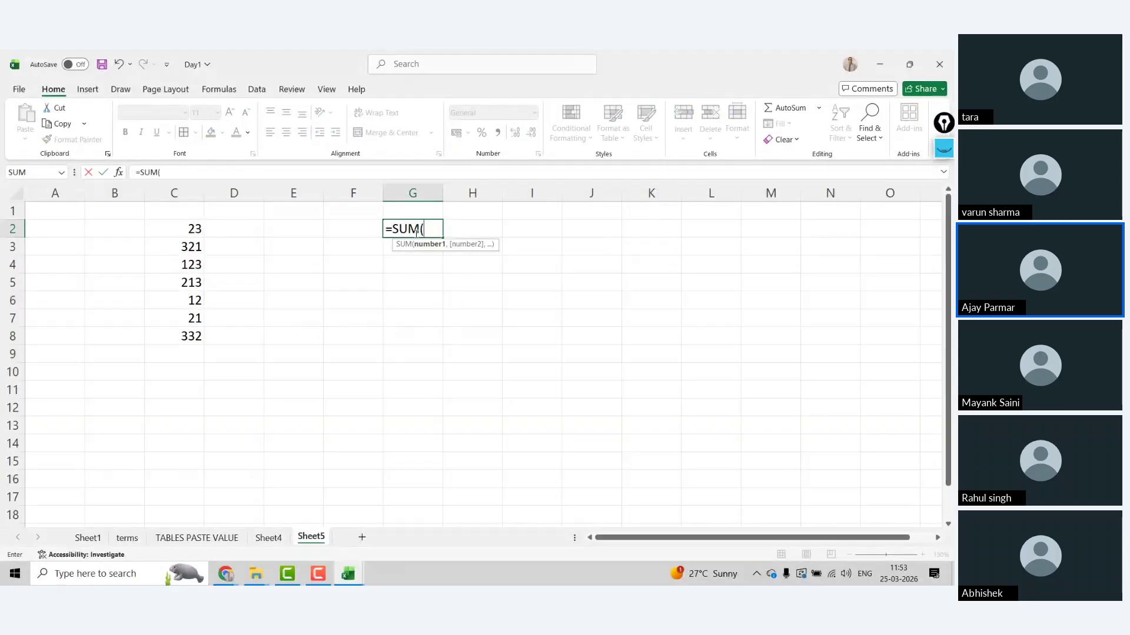
key("Left")
key("Left")
key("Left")
key("Left")
key("shift+Down")
key("shift+Down")
key("shift+Down")
key("shift+Down")
key("shift+Down")
key("shift+Down")
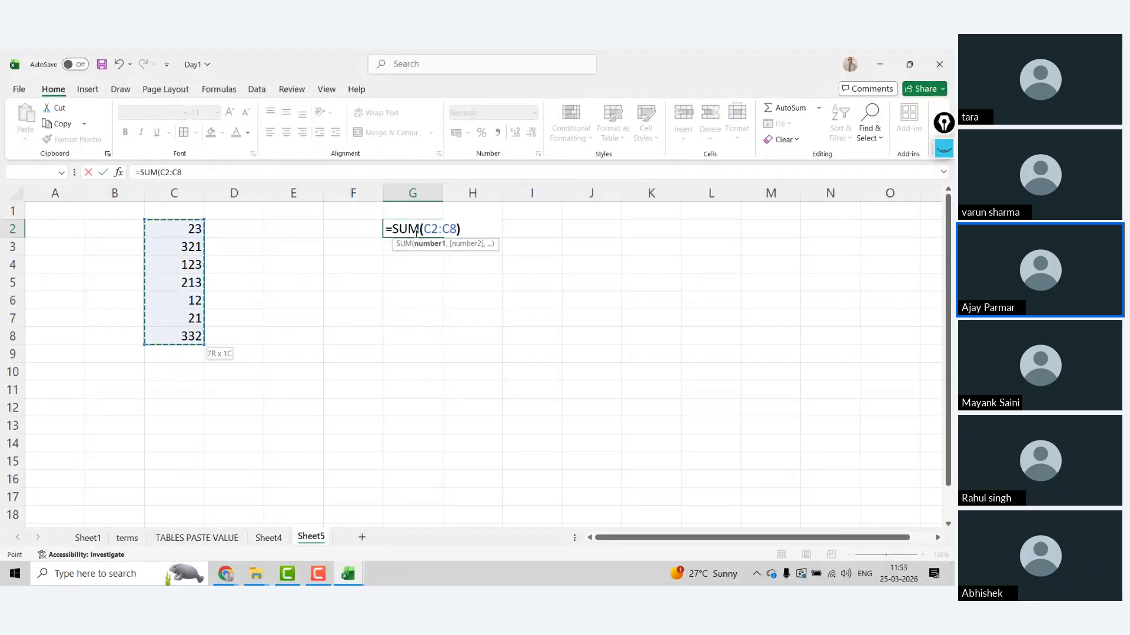
key("Return")
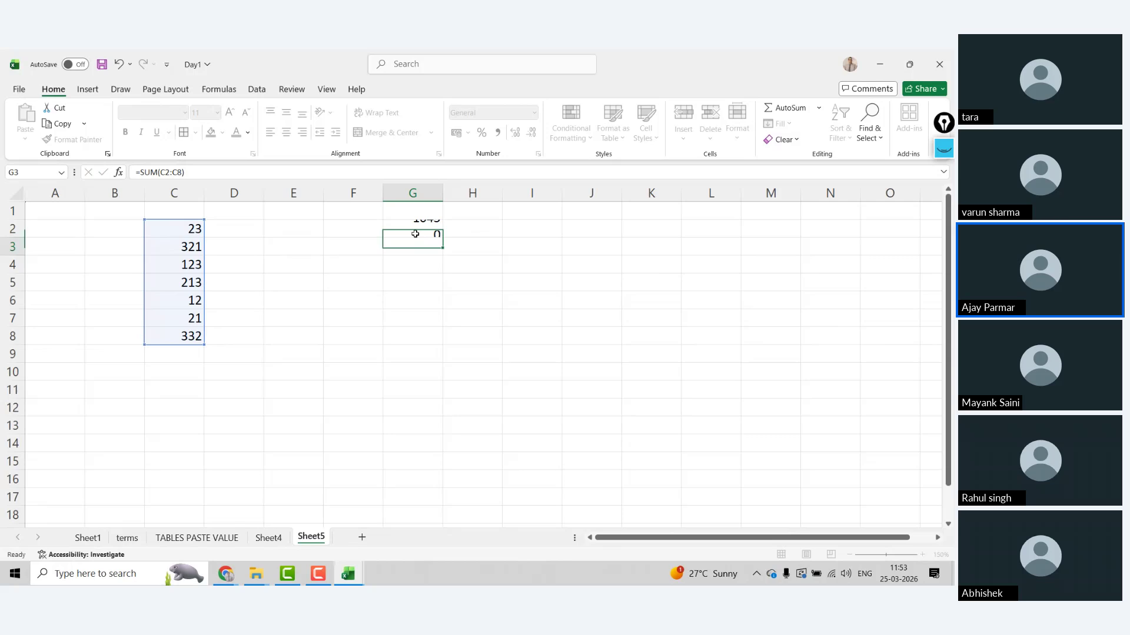
- Open the SUM formula in G2 to see which cells it refers to, and leave it without changes
left_click(415, 233)
left_click(156, 172)
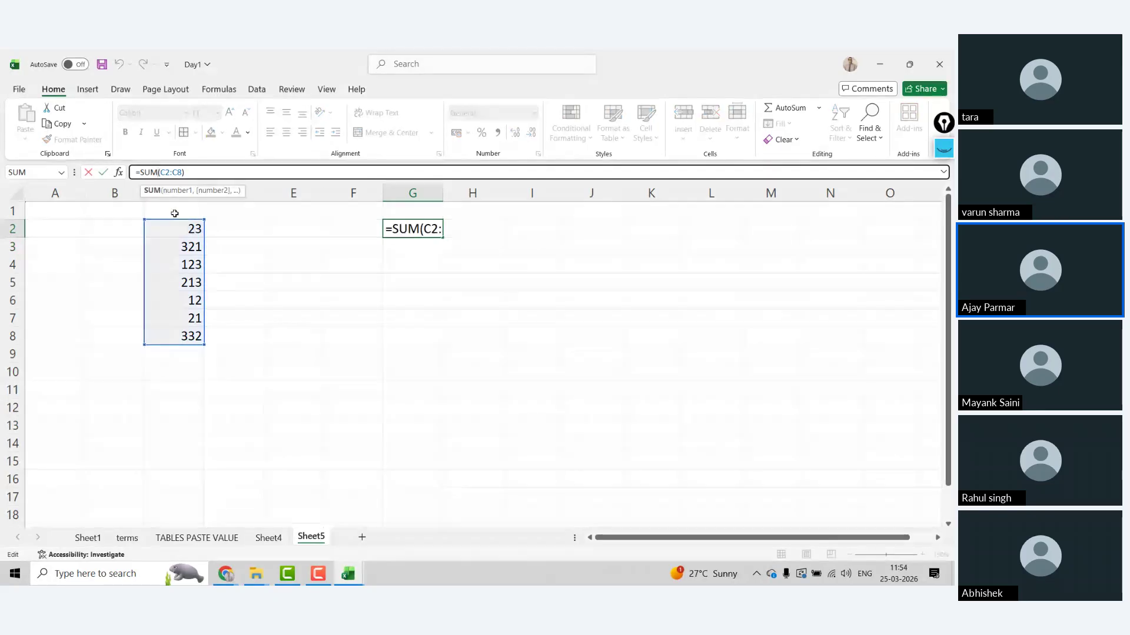
key("Escape")
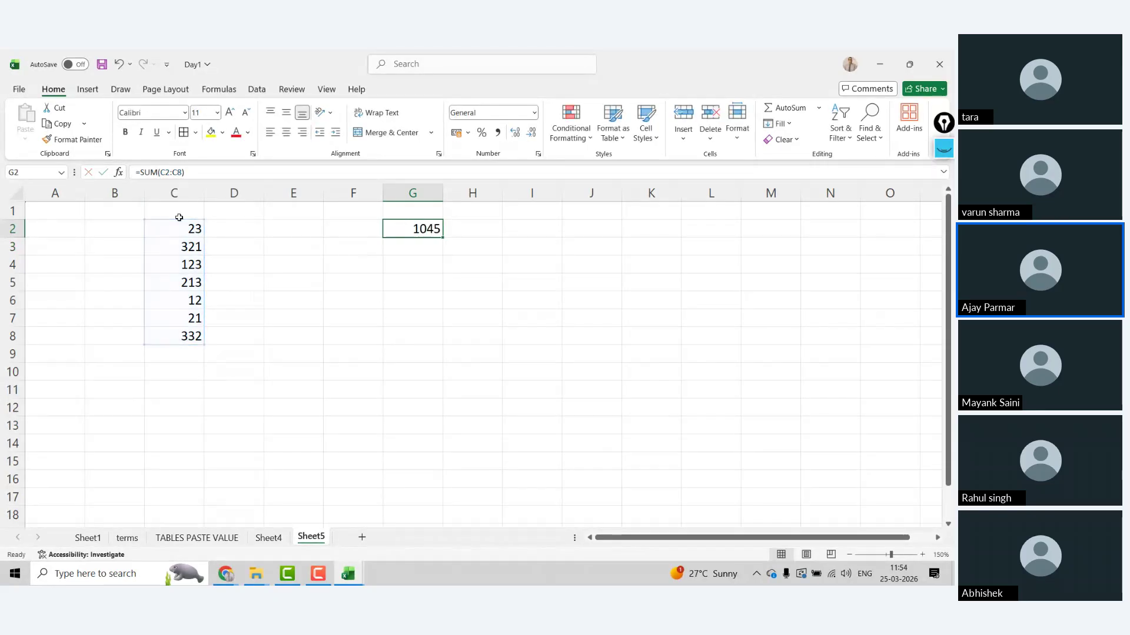
- Enter the note "F2 - TO HIGHLIGHT THE CELLS USED IN A FORMULA" in G1 above the total
key("Up")
type("F2 ")
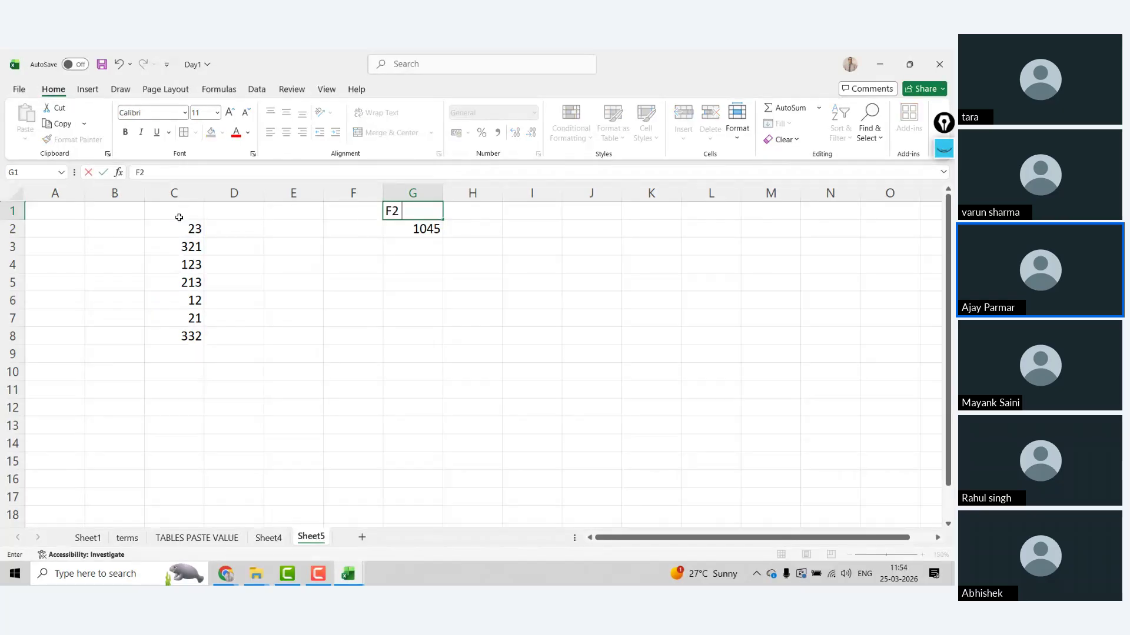
type("- TO TH")
key("BackSpace")
key("BackSpace")
type("HIGHLIGHT")
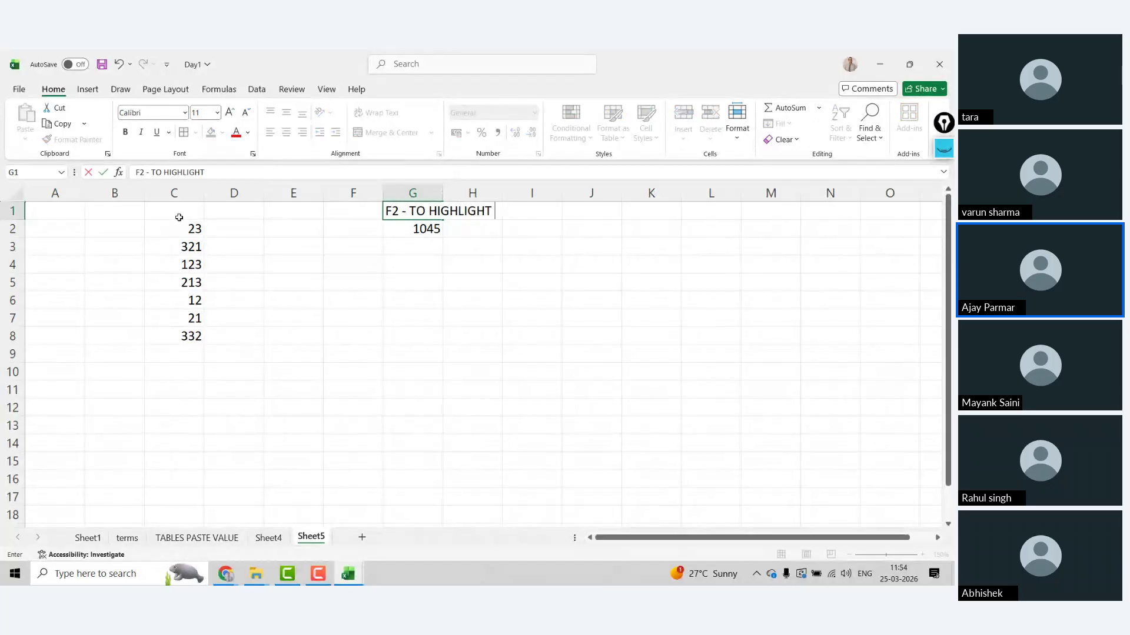
type(" THE CELLS USED A")
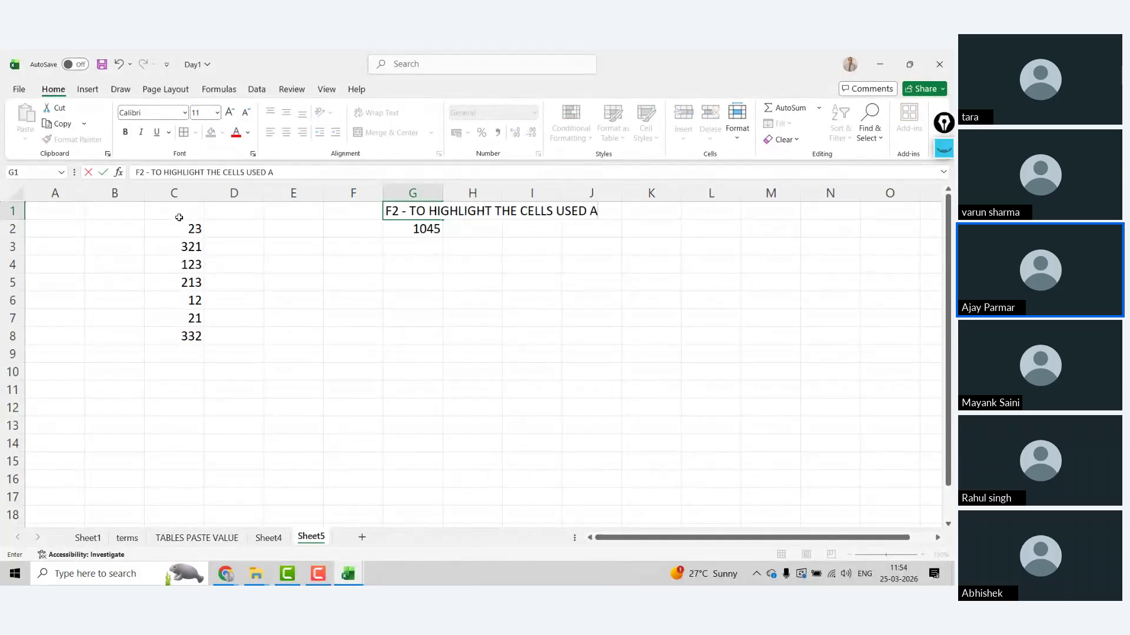
key("BackSpace")
type("IN A")
key("BackSpace")
type("A FORM")
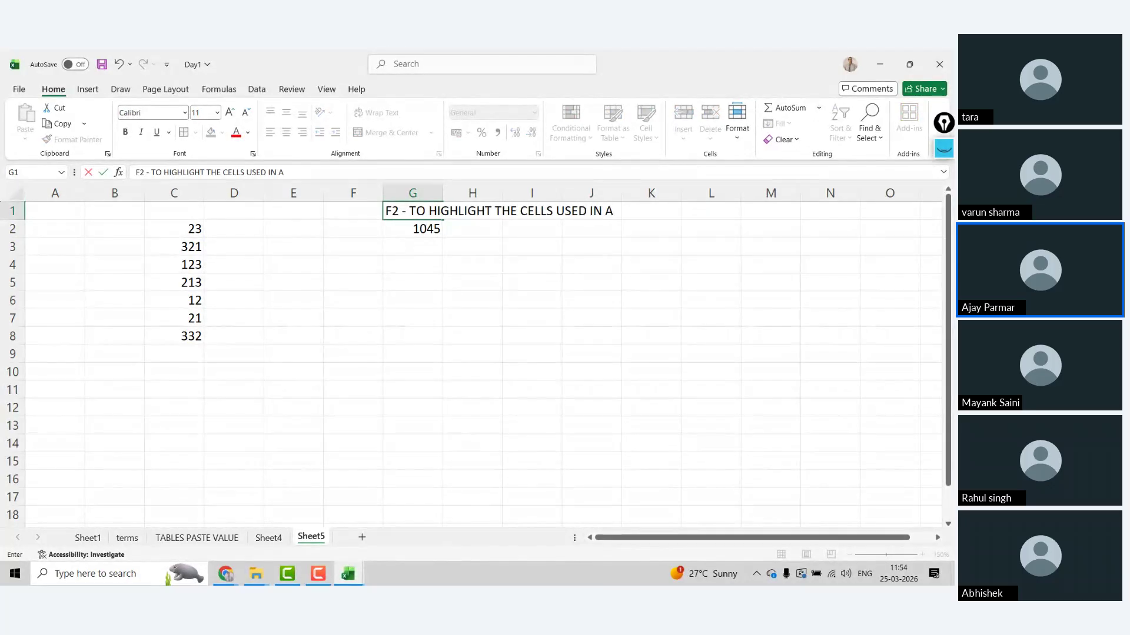
type("ULA")
key("Return")
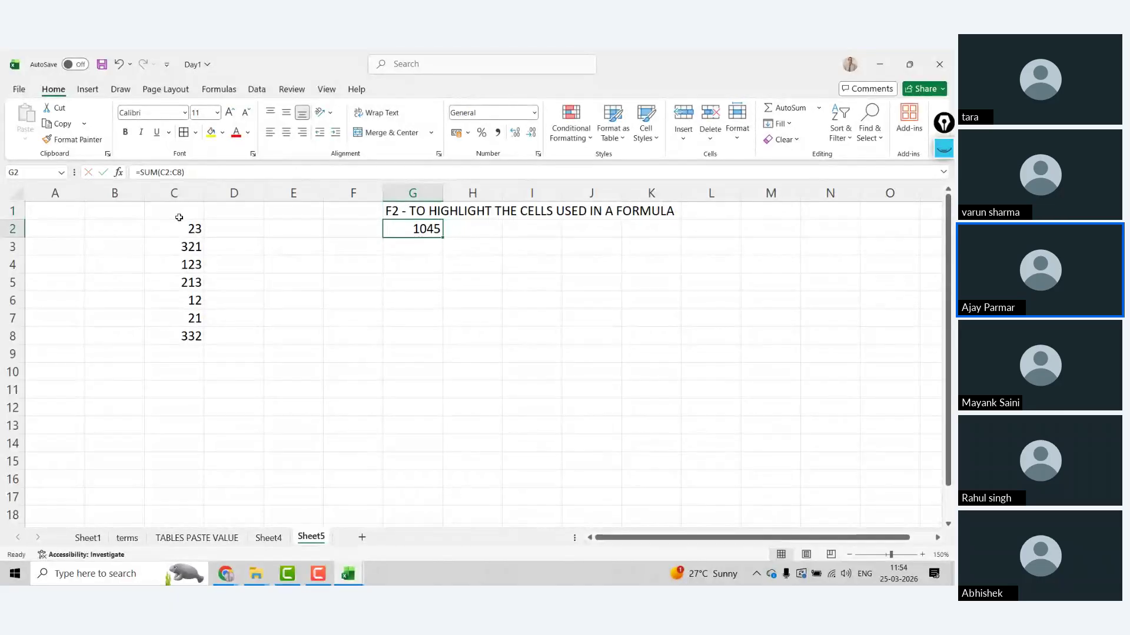
key("Left")
key("Left")
key("Left")
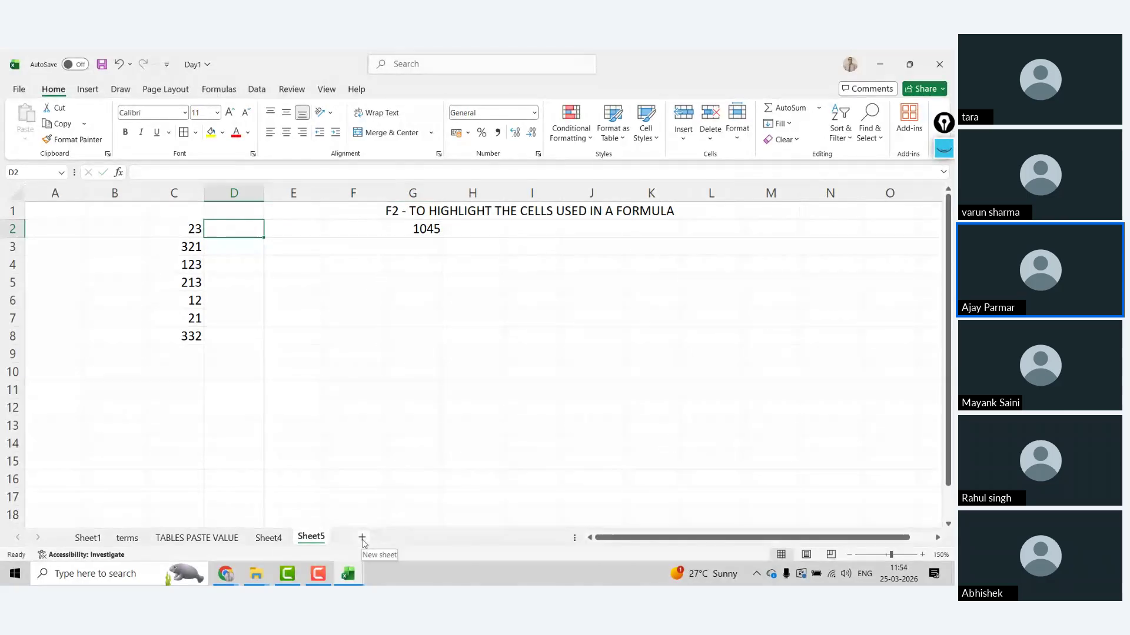
left_click(527, 309)
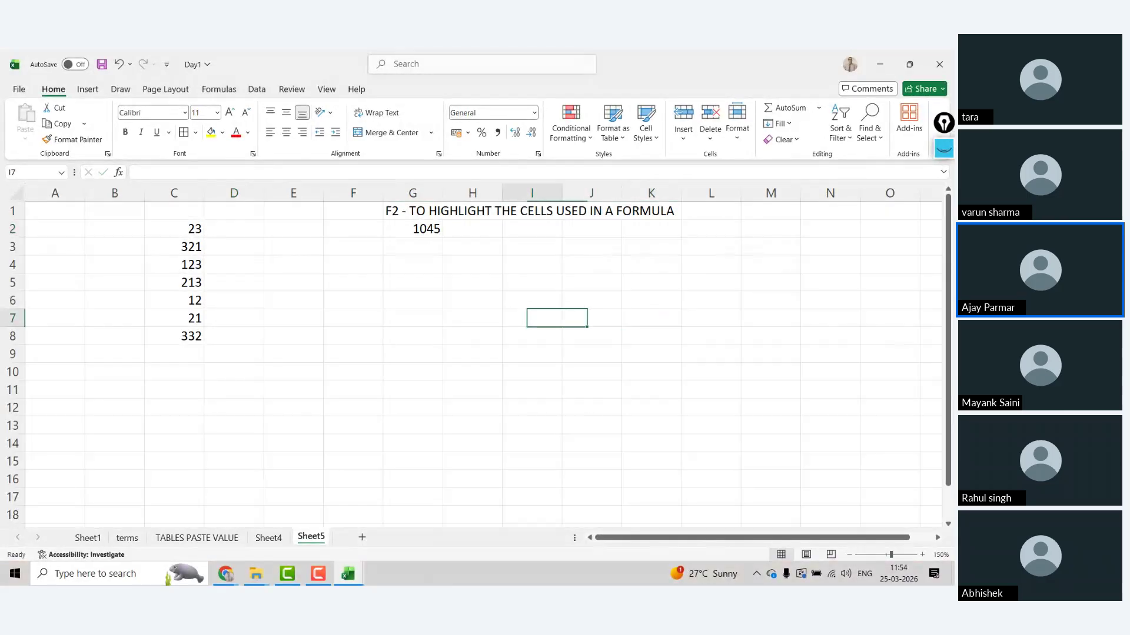
left_click(44, 214)
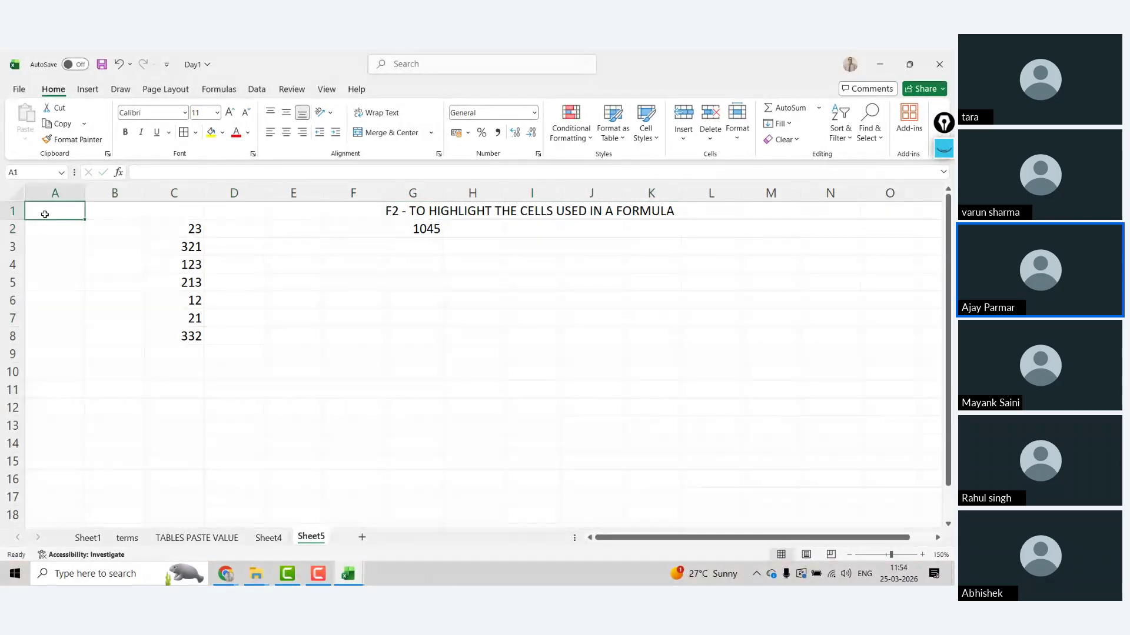
- Link H7 to cell C2 with the formula =C2 and open the formula to view the cell it refers to
left_click(494, 321)
type("=")
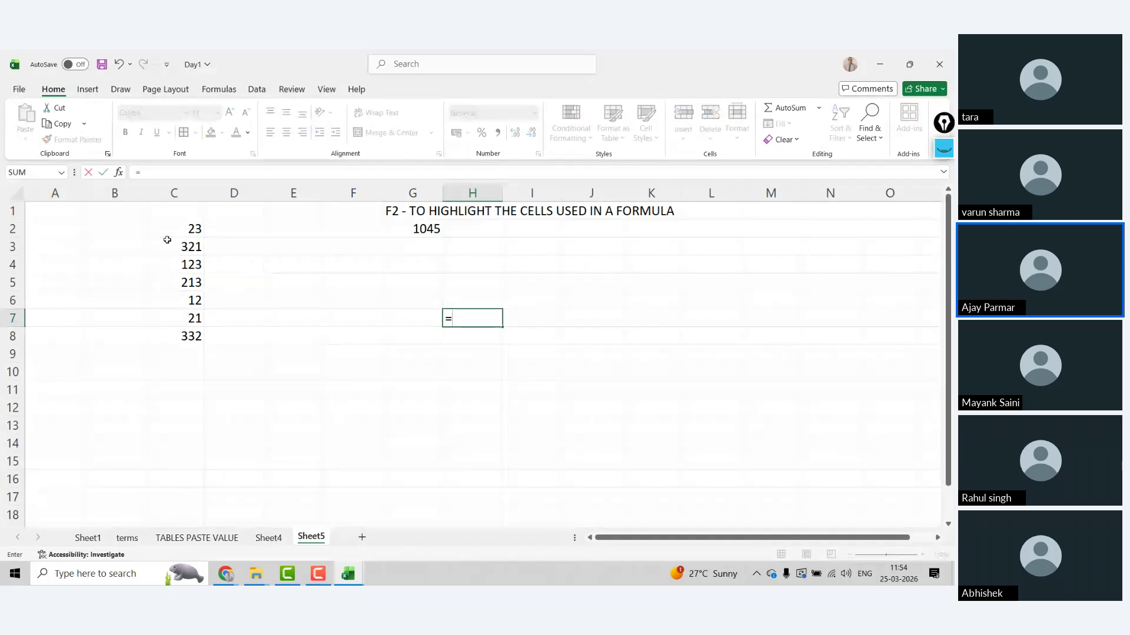
left_click(177, 232)
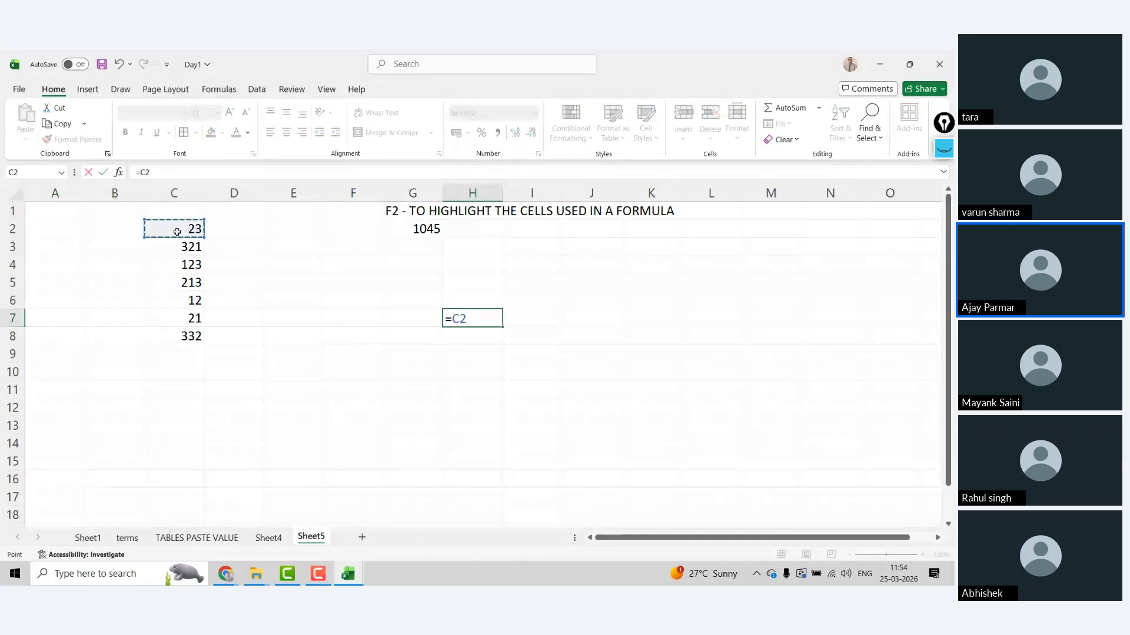
key("ctrl+Return")
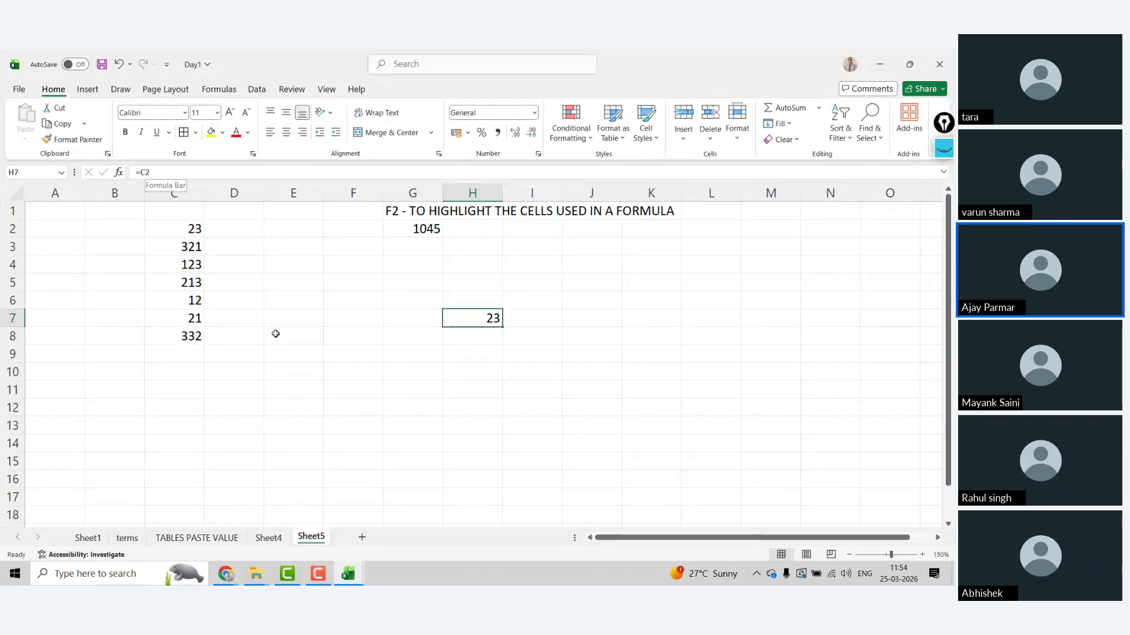
left_click(145, 172)
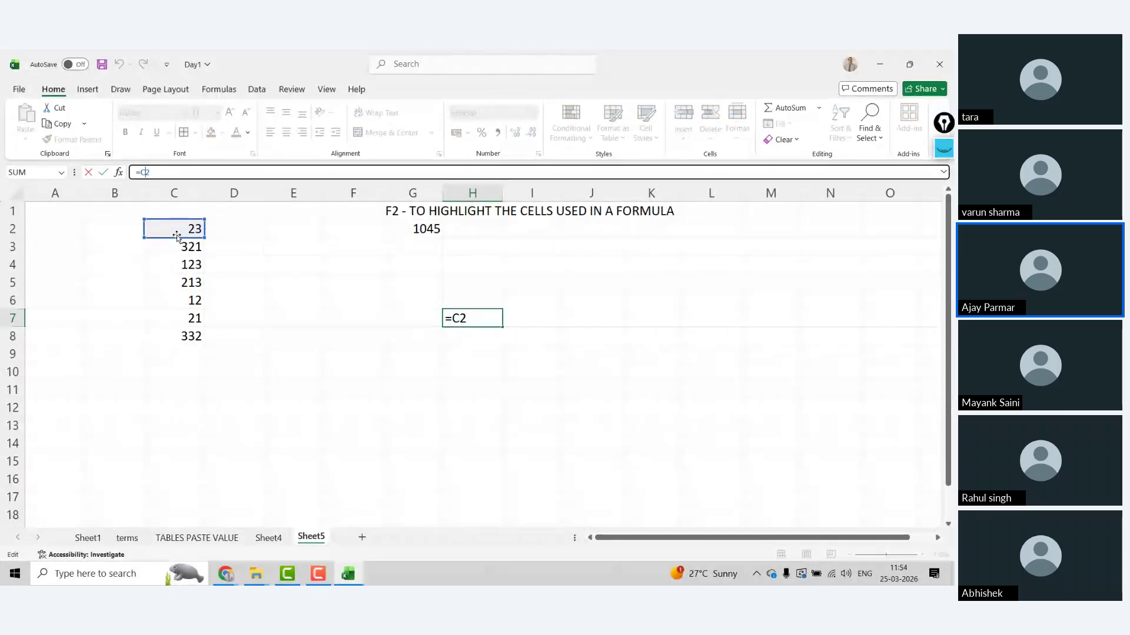
key("Return")
- Link H10 to cell E3 of the TABLES PASTE VALUE sheet with a cross-sheet reference
key("Down")
key("Down")
type("=")
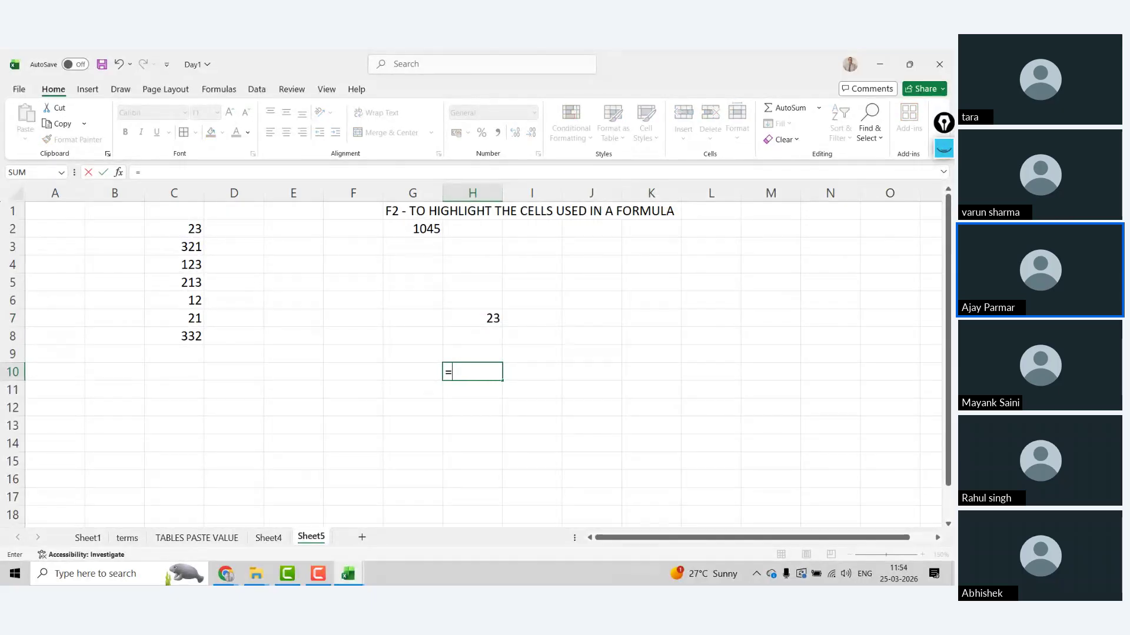
left_click(197, 538)
left_click(283, 251)
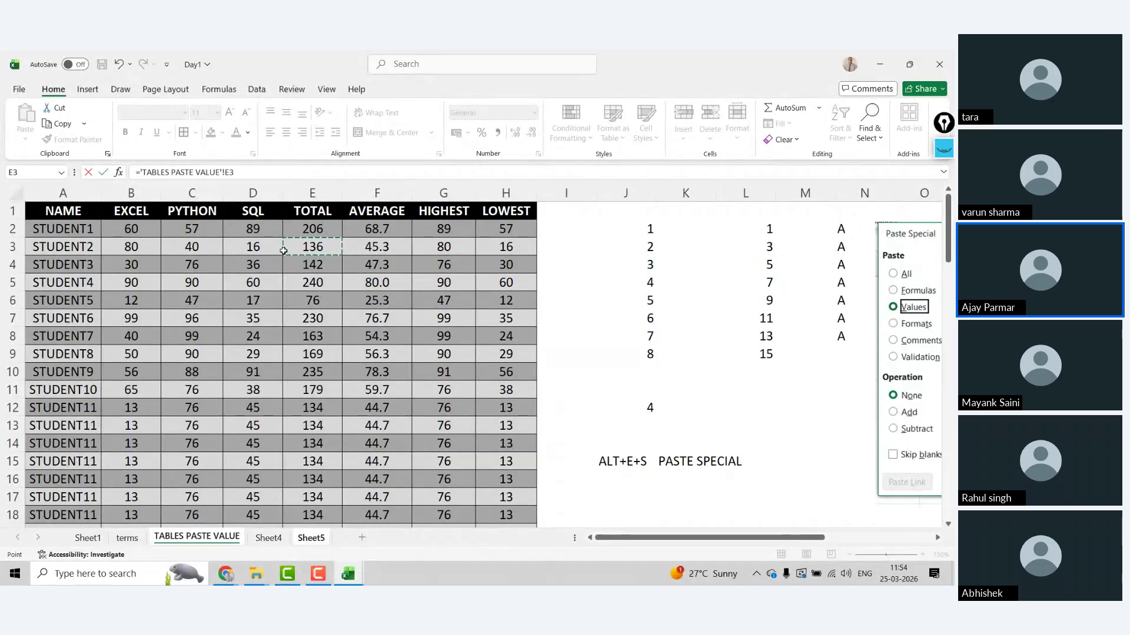
key("Return")
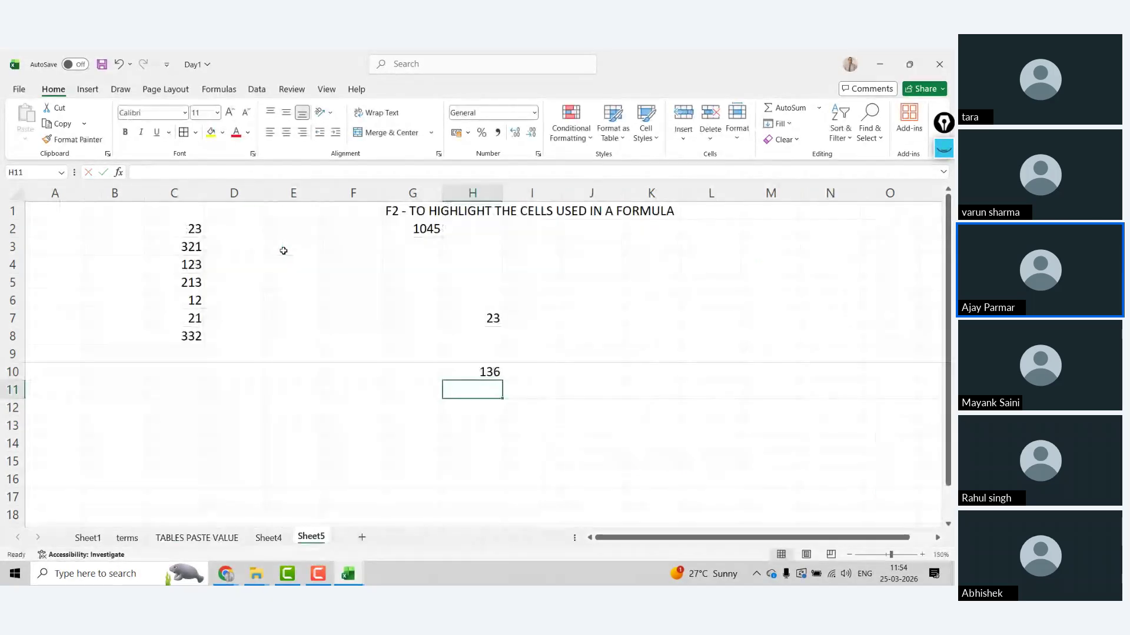
- Examine how the formula in H10 refers to the other sheet and its cell
key("Up")
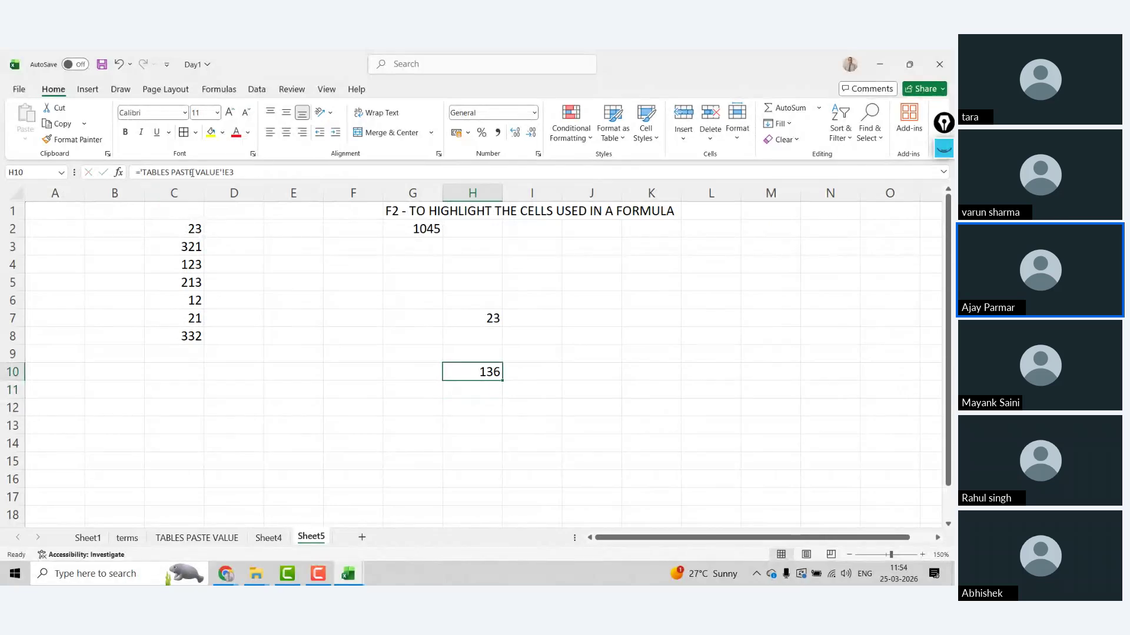
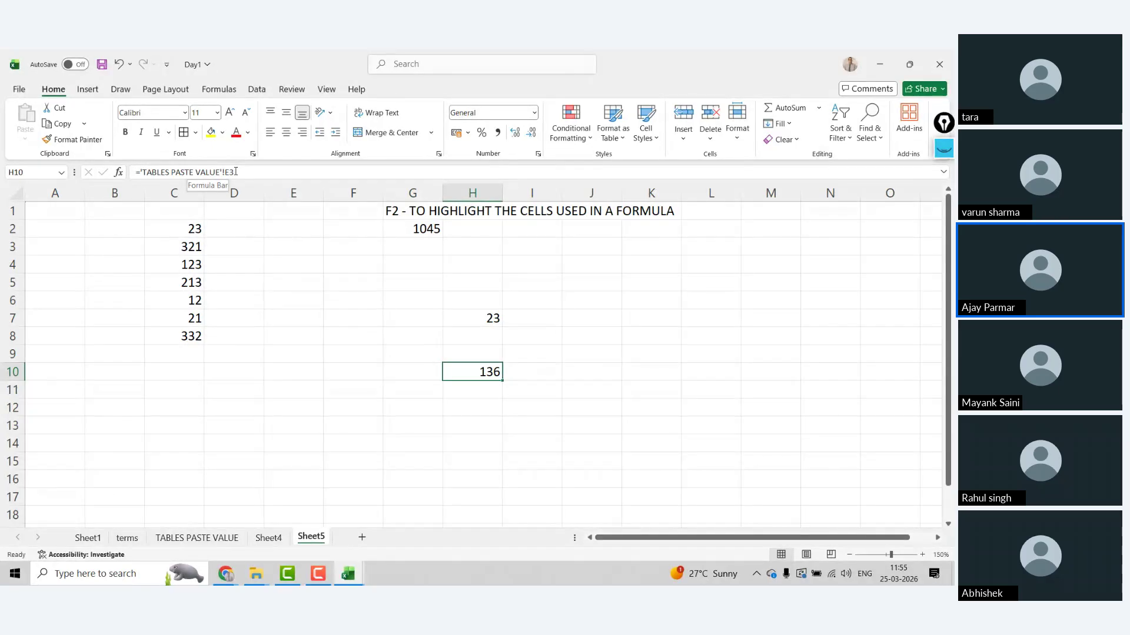
key("Return")
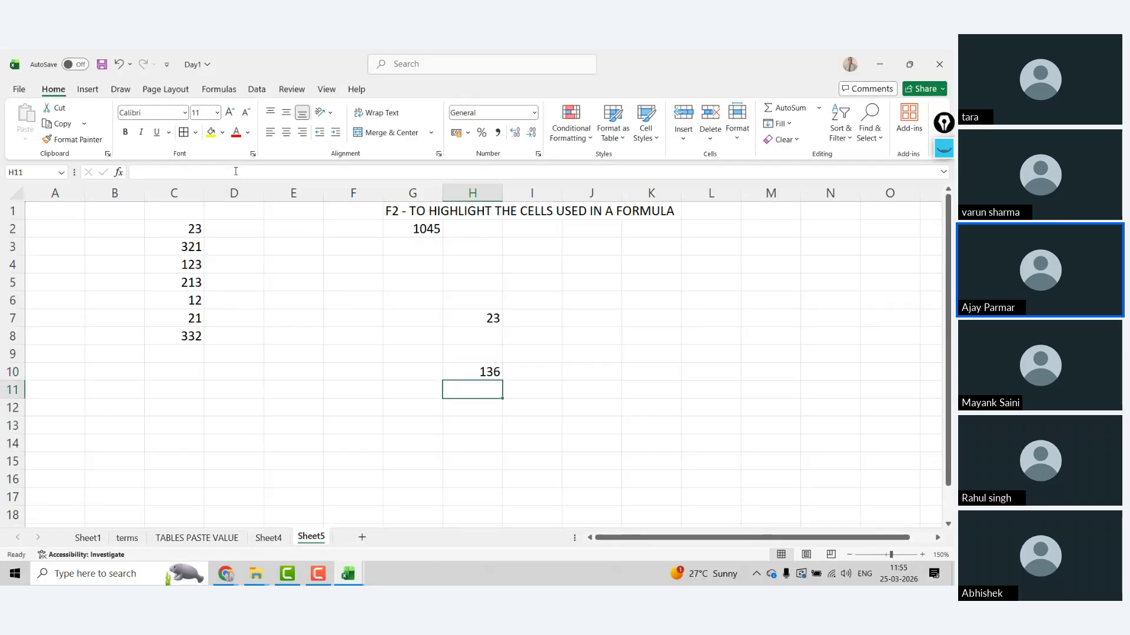
left_click(659, 291)
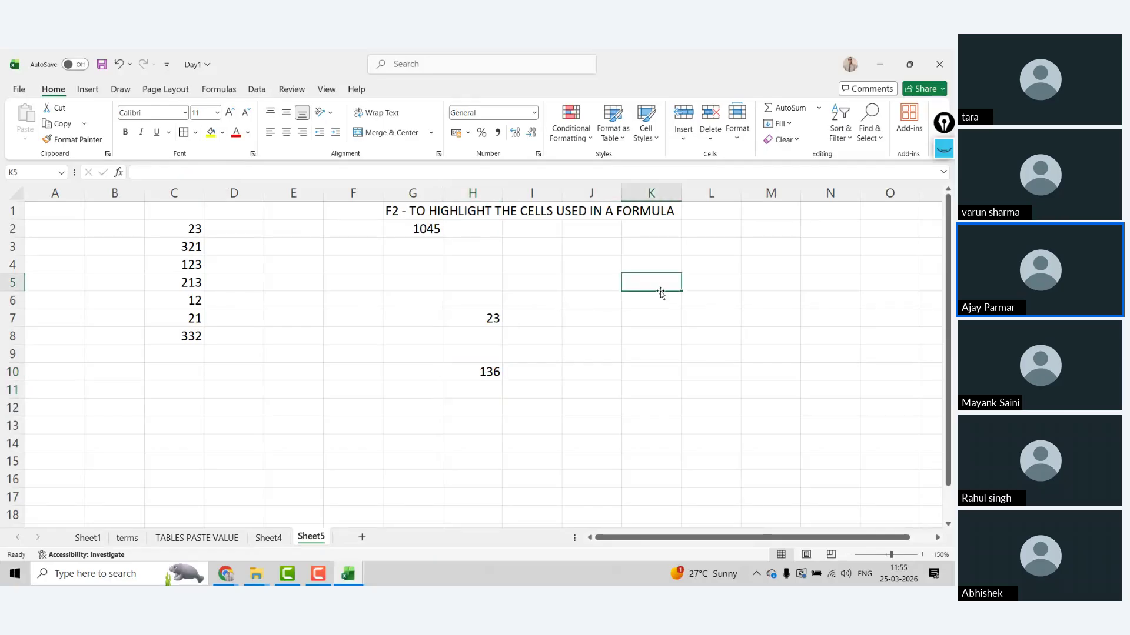
- Check the formula in H7 and write its reference, C2, as plain text in K7
left_click(467, 321)
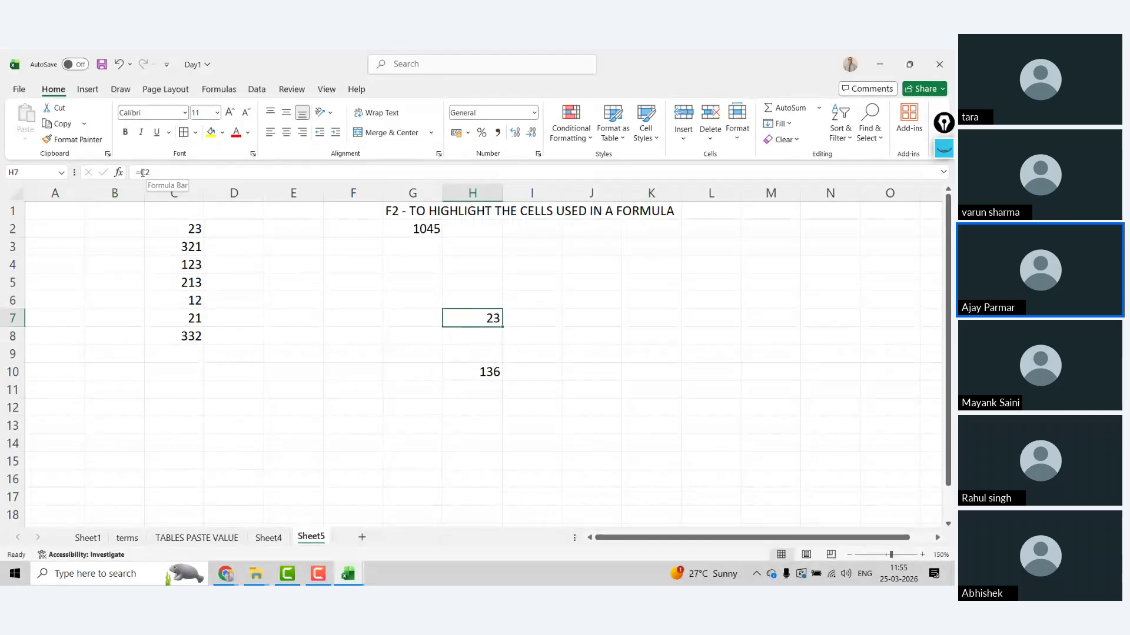
key("Right")
key("Right")
key("Right")
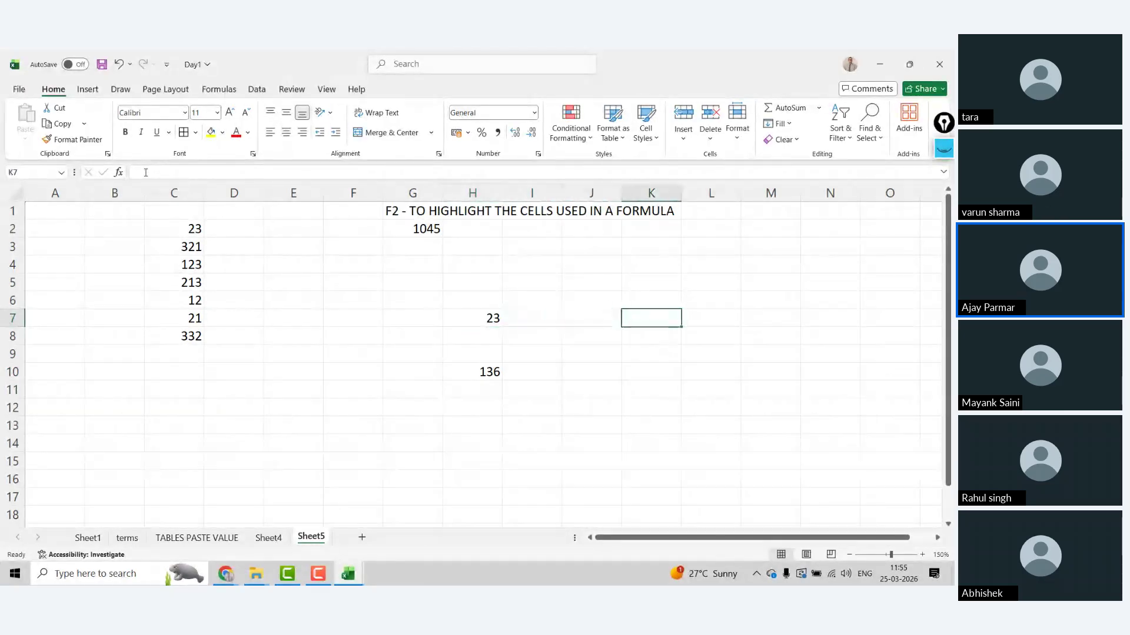
type("C2")
key("Return")
- Compare the same-sheet formula in H7 with the cross-sheet formula in H10
key("Up")
key("Left")
key("Left")
key("Left")
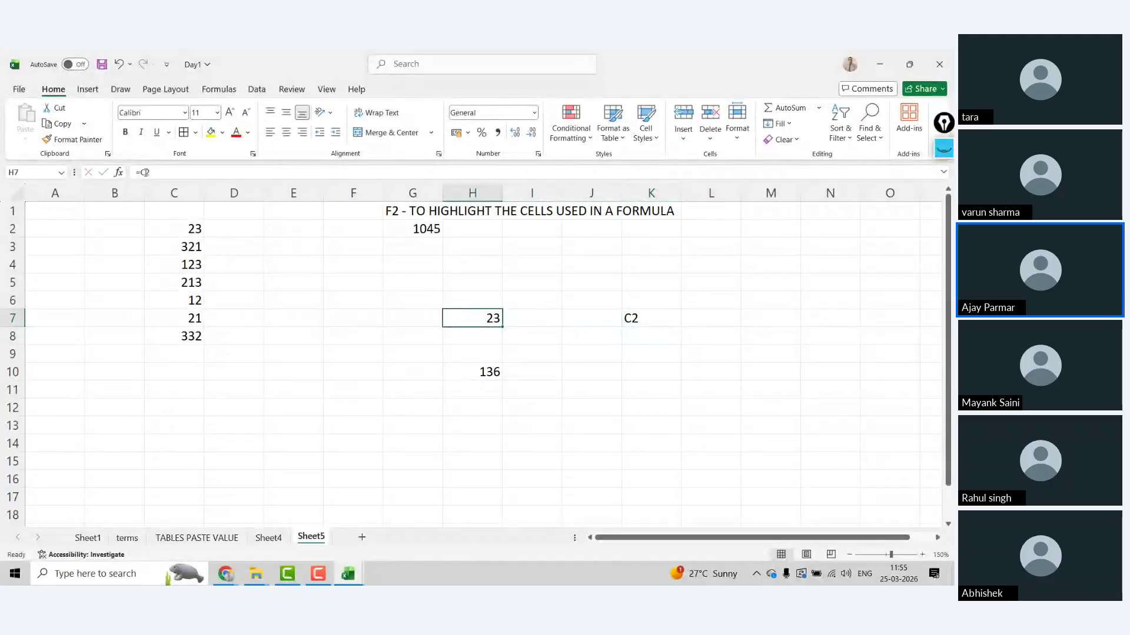
key("Down")
key("Down")
key("Down")
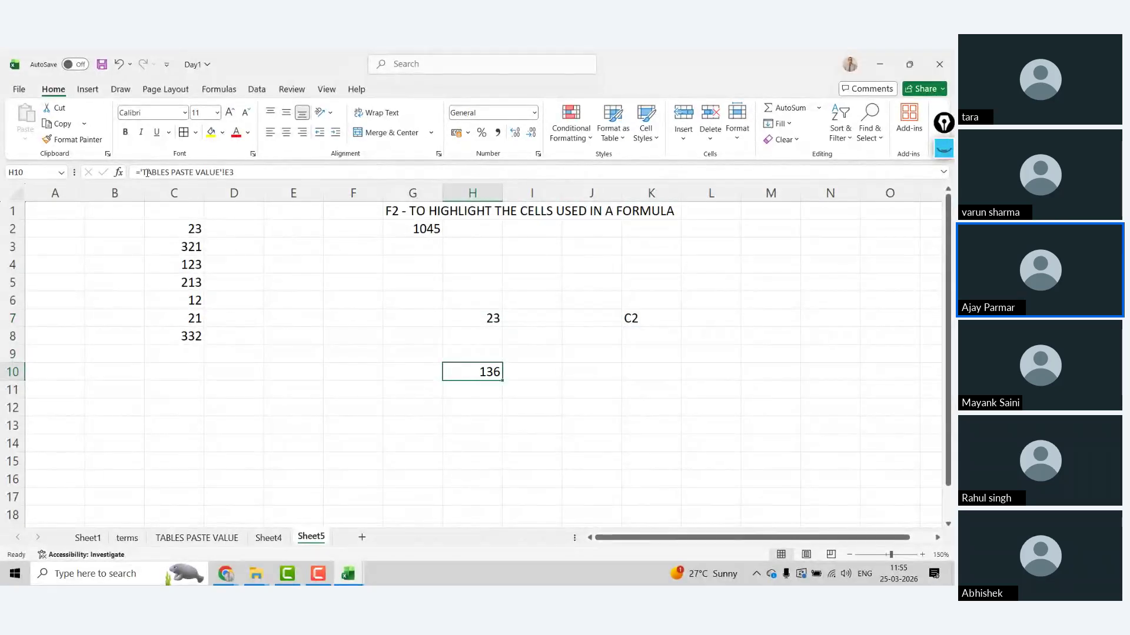
- Enter SHEETNAME! as plain text in K10, beside the cross-sheet reference example
key("Right")
key("Right")
key("Right")
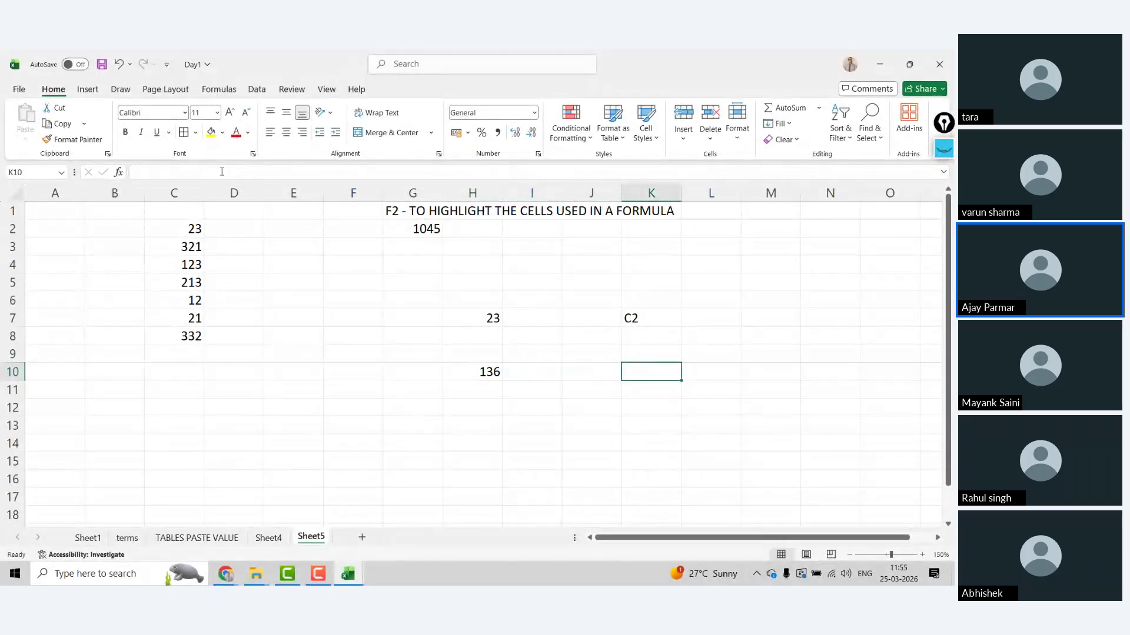
type("SHEETNAME")
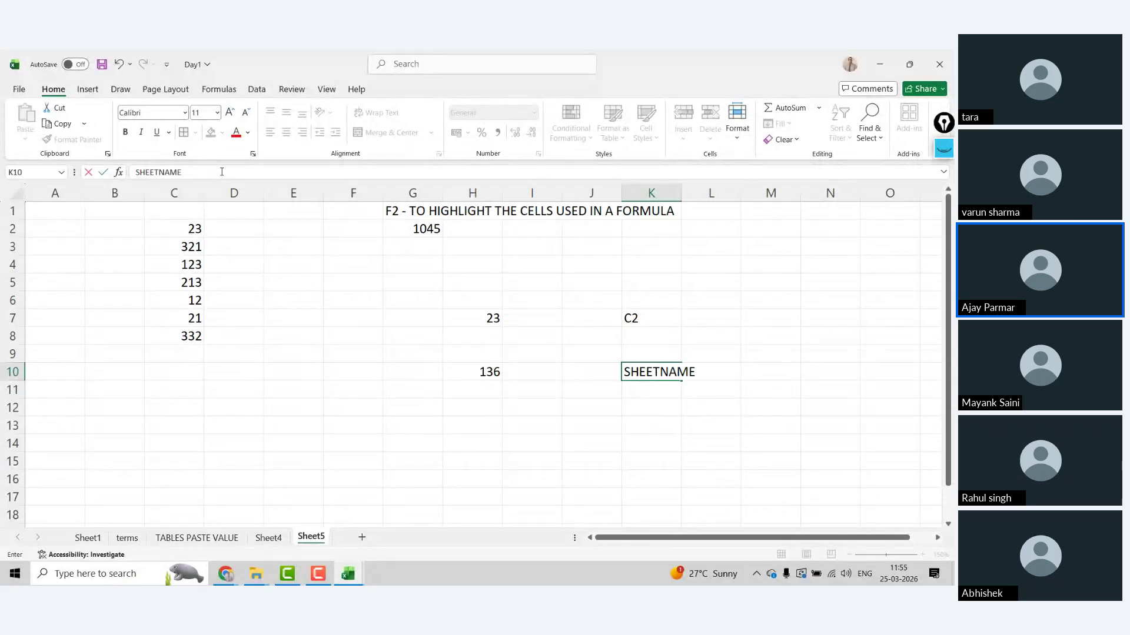
type("!")
key("Return")
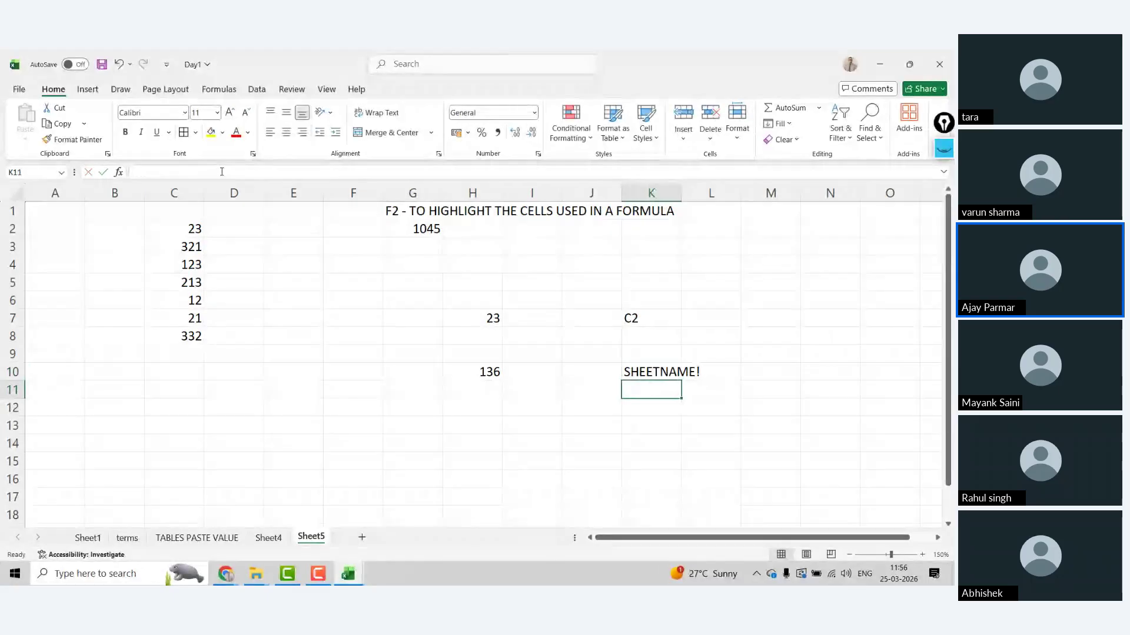
- Link H12 to cell A11 of the terms sheet with a cross-sheet reference and check its formula
key("Left")
key("Left")
key("Left")
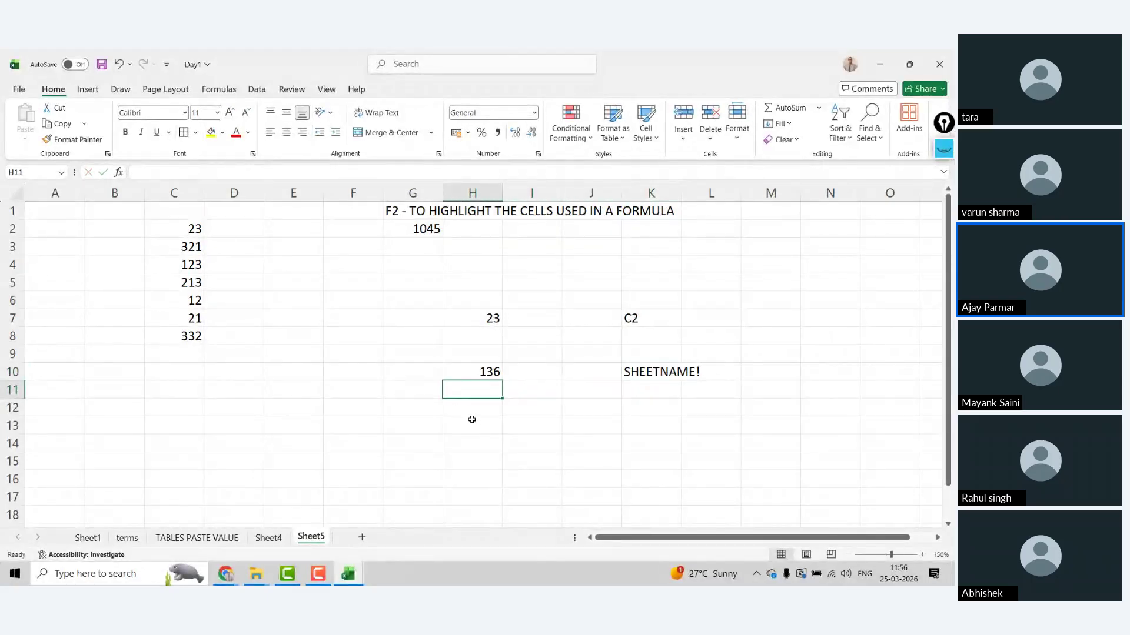
left_click(466, 415)
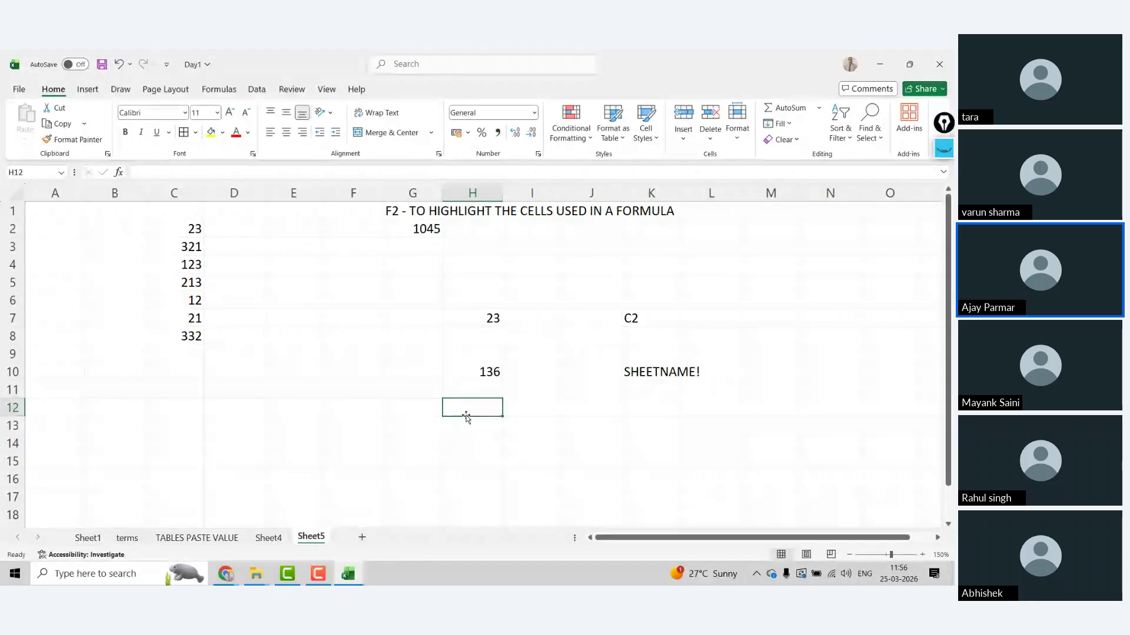
type("=")
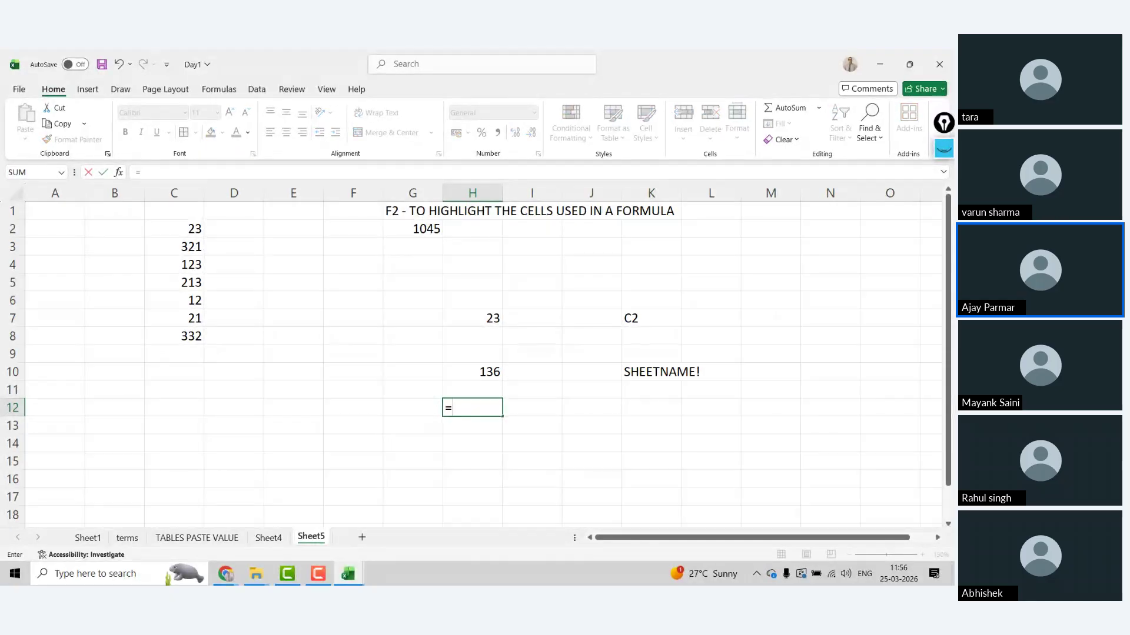
left_click(128, 538)
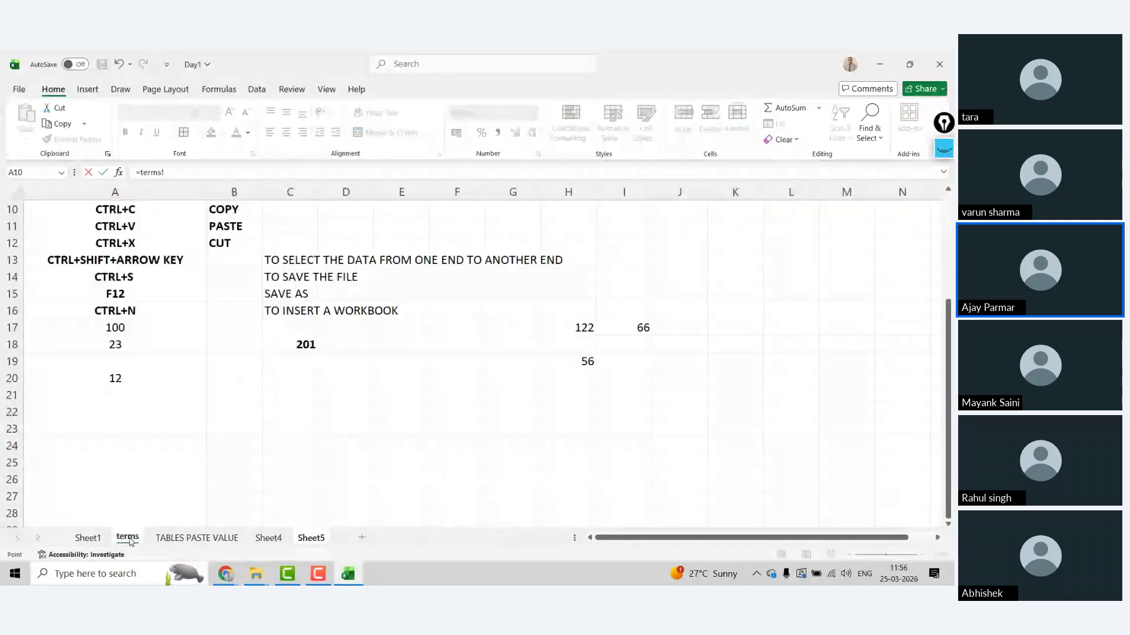
left_click(124, 229)
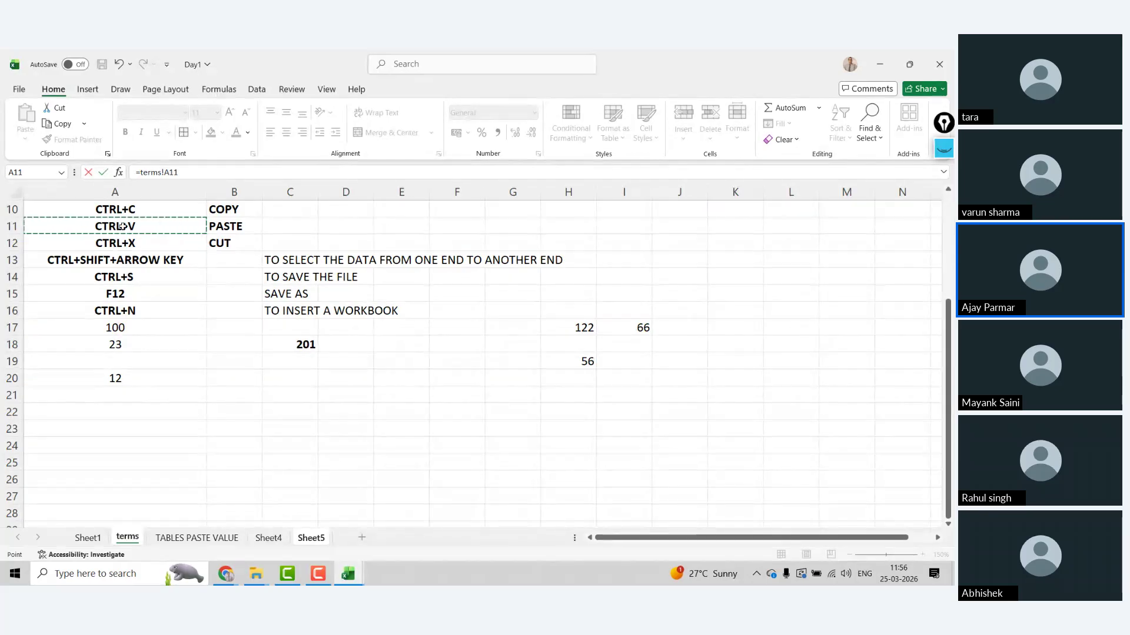
key("Return")
key("Up")
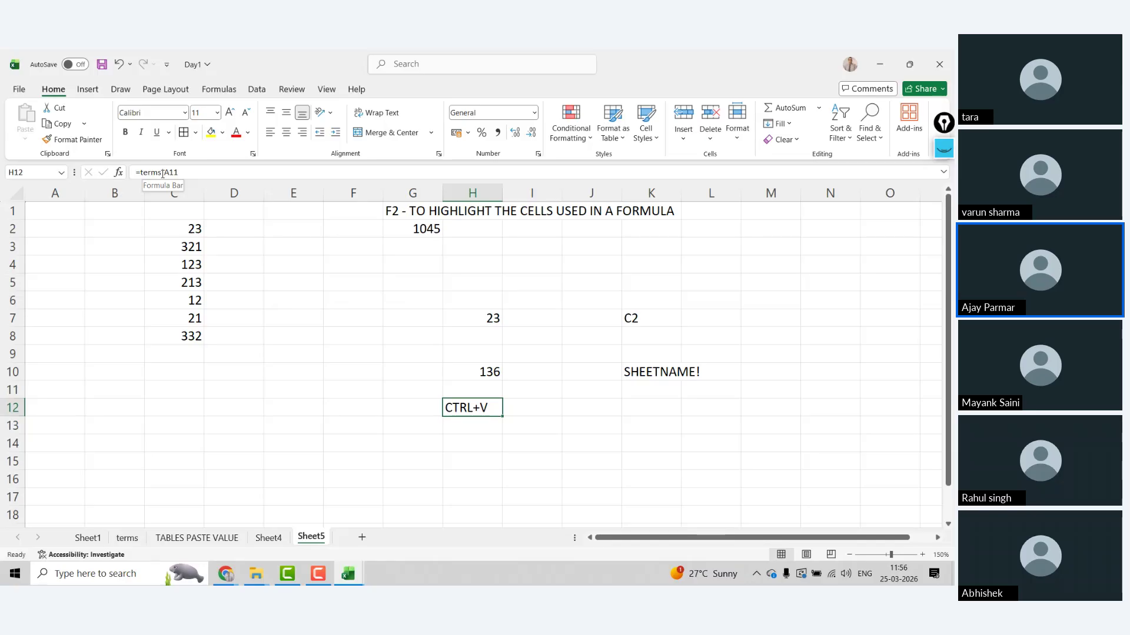
- Open the formula in H7 to view the cell it refers to, then close it without changes
left_click(488, 319)
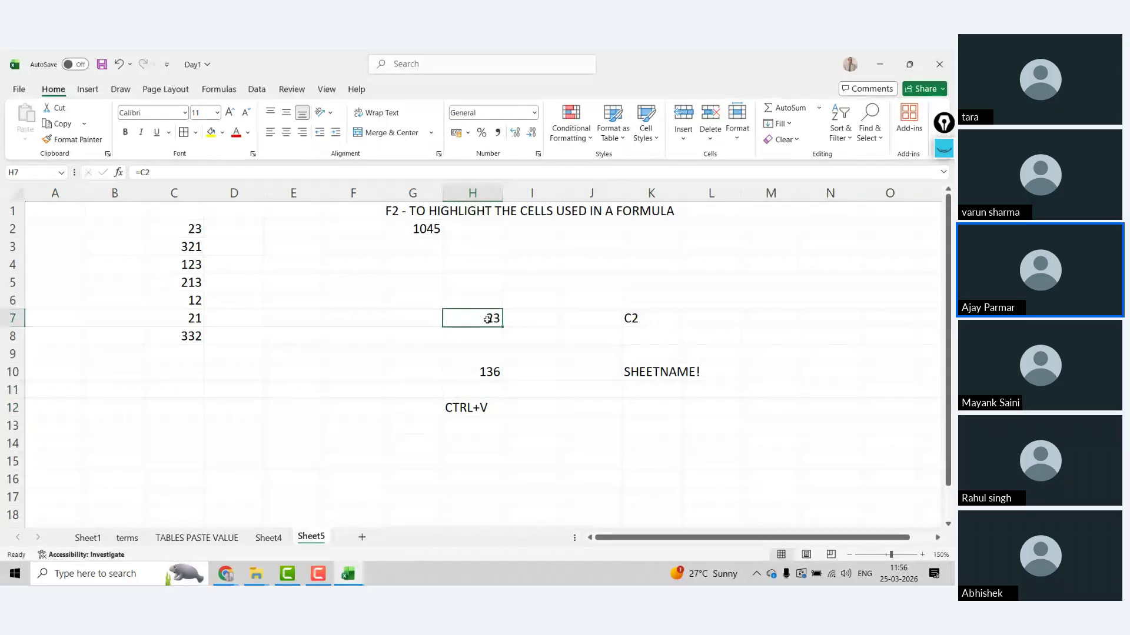
left_click(145, 173)
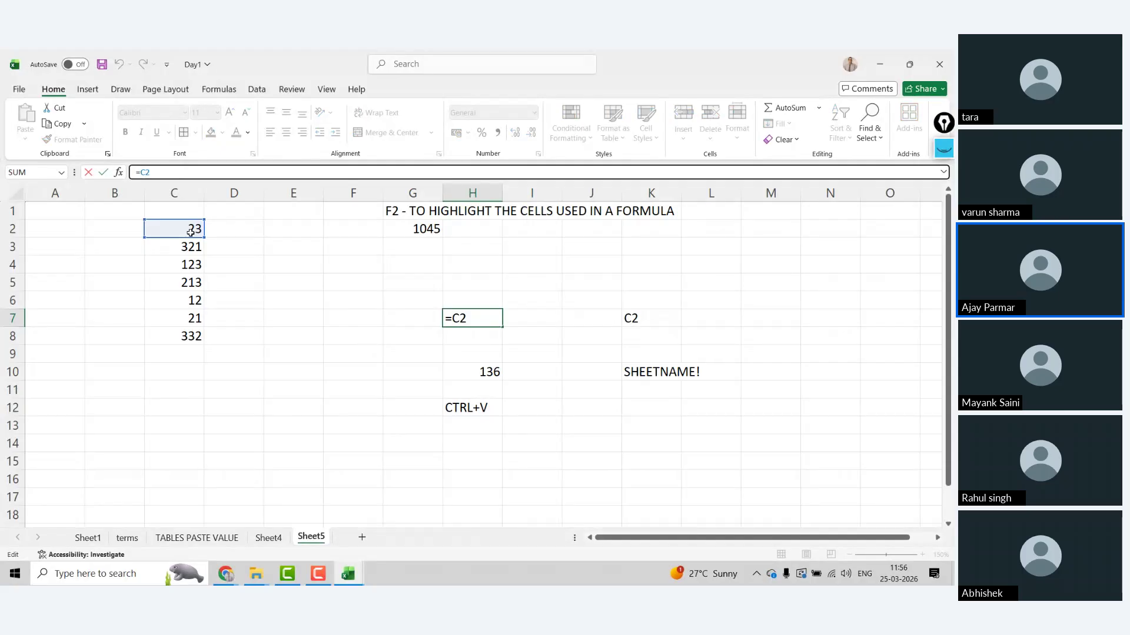
key("ctrl+Return")
- Check the reference in H10, find its source cell E3 manually on the TABLES PASTE VALUE sheet and return to Sheet5
left_click(466, 372)
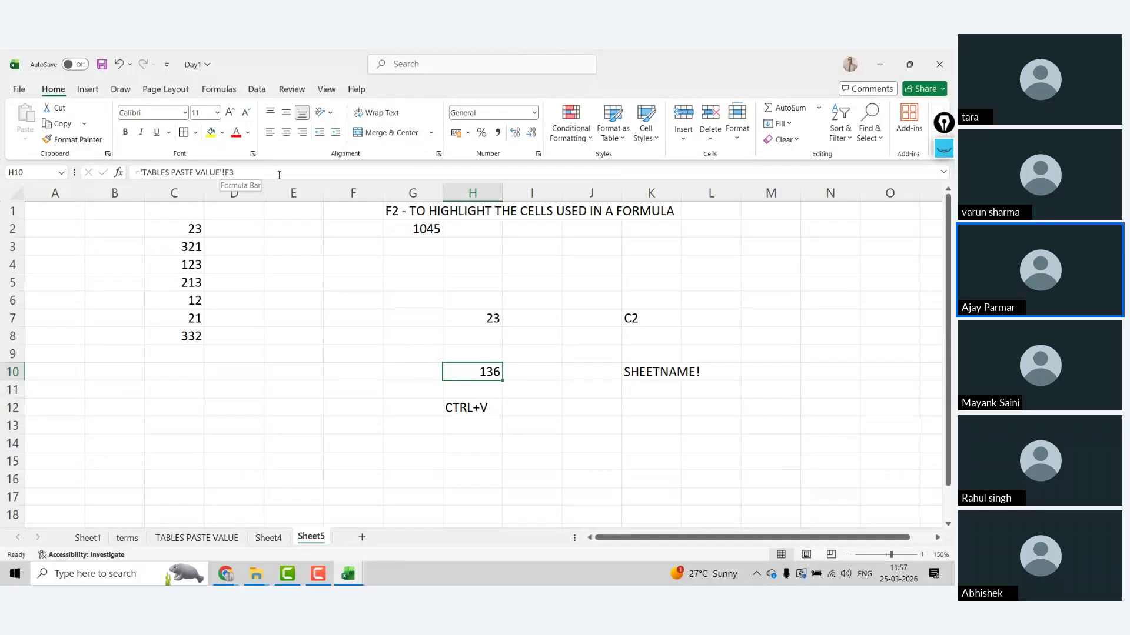
left_click(208, 538)
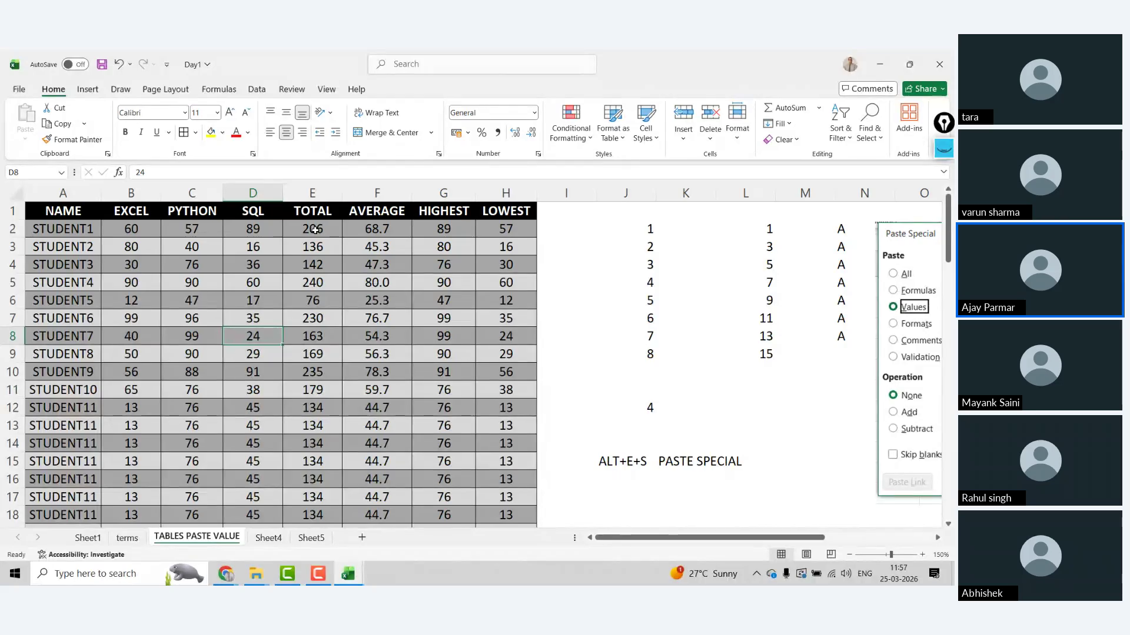
left_click(316, 230)
key("Down")
key("Down")
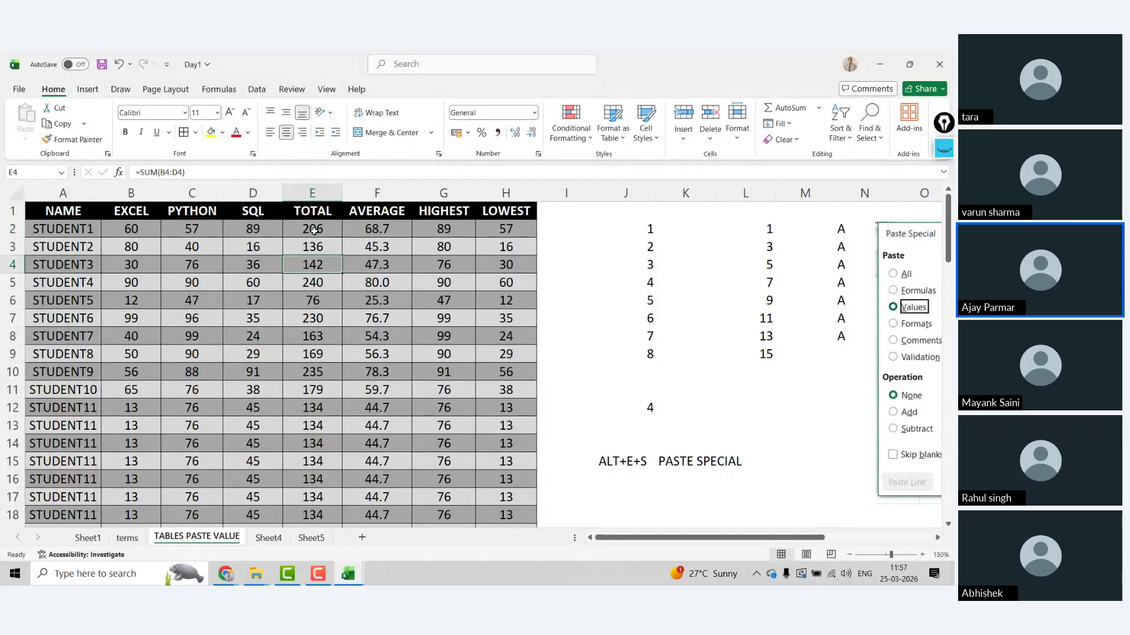
key("Up")
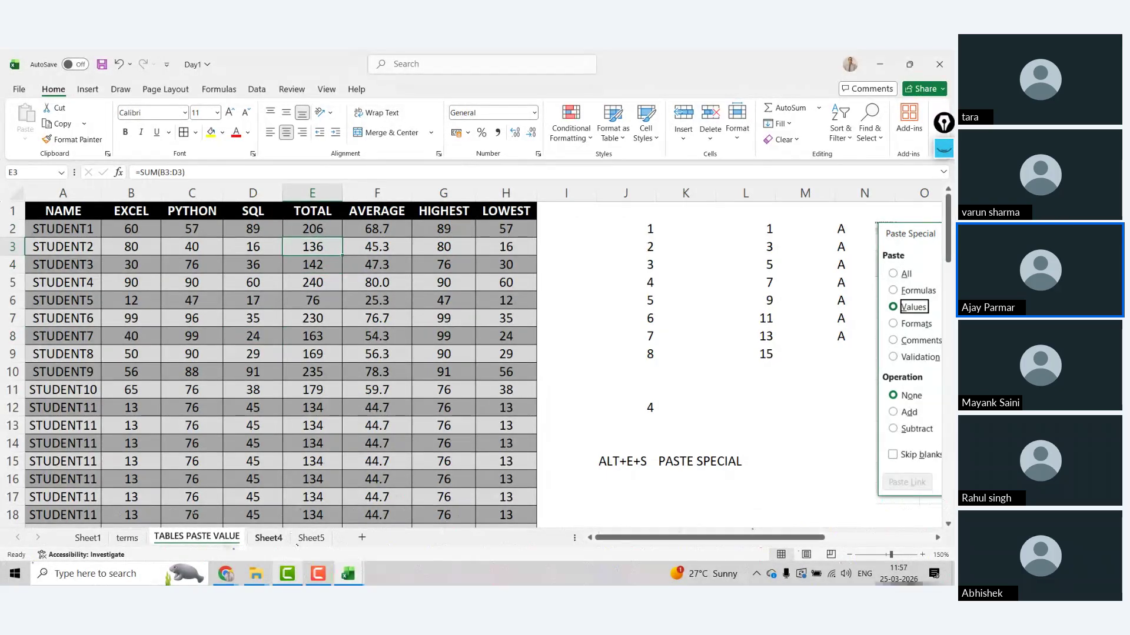
left_click(307, 538)
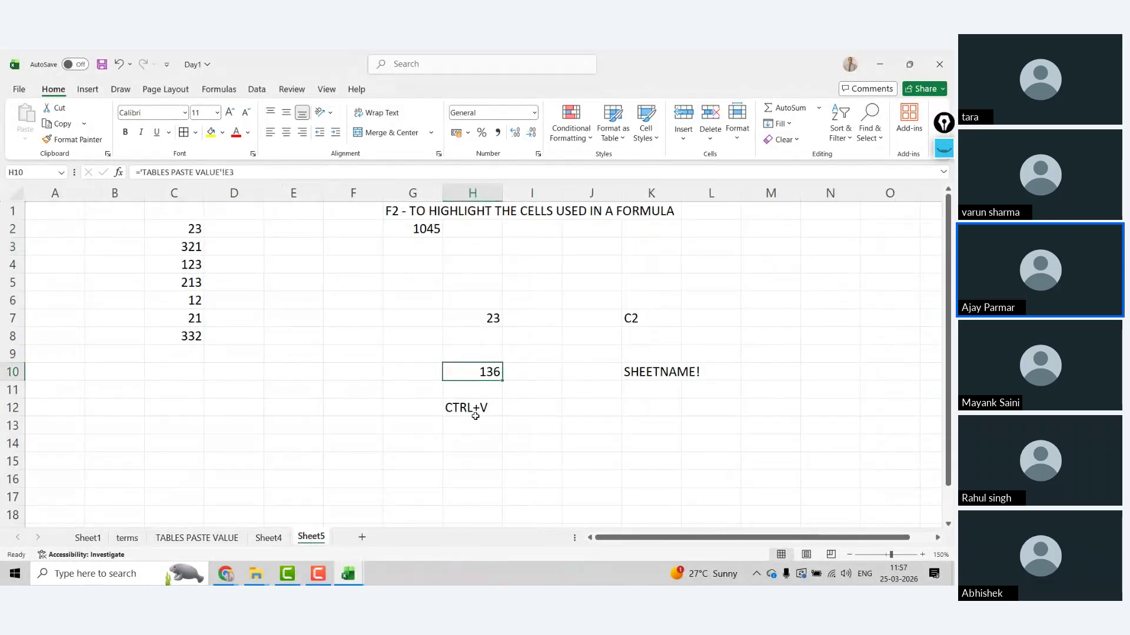
- Check the reference in H12, find its source cell A11 manually on the terms sheet and return to Sheet5
left_click(475, 416)
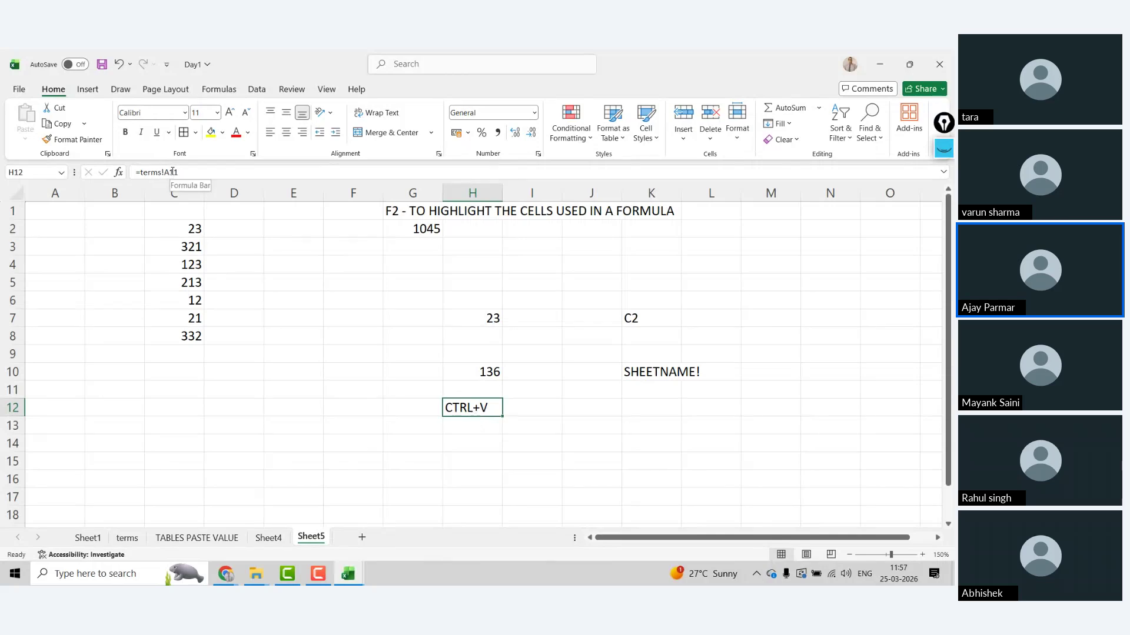
left_click(126, 538)
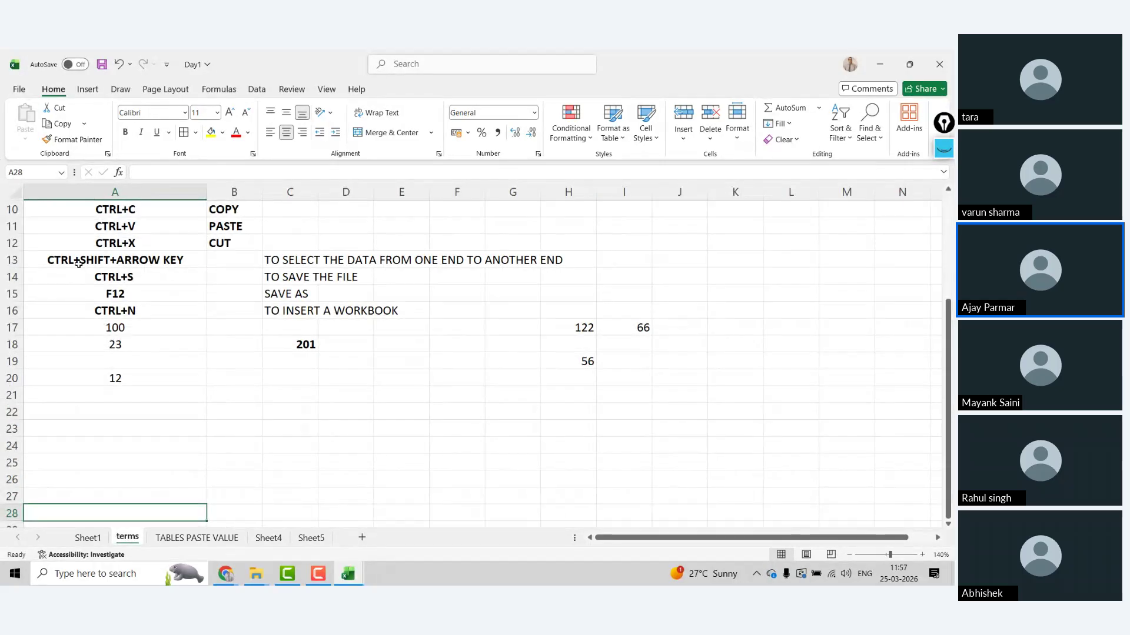
left_click(103, 233)
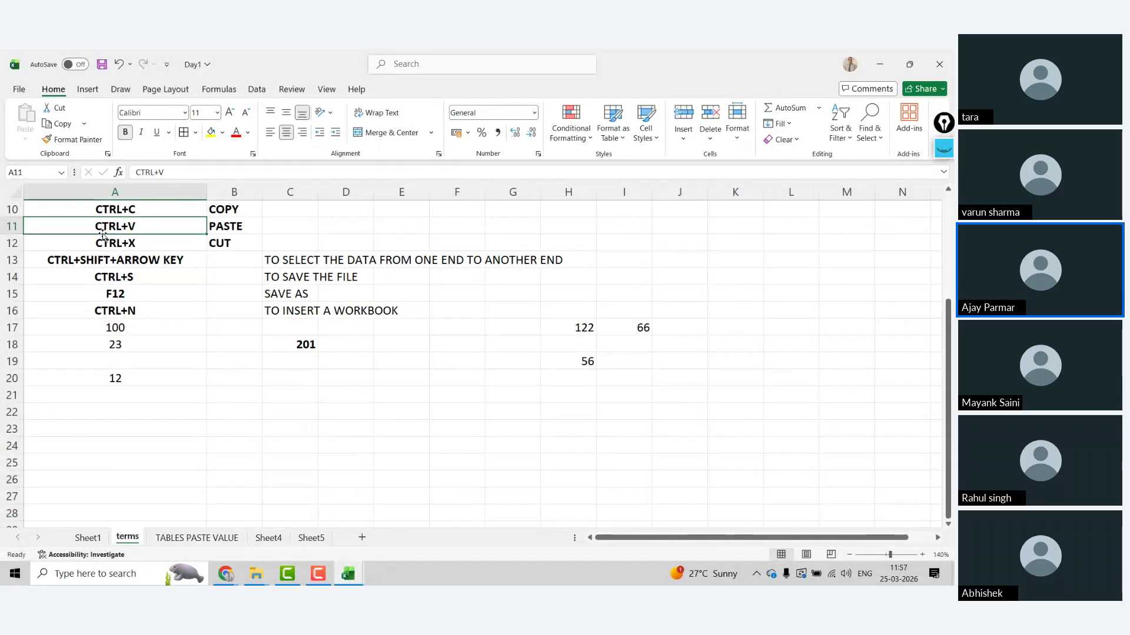
left_click(268, 538)
left_click(322, 538)
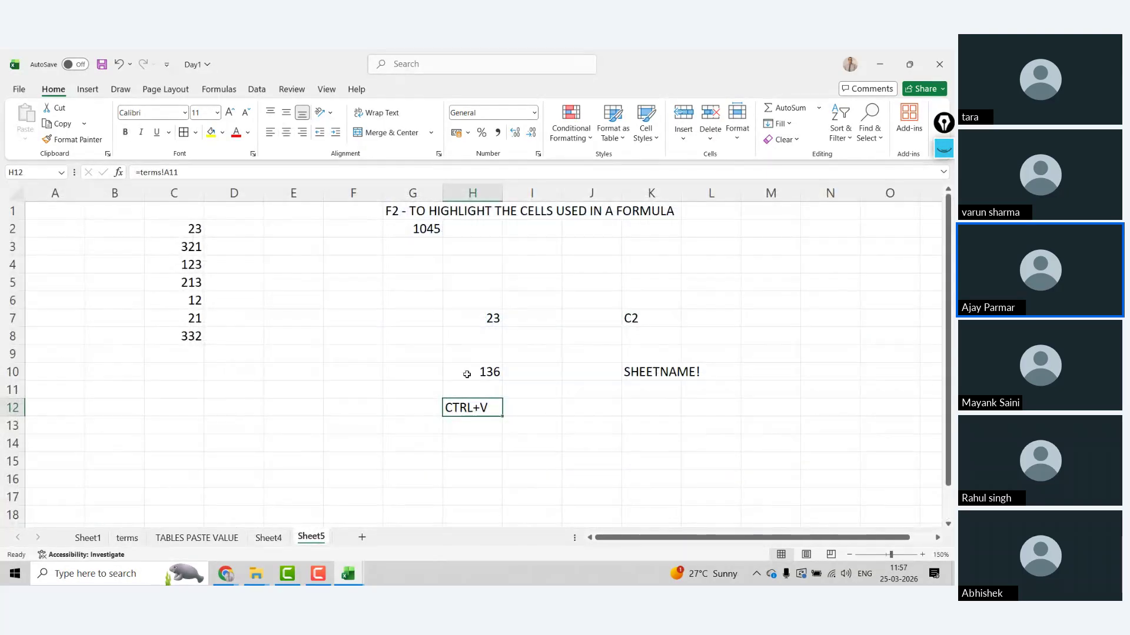
- Jump directly from H10 to the precedent cell of its formula, and return to Sheet5
left_click(465, 376)
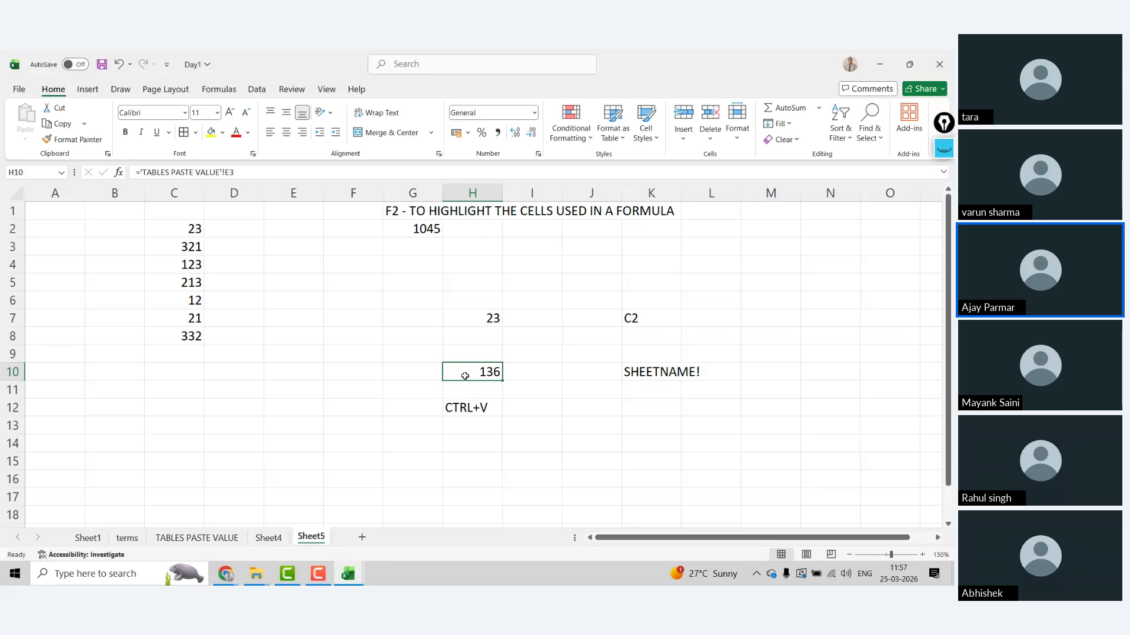
key("ctrl+bracketleft")
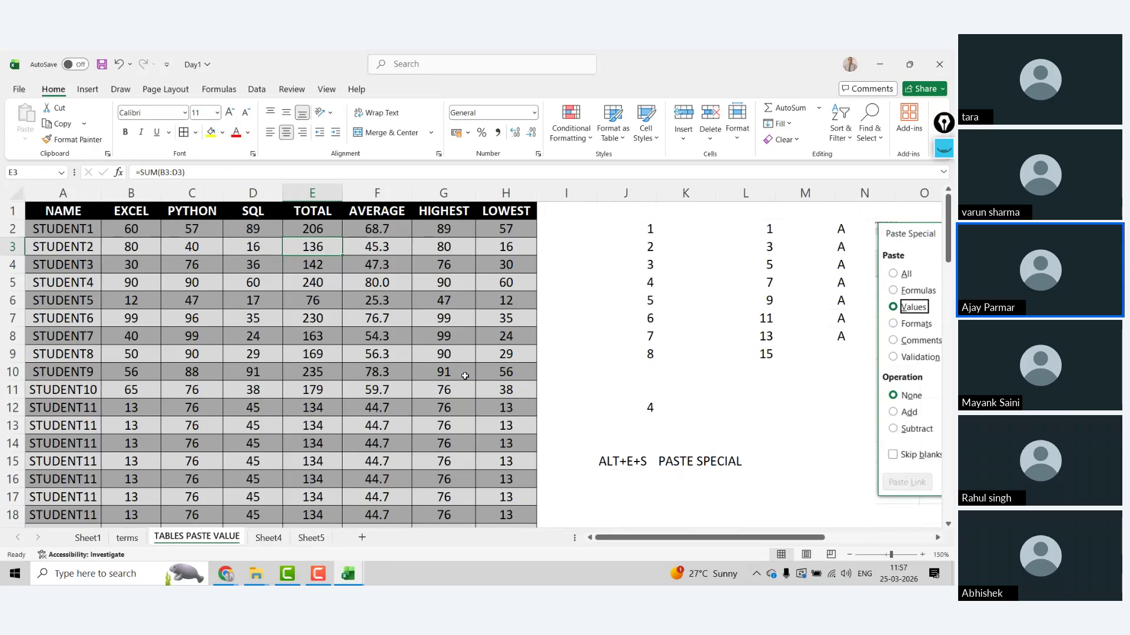
left_click(311, 537)
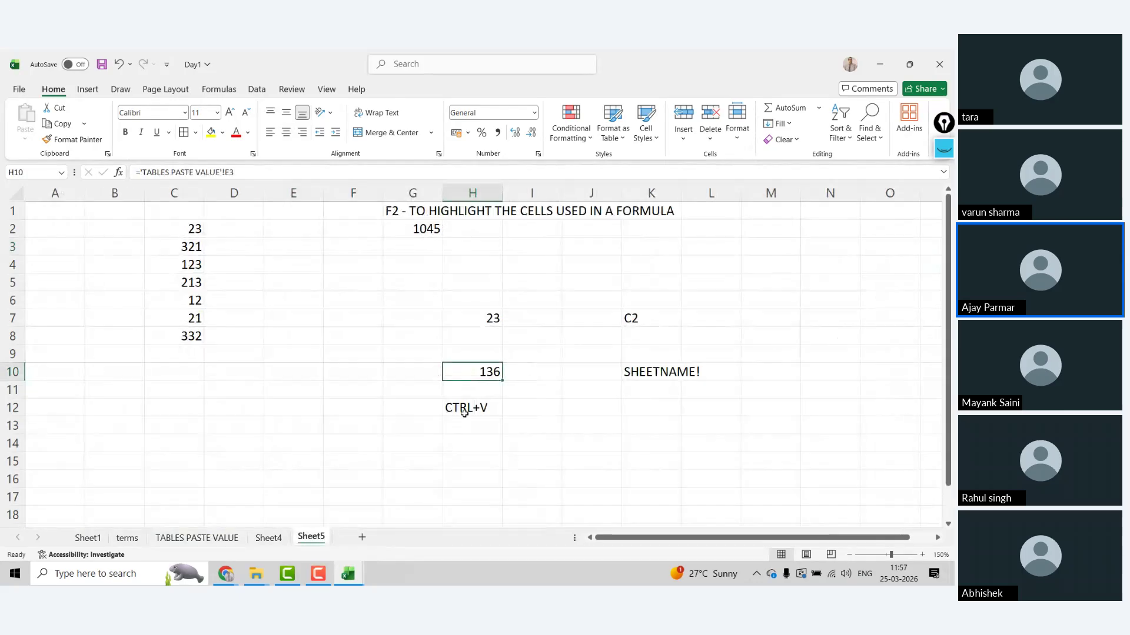
- Jump directly from H12 to the precedent cell of its formula on the terms sheet, and return to Sheet5
left_click(474, 408)
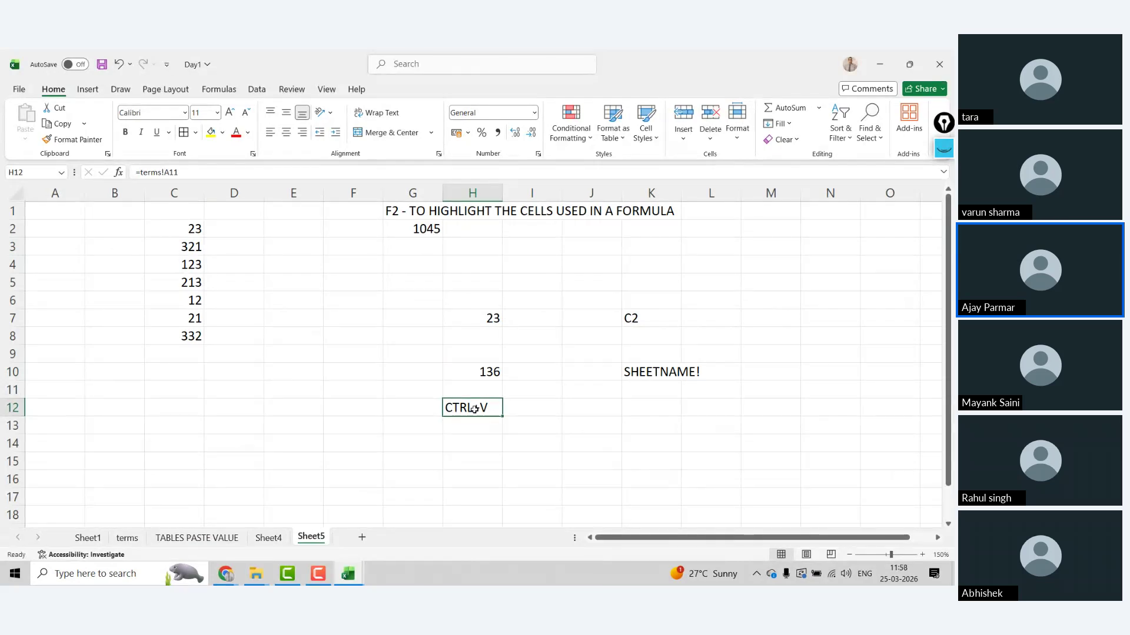
key("ctrl+]")
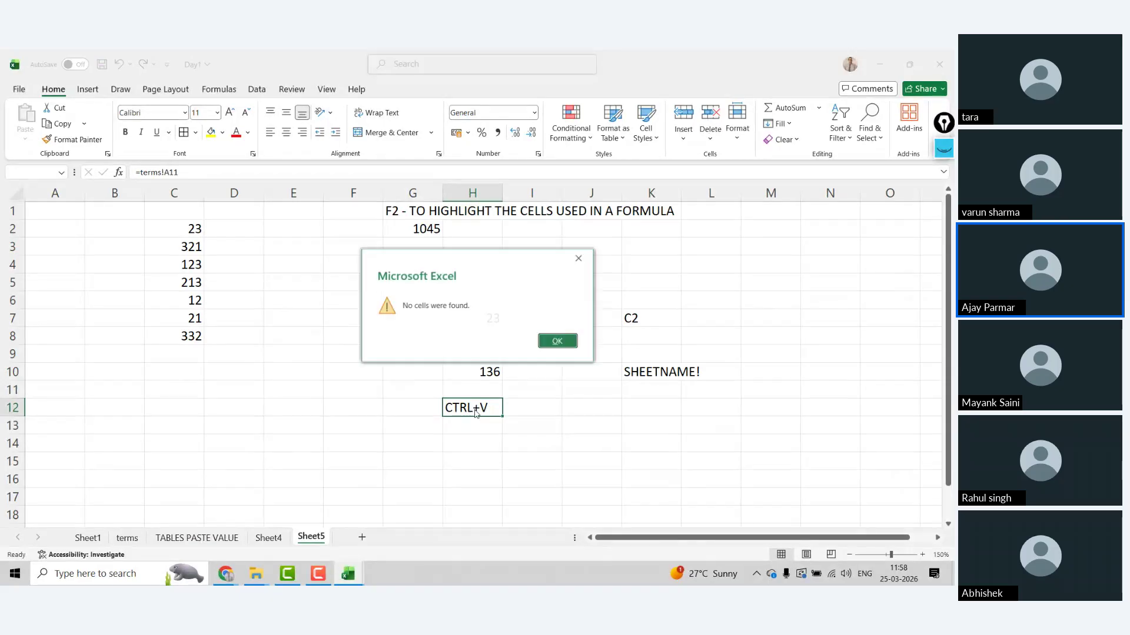
key("Return")
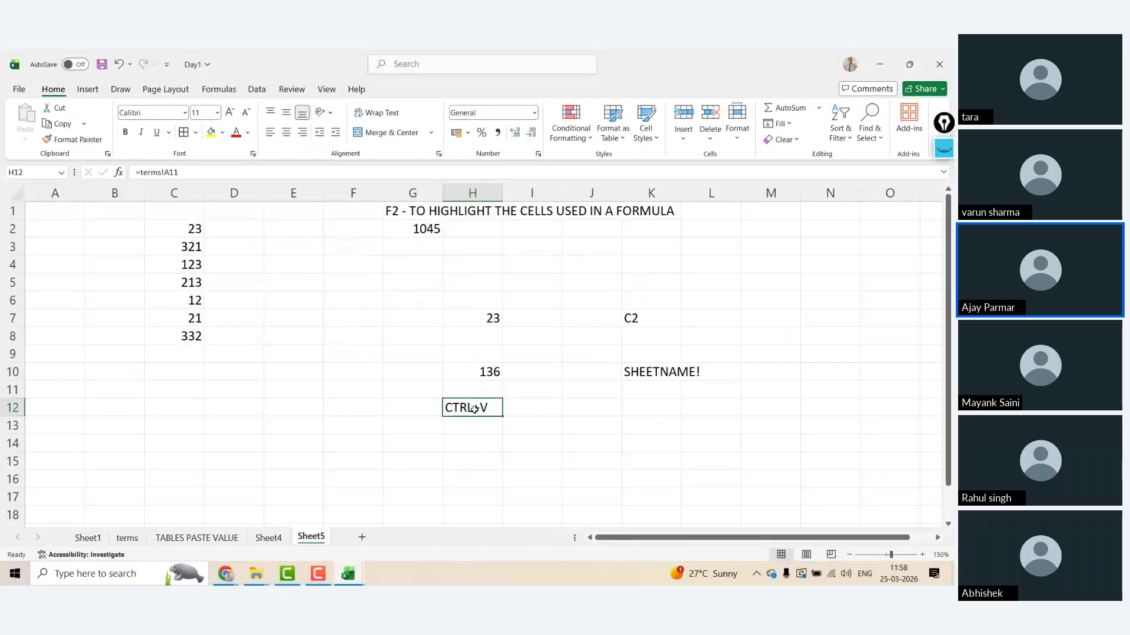
key("ctrl+[")
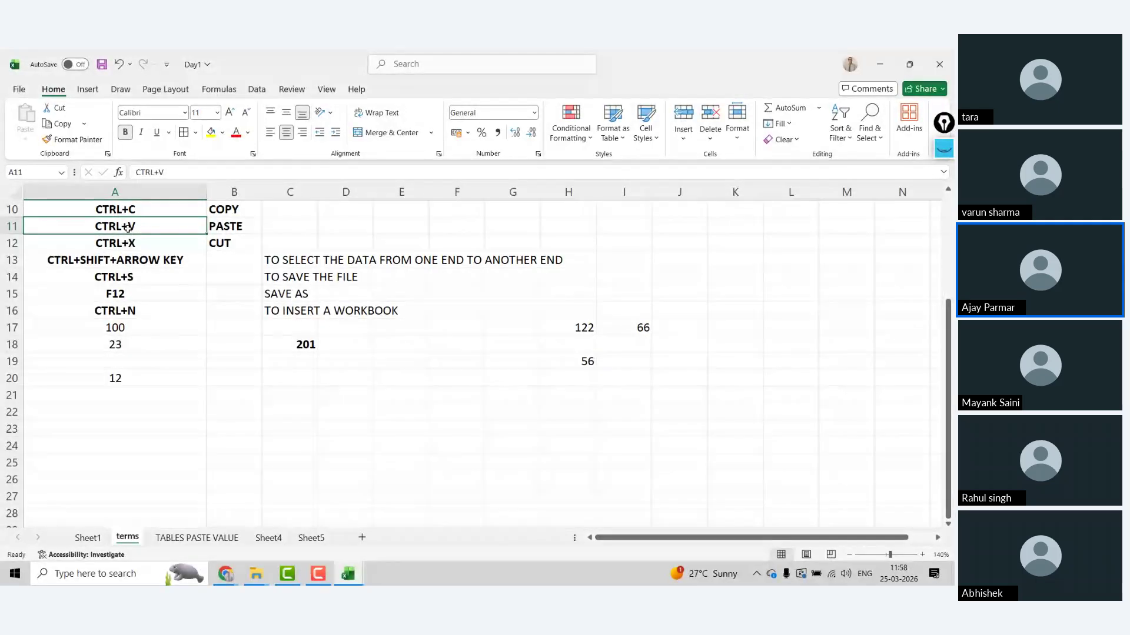
left_click(311, 538)
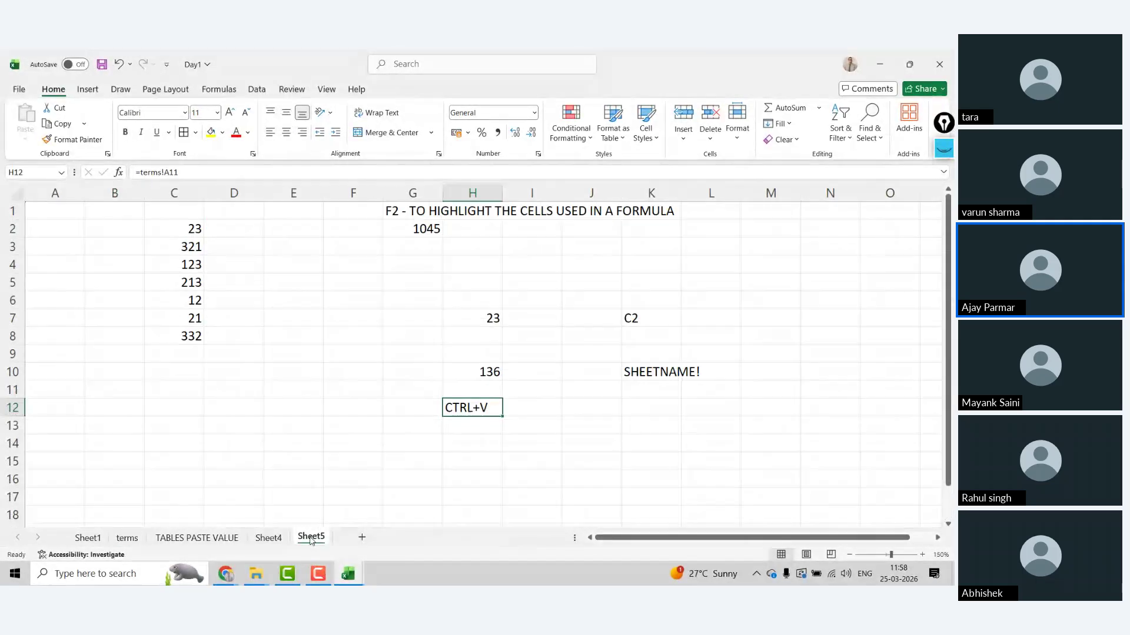
- Insert a row below CTRL+N on the terms sheet and enter the shortcut CTRL+[ in A17
left_click(88, 538)
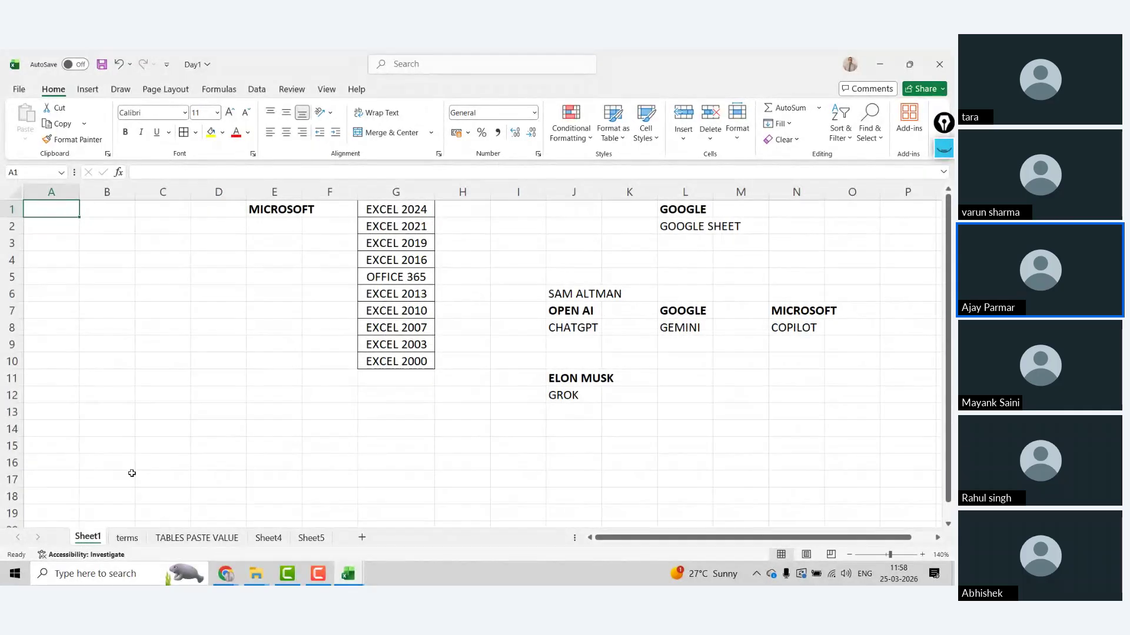
key("ctrl+Down")
key("ctrl+Up")
left_click(127, 538)
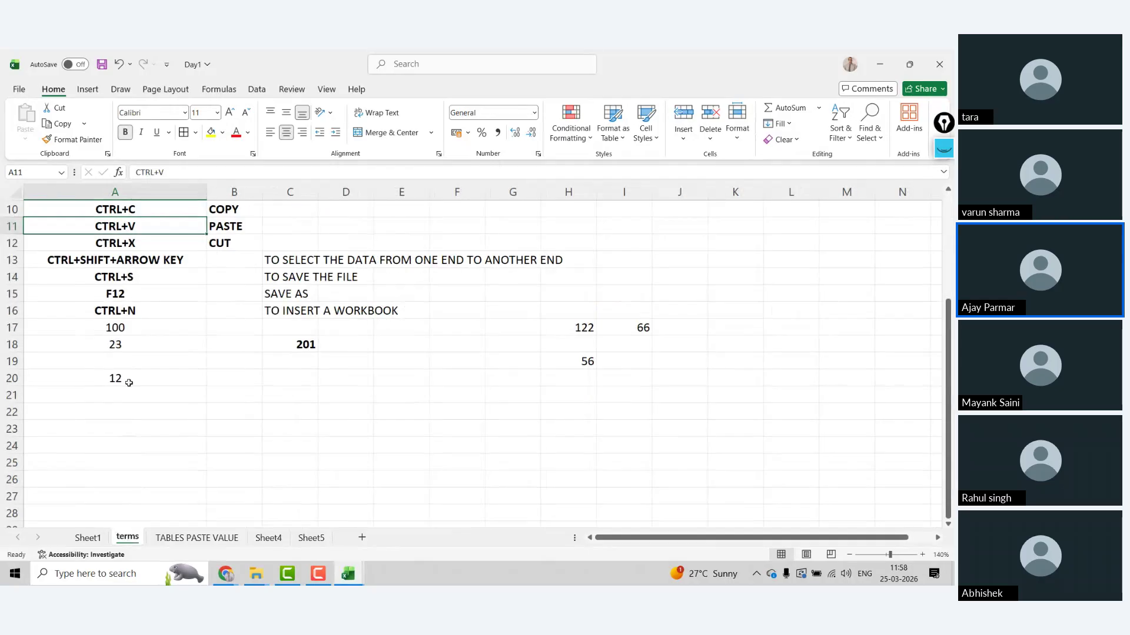
key("ctrl+Down")
key("Up")
key("alt+i")
type("rCT")
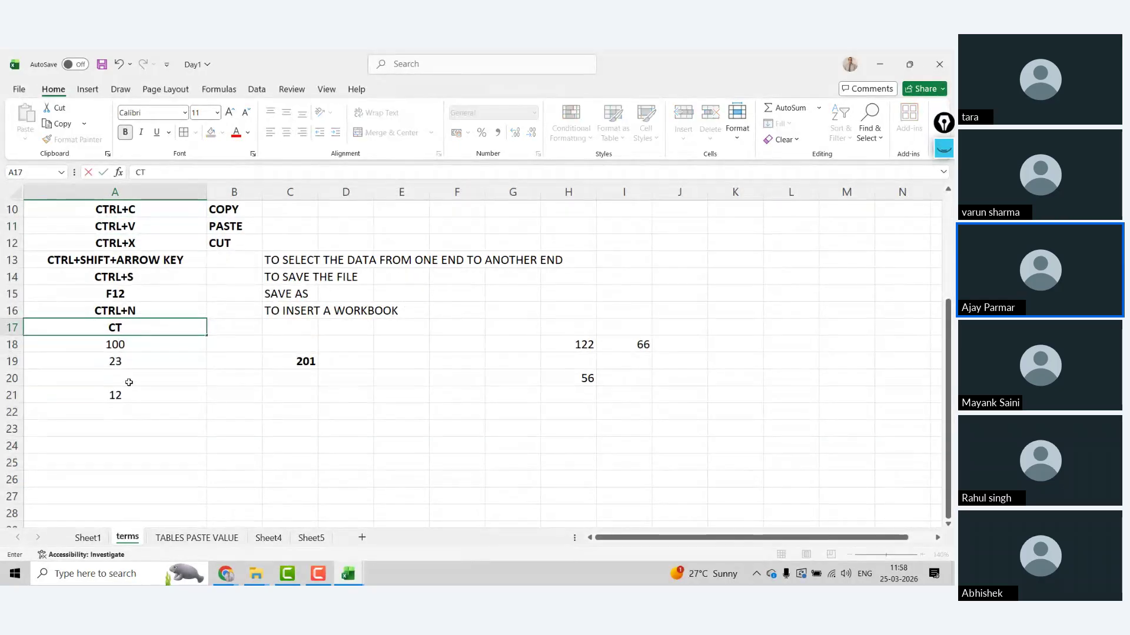
type("RL+[")
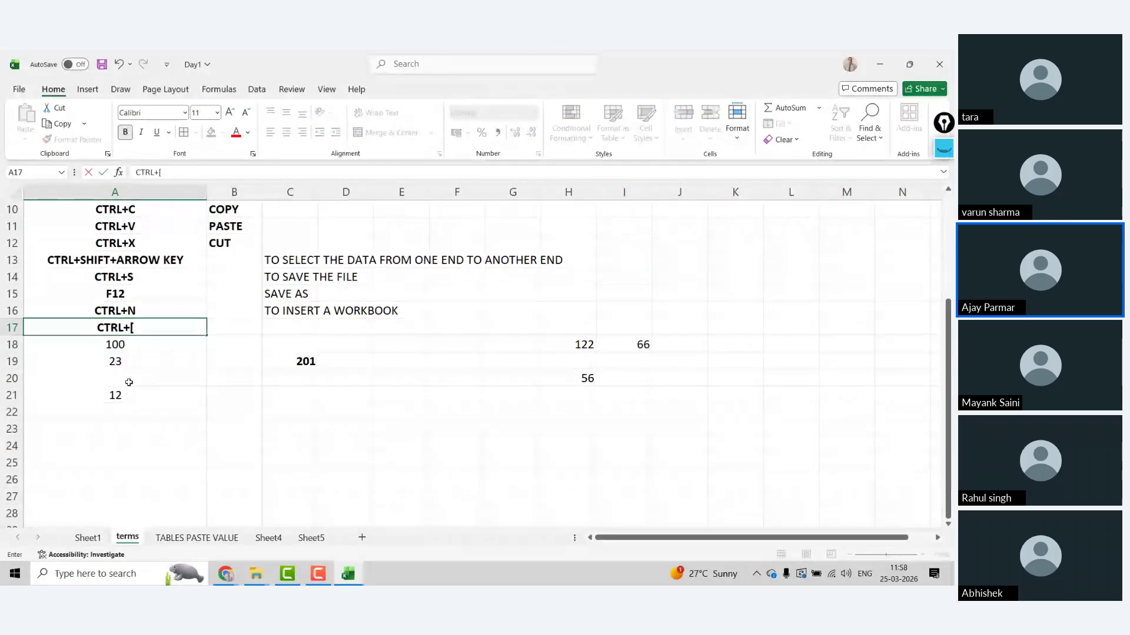
key("ctrl+Return")
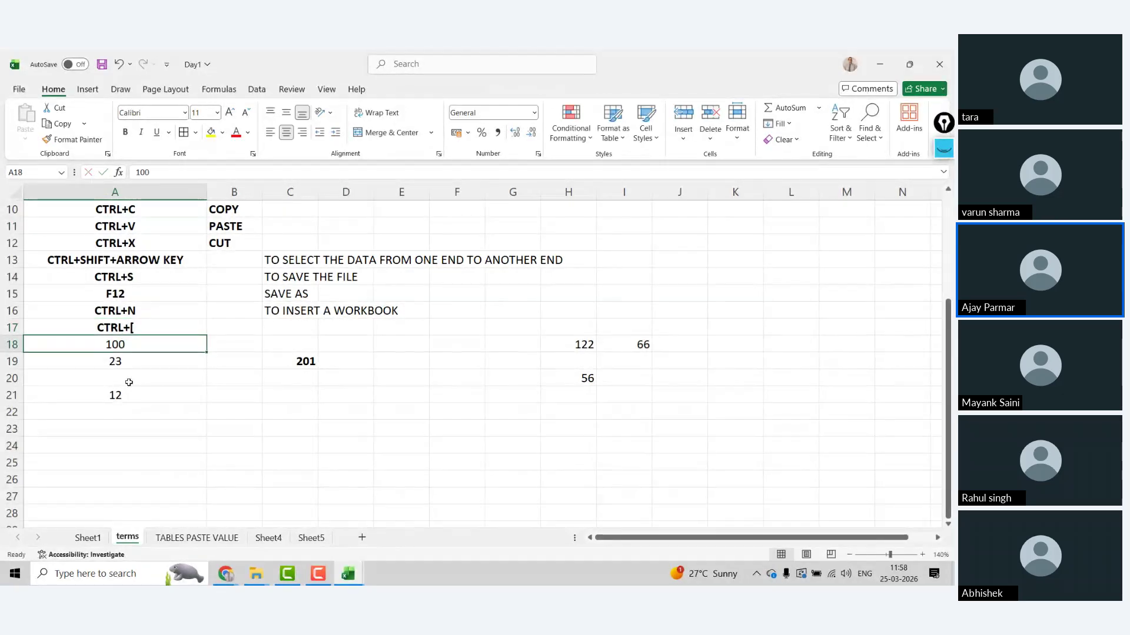
- Start the description of the CTRL+[ shortcut in C17 and clear the first word for rewording
key("Down")
key("Up")
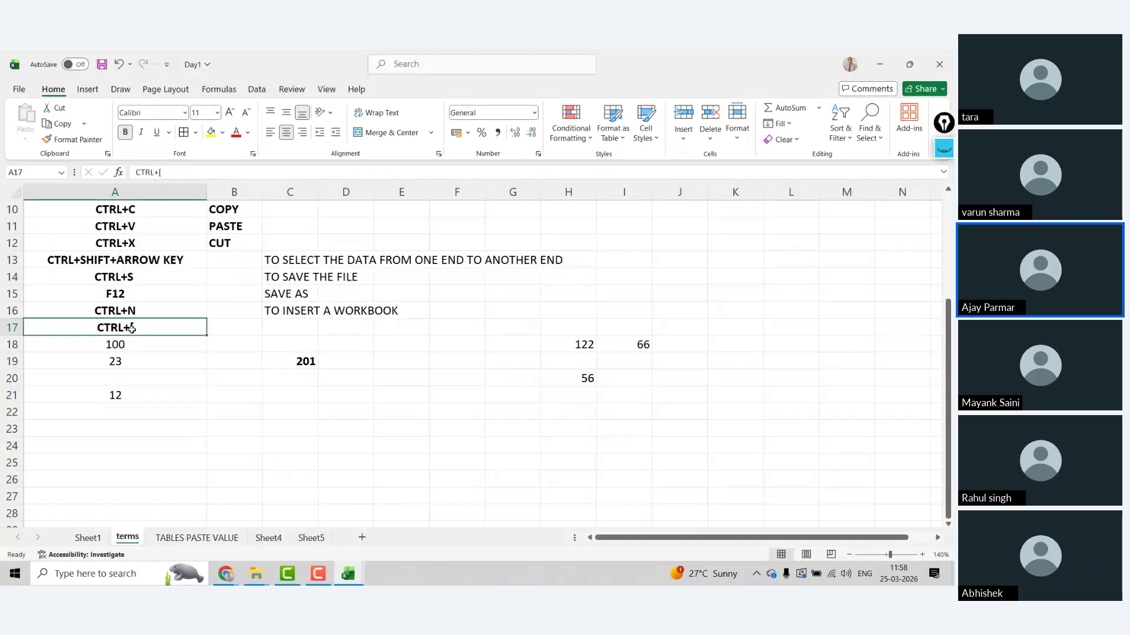
key("Right")
key("Right")
type("TO")
key("BackSpace")
key("BackSpace")
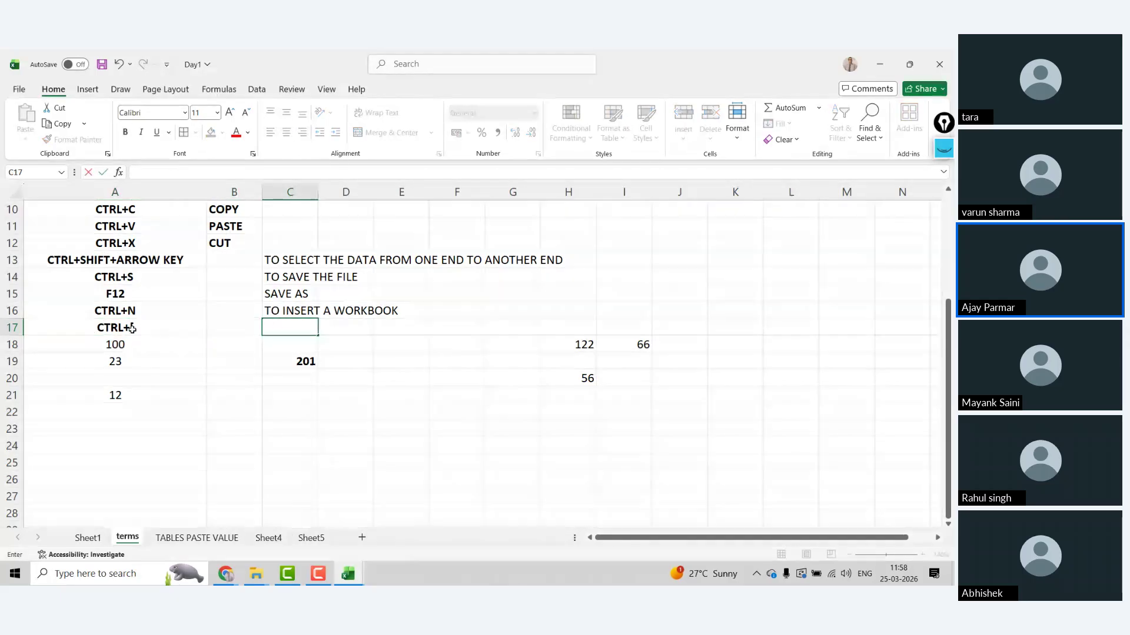
- Describe the CTRL+[ shortcut in C17 as "WILL TAKE YOU TO THE CELL (ANOTHER SHEET) WHICH IS IN A FORMULA"
type("WILL TAKE T")
key("BackSpace")
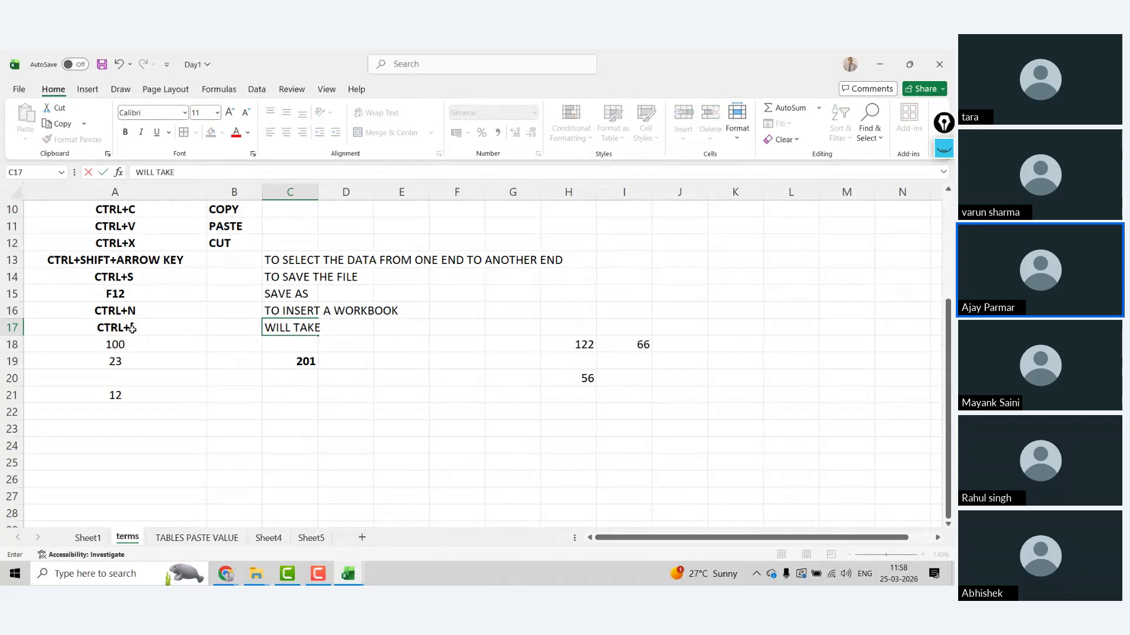
type("YOU TO THE CE")
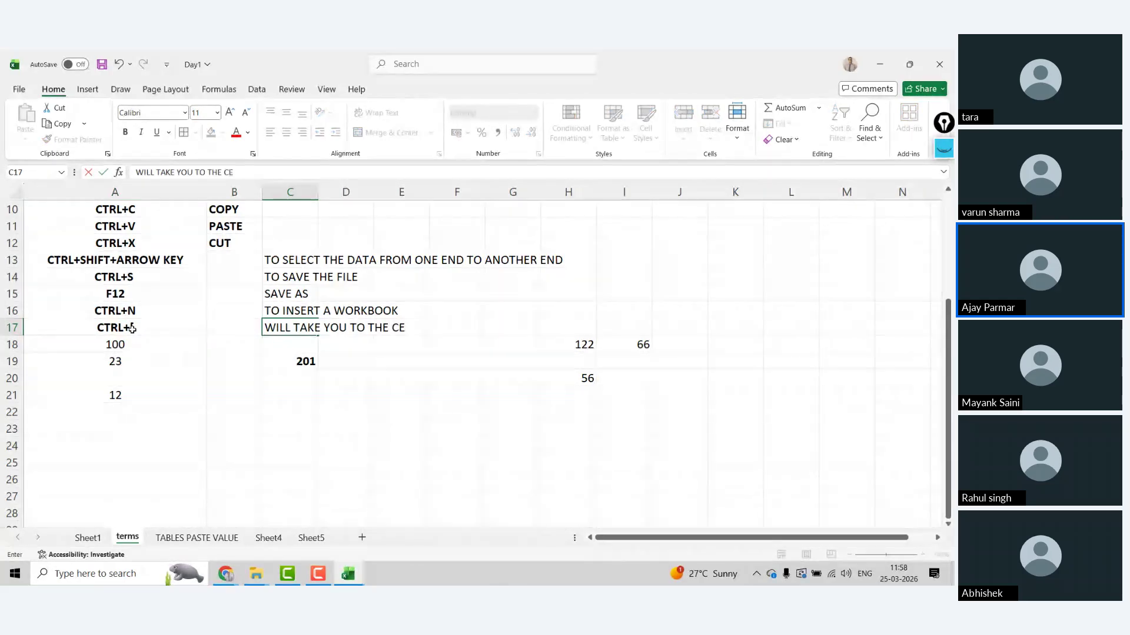
type("LL WHERE")
key("BackSpace")
key("BackSpace")
key("BackSpace")
key("BackSpace")
key("BackSpace")
type("(ANOTHER")
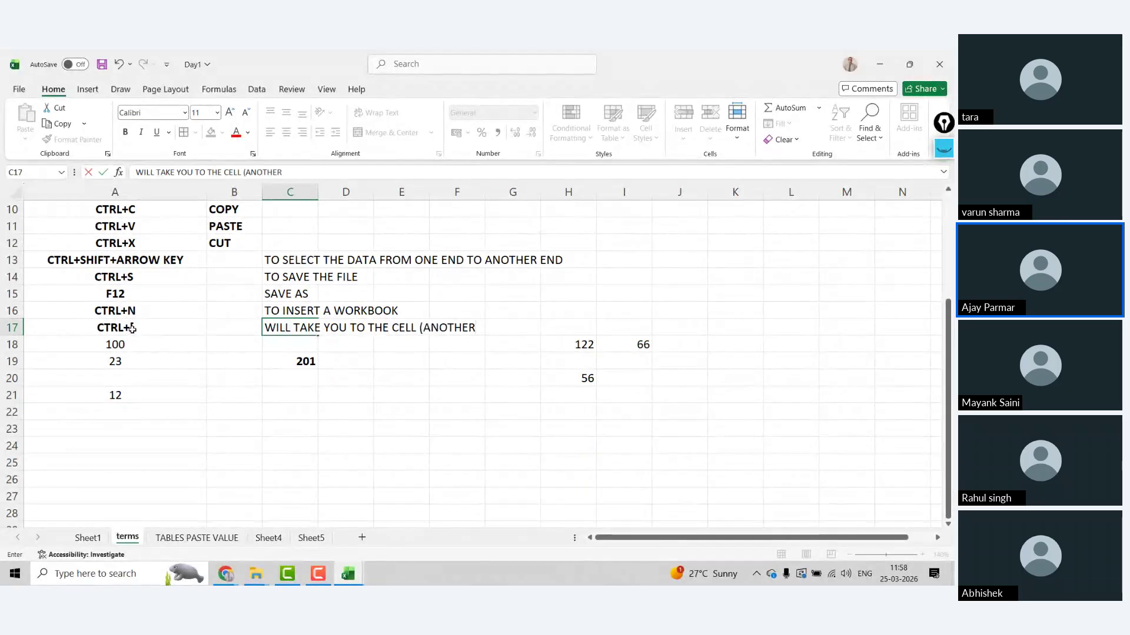
type(" SHEET) WHERE")
key("BackSpace")
key("BackSpace")
key("BackSpace")
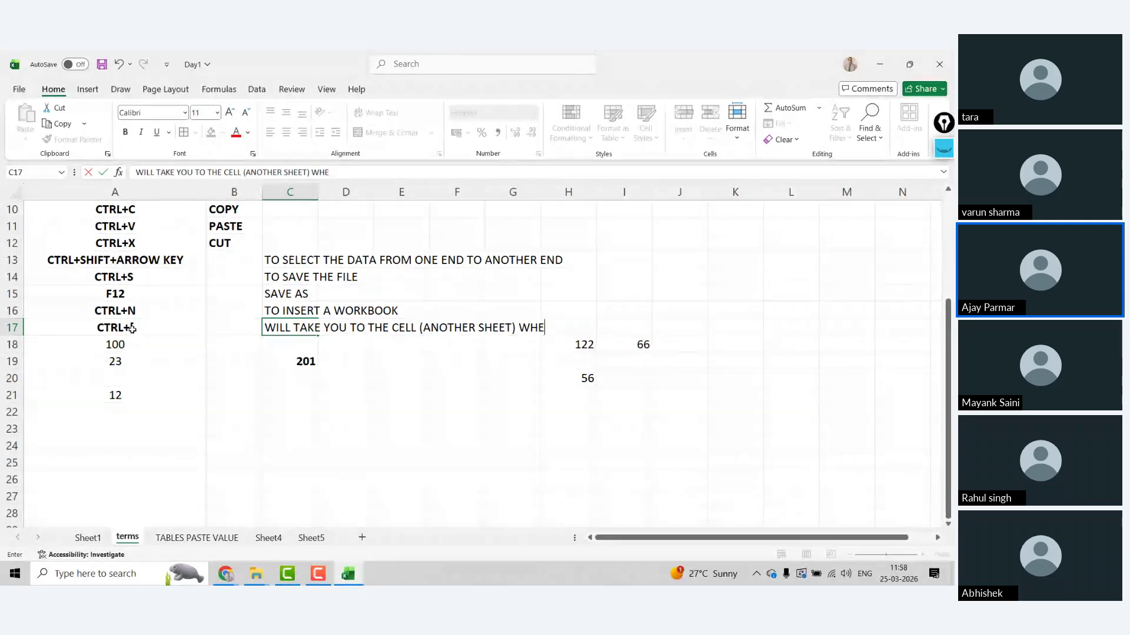
type("ICH IS IN ")
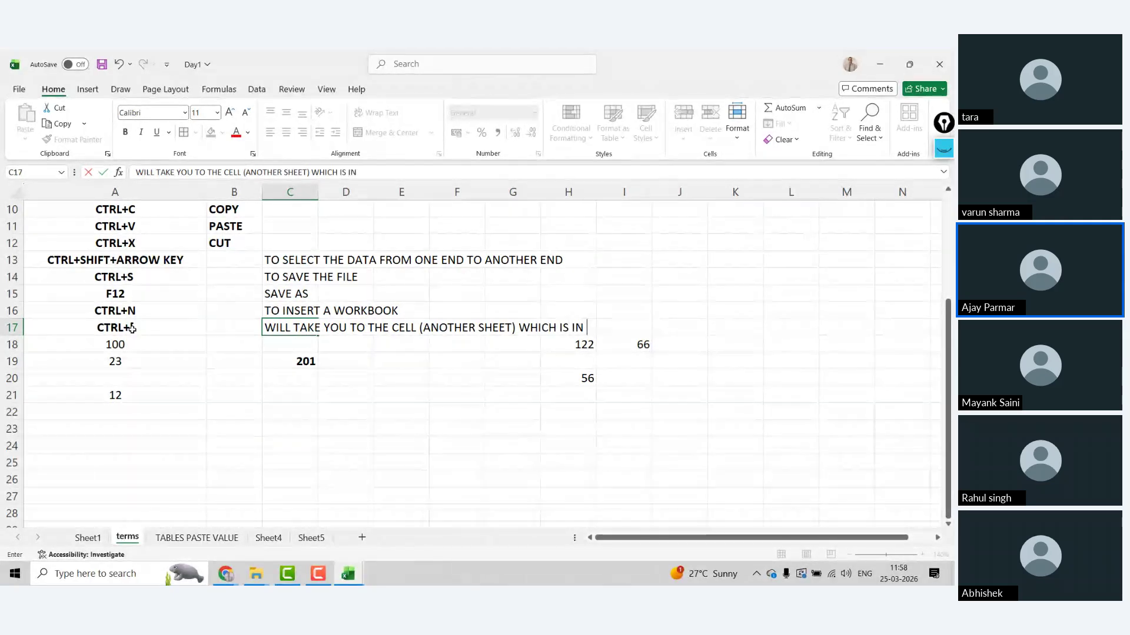
type("A FORMUAL")
key("BackSpace")
key("BackSpace")
type("LA")
key("Return")
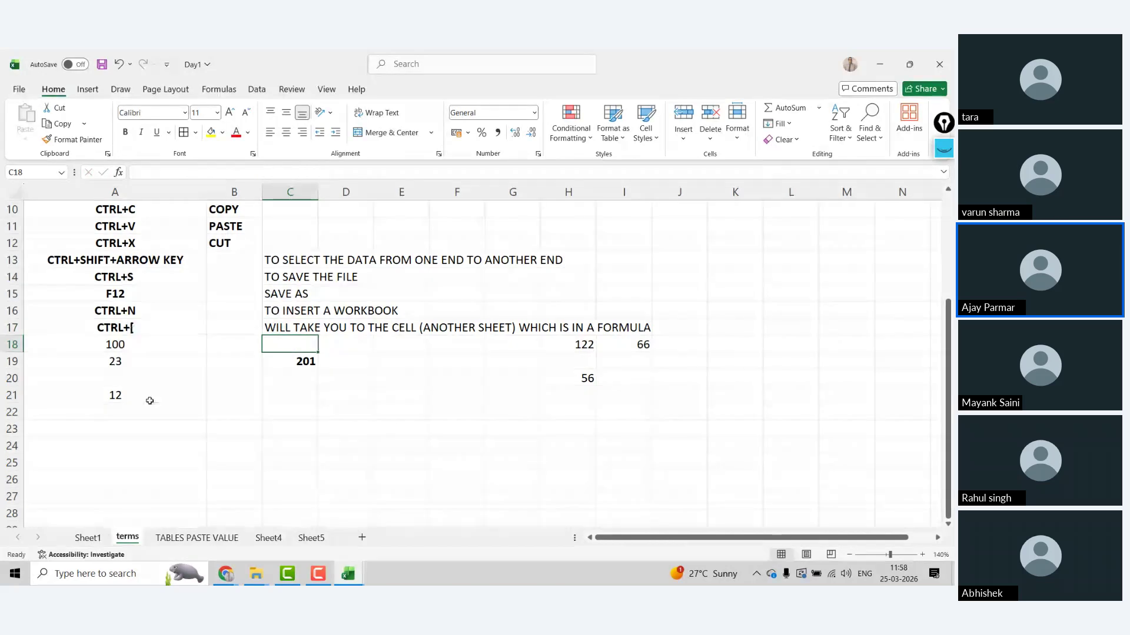
- In cell N6 of Sheet5, enter a formula that references cell D85 of the TABLES PASTE VALUE sheet
key("ctrl+Page_Down")
key("ctrl+Page_Down")
key("ctrl+Page_Down")
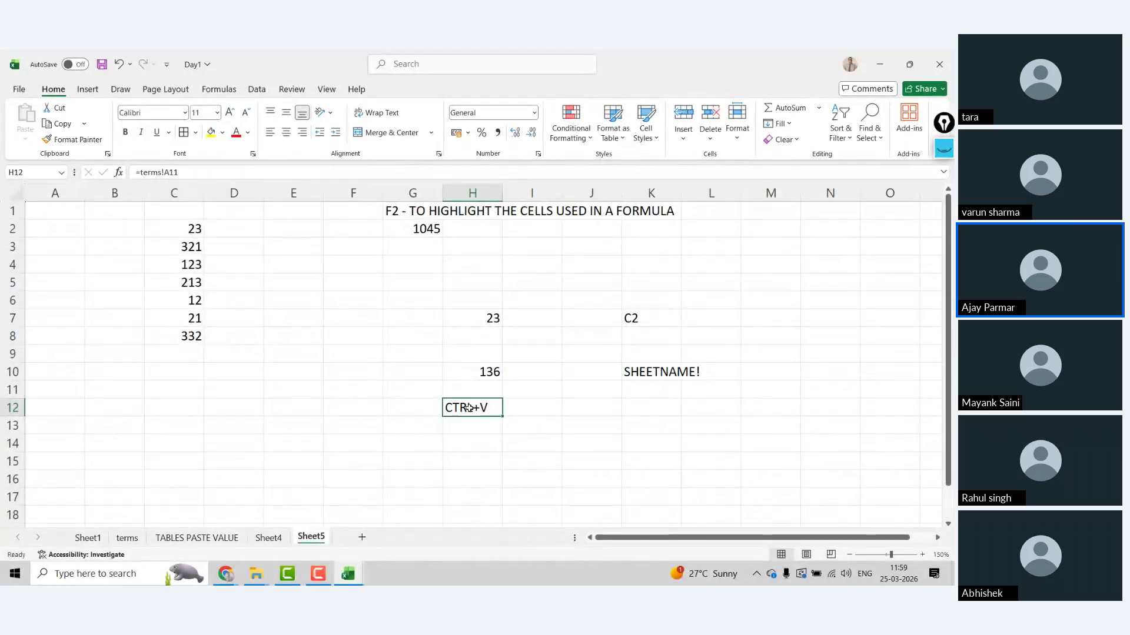
key("Up")
key("Up")
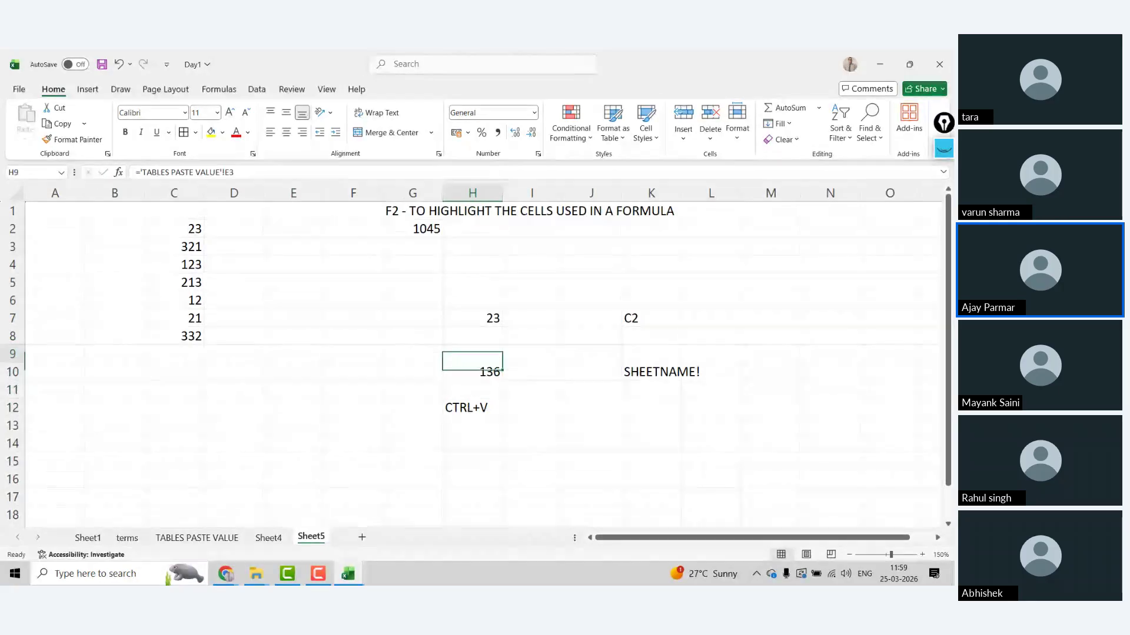
key("Up")
key("Up")
key("Up")
key("Up")
key("Right")
key("Right")
key("Right")
key("Right")
key("Right")
key("Right")
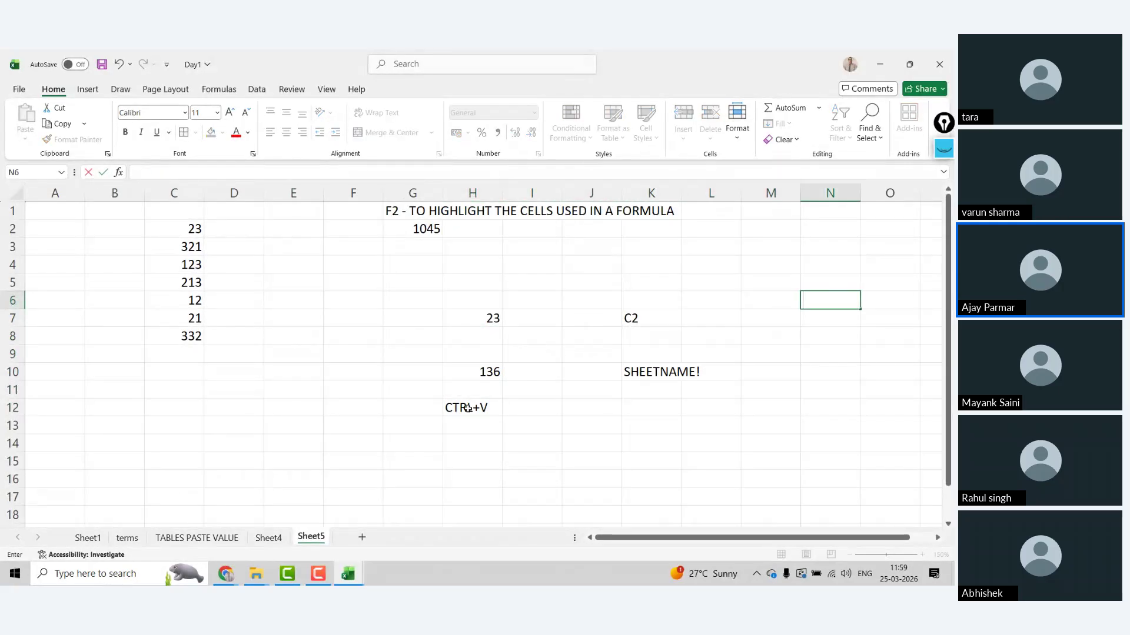
type("=")
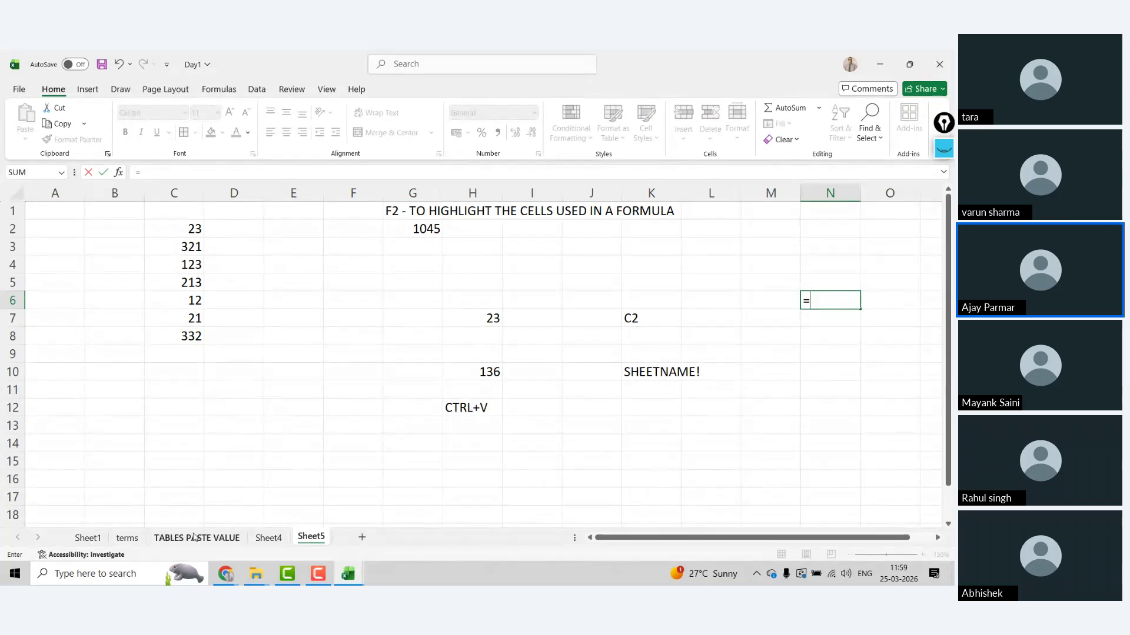
left_click(197, 537)
left_click(251, 406)
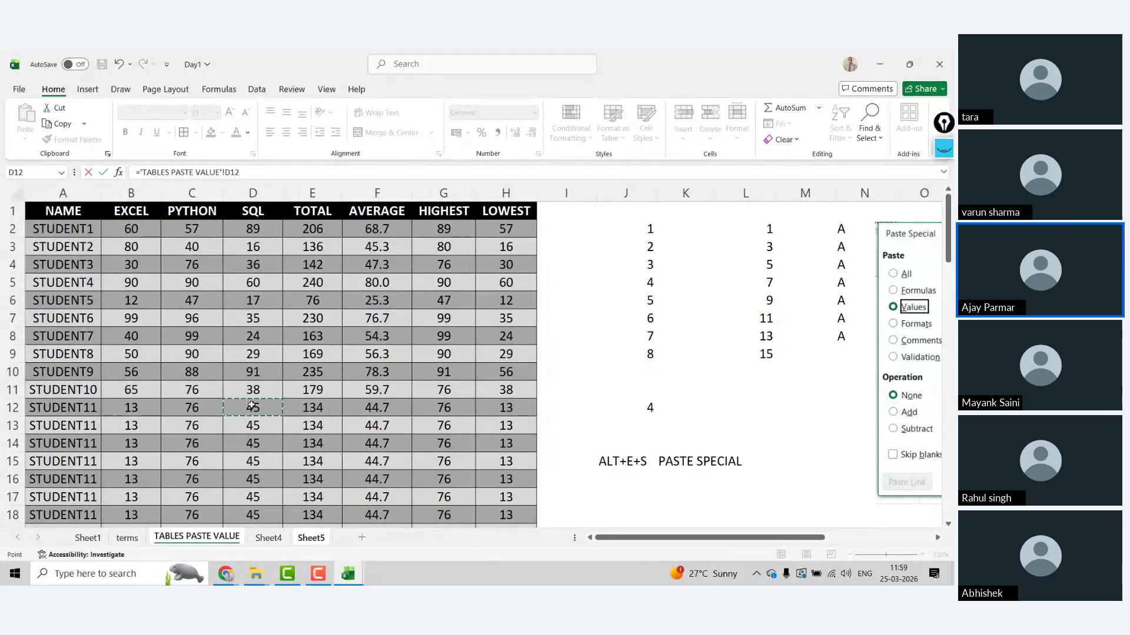
key("ctrl+Down")
key("Up")
key("Up")
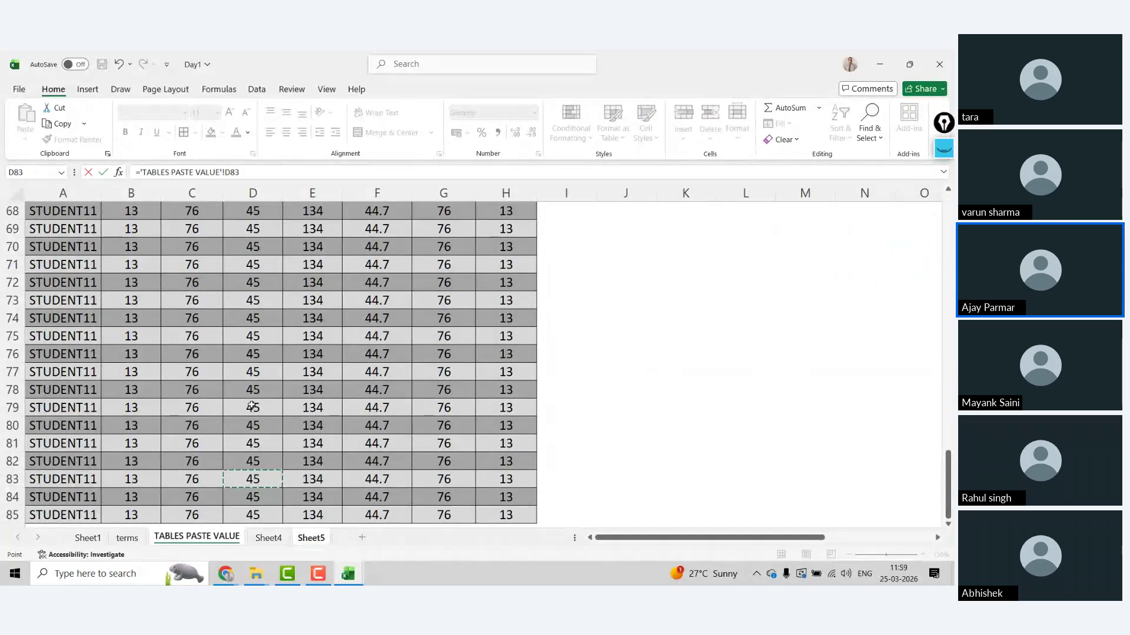
key("Down")
key("Down")
key("Return")
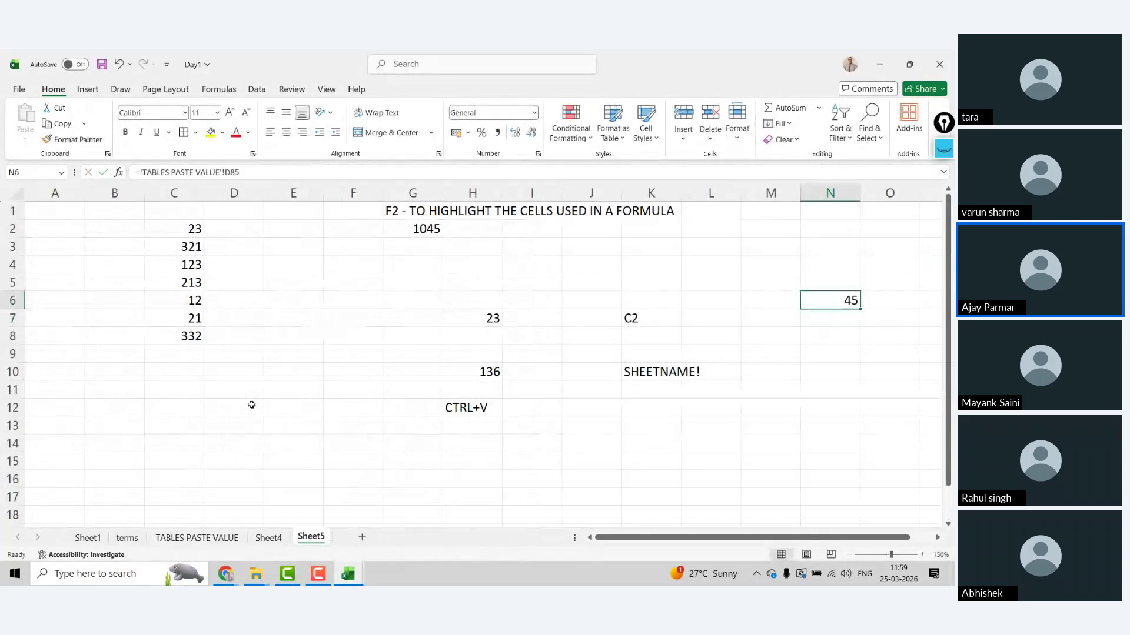
- Trace the formula in N6 to its source cell on the other sheet and return to Sheet5
key("Right")
key("Left")
key("Right")
key("Left")
key("ctrl+bracketleft")
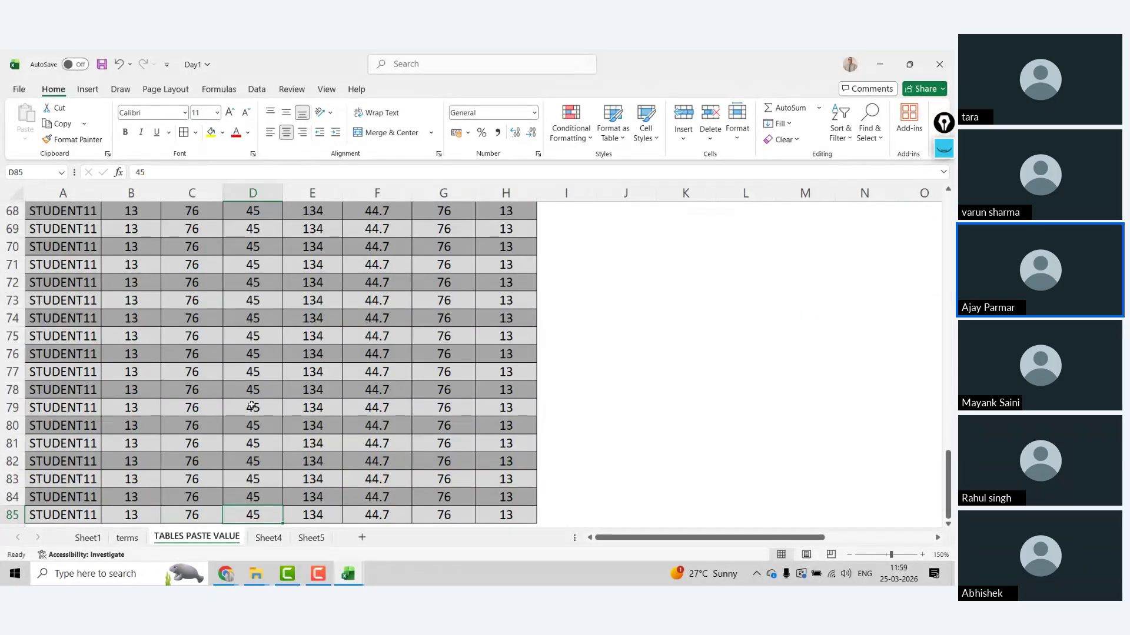
left_click(311, 538)
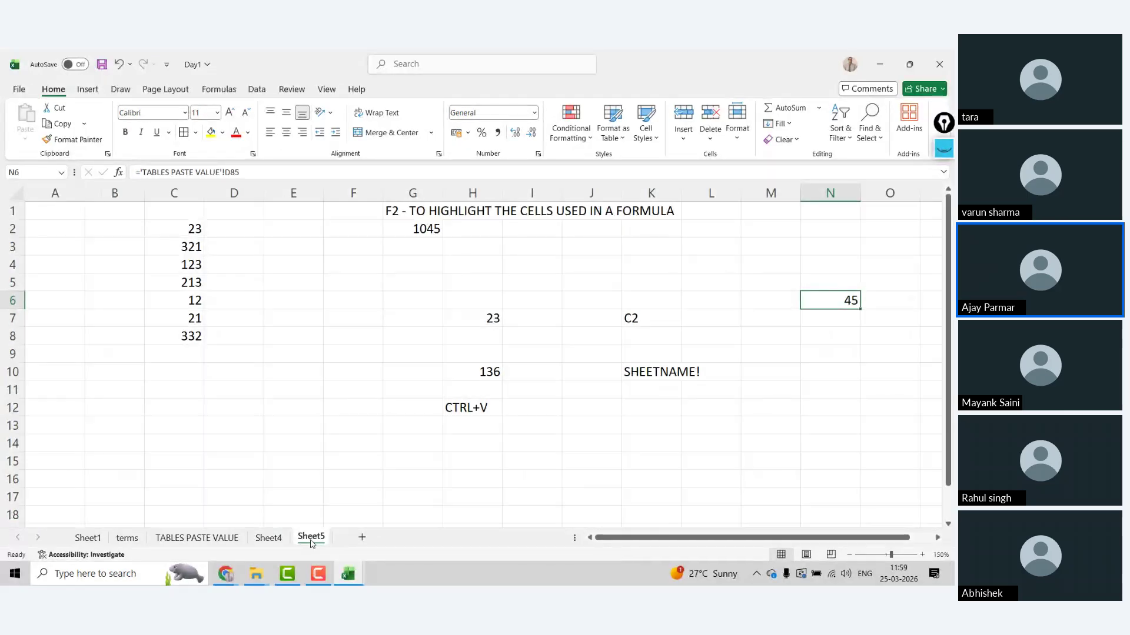
- Enter the formula =TERMS!A1 in cell H14 to pull cell A1 from the terms sheet
left_click(469, 396)
key("Down")
key("Down")
key("Down")
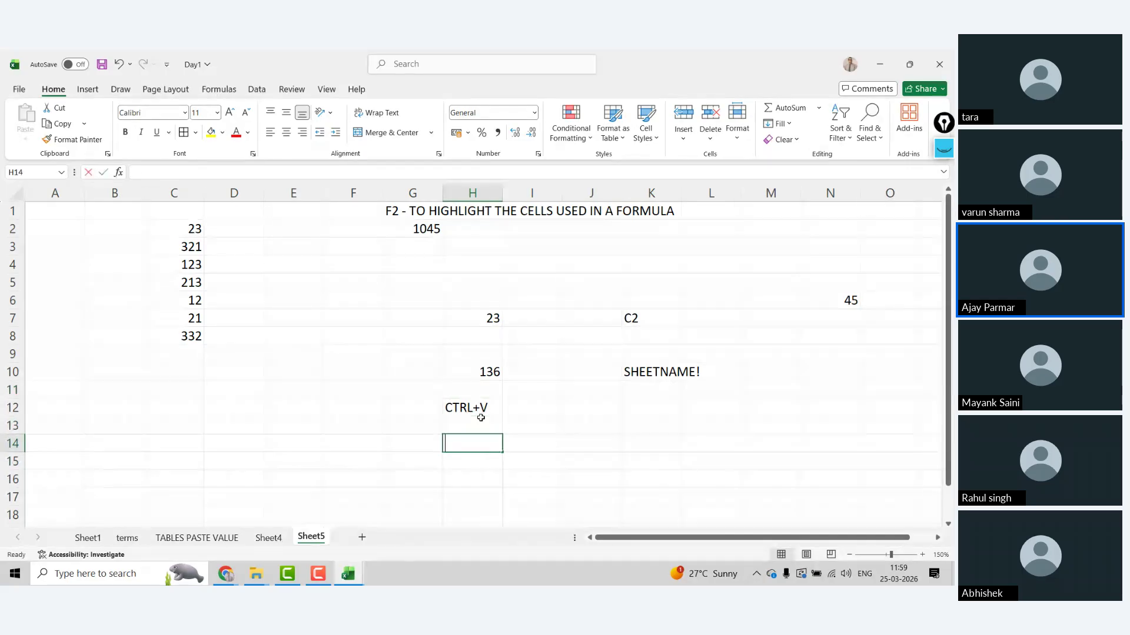
type("=")
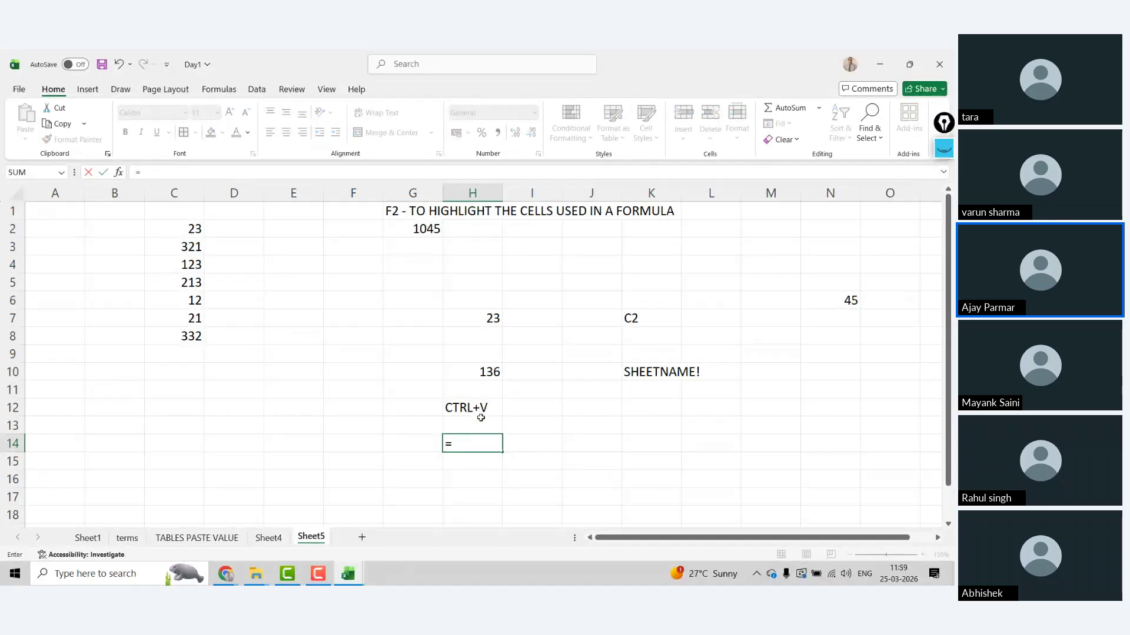
type("TERMS!A1")
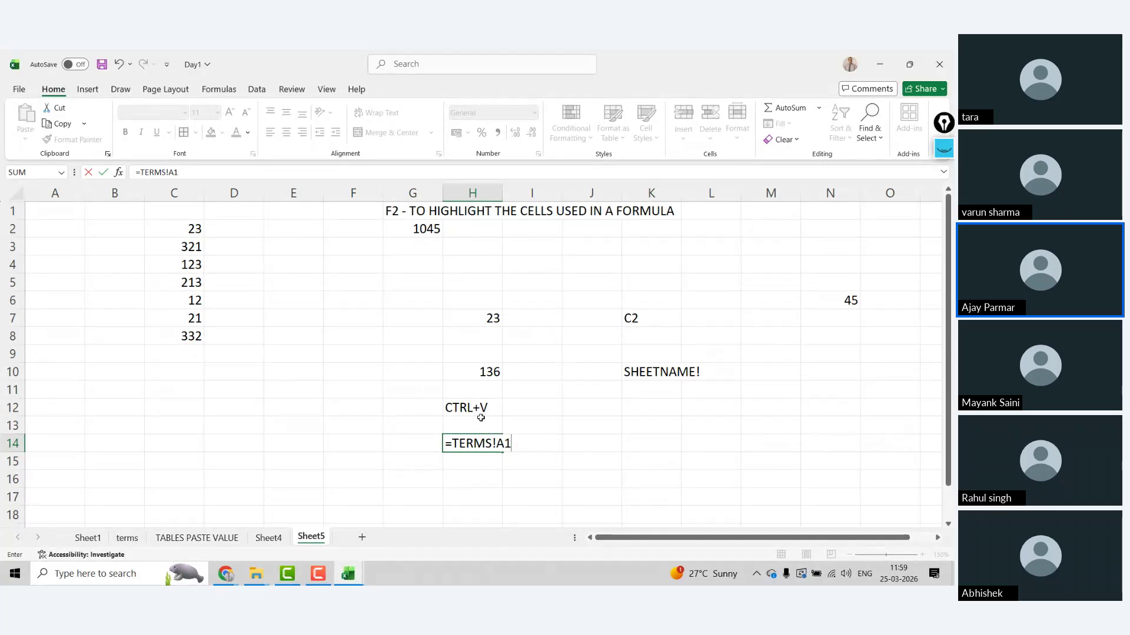
key("Return")
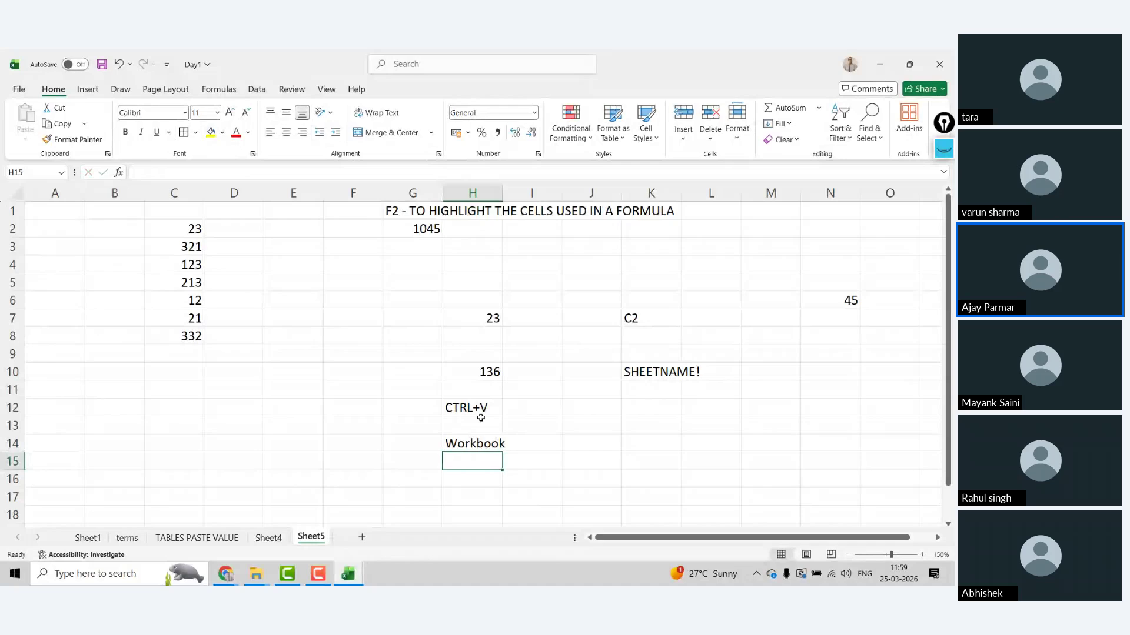
key("Up")
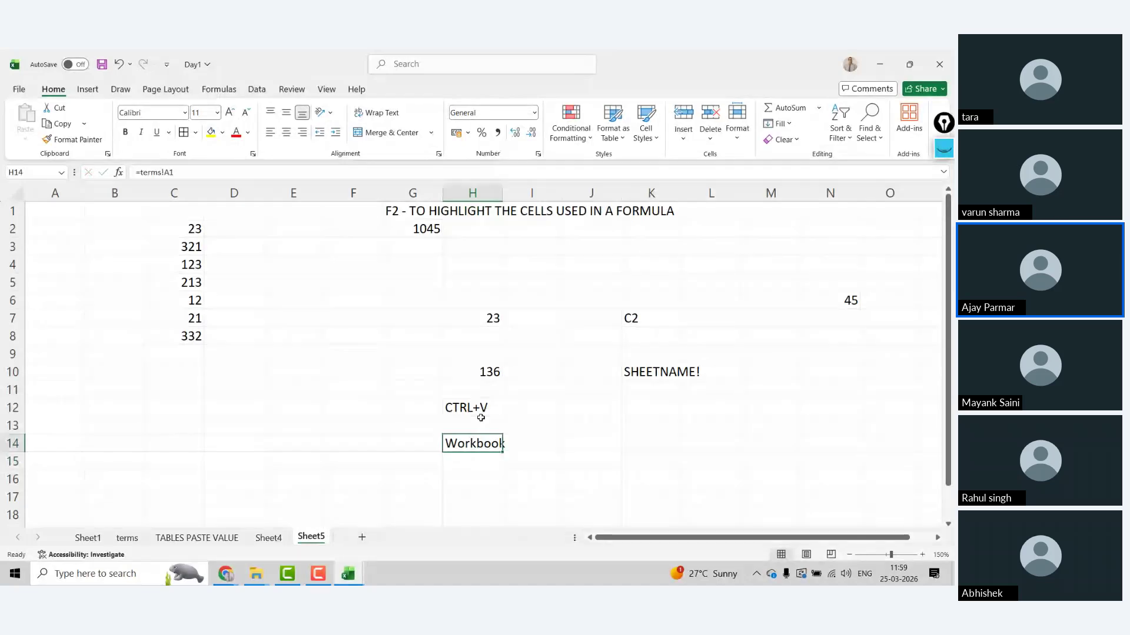
type("000")
key("Escape")
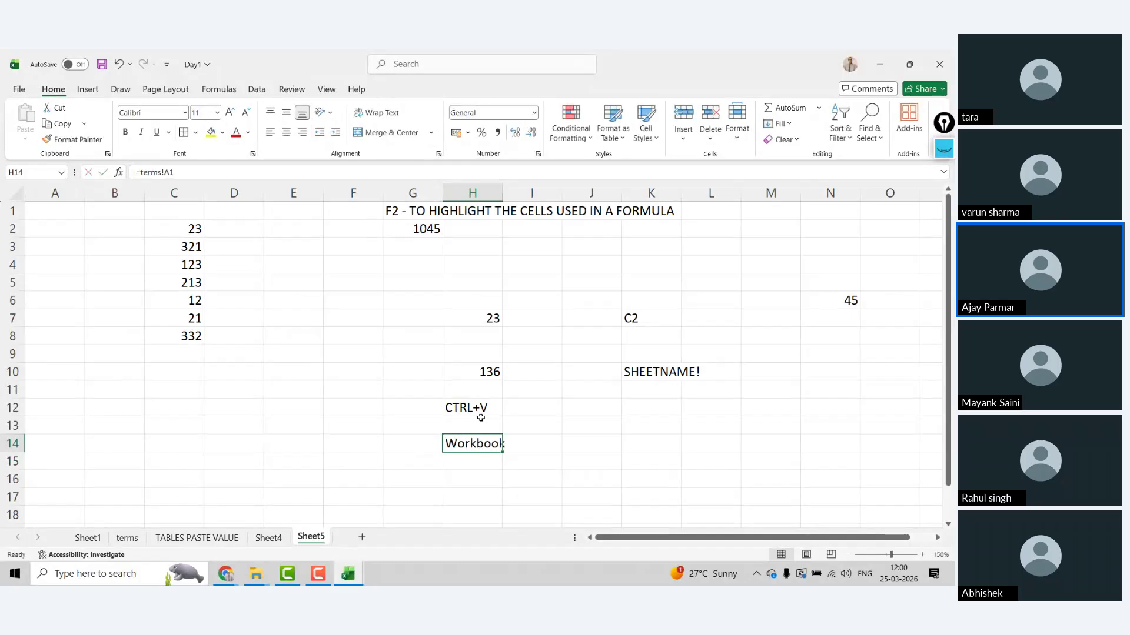
- Enter the same-sheet reference =A1 in cell K14 for comparison with the cross-sheet formula in H14
key("Right")
key("Right")
key("Right")
type("=")
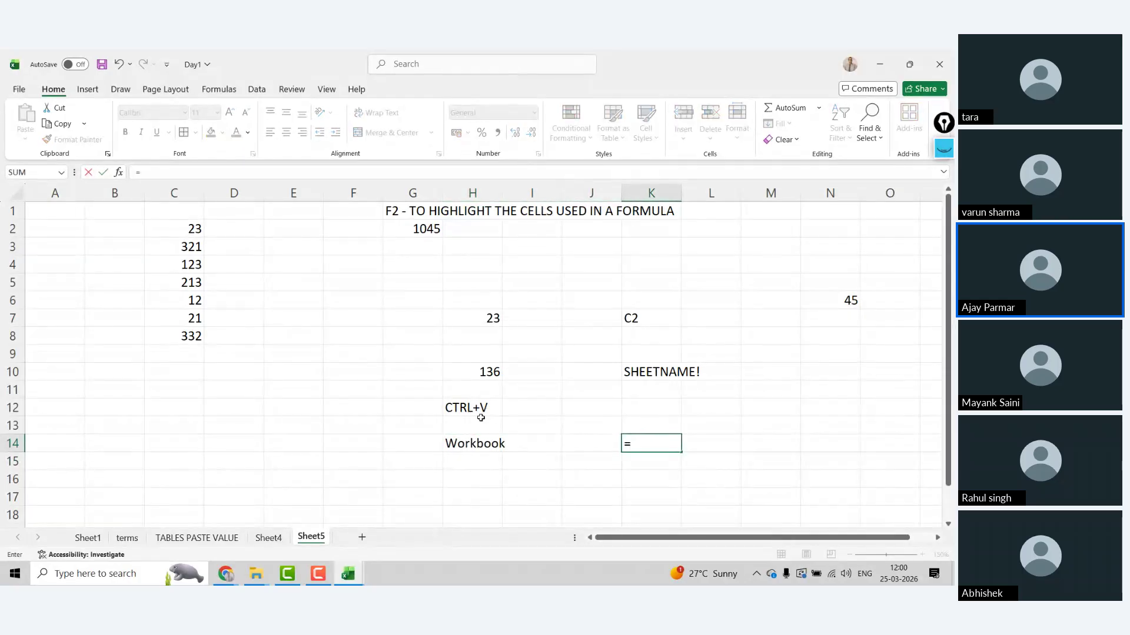
type("A1")
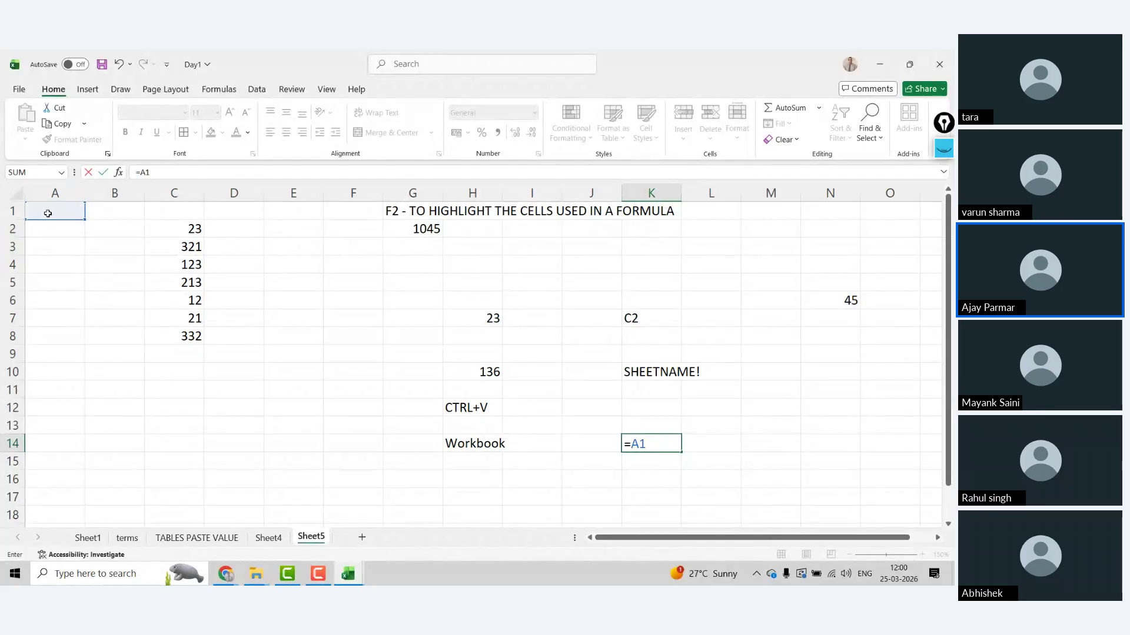
key("ctrl+Return")
key("Left")
key("Left")
key("Left")
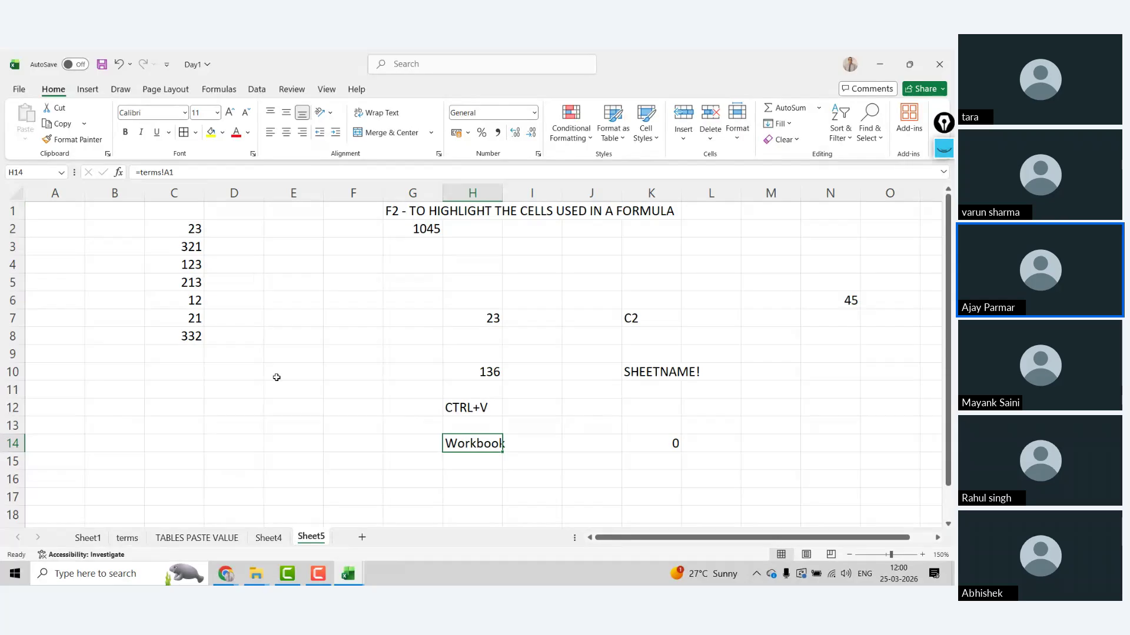
left_click(195, 284)
key("Up")
key("Up")
key("Up")
key("Up")
key("Left")
key("Left")
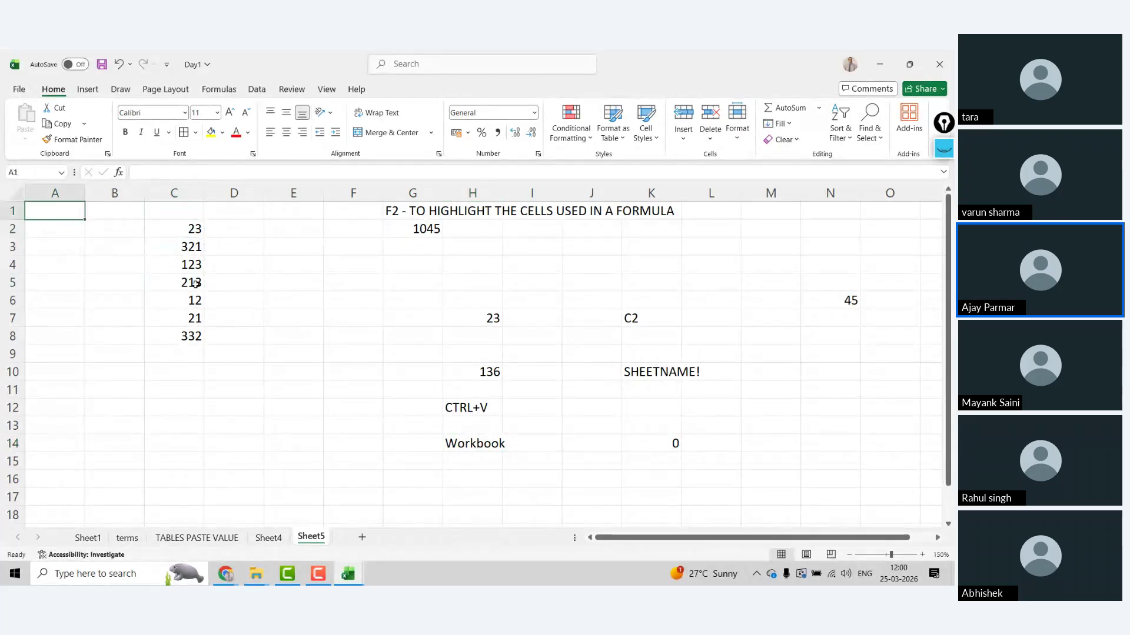
key("Right")
key("Right")
key("Left")
key("Left")
- Add a new worksheet after Sheet5 and set its zoom to 150%
left_click(363, 539)
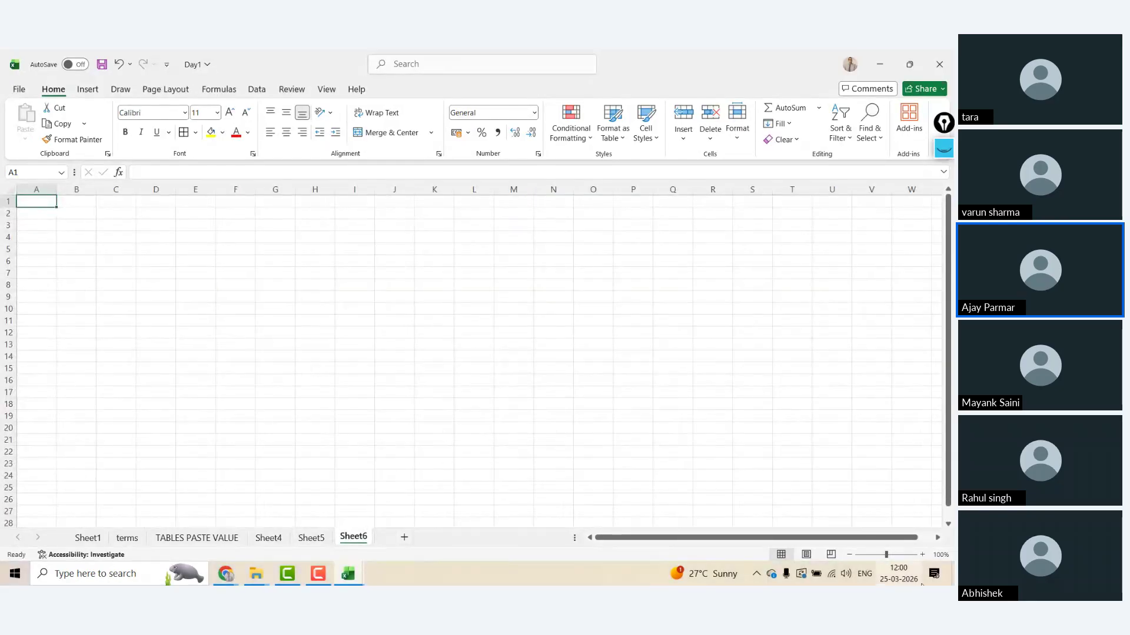
left_click(922, 555)
left_click(922, 556)
left_click(922, 556)
left_click(922, 555)
left_click(922, 556)
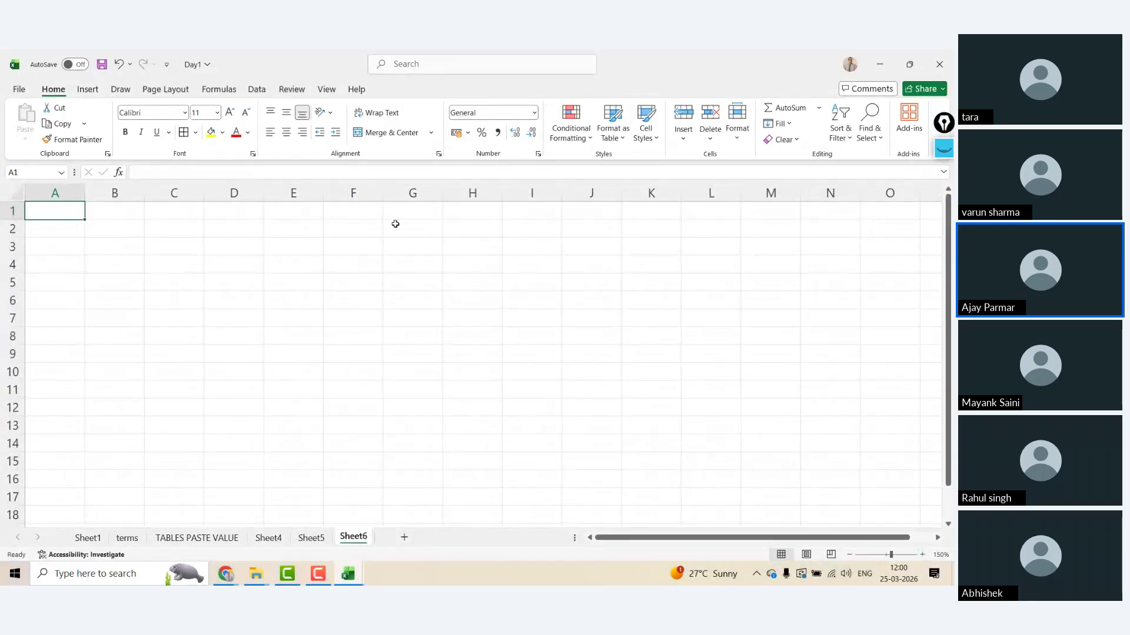
left_click(192, 237)
key("Up")
key("Left")
key("Left")
key("Right")
key("Right")
key("Right")
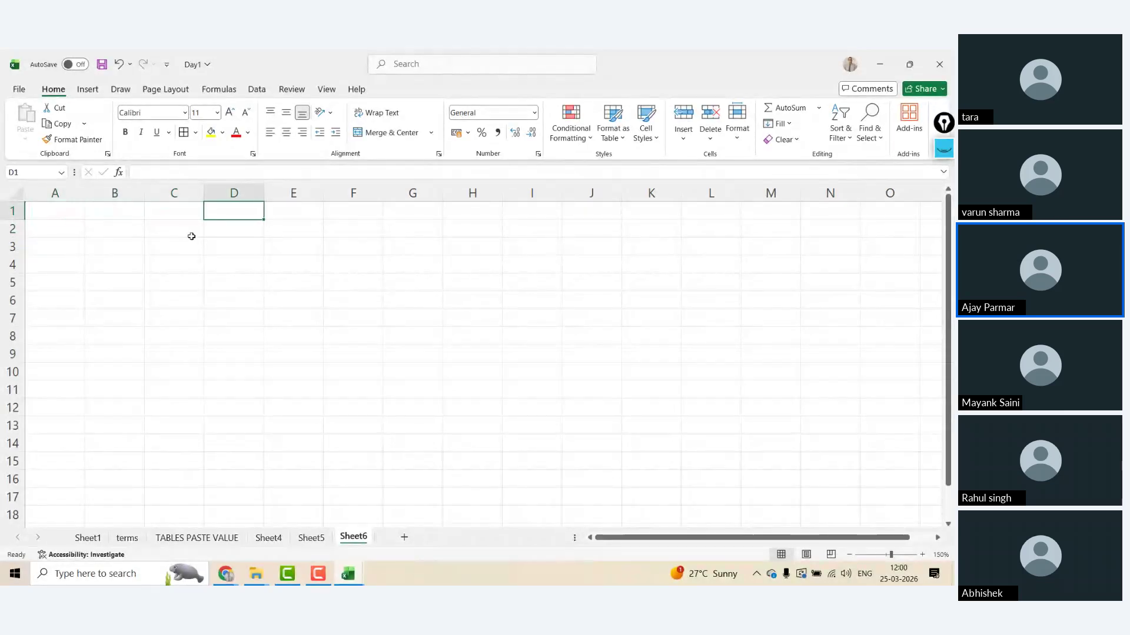
key("Right")
key("Left")
key("Left")
key("Right")
key("Right")
key("Right")
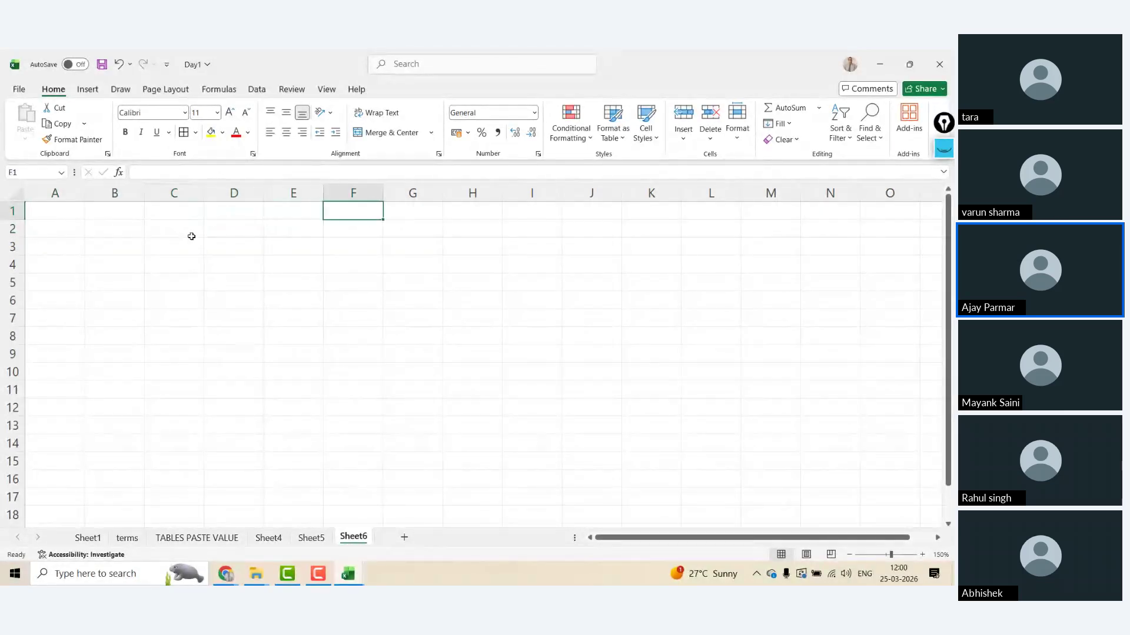
key("Right")
key("Left")
key("Left")
key("Right")
left_click(311, 537)
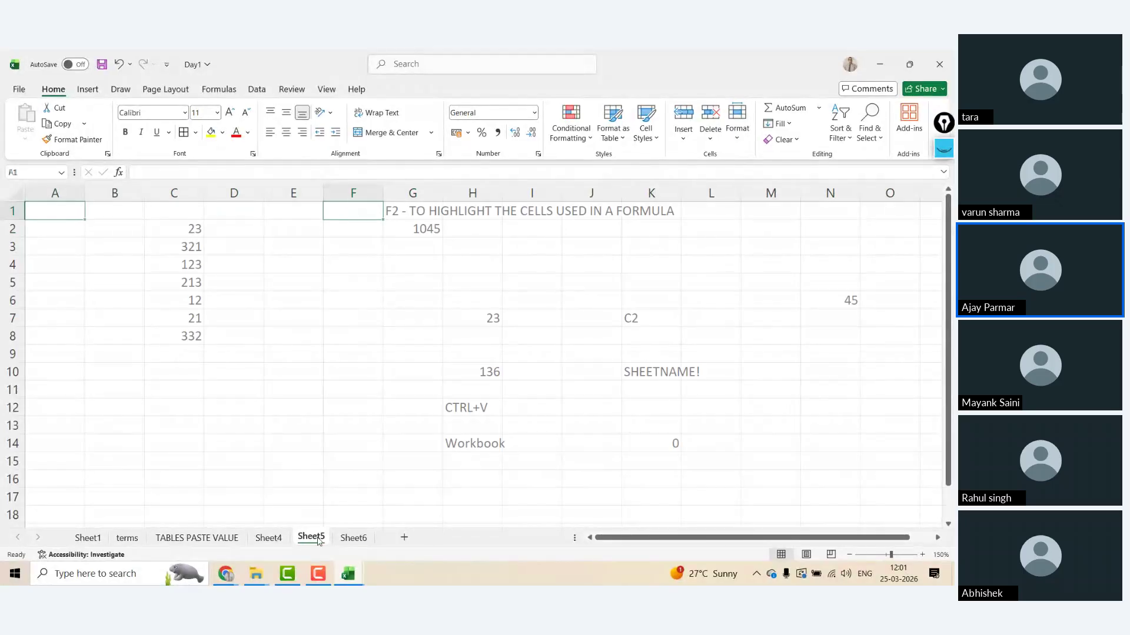
- Rename Sheet6 as VLOOKUP
left_click(359, 538)
double_click(359, 537)
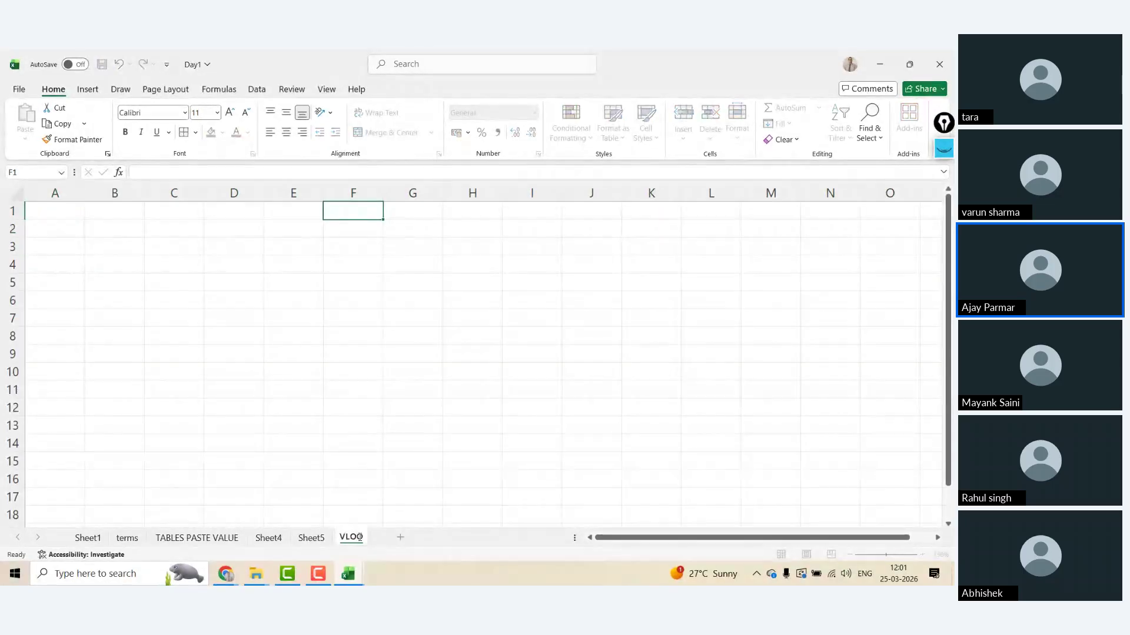
type("VLOOKUP")
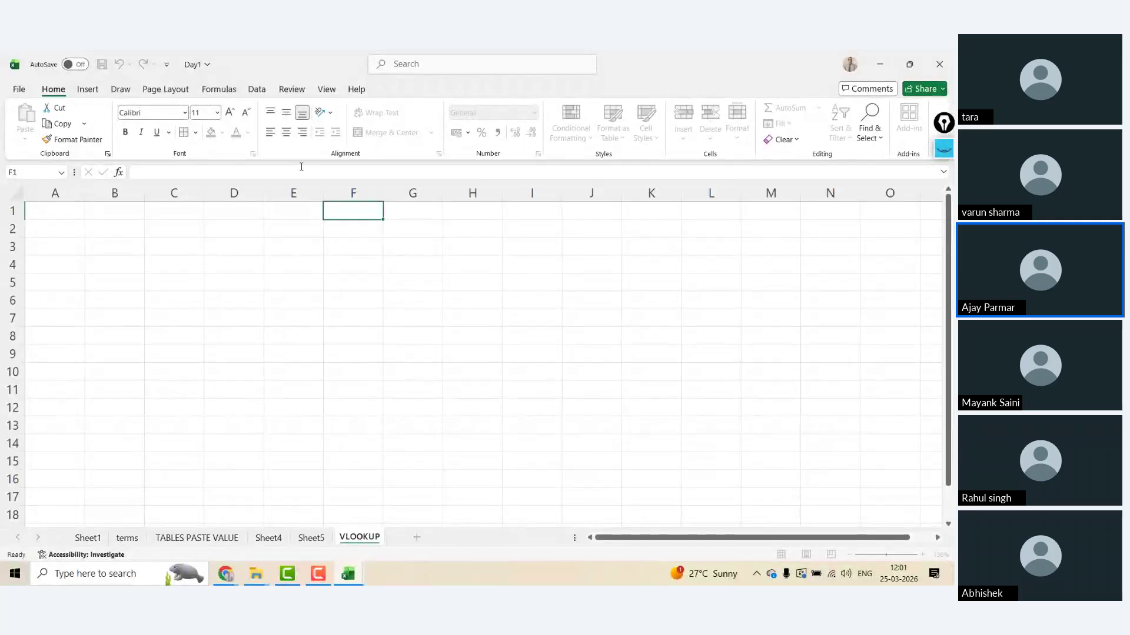
left_click(328, 197)
- Enter the title VLOOKUP in cell F1 of the new sheet and move to cell A2
key("Right")
key("Left")
type("VLO")
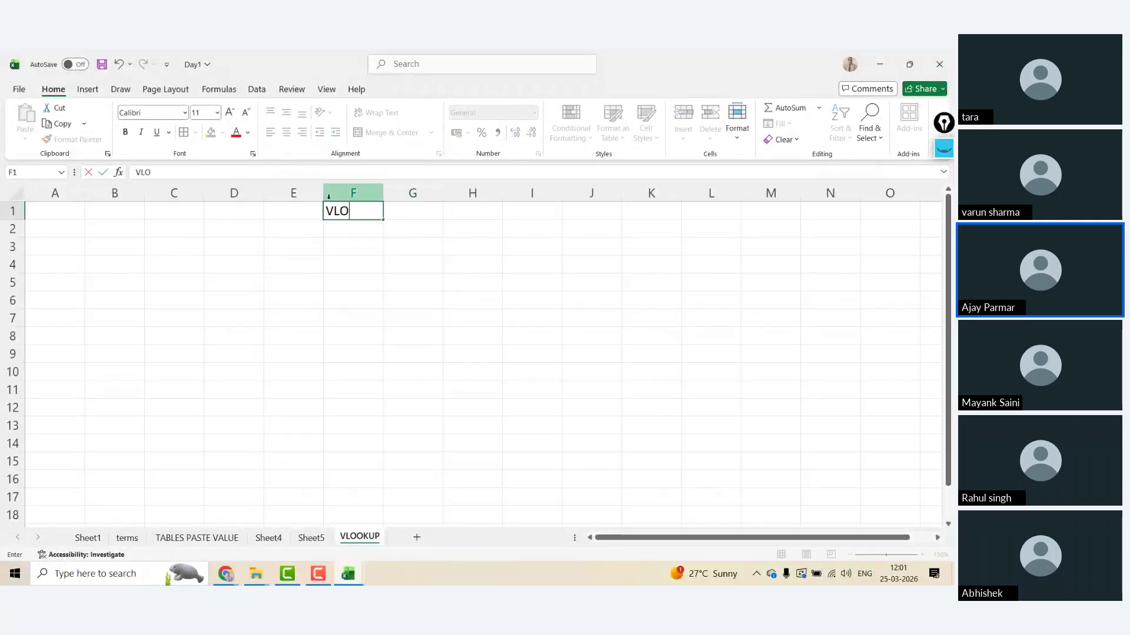
type("OKUP")
key("Left")
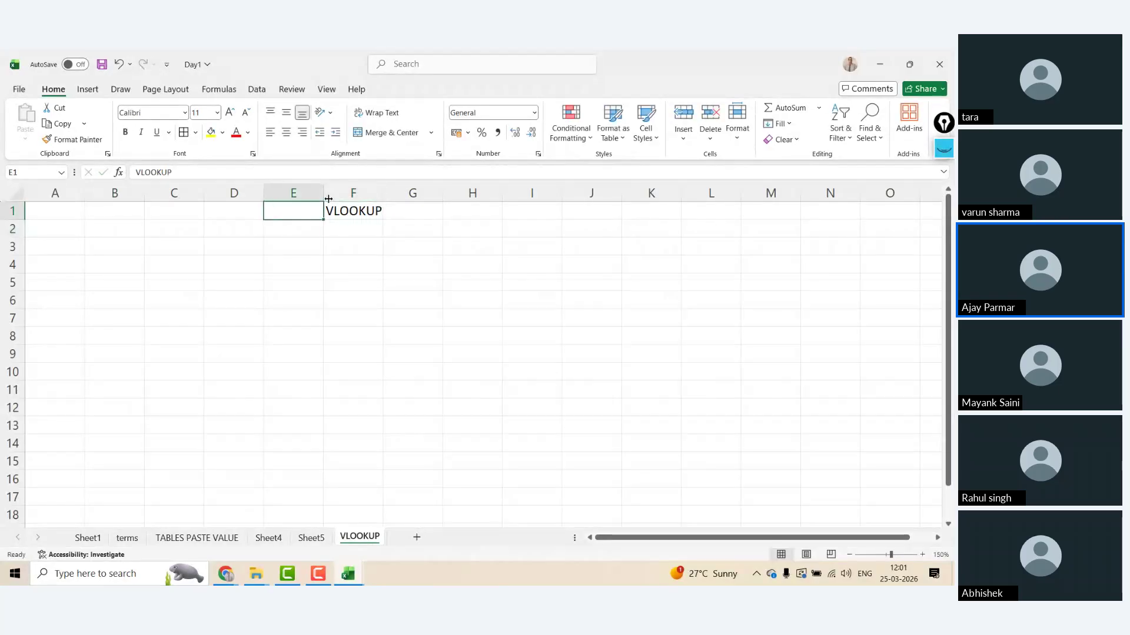
key("Left")
key("Left")
key("Left")
key("Left")
key("Down")
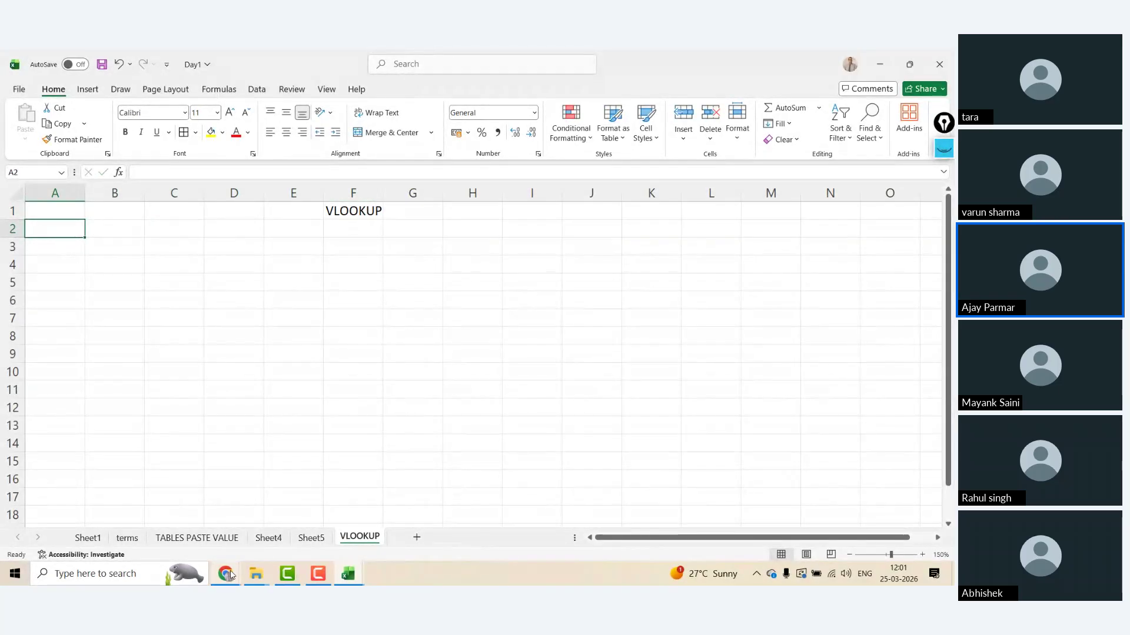
- Look up the Ctrl + End shortcut in the ChatGPT conversation in Chrome and return to the Excel workbook
mouse_move(229, 575)
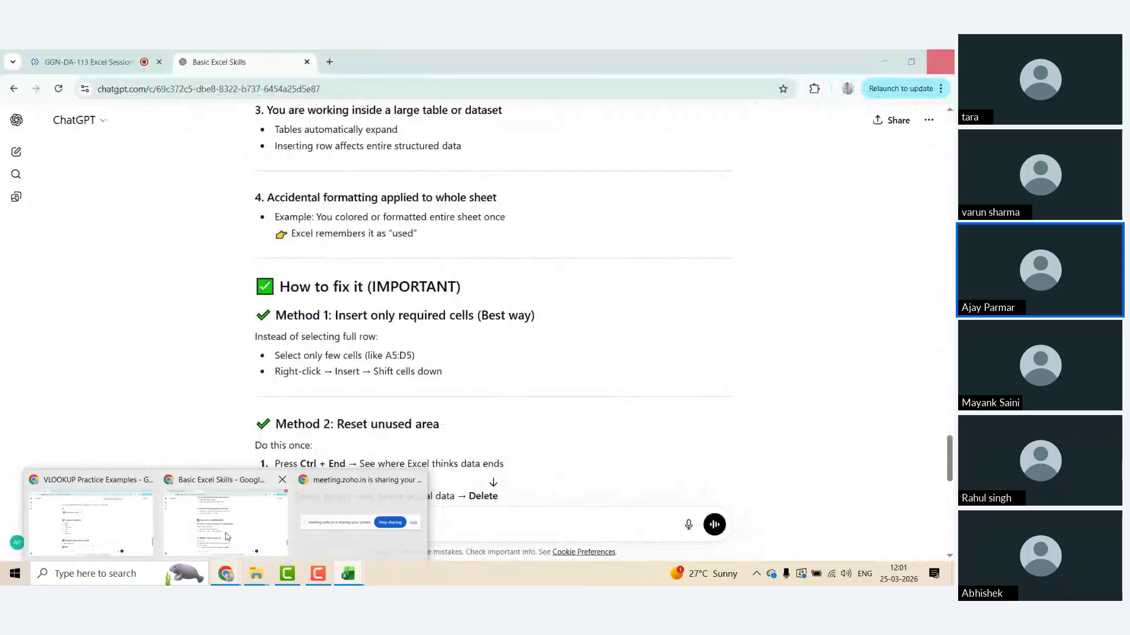
left_click(227, 537)
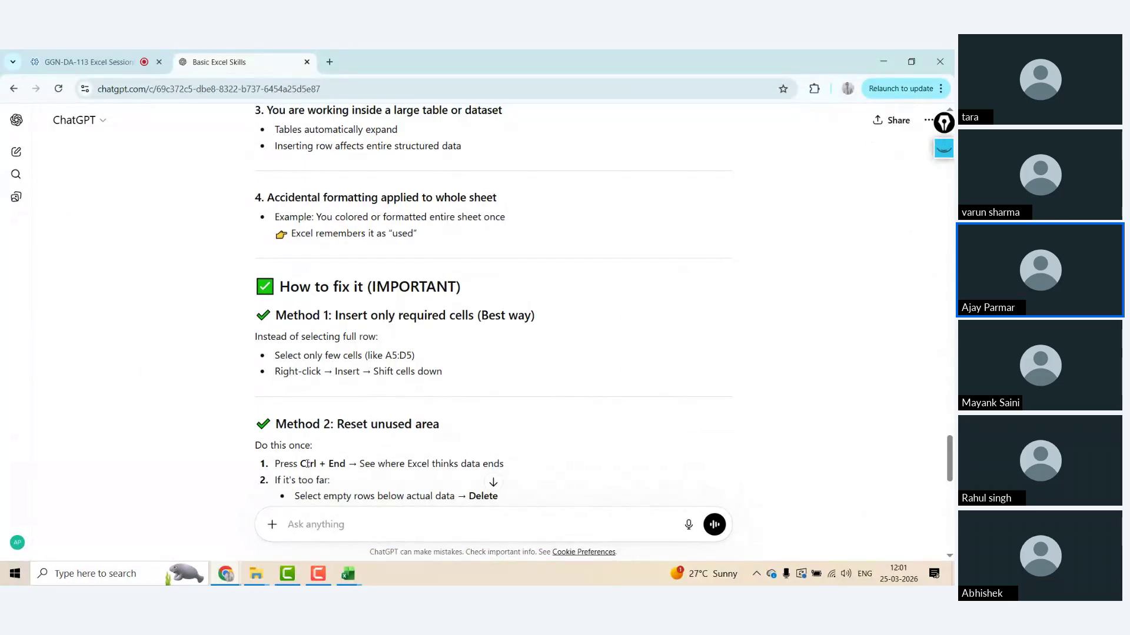
left_click_drag(332, 464, 300, 465)
key("alt+Tab")
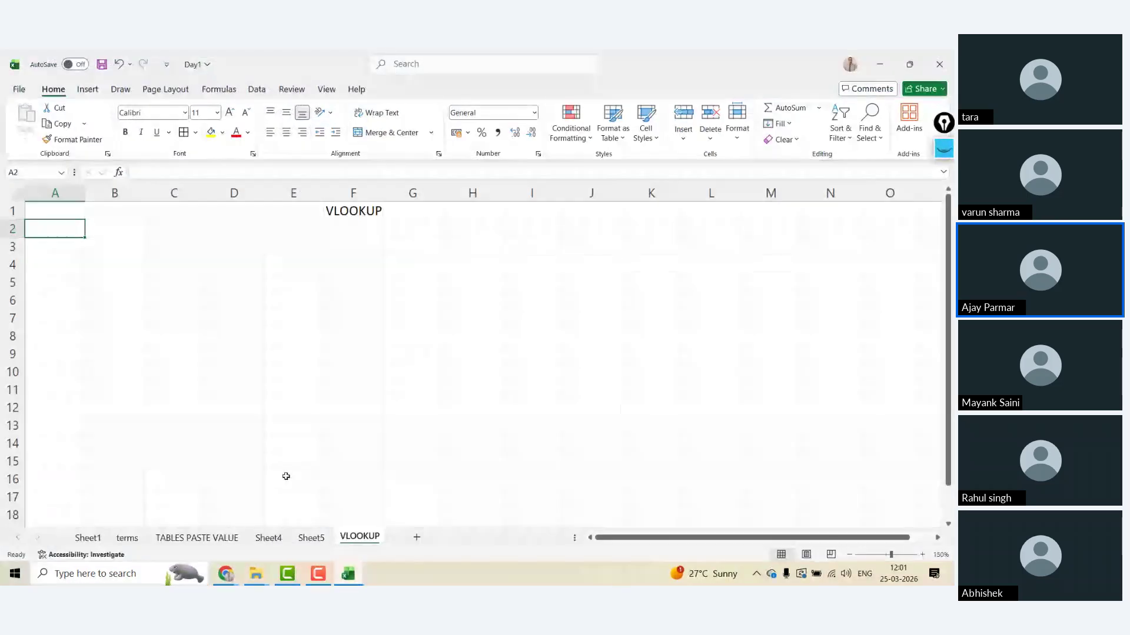
- Insert a new row above the CTRL+C entry in the shortcut list on the terms sheet
left_click(88, 537)
left_click(127, 538)
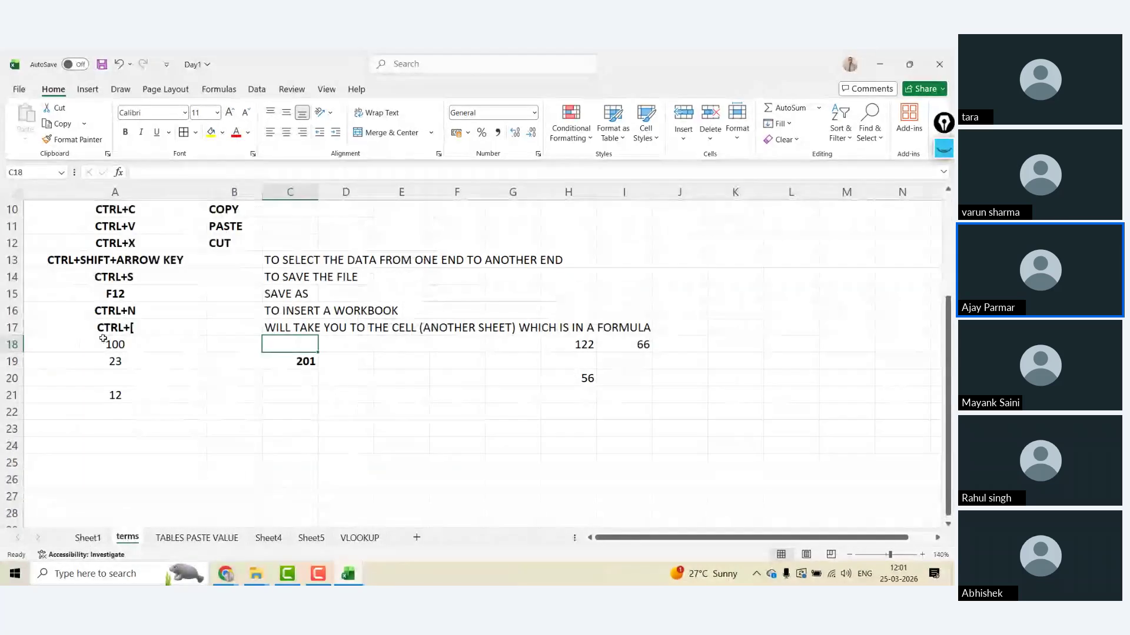
left_click(103, 339)
key("Up")
key("Up")
key("Up")
key("Up")
key("Up")
key("Up")
key("Up")
key("Up")
key("Up")
key("Up")
key("Up")
key("Up")
key("Up")
key("Up")
key("Up")
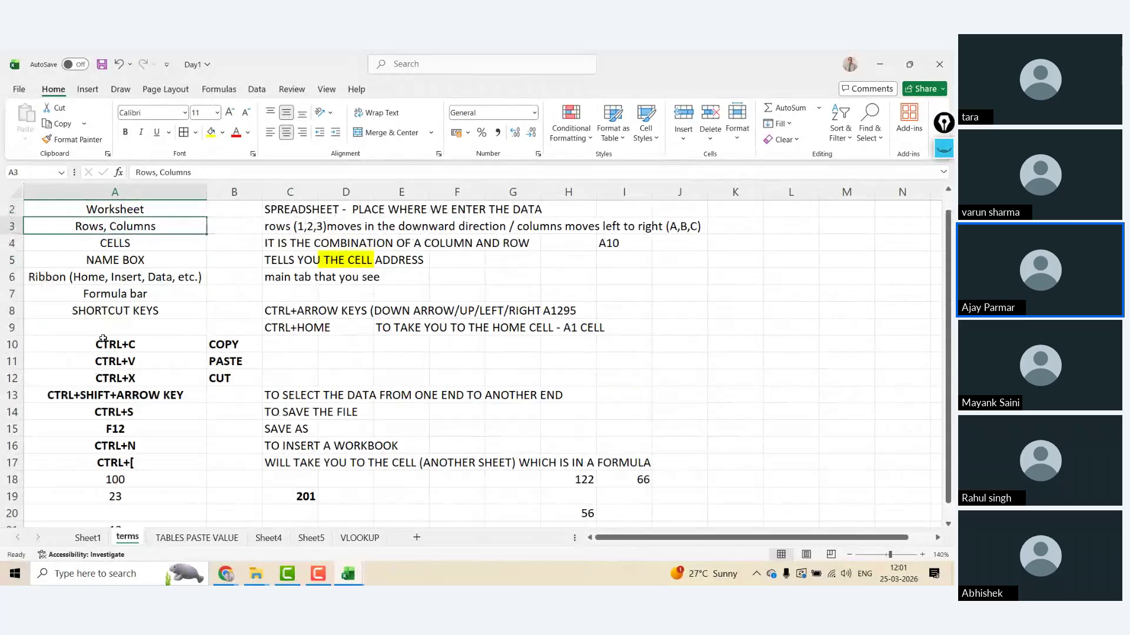
key("Right")
key("Right")
key("Down")
key("Down")
key("Down")
key("Down")
key("Down")
key("Down")
key("Down")
key("Left")
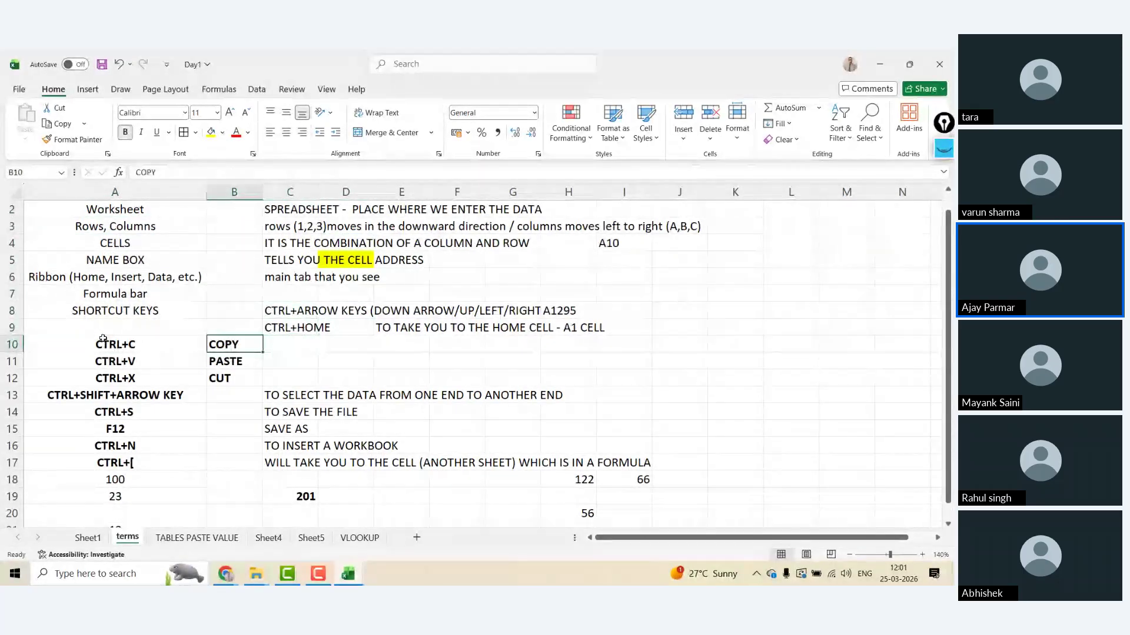
key("Right")
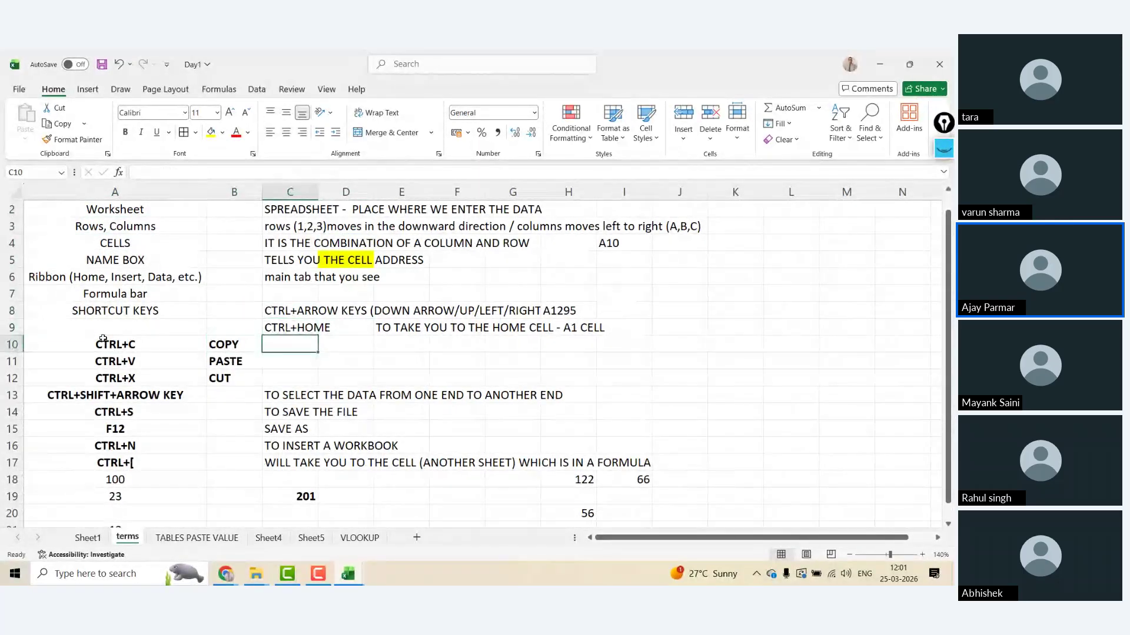
key("alt+i")
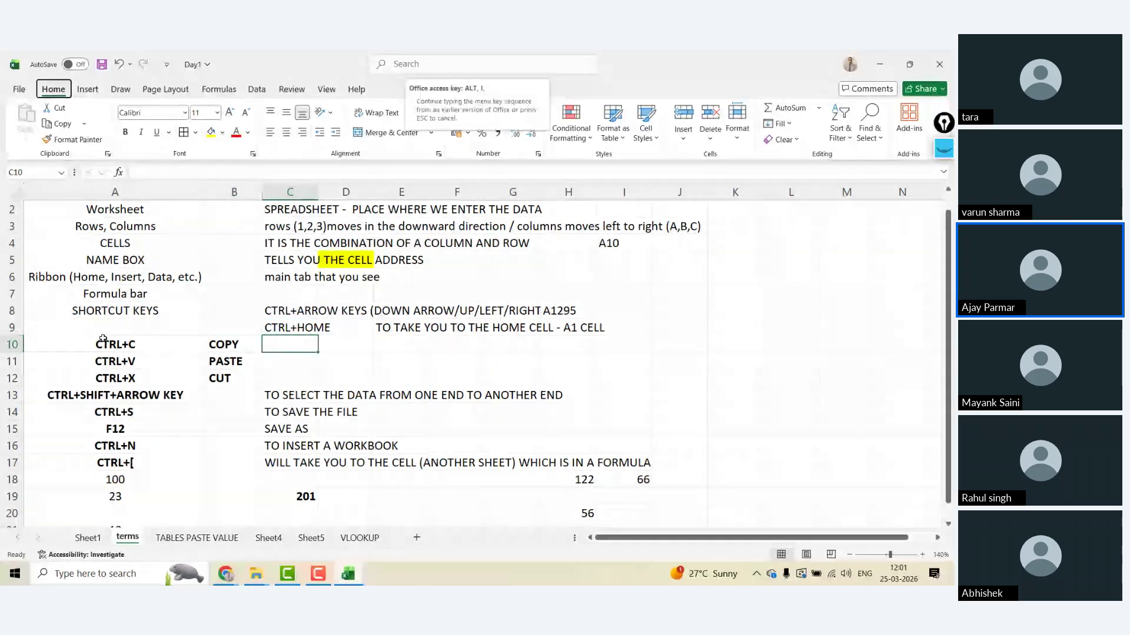
type("rC")
- Enter the shortcut CTRL+END in cell C10, below CTRL+HOME, and save the workbook
type("T")
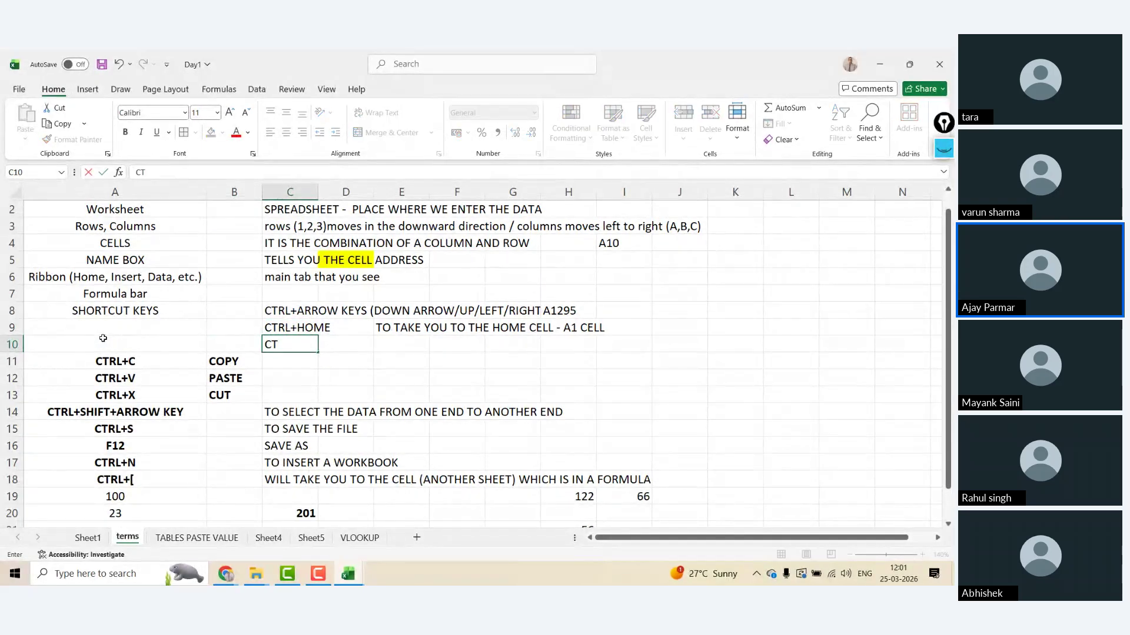
type("RL+END")
key("ctrl+Return")
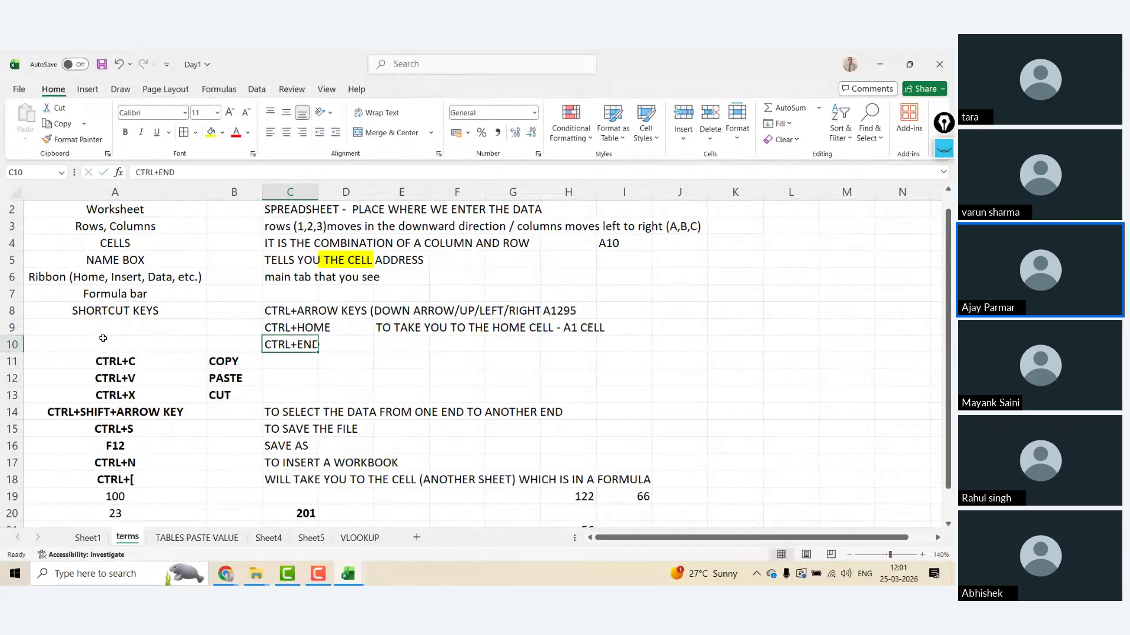
key("ctrl+s")
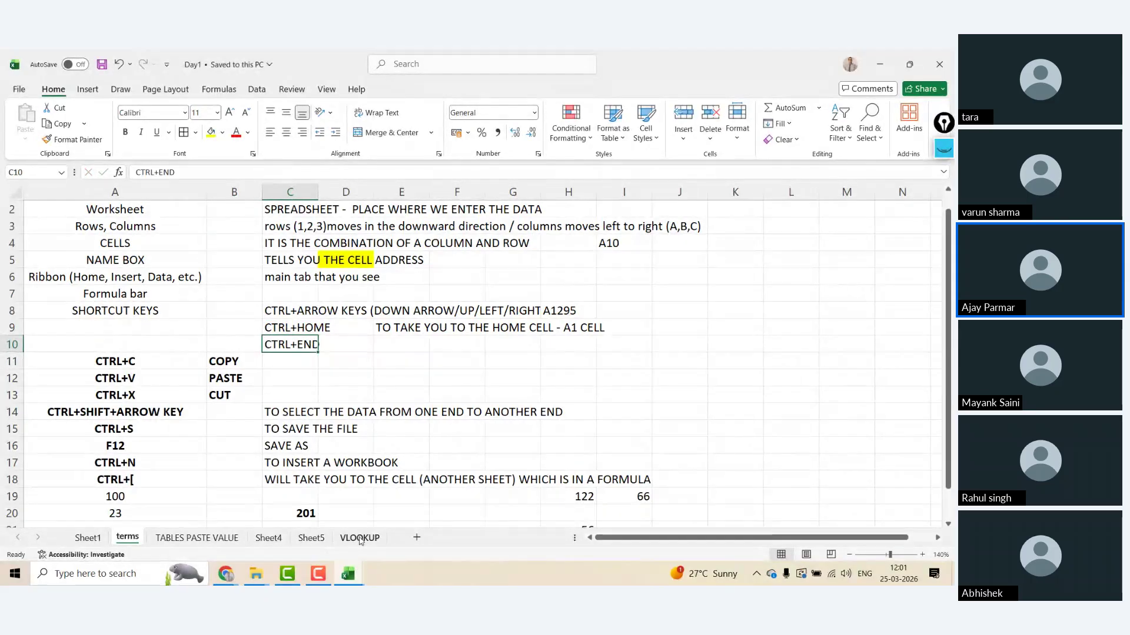
- On the TABLES PASTE VALUE sheet, jump between the student table's edges, the home cell A1 and the last used cell
left_click(360, 538)
left_click(196, 538)
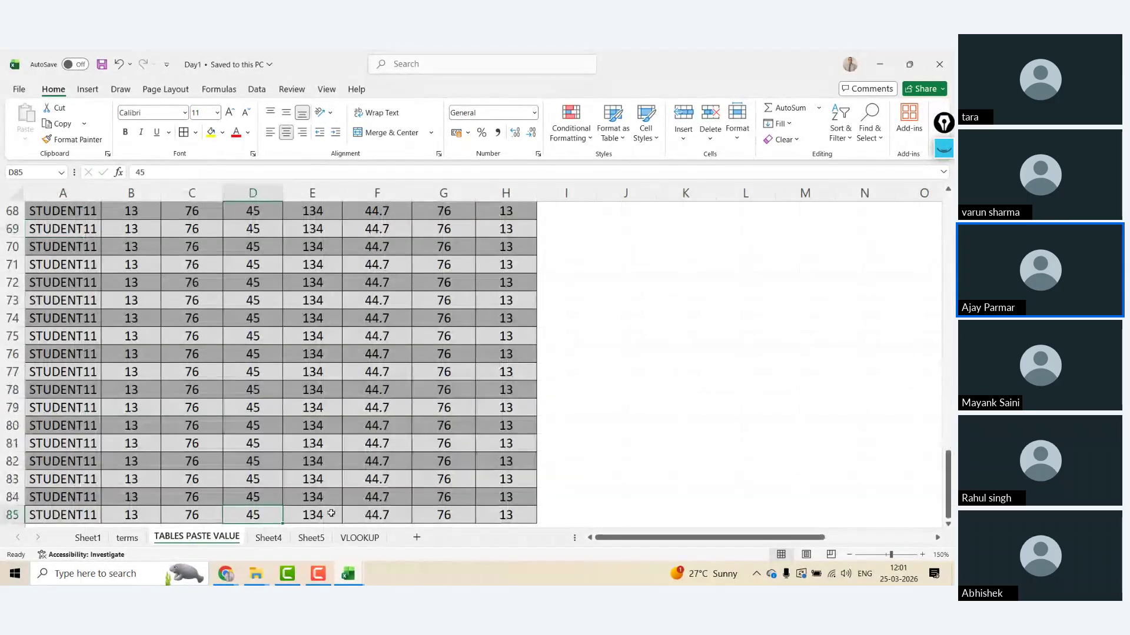
left_click(346, 370)
key("ctrl+Up")
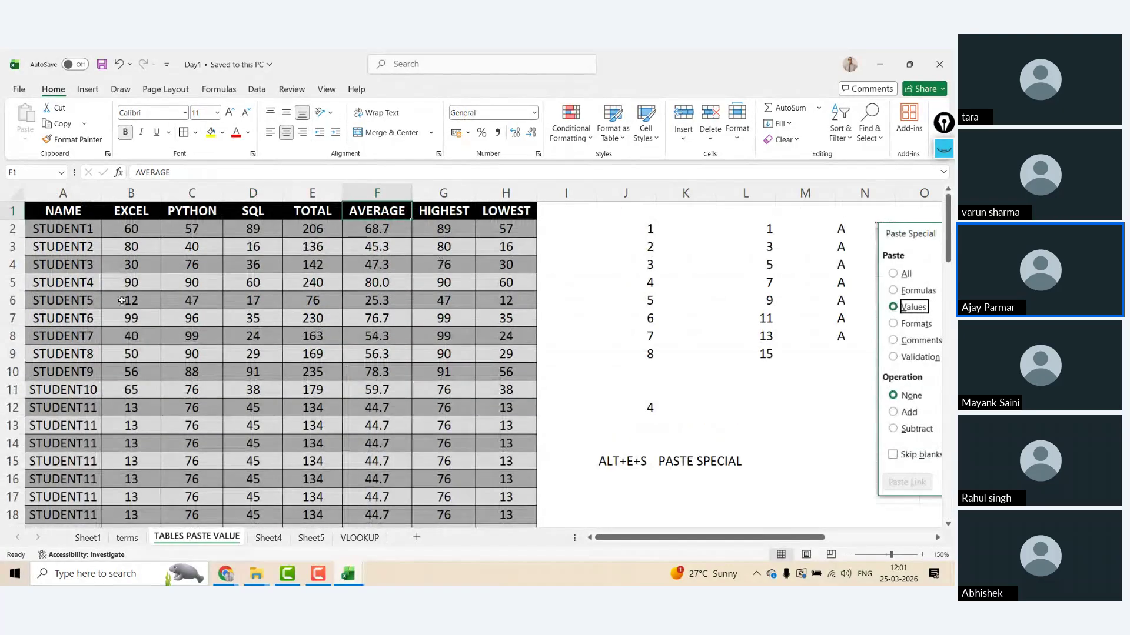
left_click(57, 218)
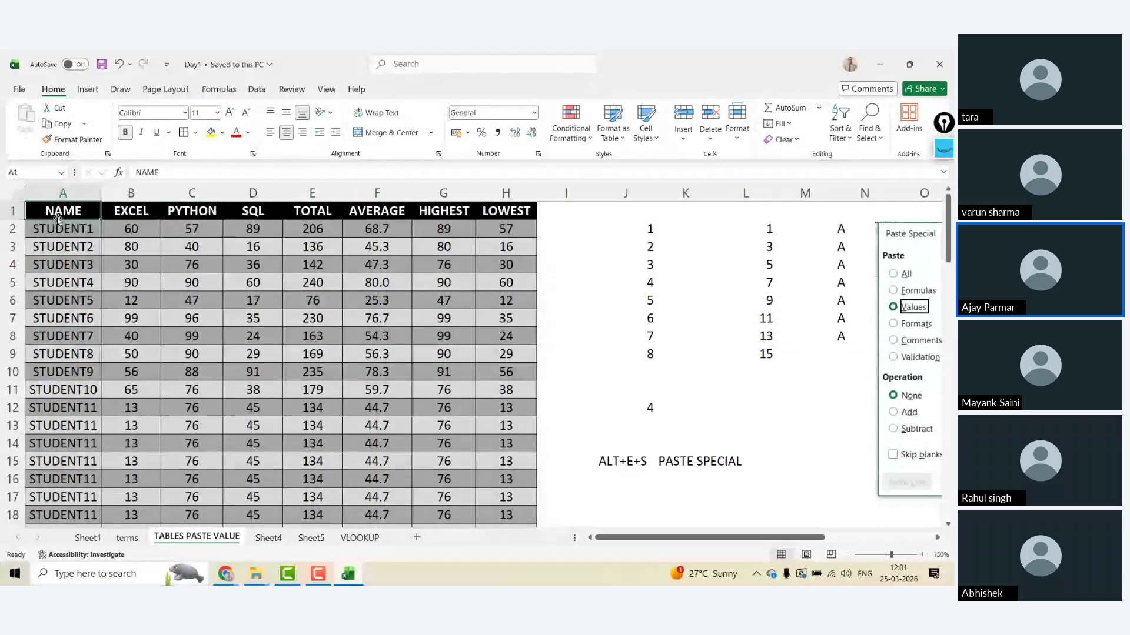
key("ctrl+Down")
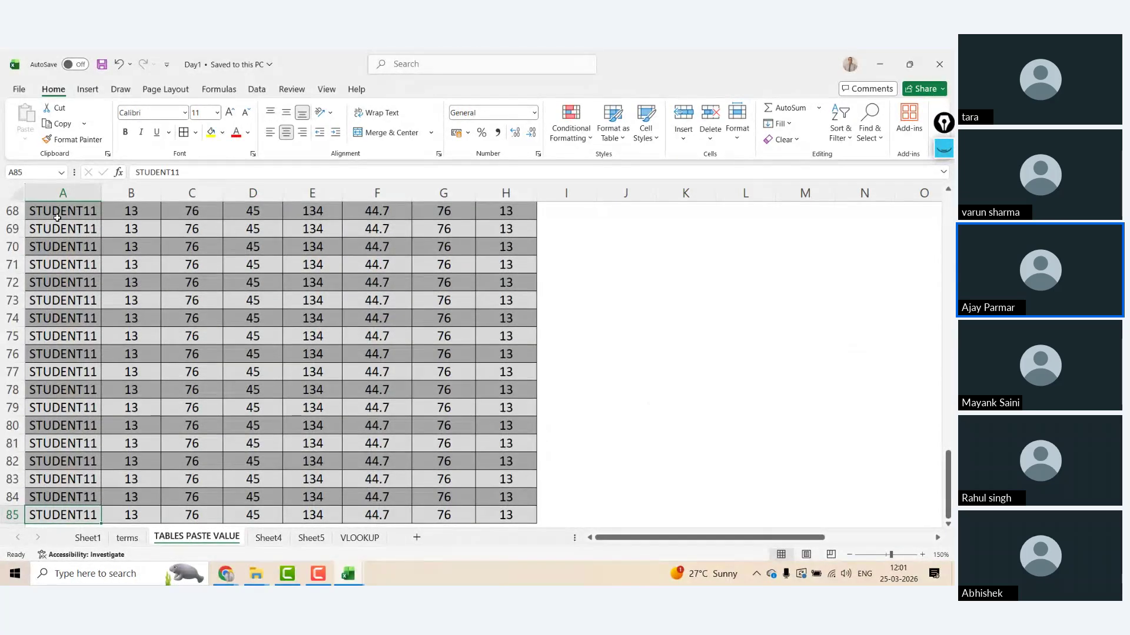
key("ctrl+Right")
key("ctrl+Home")
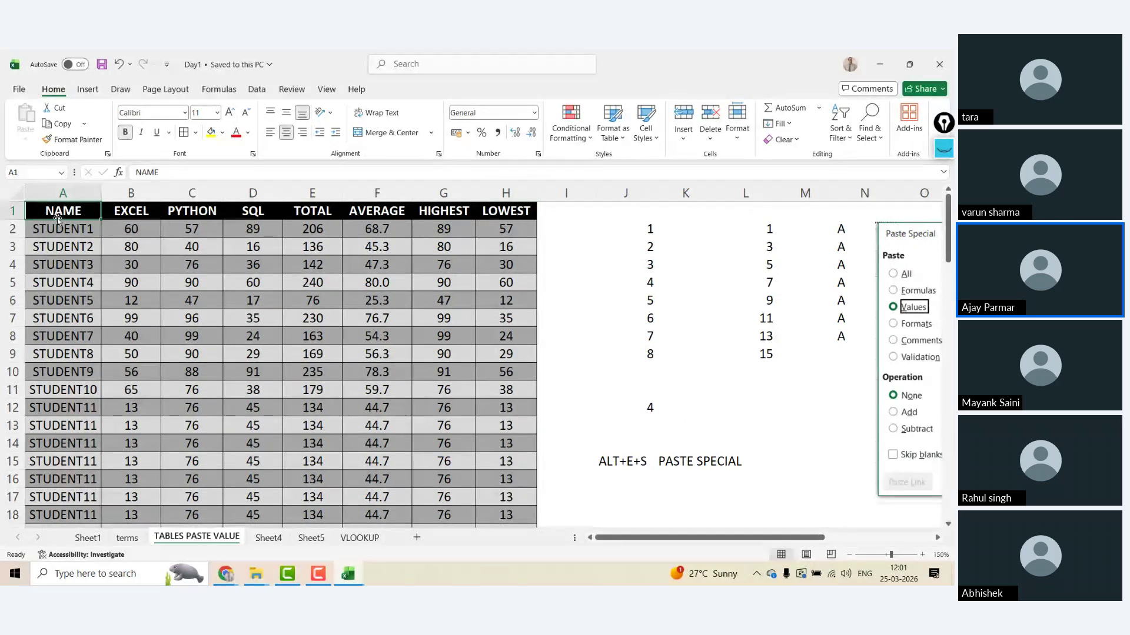
key("ctrl+End")
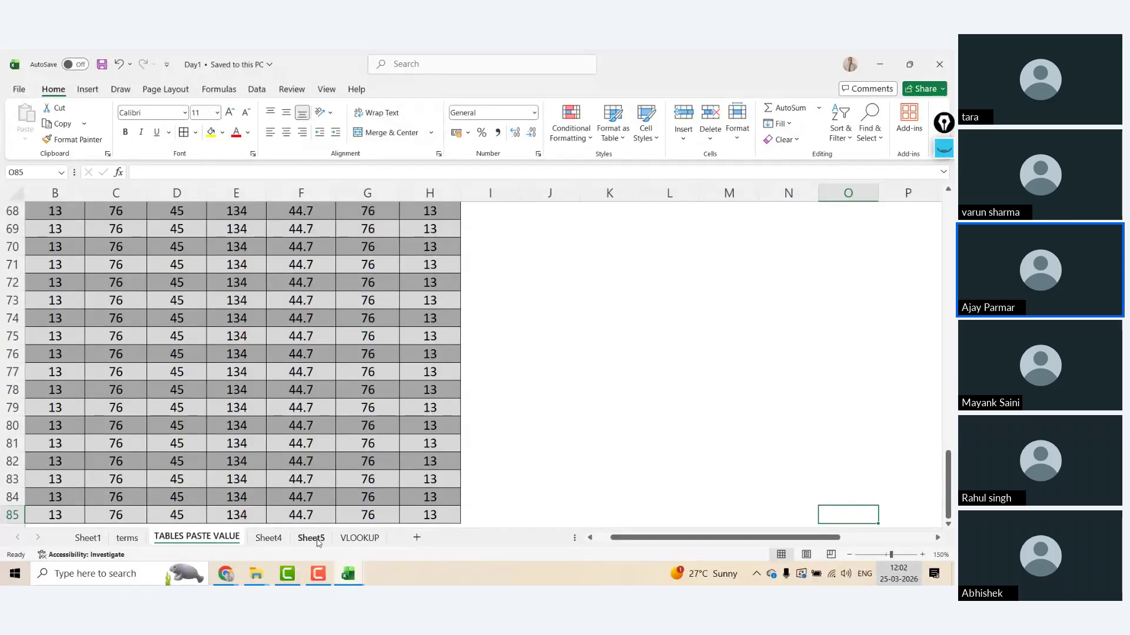
- Examine how far Sheet5's data extends by moving from A1 across to column N and down past row 14
left_click(311, 538)
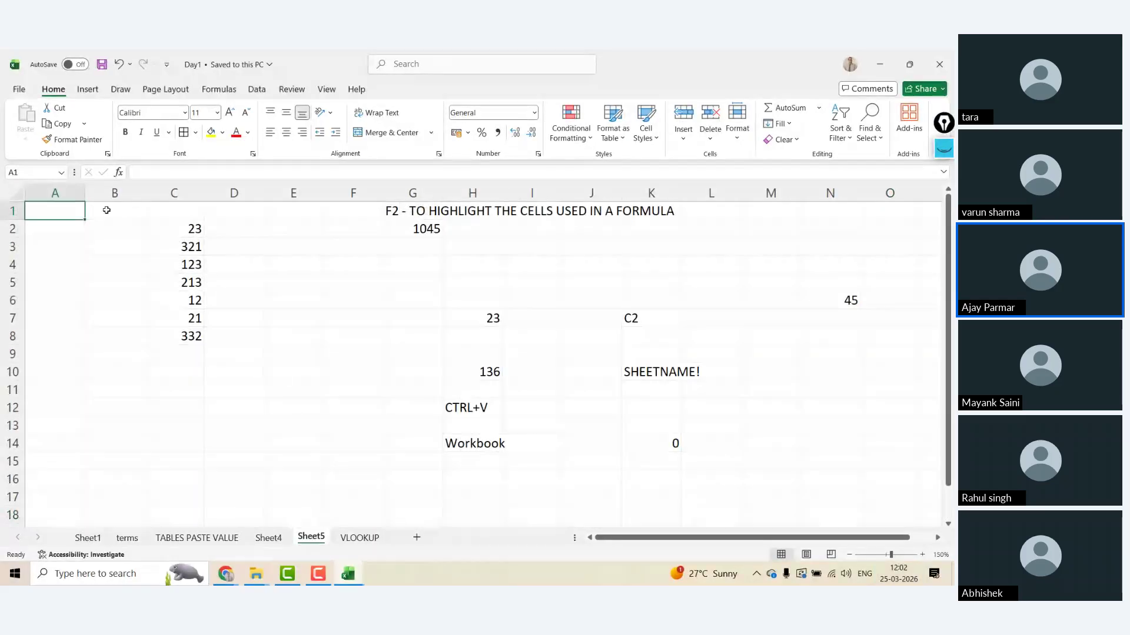
key("Right")
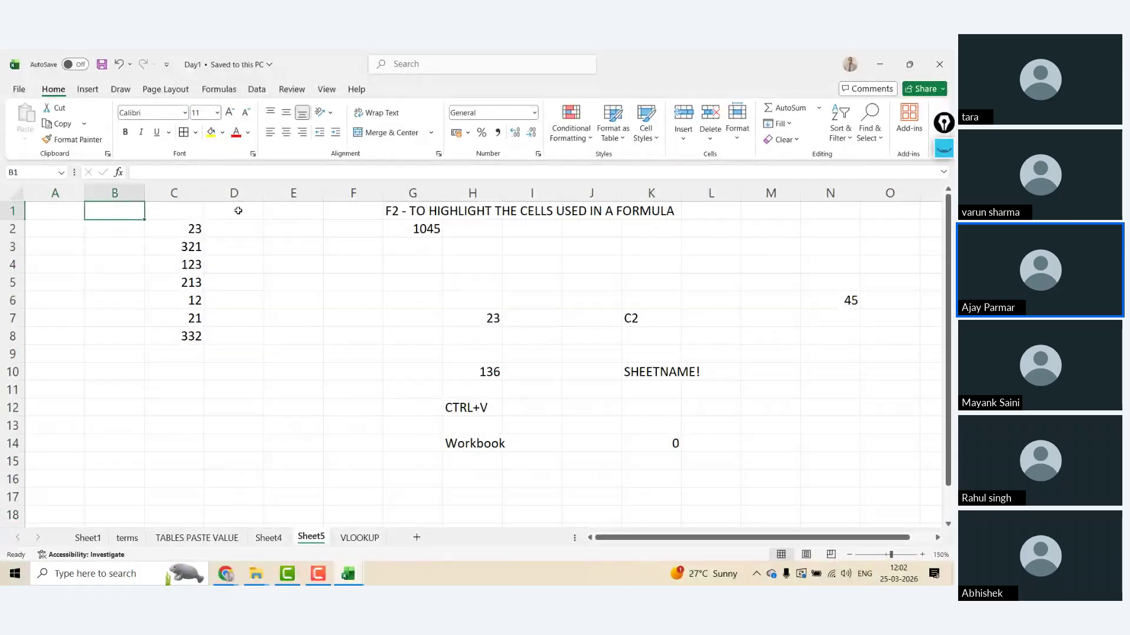
key("Left")
key("Right")
key("Right")
key("Right")
key("Right")
key("Right")
key("Right")
key("Right")
key("Right")
key("Right")
key("Right")
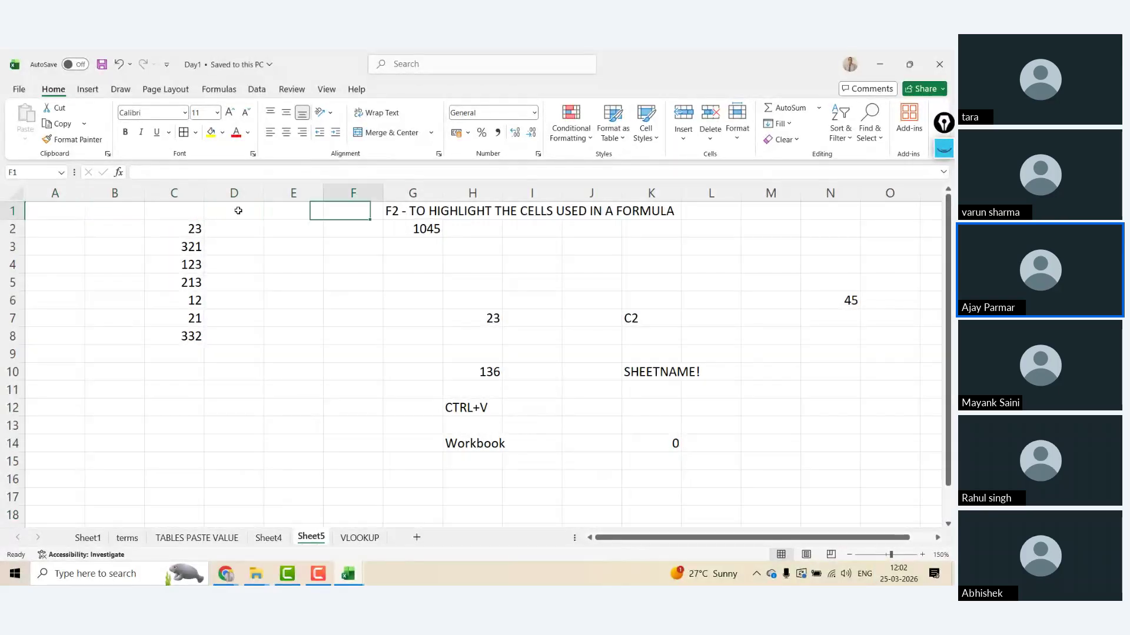
key("Right")
key("Right")
key("Right")
key("Down")
key("Down")
key("Down")
key("Down")
key("Down")
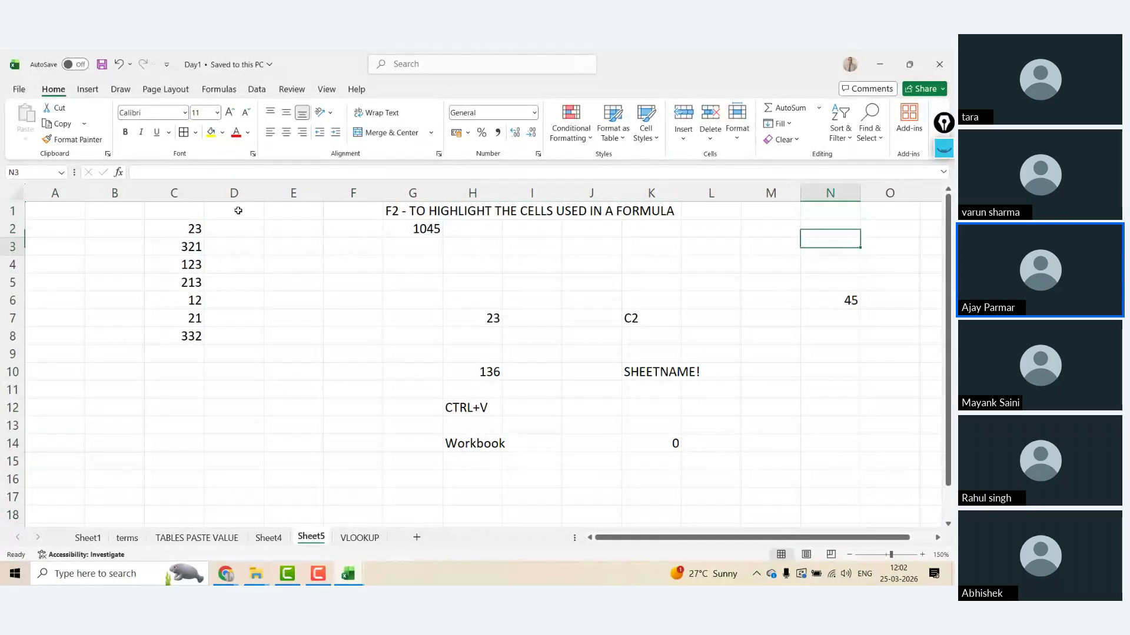
key("Down")
key("Down")
key("Down")
key("Down")
key("Down")
key("Down")
key("Down")
key("Down")
key("Down")
key("Down")
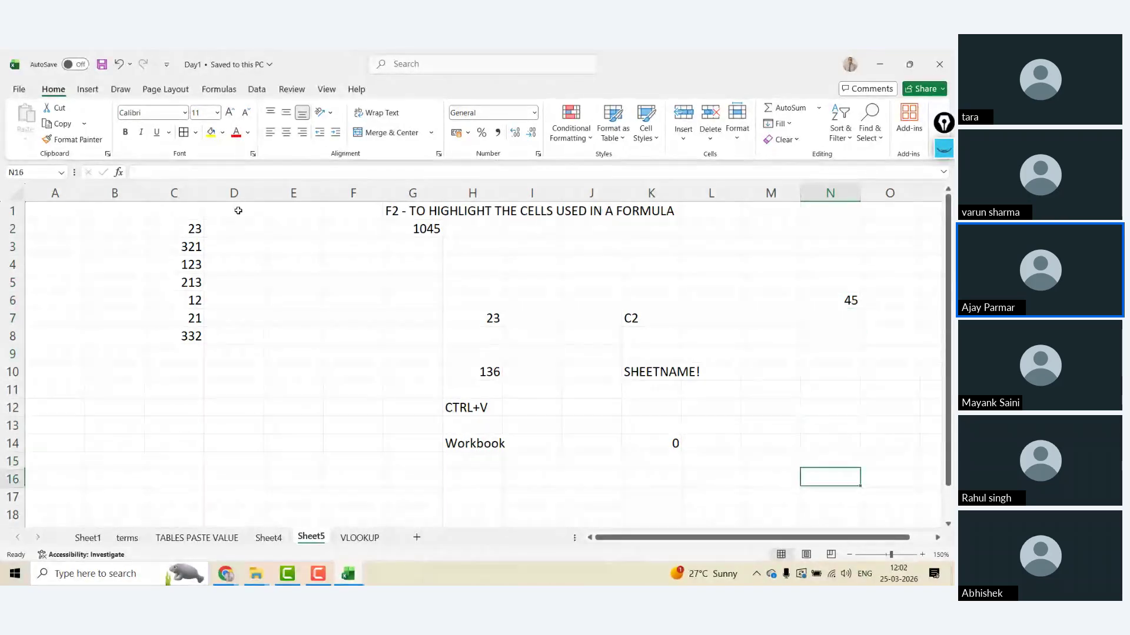
key("Up")
key("Left")
key("Left")
key("Left")
key("Up")
key("Right")
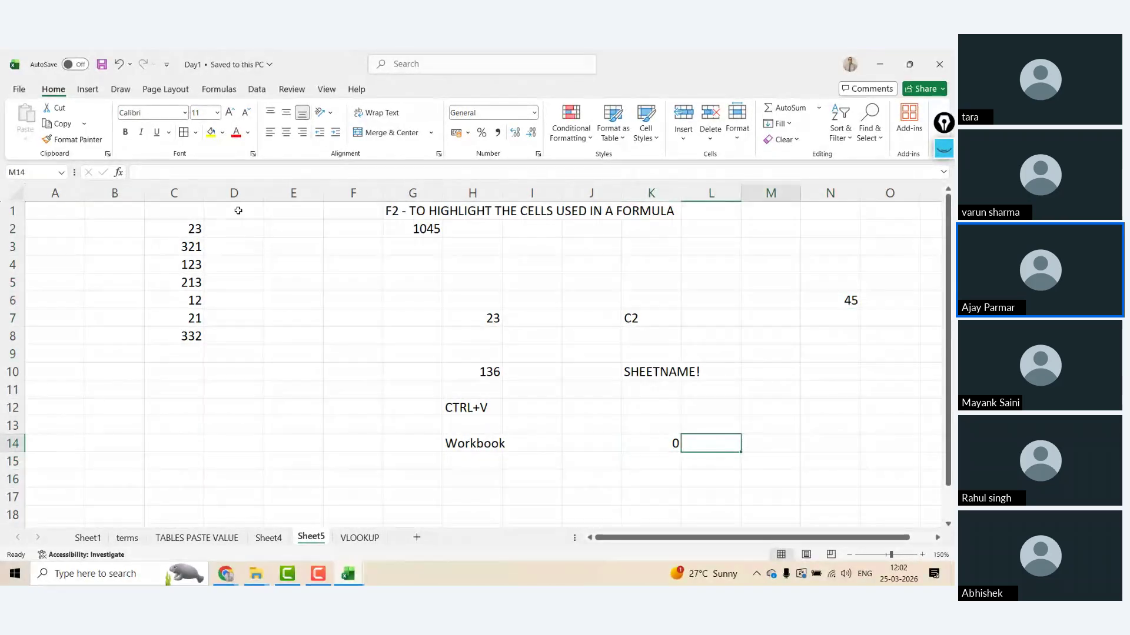
key("Right")
key("Right")
key("Down")
key("Down")
key("Down")
key("Down")
key("Down")
key("Down")
key("Down")
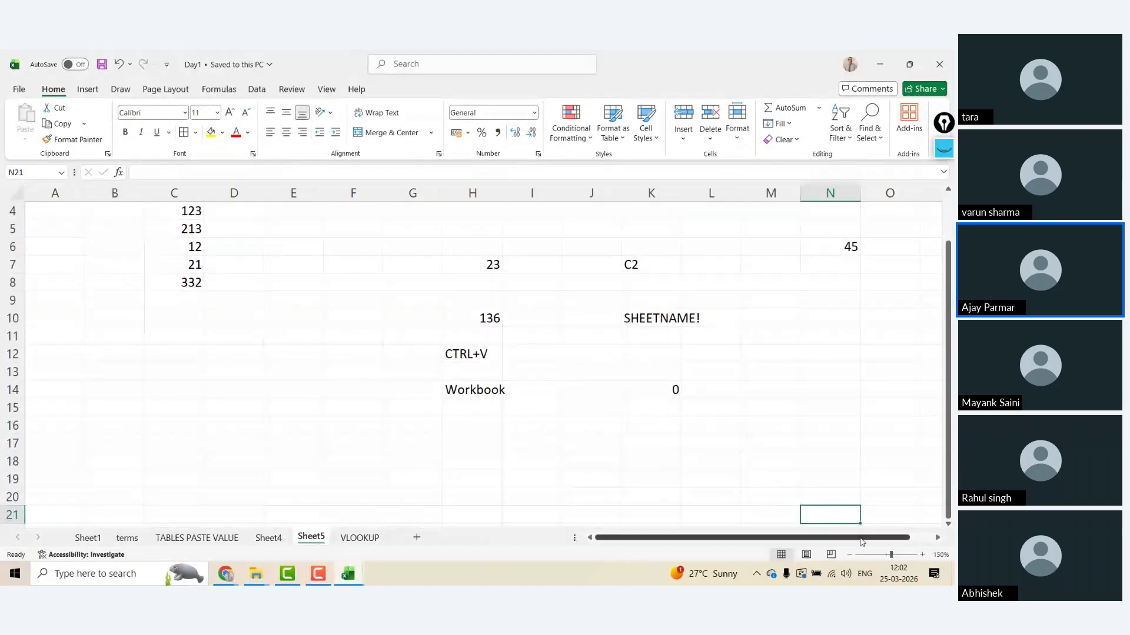
- Zoom Sheet5 out to 110% and trace from N6 down to row 14 and across to K14
left_click(850, 555)
left_click(850, 555)
left_click(850, 555)
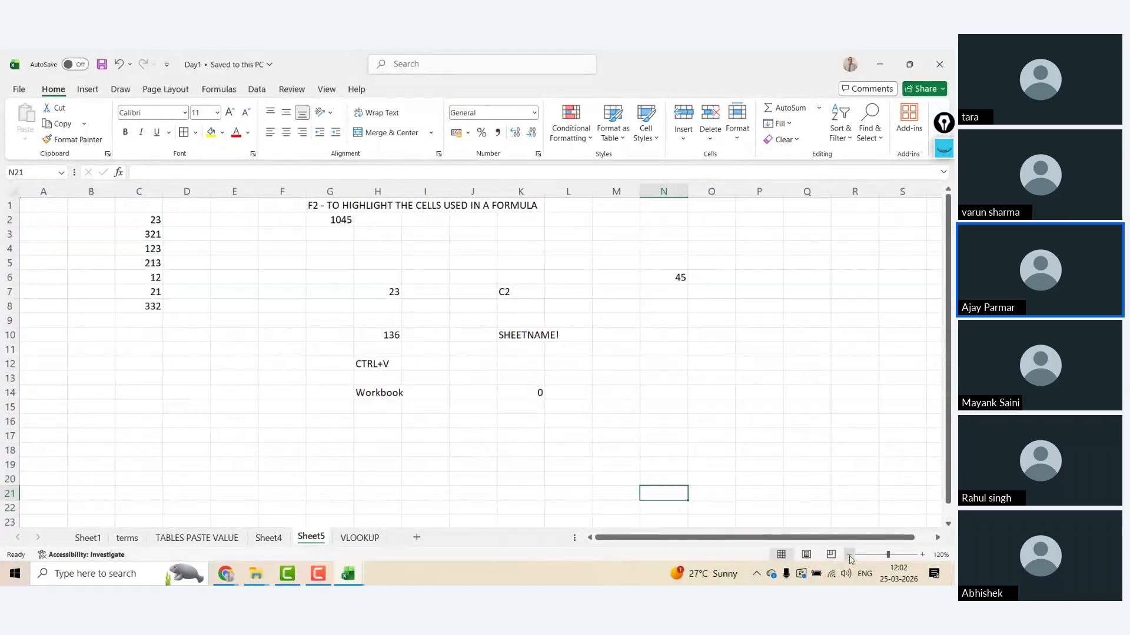
left_click(849, 556)
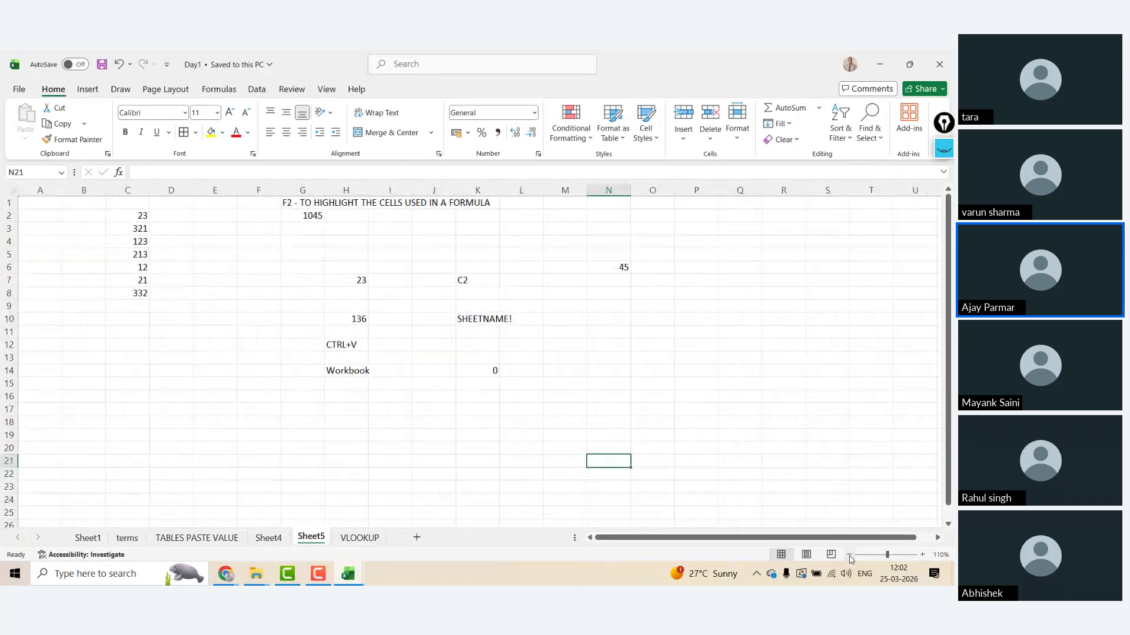
left_click(616, 269)
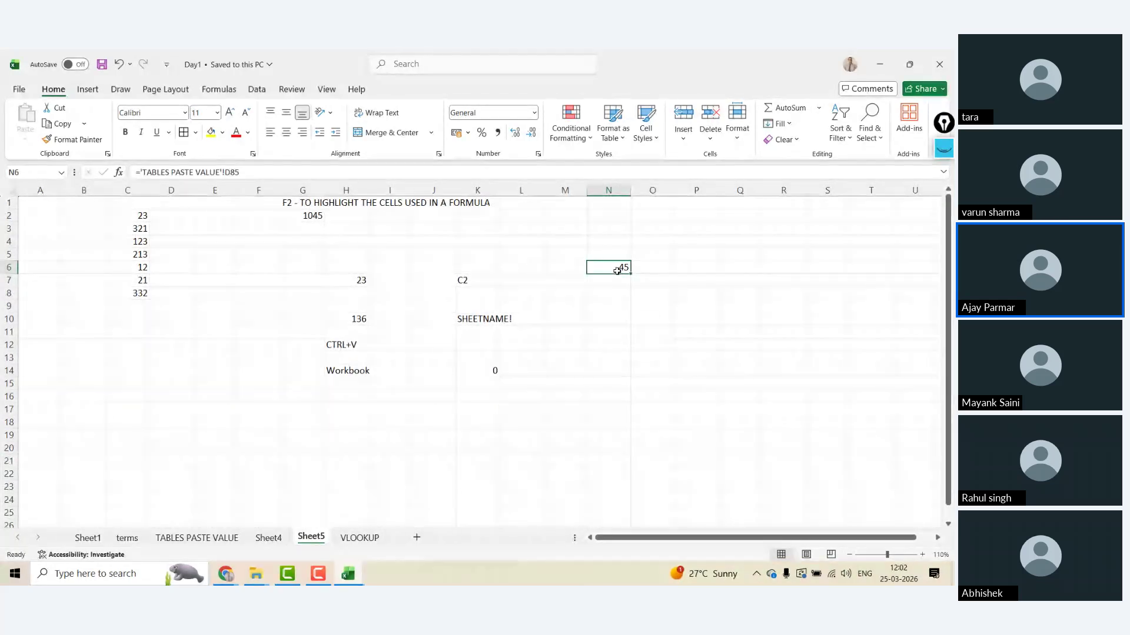
key("Down")
key("Down")
key("Down")
key("Down")
key("Down")
key("Down")
key("Down")
key("Down")
key("Left")
key("Left")
key("Left")
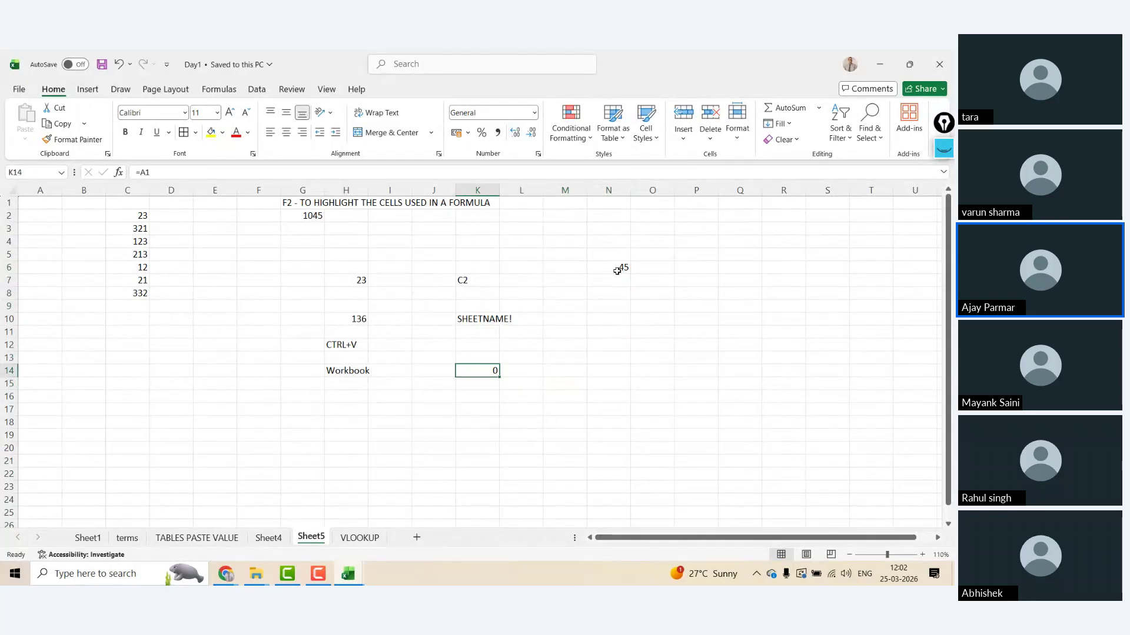
- Fill cell N14 with yellow and select column N together with row 14 to show where they intersect
left_click(158, 244)
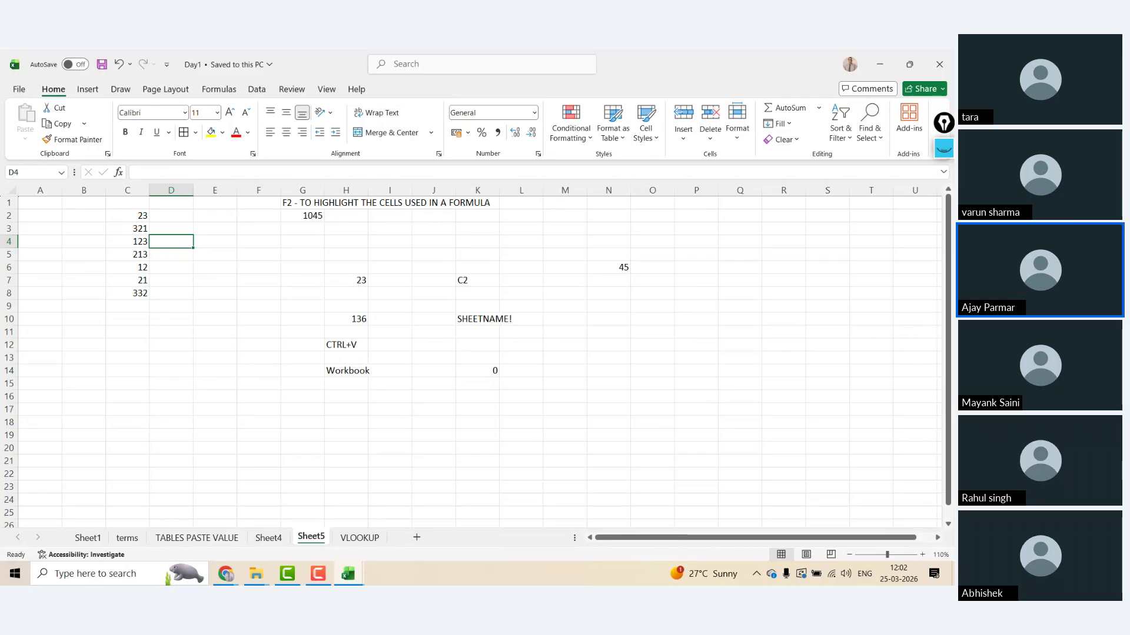
left_click(607, 371)
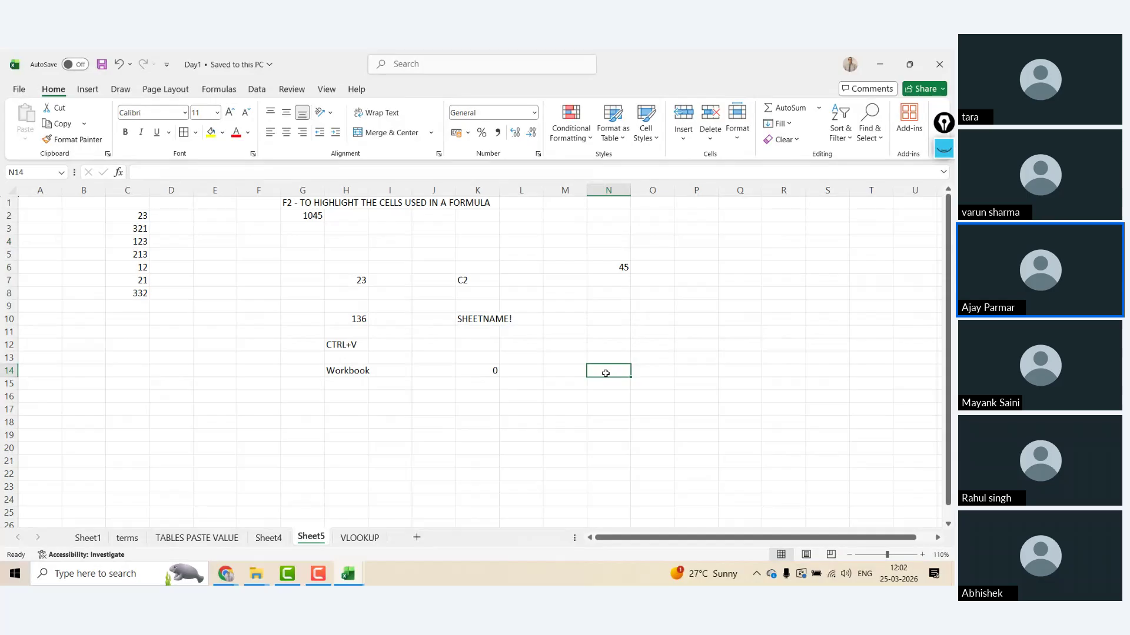
key("F4")
left_click(610, 191)
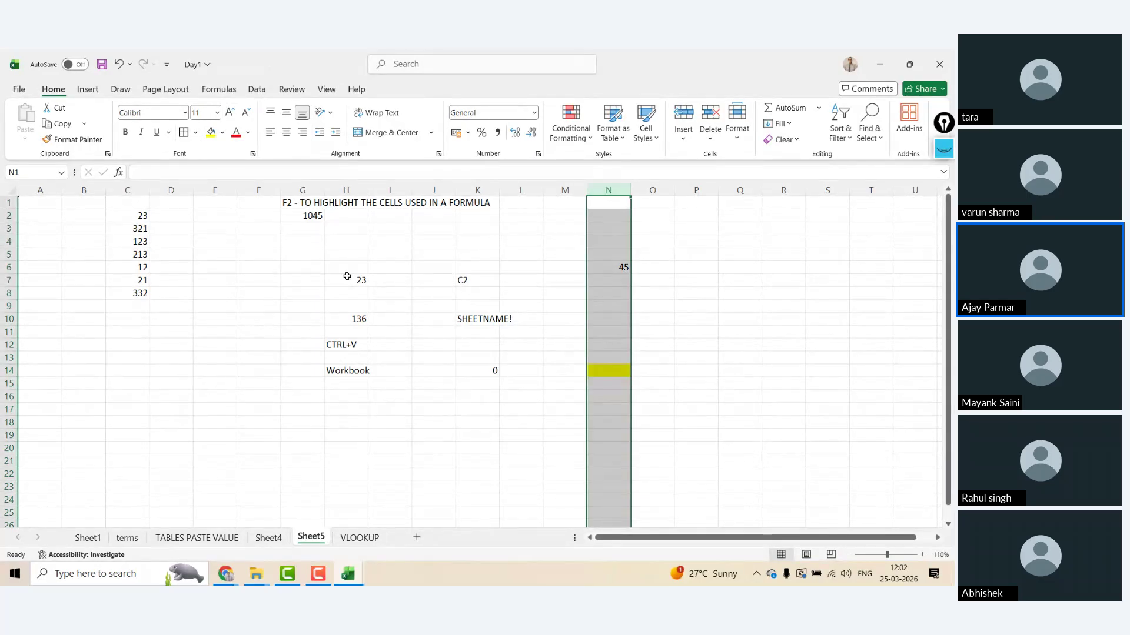
left_click(10, 371, "ctrl")
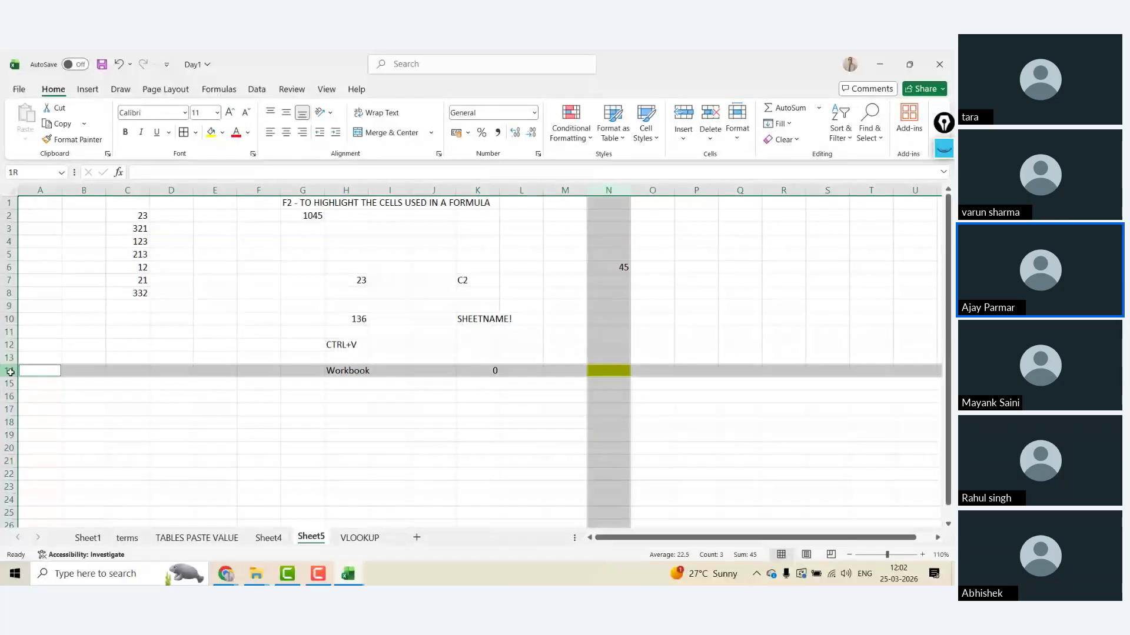
left_click(611, 368)
- Enter 67 in cell R10 of Sheet5 and return to cell A1
left_click(795, 317)
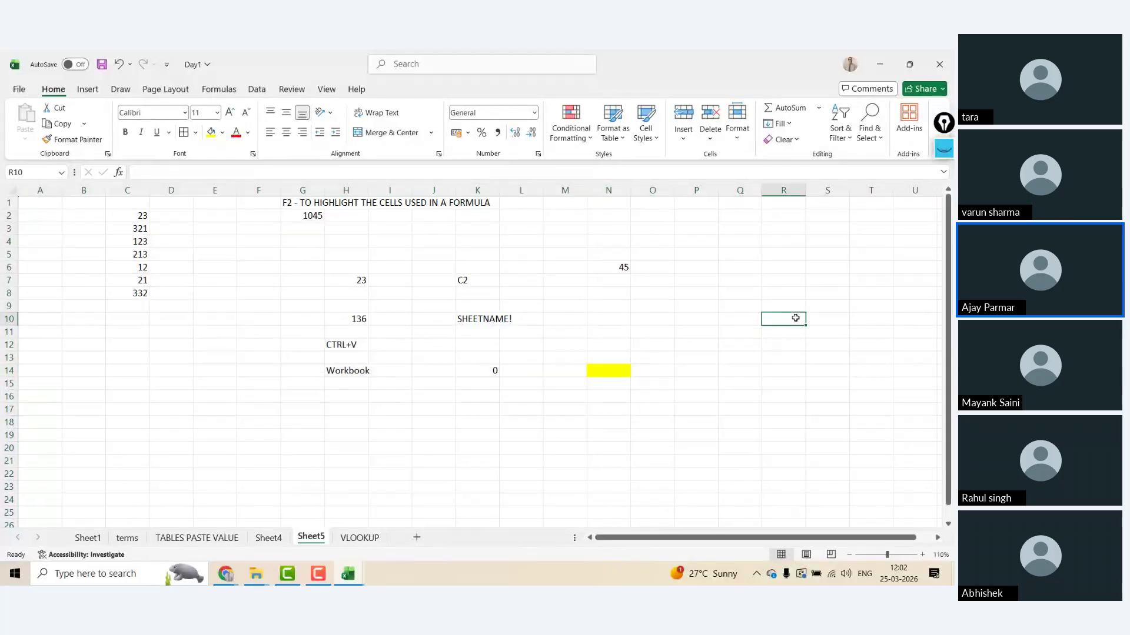
type("7")
key("Return")
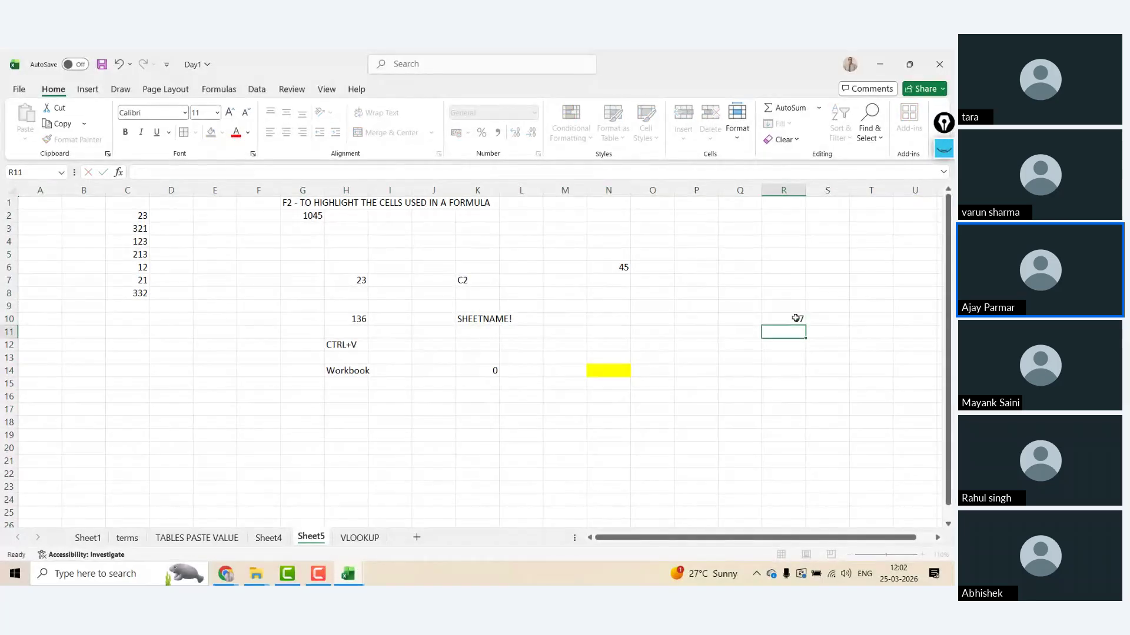
left_click(36, 200)
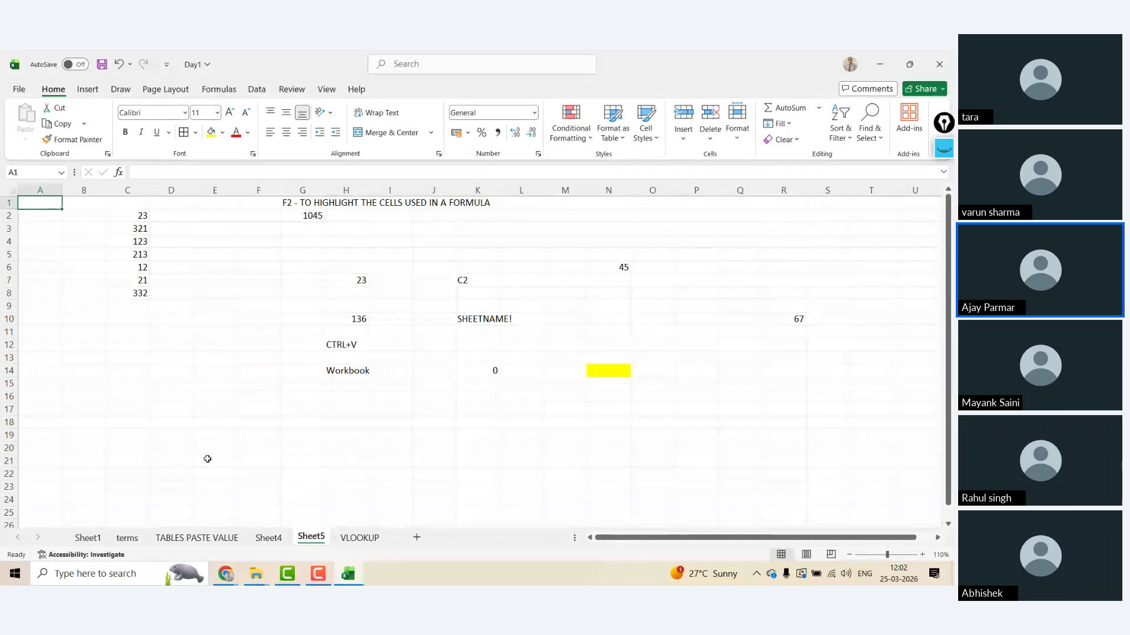
- Check the last used cell of Sheet5 again and return to cell A1
key("ctrl+End")
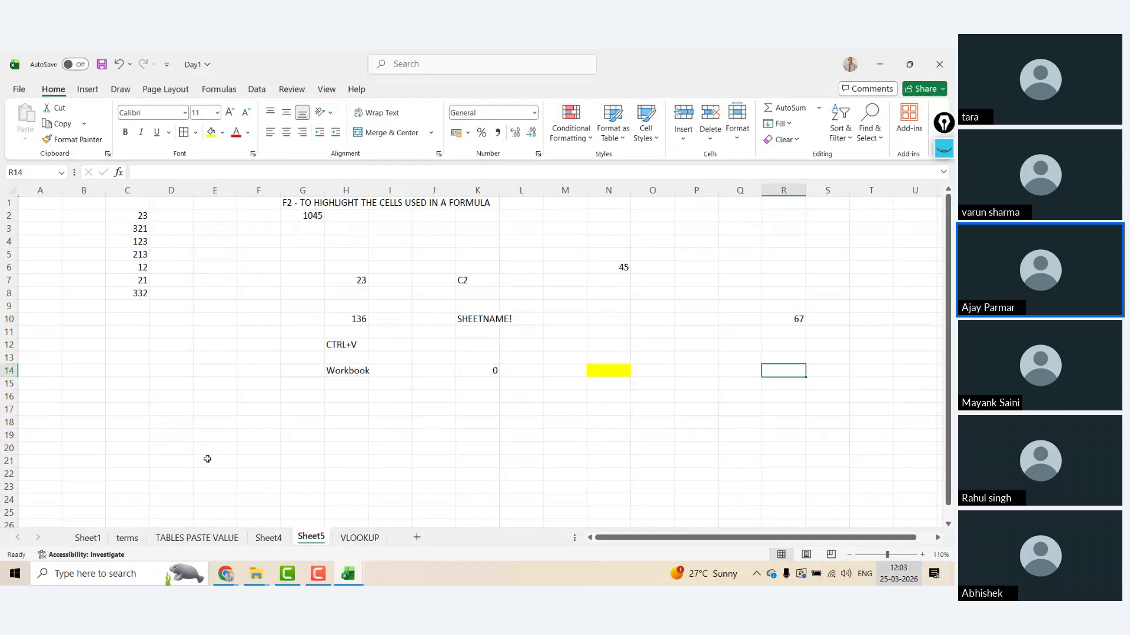
key("ctrl+Home")
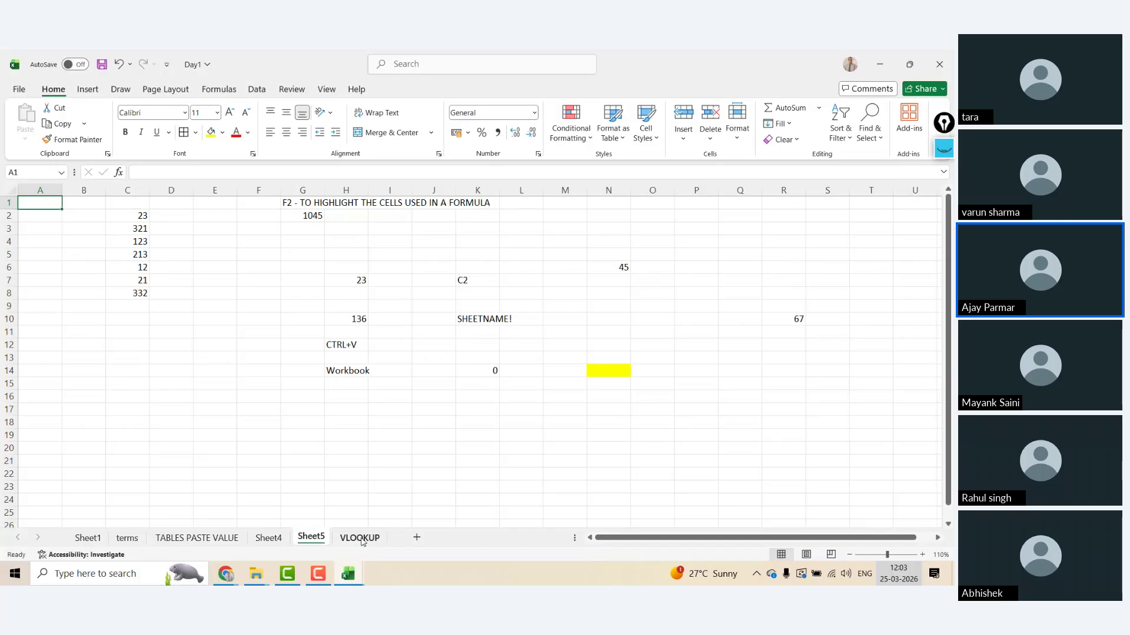
- In cell E10 of the terms sheet, enter "TAKES THE CURSOR TO THE LAST CELL ( WHERE DATA IS AVAILABLE - ROWS AND COLUMN COMBINATION)"
key("ctrl+Page_Up")
key("ctrl+Page_Up")
key("ctrl+Page_Up")
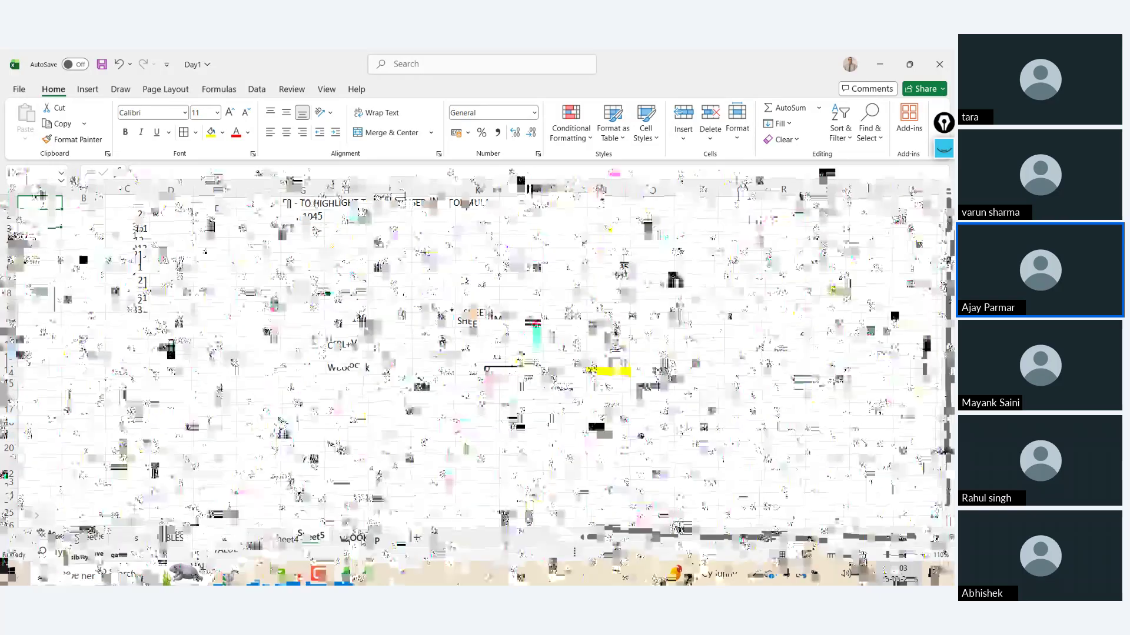
key("Right")
key("Right")
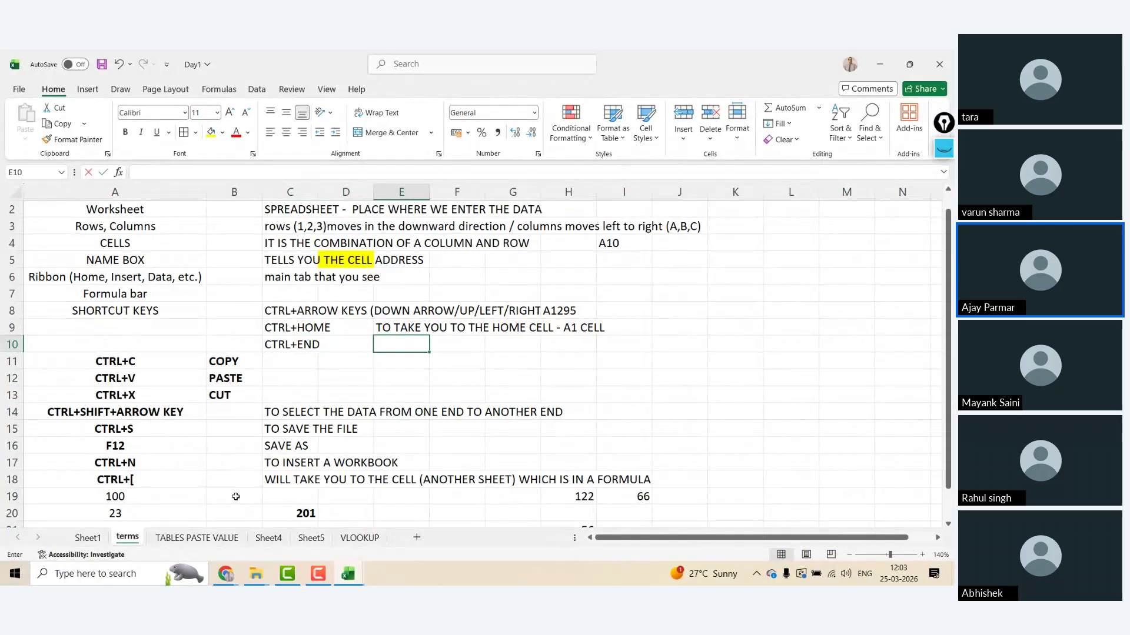
type("TAK")
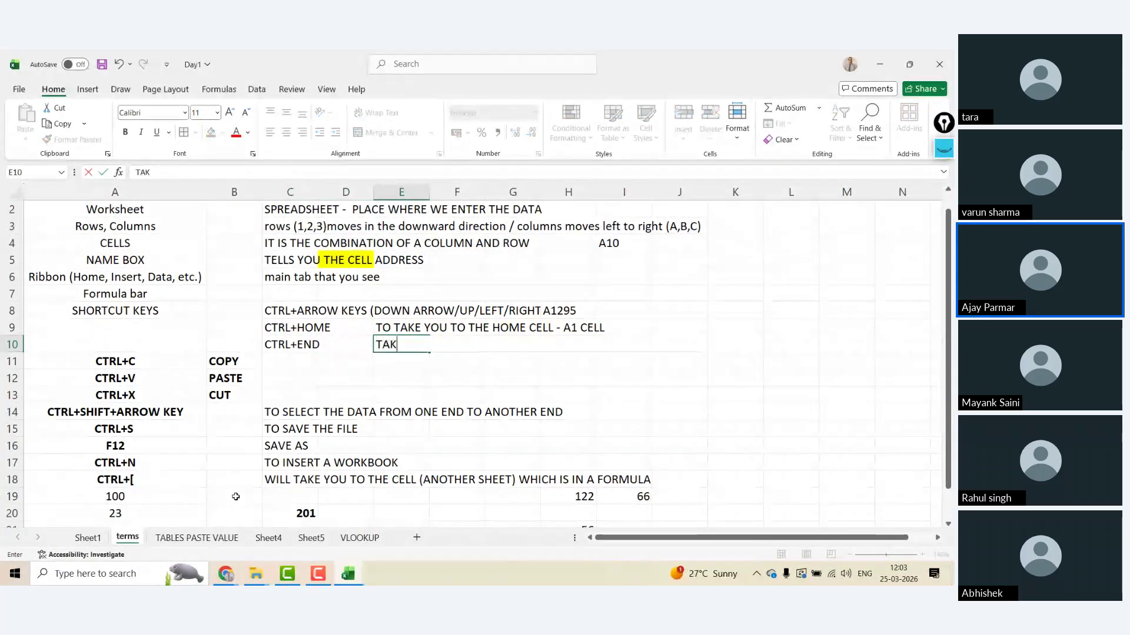
type("ES THE")
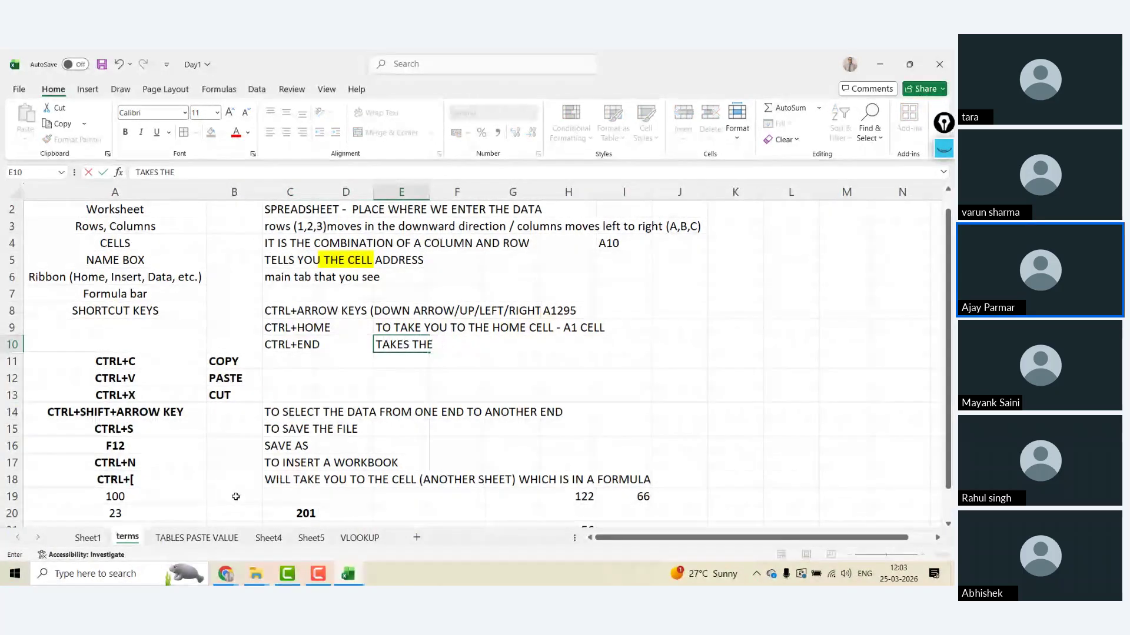
type(" CURSOR ")
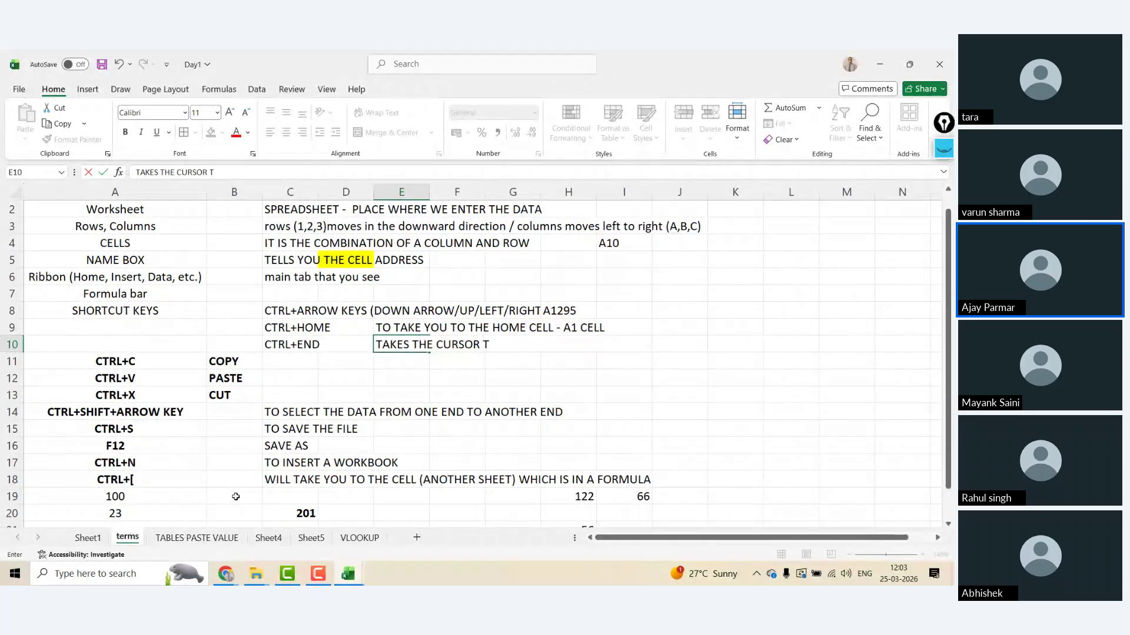
type("TO THE LAST ")
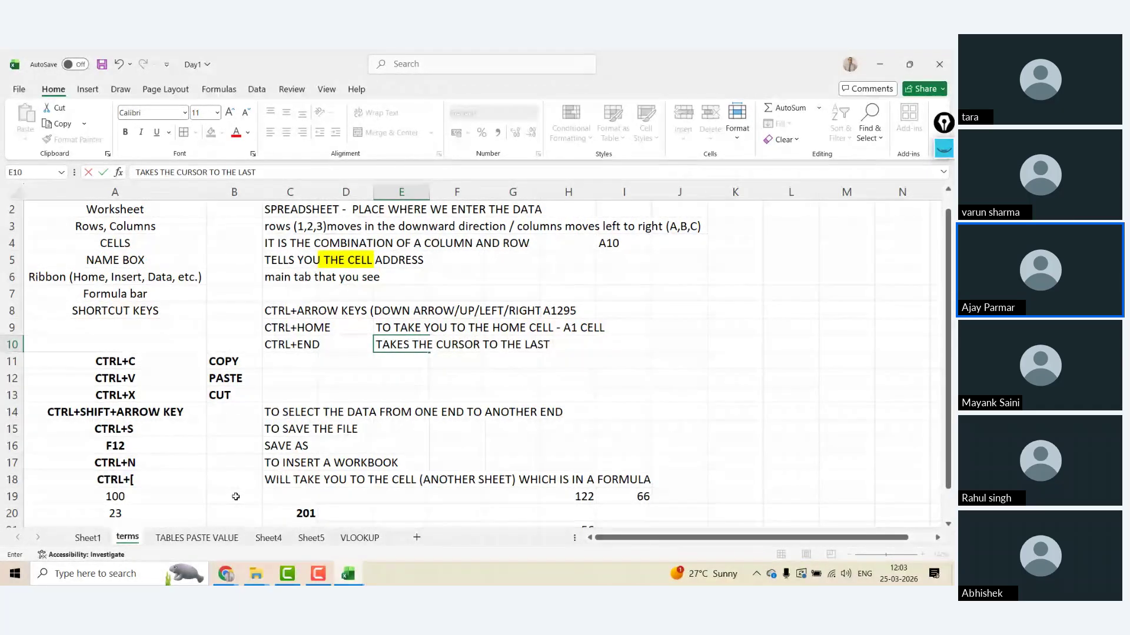
type("CELL")
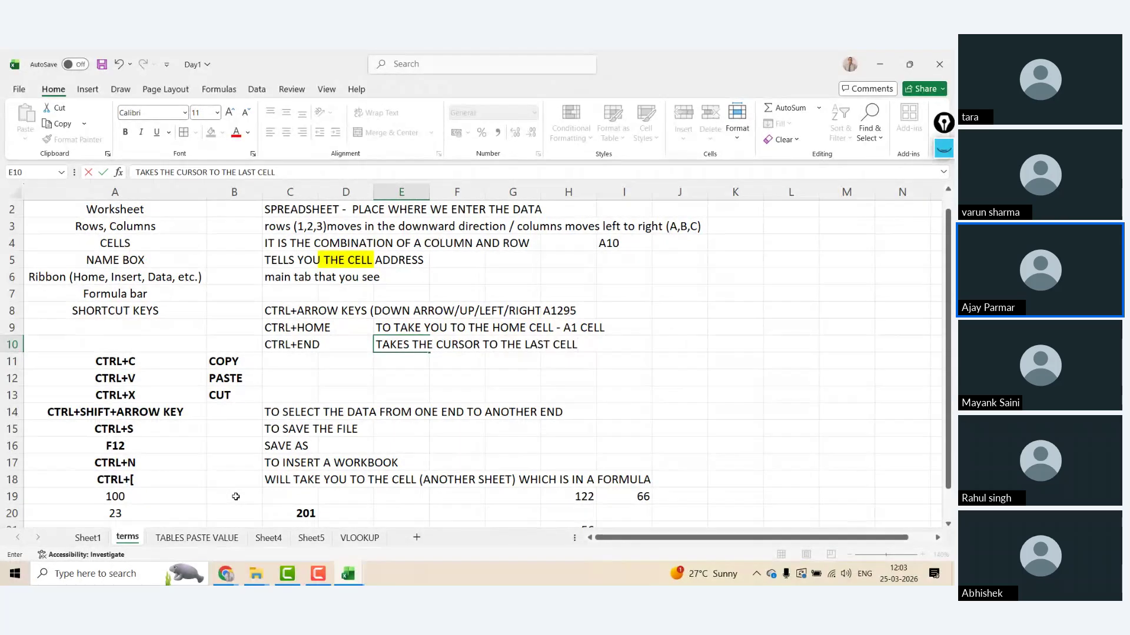
type(" ( WHERE ")
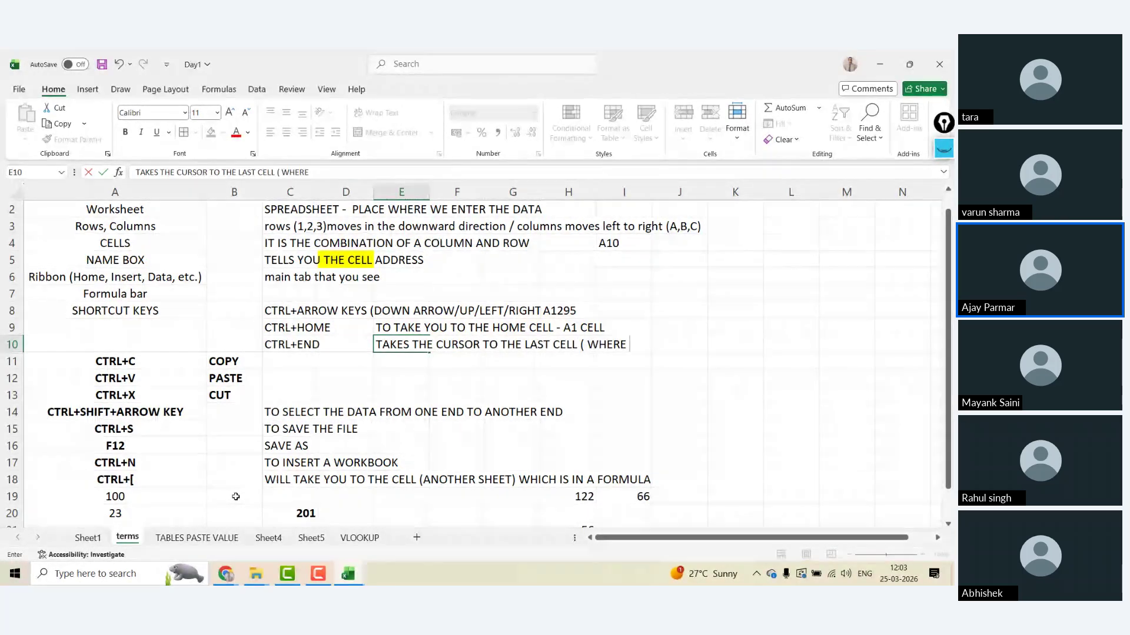
type("DTATA HAST")
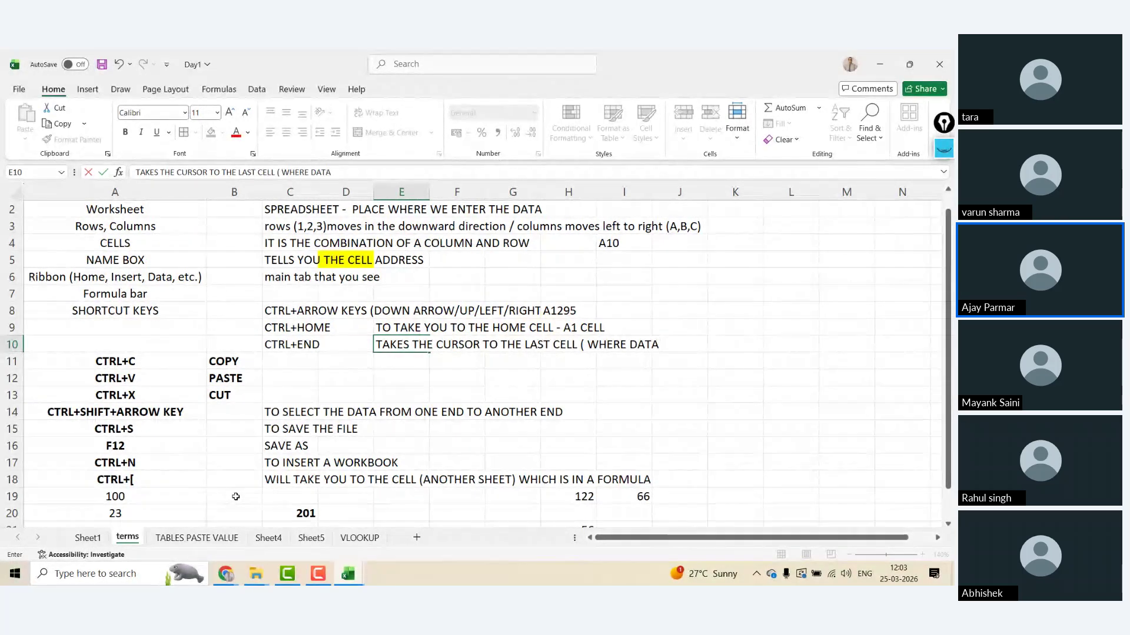
key("BackSpace")
key("BackSpace")
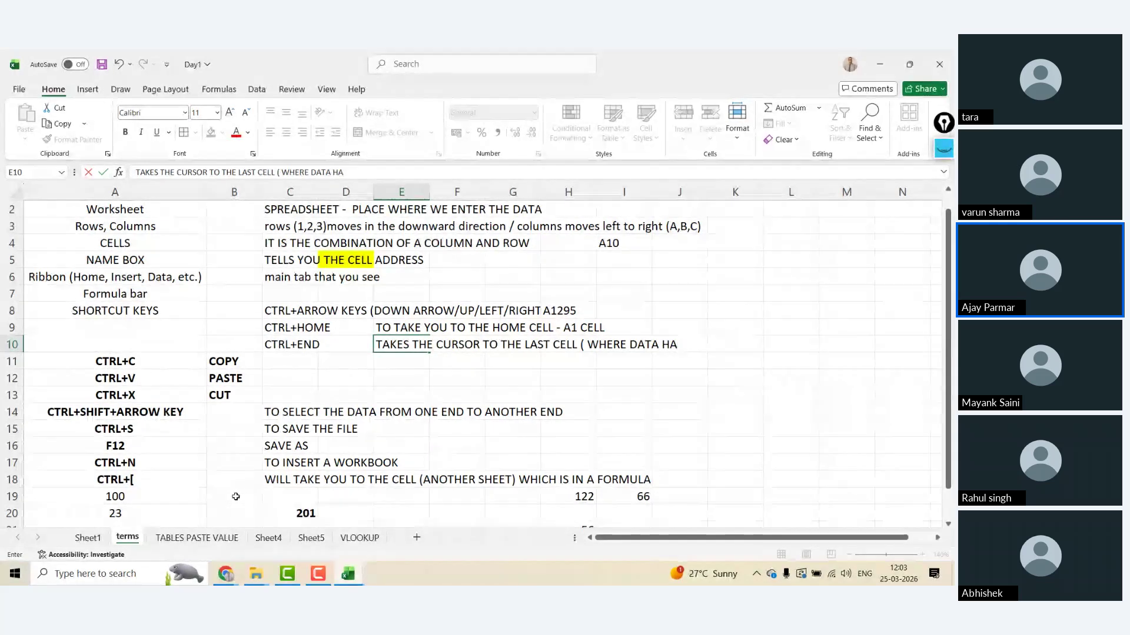
type("S STO")
key("BackSpace")
key("BackSpace")
key("BackSpace")
key("BackSpace")
key("BackSpace")
type("IS")
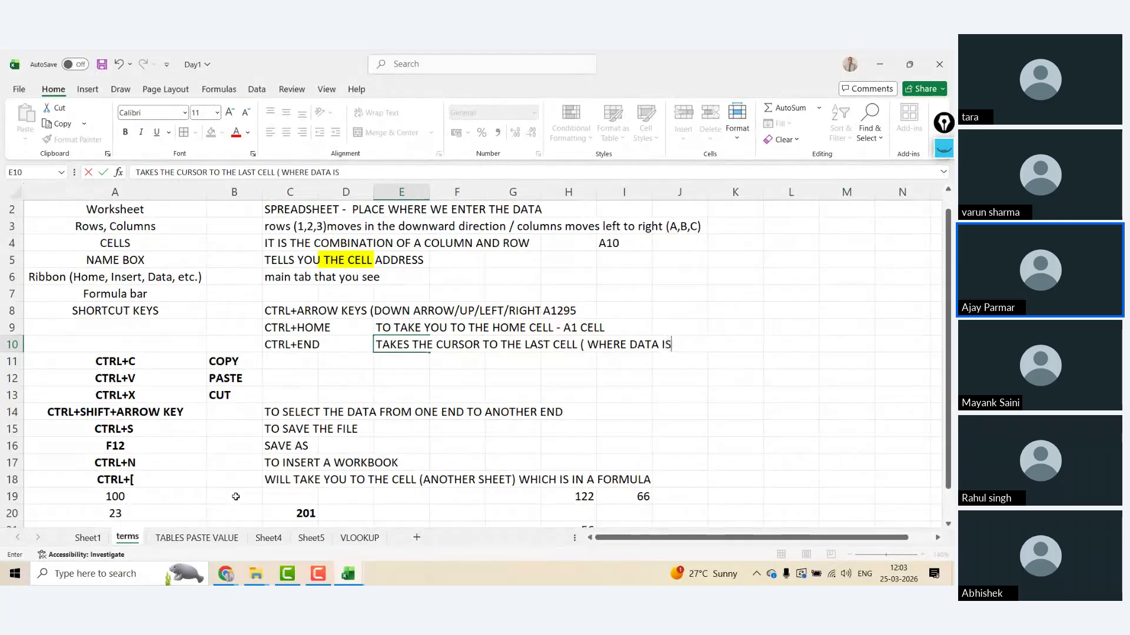
type(" AVAILABN")
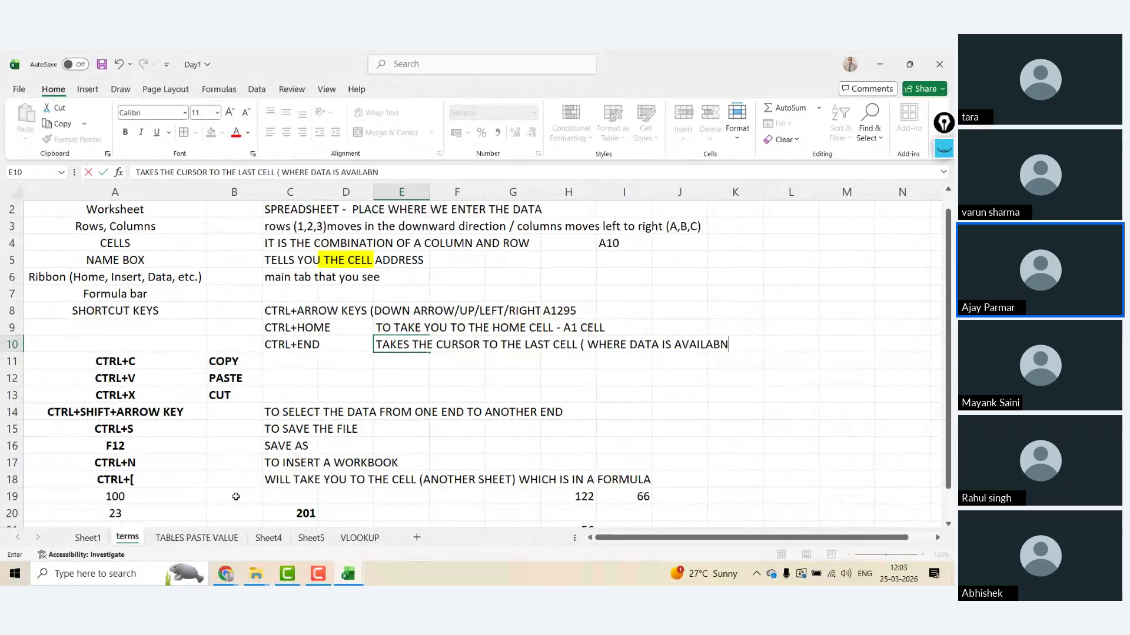
type("LLE - R")
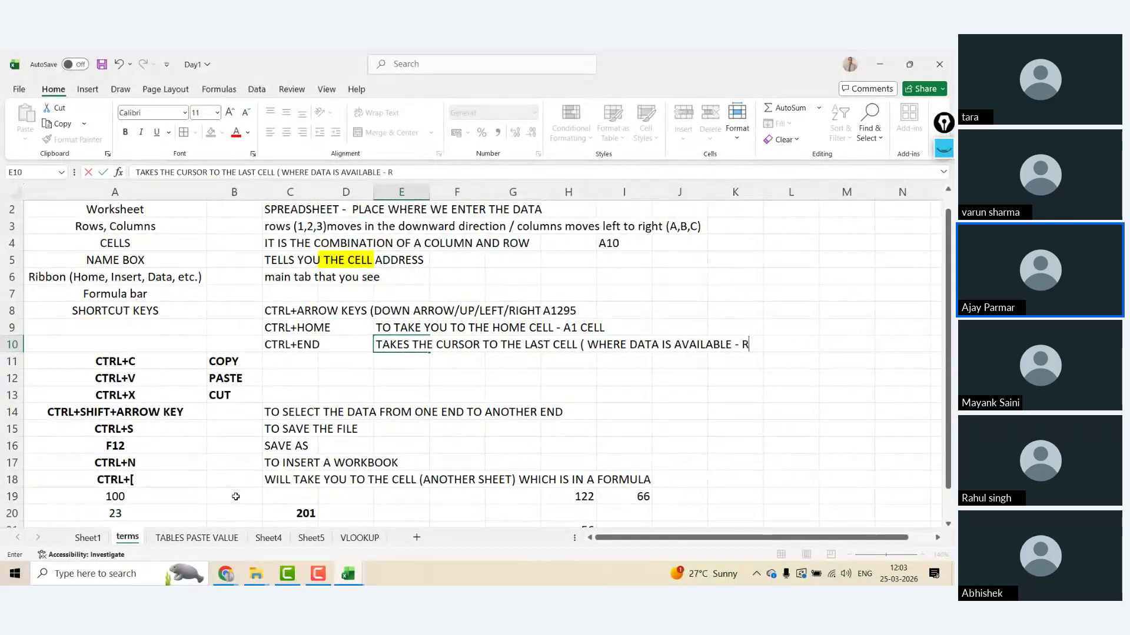
type("OWS AND COLU")
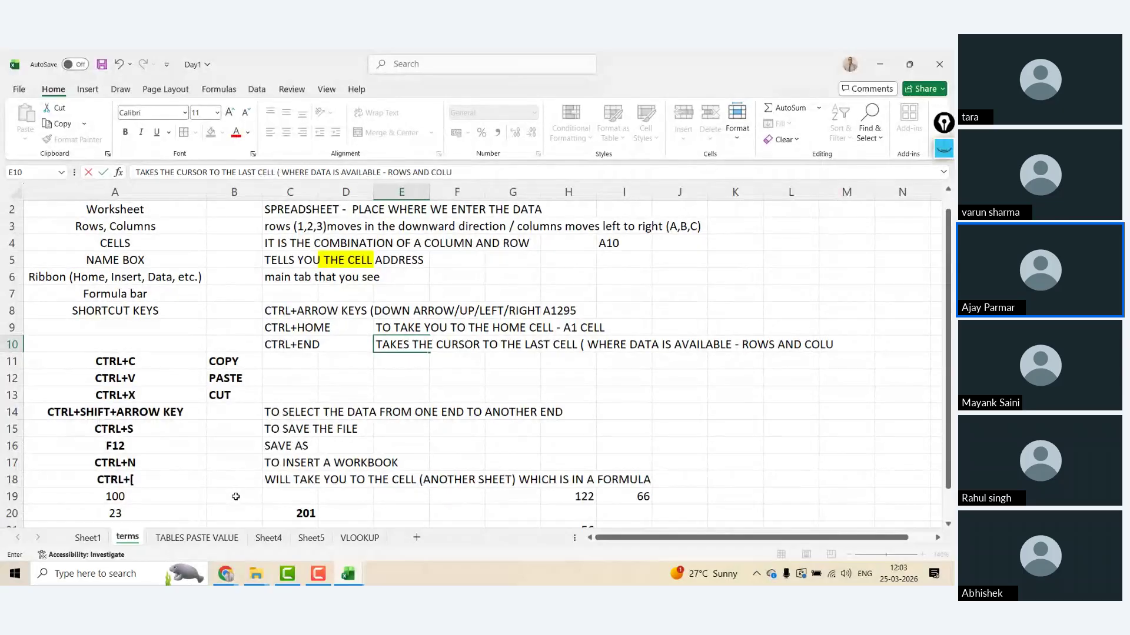
type("MN COMBINATION")
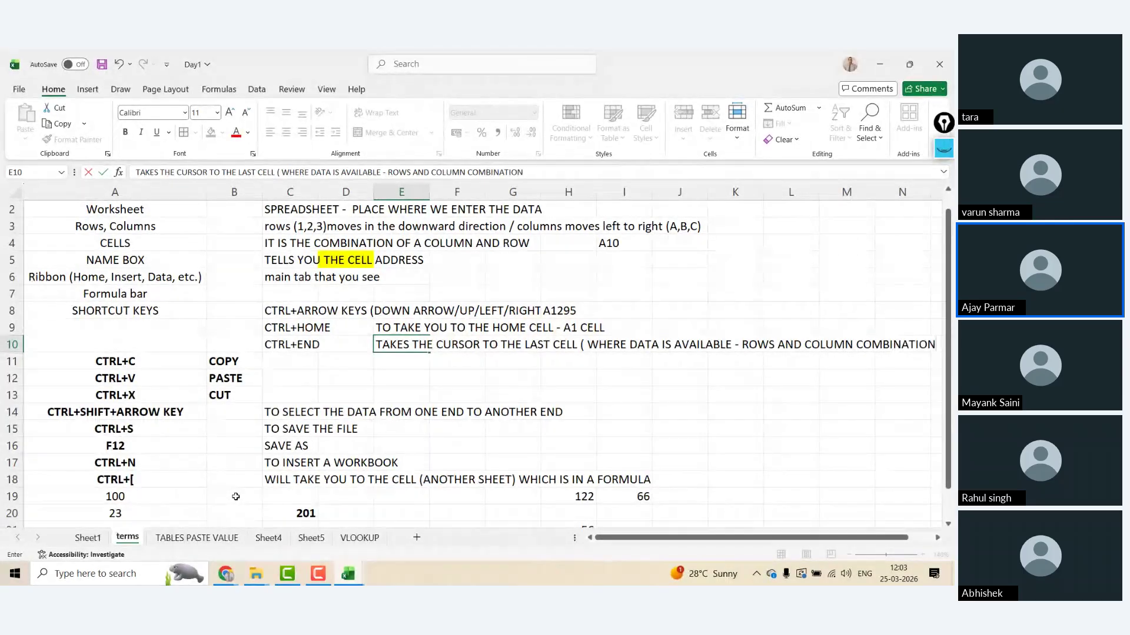
type(")")
key("Return")
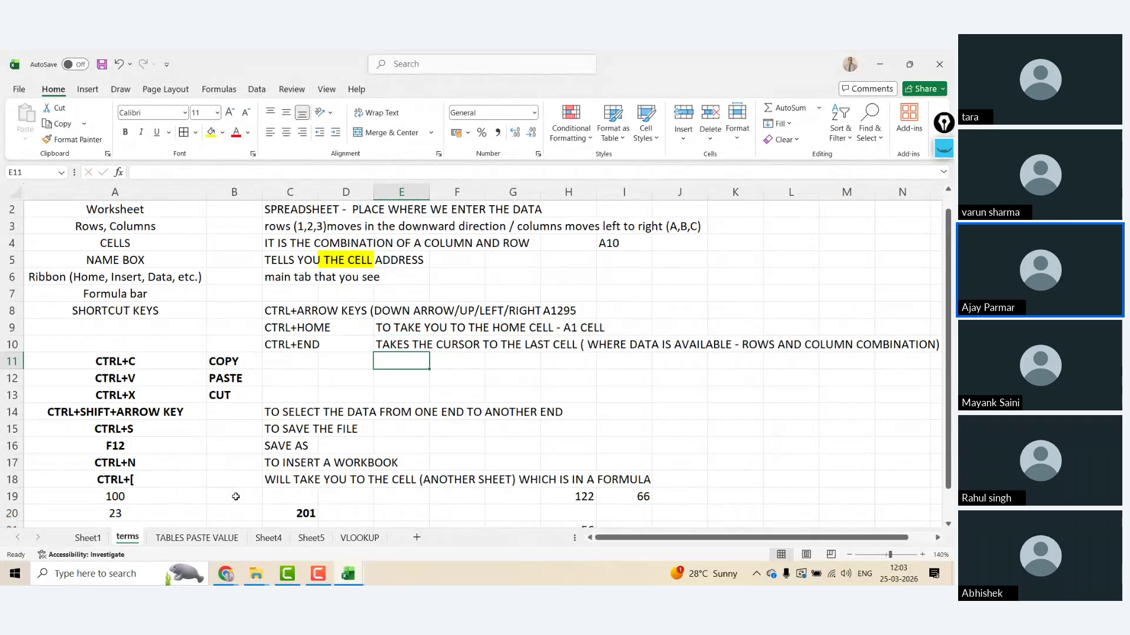
- Go from the terms sheet to the VLOOKUP sheet
key("ctrl+Page_Down")
key("ctrl+Page_Down")
key("ctrl+Page_Down")
key("ctrl+Page_Down")
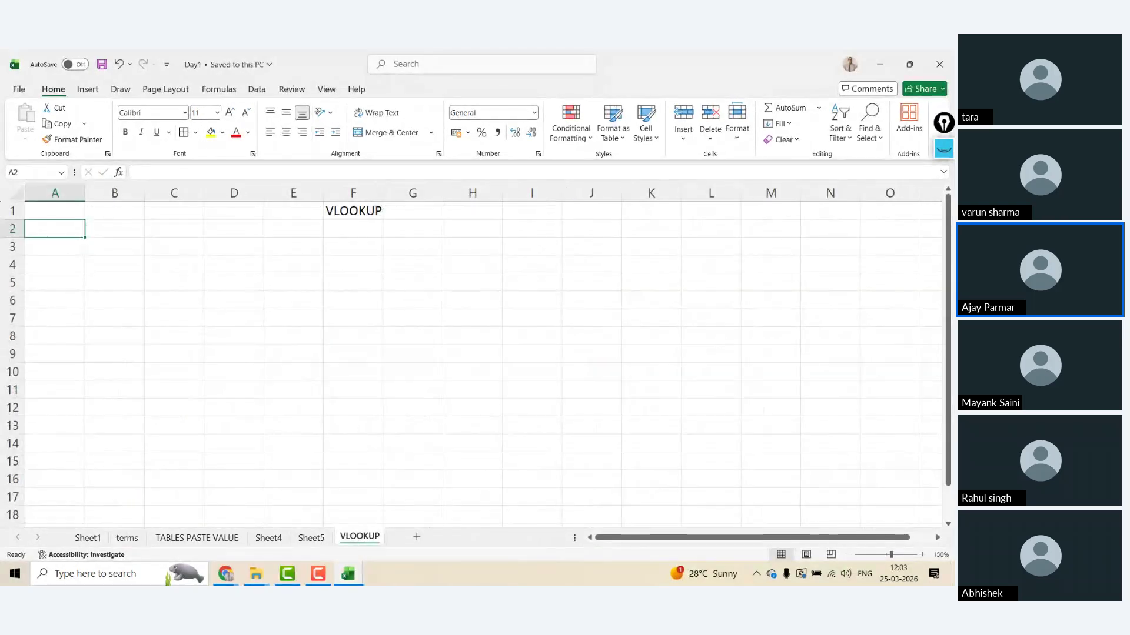
- Switch to the Basic Excel Skills chat in ChatGPT and ask "Can you give some sample data to pracitce on vlookup function"
mouse_move(226, 575)
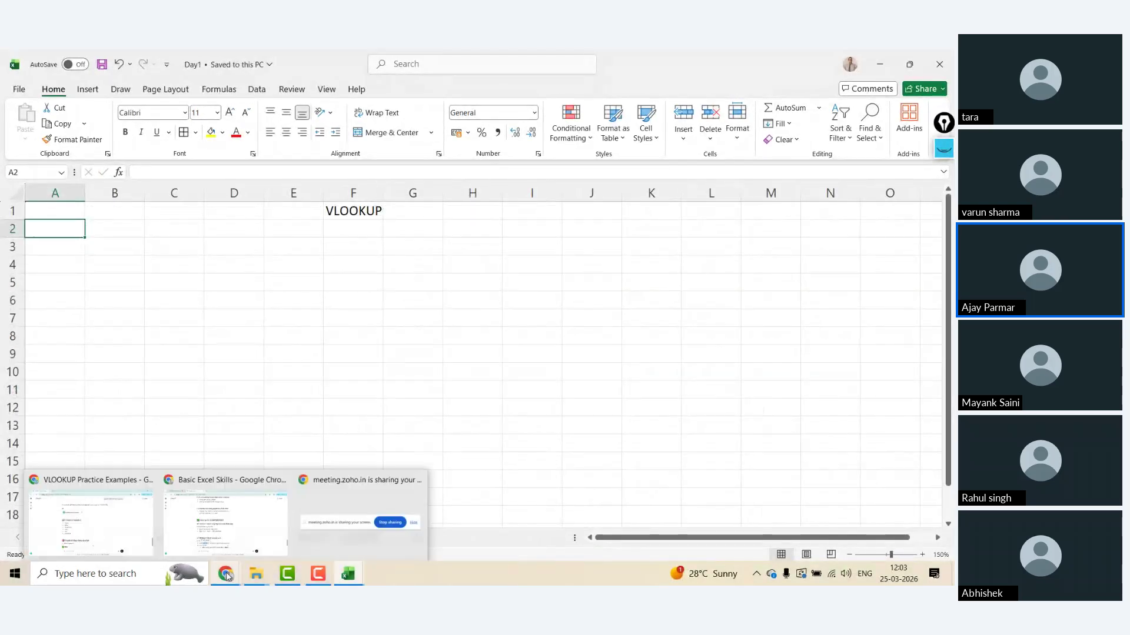
left_click(227, 513)
left_click(335, 519)
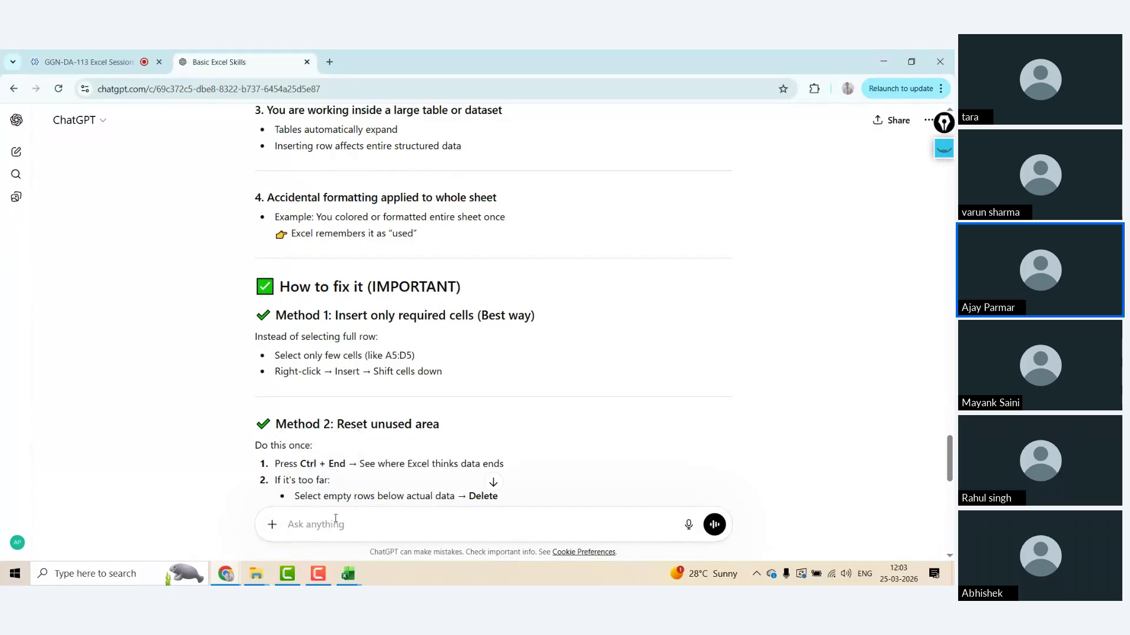
type("Can you give some sample d")
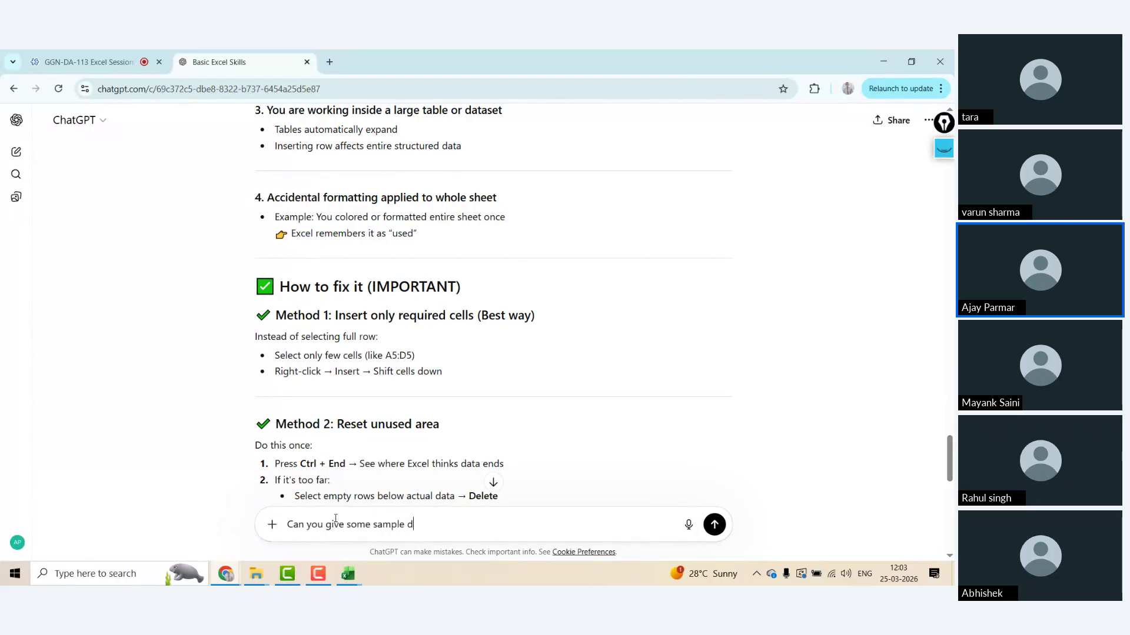
type("ata to pracitce on v")
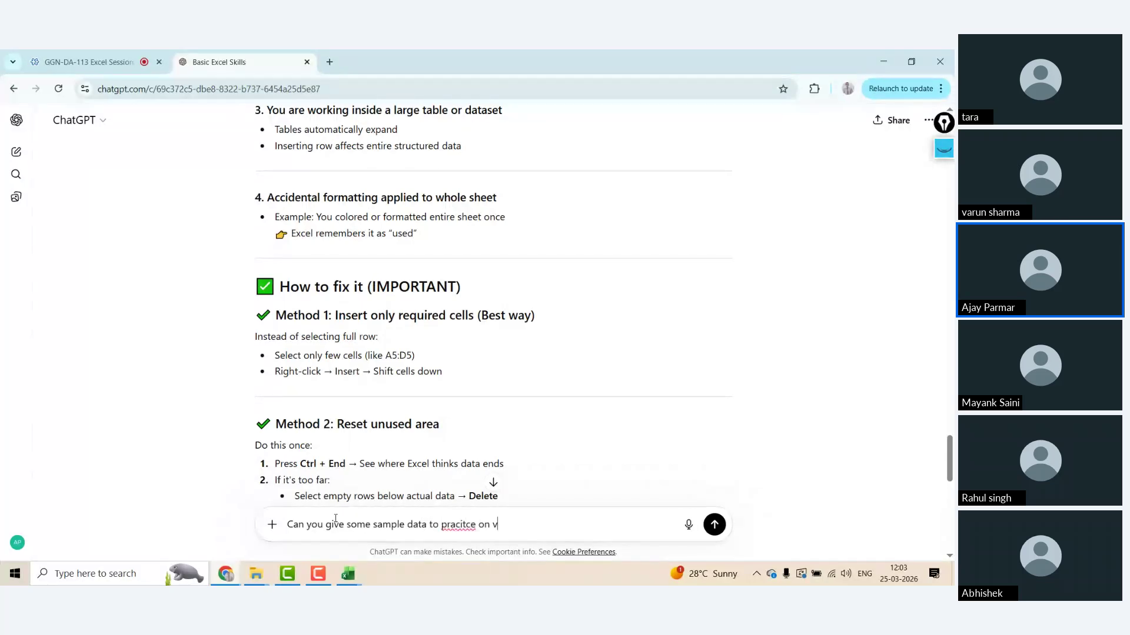
type("looku fu")
key("BackSpace")
key("BackSpace")
key("BackSpace")
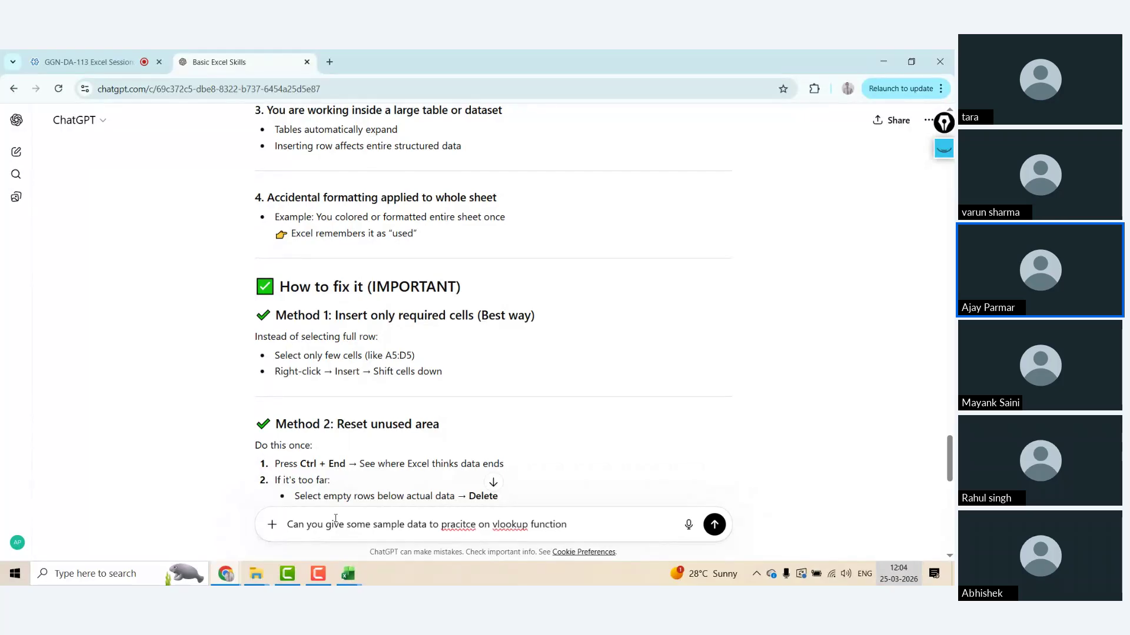
key("Return")
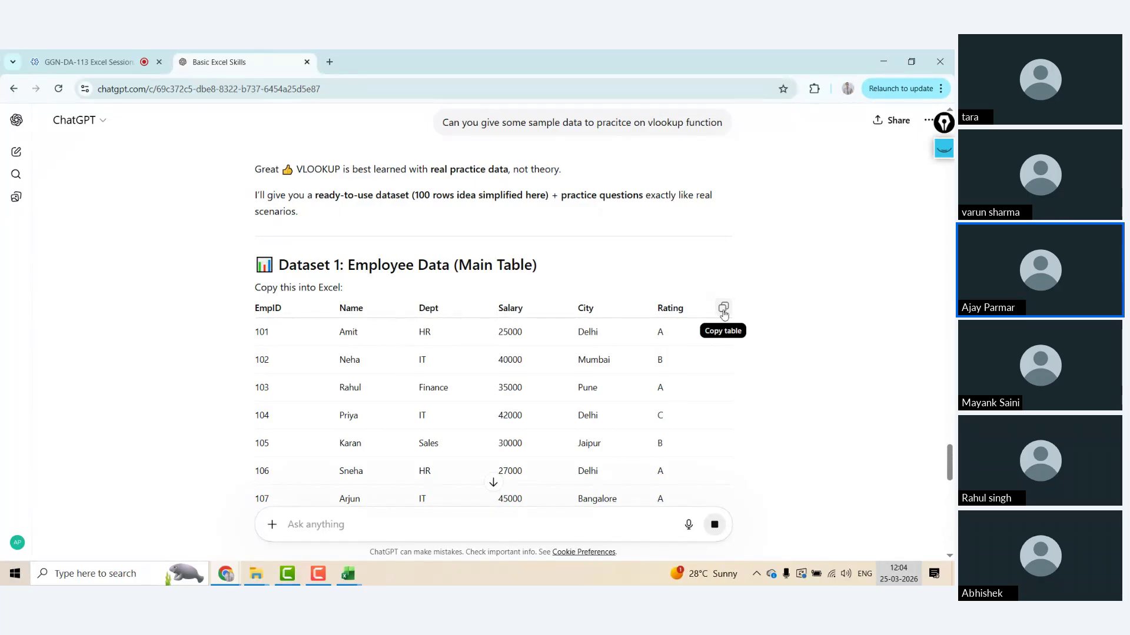
- Copy the Dataset 1 Employee Data table from ChatGPT into Excel's VLOOKUP sheet at cell A2 and centre its contents horizontally
left_click(725, 310)
left_click(723, 312)
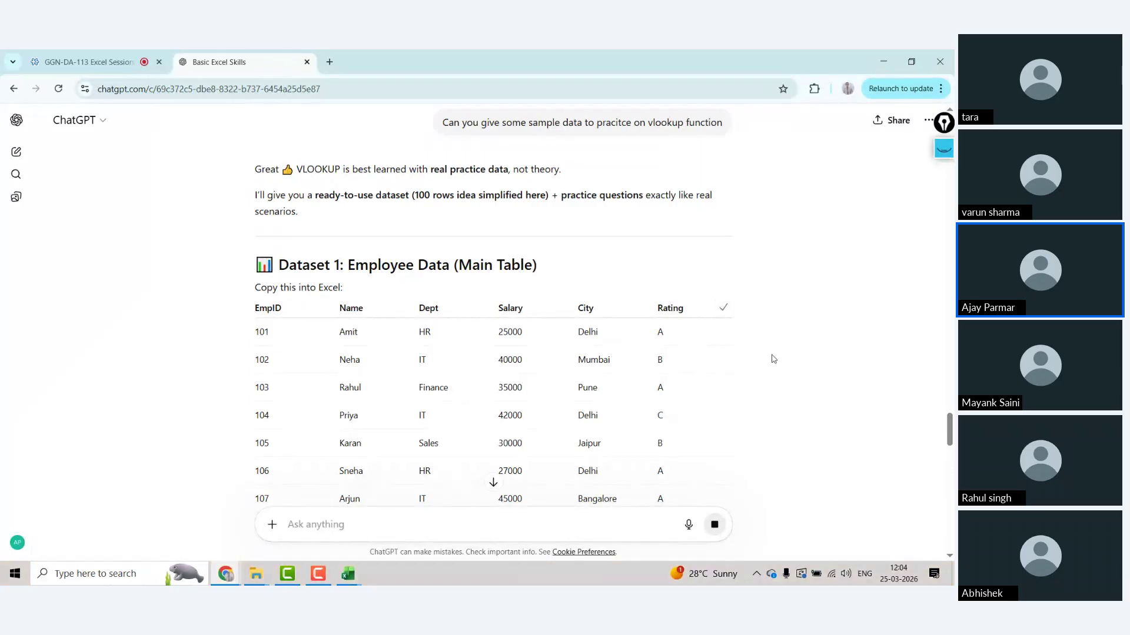
key("alt+Tab")
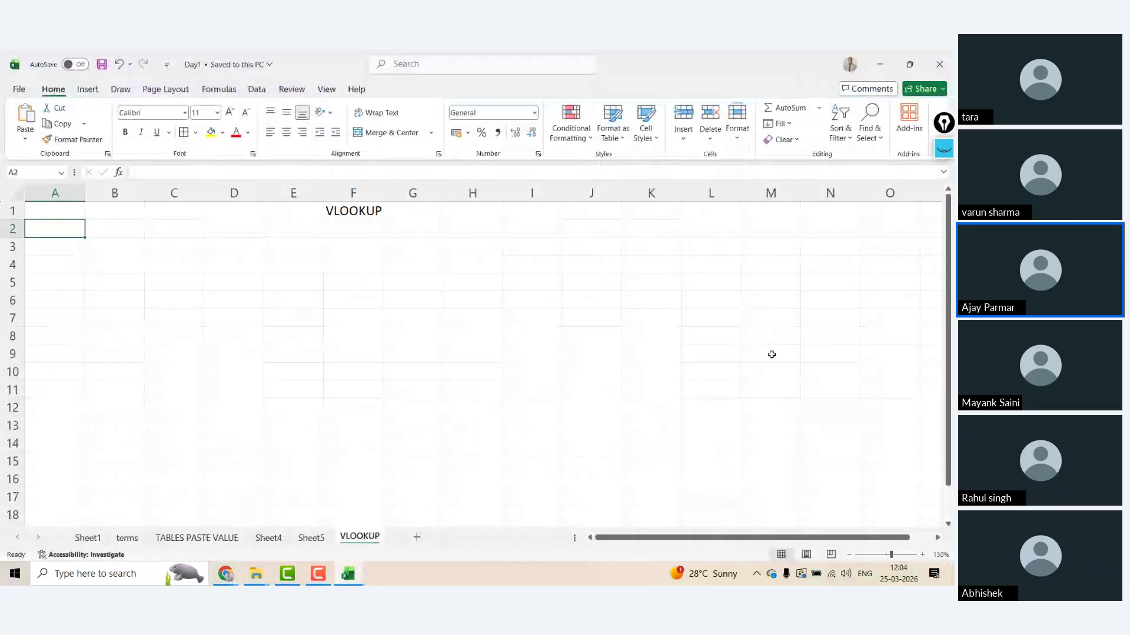
key("ctrl+v")
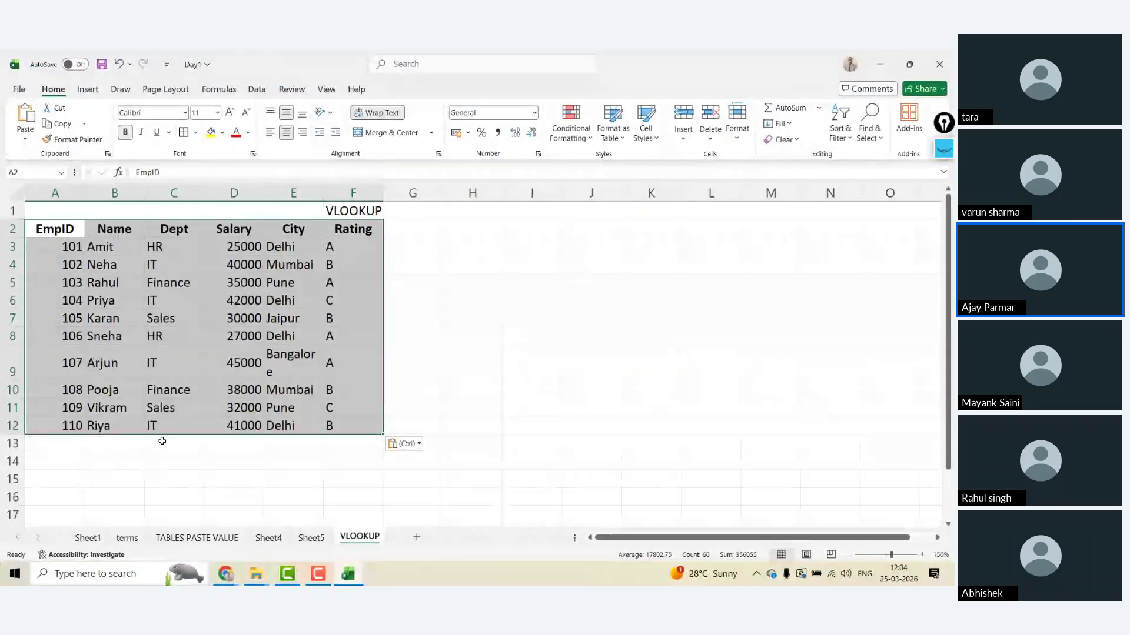
left_click(286, 135)
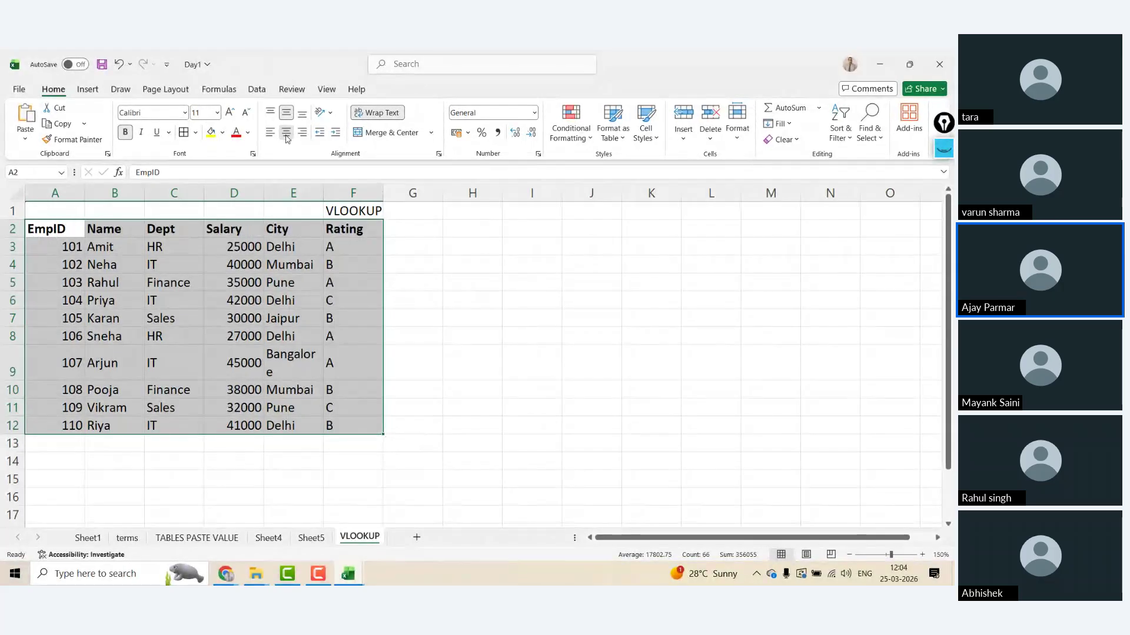
left_click(286, 136)
- Format the employee data in A2:F12 as a table with the black-header banded style and convert it to a normal range
left_click(89, 92)
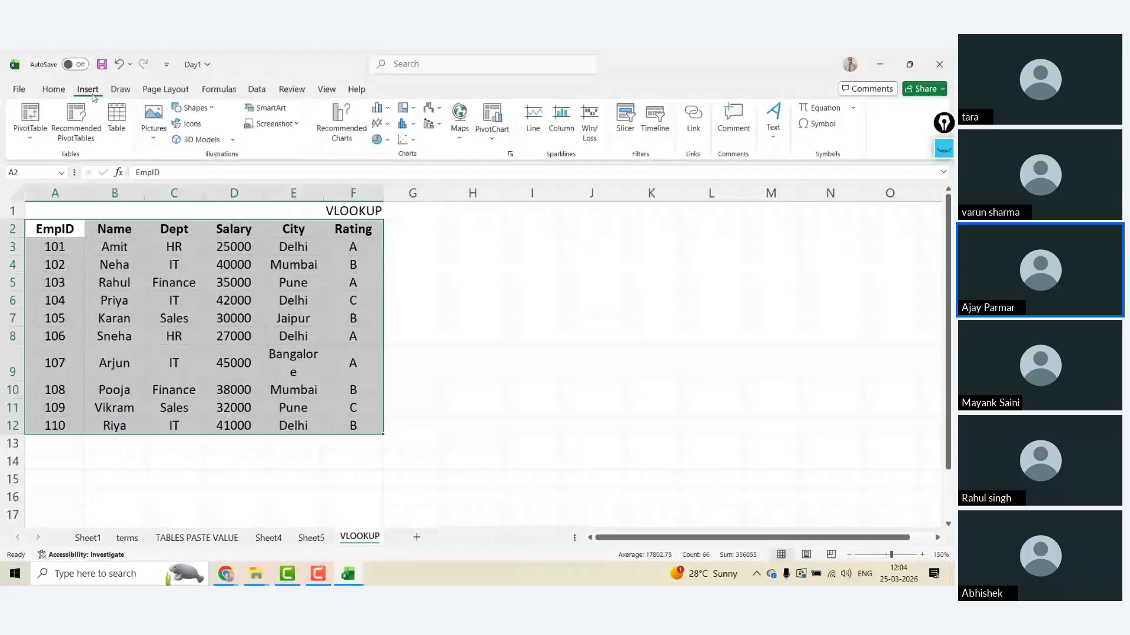
left_click(117, 118)
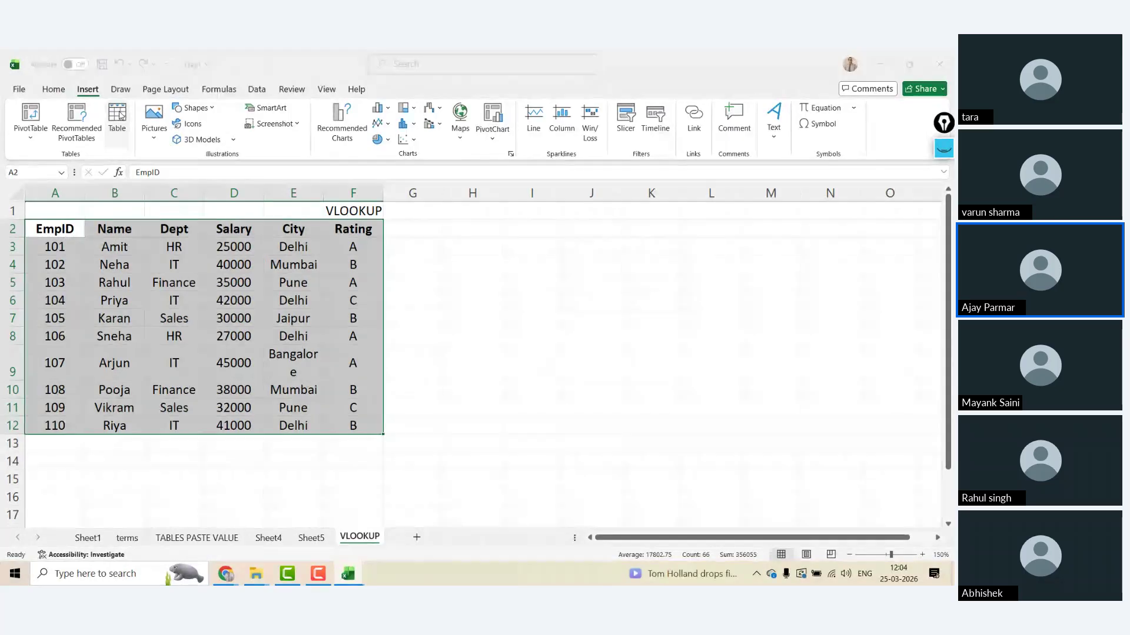
left_click(614, 300)
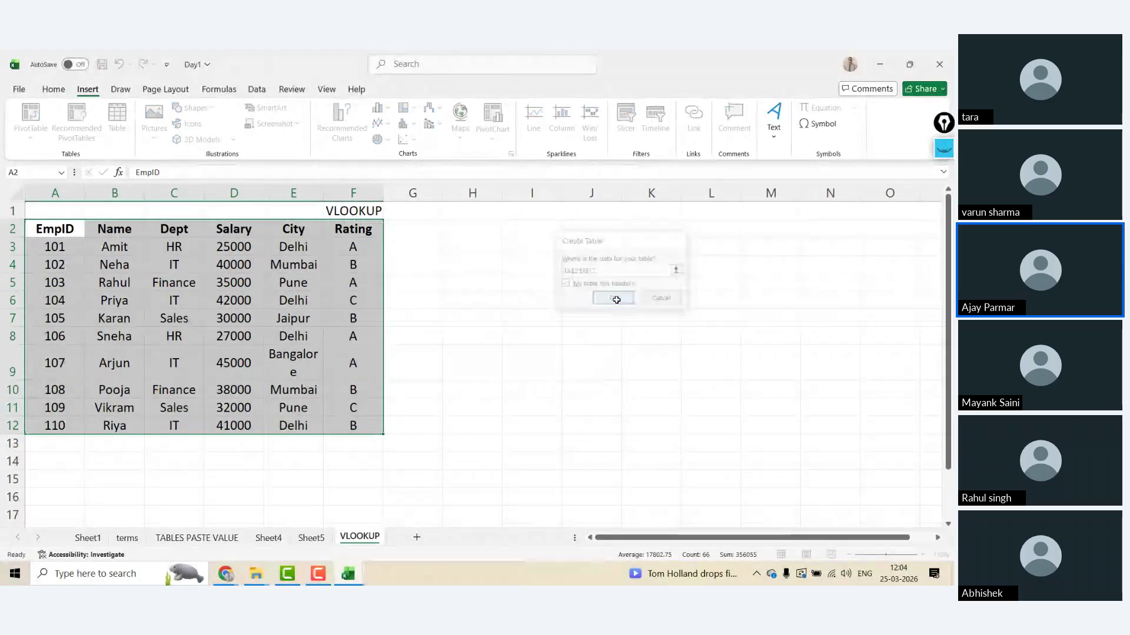
left_click(646, 123)
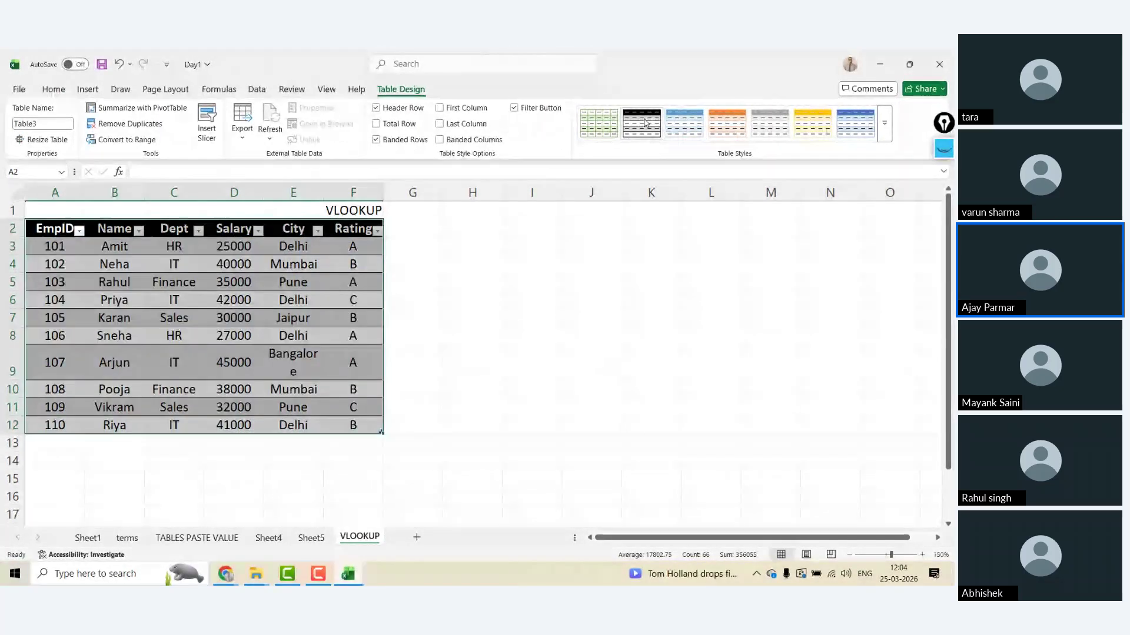
left_click(127, 139)
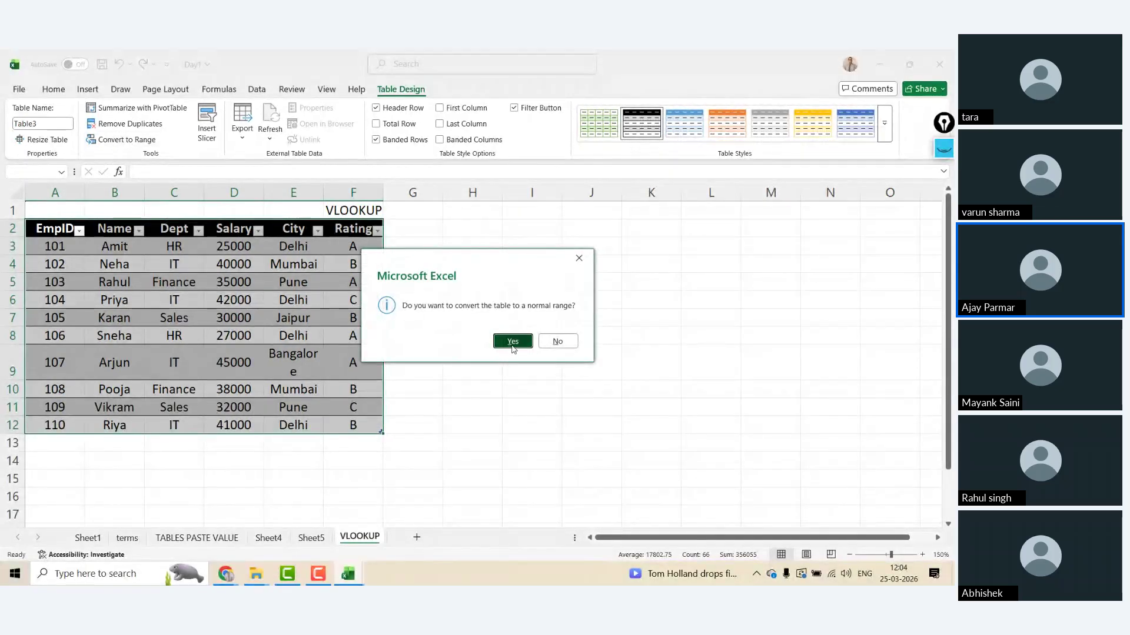
left_click(513, 342)
left_click(221, 227)
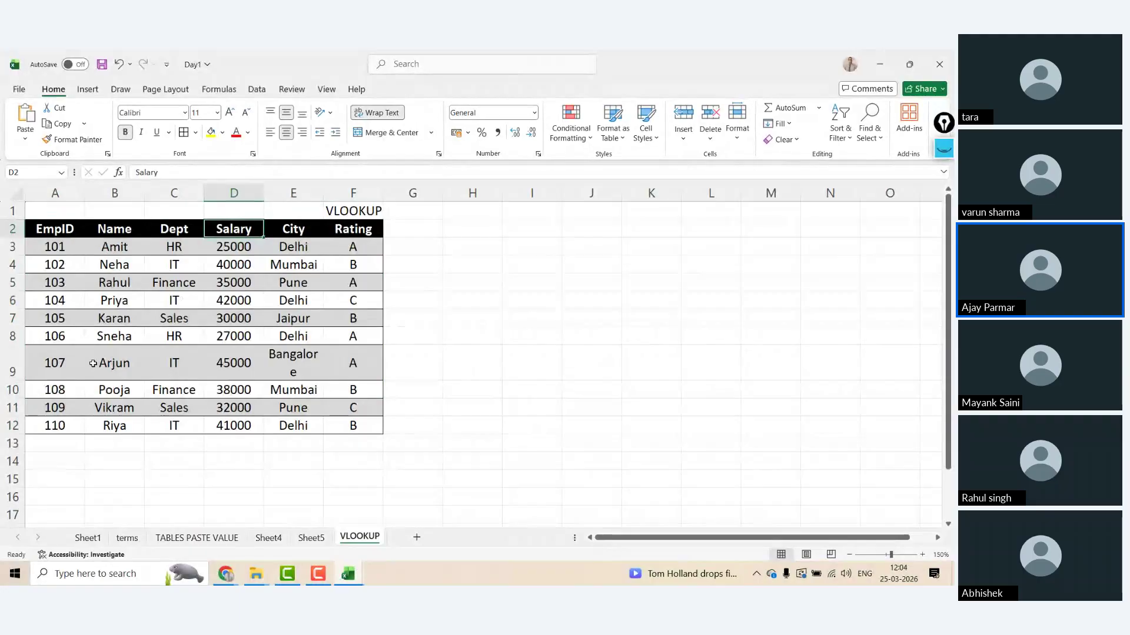
- Widen column E so the city names fit on one line and reduce the height of row 9
left_click_drag(323, 196, 347, 196)
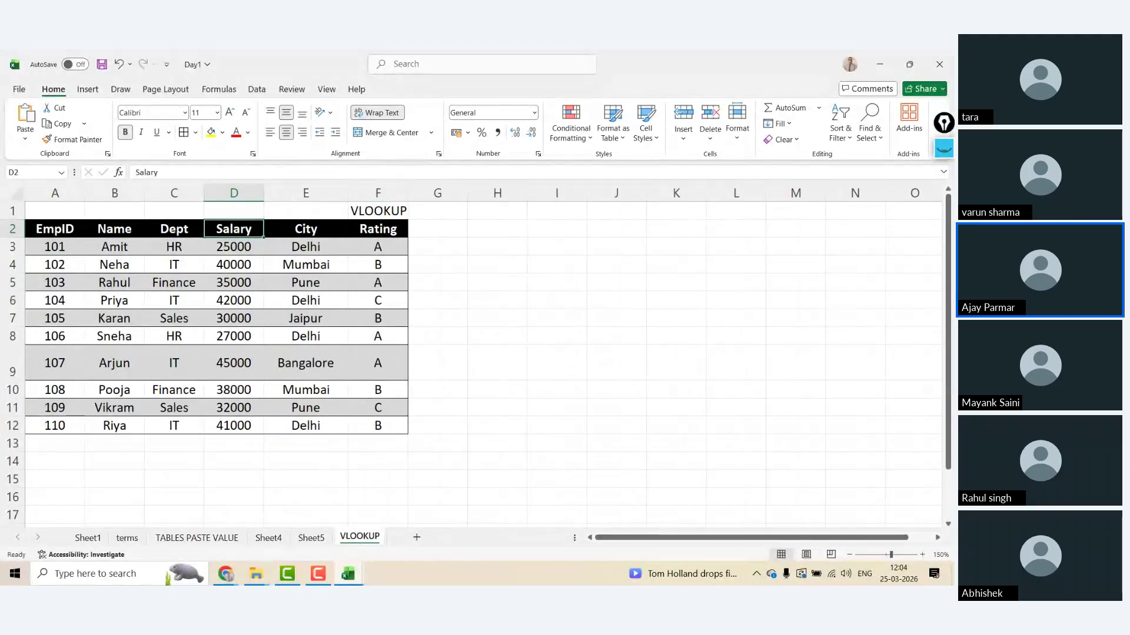
left_click_drag(14, 381, 14, 372)
- Enter "vertical lookup" in cell H1, beside the VLOOKUP title
key("Right")
key("Right")
key("Right")
key("Right")
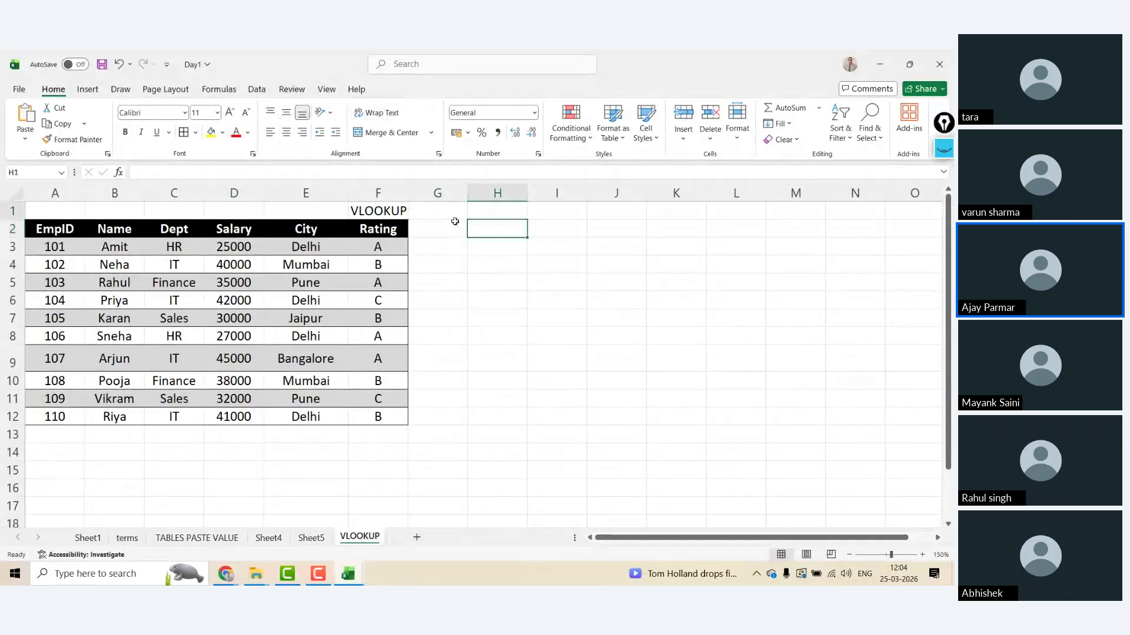
key("Up")
type("vertical")
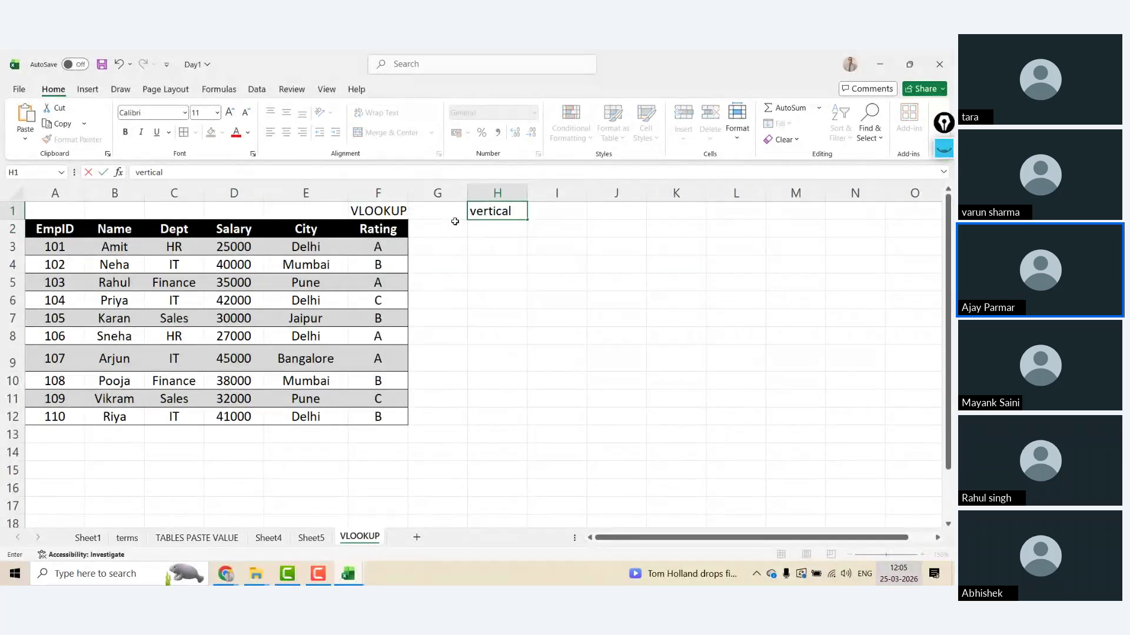
type(" lookup")
key("Return")
- Reduce the height of row 9 further to match the other rows of the employee data
left_click(454, 221)
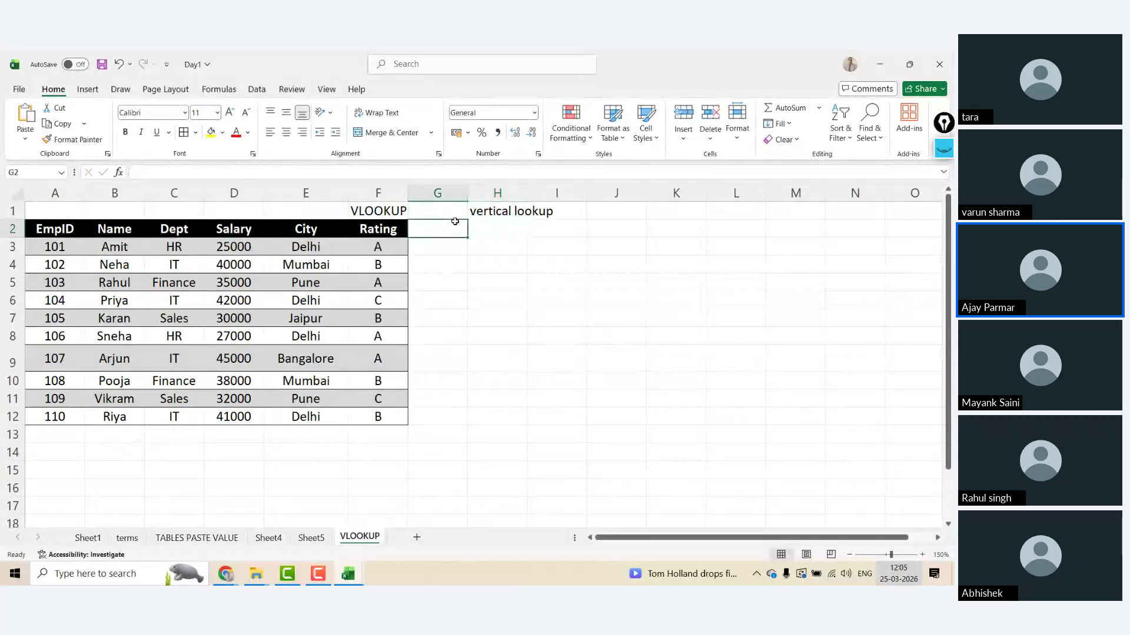
key("Left")
key("Left")
key("Left")
key("Down")
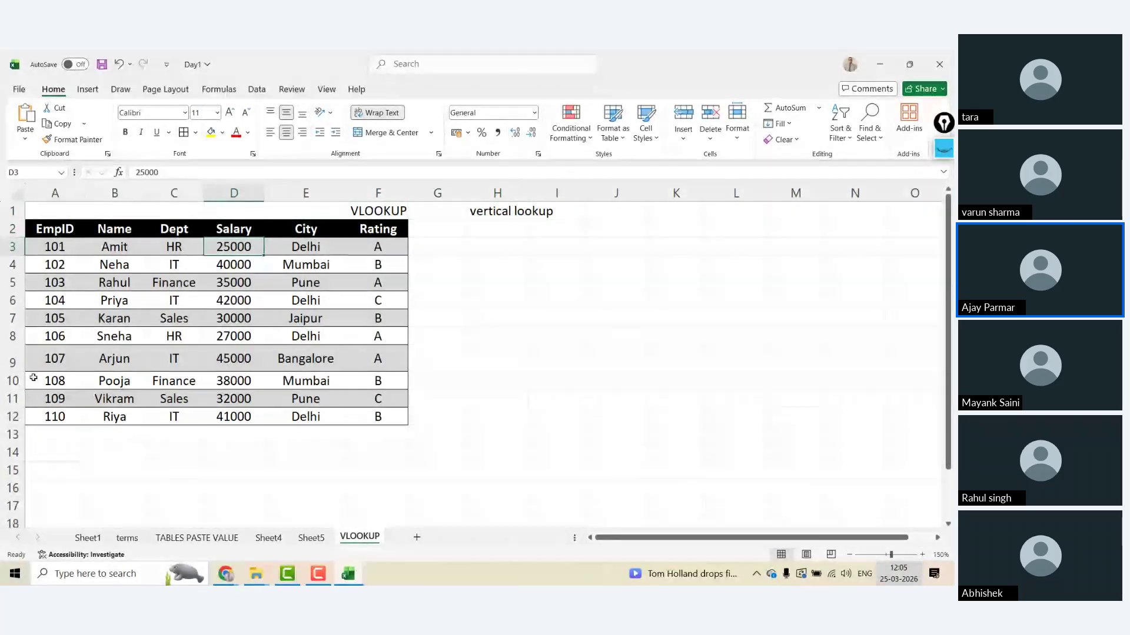
left_click_drag(12, 371, 12, 364)
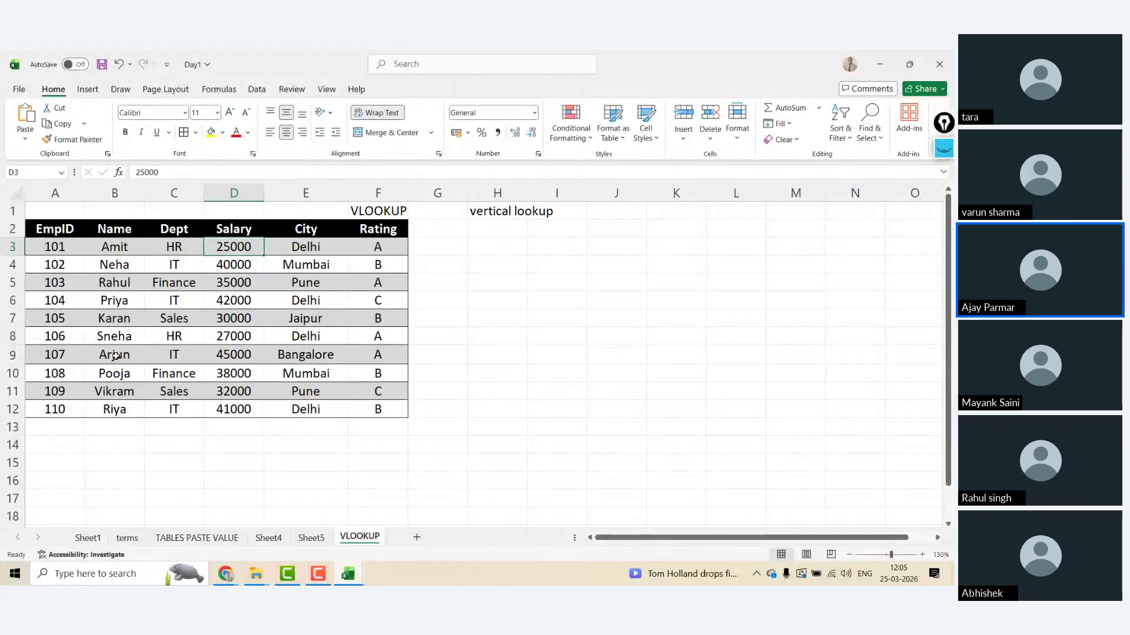
- Move the whole employee table in A2:F12 down one row so that it starts at A3
left_click(236, 354)
key("Up")
key("Up")
key("Up")
key("Up")
key("Up")
key("Up")
key("Up")
key("Left")
key("Left")
key("Left")
key("ctrl+shift+Right")
key("ctrl+shift+Down")
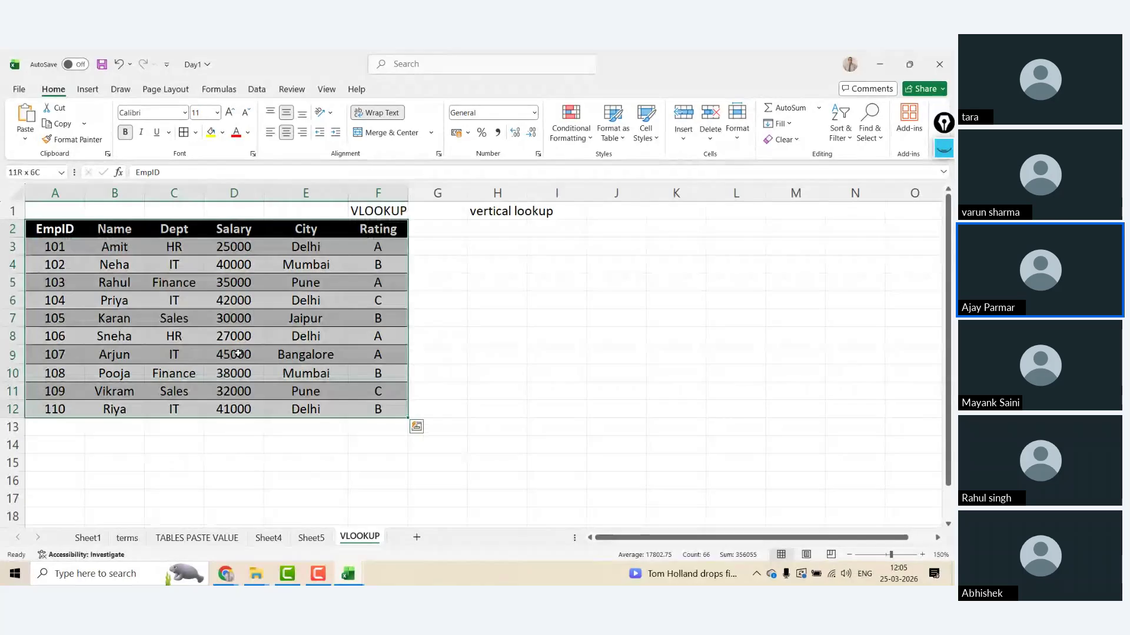
key("ctrl+x")
key("Down")
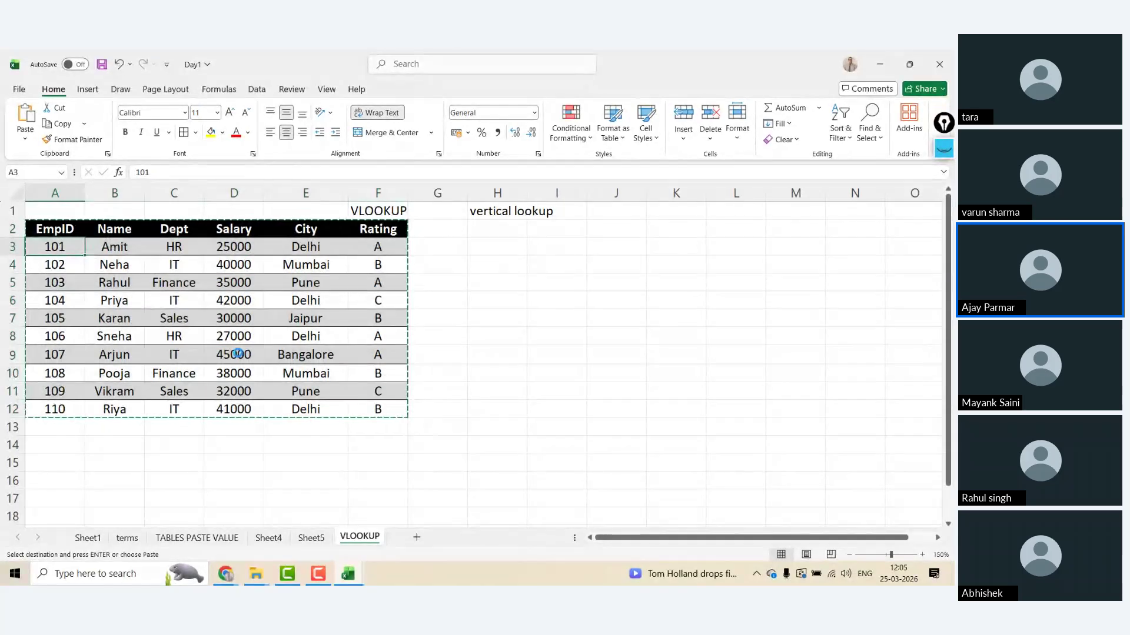
key("ctrl+v")
key("Down")
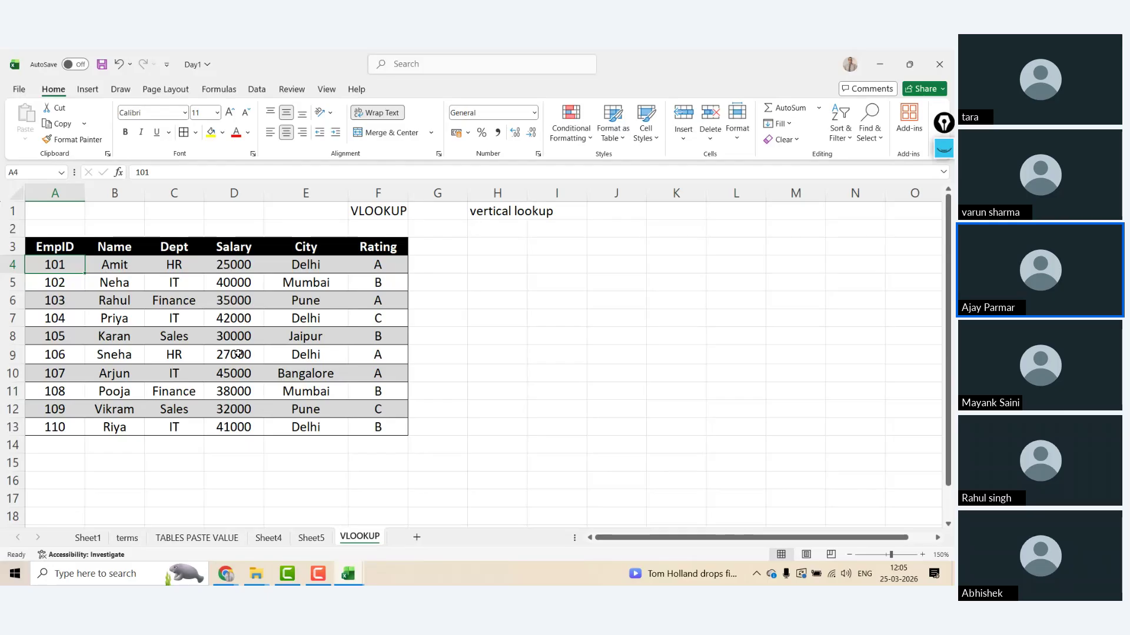
- Enter the lookup headings EMPID, NAME and RATING in J6:L6 and the employee ID 109 in J7
left_click(606, 323)
key("Up")
key("Up")
key("Up")
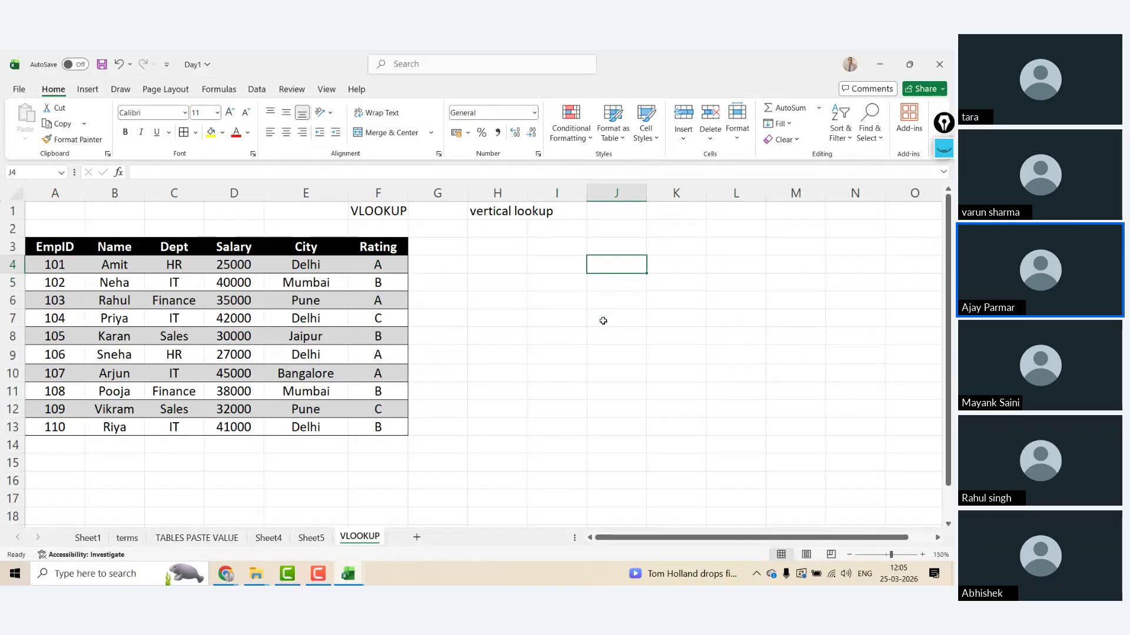
key("Down")
key("Down")
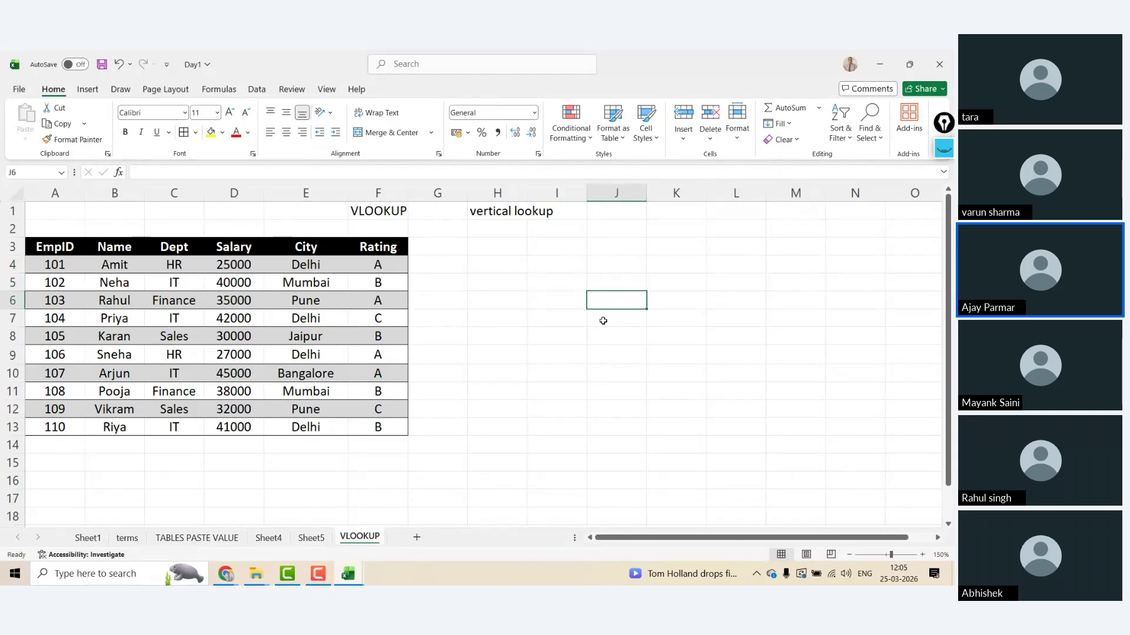
type("EMPID")
key("Return")
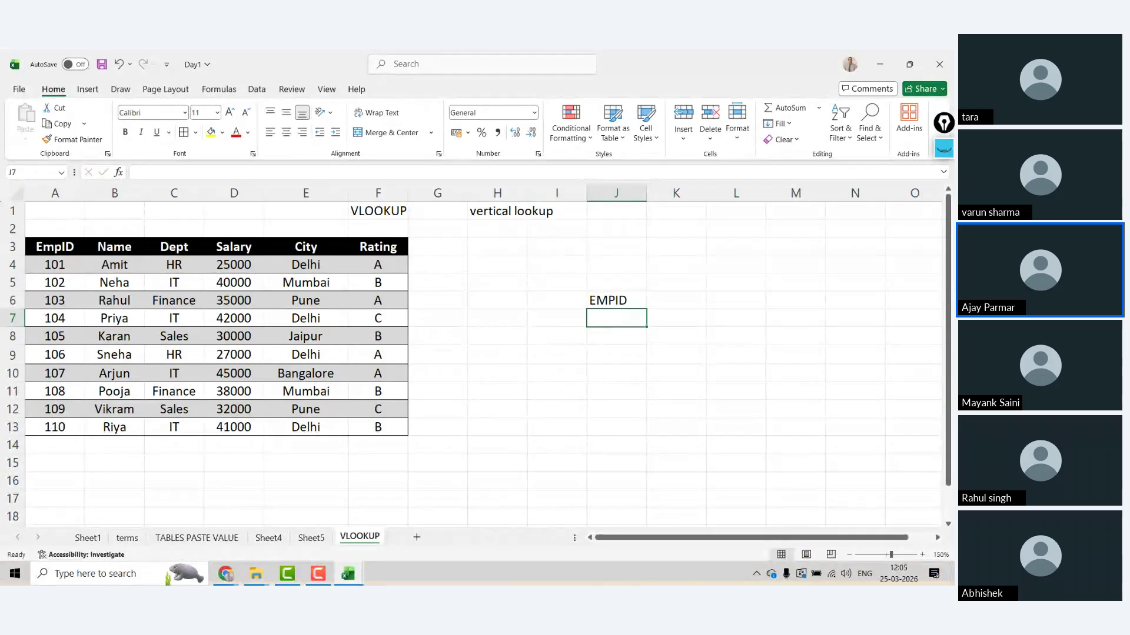
type("109")
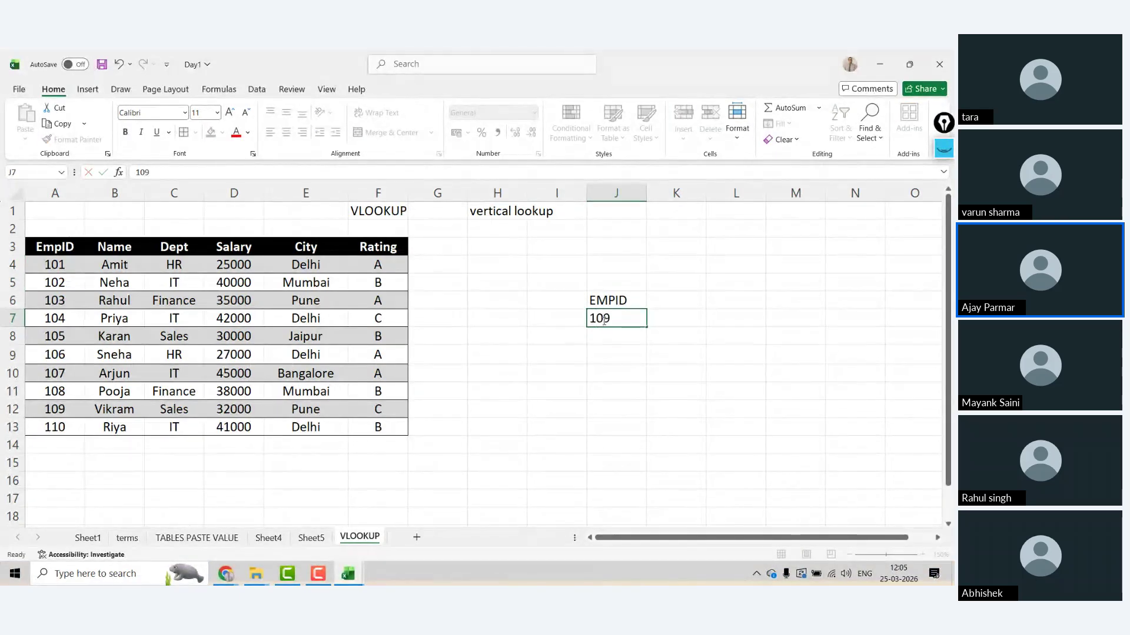
key("Up")
key("Right")
type("NAME")
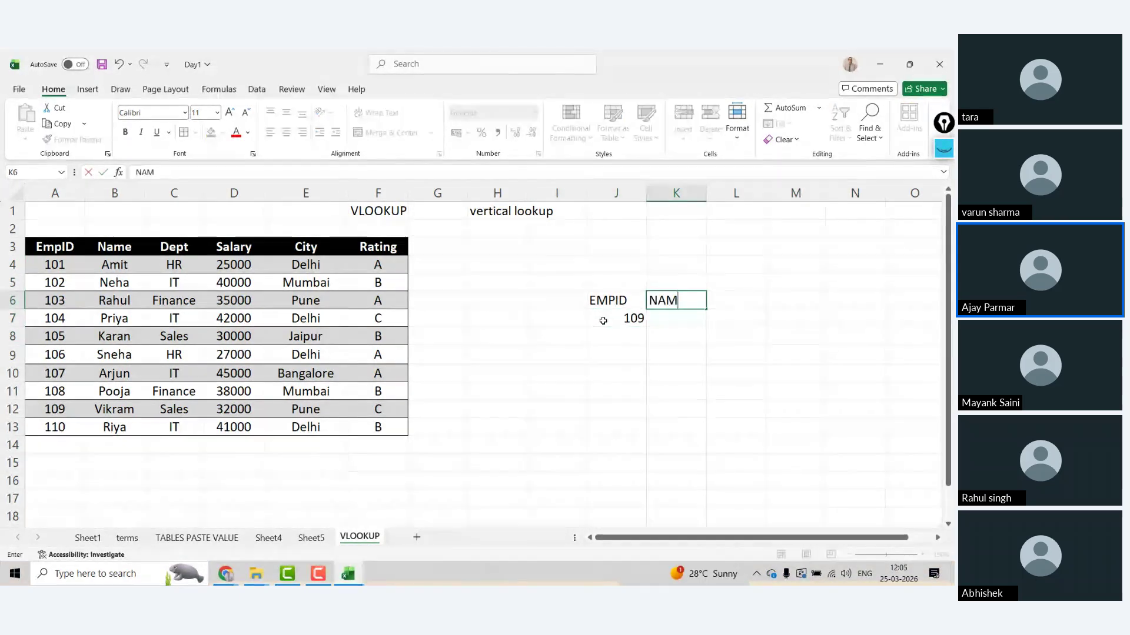
key("Return")
key("Up")
key("Right")
type("RATING")
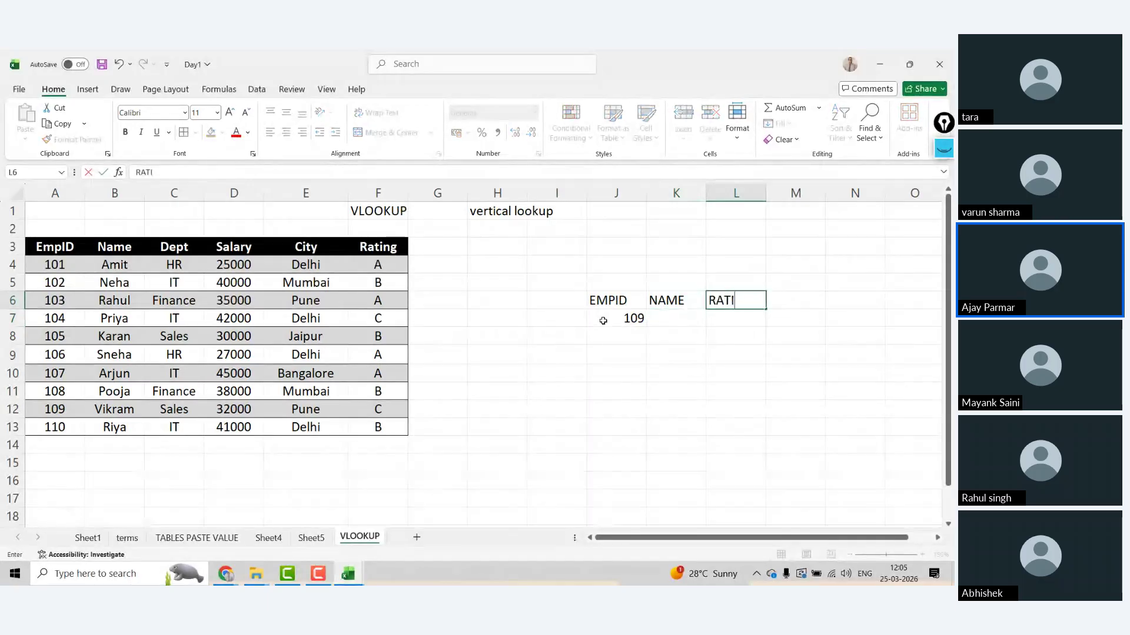
key("Return")
- Centre the contents of the lookup block J6:L7 and apply all borders to it
key("Up")
key("Left")
key("Left")
key("shift+Right")
key("shift+Right")
key("shift+Down")
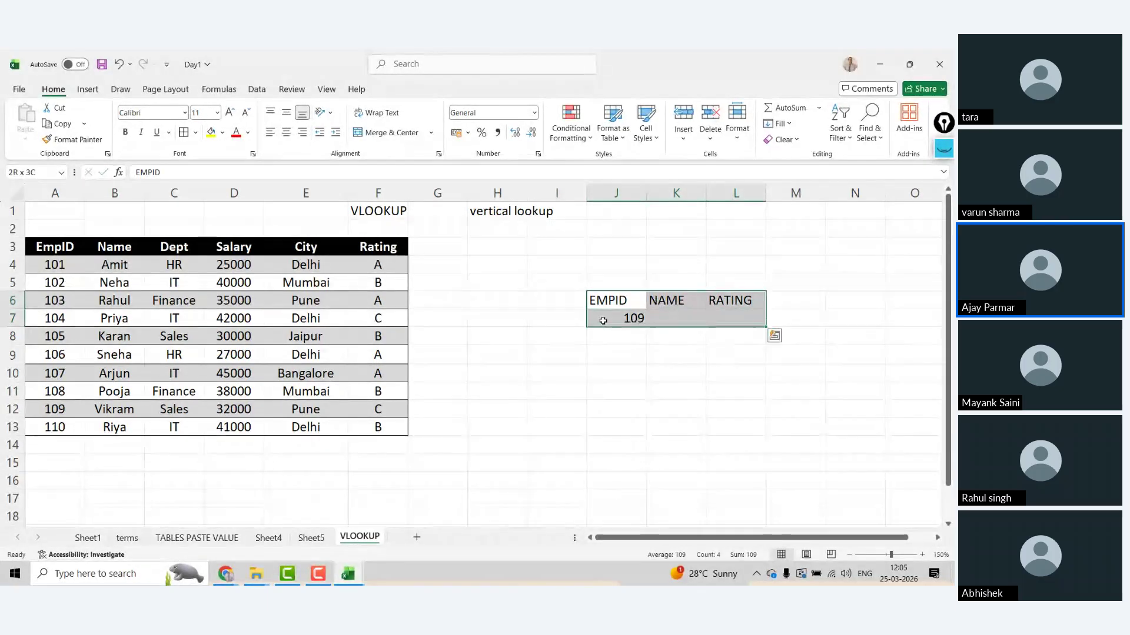
left_click(286, 133)
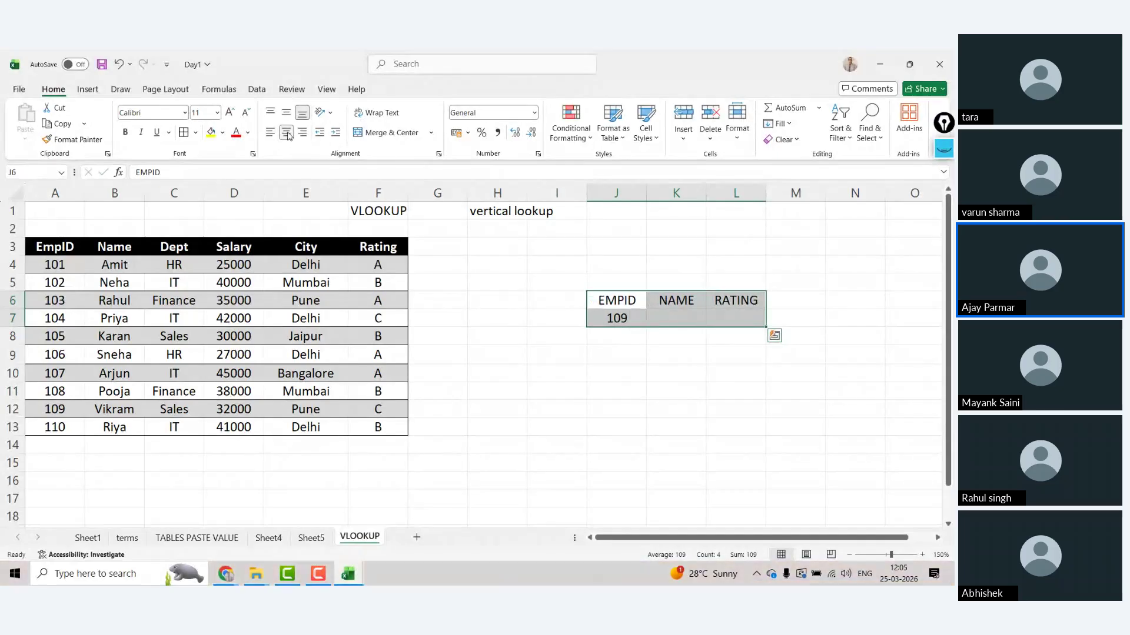
left_click(183, 132)
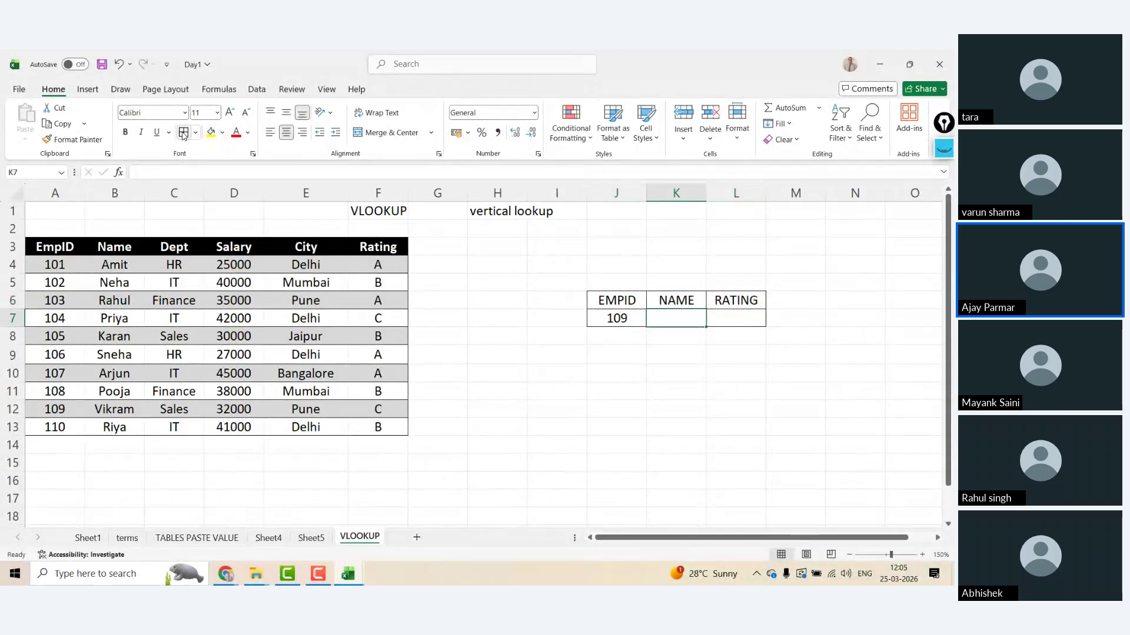
key("Down")
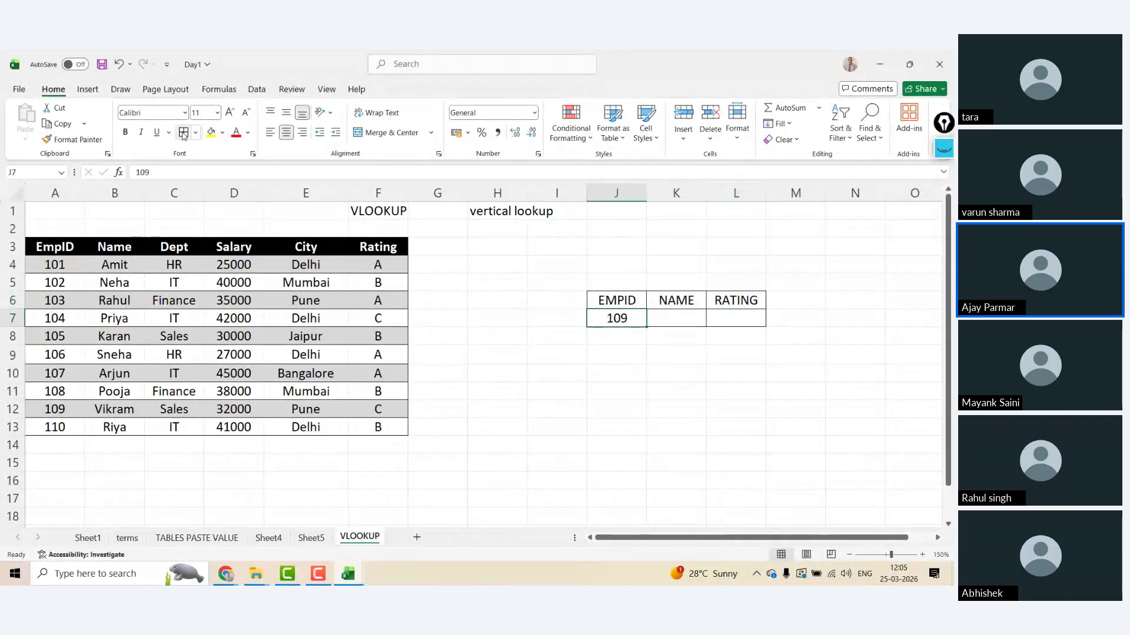
key("shift+Right")
key("shift+Right")
key("Up")
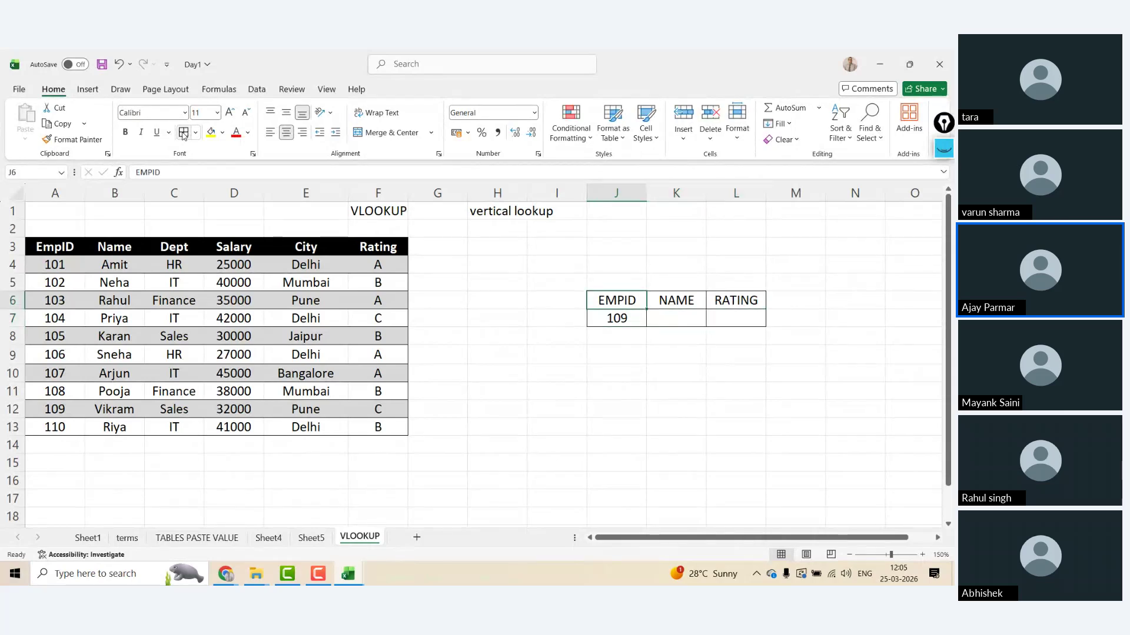
- Examine the extent of the employee table in A3:F13 and the lookup ID in J7
left_click(55, 246)
key("ctrl+shift+Right")
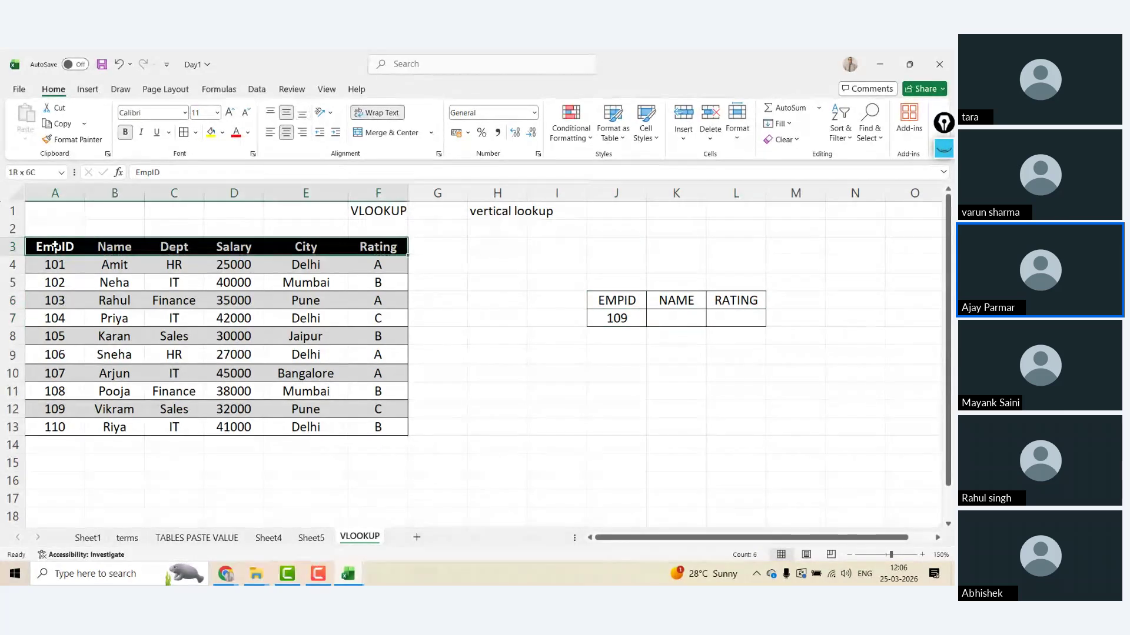
key("ctrl+shift+Down")
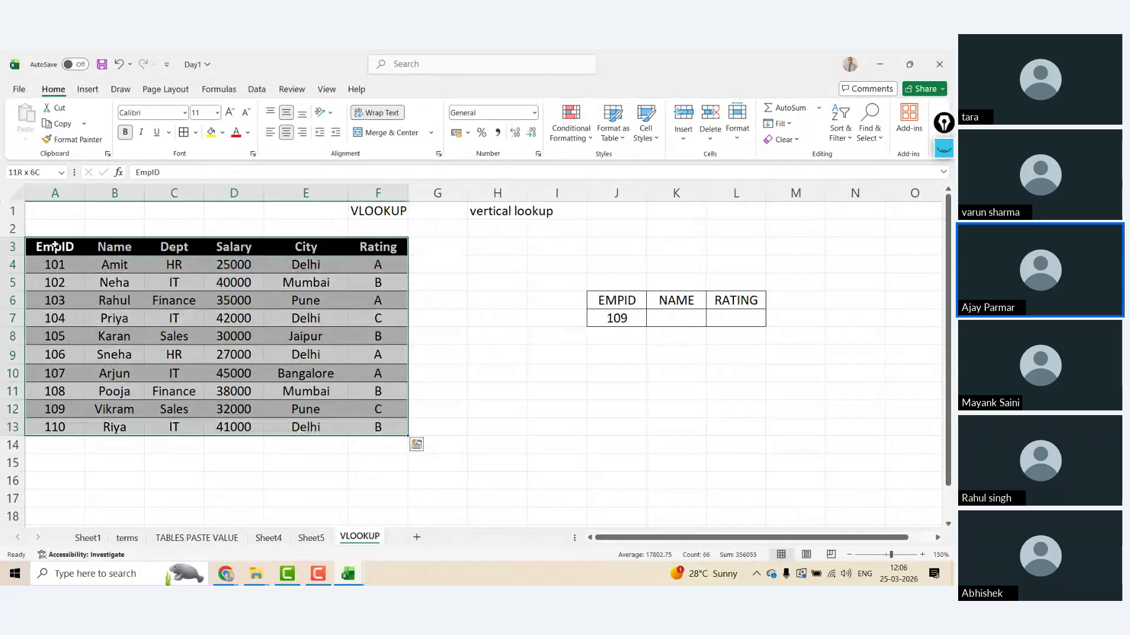
left_click(63, 434)
key("Down")
key("Down")
key("Down")
key("Down")
key("Down")
key("Down")
key("Down")
key("Down")
key("Down")
key("Down")
key("Down")
key("Down")
key("Down")
key("Down")
key("Down")
key("Down")
key("Down")
key("Down")
key("Down")
key("Down")
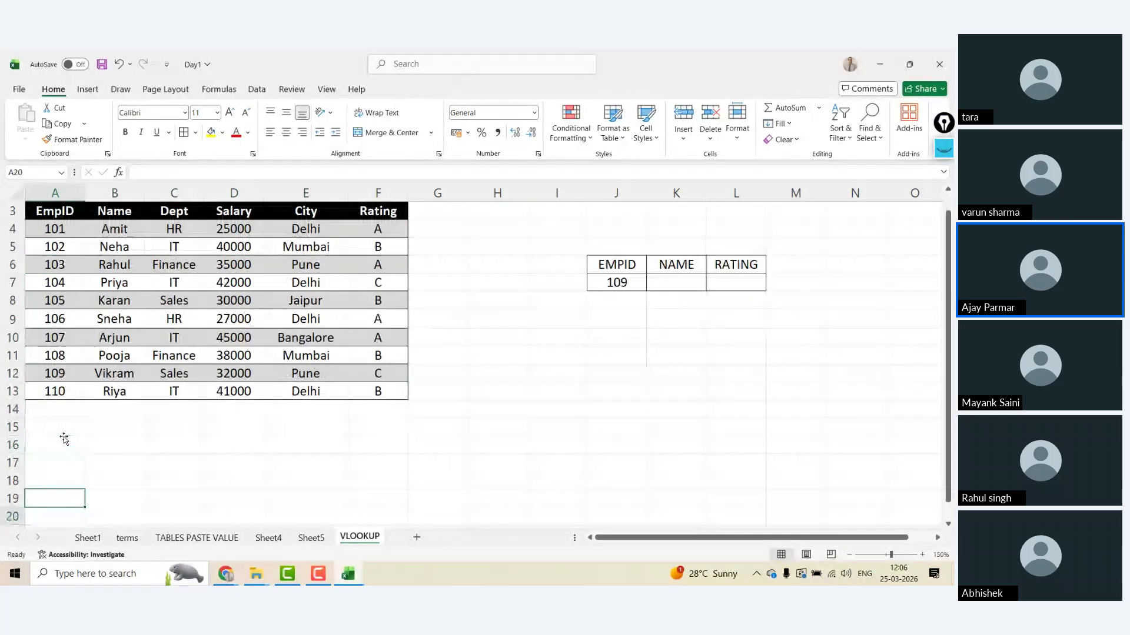
key("ctrl+Home")
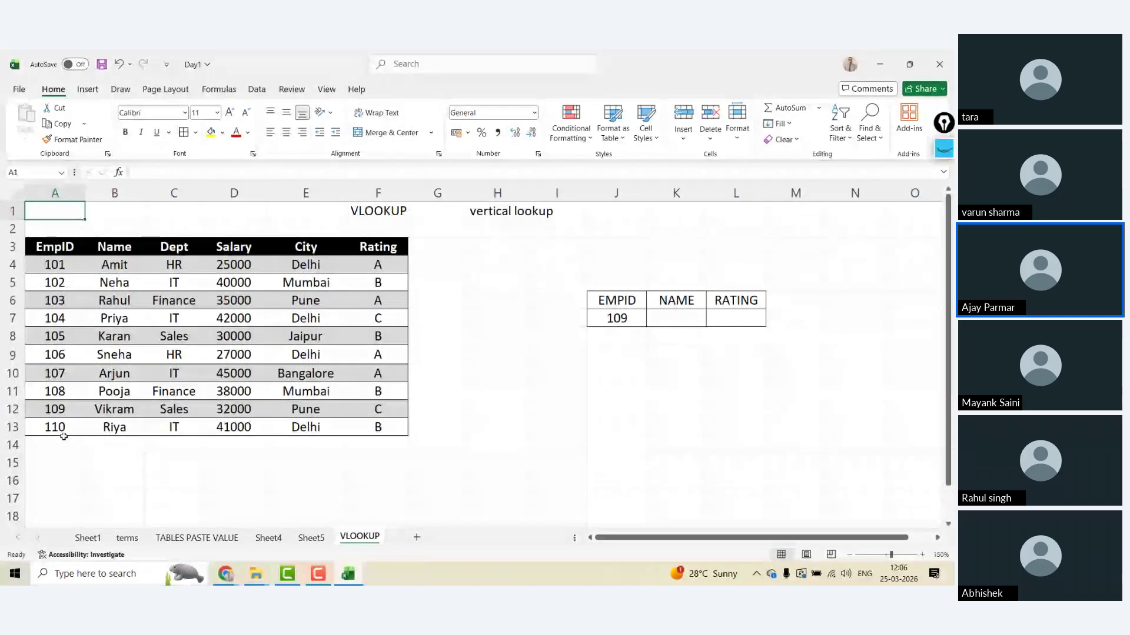
key("Down")
key("Down")
key("ctrl+shift+Right")
key("ctrl+shift+Down")
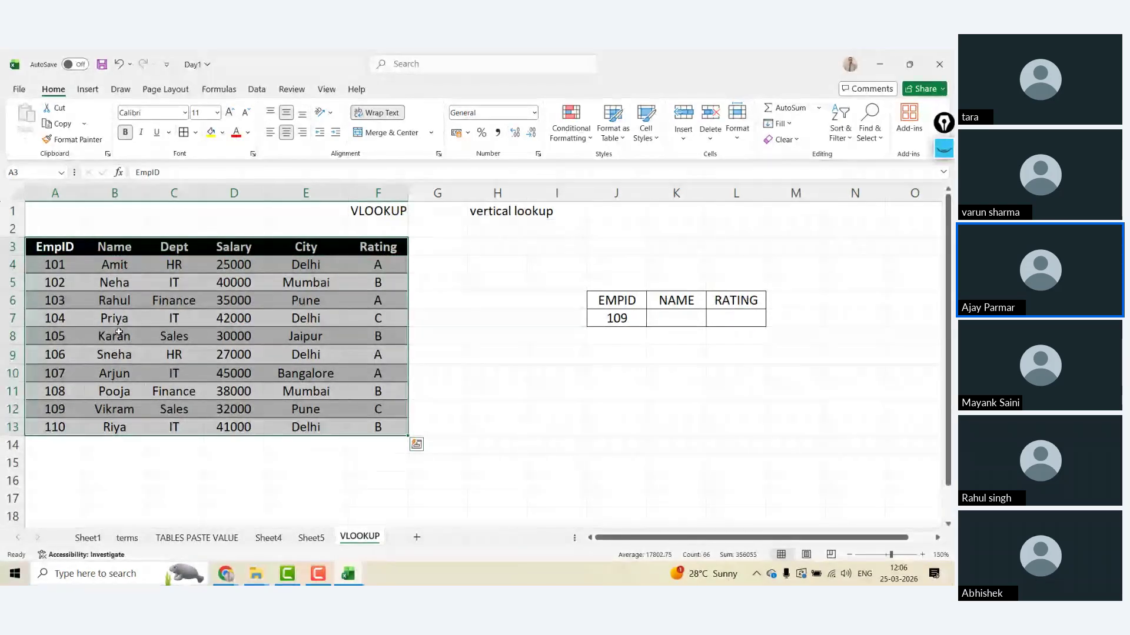
left_click(174, 300)
left_click(622, 323)
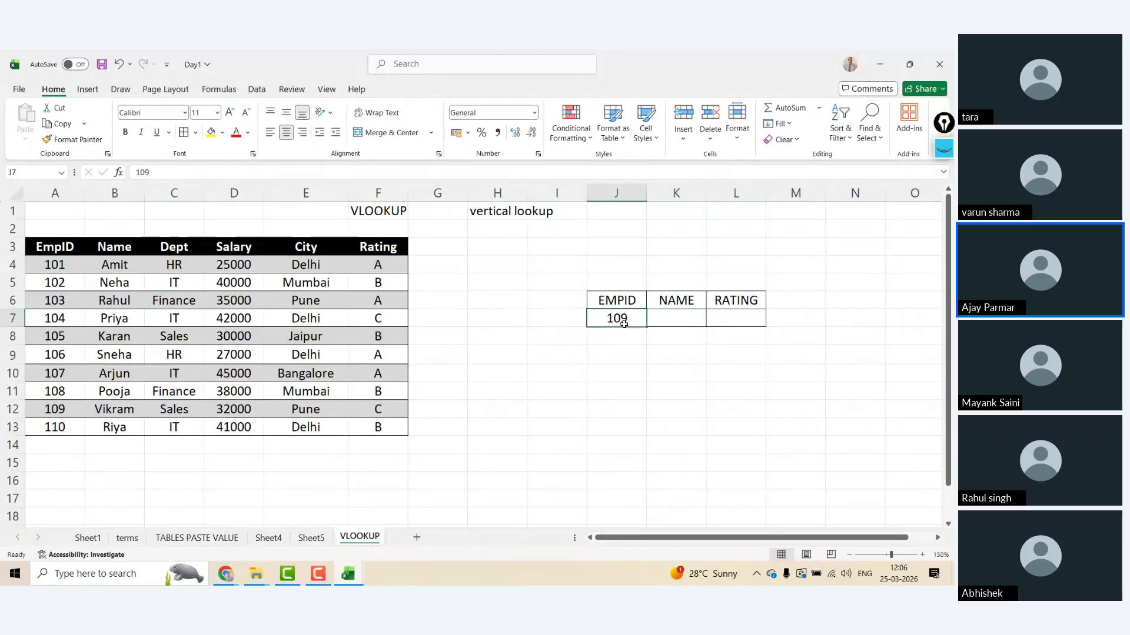
- Go down the EmpID column row by row to look for employee ID 109 manually
left_click(81, 257)
key("Down")
key("Down")
key("Down")
key("Down")
key("Down")
key("Down")
key("Down")
key("Down")
key("Down")
key("Down")
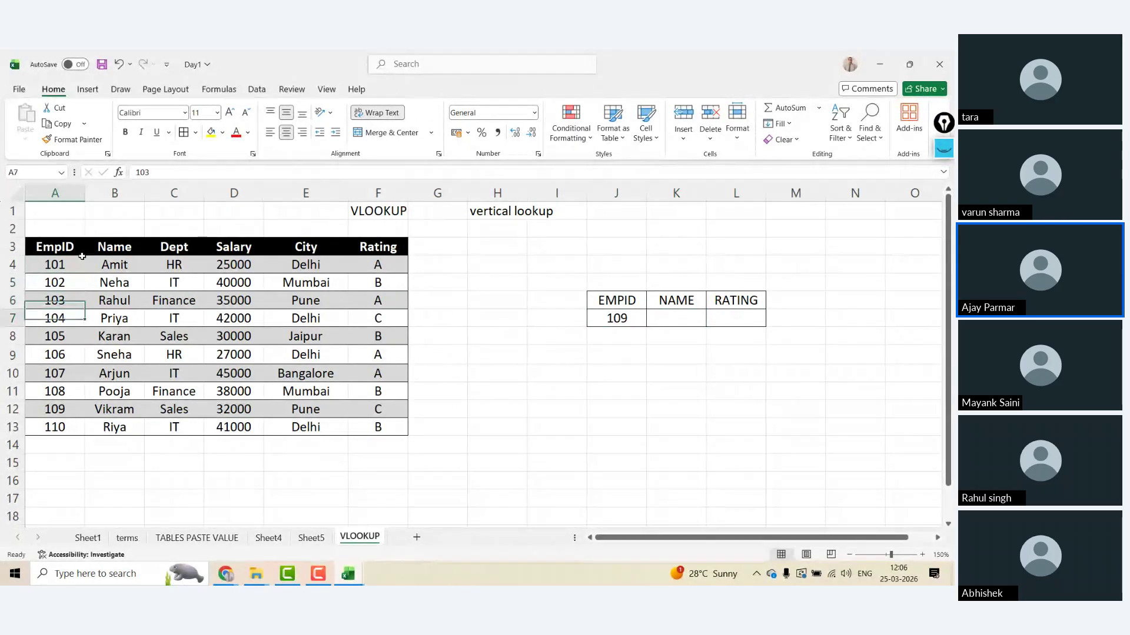
key("Down")
key("Down")
key("Down")
key("Down")
key("Down")
key("Down")
key("Down")
key("Down")
key("Down")
key("Down")
key("Down")
key("Down")
key("Down")
key("Down")
key("Down")
key("Down")
key("Down")
key("Down")
key("Down")
key("Down")
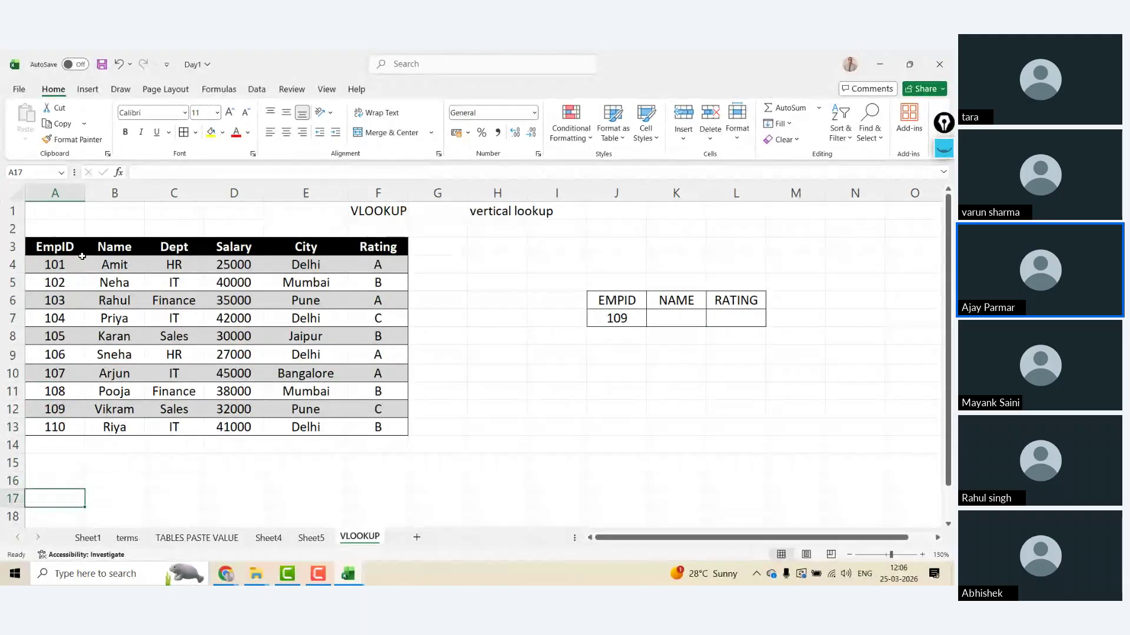
key("Down")
key("Down")
key("Down")
key("Down")
key("Down")
key("Down")
key("Down")
key("Down")
key("Down")
key("Down")
key("Down")
key("Down")
key("Down")
key("Down")
key("Down")
key("Down")
key("Down")
key("Down")
key("Down")
key("Down")
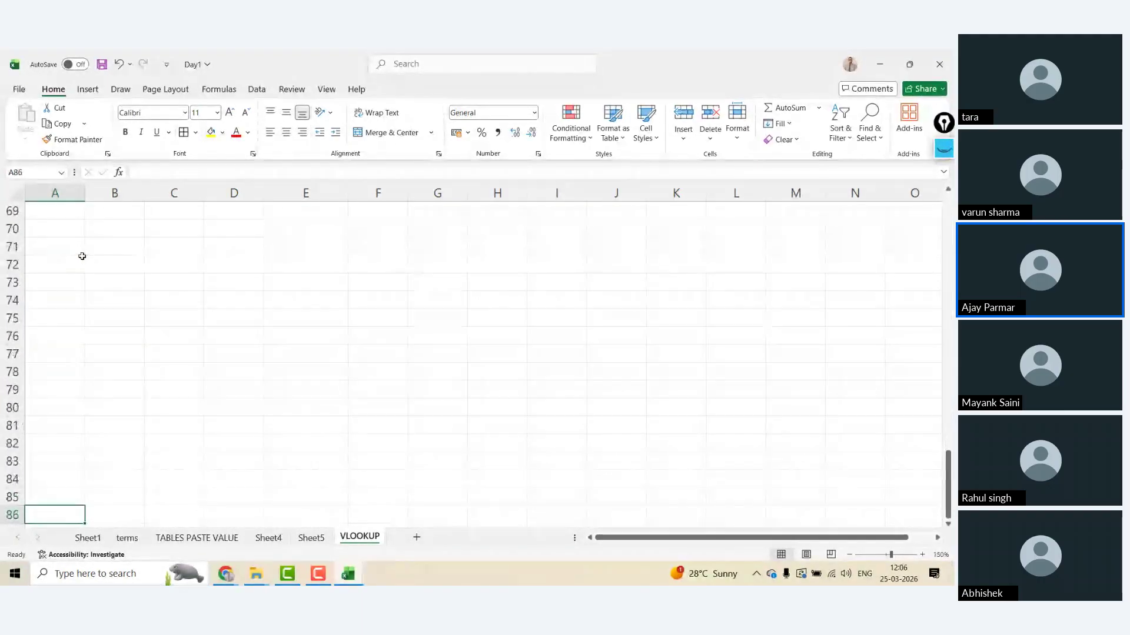
key("ctrl+Up")
key("ctrl+Up")
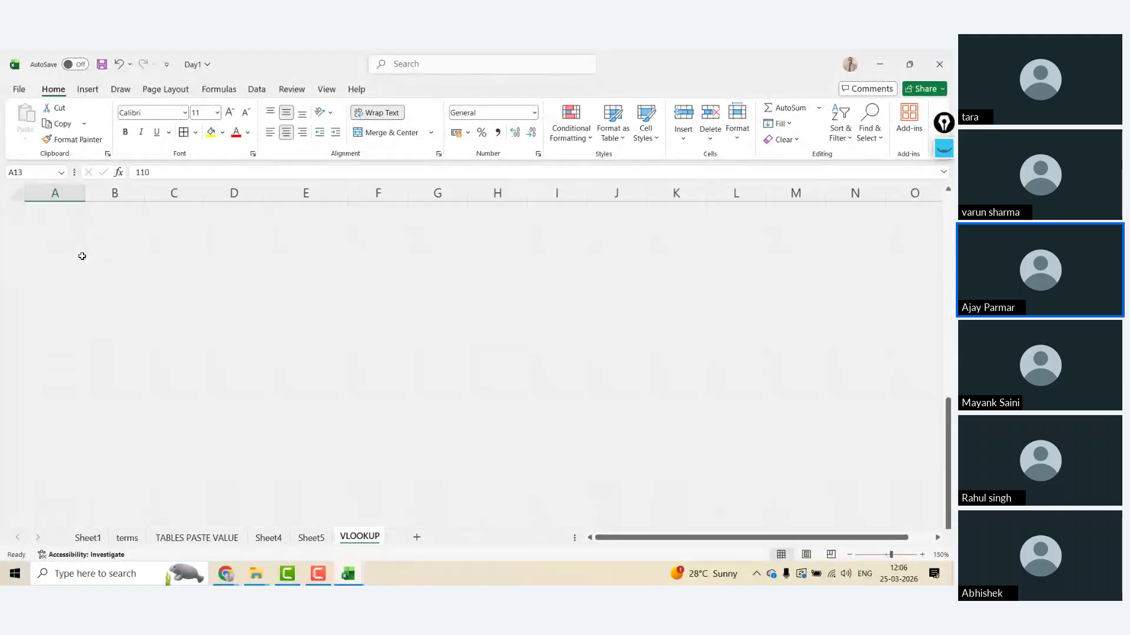
key("Down")
key("Down")
key("Down")
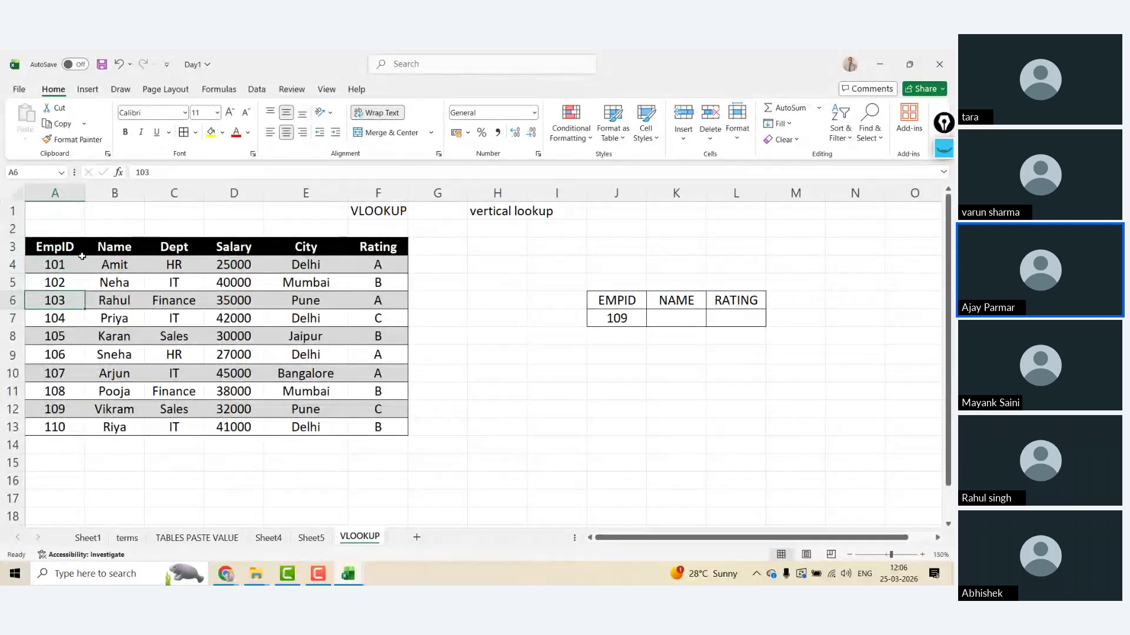
left_click(677, 313)
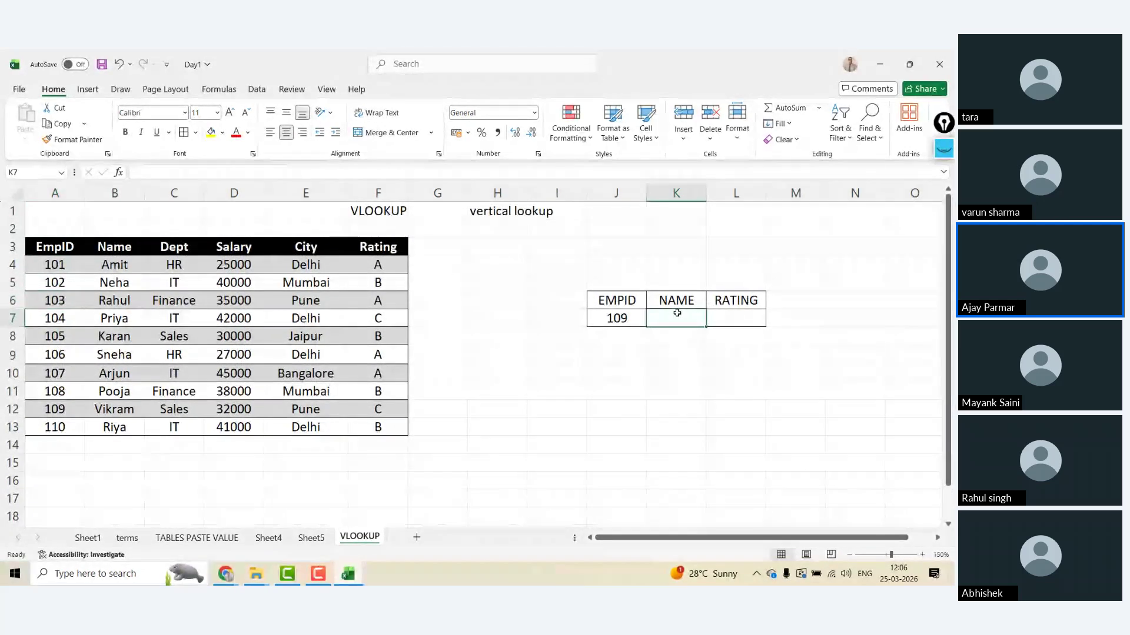
type("=VL")
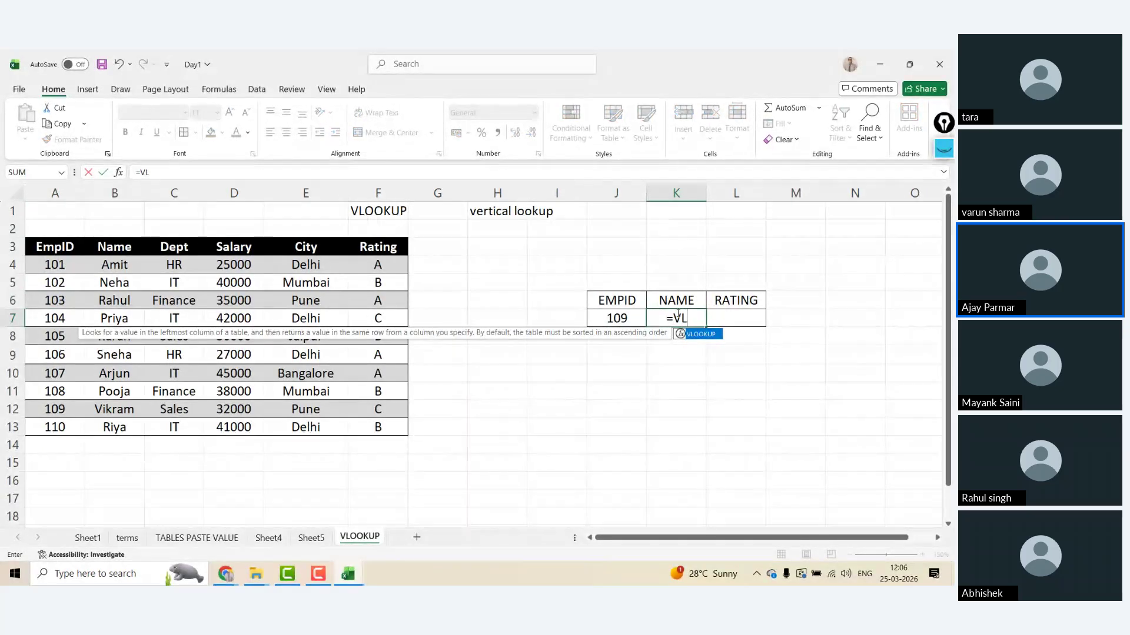
key("Escape")
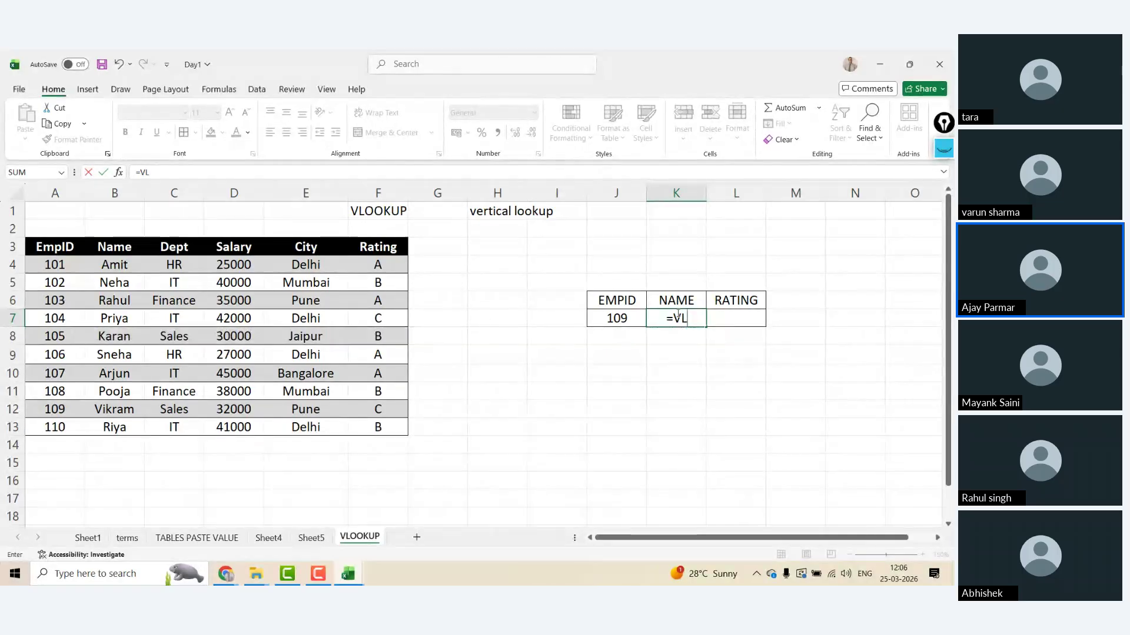
key("Escape")
key("Left")
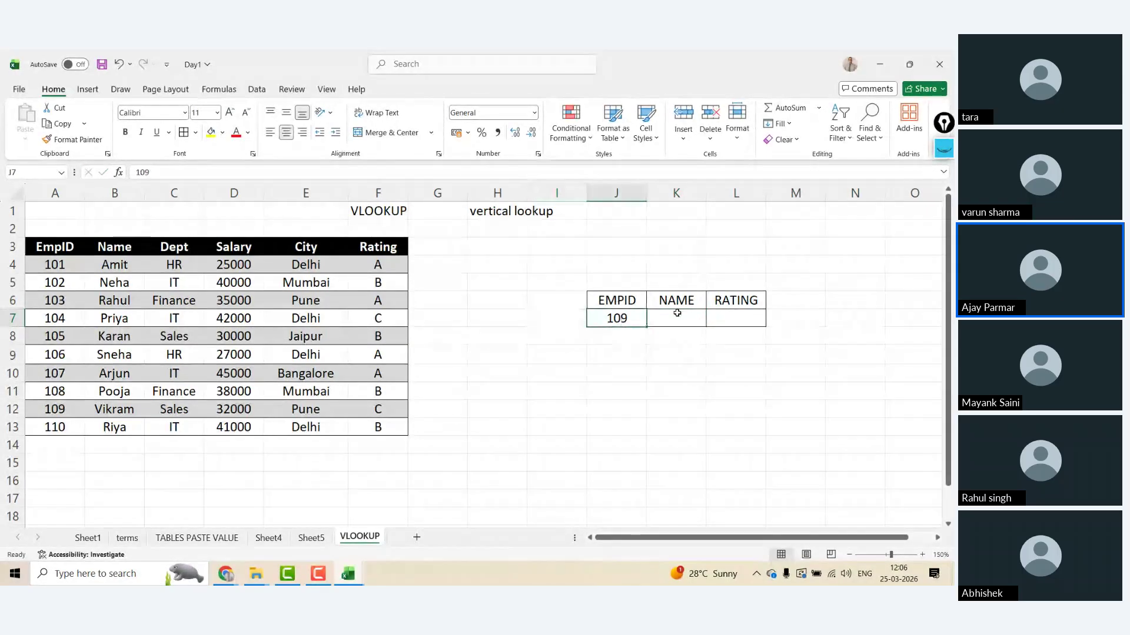
- Make the lookup headings EMPID, NAME and RATING in J6:L6 bold
key("Up")
key("shift+Right")
key("shift+Right")
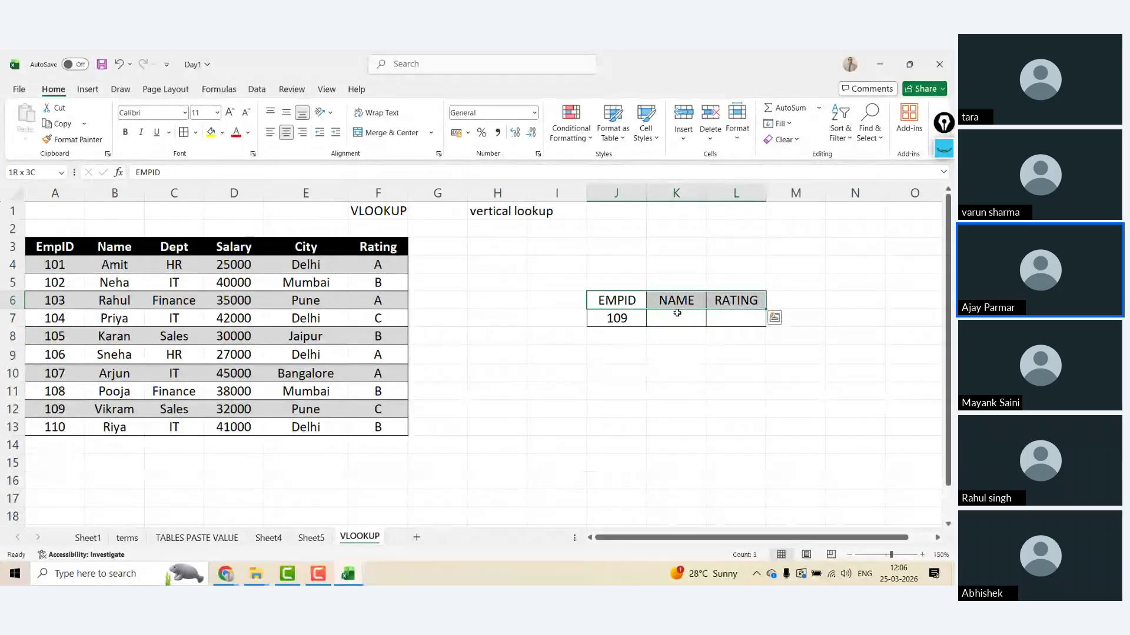
key("ctrl+b")
key("Down")
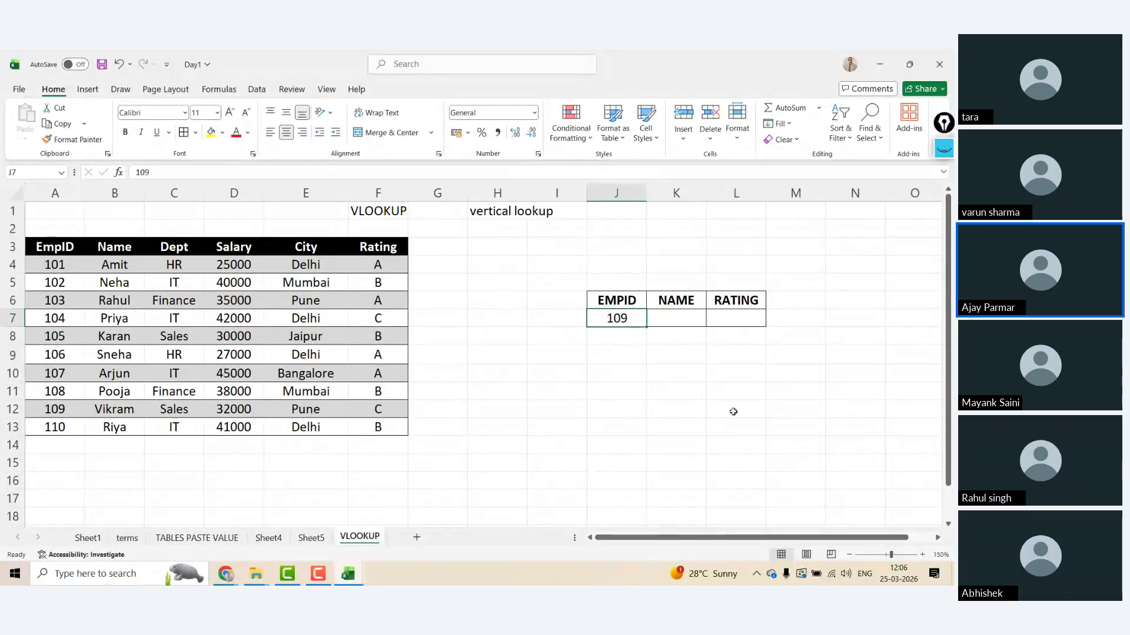
left_click(632, 353)
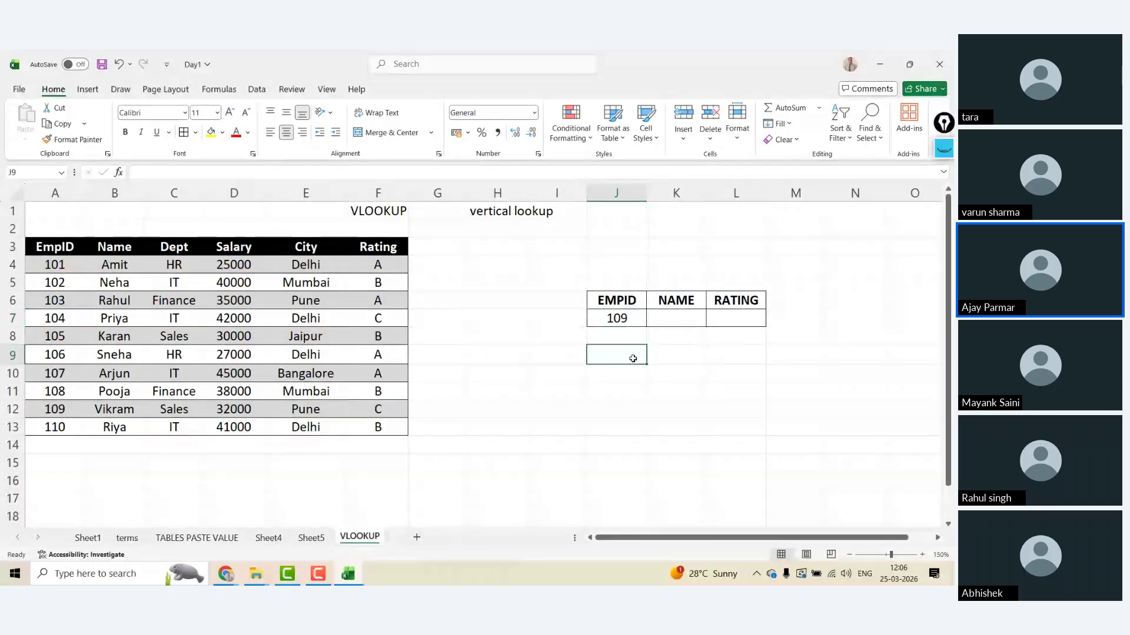
- Hide the EmpID column A and check the lookup EMPID in J6:J7 against the remaining table
left_click(58, 192)
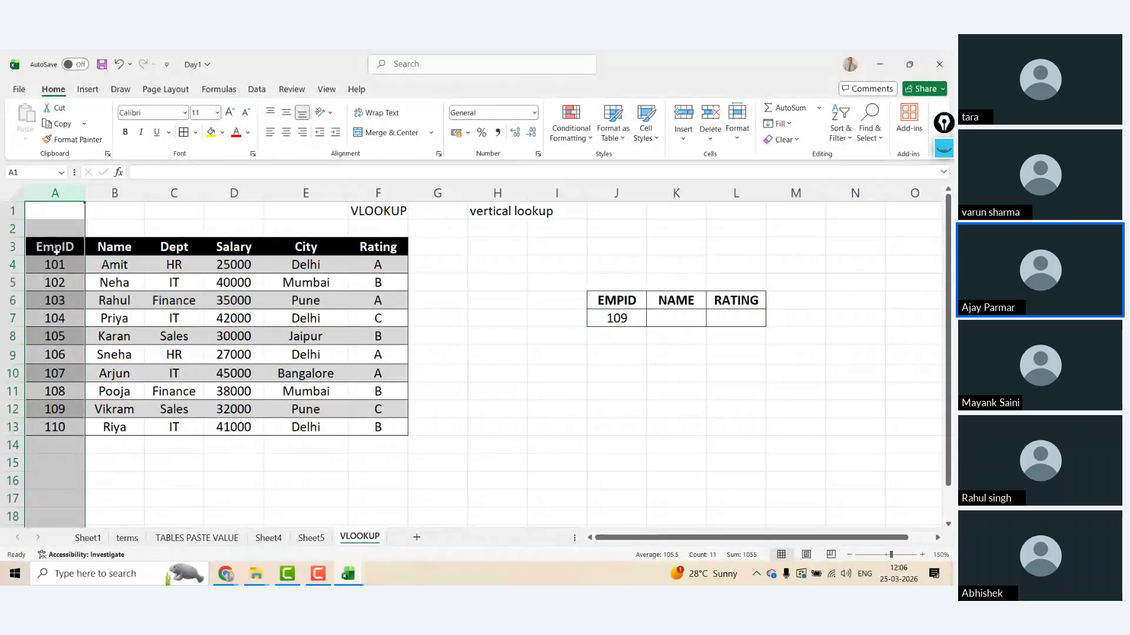
right_click(61, 208)
left_click(92, 423)
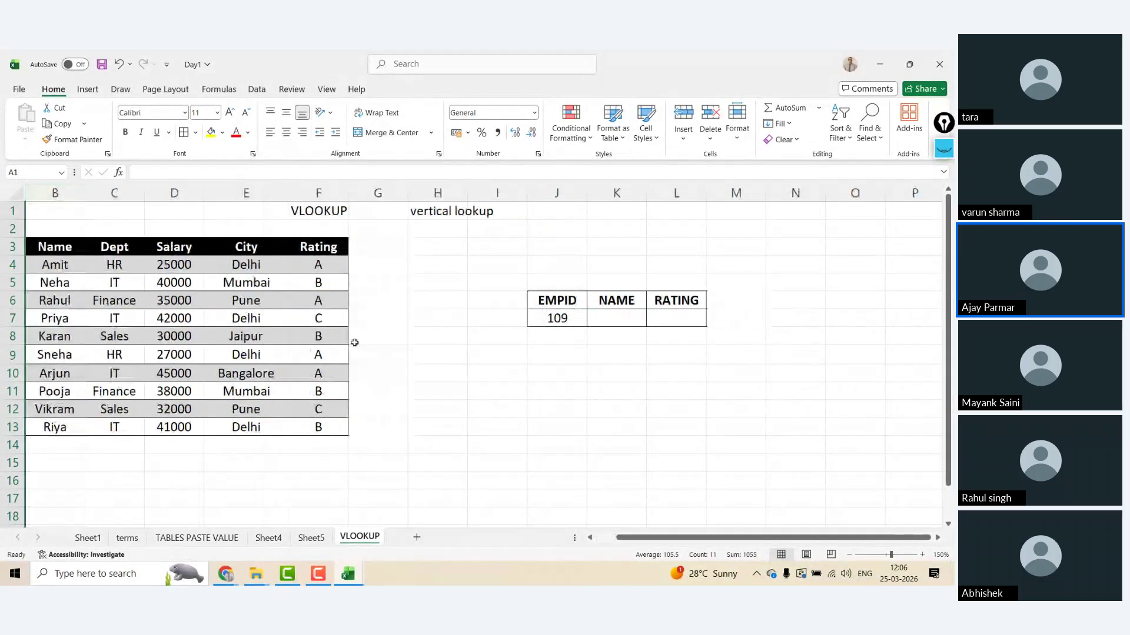
left_click(497, 336)
left_click(531, 324)
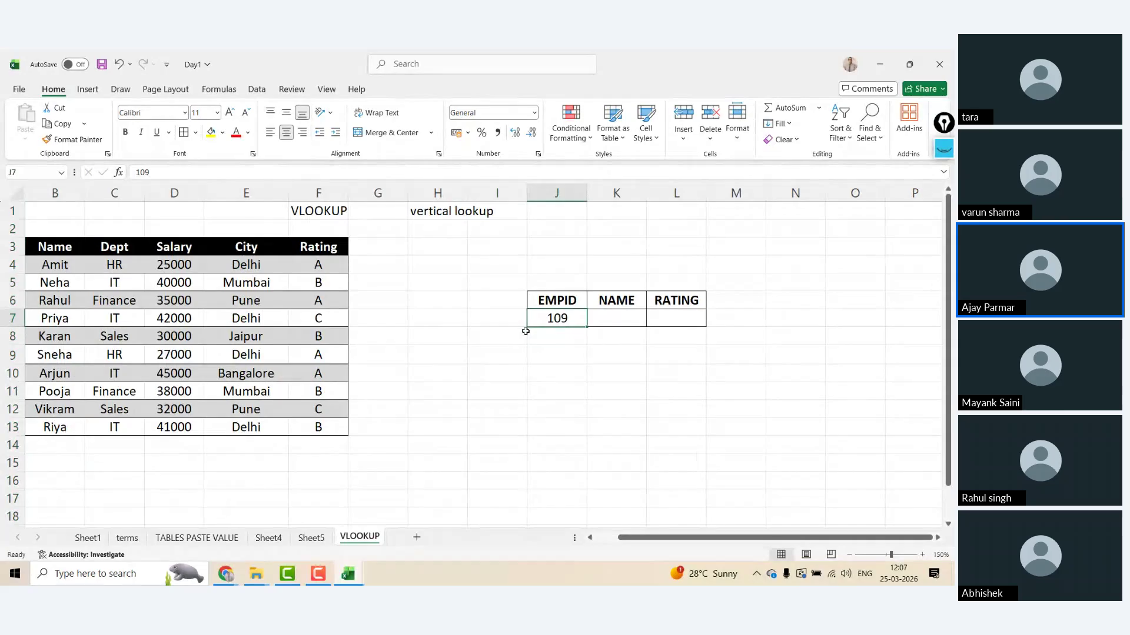
left_click(564, 302)
key("shift+Down")
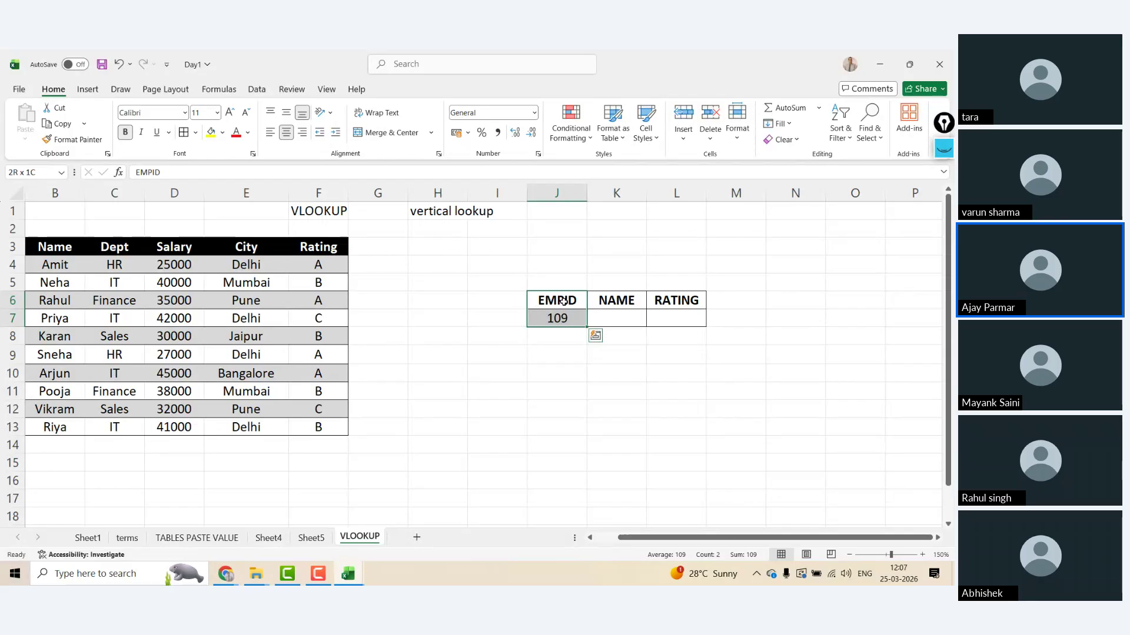
- Undo the hiding of column A to bring the EmpID column back
right_click(50, 193)
key("Escape")
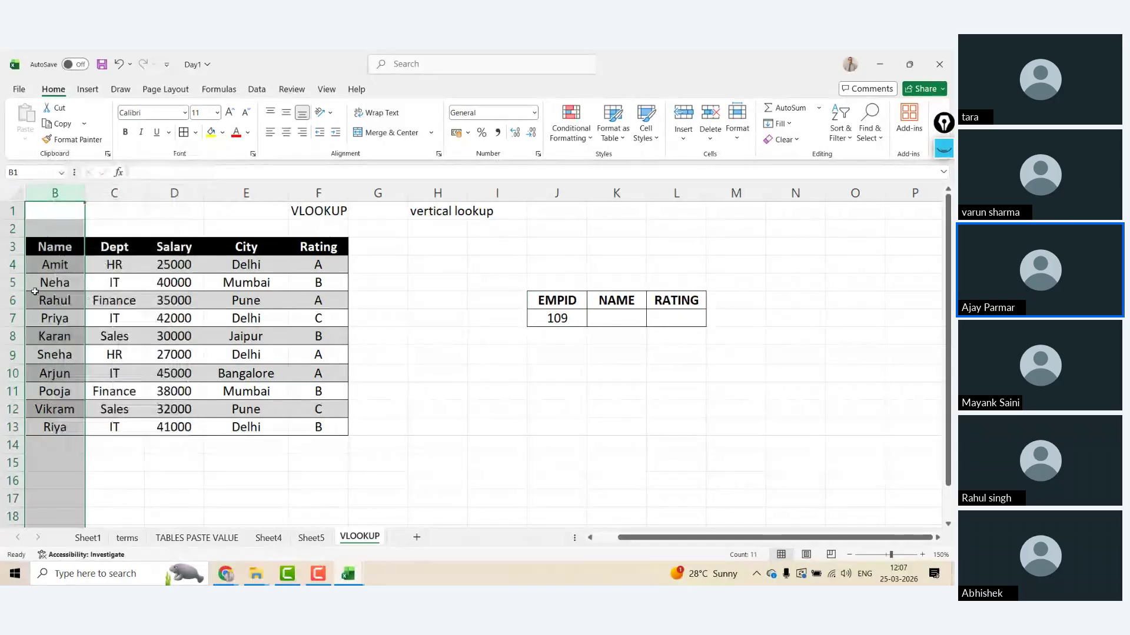
key("ctrl+z")
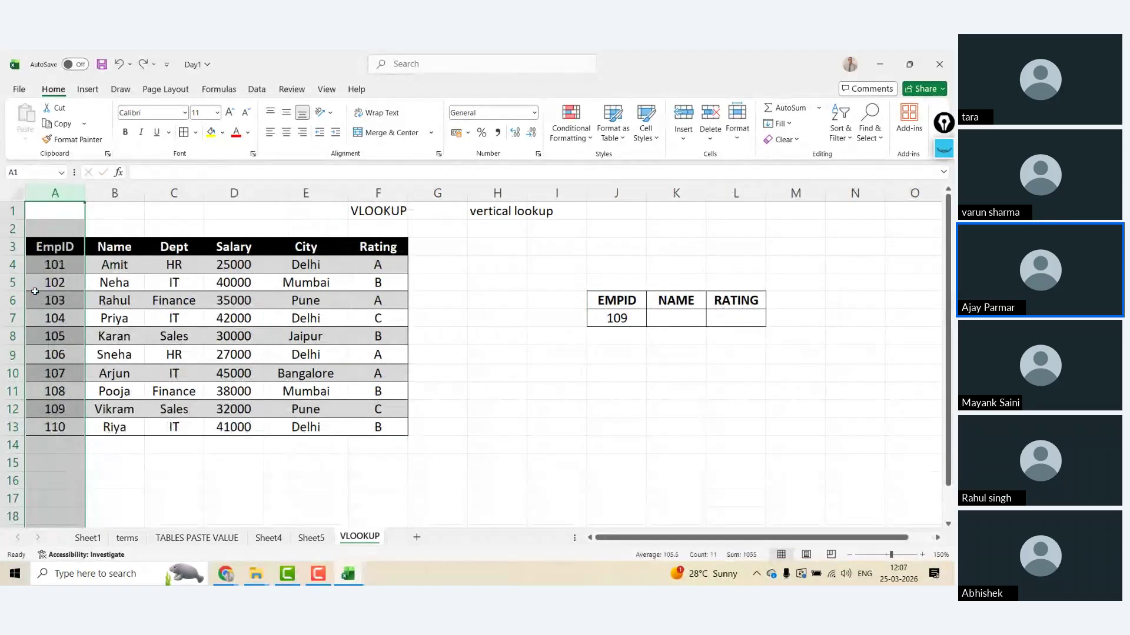
- Examine the Name, Dept and EmpID columns of the employee table one at a time
left_click(119, 184)
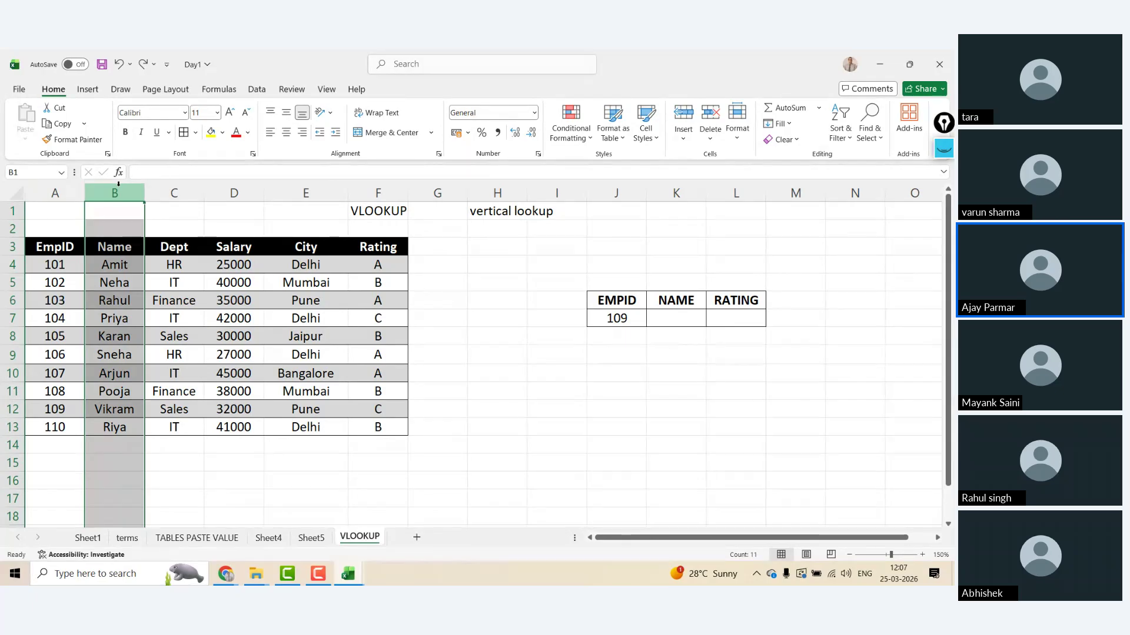
left_click(164, 184)
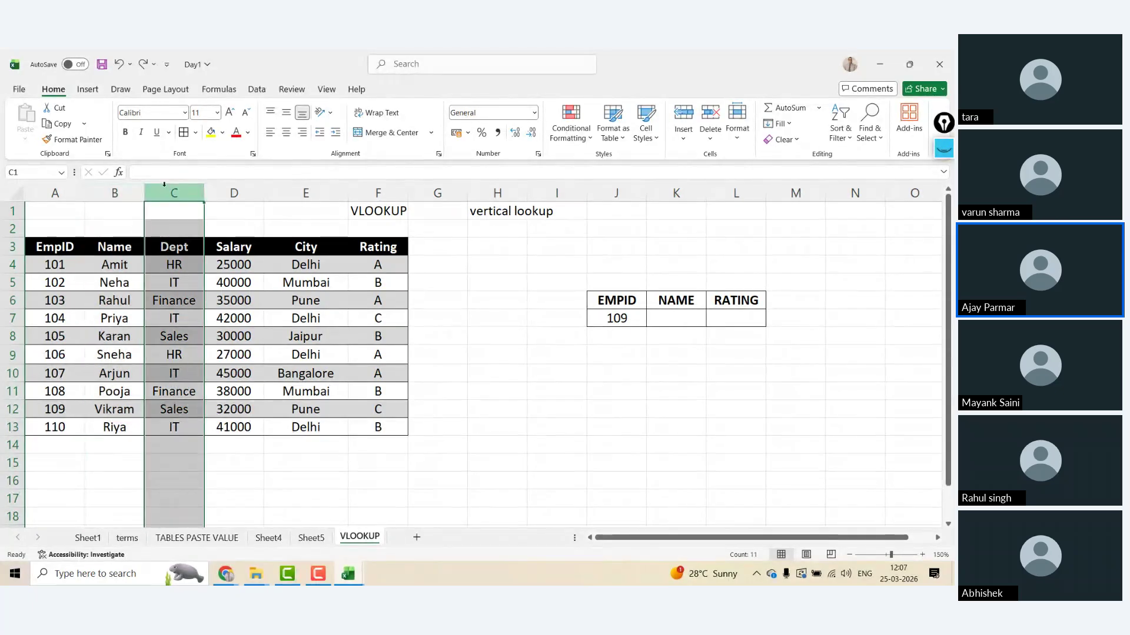
left_click(59, 192)
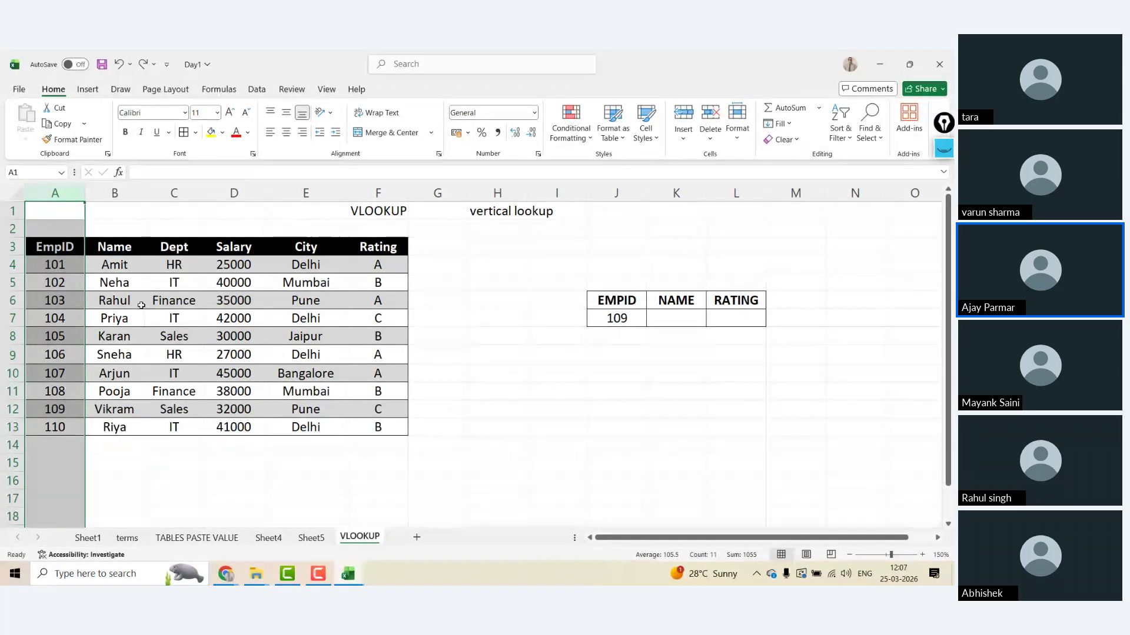
key("ctrl+Down")
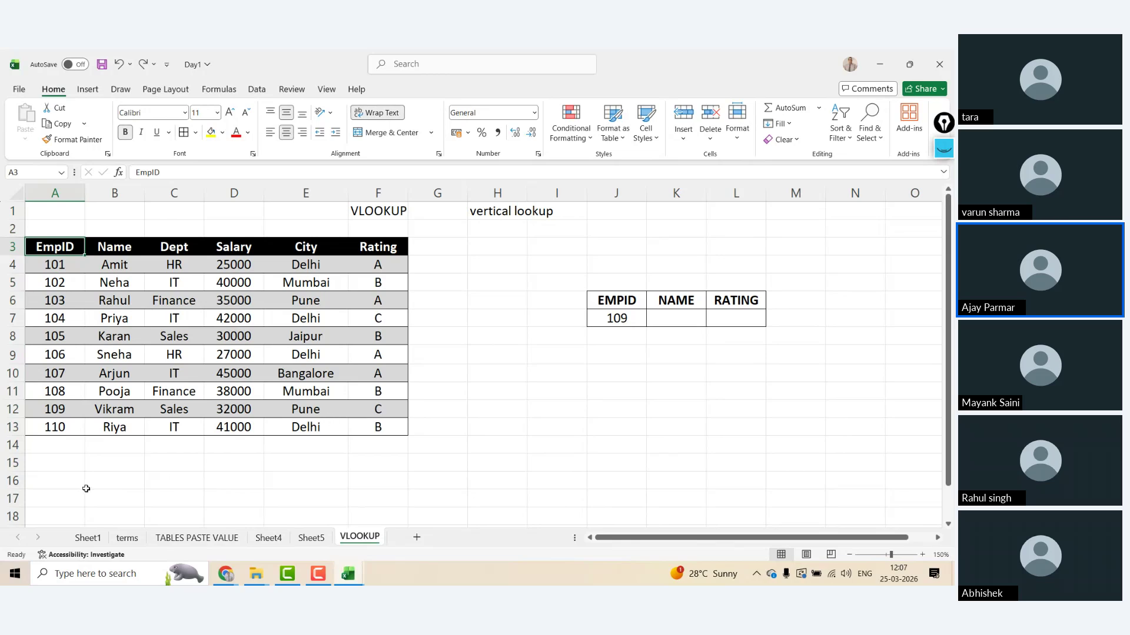
- Enter the heading SALESID in A17, below the employee table, to start a second sample table
left_click(84, 492)
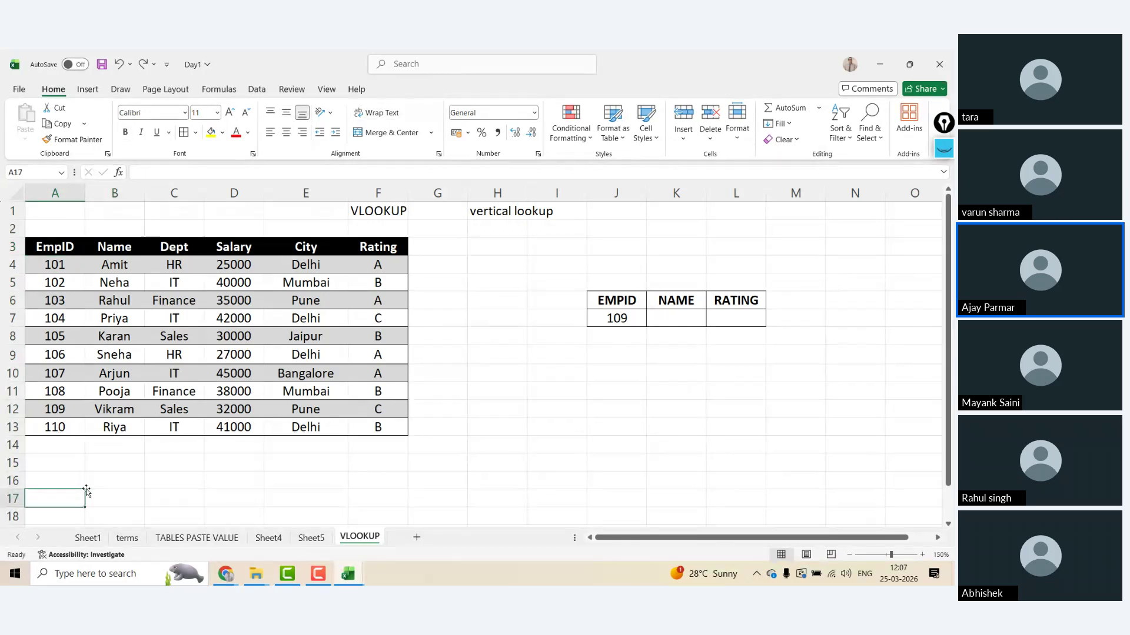
type("TRN")
key("BackSpace")
key("BackSpace")
key("BackSpace")
type("S")
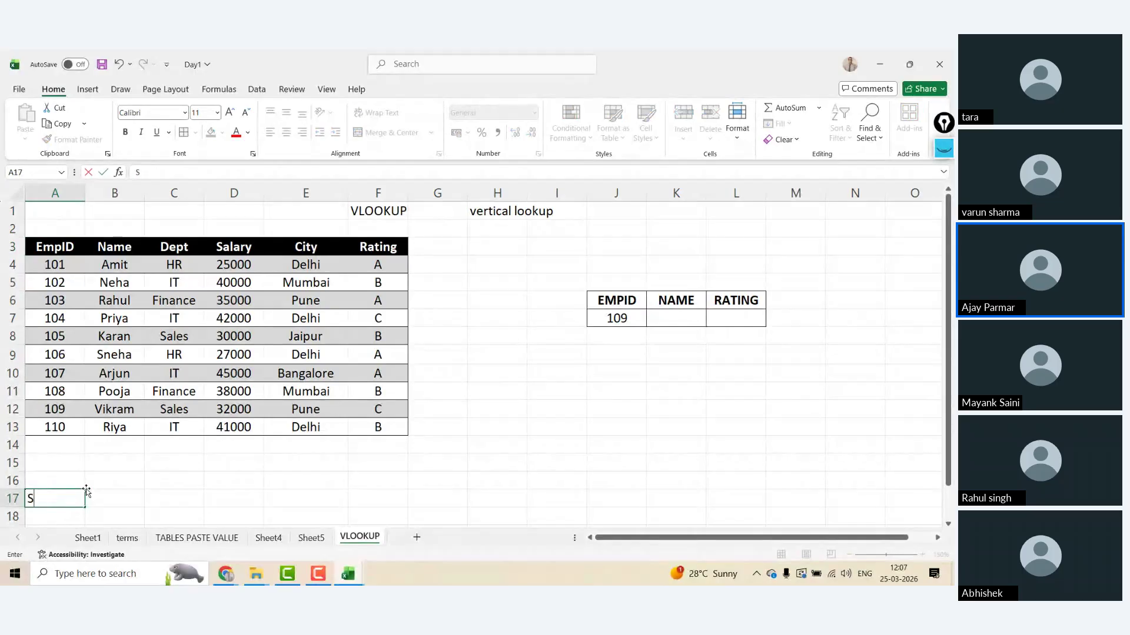
type("ALES")
key("Return")
left_click(86, 490)
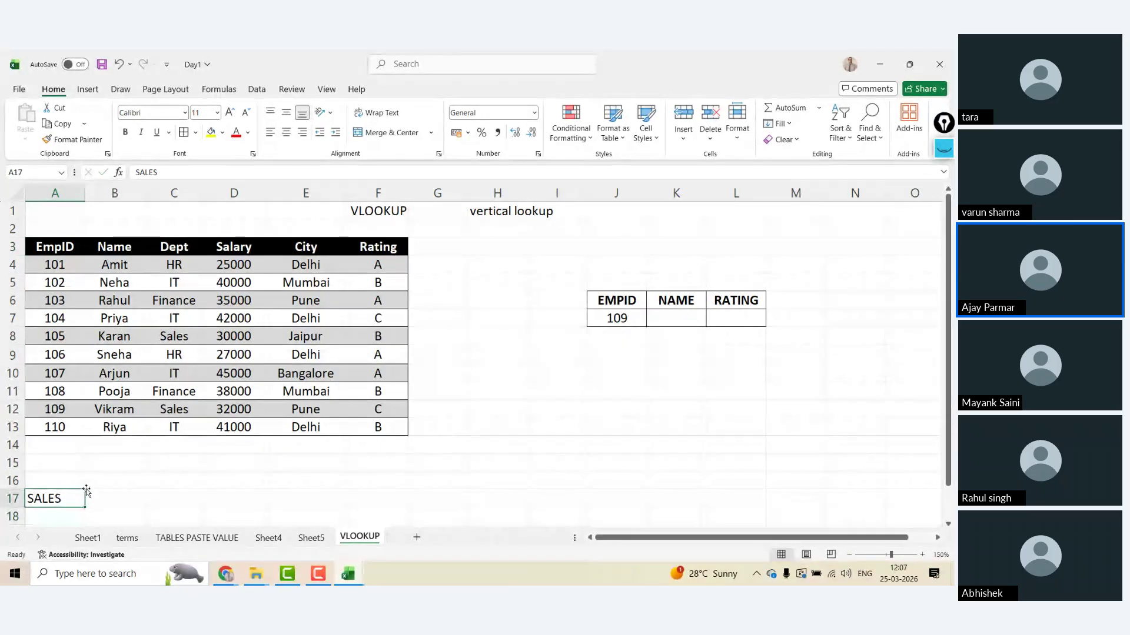
type("SA")
key("BackSpace")
type("ALEDID")
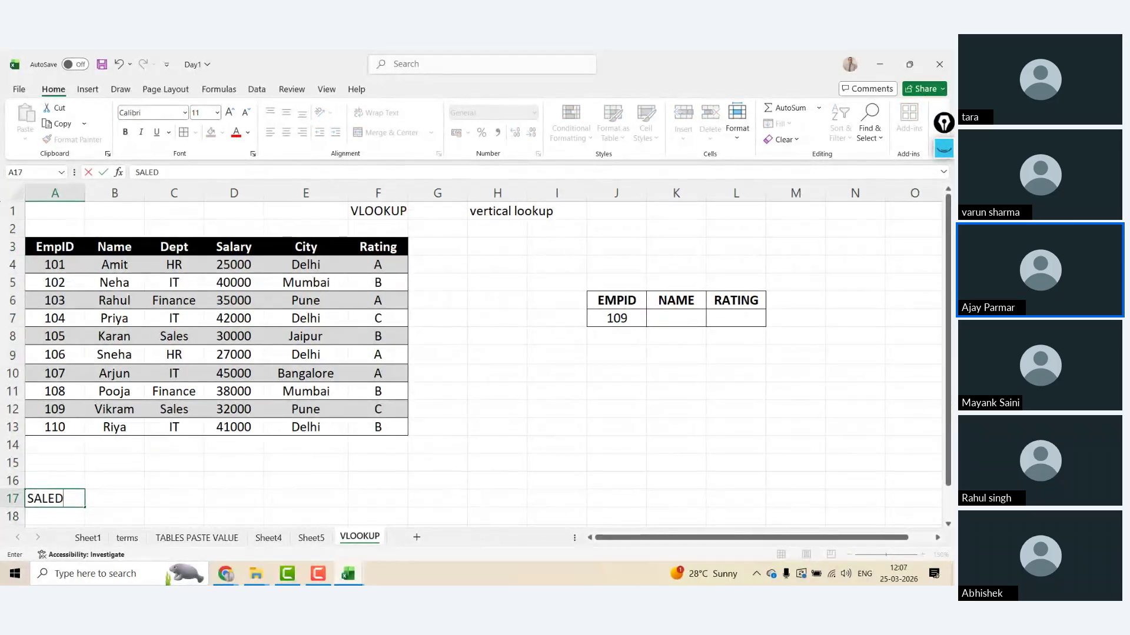
key("BackSpace")
key("BackSpace")
key("BackSpace")
type("SID")
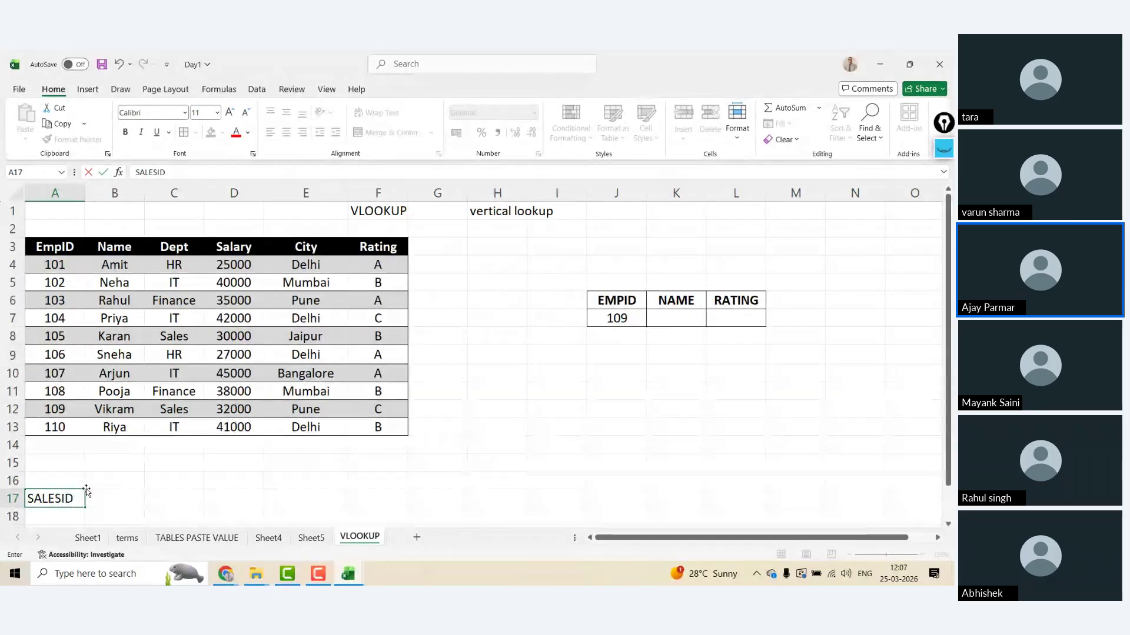
key("Return")
- Add the heading TXN in B17 beside SALESID
key("Up")
key("Right")
type("T")
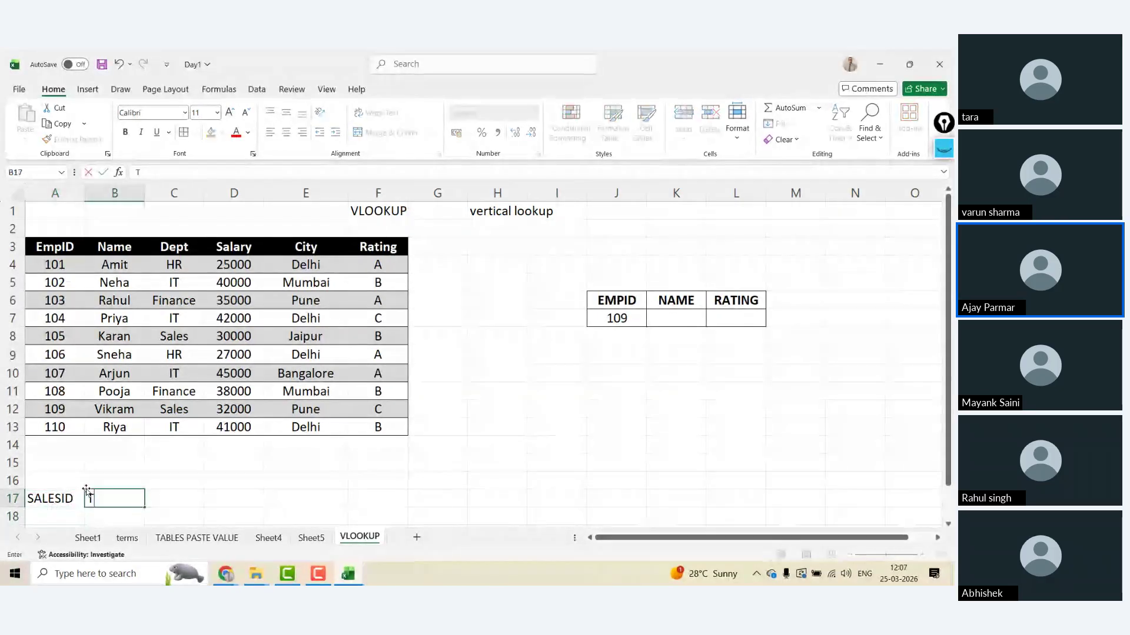
type("XN")
key("Return")
key("Left")
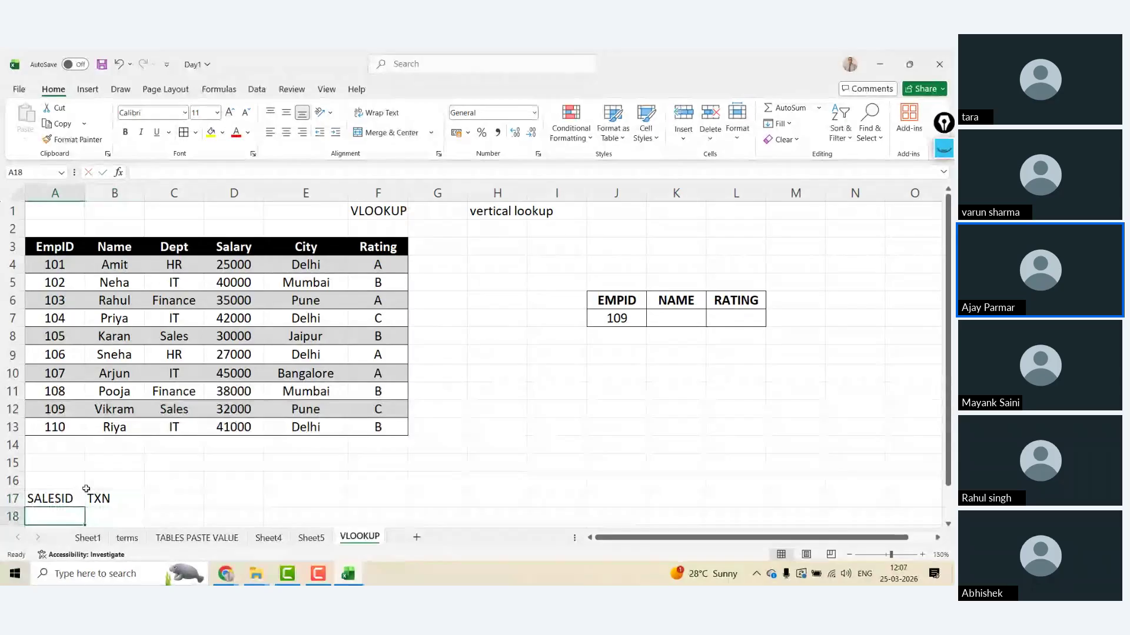
- Fill the SALESID column in A18:A21 with UDFH23, JFSDJ32, 34JFDS and JSFD
type("UDFH23")
key("Return")
type("JFSDJ32")
key("Return")
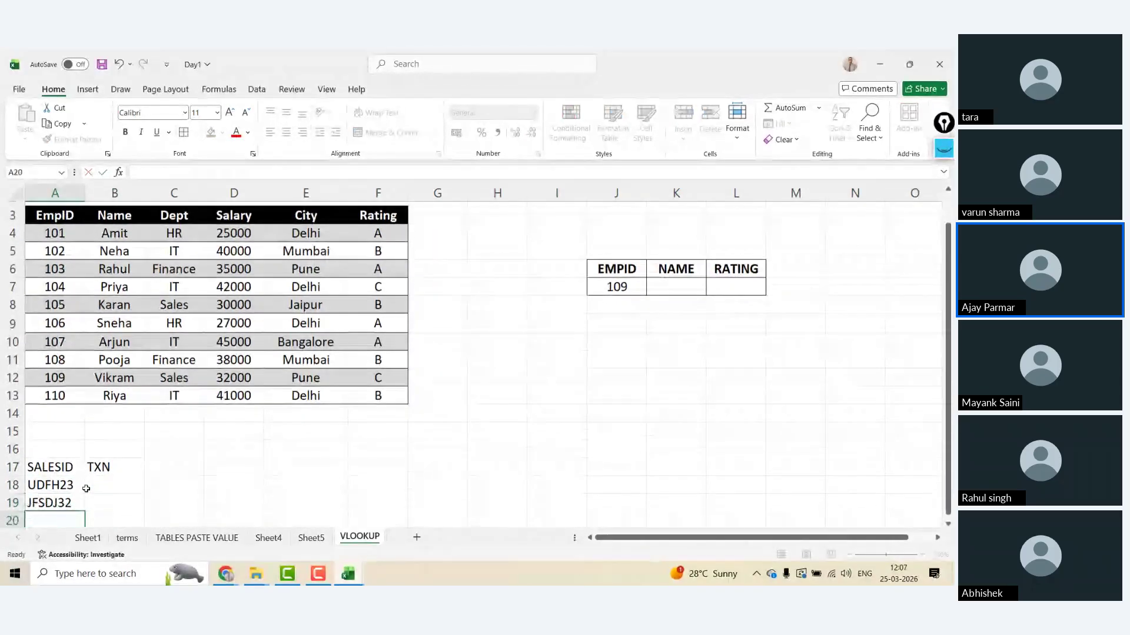
type("34JFDS")
key("Return")
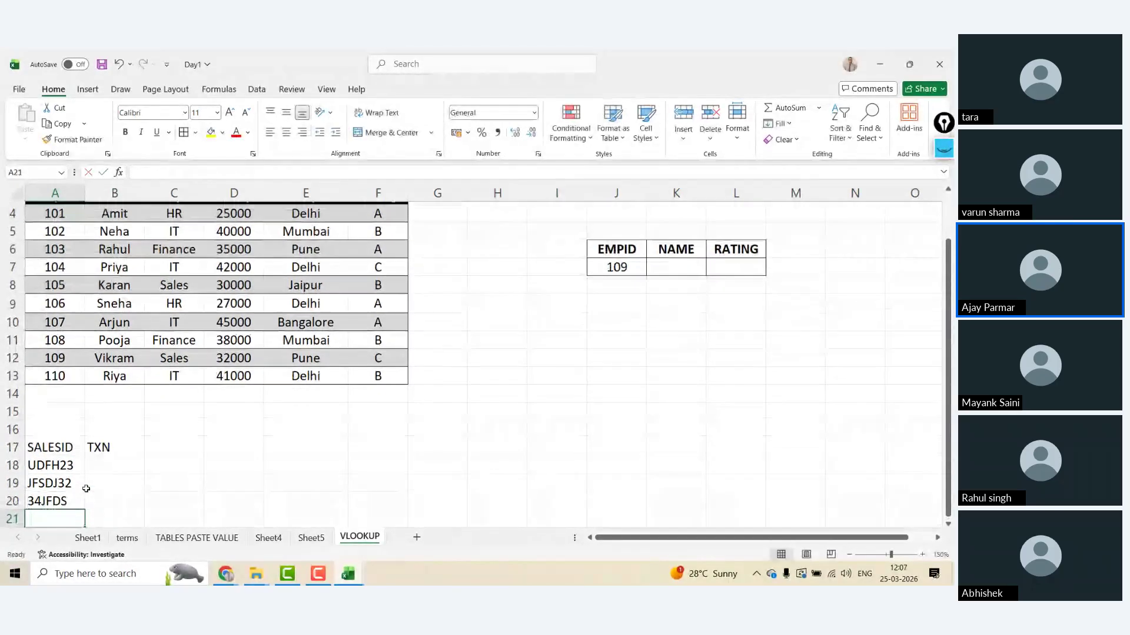
type("JSFD")
key("Up")
- Enter the TXN values 332, 3232 and 32 in B18:B20, letting Flash Fill complete B21
key("Up")
key("Up")
key("Up")
key("Right")
key("Down")
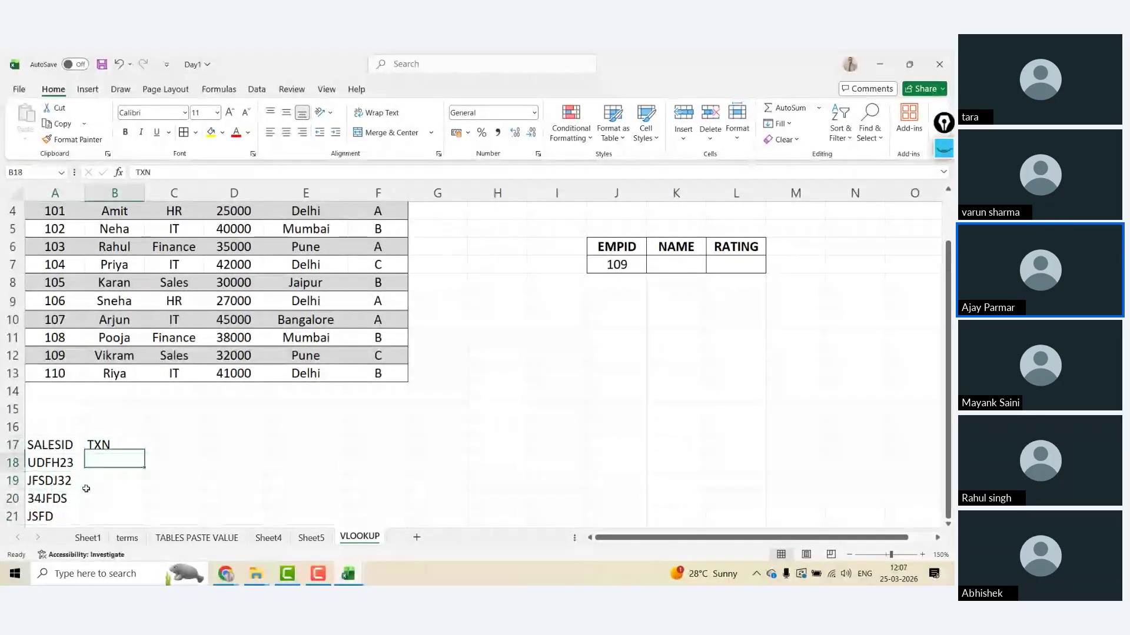
type("332")
key("Return")
type("3232")
key("Return")
type("32")
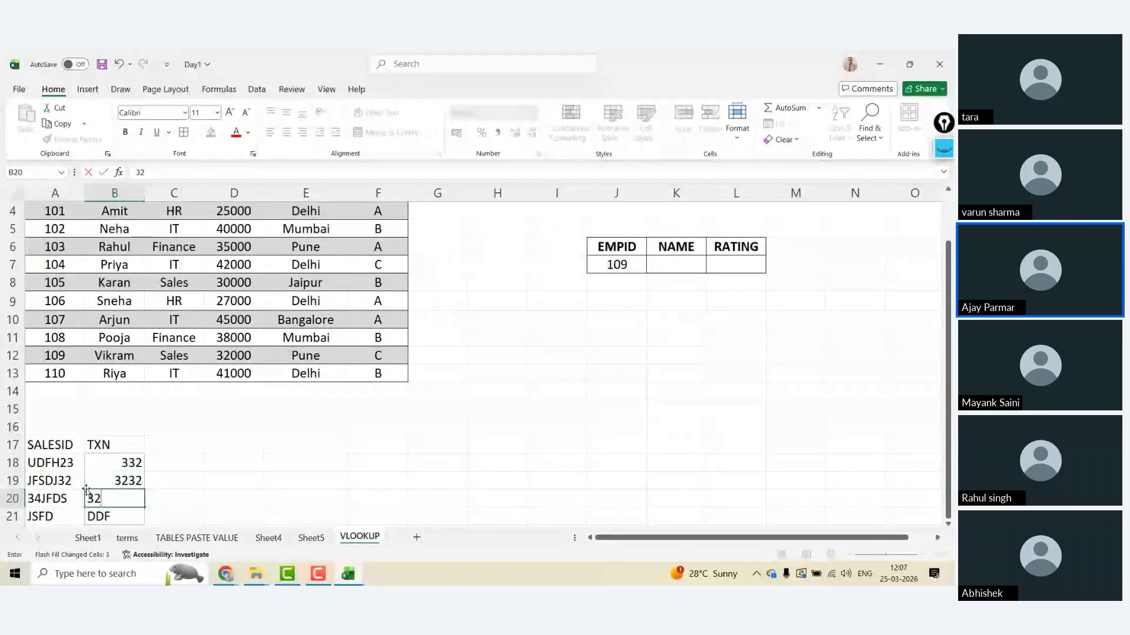
key("Return")
key("Up")
key("Up")
- Apply all borders to the sales table A17:B21 and centre its contents
left_click(632, 265)
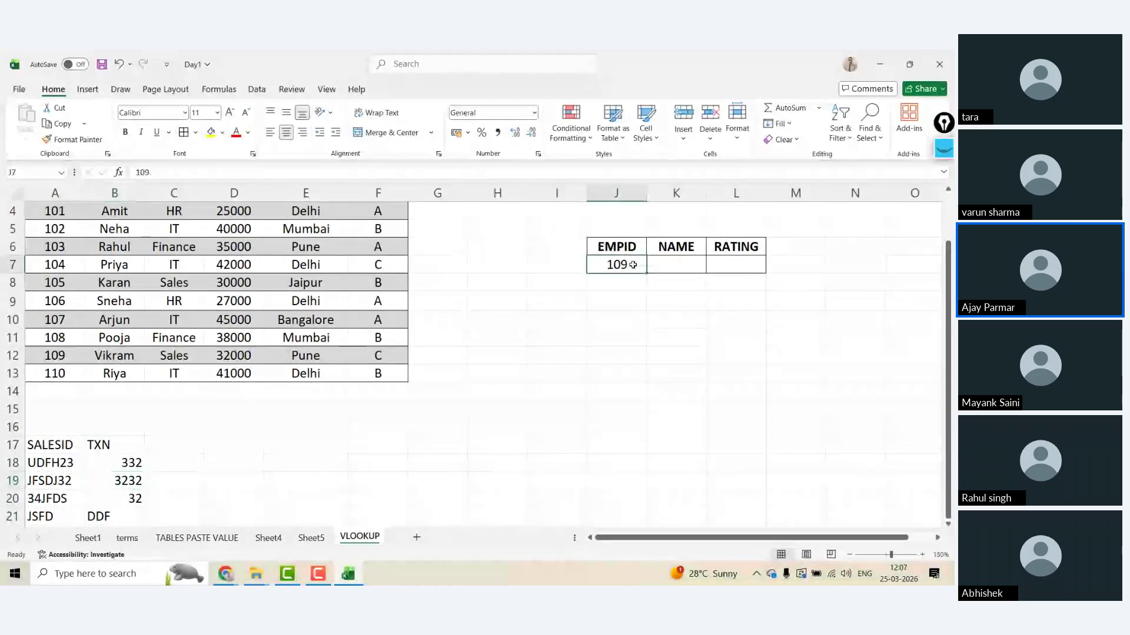
left_click_drag(57, 440, 130, 514)
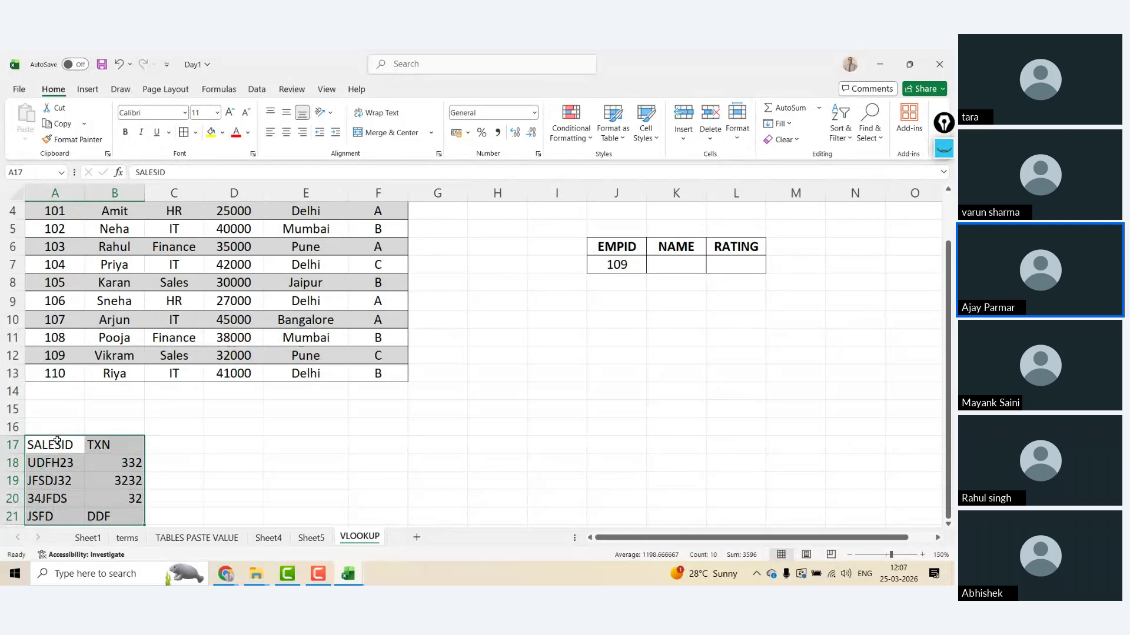
left_click(184, 133)
left_click(286, 134)
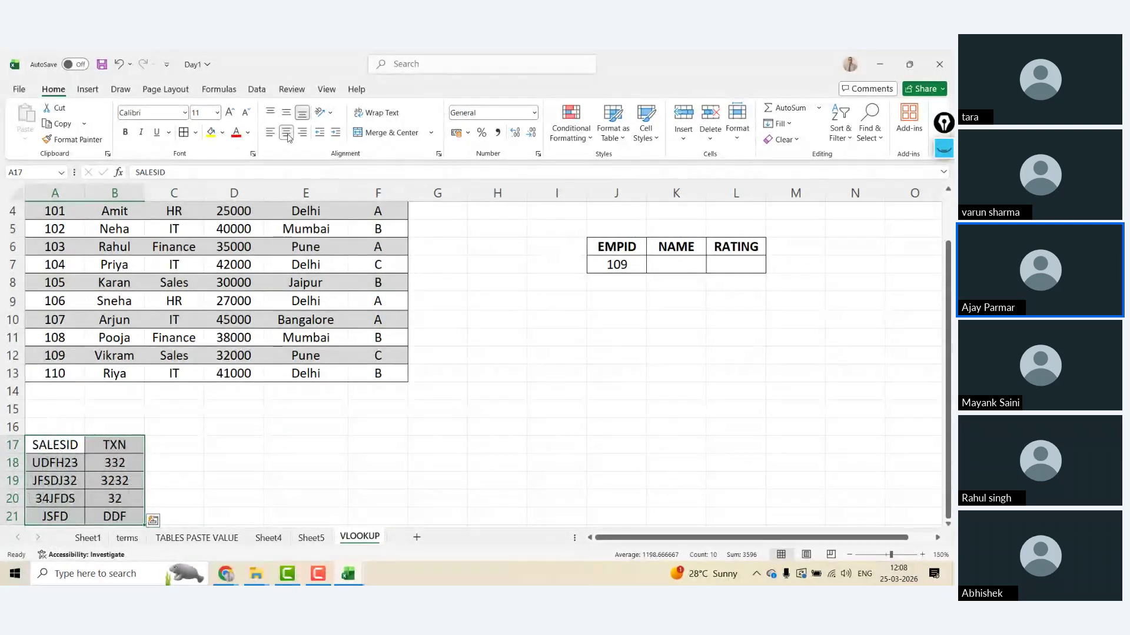
- Compare the lookup ID in J7 with the EmpID column, then with the whole employee table A3:F13
left_click(609, 265)
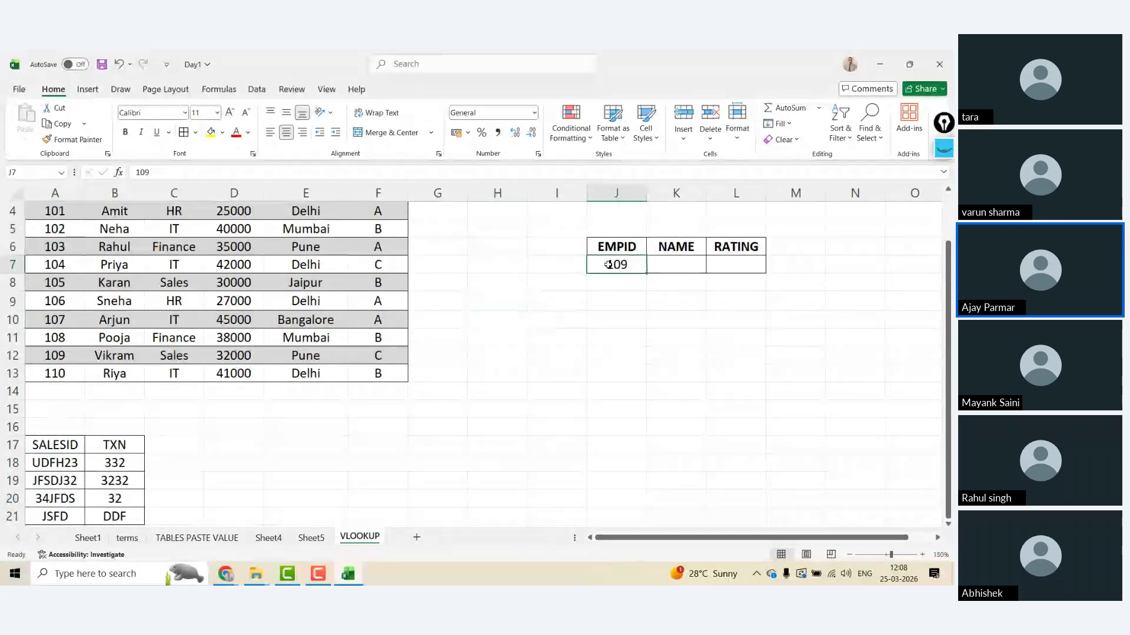
key("ctrl+Up")
key("ctrl+Up")
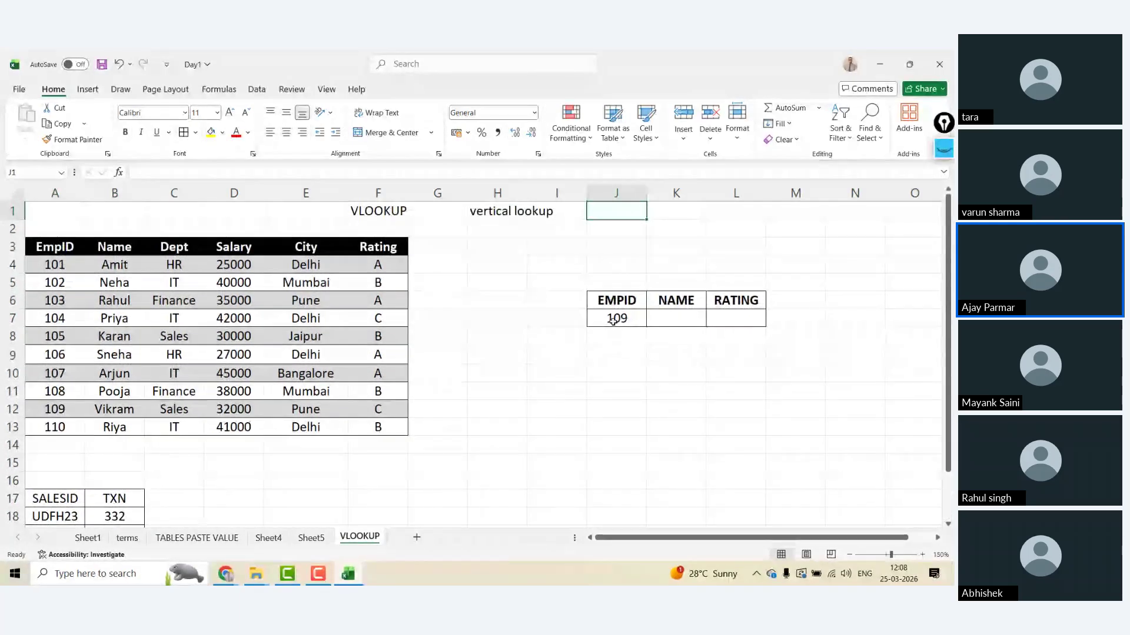
left_click(612, 321)
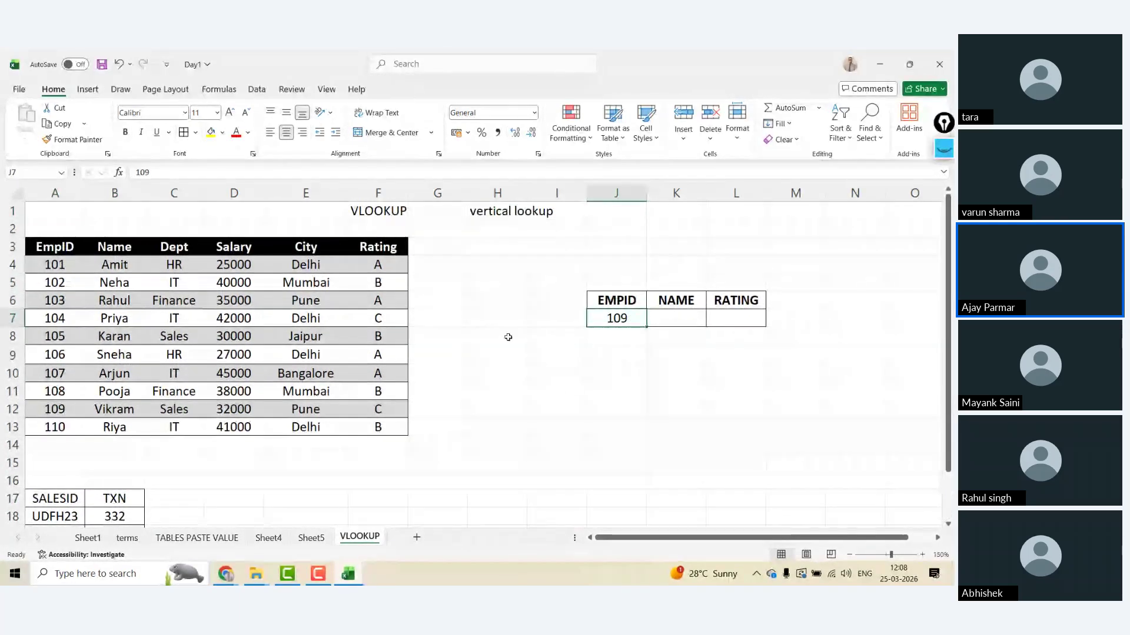
left_click(62, 243)
key("ctrl+shift+Down")
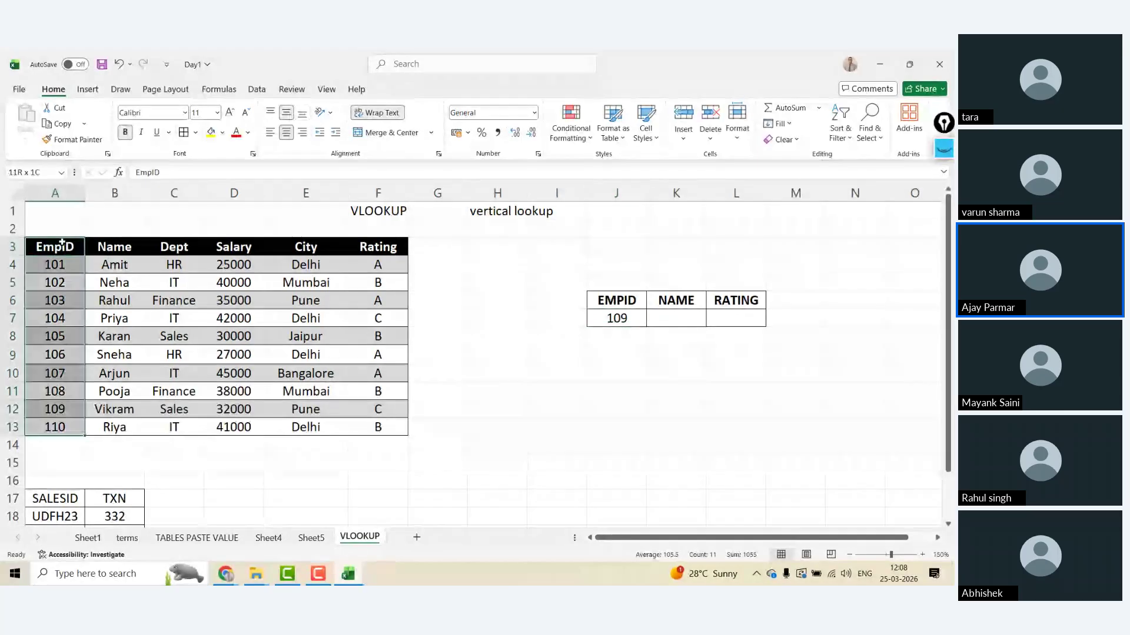
key("shift+Right")
key("shift+Right")
key("shift+Right")
key("shift+Right")
key("shift+Right")
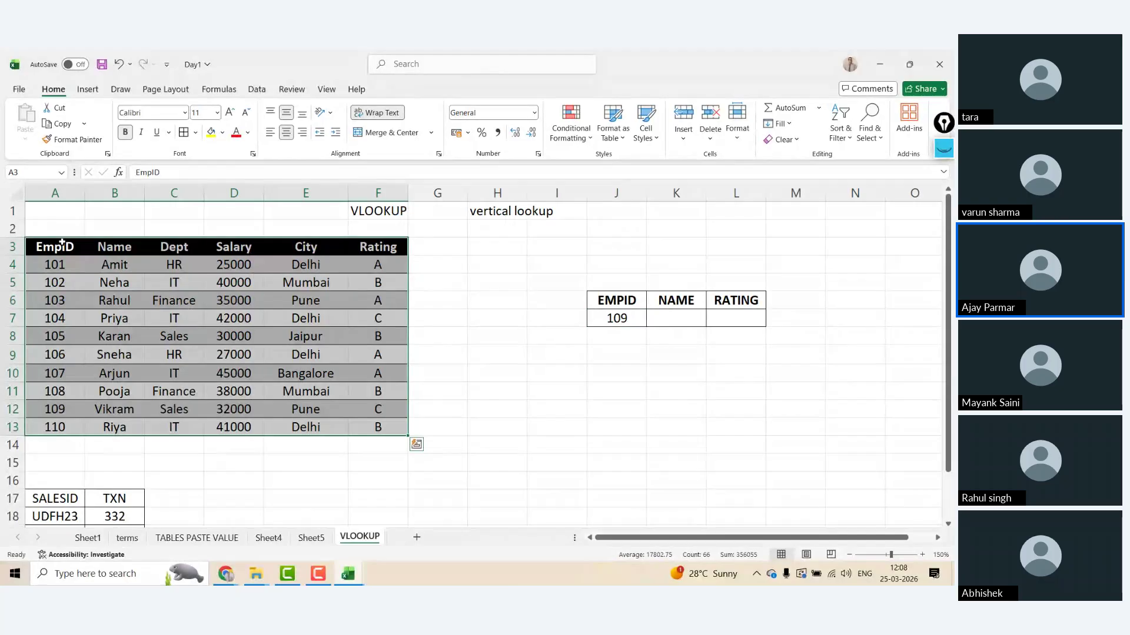
- Trace employee 109's record across row 12 and match it to the NAME heading in K6
left_click(65, 413)
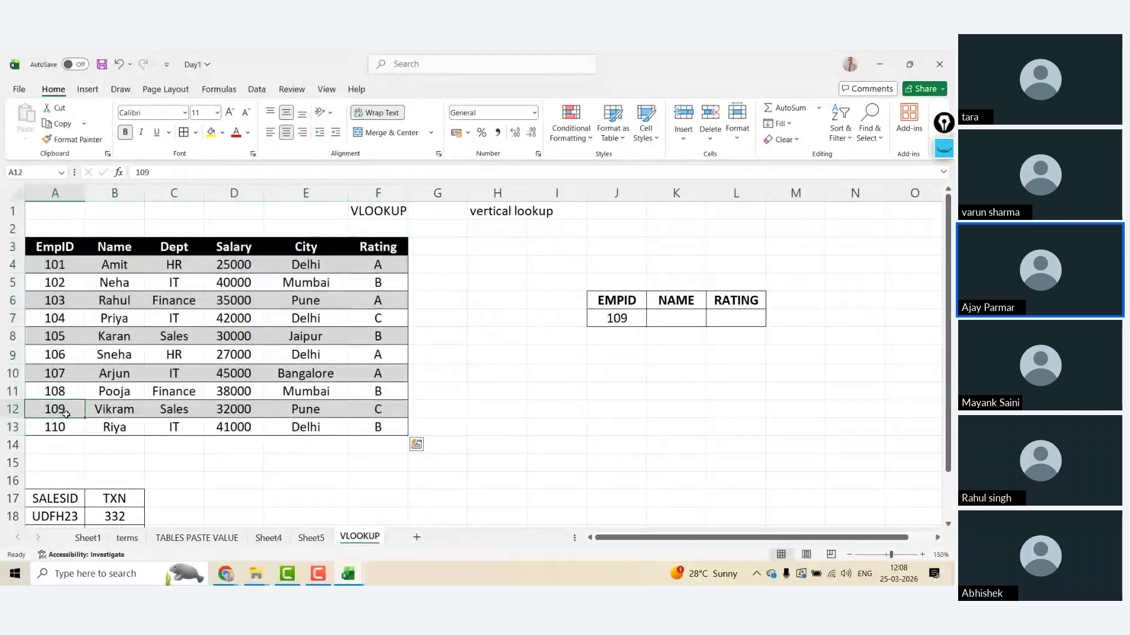
key("Right")
key("Right")
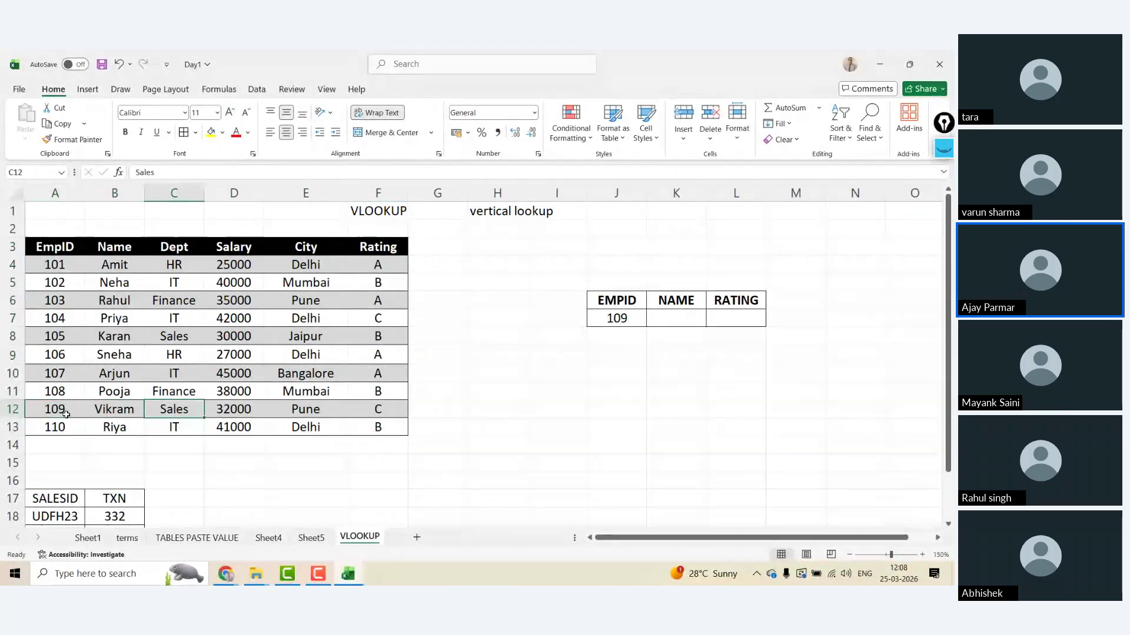
left_click(684, 303)
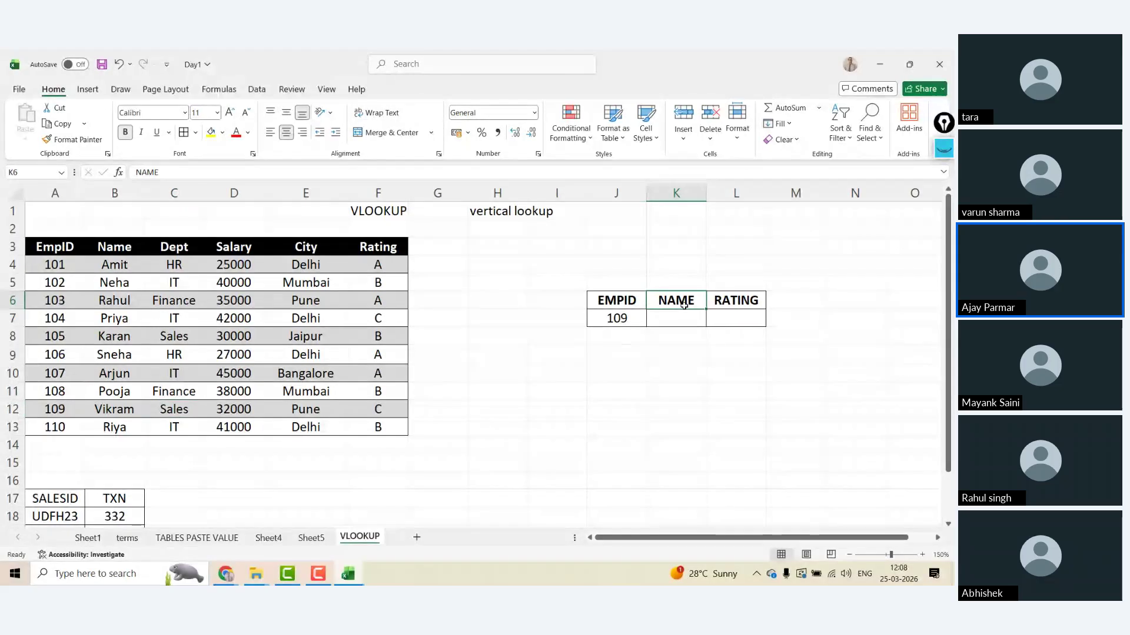
- Scan down the EmpID column from A4 and relate it to the lookup ID in J7 and the NAME heading in K6
left_click(66, 269)
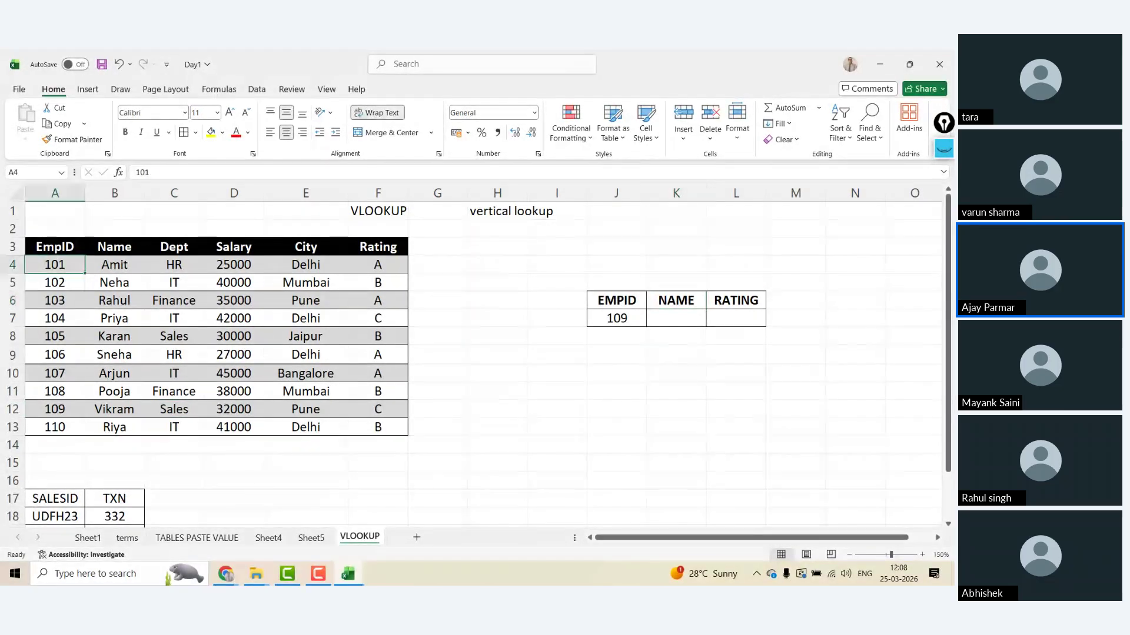
key("Down")
key("Down")
key("Down")
key("Down")
key("Down")
key("Down")
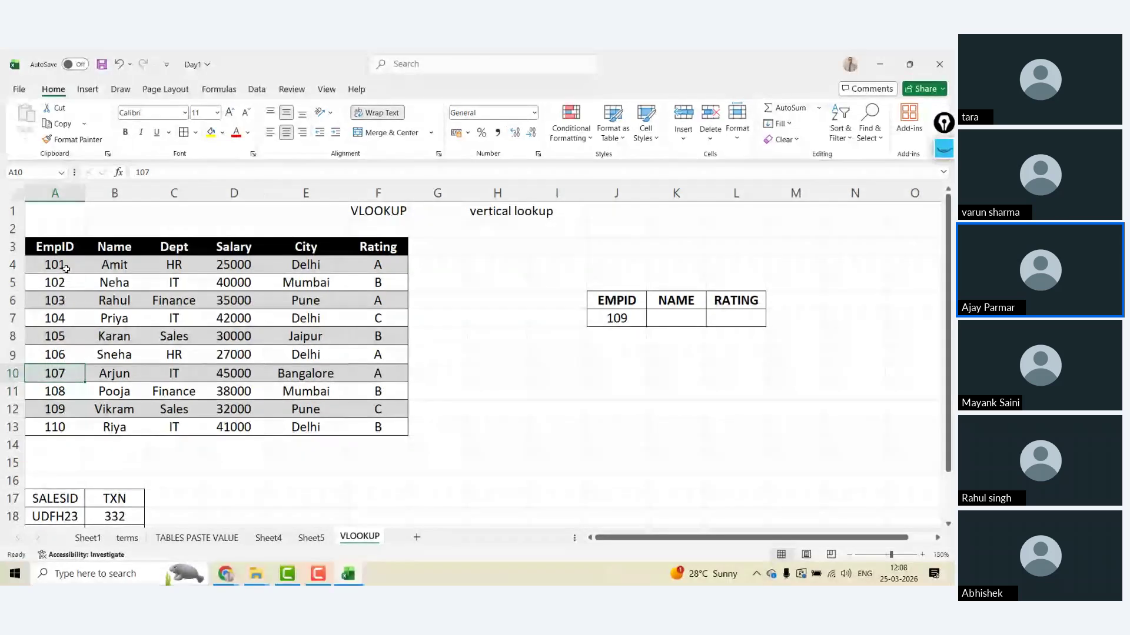
left_click(306, 265)
left_click(616, 319)
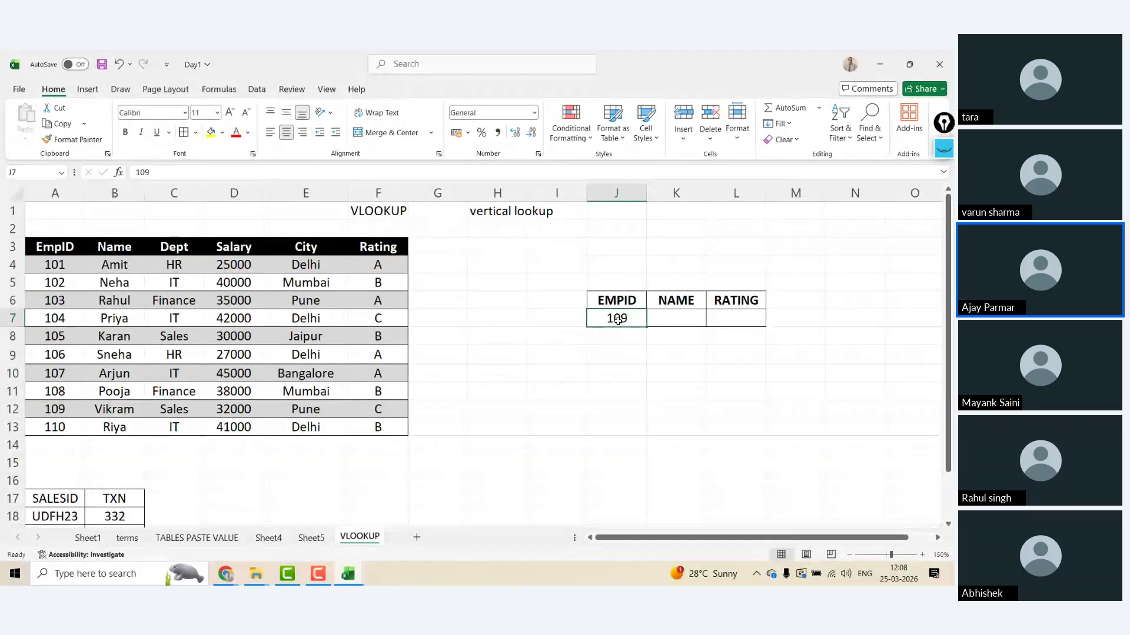
left_click(691, 301)
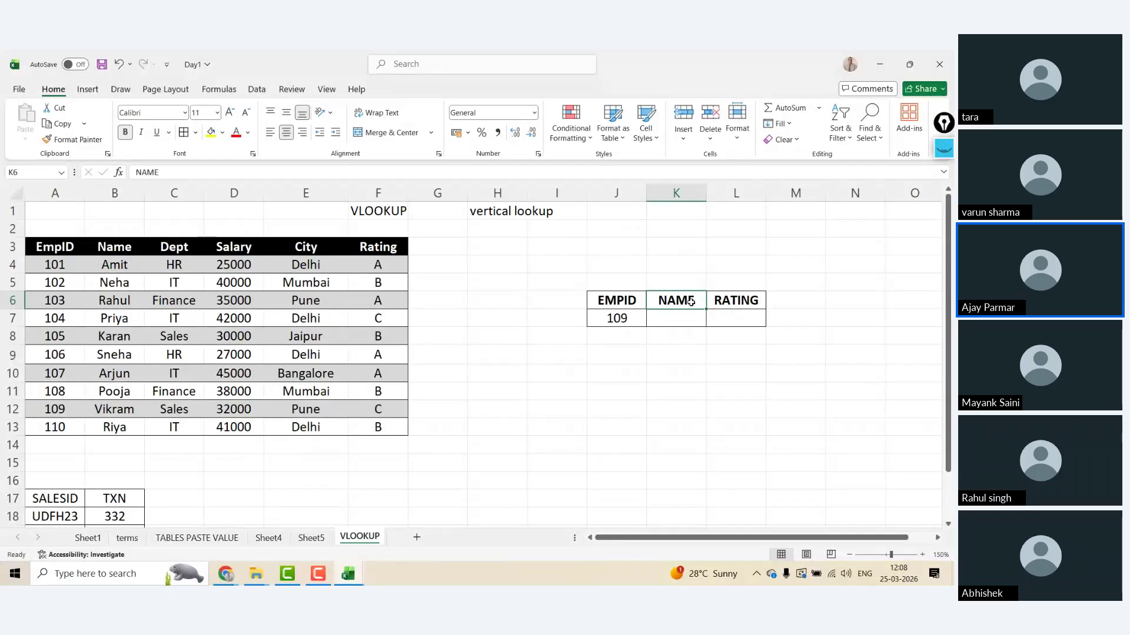
- Start a VLOOKUP formula in K7 with J7 as the lookup value
key("Down")
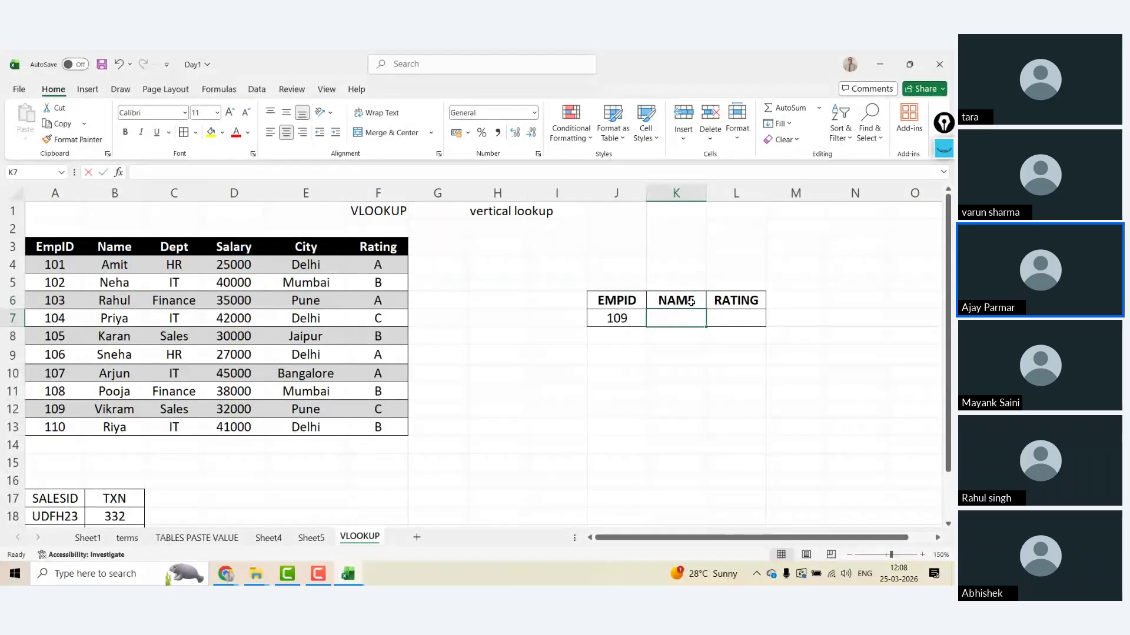
type("=VLOOKUP")
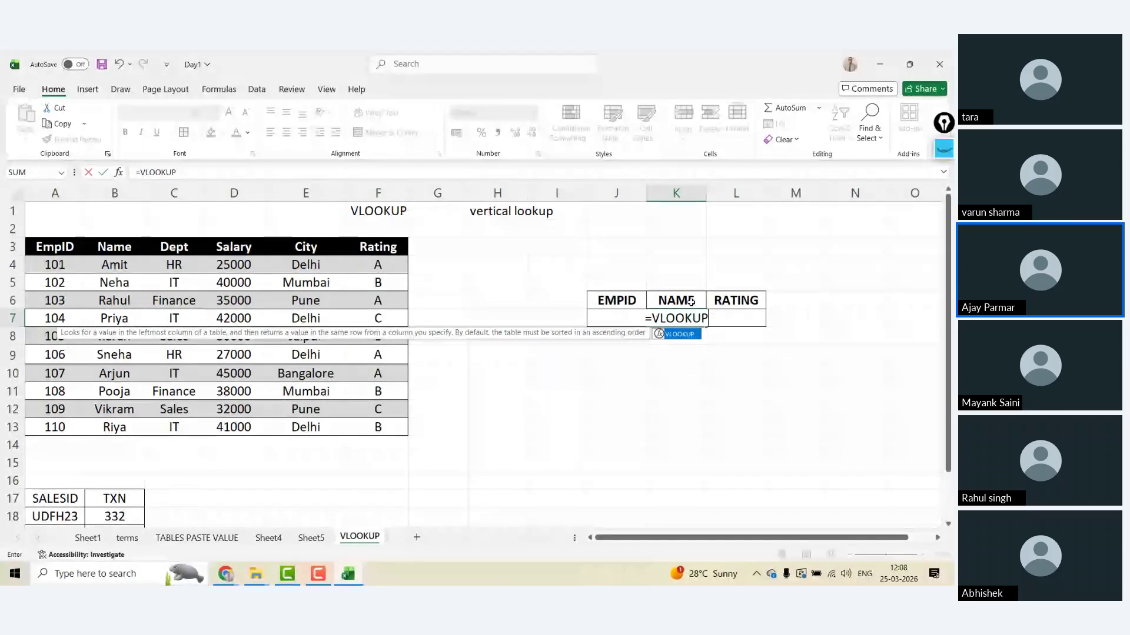
type("P")
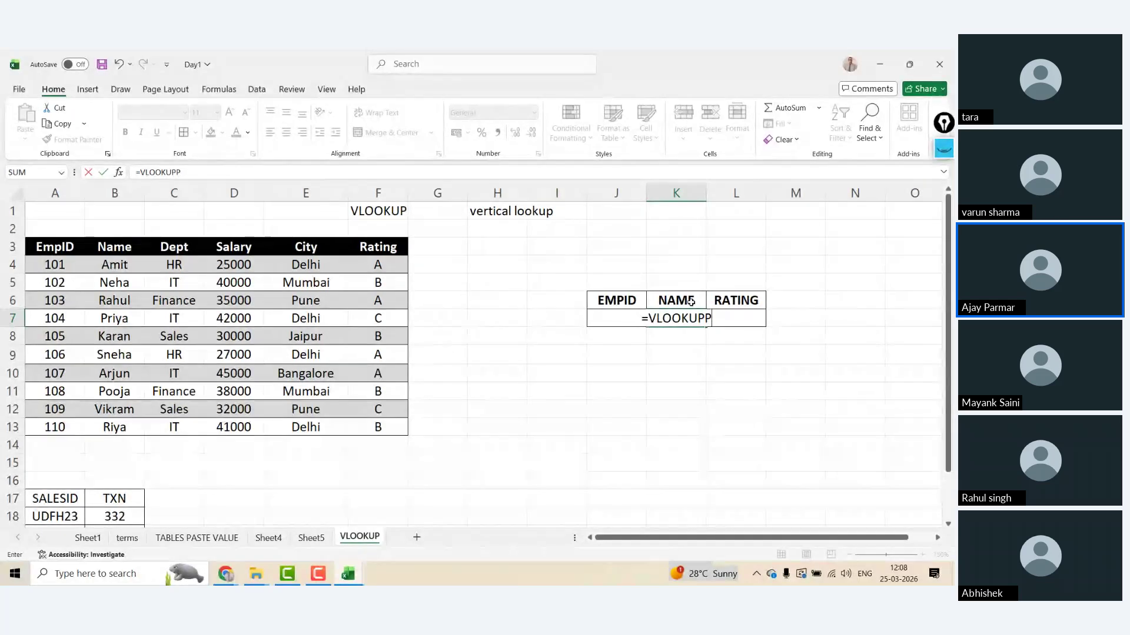
key("BackSpace")
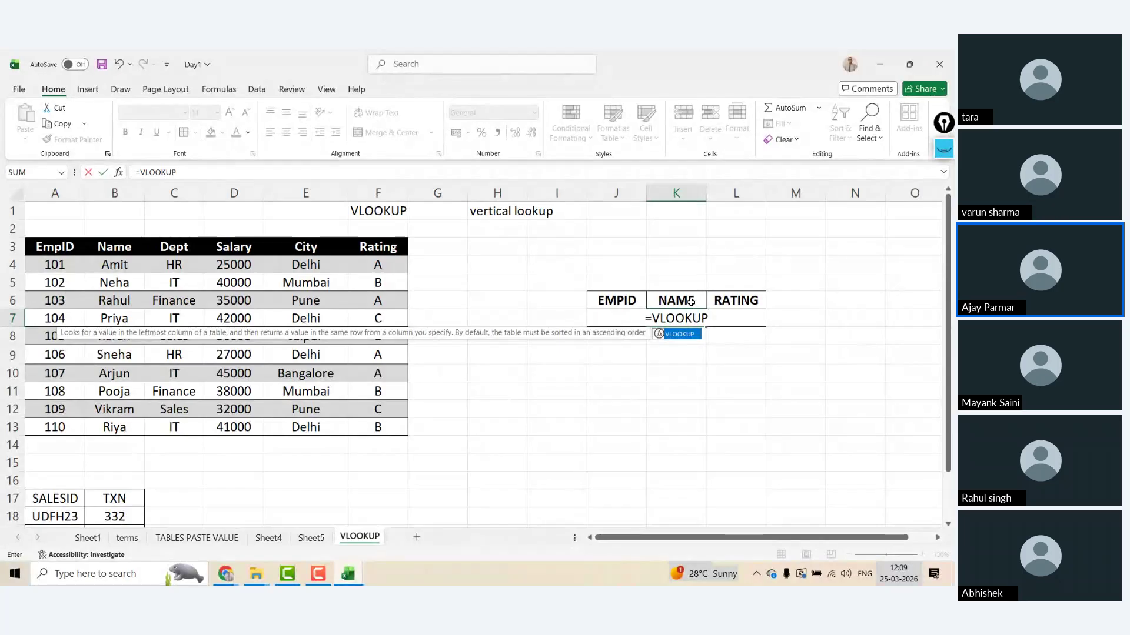
type("(")
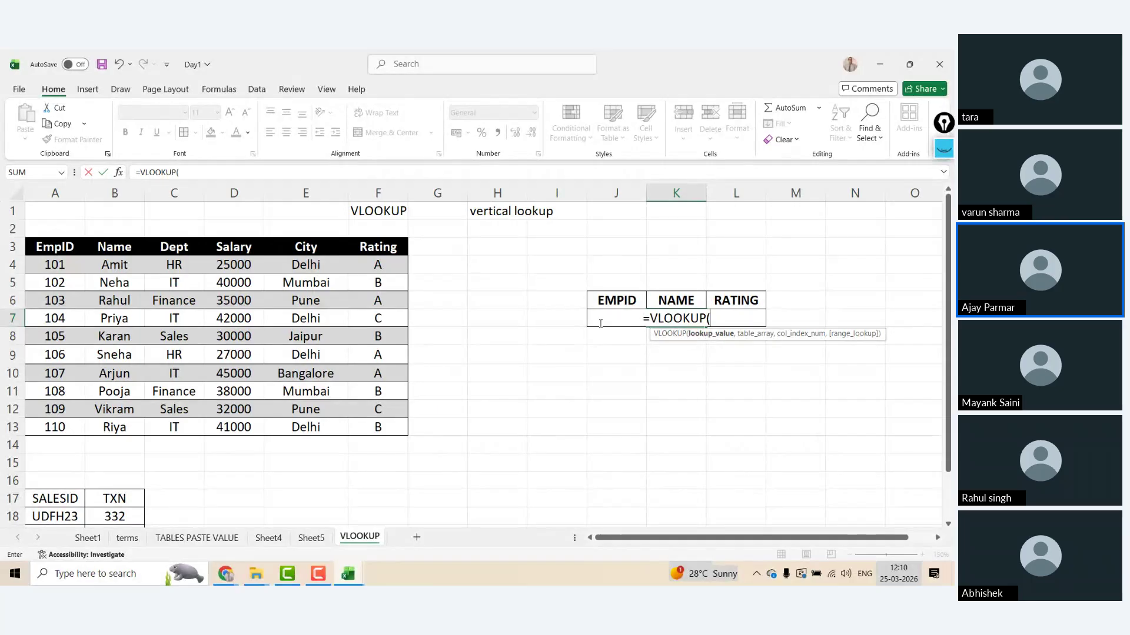
key("Left")
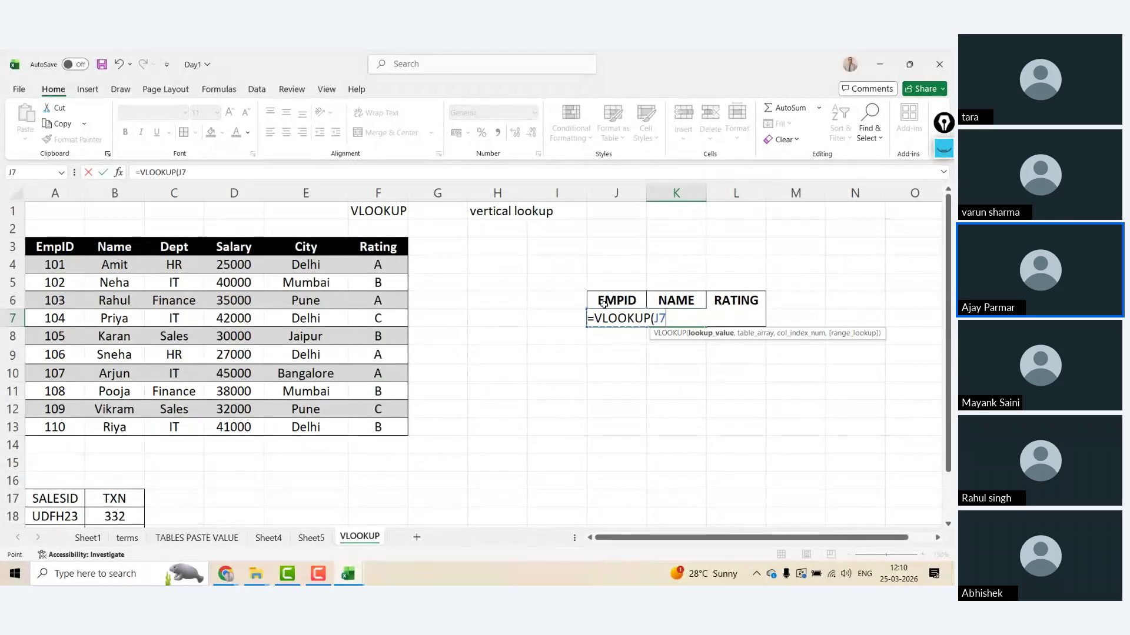
type(",")
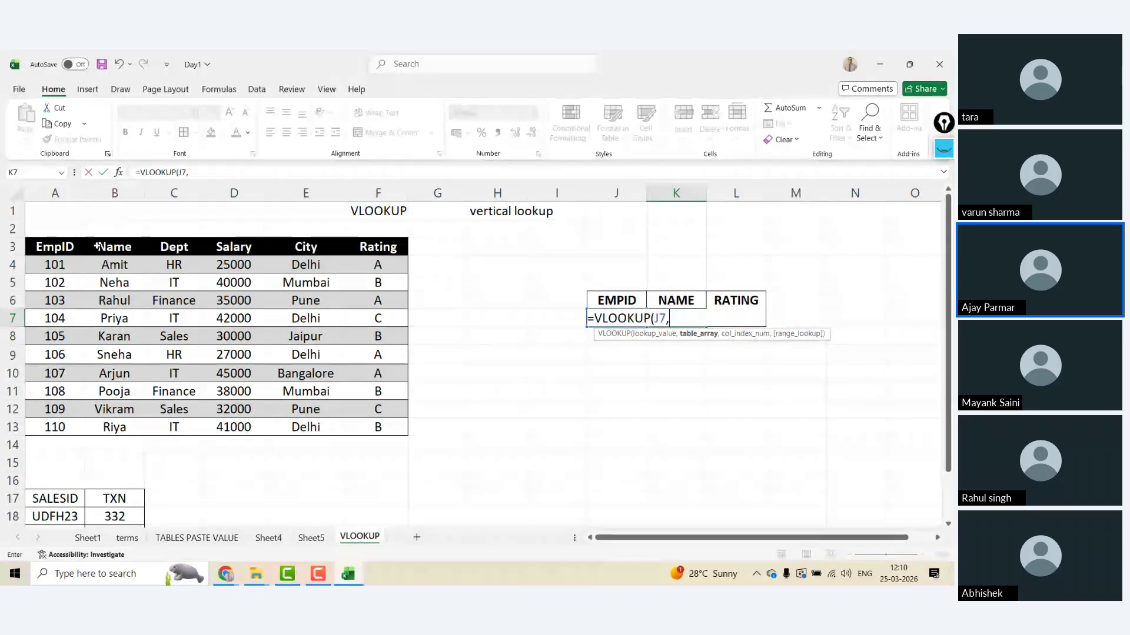
- Set the K7 formula's table array to the employee table A3:F13 and its column index to 2
left_click(59, 247)
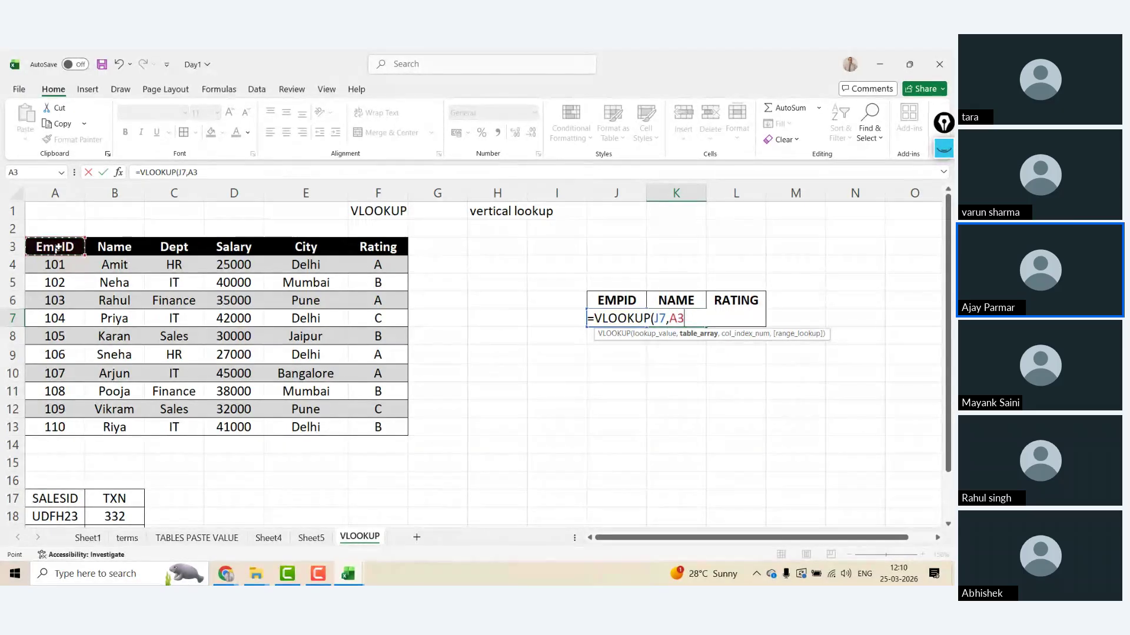
key("ctrl+shift+Right")
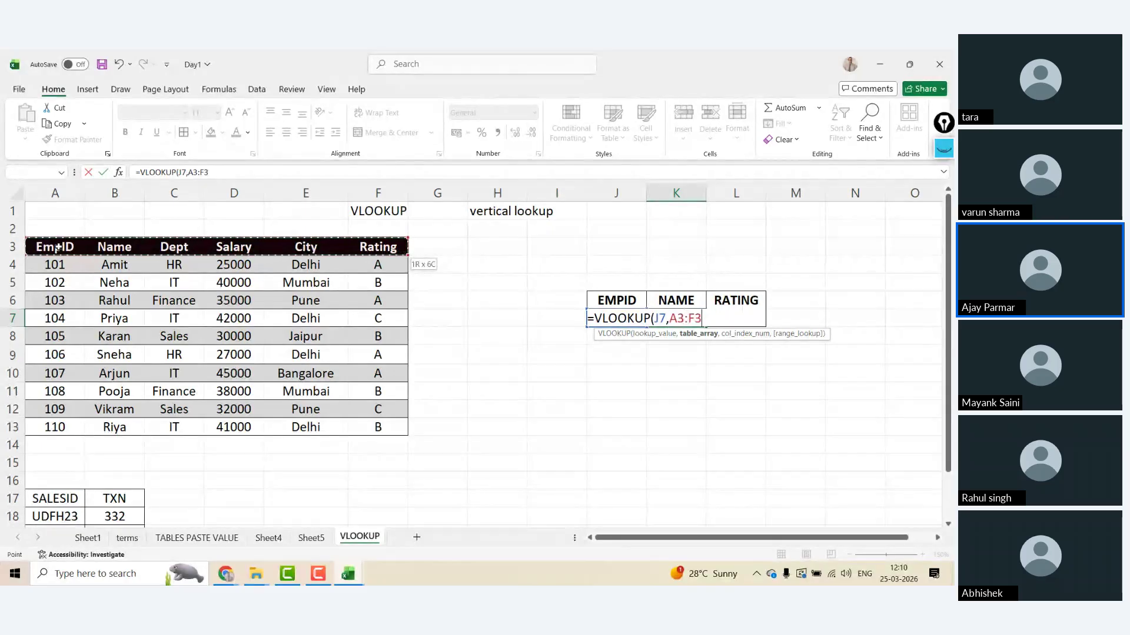
key("ctrl+shift+Down")
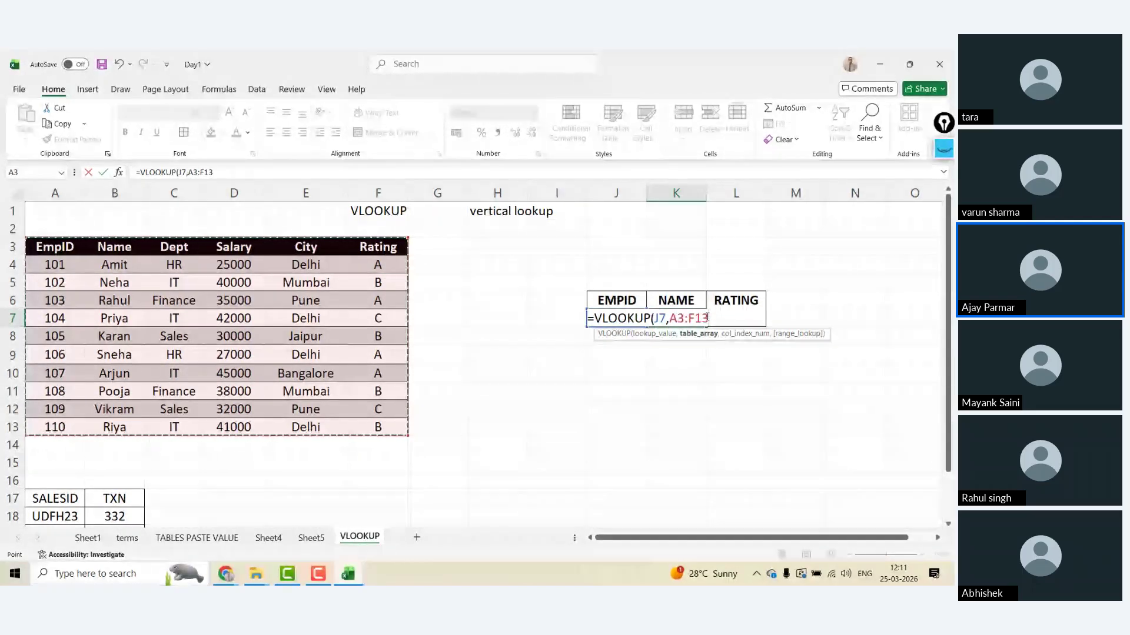
type(",")
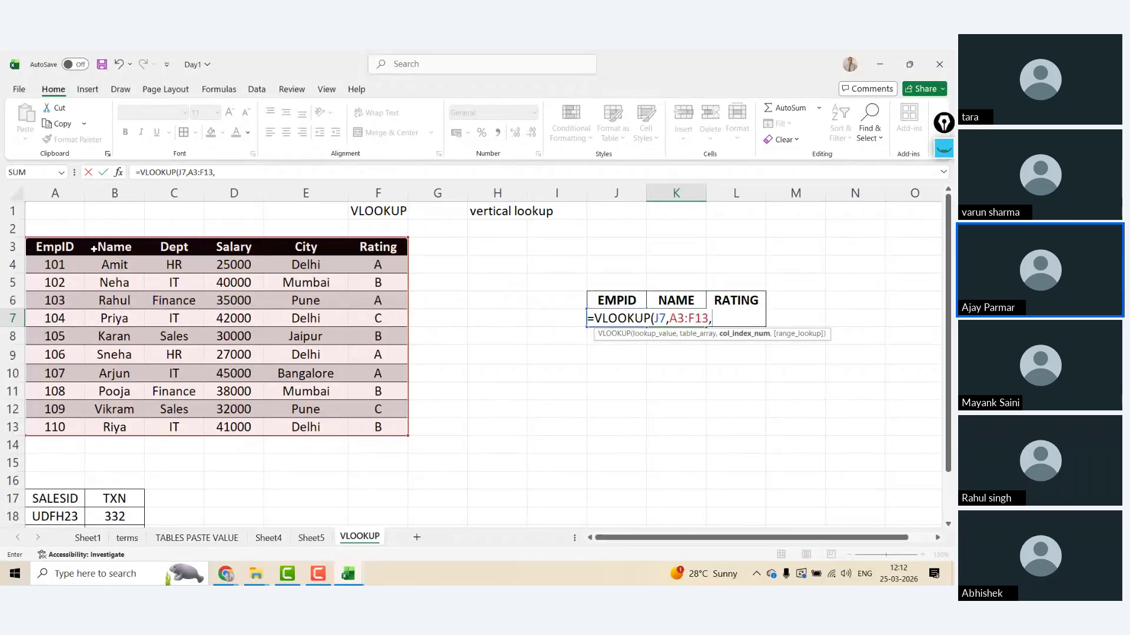
type("2")
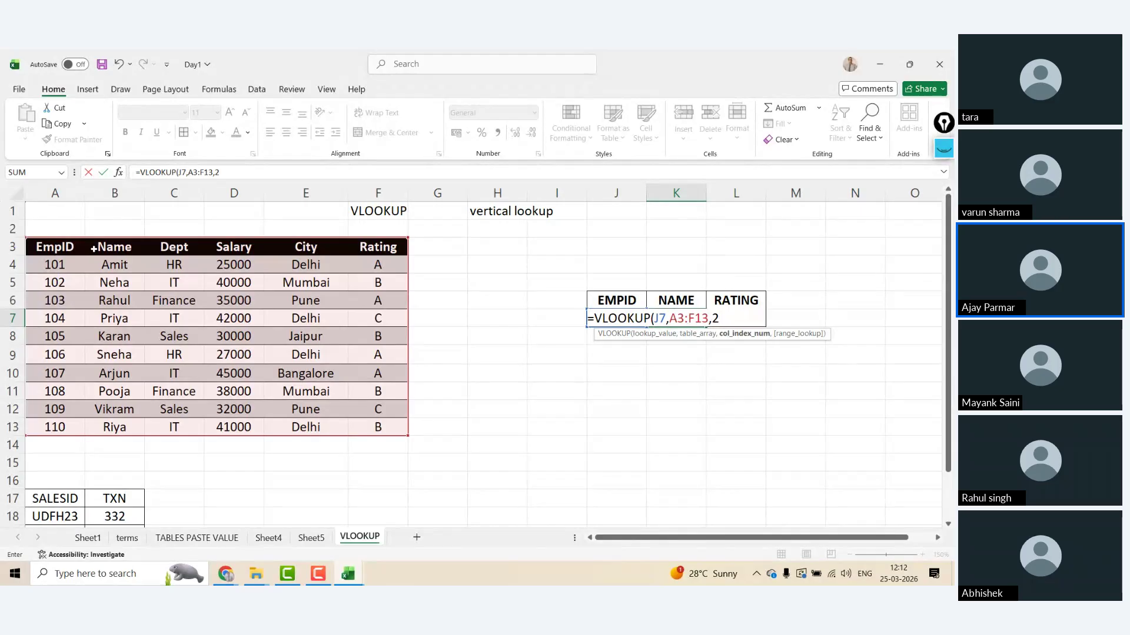
type(",")
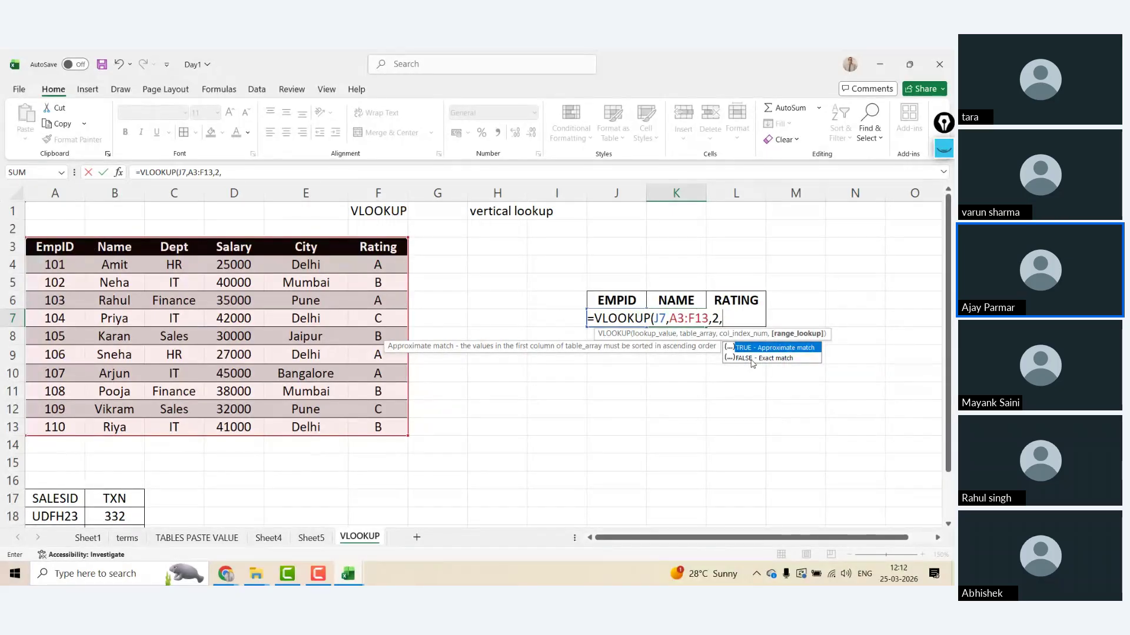
type("FAL")
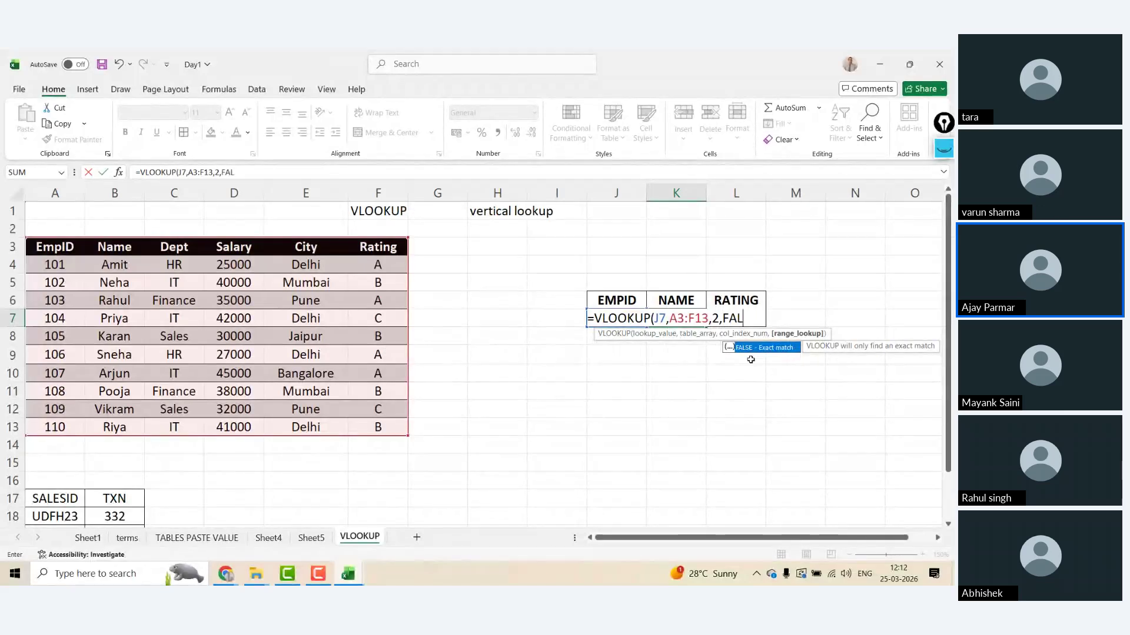
type("SE")
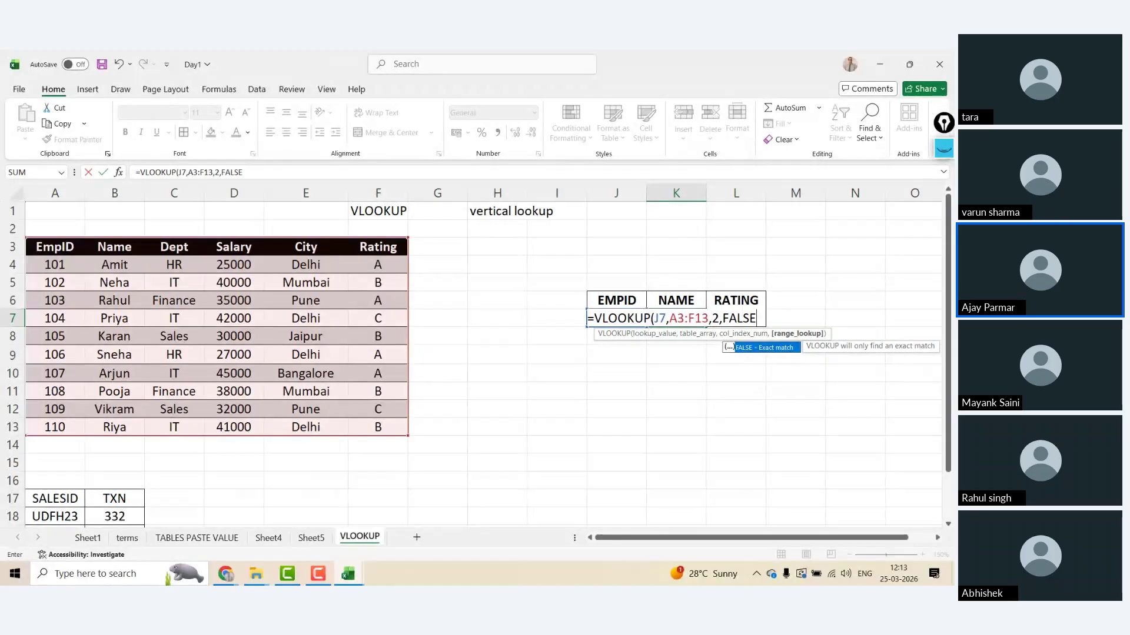
key("BackSpace")
key("BackSpace")
key("BackSpace")
key("BackSpace")
key("BackSpace")
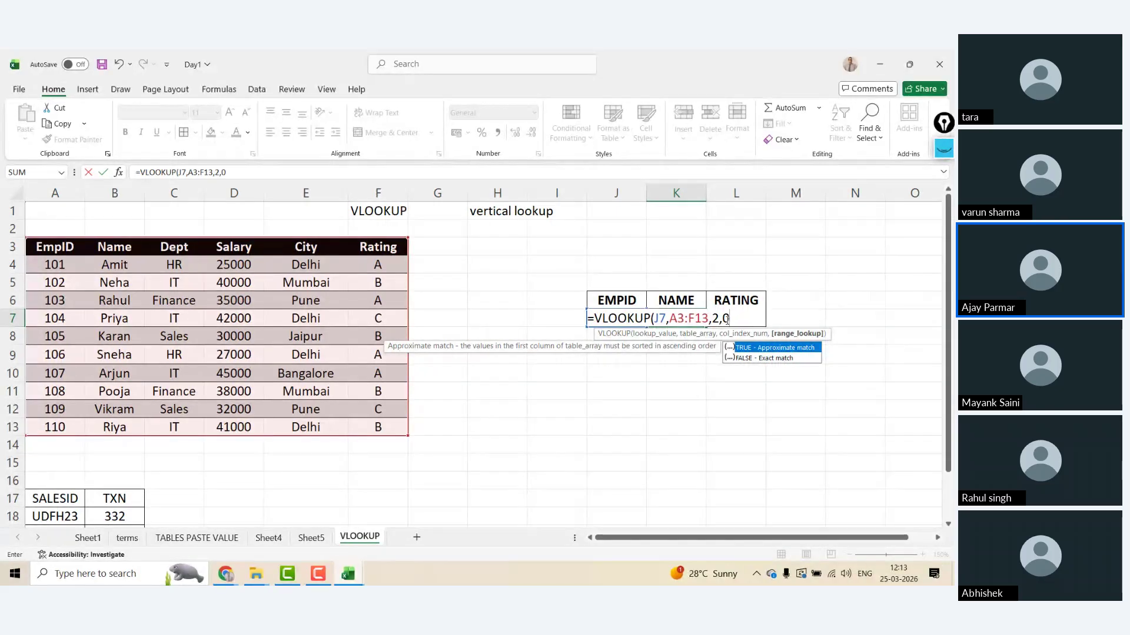
- Complete the K7 formula with 0 for an exact match, as =VLOOKUP(J7,A3:F13,2,0)
type(")")
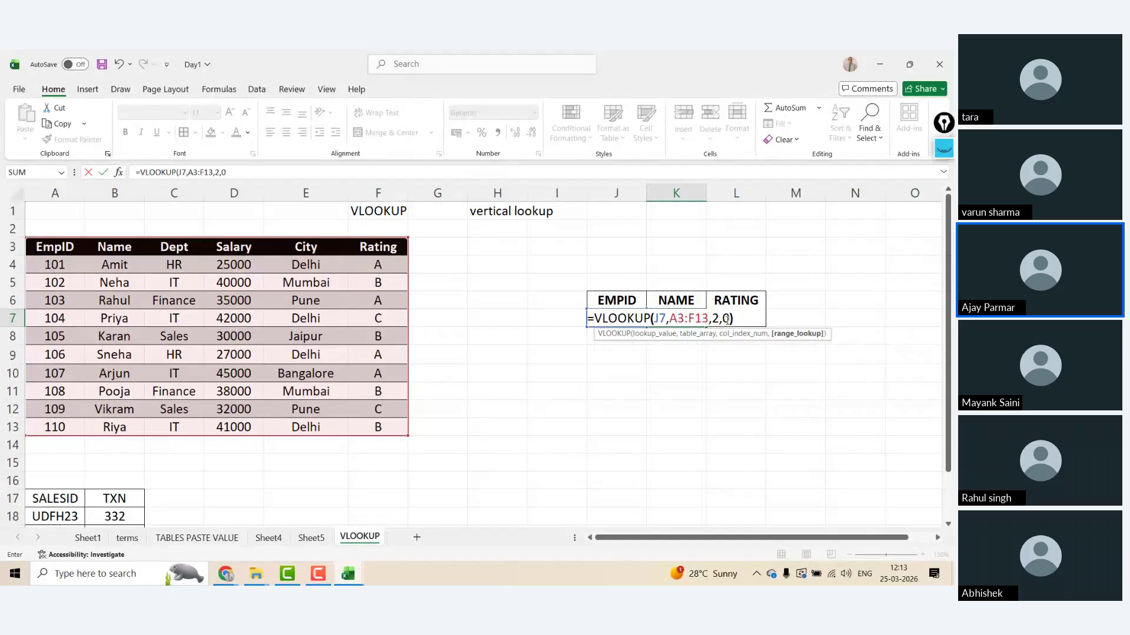
key("ctrl+Return")
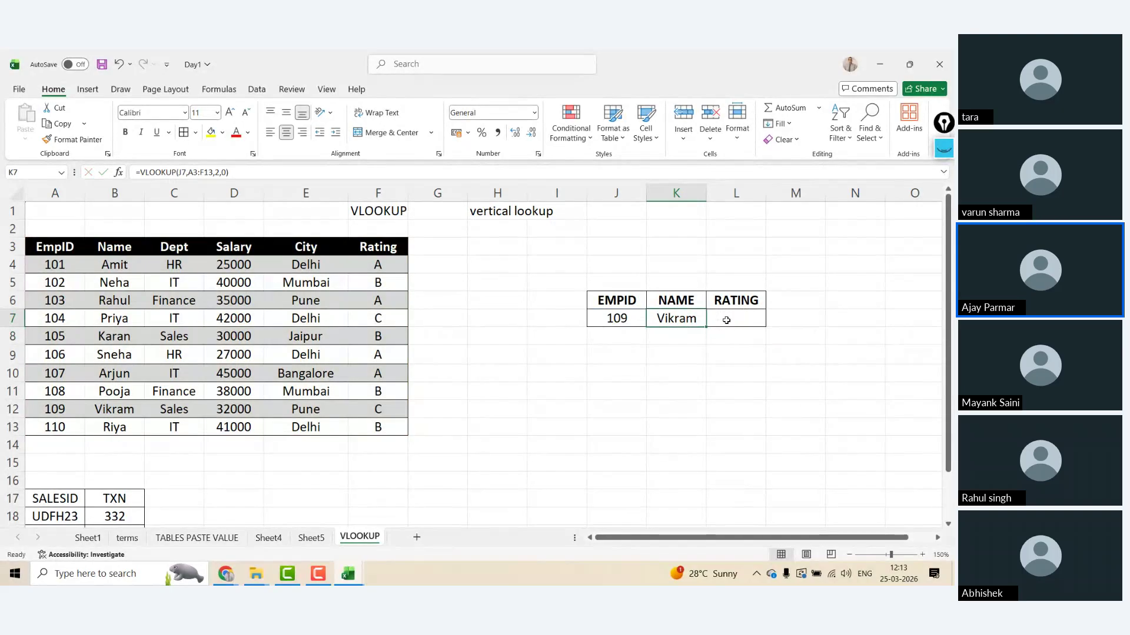
- Enter =VLOOKUP(J7,A3:F13,6,0) in L7 to look up the employee's rating
left_click(726, 320)
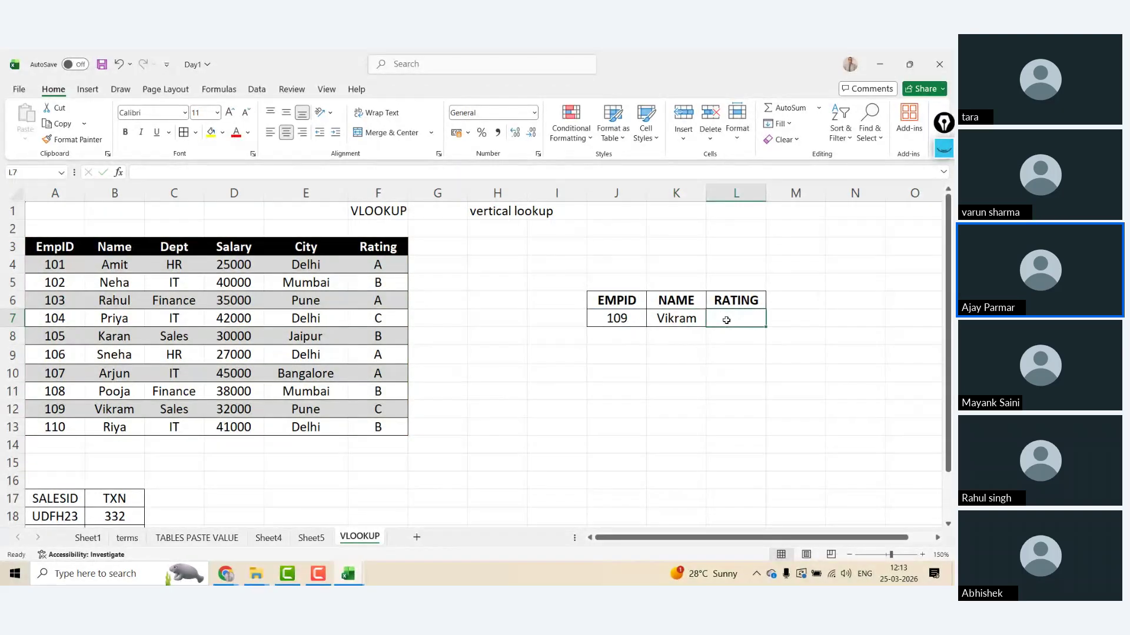
type("=VLOOKUP(")
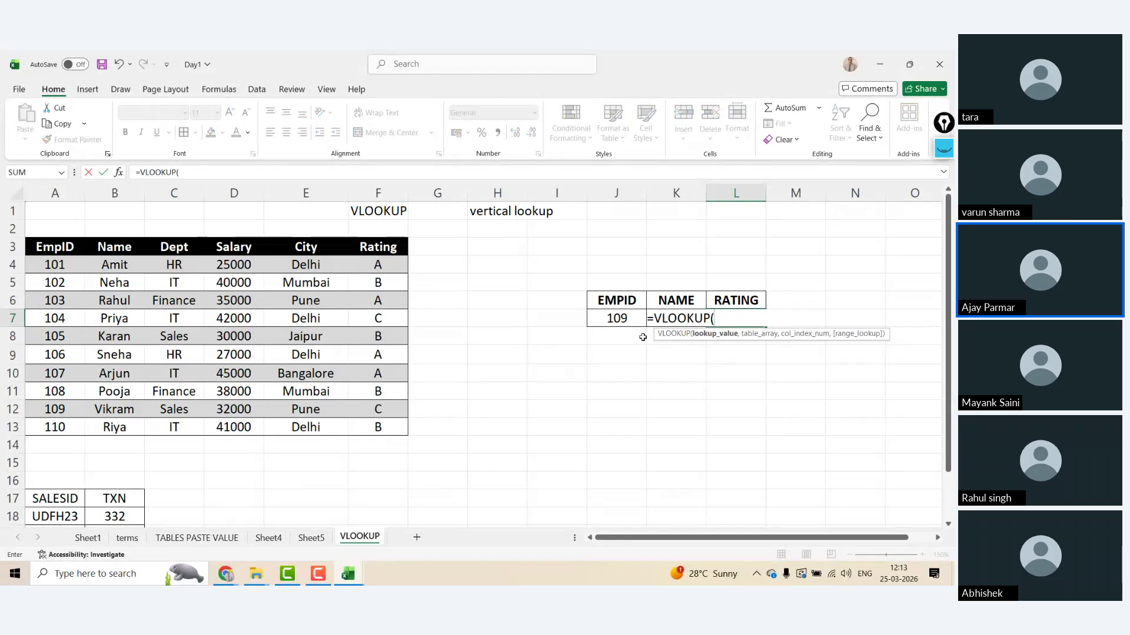
left_click(610, 321)
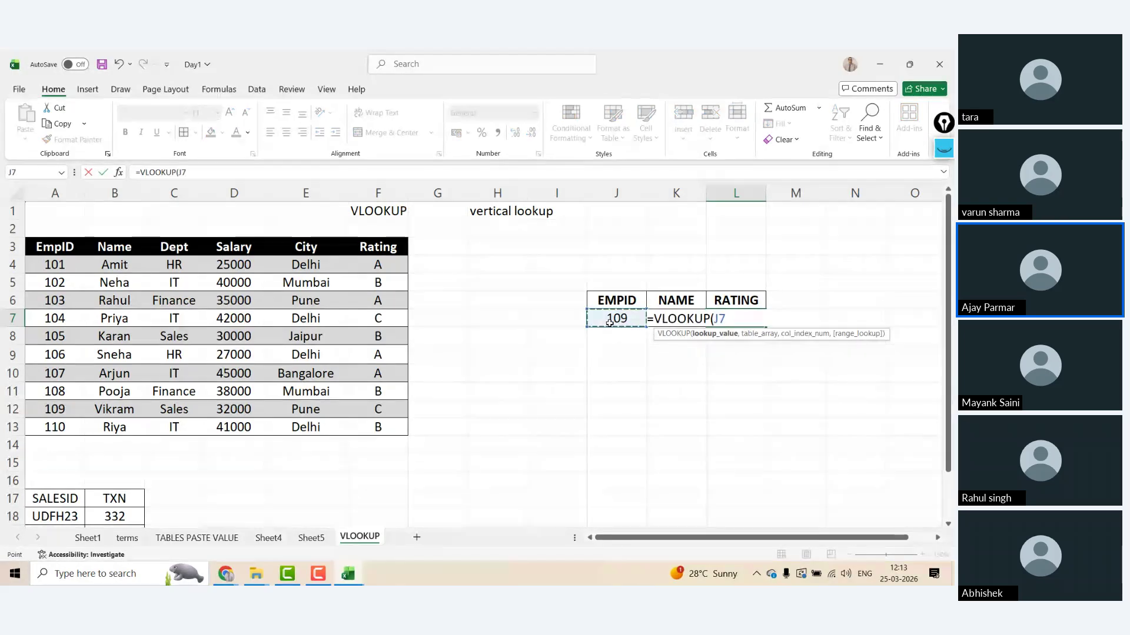
type(",")
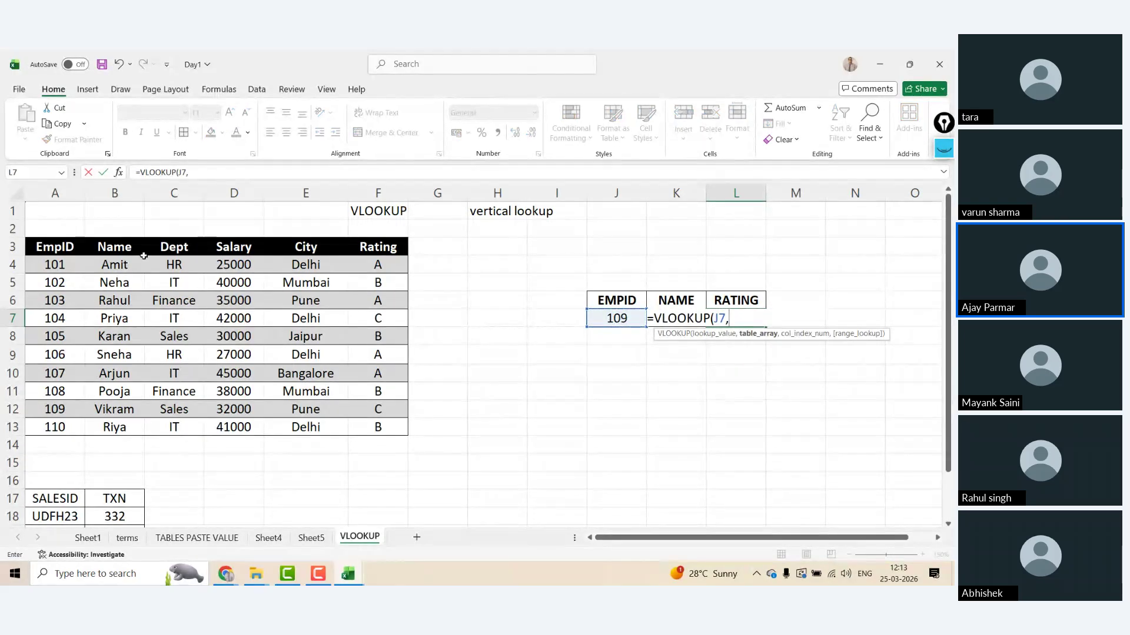
left_click(59, 249)
key("ctrl+shift+Right")
key("ctrl+shift+Down")
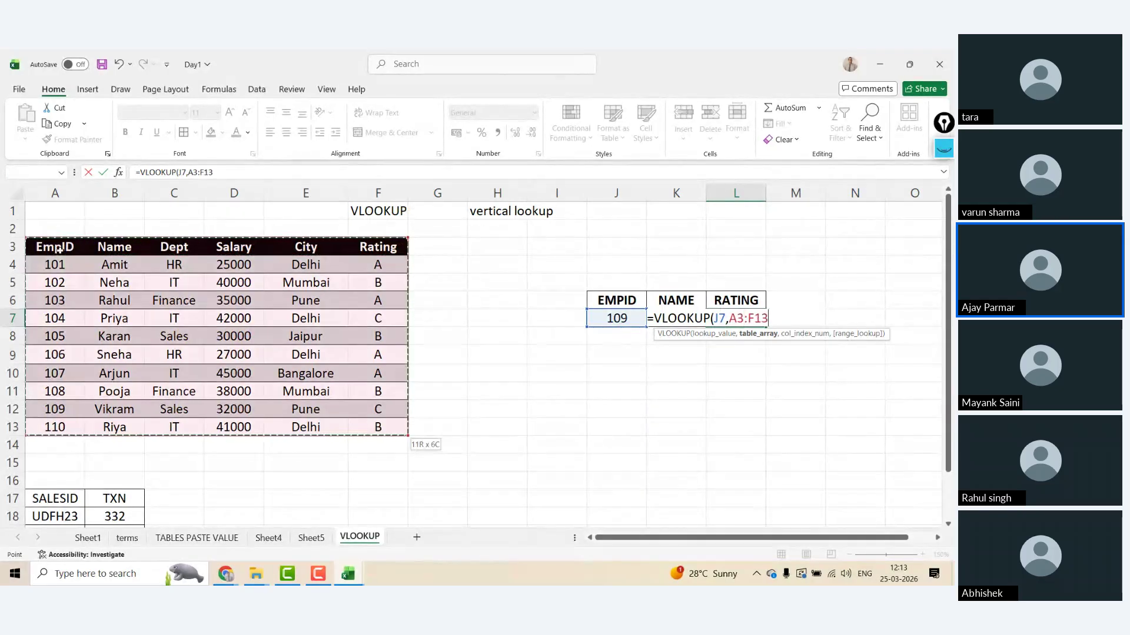
type(",6")
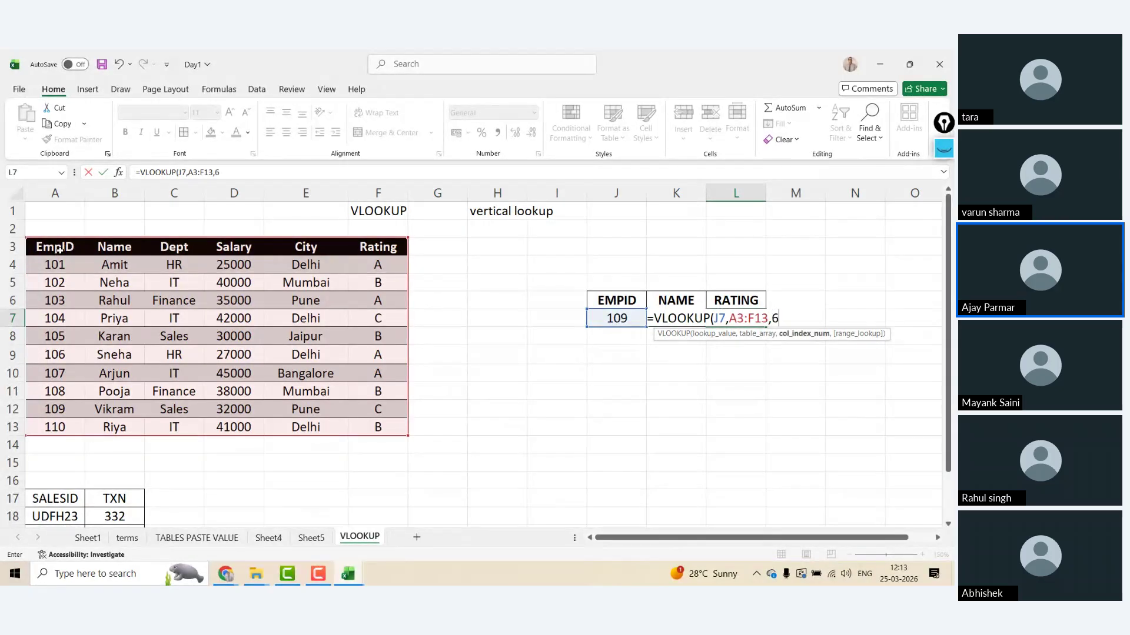
type(",")
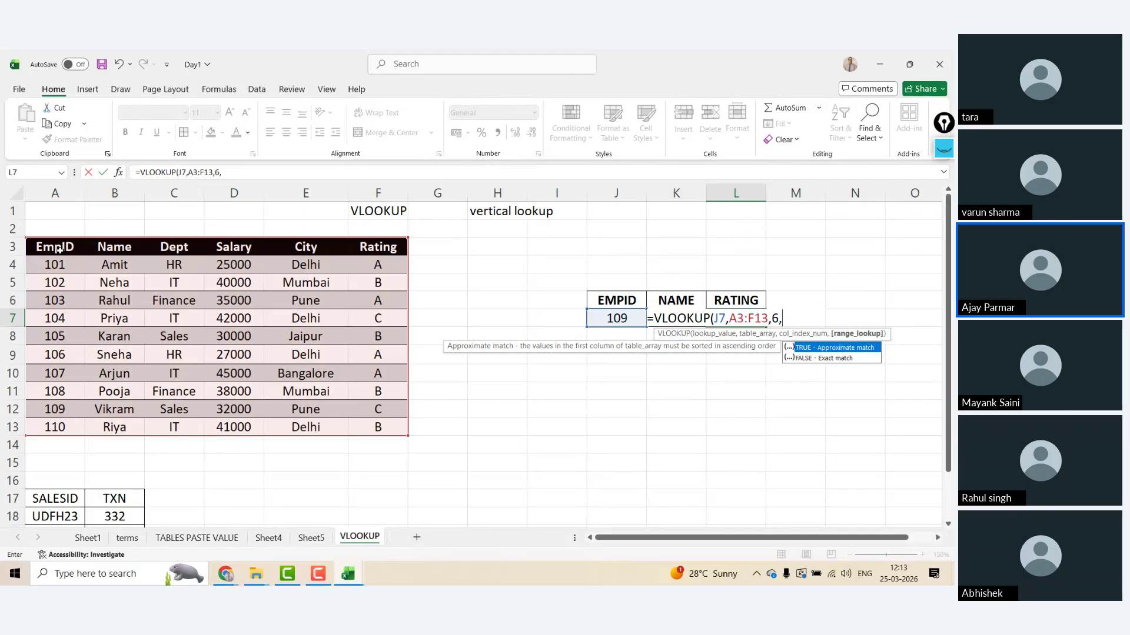
type("0)")
key("Return")
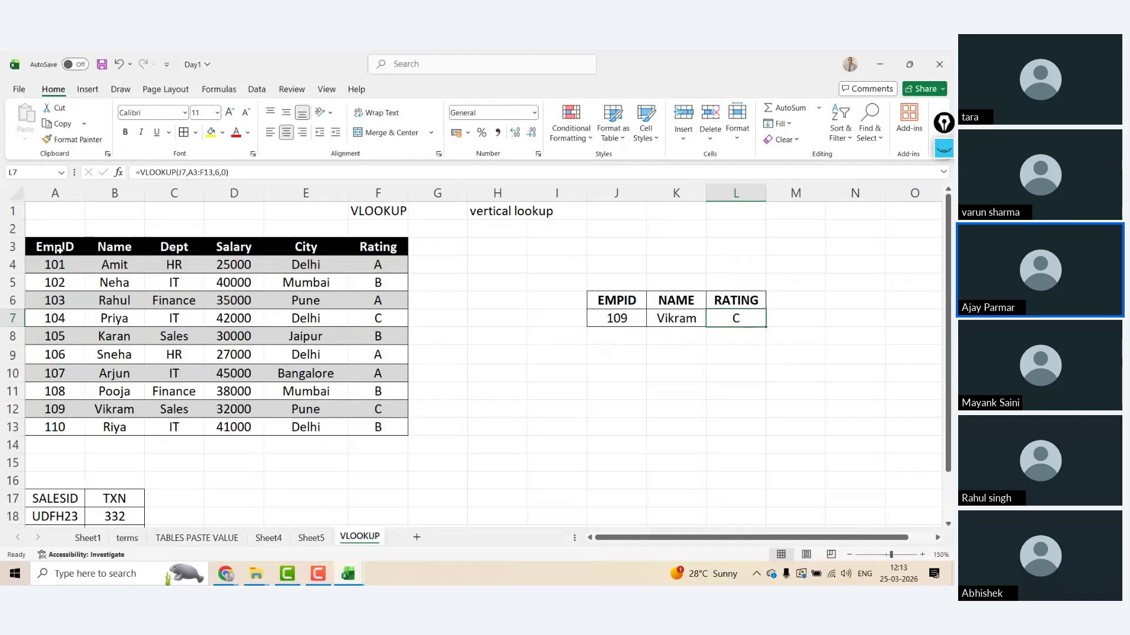
- List the VLOOKUP arguments in K9:K12 as "Lookup value", "table", "col num" and "exact or approx match"
key("Left")
key("Down")
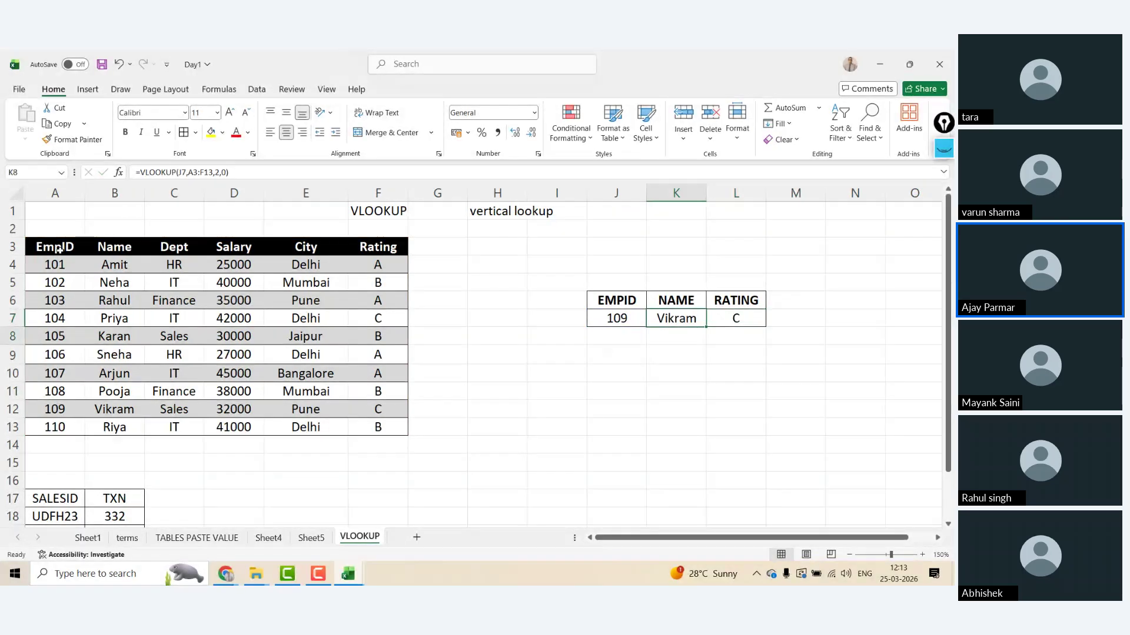
key("Down")
type("Lookup value")
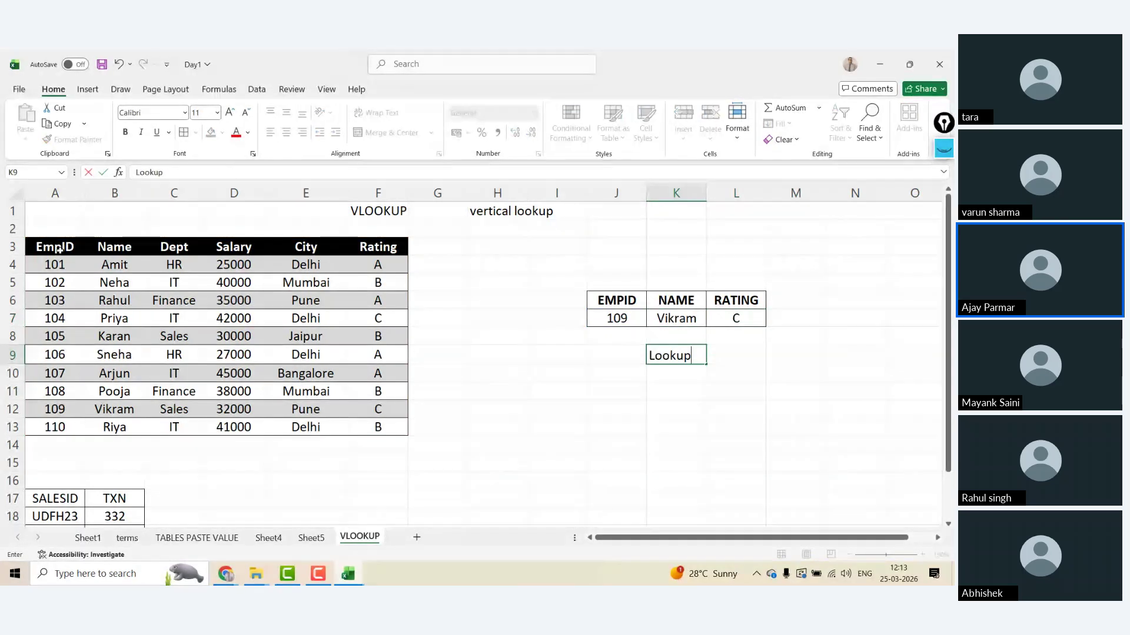
key("Return")
type("table")
key("Return")
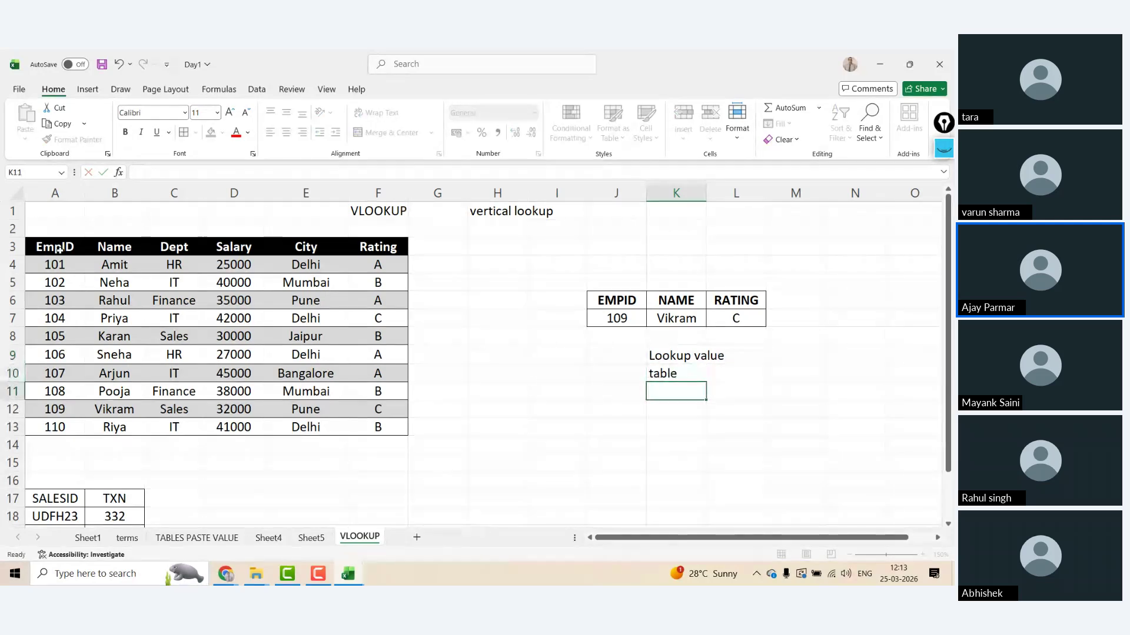
type("col num")
key("Return")
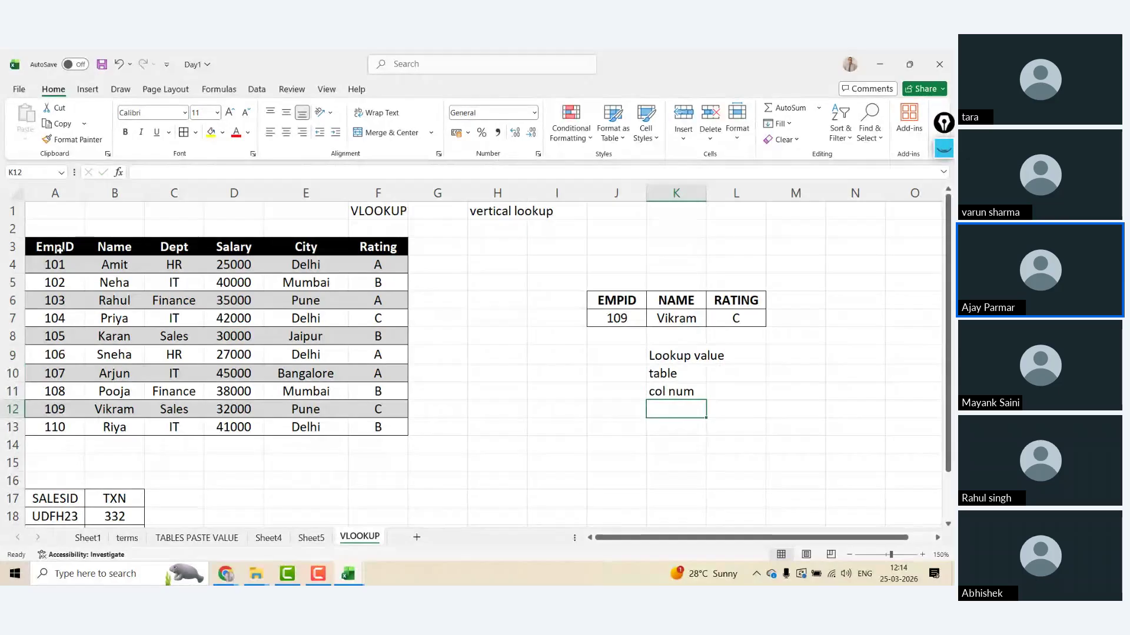
type("exact or appr")
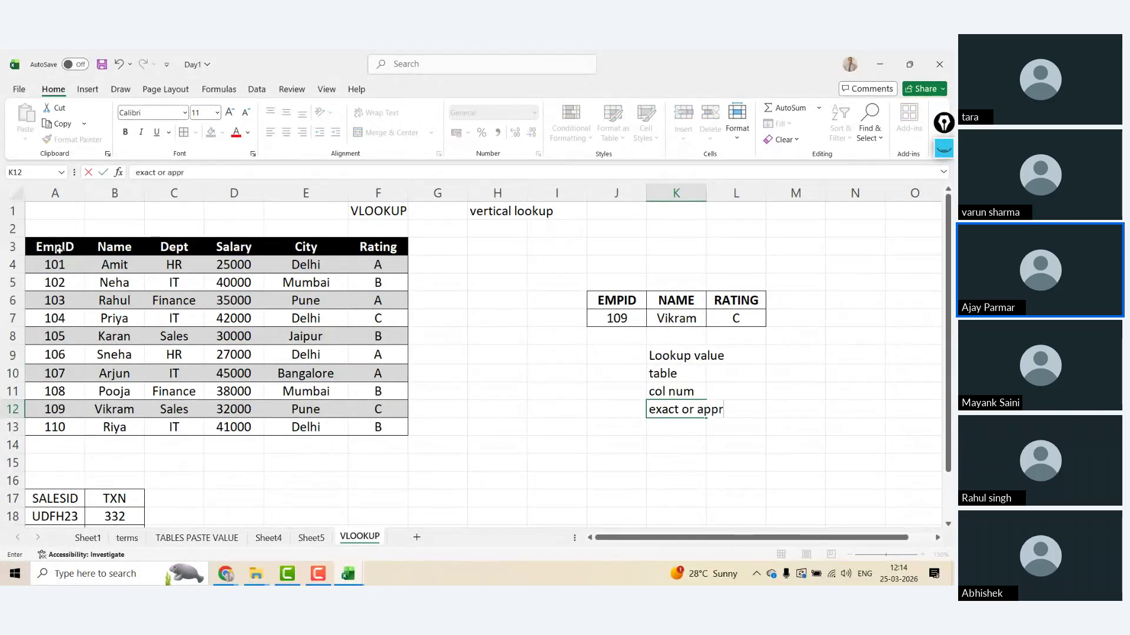
type("ox match")
key("Return")
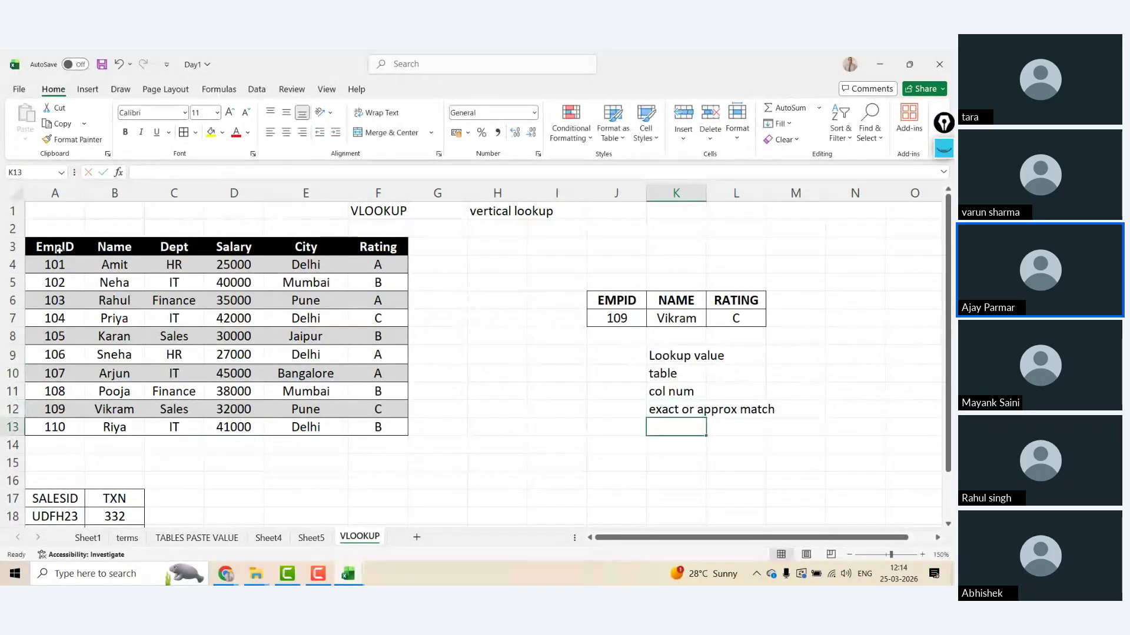
- Describe the lookup value argument in M9 as "what you want to find"
key("Up")
key("Up")
key("Up")
key("Up")
key("Right")
key("Right")
type("what you wasn't")
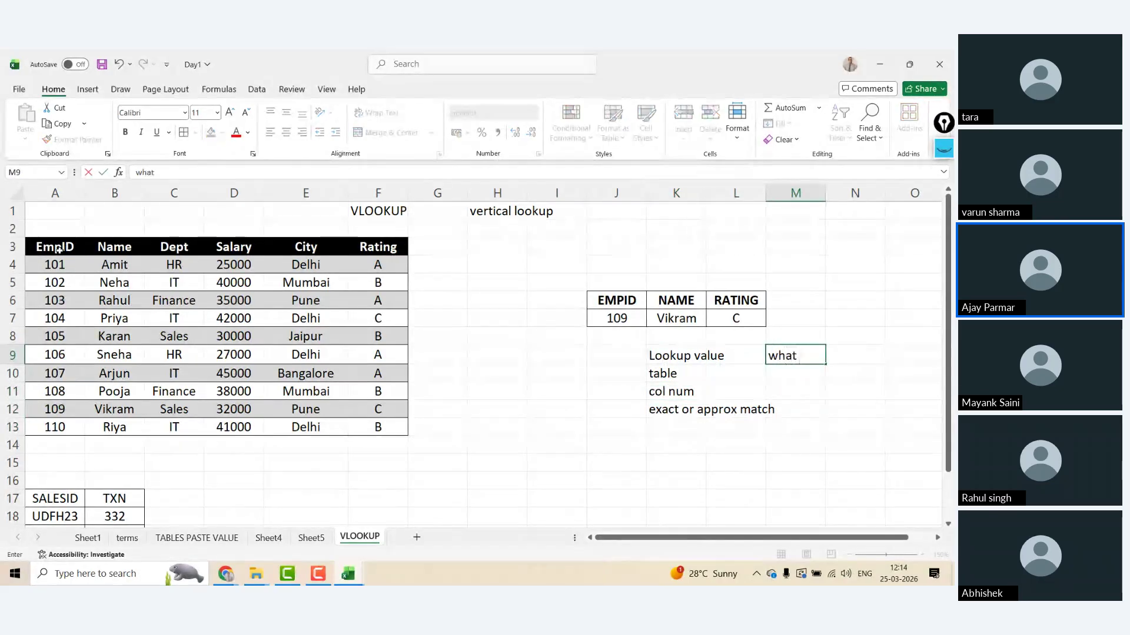
key("BackSpace")
key("BackSpace")
key("BackSpace")
key("BackSpace")
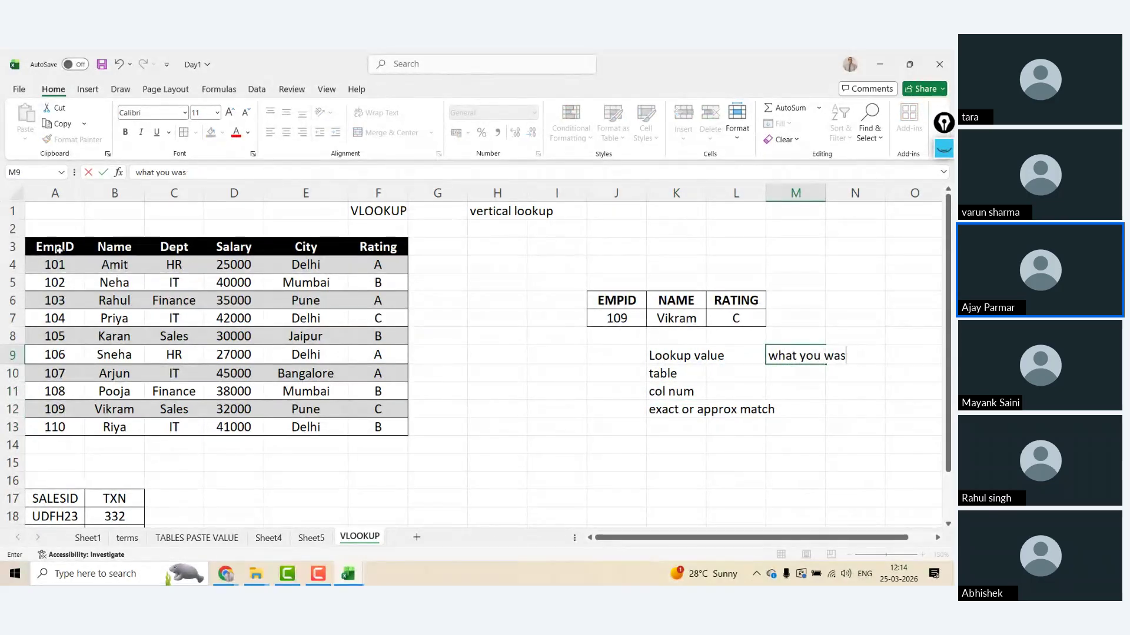
type("nt to find")
key("Return")
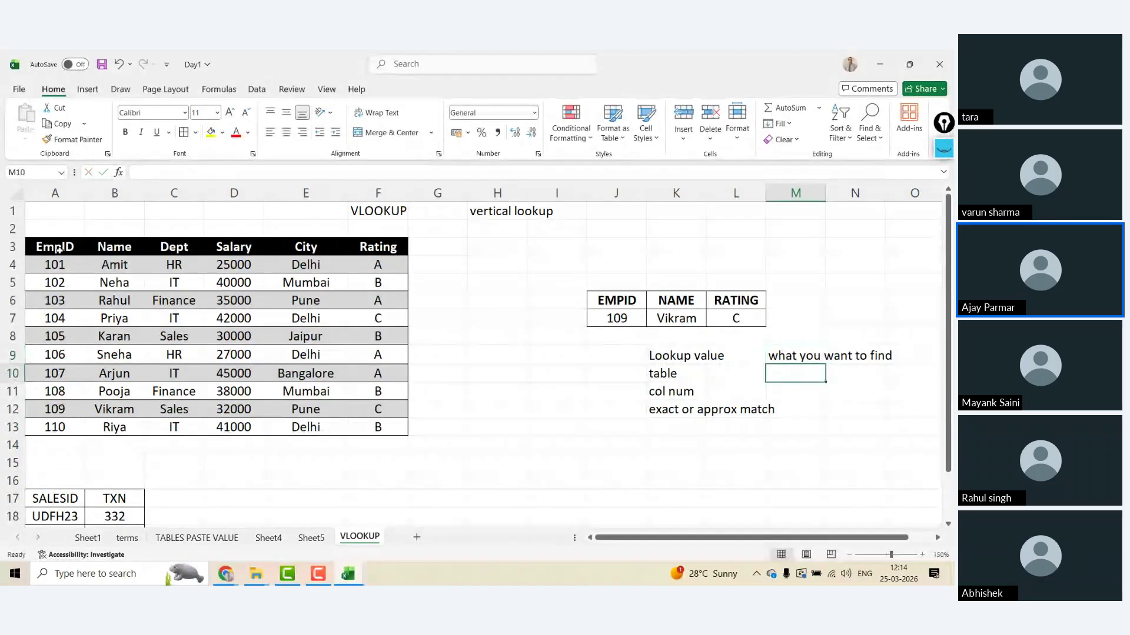
- Describe the table argument in M10 as "your main table where you want to search"
type("your ")
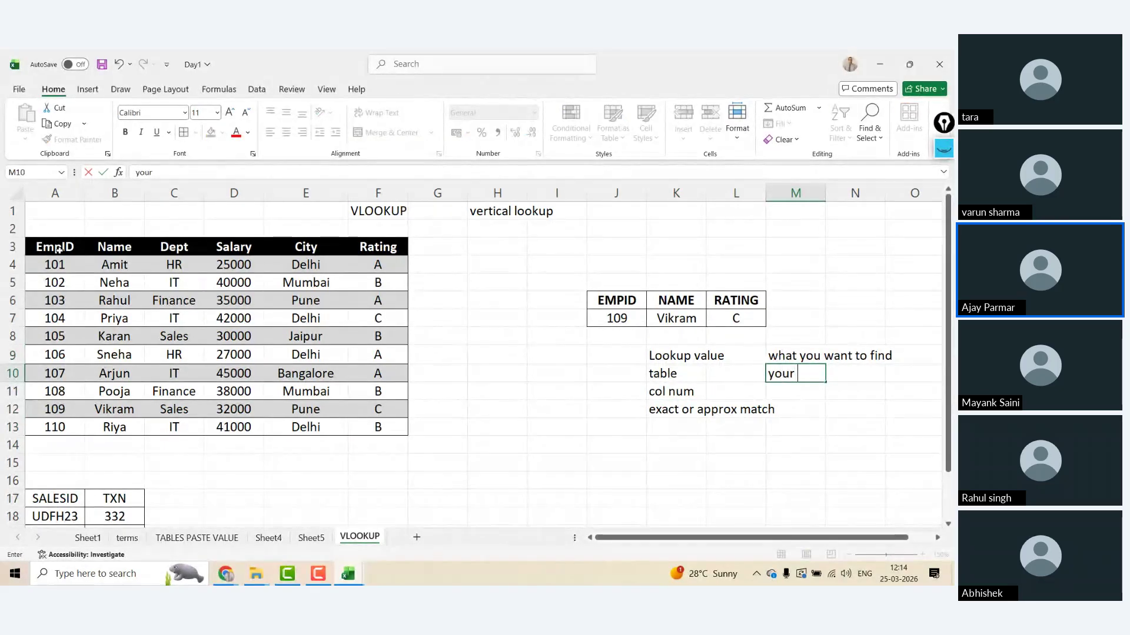
type("main table")
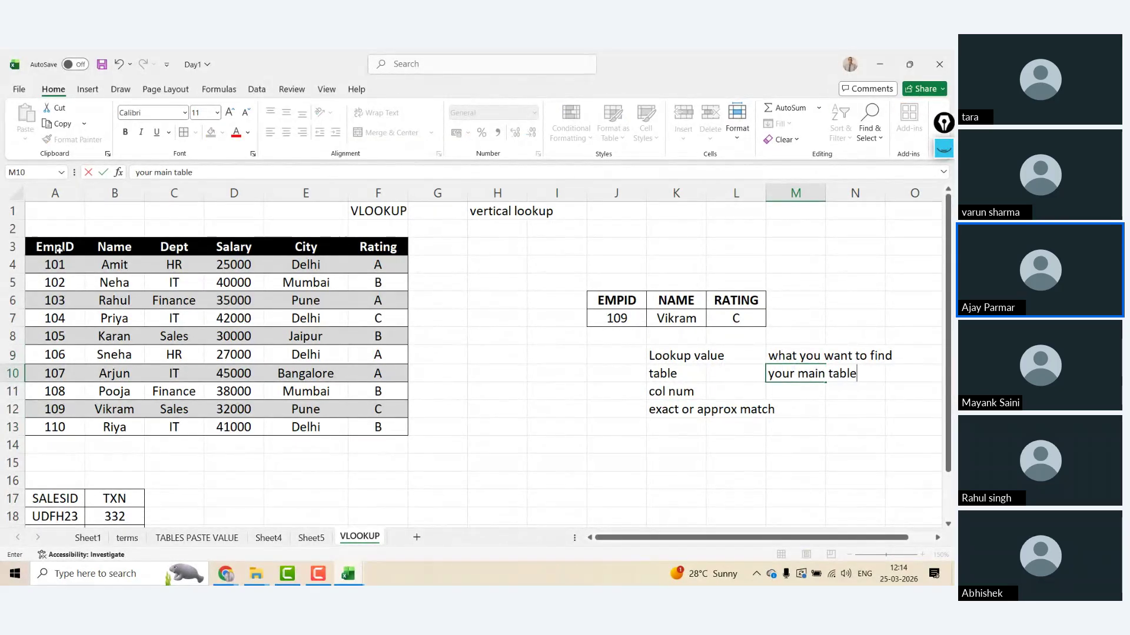
type(" where you w")
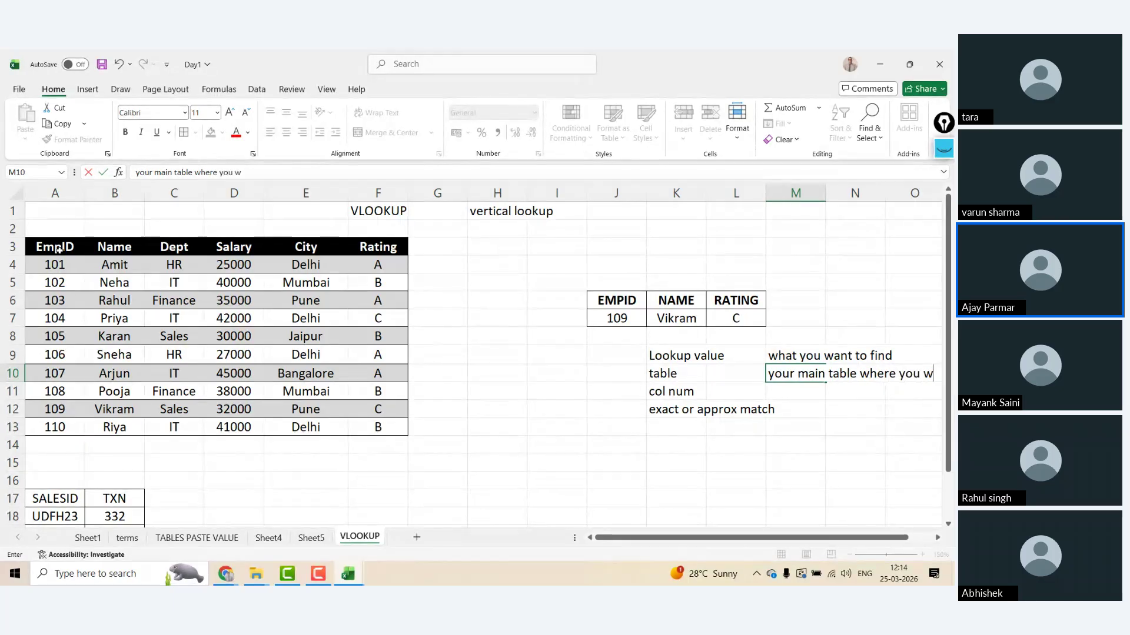
type("ant to se")
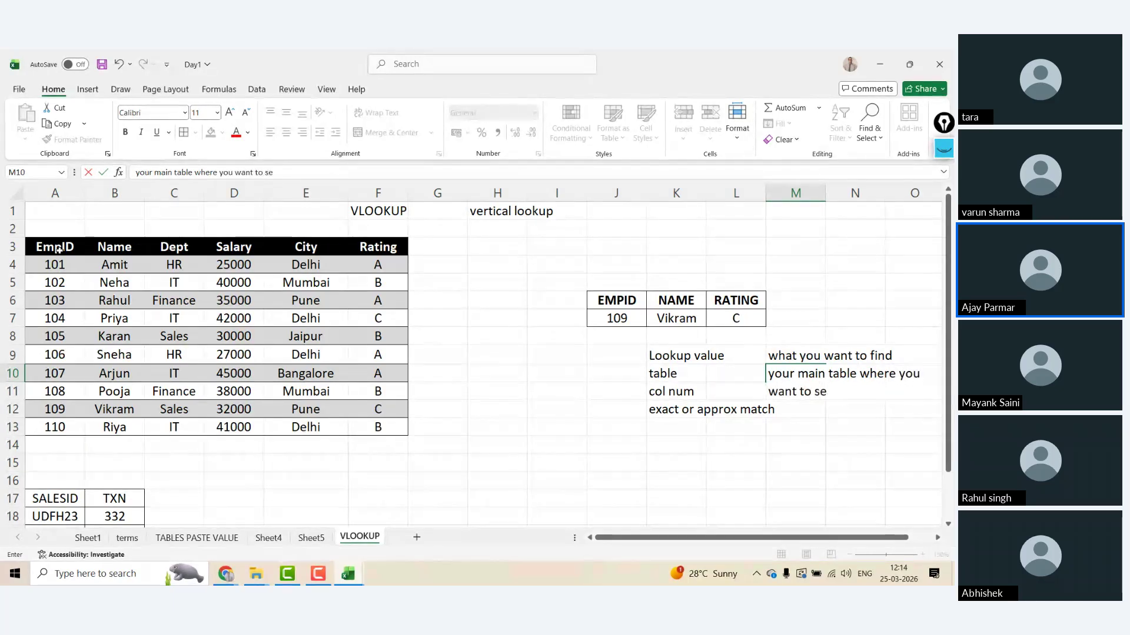
type("arch")
key("Return")
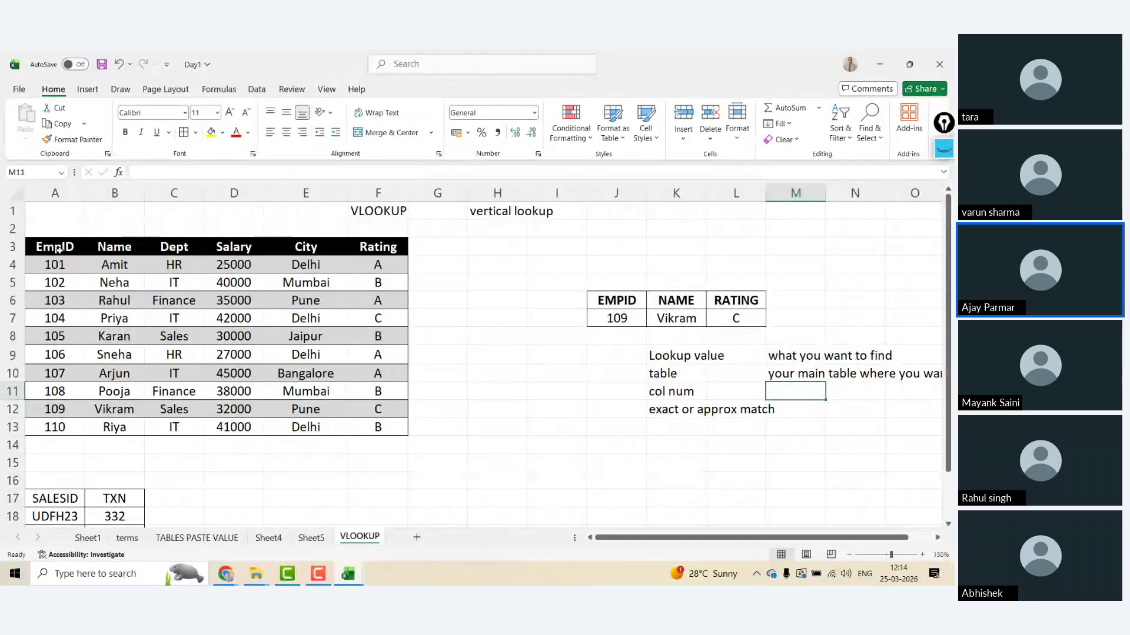
- Describe the column number argument in M11 as "position of your header of your table"
type("position of")
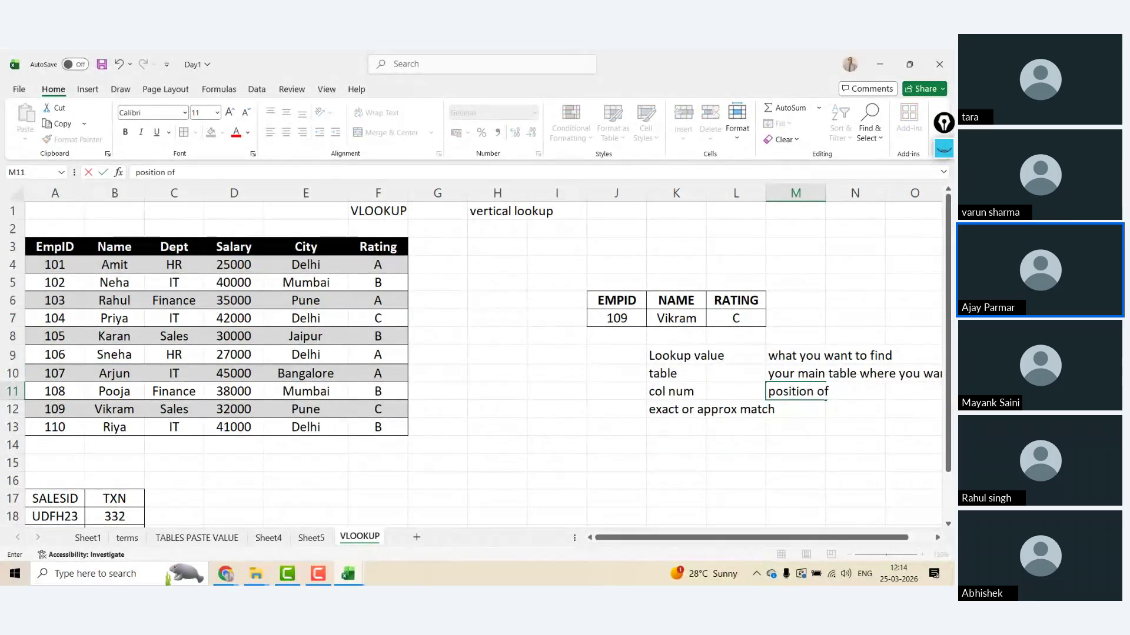
type(" your header")
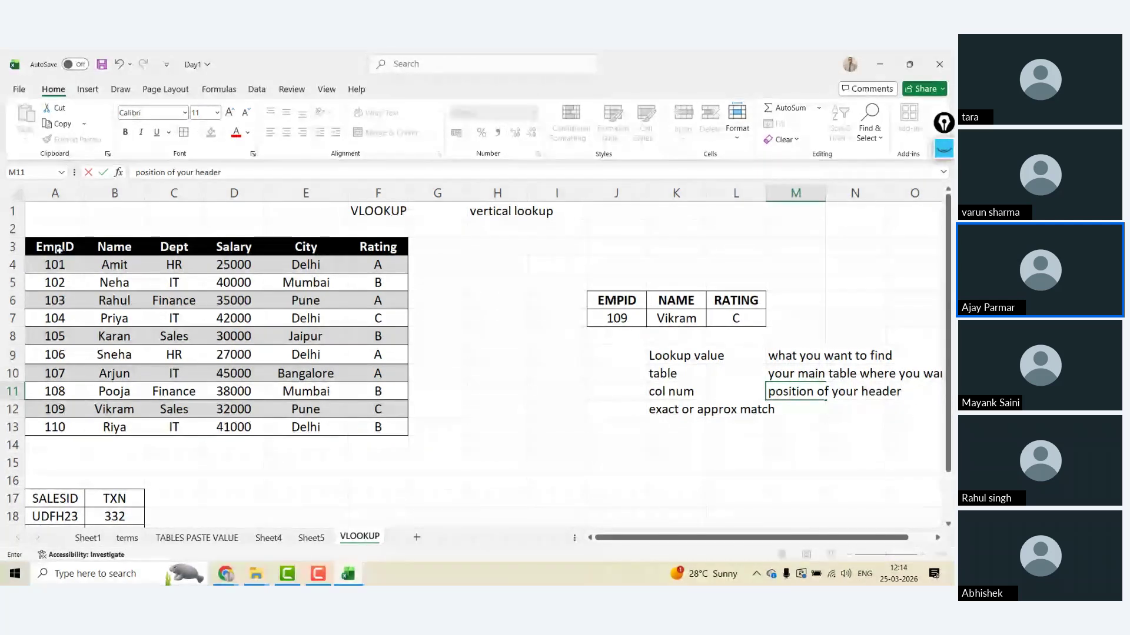
type(" of your table")
key("Return")
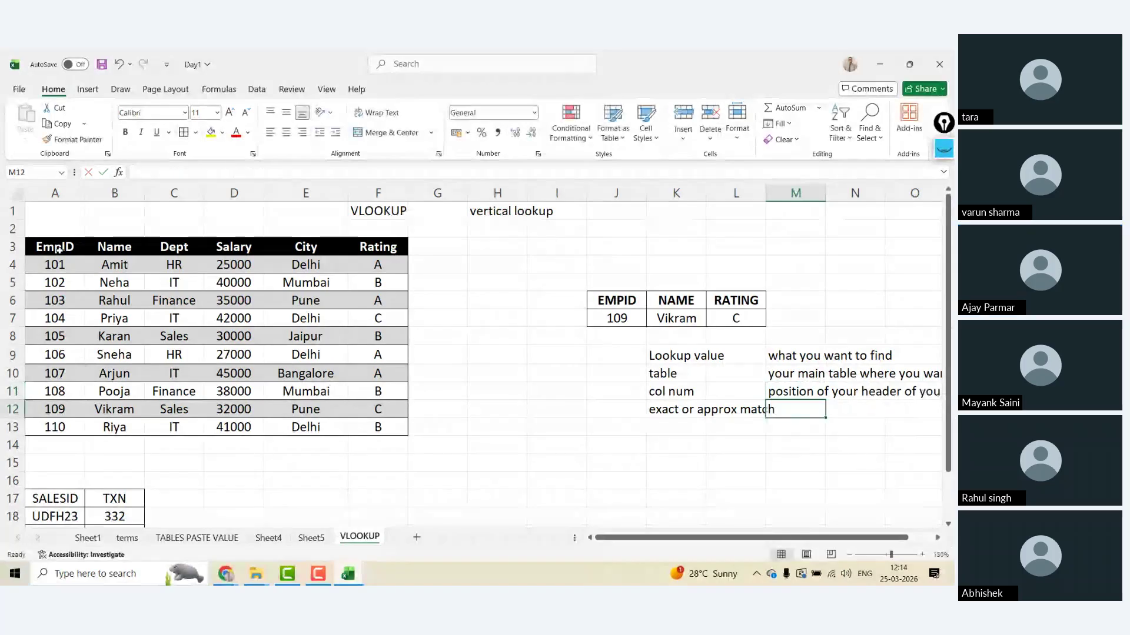
- Explain the exact match option in M12 as "exact - same match needed"
type("e")
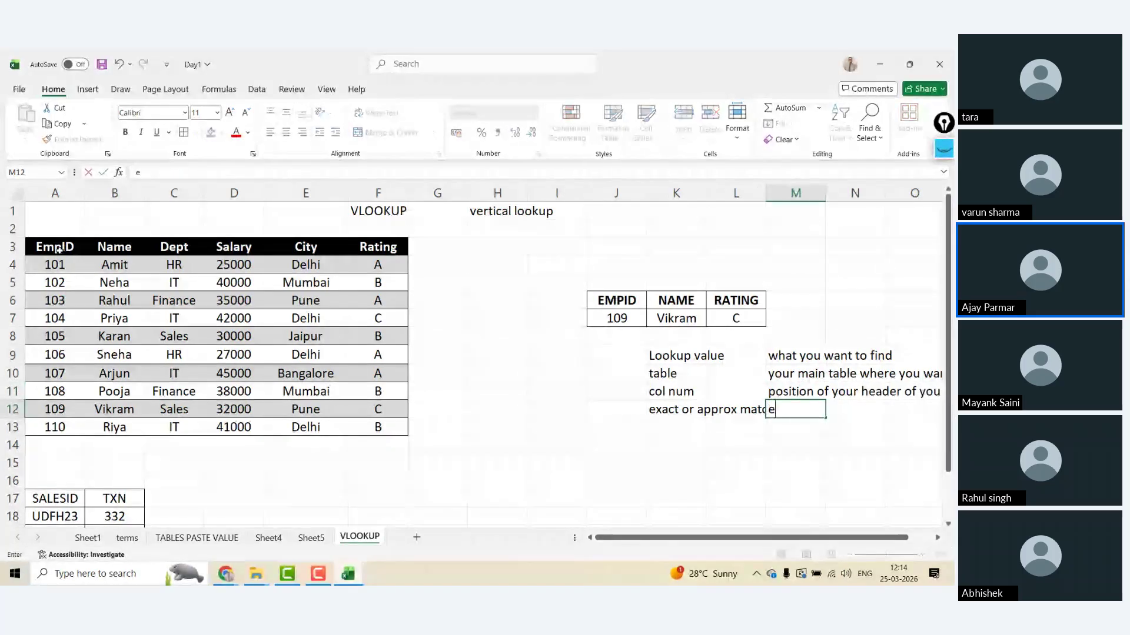
type("xact - s")
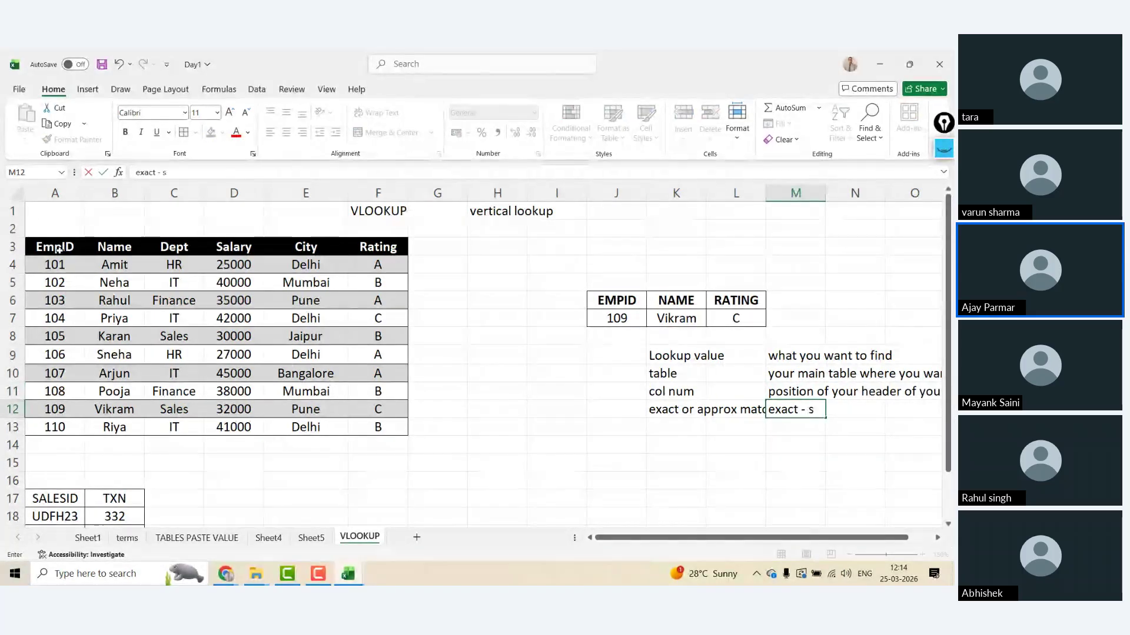
type("ame match")
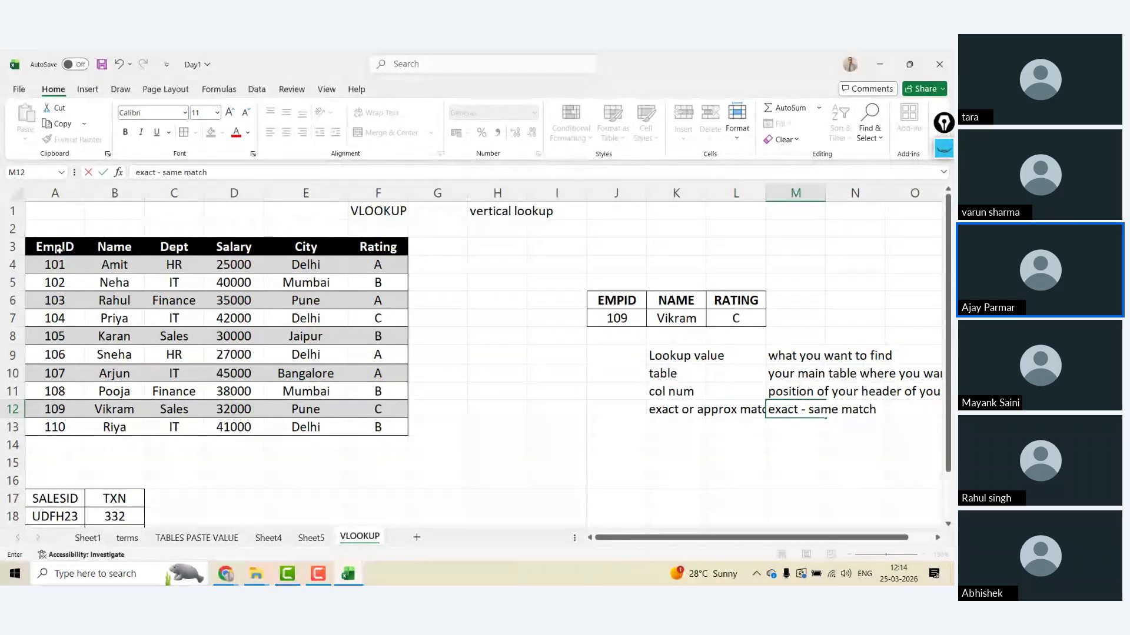
type(" needed")
key("Return")
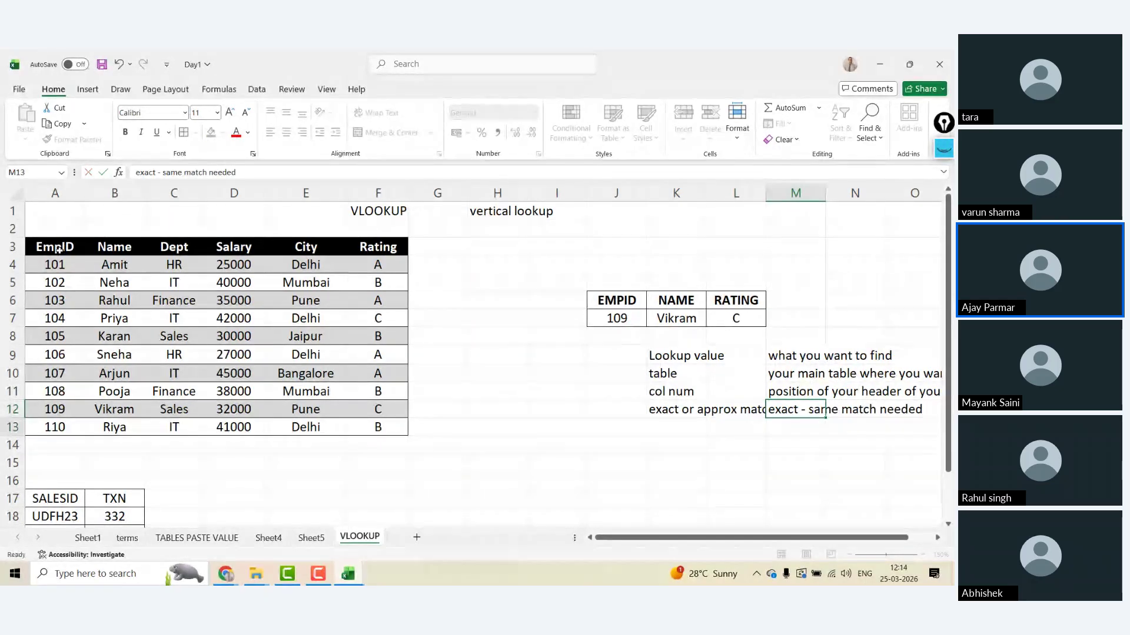
- Explain the approx option in M13, noting that the nearest match will also work if an exact one is not available
type("approx ")
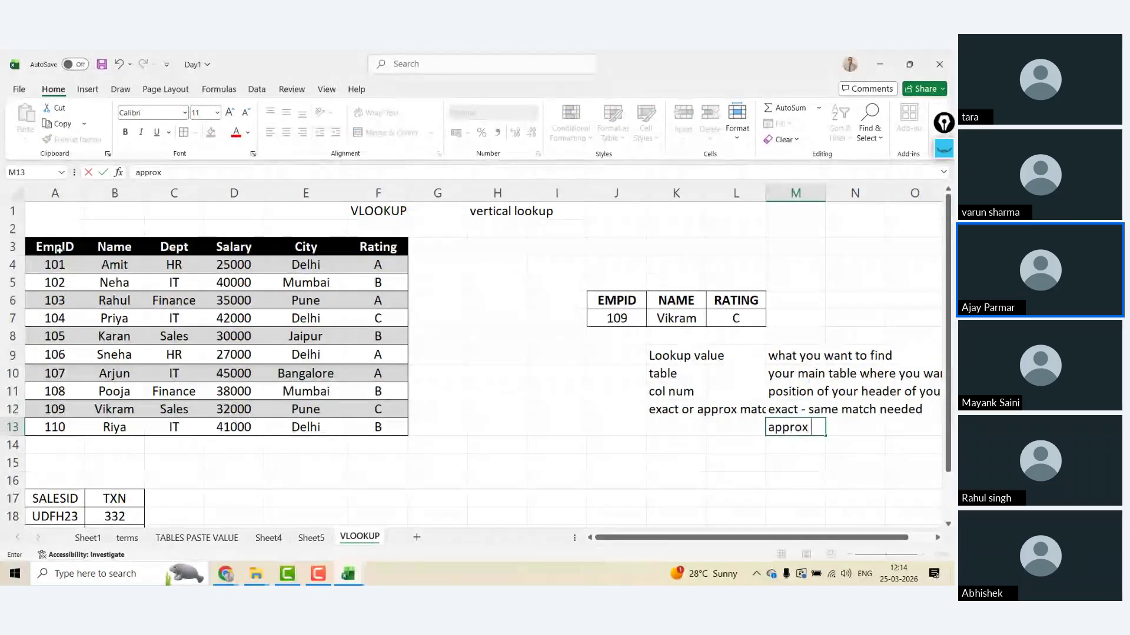
type("- nearest mathc")
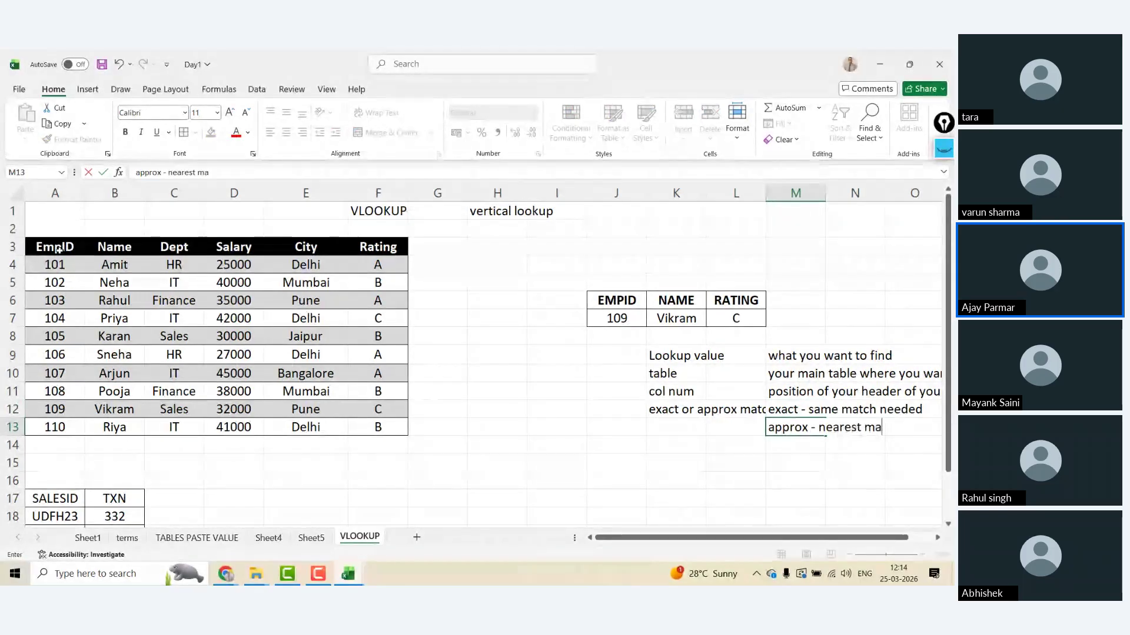
key("BackSpace")
key("BackSpace")
type("ch will also work")
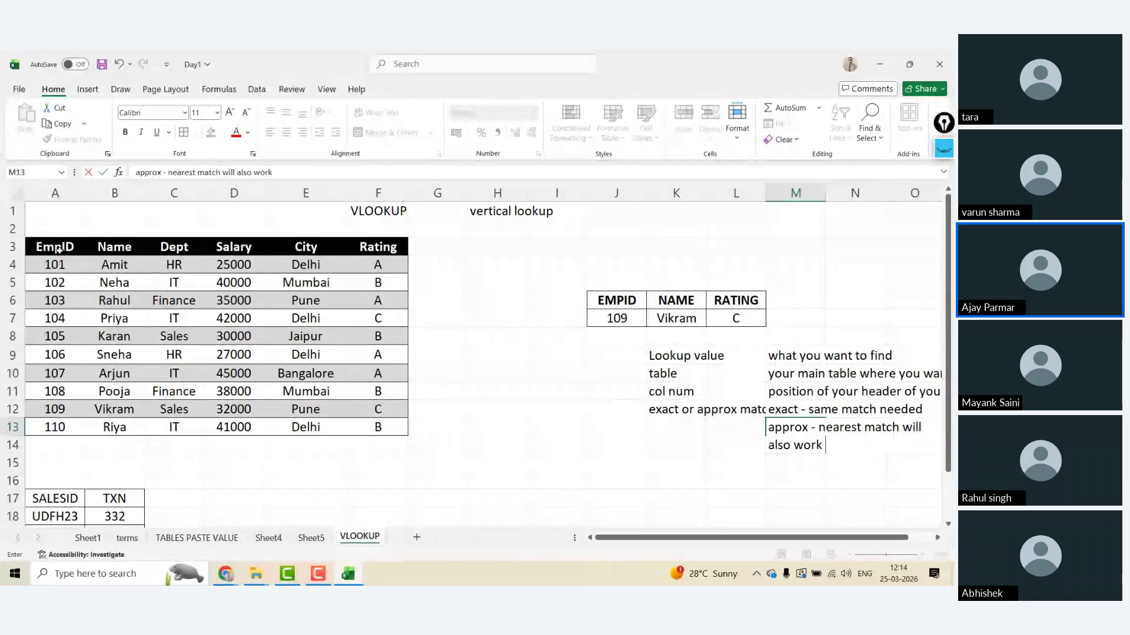
type(" - if exact")
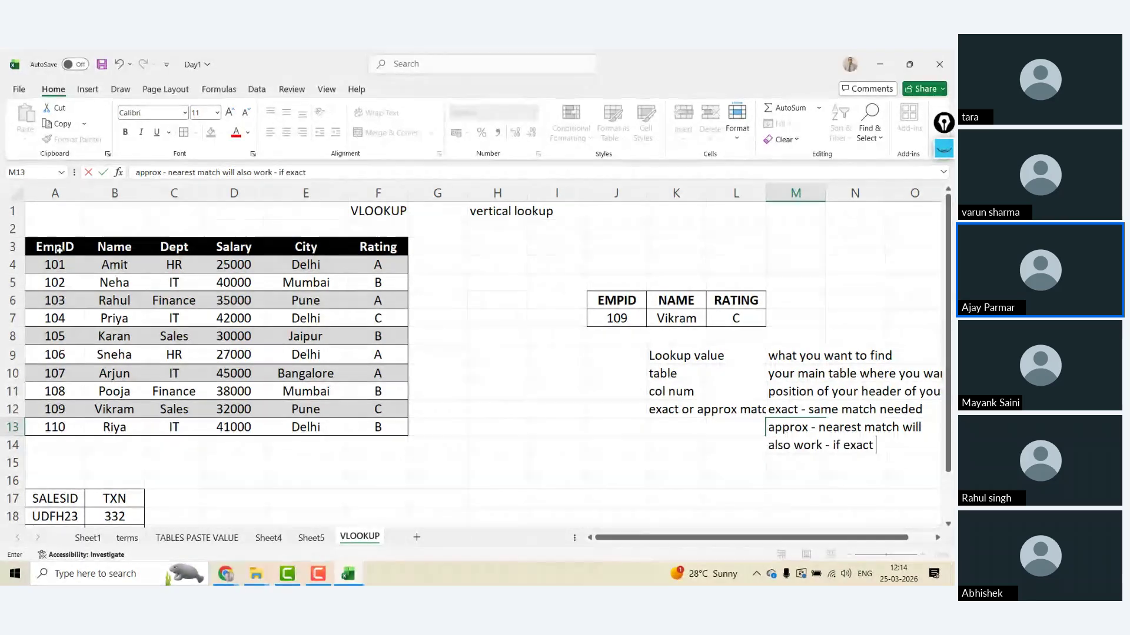
type(" is not")
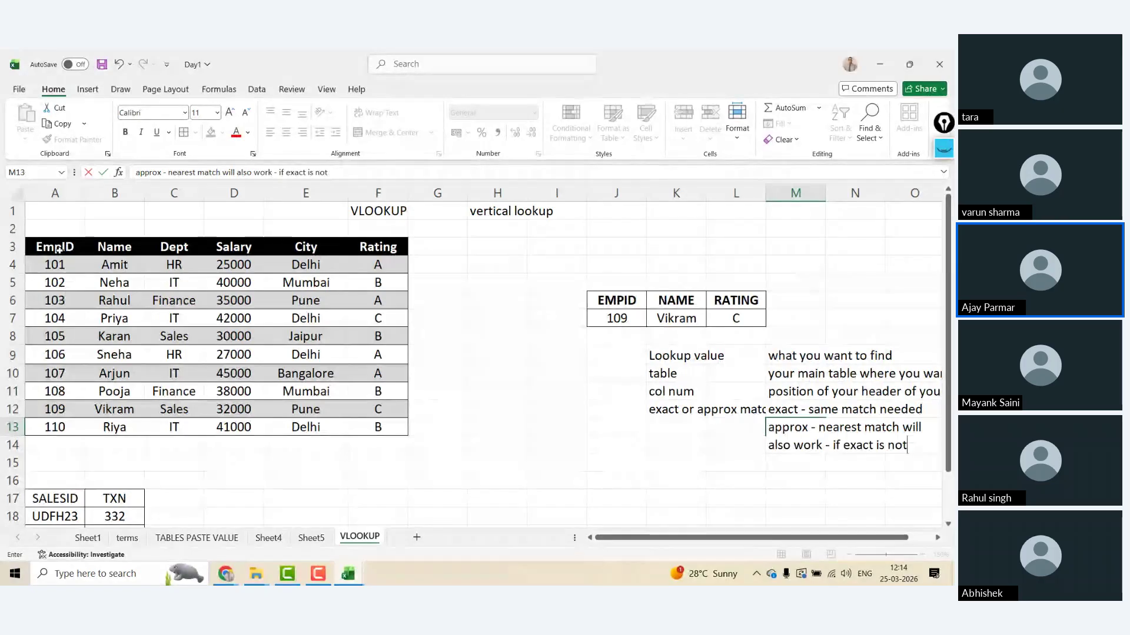
type(" avaialble")
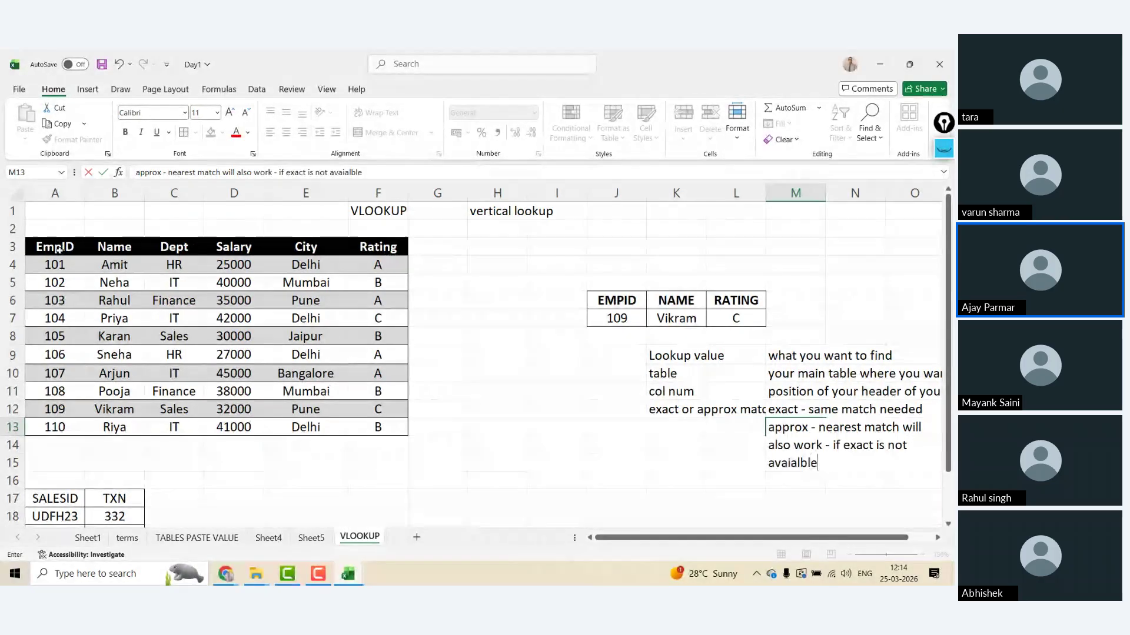
key("BackSpace")
key("BackSpace")
key("BackSpace")
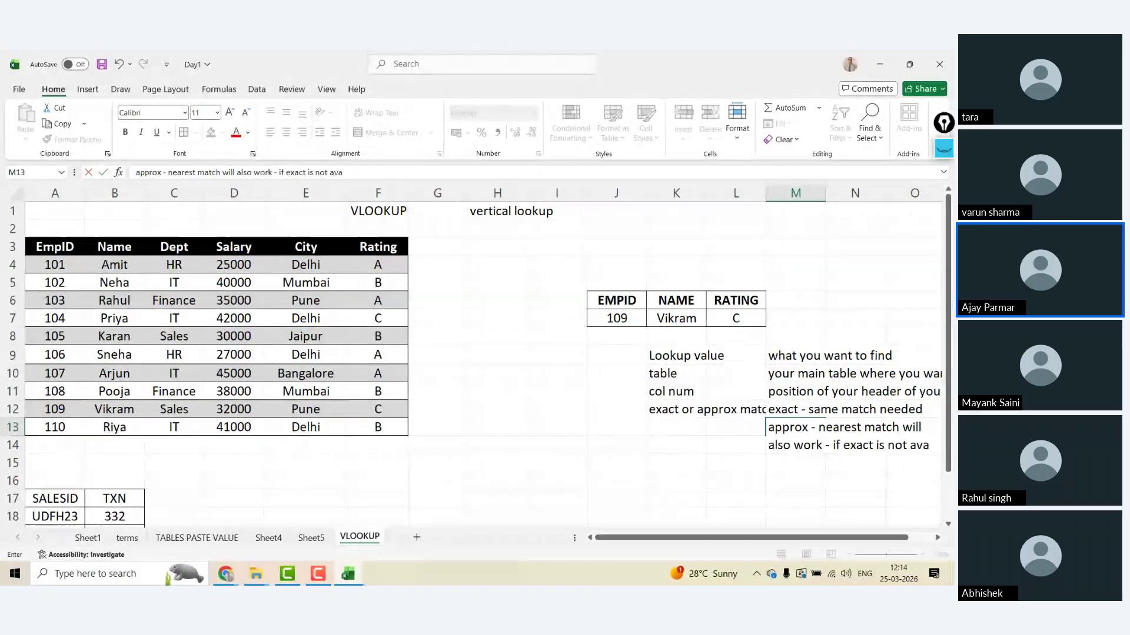
key("BackSpace")
type("lai")
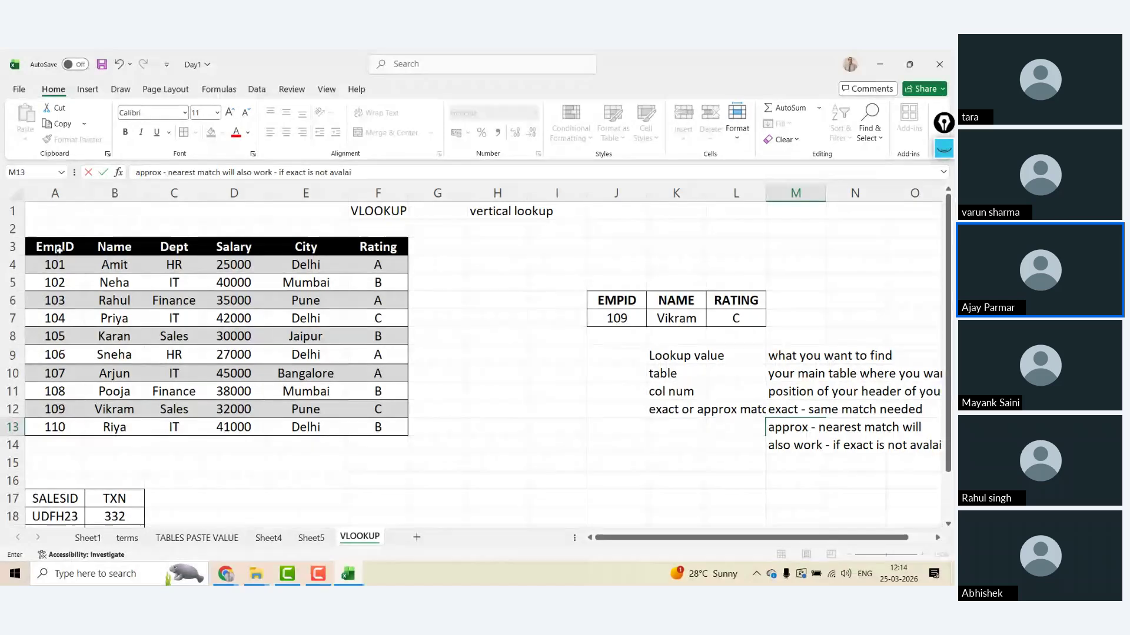
key("Return")
- Replace the NAME header in K6 of the lookup table with "city"
key("Up")
key("Up")
key("Up")
key("Up")
key("Up")
key("Left")
key("Left")
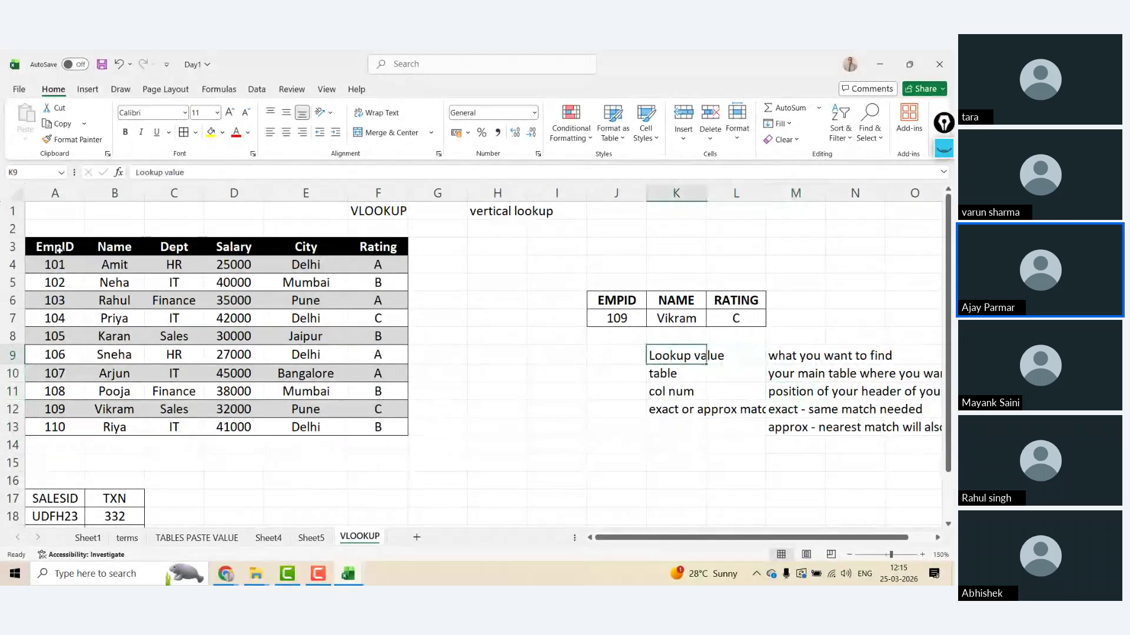
key("Up")
key("Up")
key("Up")
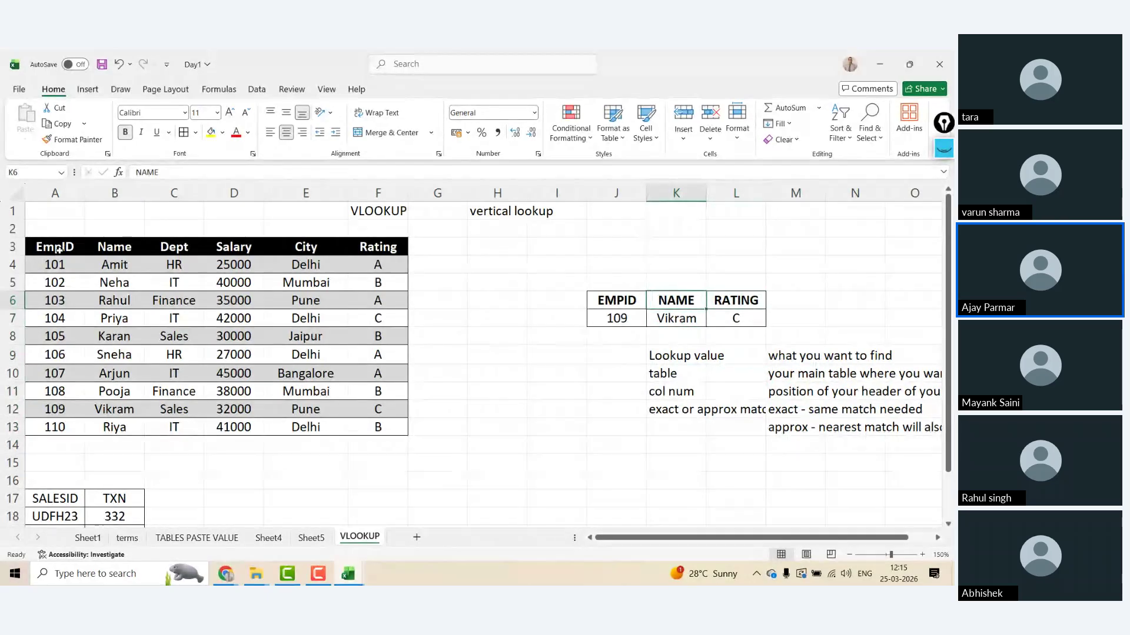
type("city")
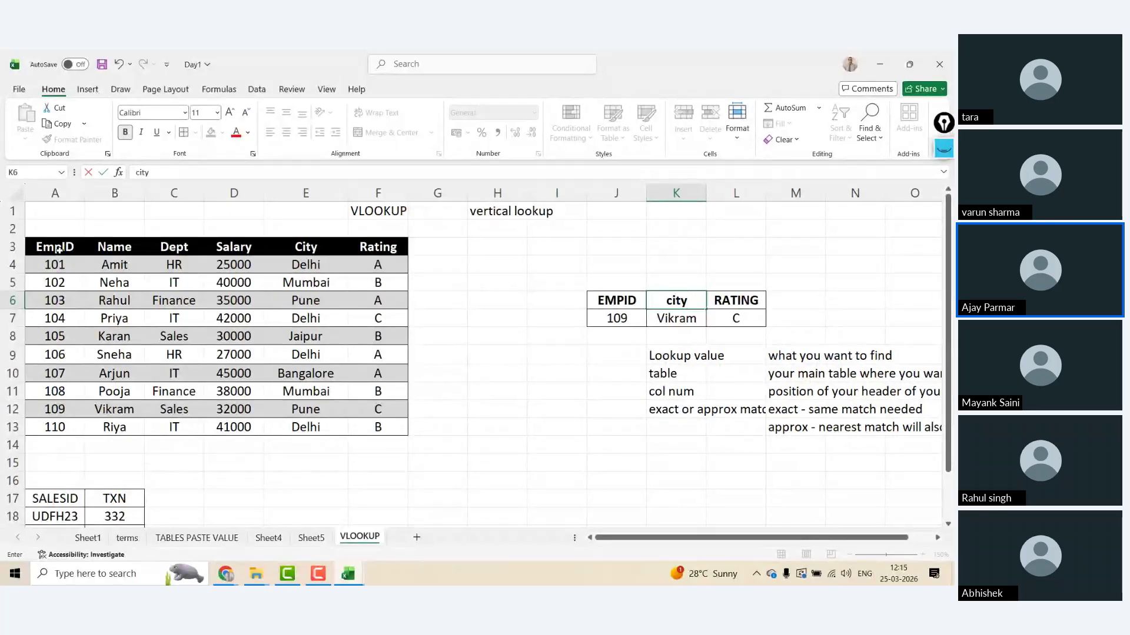
key("Return")
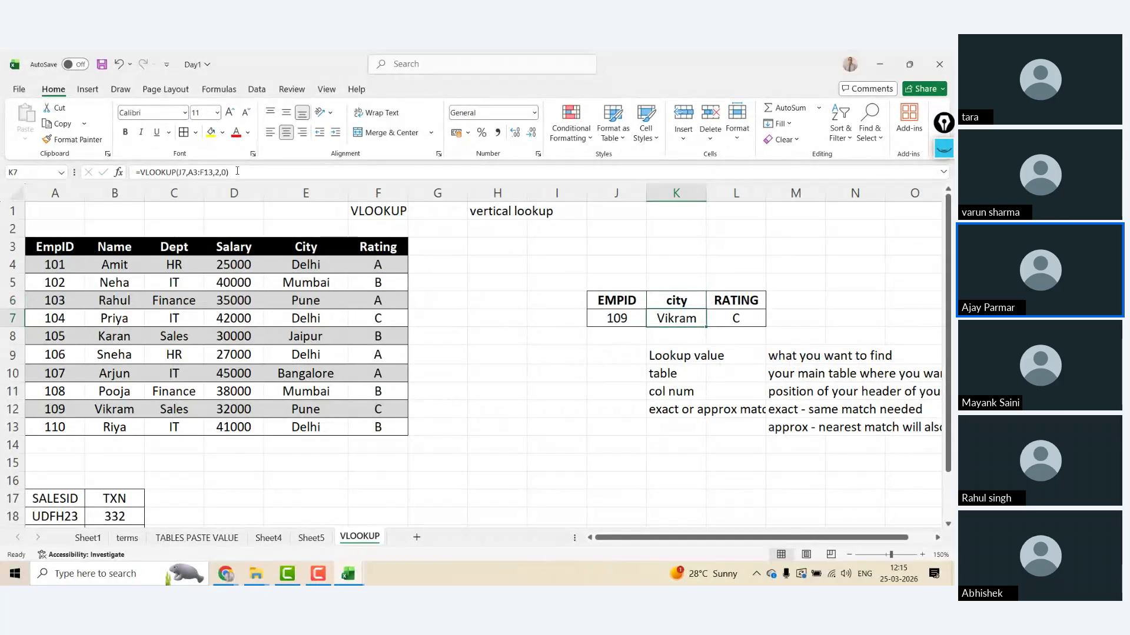
- Set the column index in the K7 VLOOKUP formula to 5 to return the employee's city
left_click(219, 173)
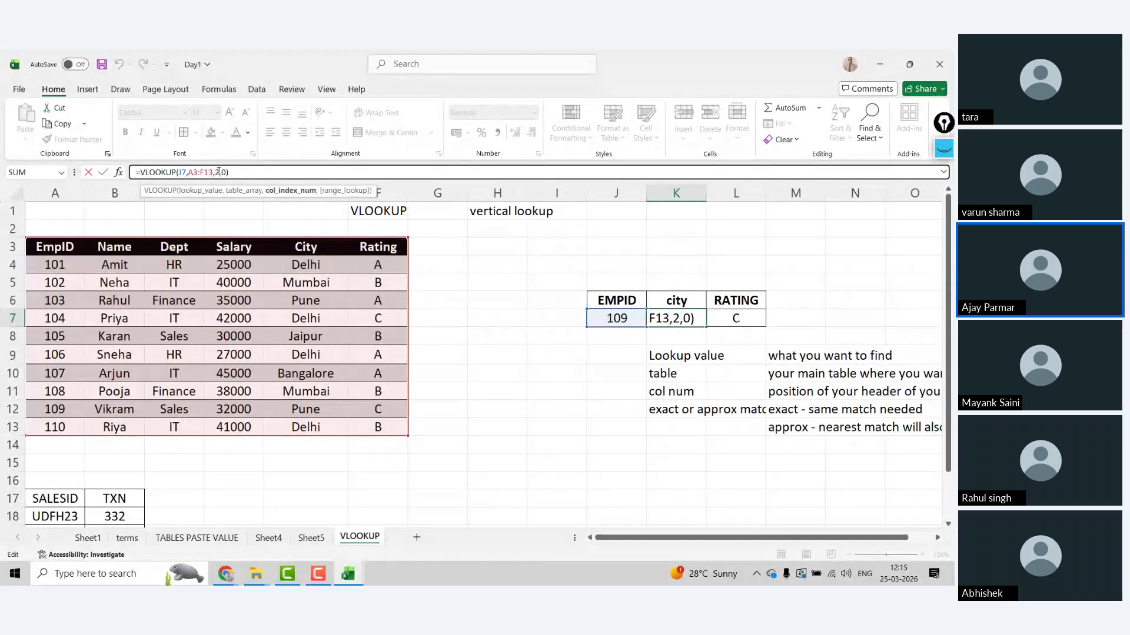
key("BackSpace")
type("5")
key("Return")
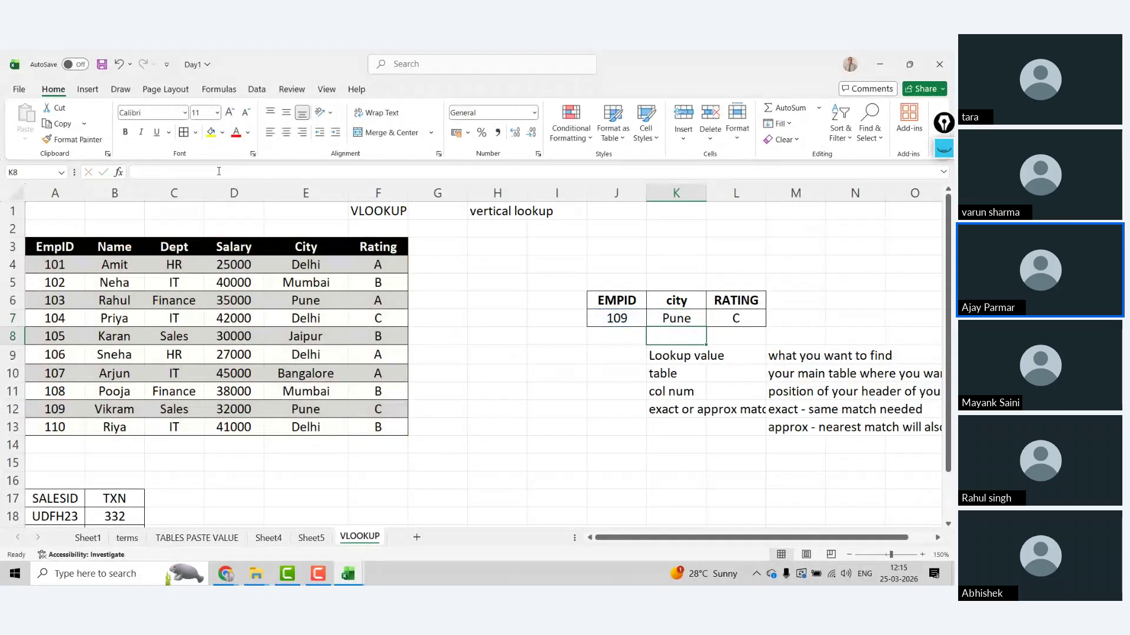
- Add a "dept" header in M6, beside RATING in the lookup table
key("Up")
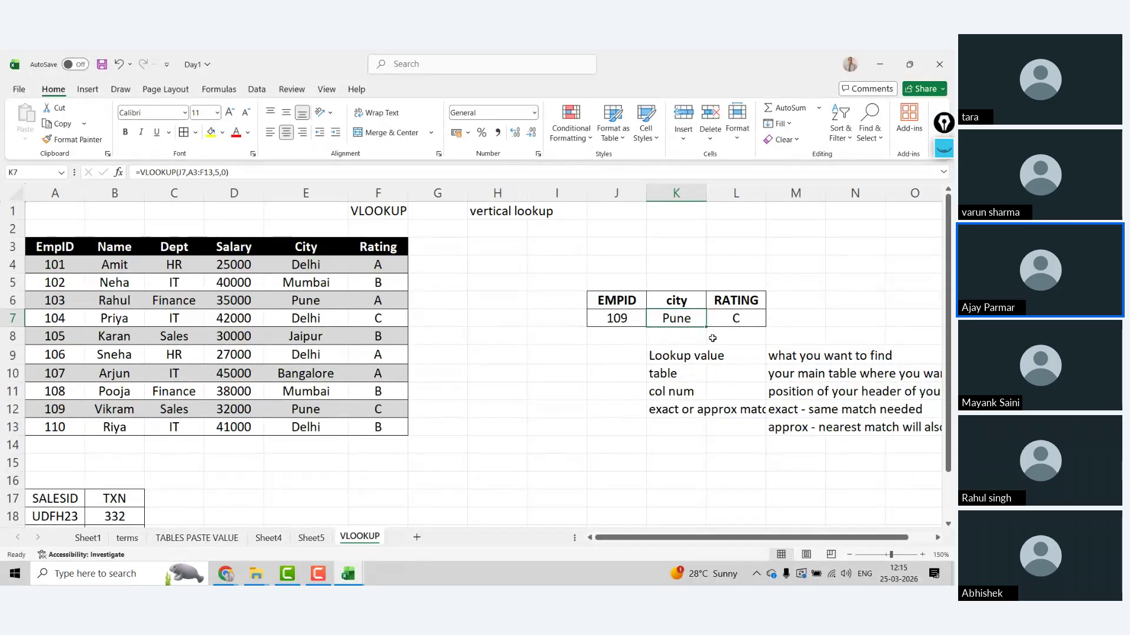
left_click(794, 299)
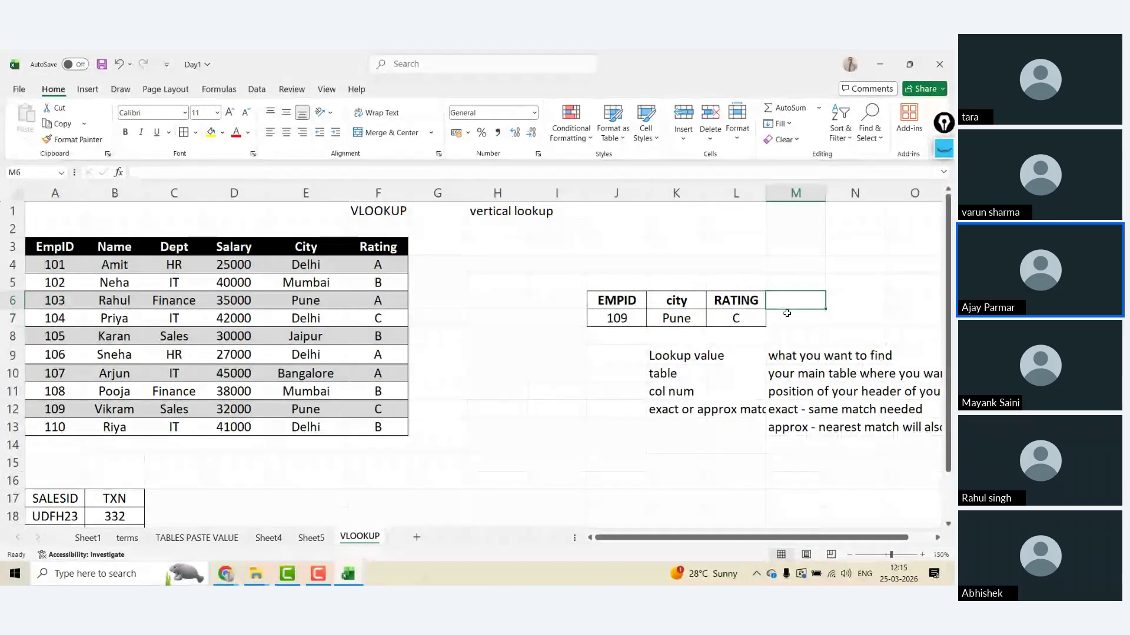
type("dept")
key("Return")
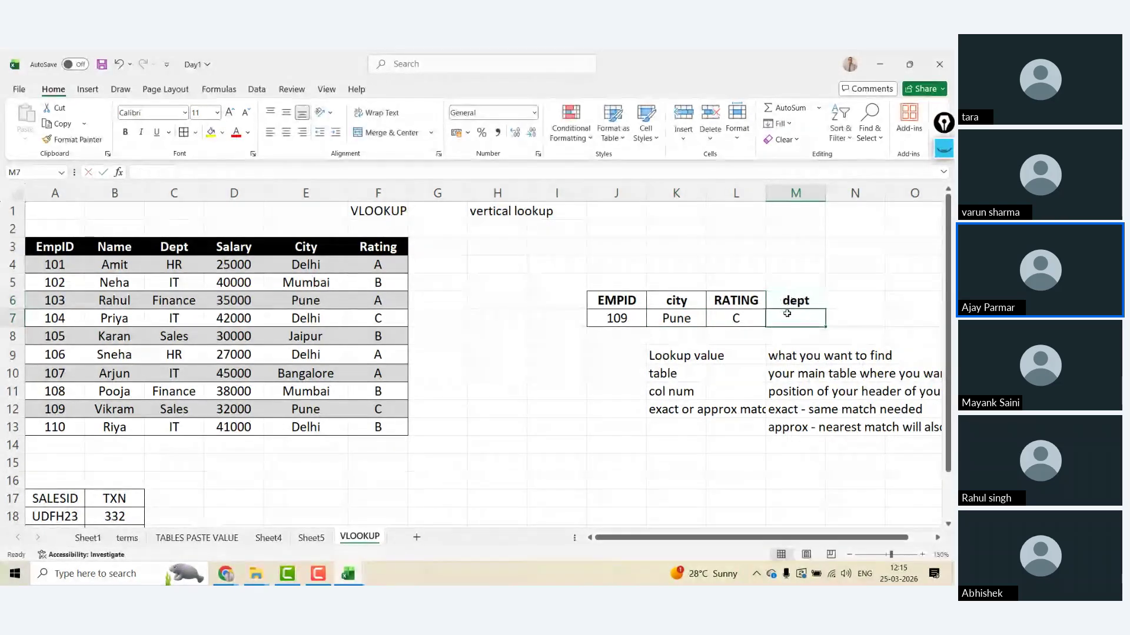
type("=vl")
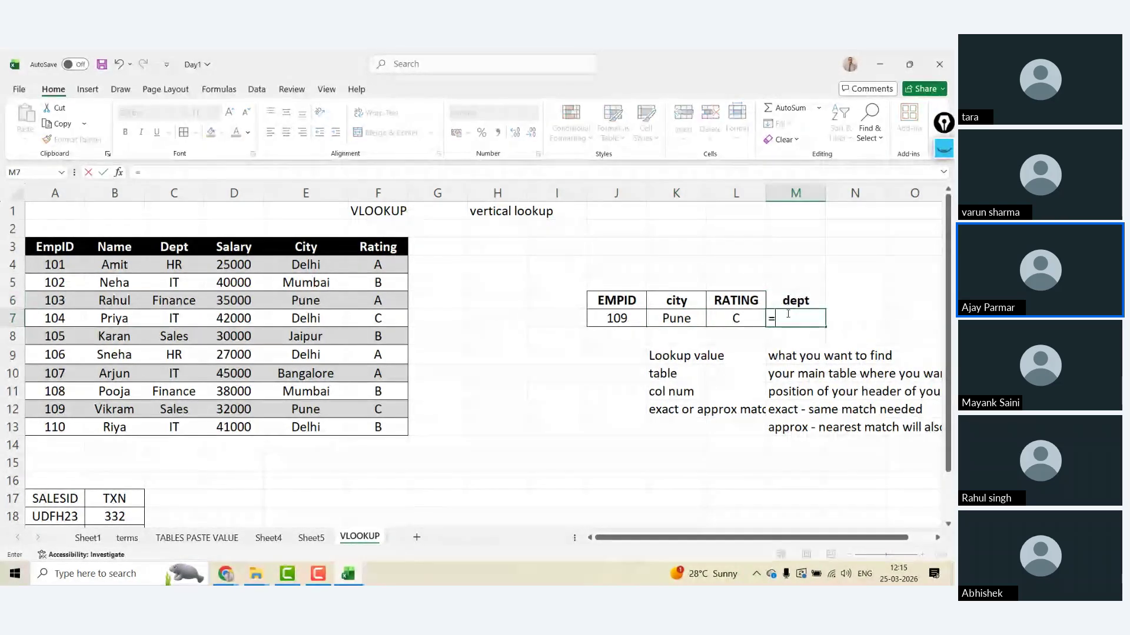
key("Tab")
key("Left")
key("Left")
key("Left")
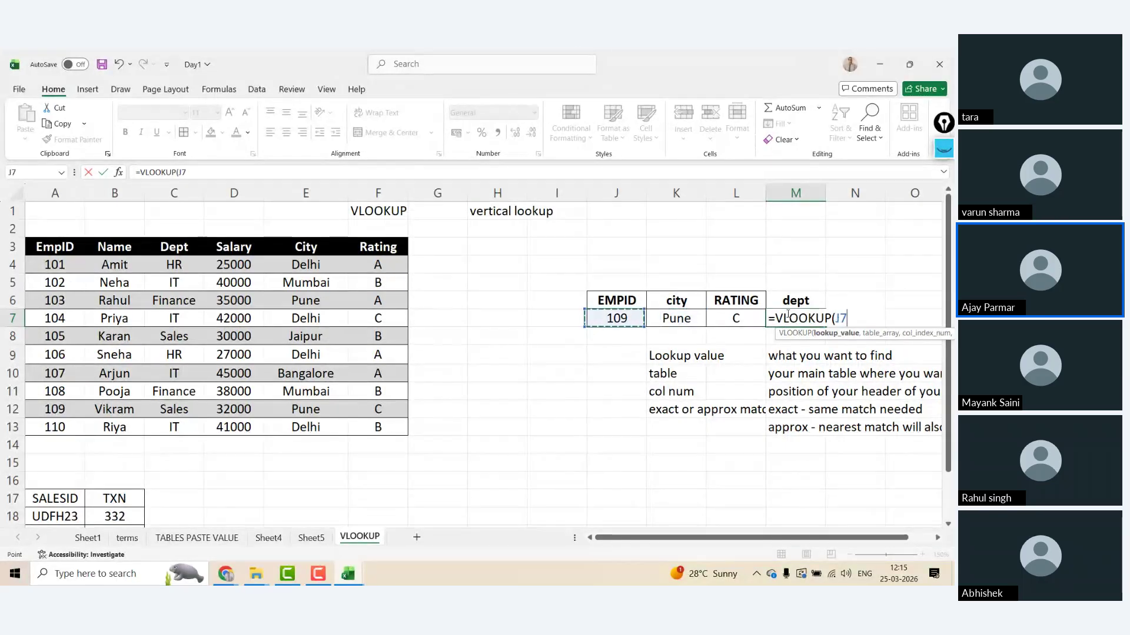
type(",")
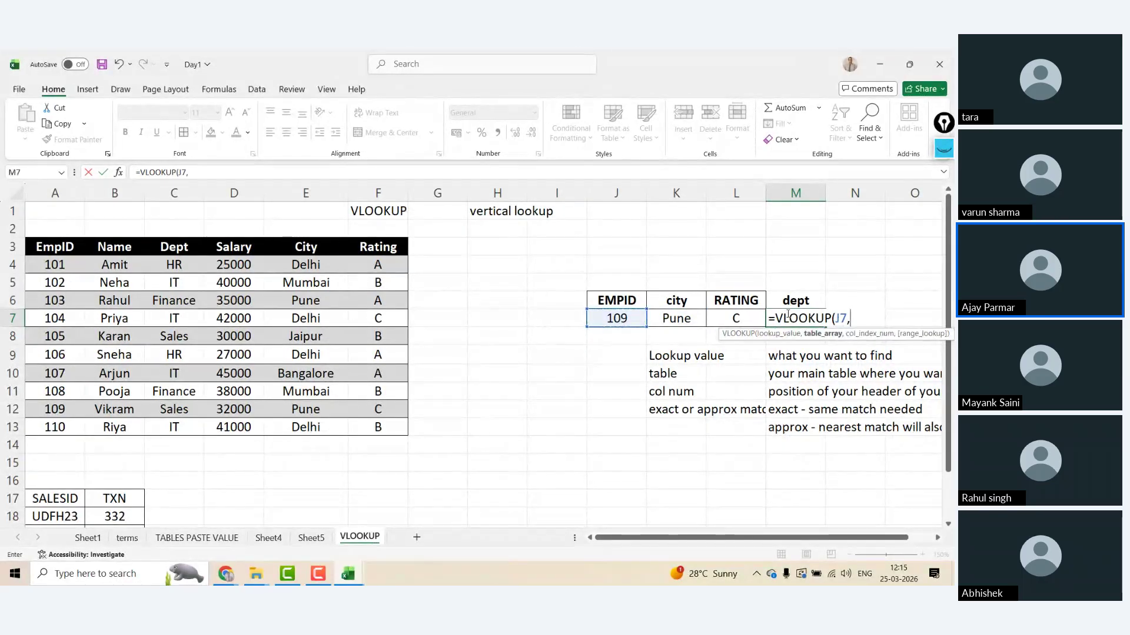
left_click_drag(138, 246, 406, 434)
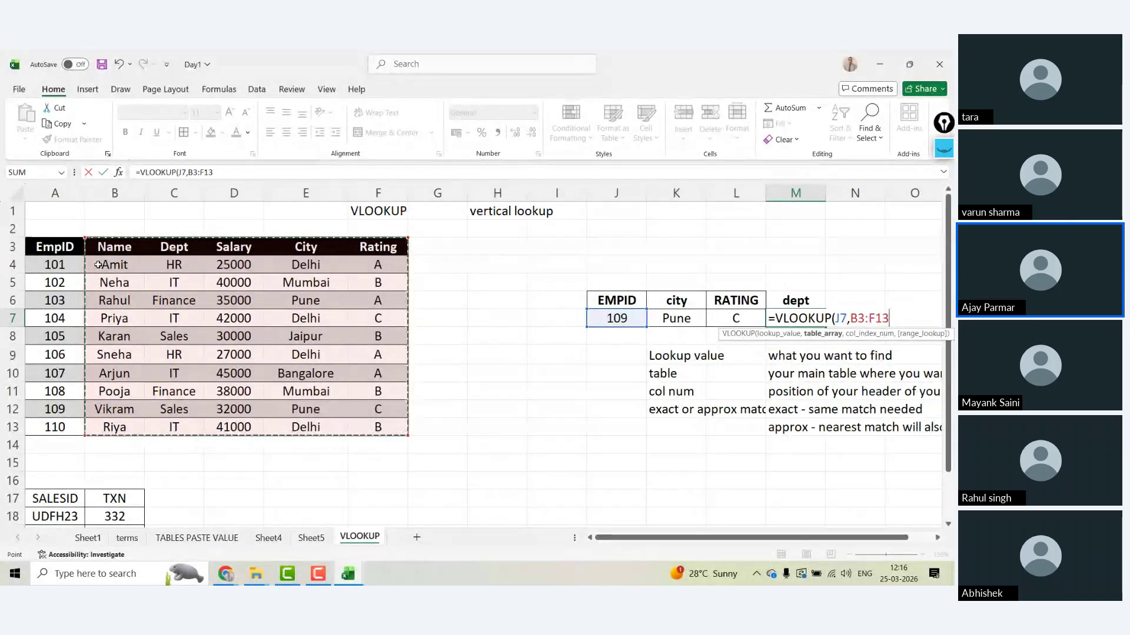
key("Escape")
- Insert a blank column before the EmpID column of the employee table
left_click(61, 244)
key("alt+i")
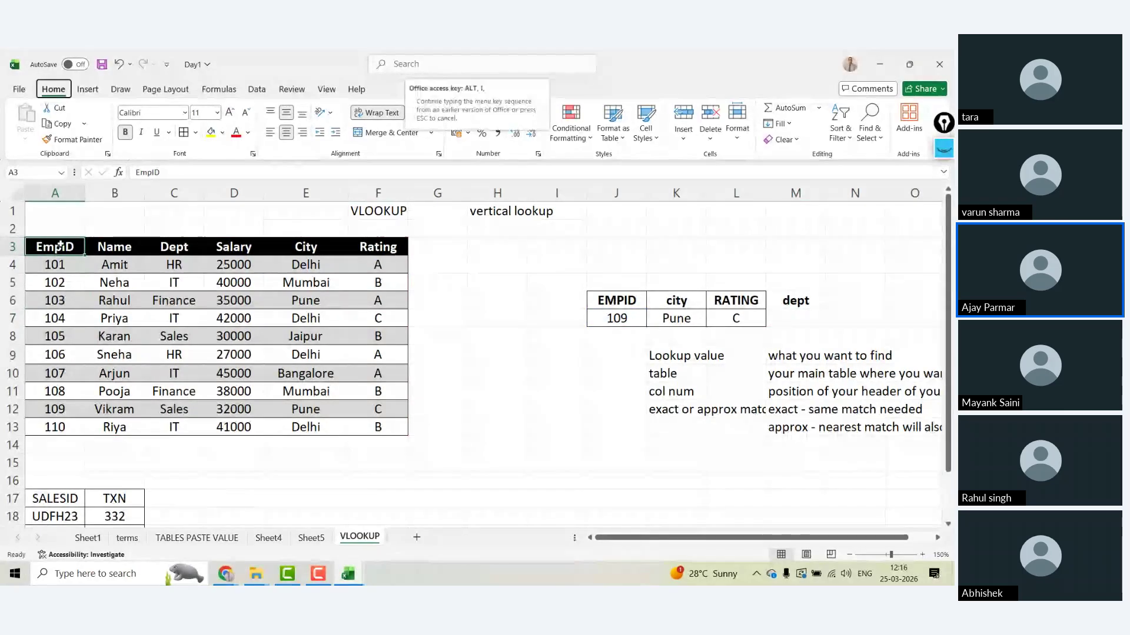
key("c")
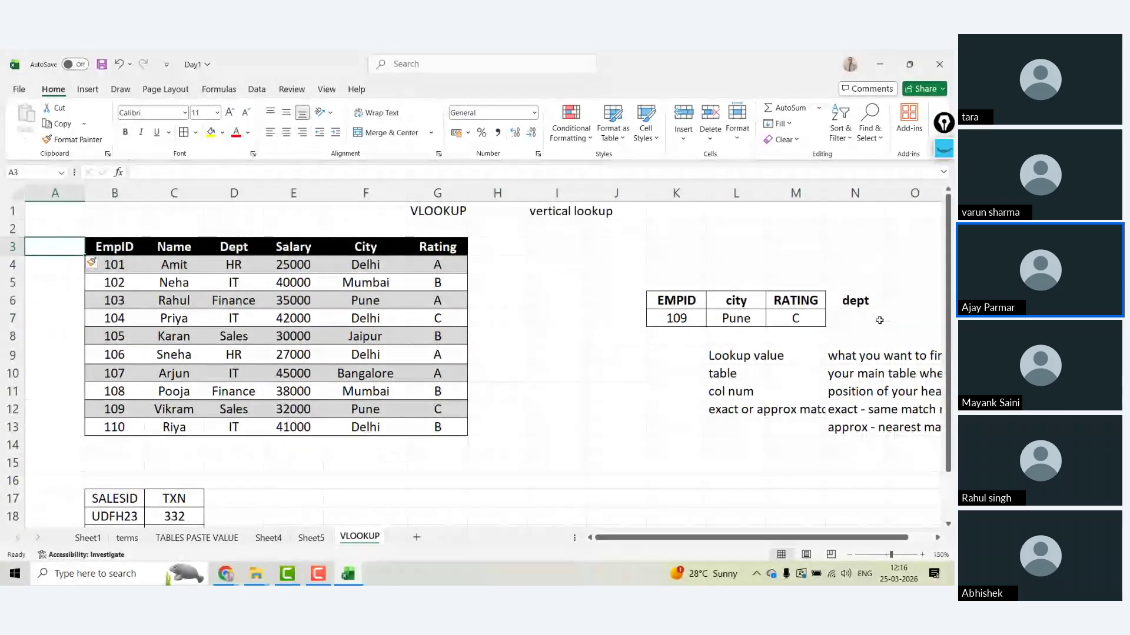
- Start a VLOOKUP under dept in N7 with K7 as lookup value and A3:G13, including the blank column, as table array
left_click(853, 324)
type("=vl")
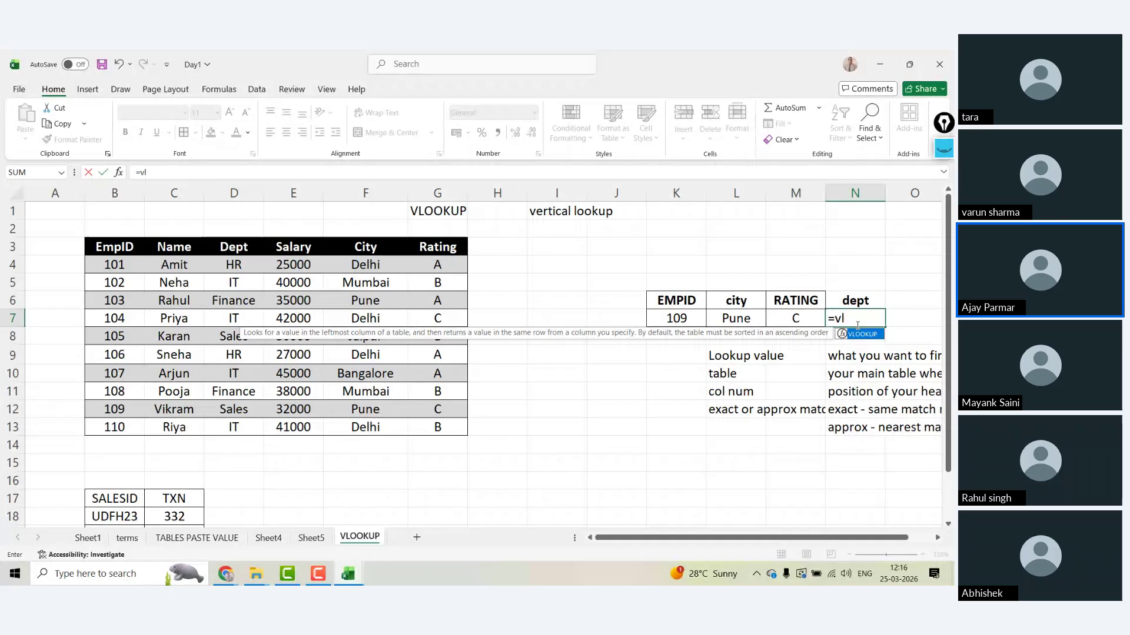
key("Tab")
left_click(676, 319)
type(",")
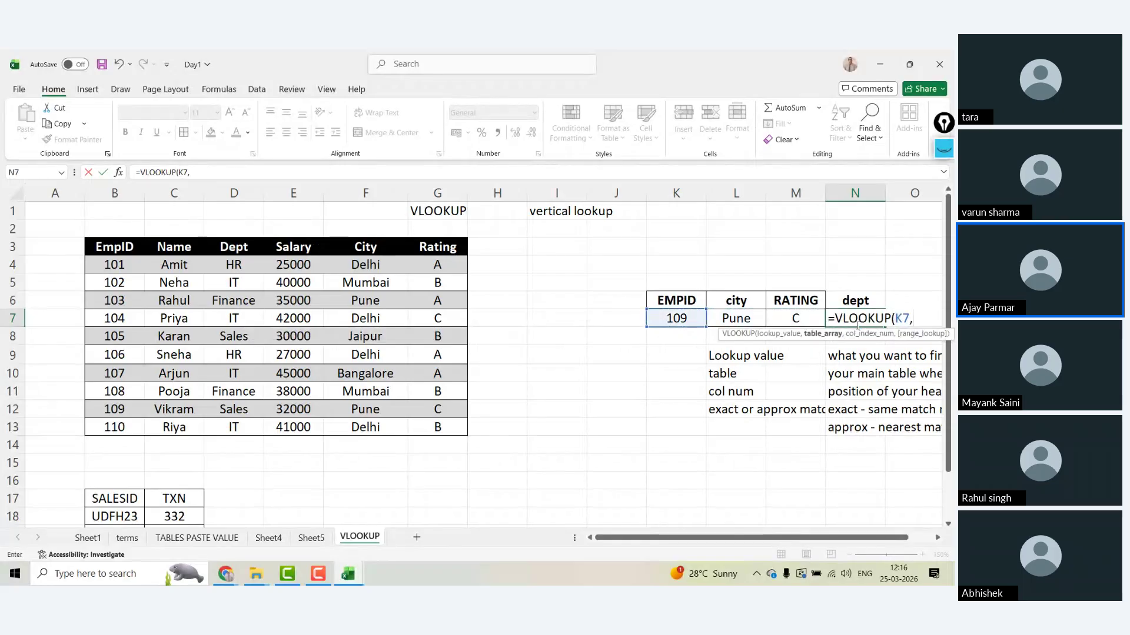
left_click(55, 249)
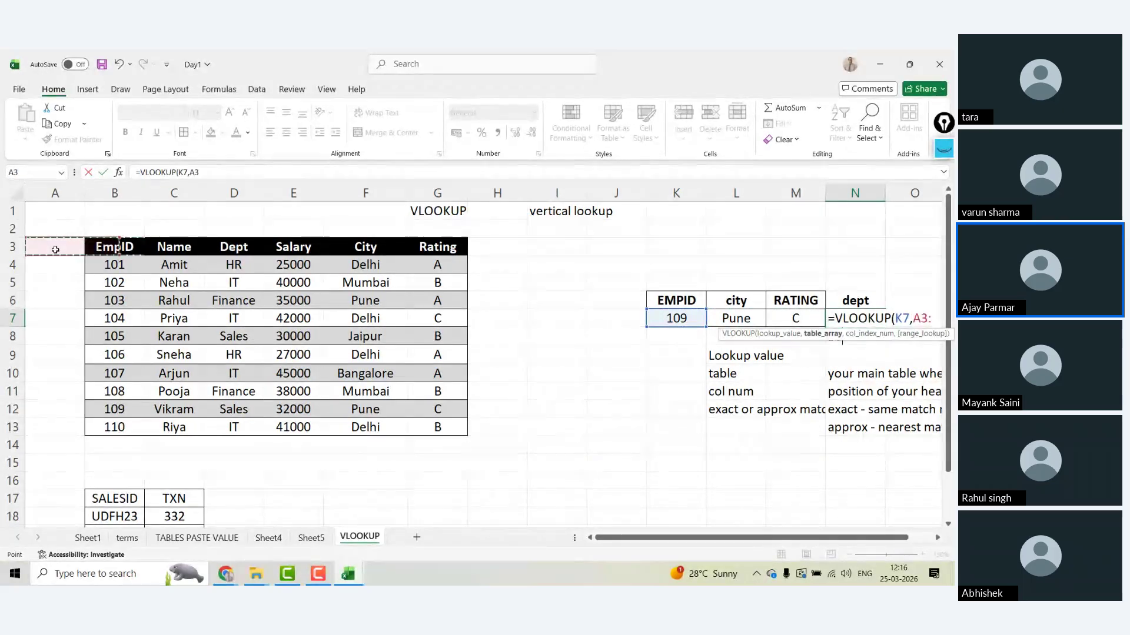
key("shift+Right")
key("shift+Right")
key("shift+Right")
key("shift+Right")
key("shift+Right")
key("shift+Right")
key("shift+Down")
key("shift+Down")
key("shift+Down")
key("shift+Down")
key("shift+Down")
key("shift+Down")
key("shift+Down")
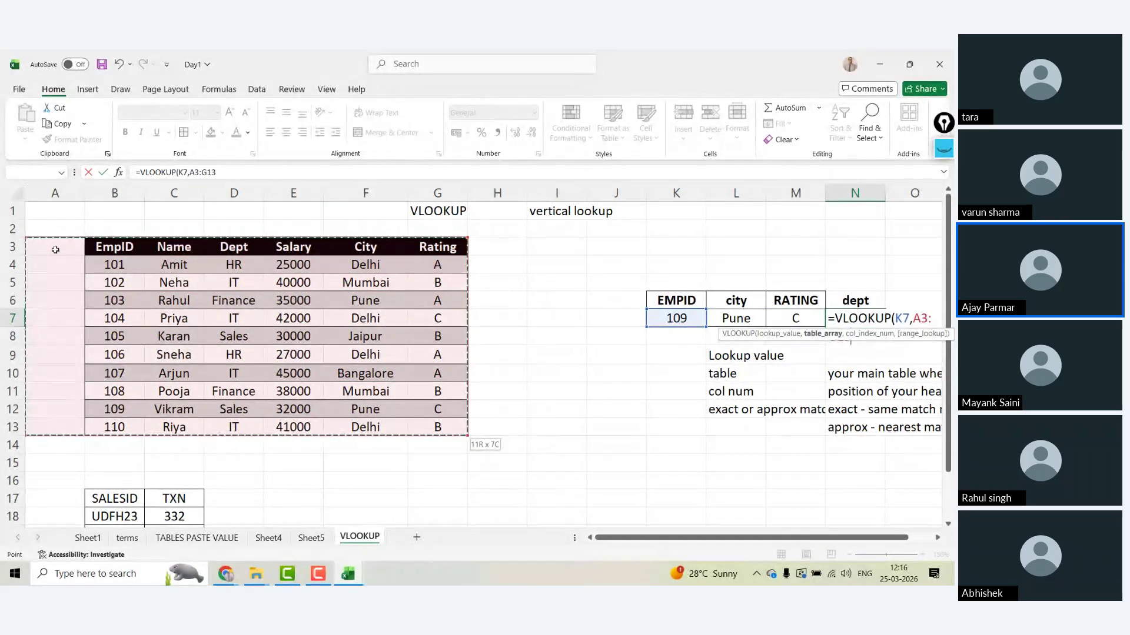
- Complete the N7 VLOOKUP with column index 4 and 0 for an exact match
left_click(228, 173)
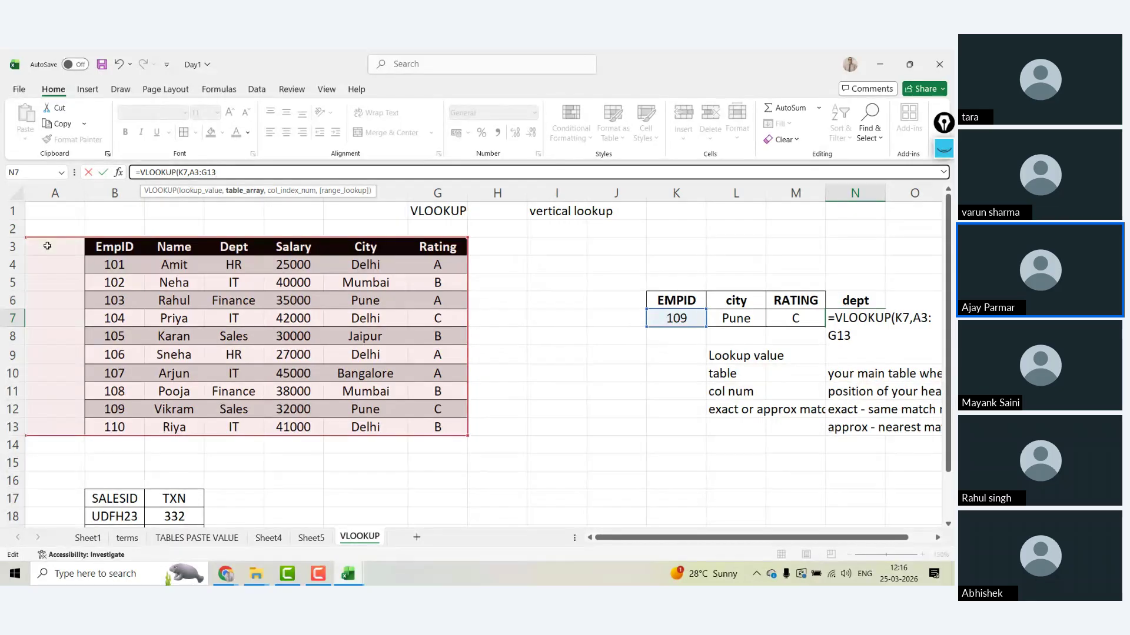
type(",")
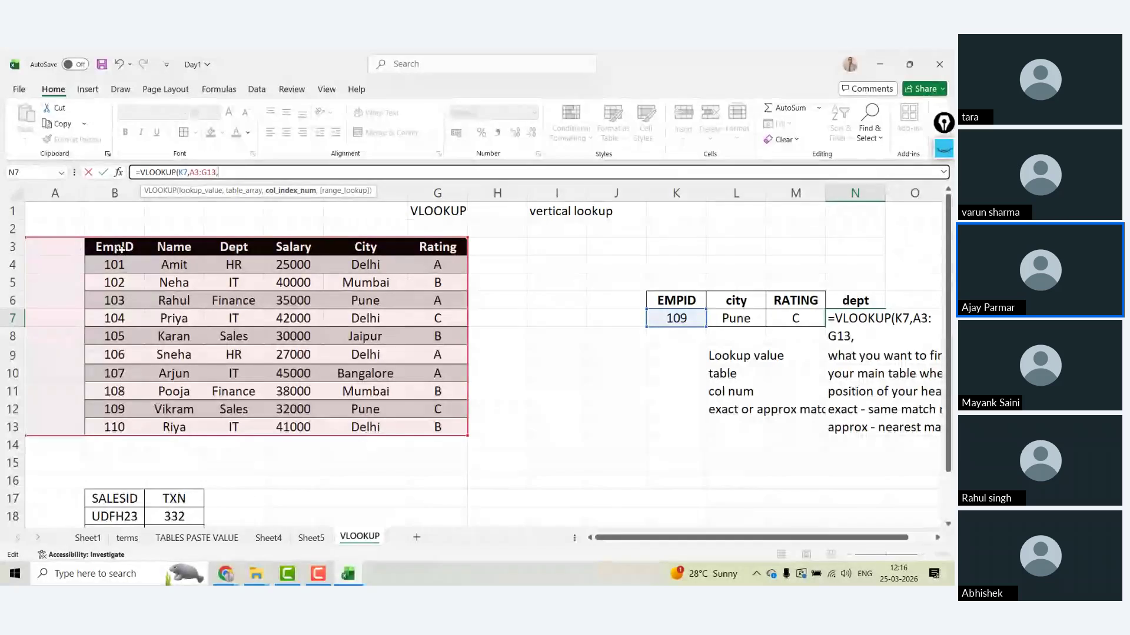
type("4")
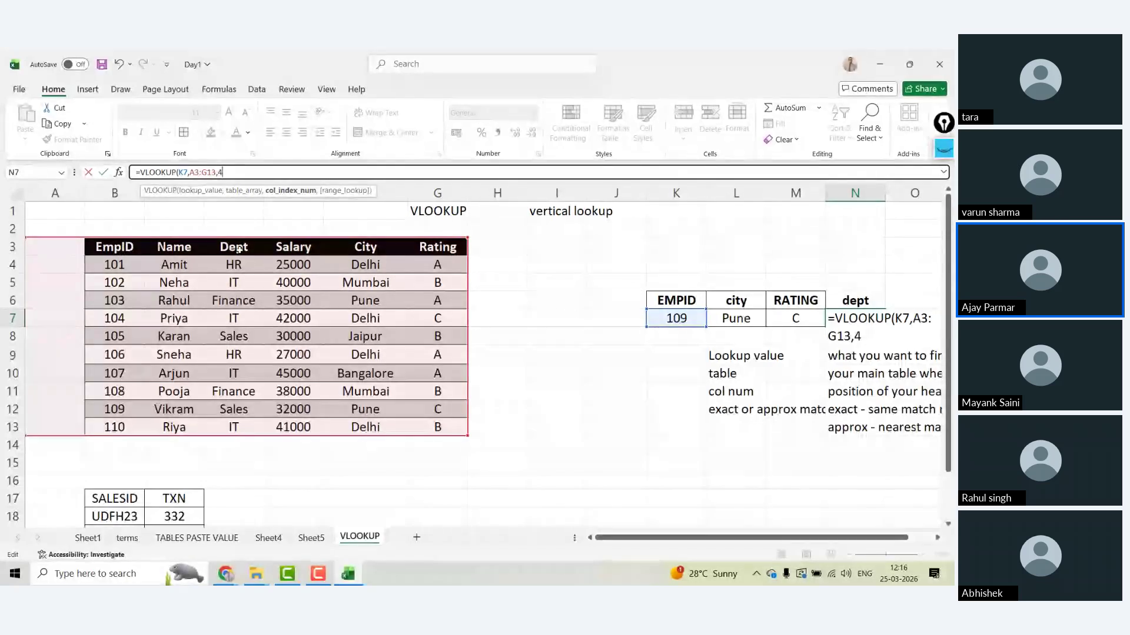
type(",0")
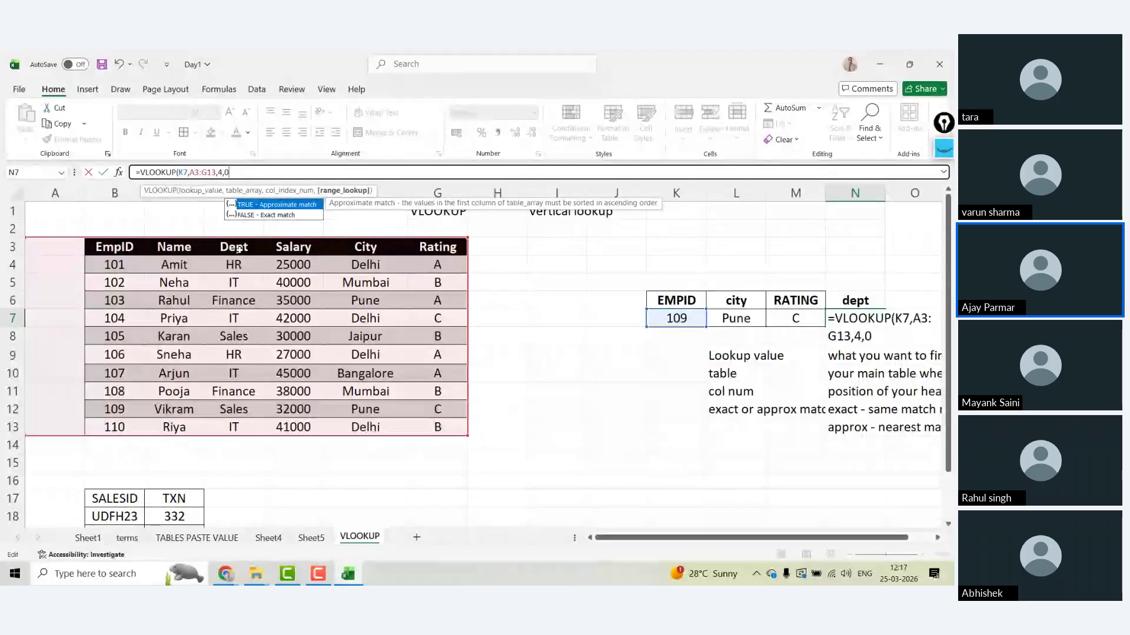
type(")")
key("Return")
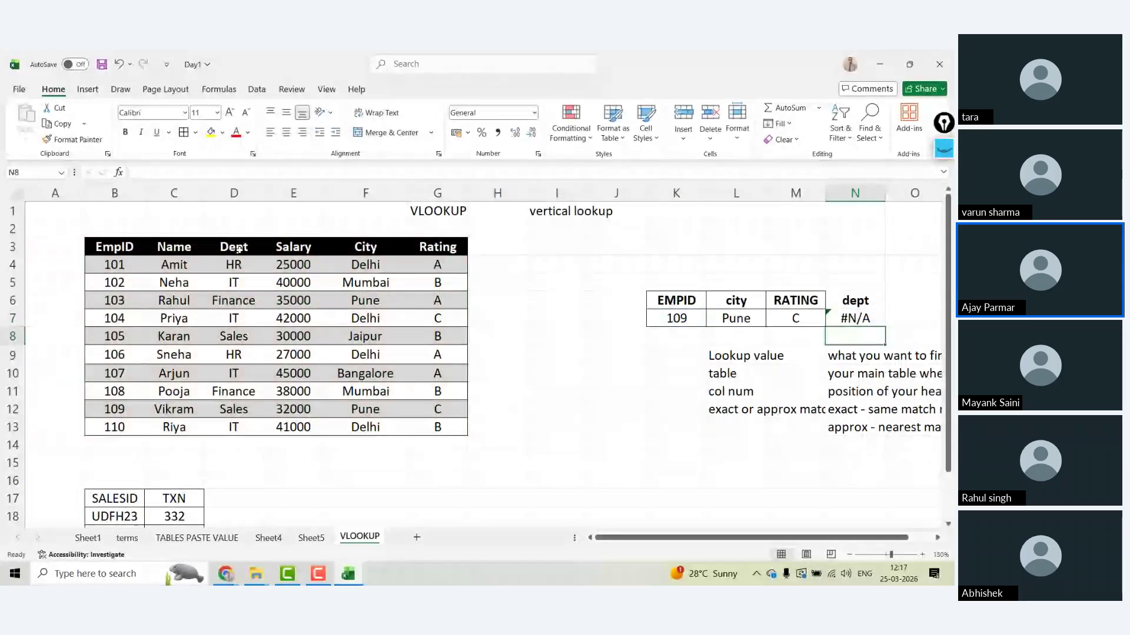
- Compare the table ranges used by the city formula in L7 and the dept formula in N7
key("Up")
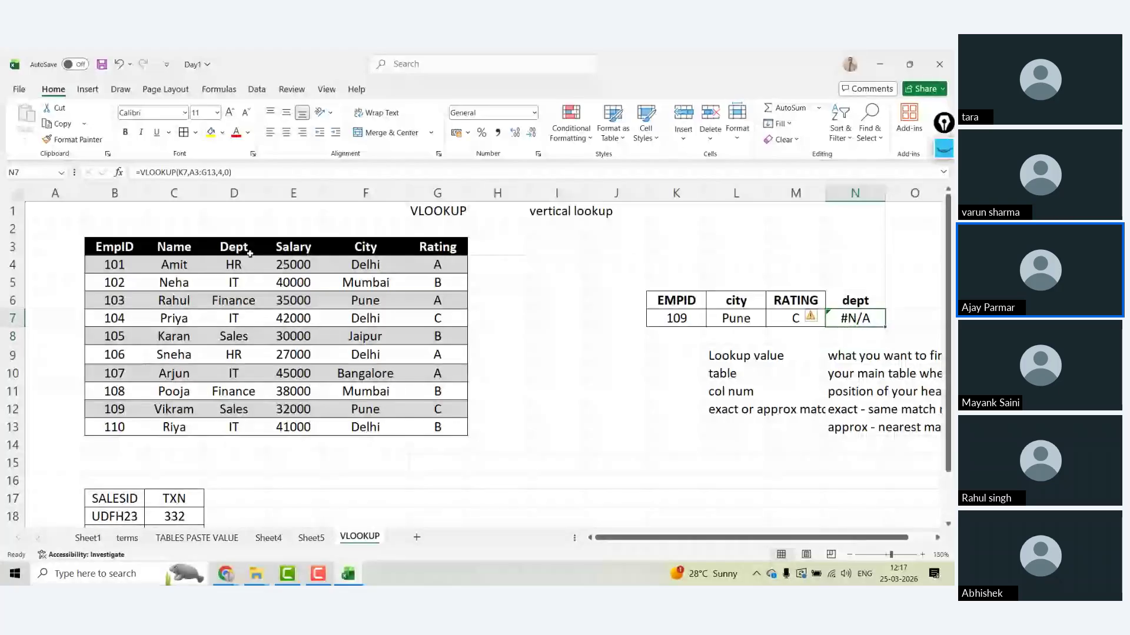
left_click(740, 316)
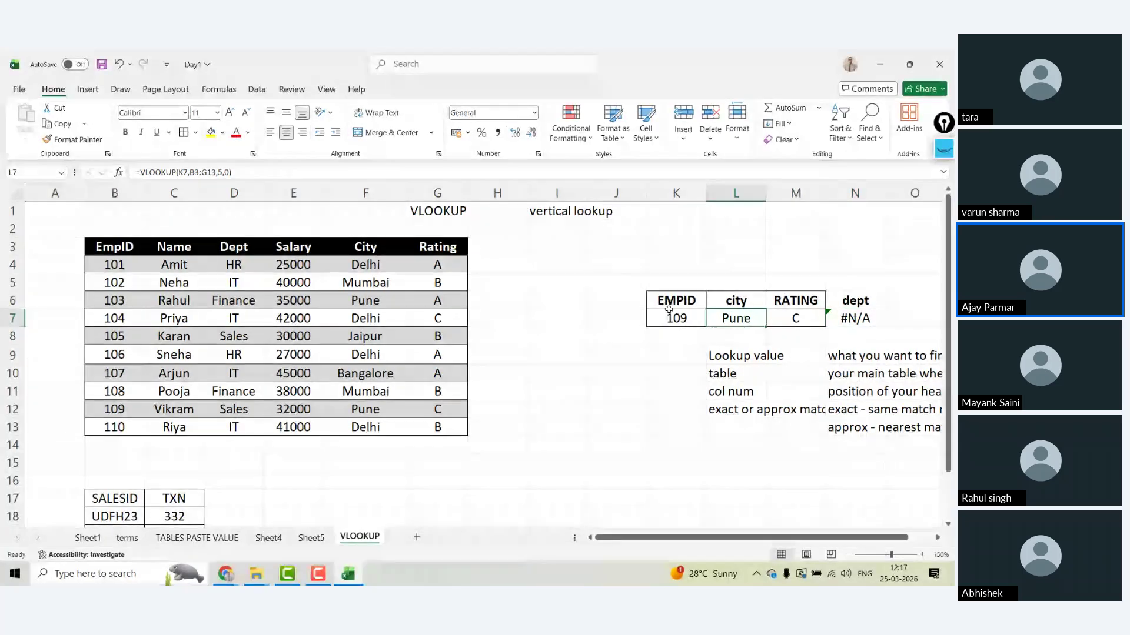
double_click(740, 316)
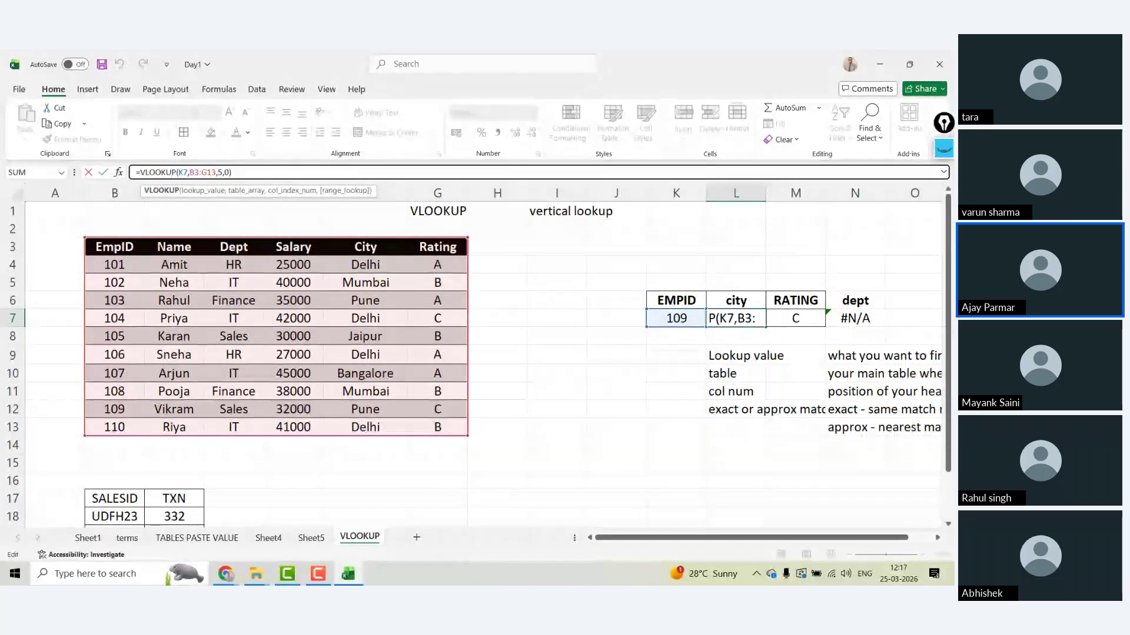
key("ctrl+Return")
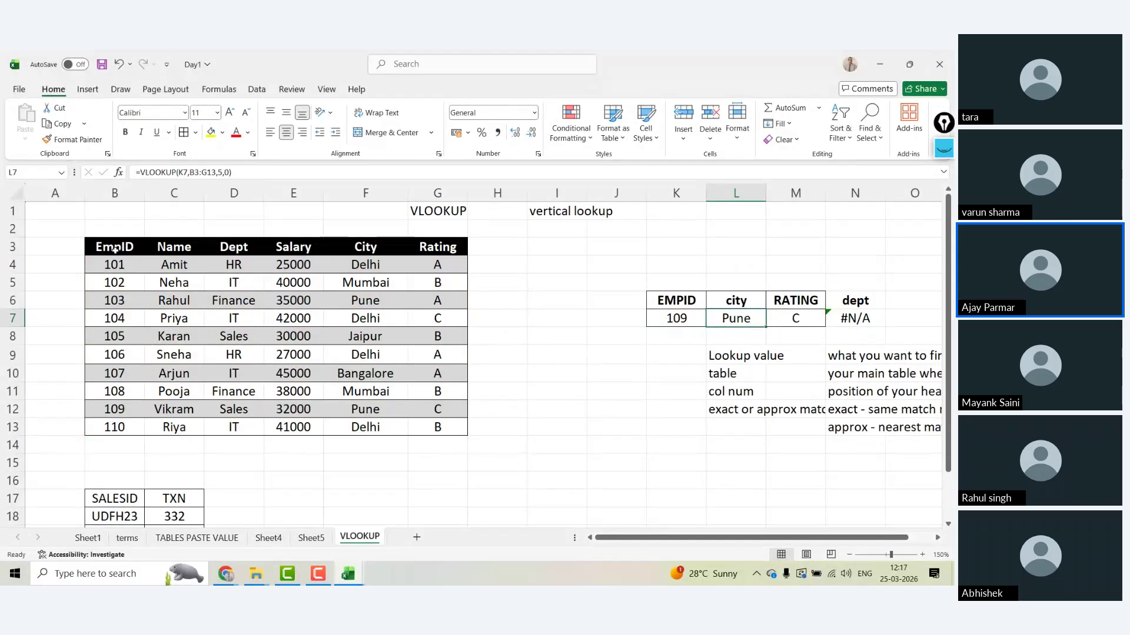
left_click(854, 319)
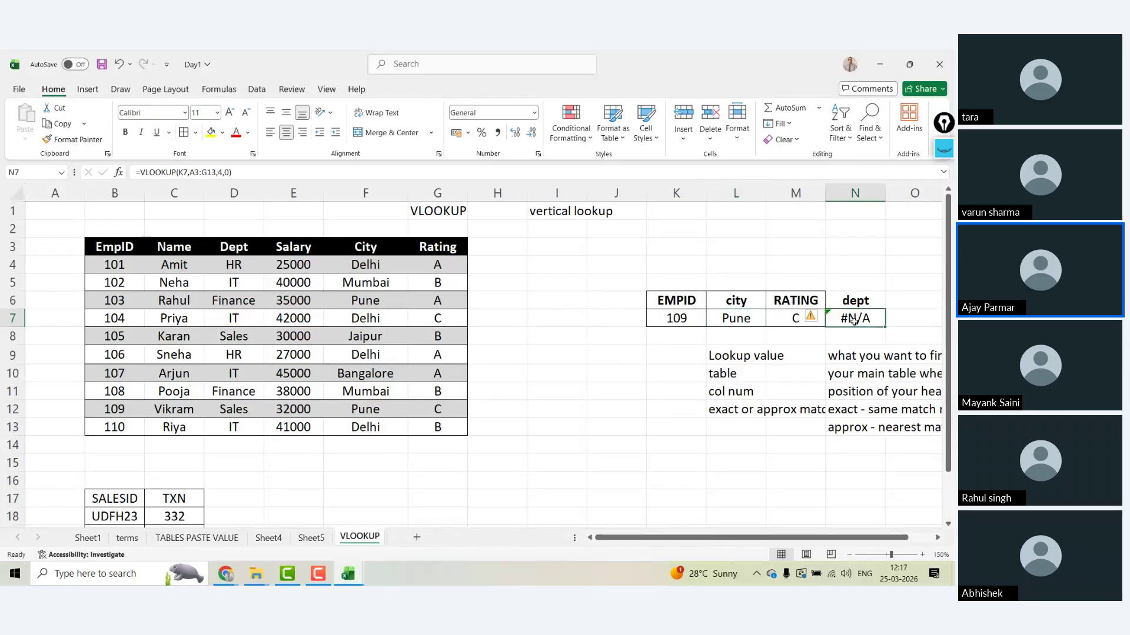
left_click(194, 173)
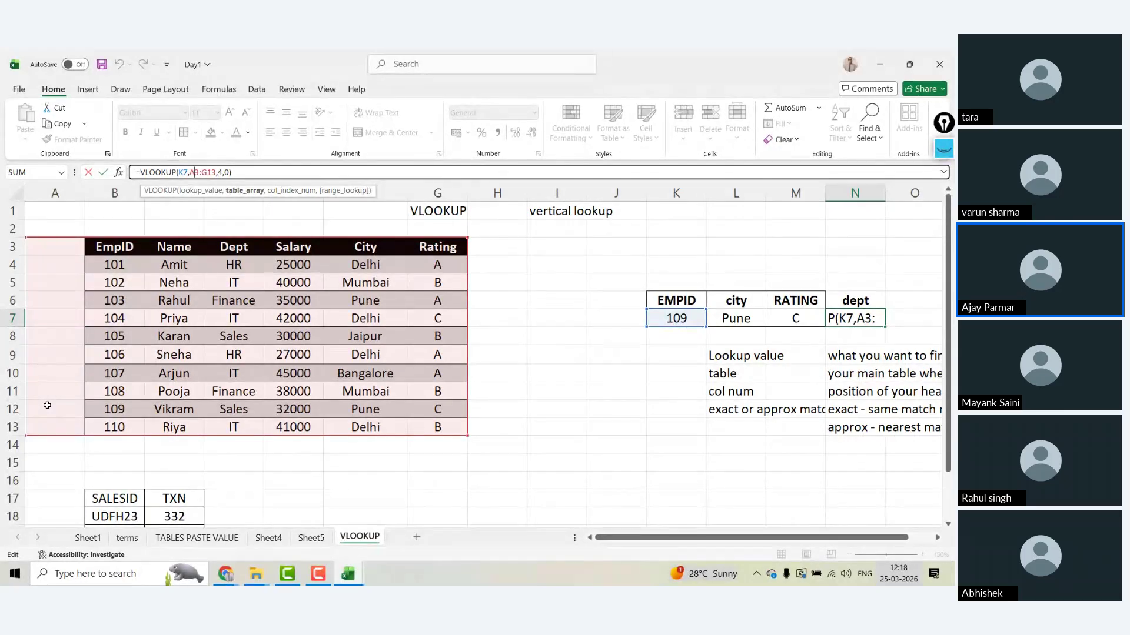
key("ctrl+Return")
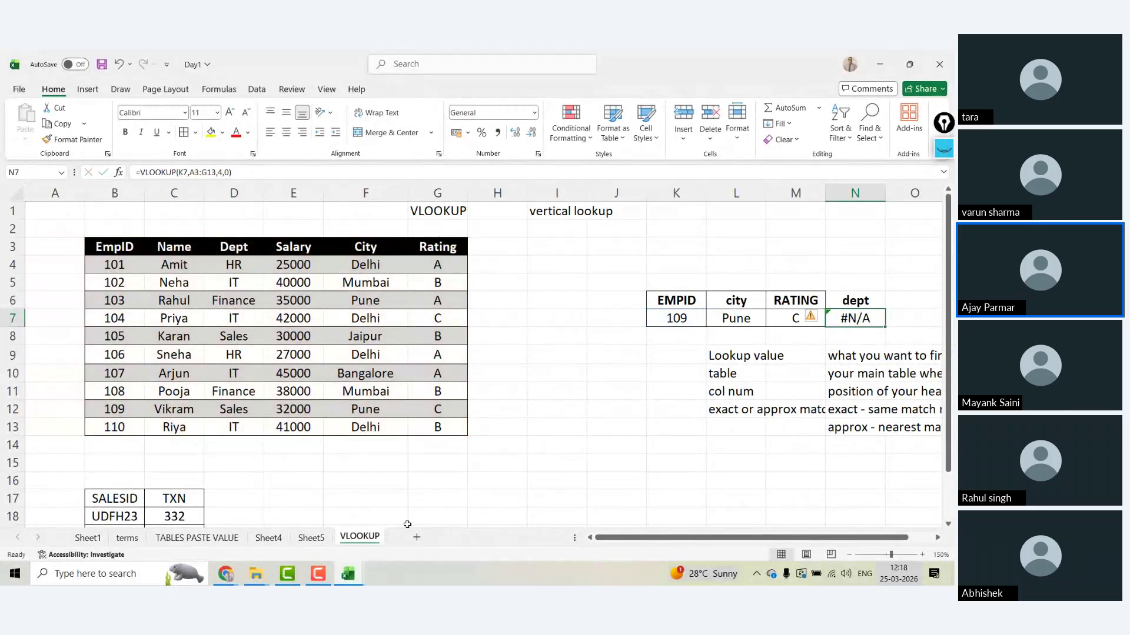
- Create a copy of the VLOOKUP sheet at the end of the workbook and open the copy
right_click(363, 540)
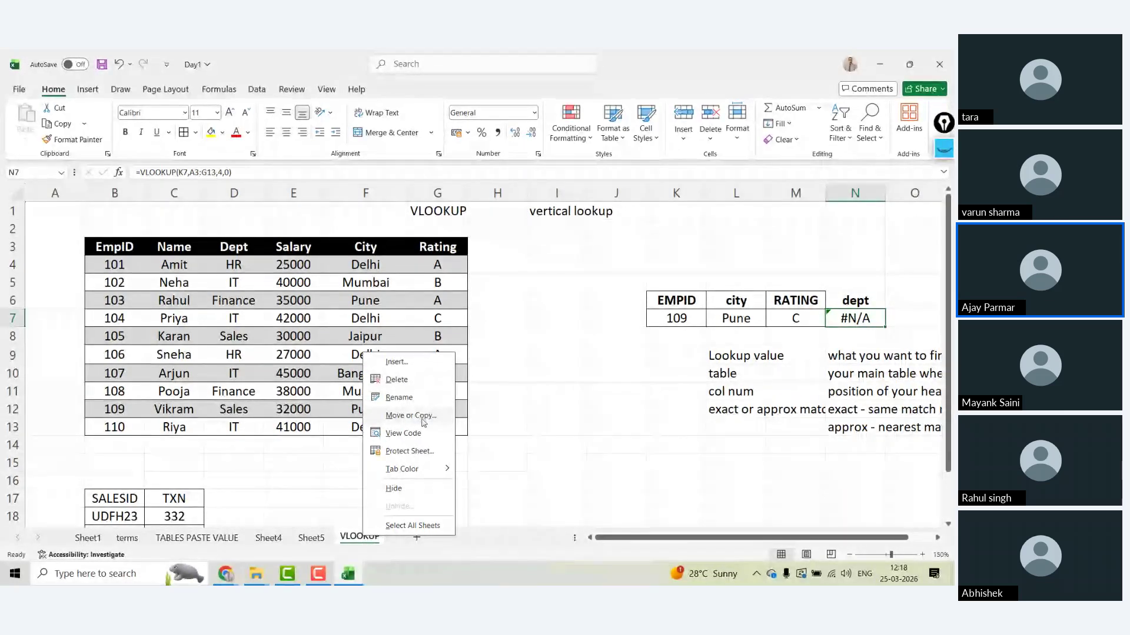
left_click(421, 417)
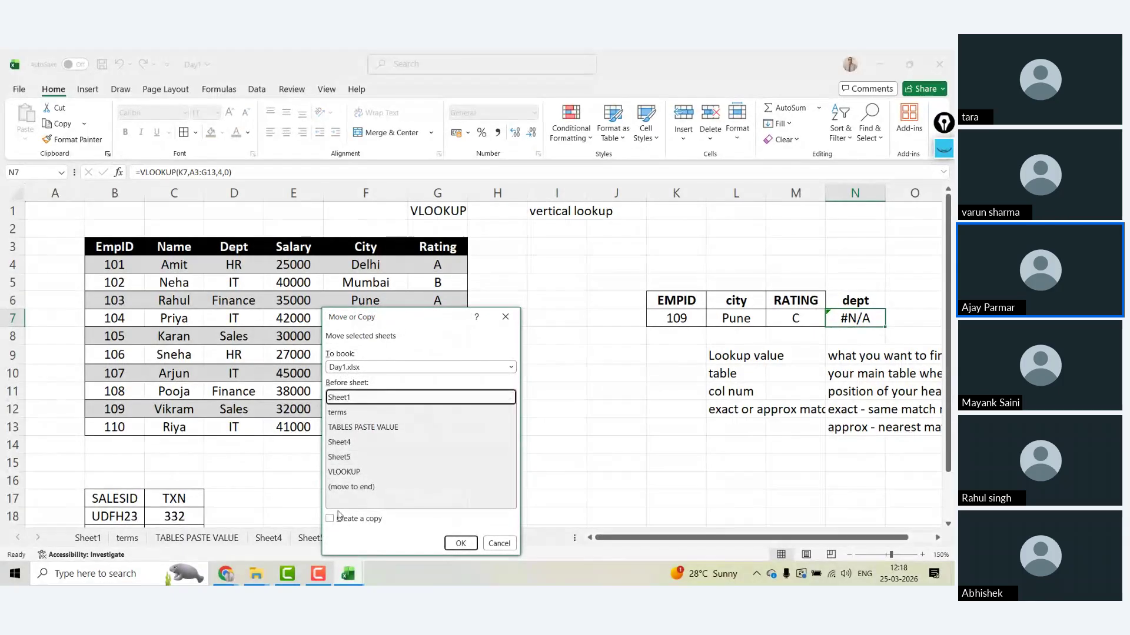
left_click(342, 520)
left_click(353, 486)
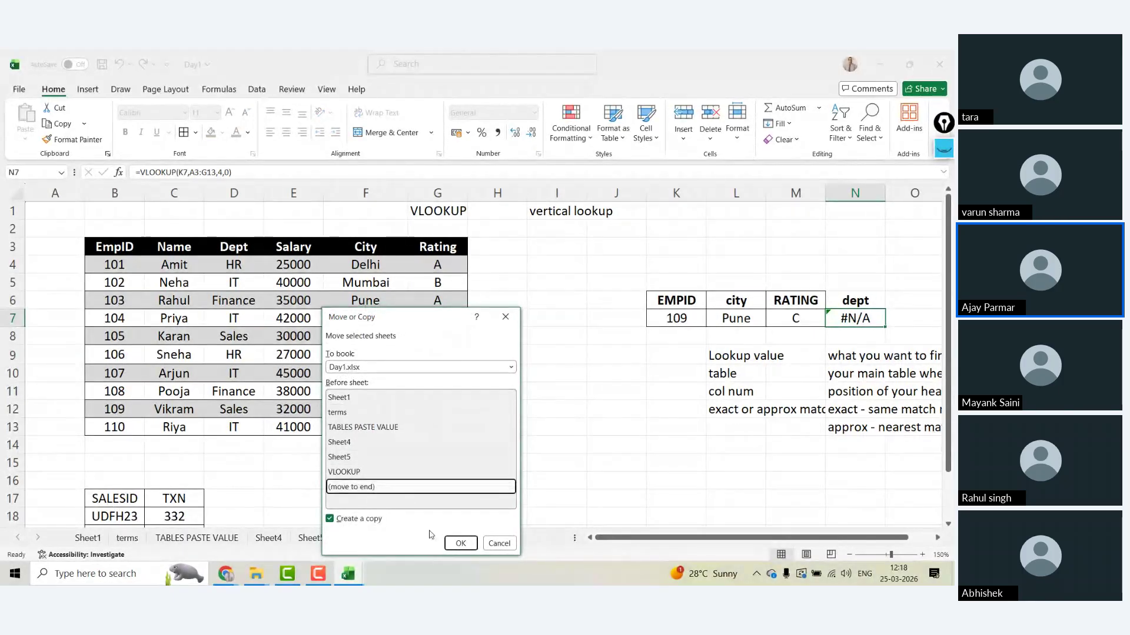
left_click(462, 543)
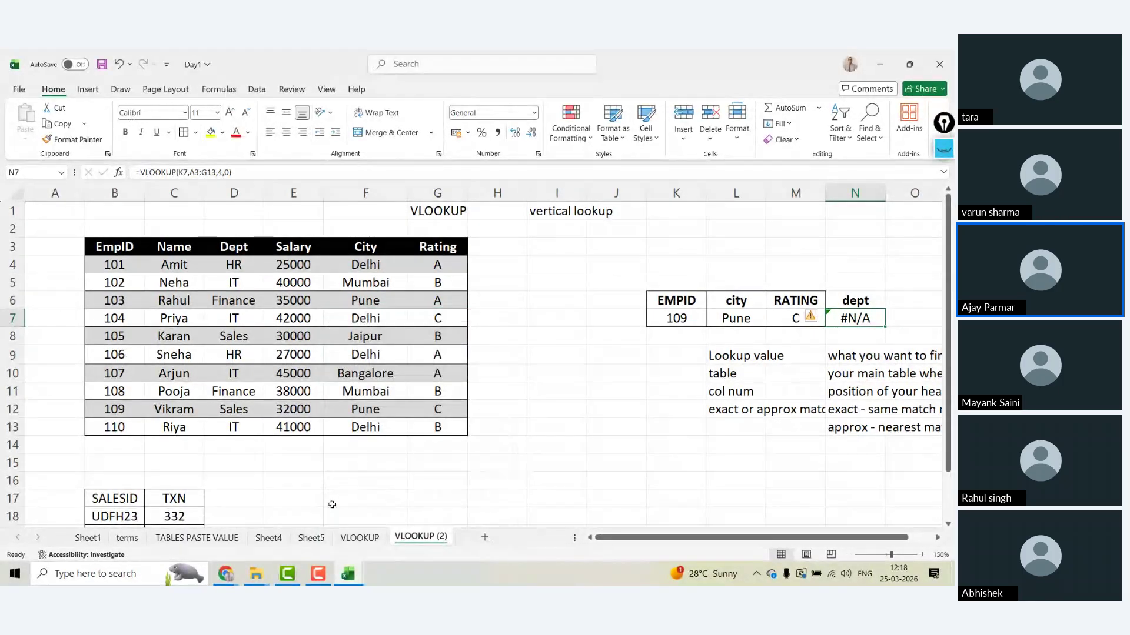
left_click(359, 537)
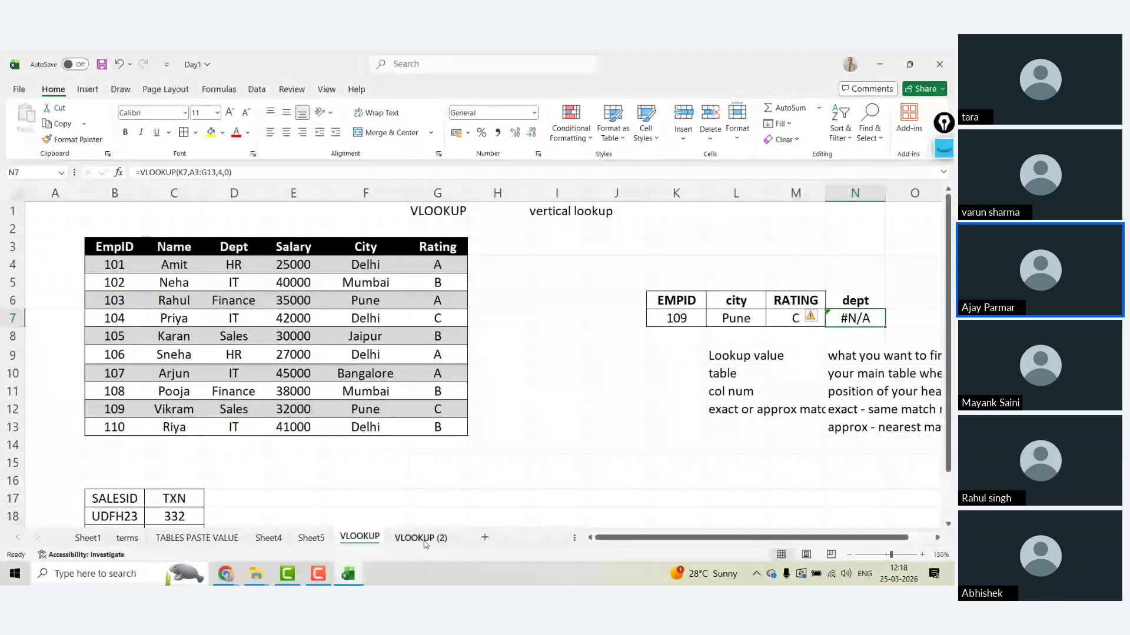
left_click(422, 537)
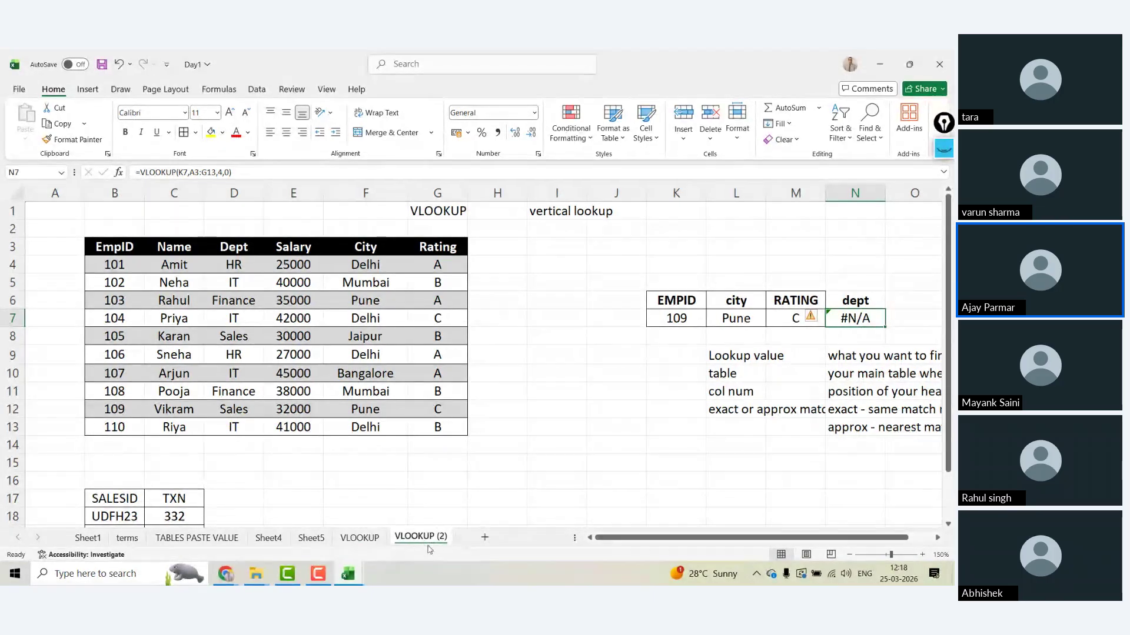
- Enter the header "Age" in A3, beside EmpID
left_click(68, 249)
type("age")
key("BackSpace")
key("BackSpace")
key("BackSpace")
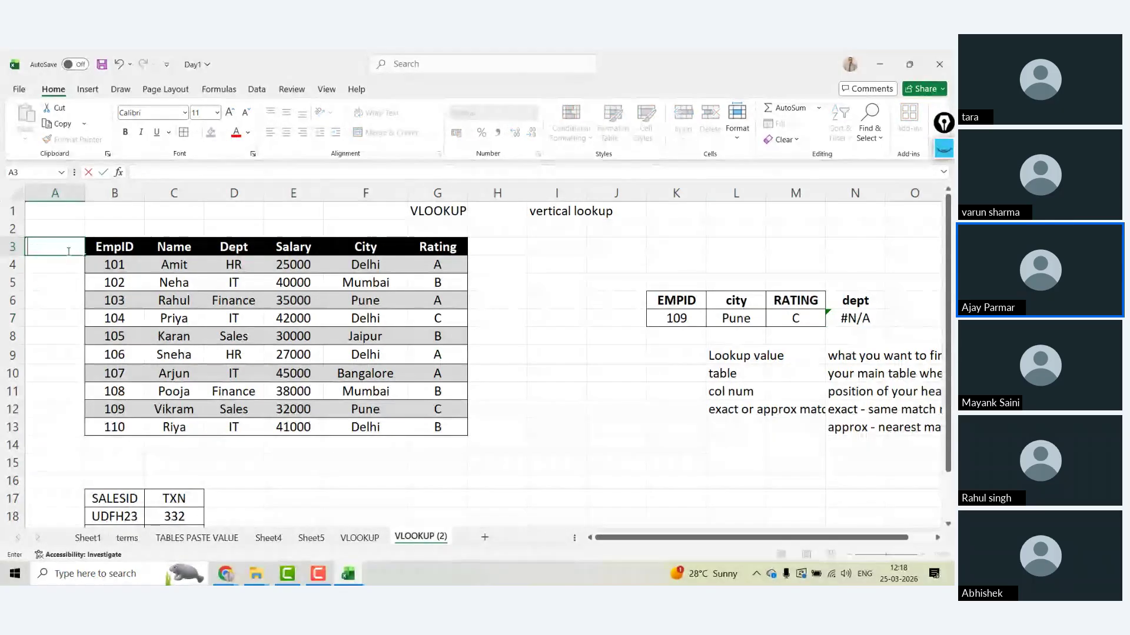
type("Age")
key("Return")
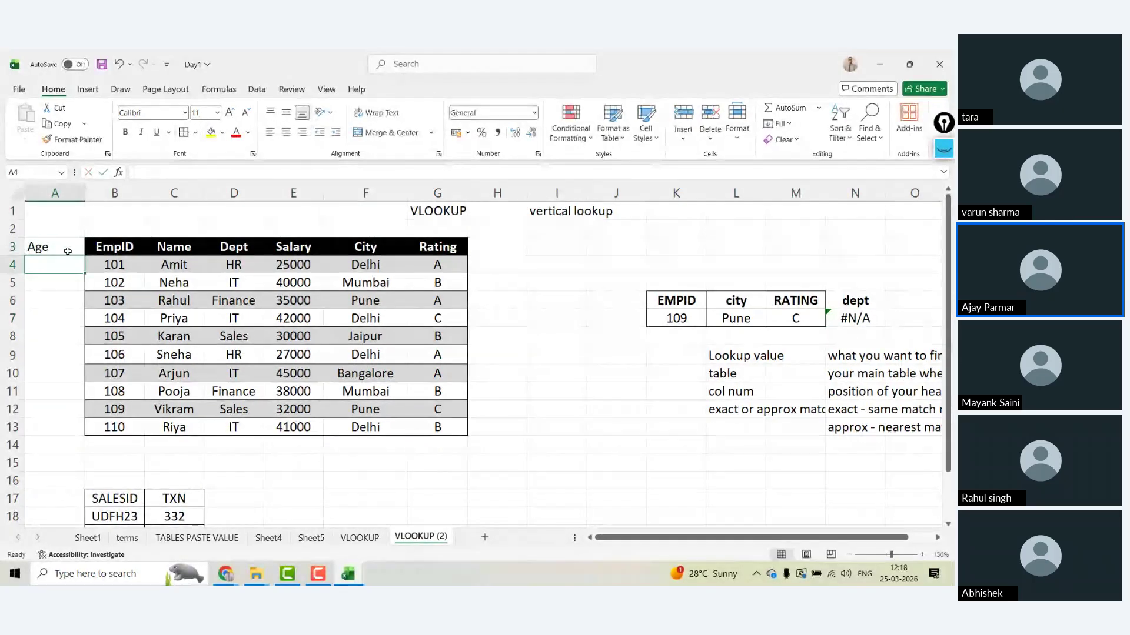
- Fill A4:A13 under the Age header with 22, 23, 24, 25, 33, 34, 22, 34, 43 and 32
type("22")
key("Return")
type("23")
key("Return")
type("24")
key("Return")
type("2")
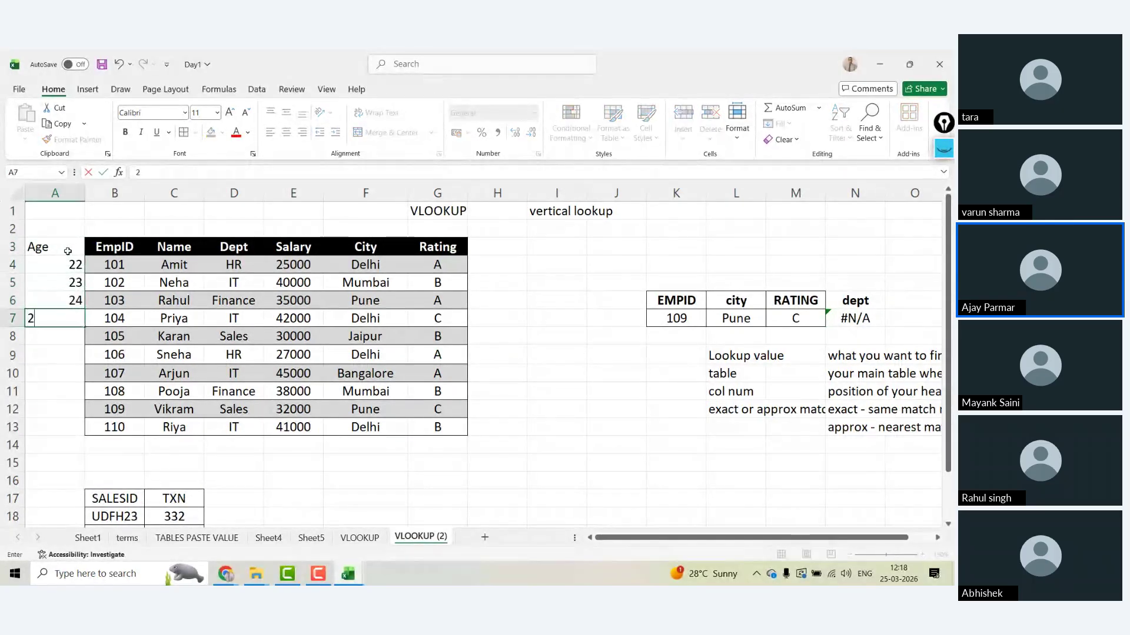
type("5")
key("Return")
type("33")
key("Return")
type("34")
key("Return")
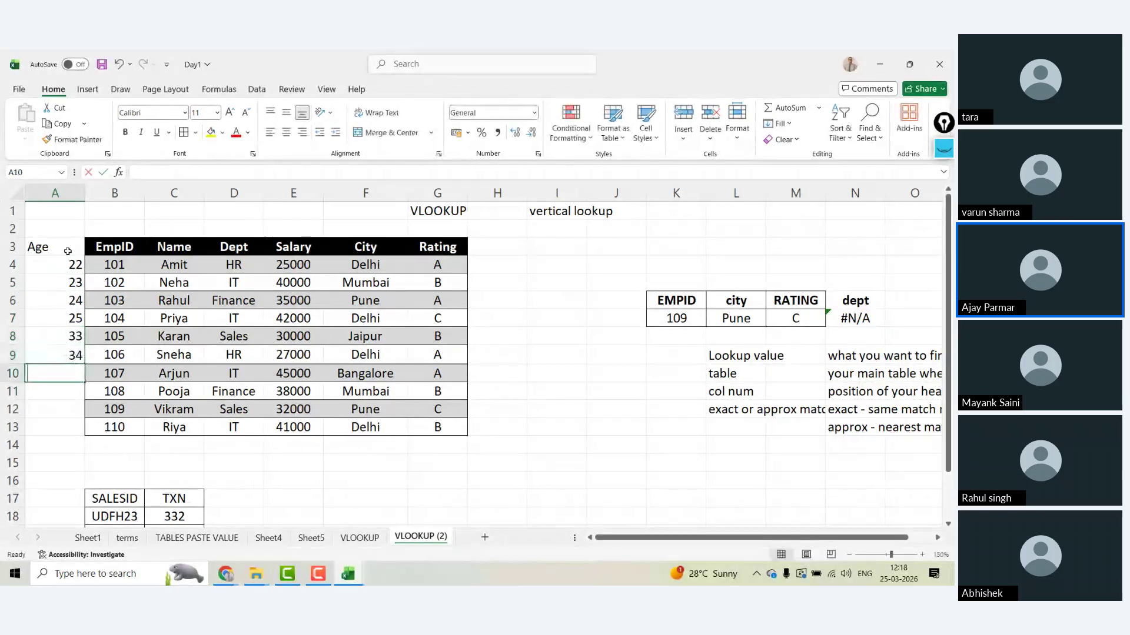
type("22")
key("Return")
type("34")
key("Return")
type("43")
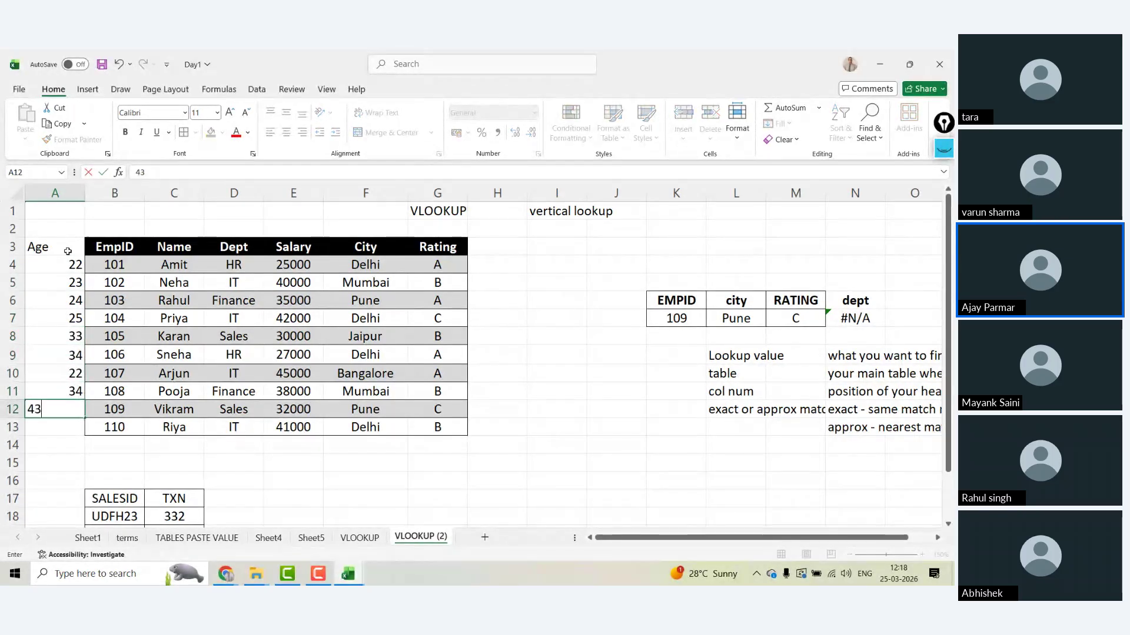
key("Return")
type("323")
key("BackSpace")
key("Up")
- Copy only the formats of the EmpID column B3:B13 onto the Age column A3:A13
key("ctrl+Up")
key("Up")
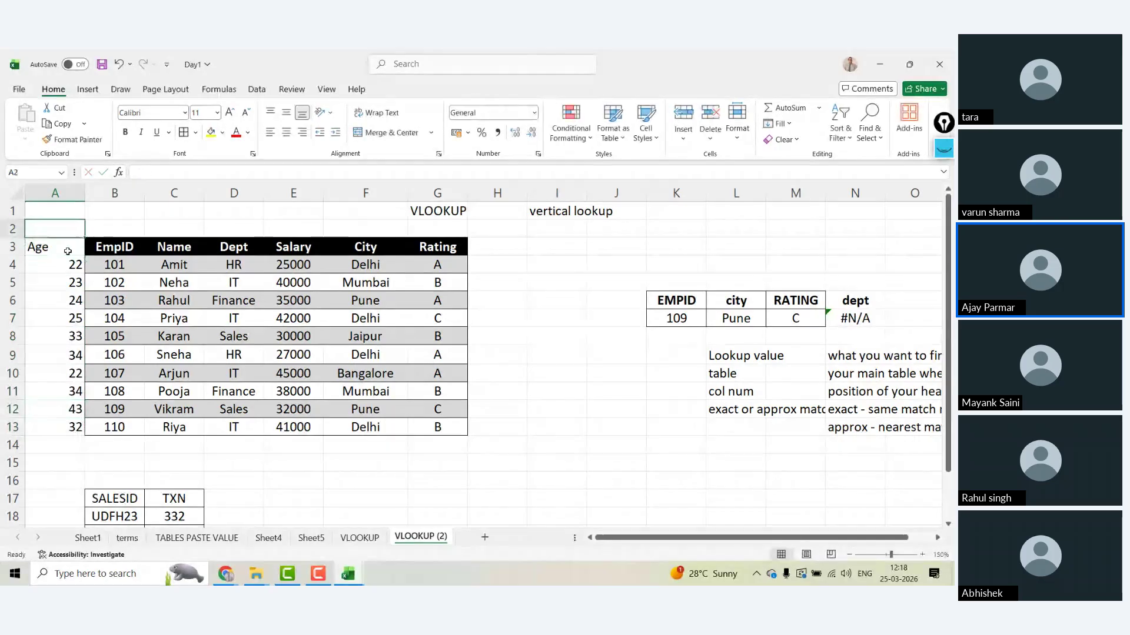
key("Right")
key("Down")
key("ctrl+shift+Down")
key("ctrl+c")
key("Left")
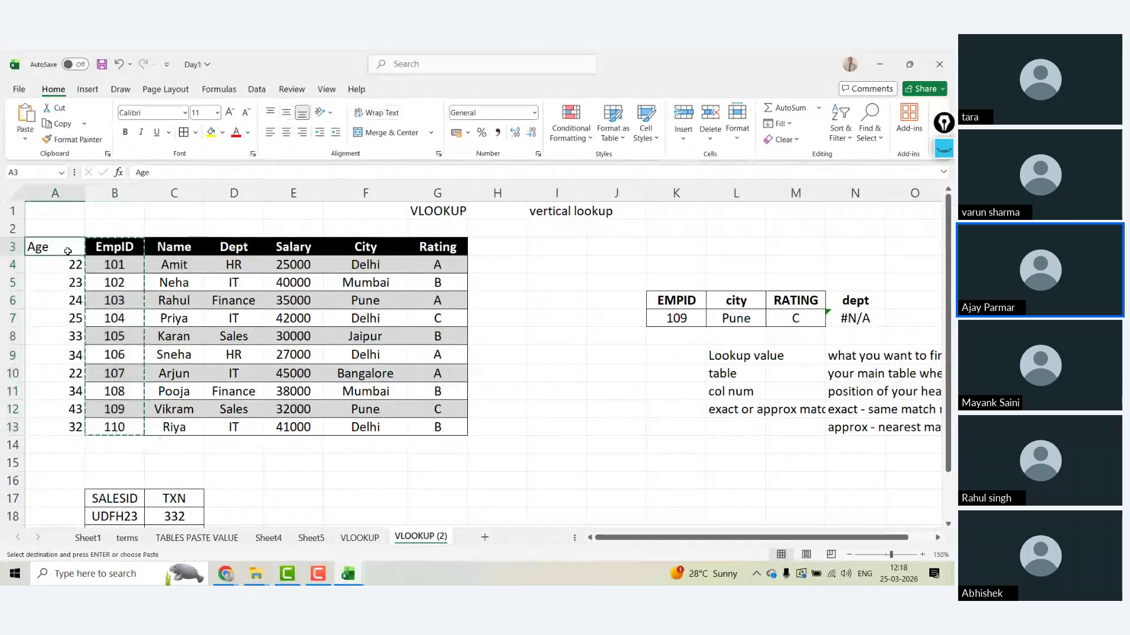
key("ctrl+alt+v")
key("Down")
key("Down")
key("Down")
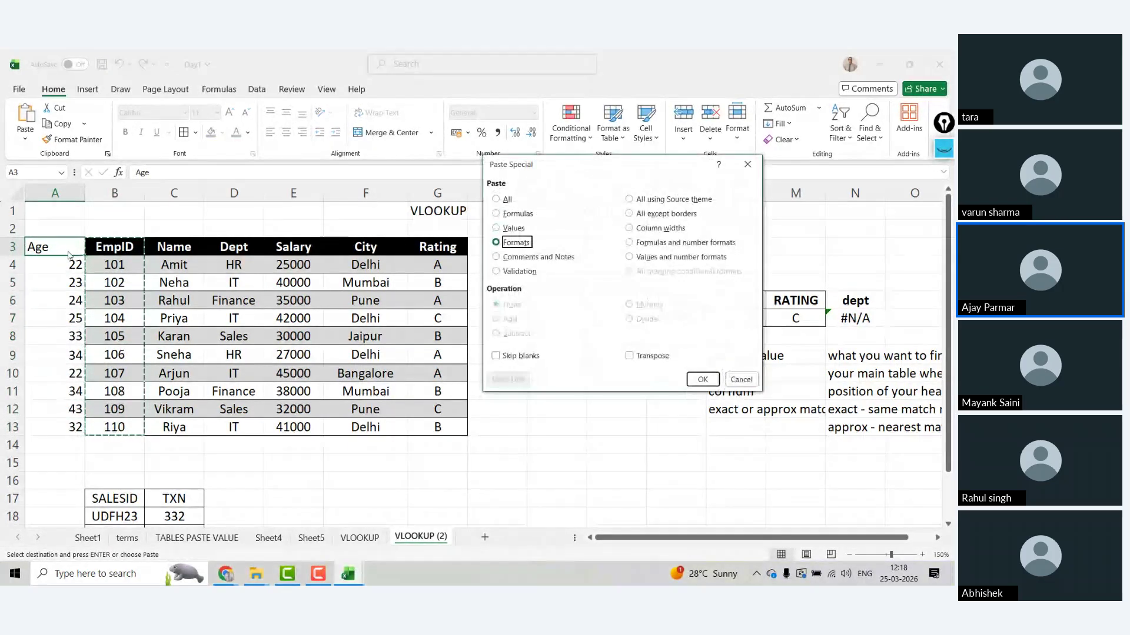
key("Return")
key("Escape")
key("Right")
key("Right")
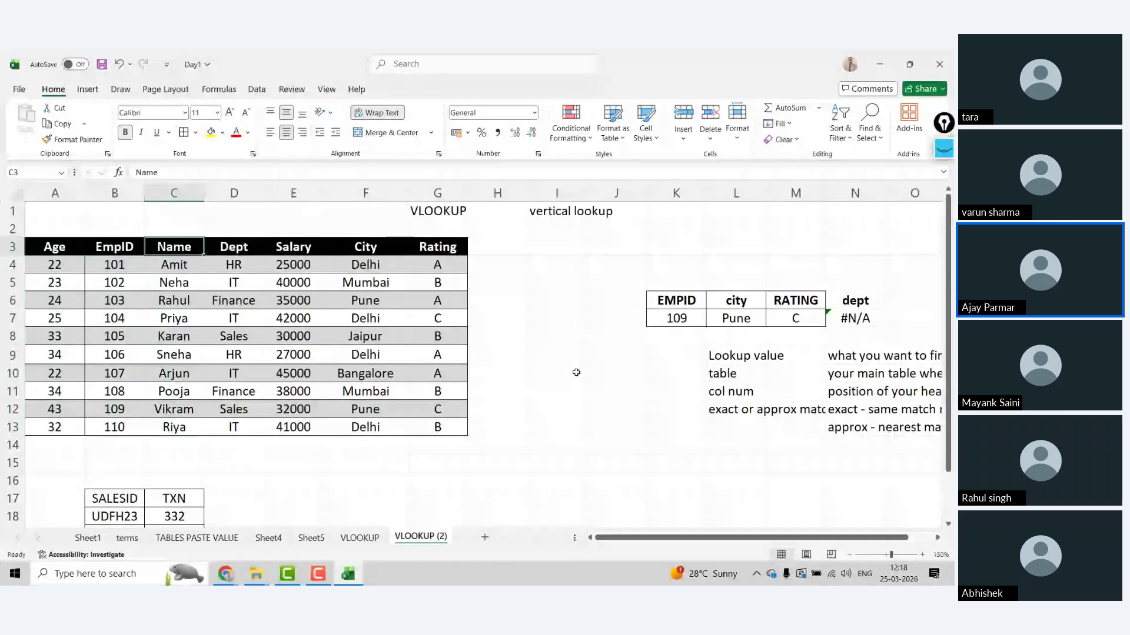
- Zoom the sheet out to 140% and enter the header "Age" in O6, beside dept
left_click(909, 306)
key("Left")
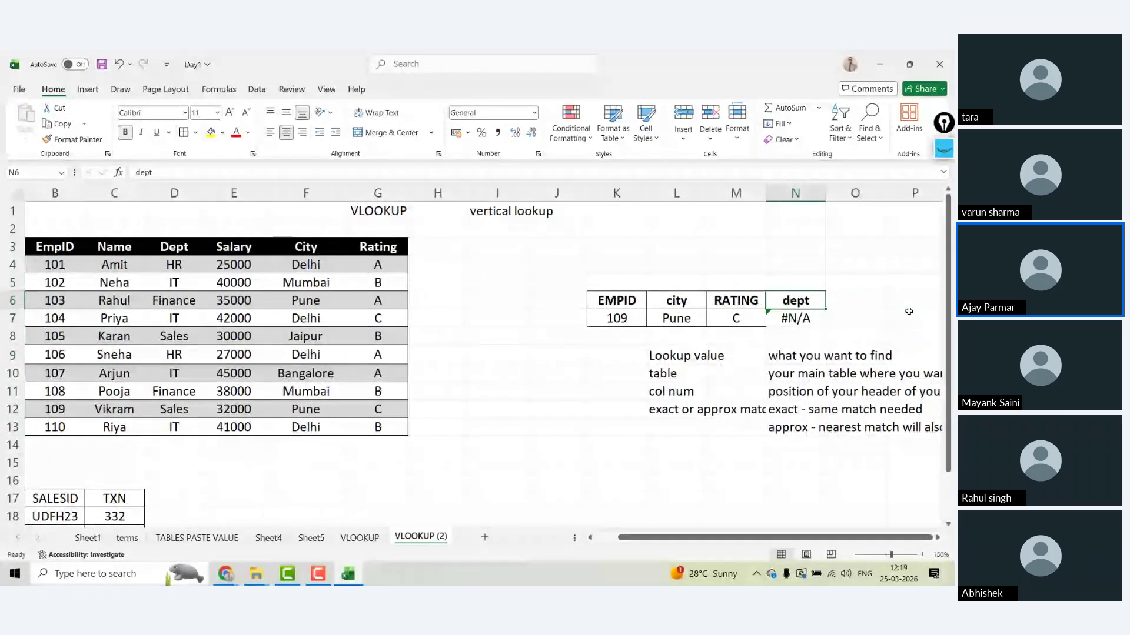
left_click(849, 555)
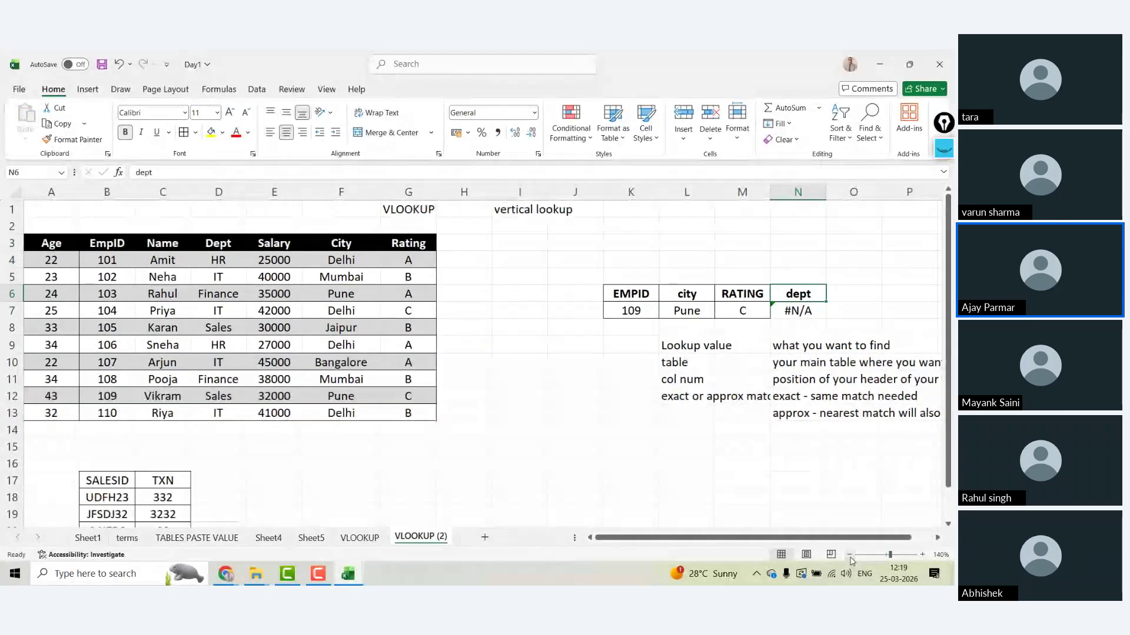
left_click(842, 291)
type("Age")
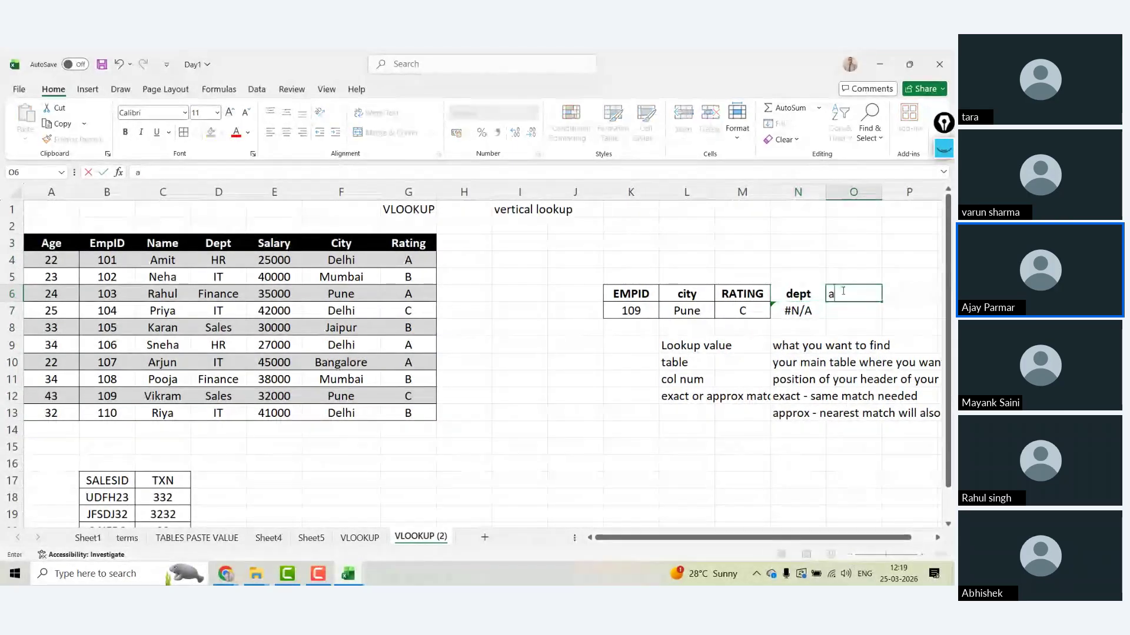
key("Return")
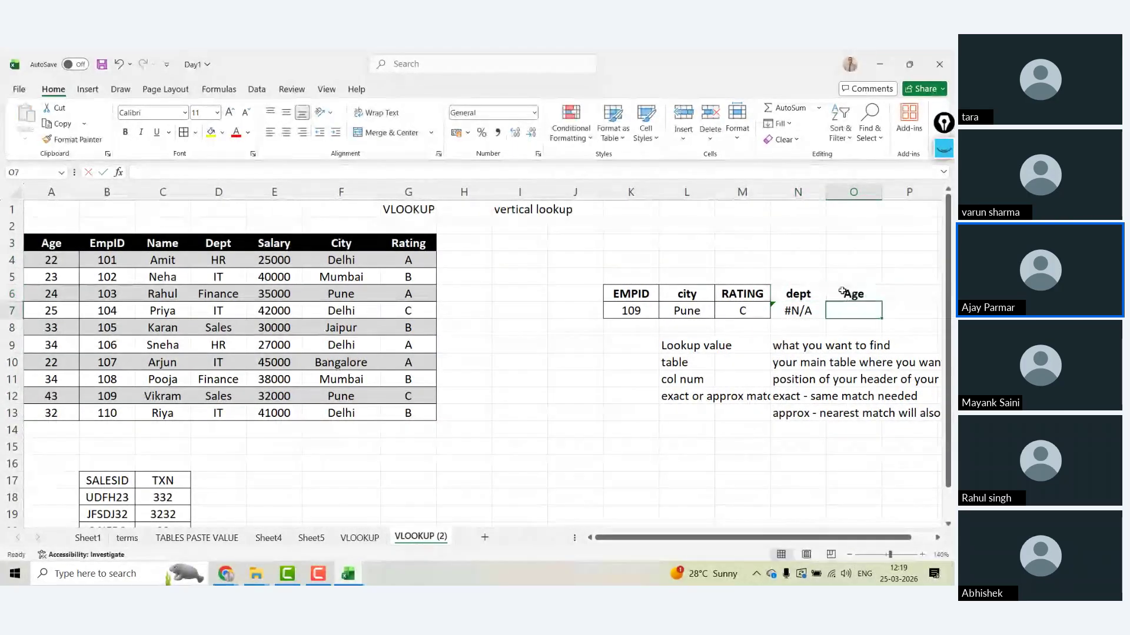
- Try a VLOOKUP in O7 with K7 as the lookup value and A3:G13 as the table range
type("=VLOOKUP(")
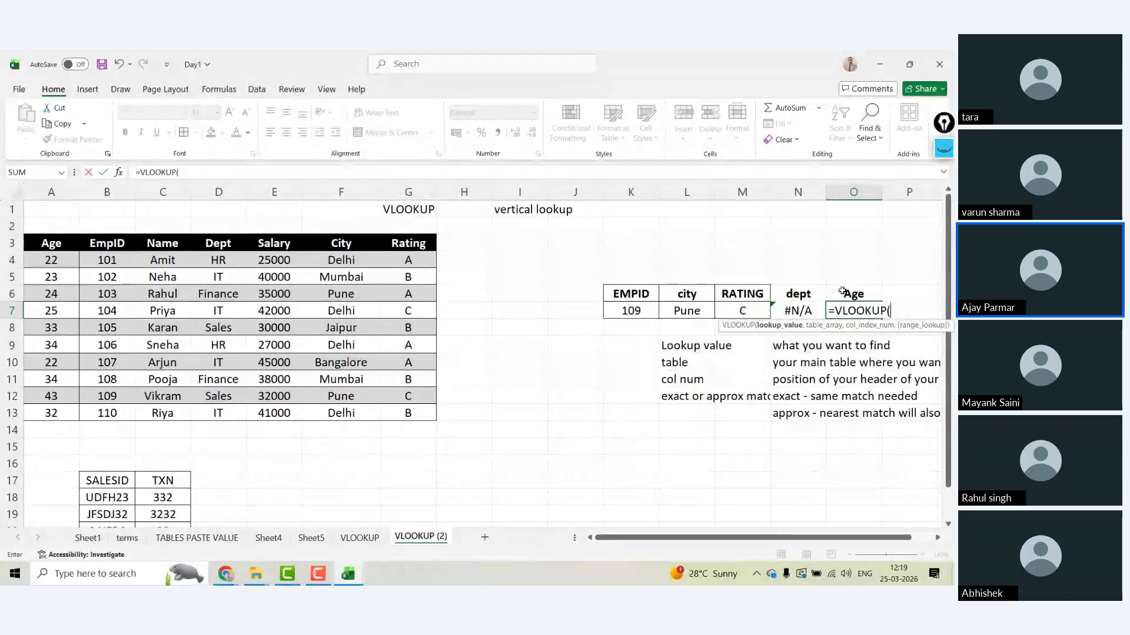
left_click(634, 311)
type(",")
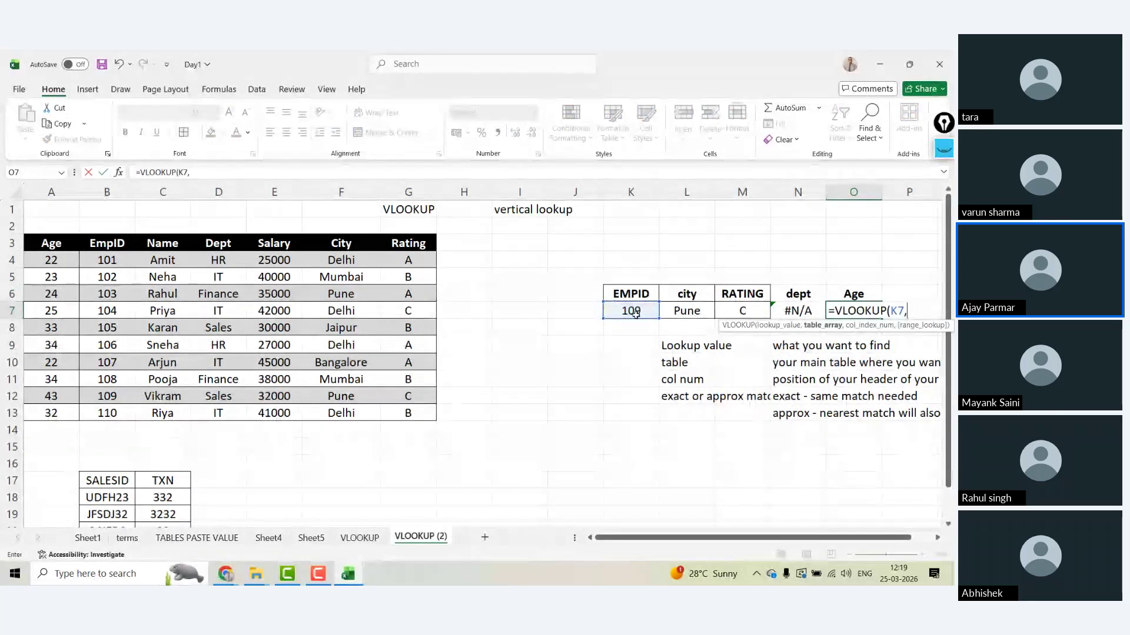
left_click(58, 244)
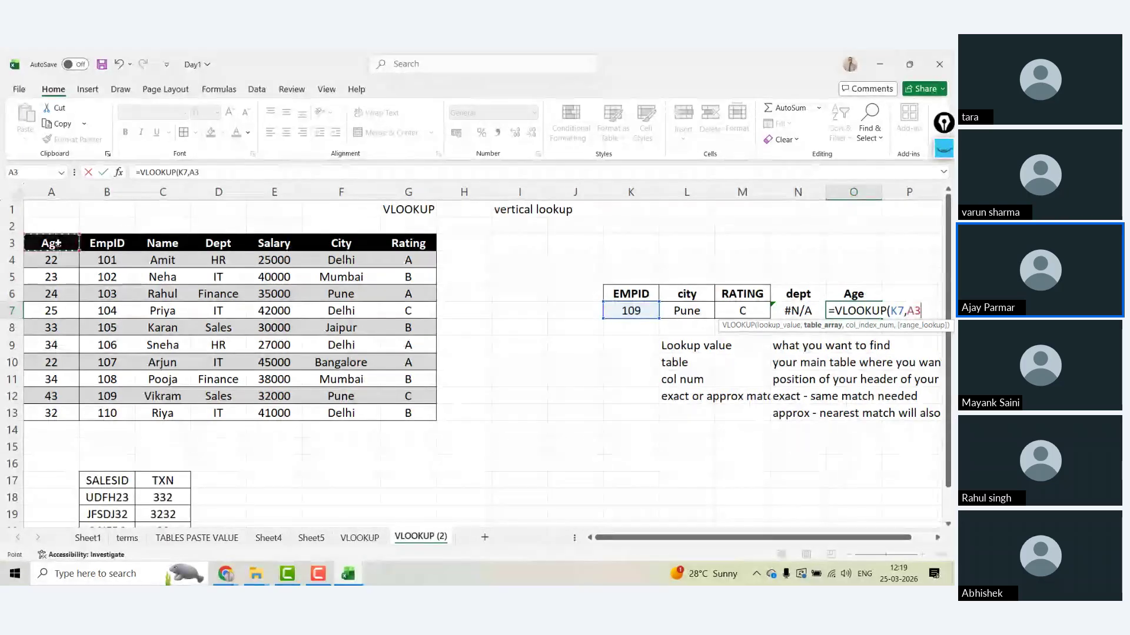
key("ctrl+shift+Right")
key("ctrl+shift+Down")
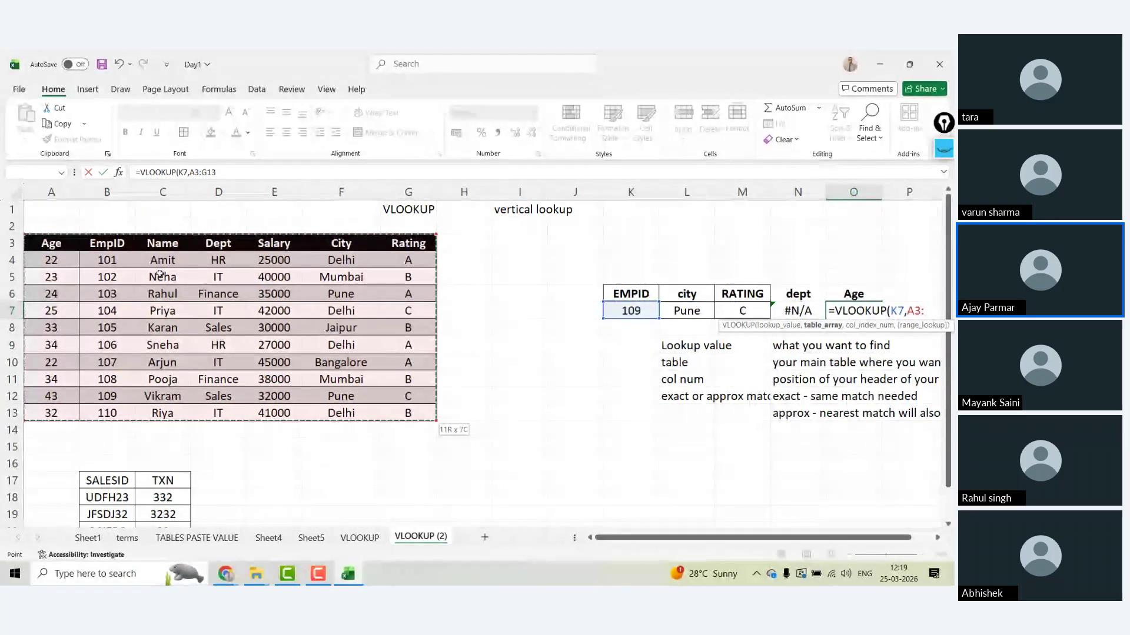
- Try B3:G13, starting at the EmpID column, as the table range in O7's formula, and discard the formula
left_click(115, 245)
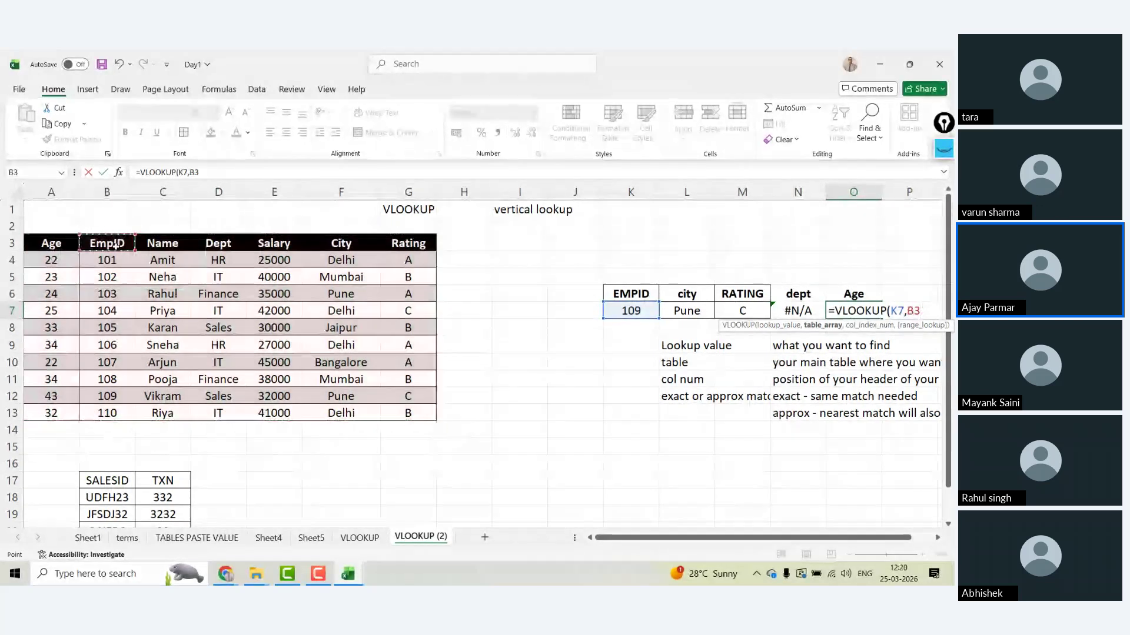
key("ctrl+shift+Down")
key("shift+Right")
key("shift+Right")
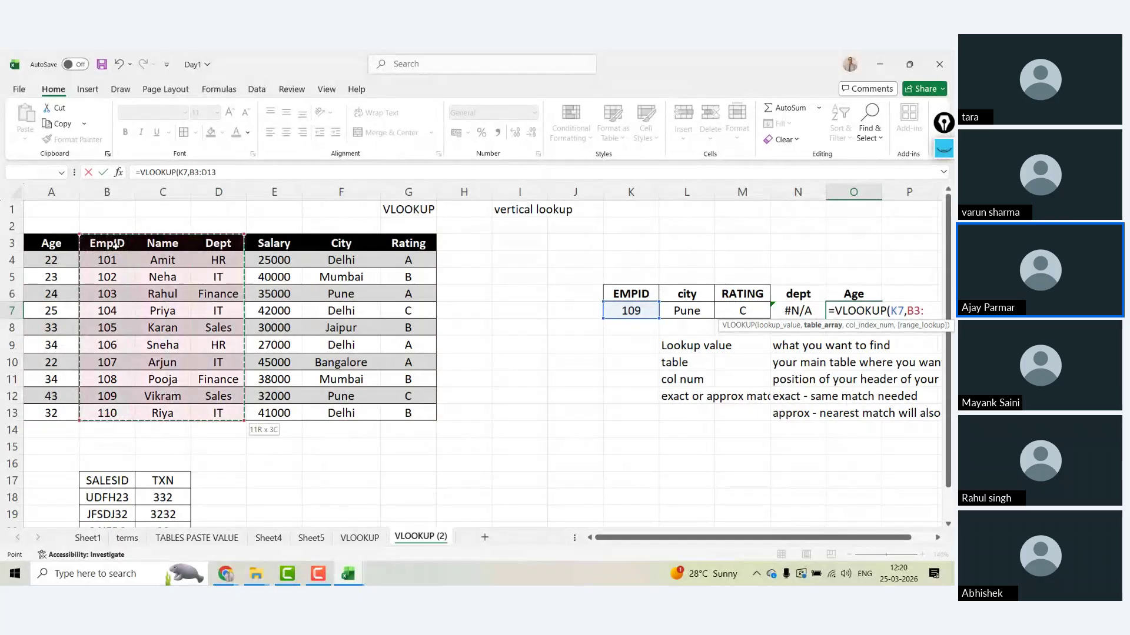
key("shift+Right")
key("shift+Right")
key("shift+Right")
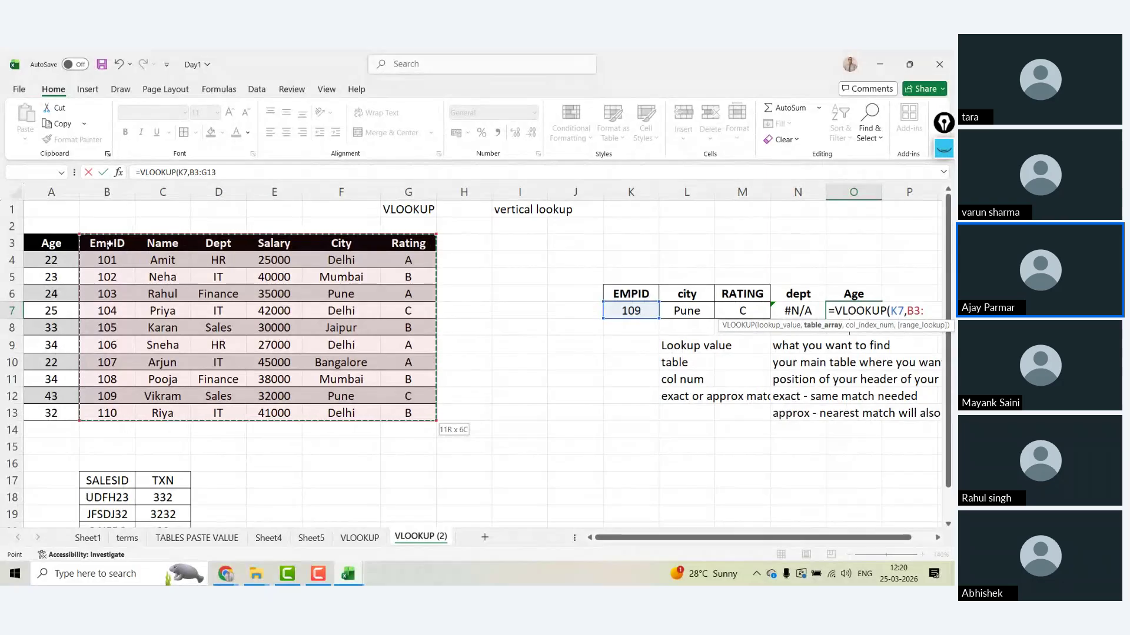
type(",")
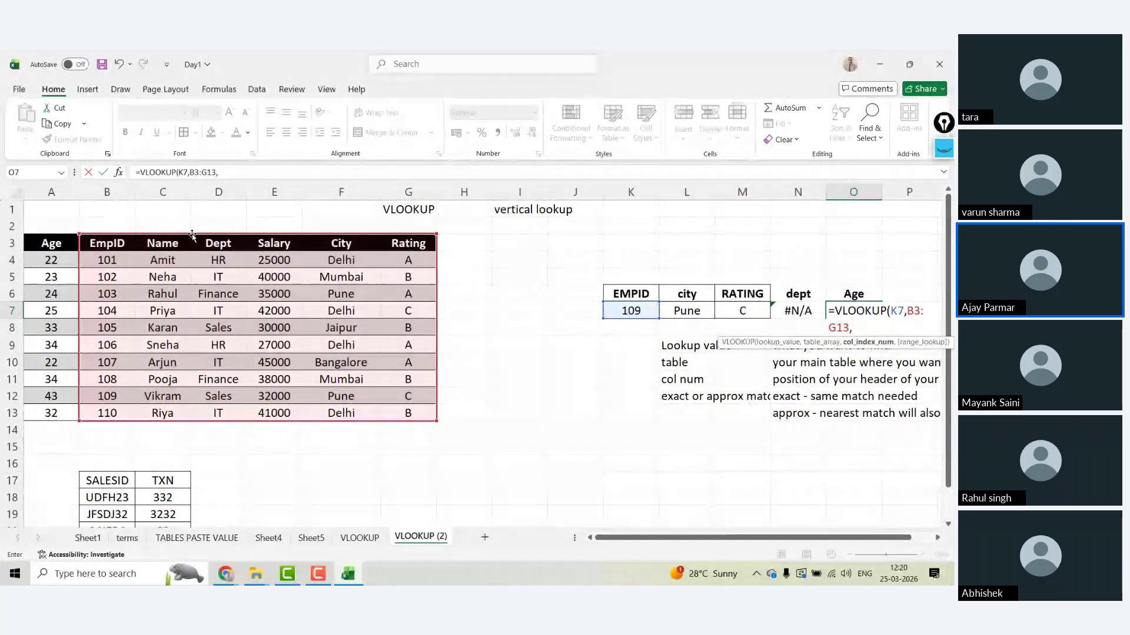
key("Escape")
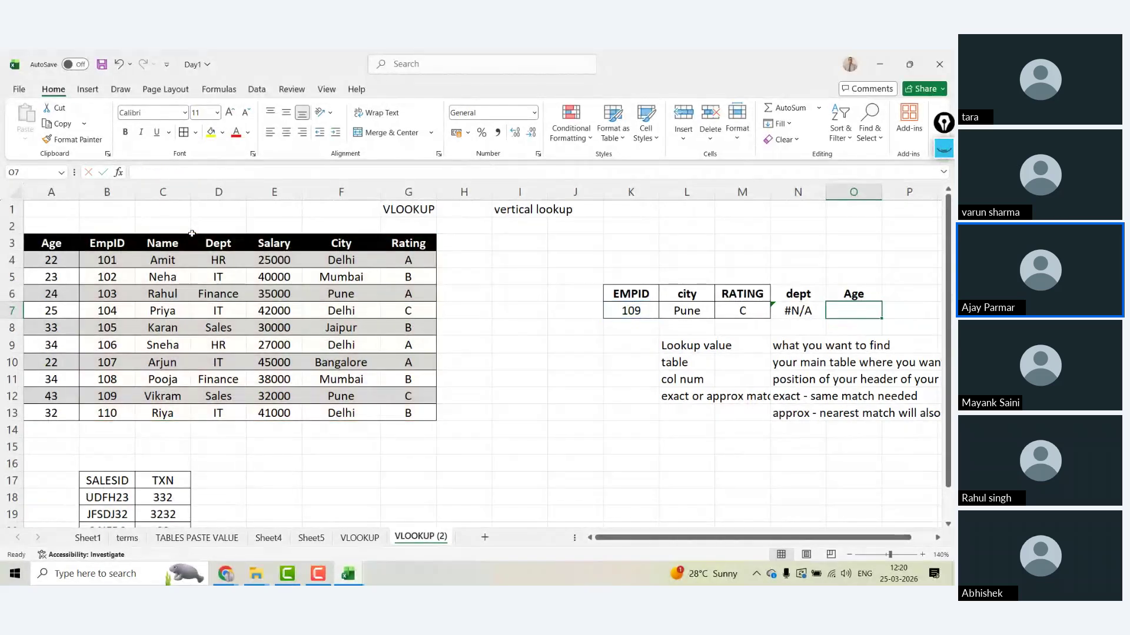
- Try another VLOOKUP in O7 on K7, extending the table range backwards from the EmpID column to Age, as A3:B13
type("=vl")
key("Tab")
key("Left")
key("Left")
key("Left")
key("Left")
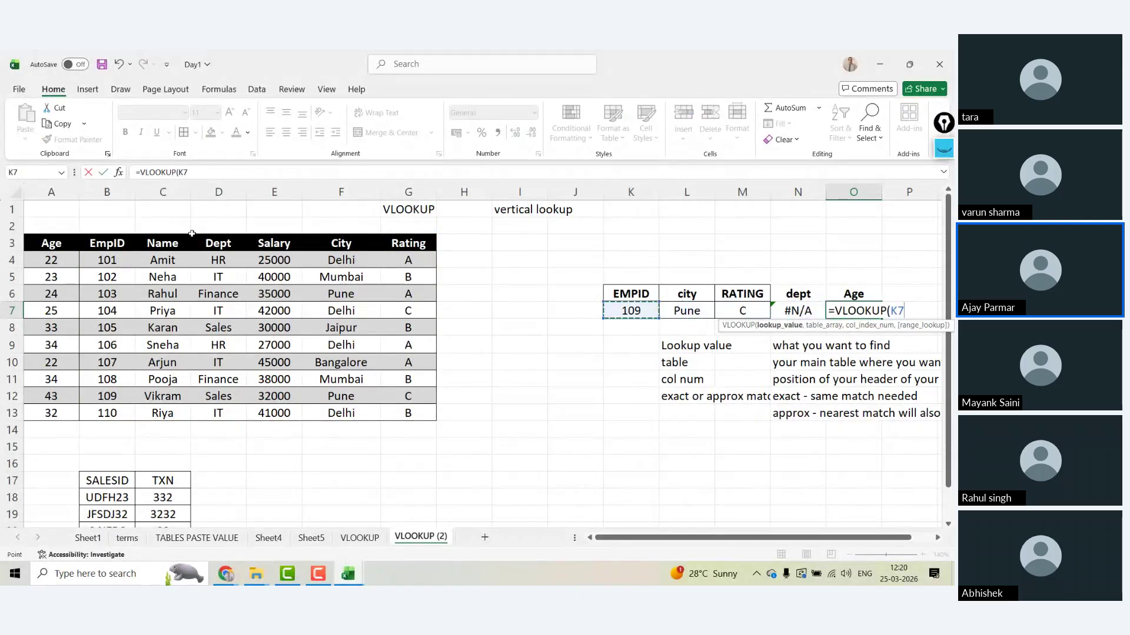
type(",")
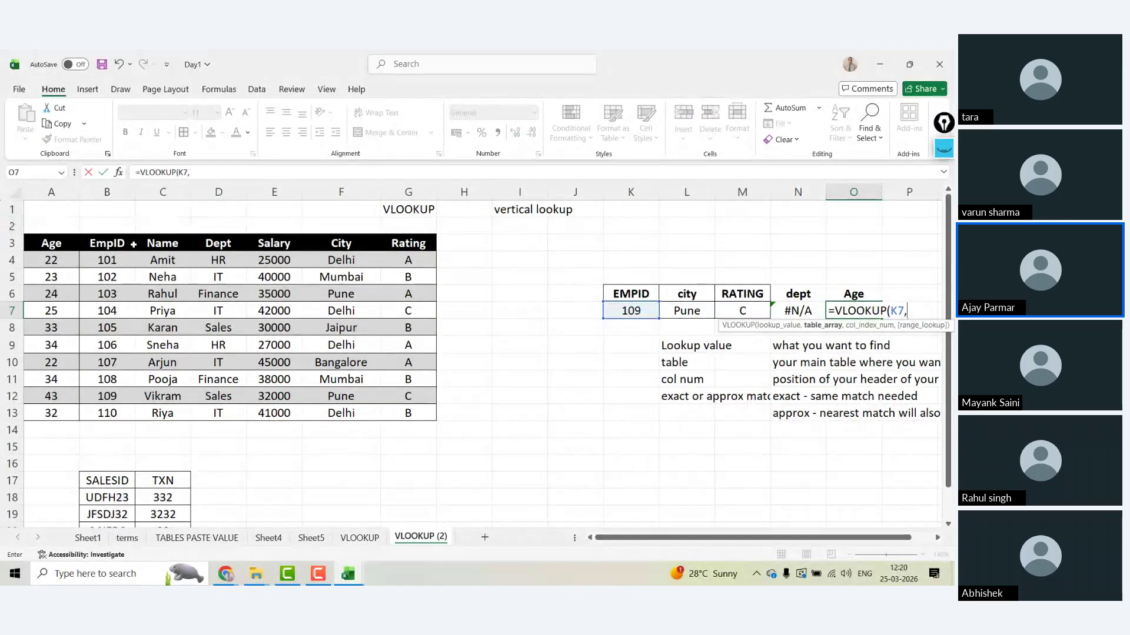
left_click_drag(115, 243, 107, 415)
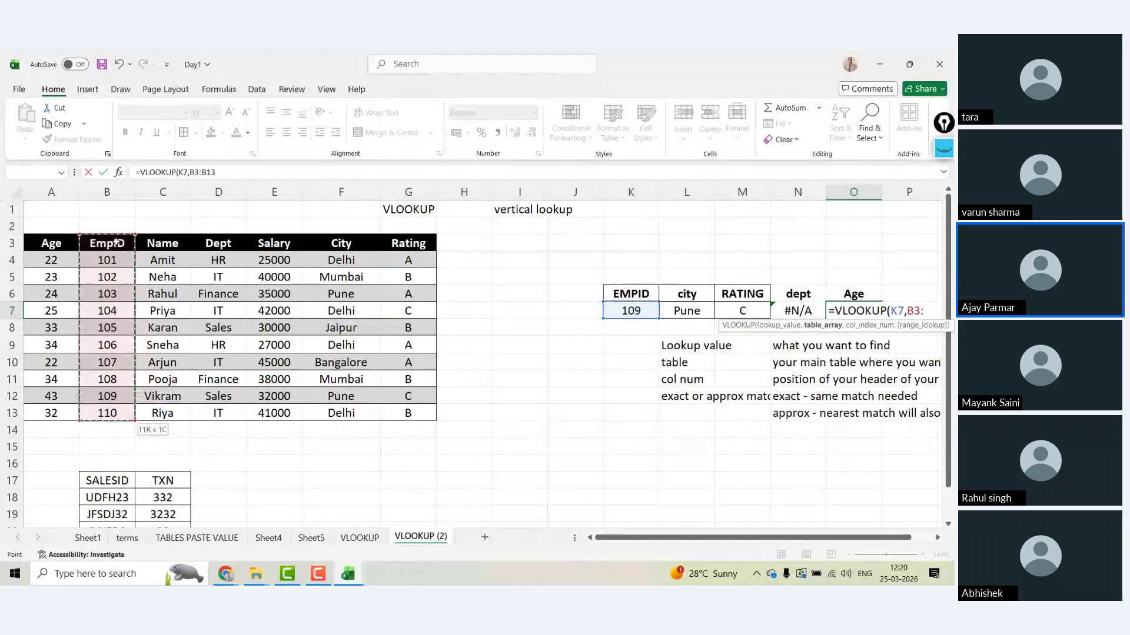
key("shift+Left")
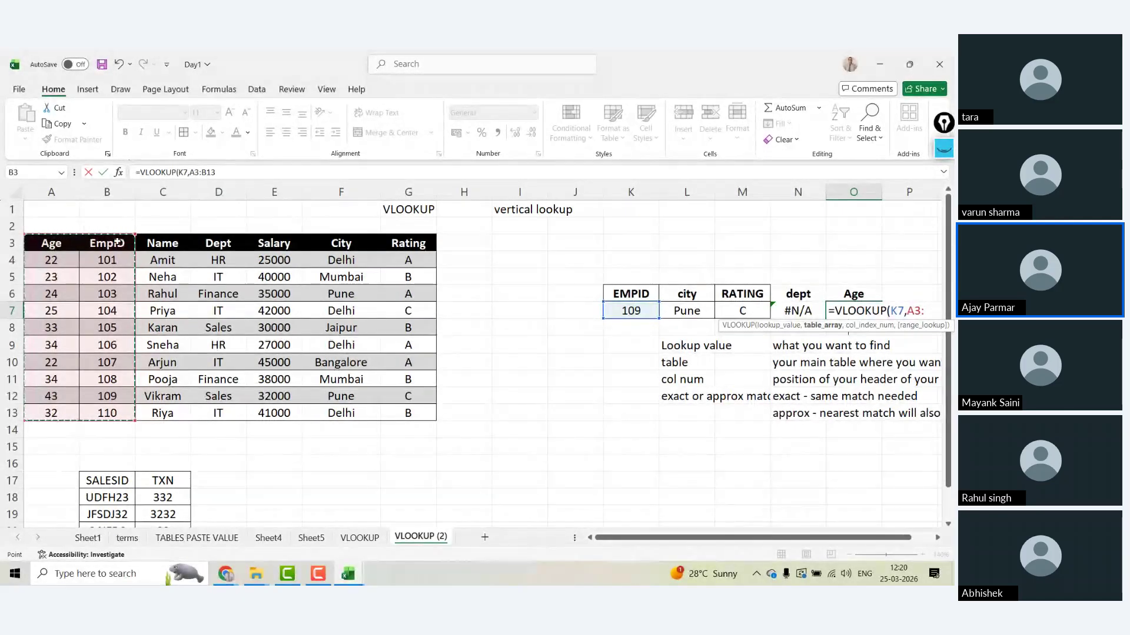
left_click_drag(118, 242, 118, 415)
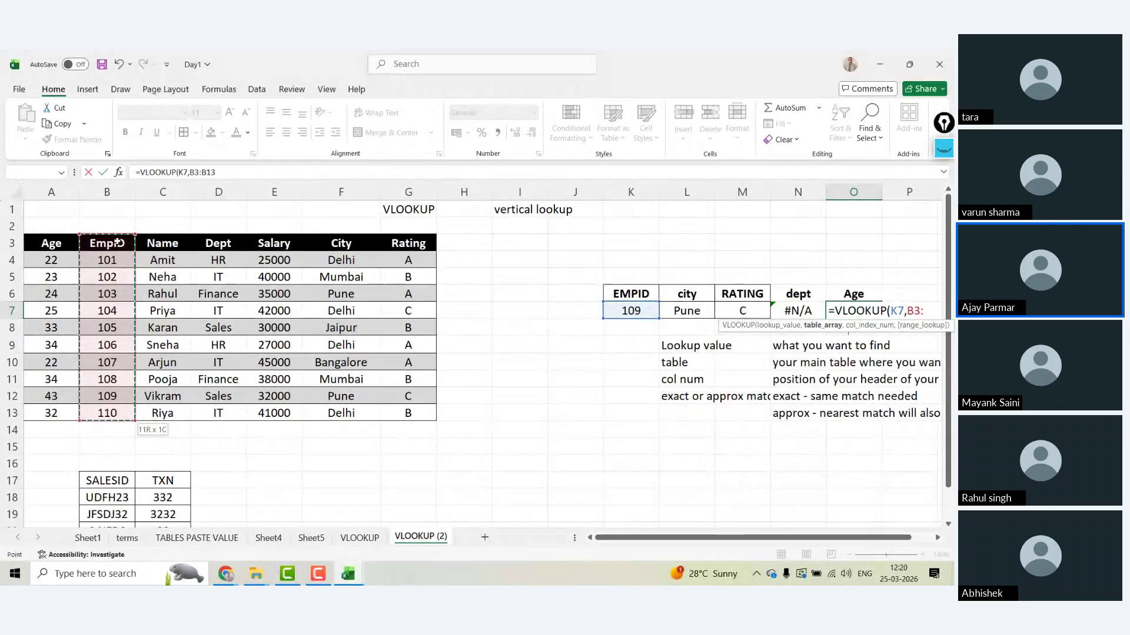
left_click_drag(117, 241, 51, 413)
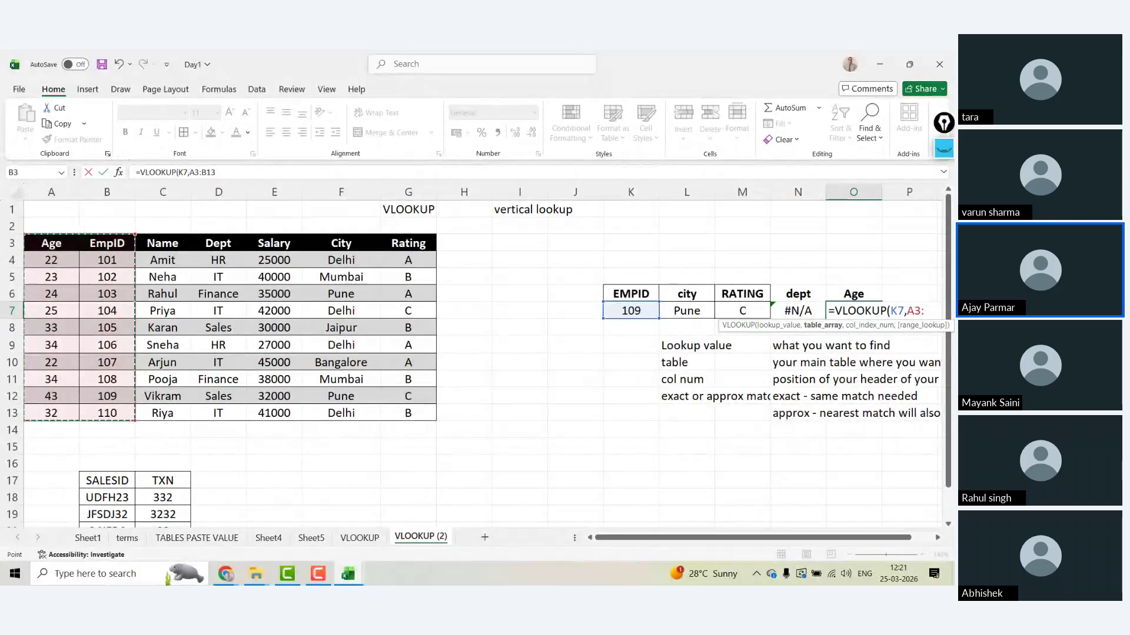
- Try selecting the table range backwards from the Rating column to Age as A3:G13, and discard the O7 formula
left_click_drag(391, 243, 330, 414)
key("shift+Left")
key("shift+Left")
key("shift+Left")
key("shift+Left")
key("shift+Left")
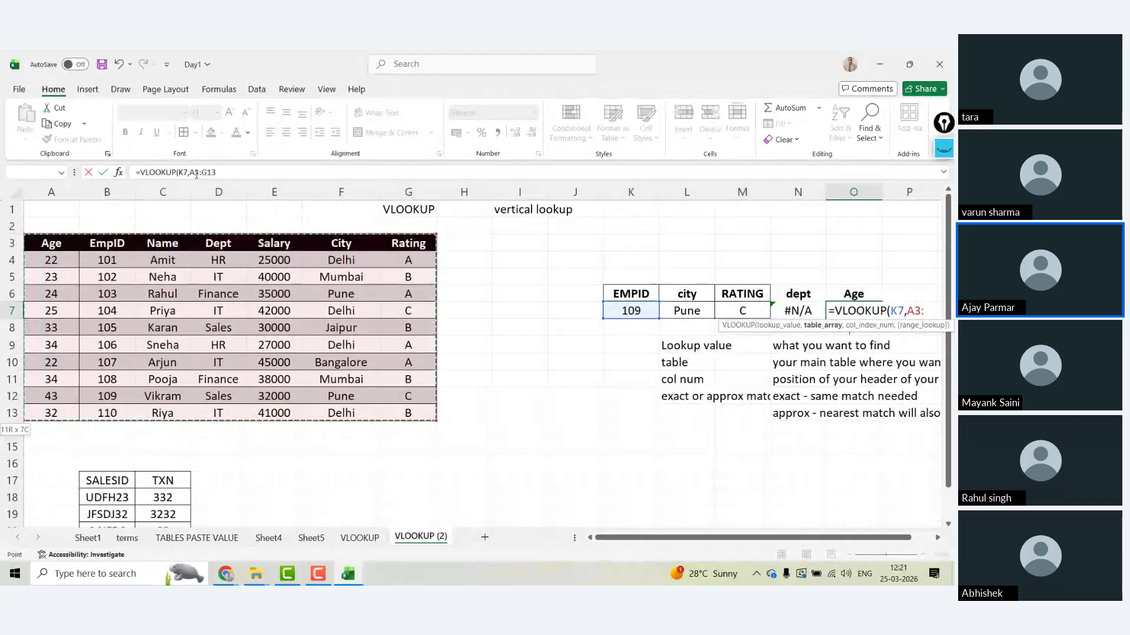
key("shift+Left")
key("shift+Left")
key("shift+Left")
key("shift+Left")
key("shift+Left")
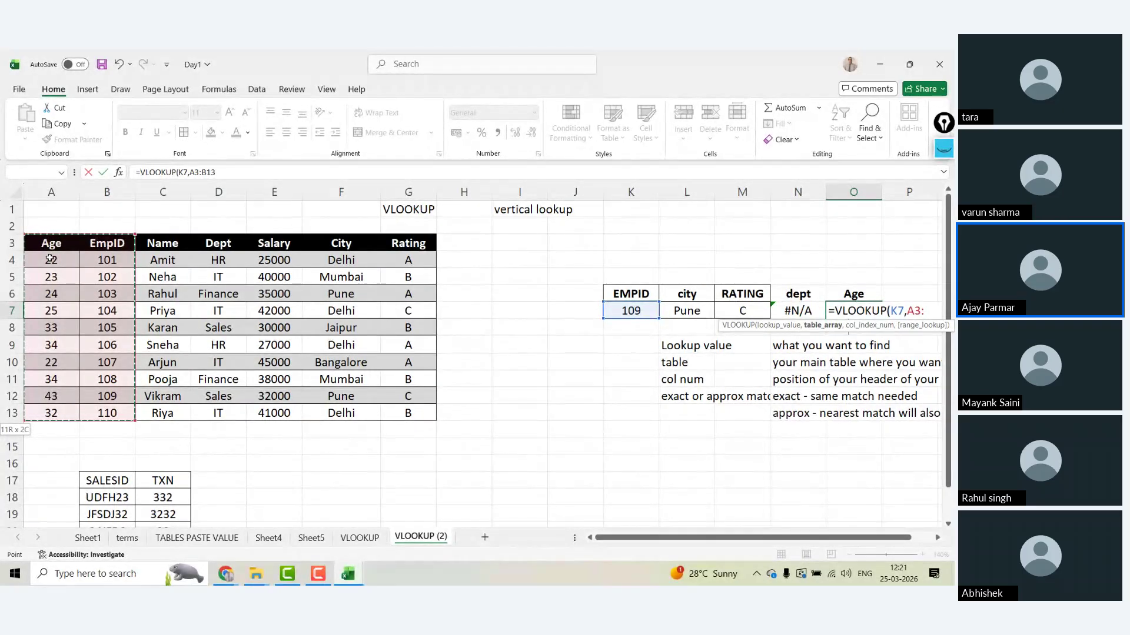
key("Escape")
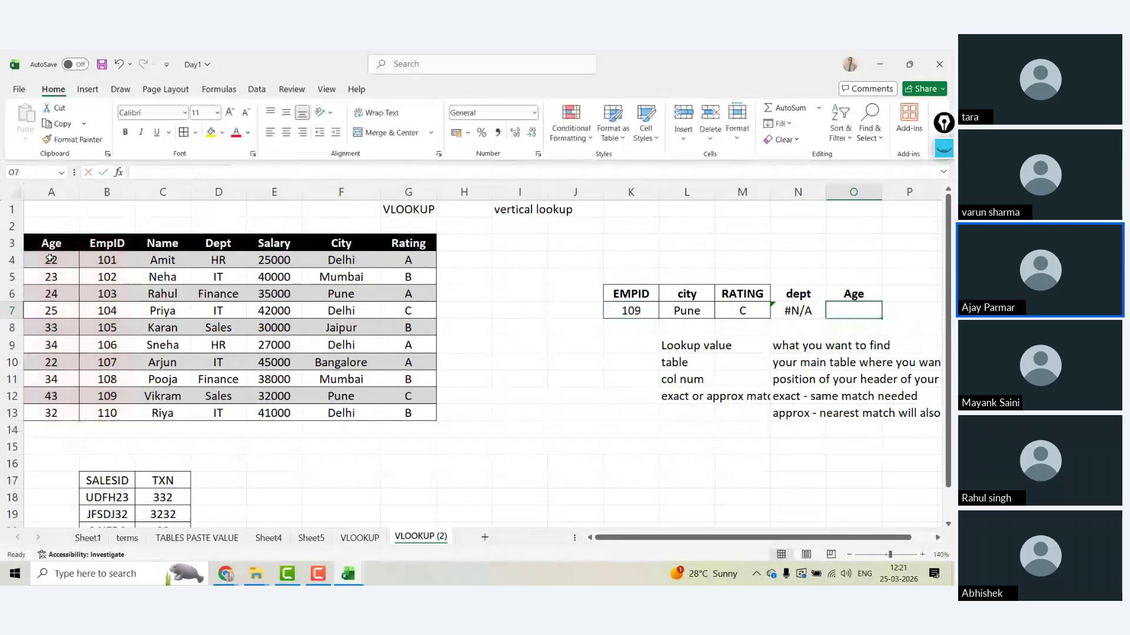
- Copy the Age column A3:A13 to H3:H13, beside Rating, and select O7 for the age result
key("Left")
key("Up")
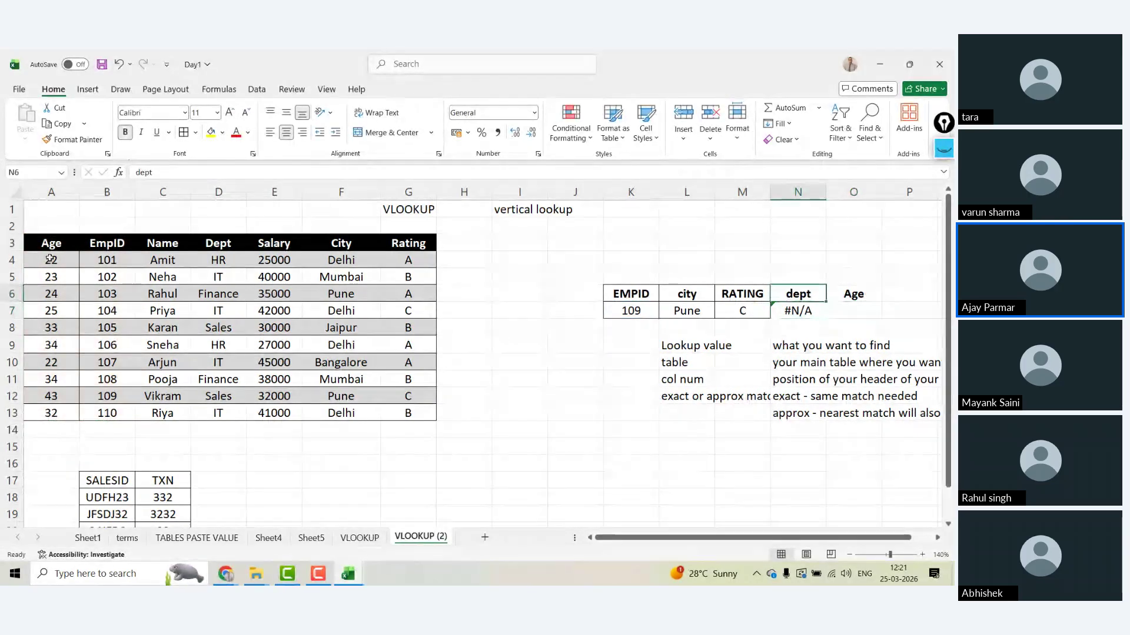
left_click(46, 247)
key("ctrl+shift+Down")
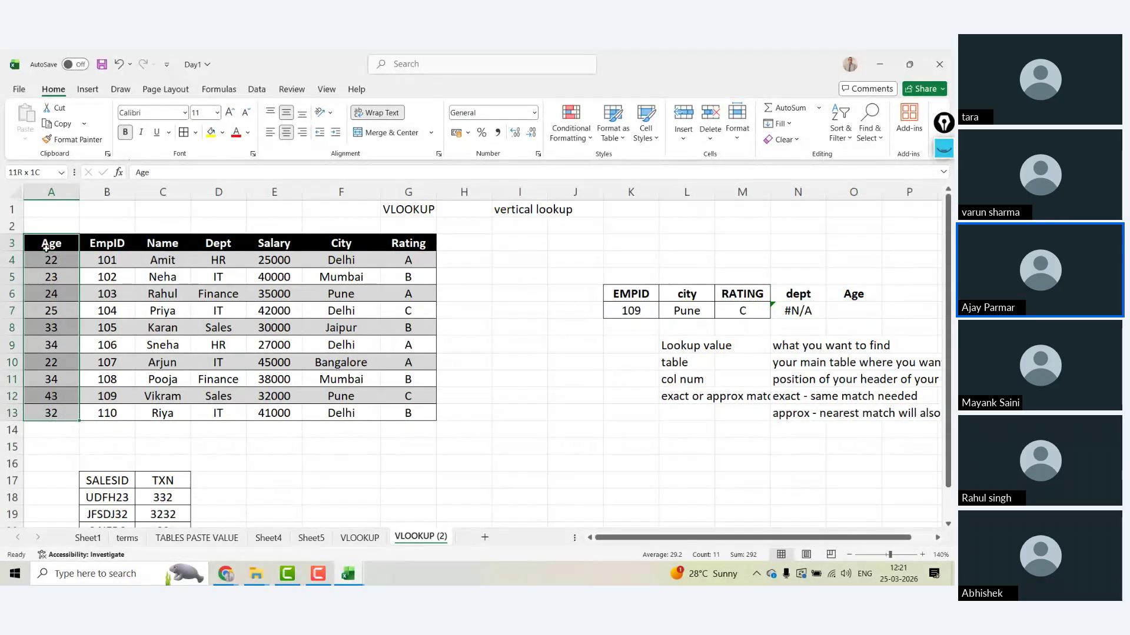
key("ctrl+c")
key("Right")
key("Right")
key("Right")
key("Right")
key("Right")
key("Right")
key("Right")
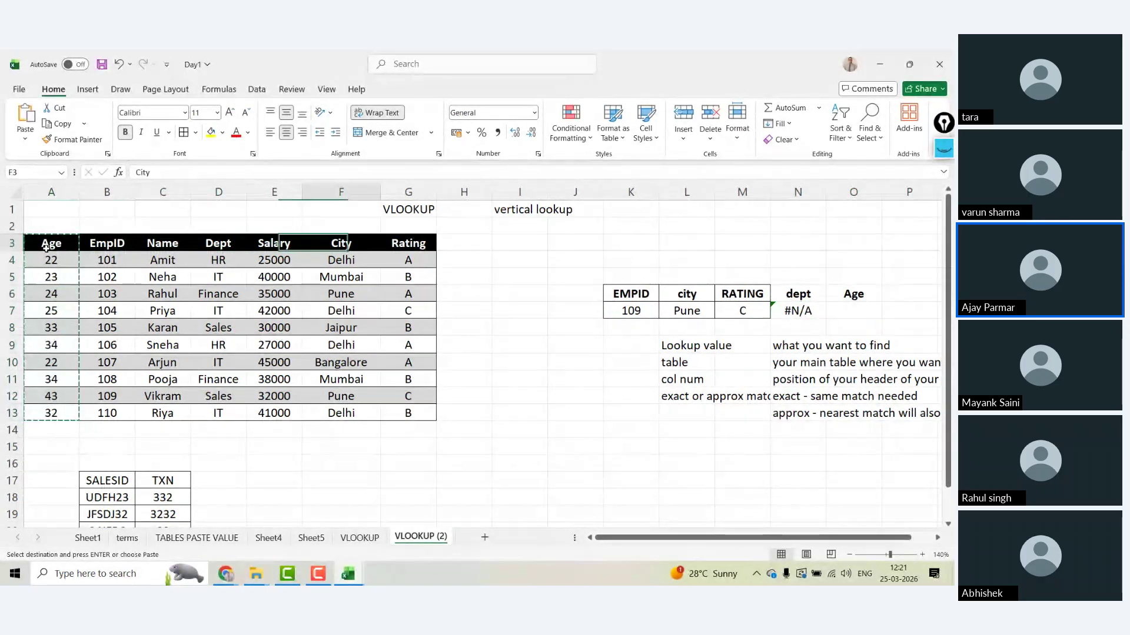
key("ctrl+v")
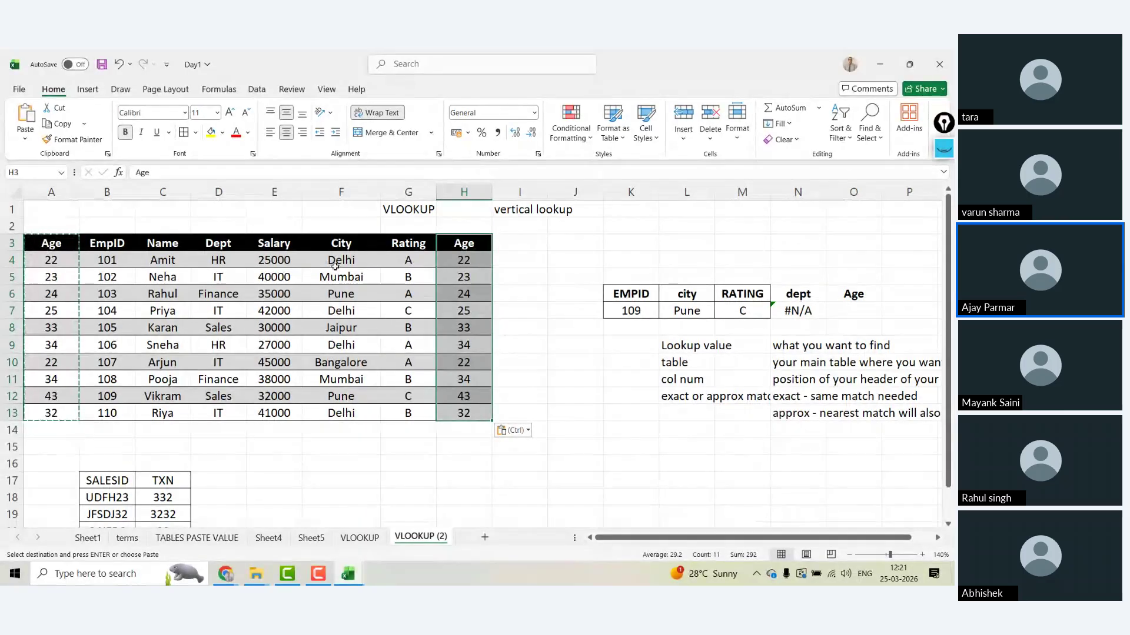
key("Escape")
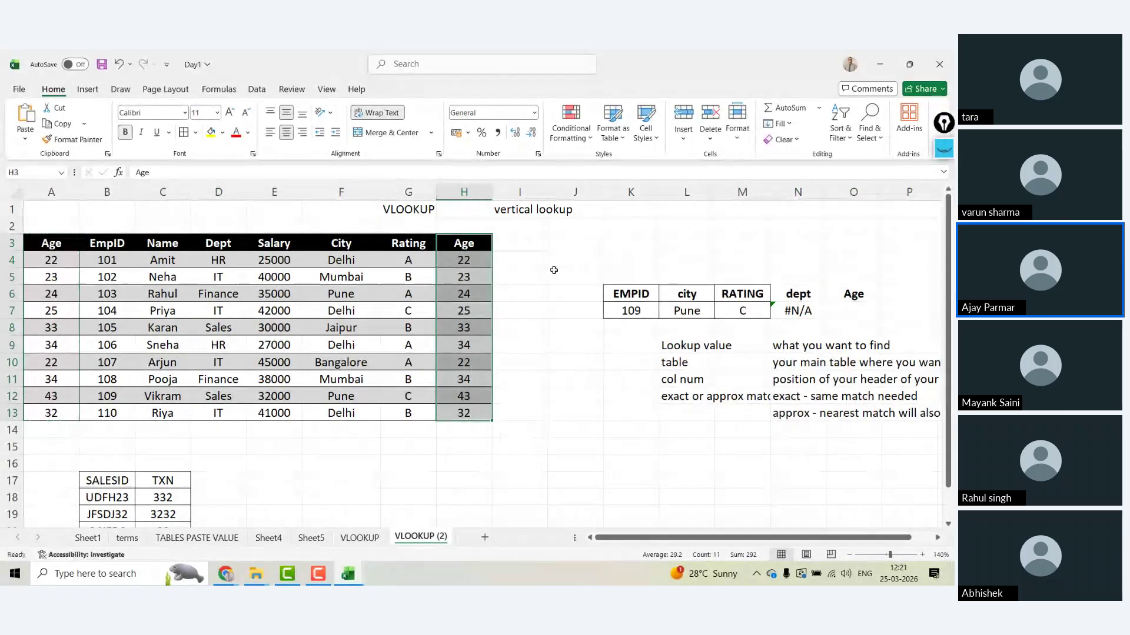
left_click(847, 308)
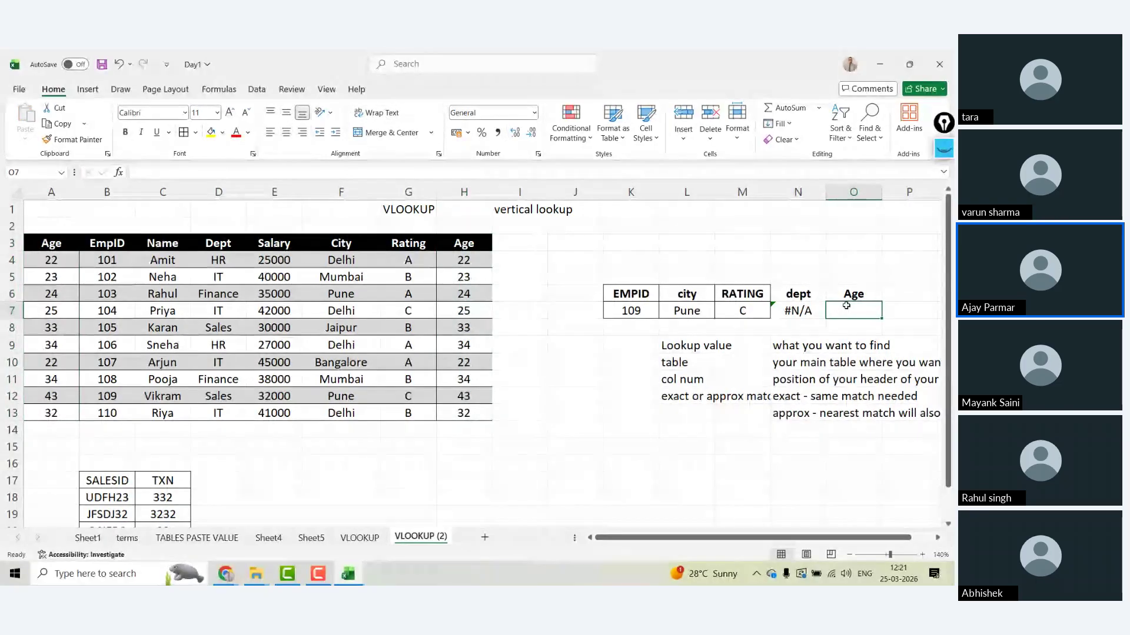
- Enter a VLOOKUP in O7 that finds K7 in B3:H13 and returns column 7 with exact match 0
type("=vl")
key("Tab")
key("Left")
key("Left")
key("Left")
key("Left")
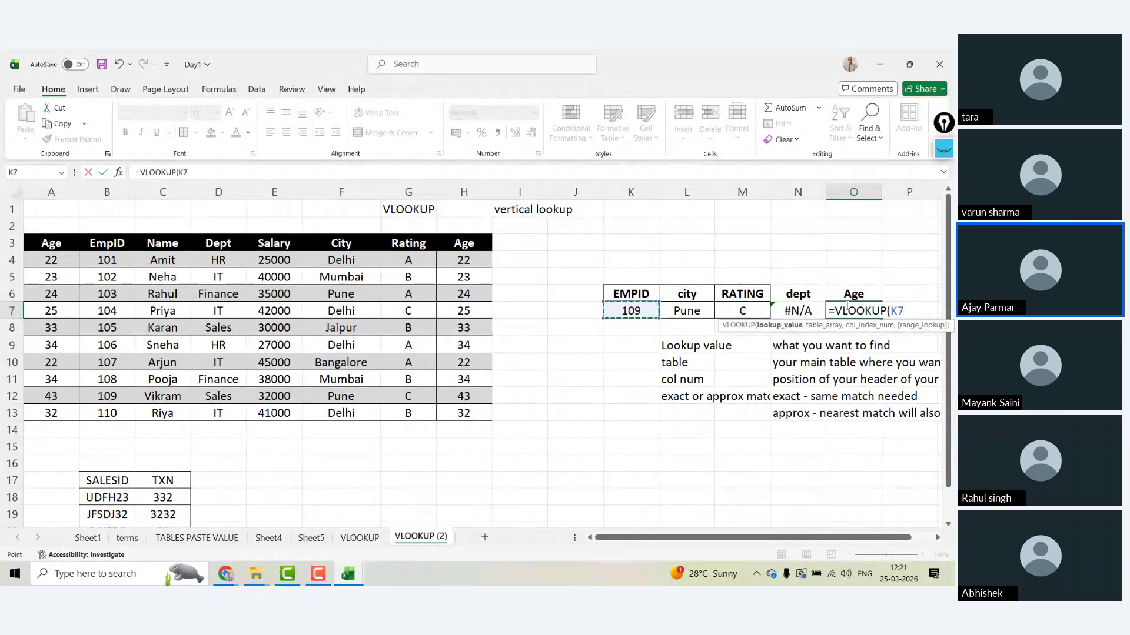
type(",")
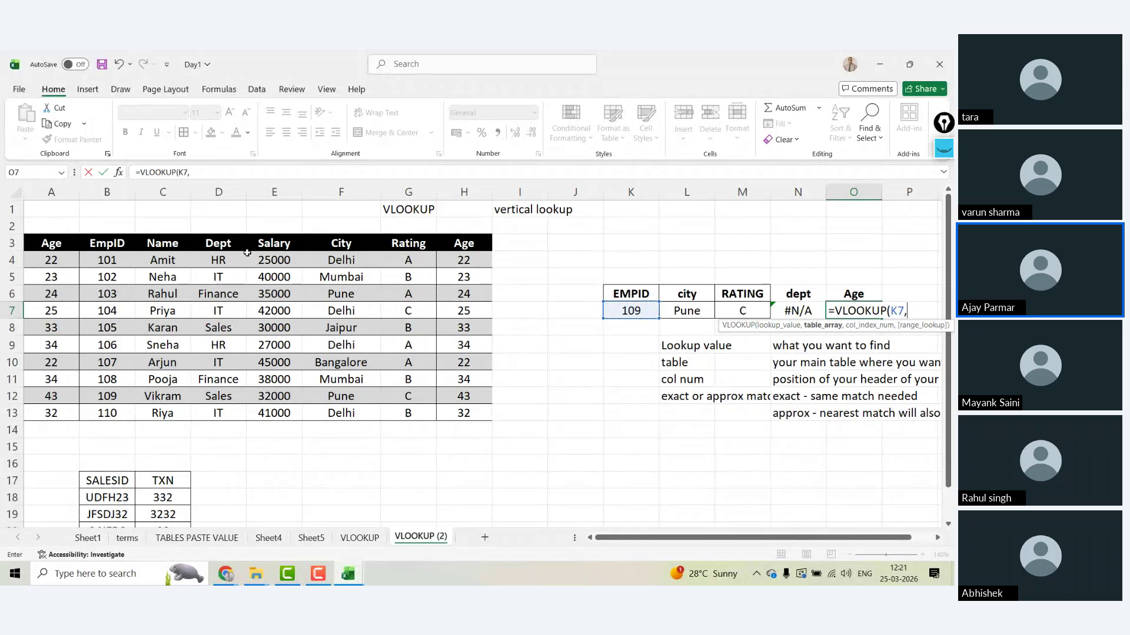
left_click(122, 244)
key("ctrl+shift+Down")
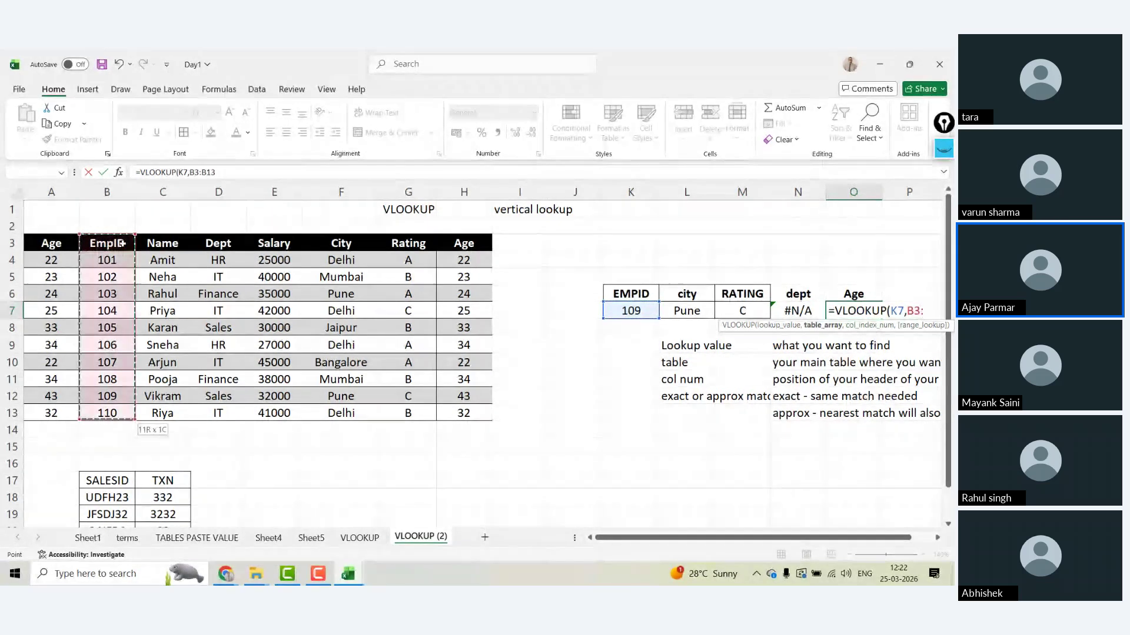
key("ctrl+shift+Right")
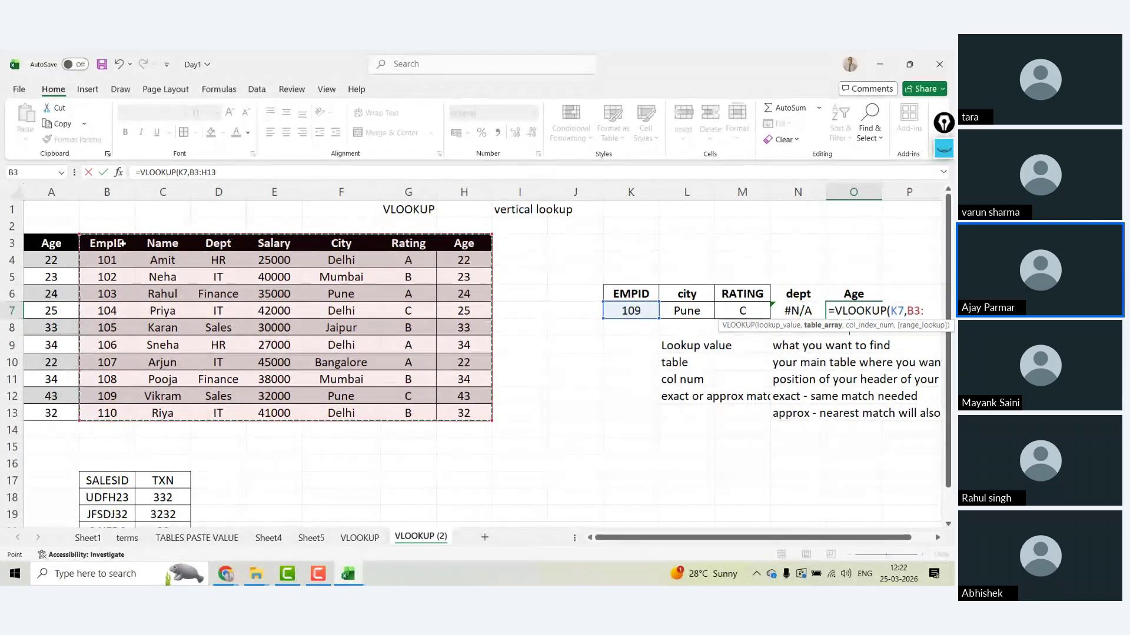
type(",")
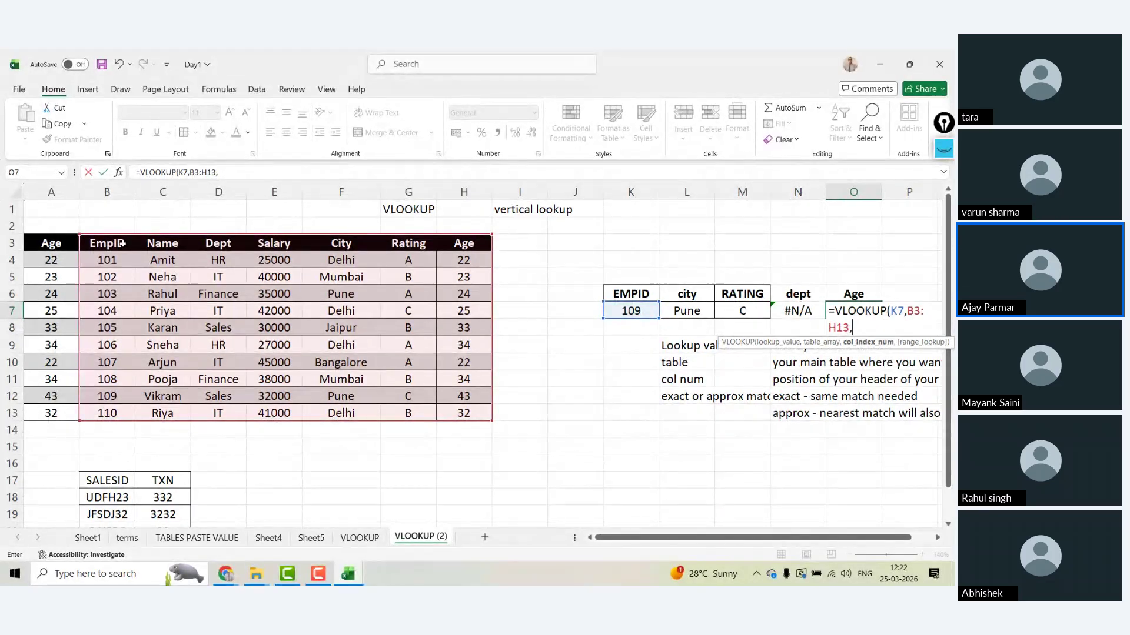
type("7,0)")
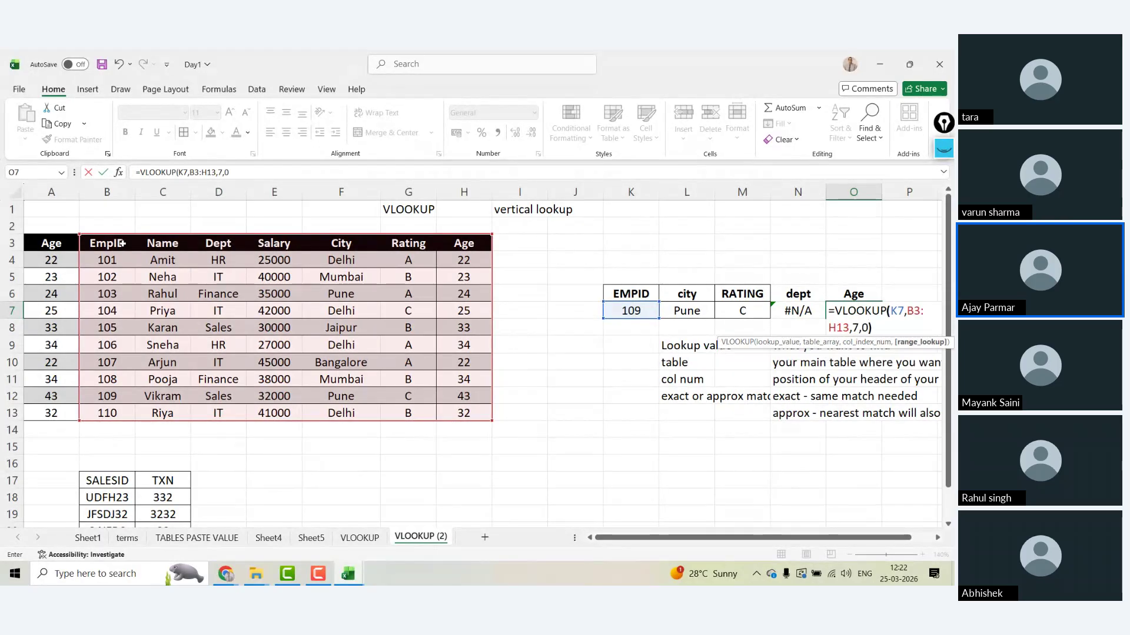
key("ctrl+Return")
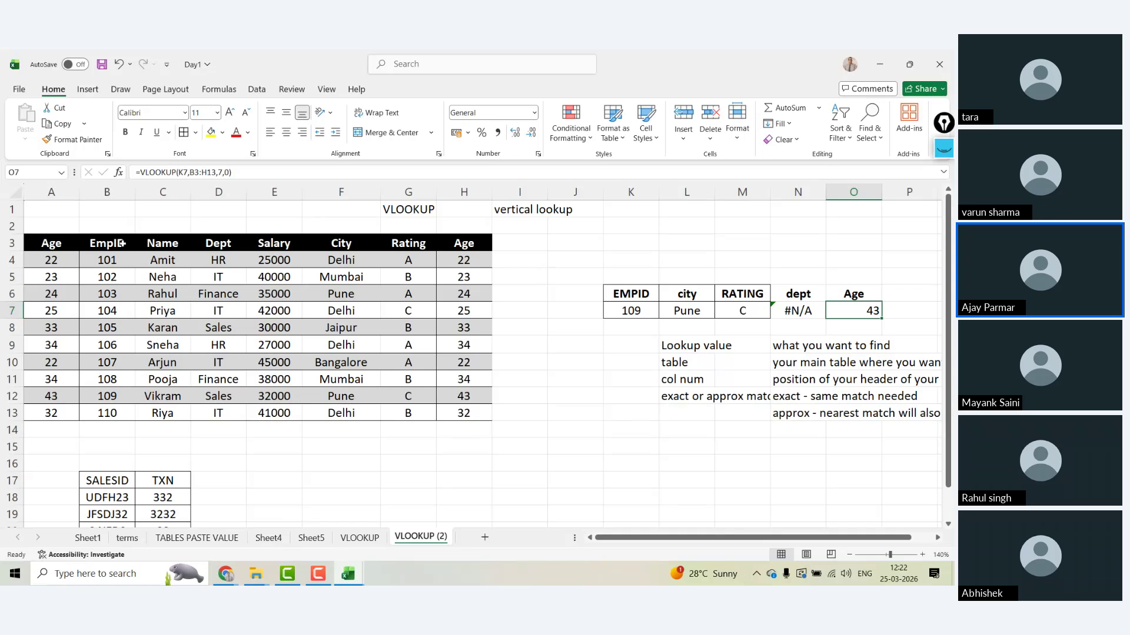
left_click(87, 249)
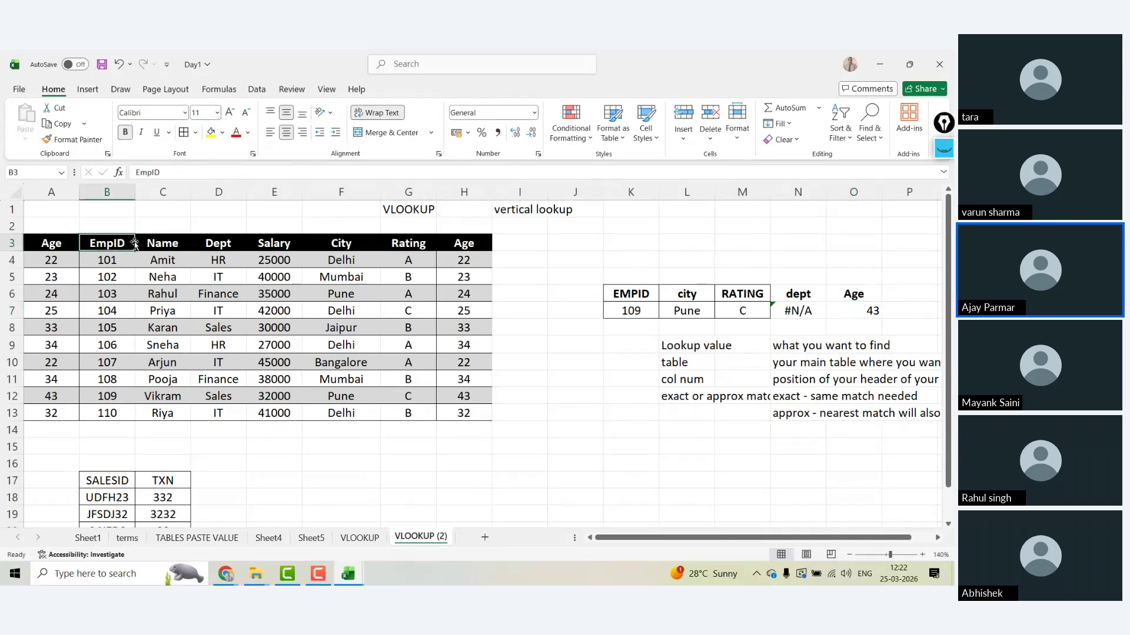
- Add the heading "Limitation of a vlookup" in K16, with a capital L
left_click(612, 458)
type("lim")
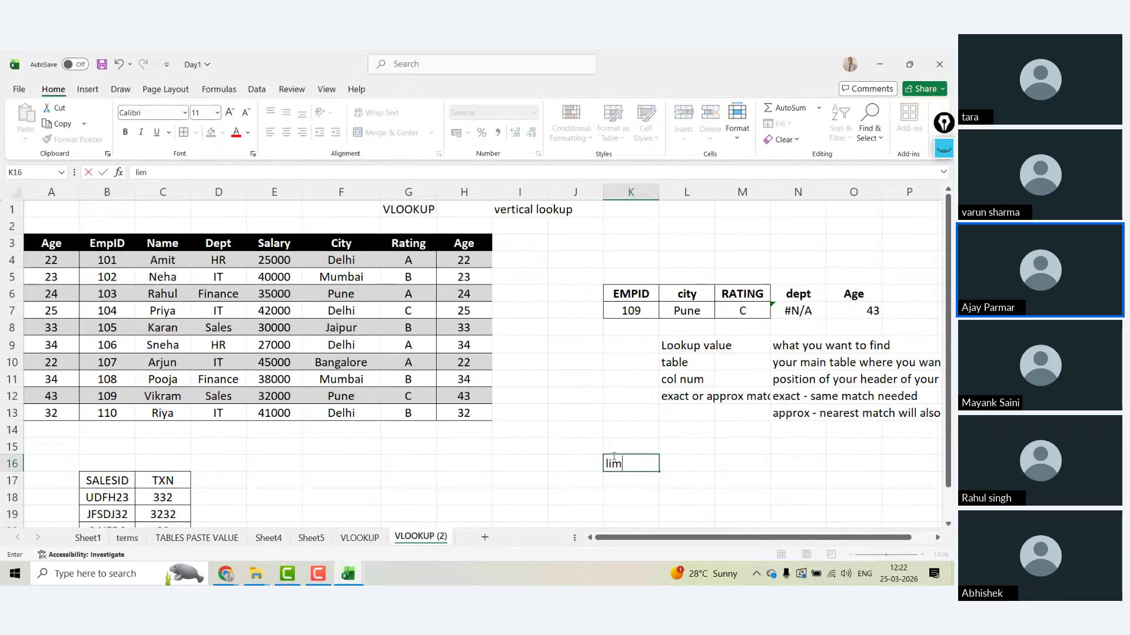
type("itation of a vl")
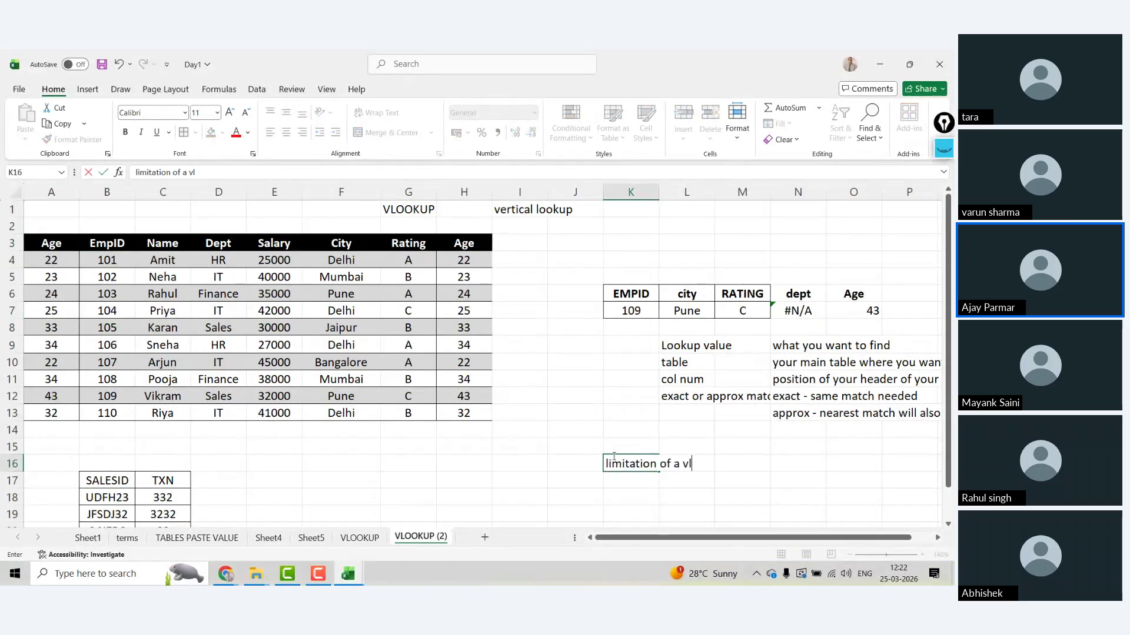
type("ookup")
key("Return")
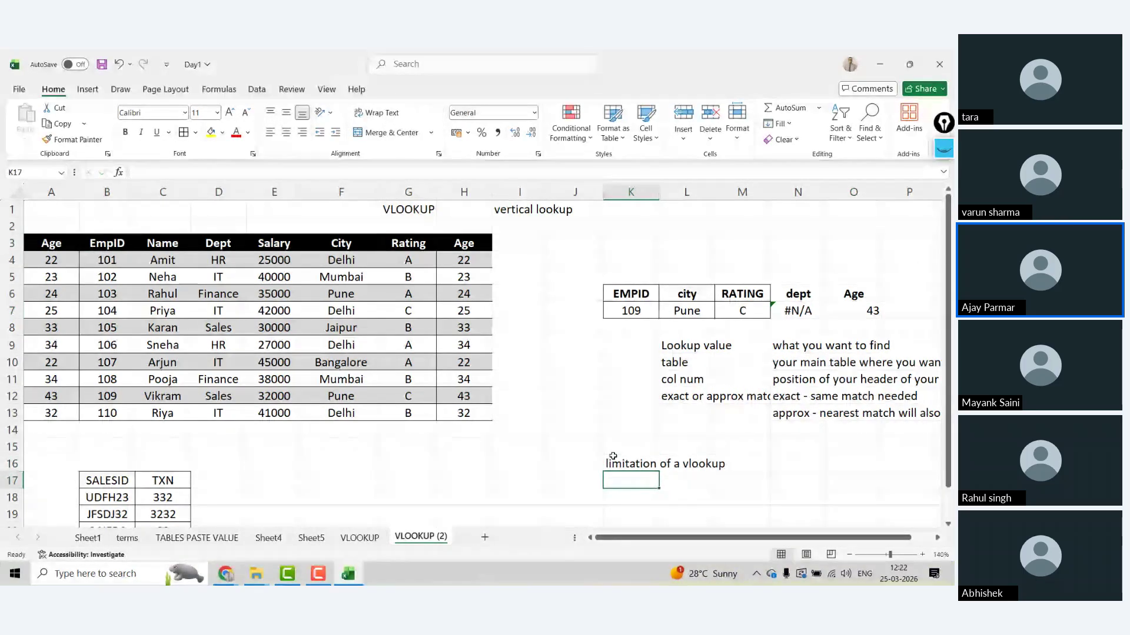
scroll(612, 457, "down", 1)
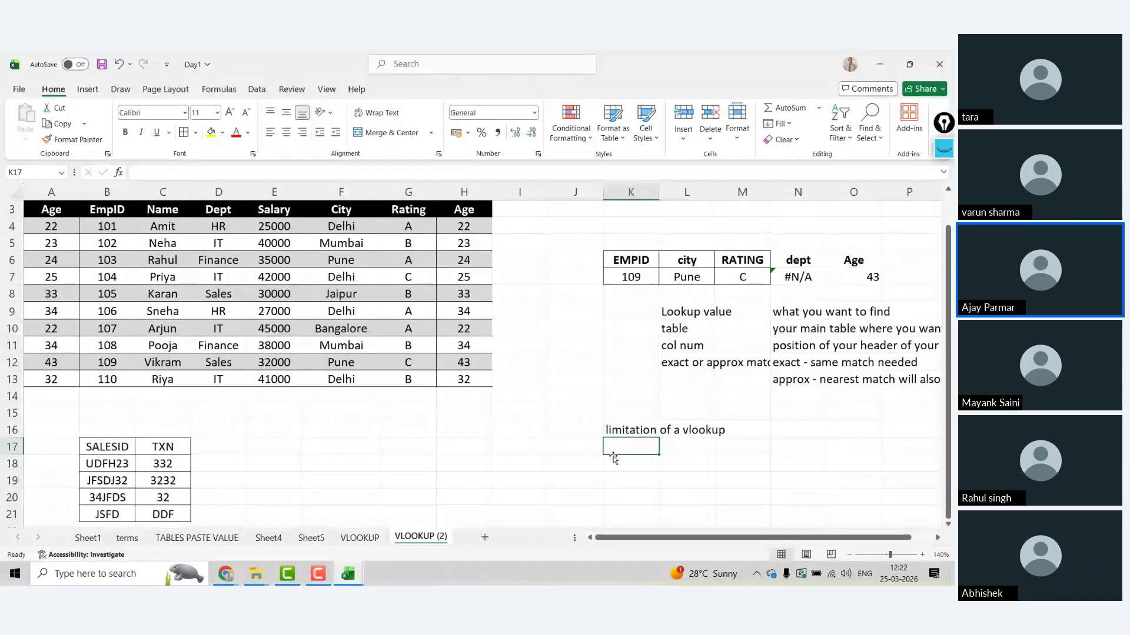
key("Up")
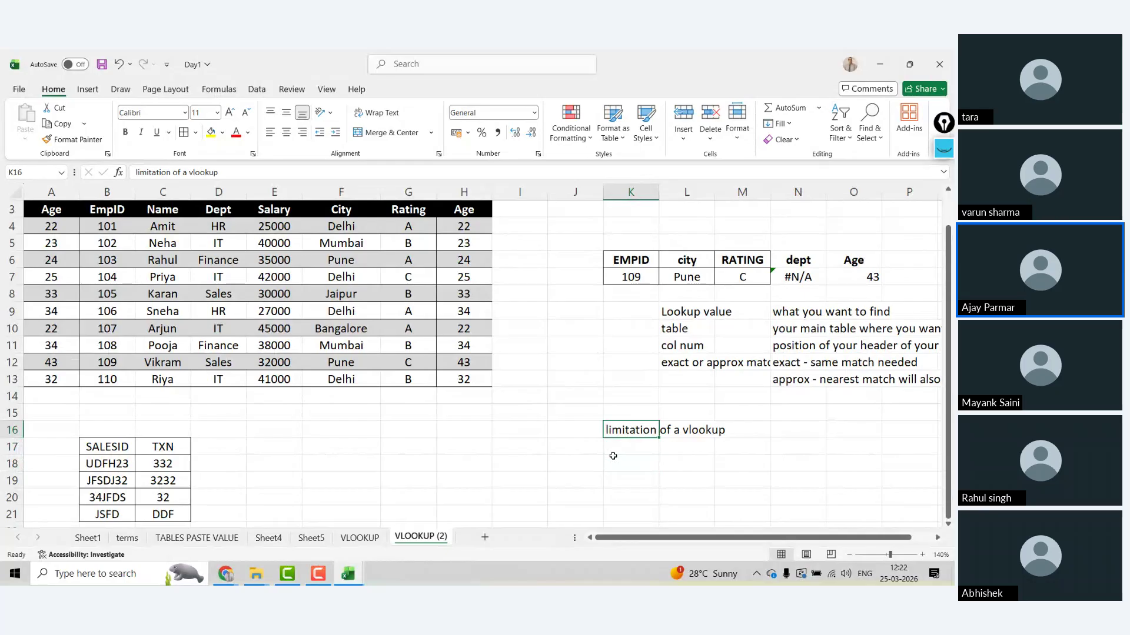
type("Limit")
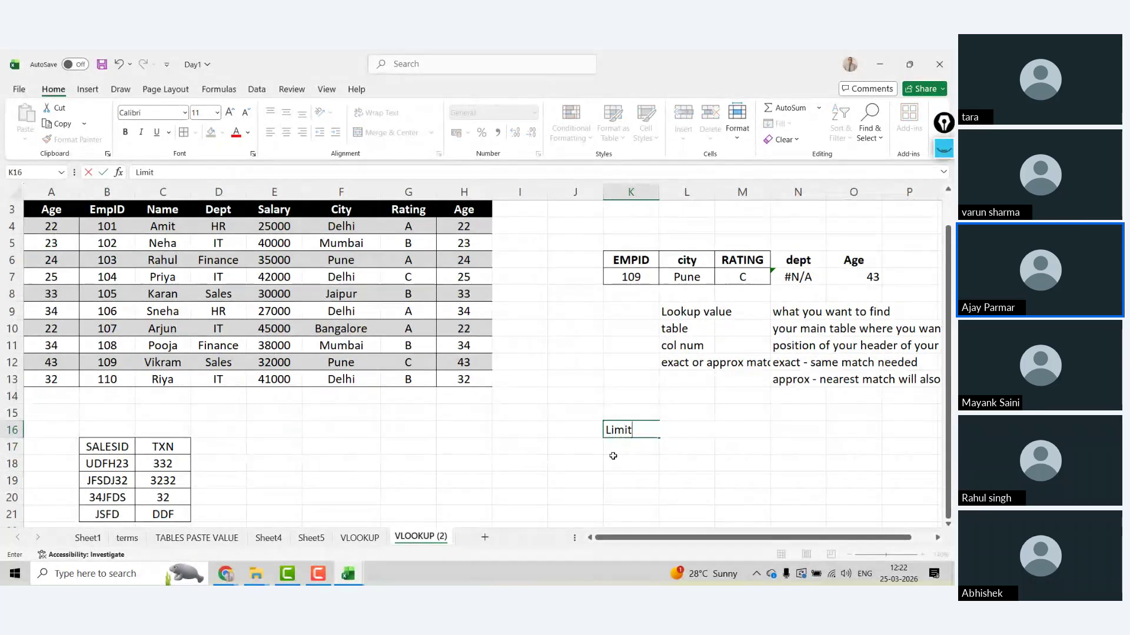
type("ation")
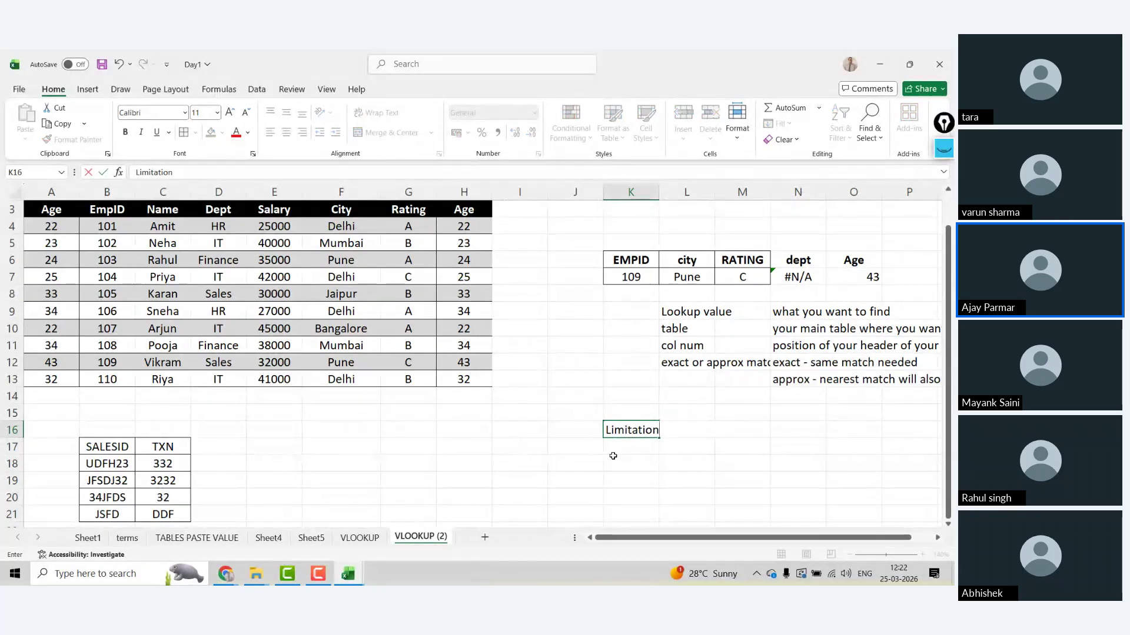
type(" of a")
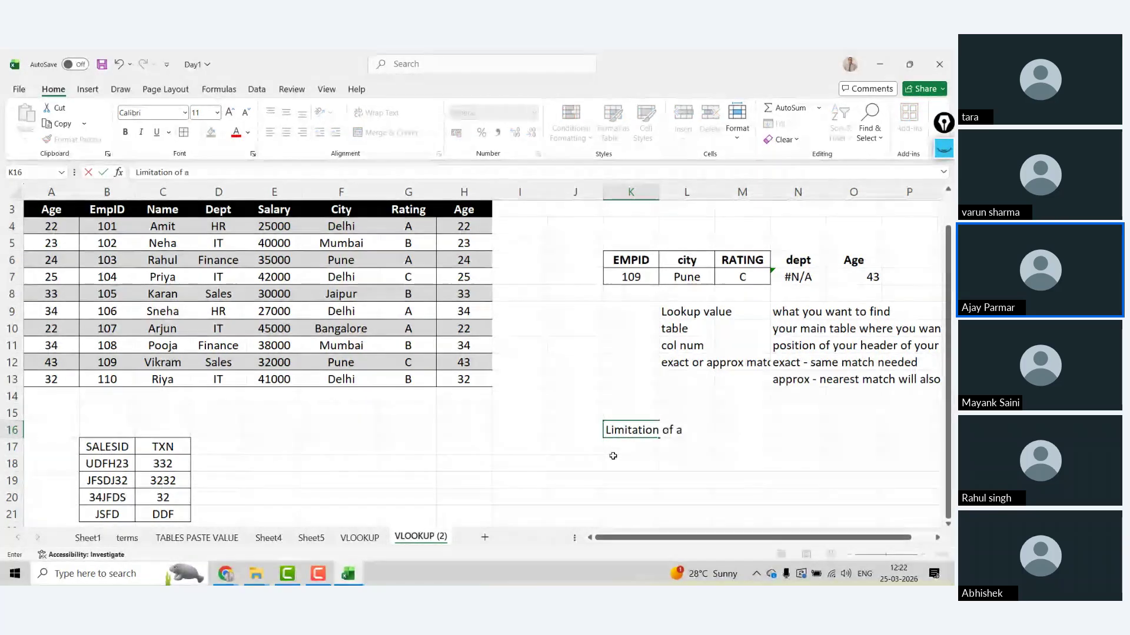
type(" vlookup")
key("Return")
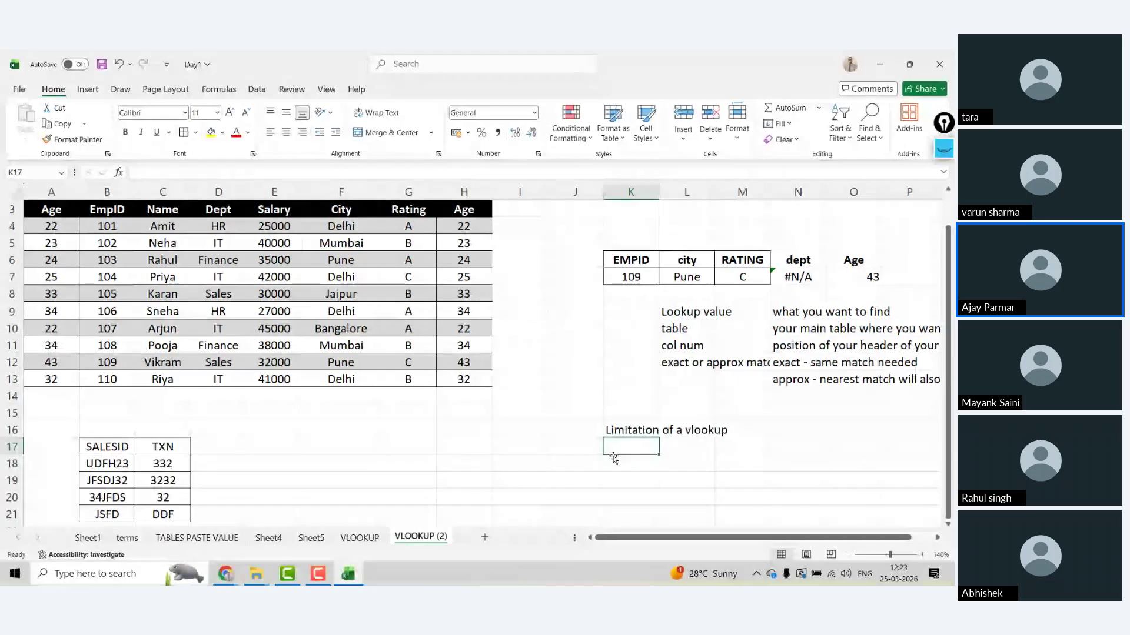
- Write the note "vlookup does not work in a reverse direction." in K17
type("vlookup")
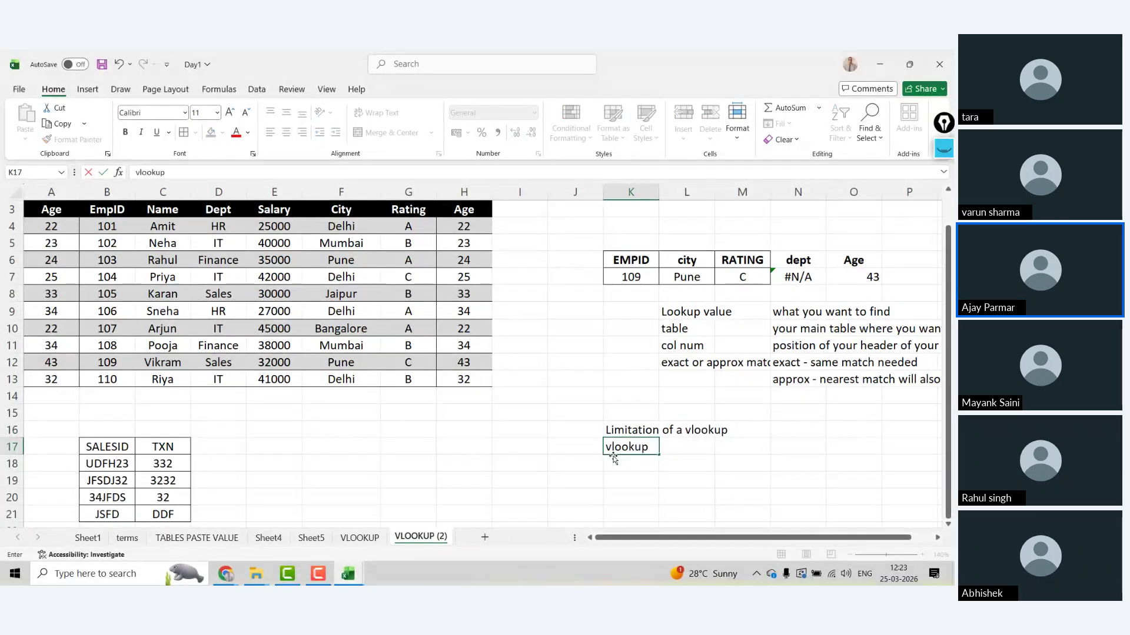
type(" does not work in")
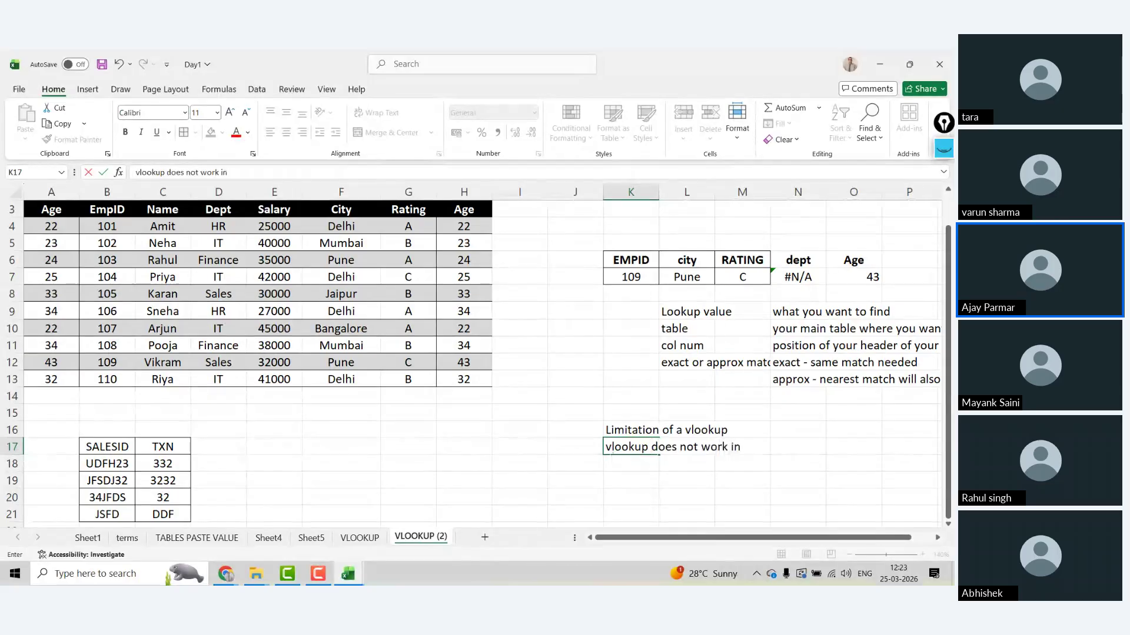
type(" a reverse direction.")
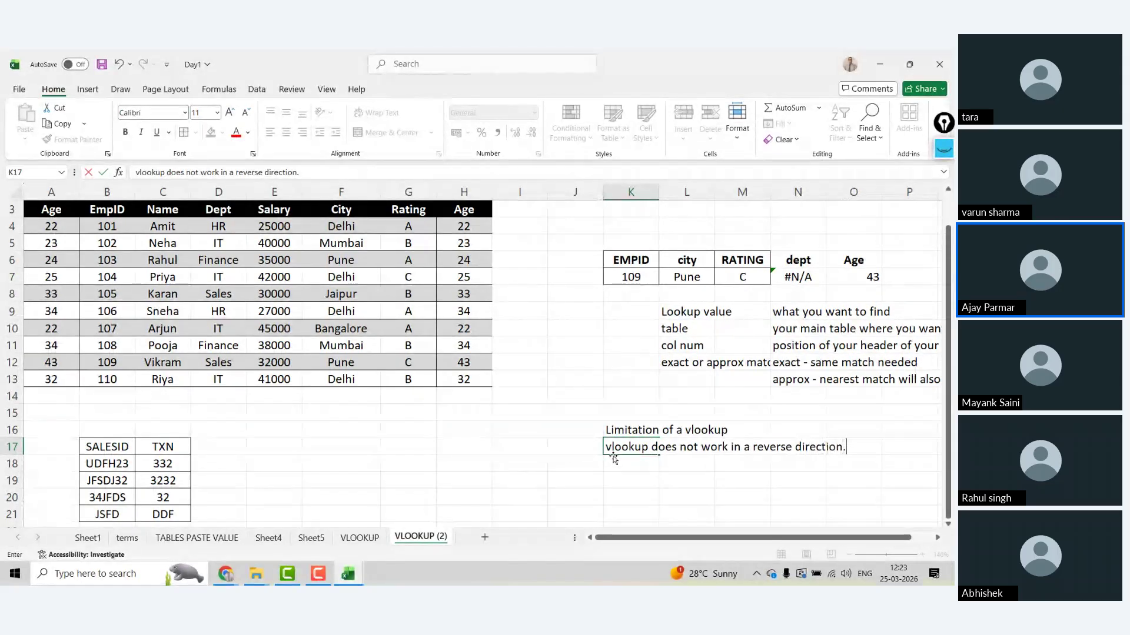
key("Return")
- Write "we have to keep the columns to the right side of a lookup value" in K18
type("we hav")
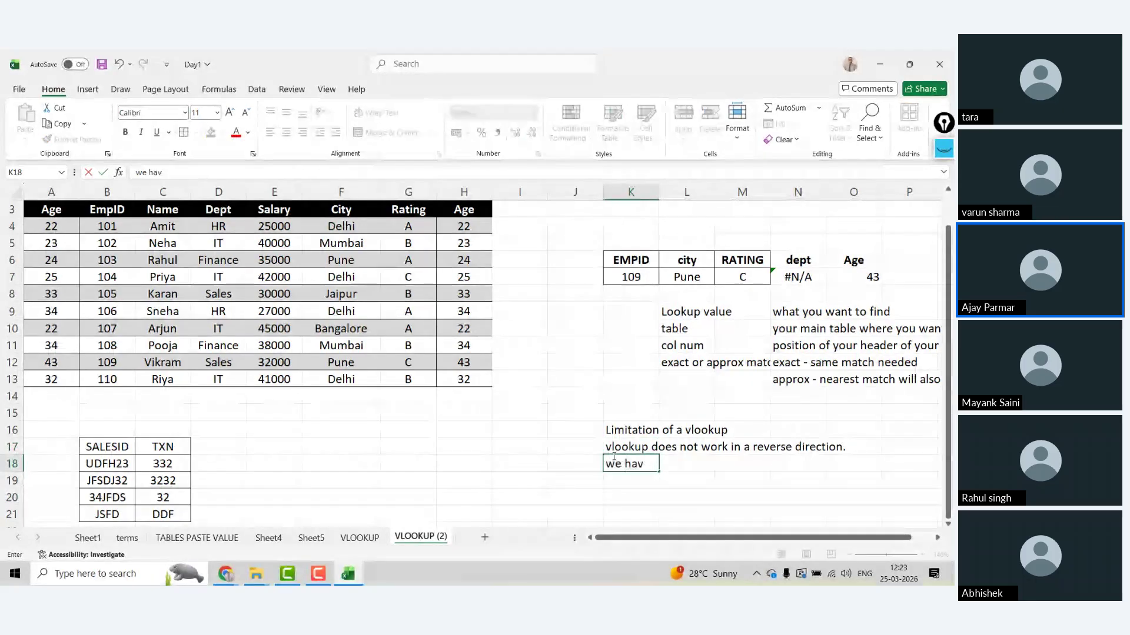
type("e to keep th")
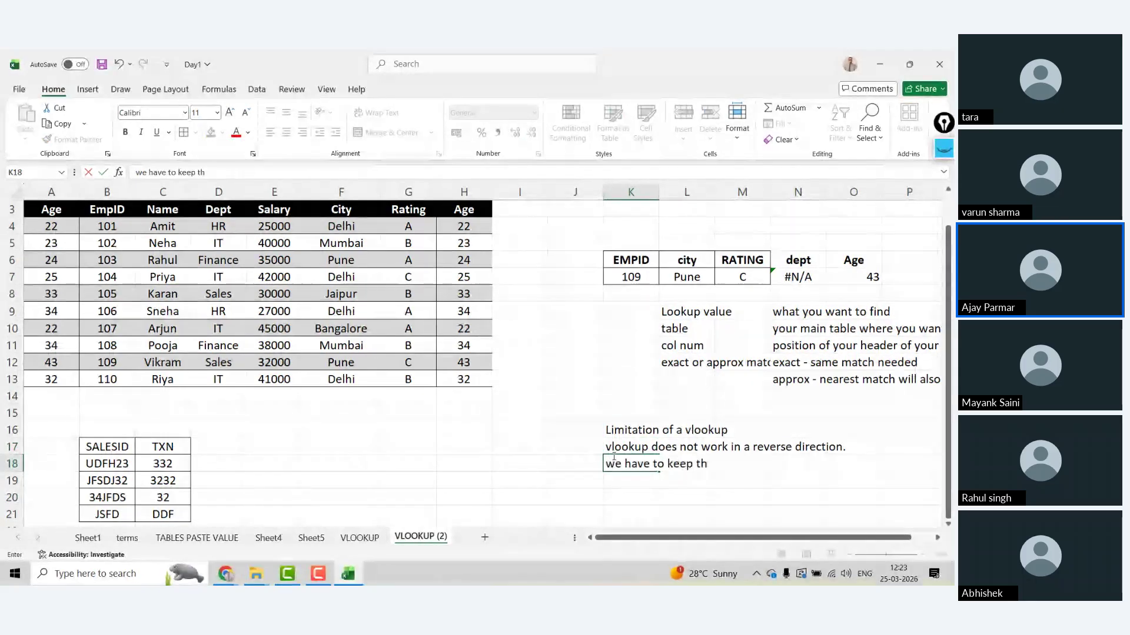
type("e columns j t")
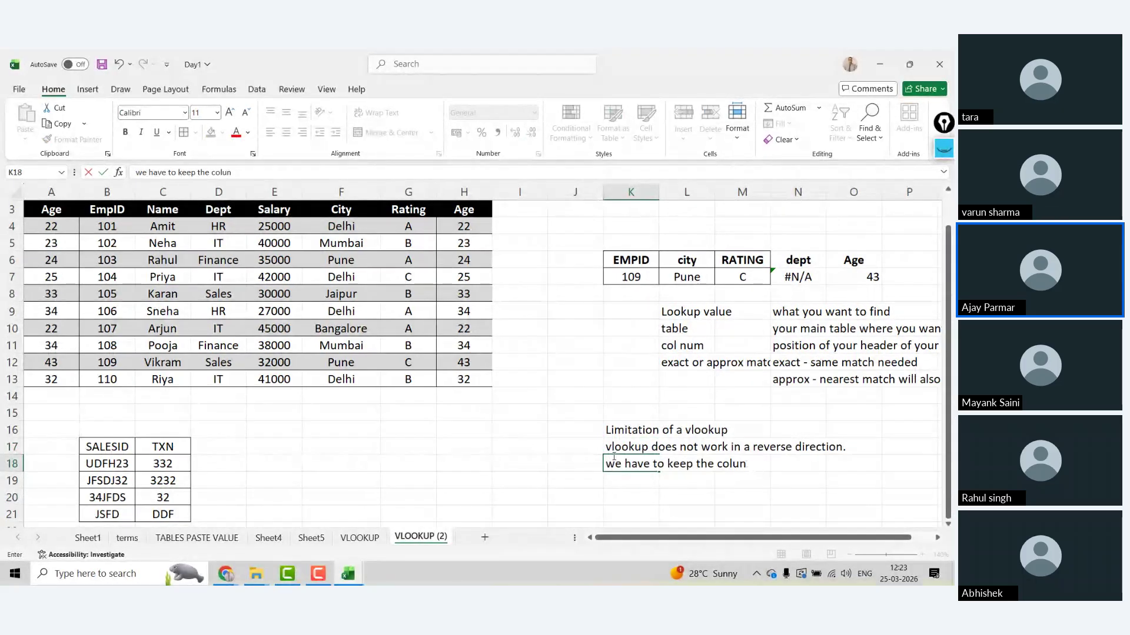
key("BackSpace")
key("BackSpace")
key("BackSpace")
type("to the right")
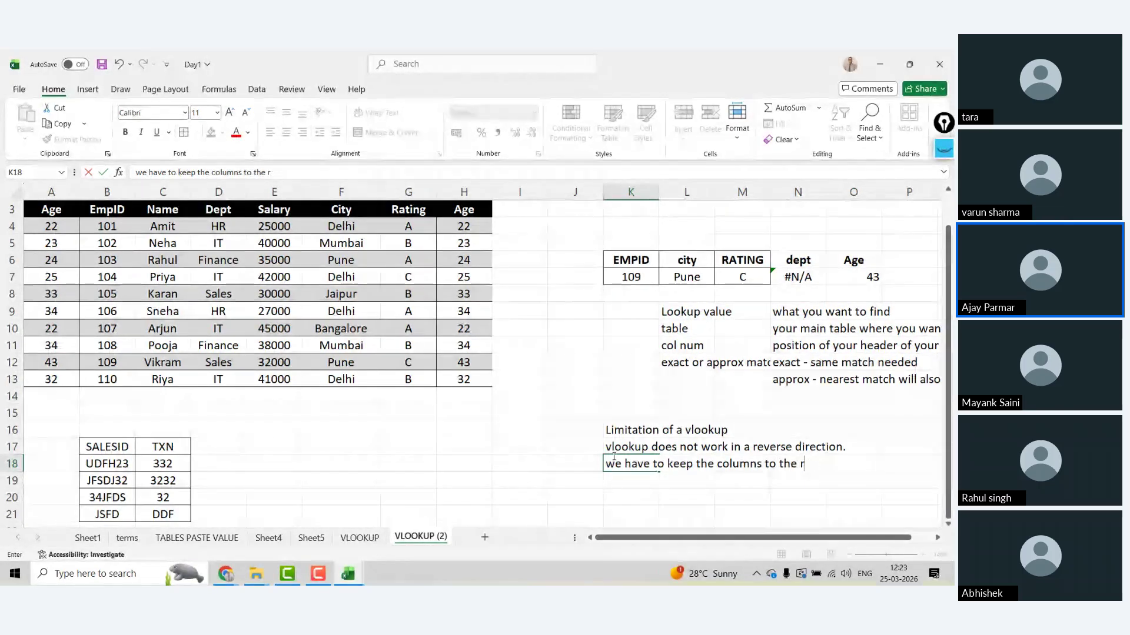
type(" s")
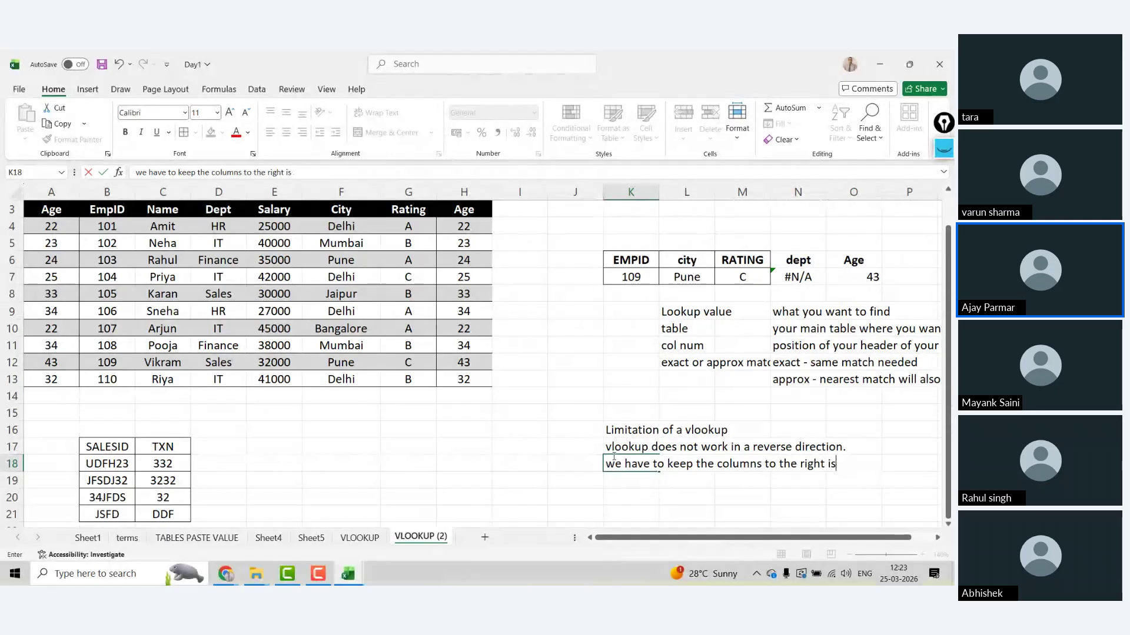
type("ide of a ")
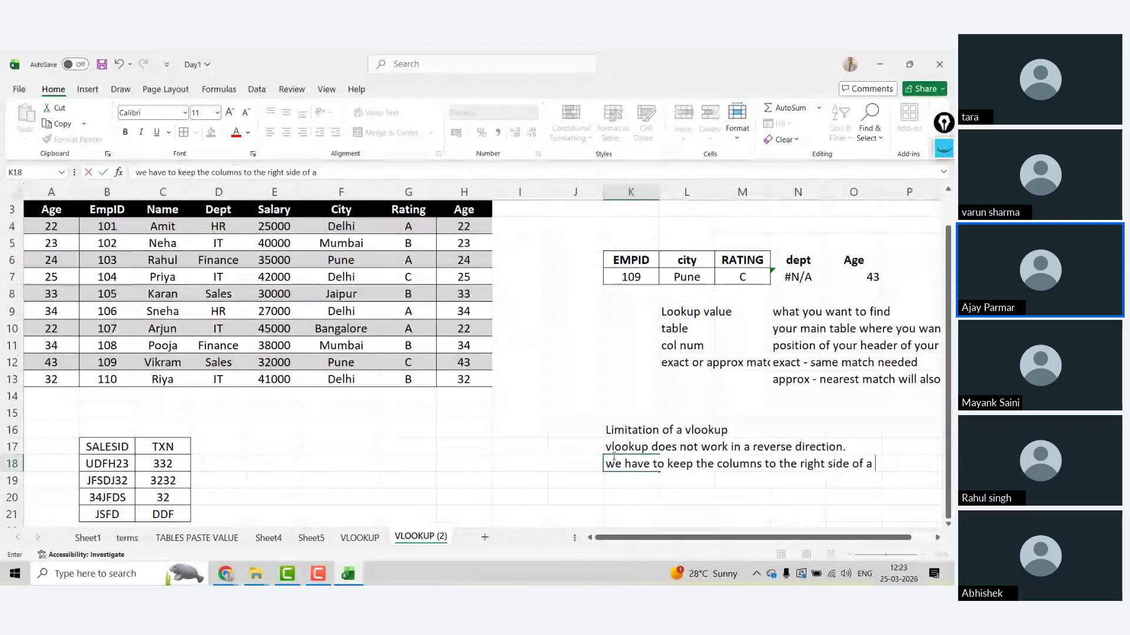
type("lookup value")
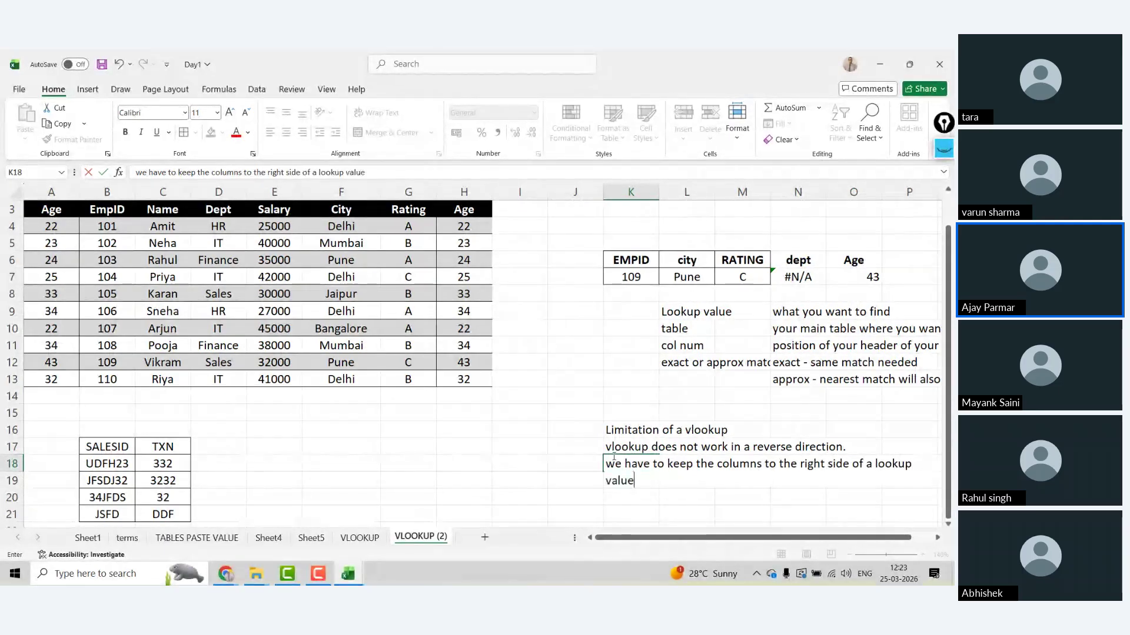
key("Return")
- Add the heading "imp concept:" in K20, leaving row 19 blank
key("Return")
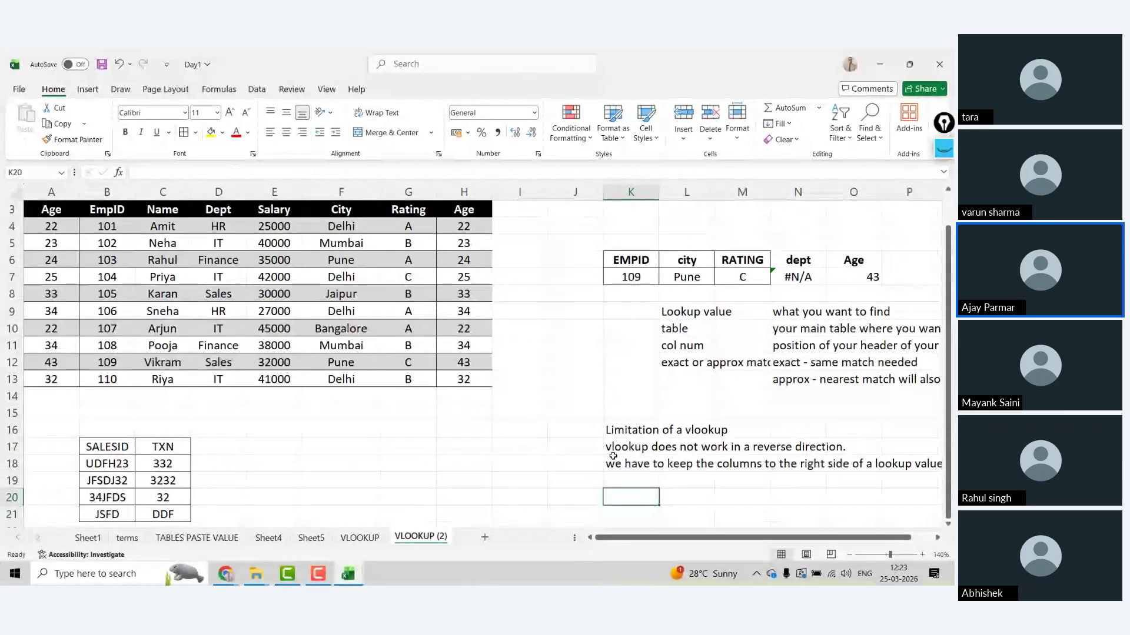
type("imp")
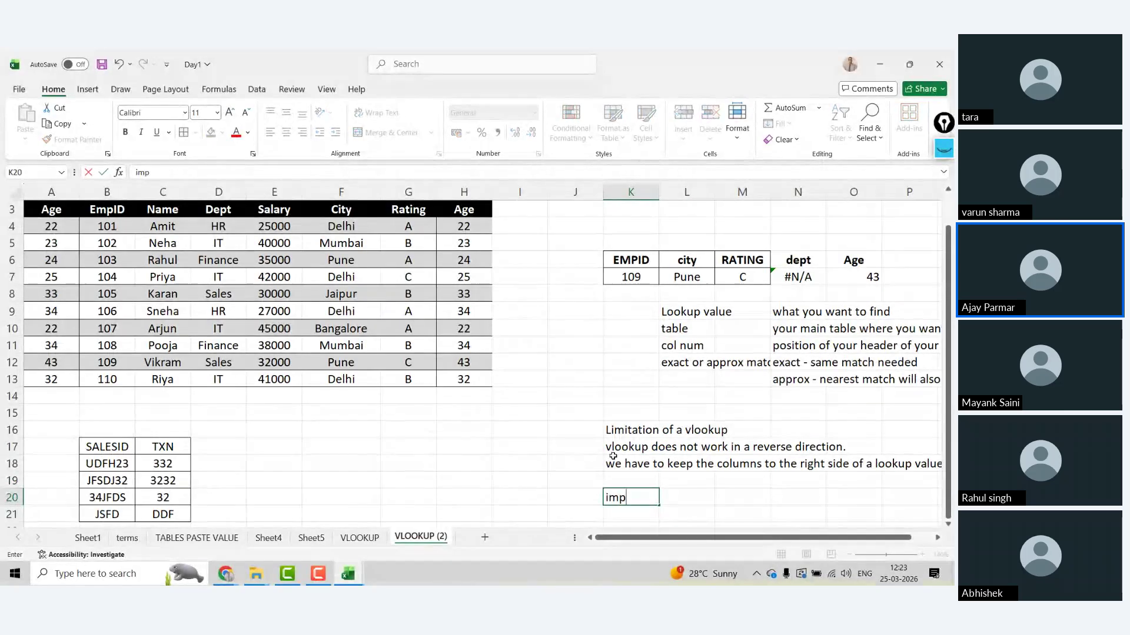
type(" concept:")
key("Return")
- Write the note "vlookup always finds the lookup value in the leftmost colulmn of" in K21, under the "imp concept:" heading
type("vlloo")
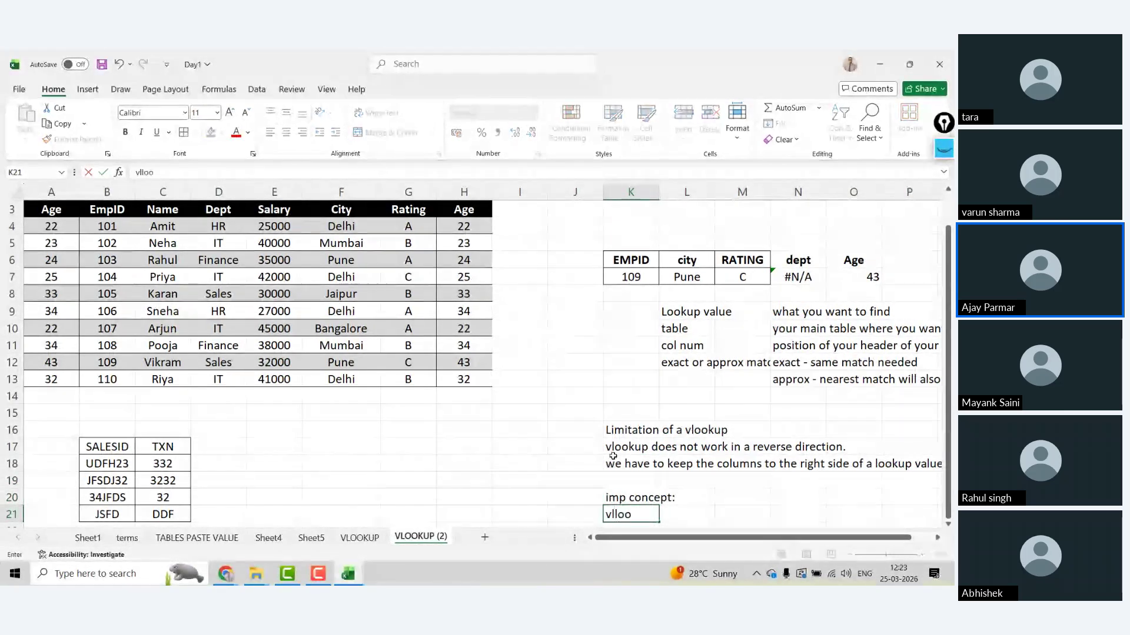
key("BackSpace")
key("BackSpace")
key("BackSpace")
type("ookup a")
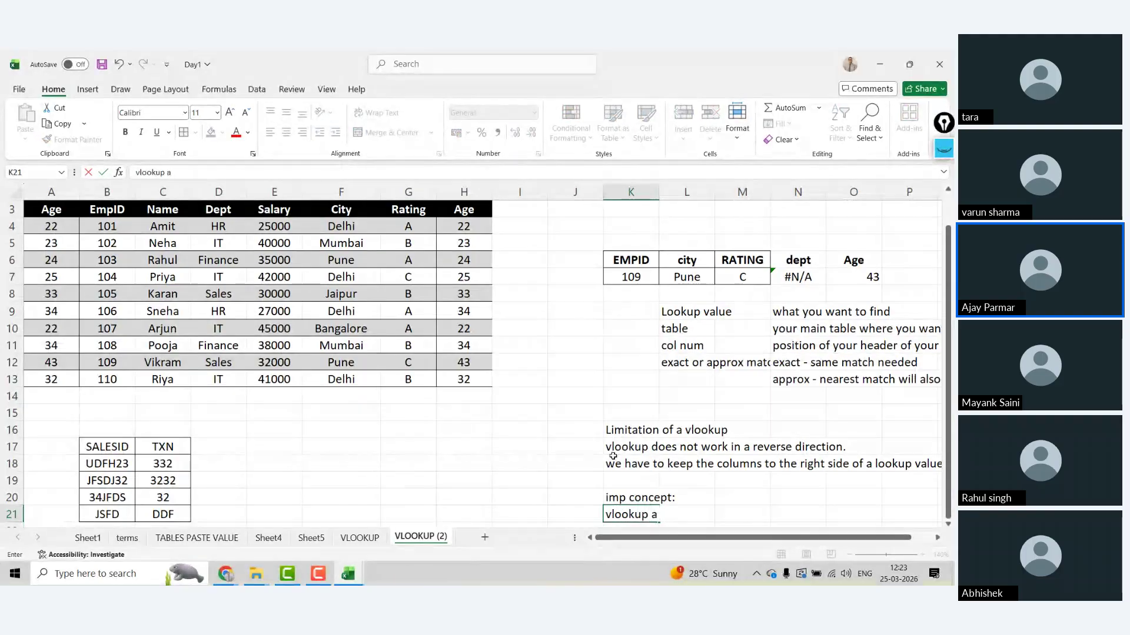
type("lways")
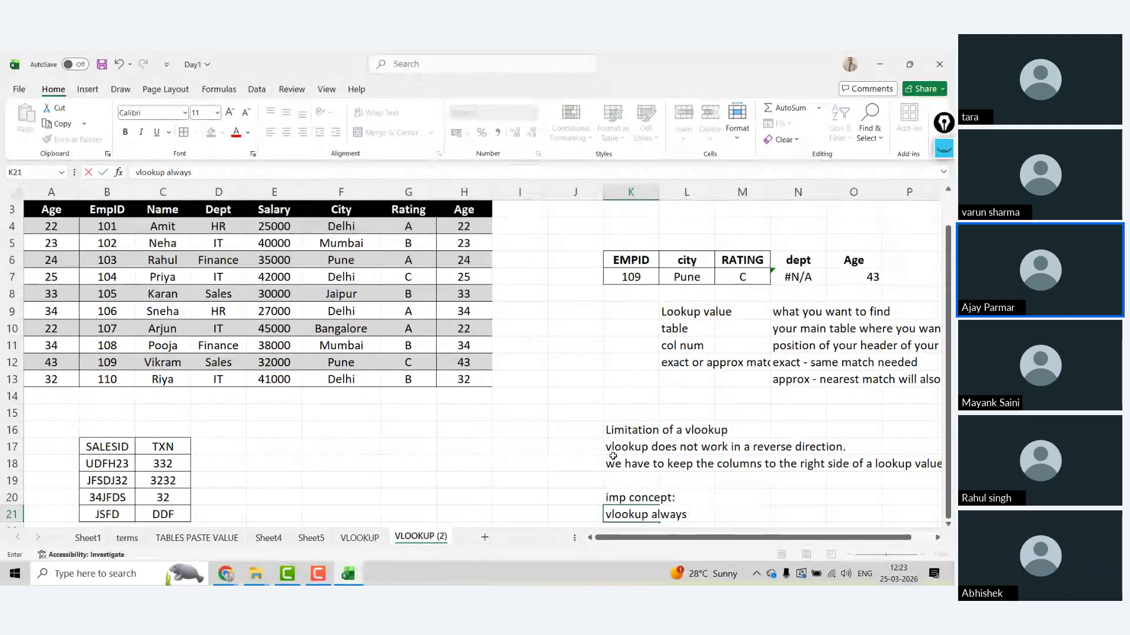
type(" finds the empi")
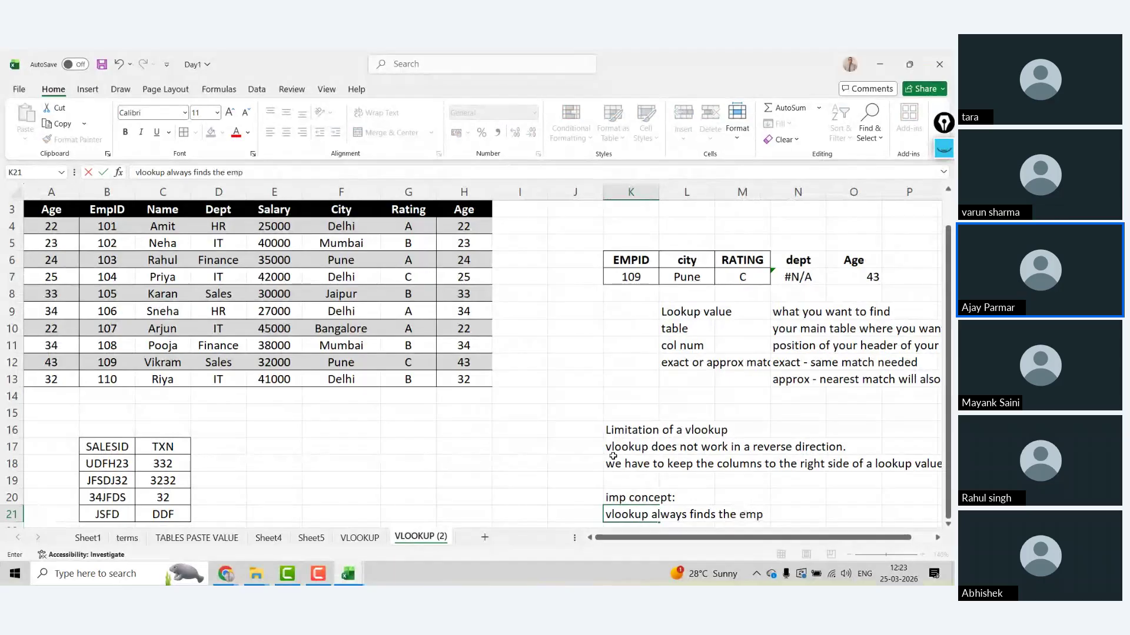
key("BackSpace")
key("BackSpace")
key("BackSpace")
key("BackSpace")
type("lookup ")
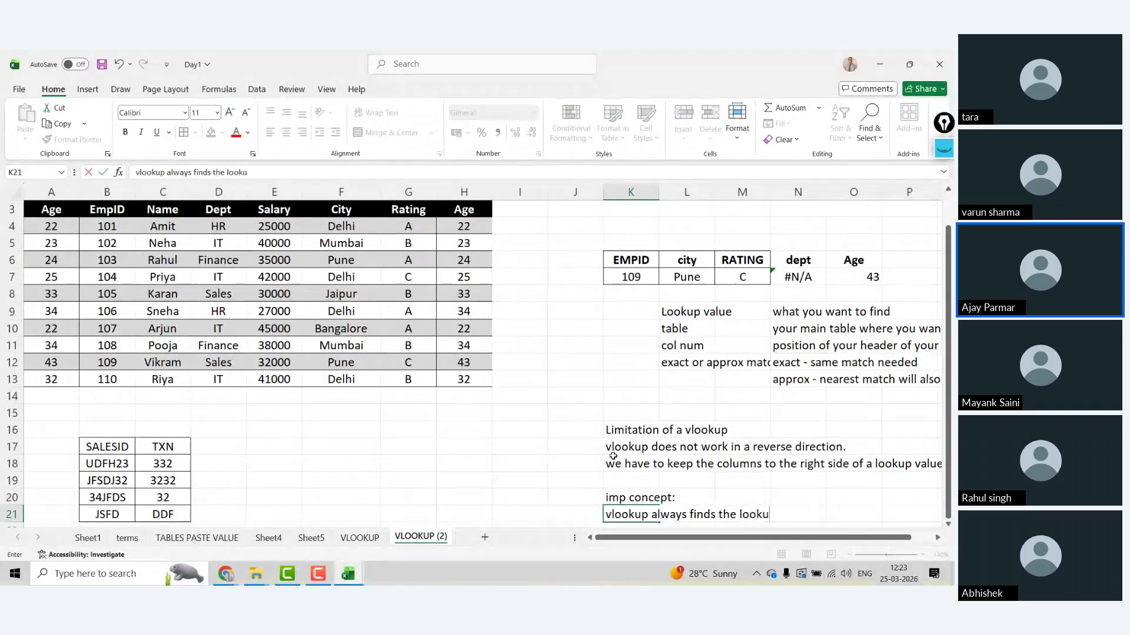
type("value in the le")
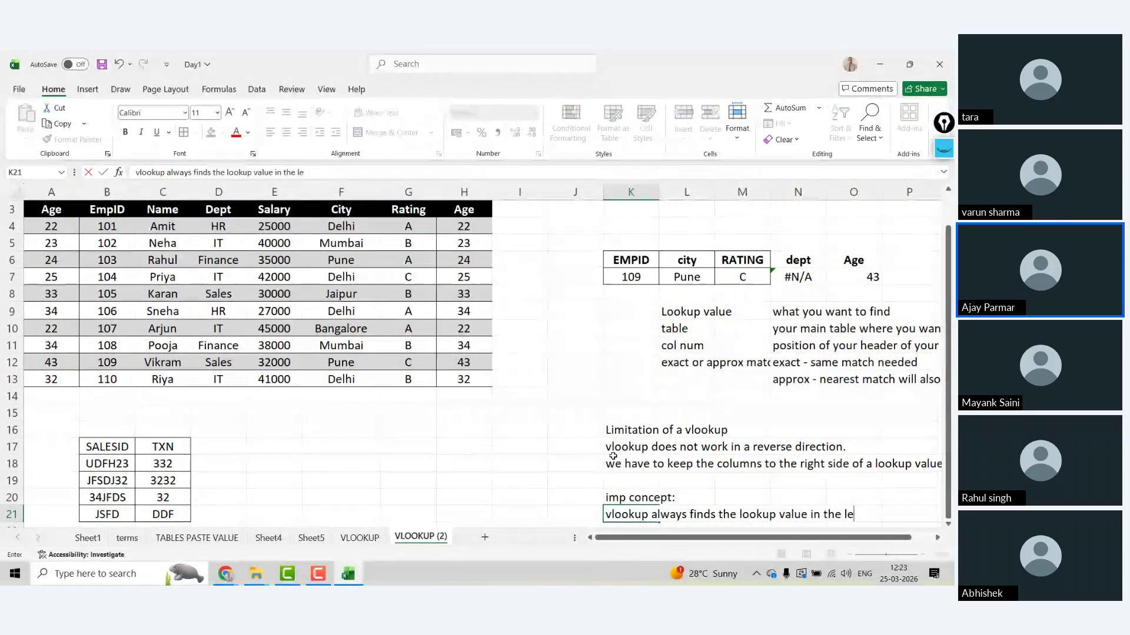
type("ftmost c")
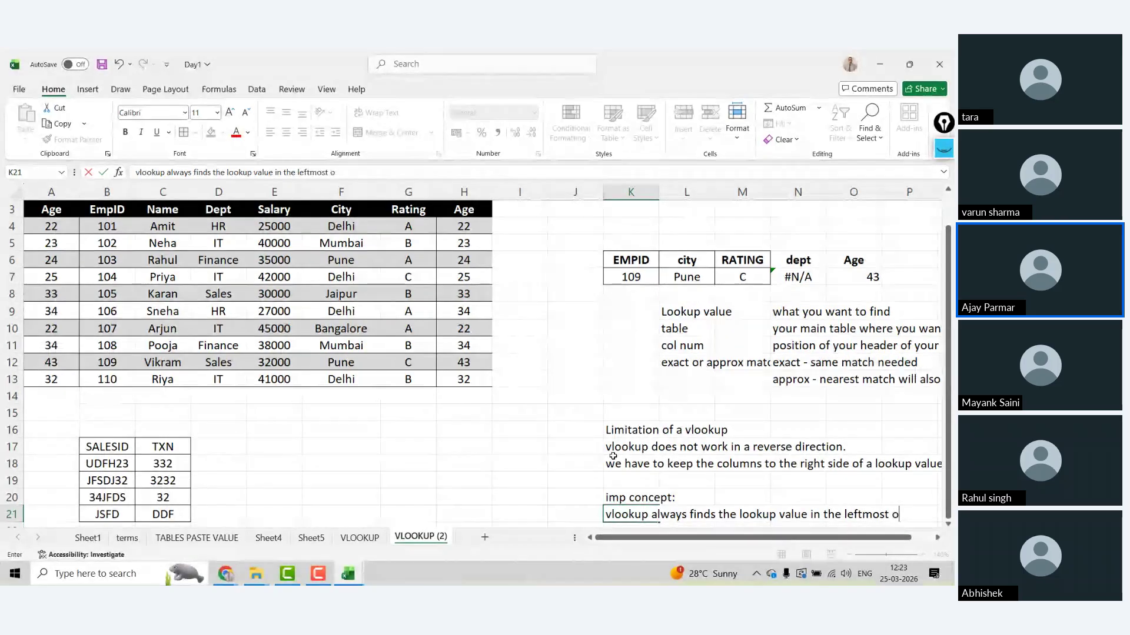
type("olulmn o")
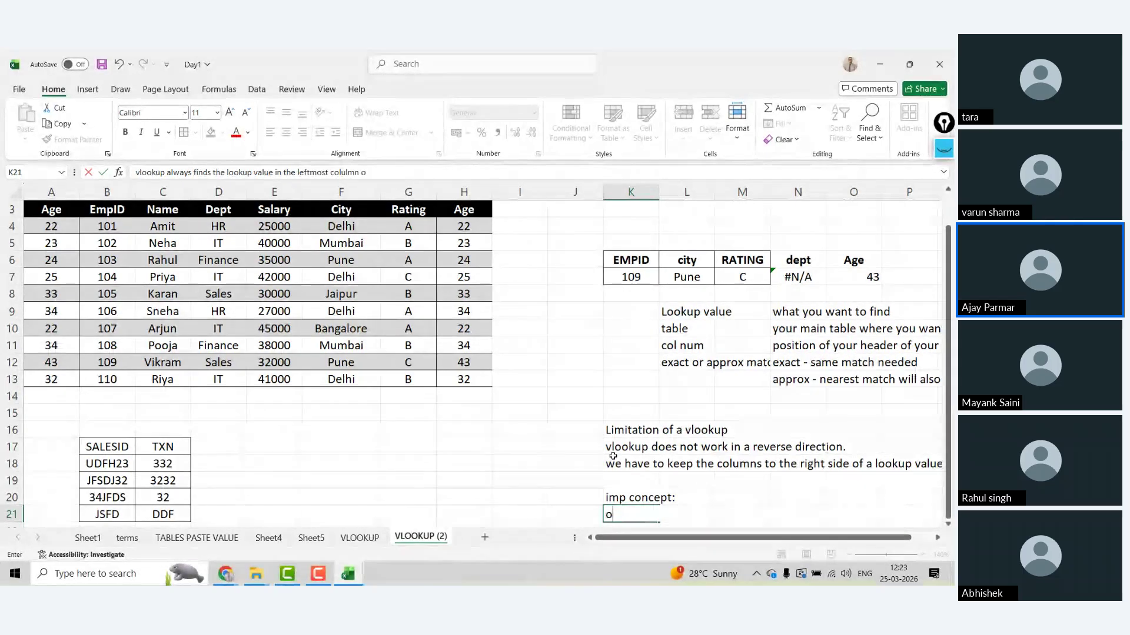
type("f")
key("Return")
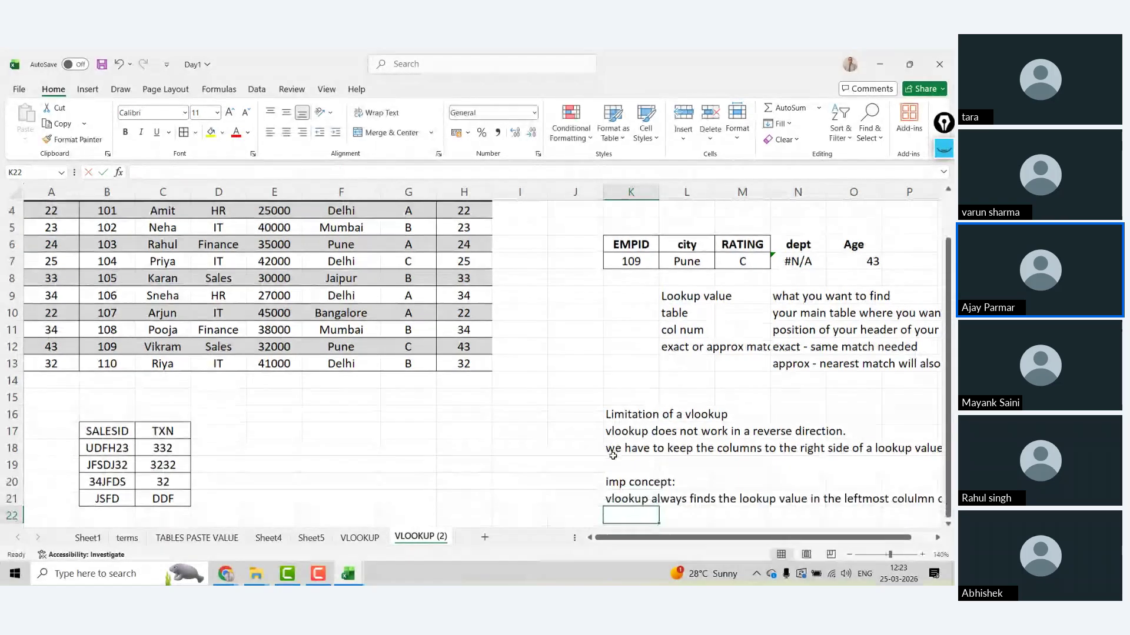
key("Up")
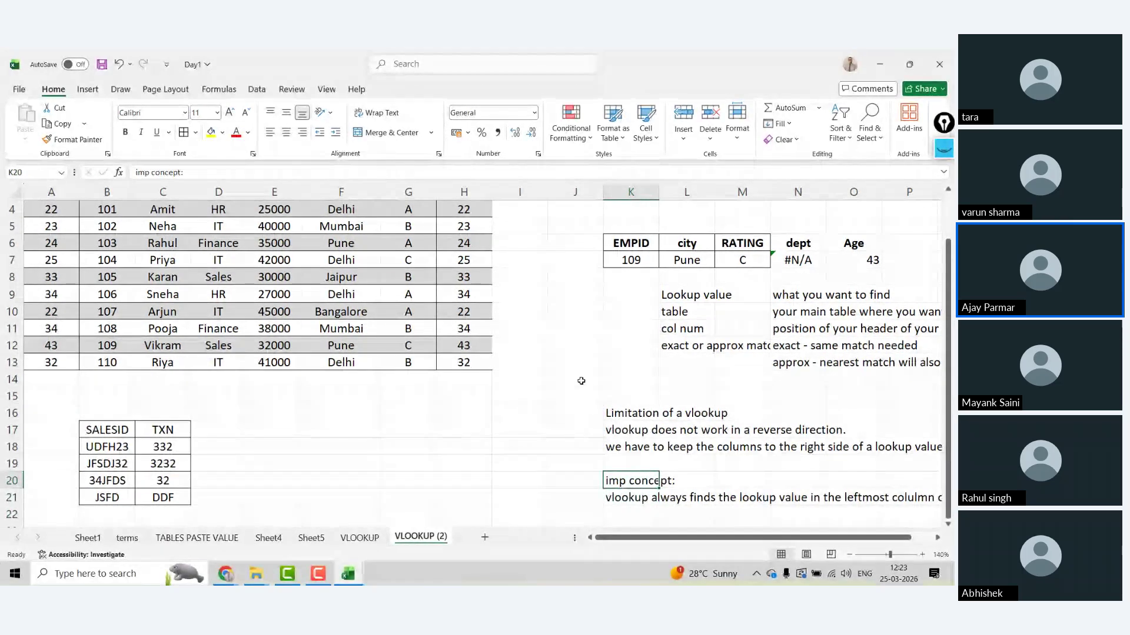
- Enter "=vlo" in J14 to bring up the VLOOKUP function's description
left_click(581, 381)
type("=vlol")
key("BackSpace")
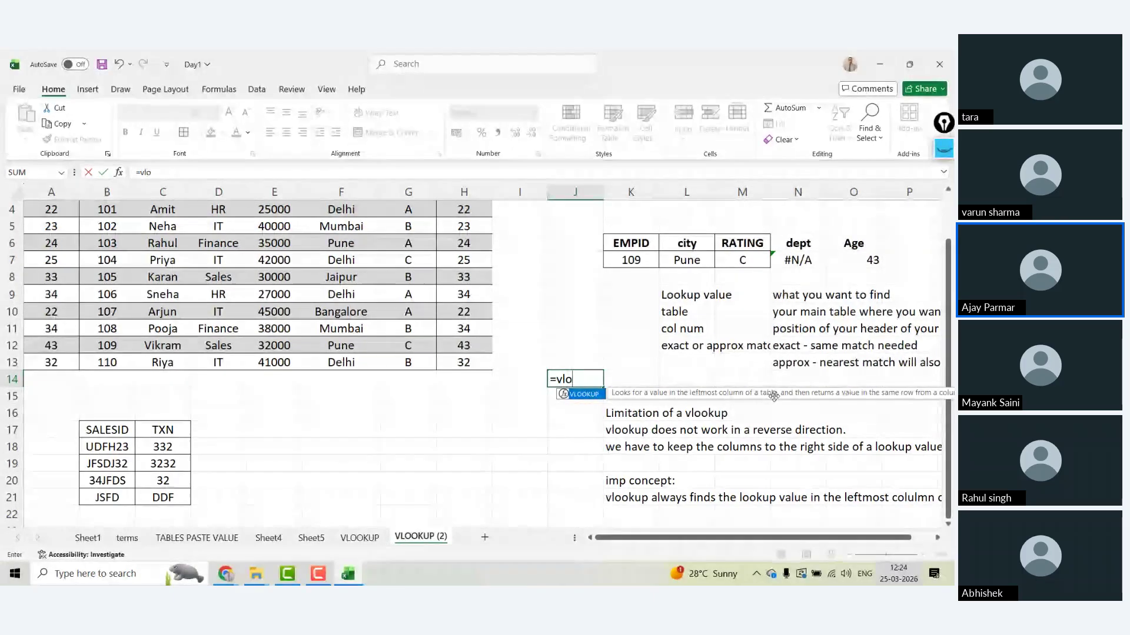
key("Escape")
key("Return")
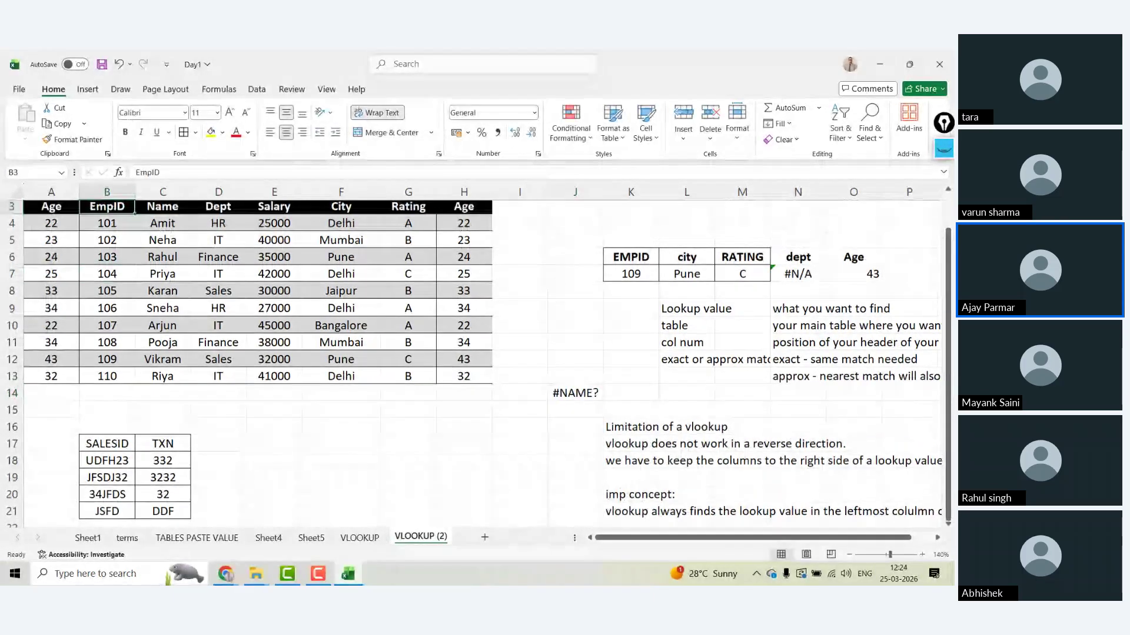
- Select the whole employee table A3:H13, including its header row, to review the lookup range
key("ctrl+Home")
key("Down")
key("Down")
key("ctrl+shift+Right")
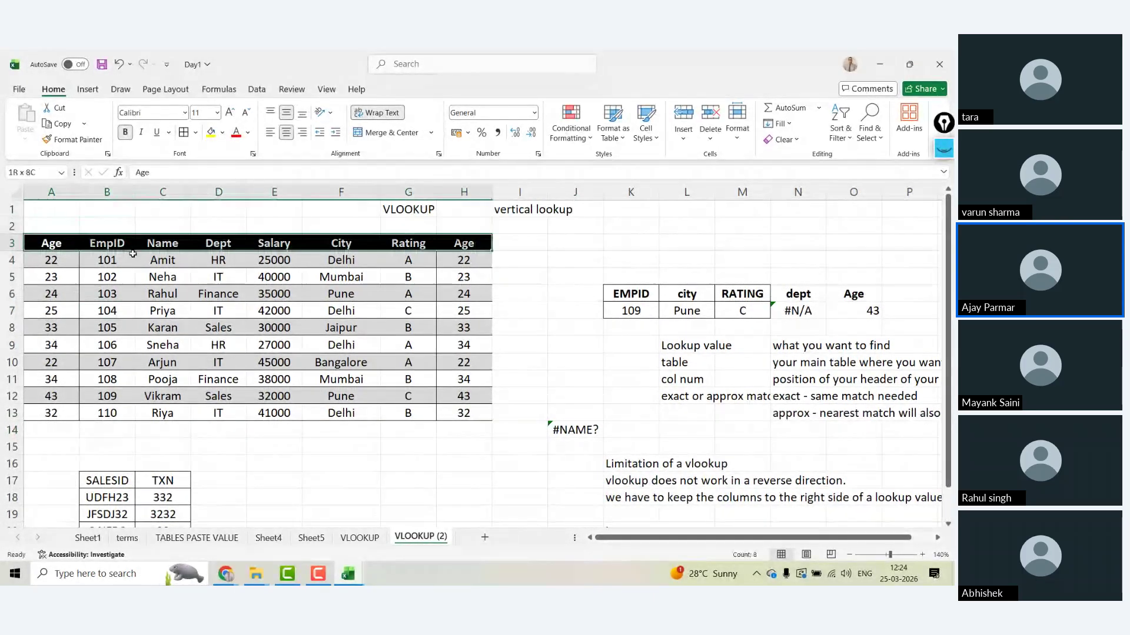
key("ctrl+shift+Down")
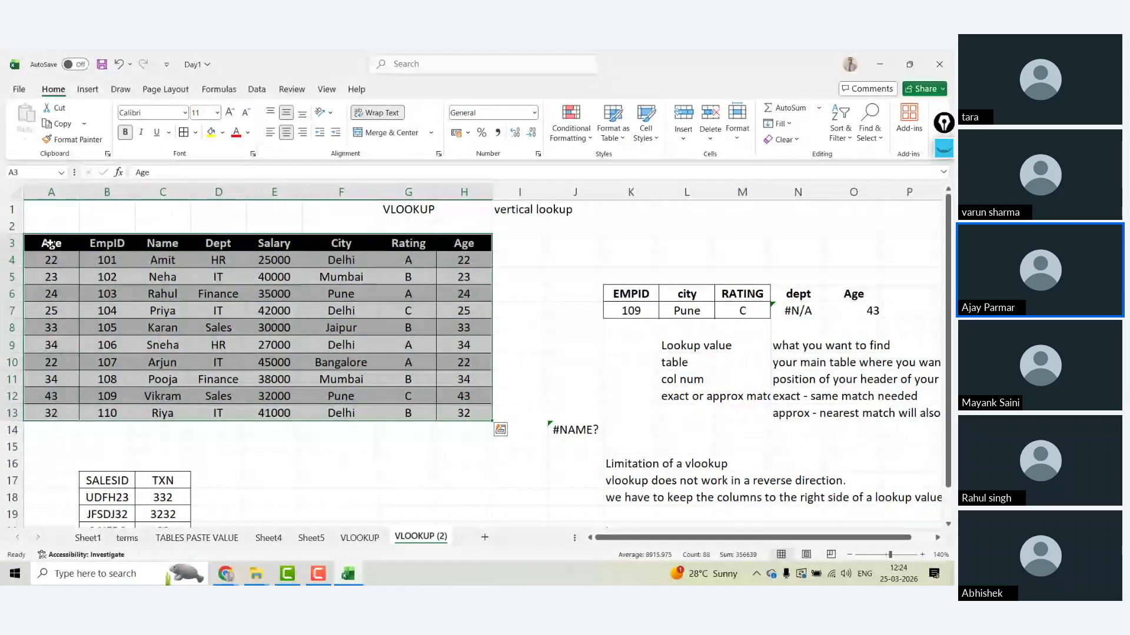
- Change the employee table's header in B3 to "stat" and the one in C3 to "empid"
left_click(95, 242)
type("stat")
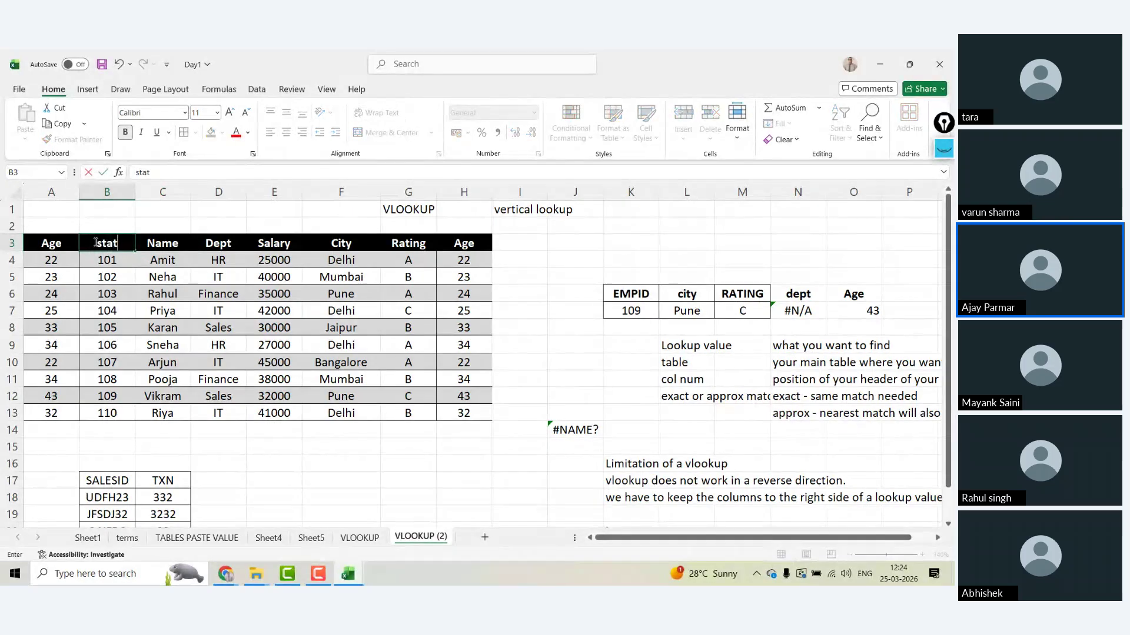
key("Tab")
type("empid")
key("Return")
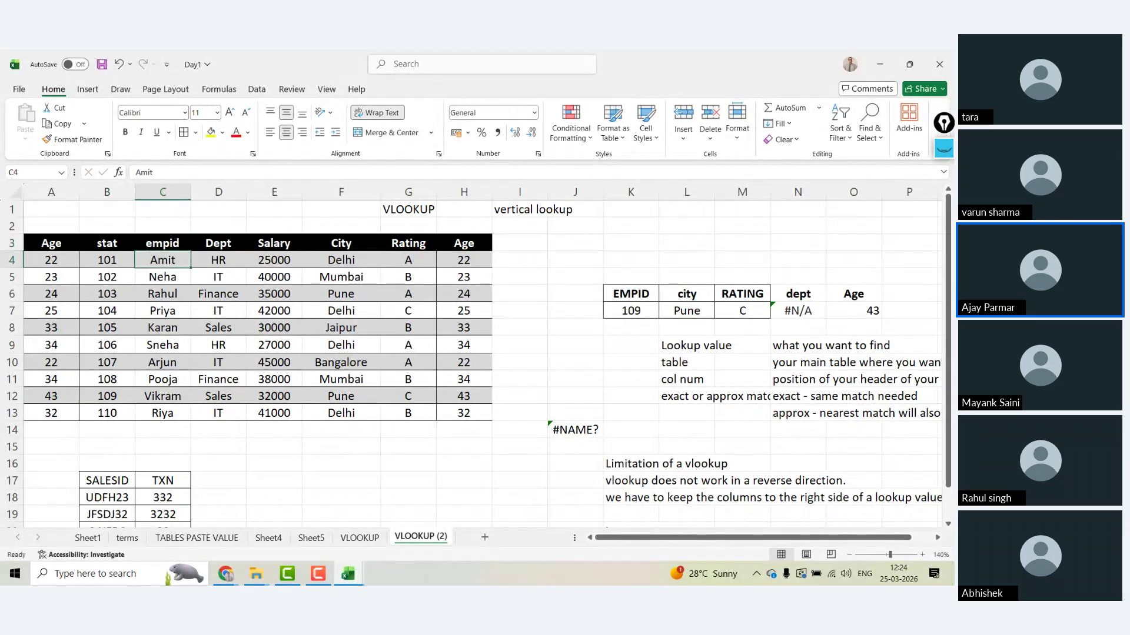
- Select the table range starting at the "empid" header in C3 down to row 13 and across the columns to its right
key("Up")
key("ctrl+shift+Down")
key("shift+Right")
key("shift+Right")
key("shift+Right")
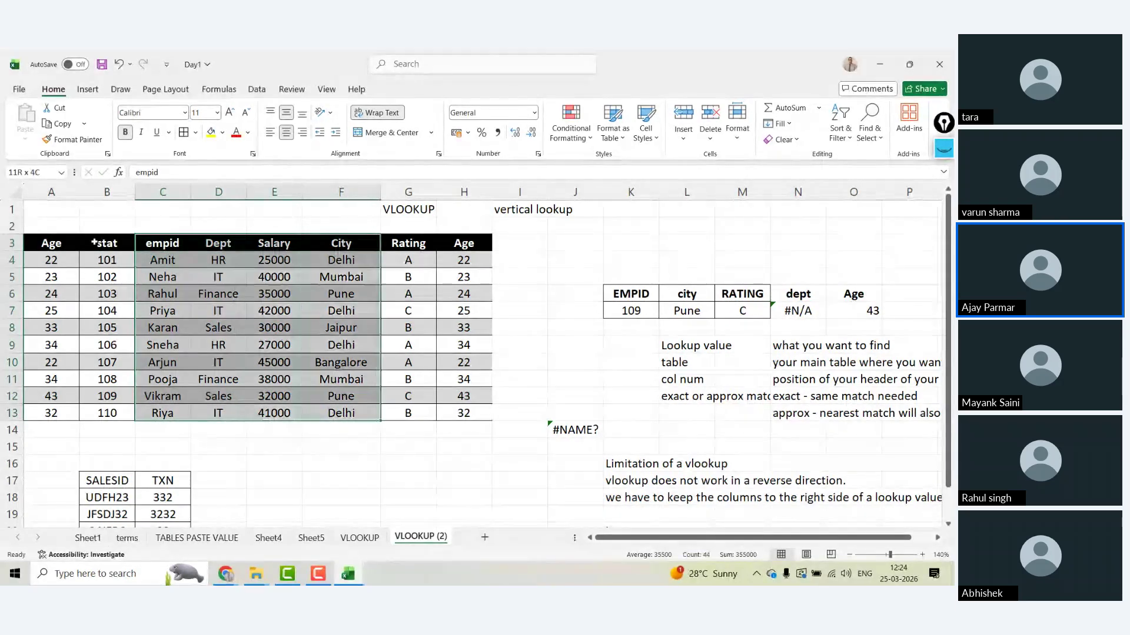
key("shift+Right")
key("shift+Right")
key("shift+Right")
left_click(94, 242)
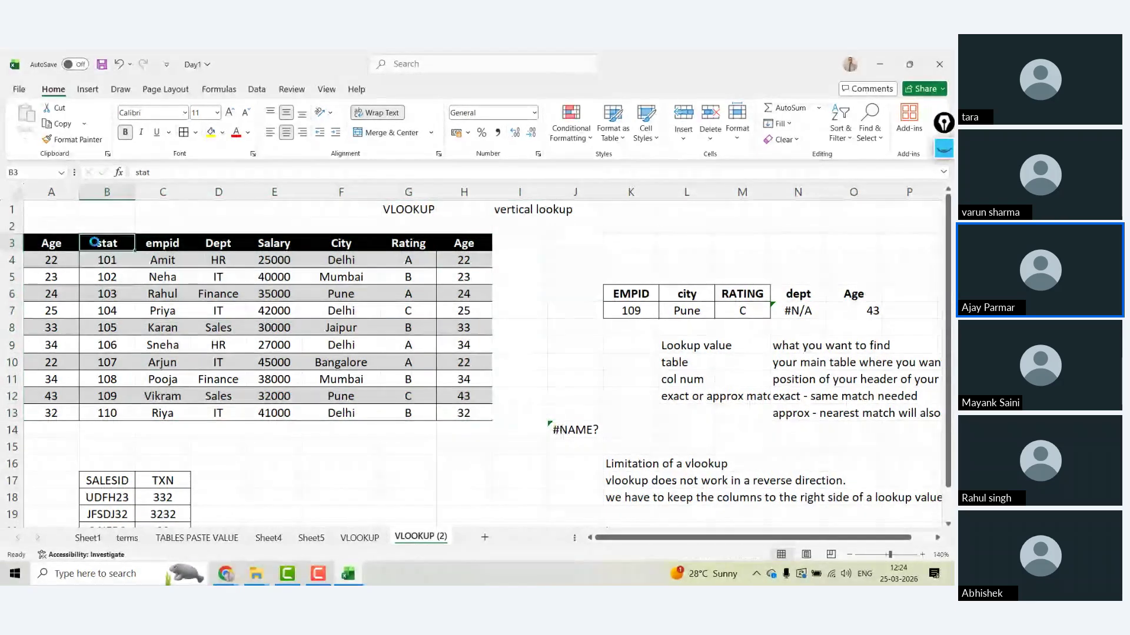
- Undo the header changes made in B3 and C3 of the employee table
key("ctrl+z")
key("ctrl+z")
key("ctrl+z")
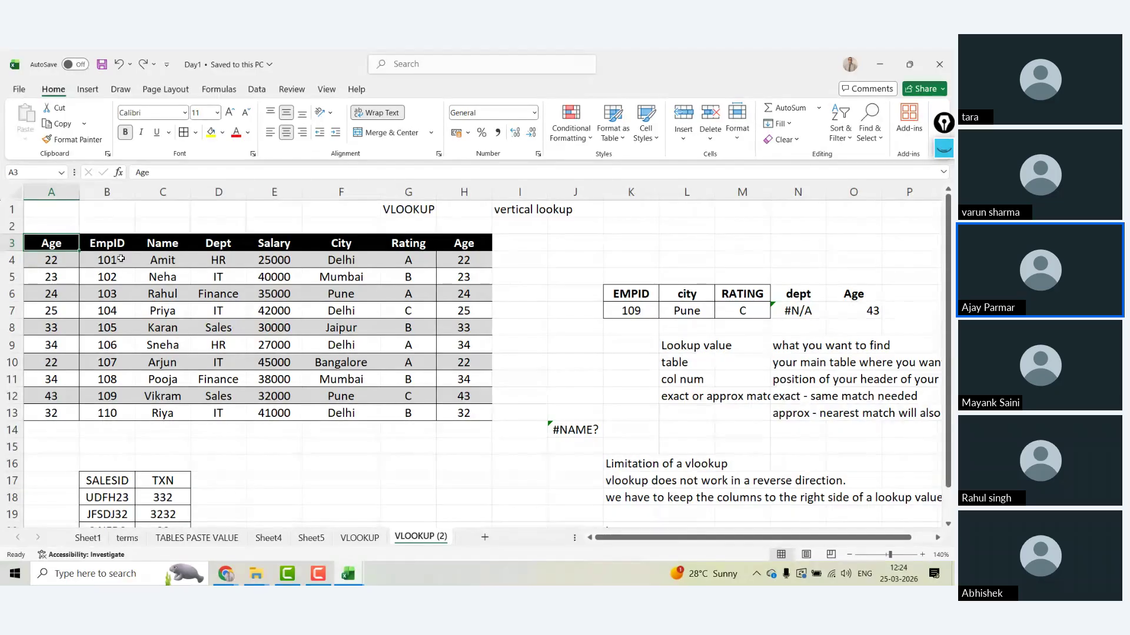
- Close the Day1 workbook
left_click(341, 362)
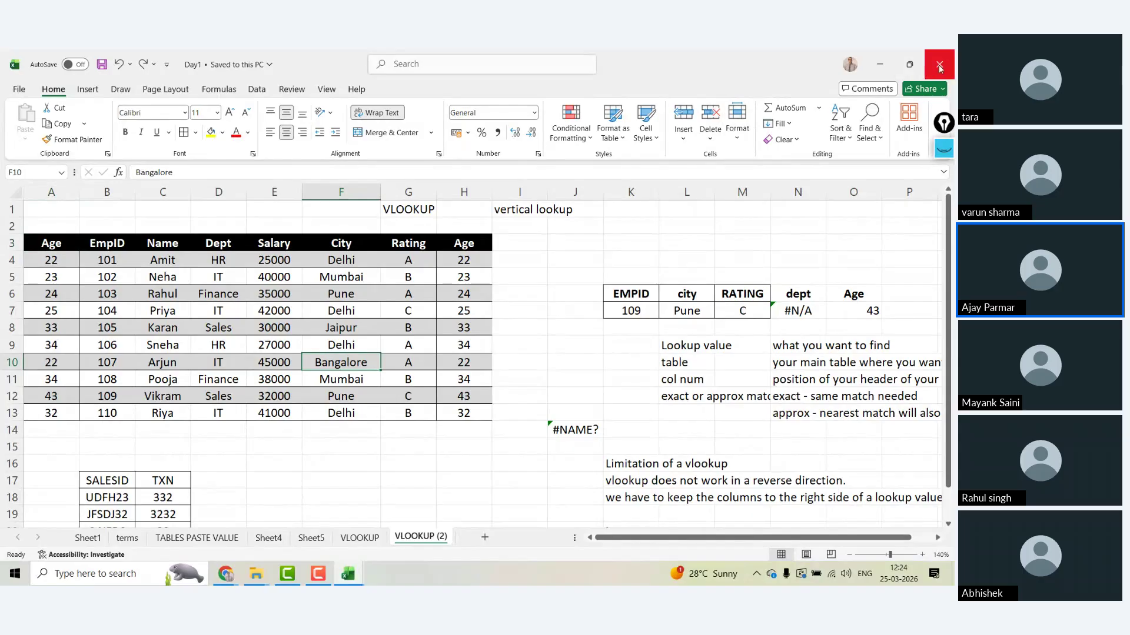
left_click(940, 68)
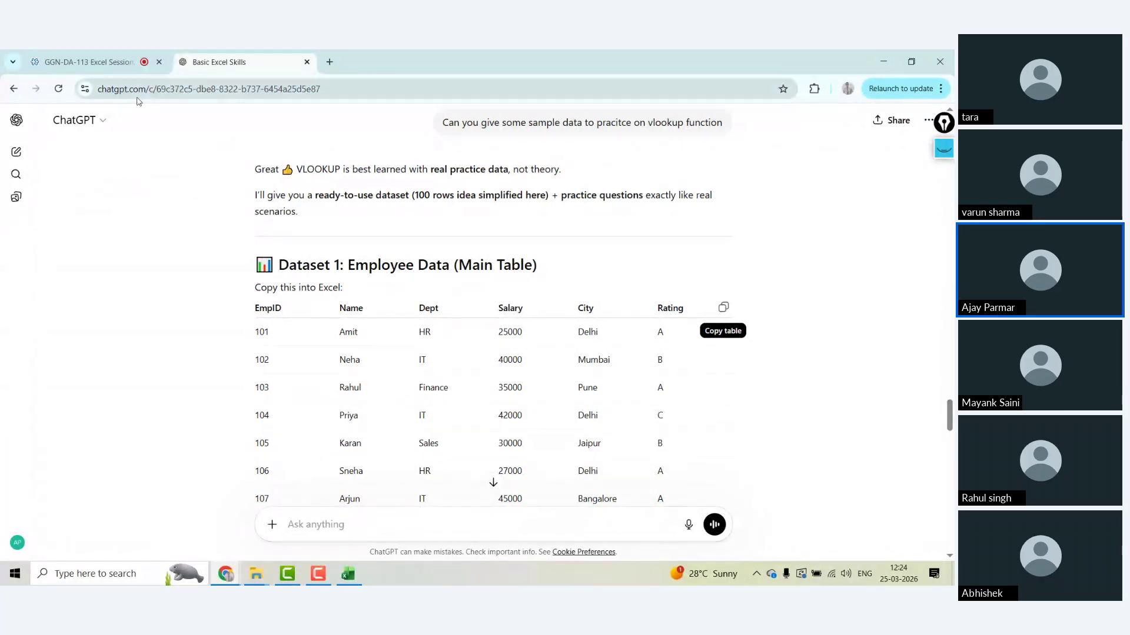
- Switch to the Zoho meeting in the browser and stop sharing the screen
mouse_move(99, 63)
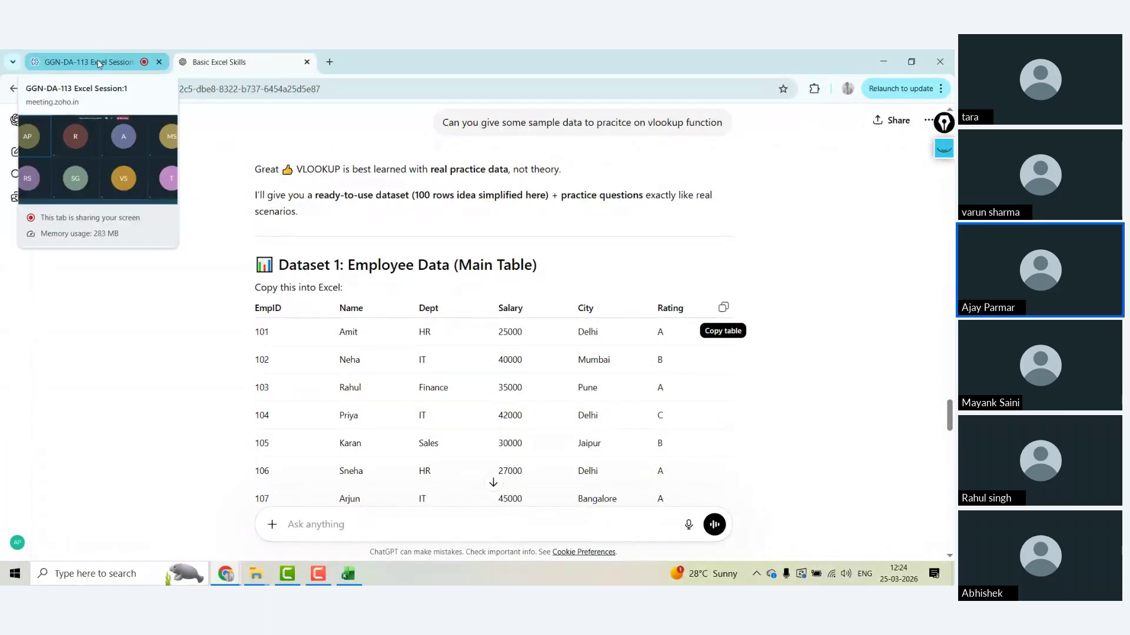
left_click(511, 584)
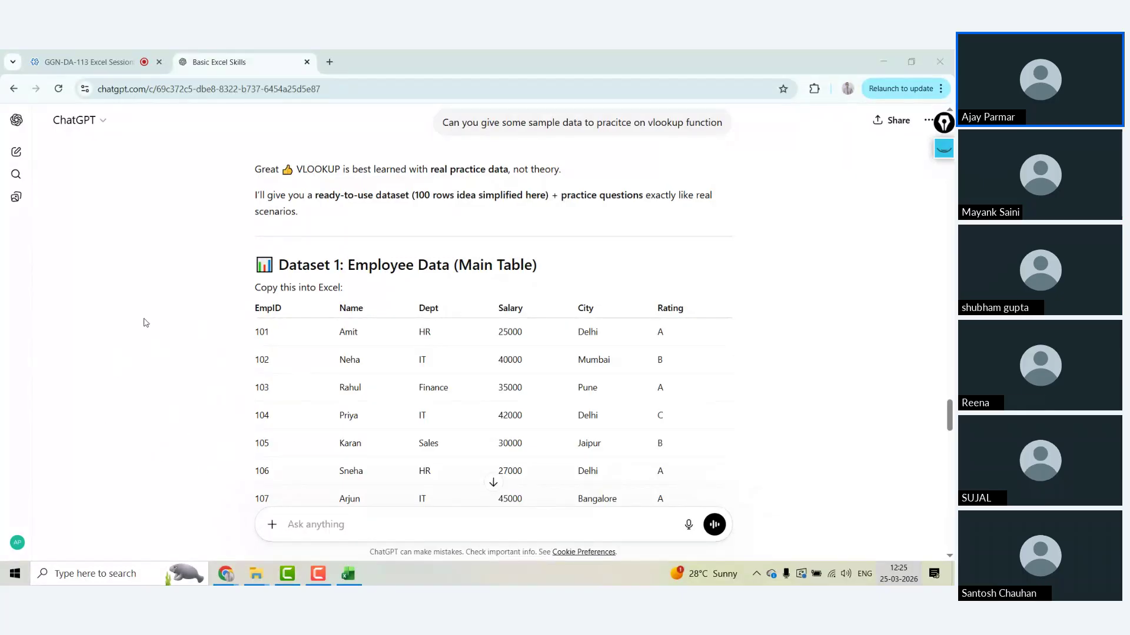
left_click(92, 70)
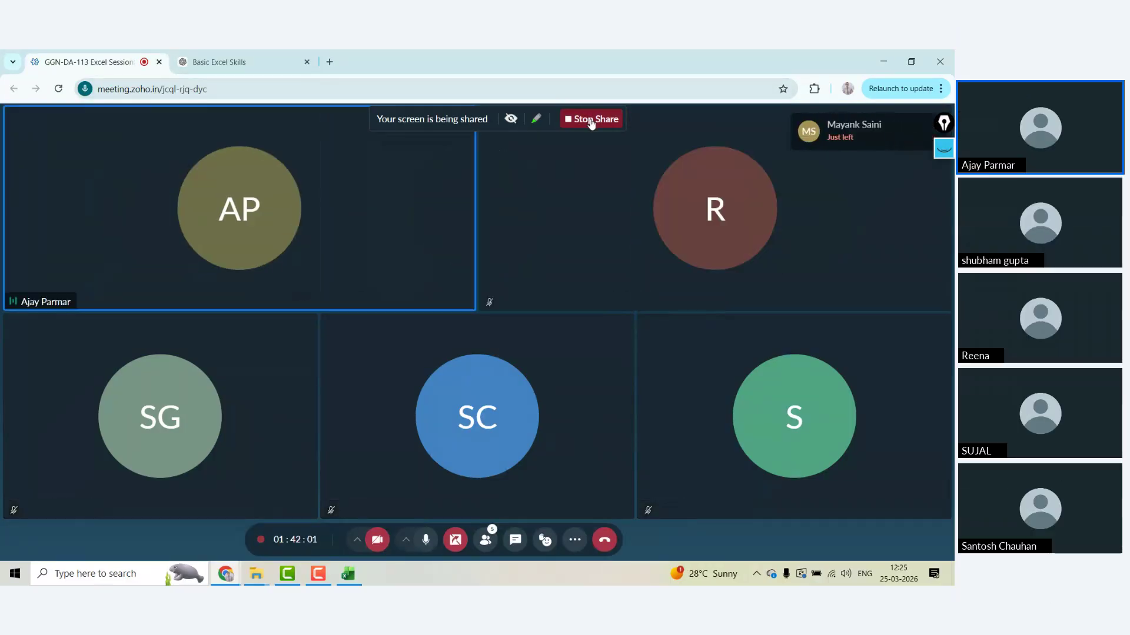
left_click(591, 119)
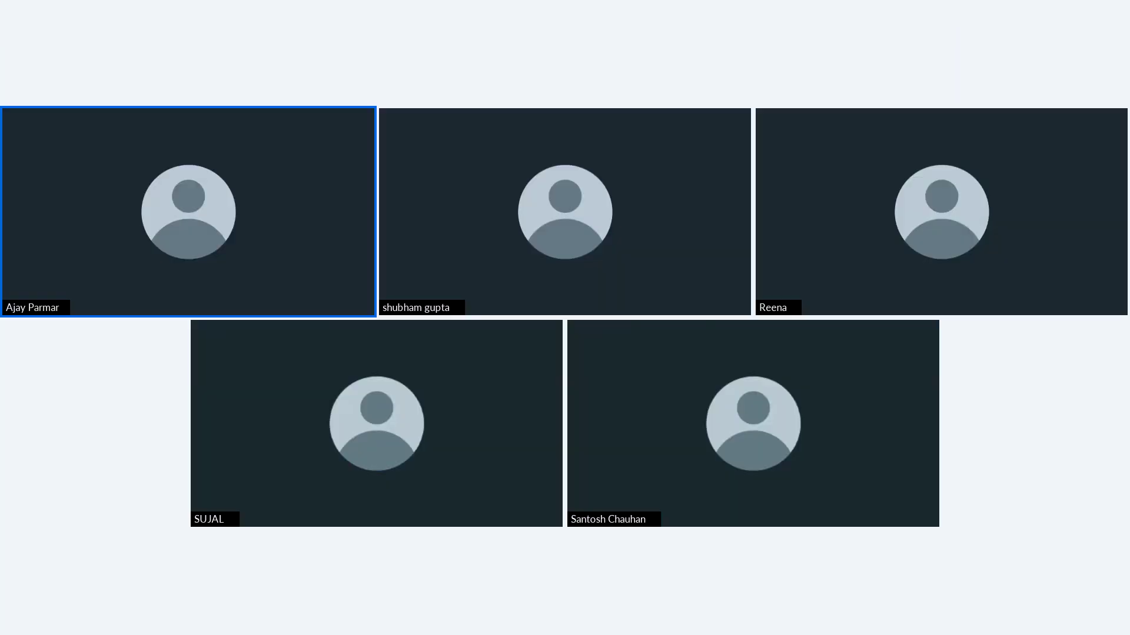